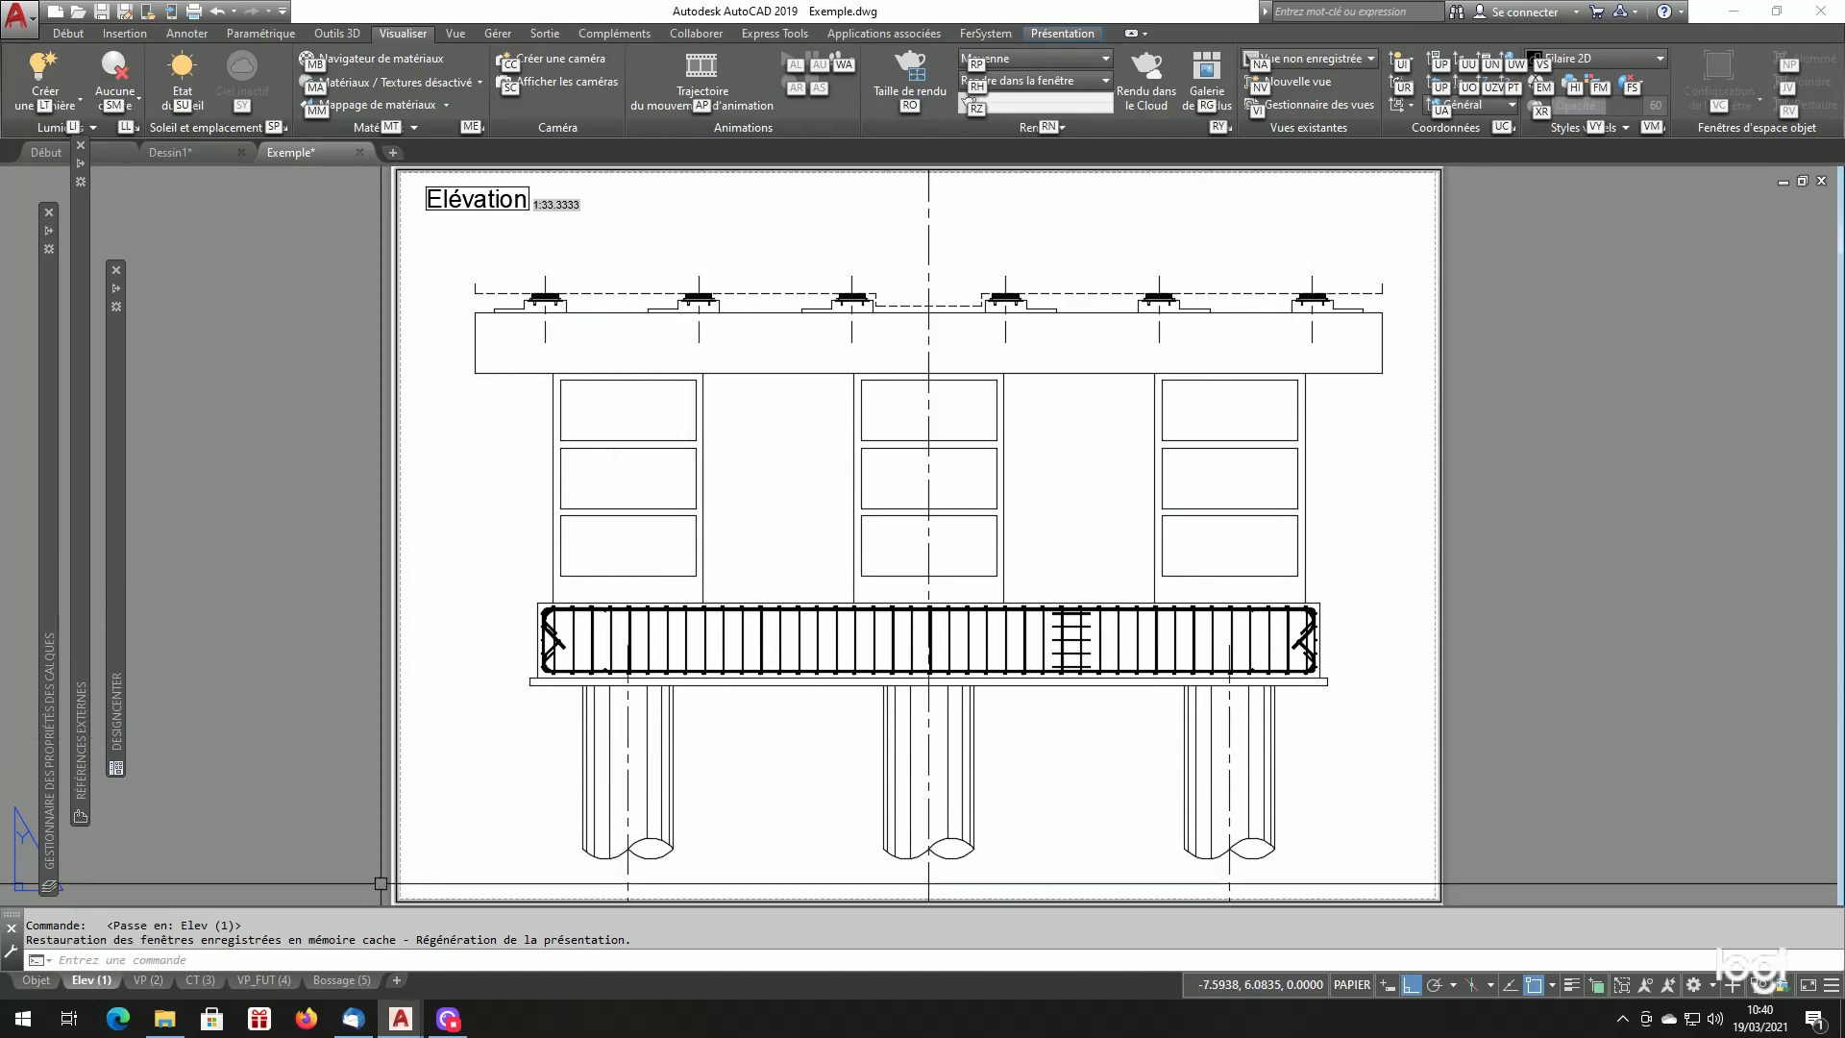
Review the layouts VP (2), CT (3), VP_FUT (4) and Bossage (5), ending on the shaft plan in VP_FUT (4).
click(147, 980)
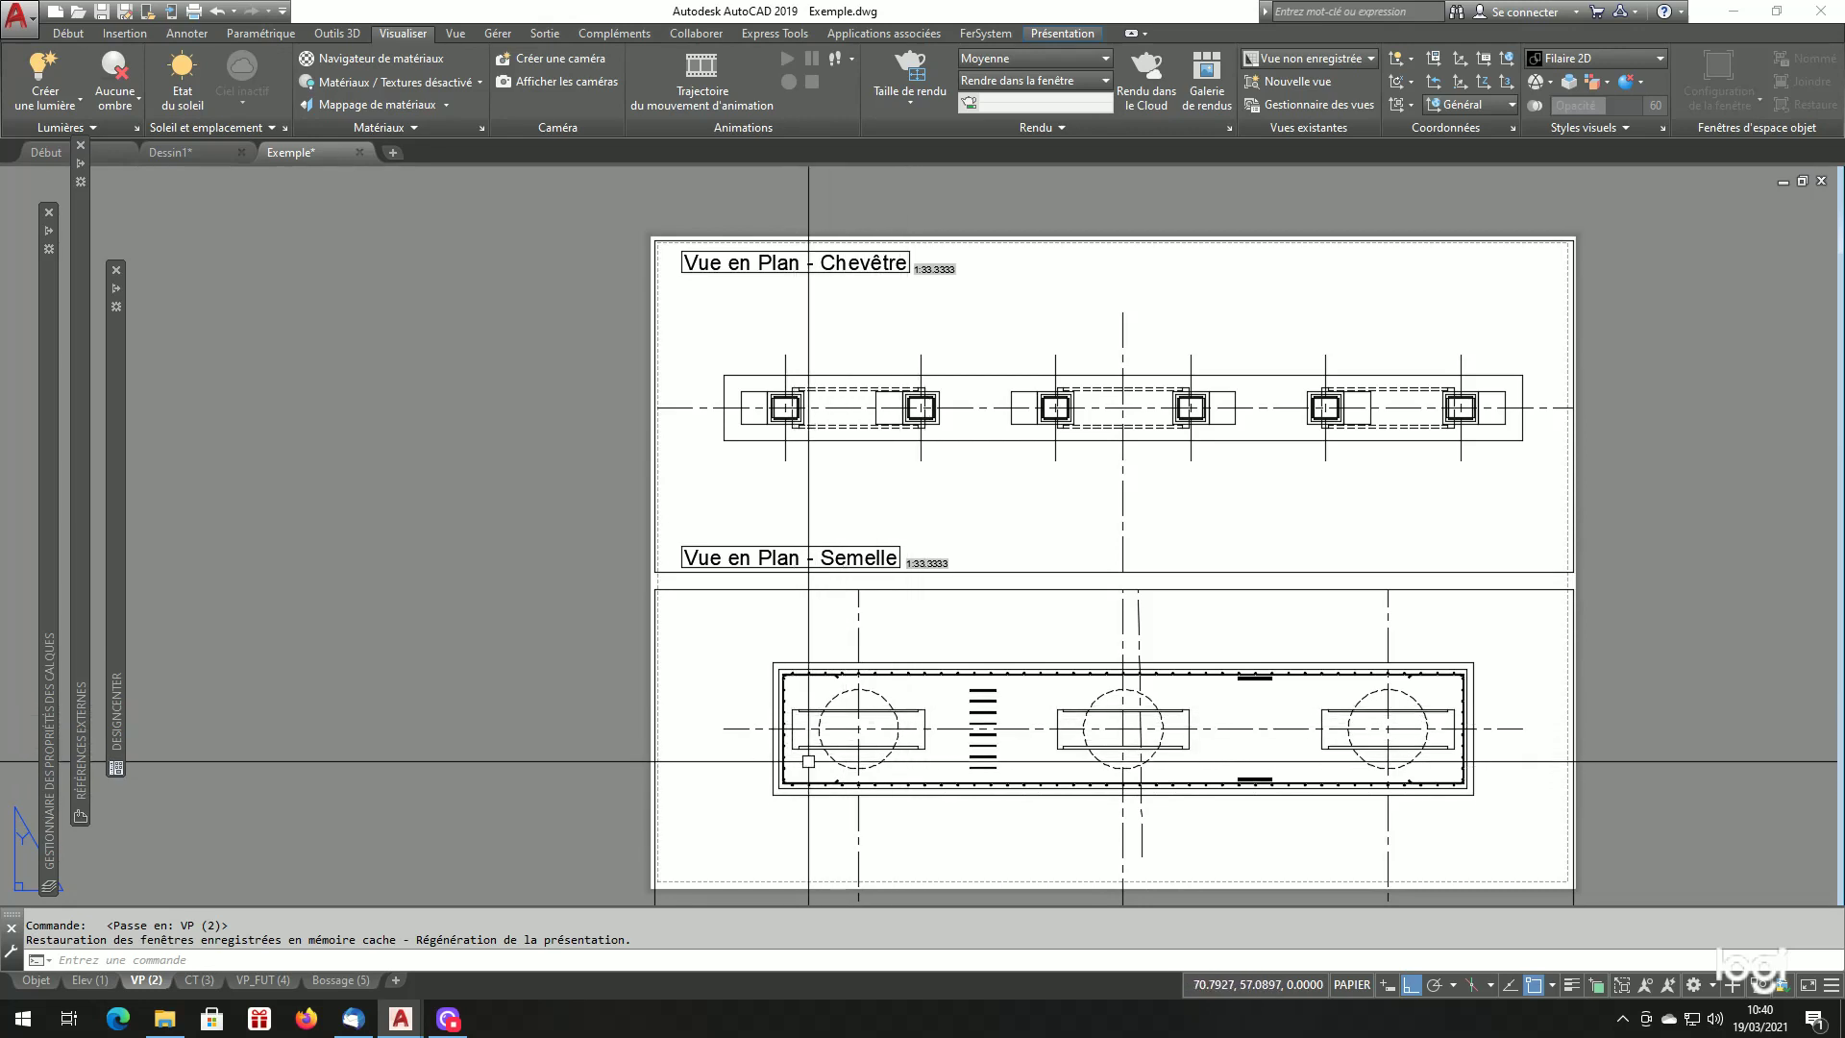
click(197, 978)
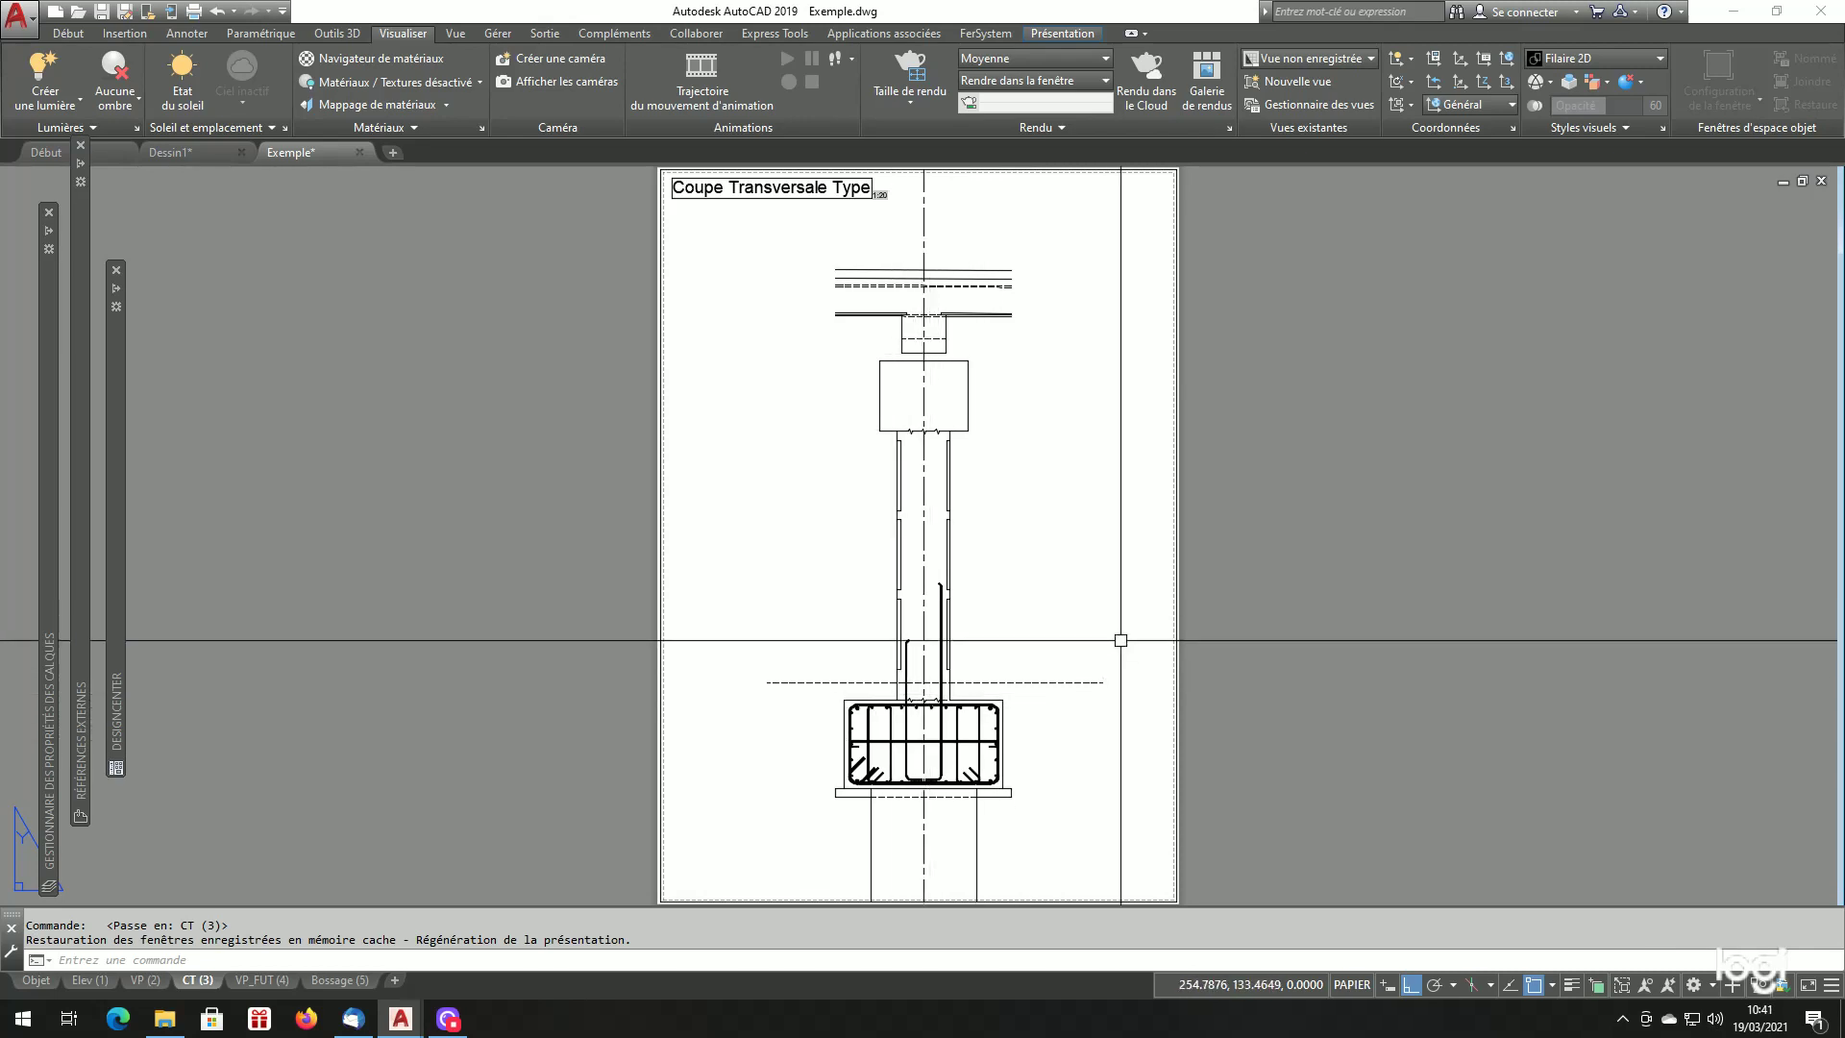
click(256, 980)
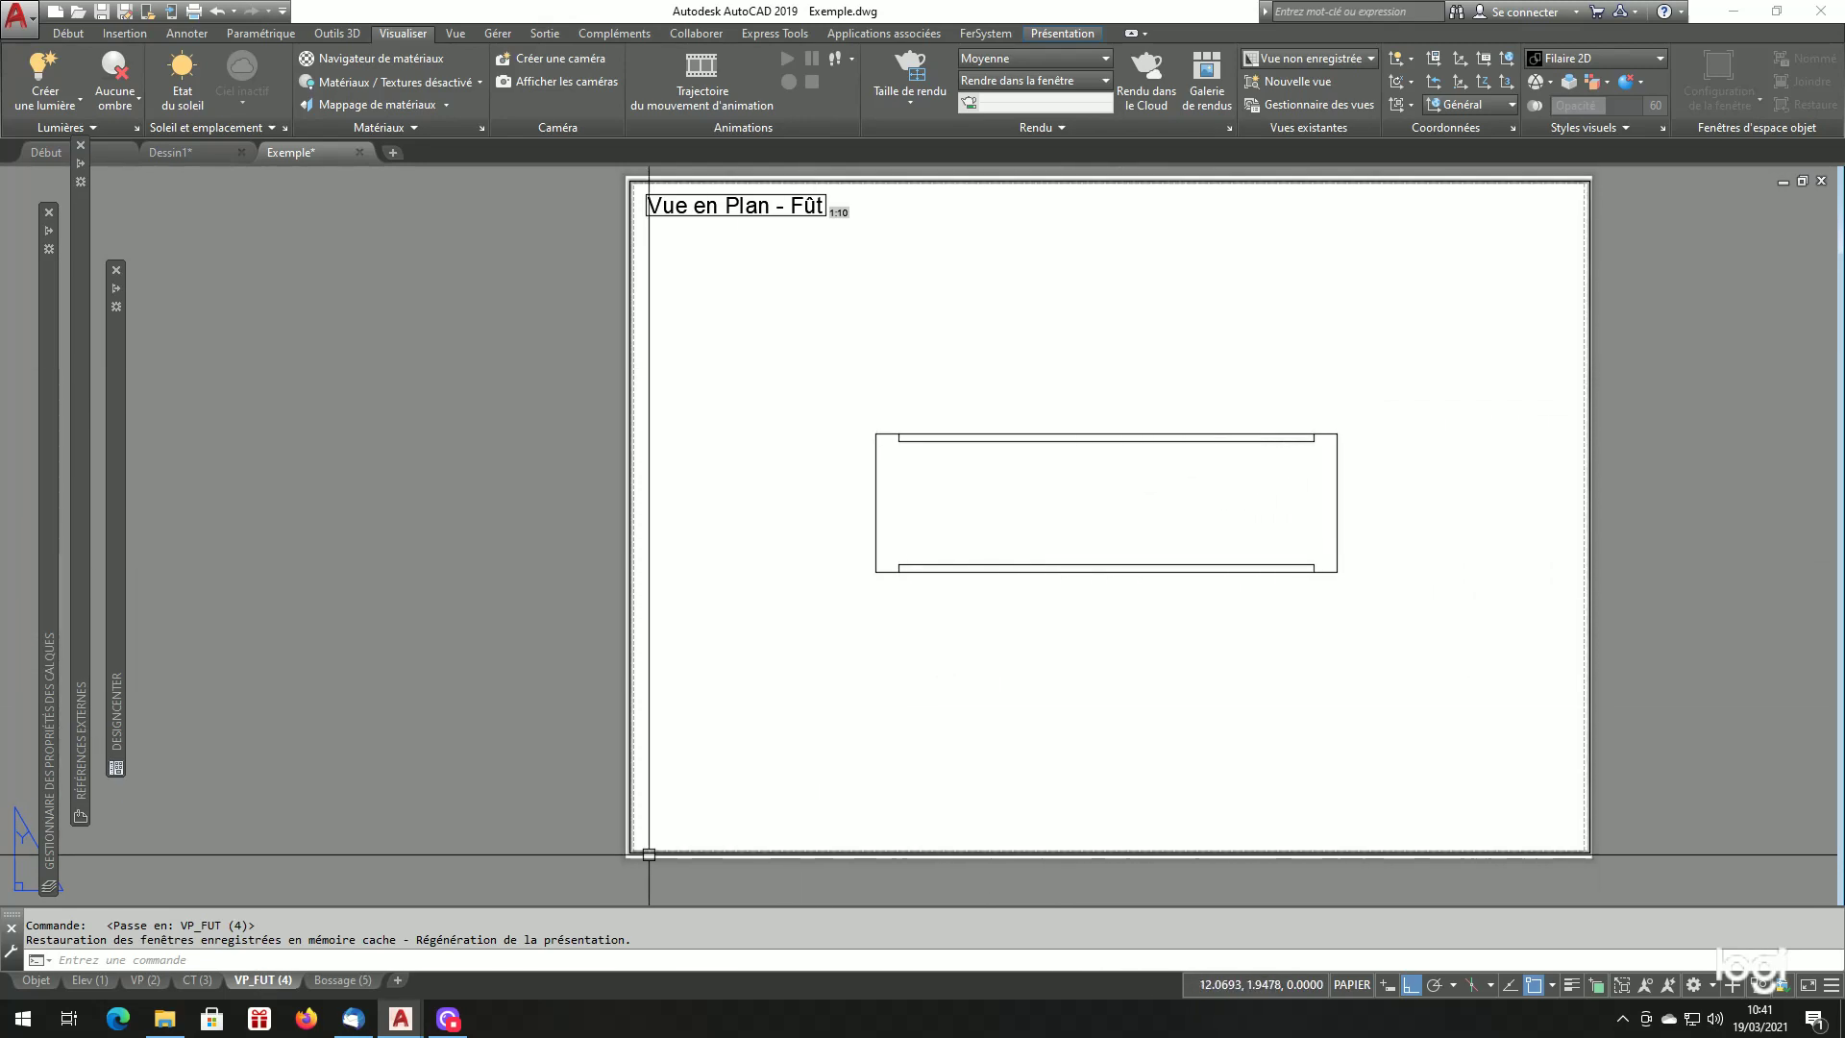
click(336, 981)
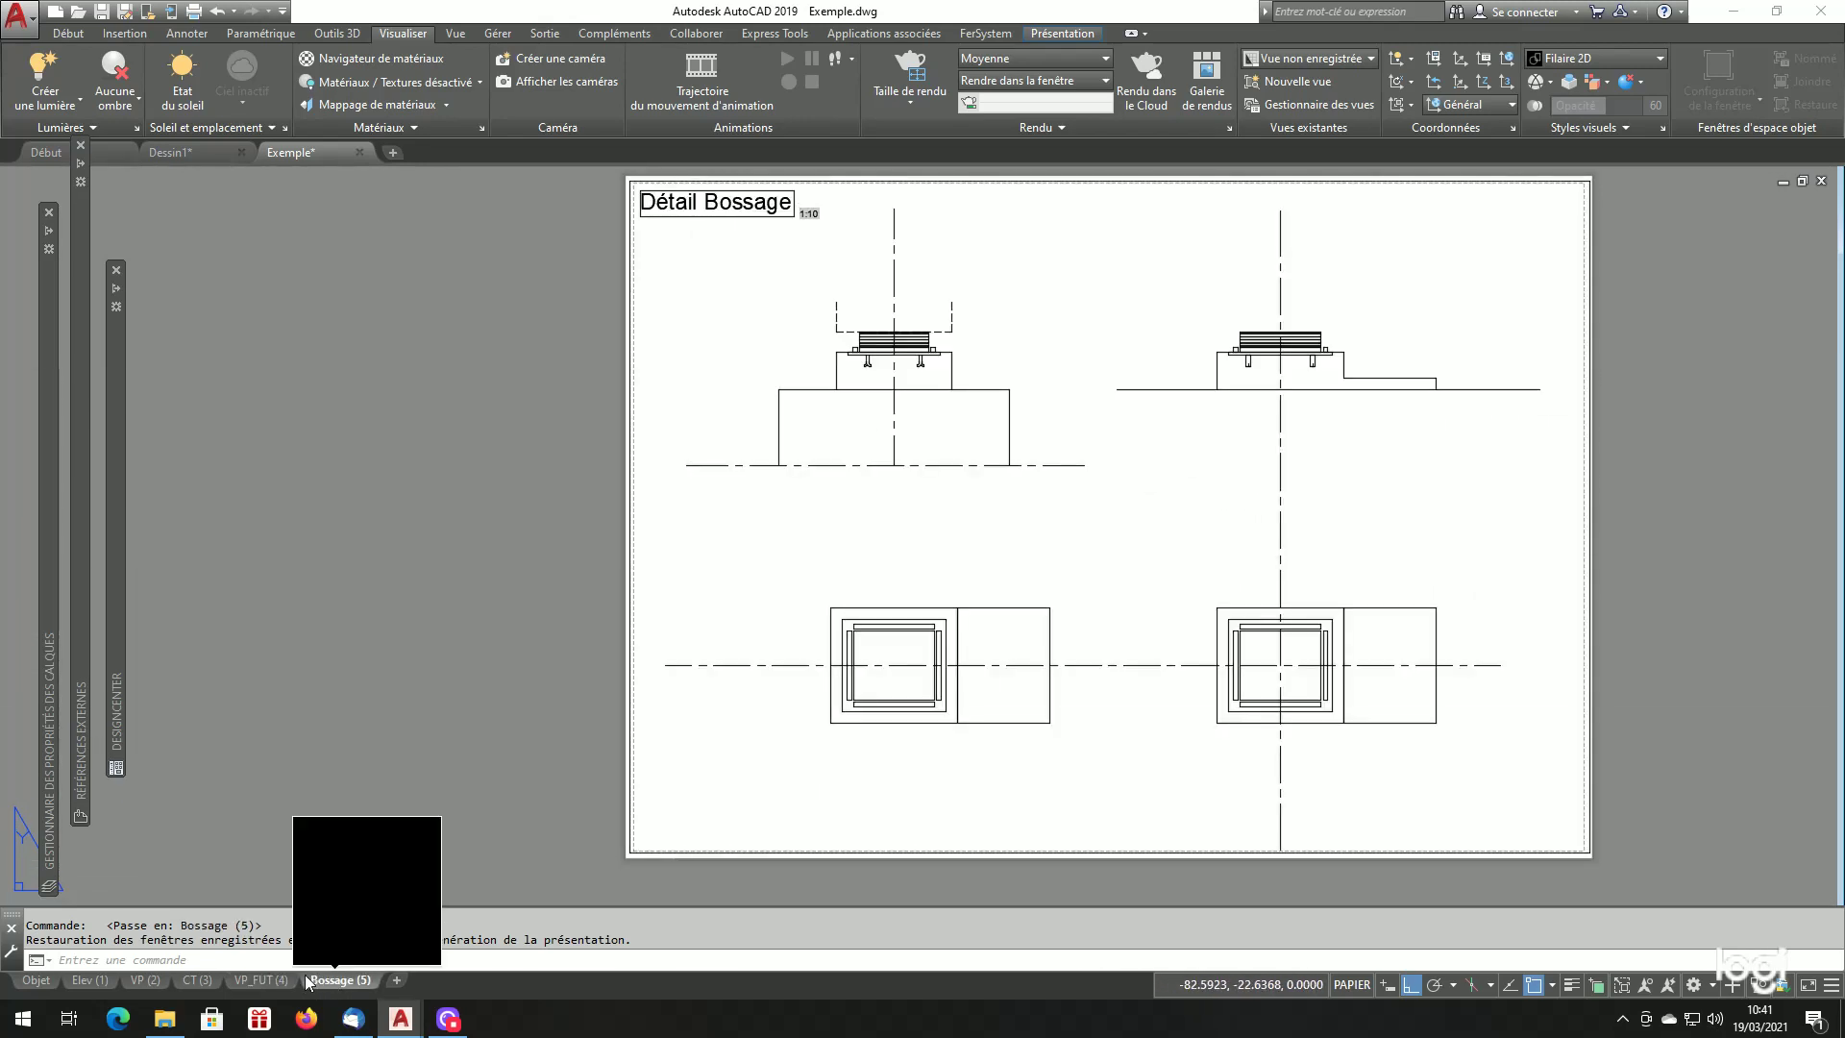
click(260, 980)
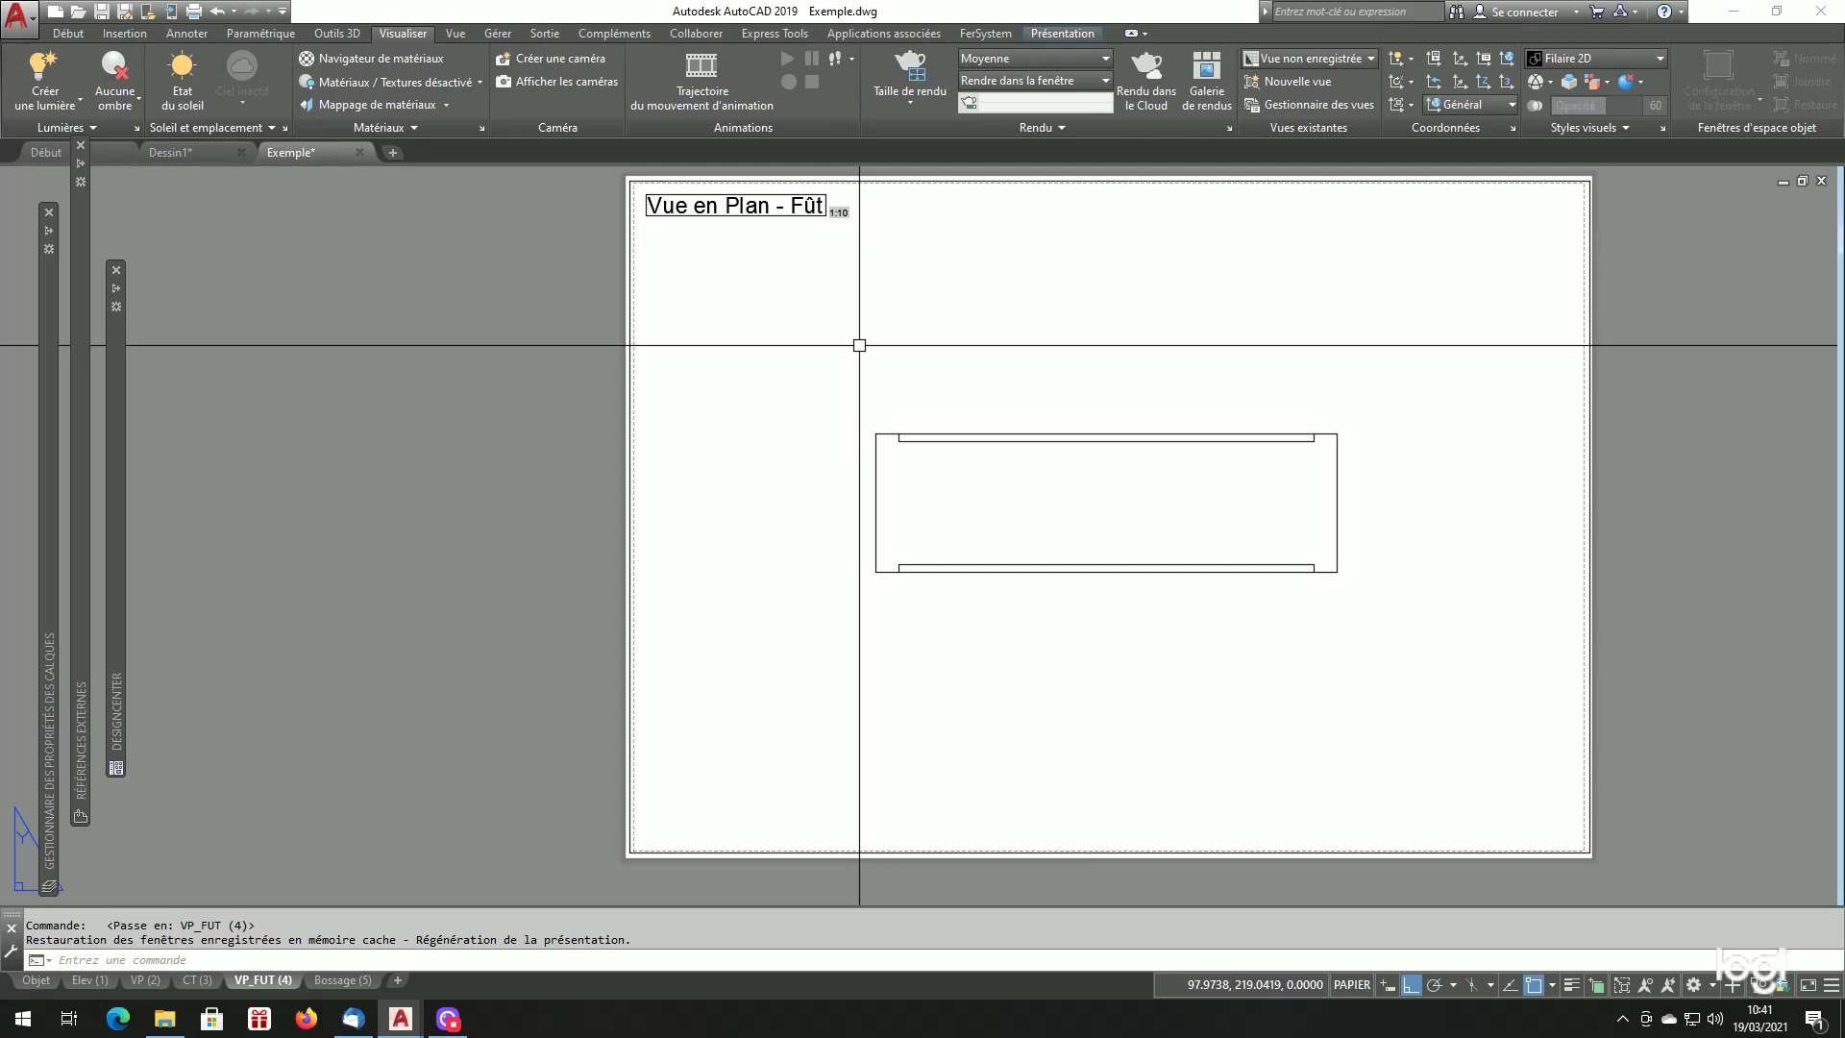
Return to model space and inspect the shaft (Fût) plan outline located above the other views.
click(38, 982)
scroll(1050, 654, down, 2)
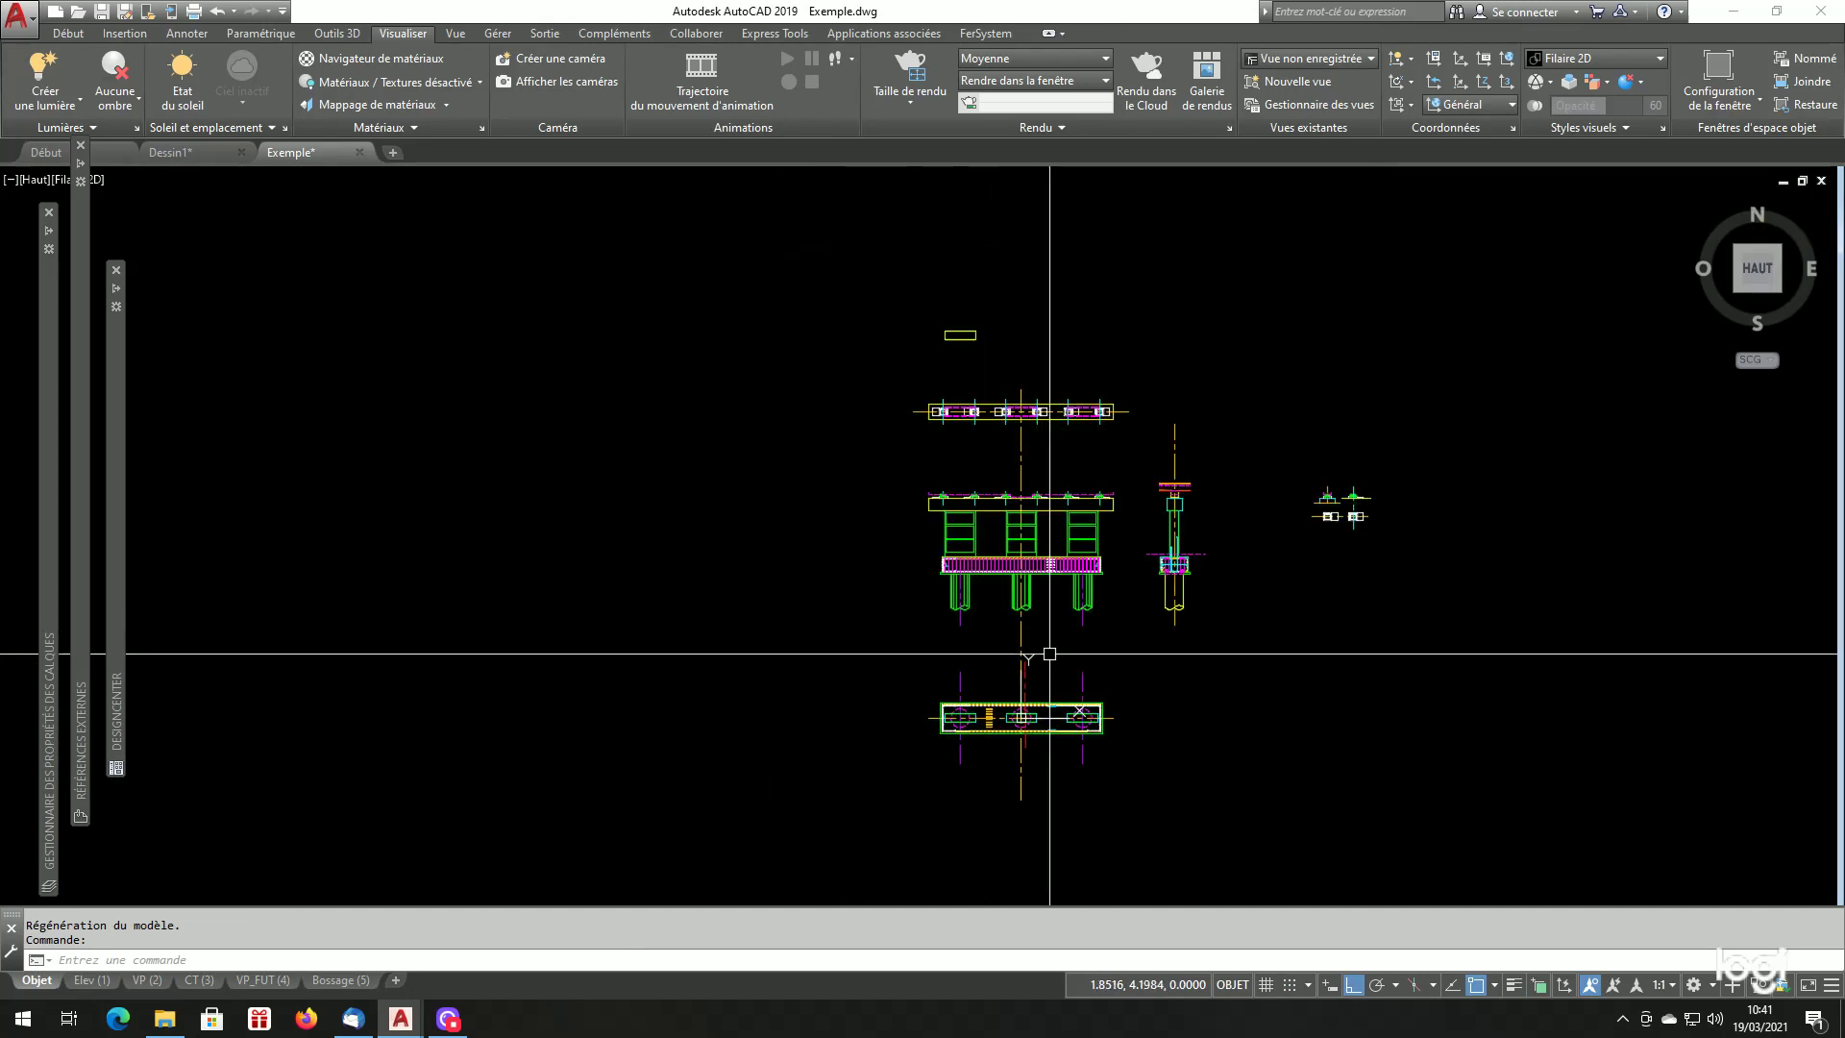
scroll(1049, 653, down, 1)
scroll(1000, 523, up, 8)
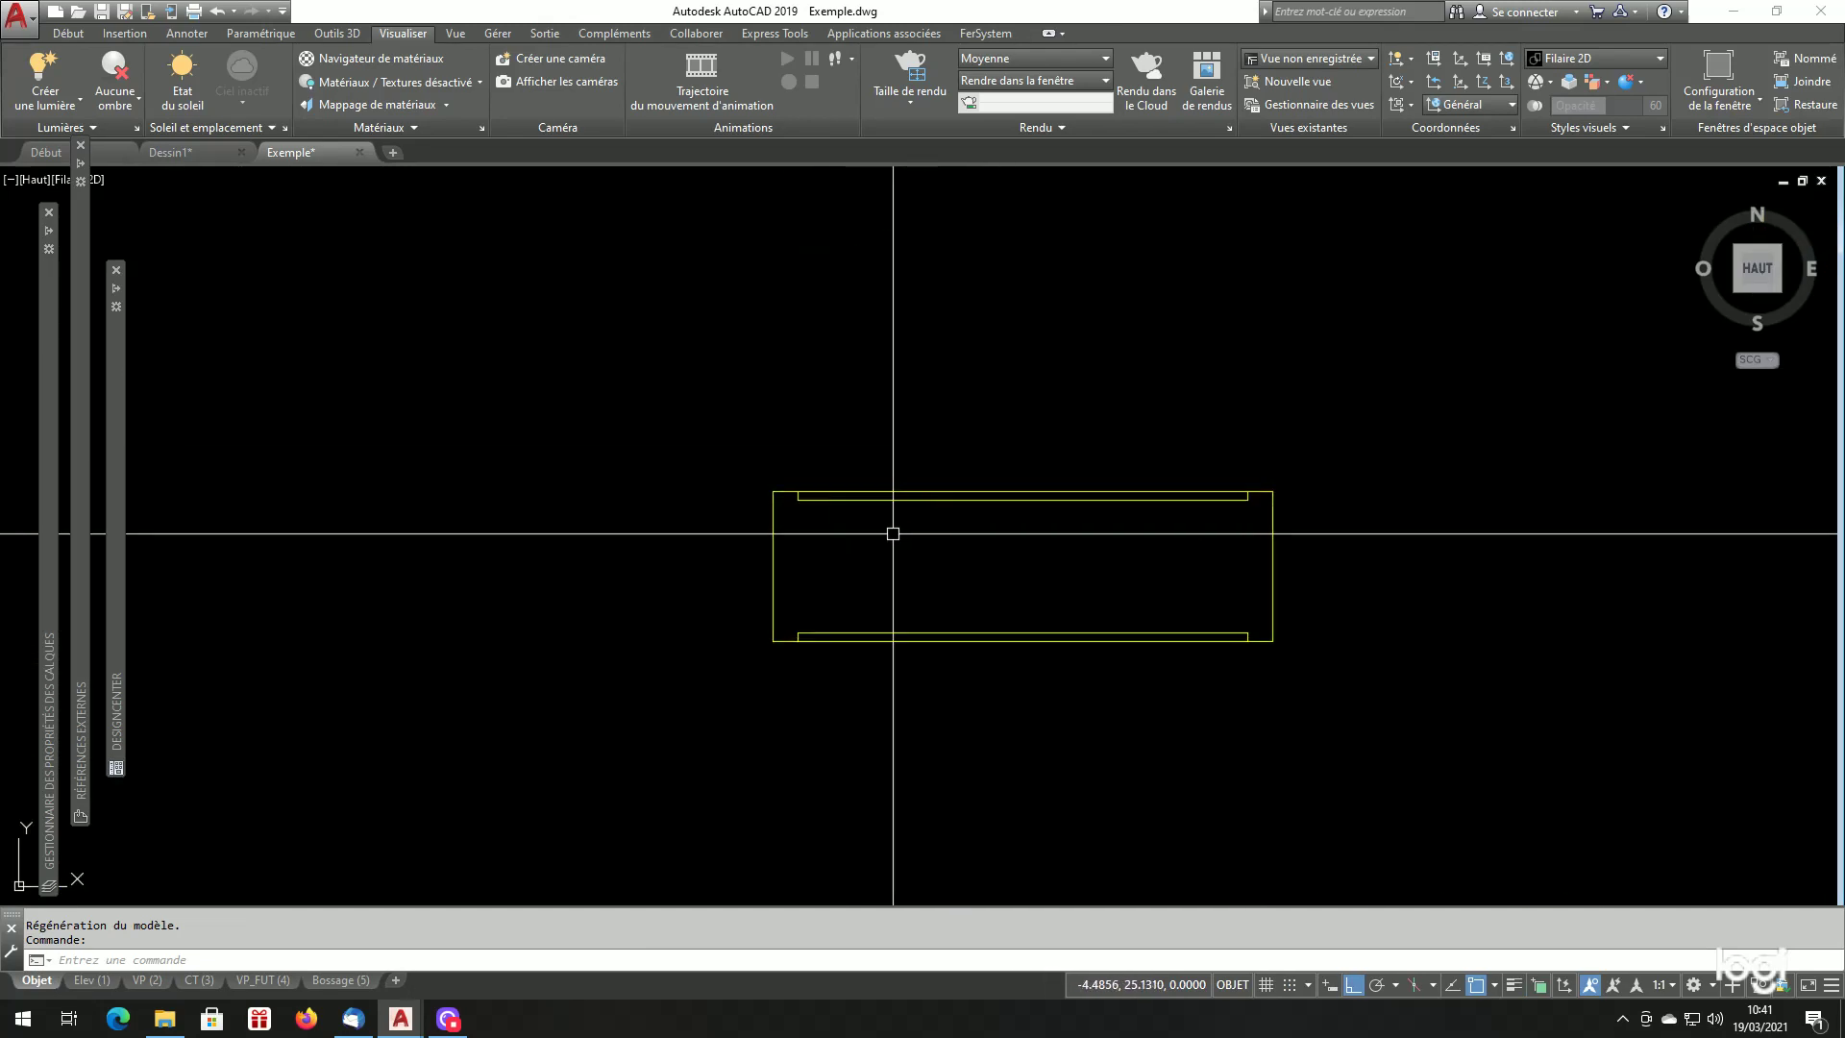
scroll(881, 529, up, 2)
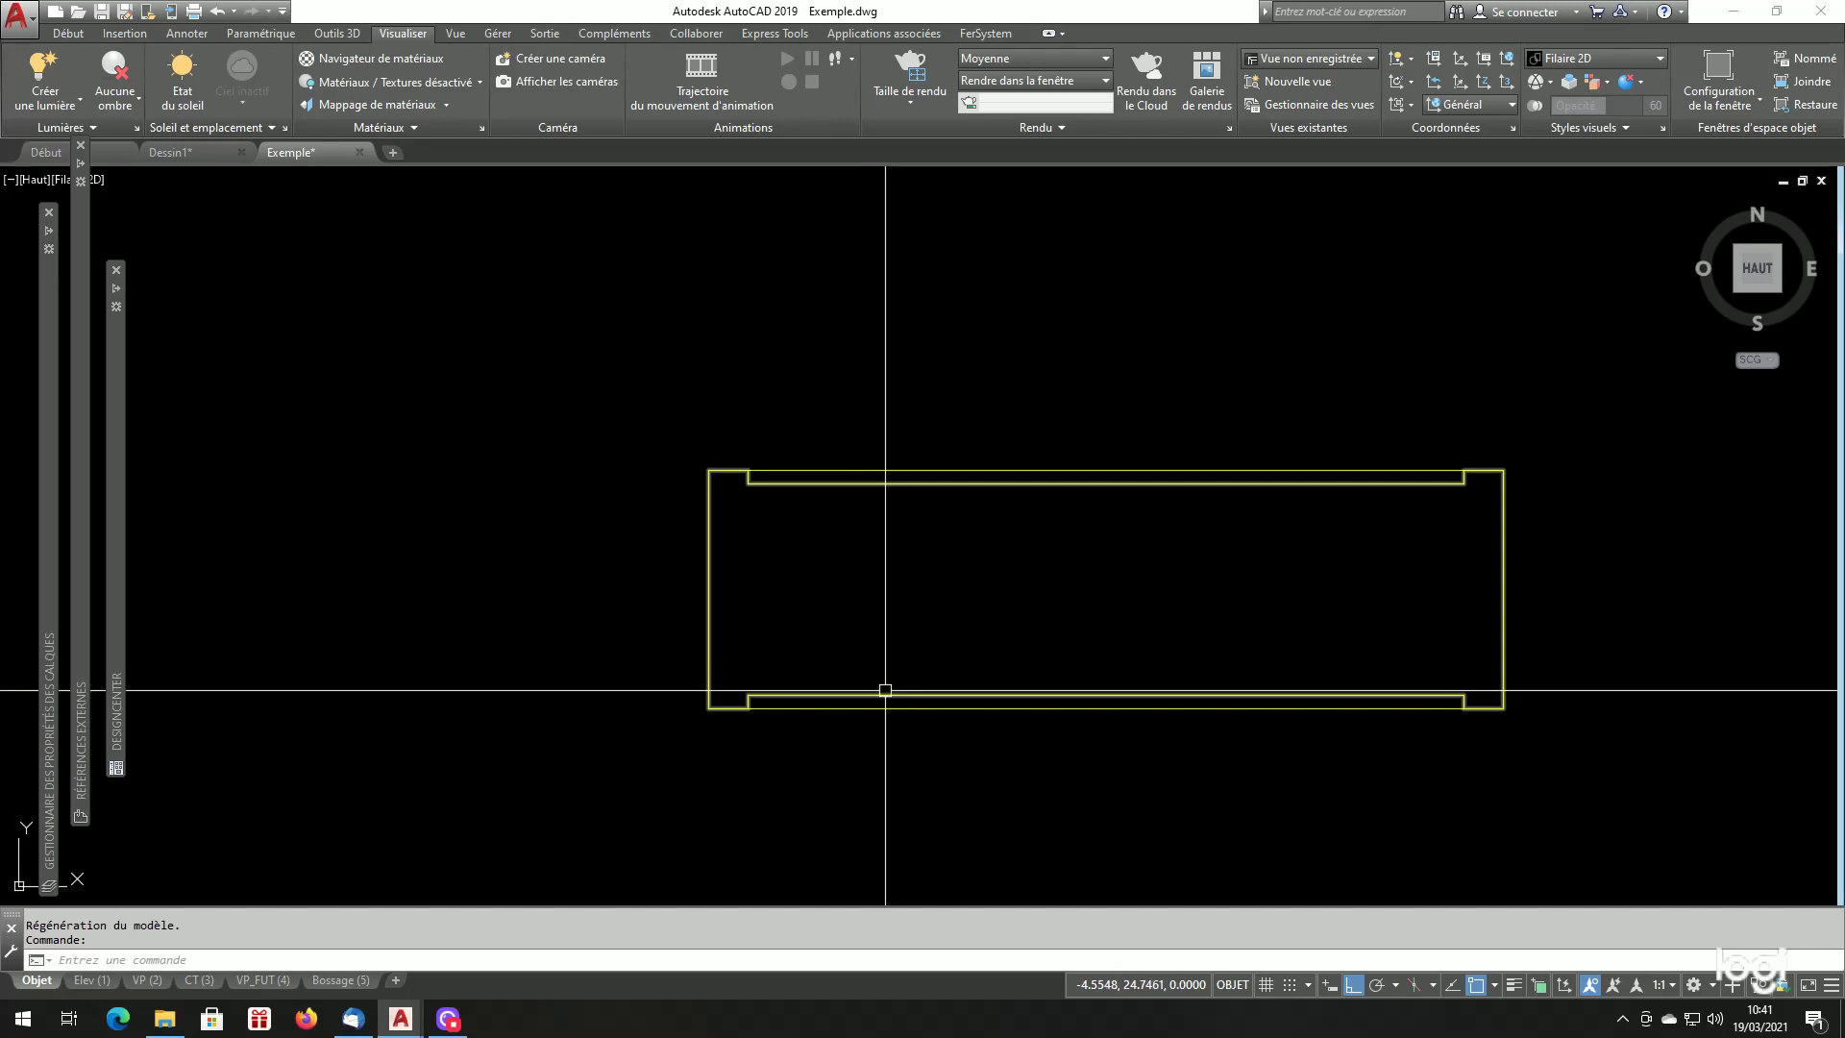
mouse_move(885, 690)
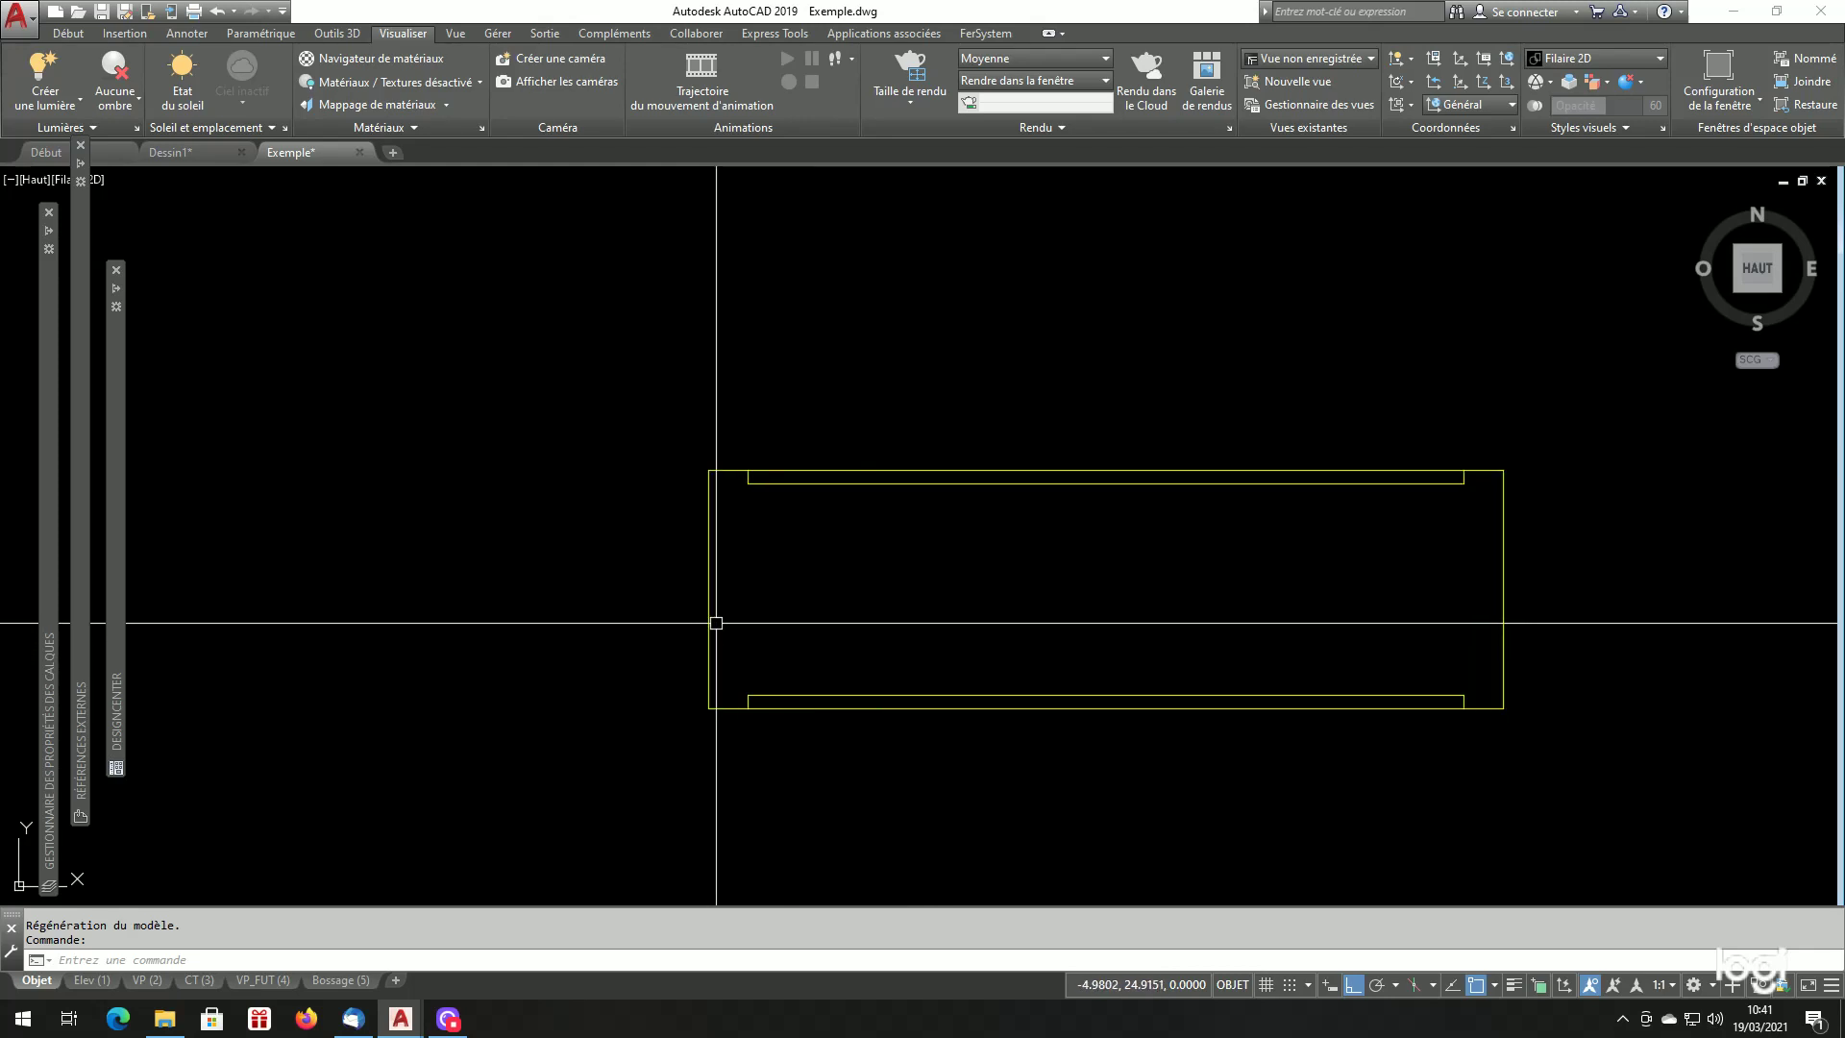
click(704, 587)
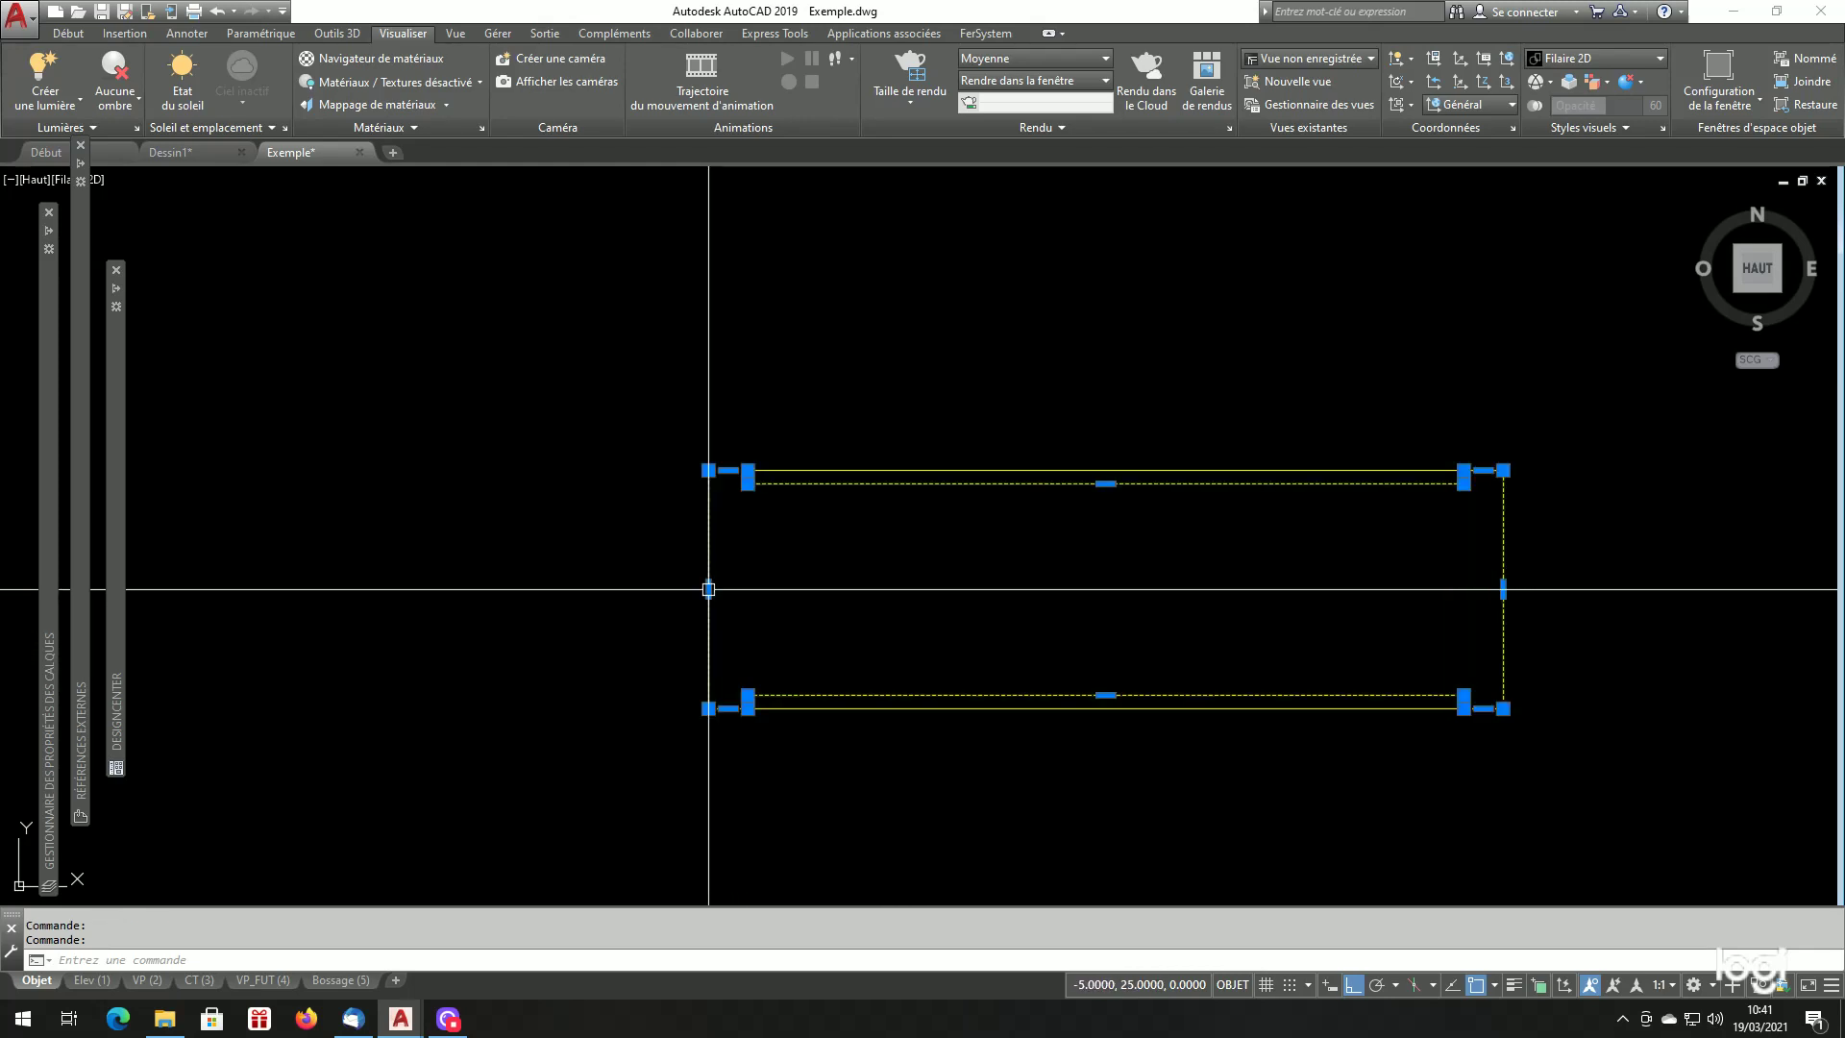
mouse_move(708, 589)
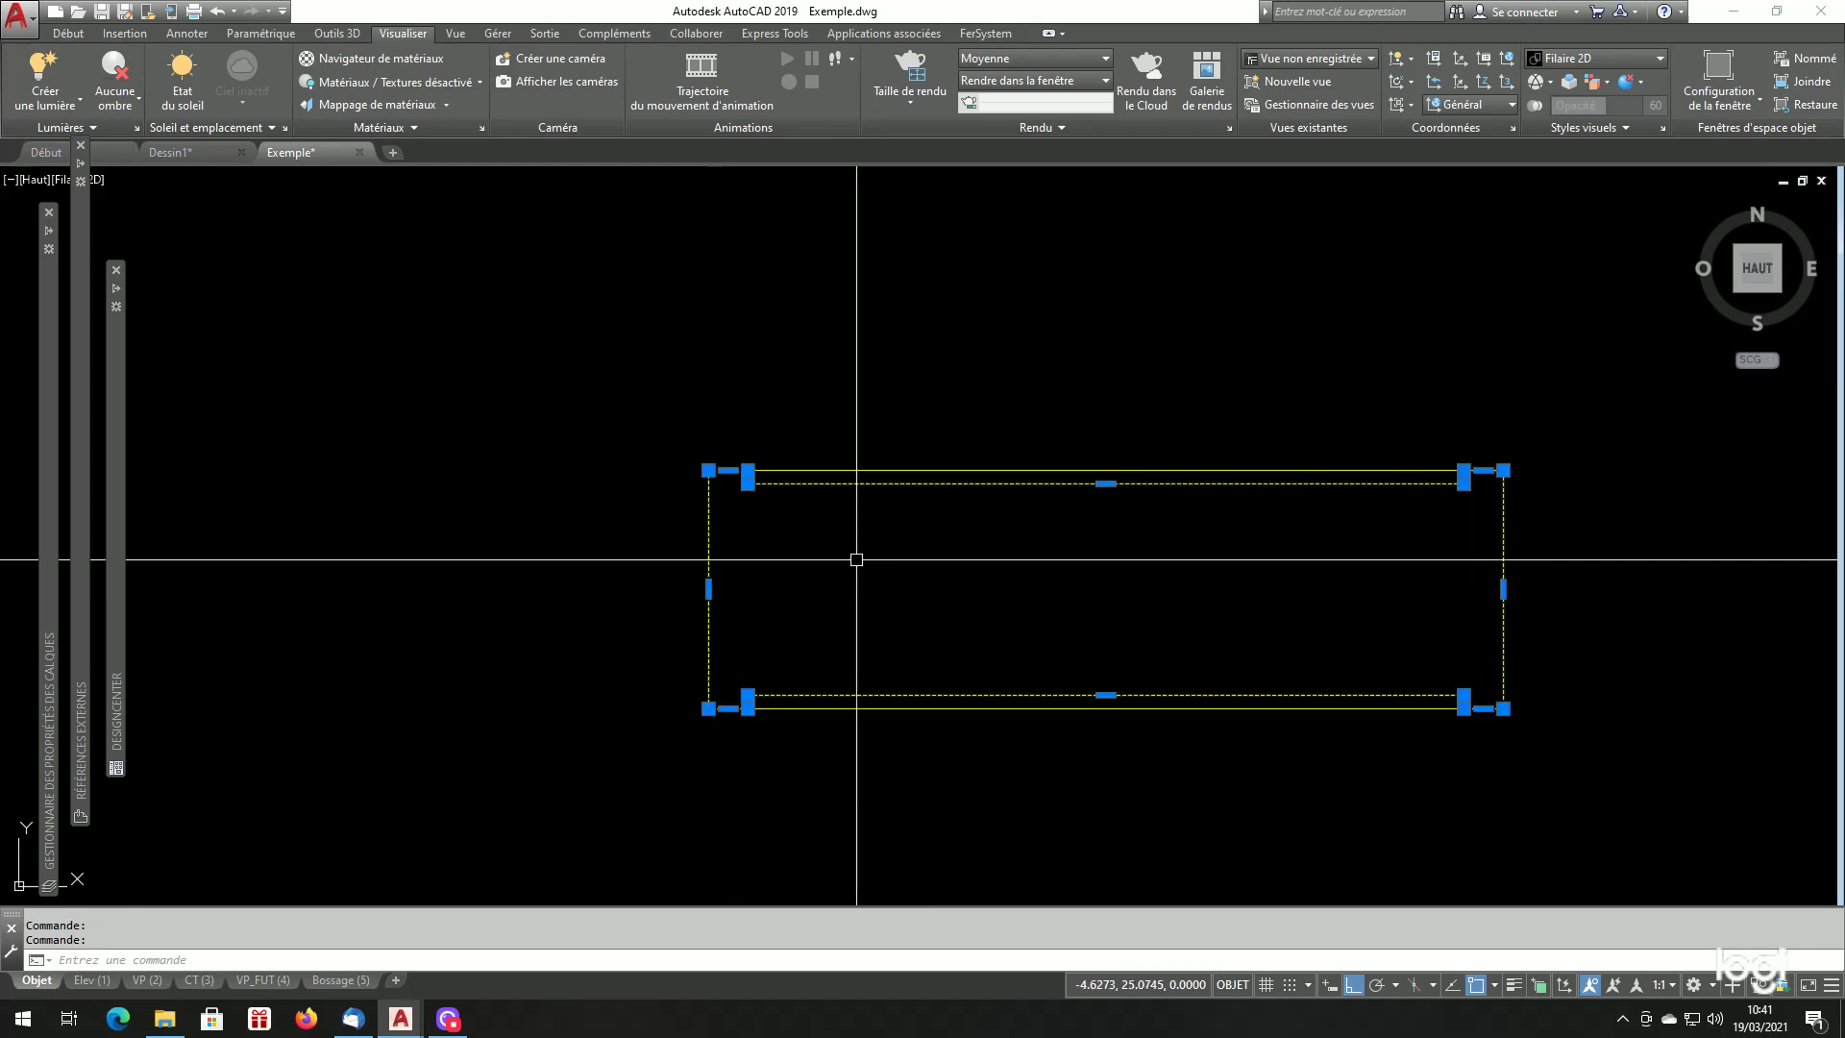
key(Escape)
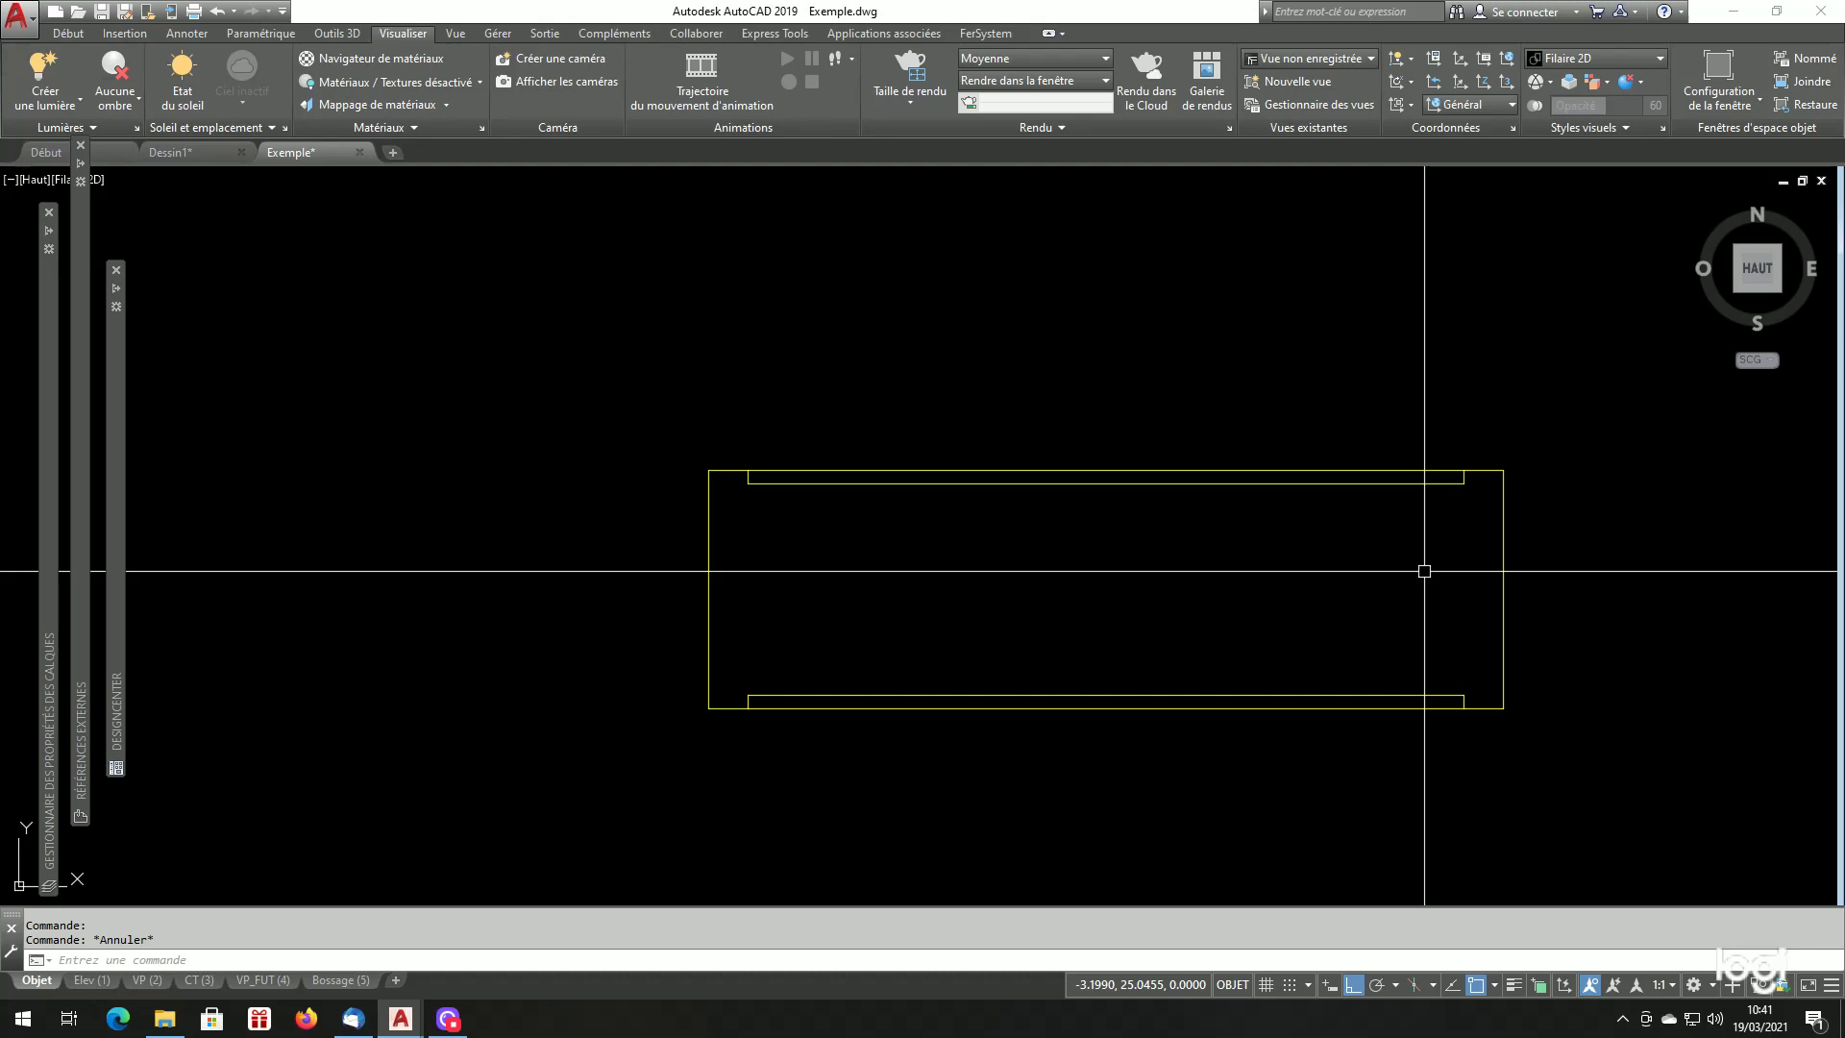
Draw a horizontal line from the left inner corner of the shaft's upper recess to beyond the outline's right edge.
text(l)
key(Return)
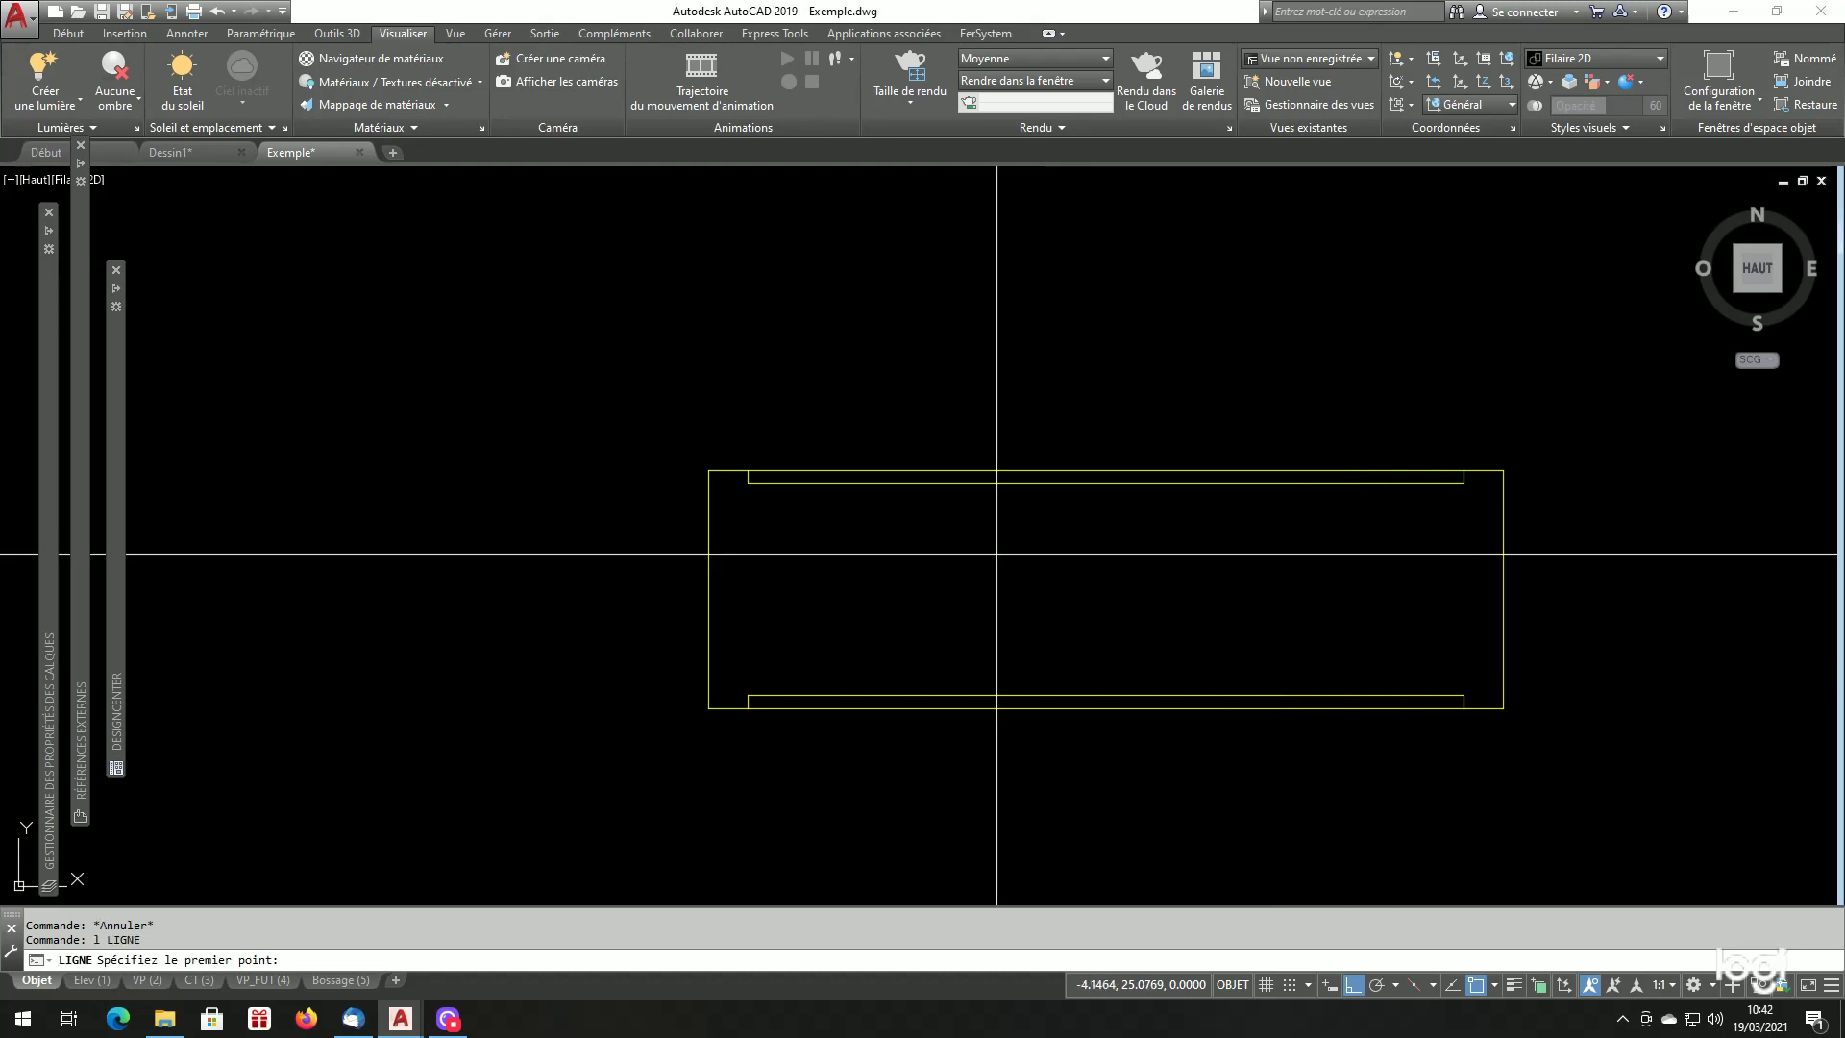
click(747, 483)
click(1633, 576)
key(Return)
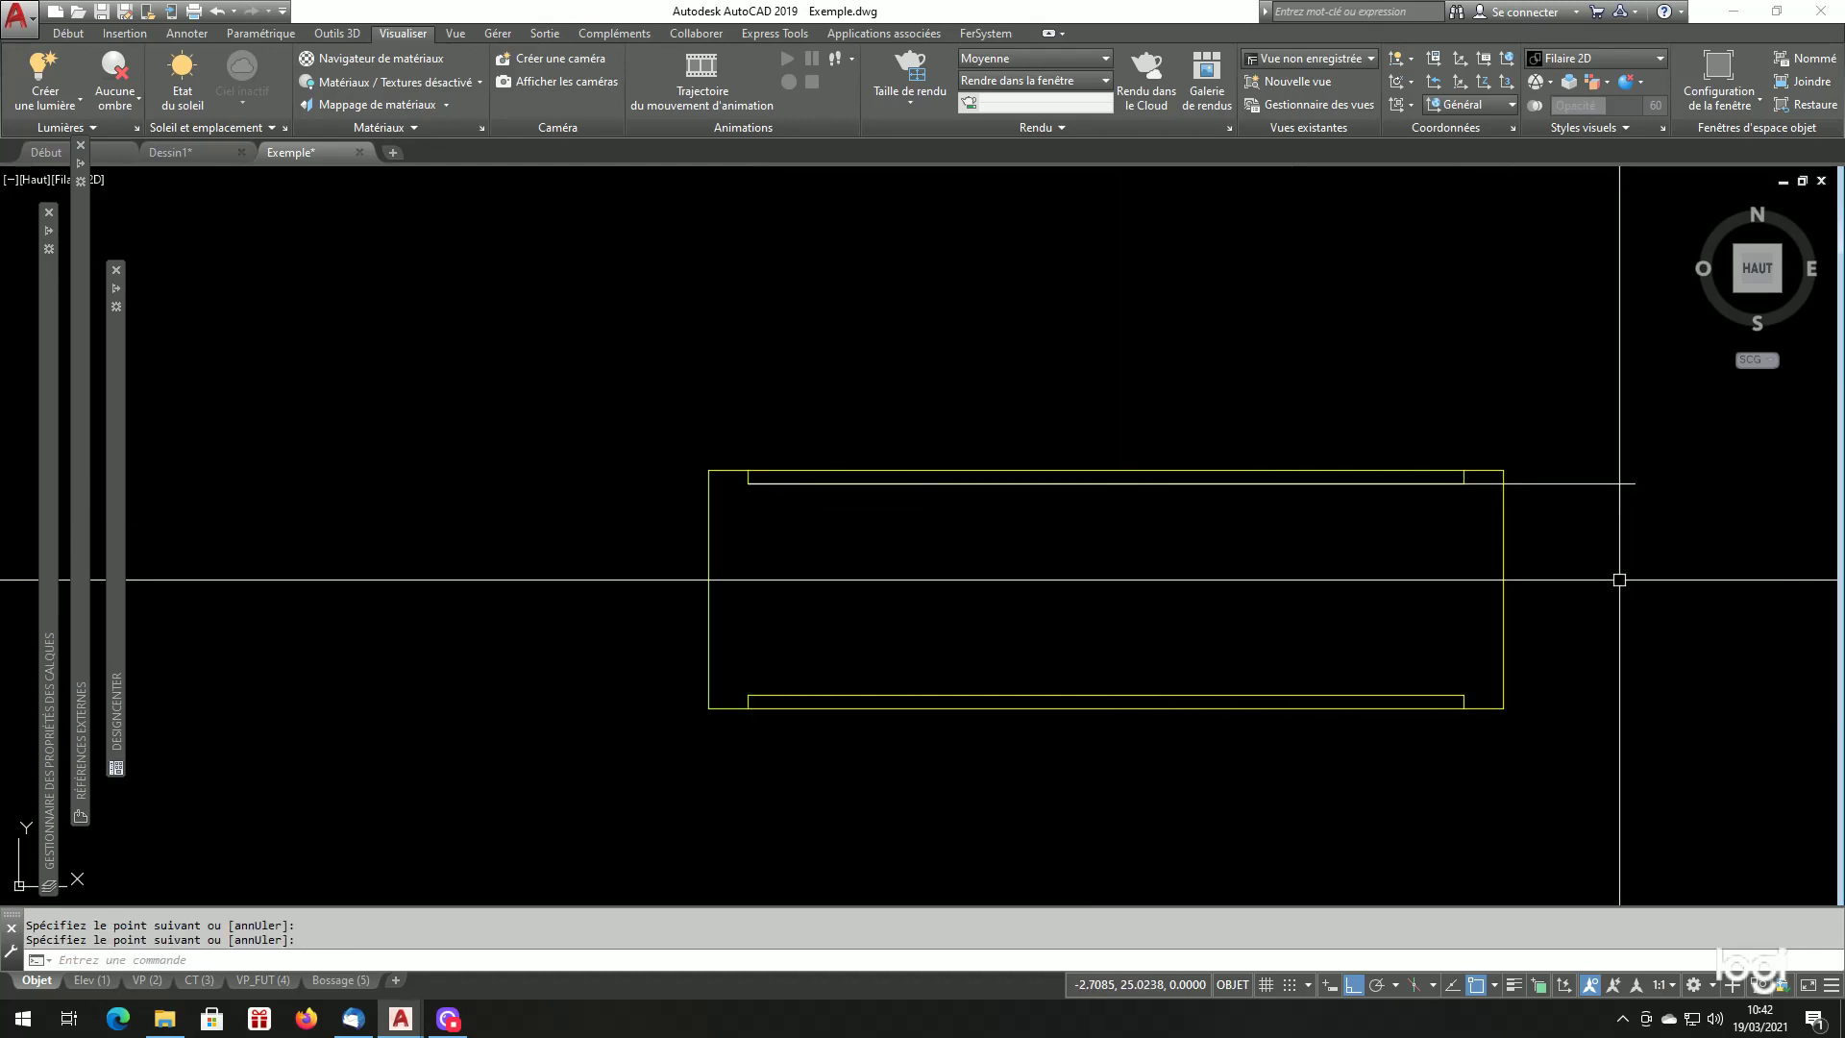
Move the new horizontal line 0.045 downward into the shaft section.
text(dp)
key(Return)
click(1614, 461)
click(1571, 547)
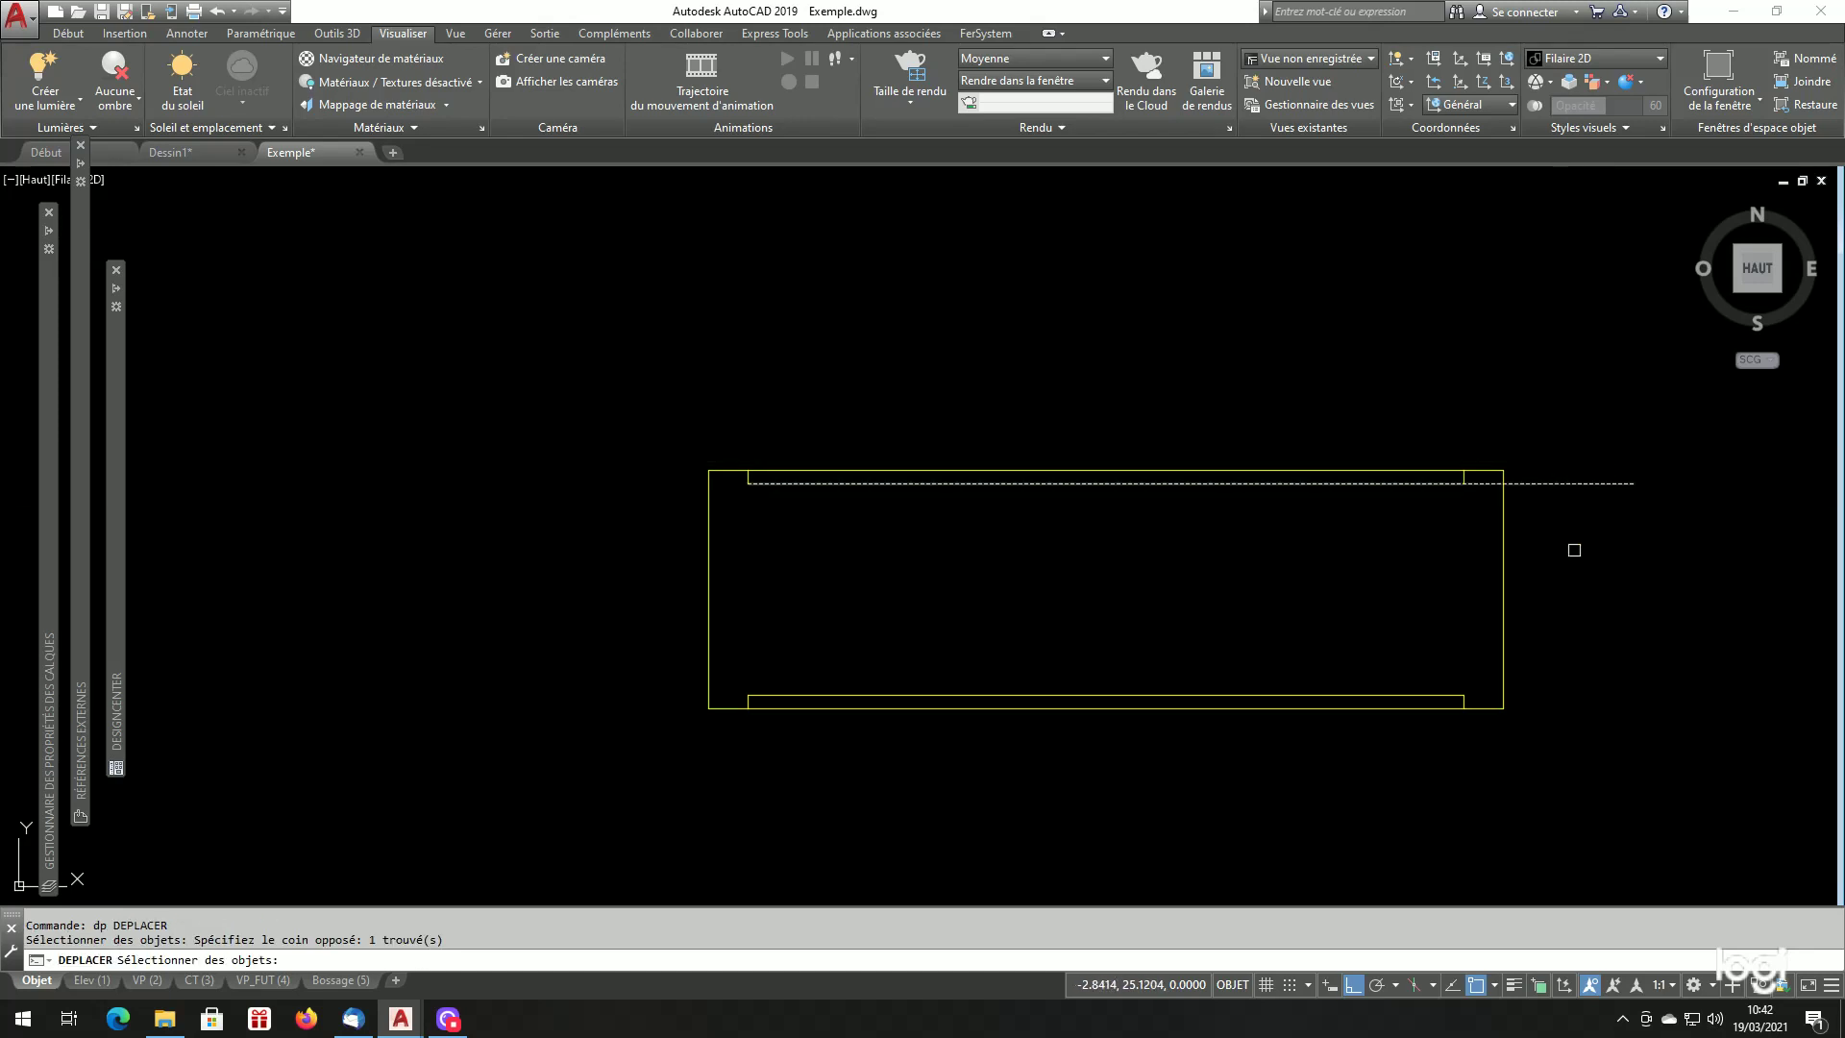
key(Return)
click(1588, 557)
text(.04)
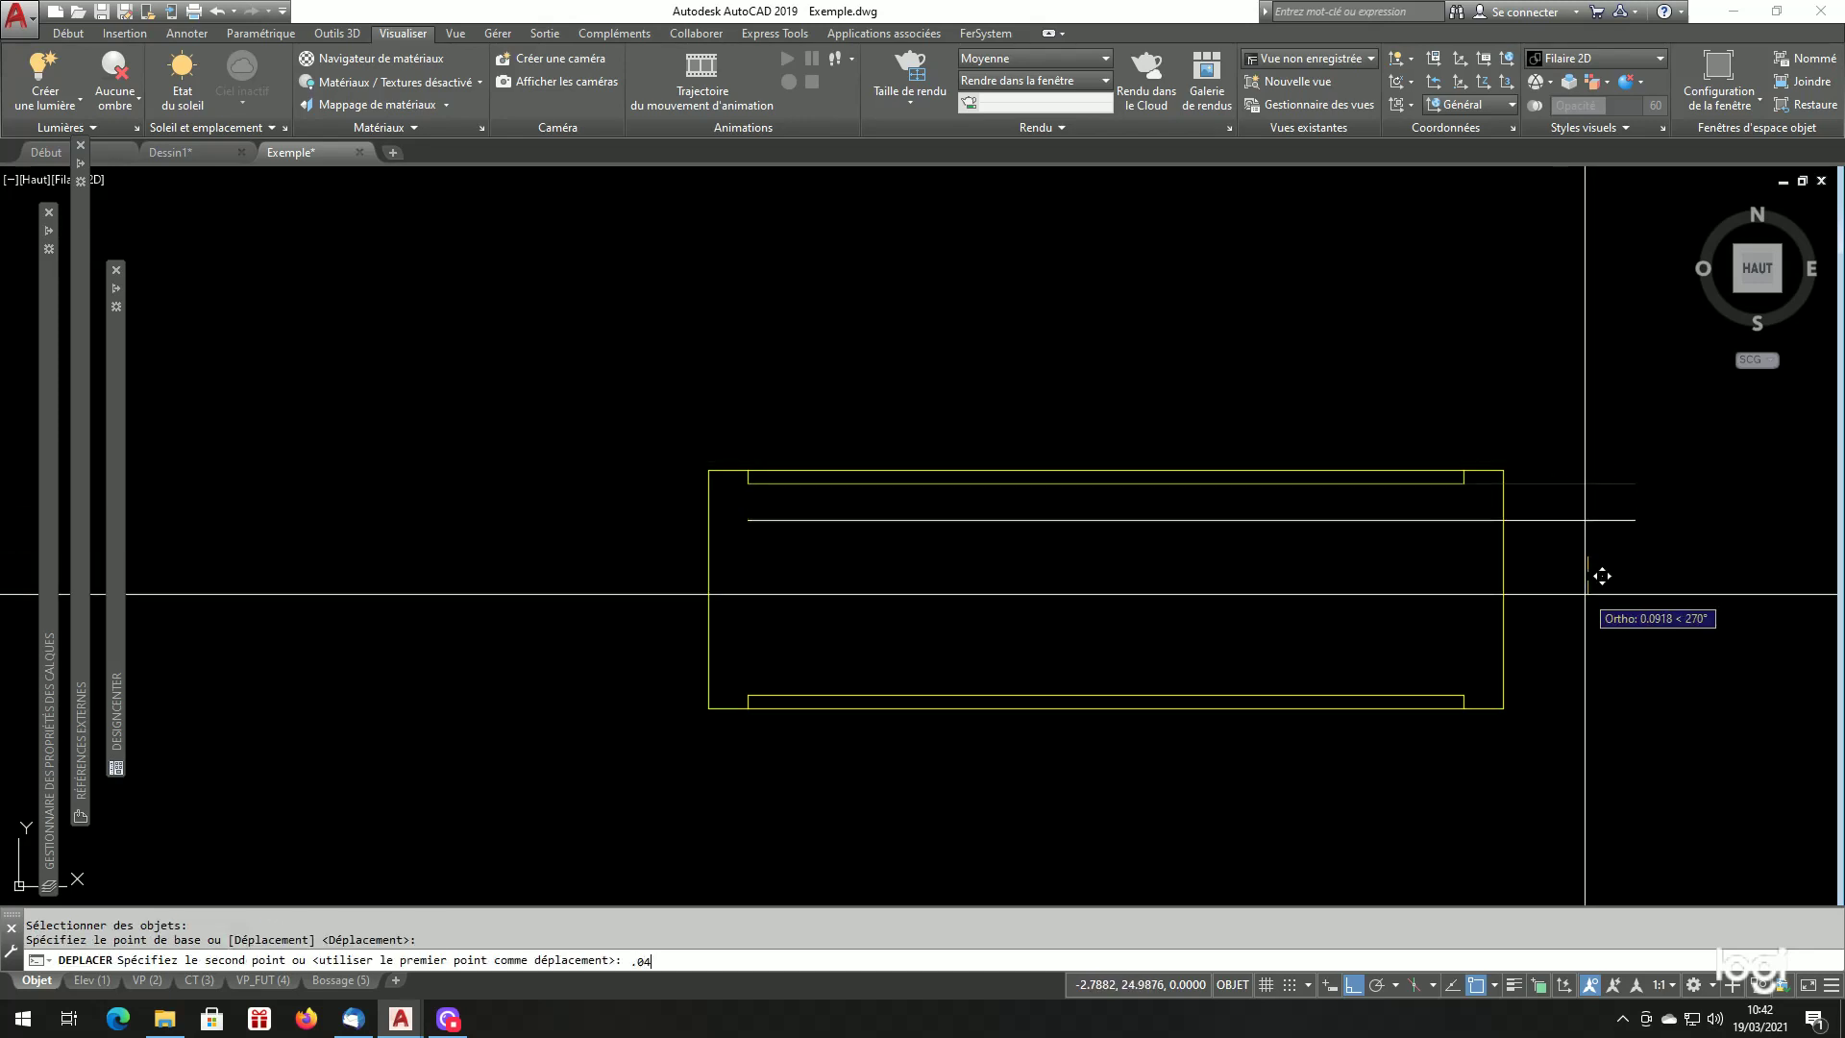
text(5)
key(Return)
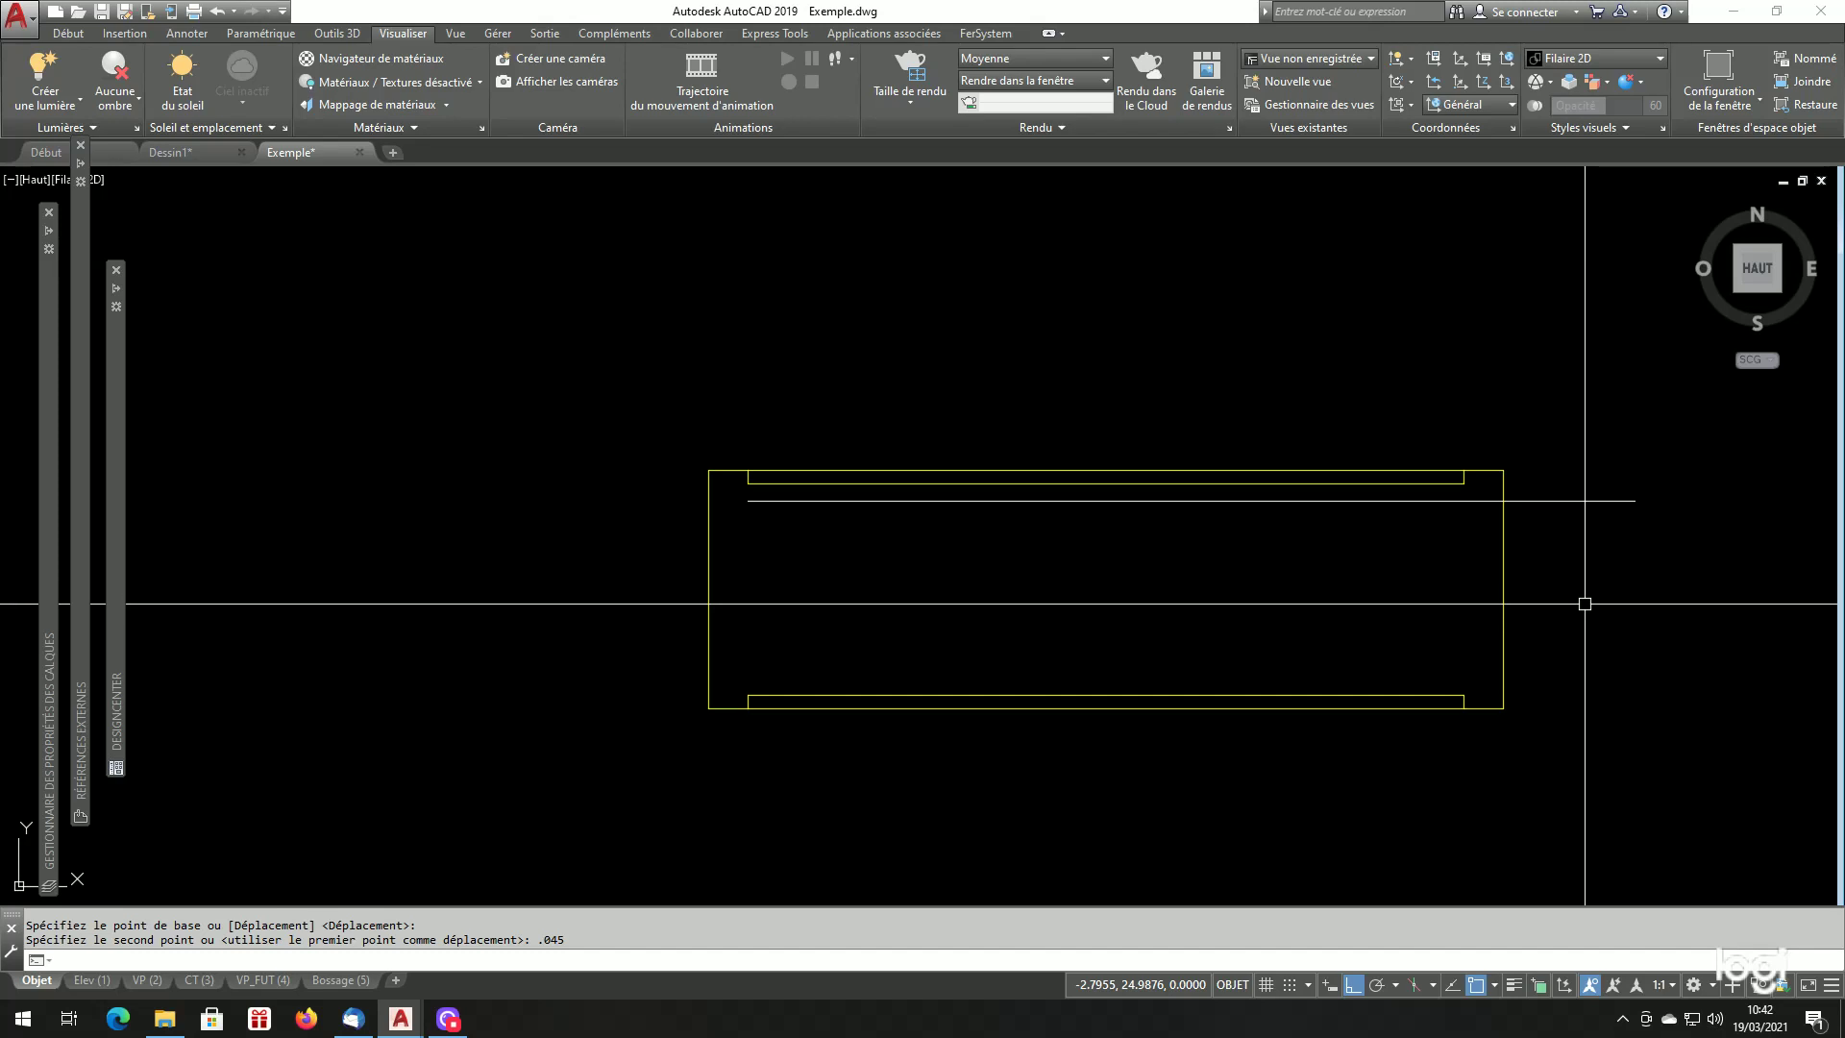
Mirror the horizontal line about the shaft's horizontal mid-axis, keeping the original.
text(mi)
key(Return)
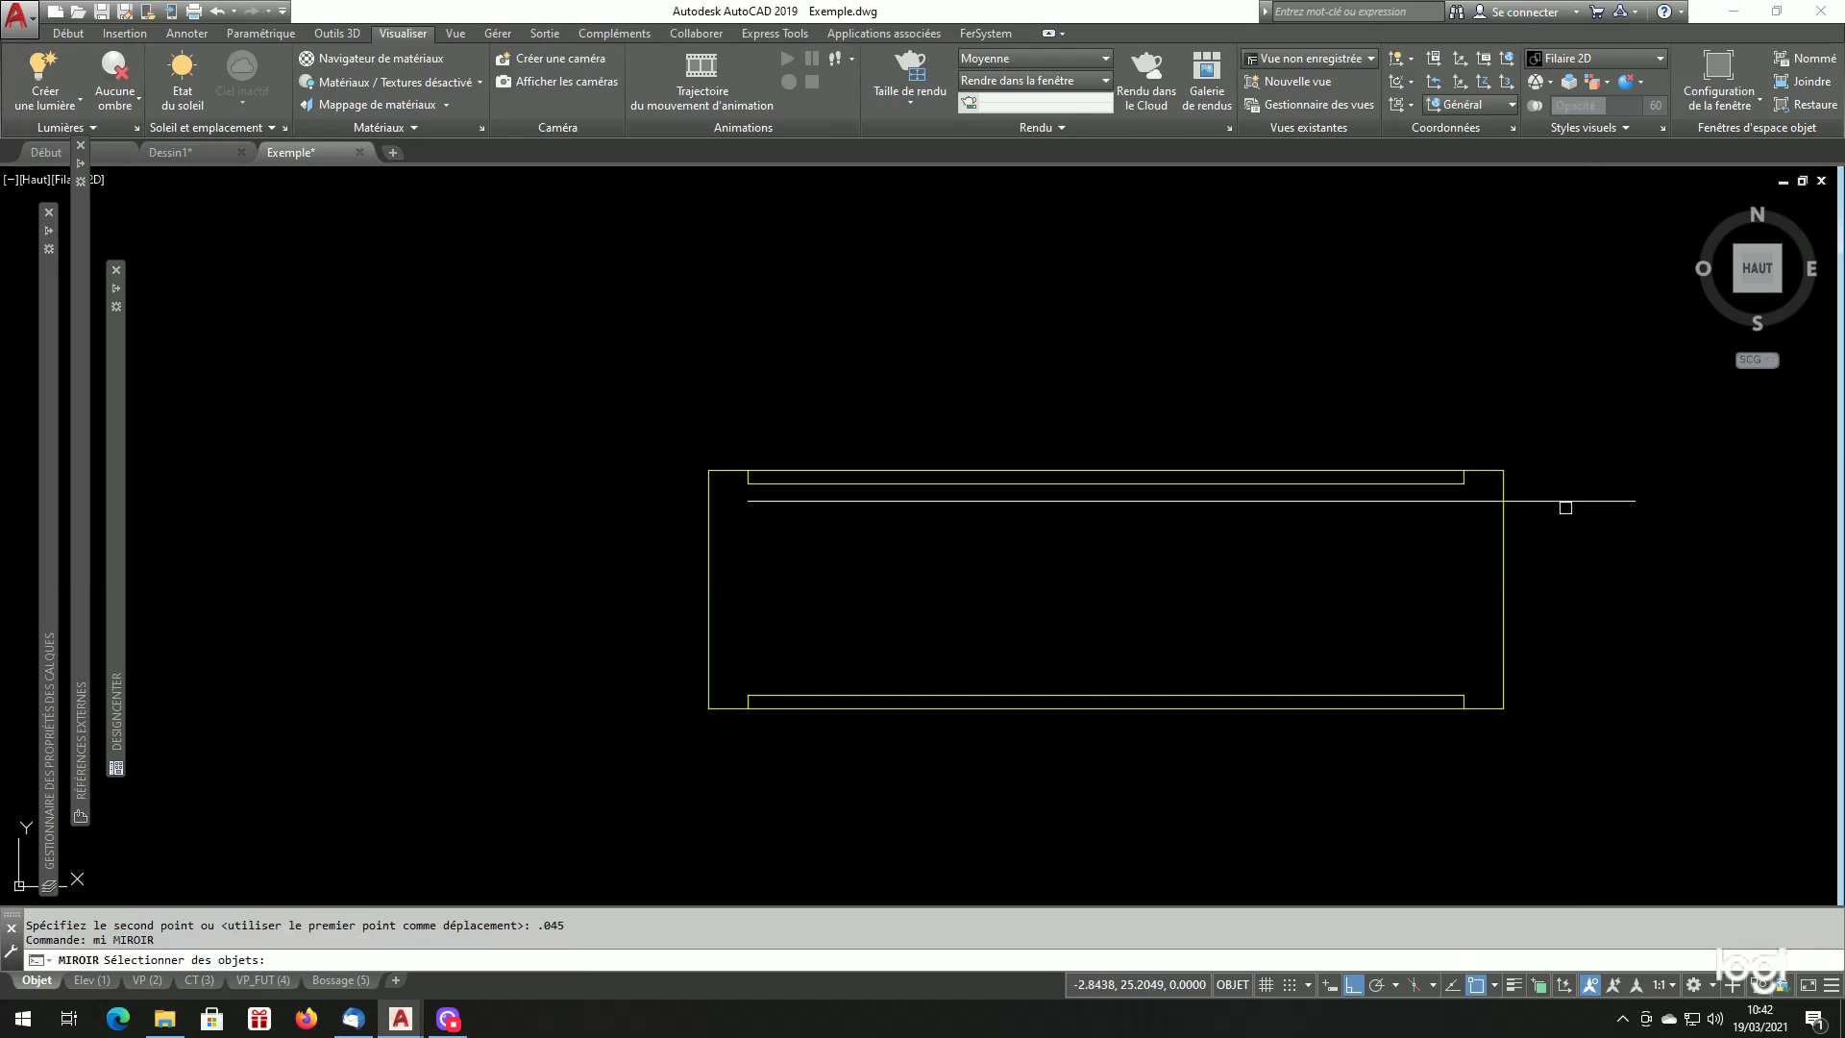
click(1566, 502)
key(Return)
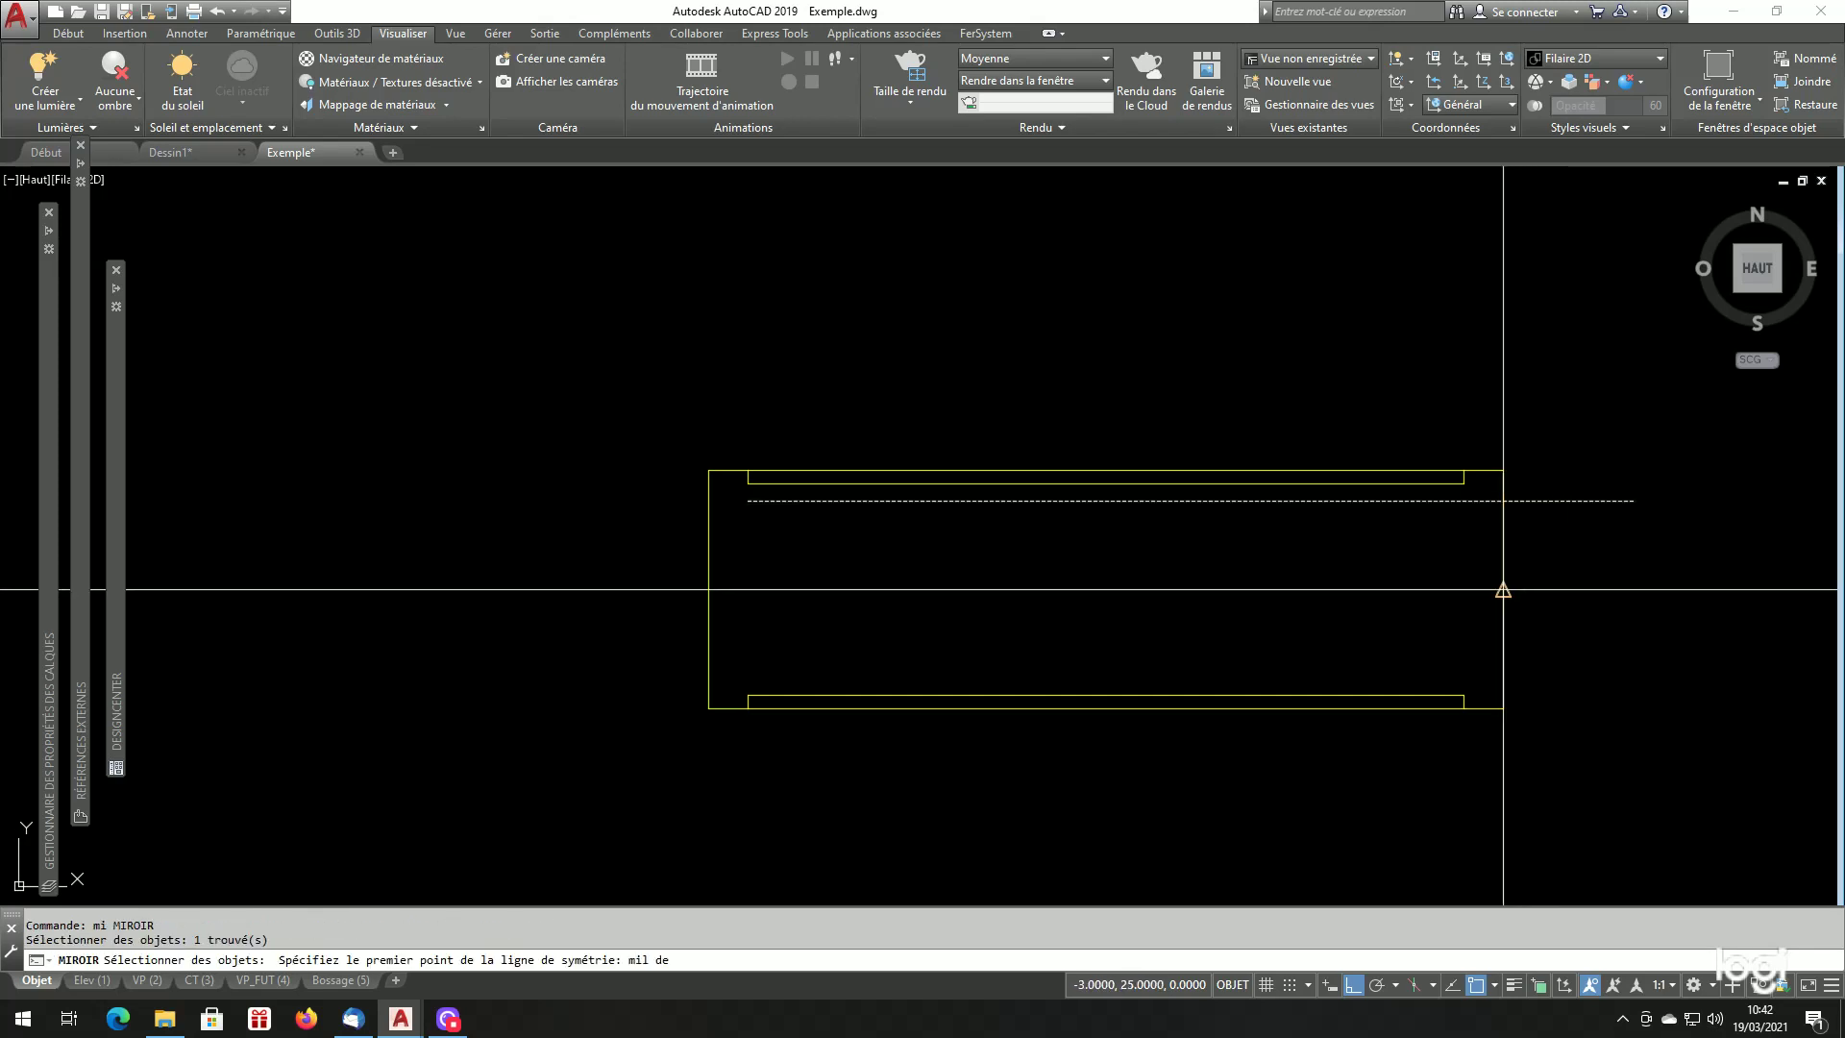
click(1503, 589)
click(1225, 585)
key(Return)
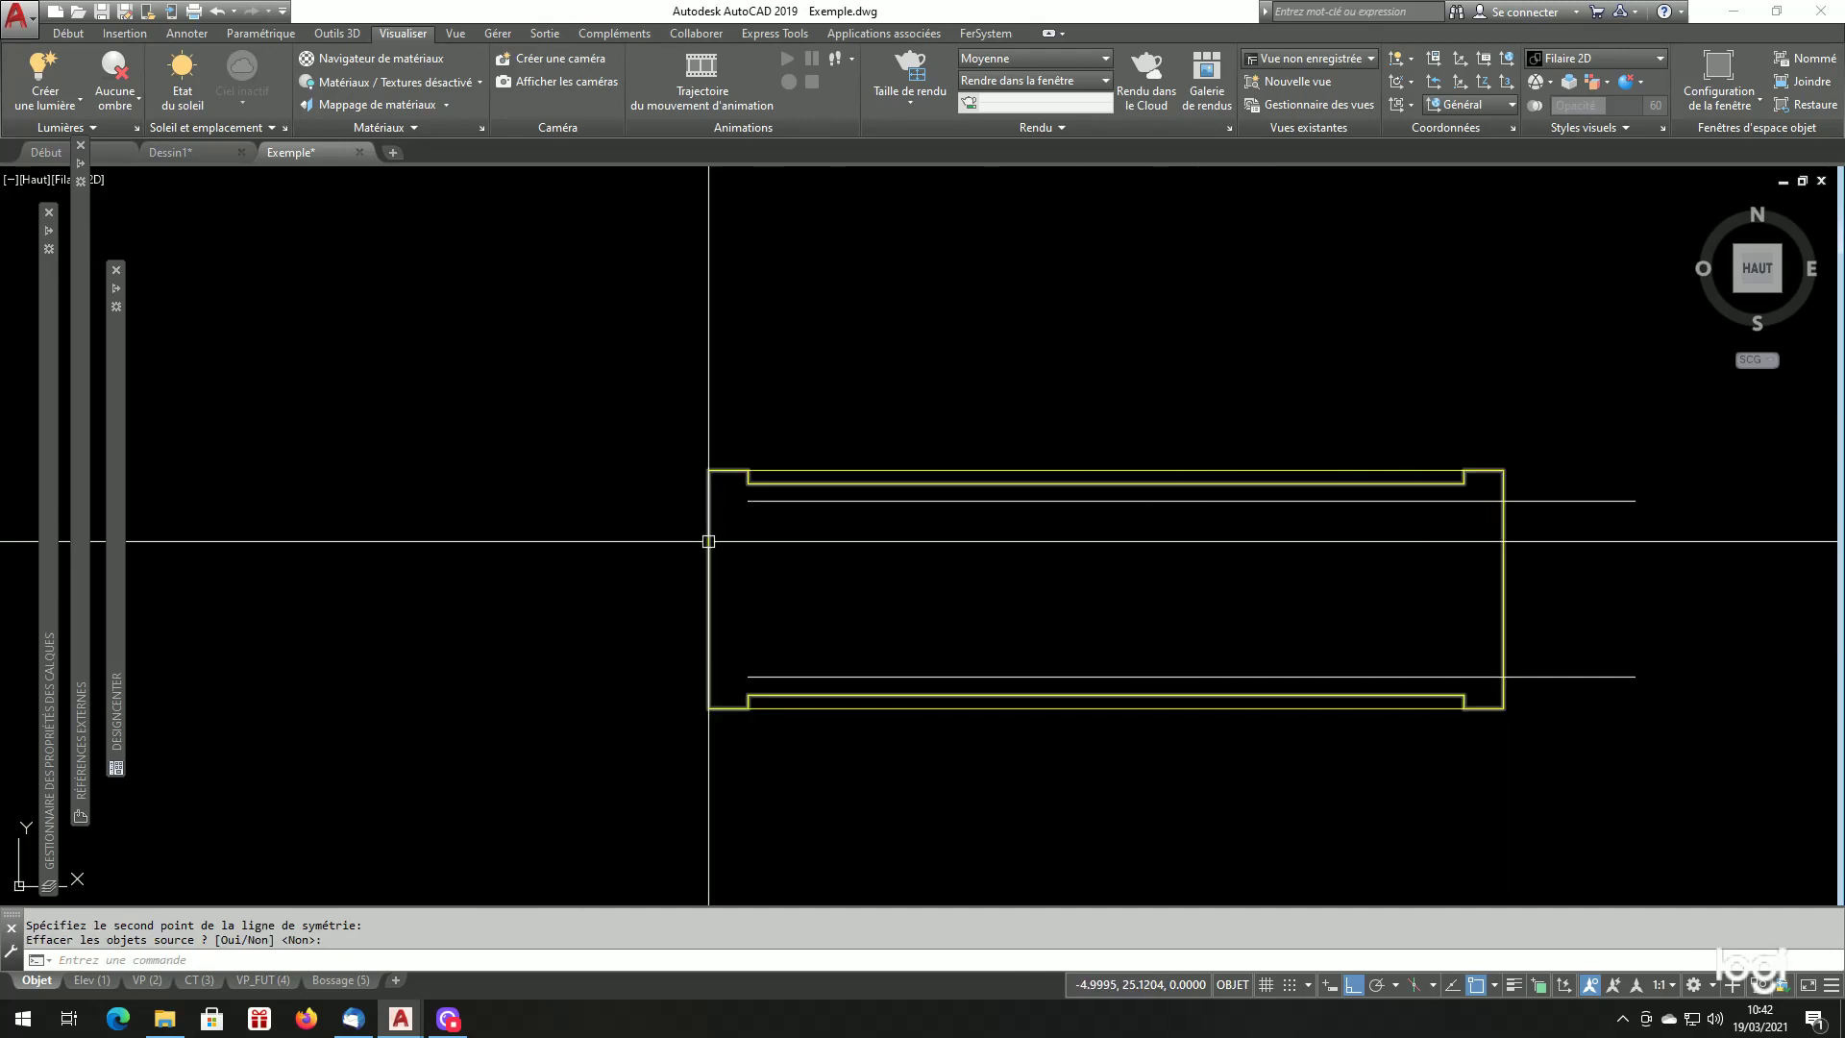
Draw a vertical line from the shaft outline's upper-left corner down past its bottom edge.
text(l)
key(Return)
click(708, 470)
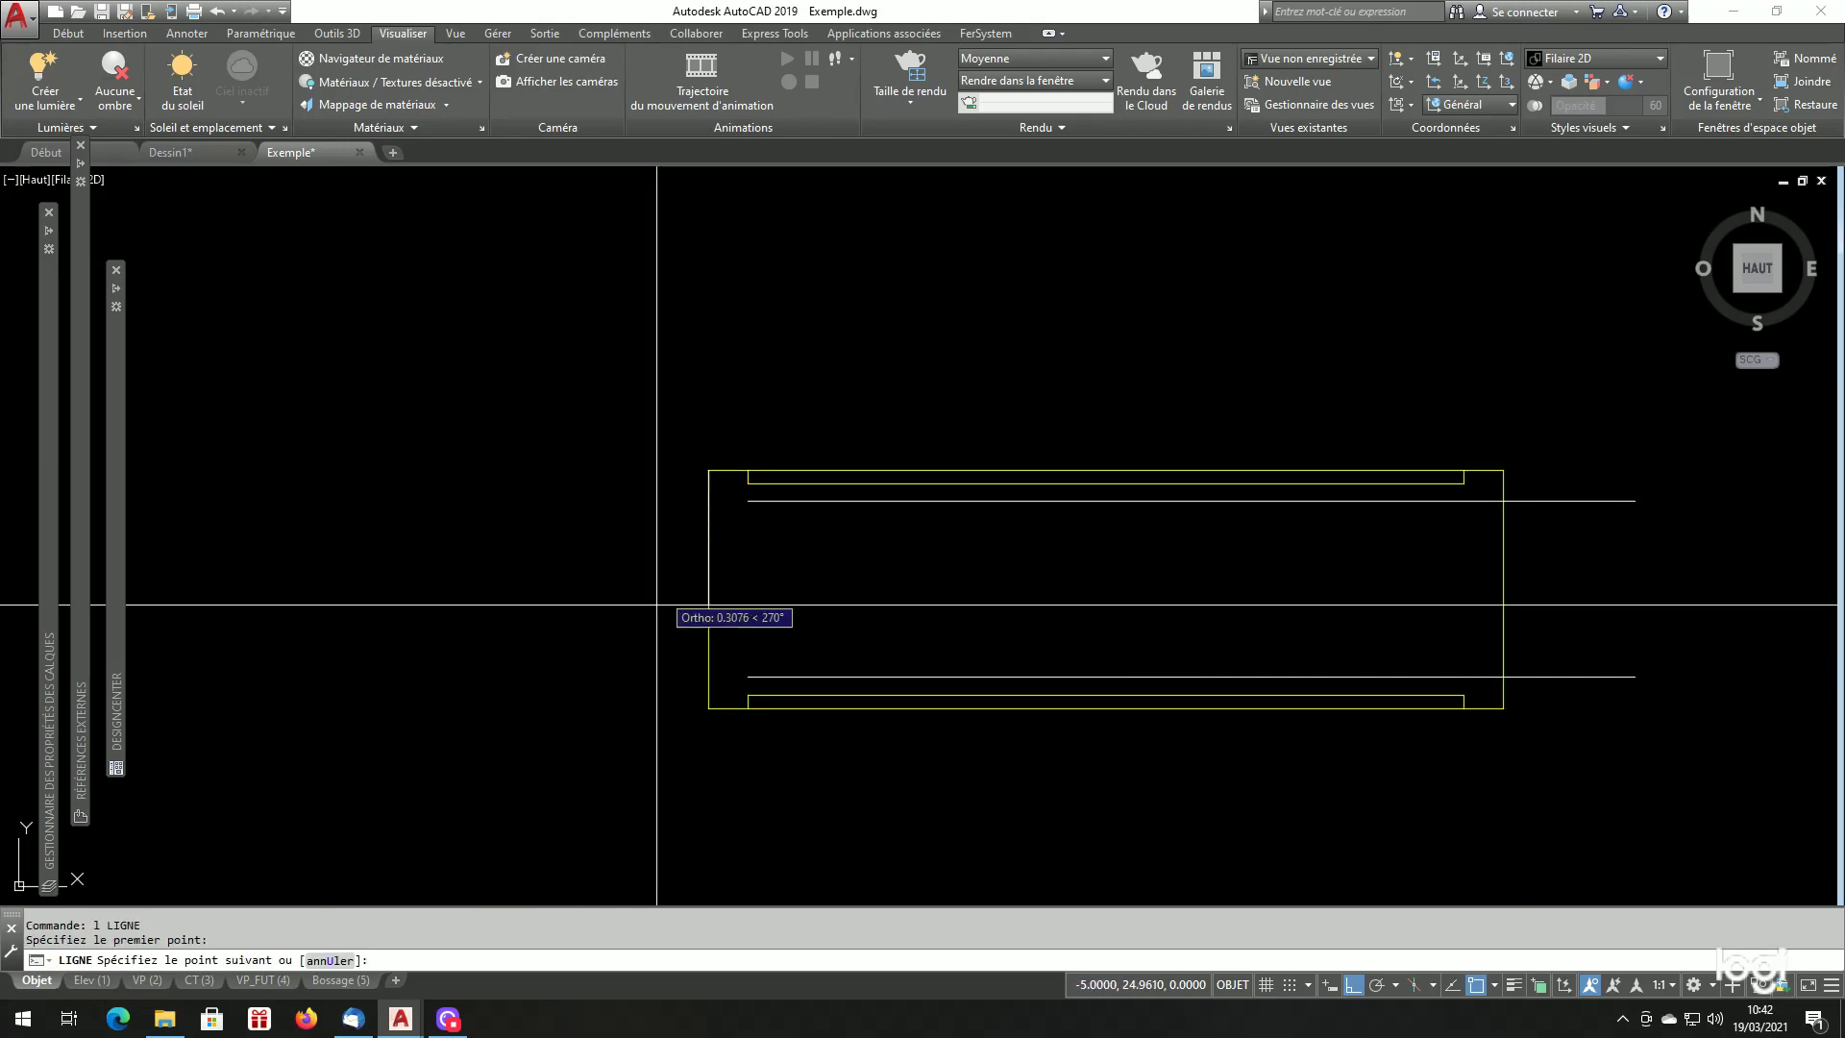
click(606, 762)
key(Return)
Move the vertical line 0.045 to the right, inside the shaft outline.
text(dp)
key(Return)
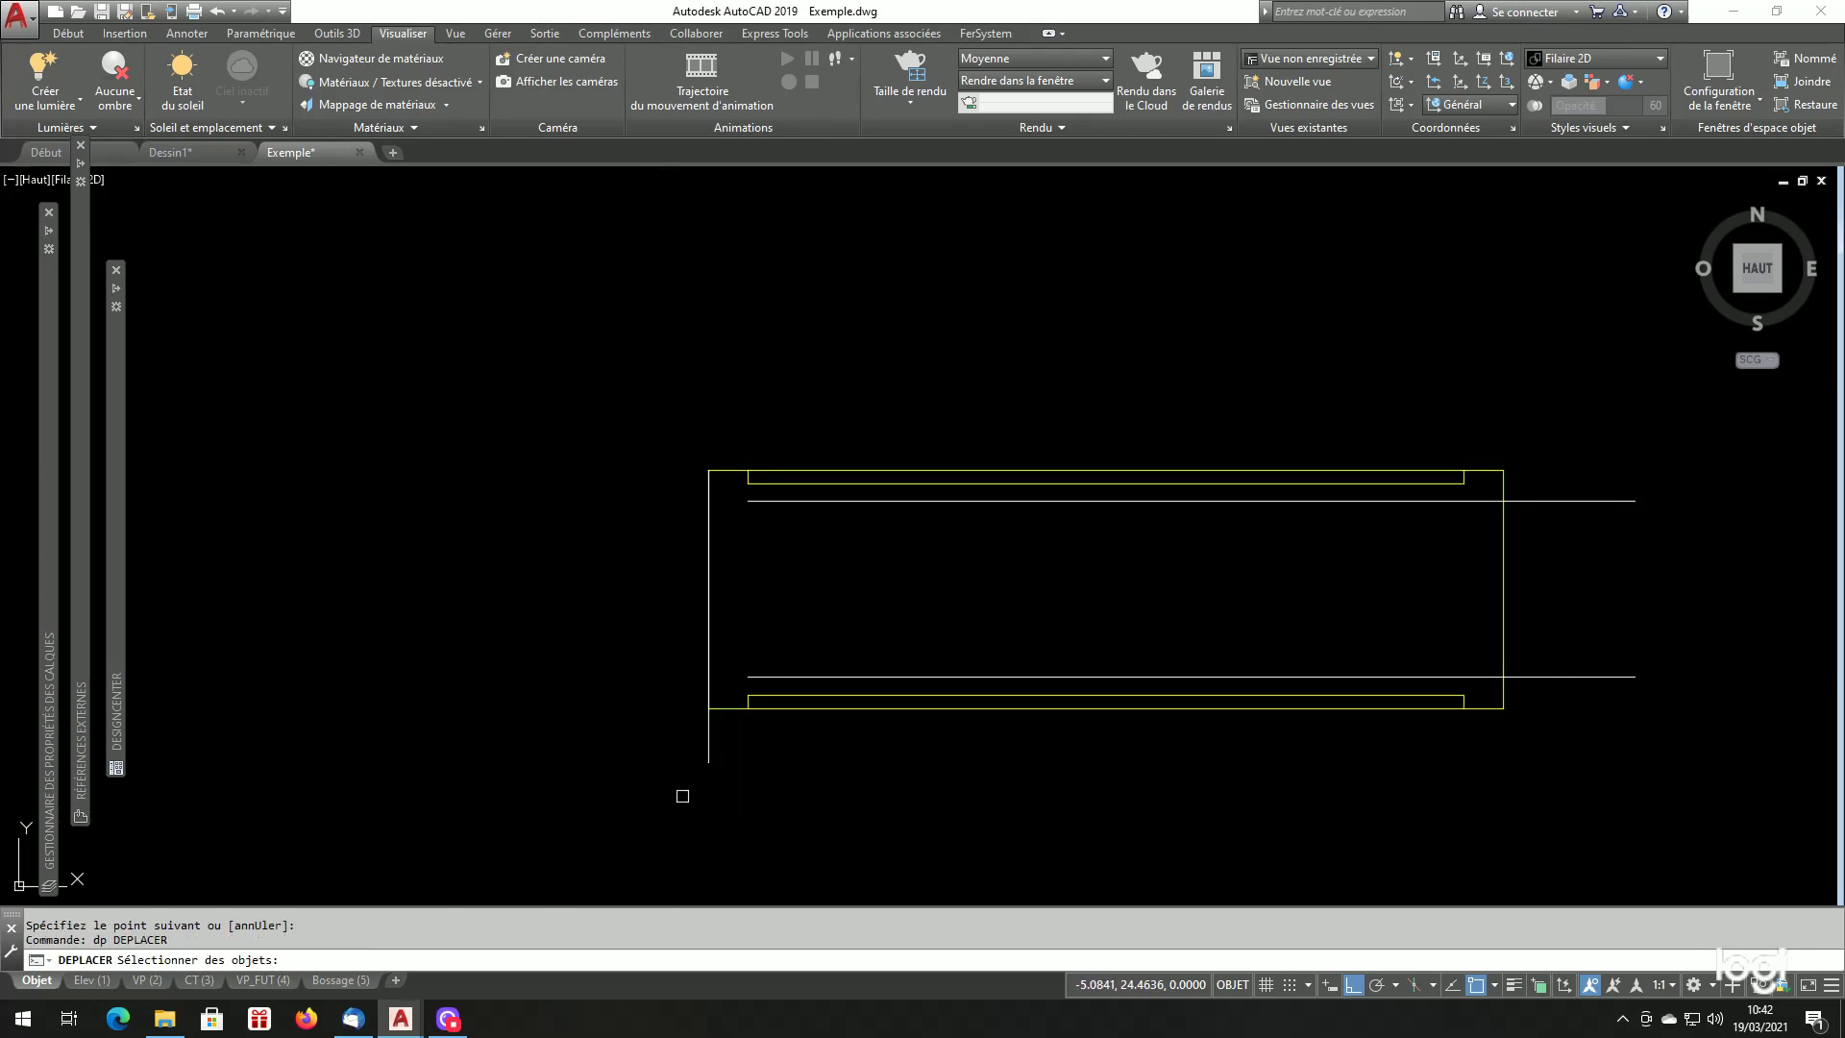
click(709, 745)
key(Return)
click(708, 762)
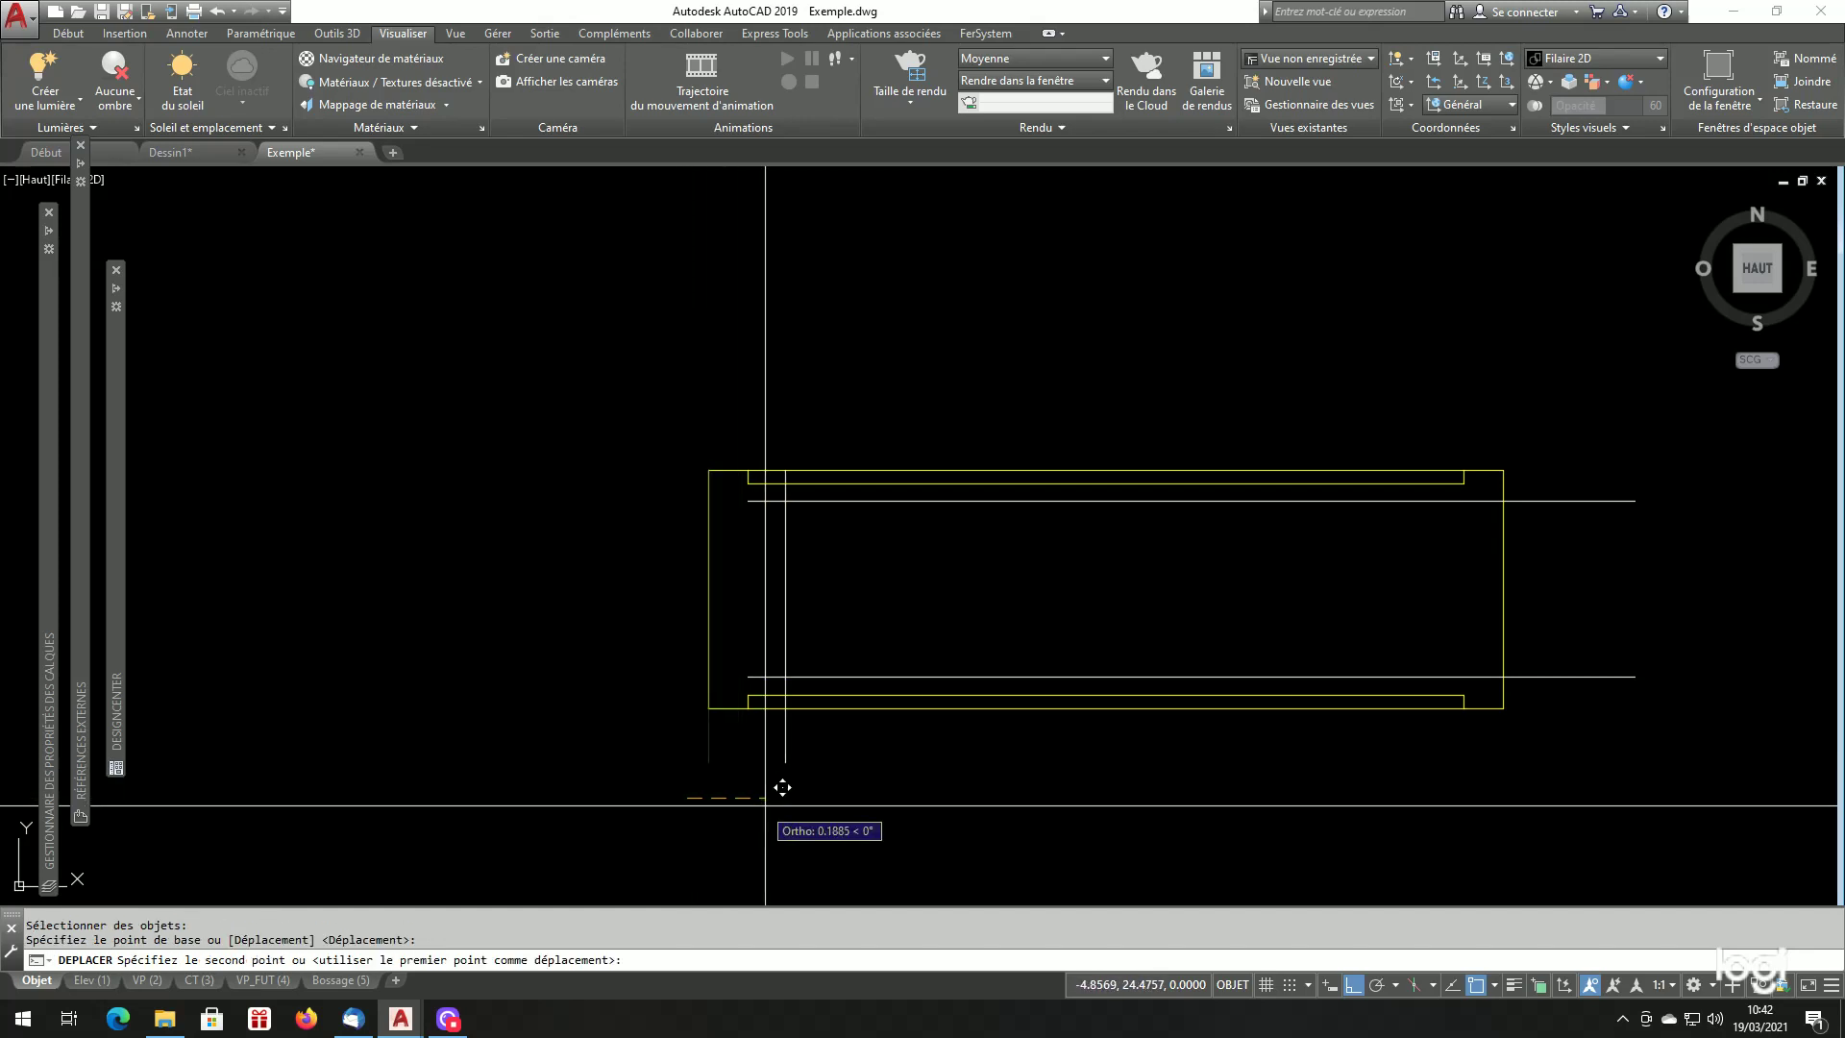
text(.045)
key(Return)
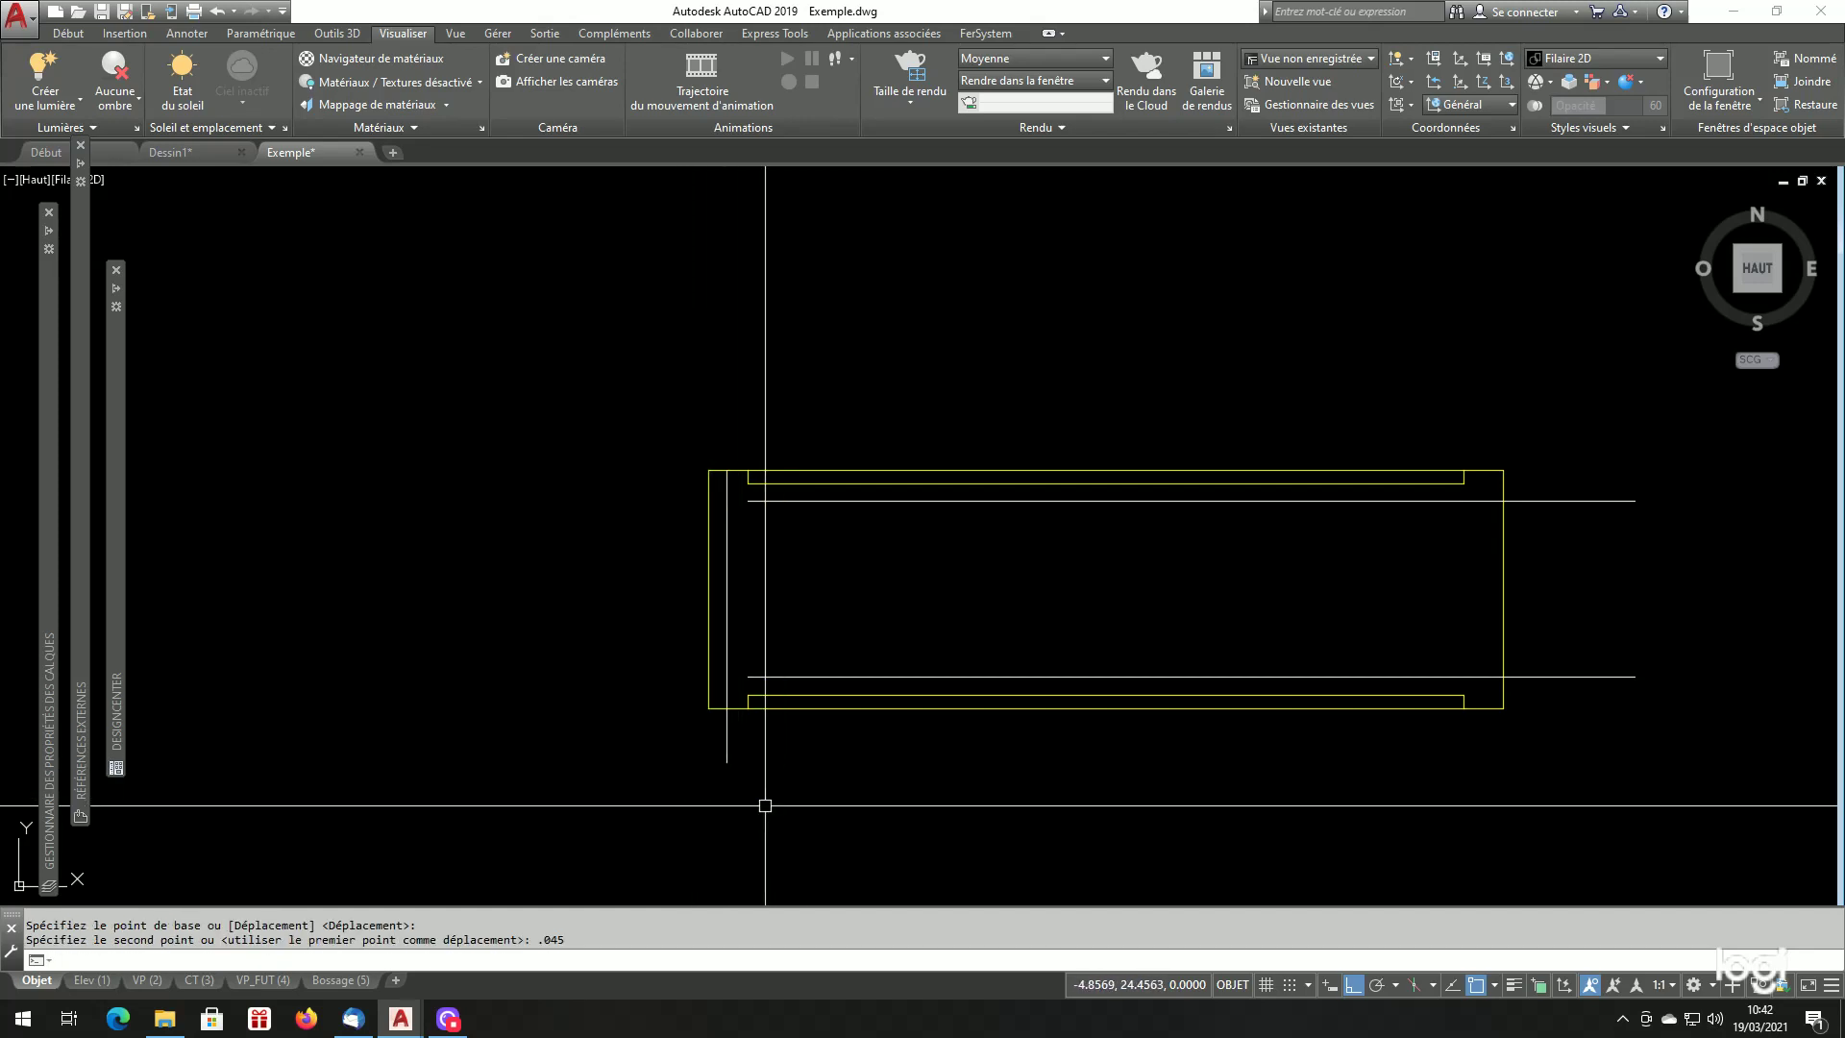
Mirror the vertical line about the shaft's vertical centre axis through the bottom edge midpoint, keeping the original.
text(mi)
key(Return)
click(766, 572)
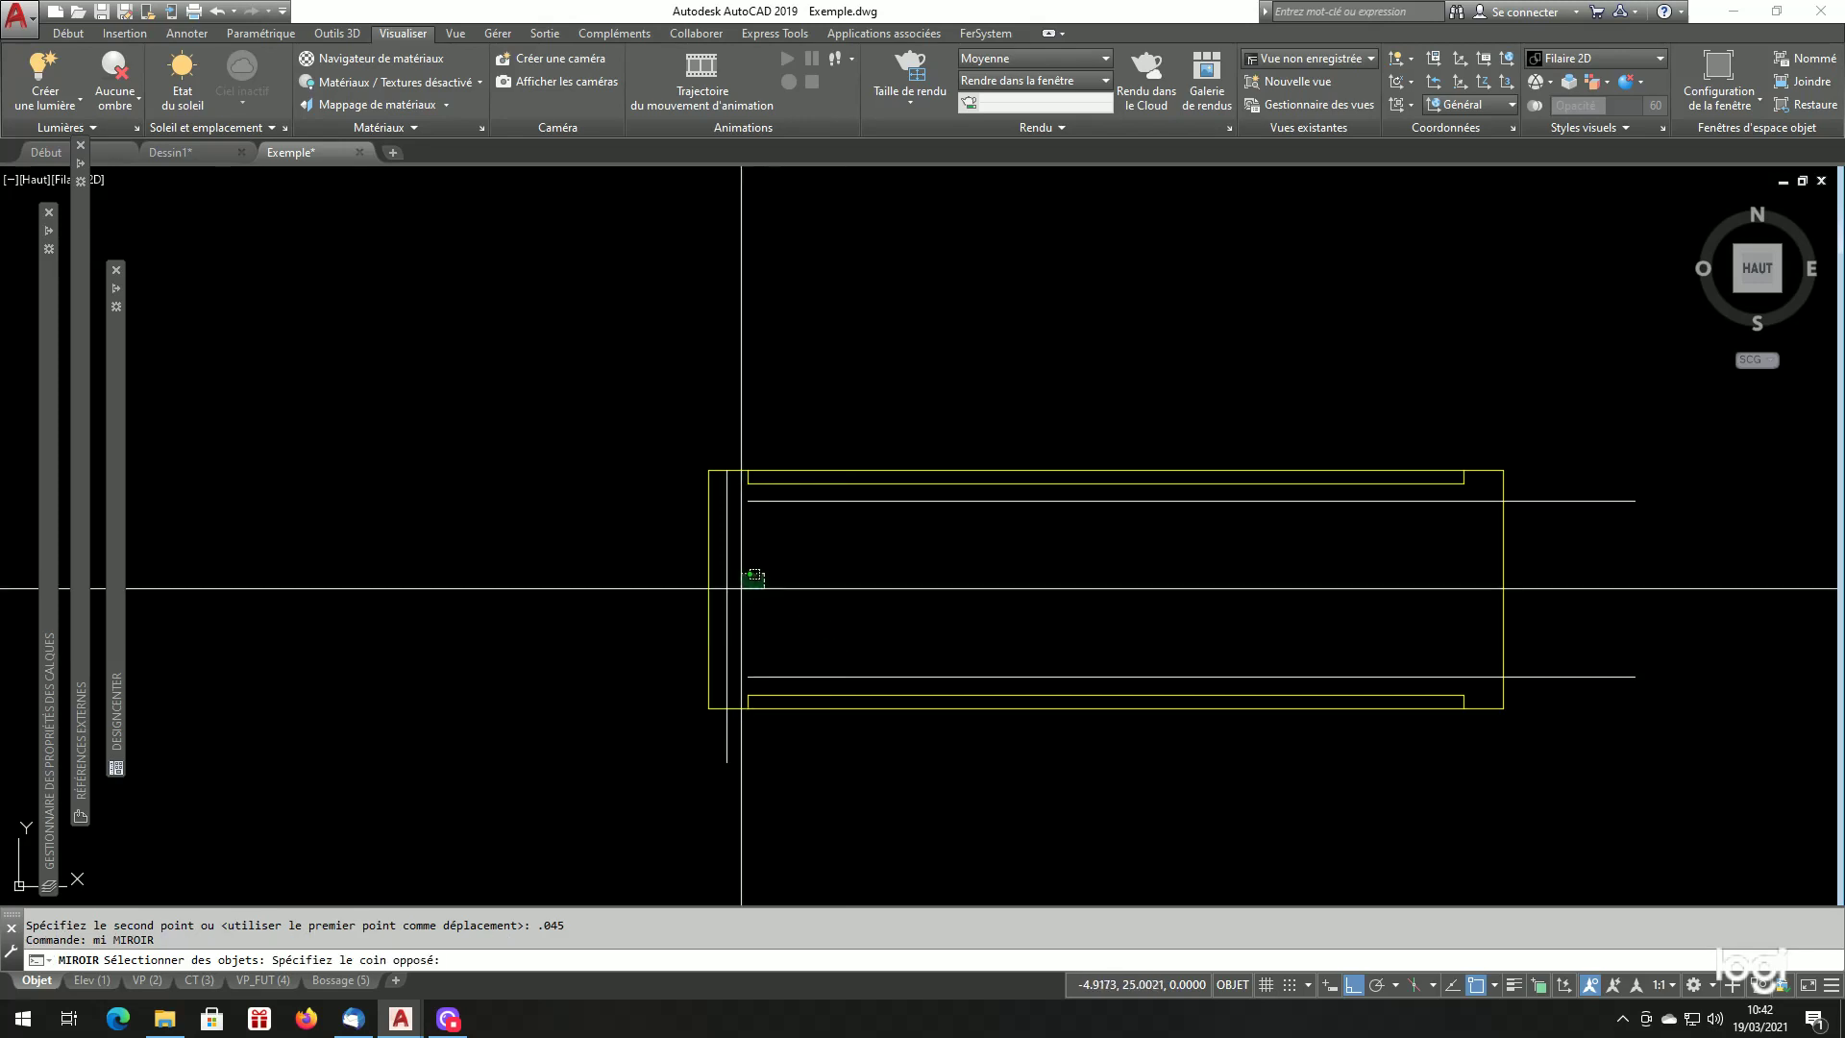
click(723, 606)
key(Return)
text(mil)
key(Return)
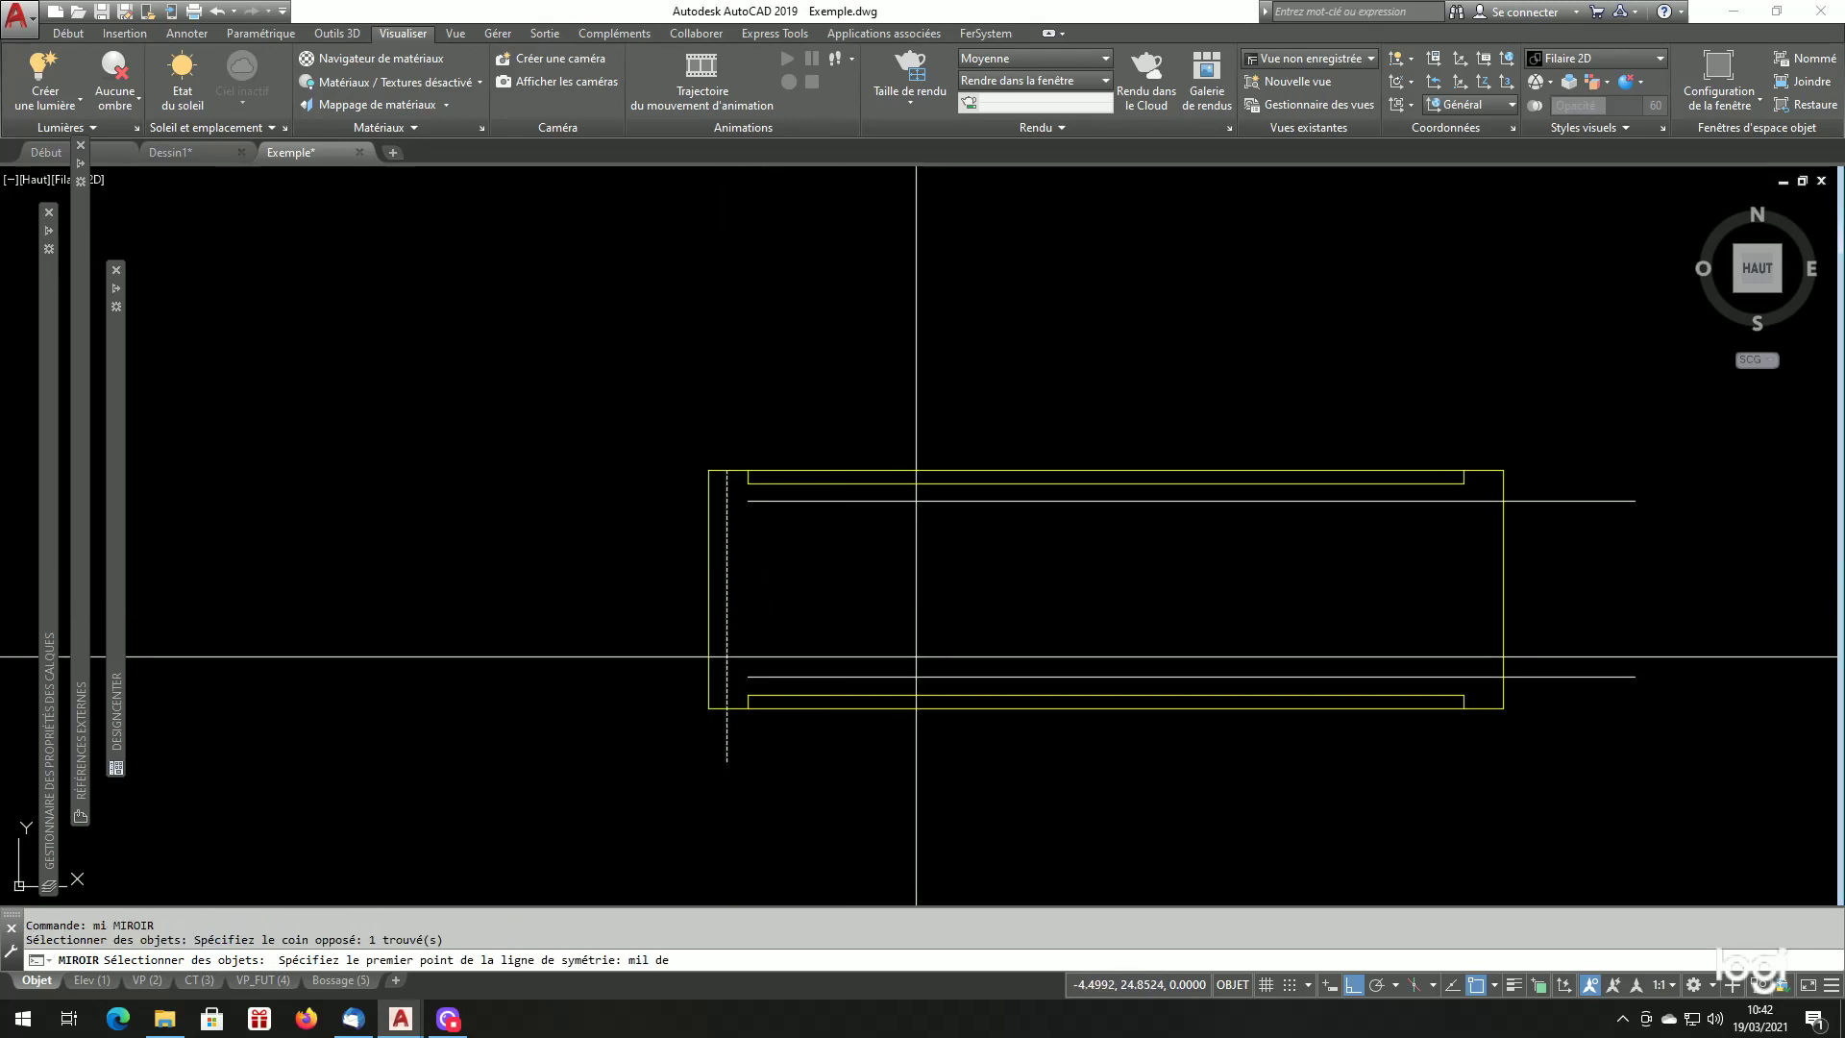
click(995, 711)
click(1004, 826)
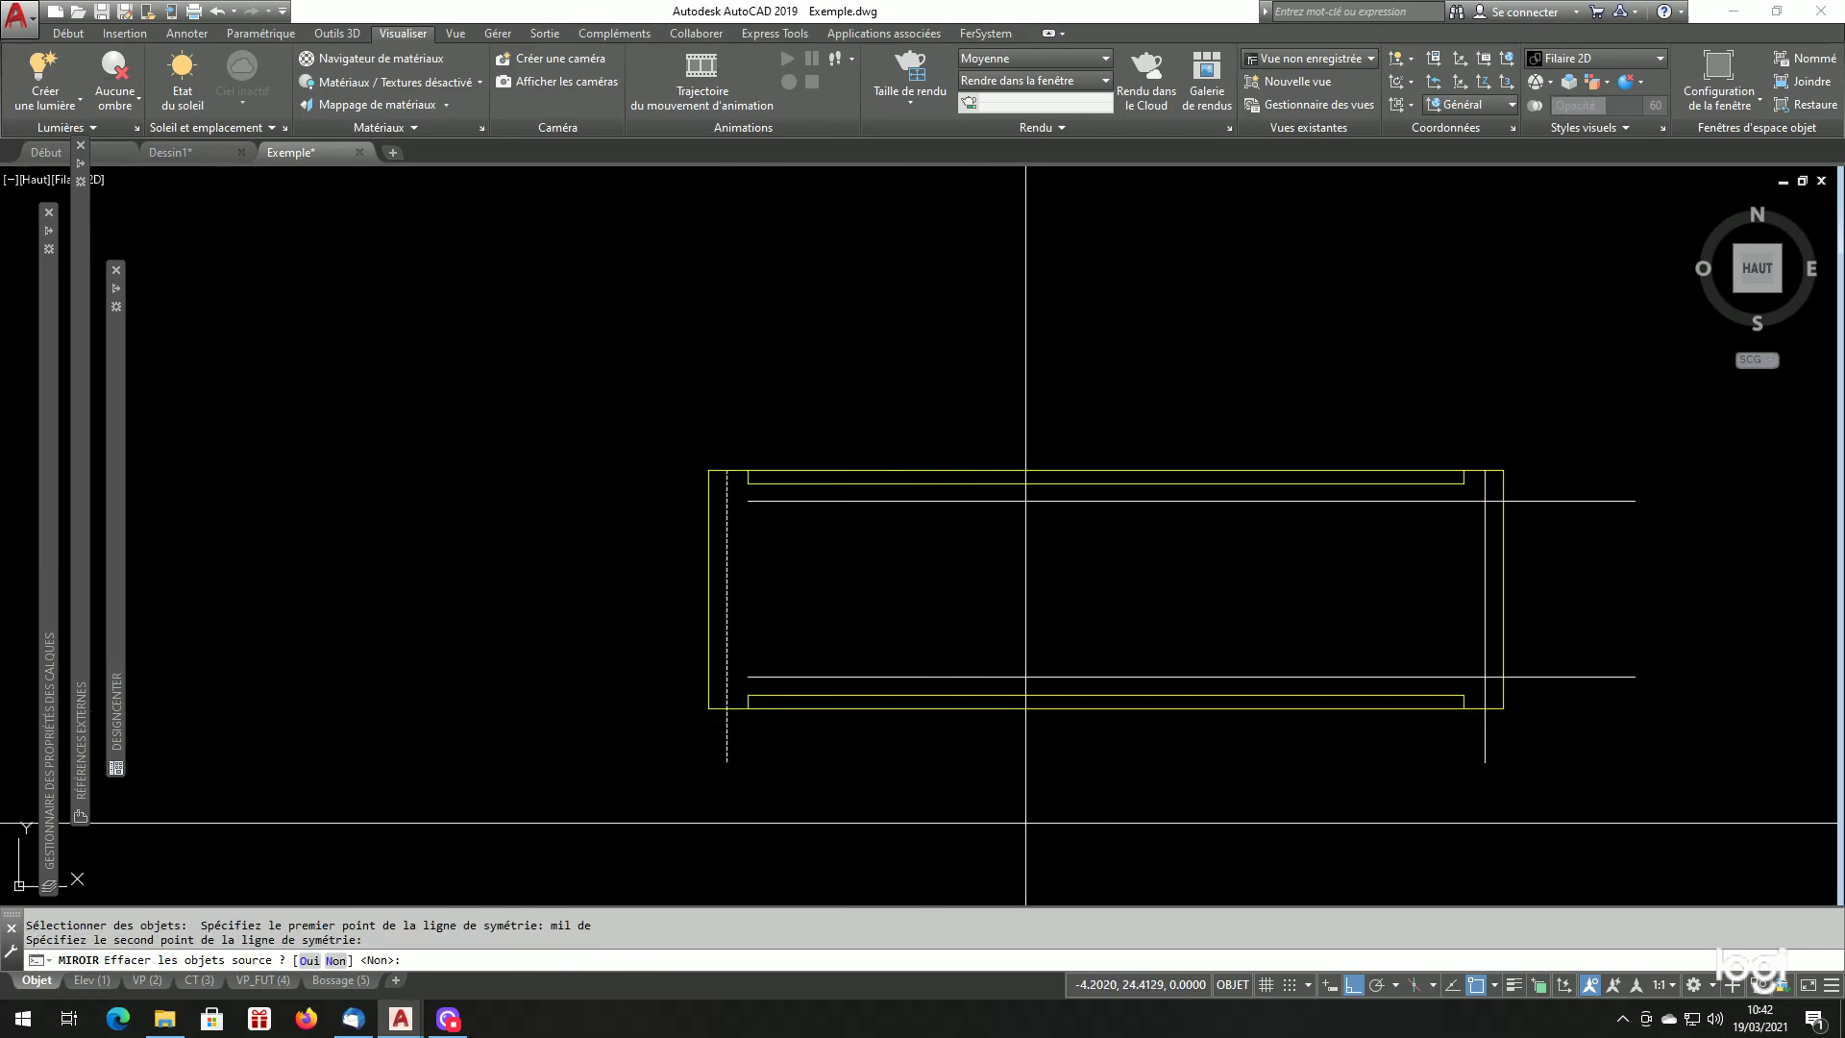
key(Return)
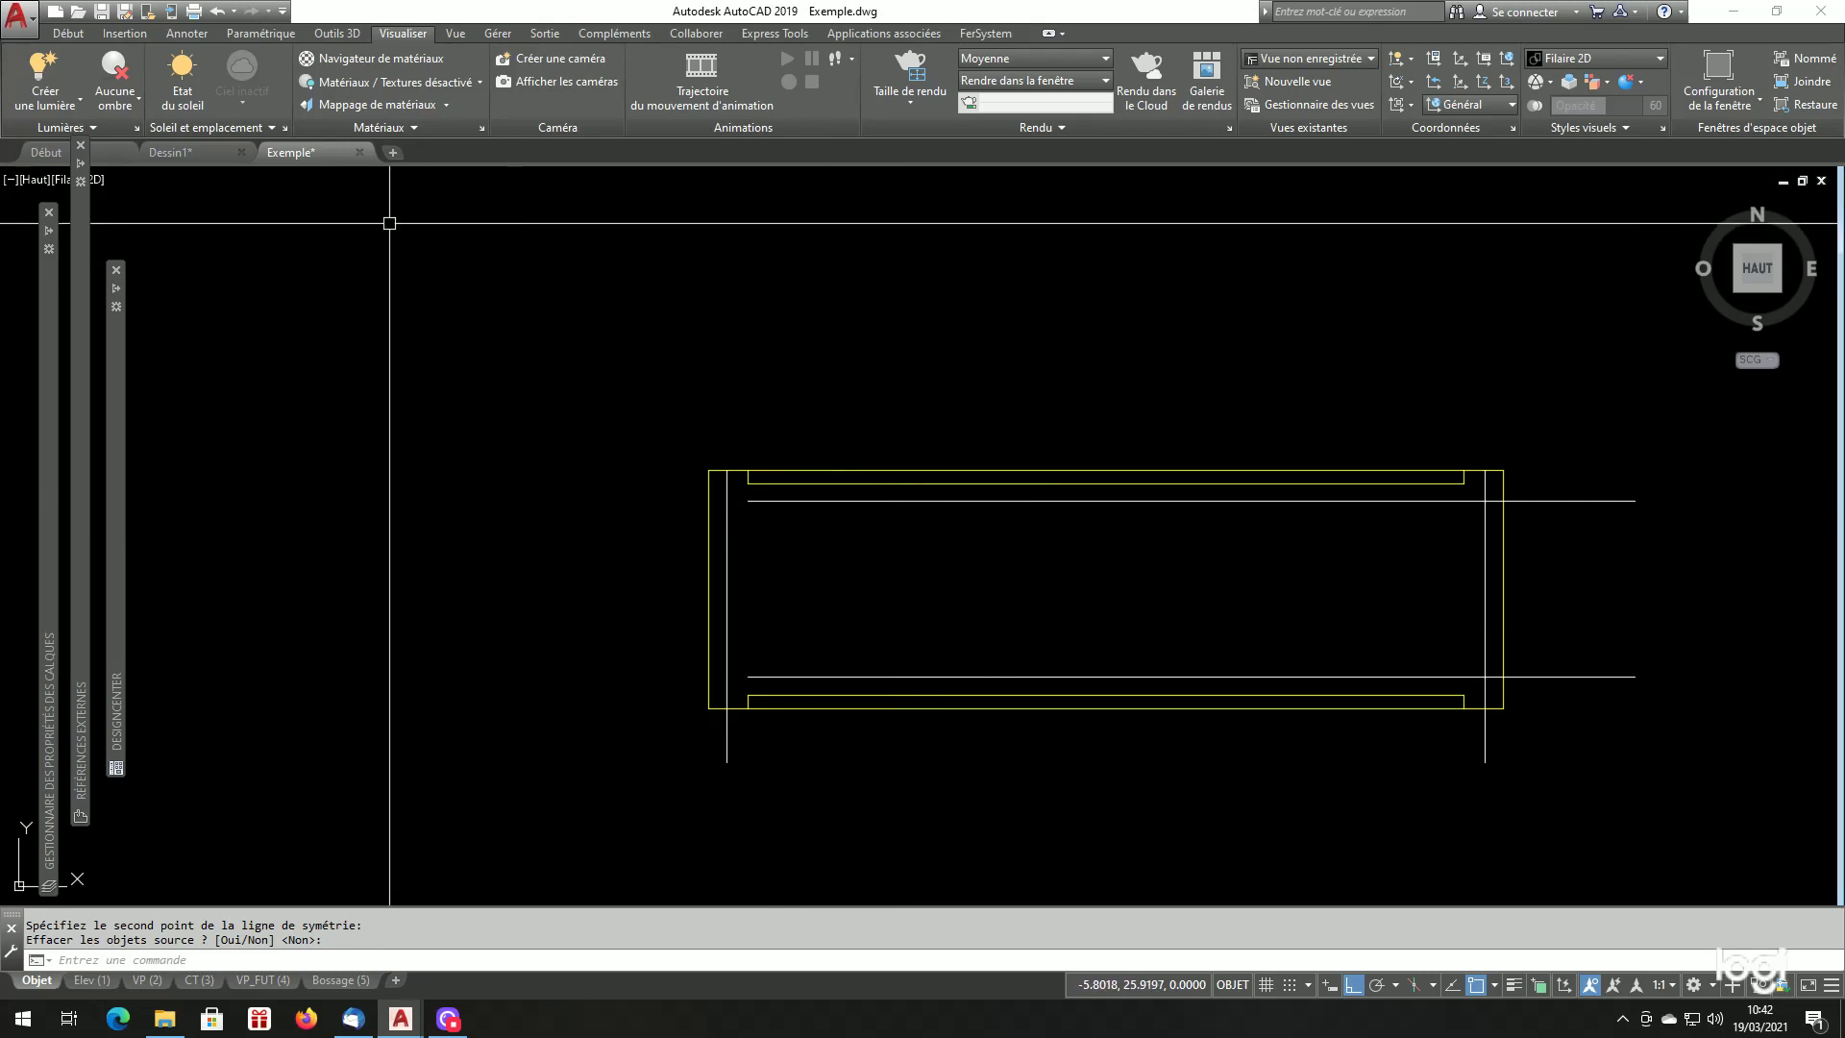
Set up FerSystem's frame generator for a rectangular frame with Epure as the point reference and HA14 steel.
click(970, 34)
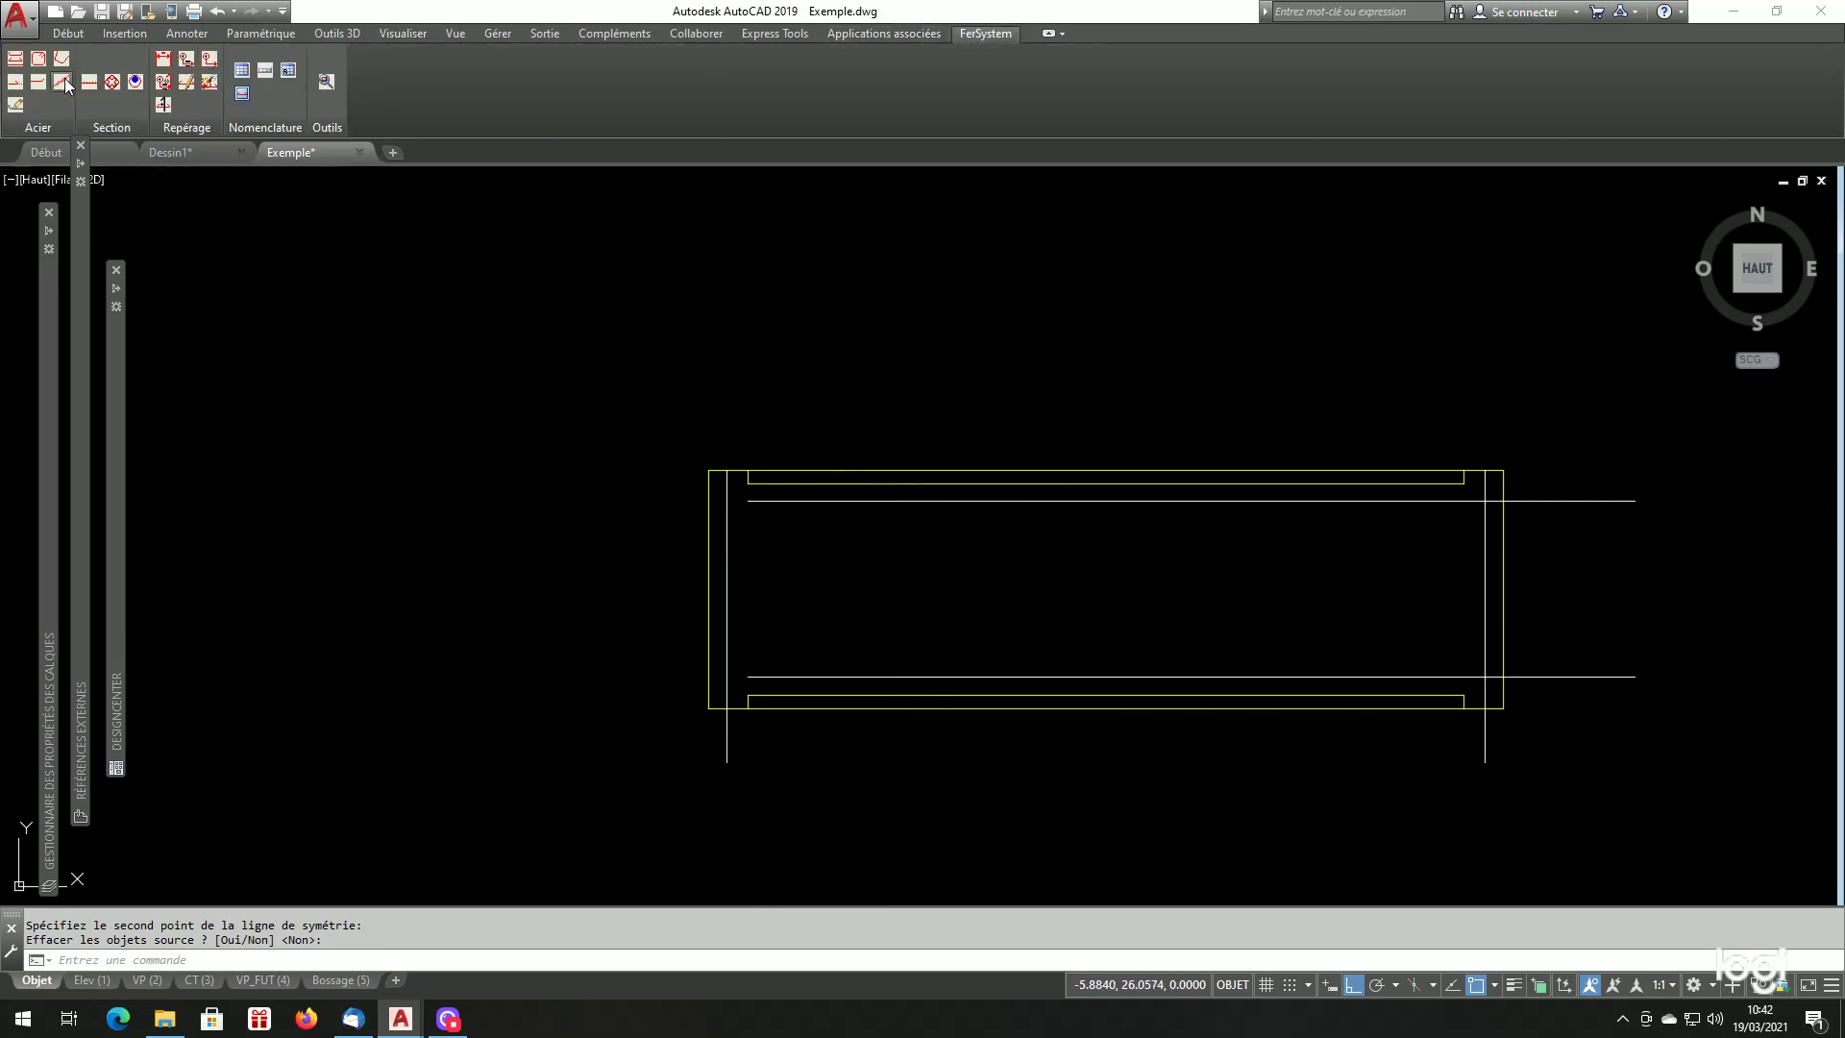
click(38, 59)
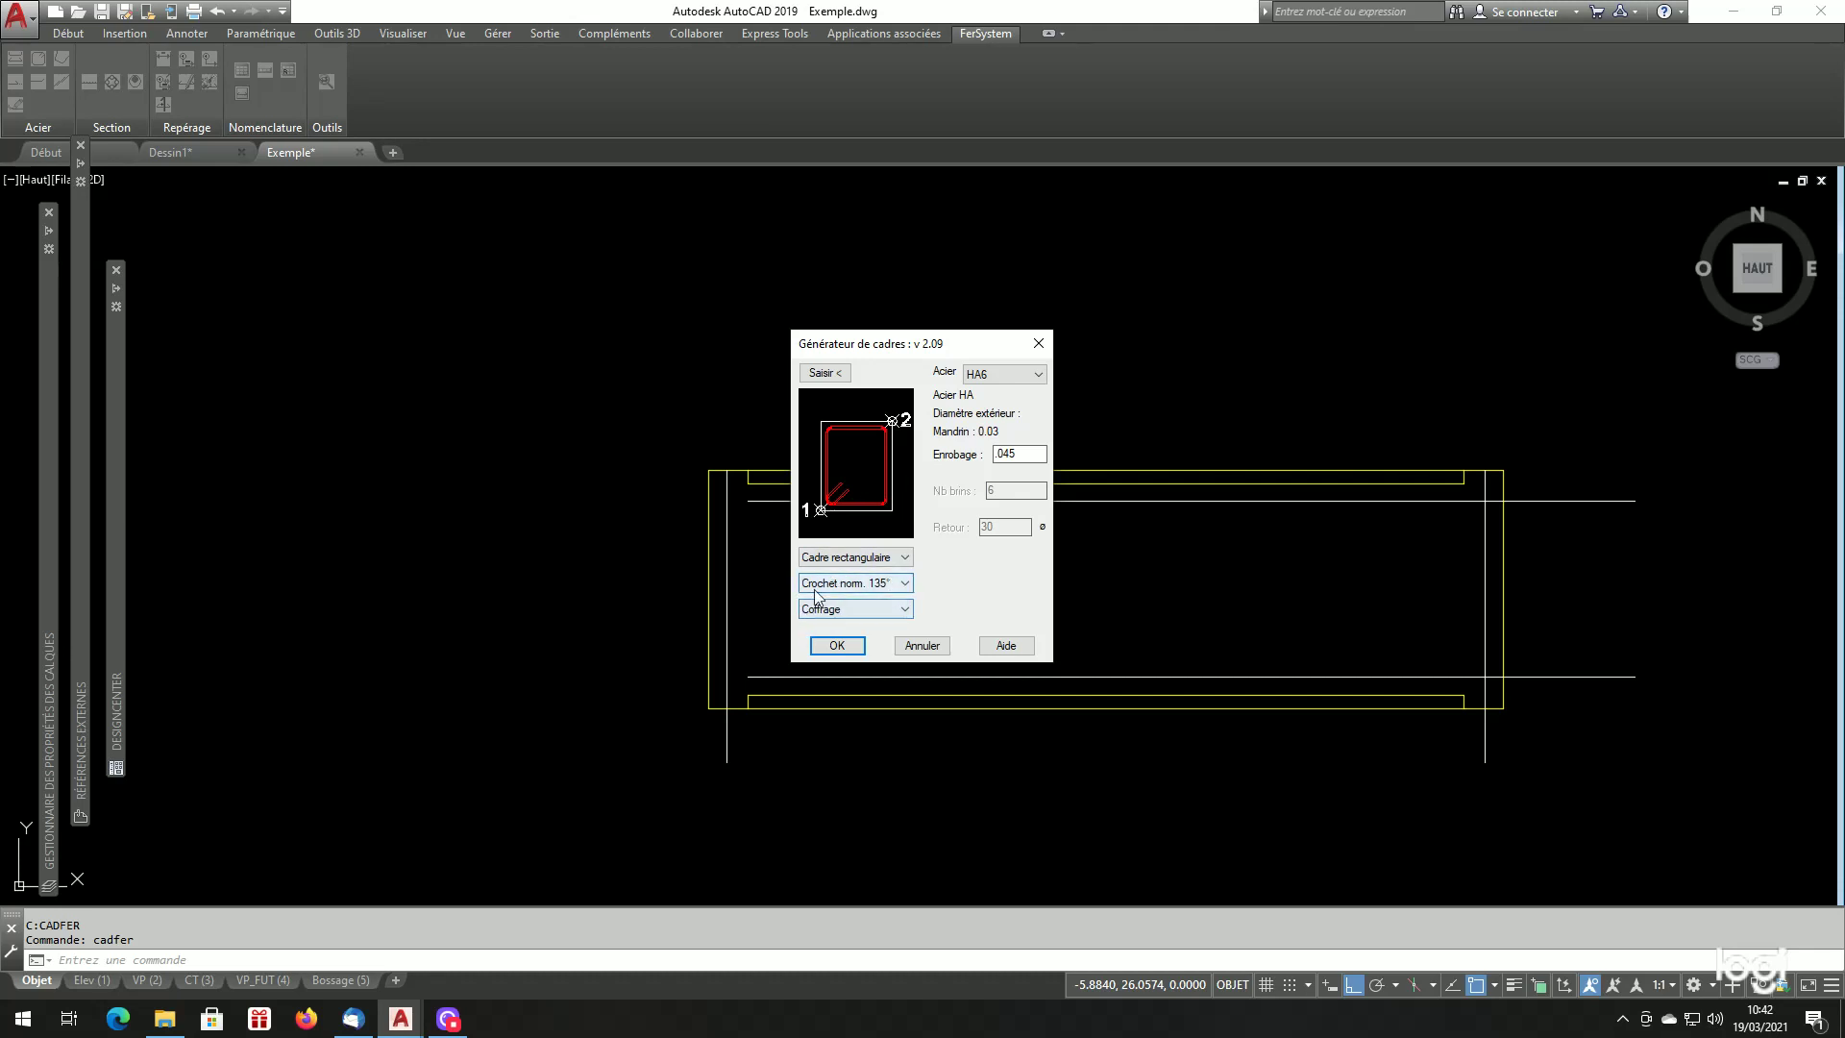
click(851, 609)
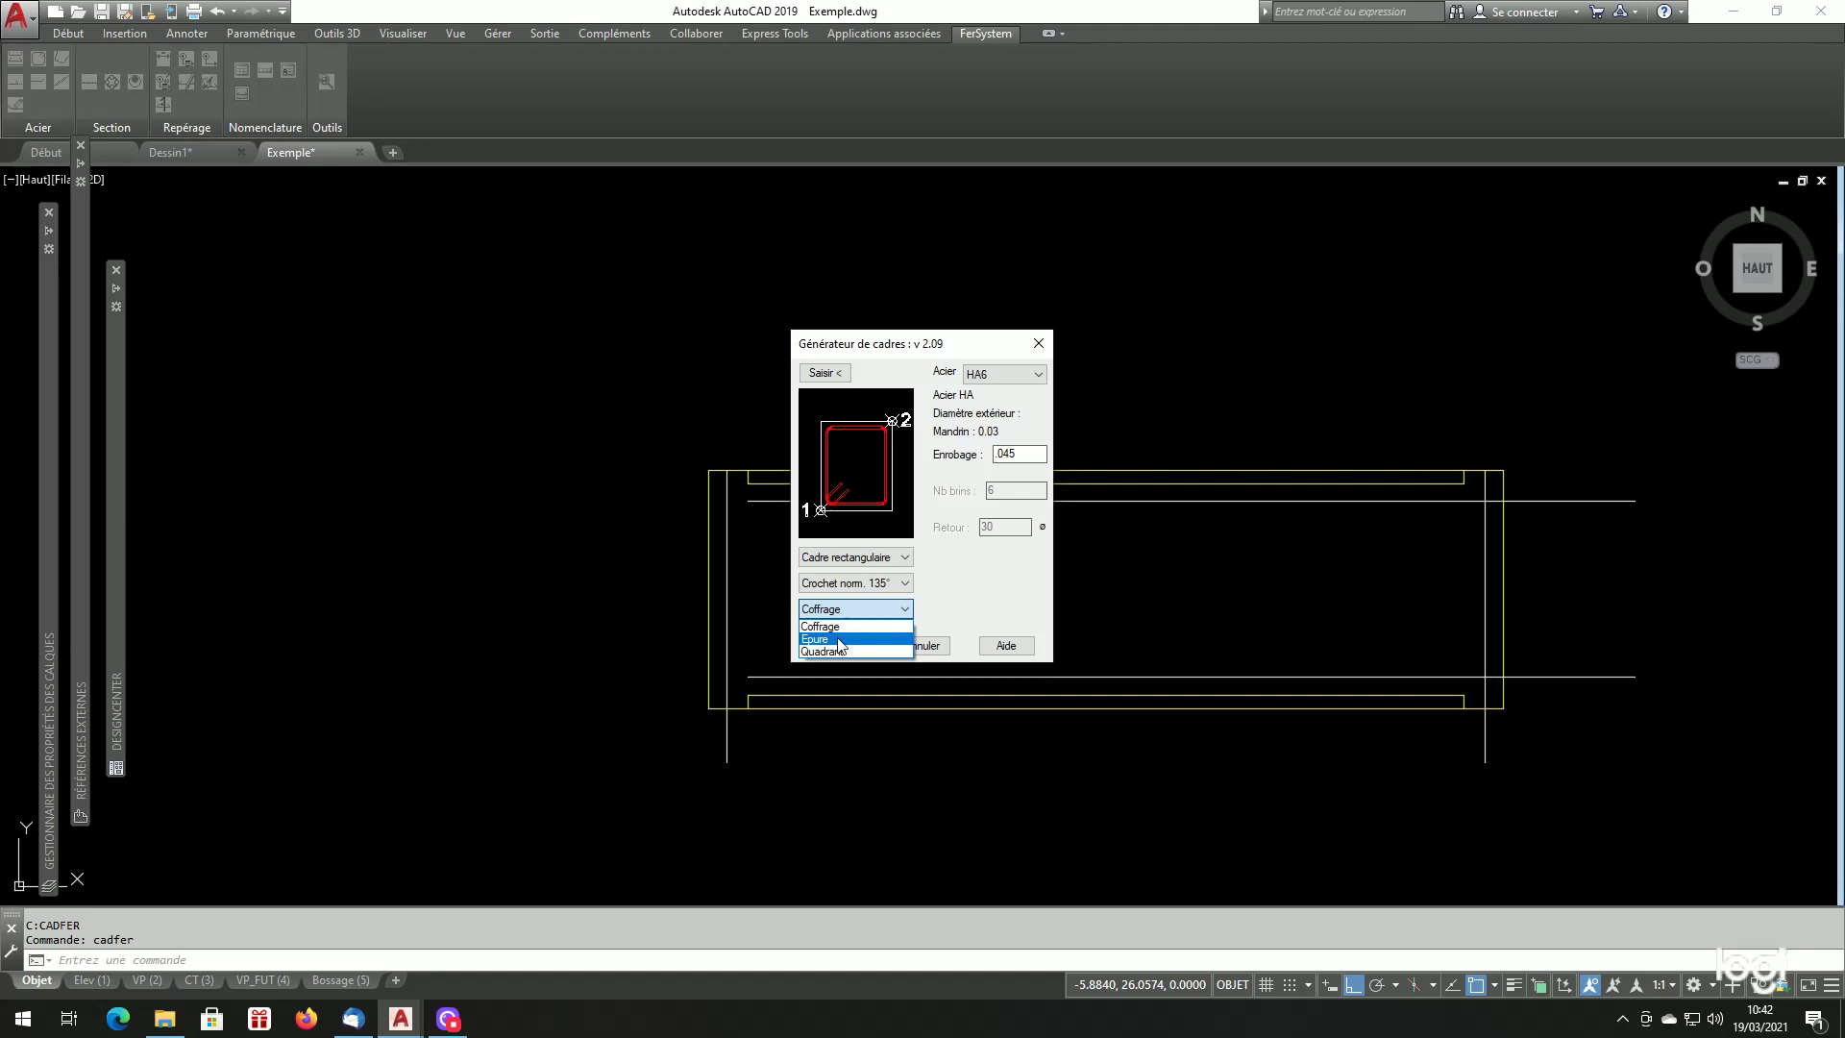
click(840, 641)
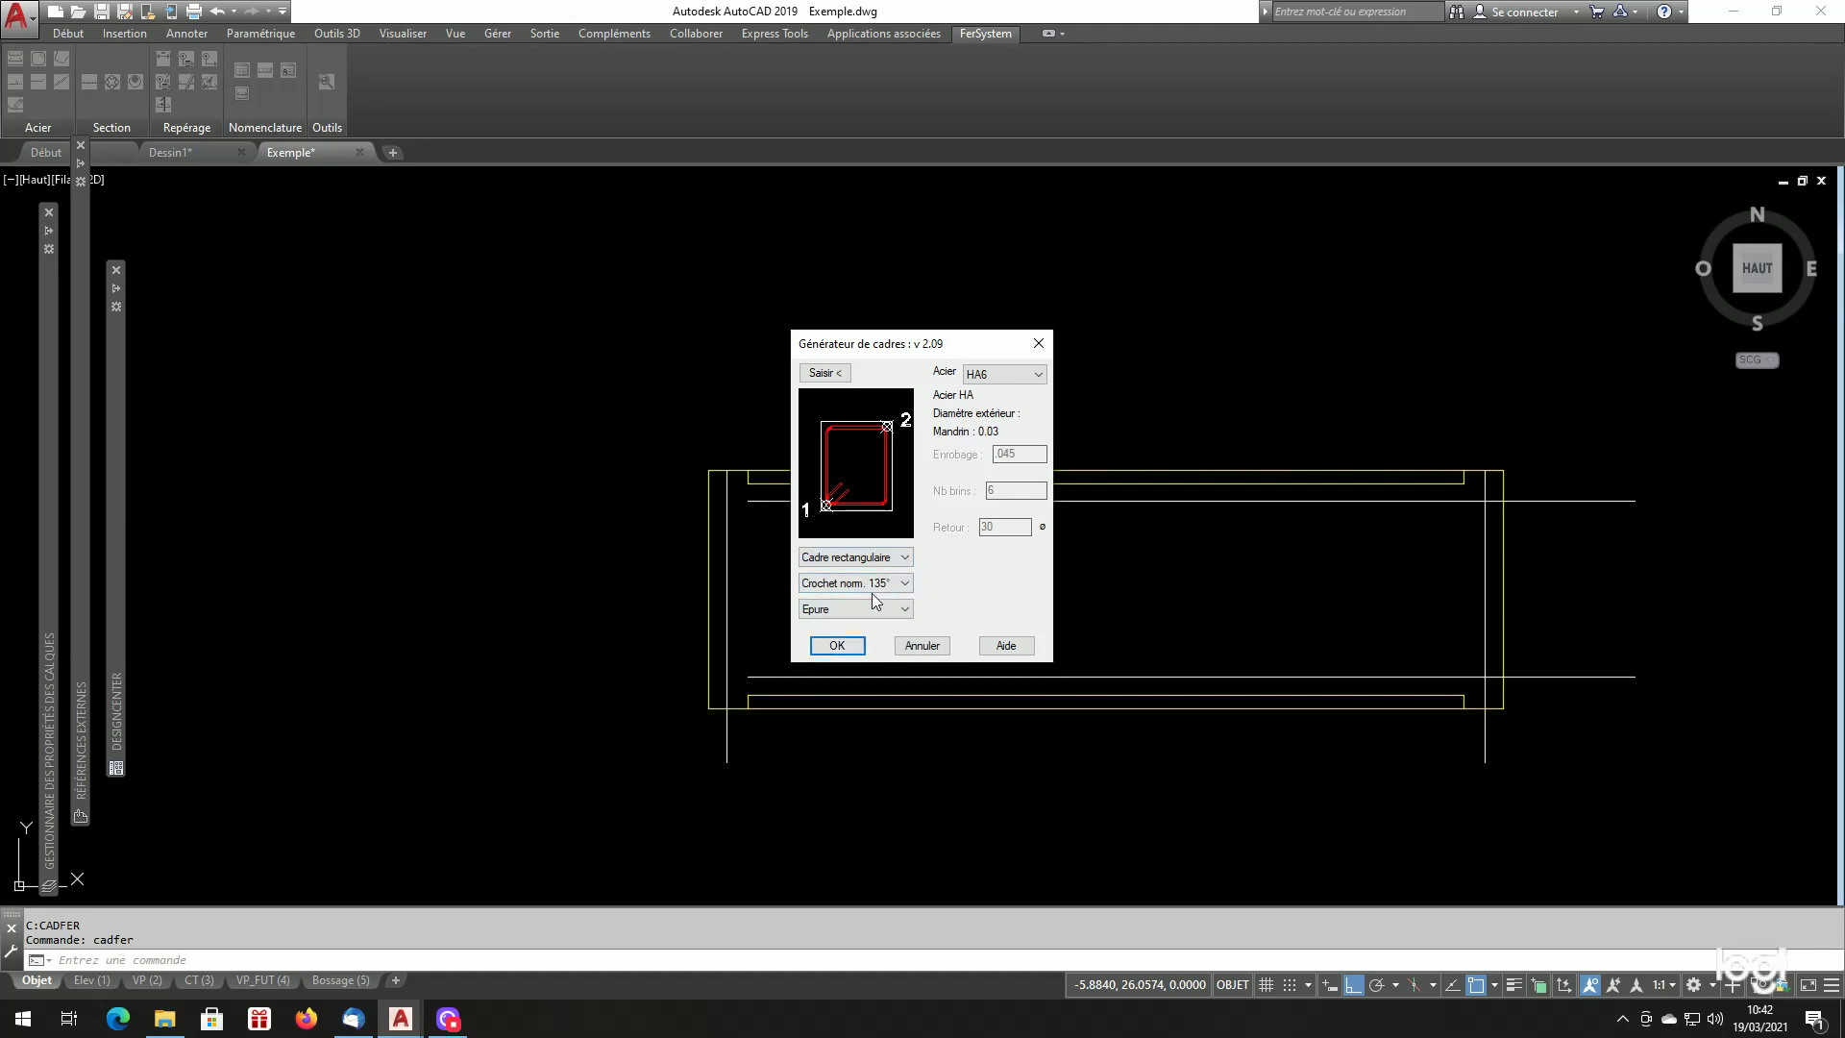
click(1016, 379)
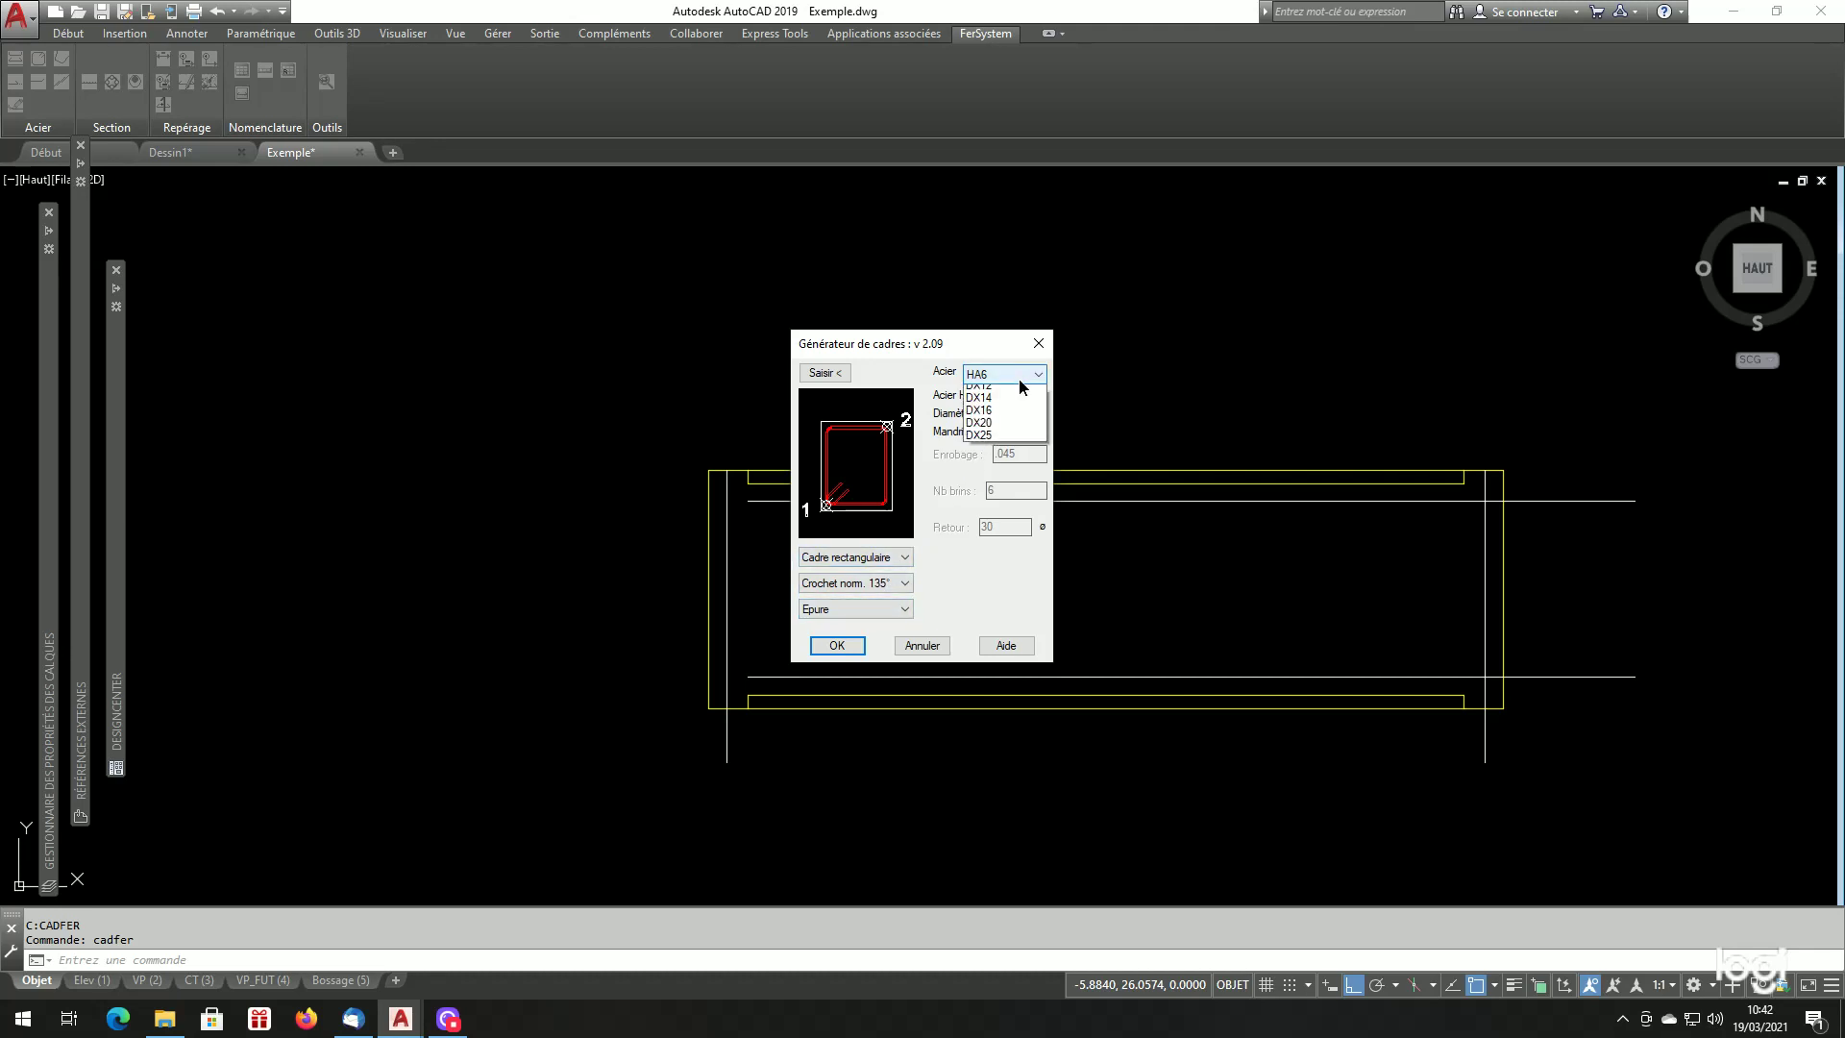
click(989, 443)
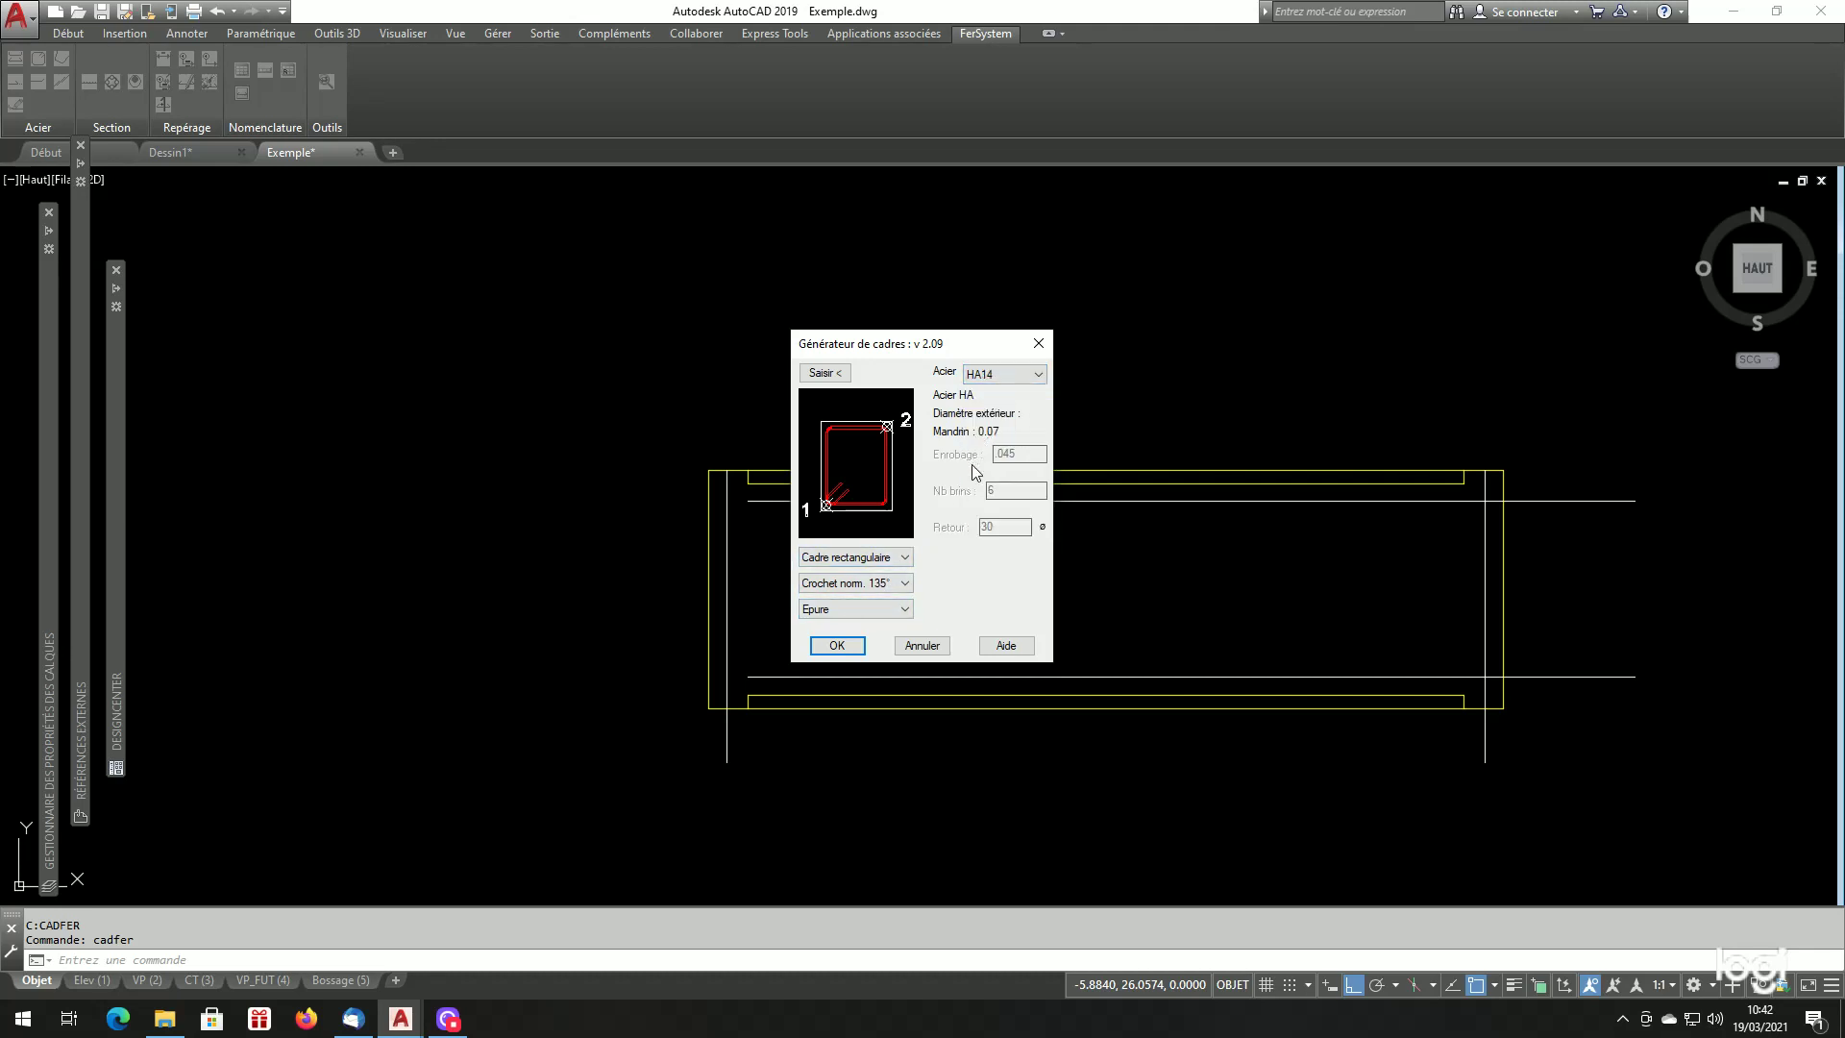
Place the HA14 rectangular frame between the lower-left and upper-right intersections of the cover guide lines.
click(843, 377)
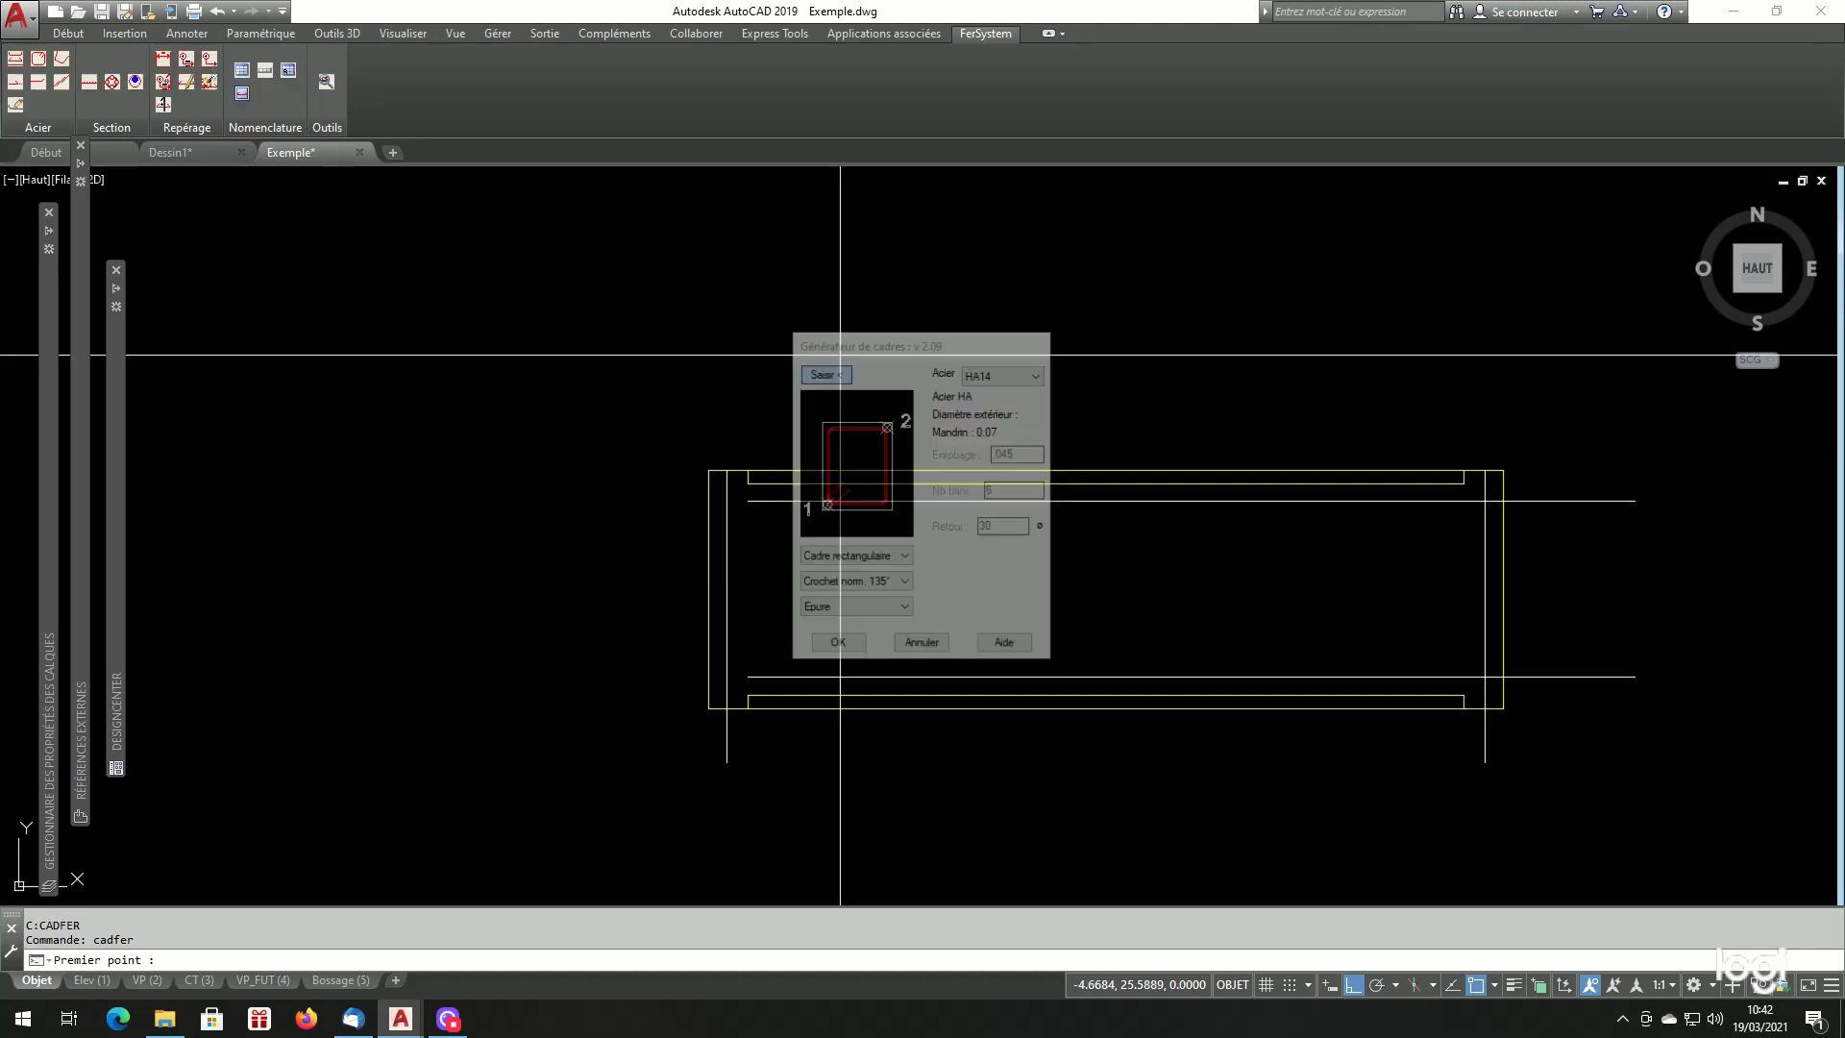
shift+right_click(843, 307)
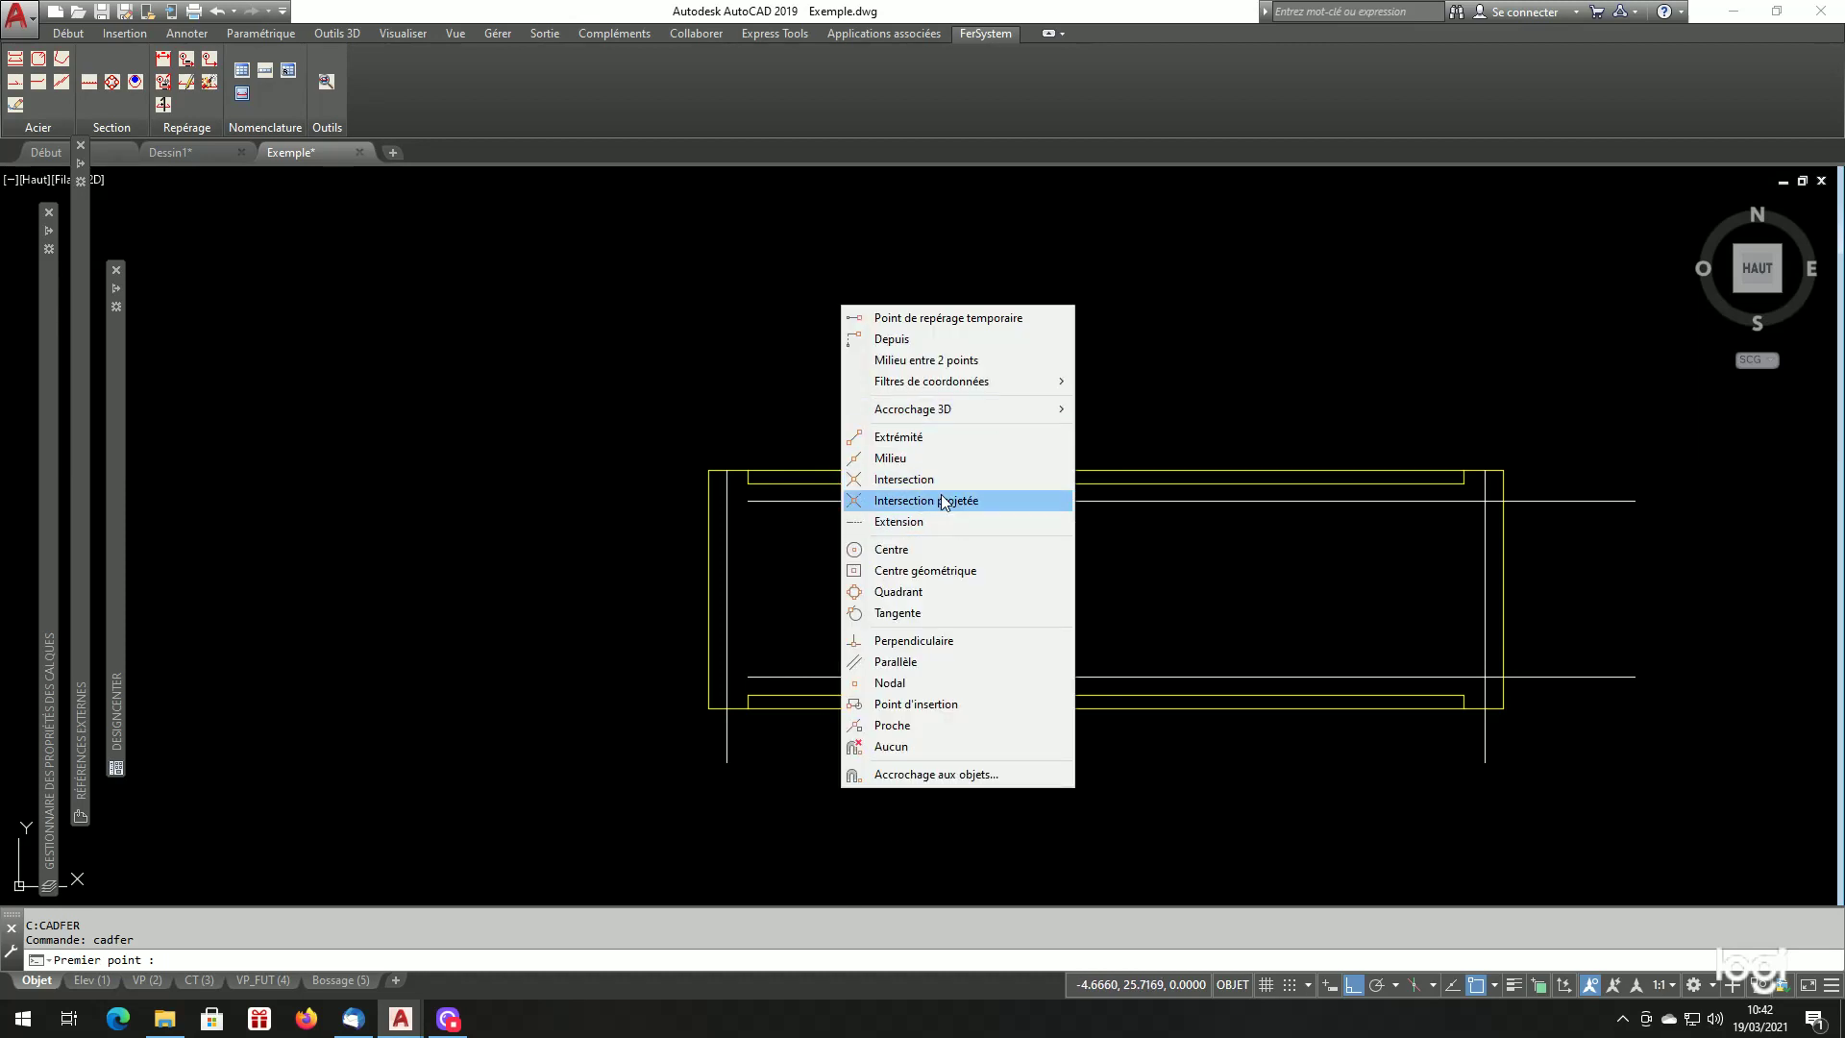
click(943, 499)
click(727, 638)
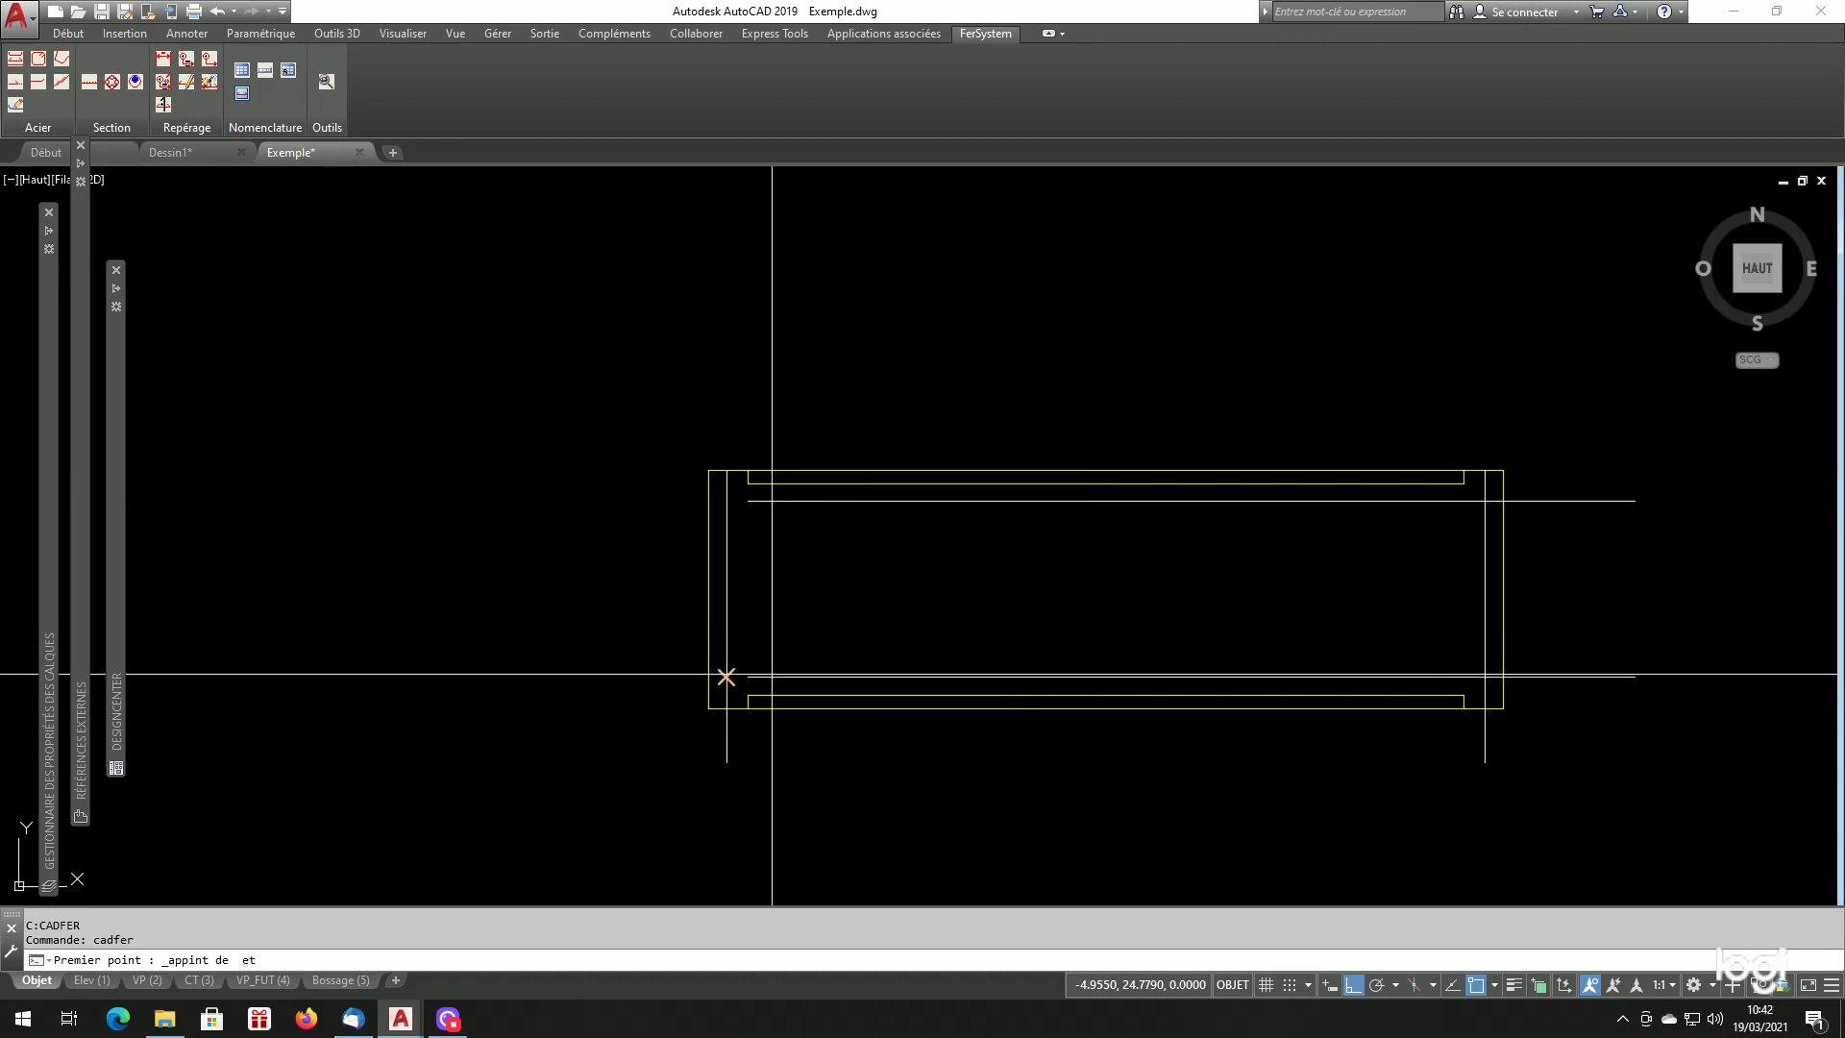
click(728, 673)
shift+right_click(1201, 361)
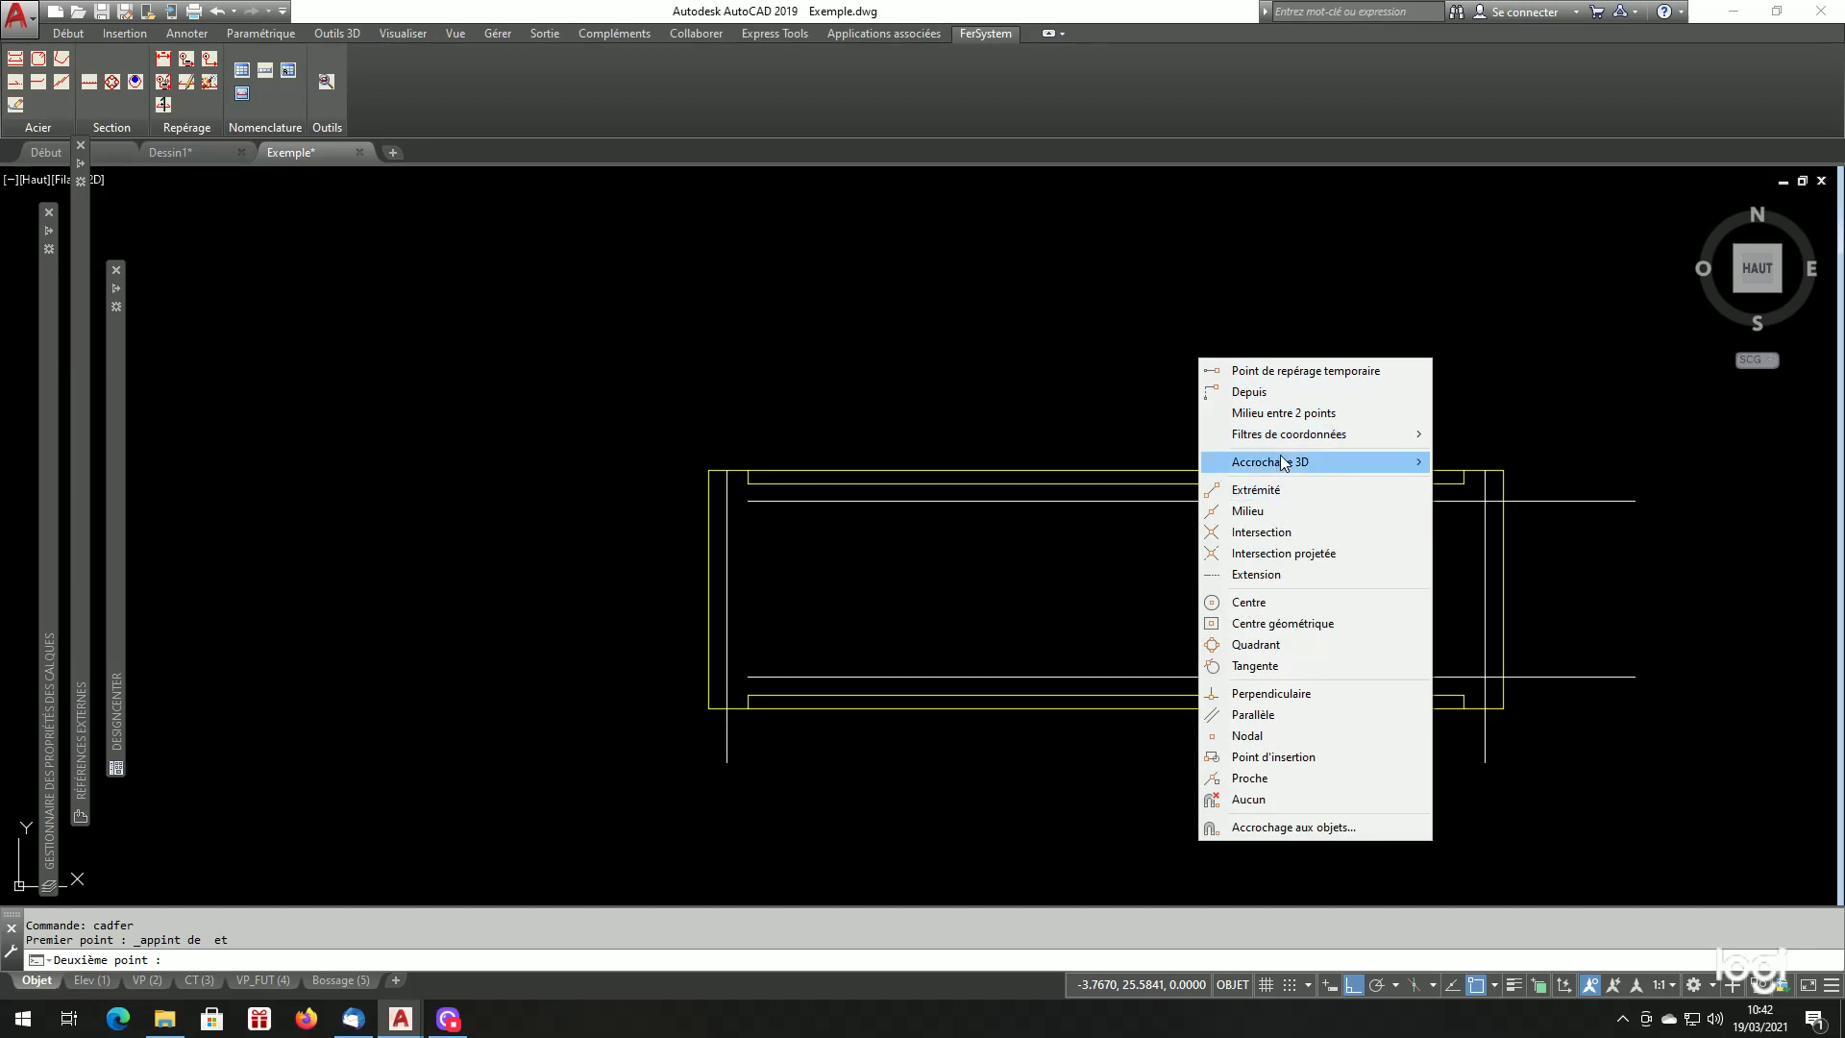
click(1255, 532)
click(1485, 501)
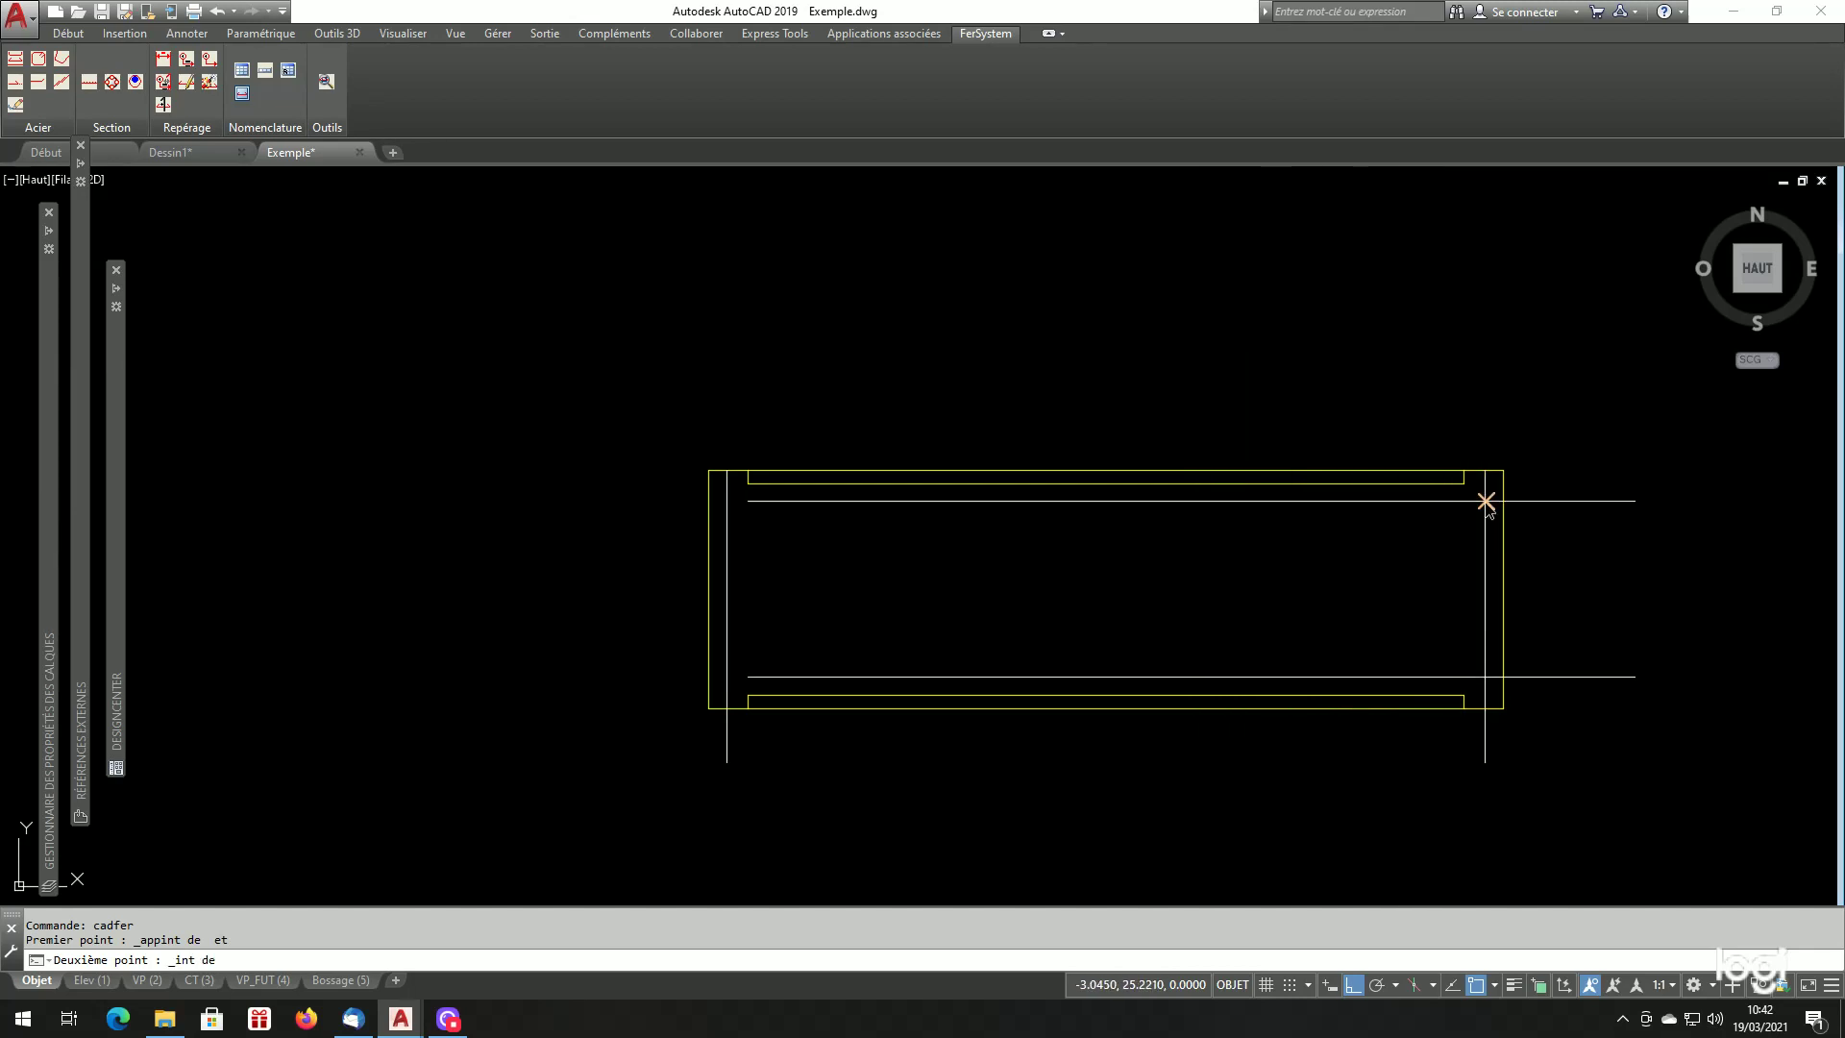
click(851, 646)
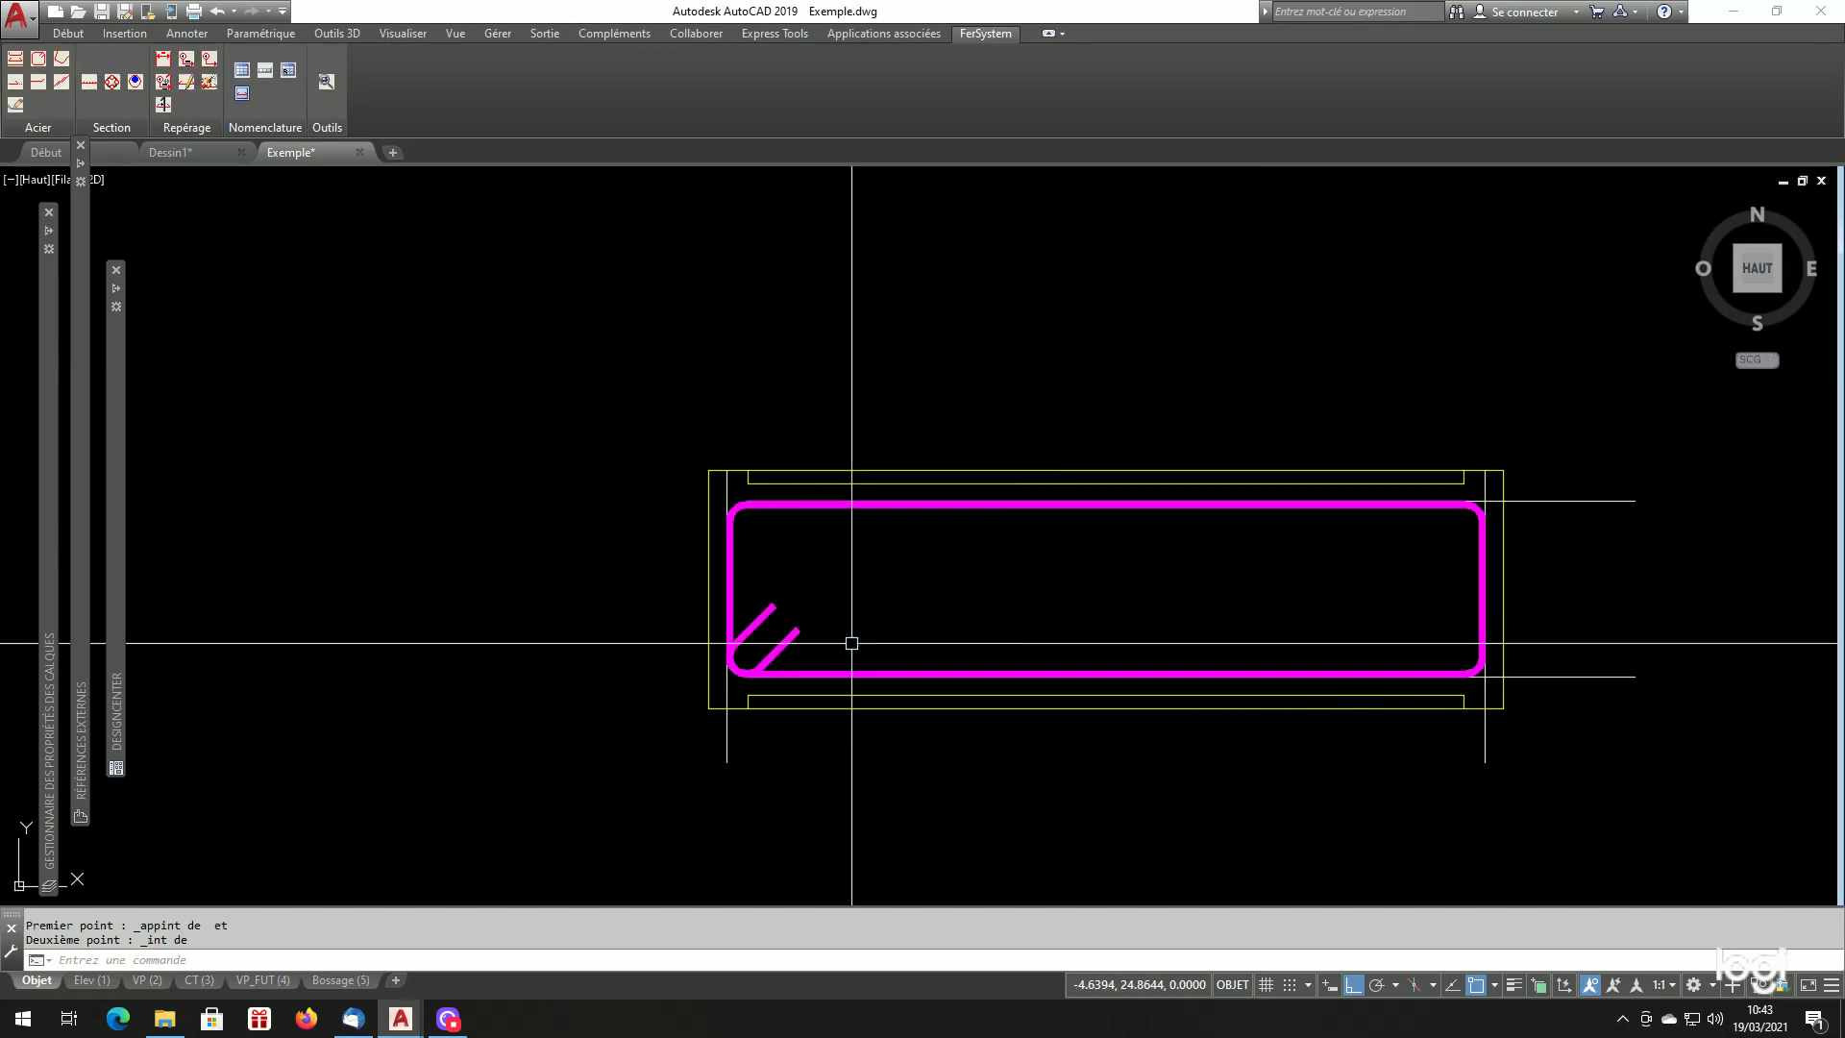
Erase the two horizontal and two vertical cover guide lines around the HA14 frame.
click(1639, 464)
click(1559, 679)
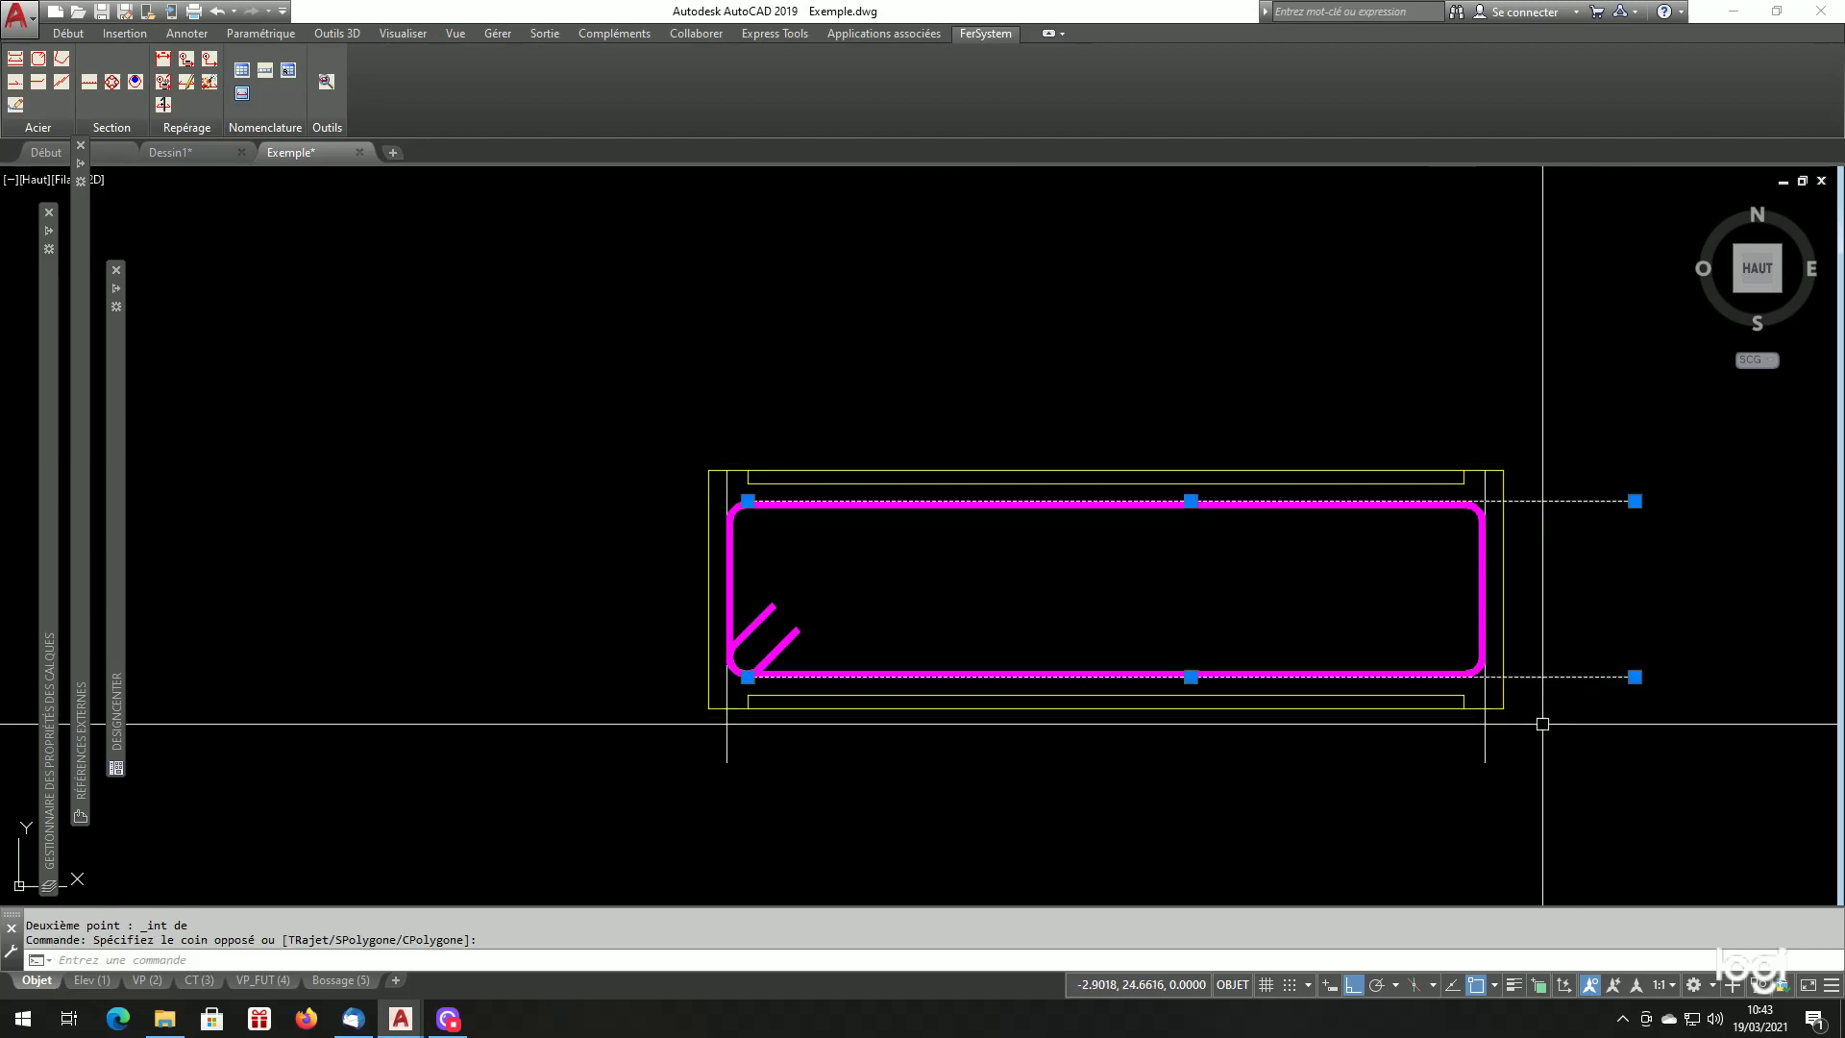
text(ef)
key(Return)
key(Return)
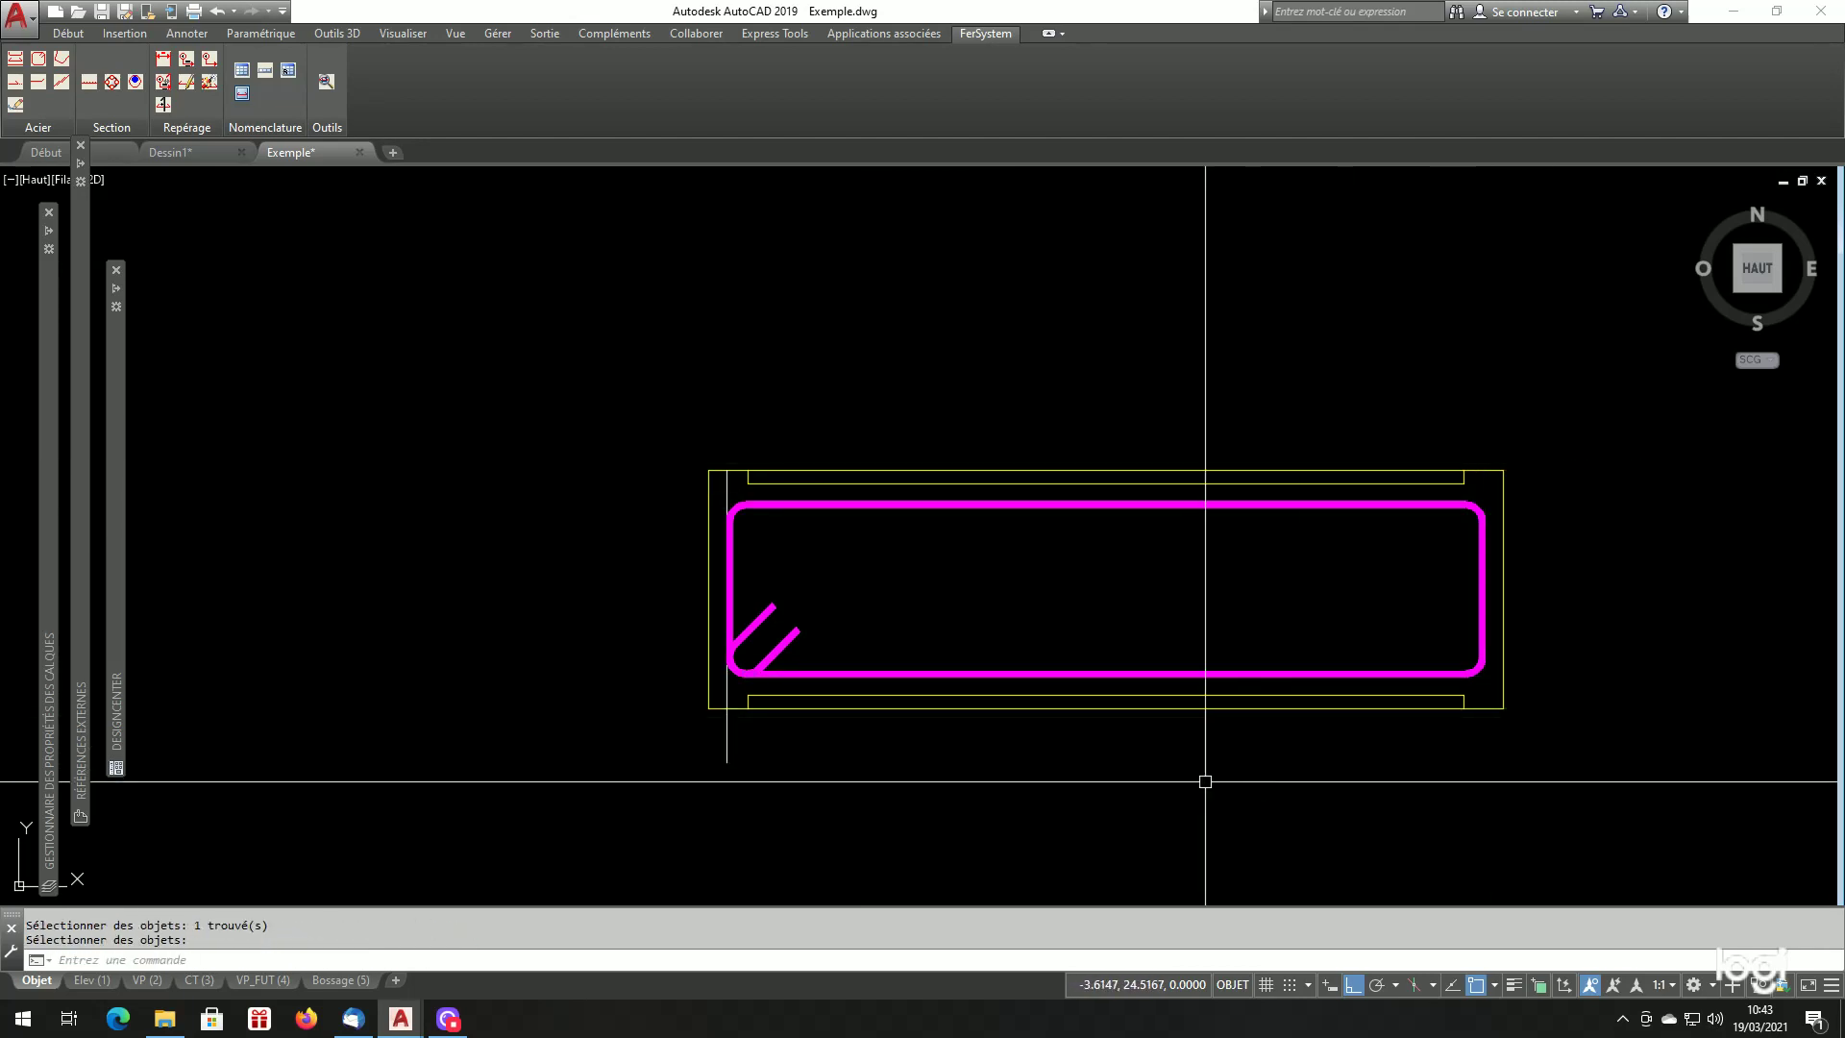
click(728, 757)
key(Return)
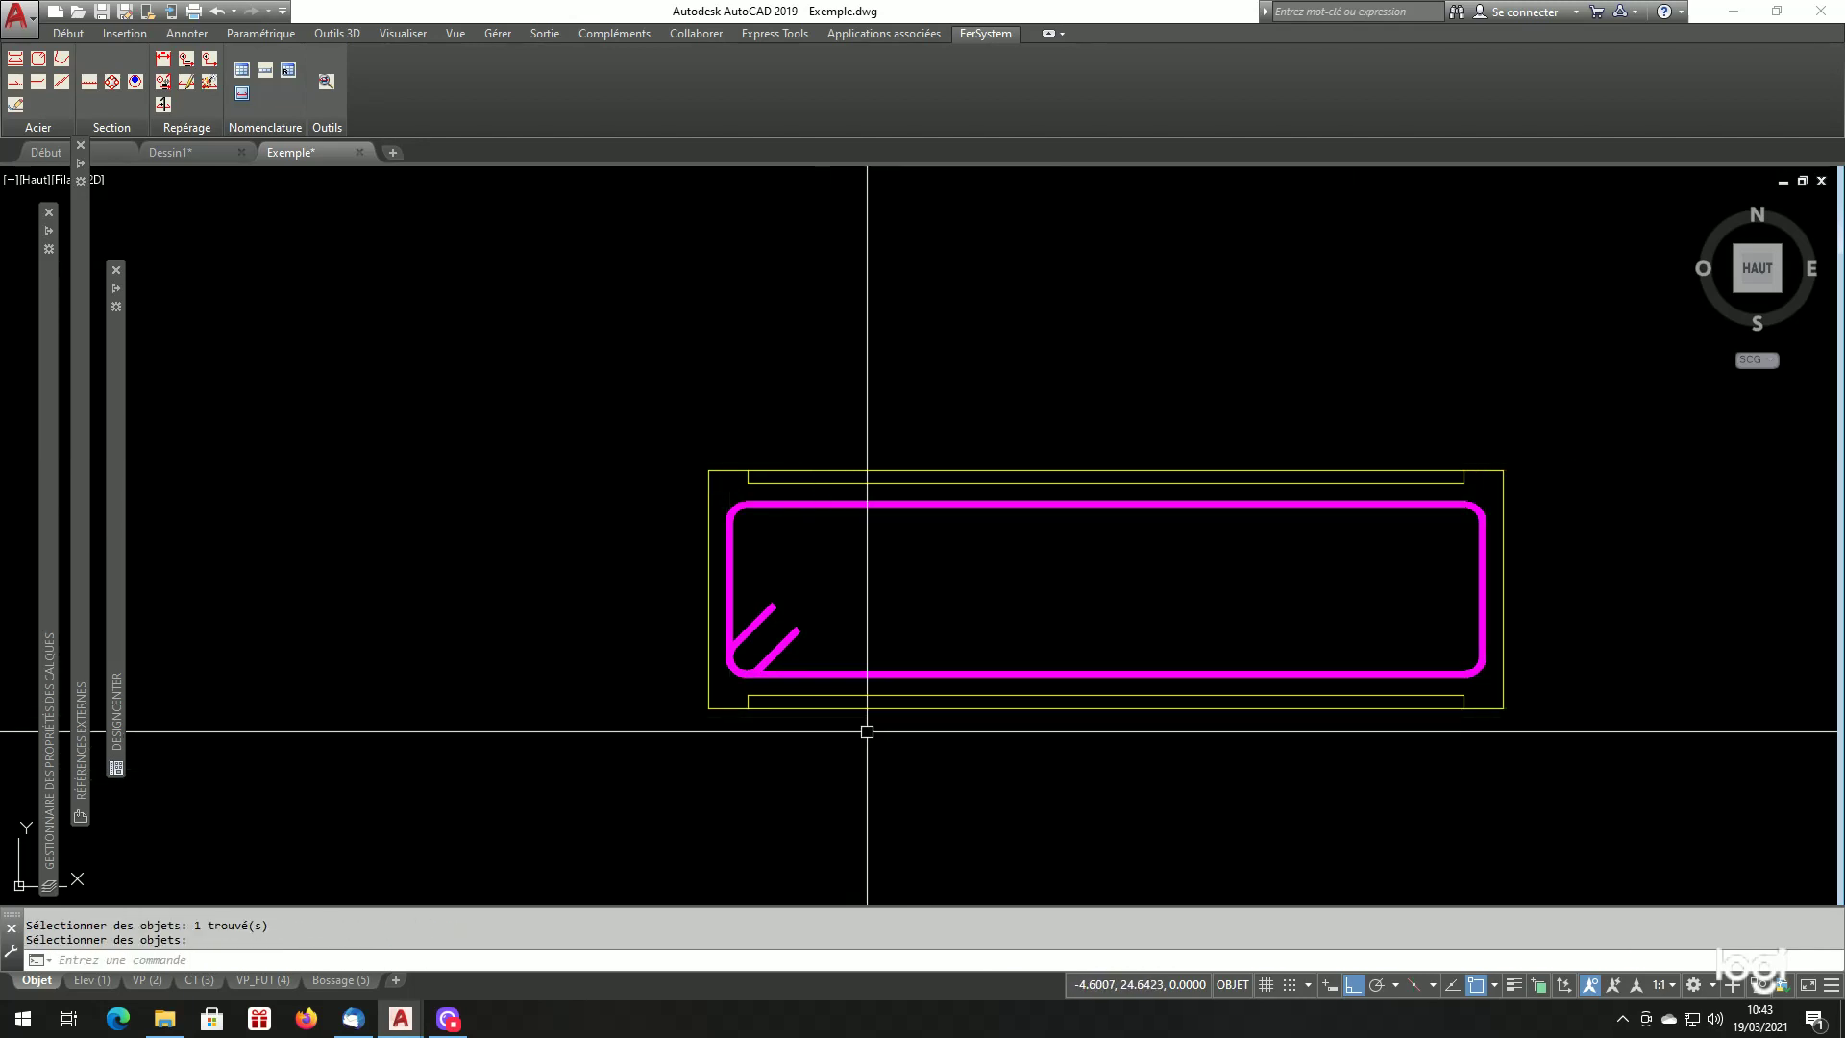
Examine the starter bars rising from the footing into the shaft in the pier's cross-section view.
scroll(989, 754, down, 2)
scroll(944, 756, up, 2)
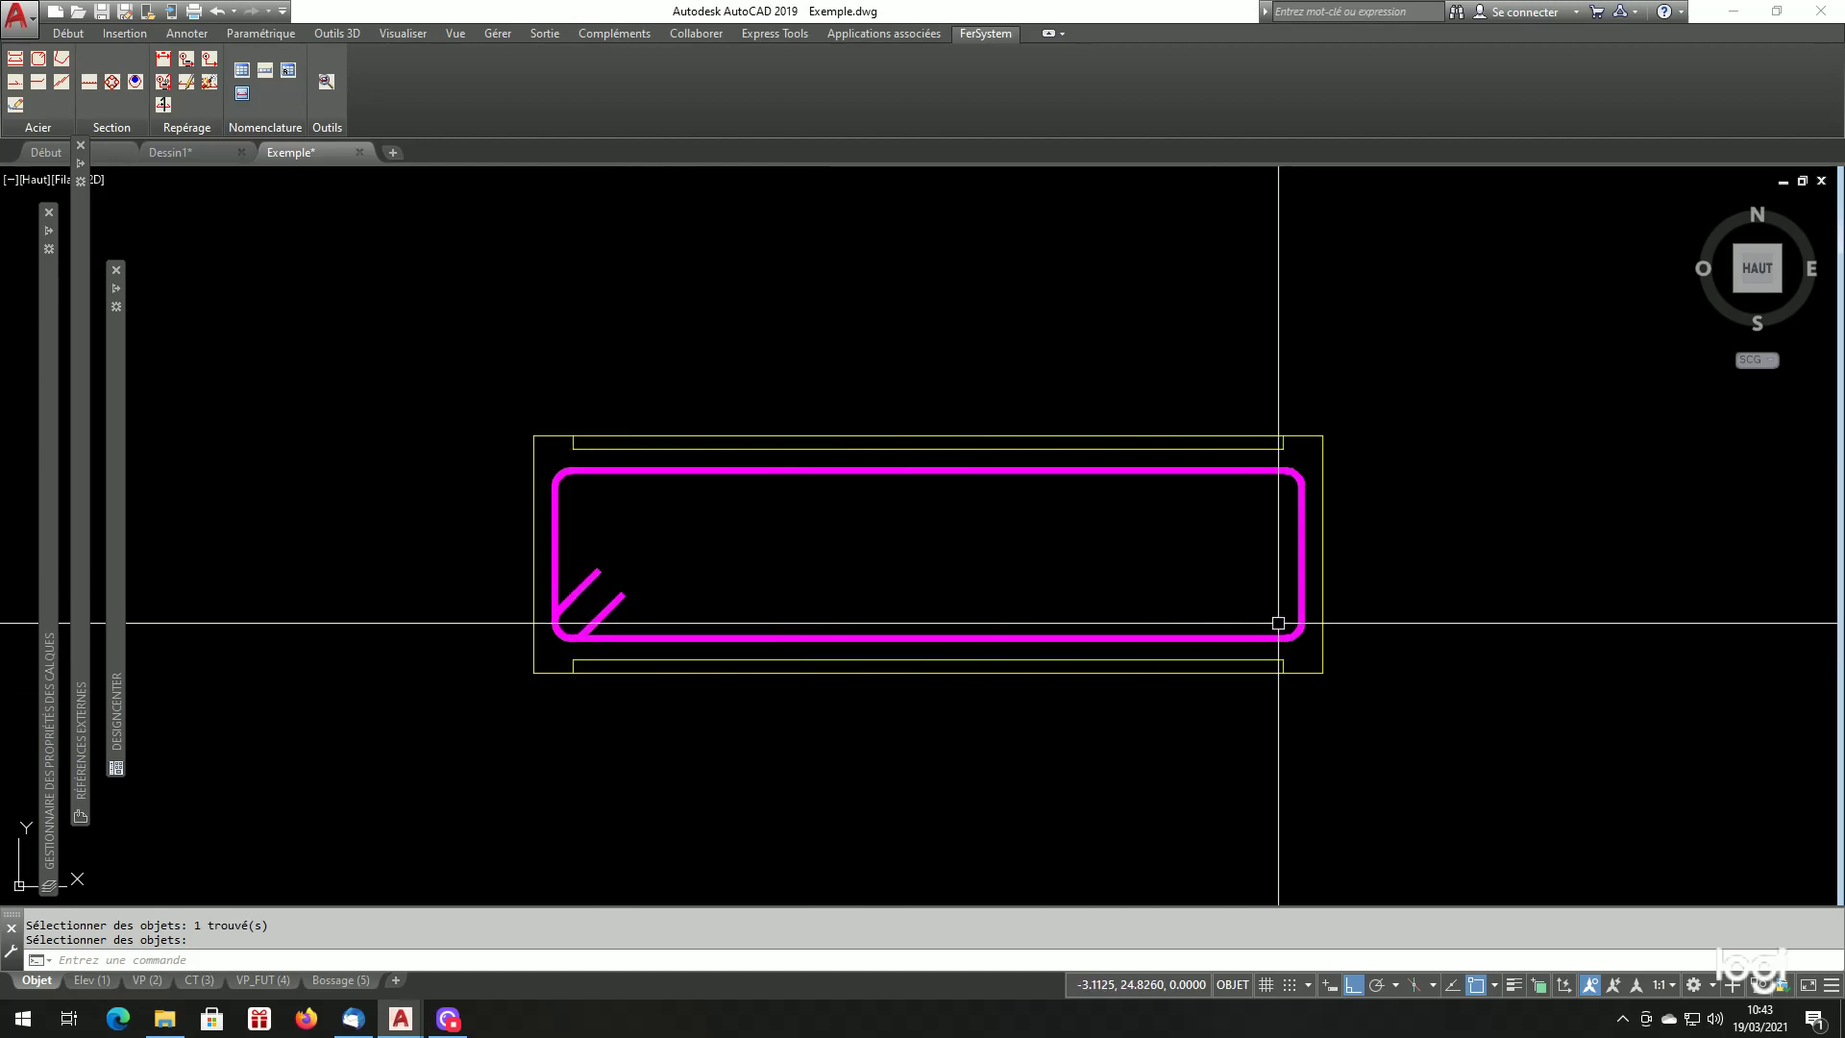
scroll(1281, 629, down, 5)
scroll(1202, 626, down, 4)
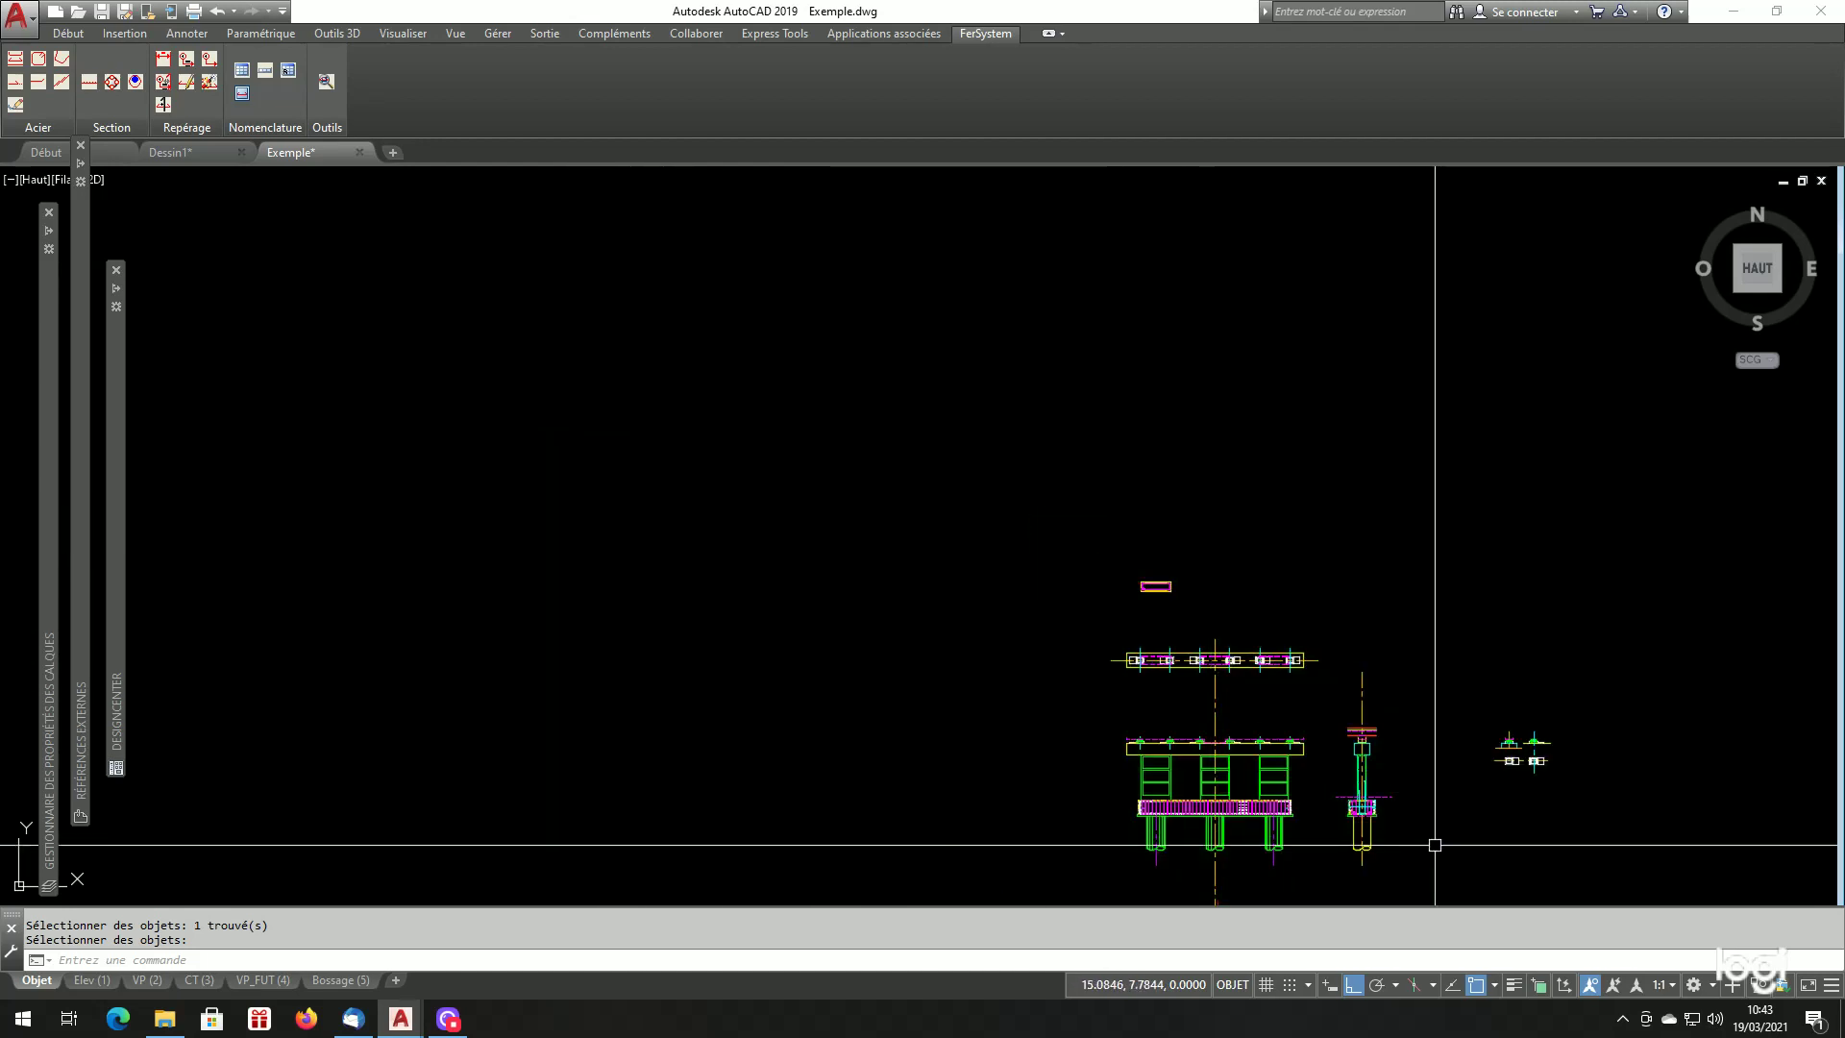
scroll(1317, 720, up, 6)
scroll(1233, 681, up, 2)
click(1197, 733)
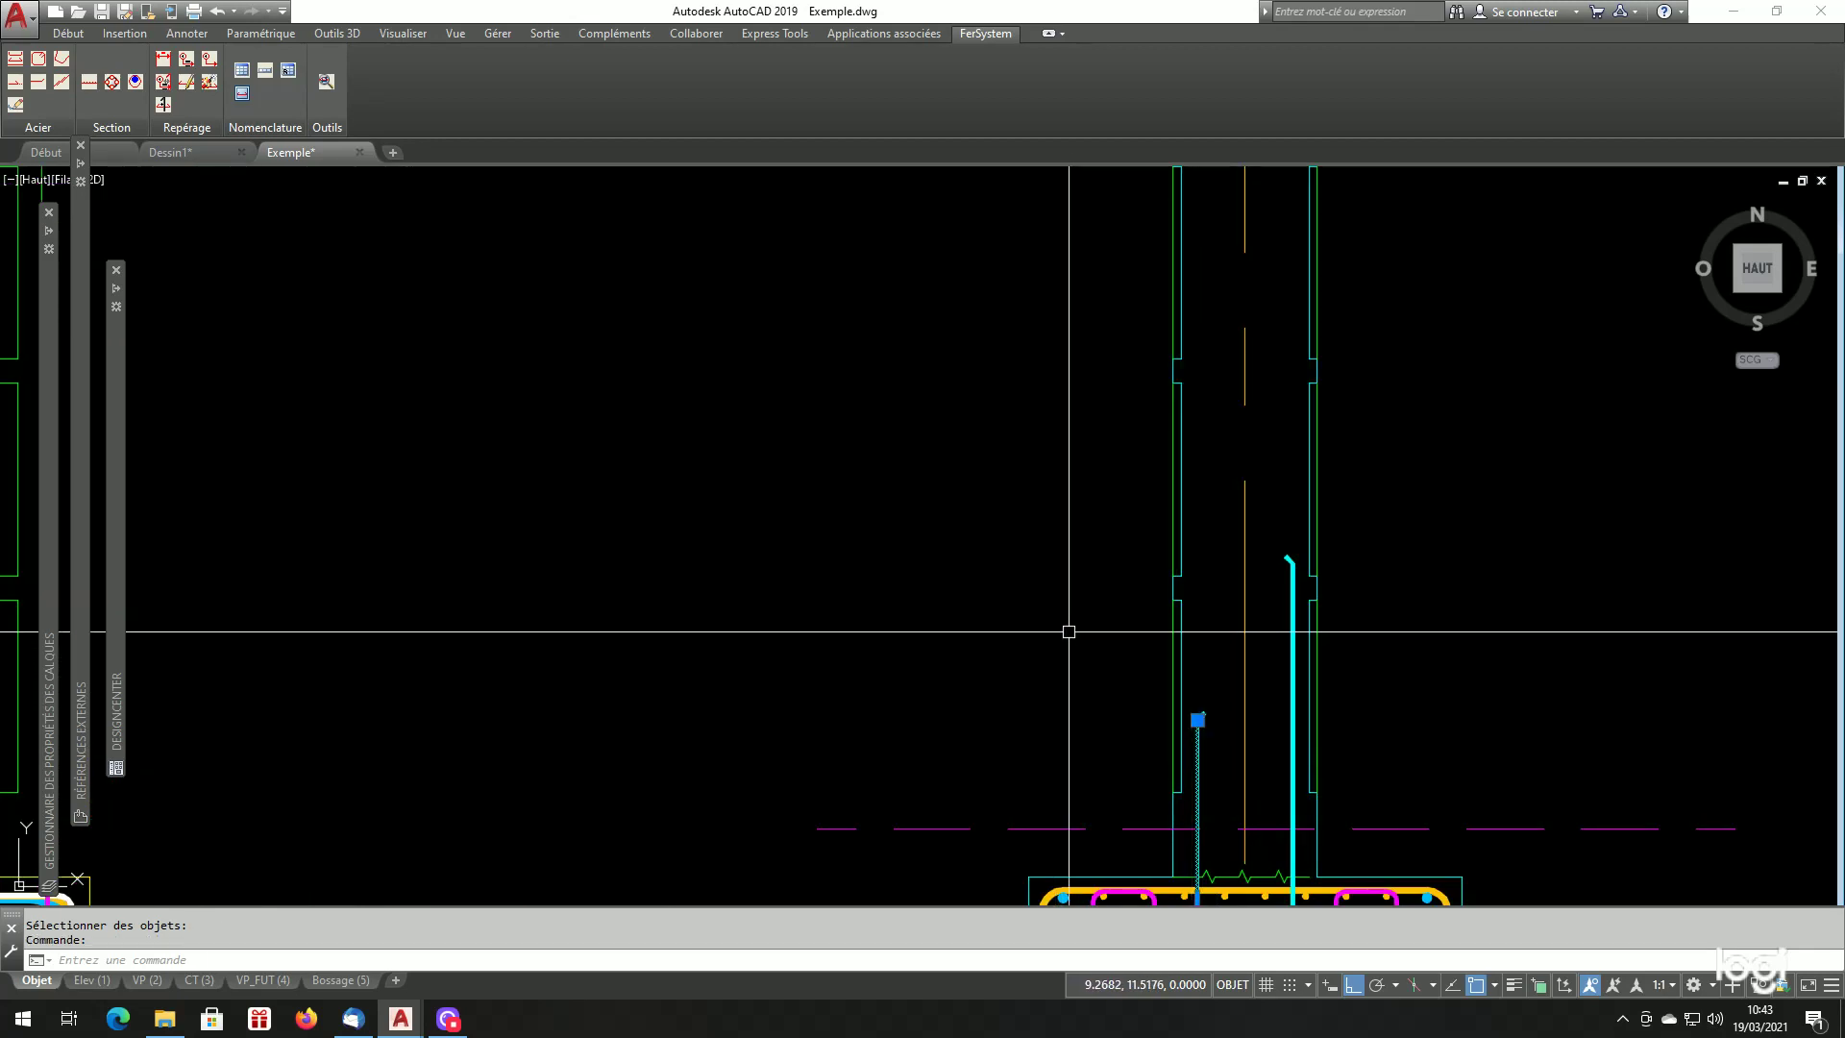
key(Escape)
scroll(1206, 684, down, 2)
scroll(1206, 684, down, 2)
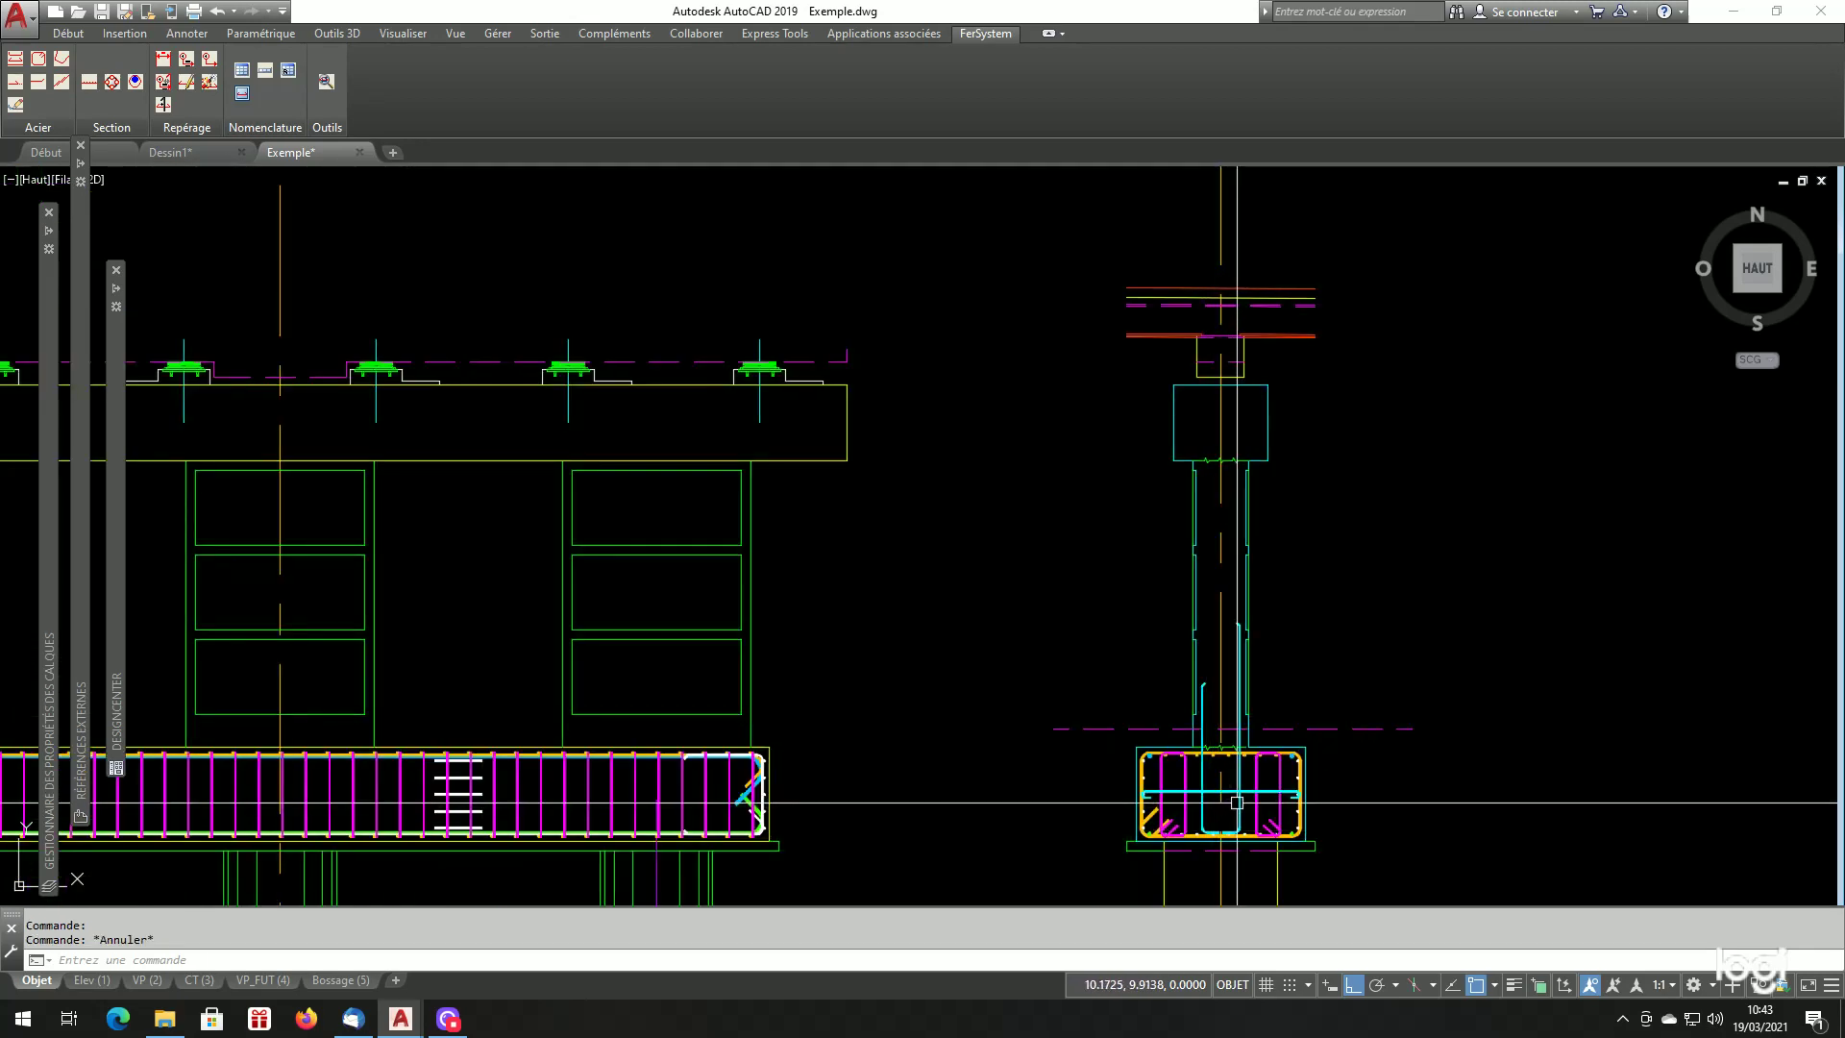
scroll(1191, 596, up, 2)
scroll(1201, 605, down, 3)
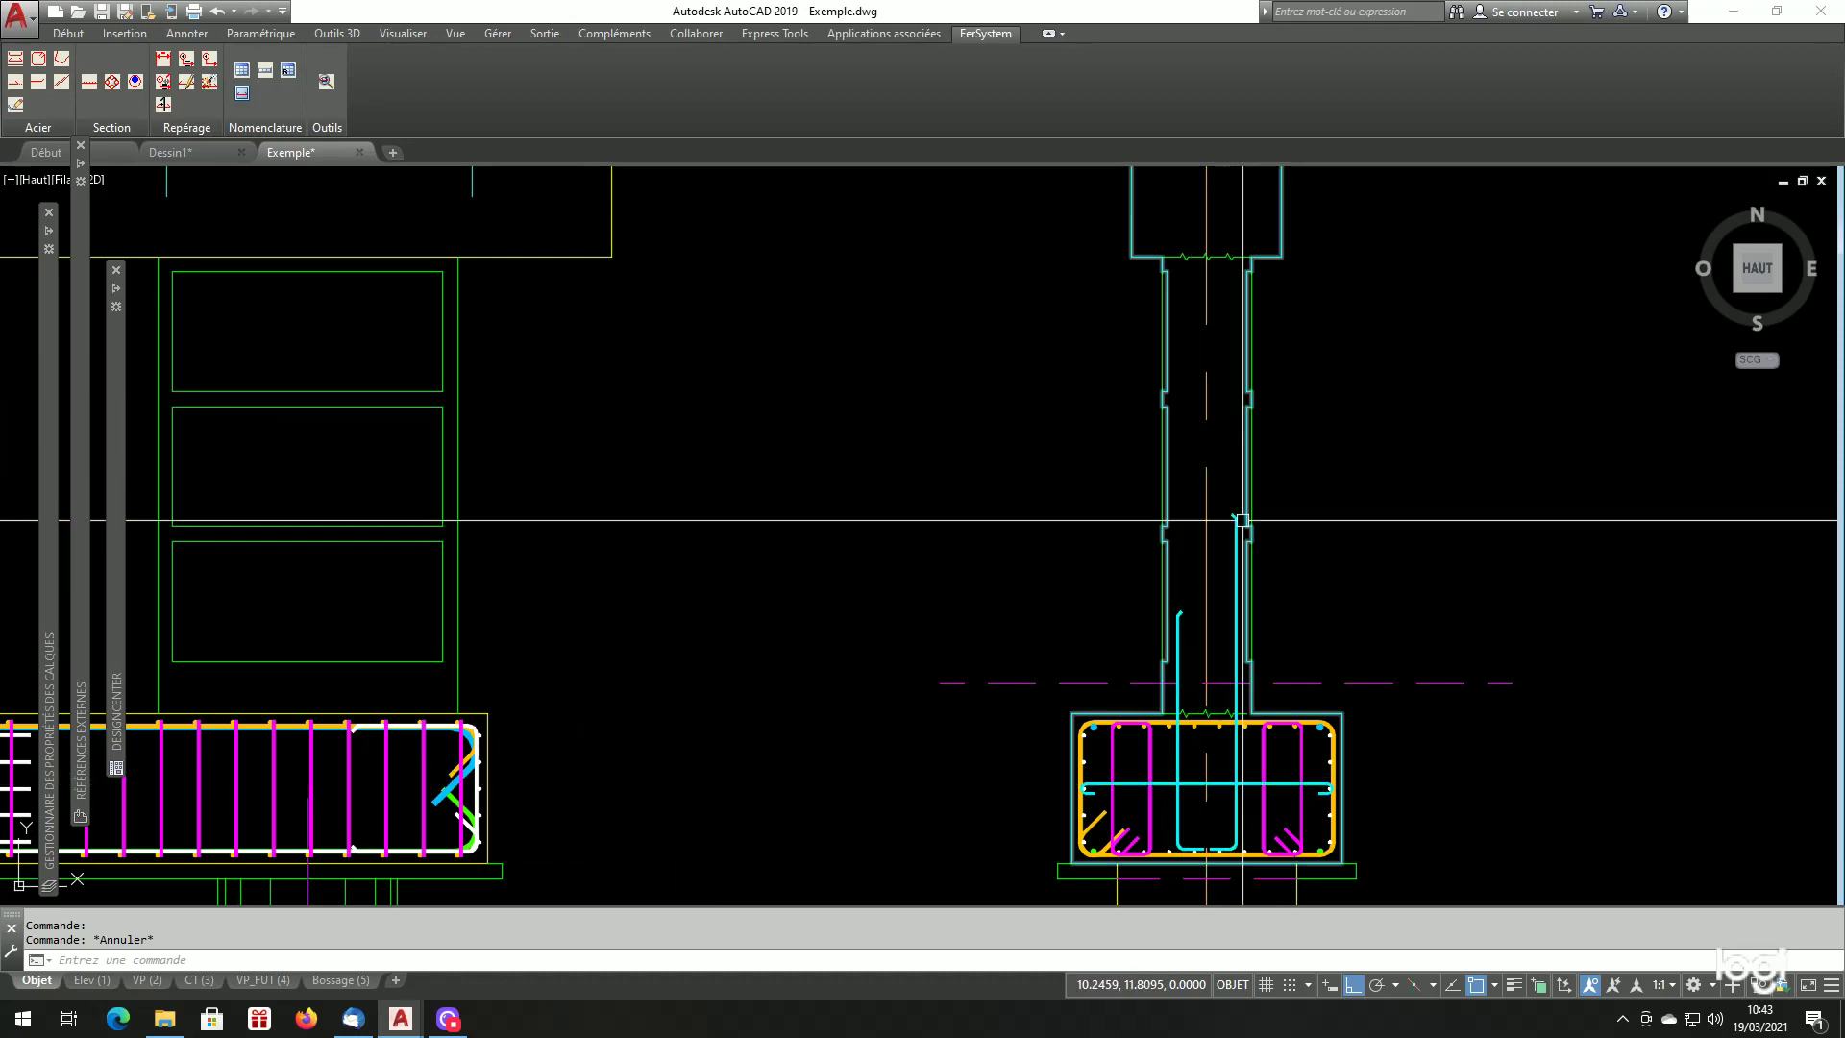
scroll(1217, 696, down, 3)
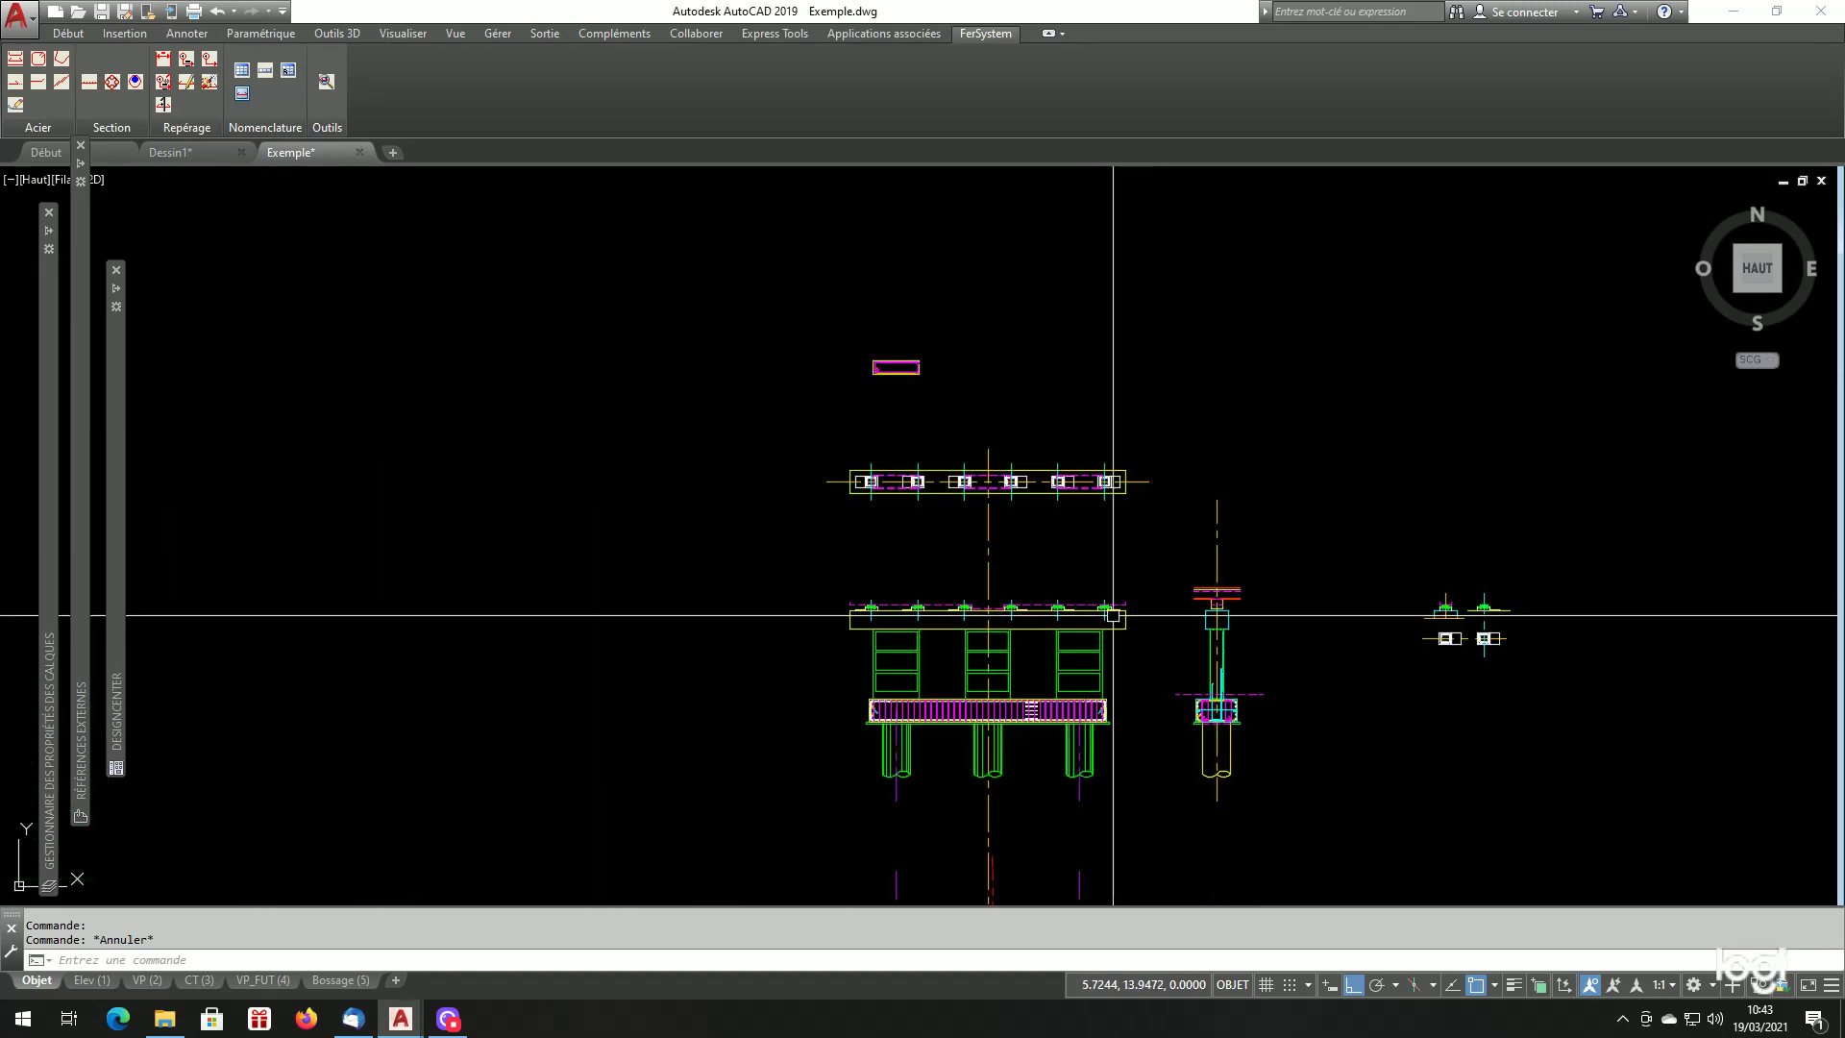
scroll(893, 362, up, 6)
scroll(847, 351, up, 2)
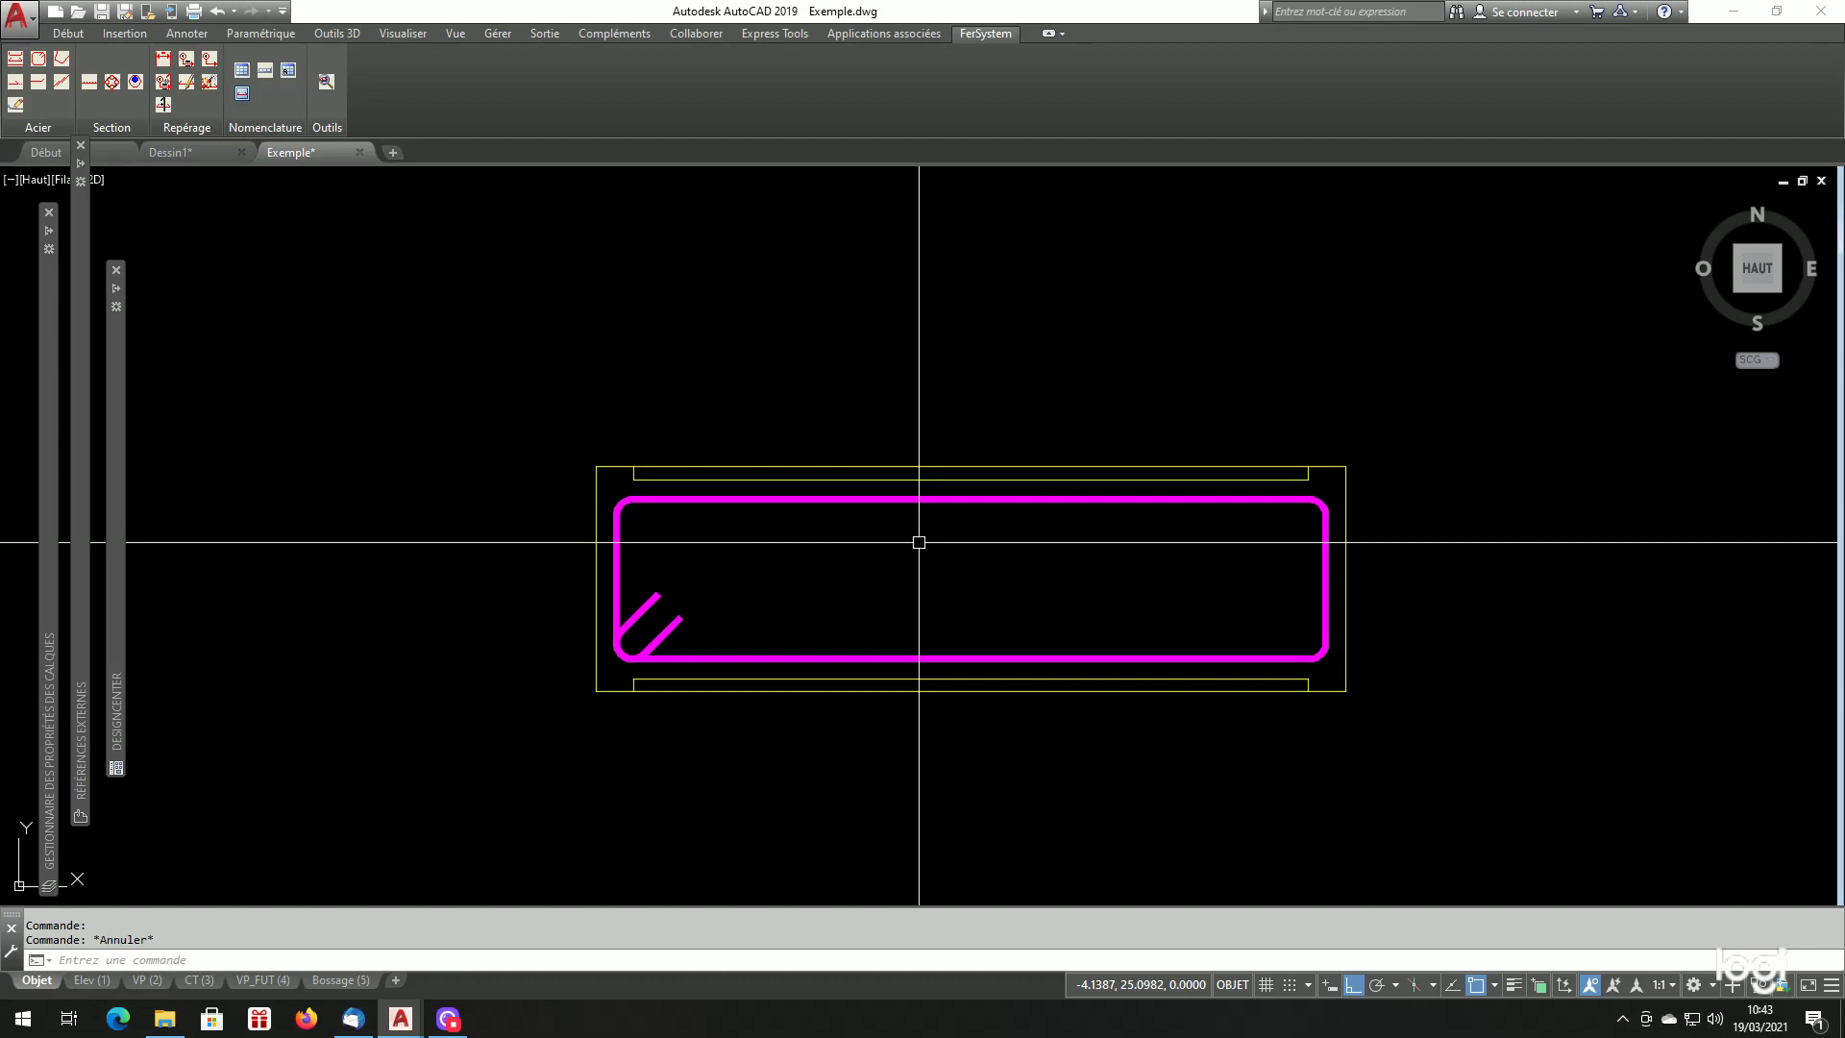
Measure the straight part of the frame's bottom side between its two corner bends.
scroll(882, 615, up, 2)
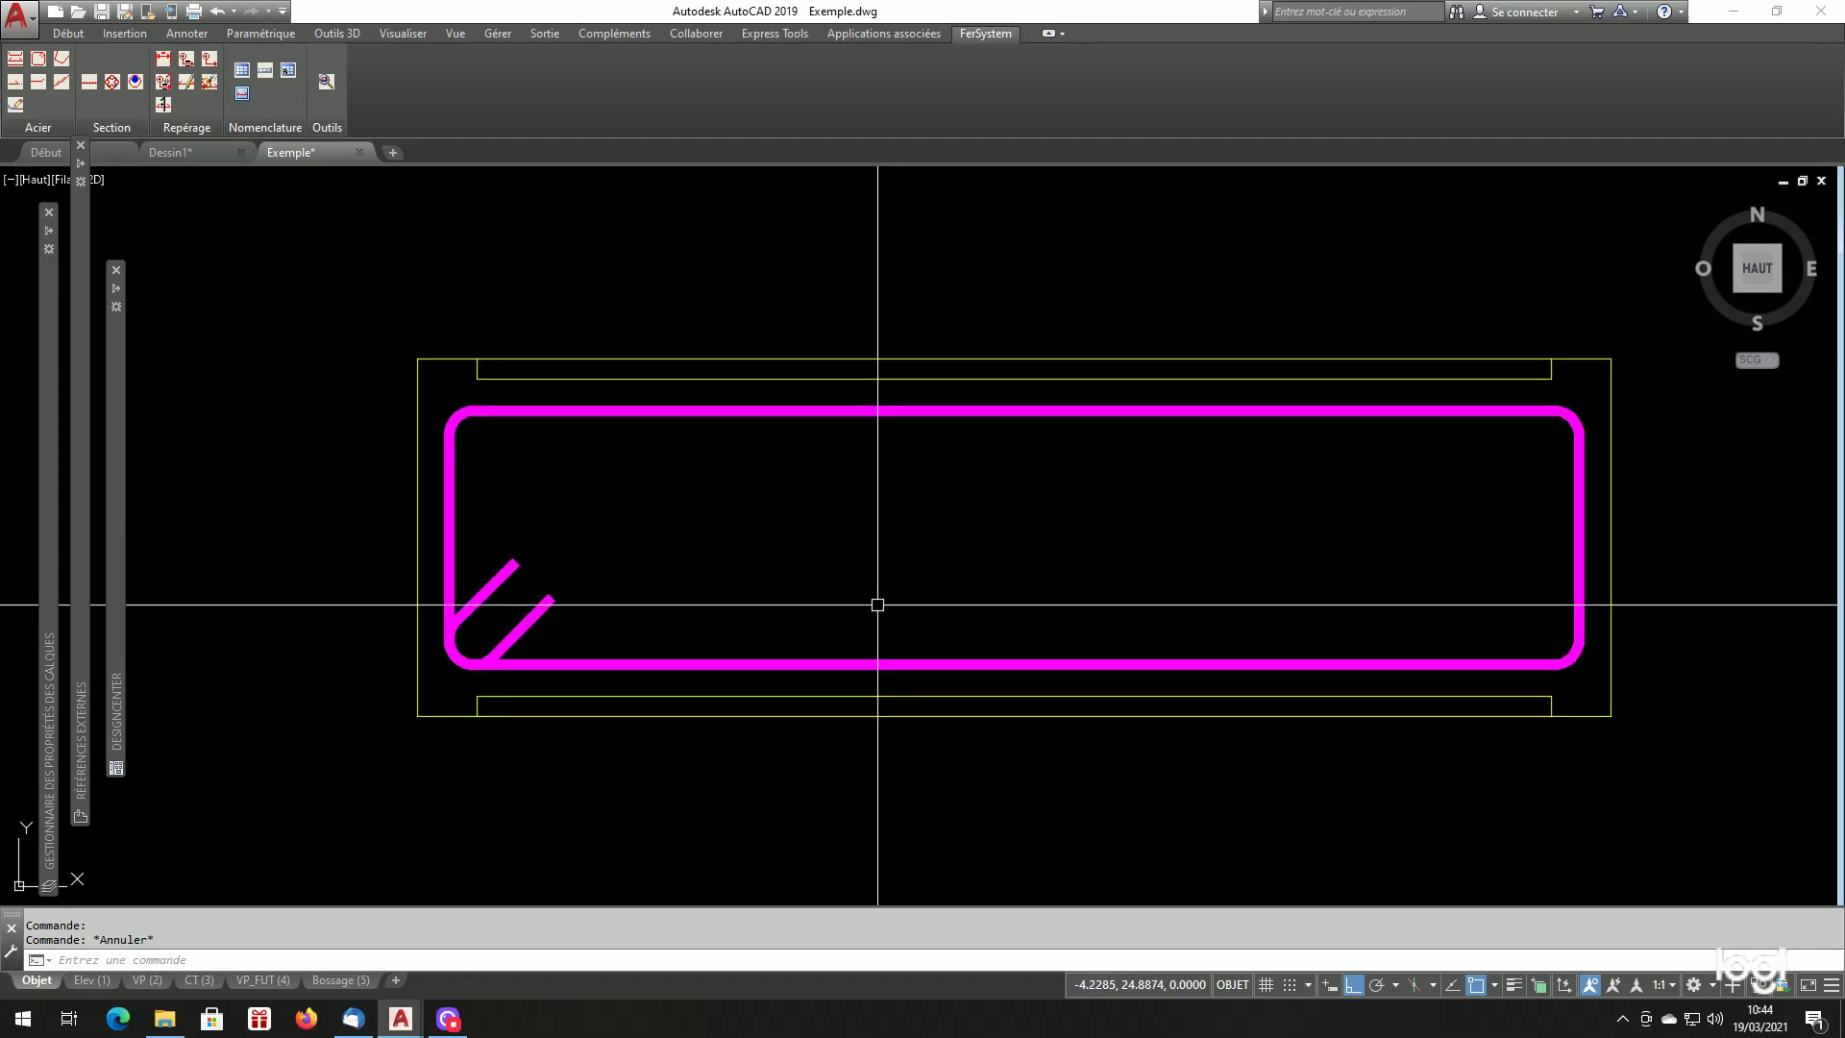
text(di)
key(Return)
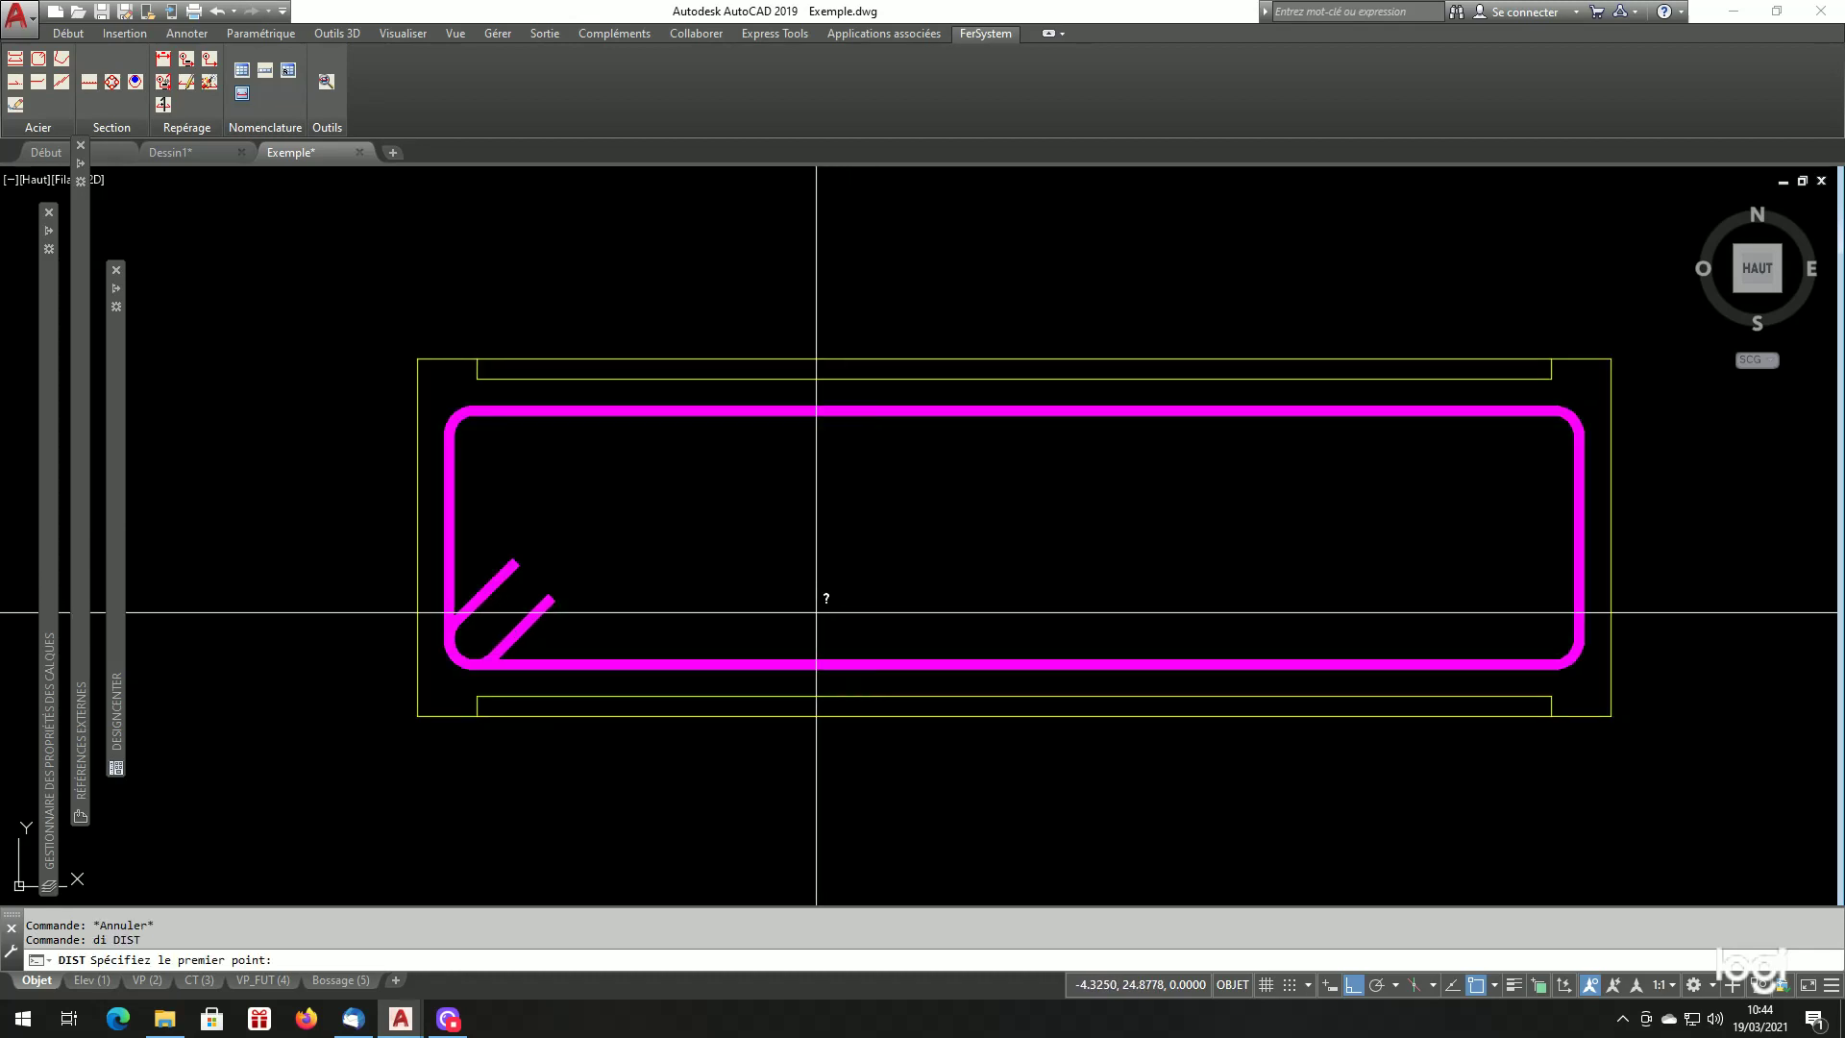
click(673, 663)
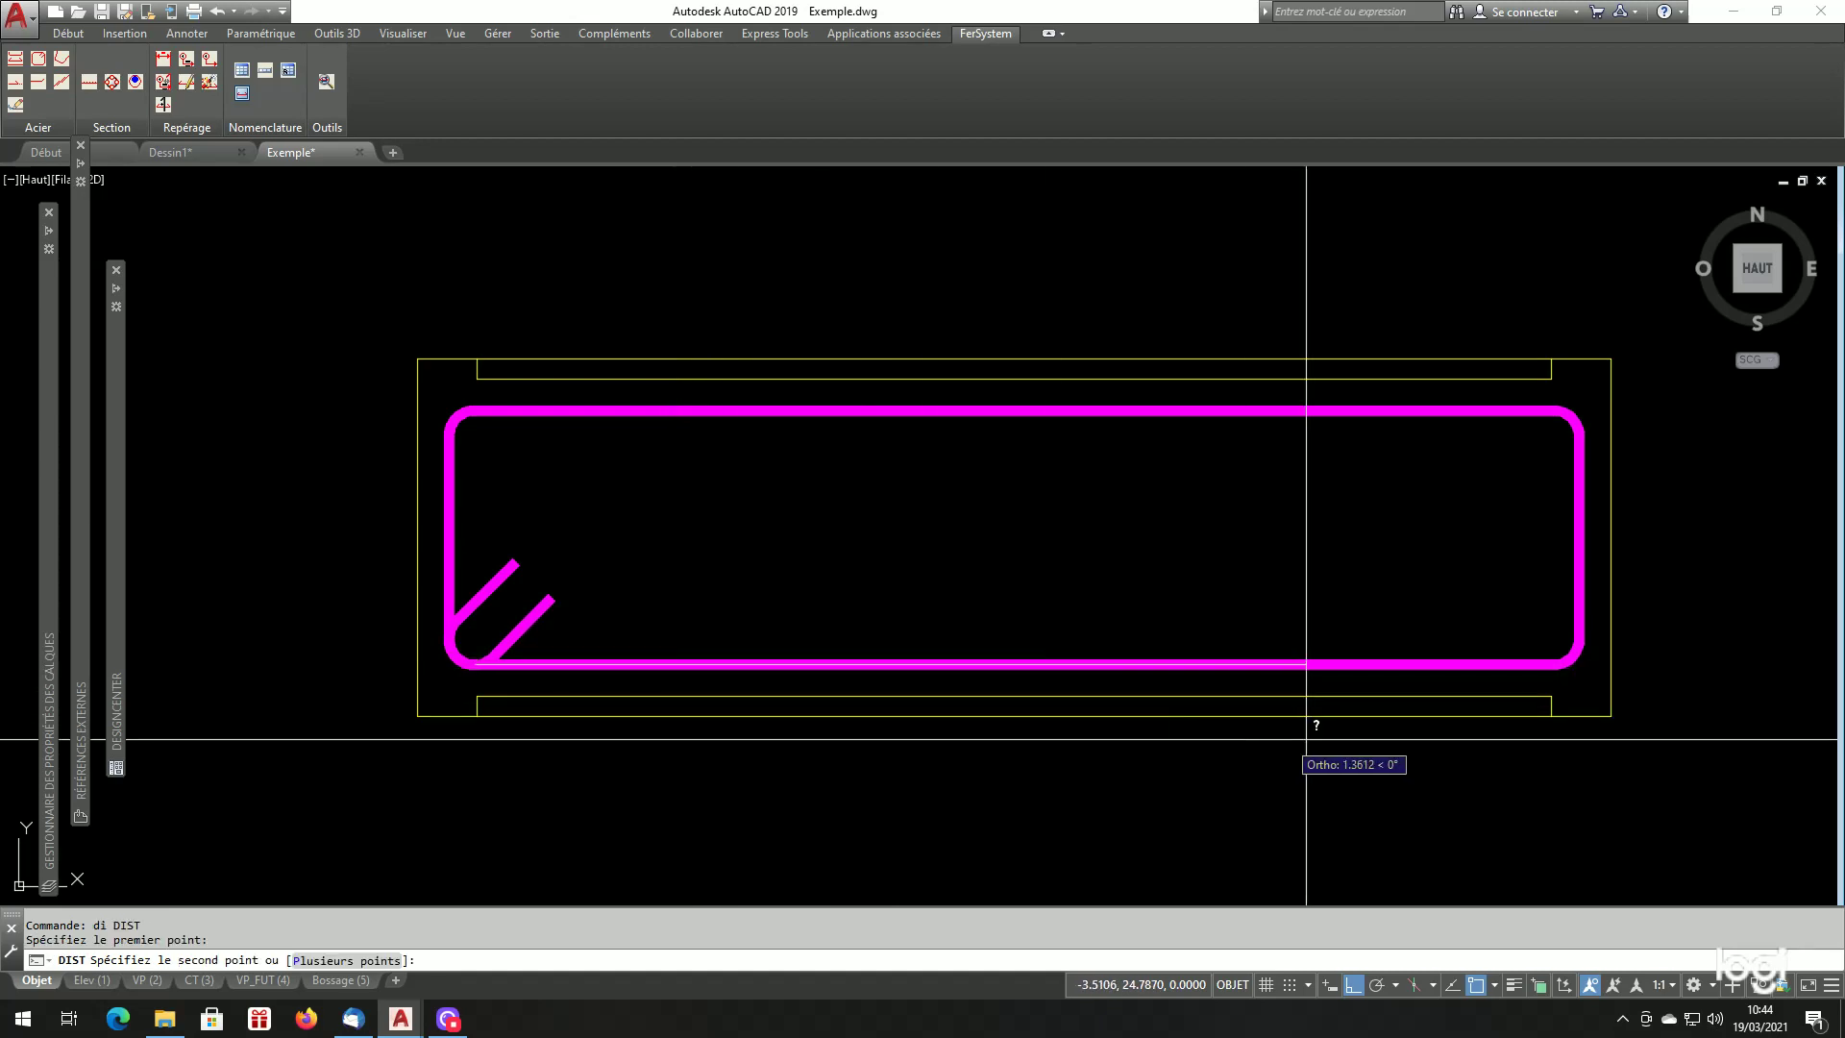
click(1523, 664)
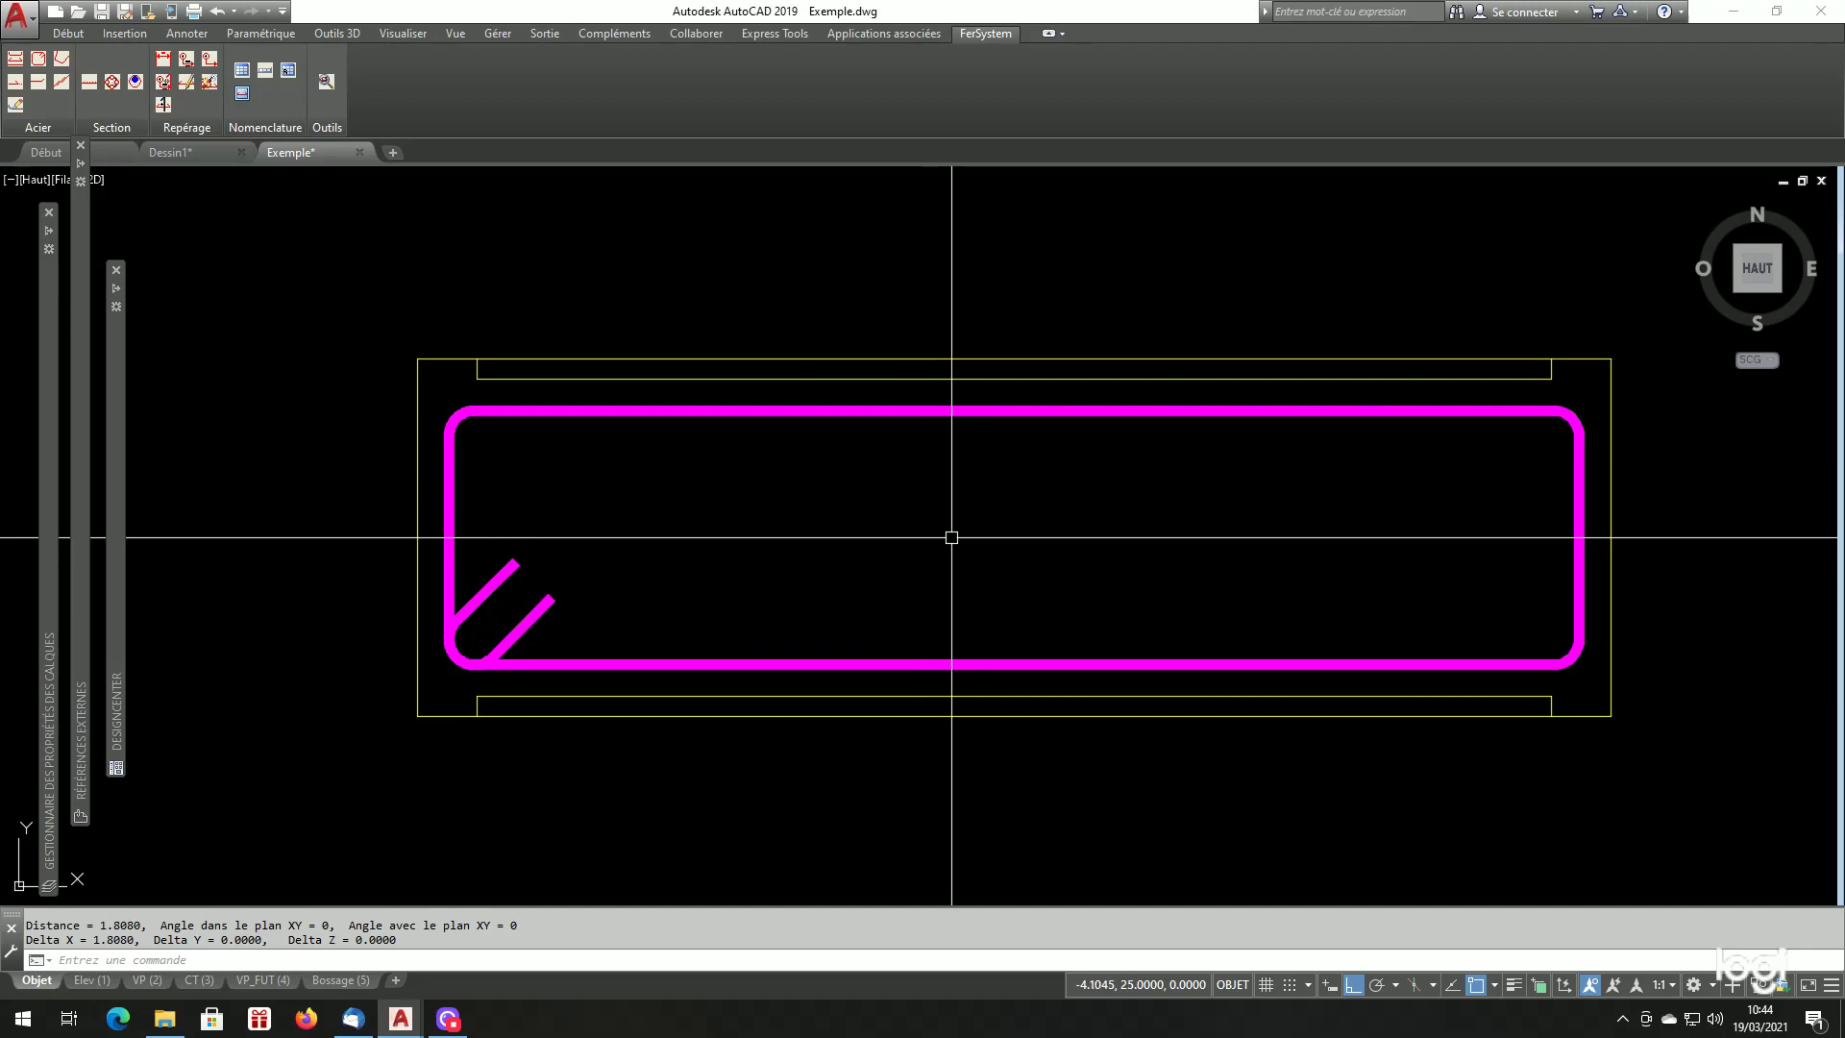
Check the starter bars in the pier's cross-section again and remeasure the straight length of the frame's bottom side.
scroll(951, 538, down, 8)
scroll(1293, 844, up, 5)
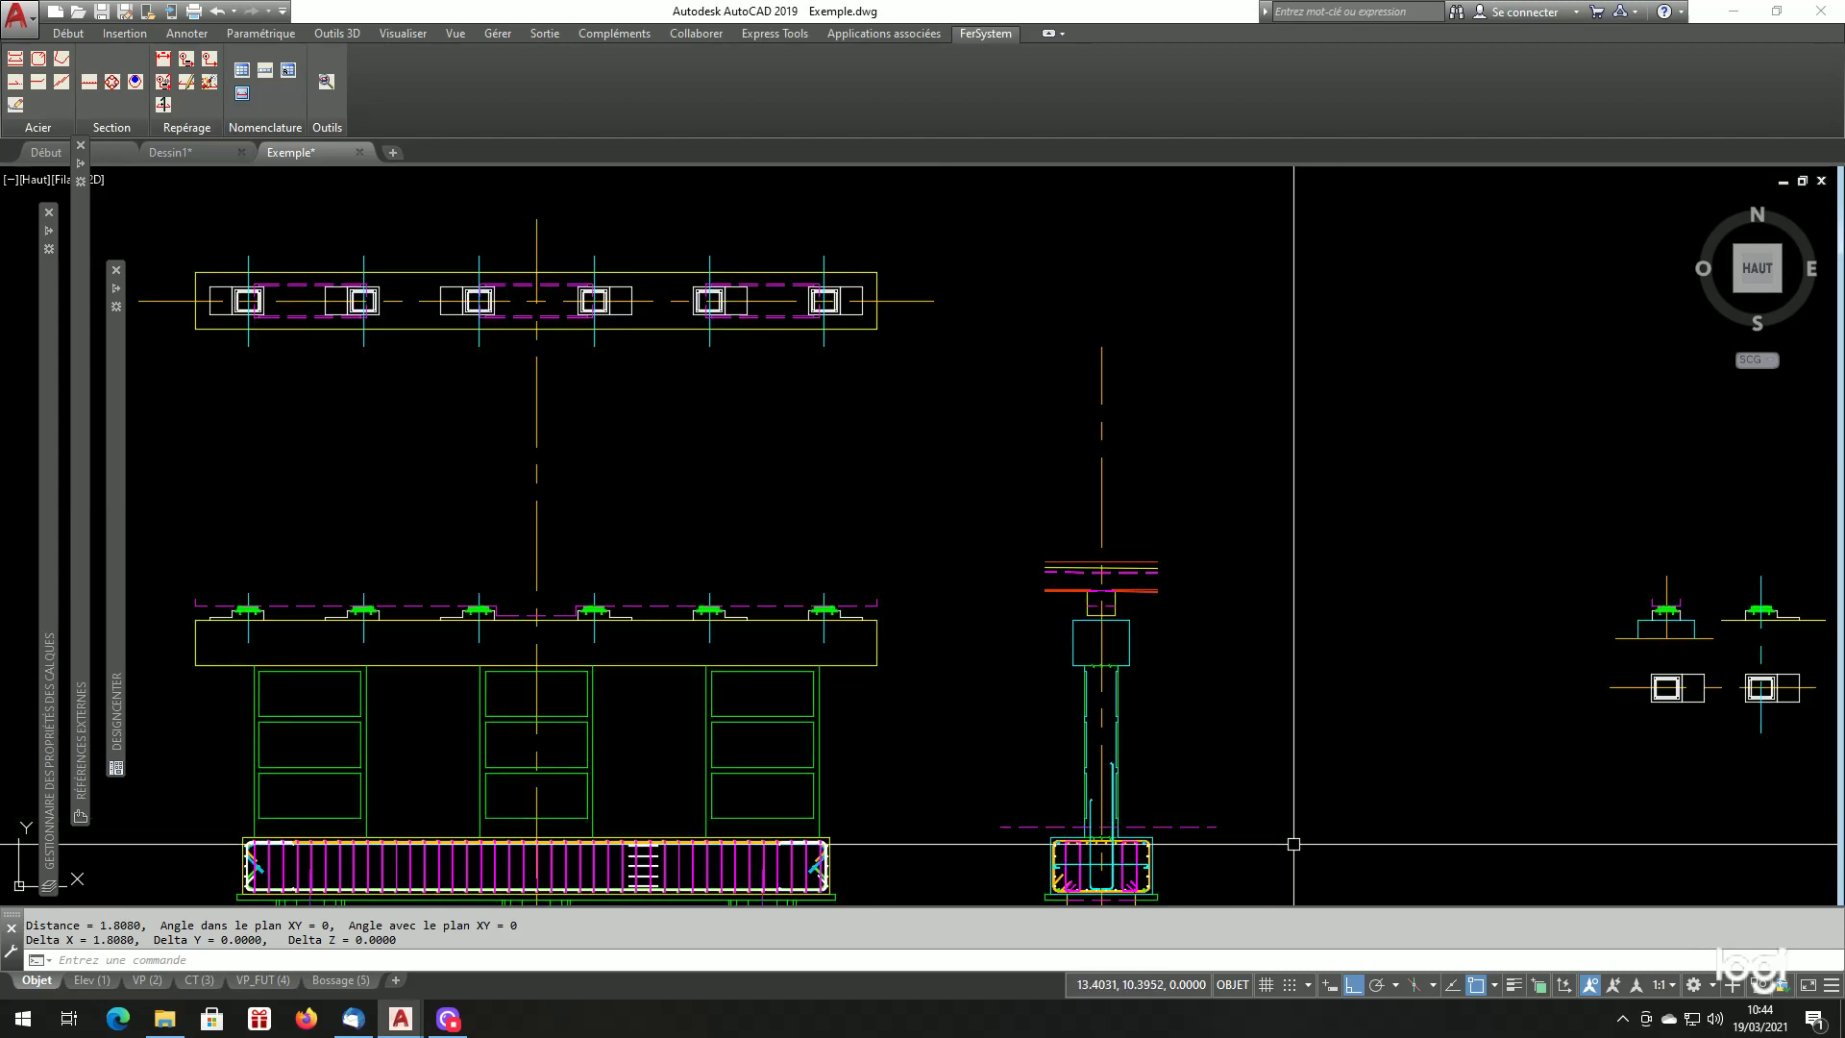
scroll(1153, 851, up, 6)
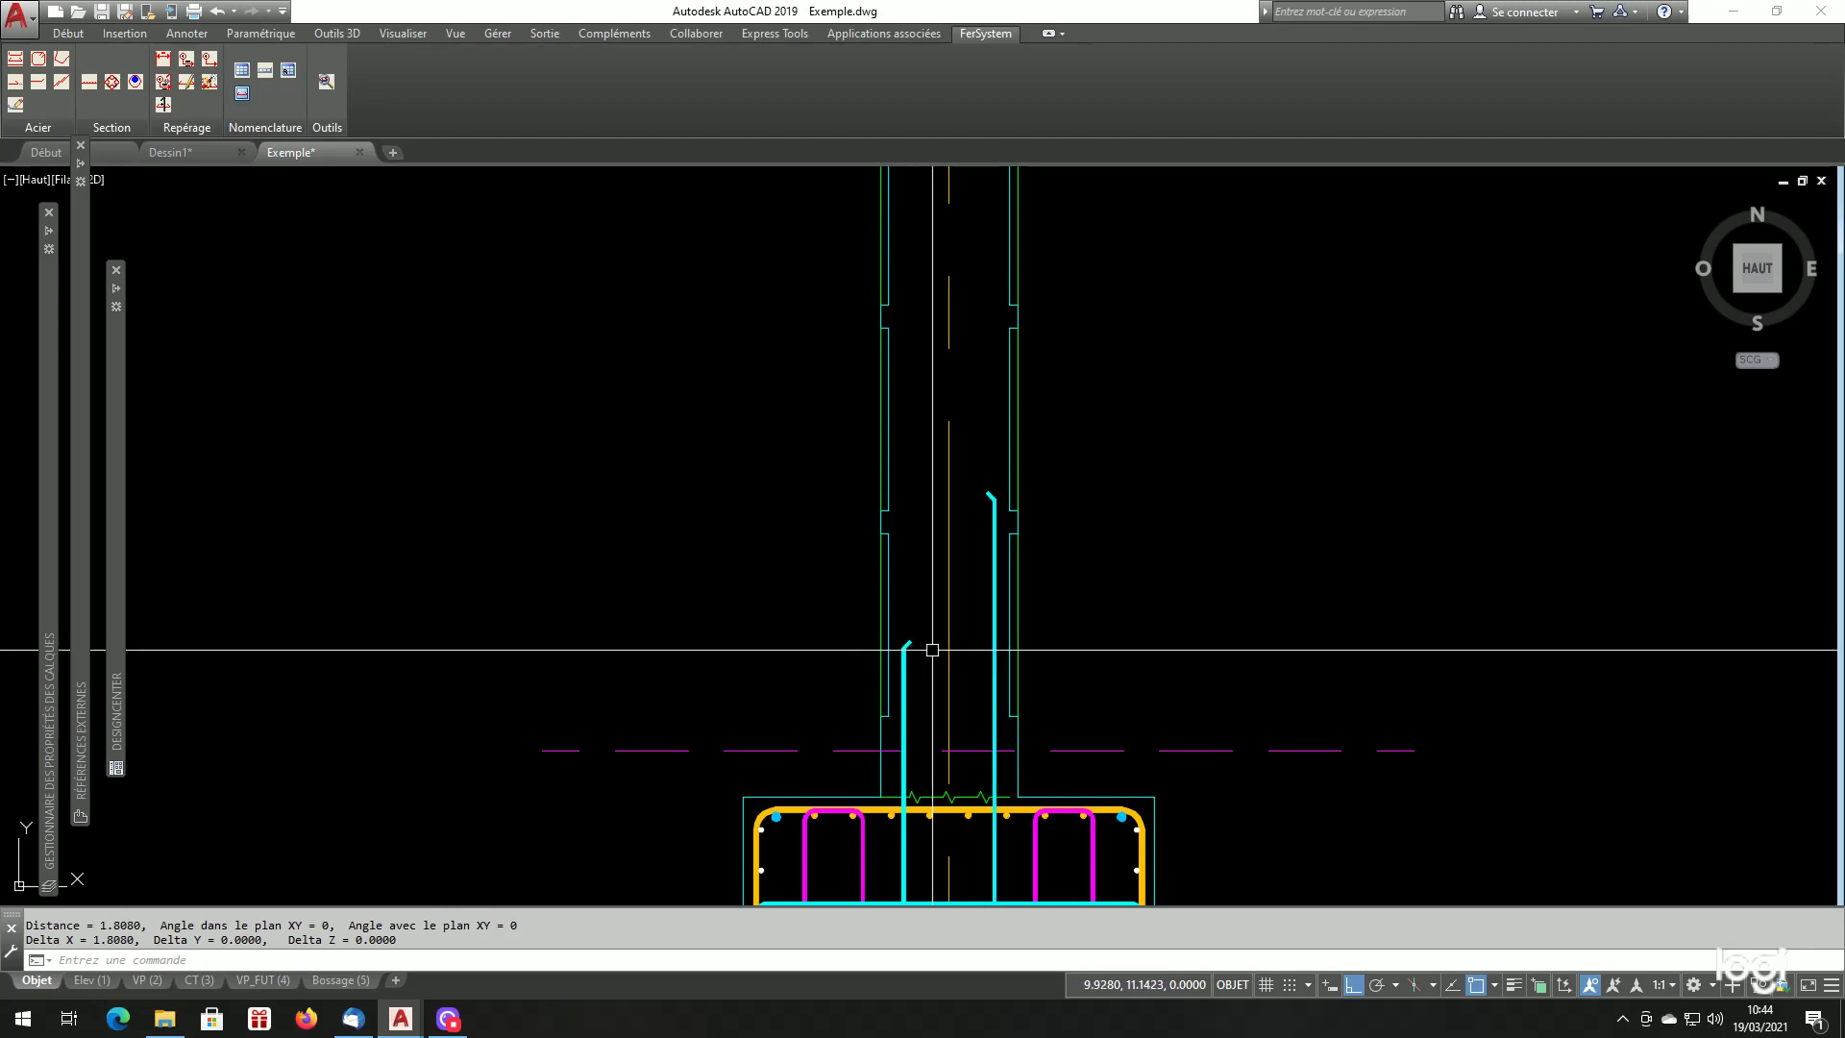
scroll(932, 649, down, 10)
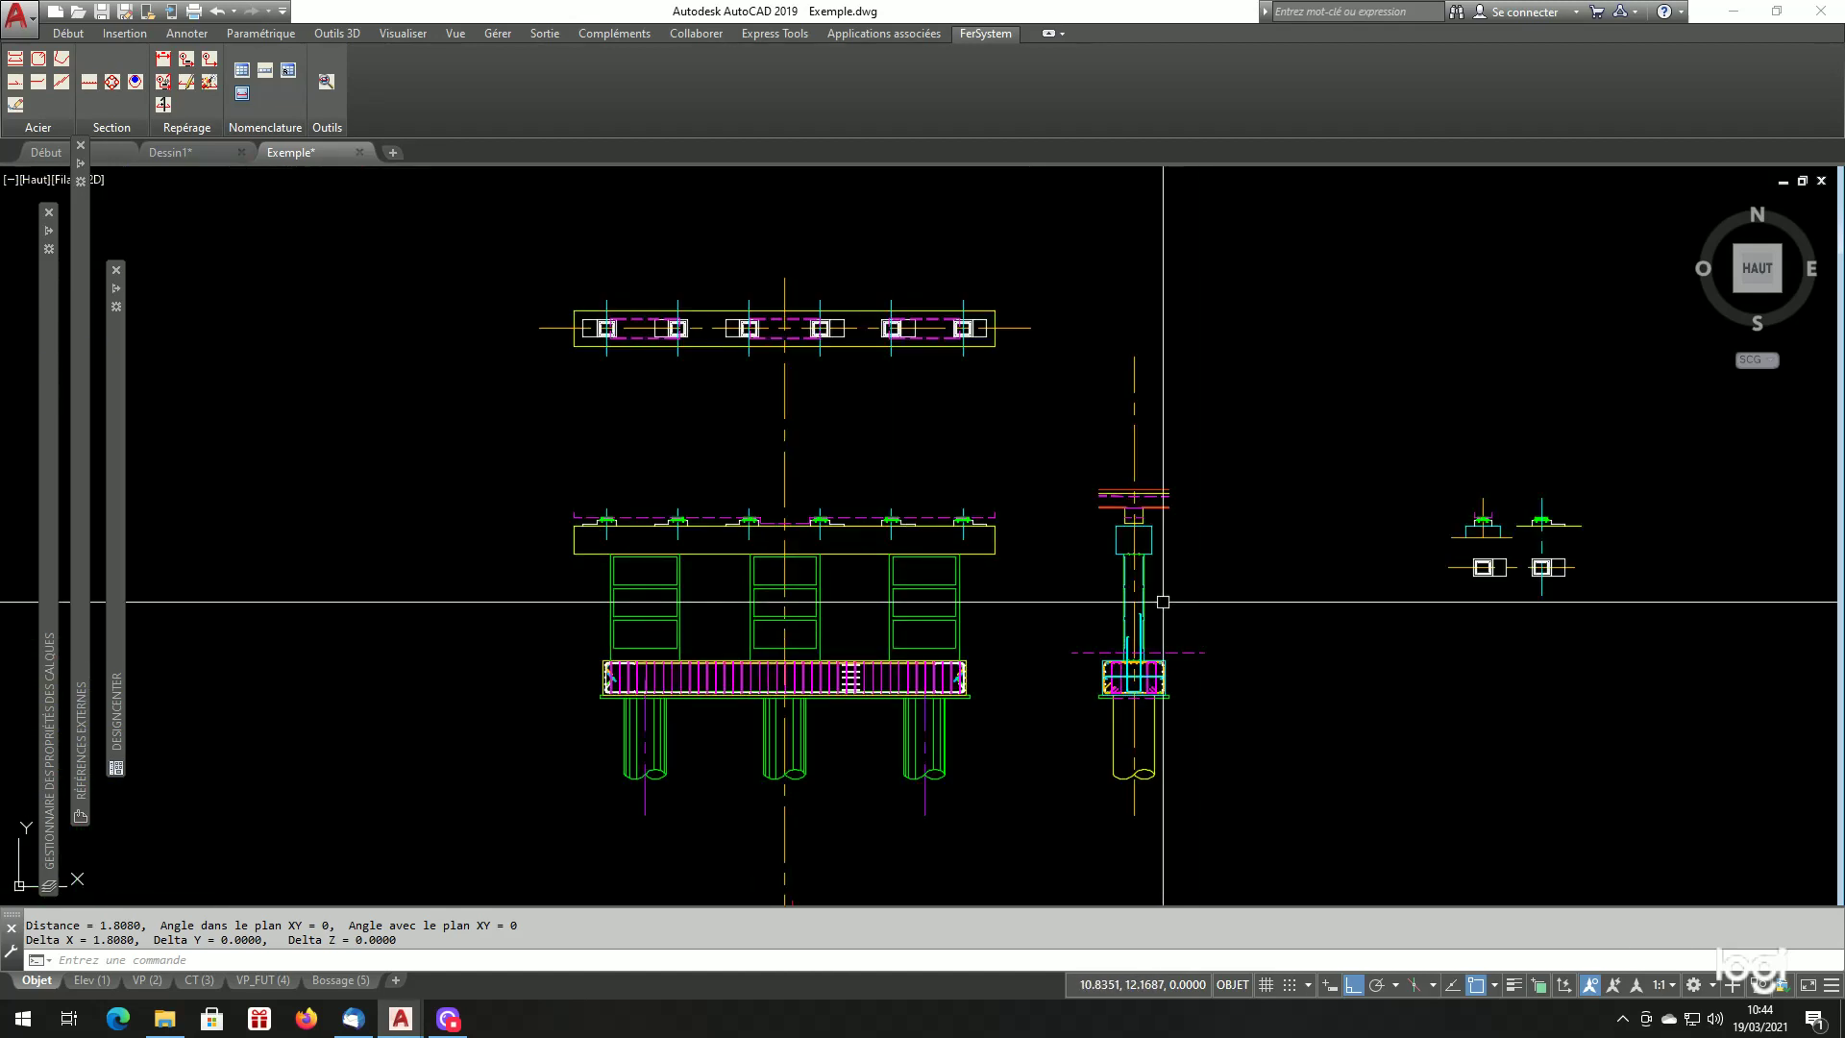
scroll(828, 338, up, 10)
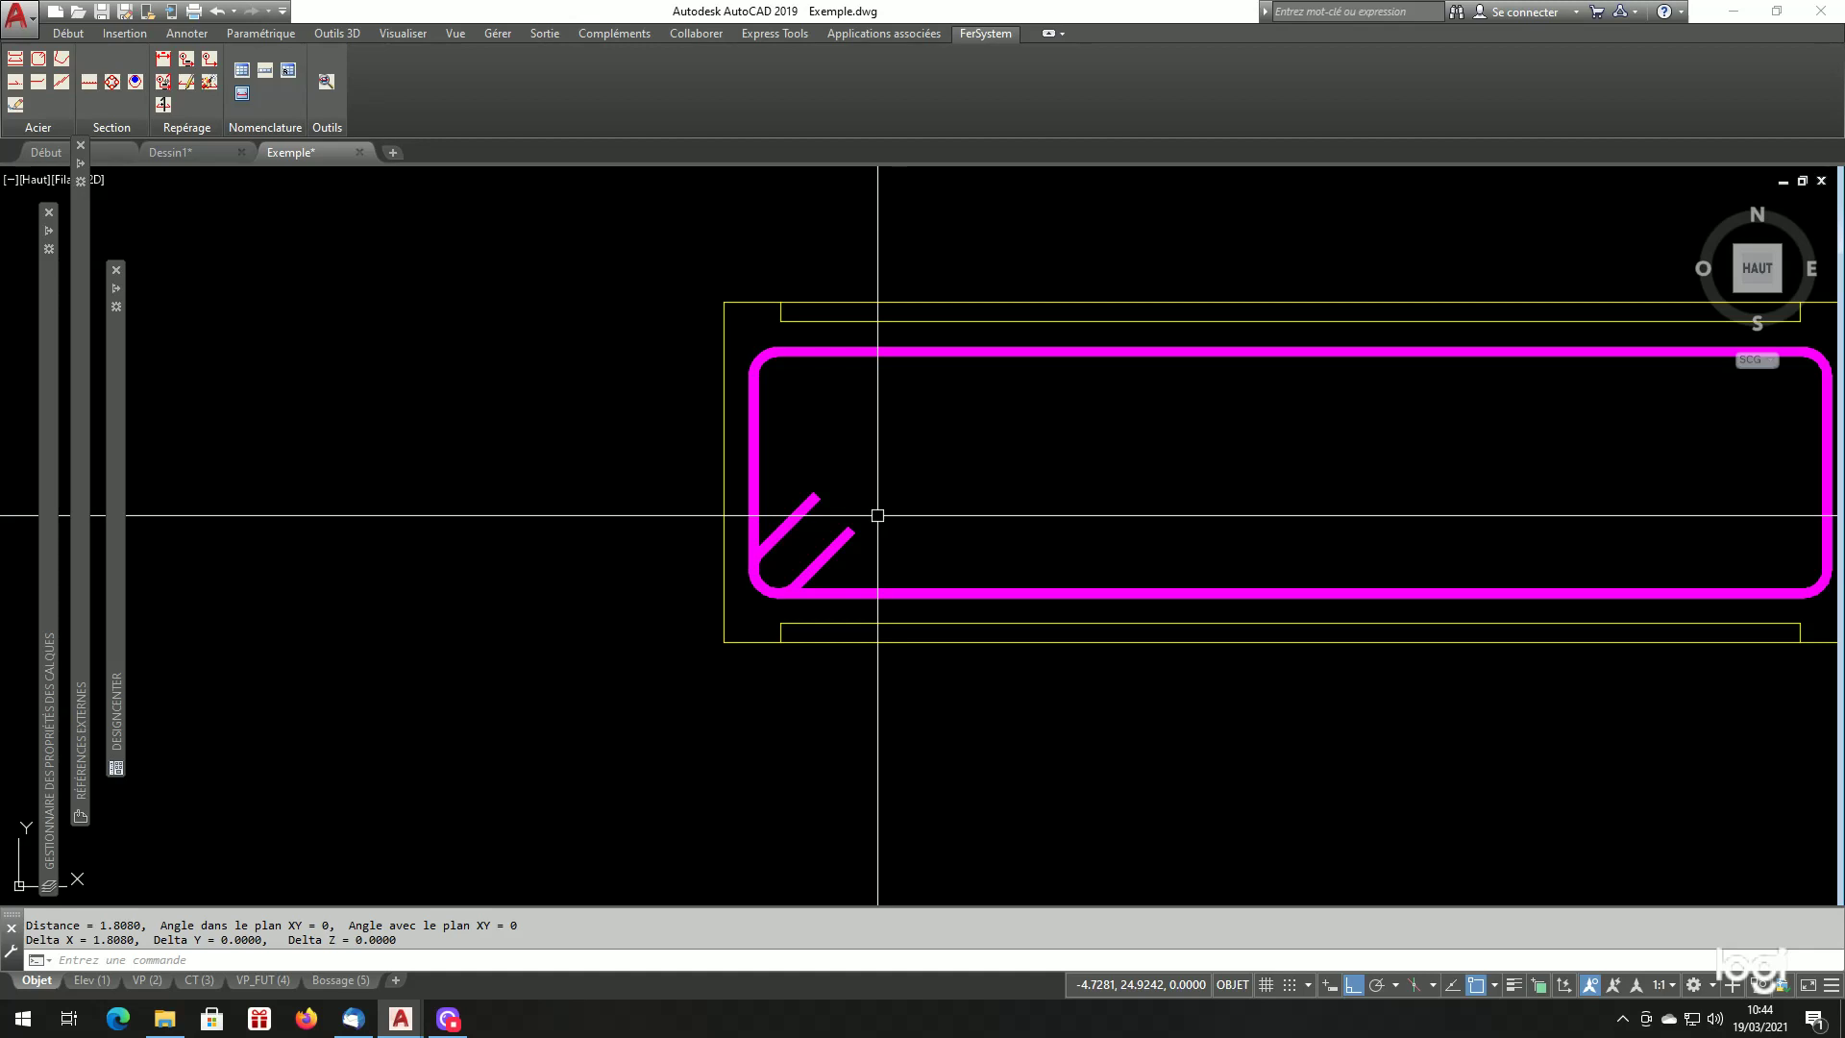
text(di)
key(Return)
click(776, 593)
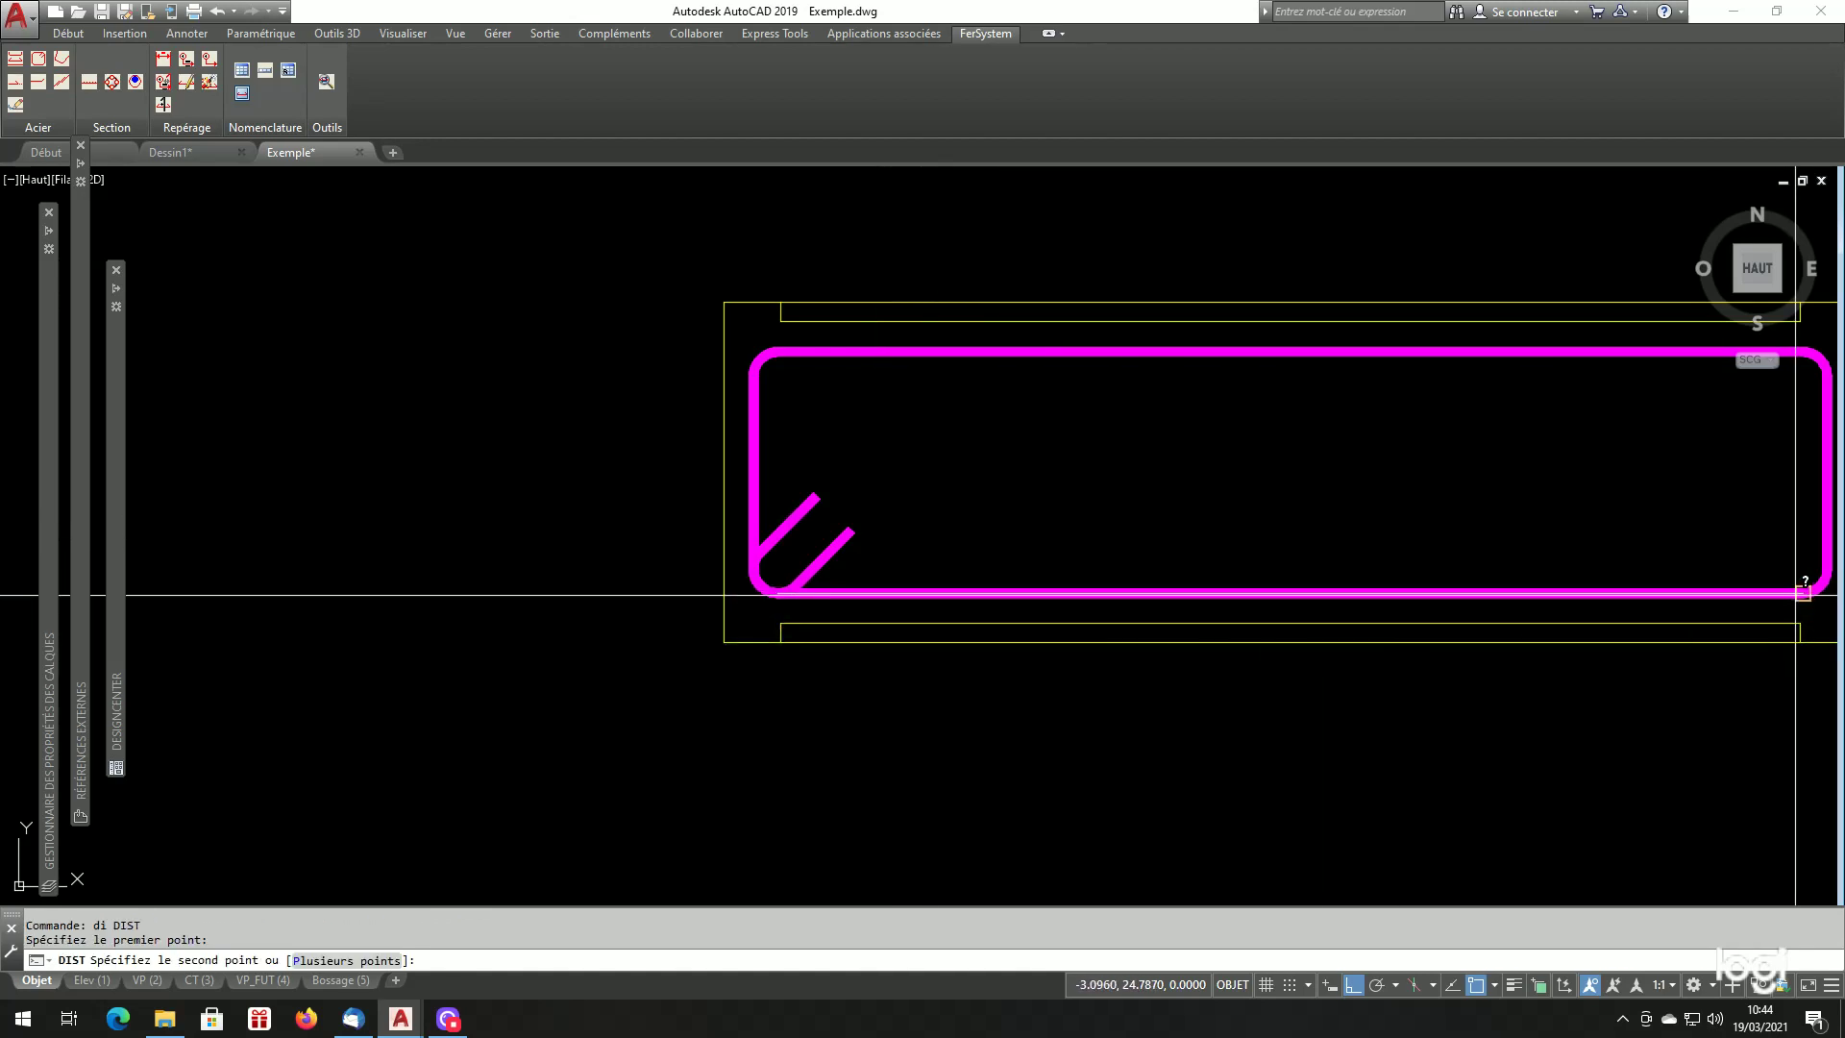
click(1804, 593)
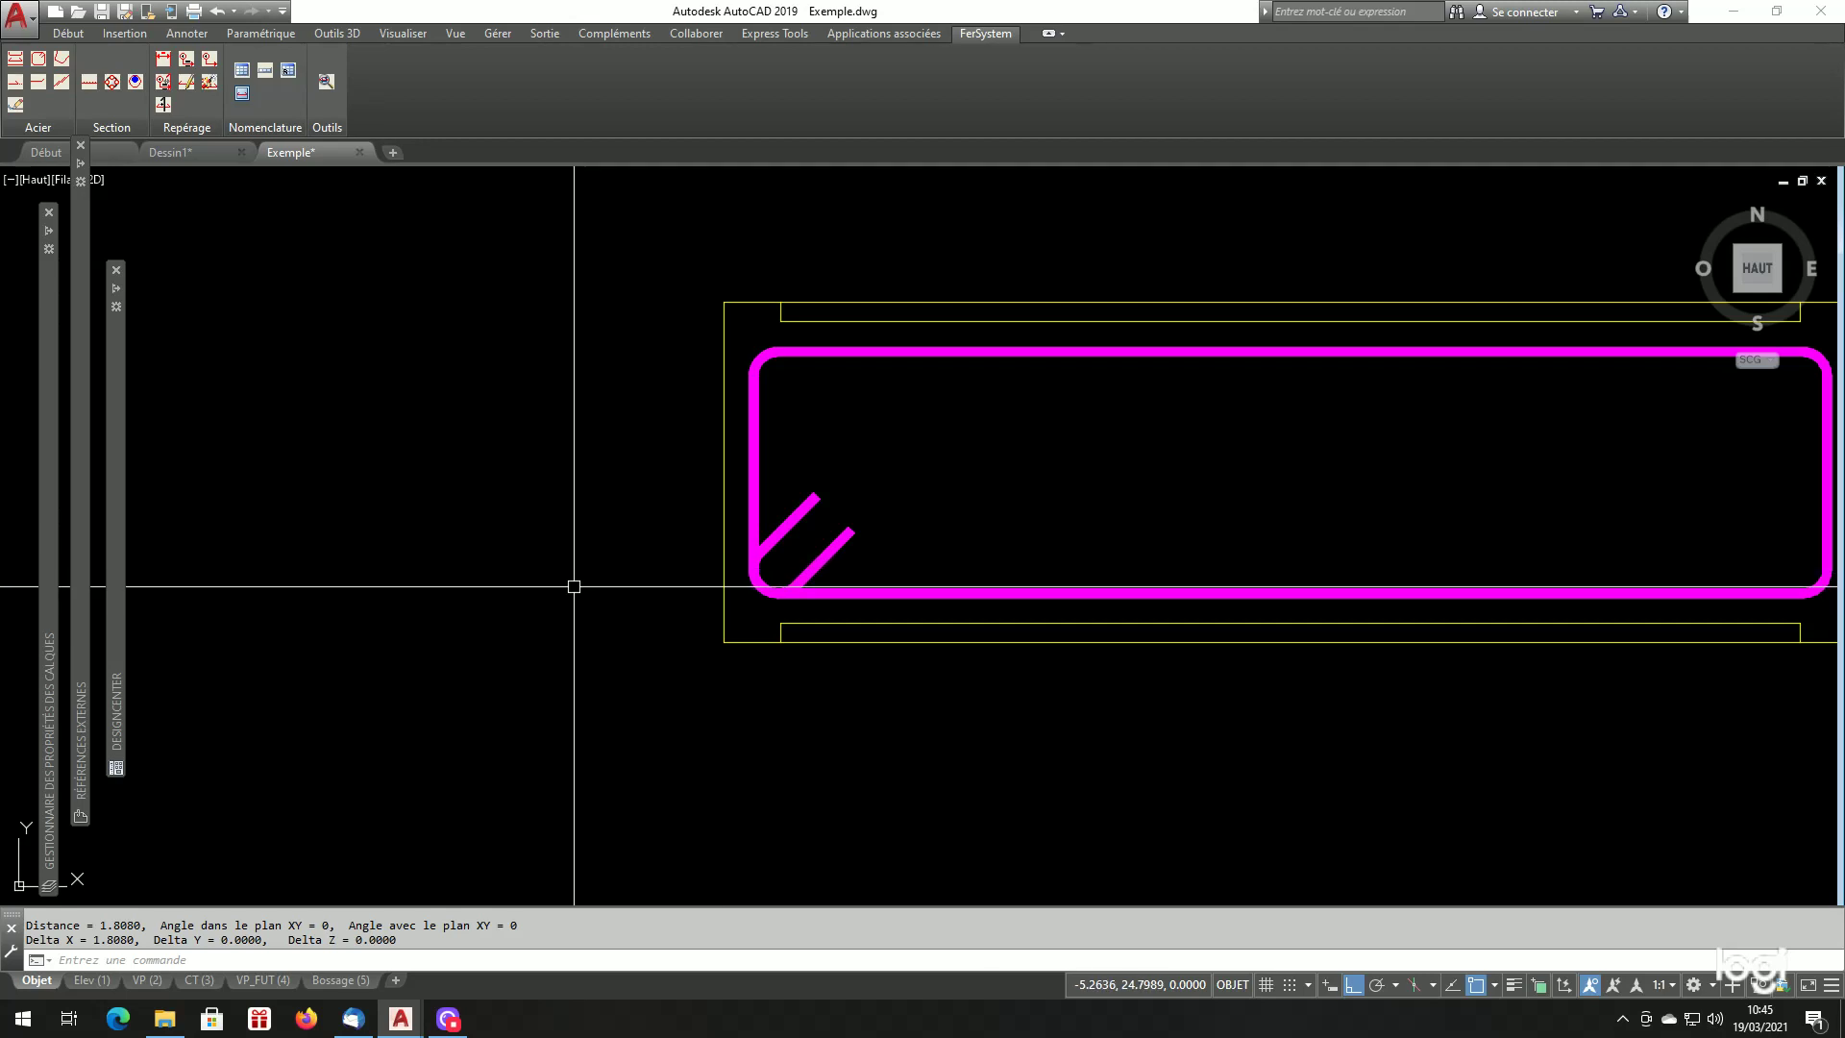
Place a solid (Plein) HA12 bar section with the sur Acier method at the midpoint of the frame's bottom side, inside the frame.
scroll(1190, 589, down, 2)
scroll(1189, 567, up, 2)
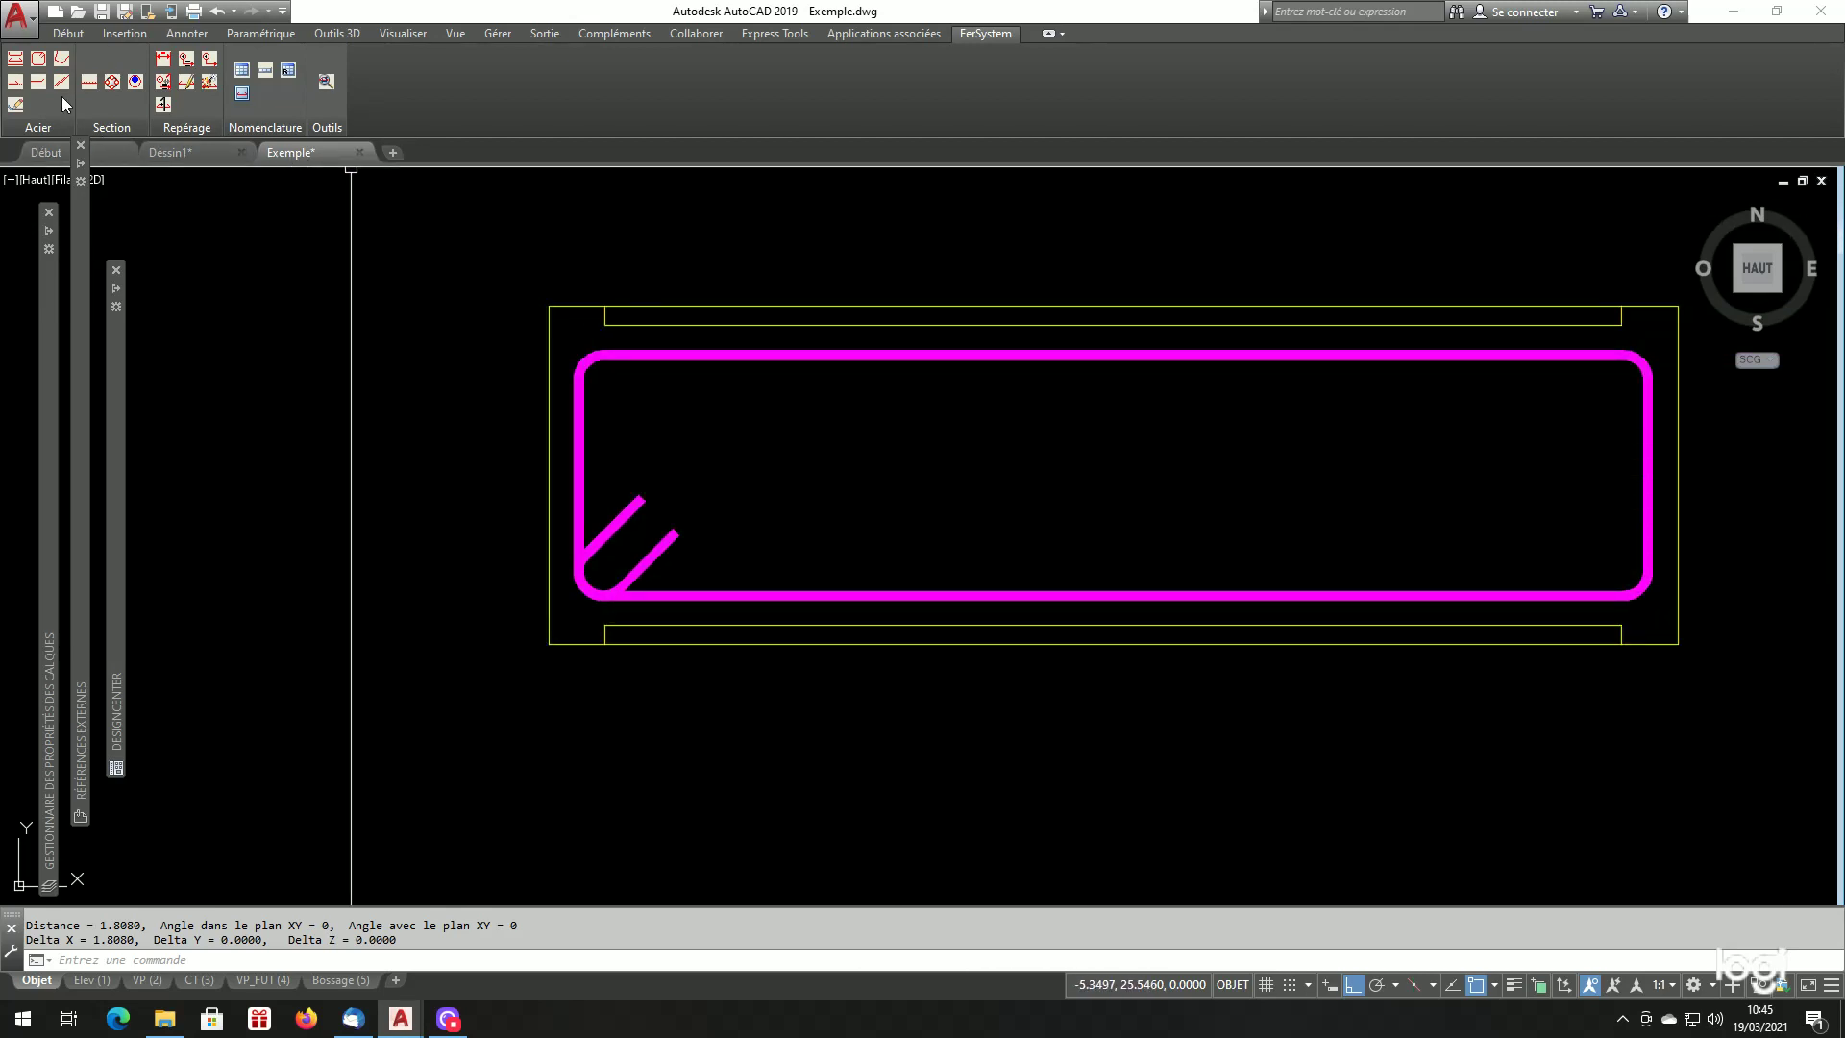
click(112, 84)
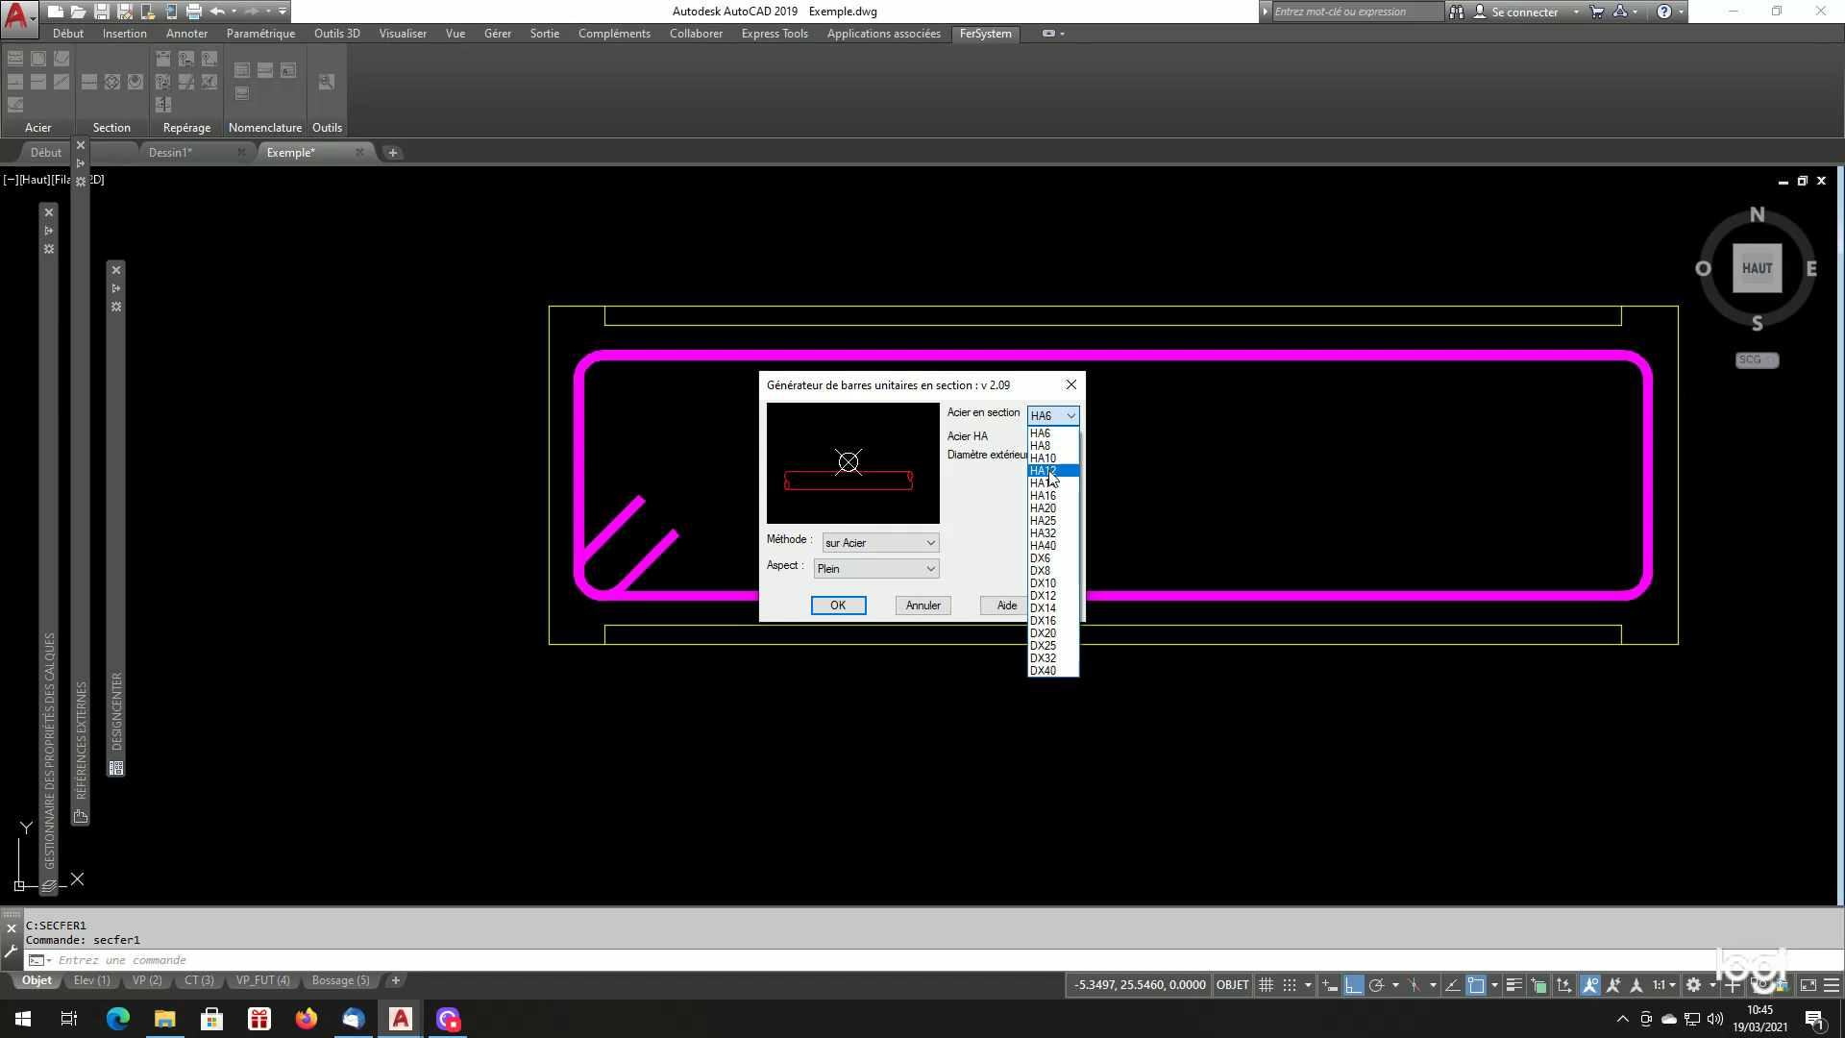
click(1050, 477)
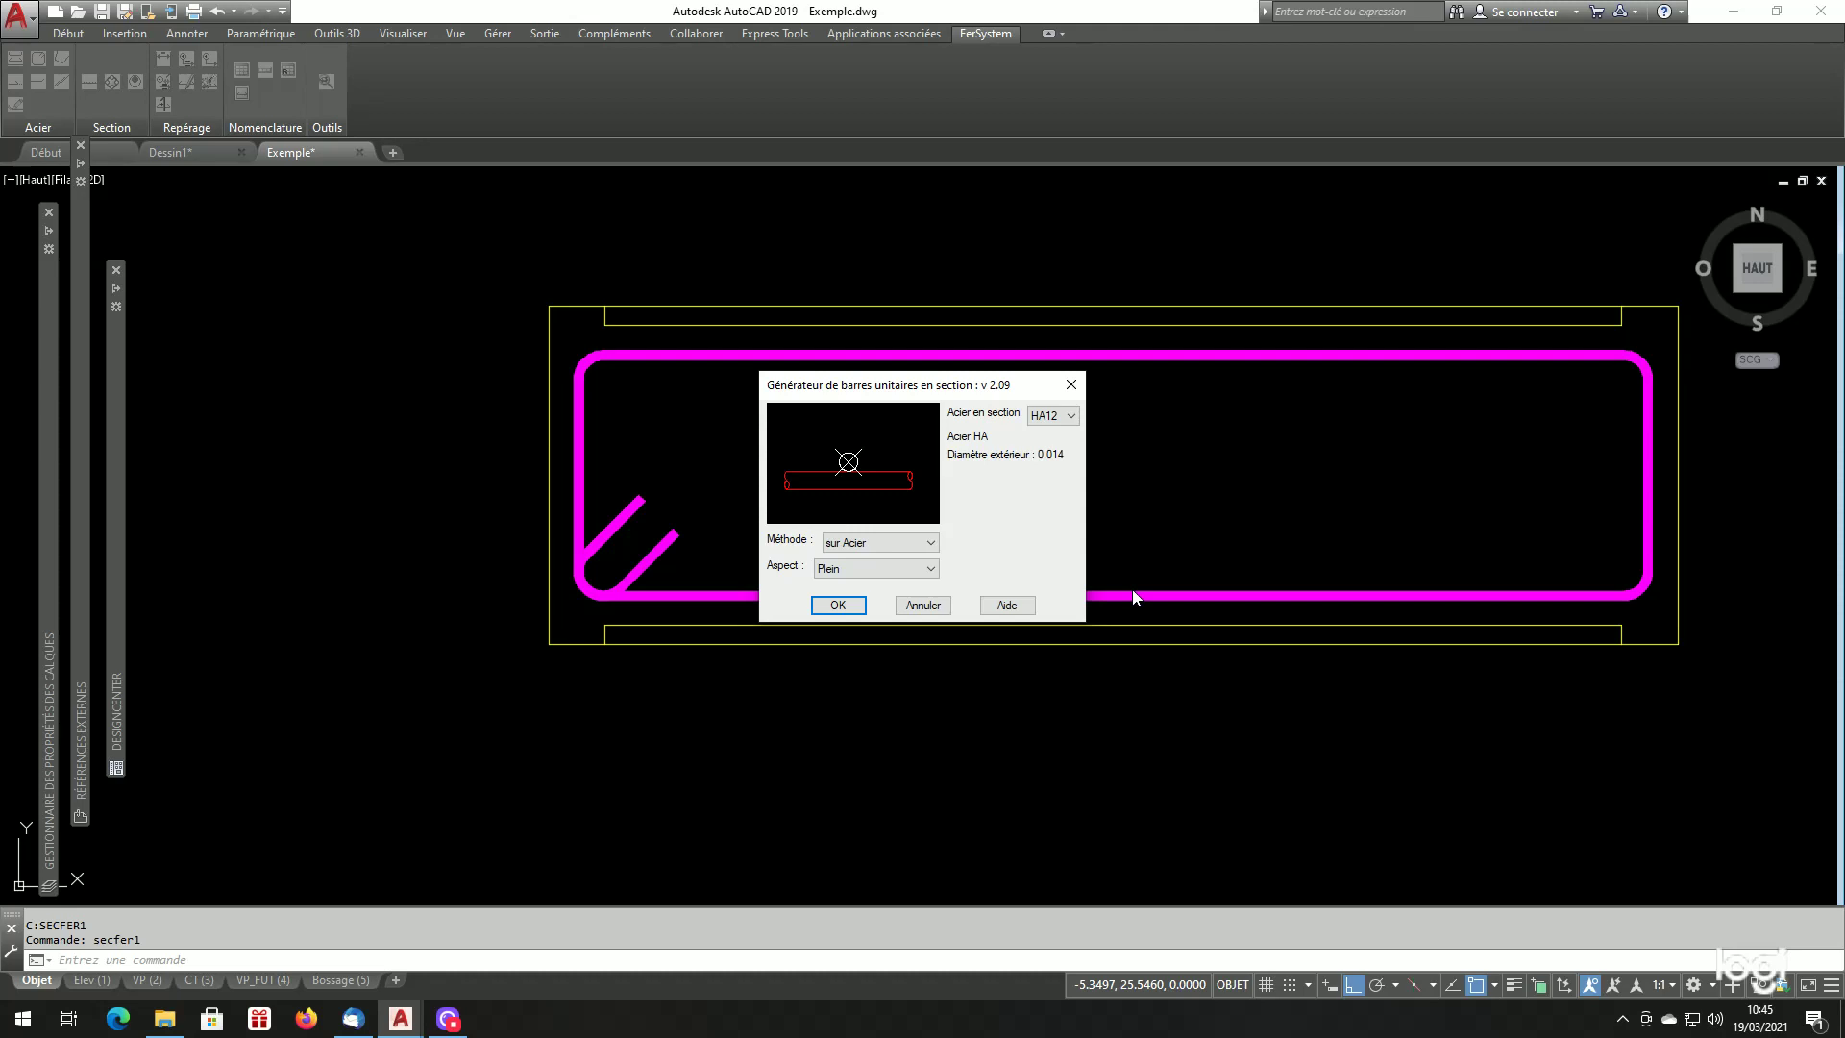
click(843, 604)
click(1045, 594)
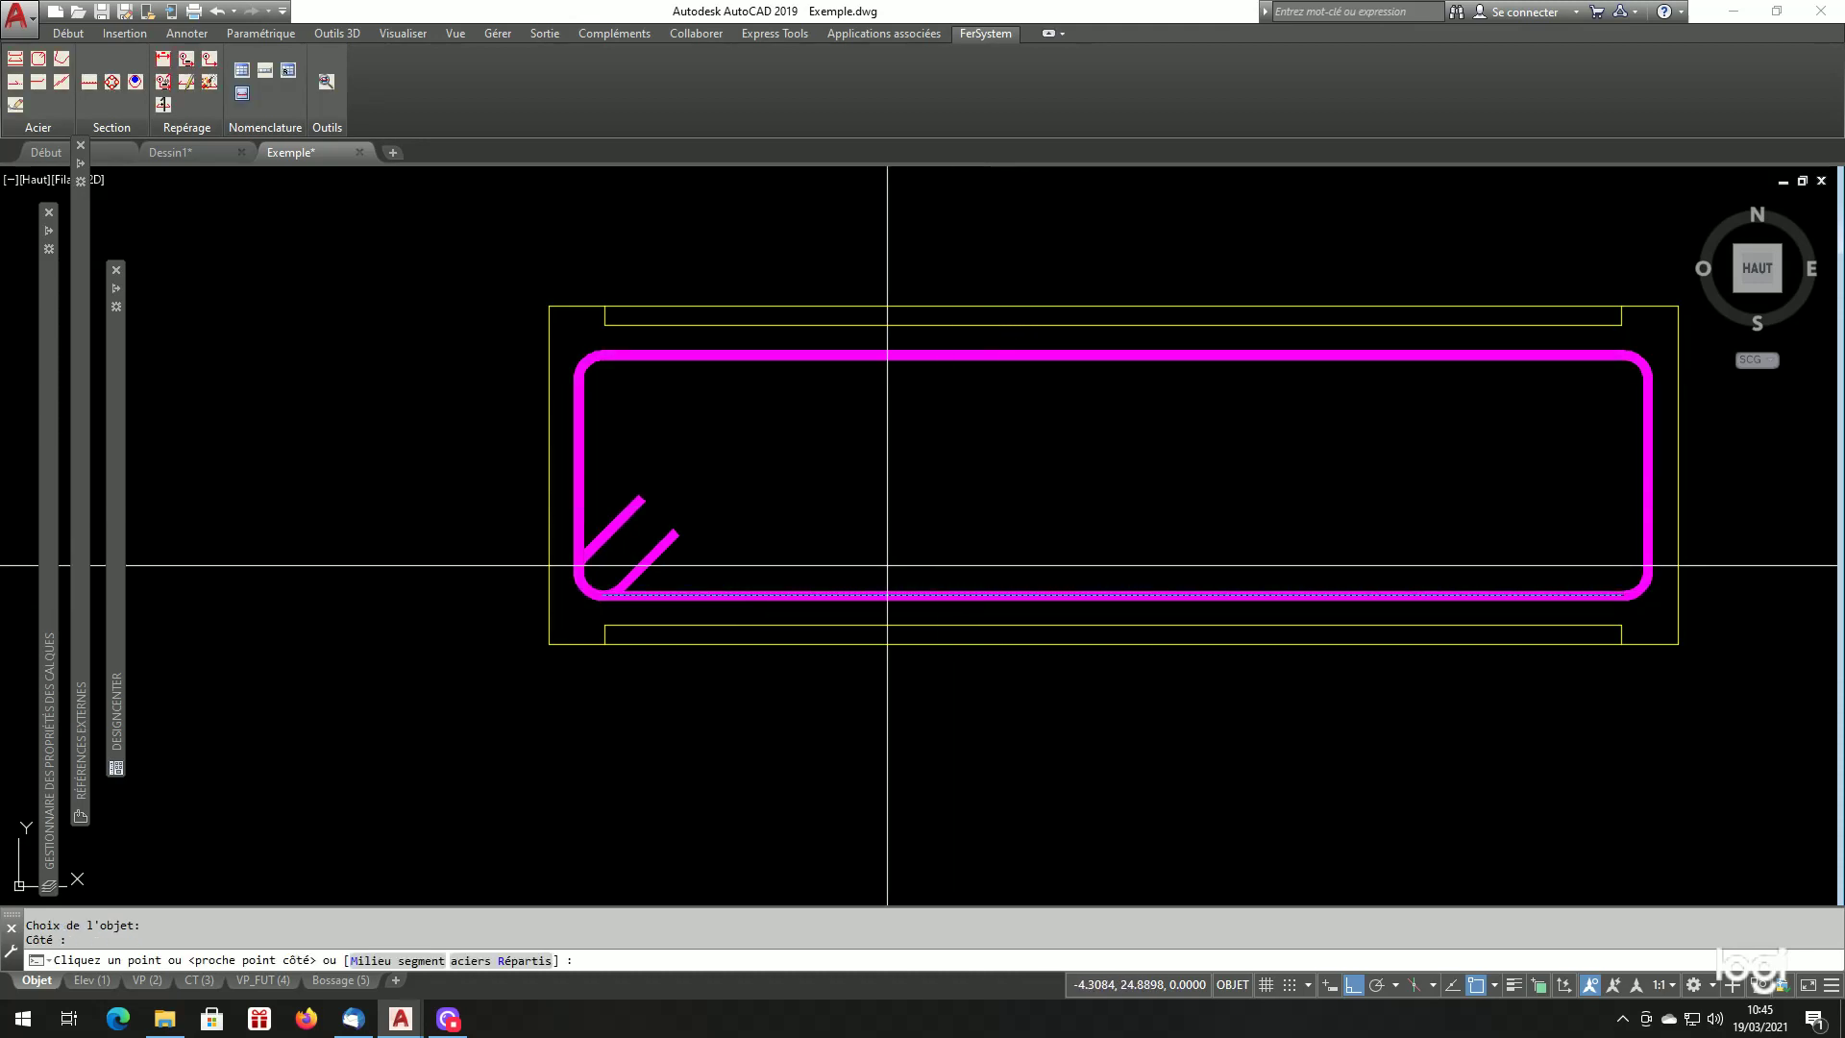
click(389, 961)
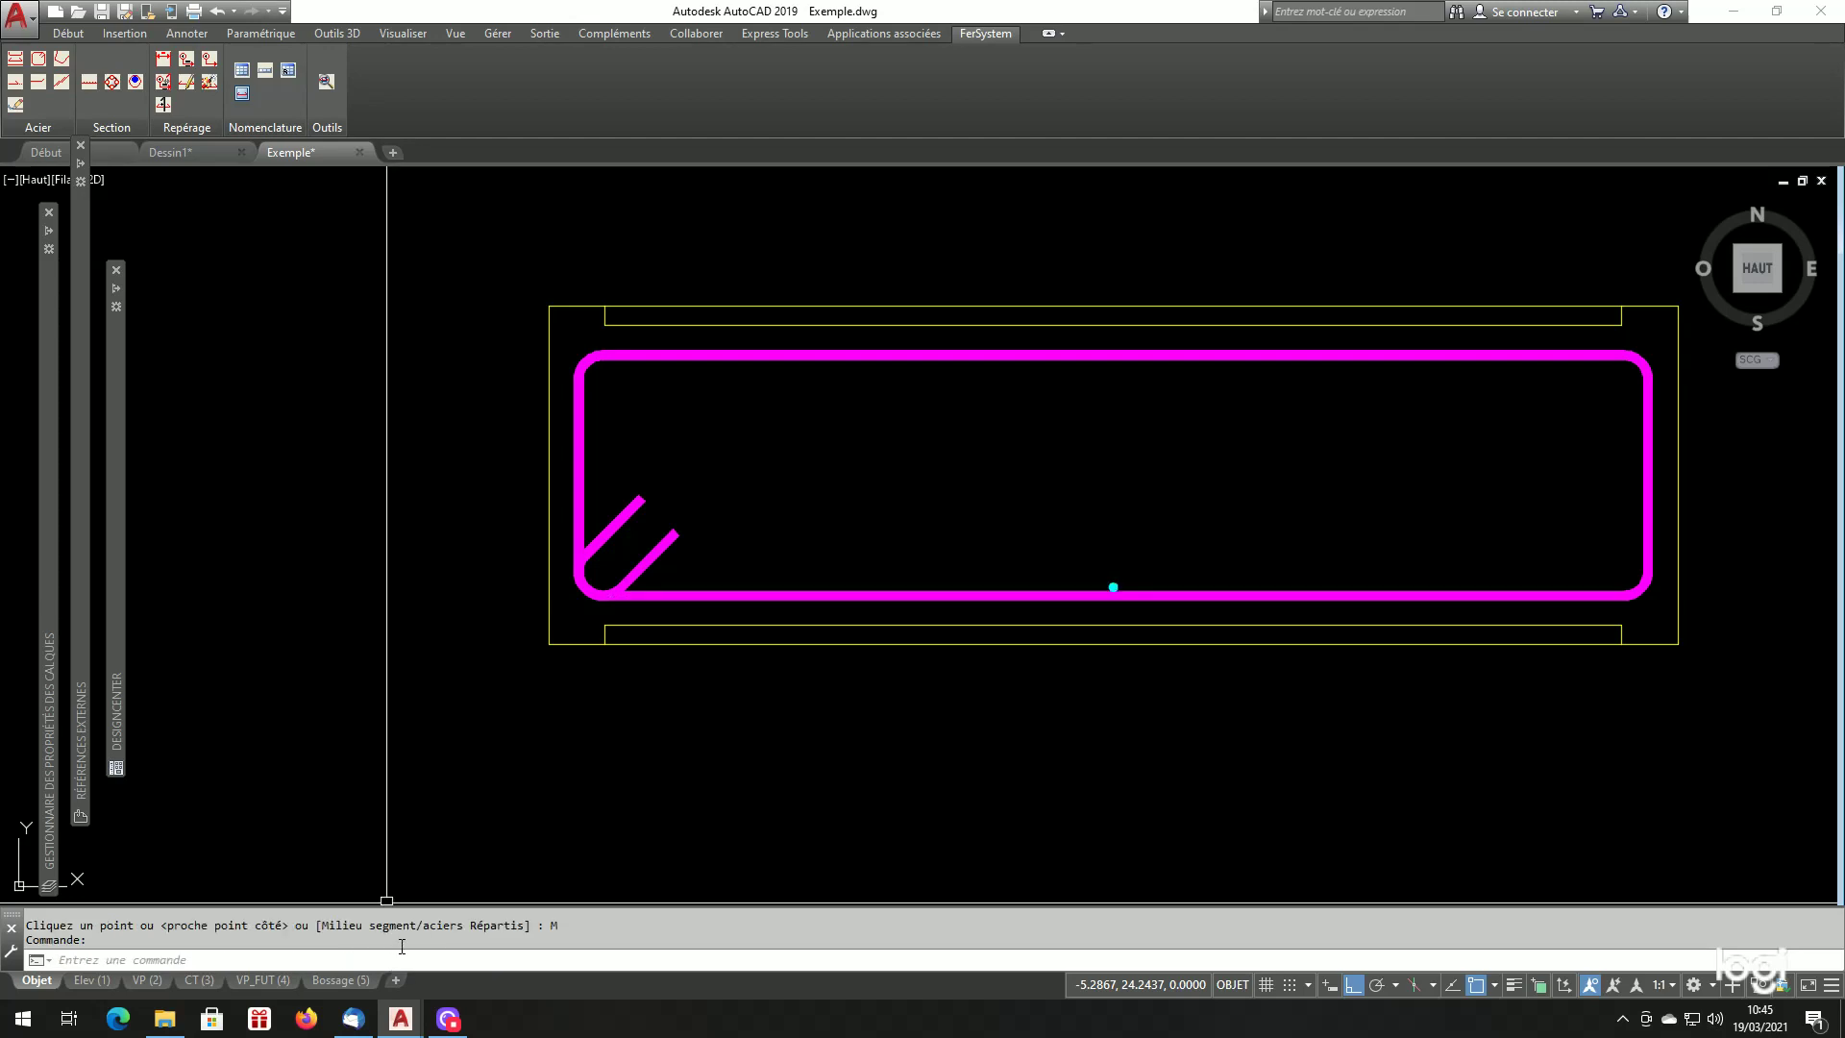
Move the HA12 bar section 0.06 from the midpoint of the frame's bottom side toward the hooked corner.
scroll(1009, 700, up, 2)
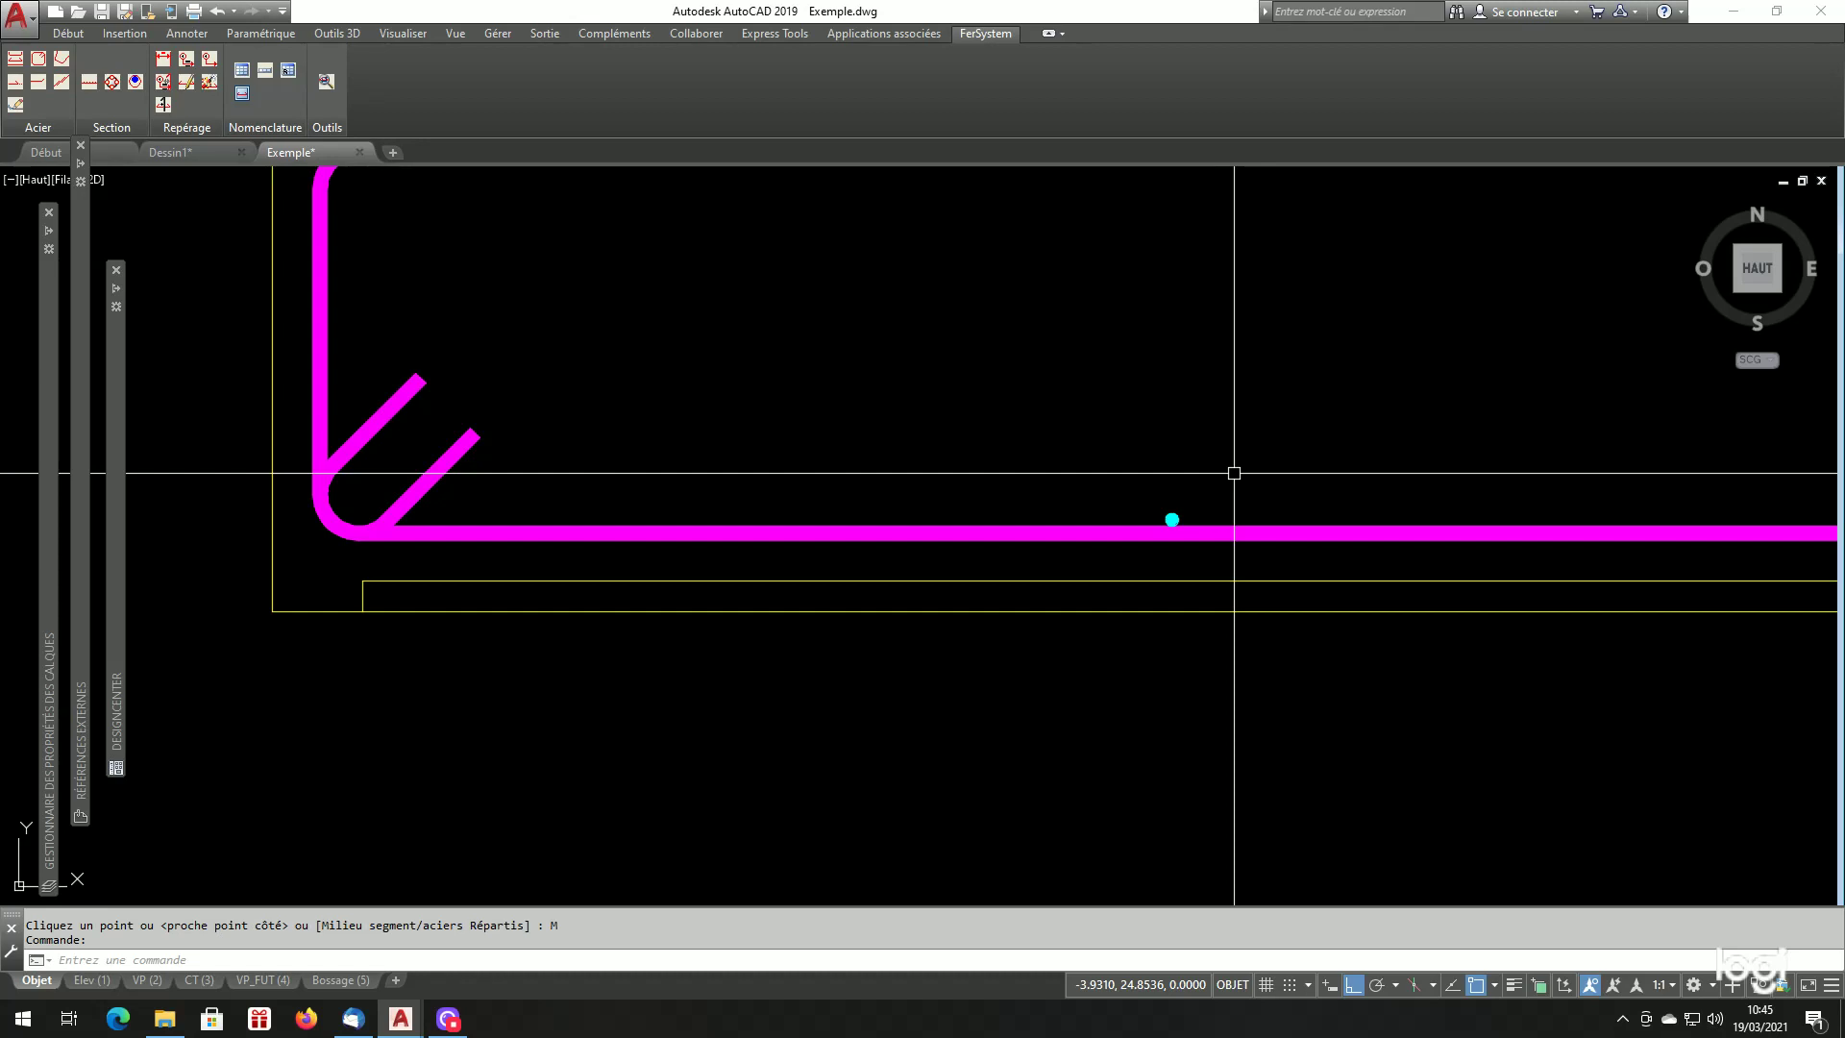
scroll(1234, 473, down, 2)
scroll(1240, 448, up, 2)
text(d)
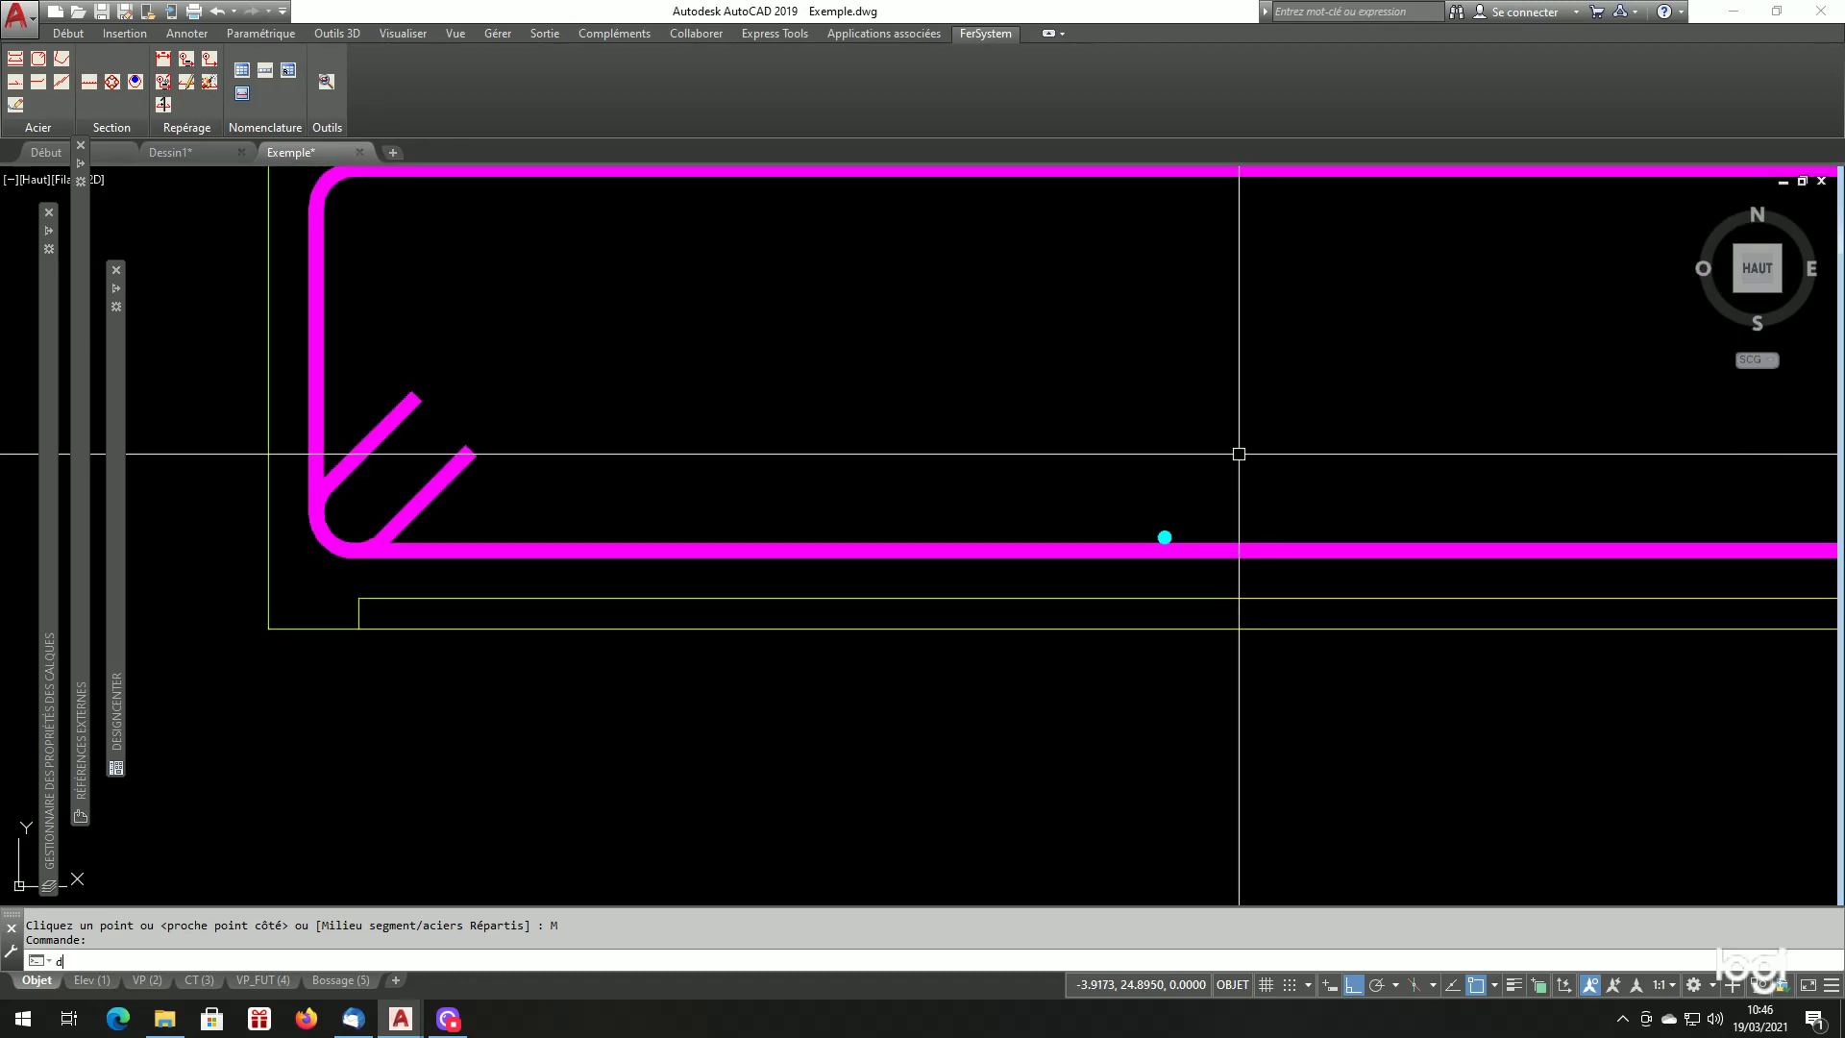
text(p)
key(Return)
click(1121, 476)
click(1195, 568)
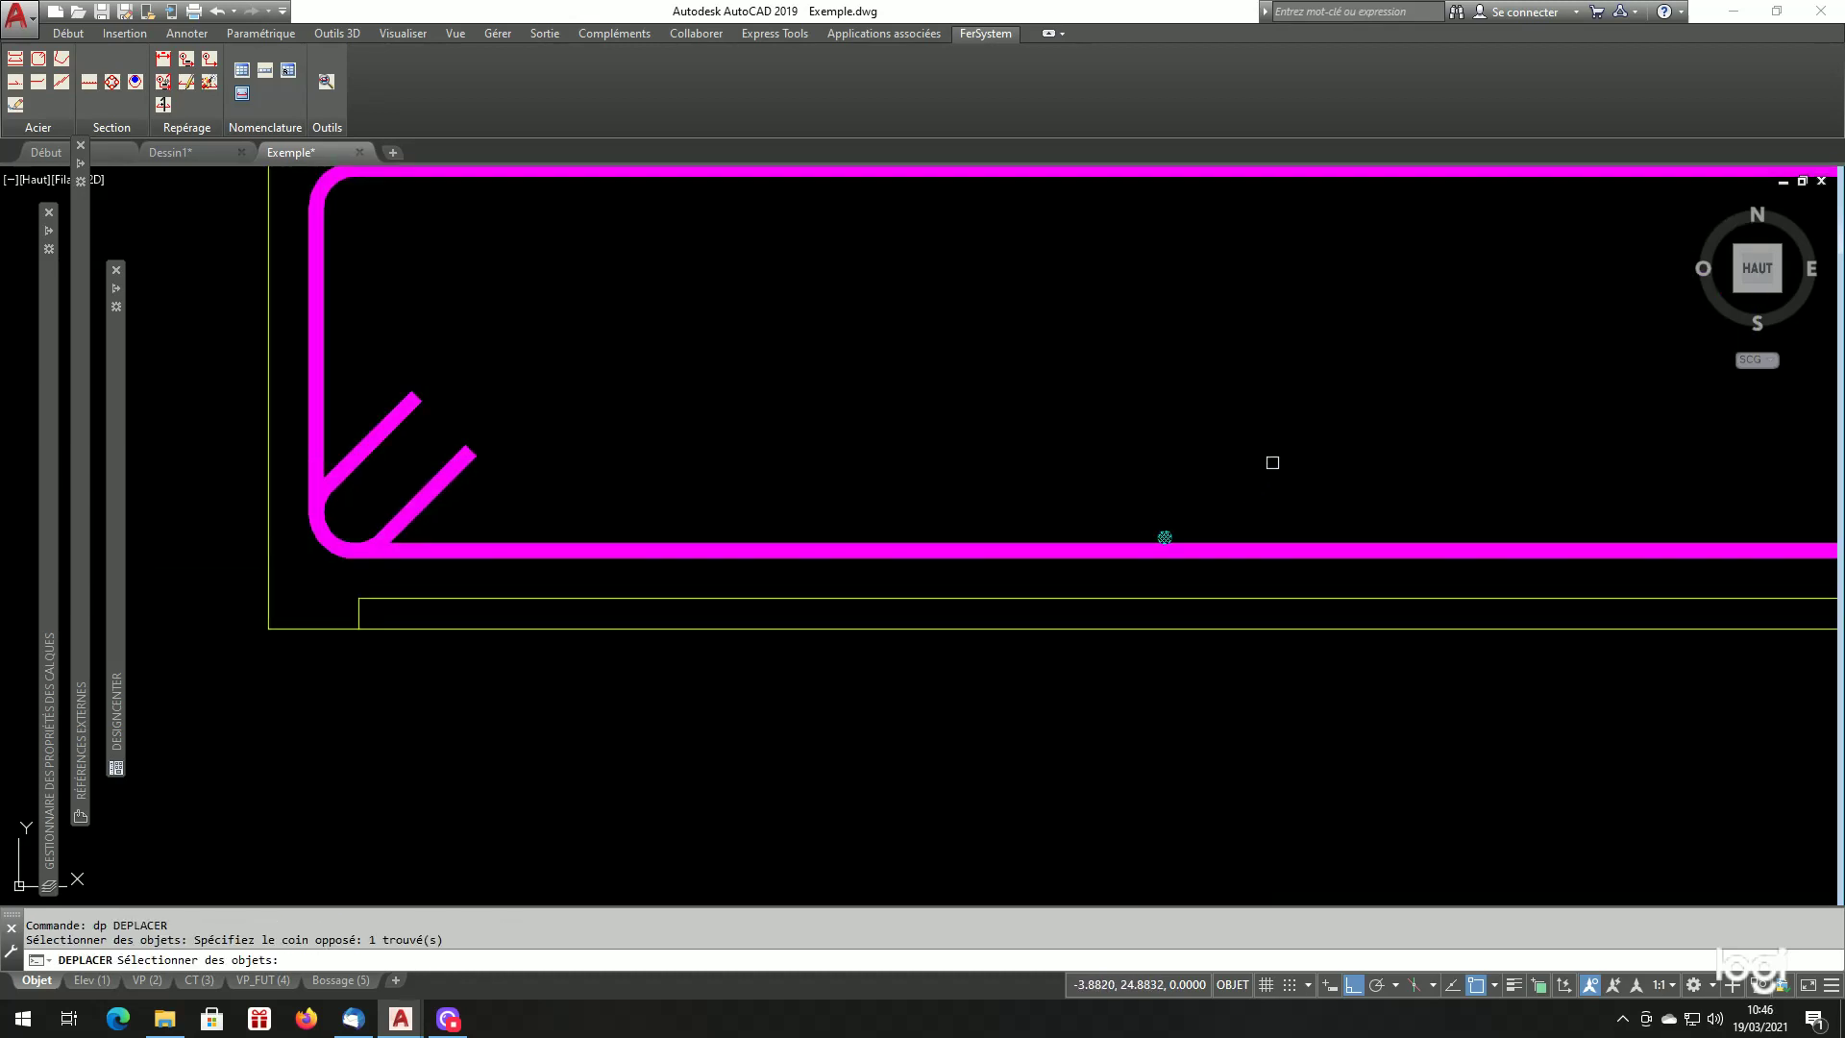
key(Return)
click(1278, 444)
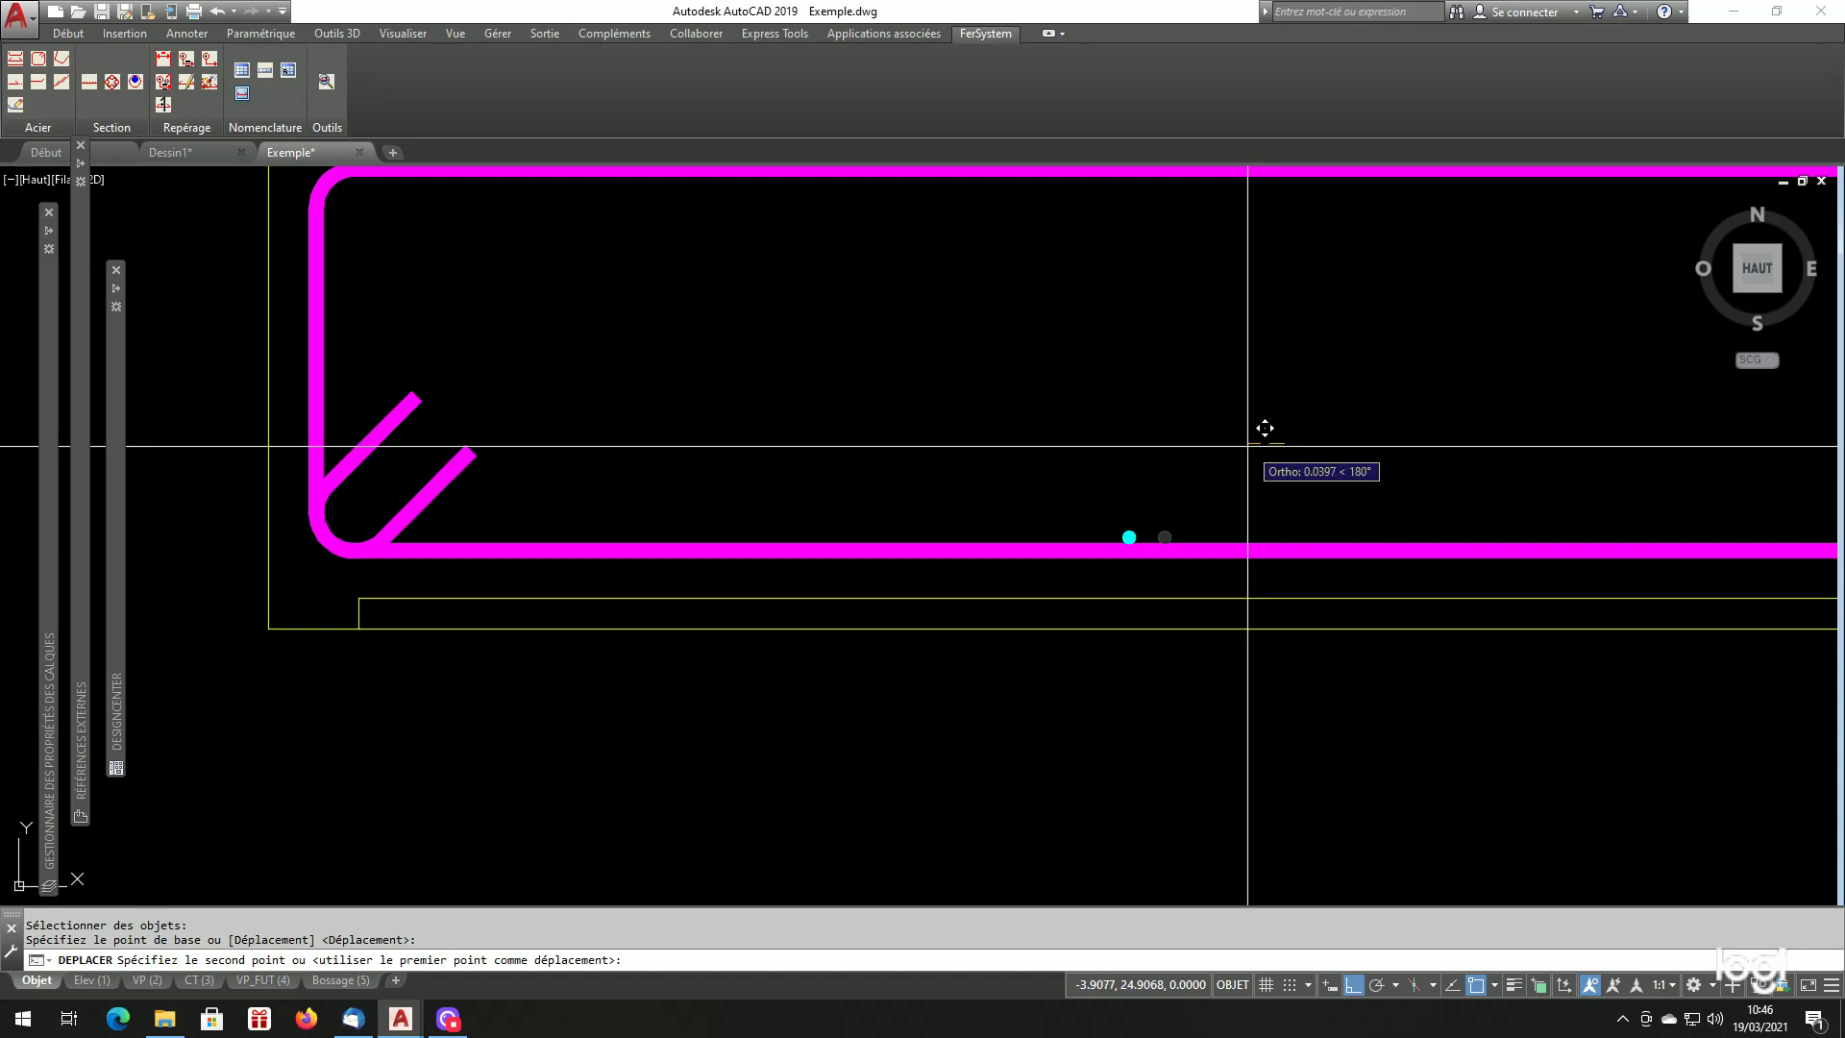
text(0.06)
key(Return)
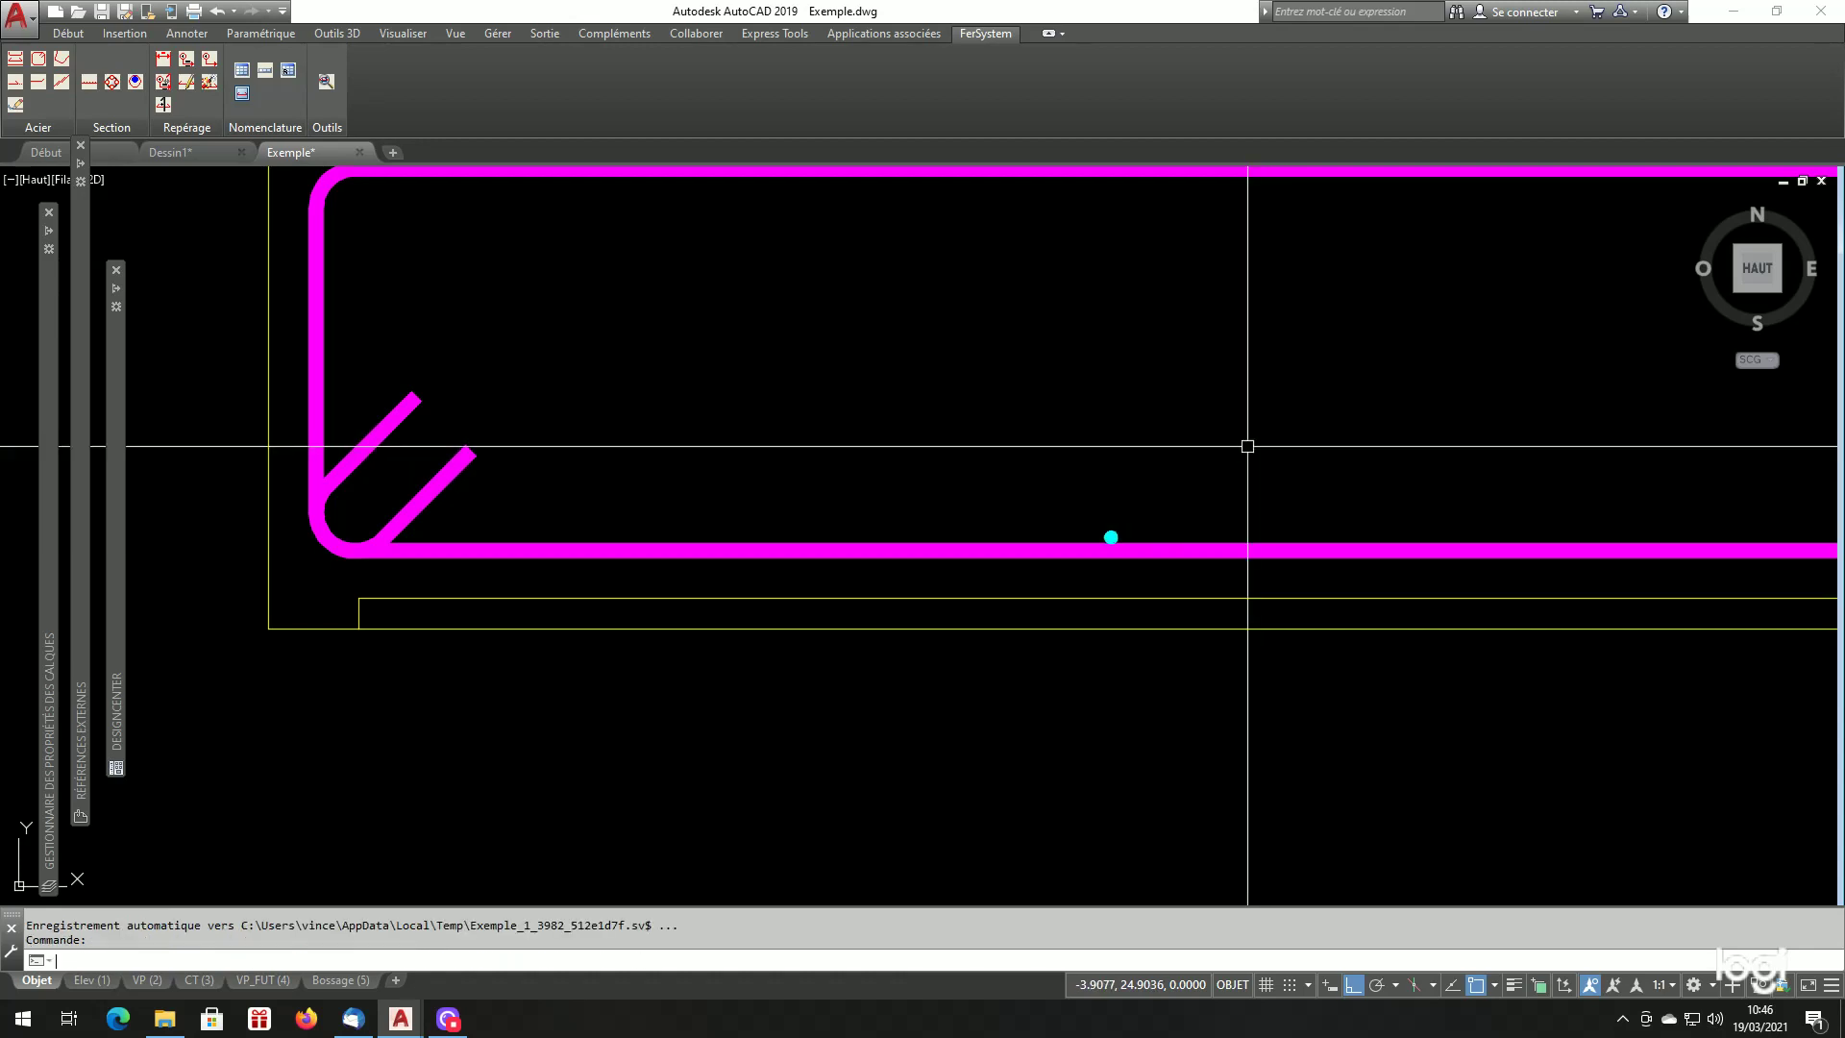
Copy the HA12 bar section 0.24 along the frame's bottom side toward the hooked corner.
text(cp)
key(Return)
click(1049, 490)
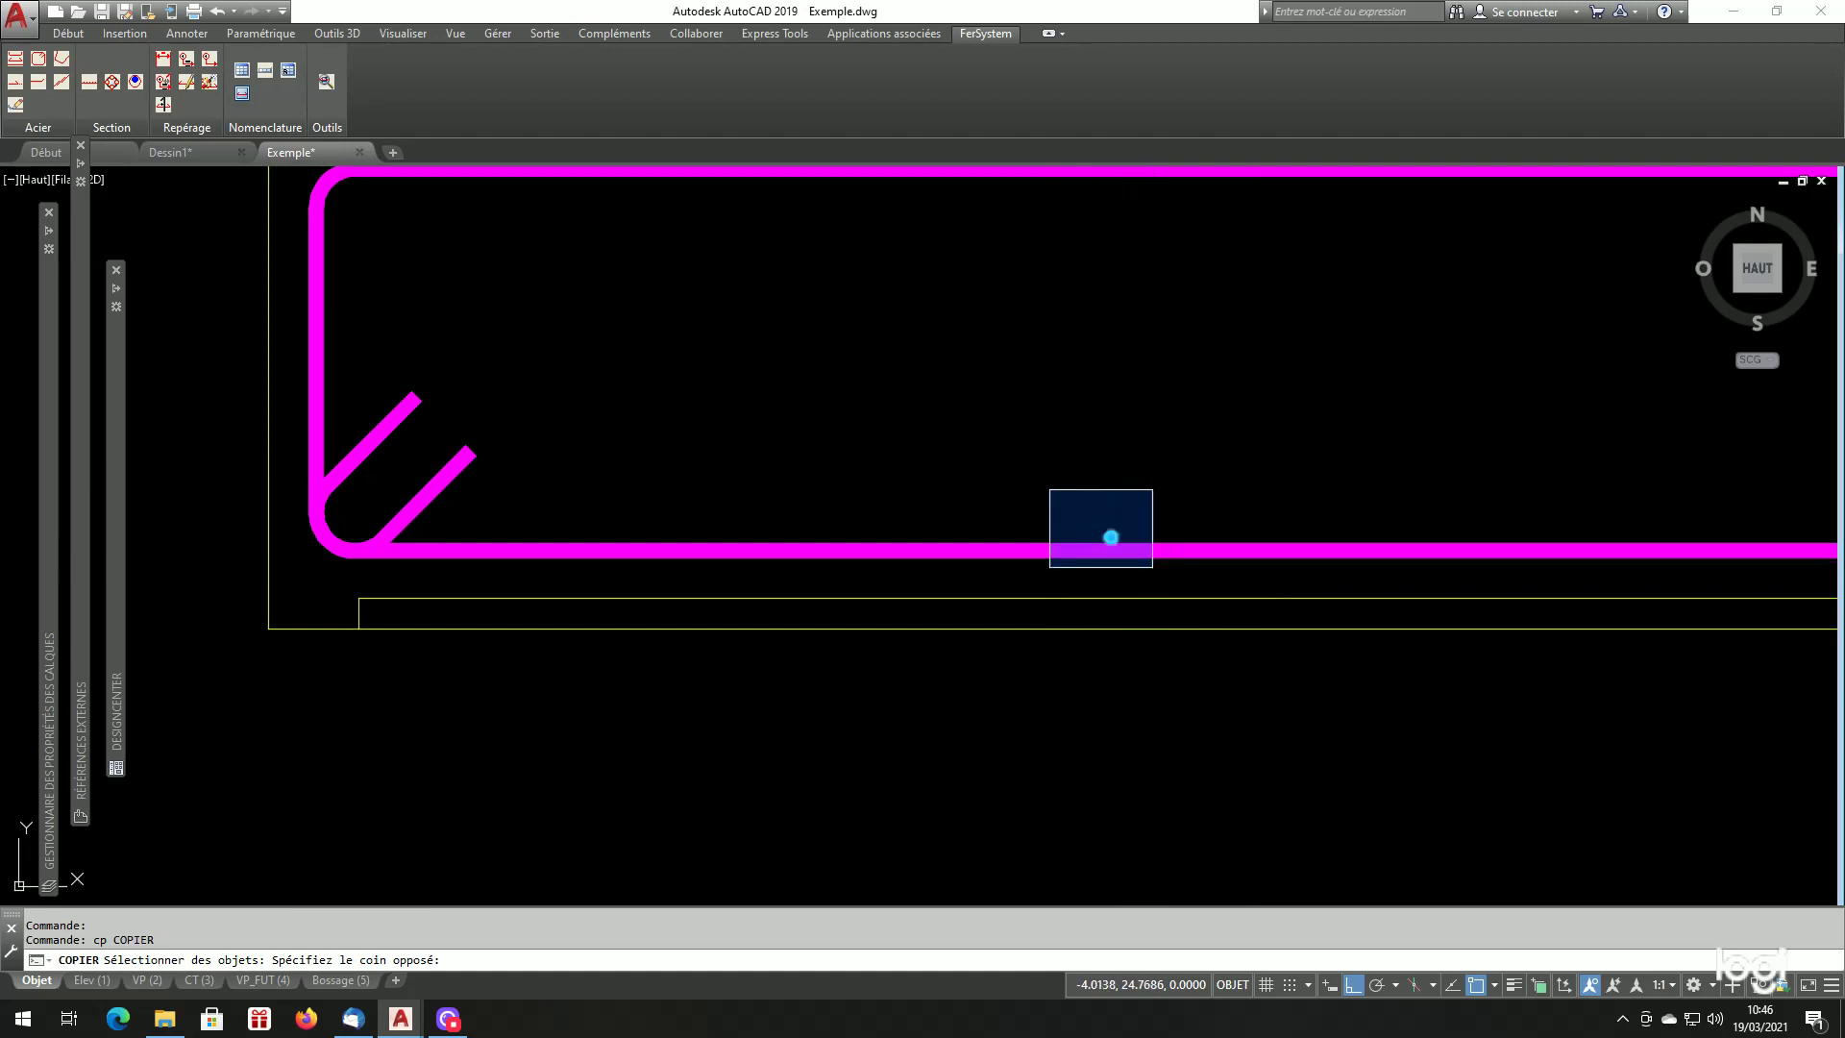
click(1154, 568)
key(Return)
click(1239, 432)
text(.)
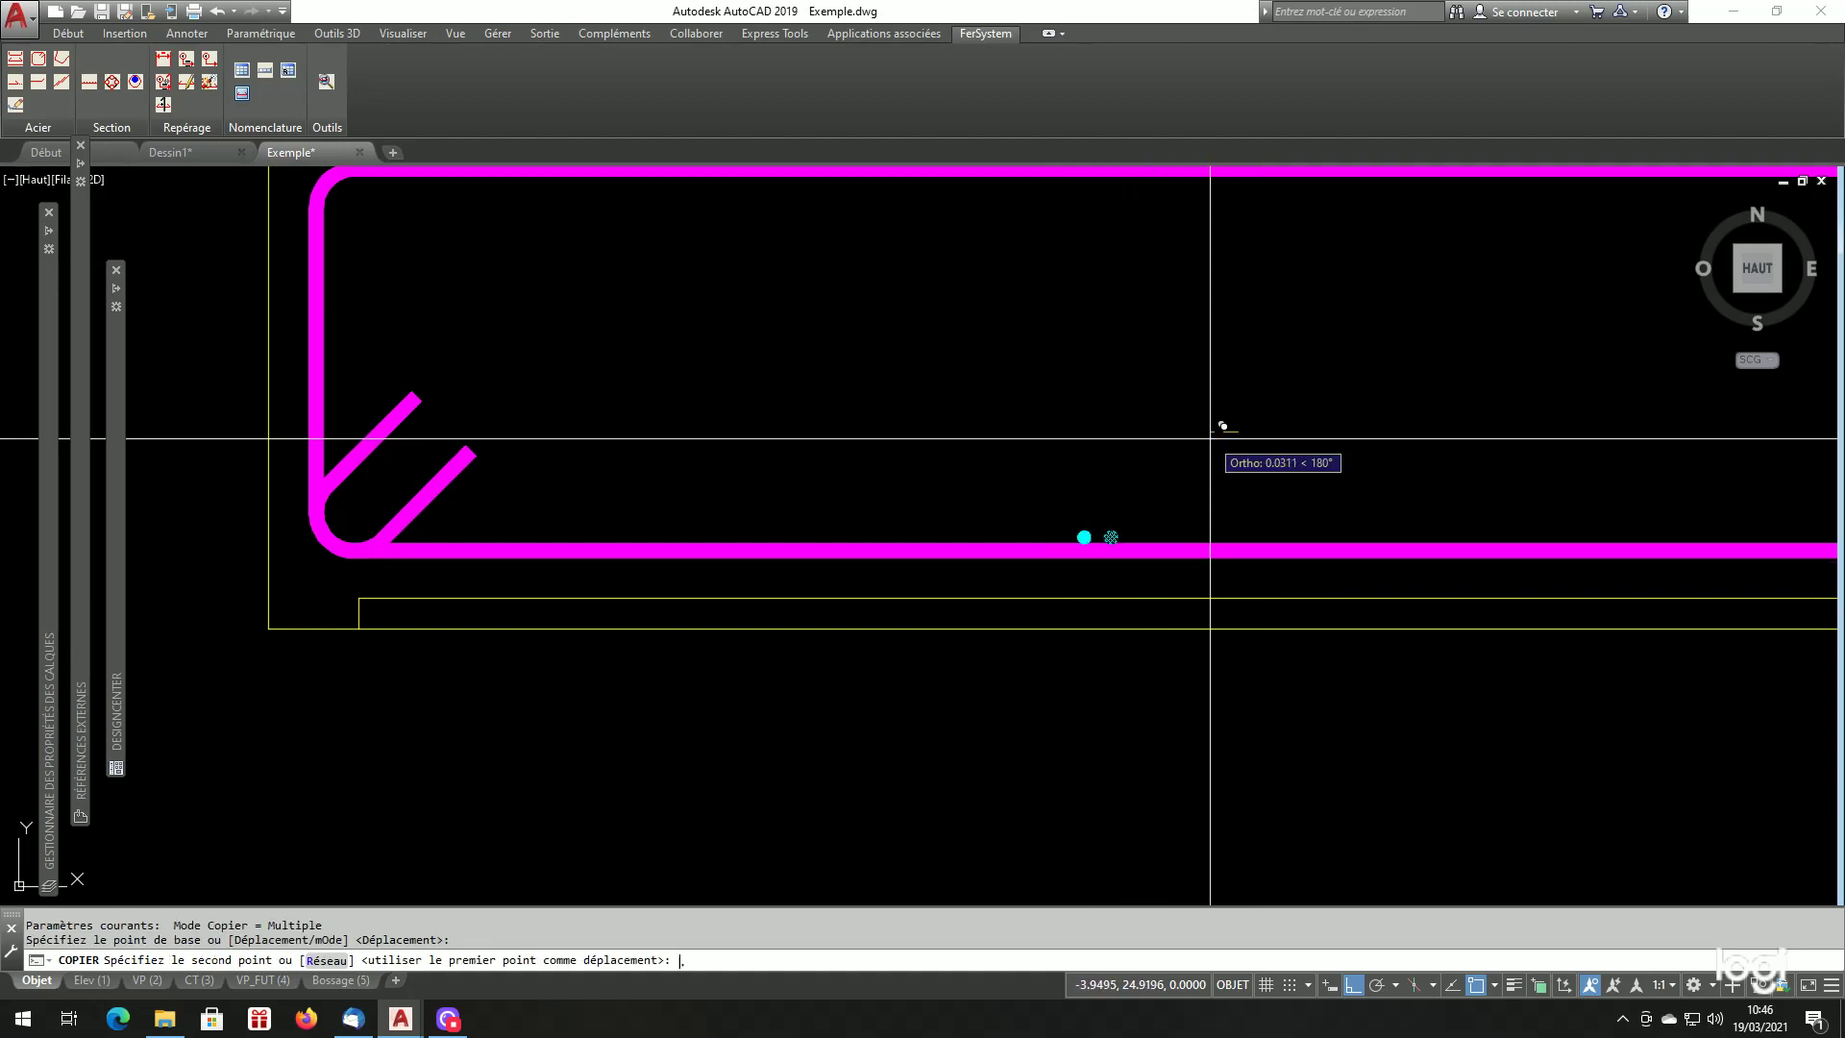
text(24)
key(Return)
key(Return)
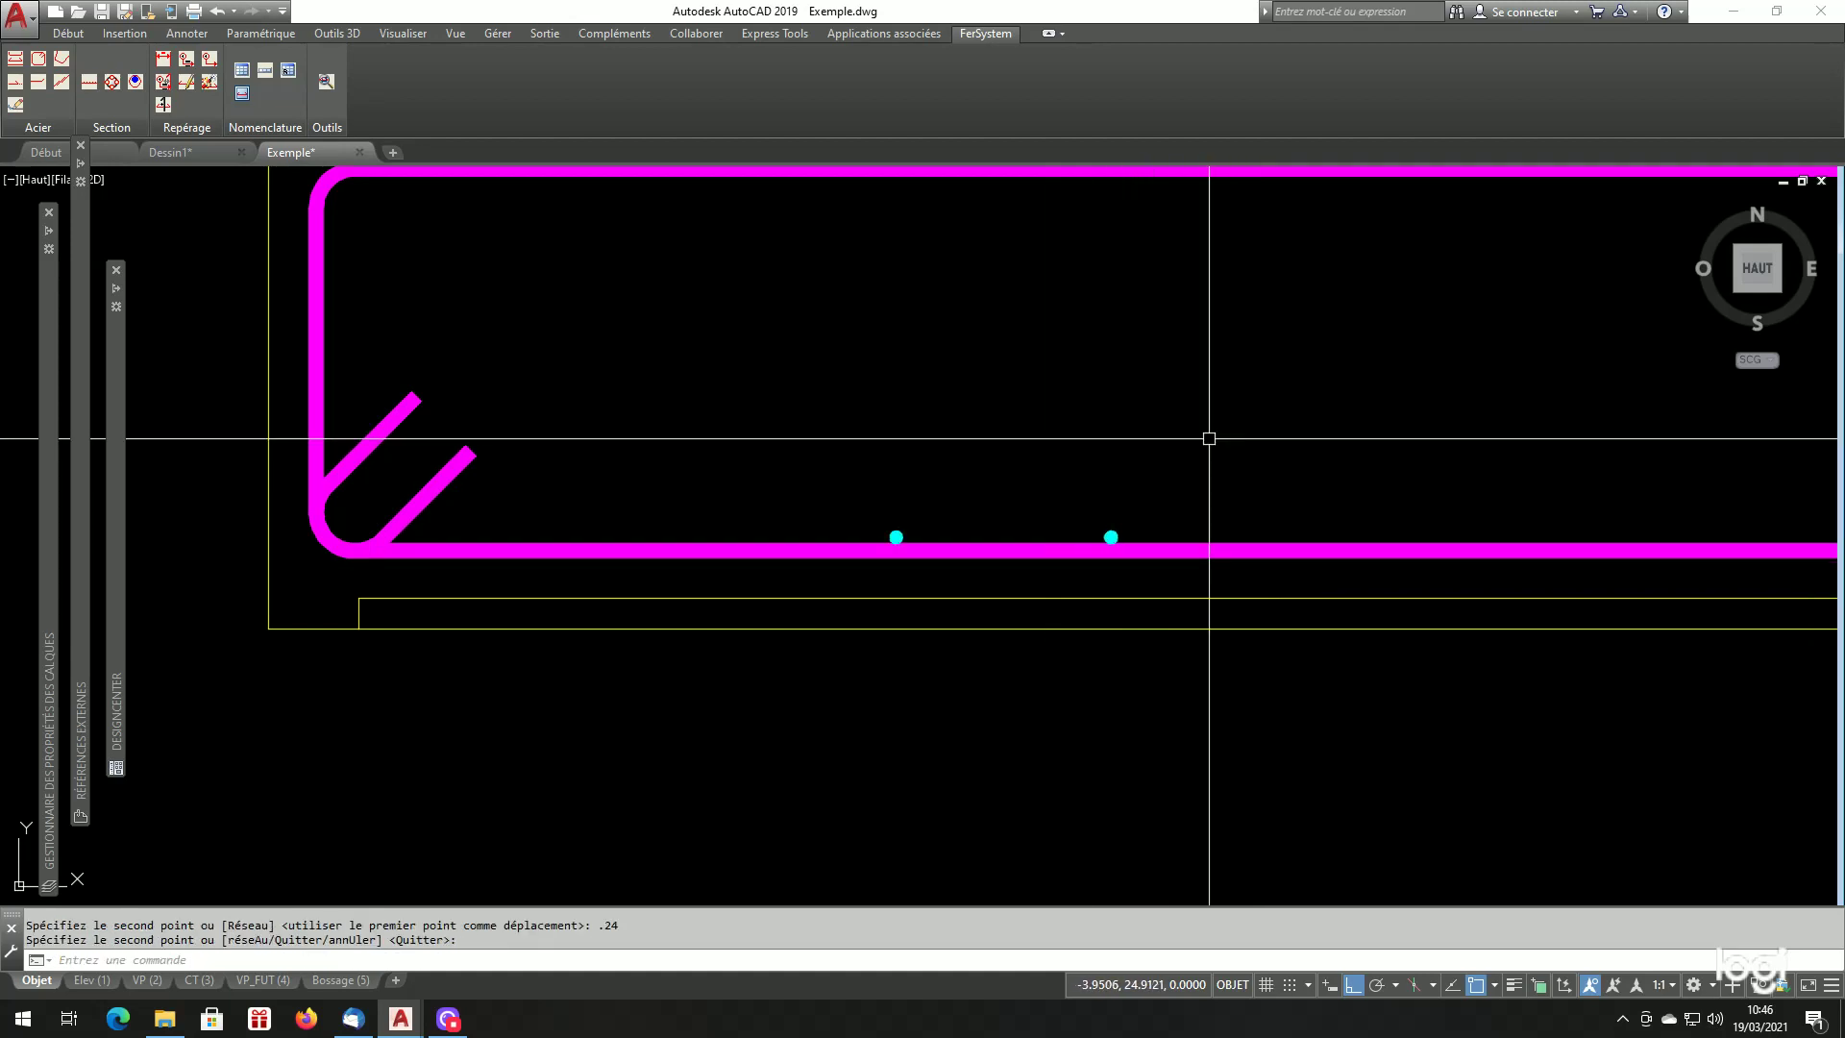
Copy the new bar section twice more toward the hooked corner, using the spacing between the two existing bars.
text(cp)
key(Return)
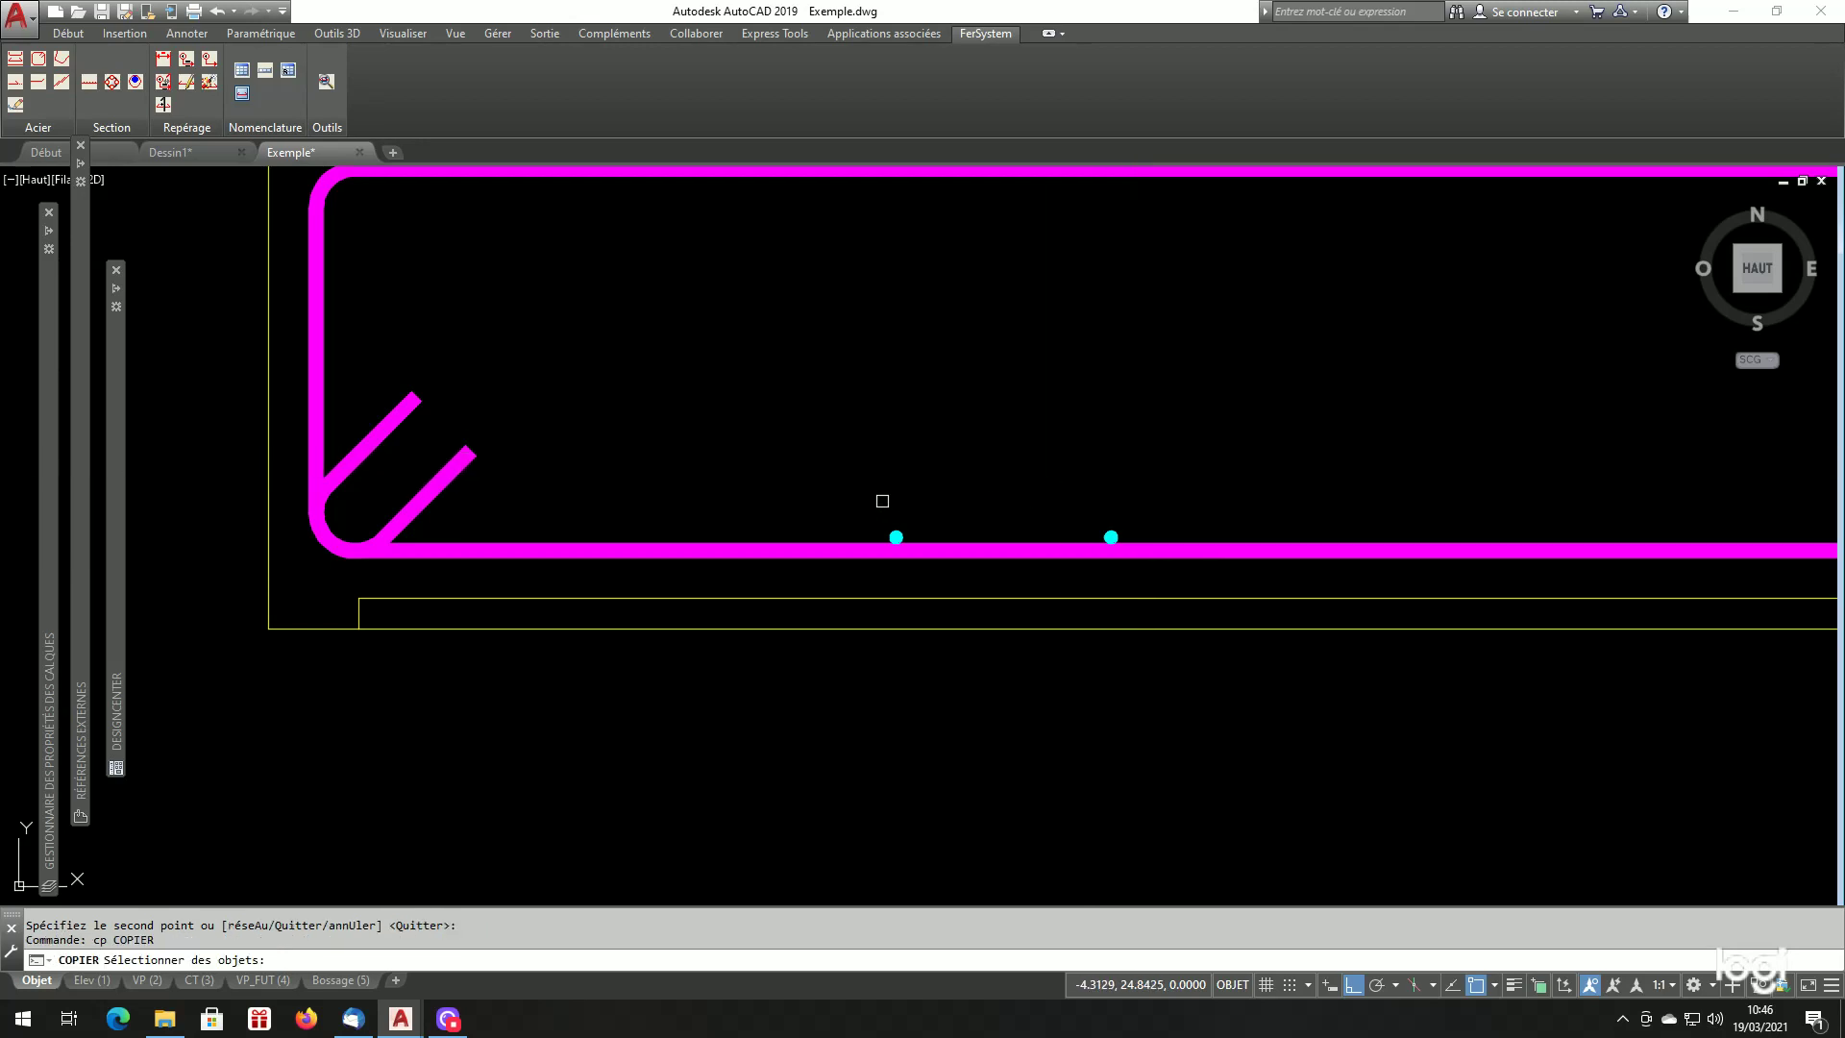
click(895, 537)
key(Return)
click(1111, 538)
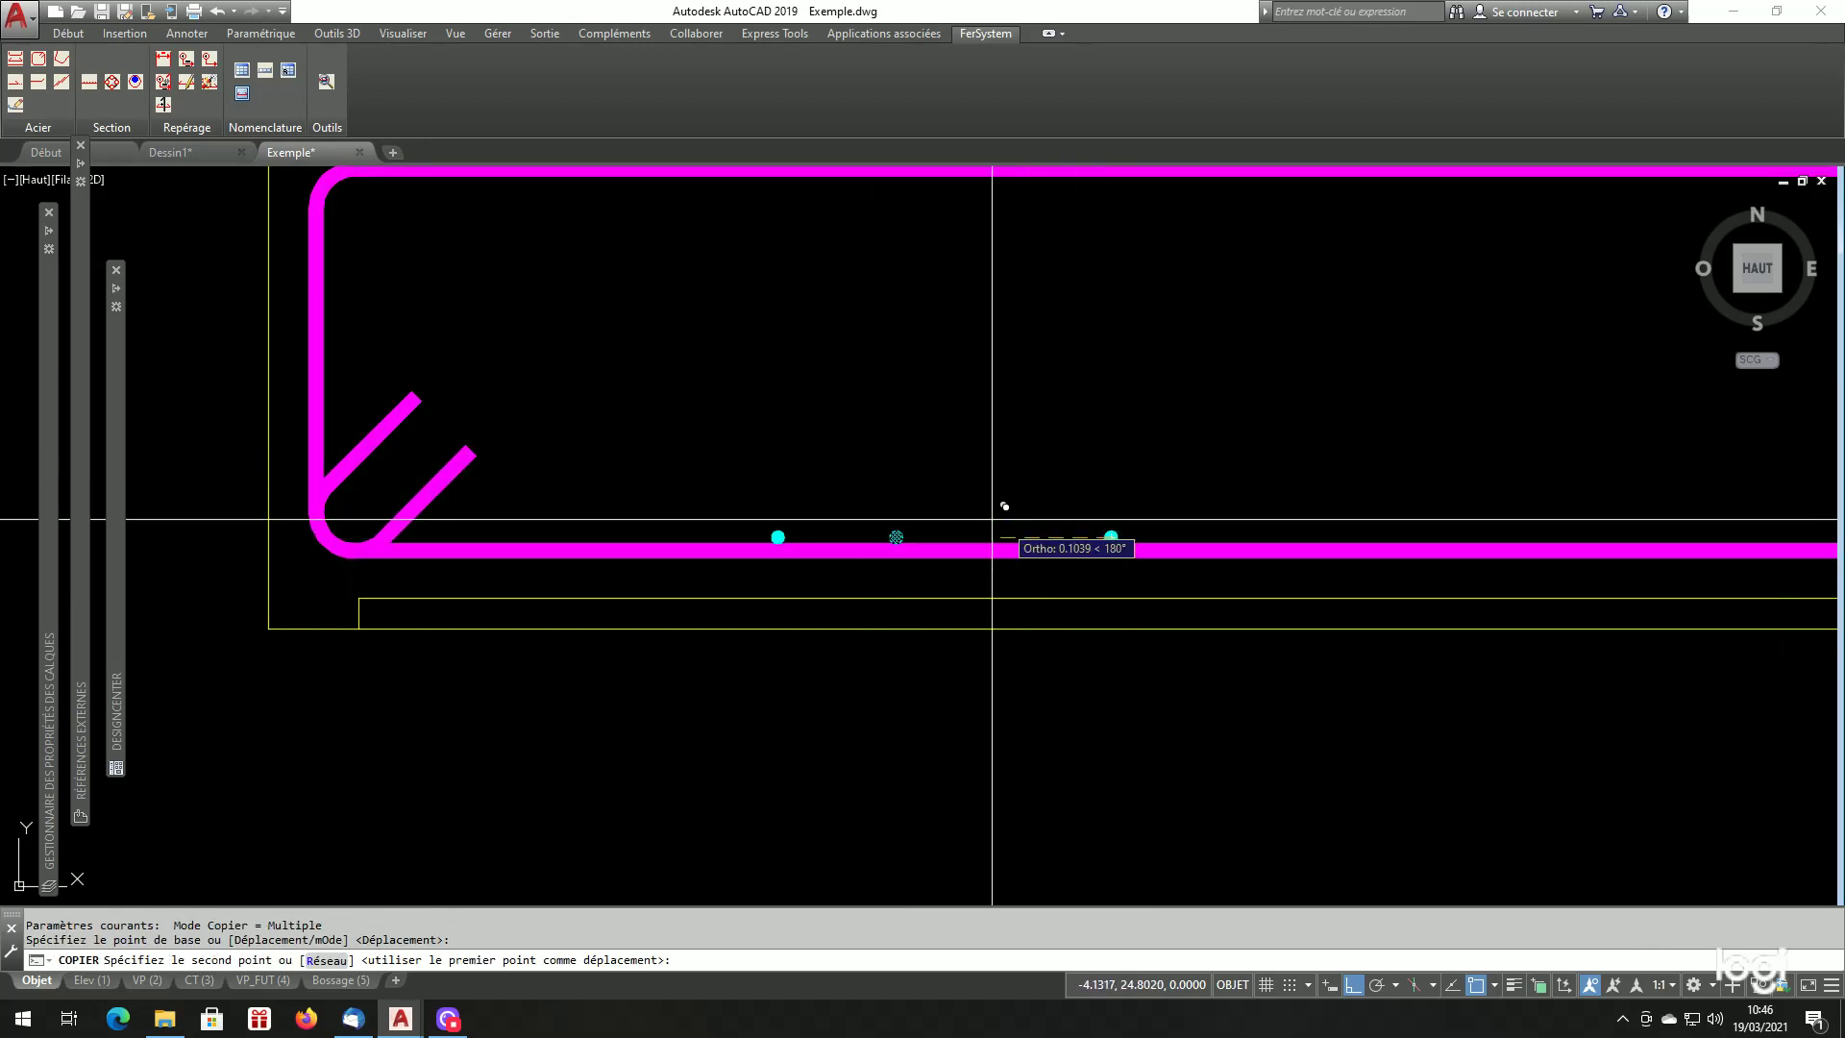
click(896, 538)
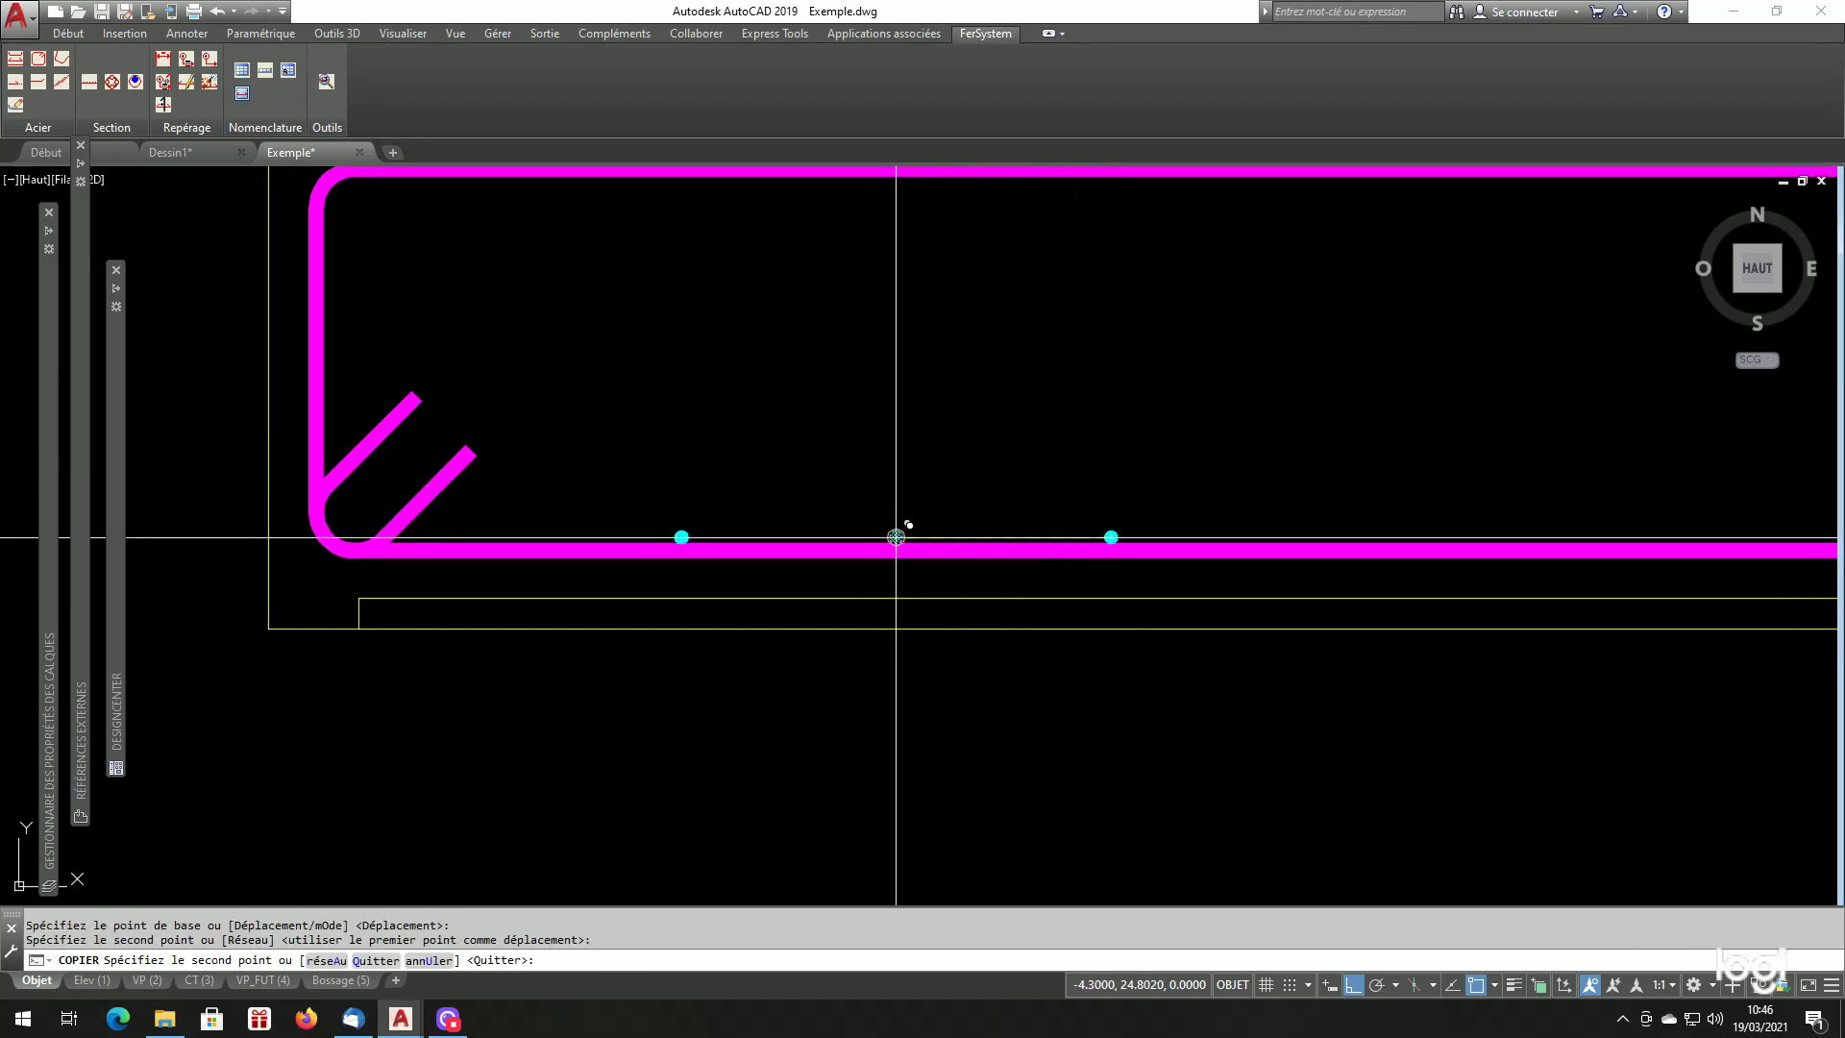
click(680, 537)
key(Return)
scroll(676, 600, down, 2)
scroll(912, 577, up, 1)
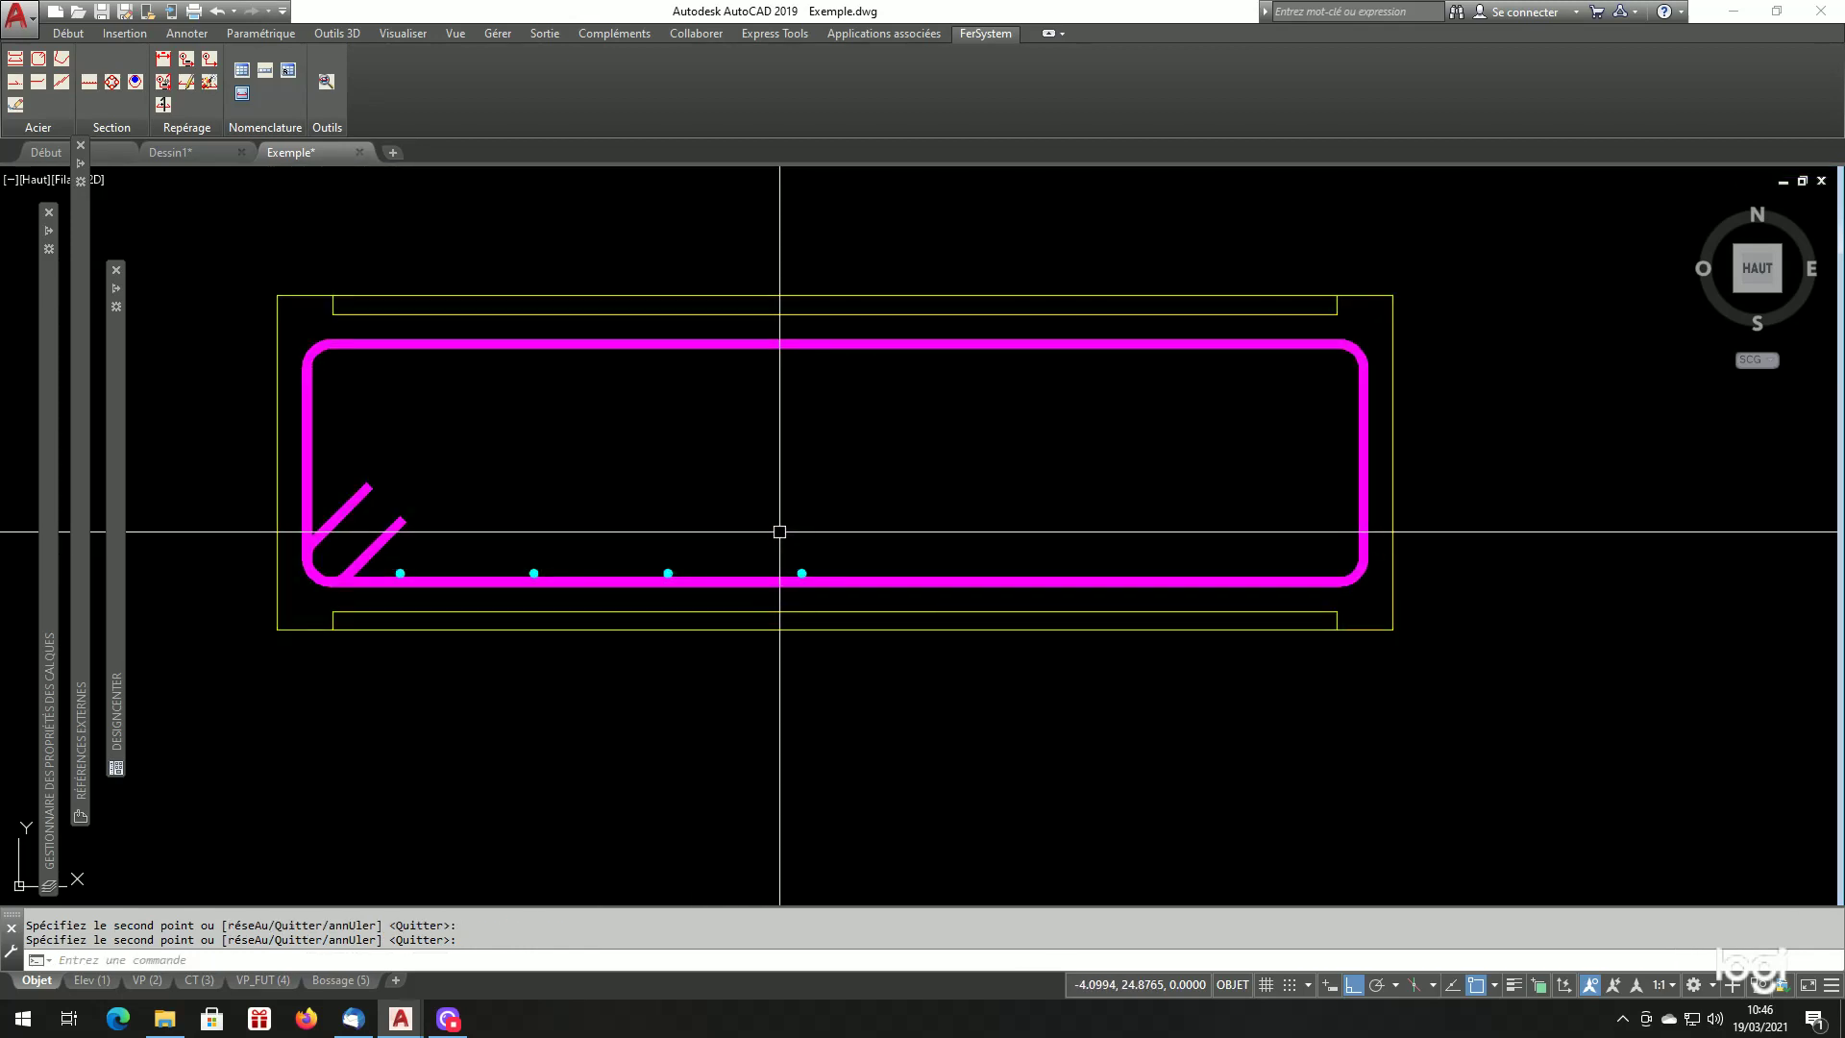
Copy the bar section nearest mid-side four times toward the frame's opposite corner, keeping the existing bar spacing.
text(cp)
key(Return)
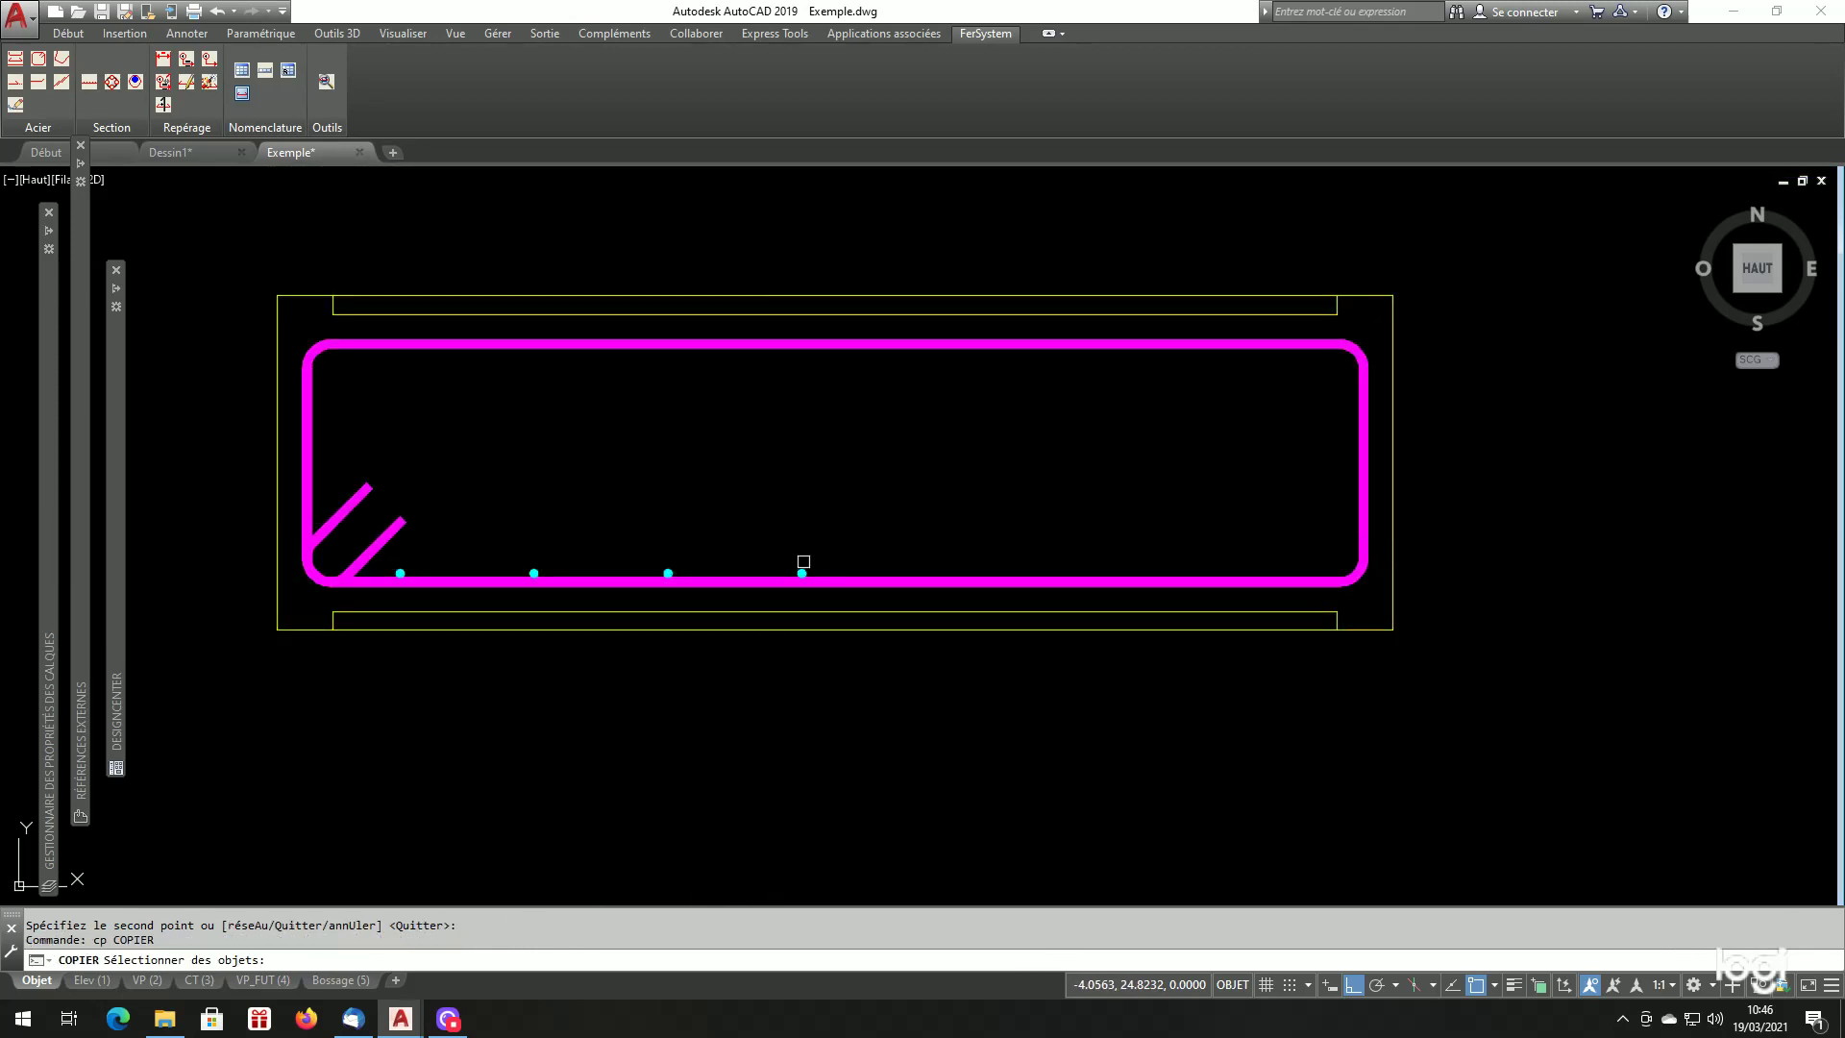
click(803, 567)
scroll(804, 557, up, 2)
key(Return)
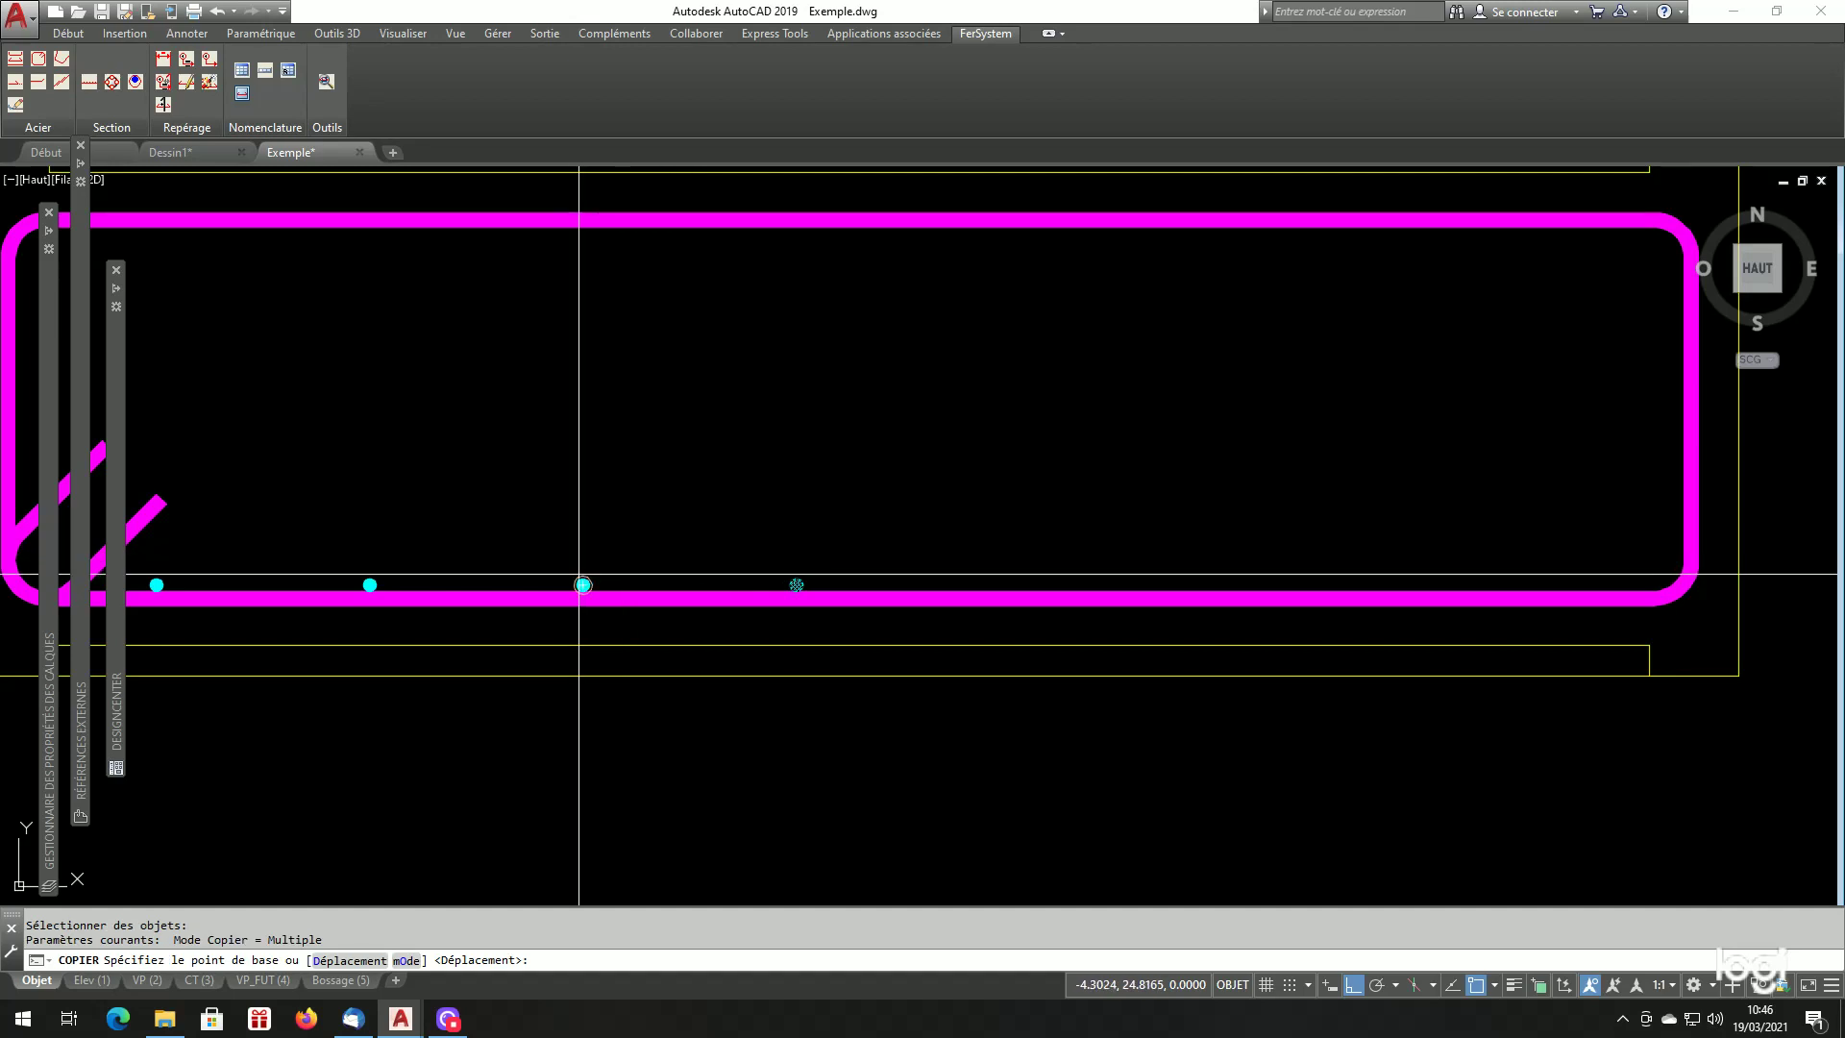
click(584, 584)
click(796, 582)
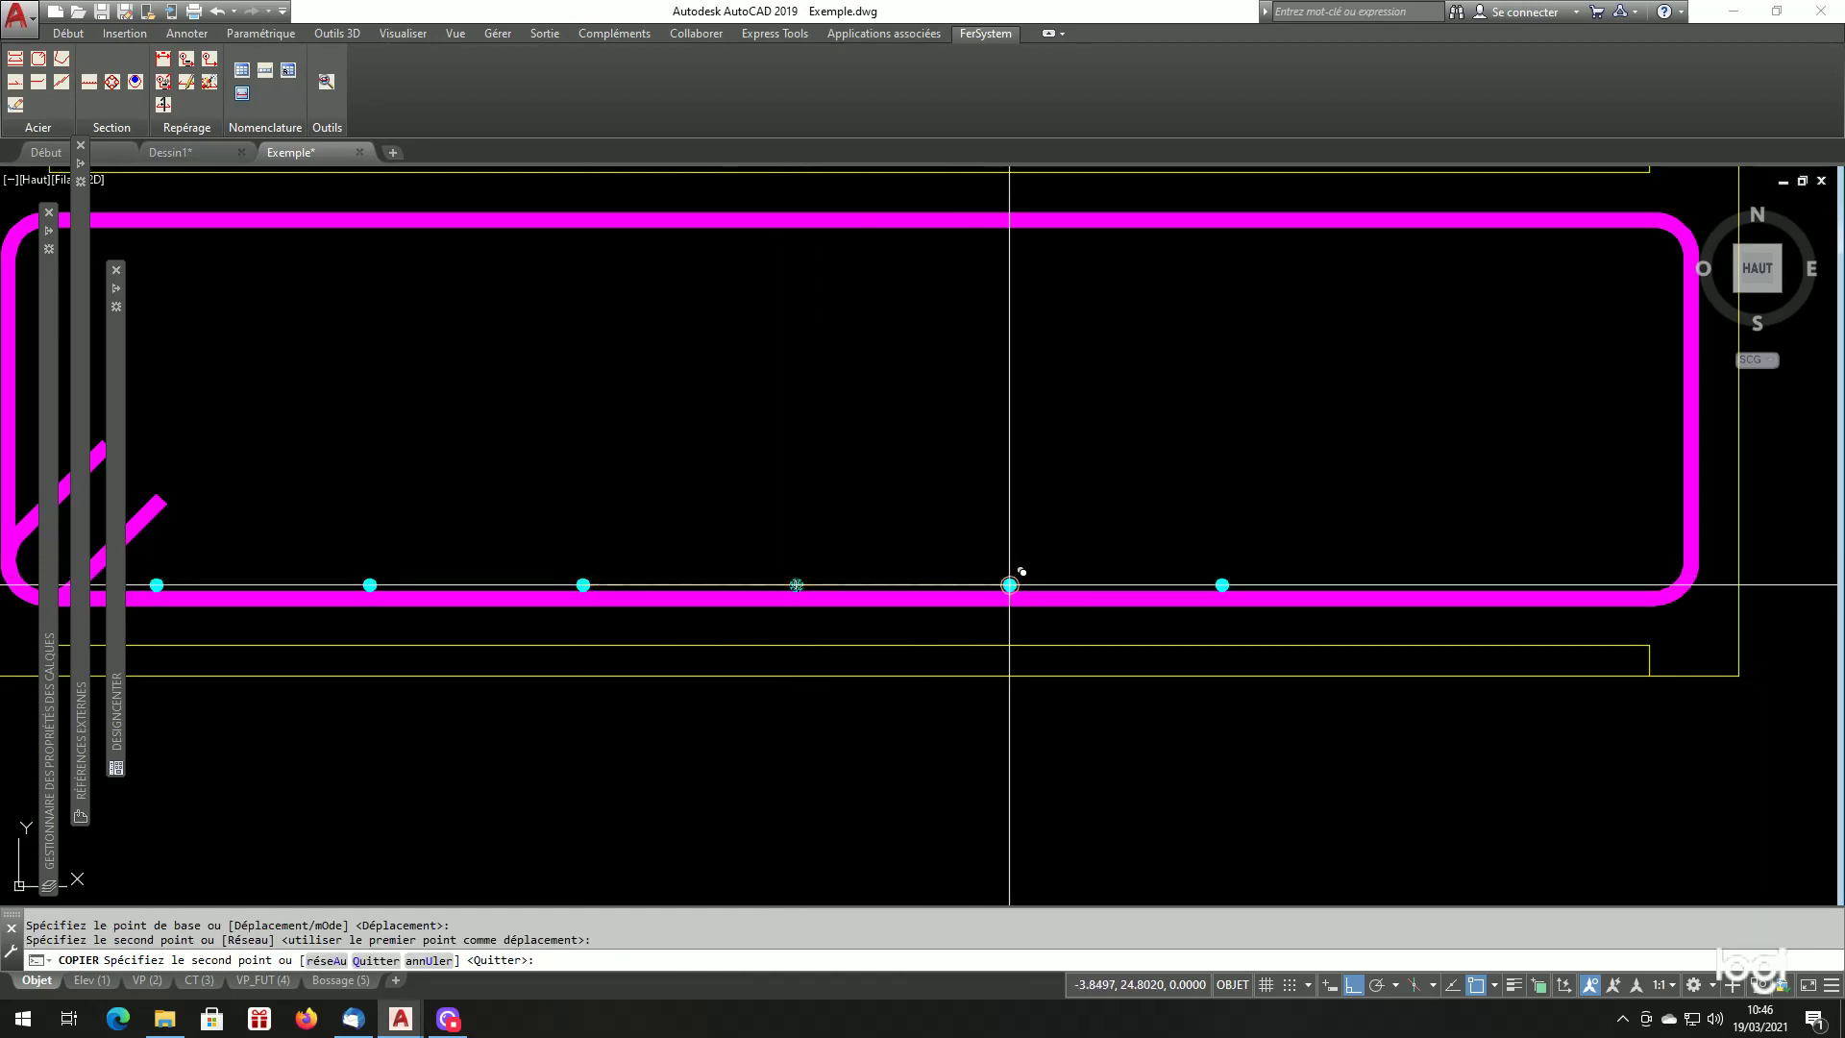
click(1009, 584)
click(1224, 582)
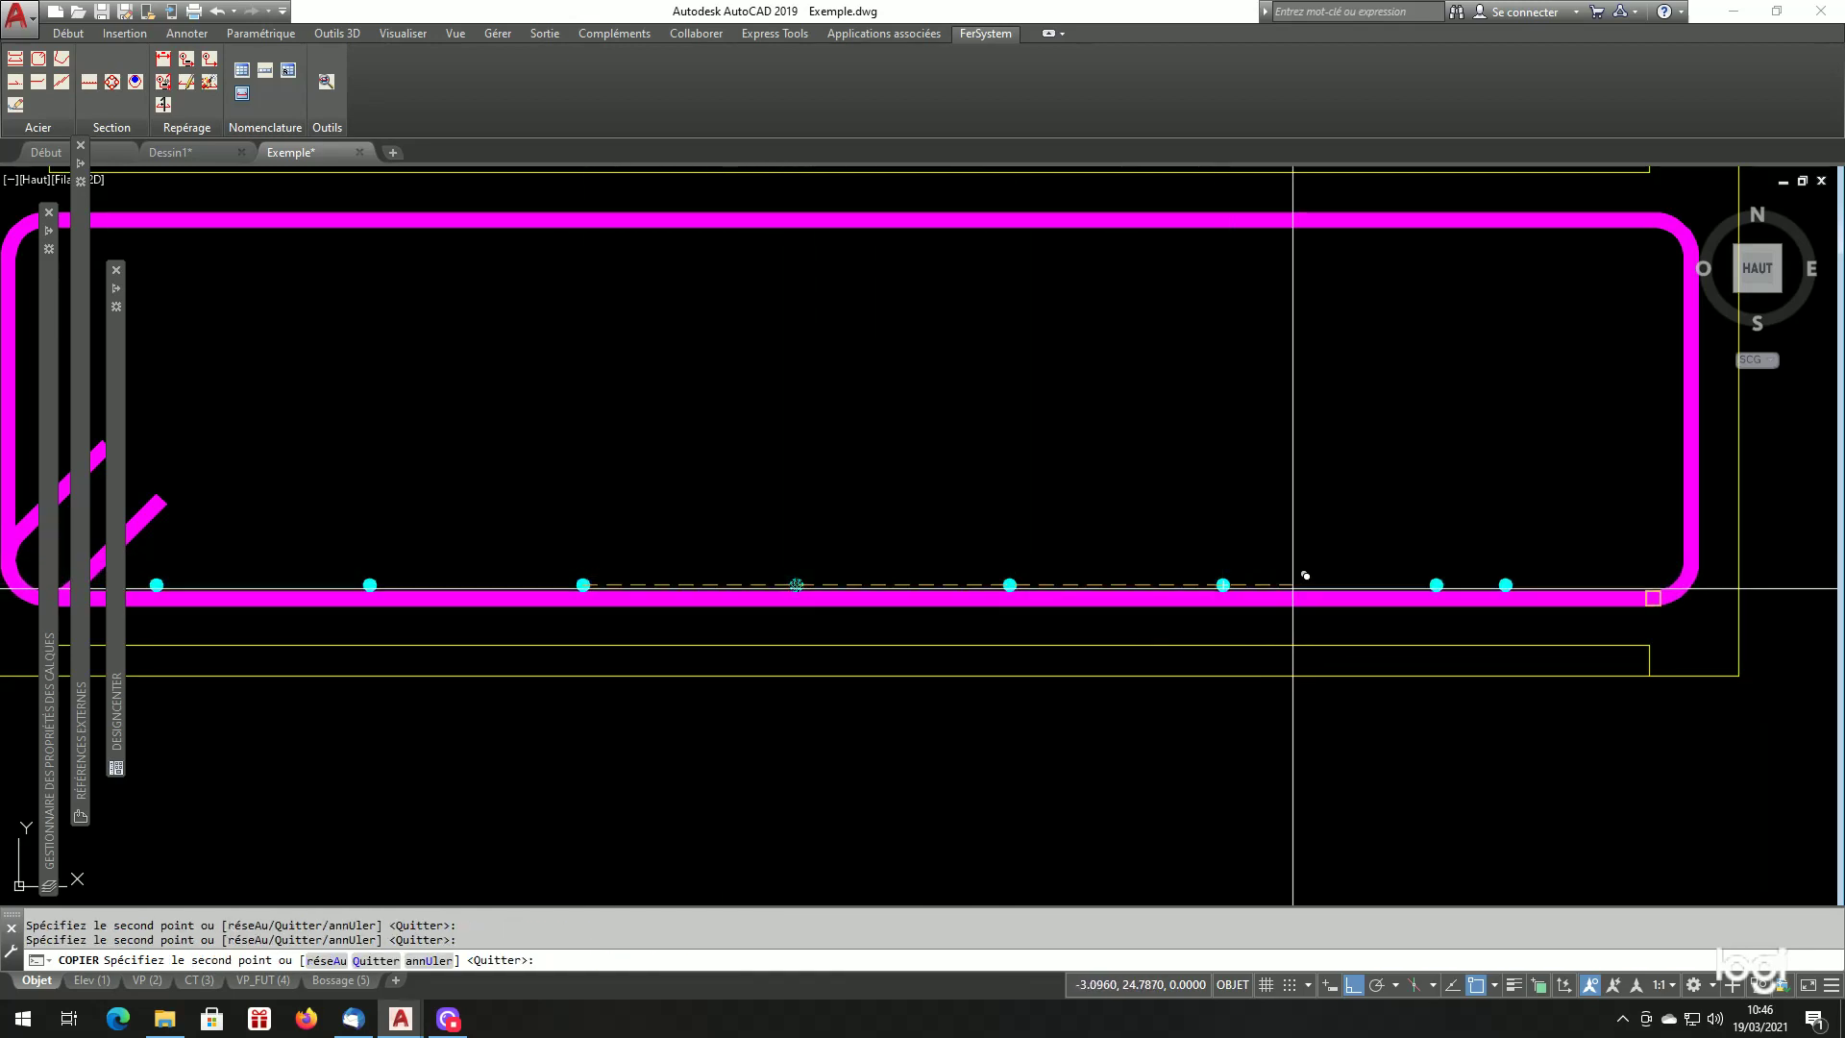
click(1437, 583)
key(Return)
scroll(1220, 604, down, 2)
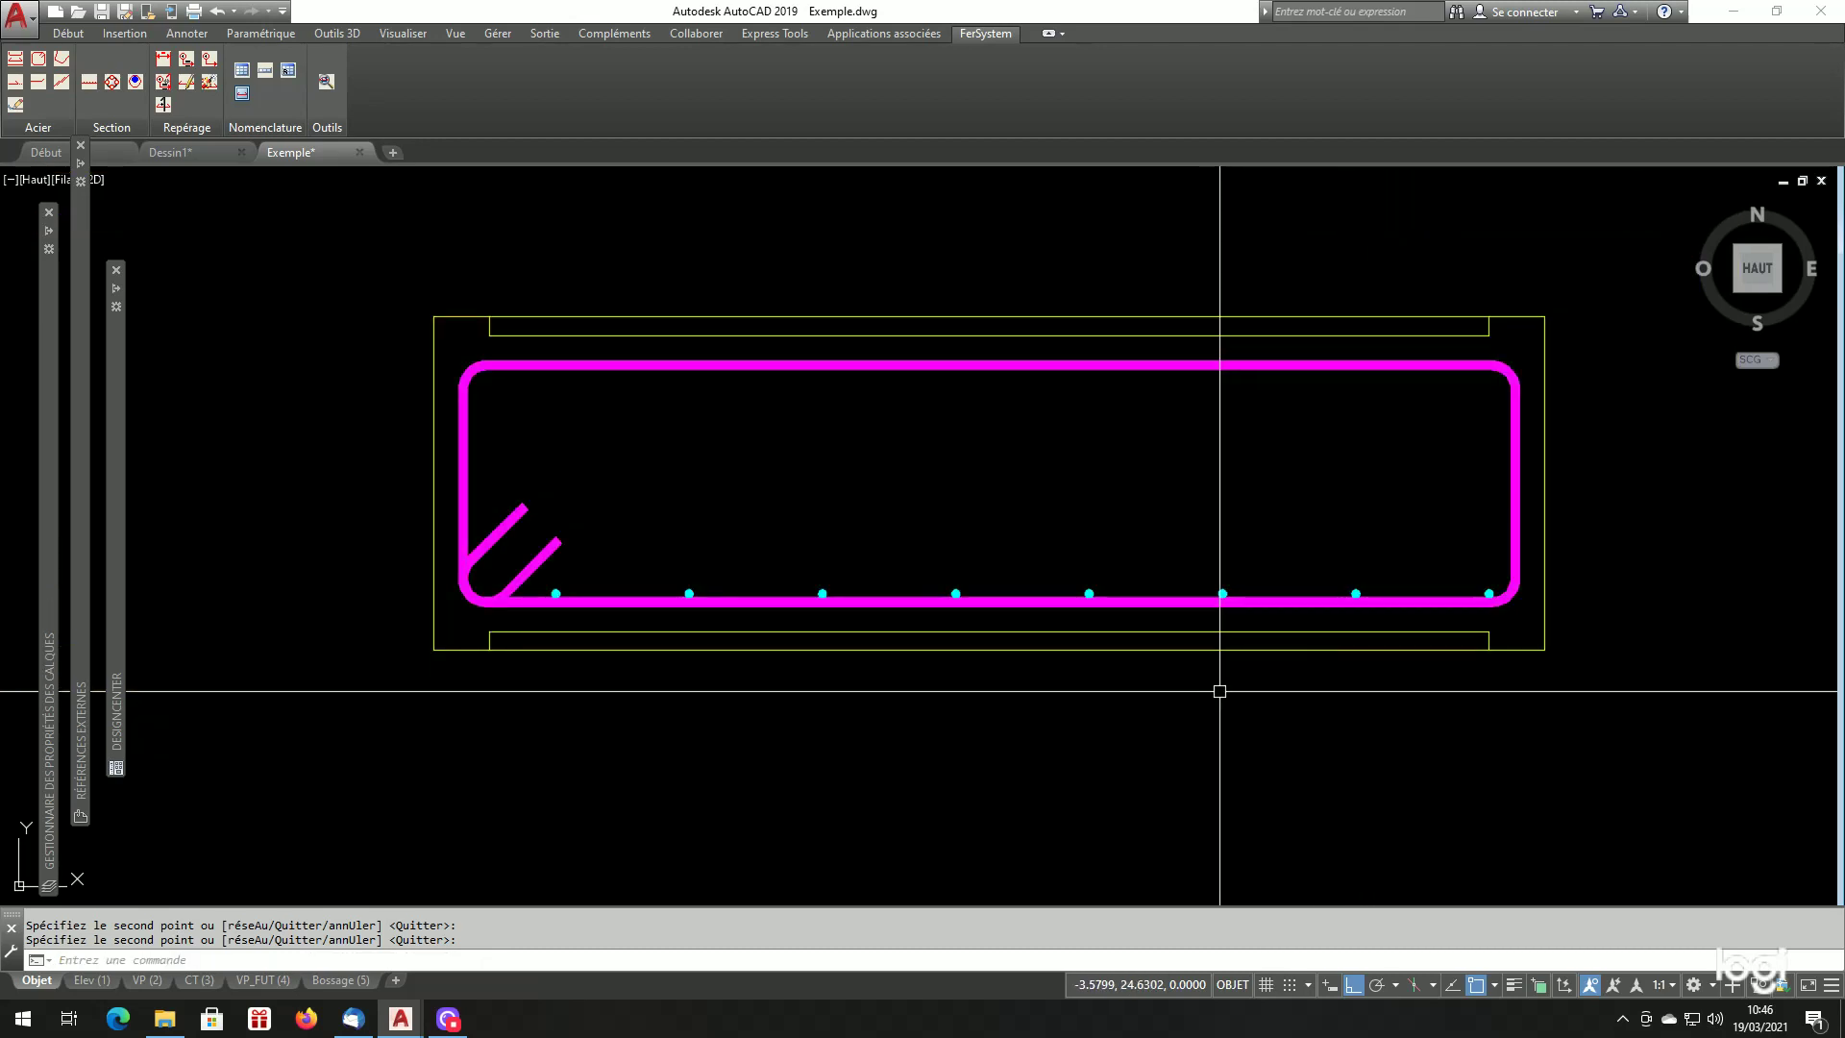
Copy the bar section nearest the hooks 0.12 along the bottom side into the frame's hooked corner.
scroll(836, 596, up, 2)
scroll(856, 523, down, 2)
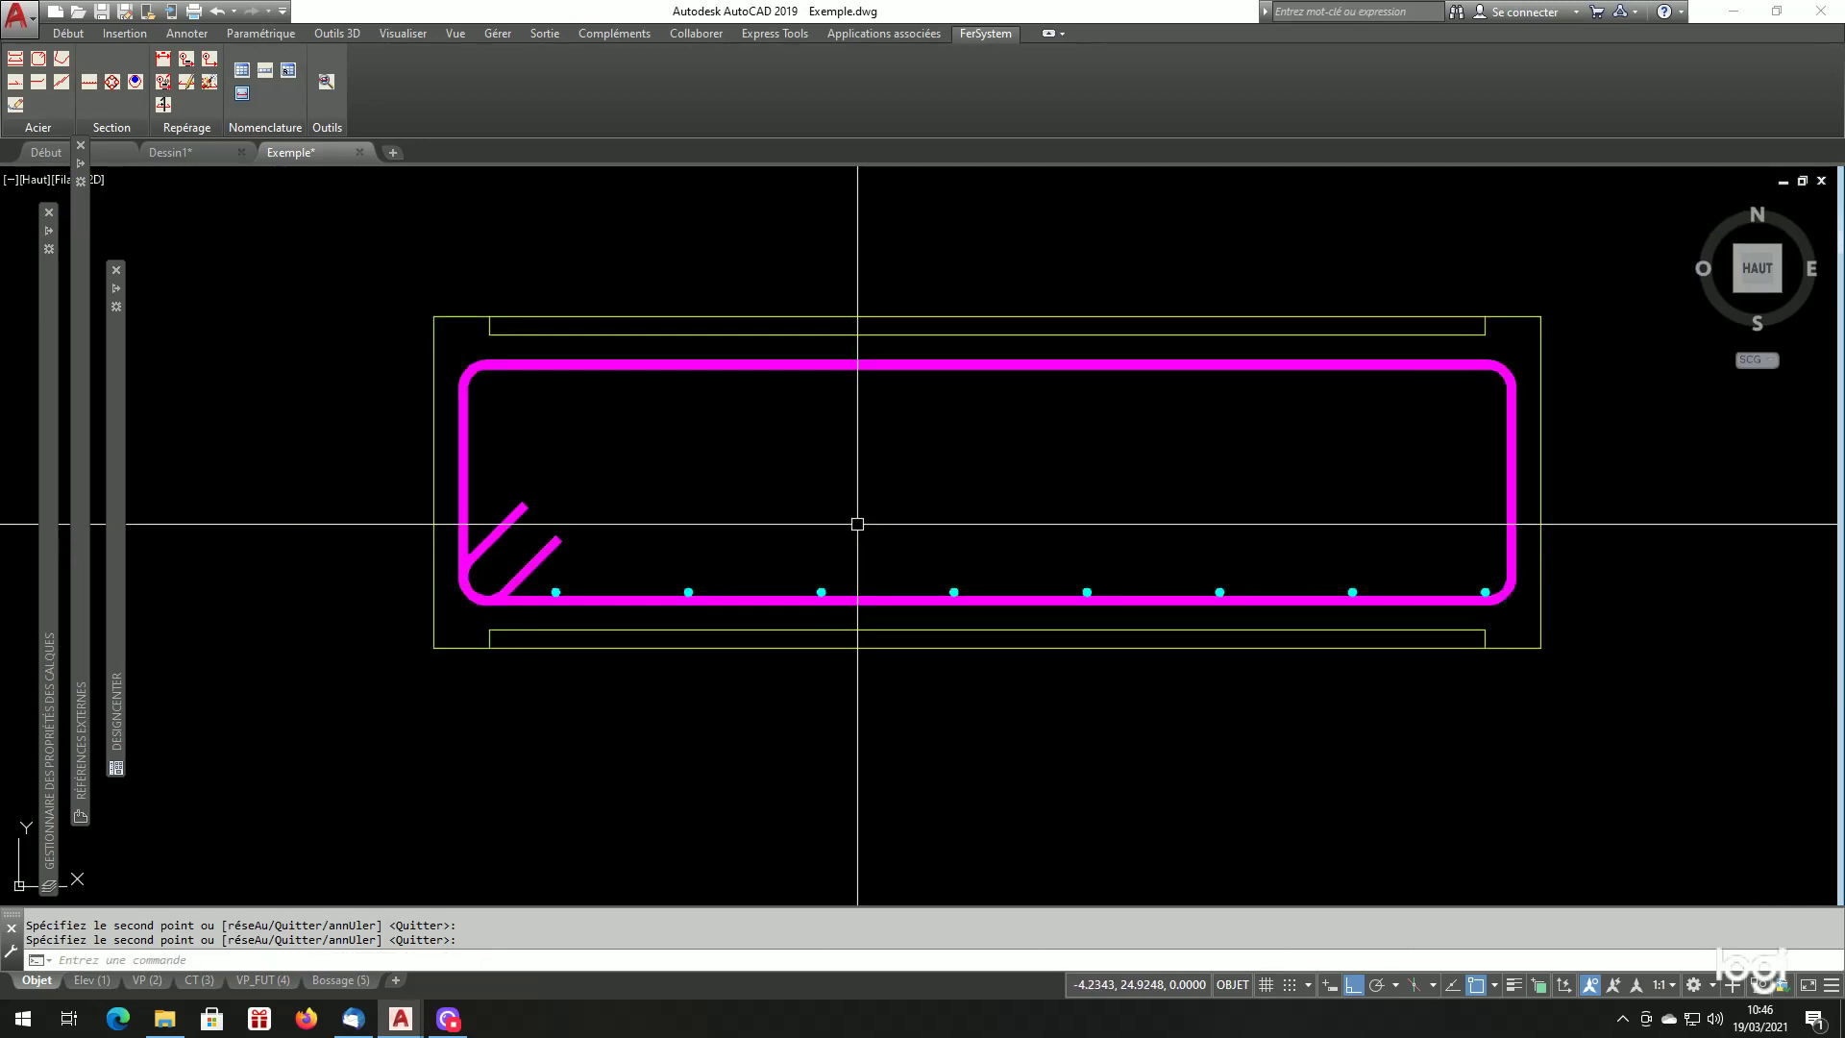
scroll(855, 514, up, 2)
scroll(856, 515, down, 2)
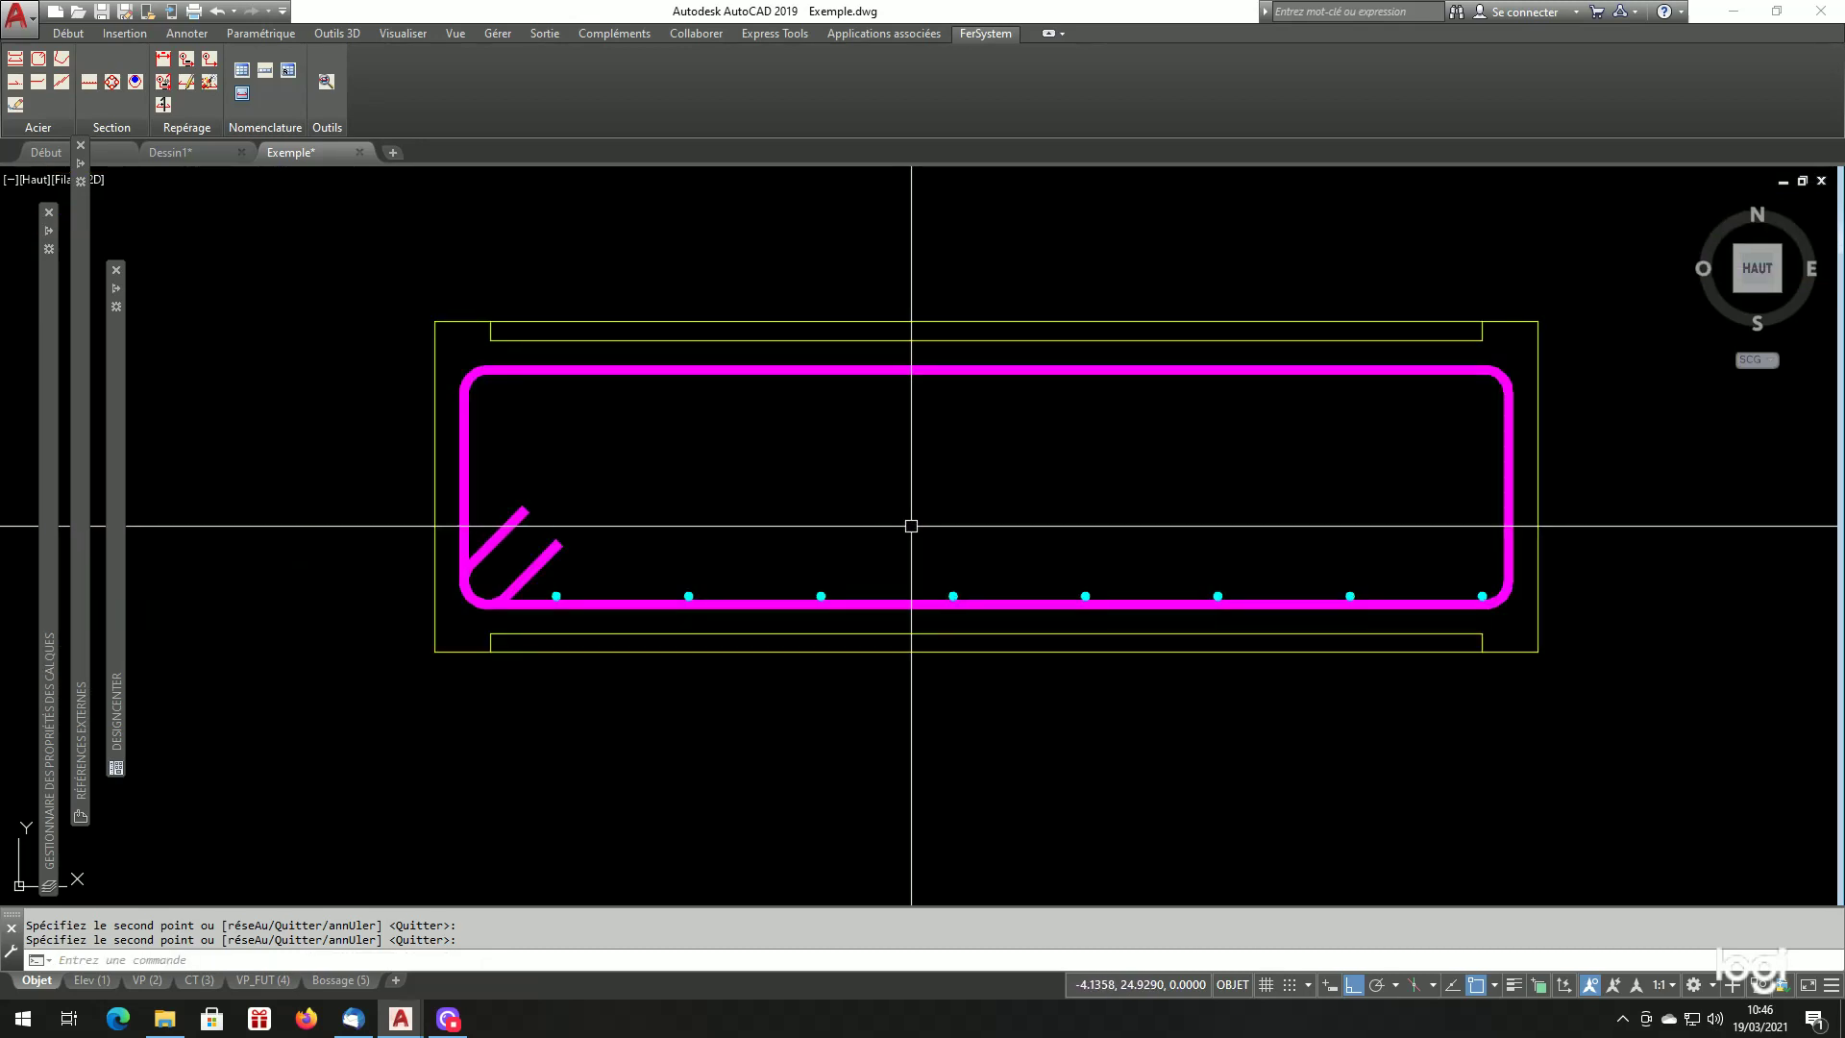
scroll(542, 577, up, 4)
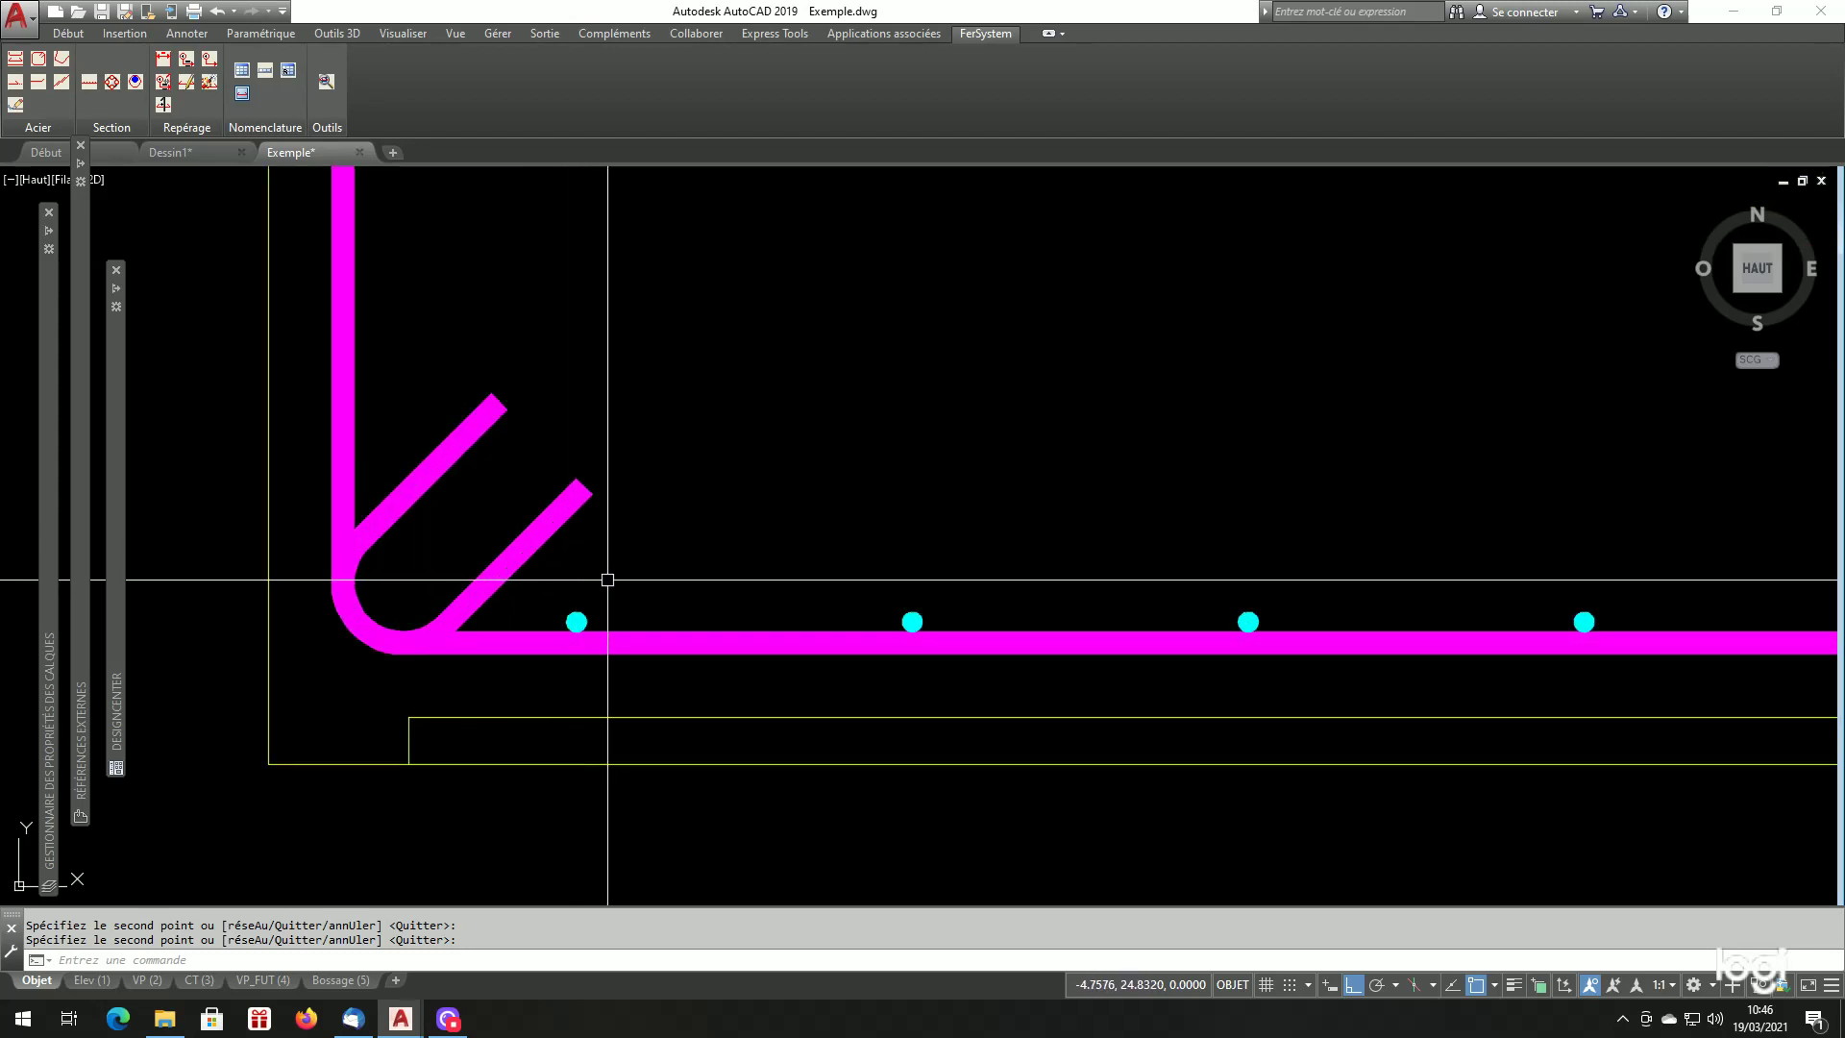
text(cp)
key(Return)
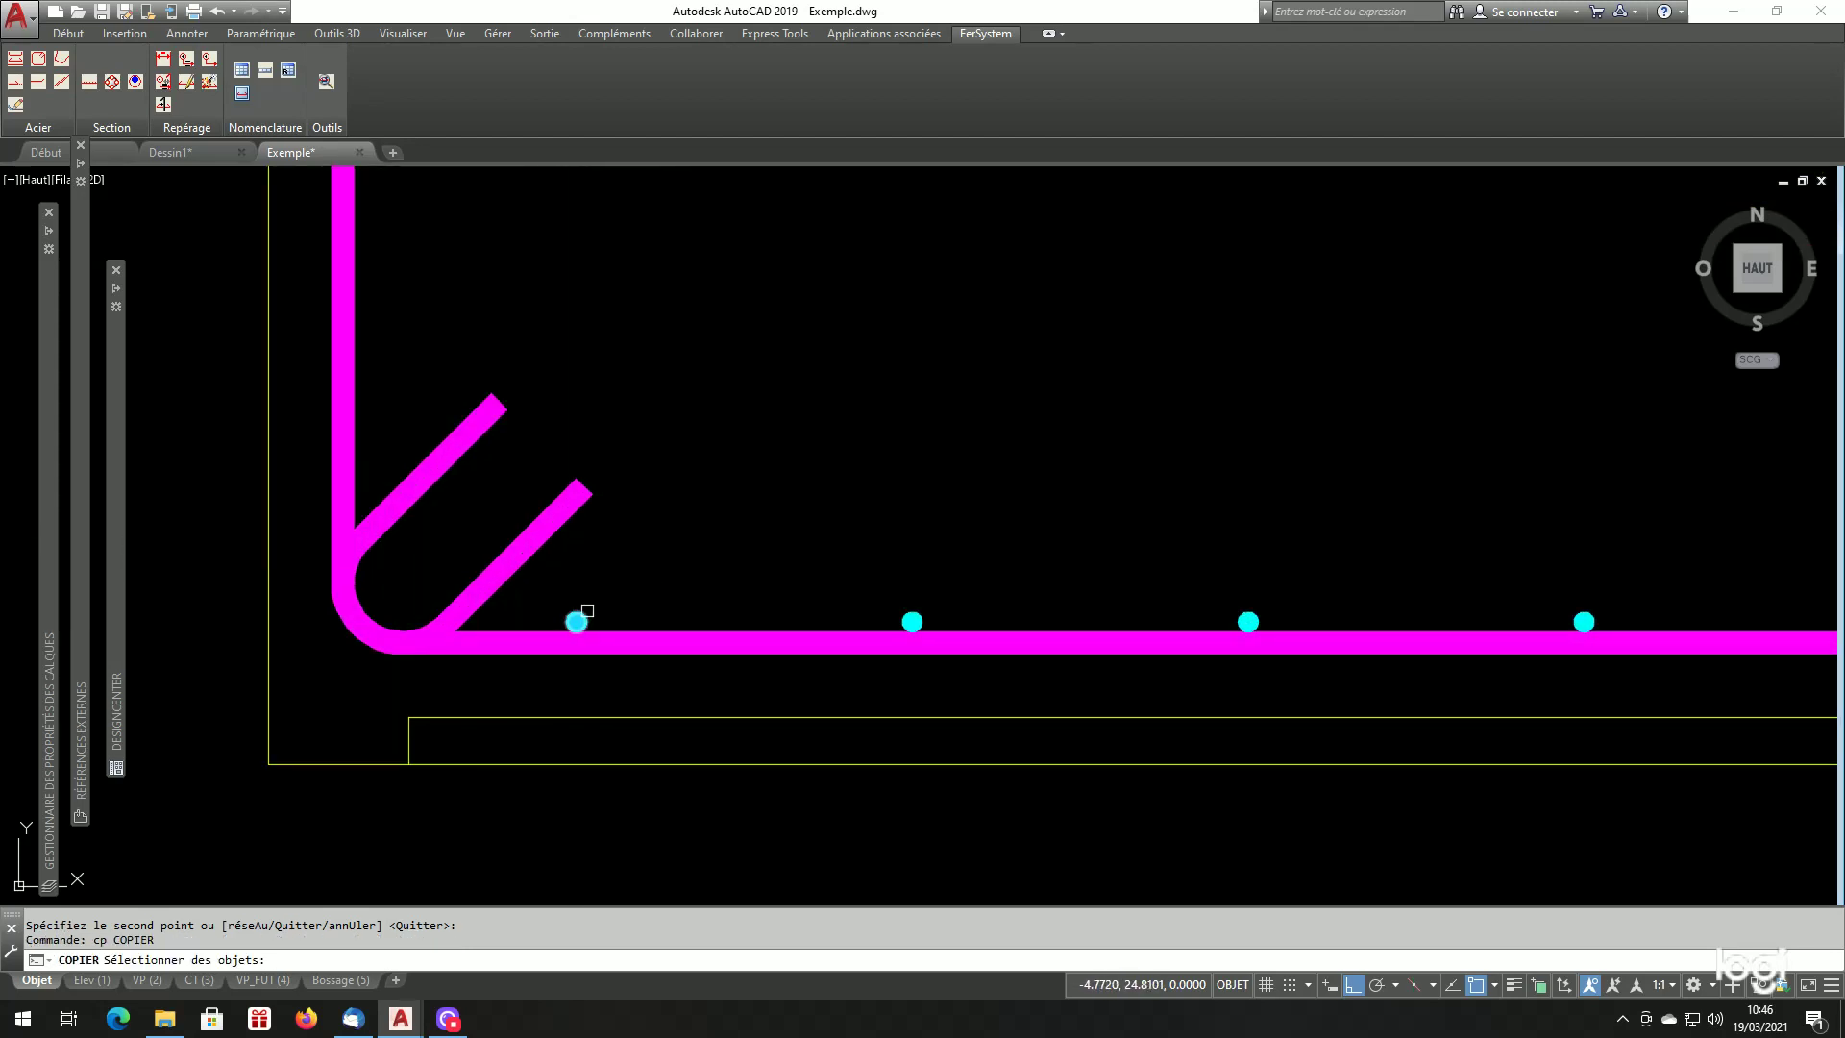
click(586, 613)
key(Return)
click(990, 466)
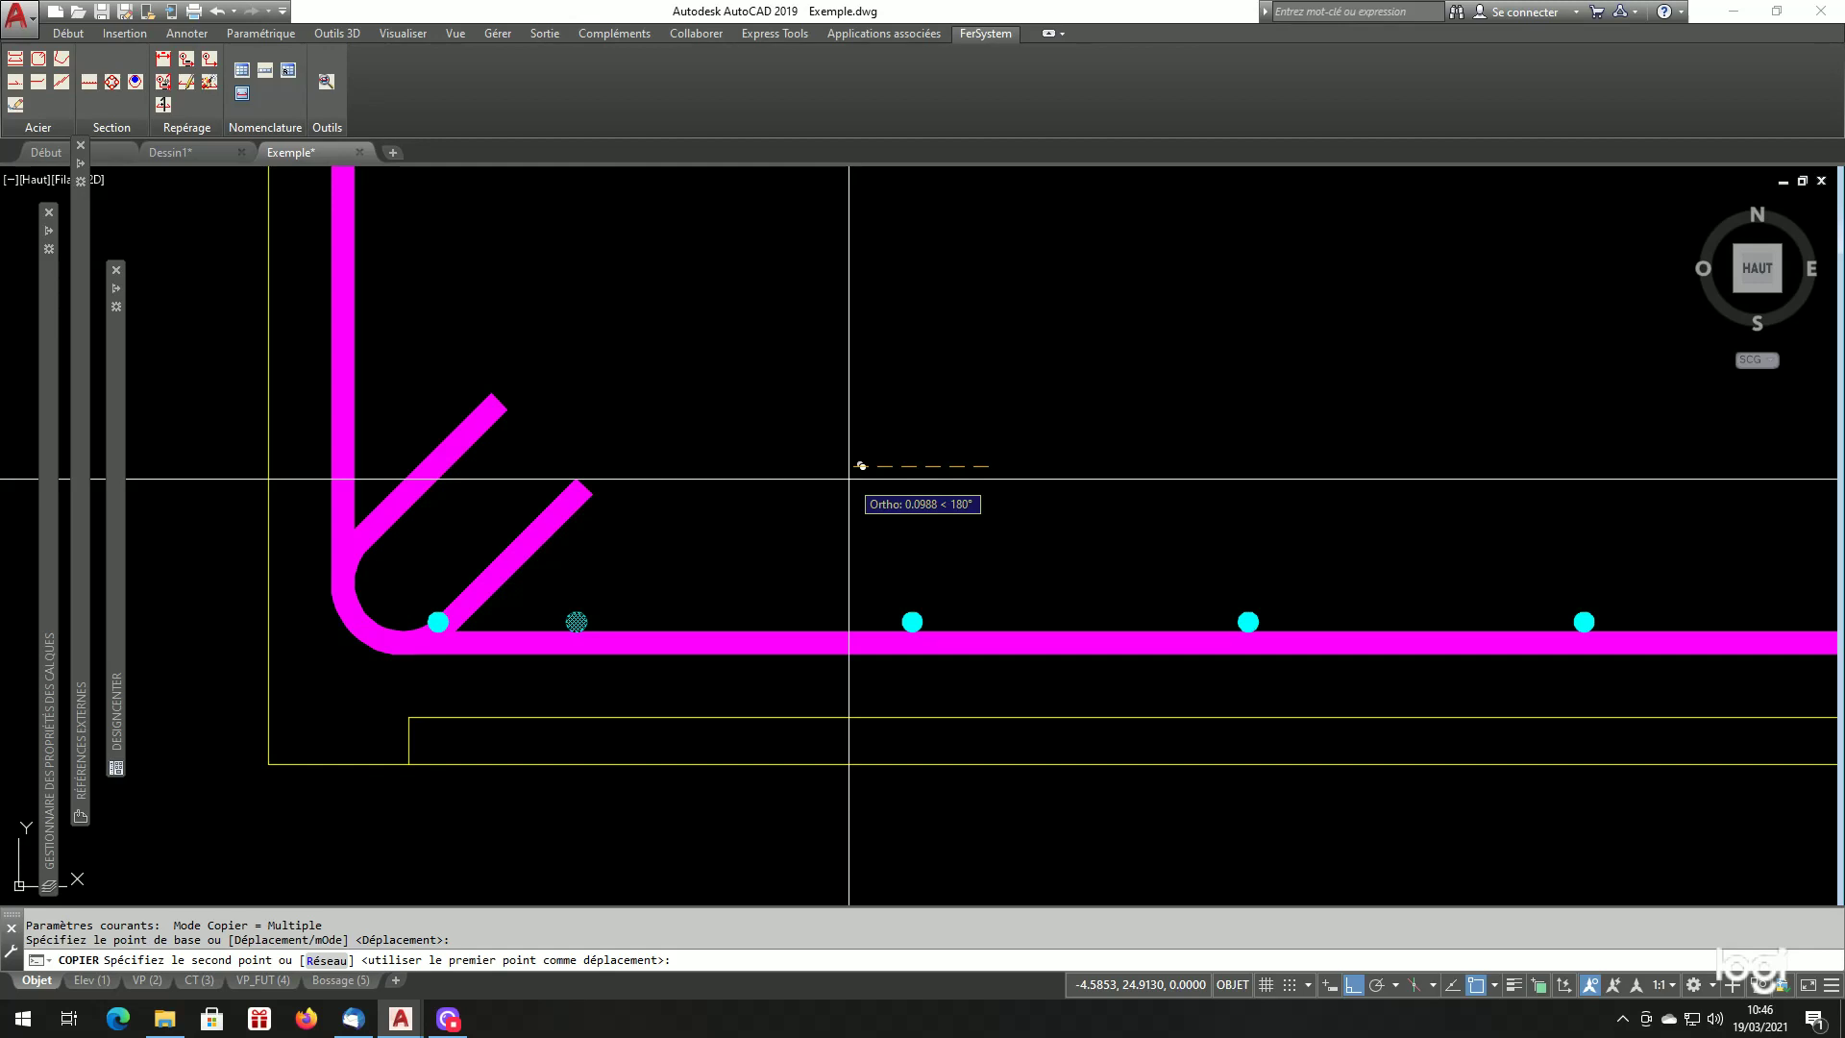
text(12)
key(Return)
key(Return)
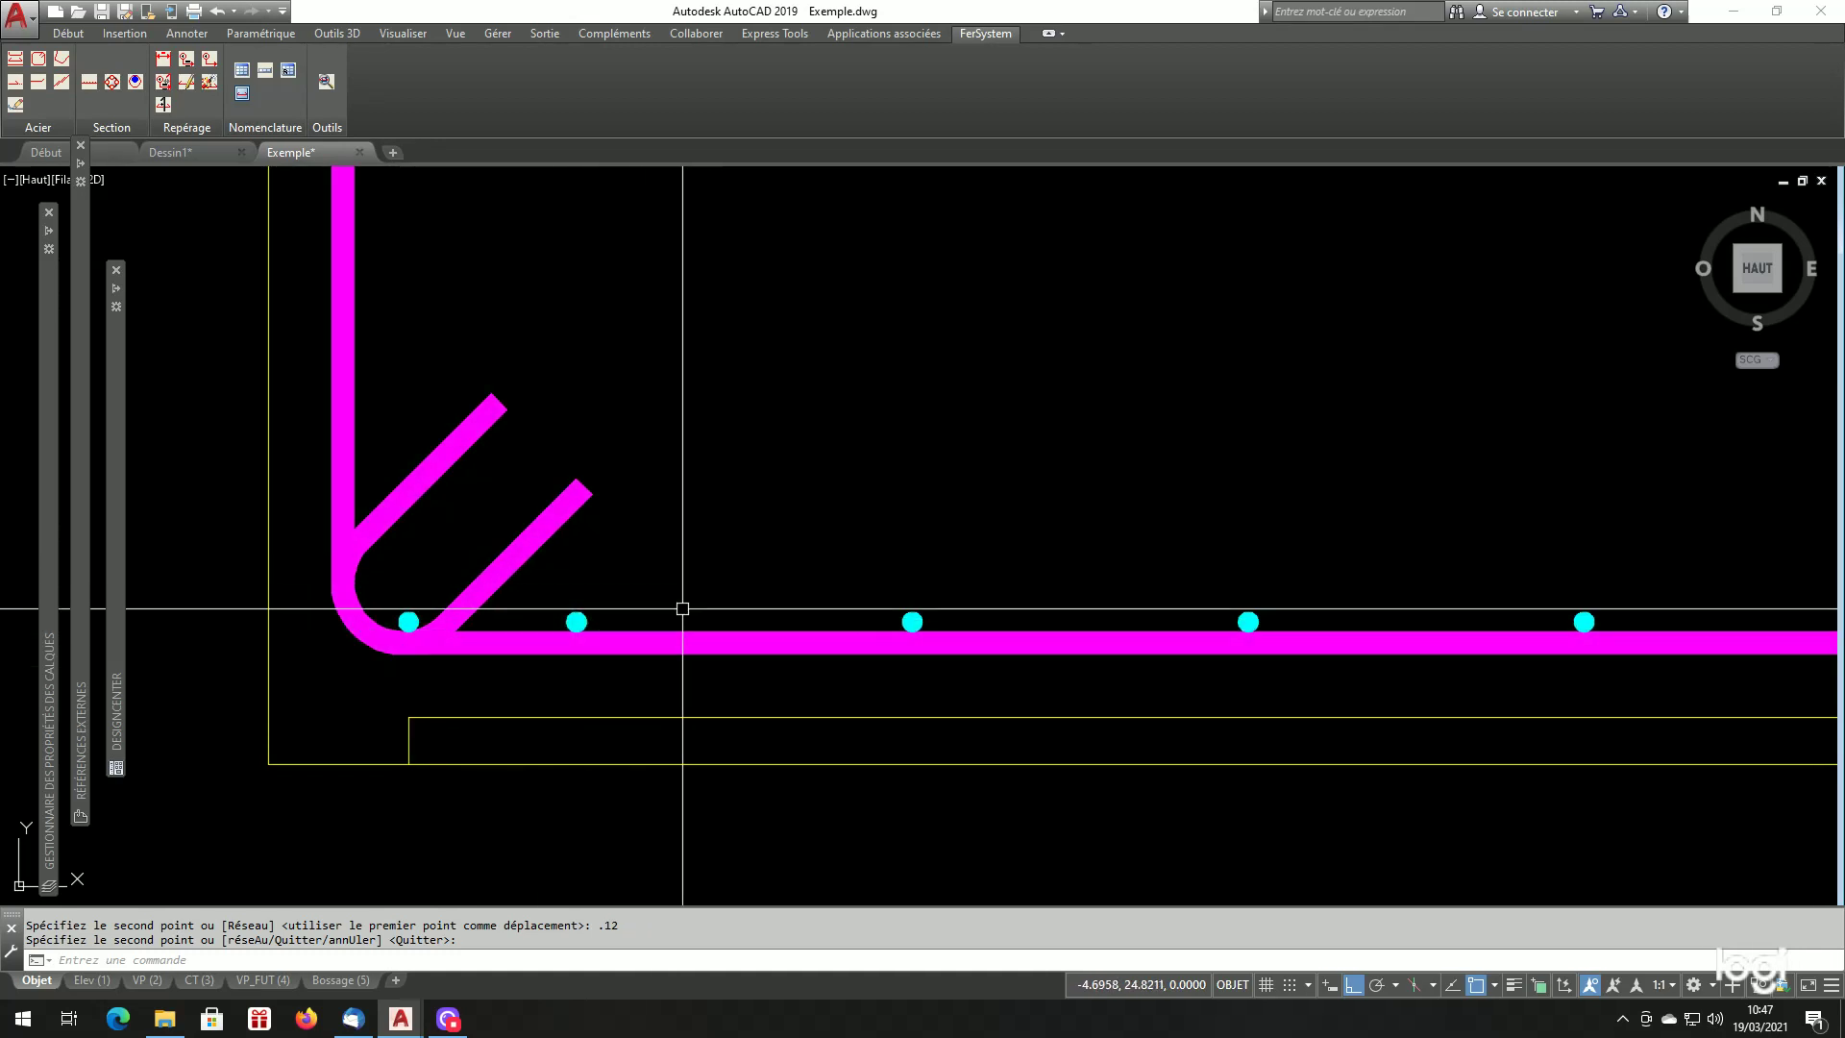
Modify the corner bar section's aspect to Vide with the section bar modifier, keeping HA12 as the new steel.
middle_drag(680, 609, 636, 620)
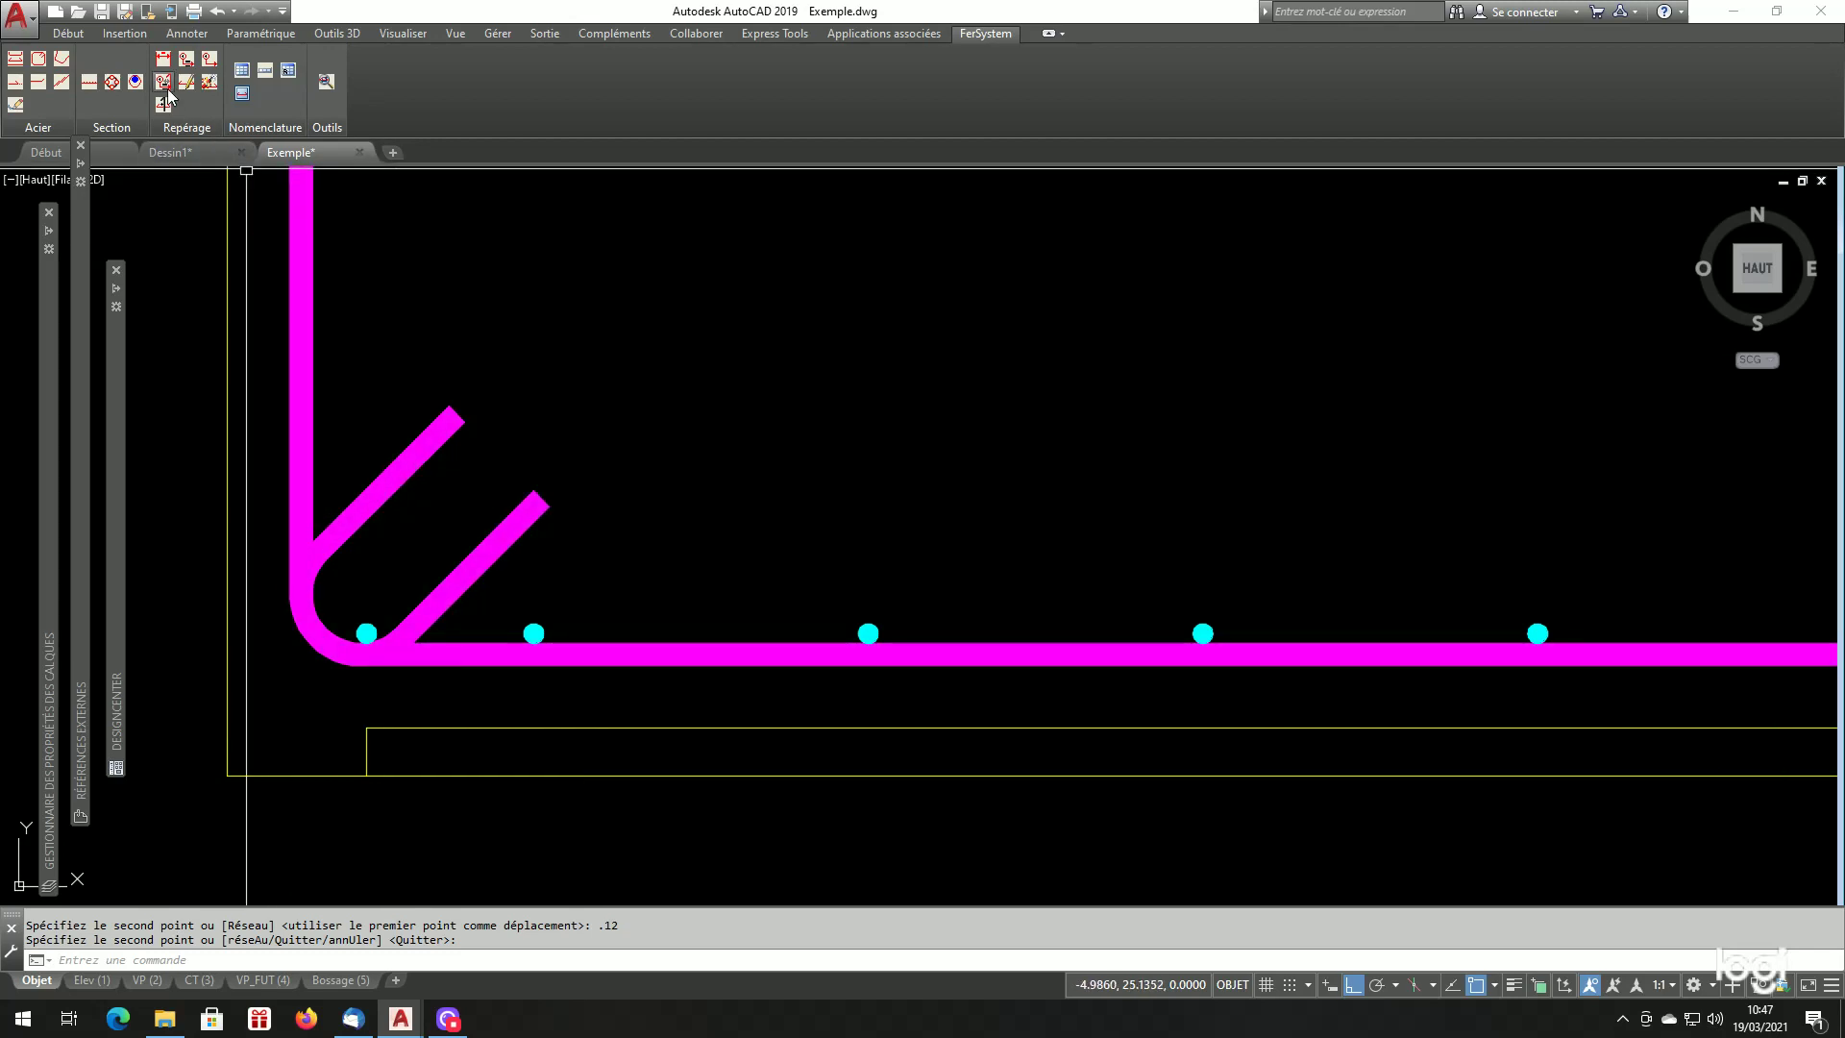
click(135, 81)
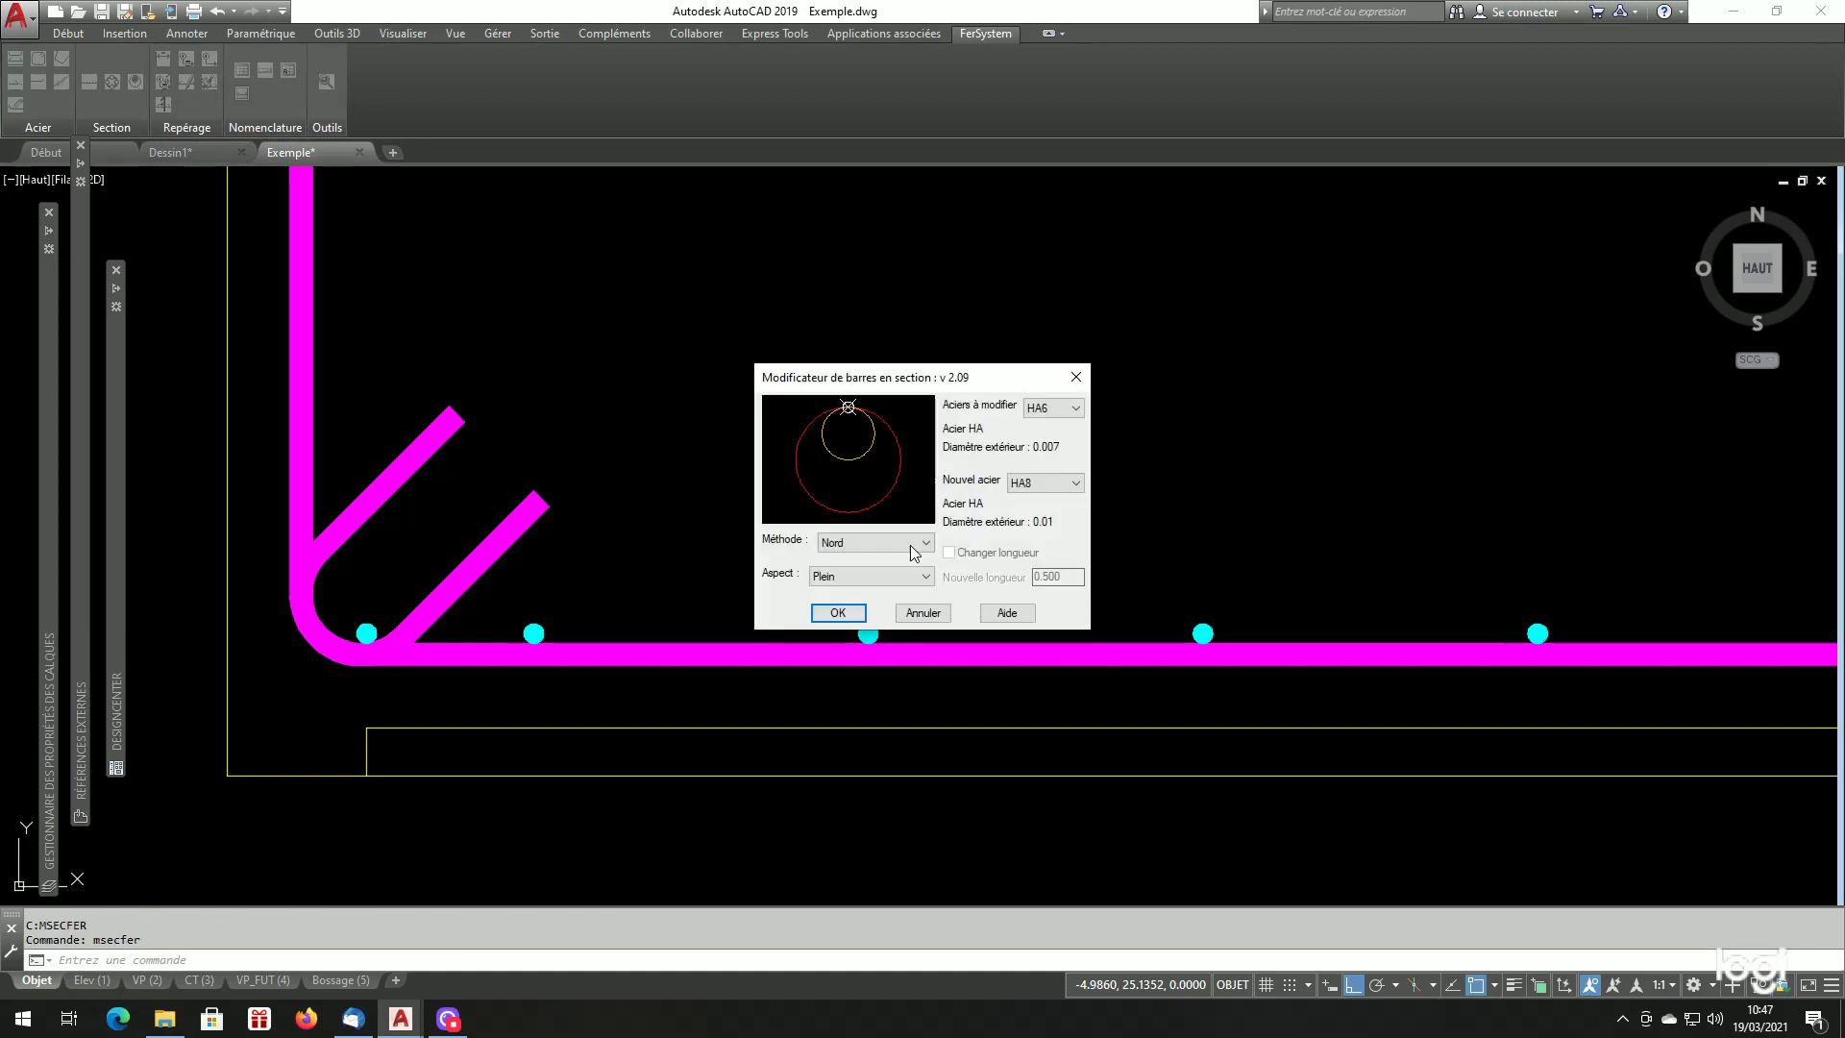
click(1064, 414)
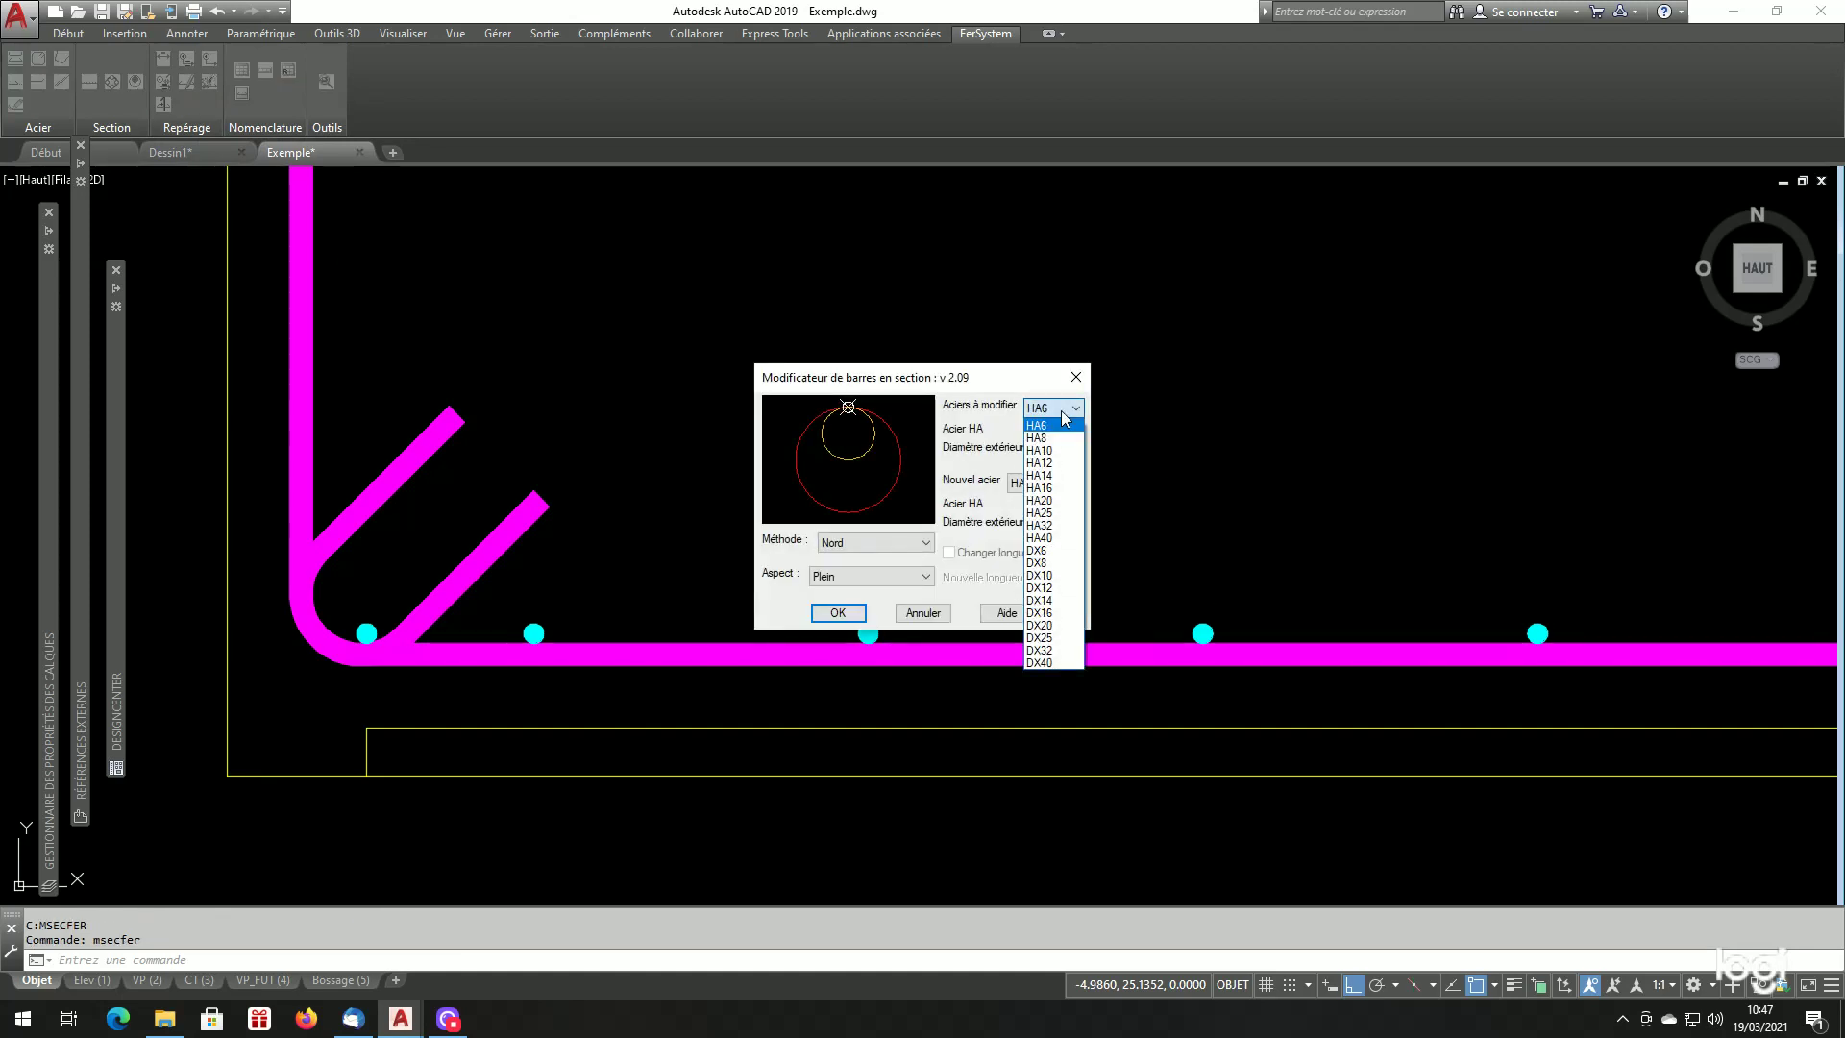
click(1047, 462)
click(1072, 483)
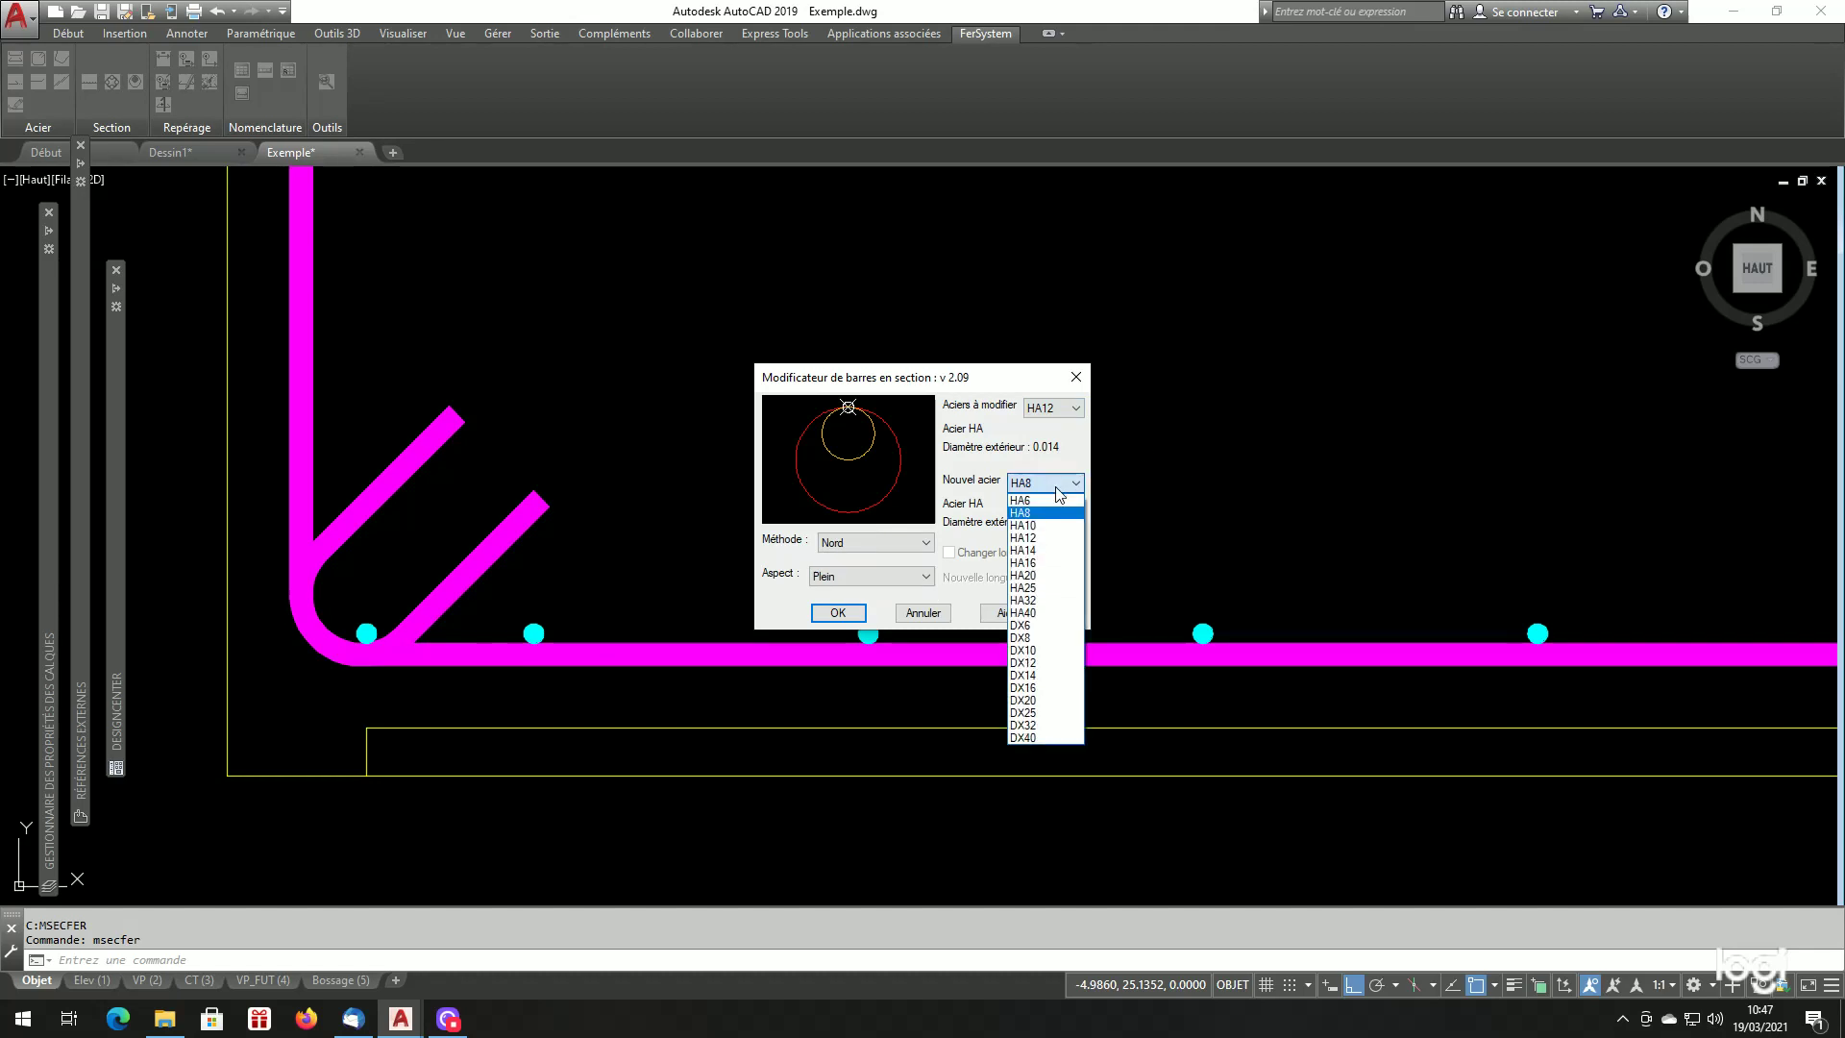
click(1041, 542)
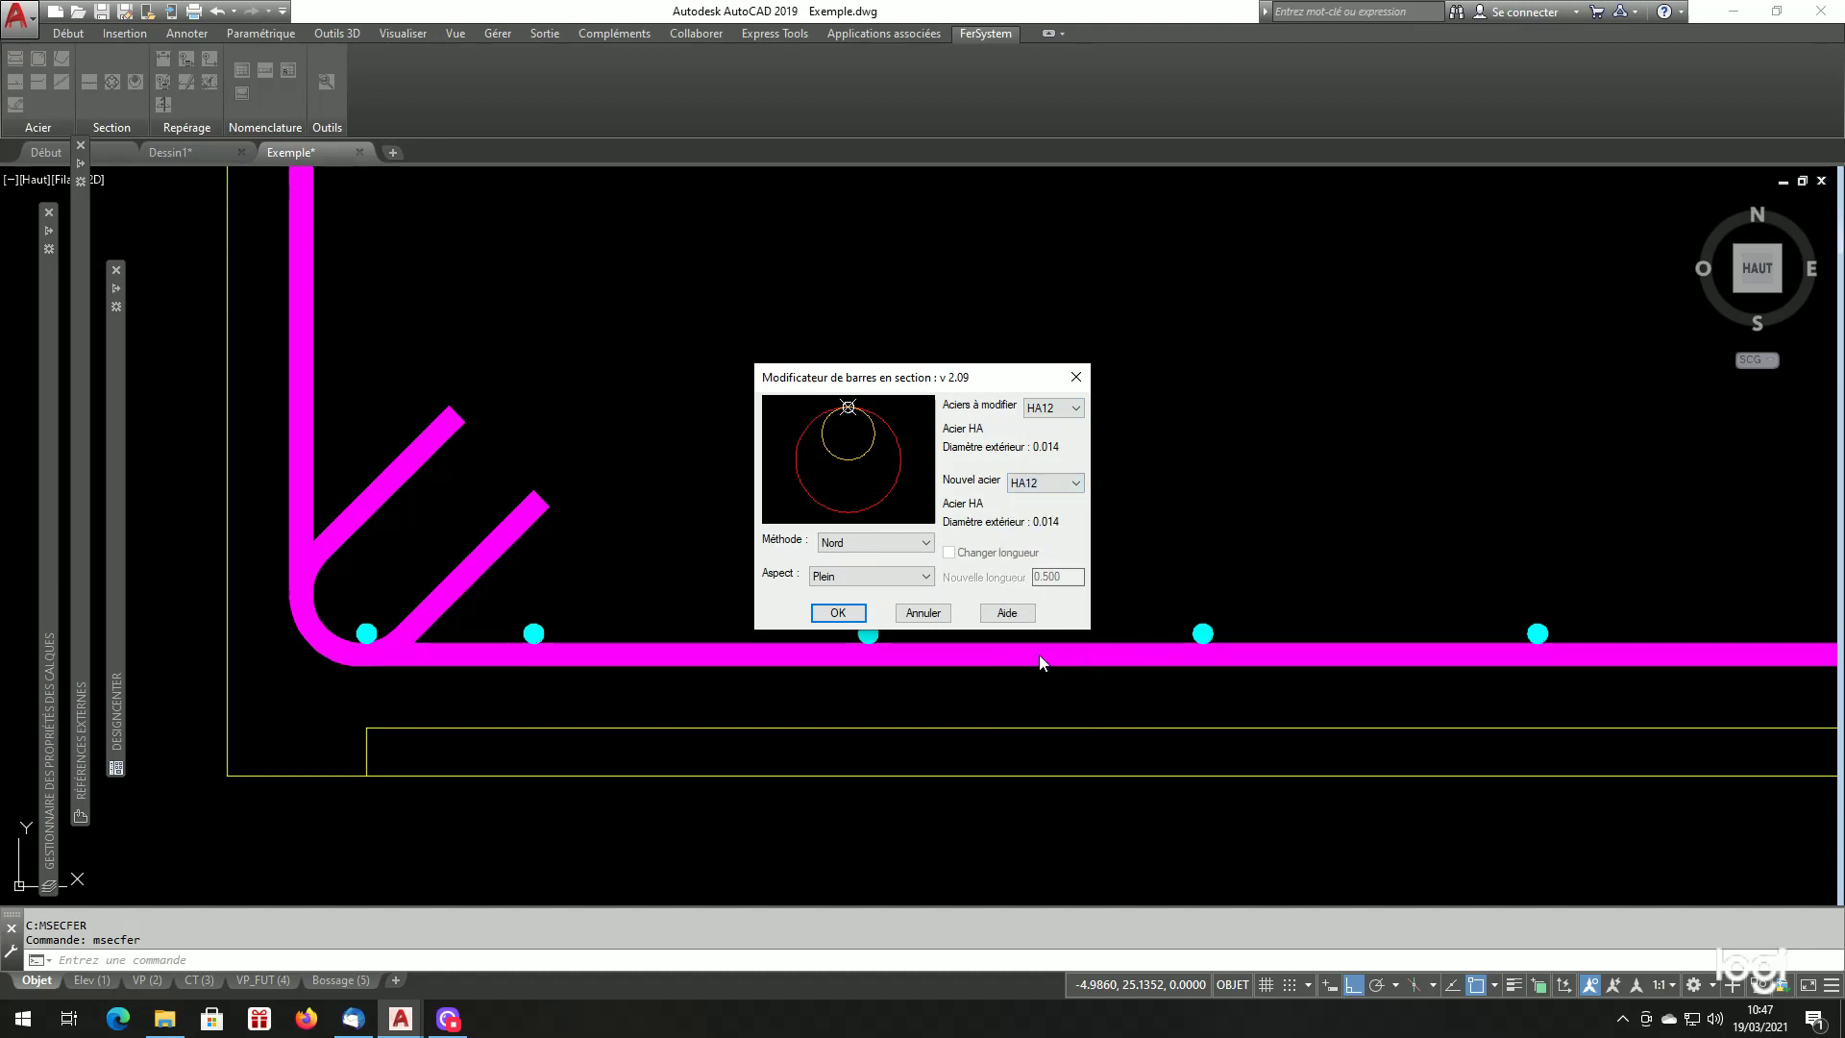
click(834, 577)
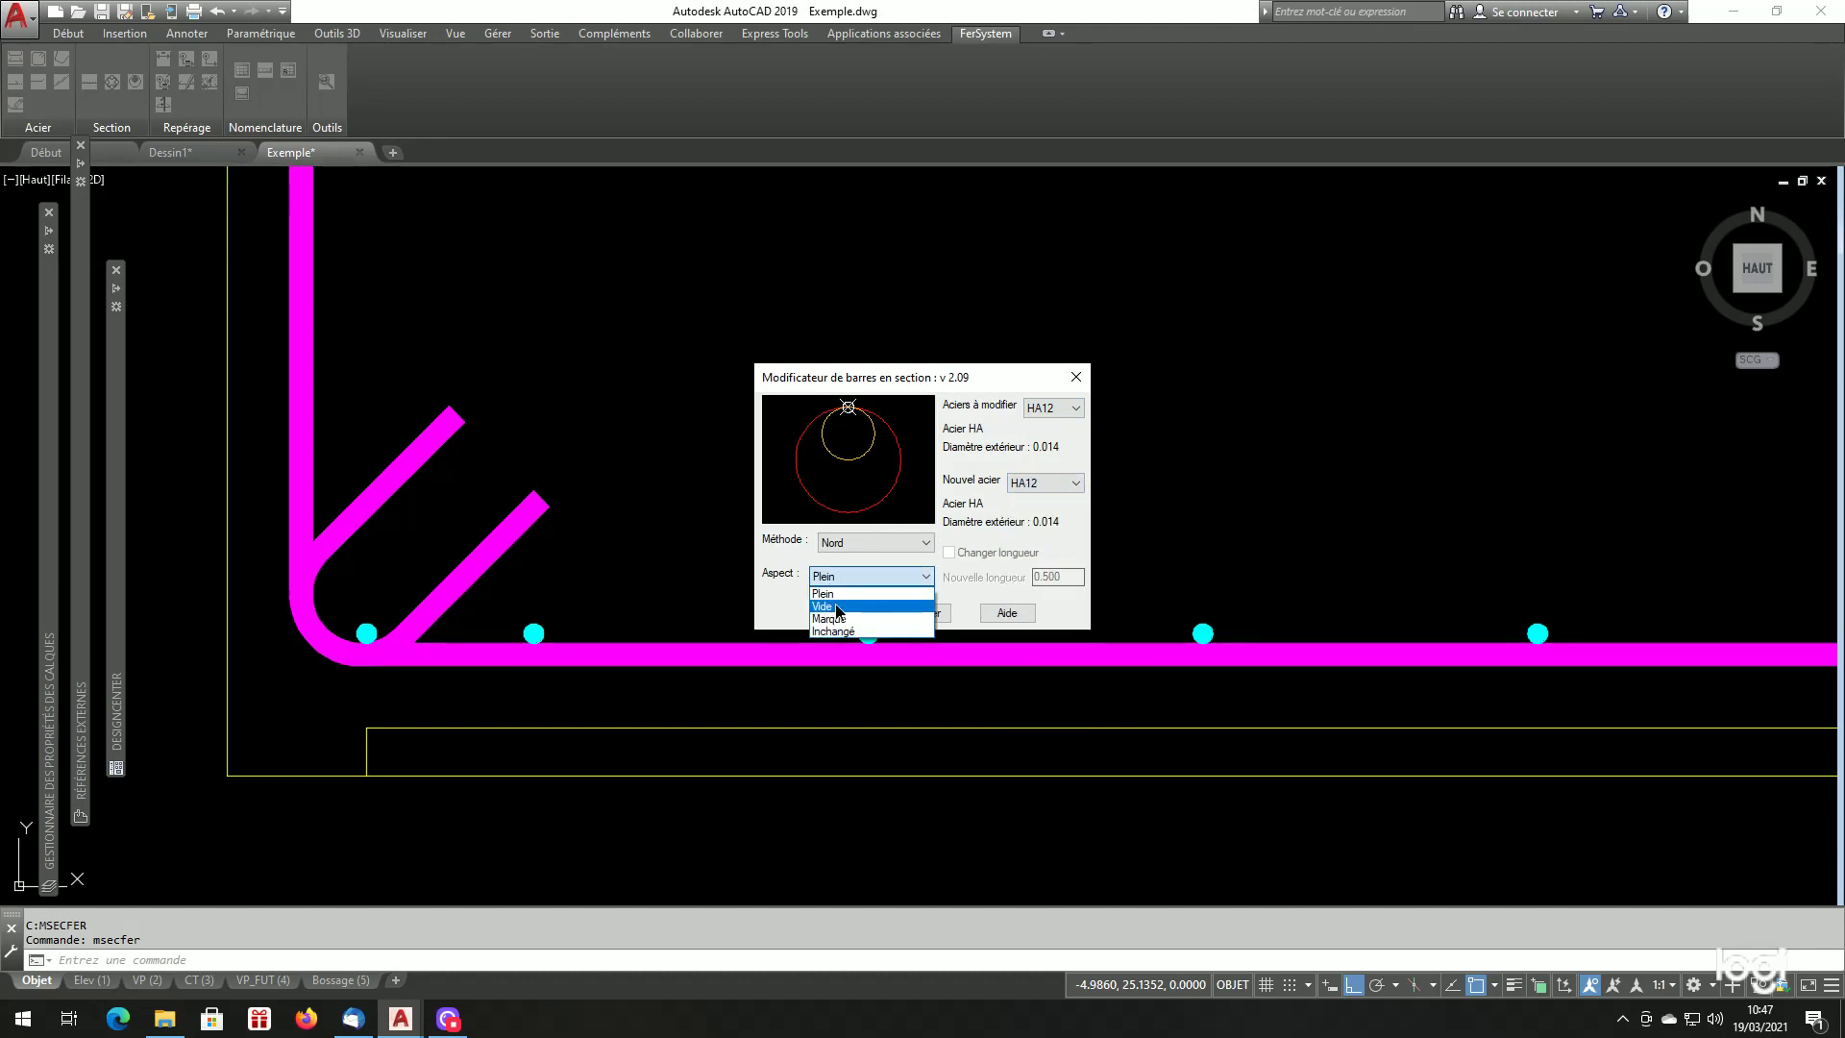
click(826, 606)
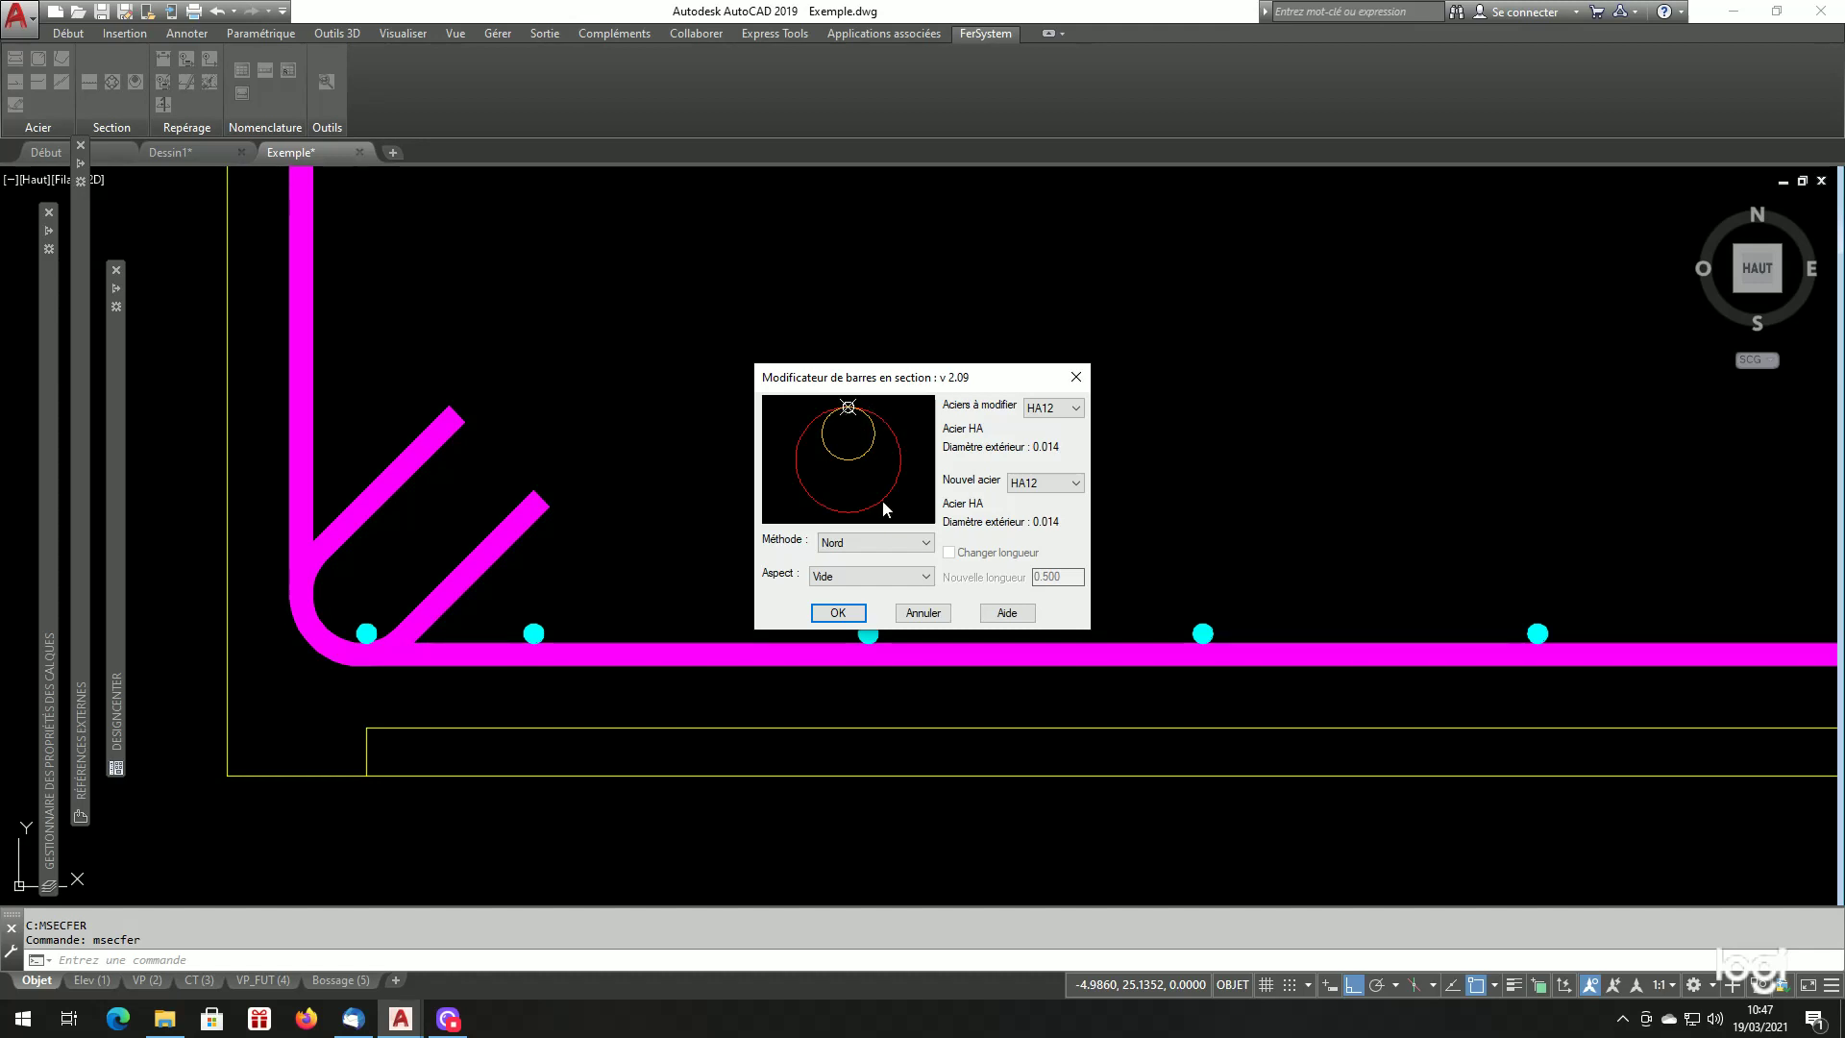
click(838, 613)
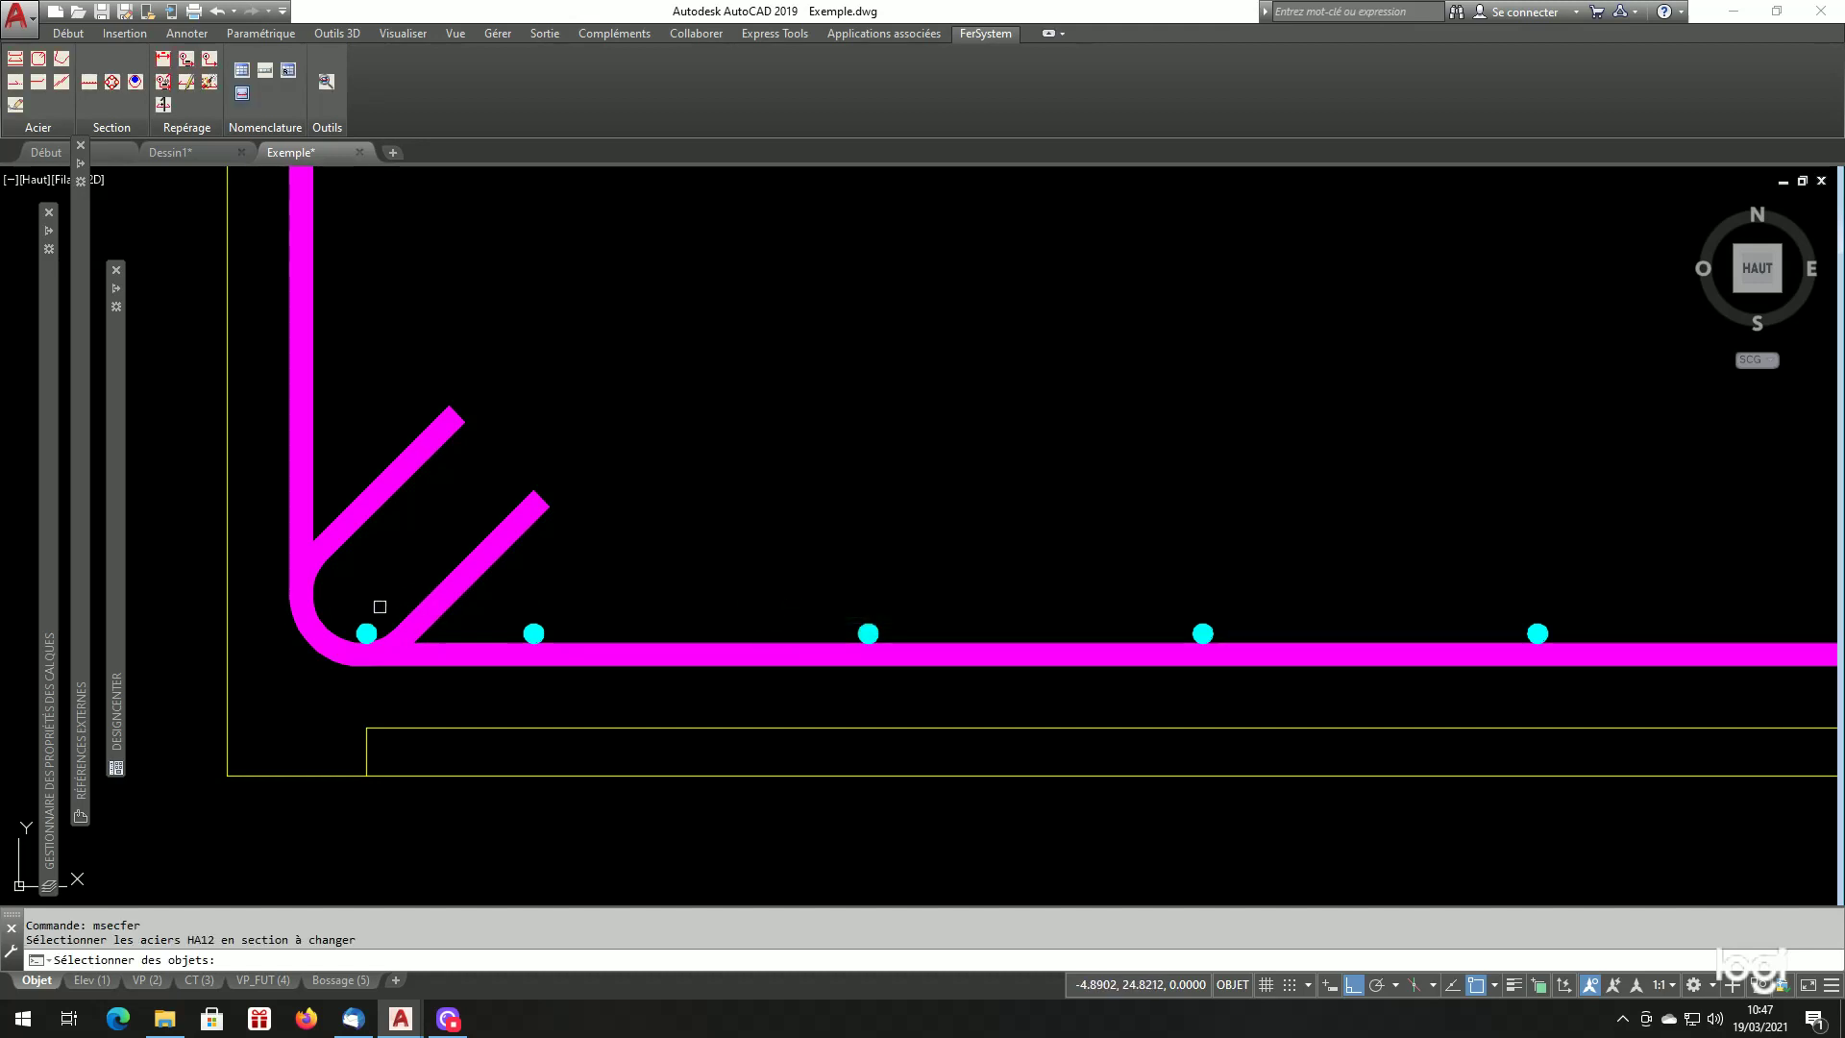
click(365, 629)
key(Return)
scroll(375, 586, down, 2)
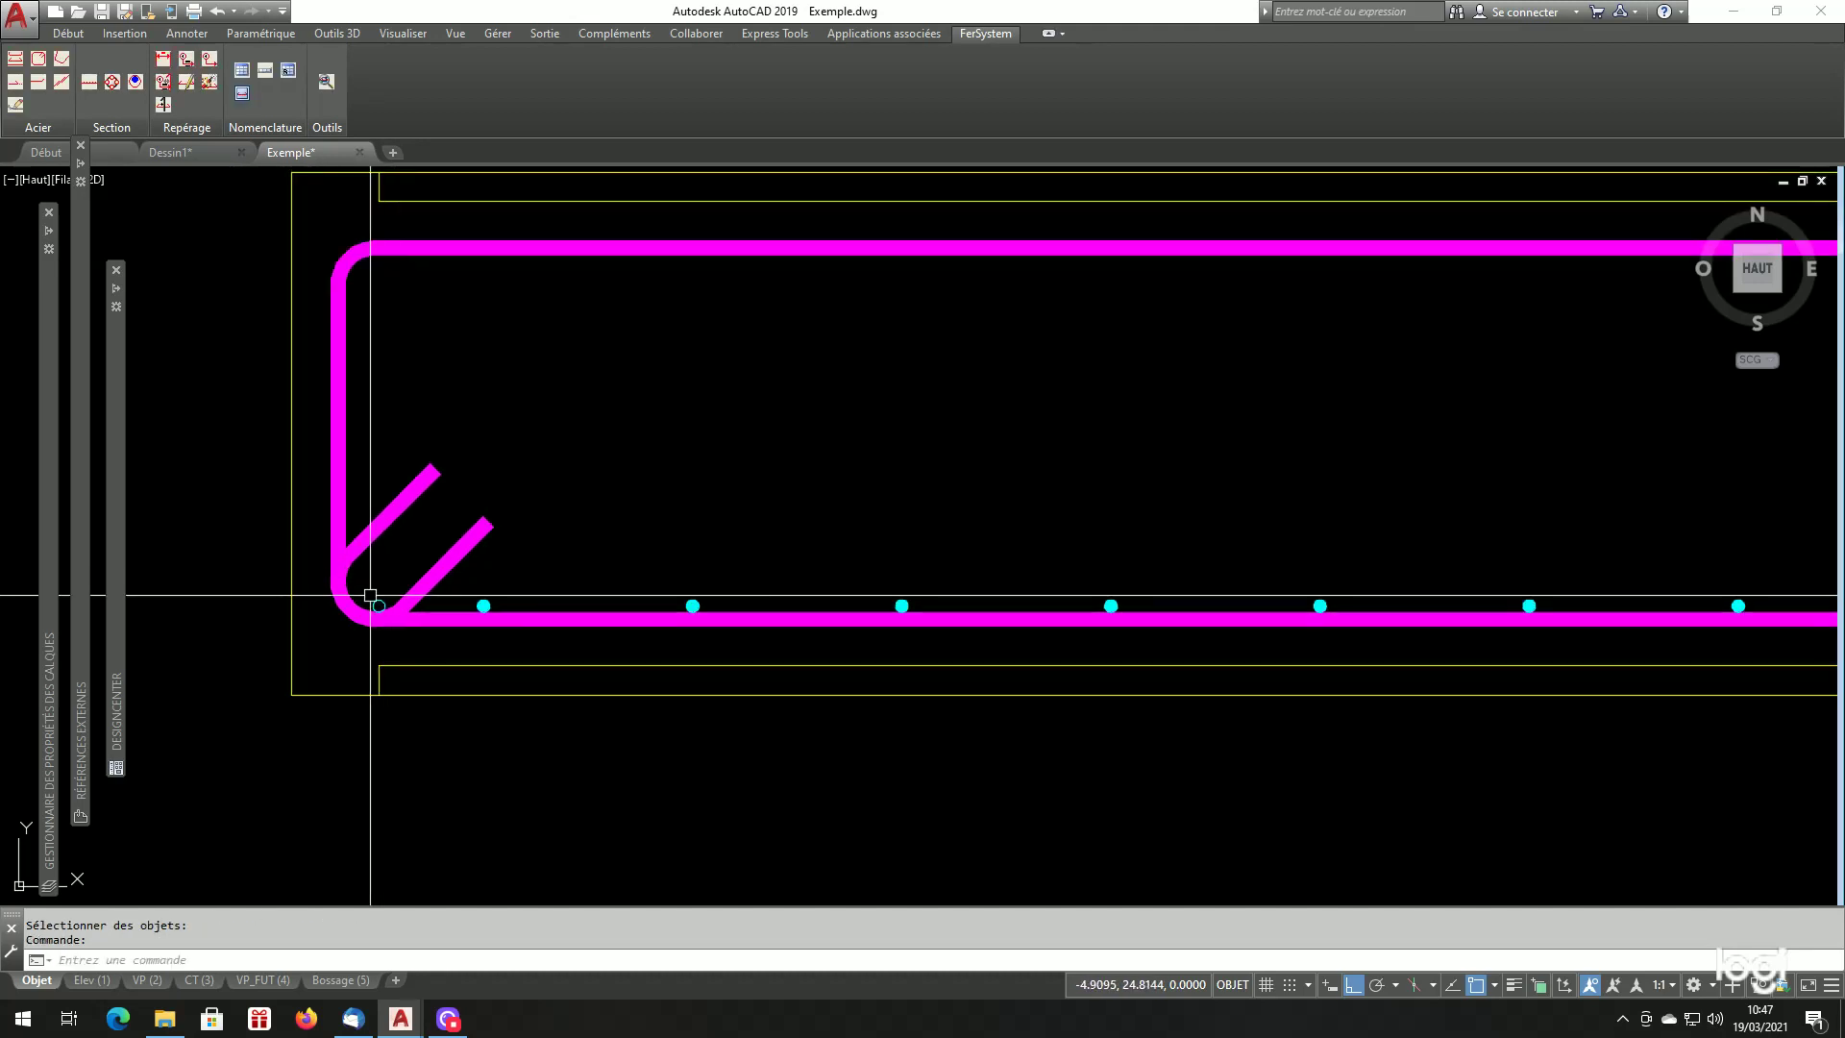
Copy the hollow corner bar section 0.24 along the frame's bottom side, away from the hooked corner.
scroll(396, 536, up, 4)
scroll(523, 626, down, 5)
scroll(589, 589, up, 3)
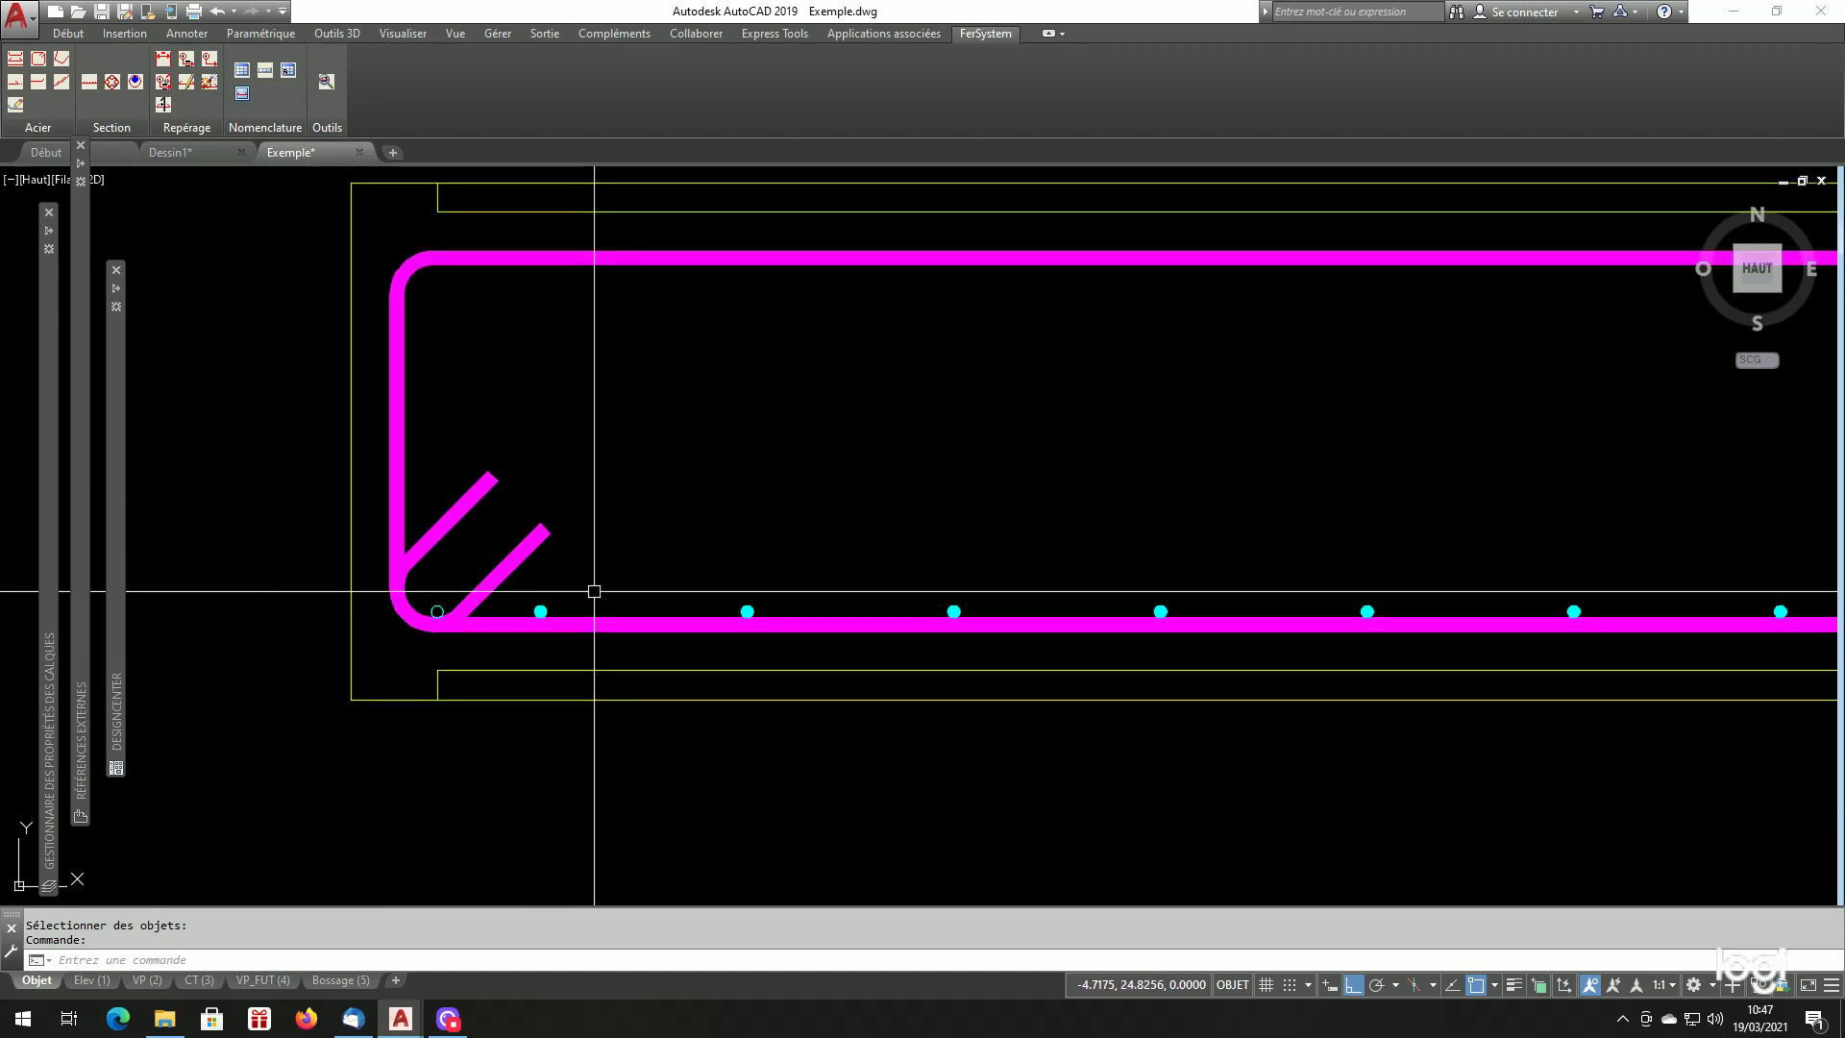
scroll(594, 589, up, 2)
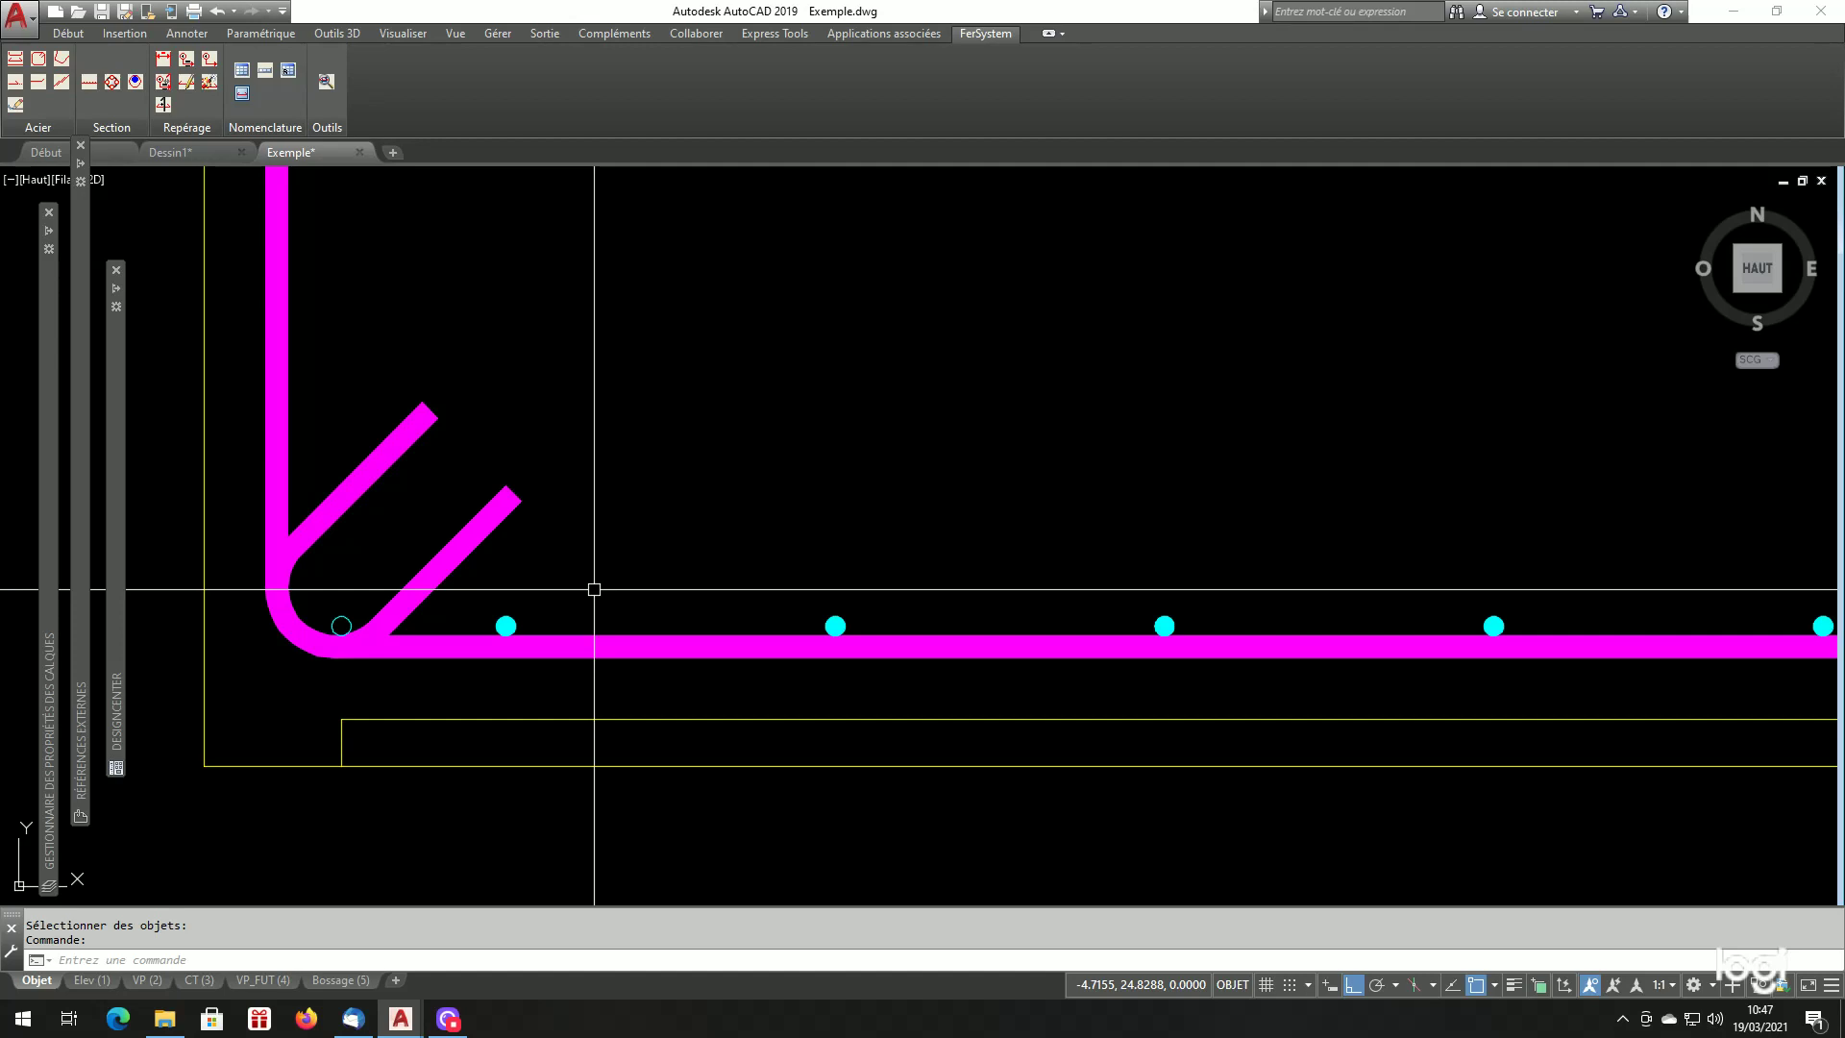
text(cp)
key(Return)
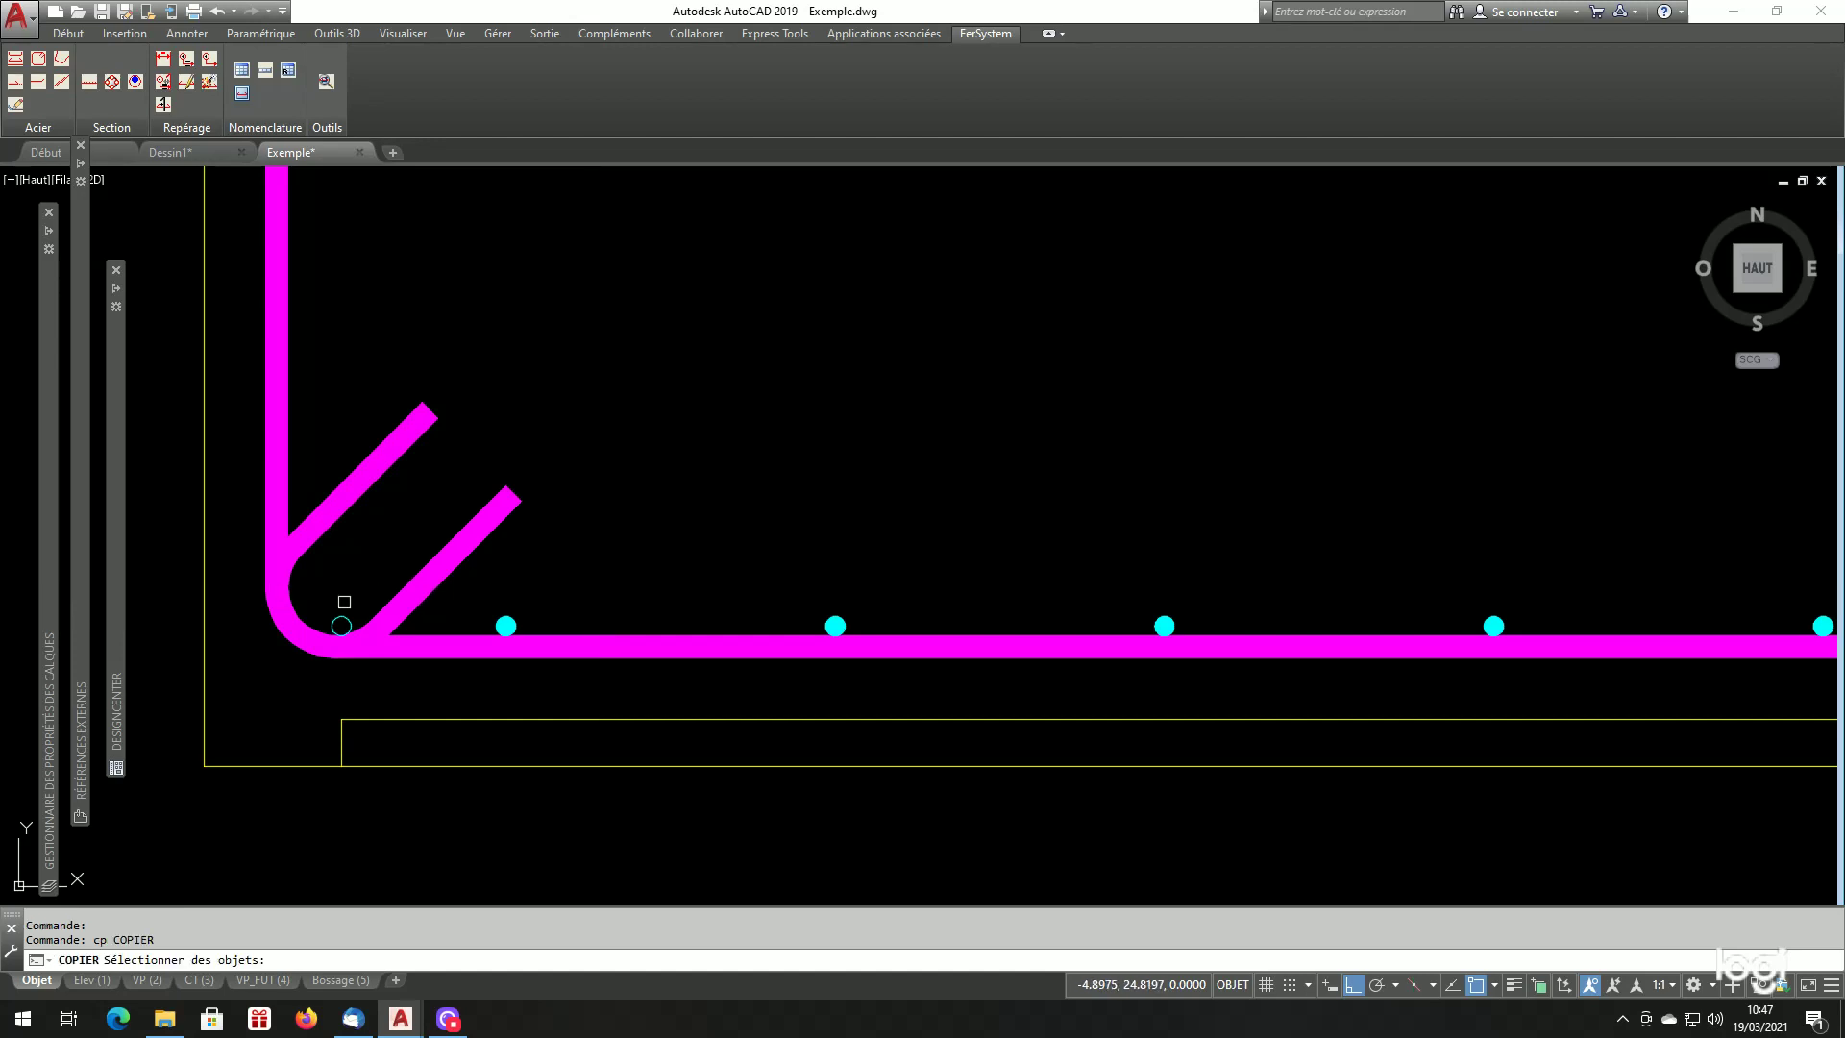
click(341, 623)
key(Return)
click(613, 455)
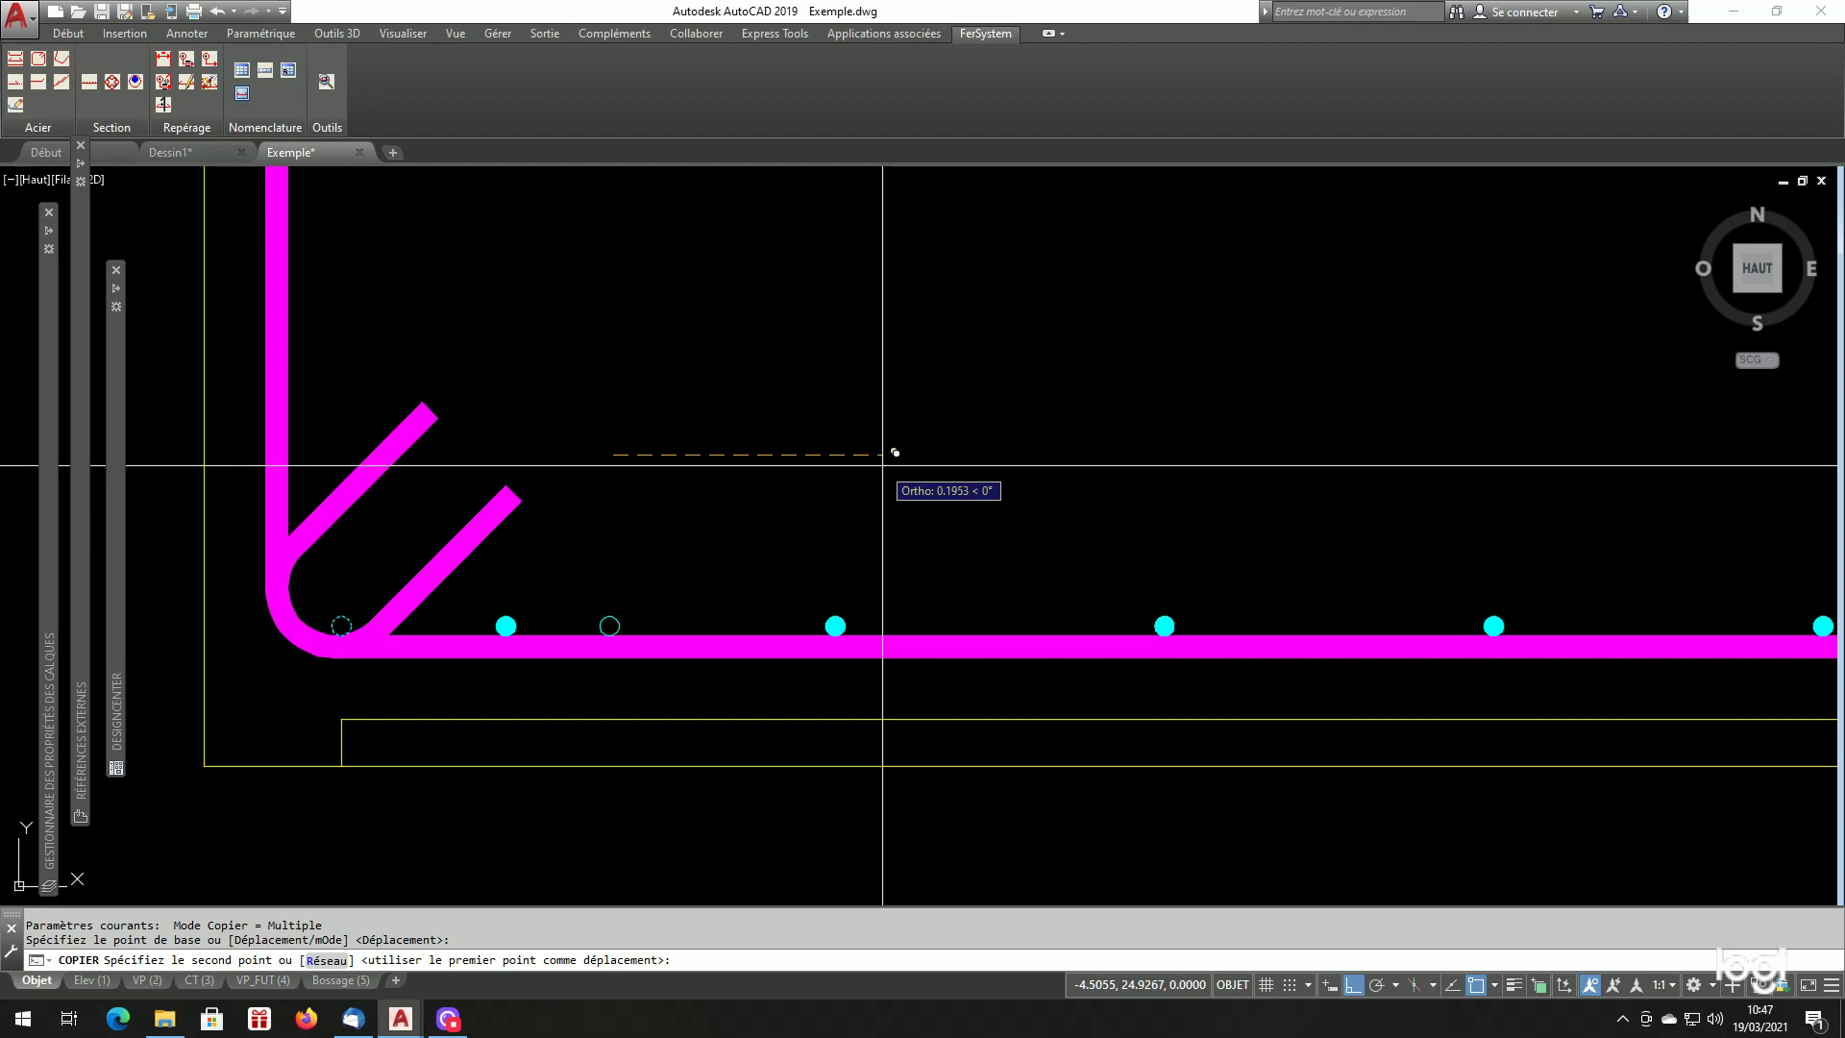
text(.24)
key(Return)
key(Return)
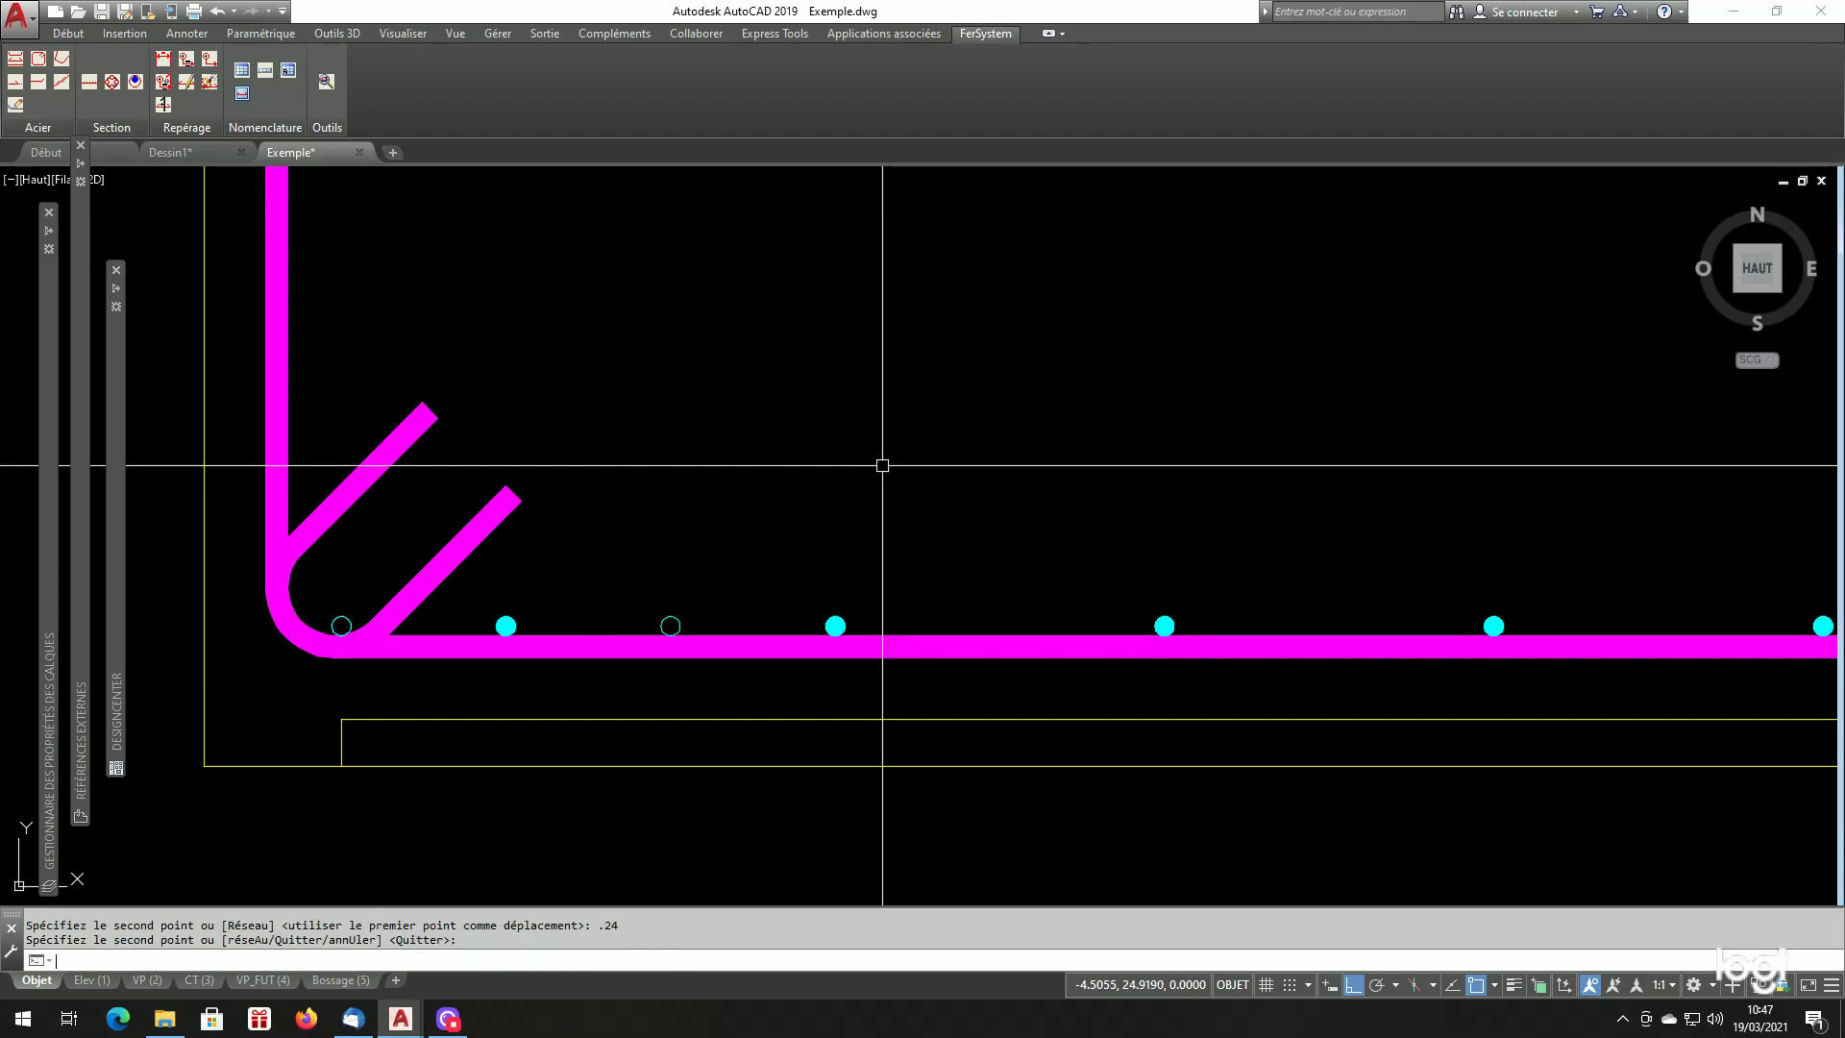
Copy the new hollow bar section six times along the bottom side, using the spacing from the hollow corner section.
text(cp)
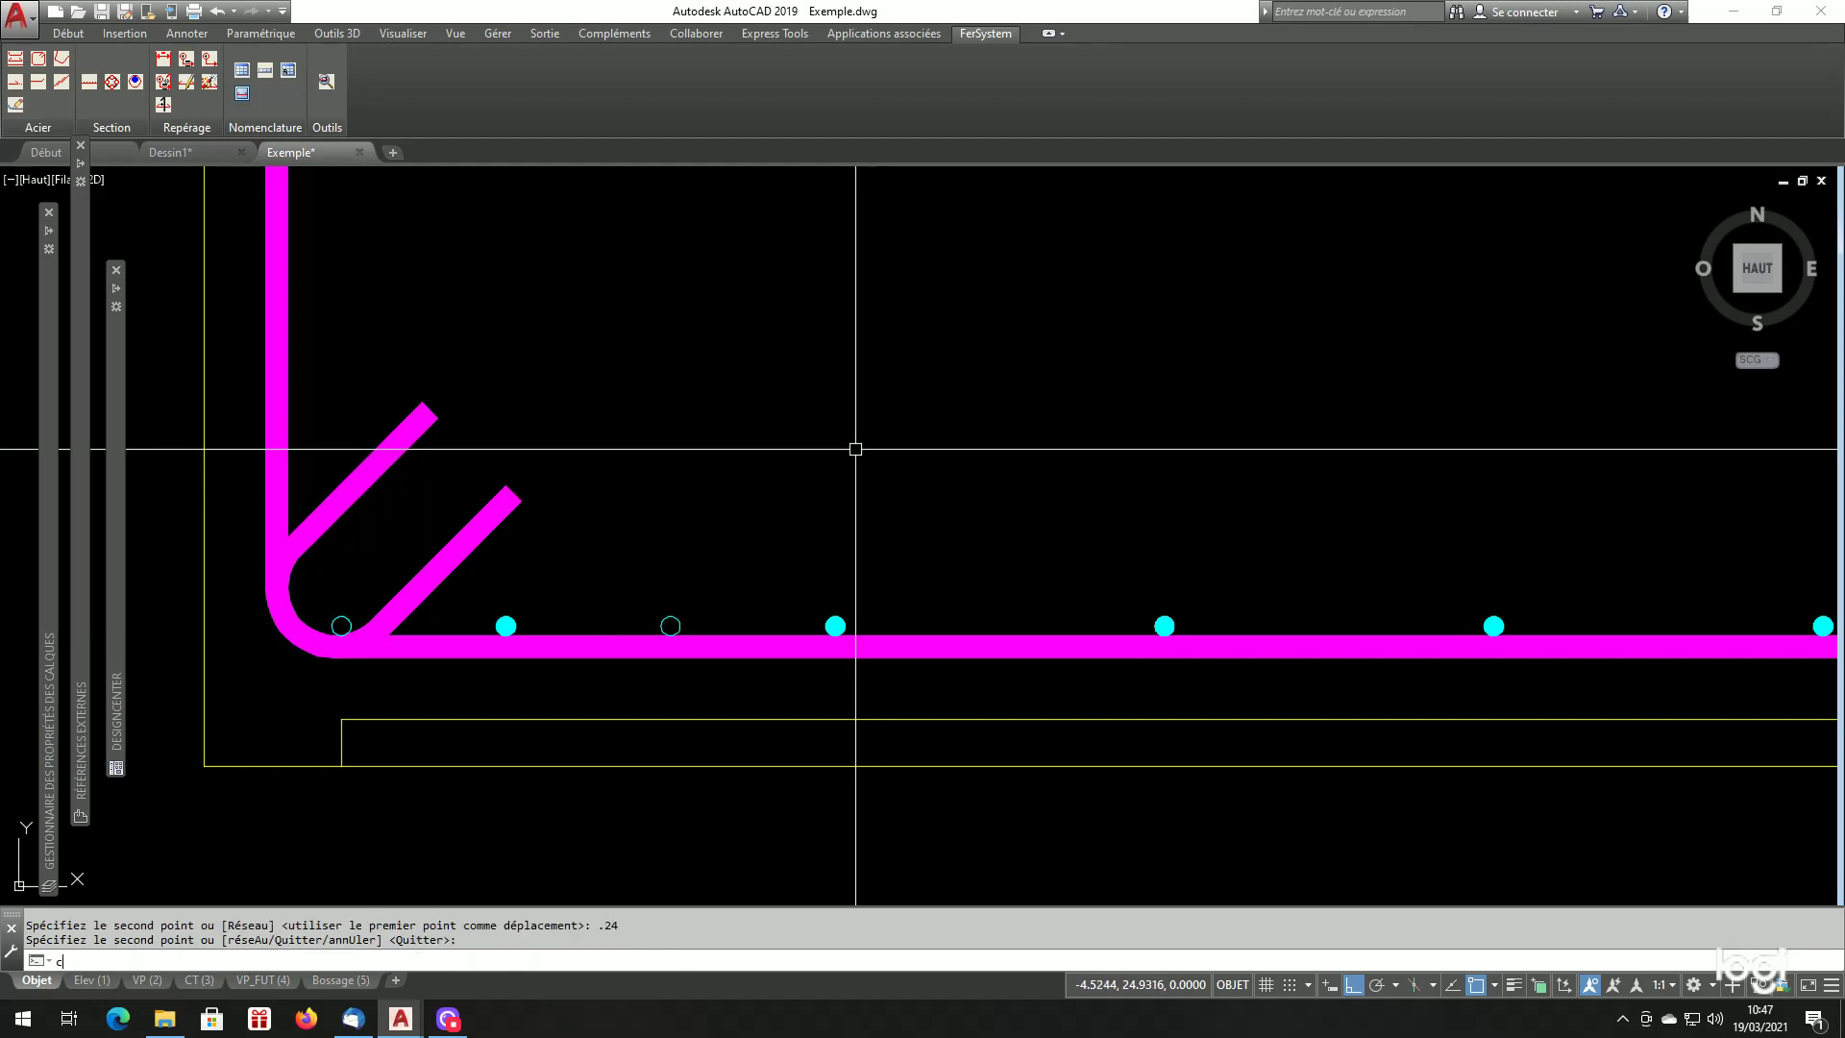
key(Return)
click(670, 623)
key(Return)
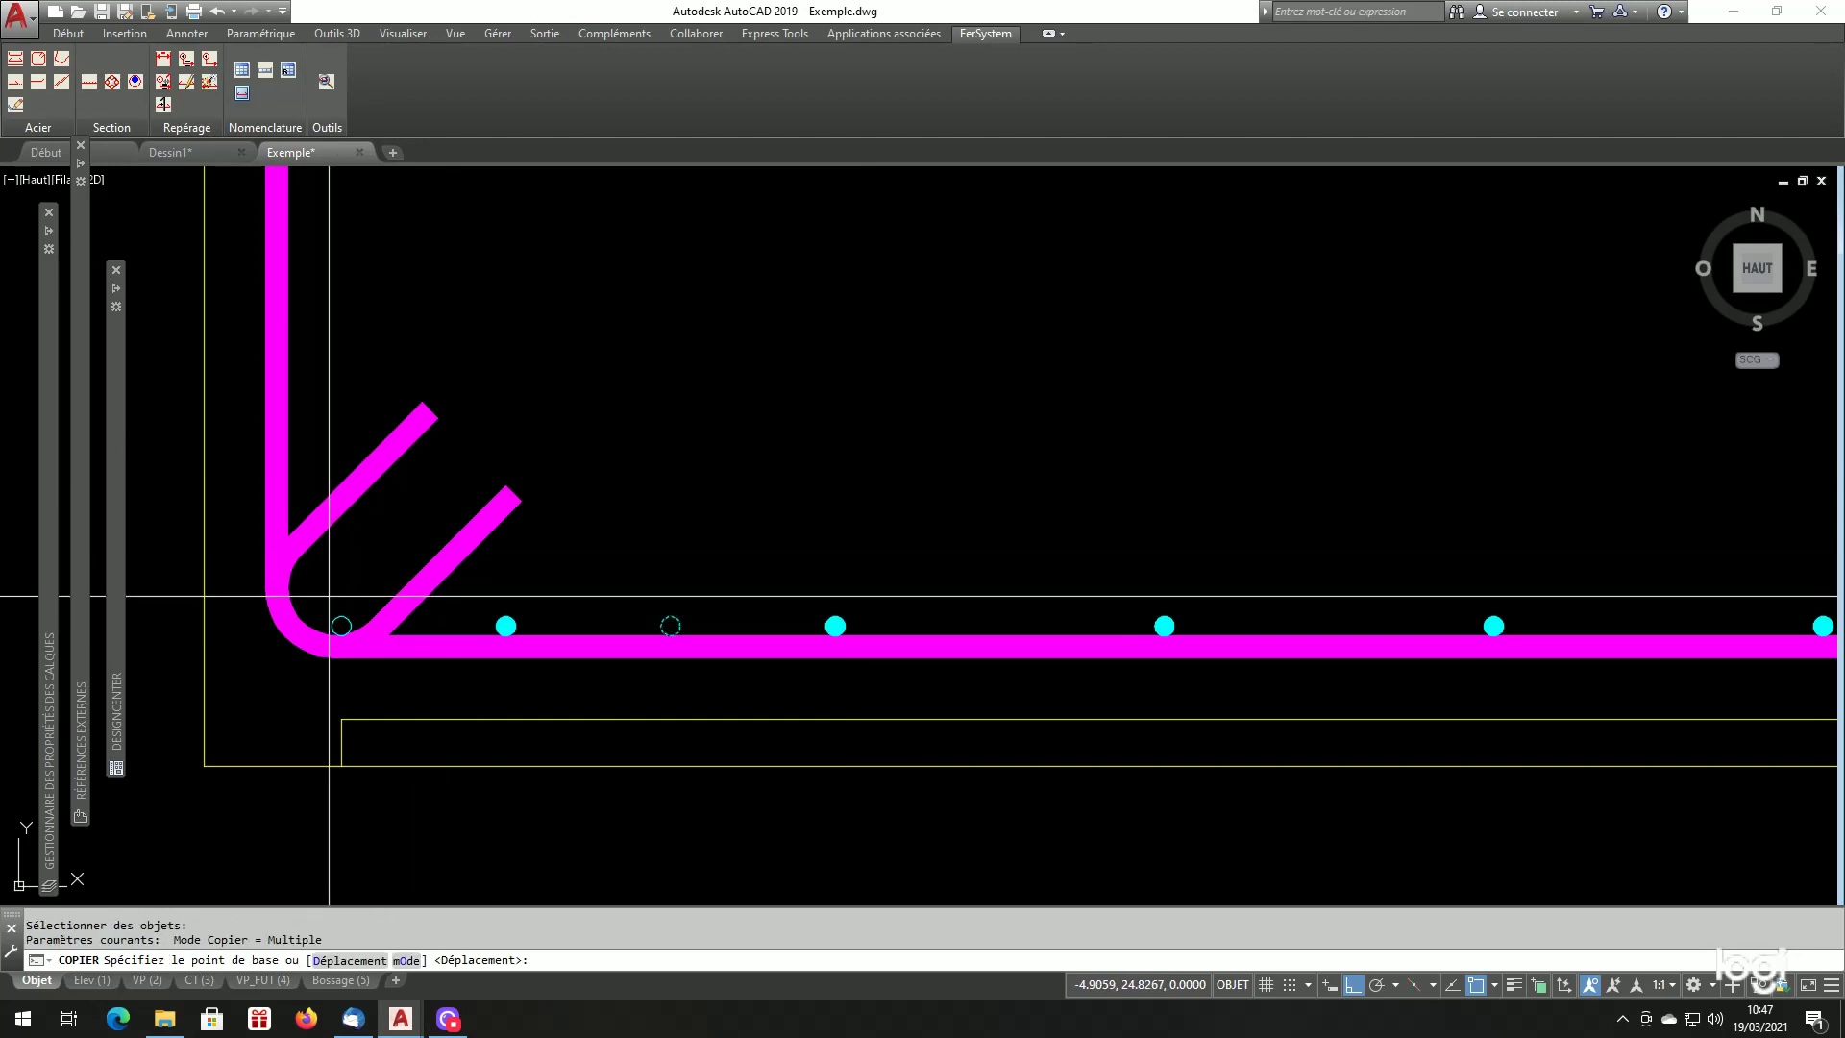
click(341, 626)
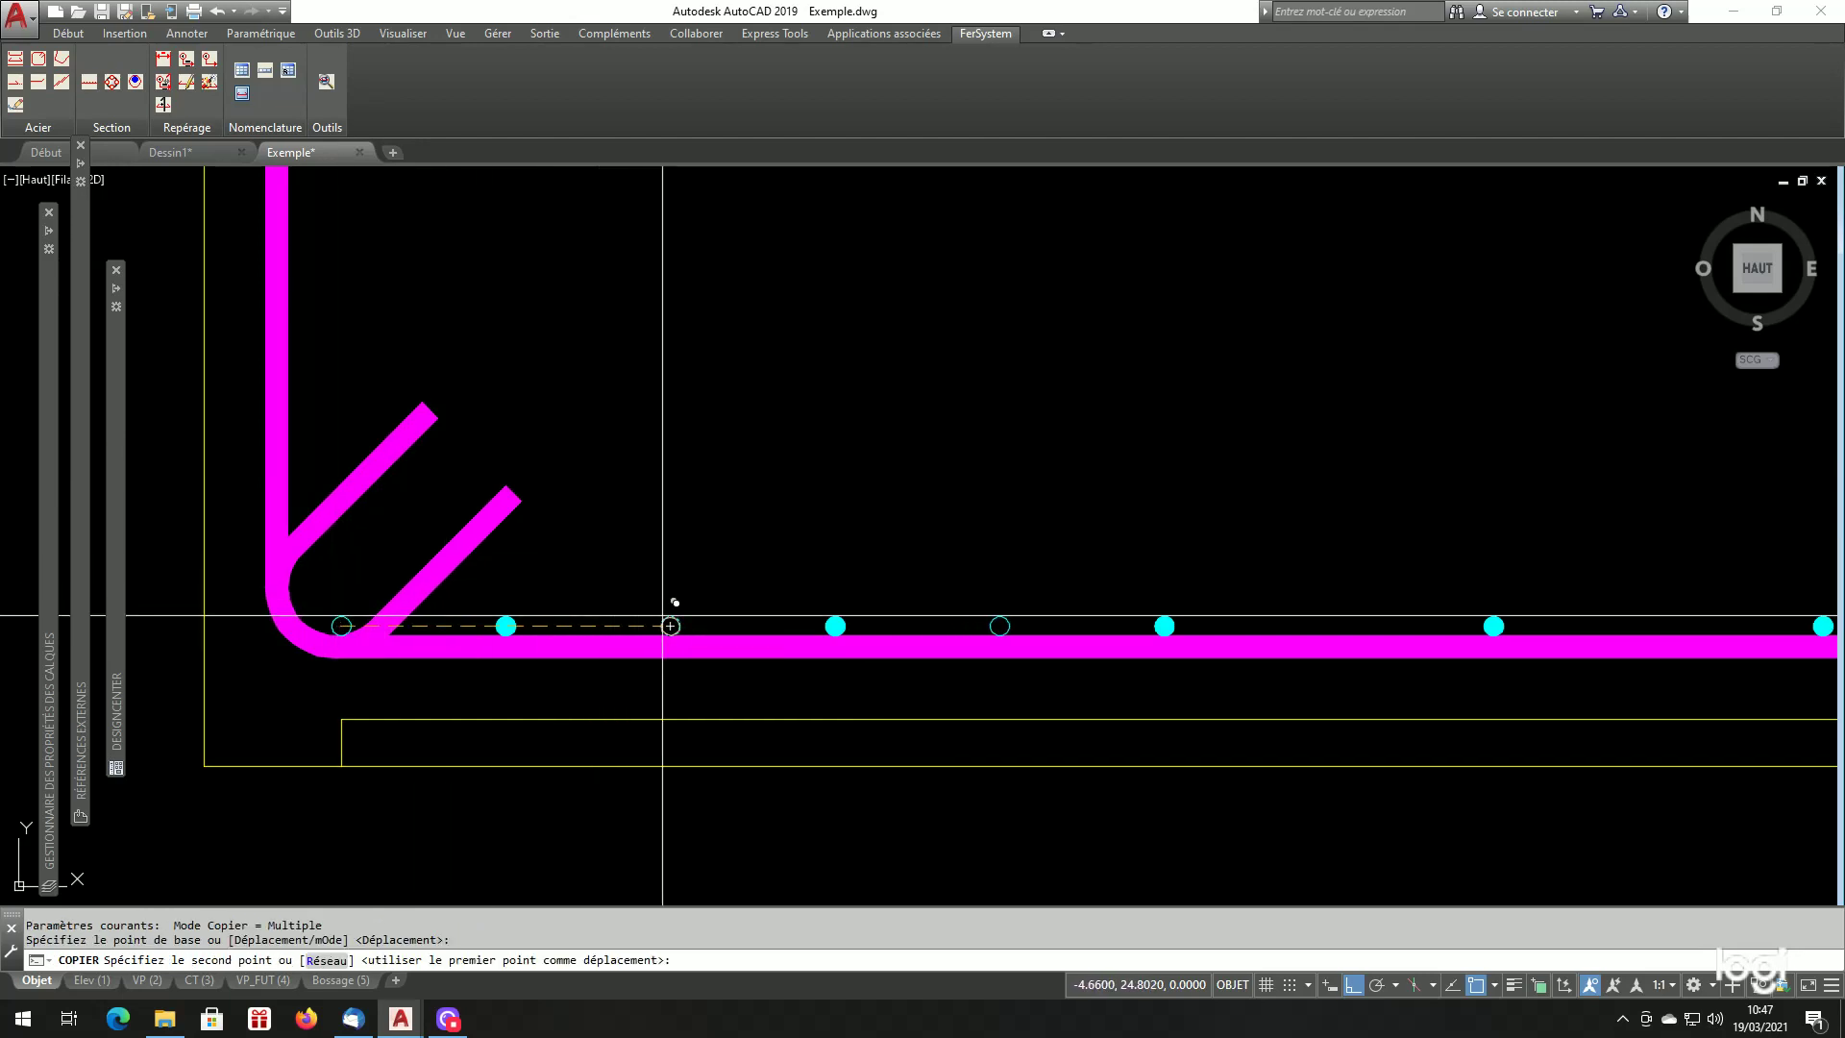
click(671, 618)
click(1000, 618)
scroll(1000, 619, down, 4)
scroll(1274, 648, up, 2)
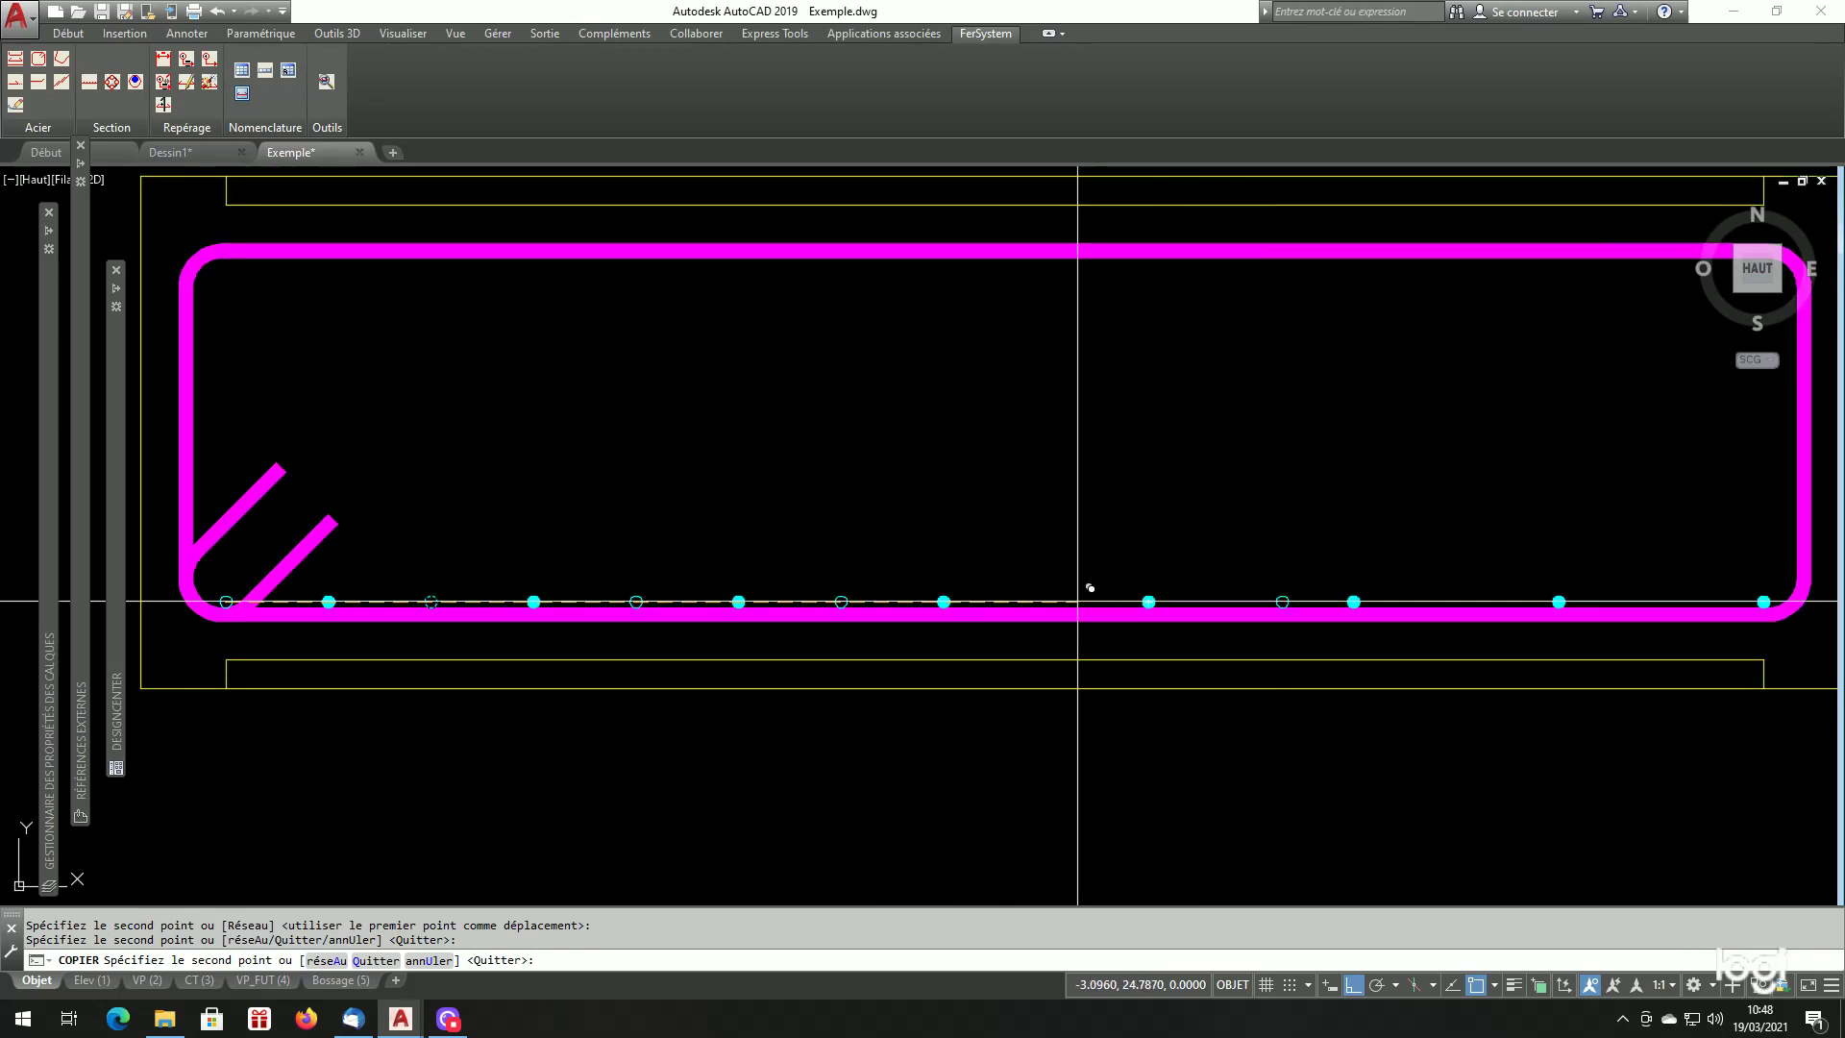
click(845, 593)
click(1046, 586)
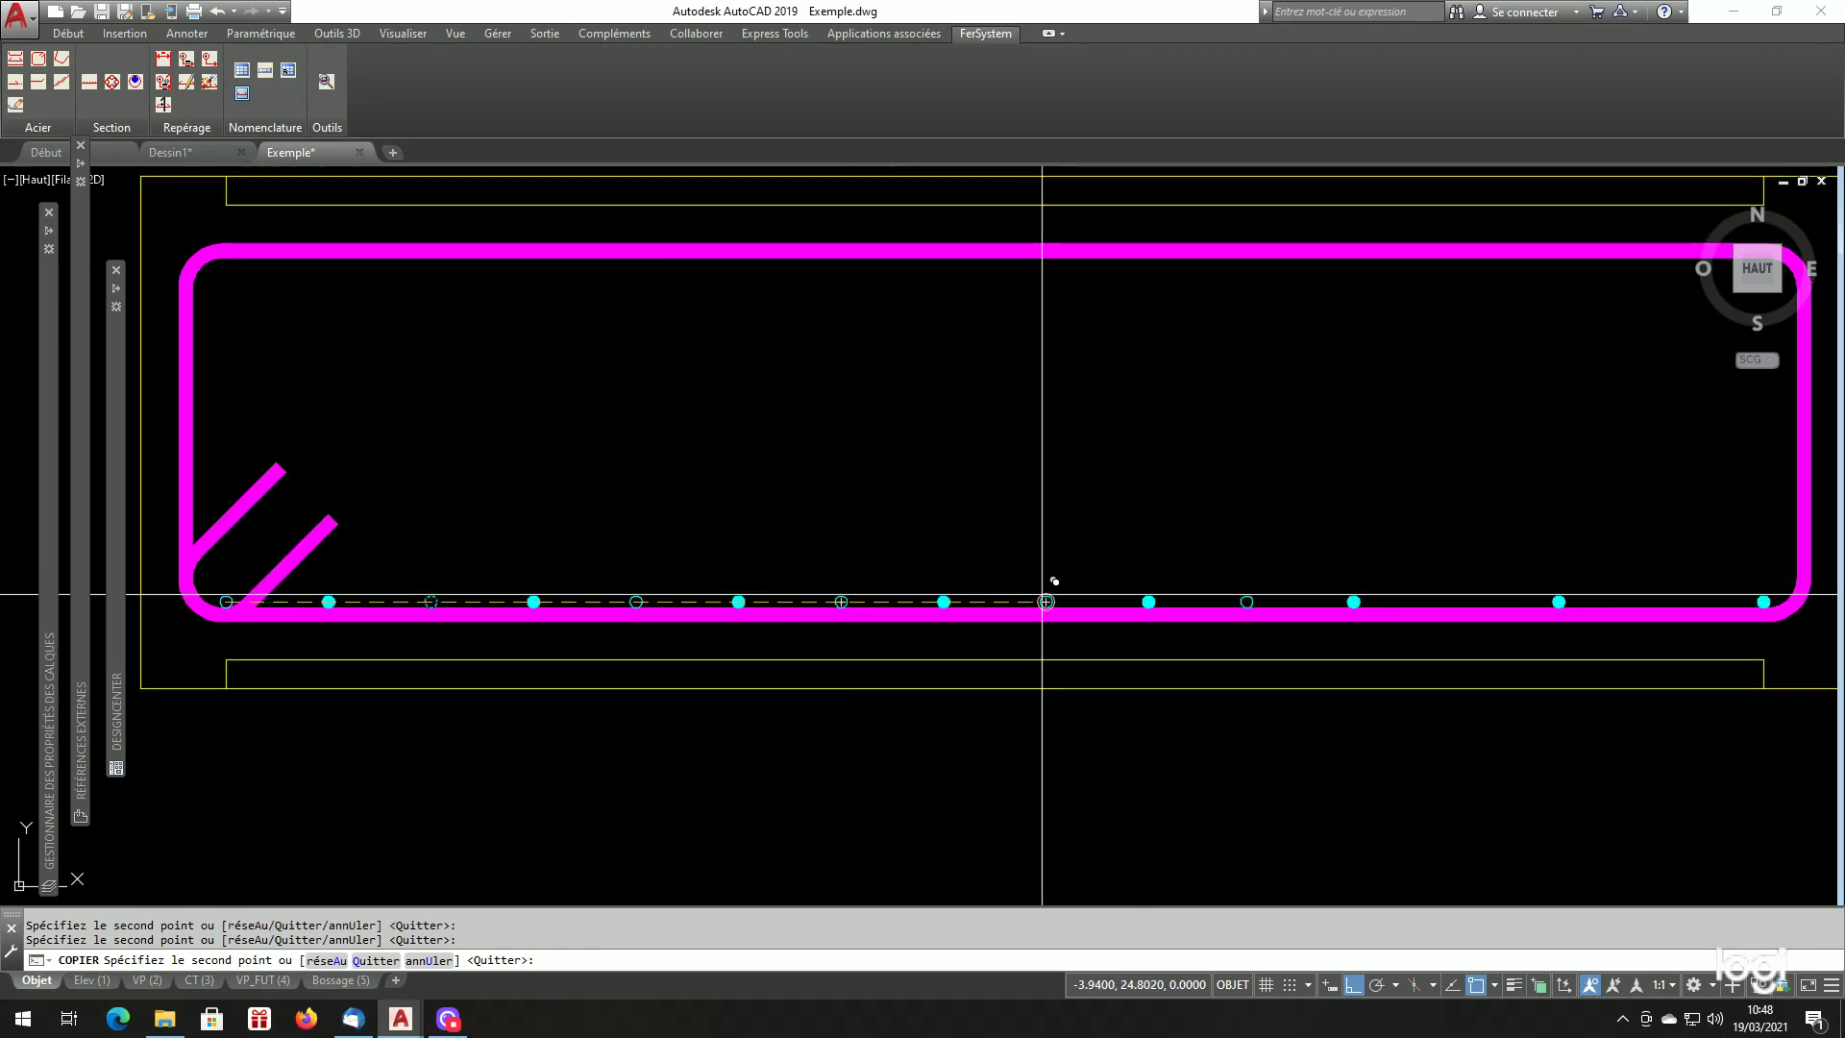
click(1251, 585)
click(1442, 585)
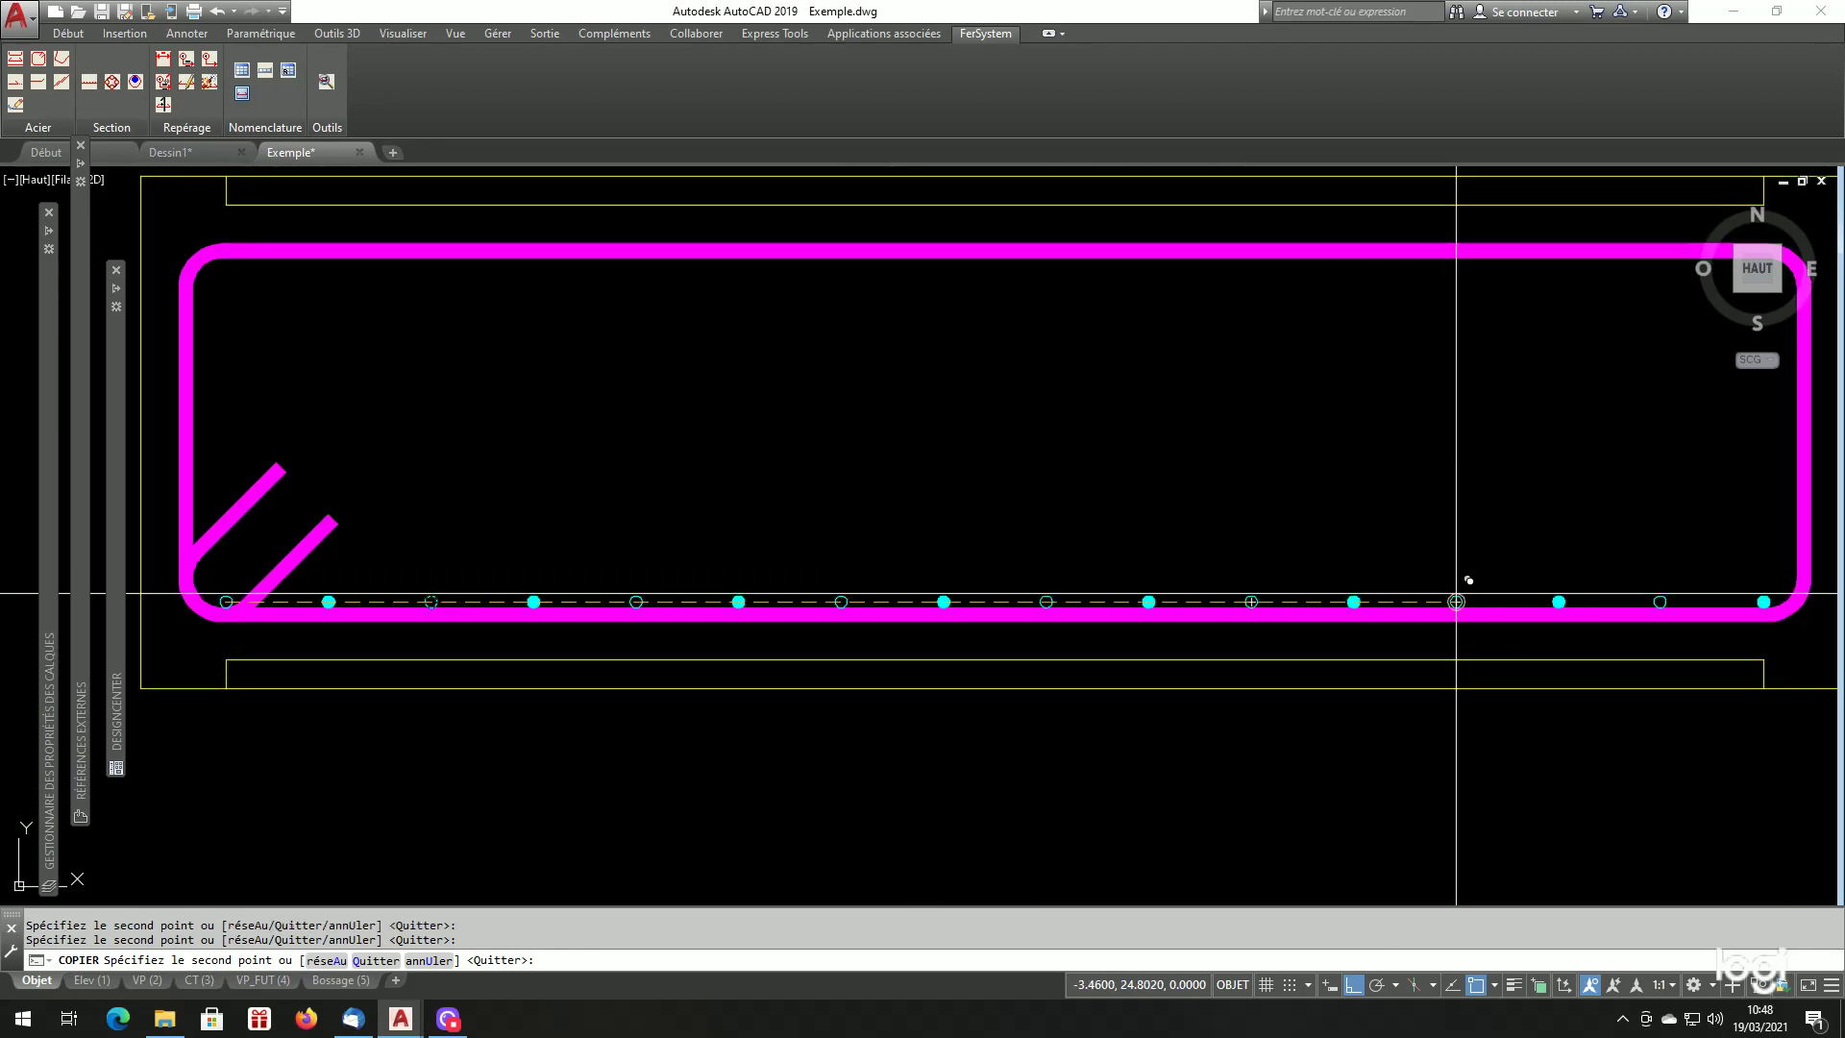
key(Return)
scroll(1174, 589, down, 2)
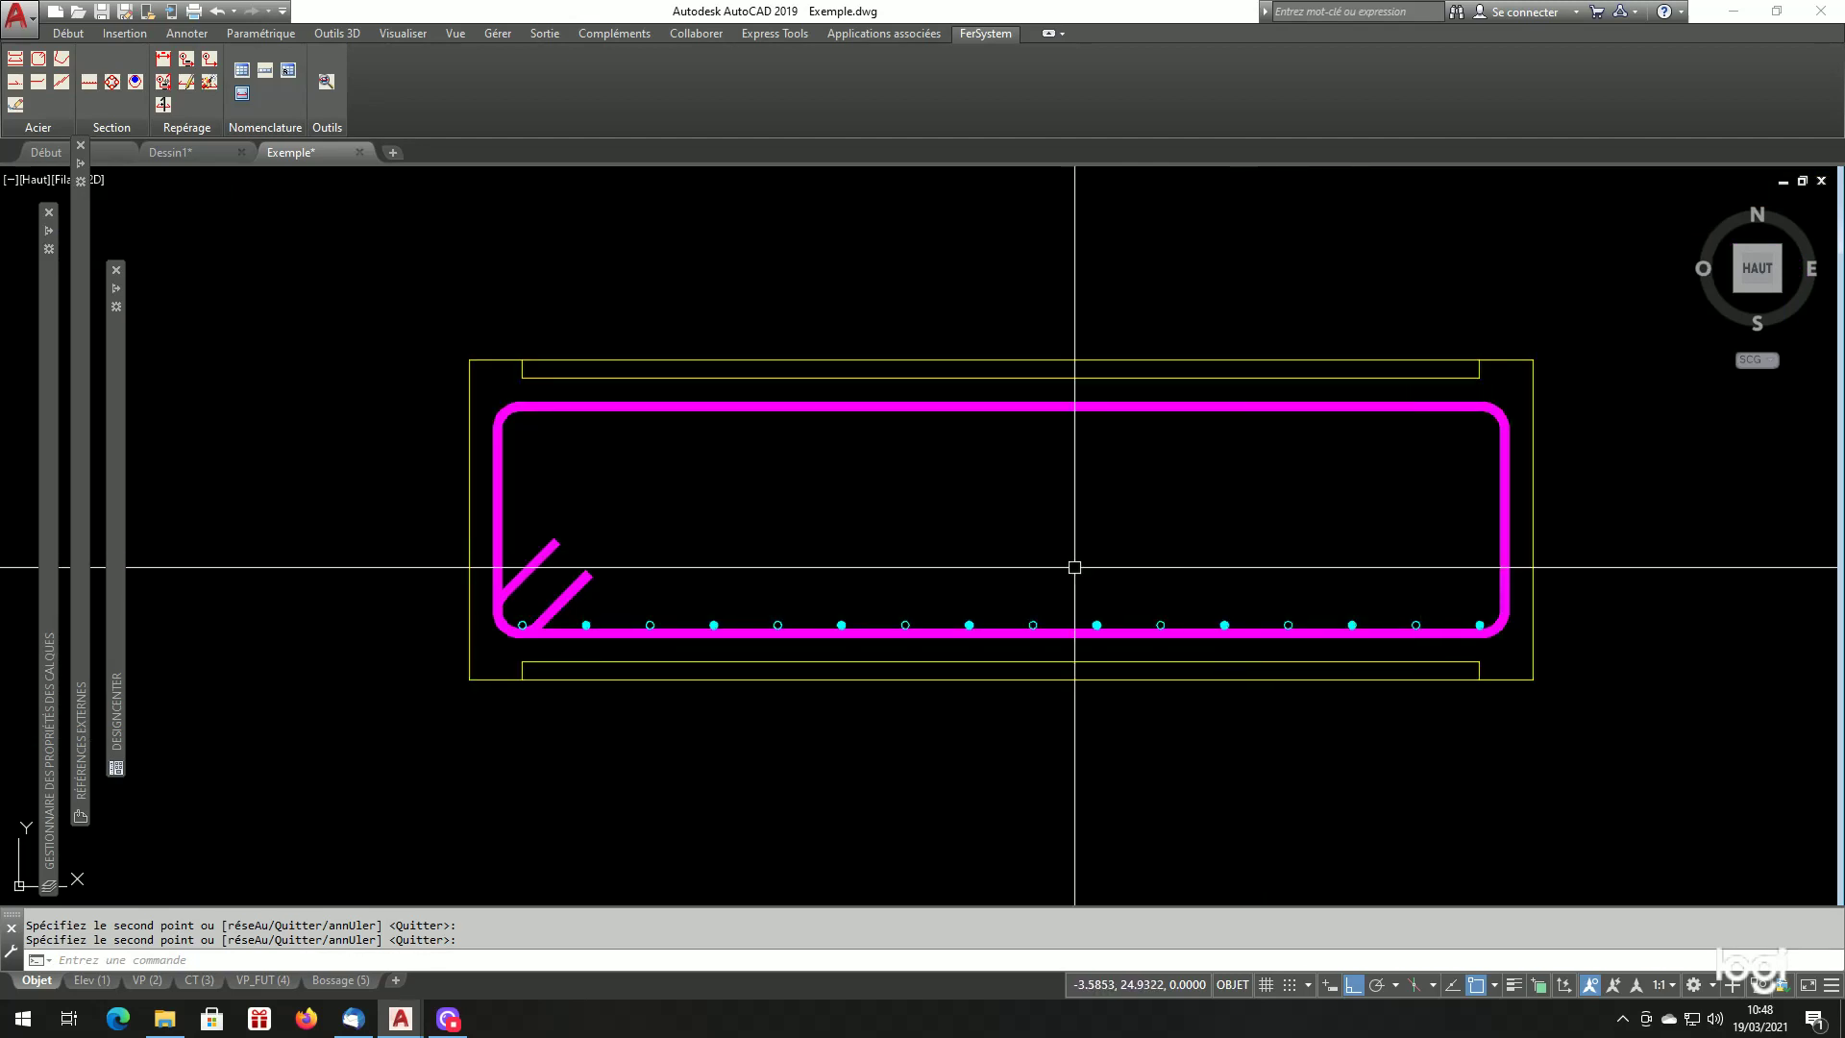
Generate a solid (Plein) HA12 bar section on the steel at the midpoint of the frame's short hooked side.
scroll(524, 584, up, 2)
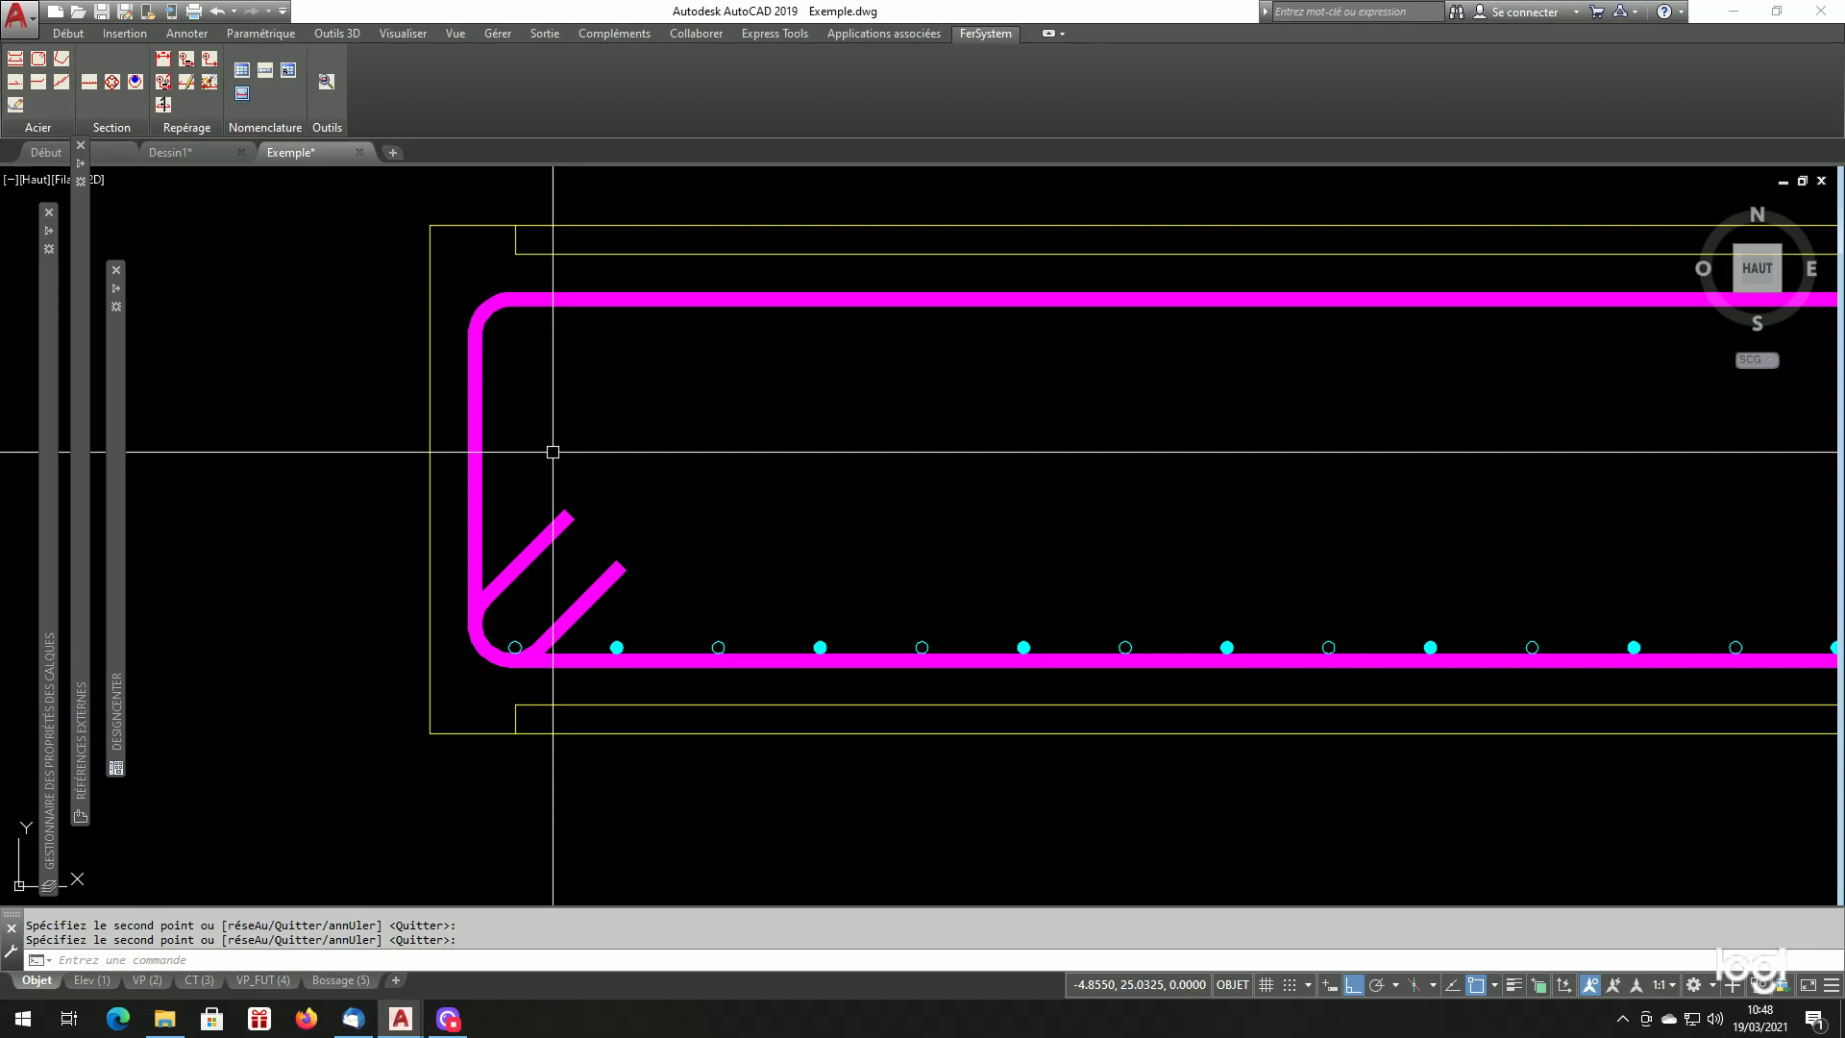
click(111, 81)
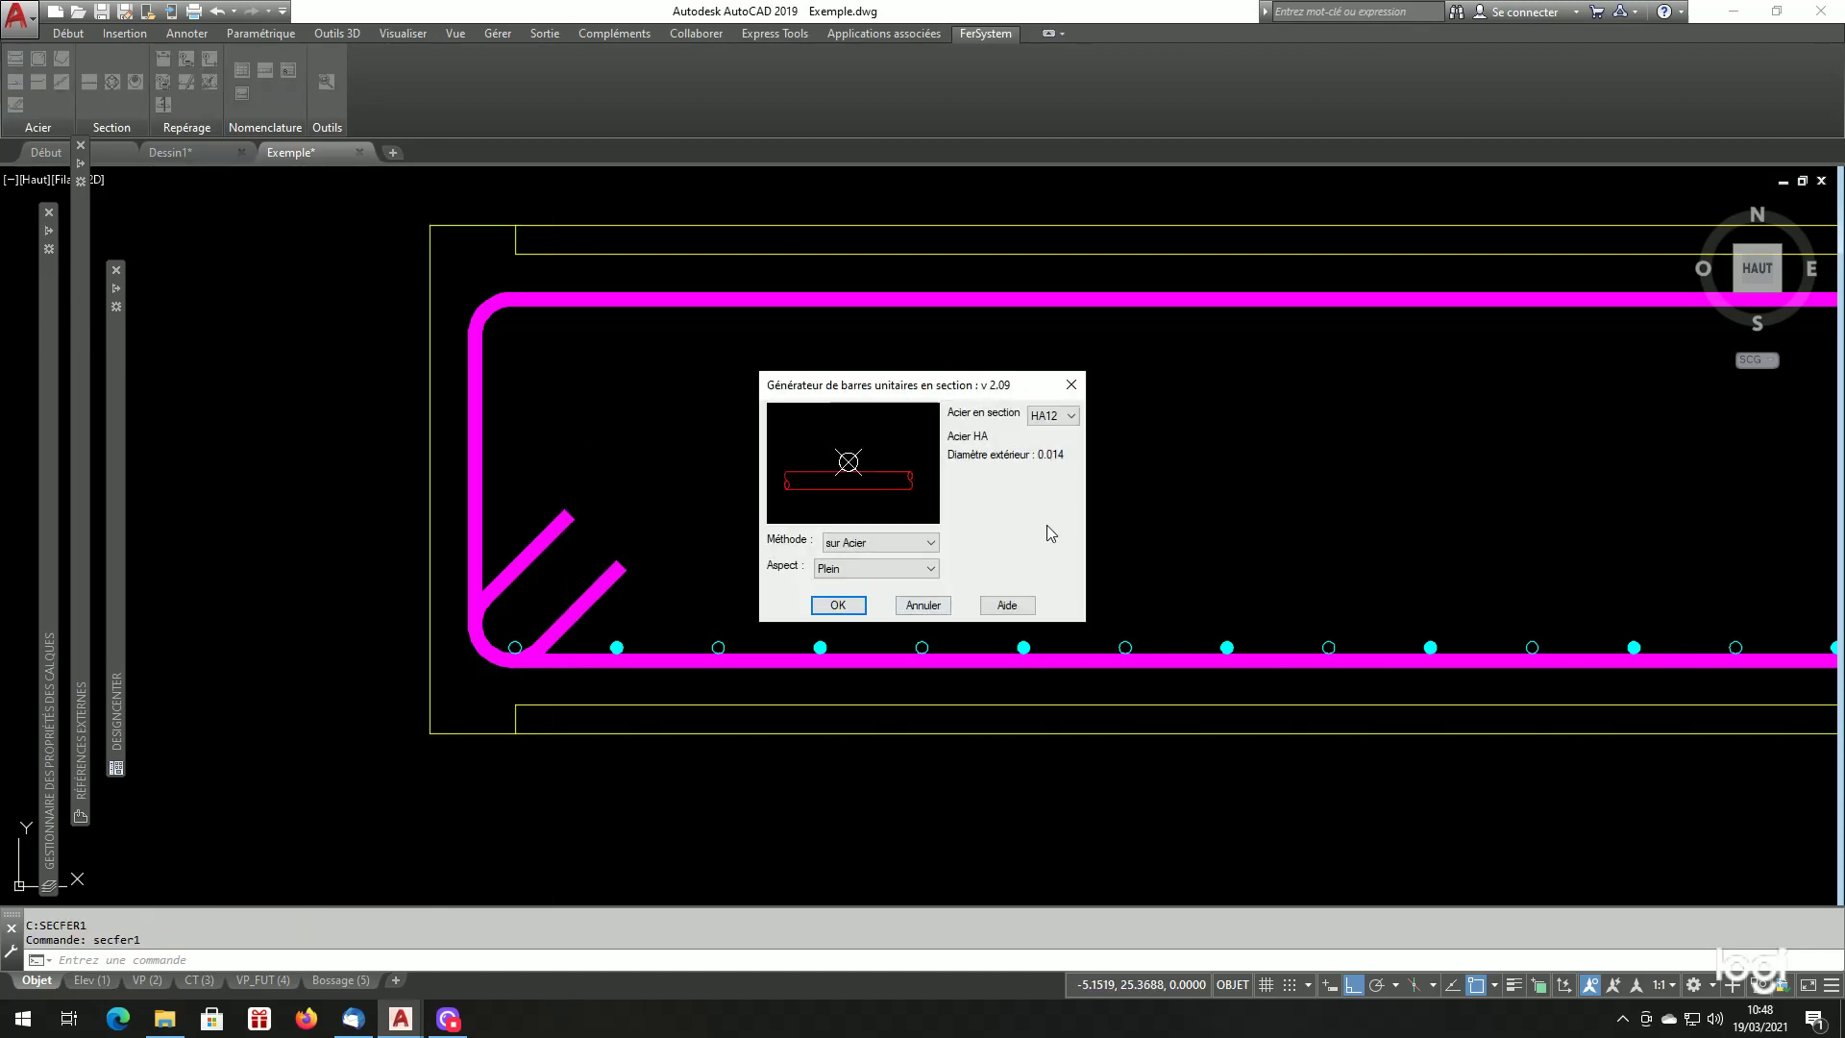
click(838, 605)
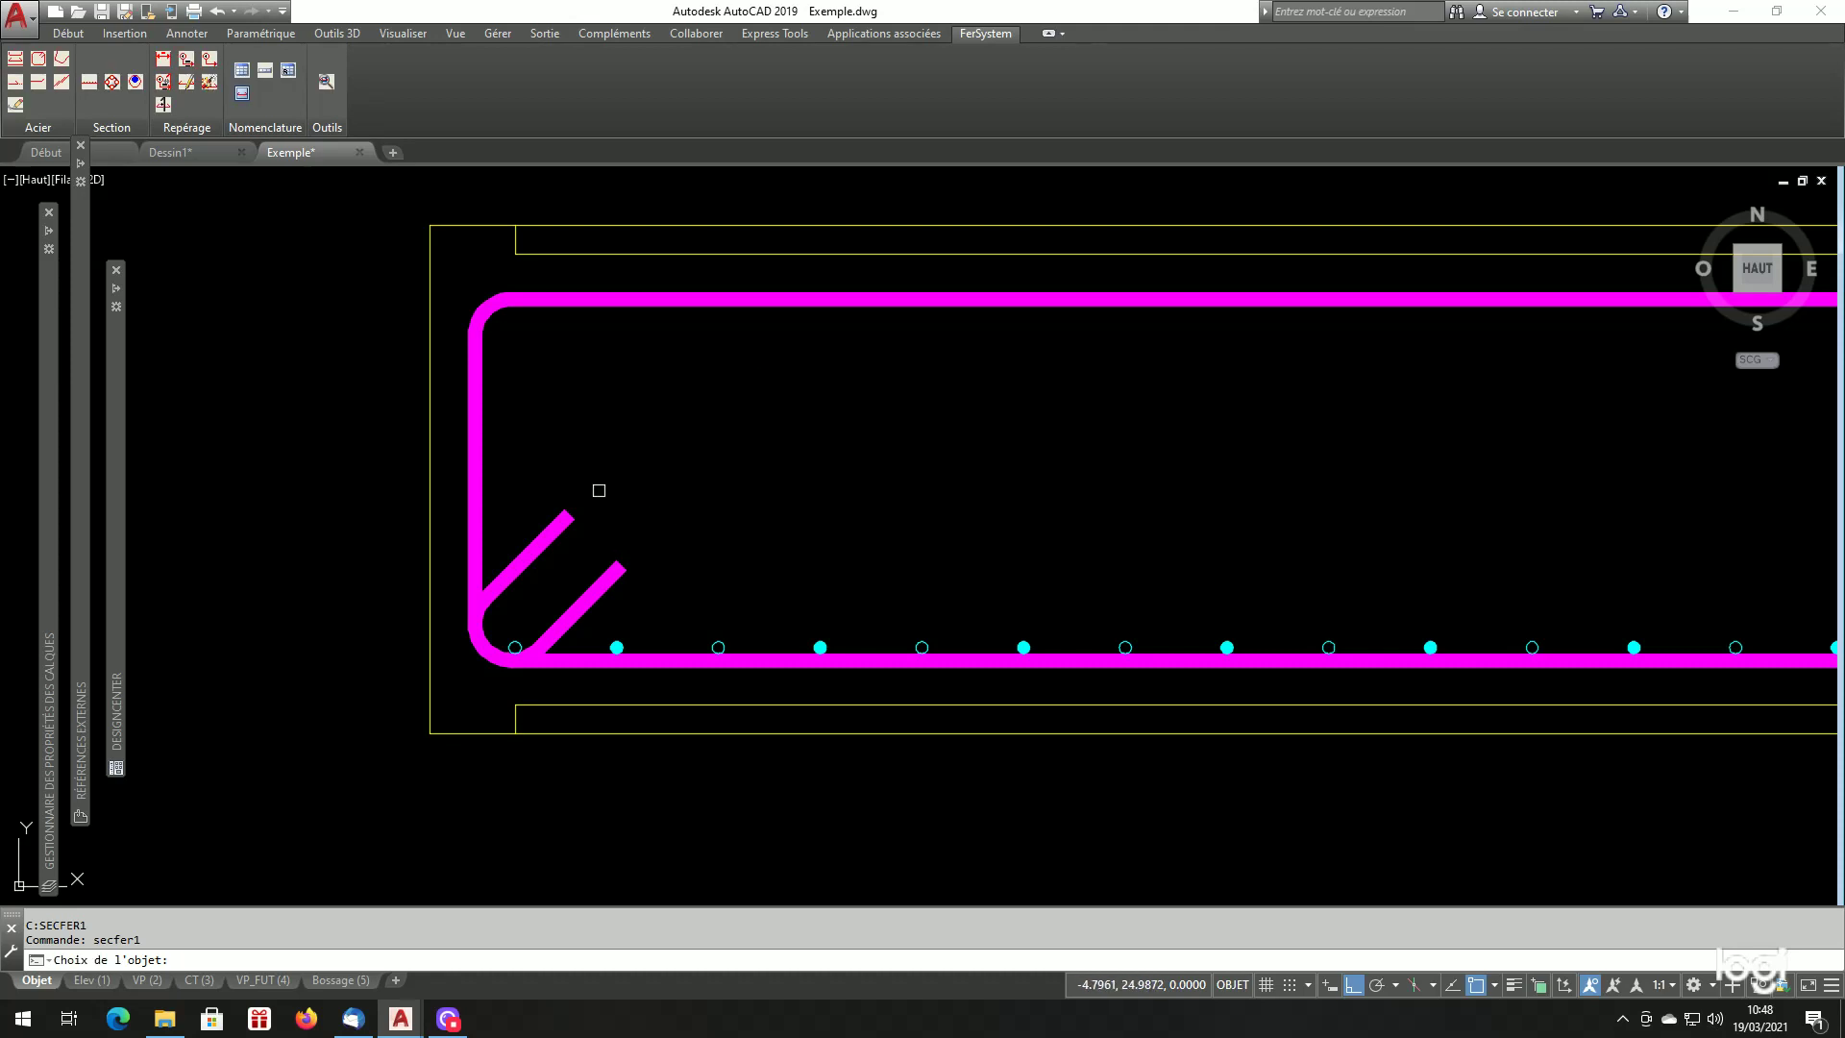
click(488, 468)
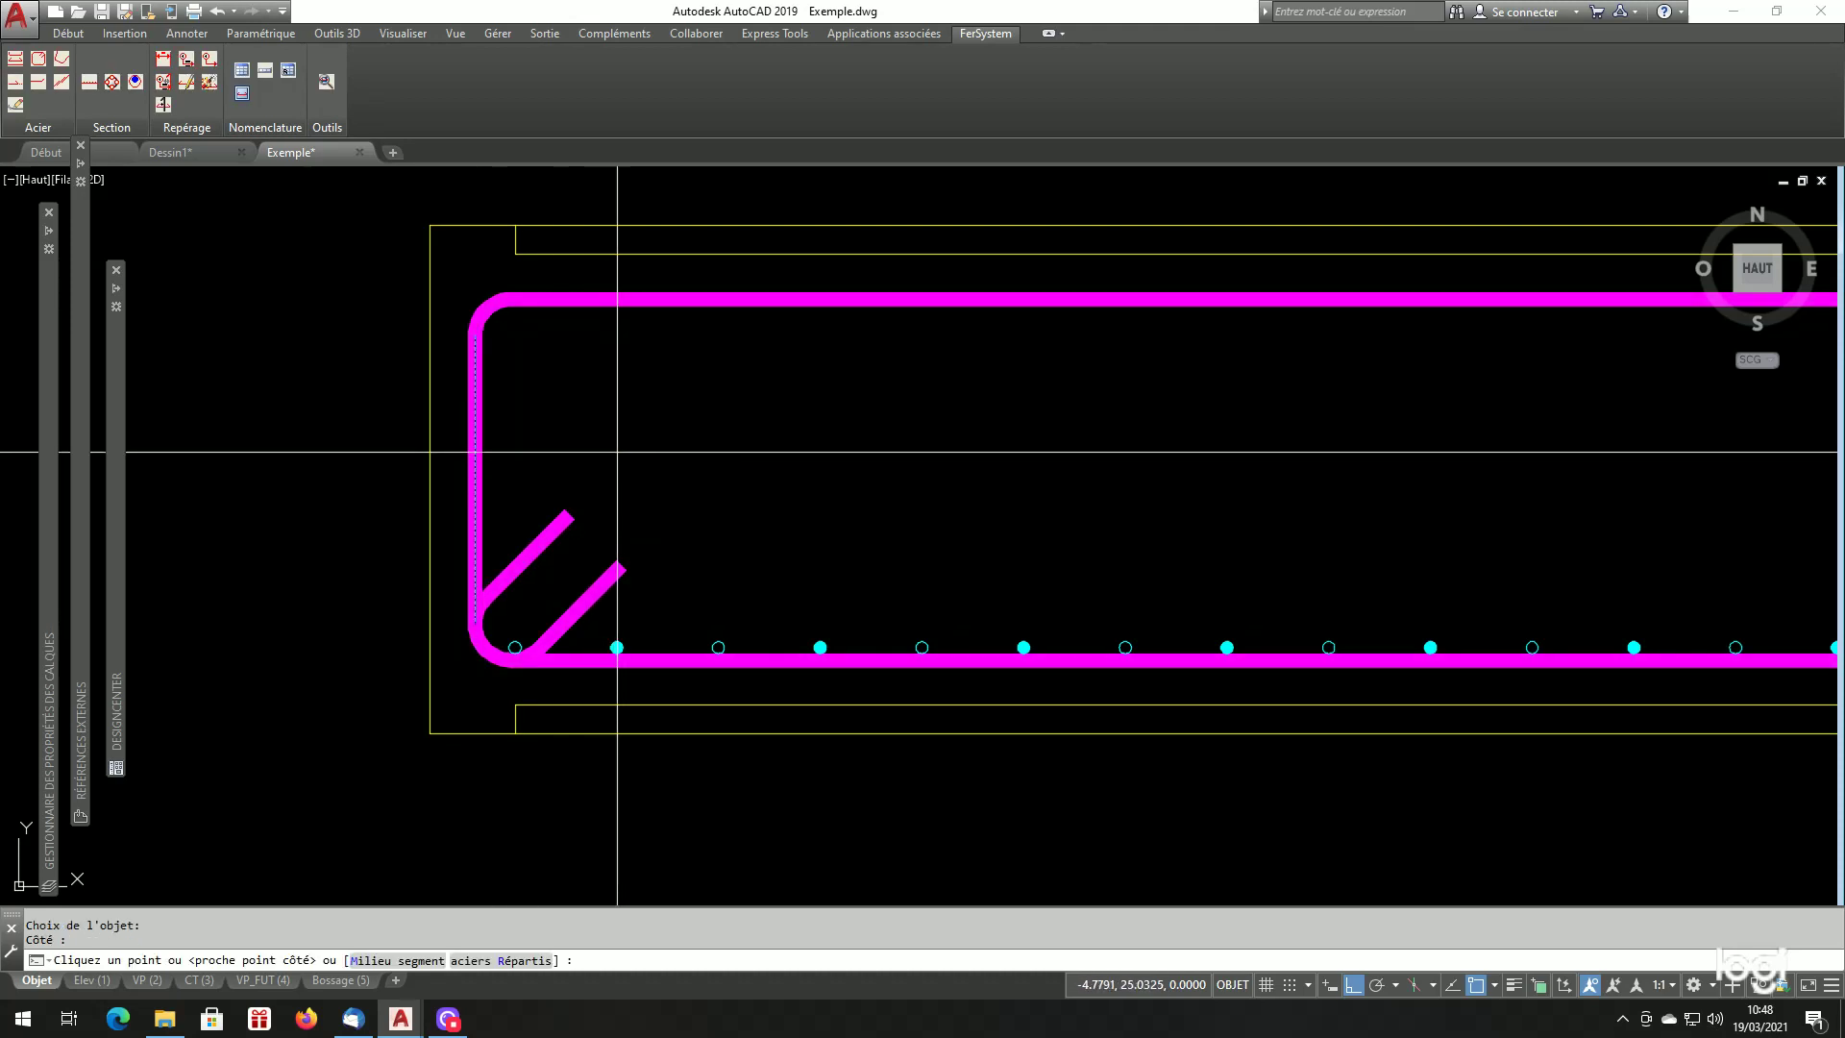
text(M)
key(Return)
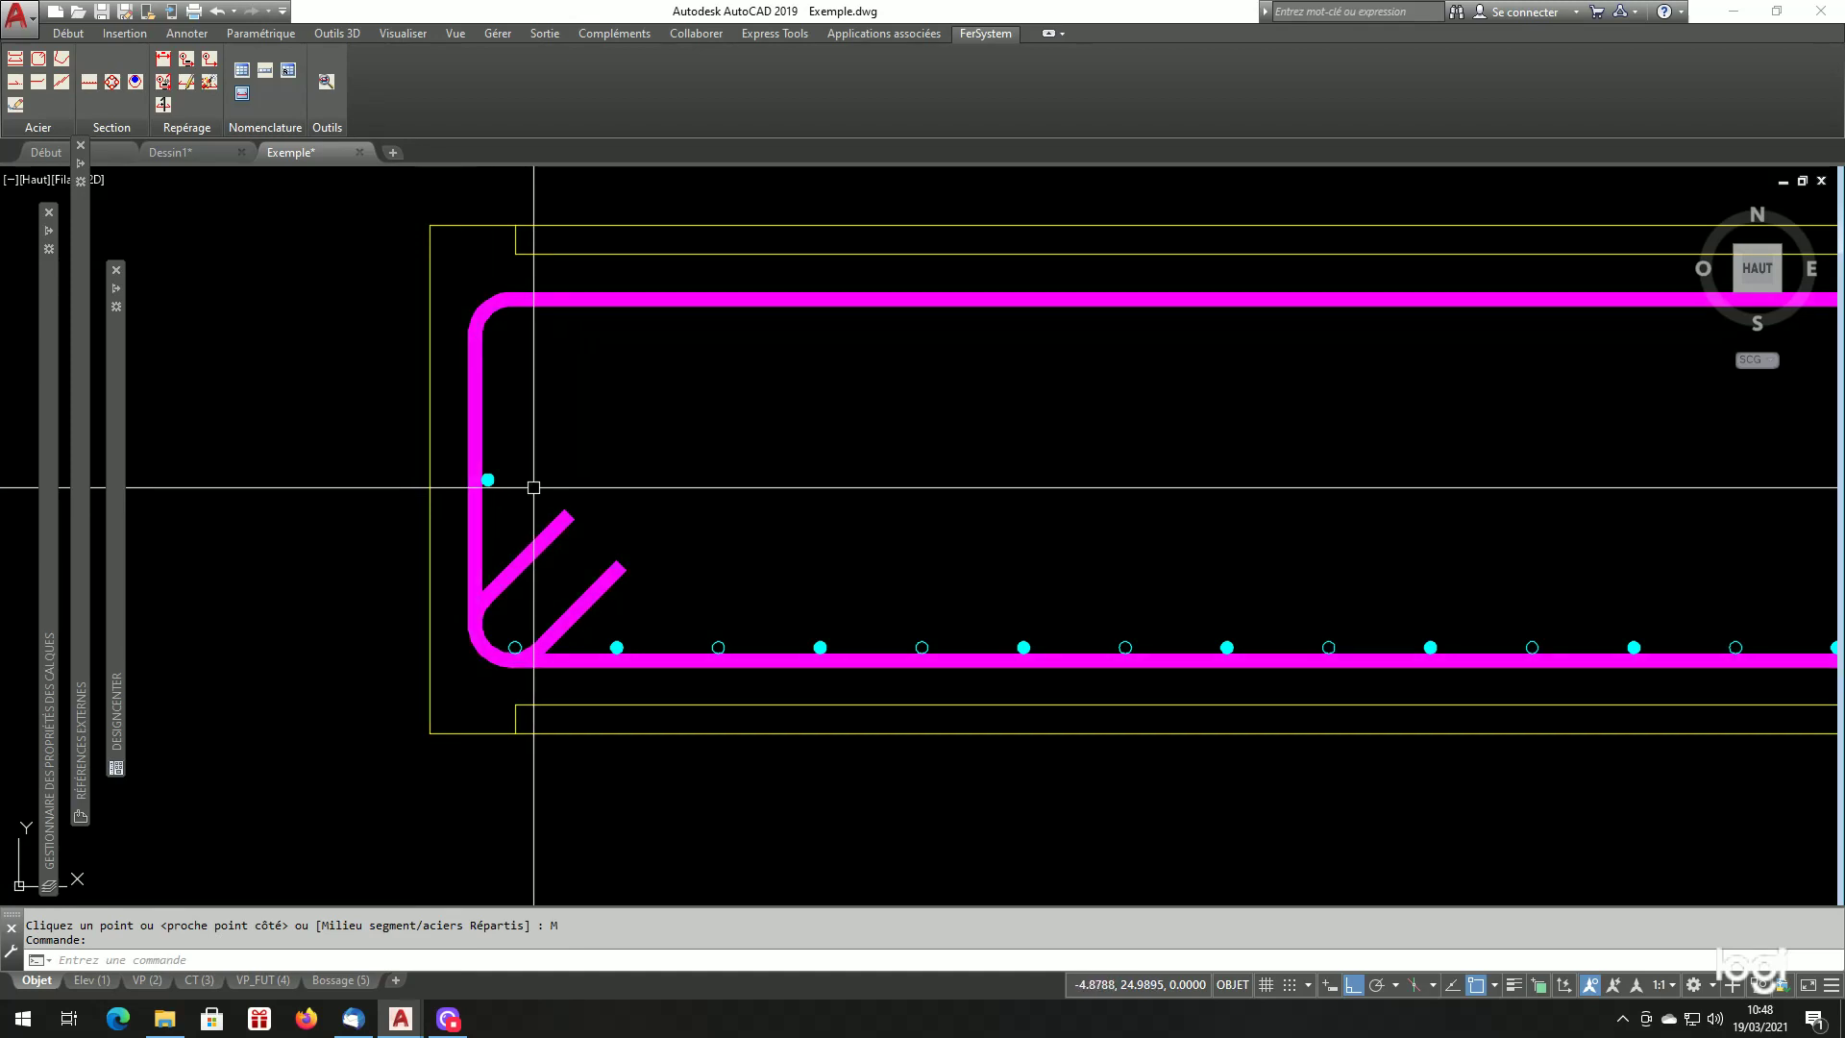
Move the short side's new bar section 0.075 upward along the frame, away from the hooks.
scroll(519, 480, up, 2)
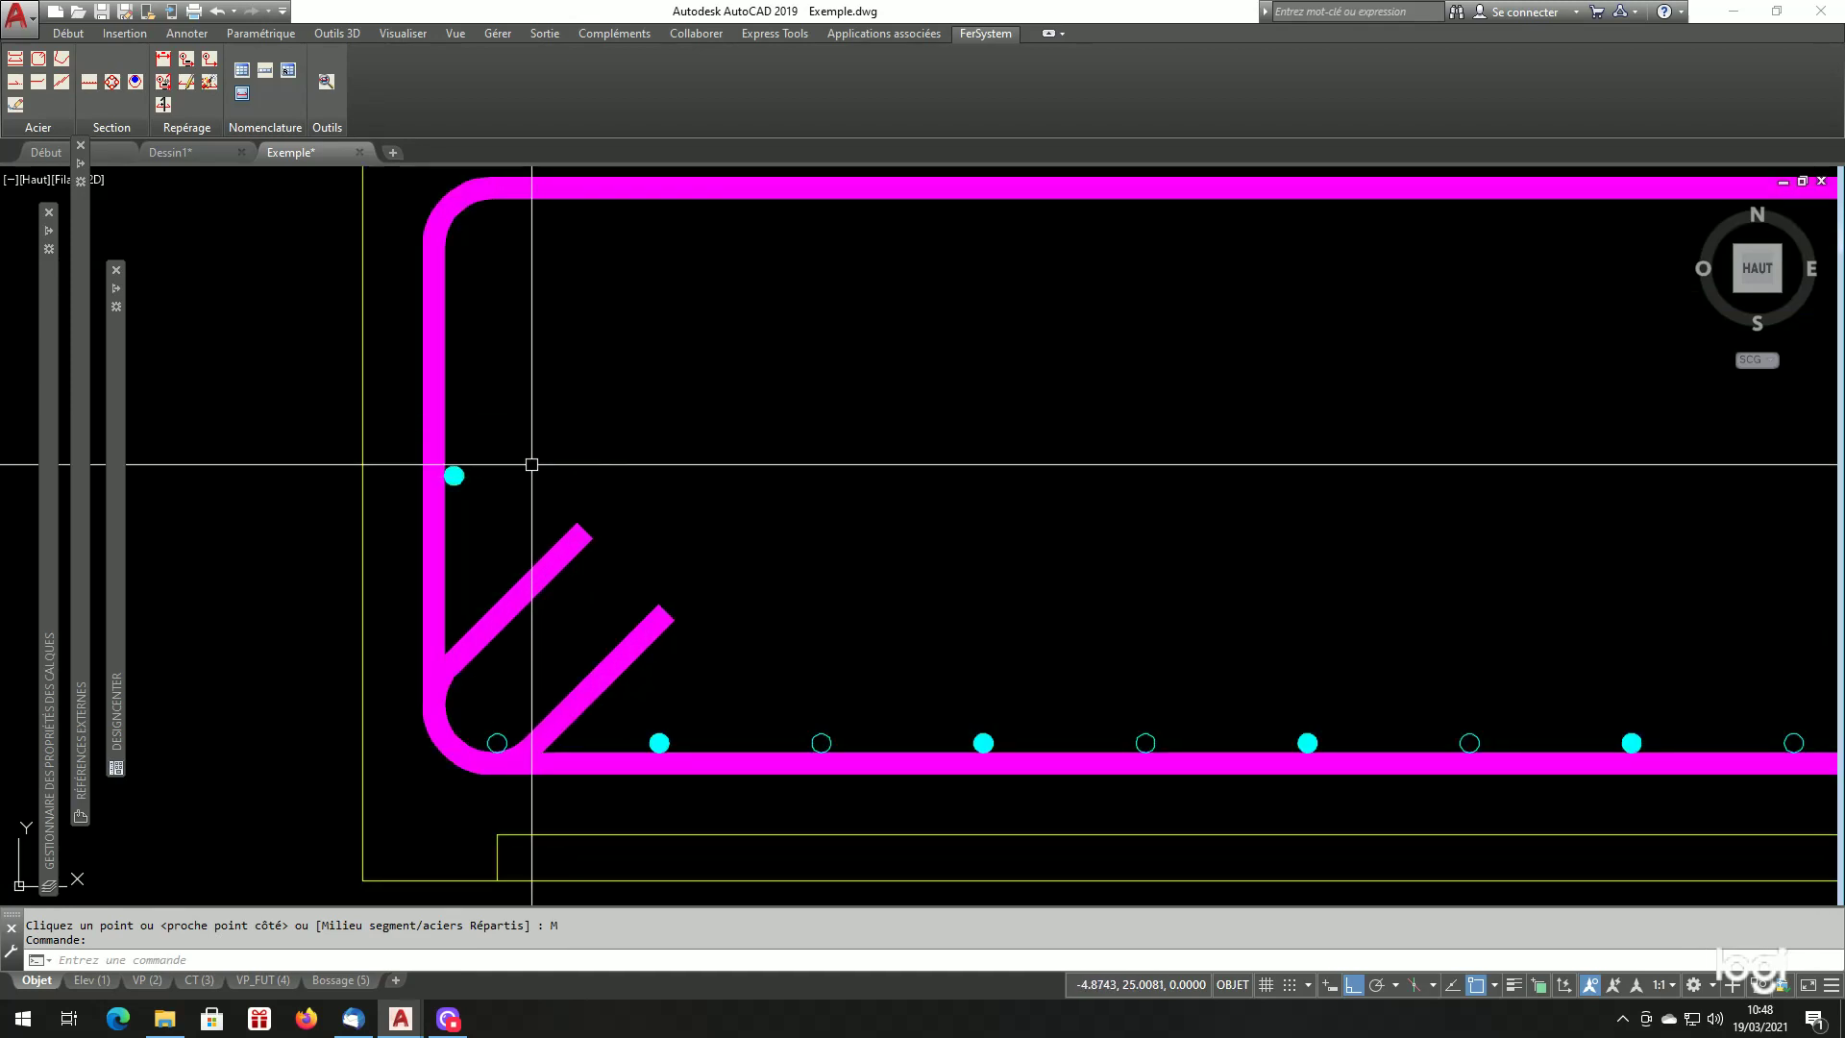
text(dp)
key(Return)
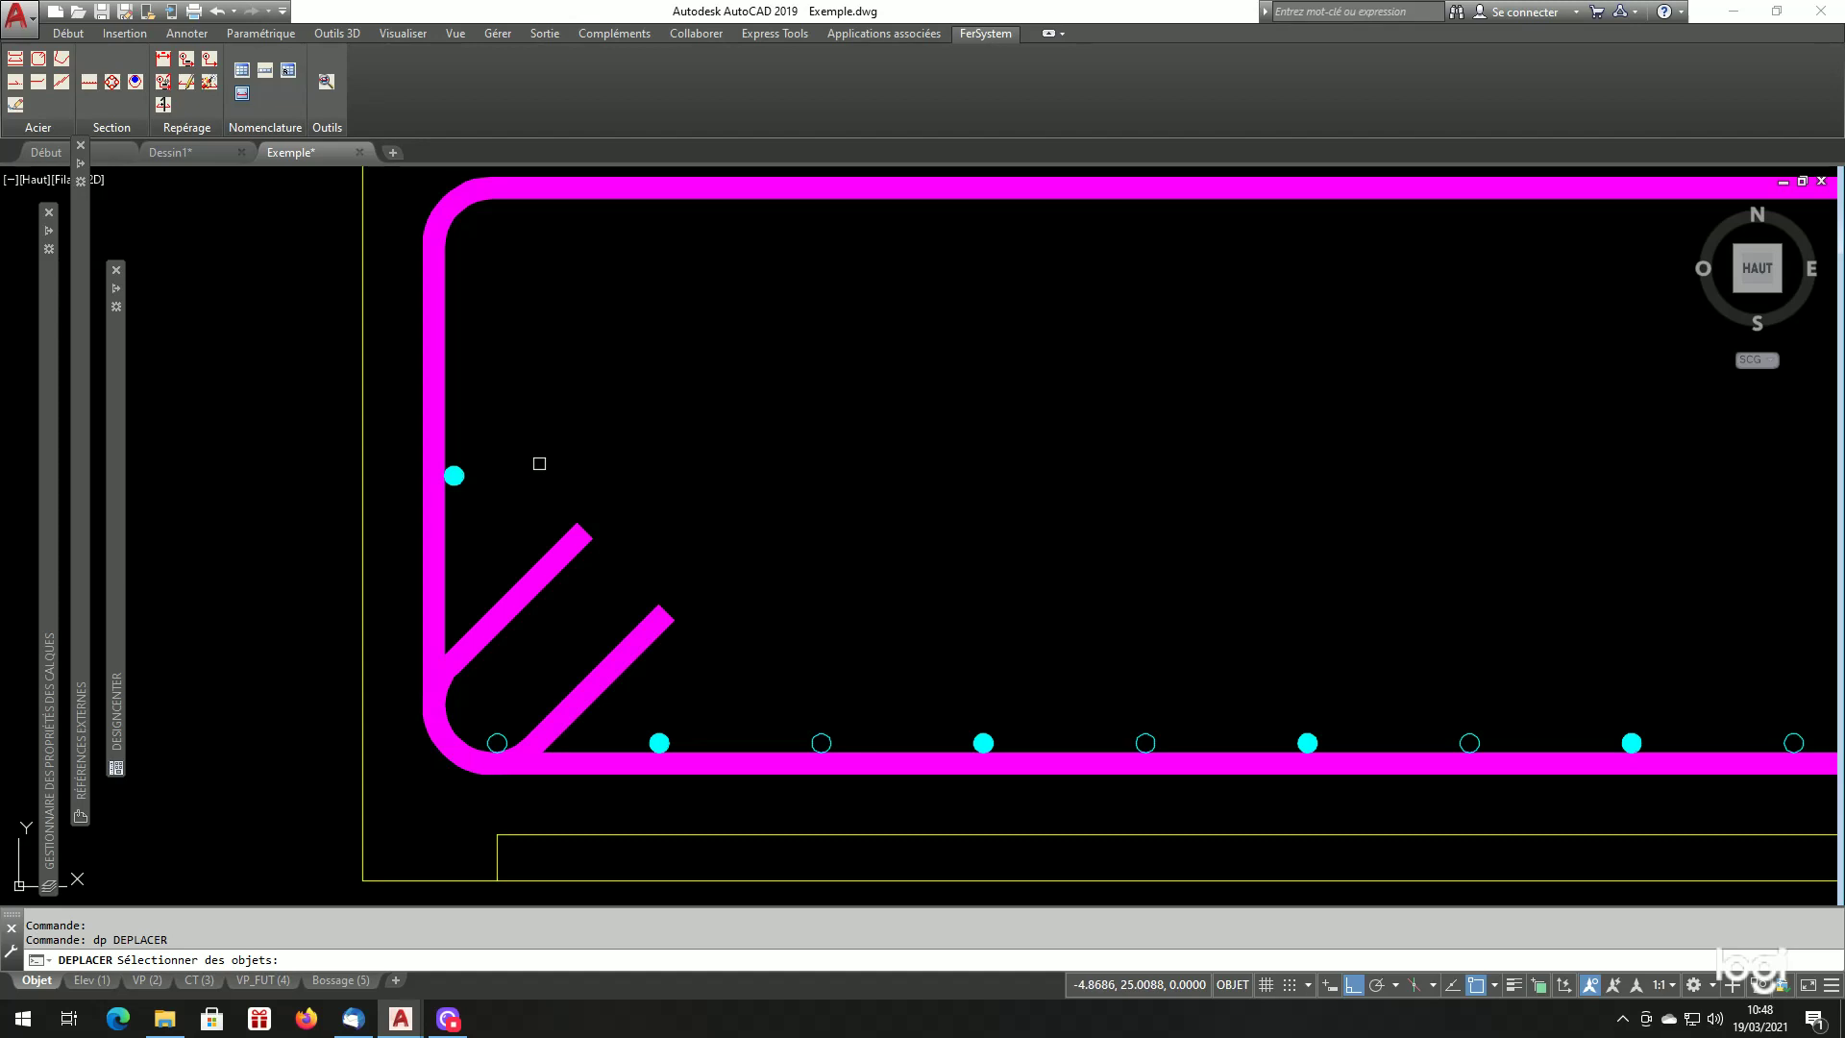
click(453, 476)
key(Return)
click(533, 460)
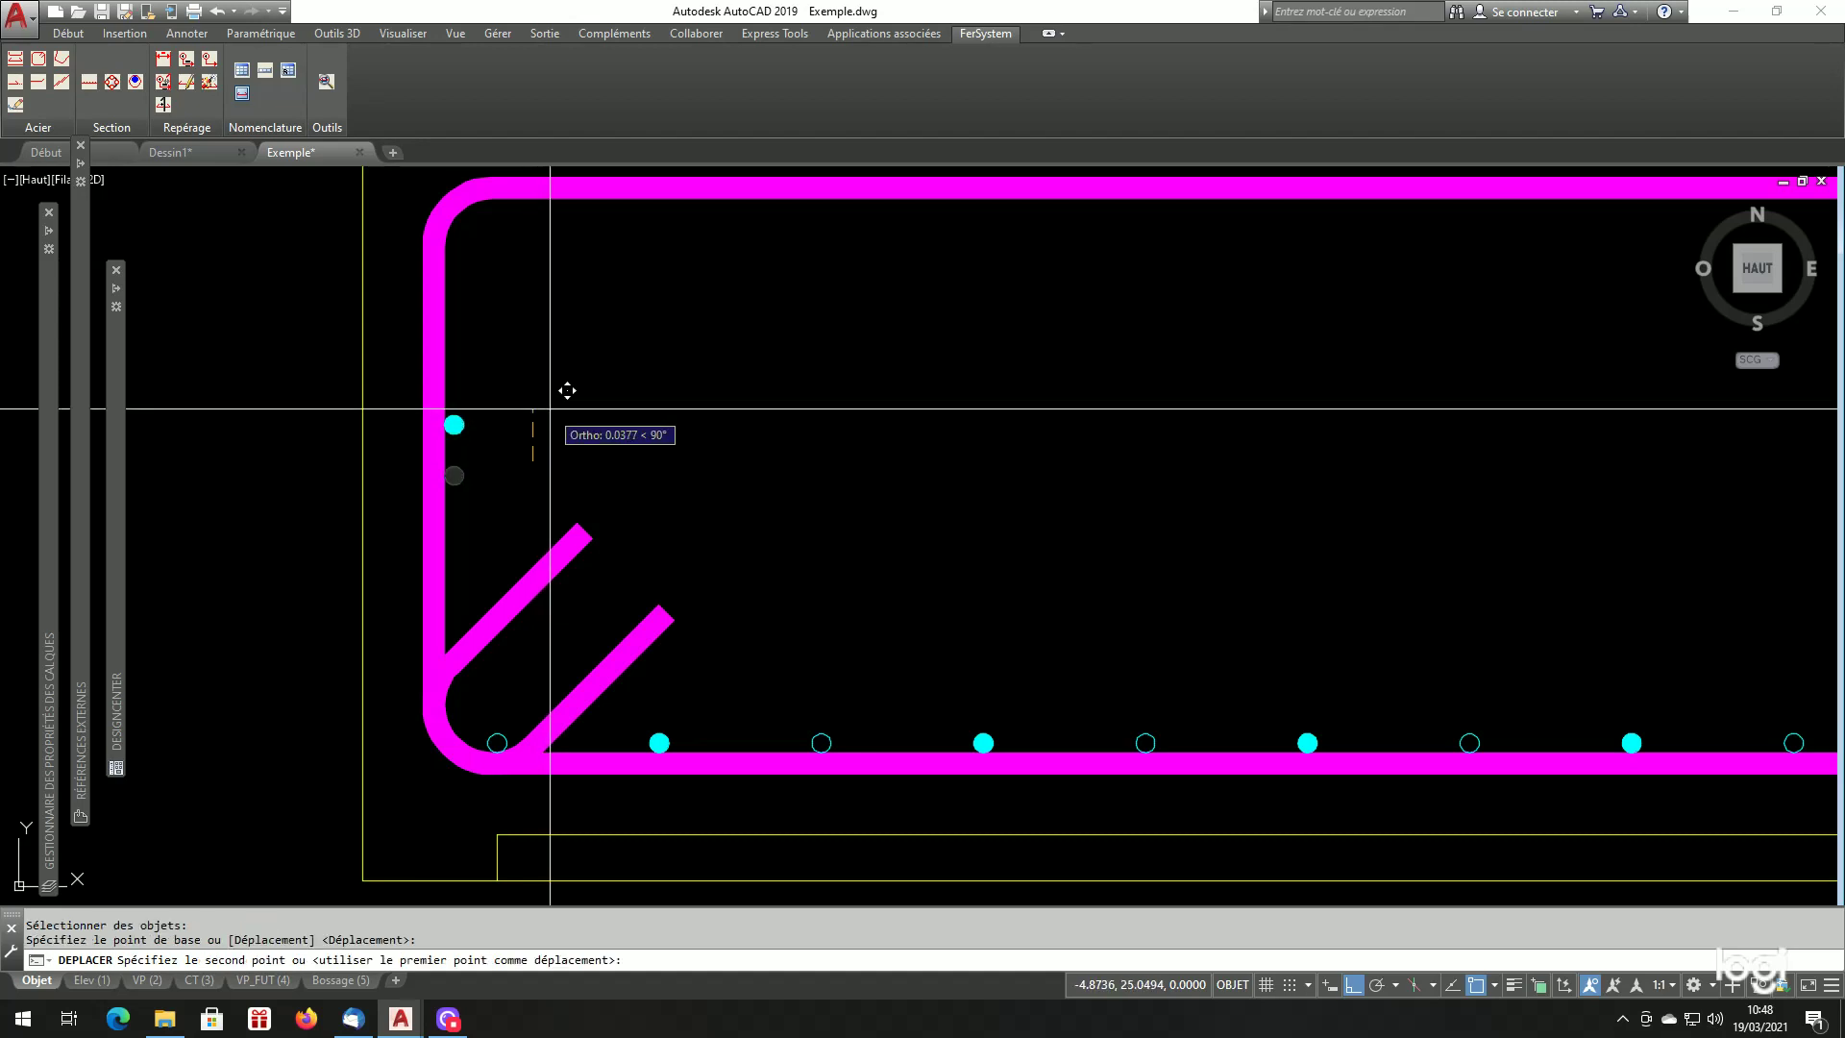
text(.075)
key(Return)
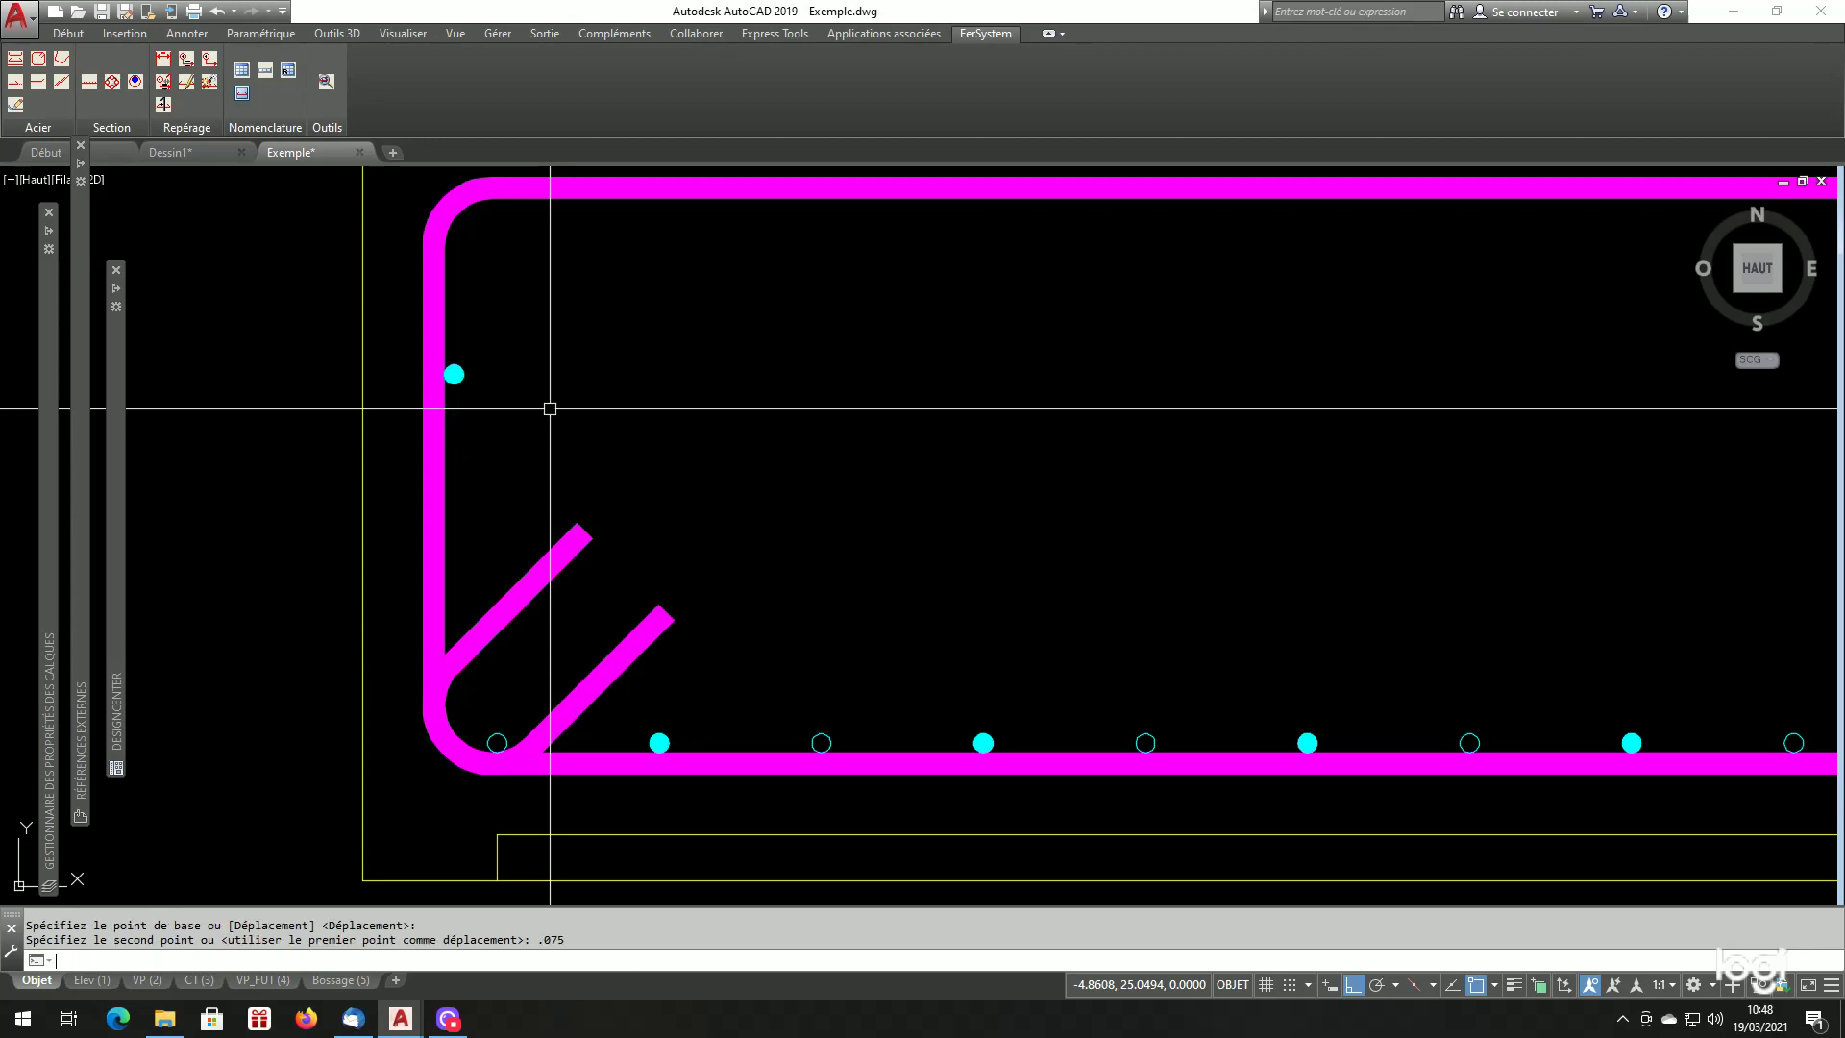
Copy the moved solid bar section 0.150 down the short side toward the hooks.
text(cp)
key(Return)
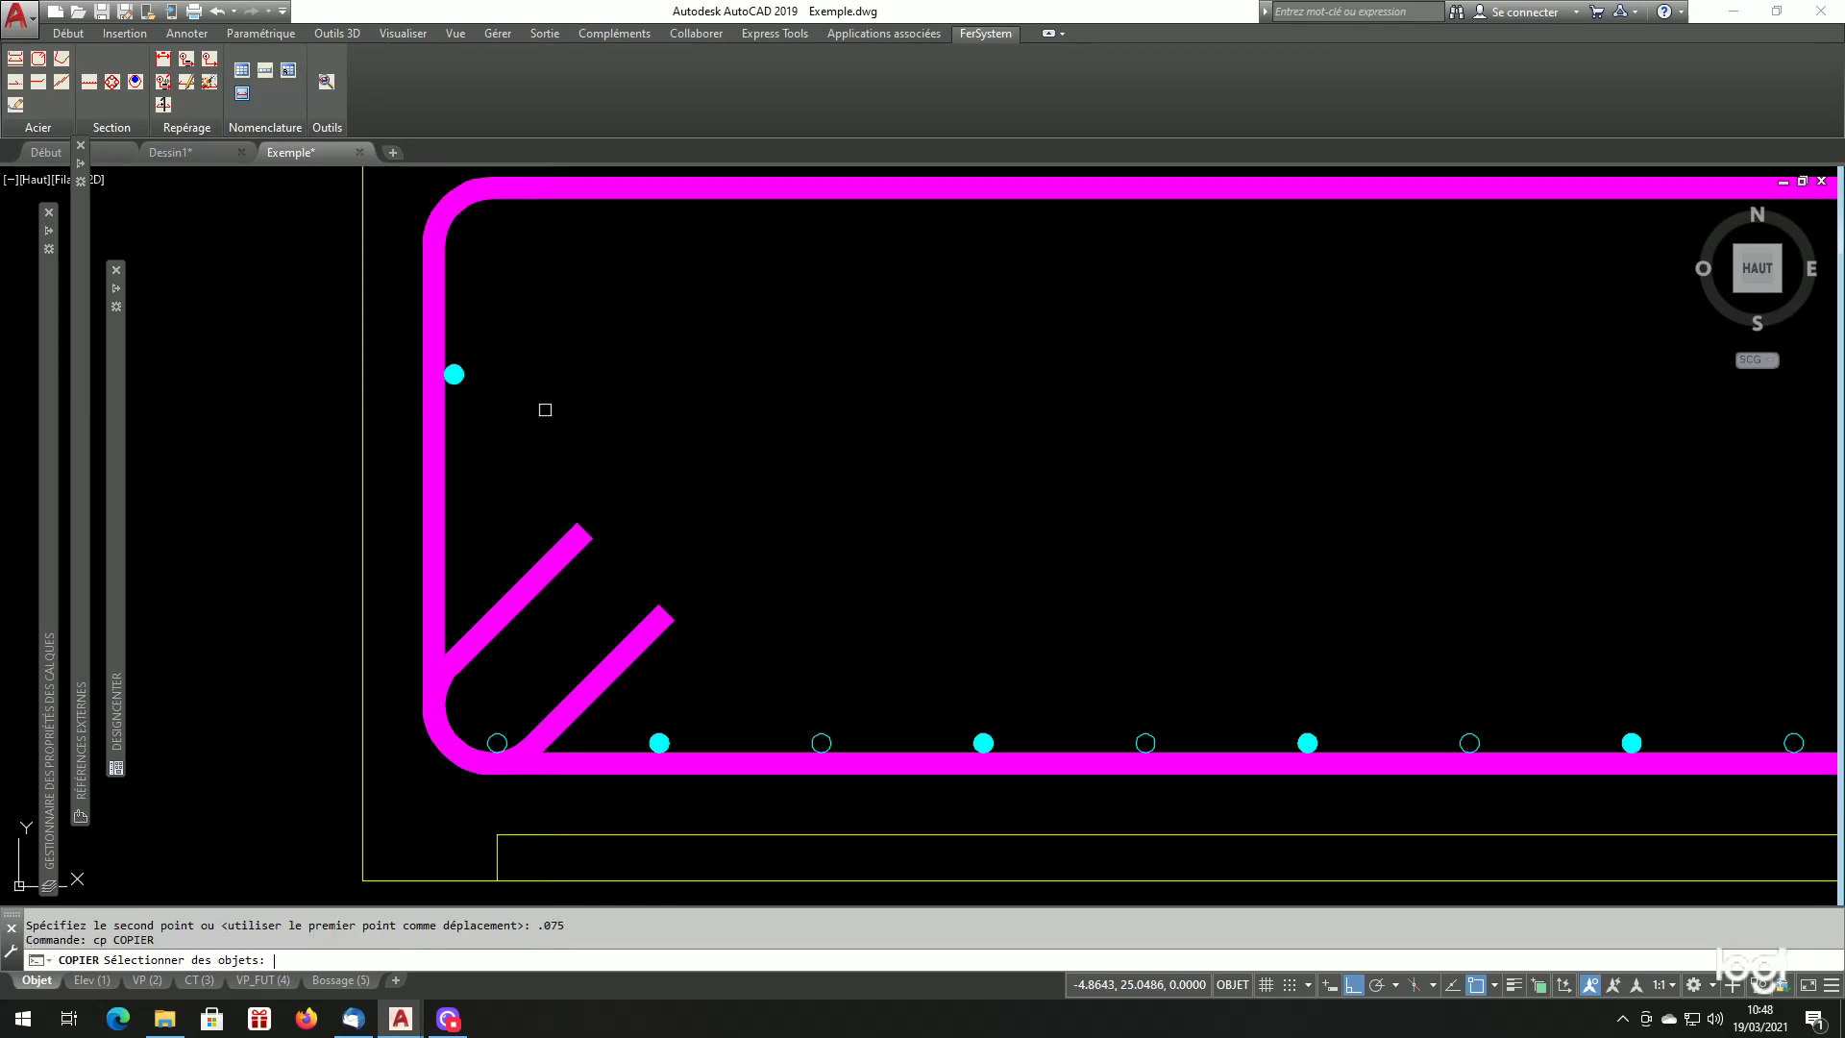
click(453, 374)
key(Return)
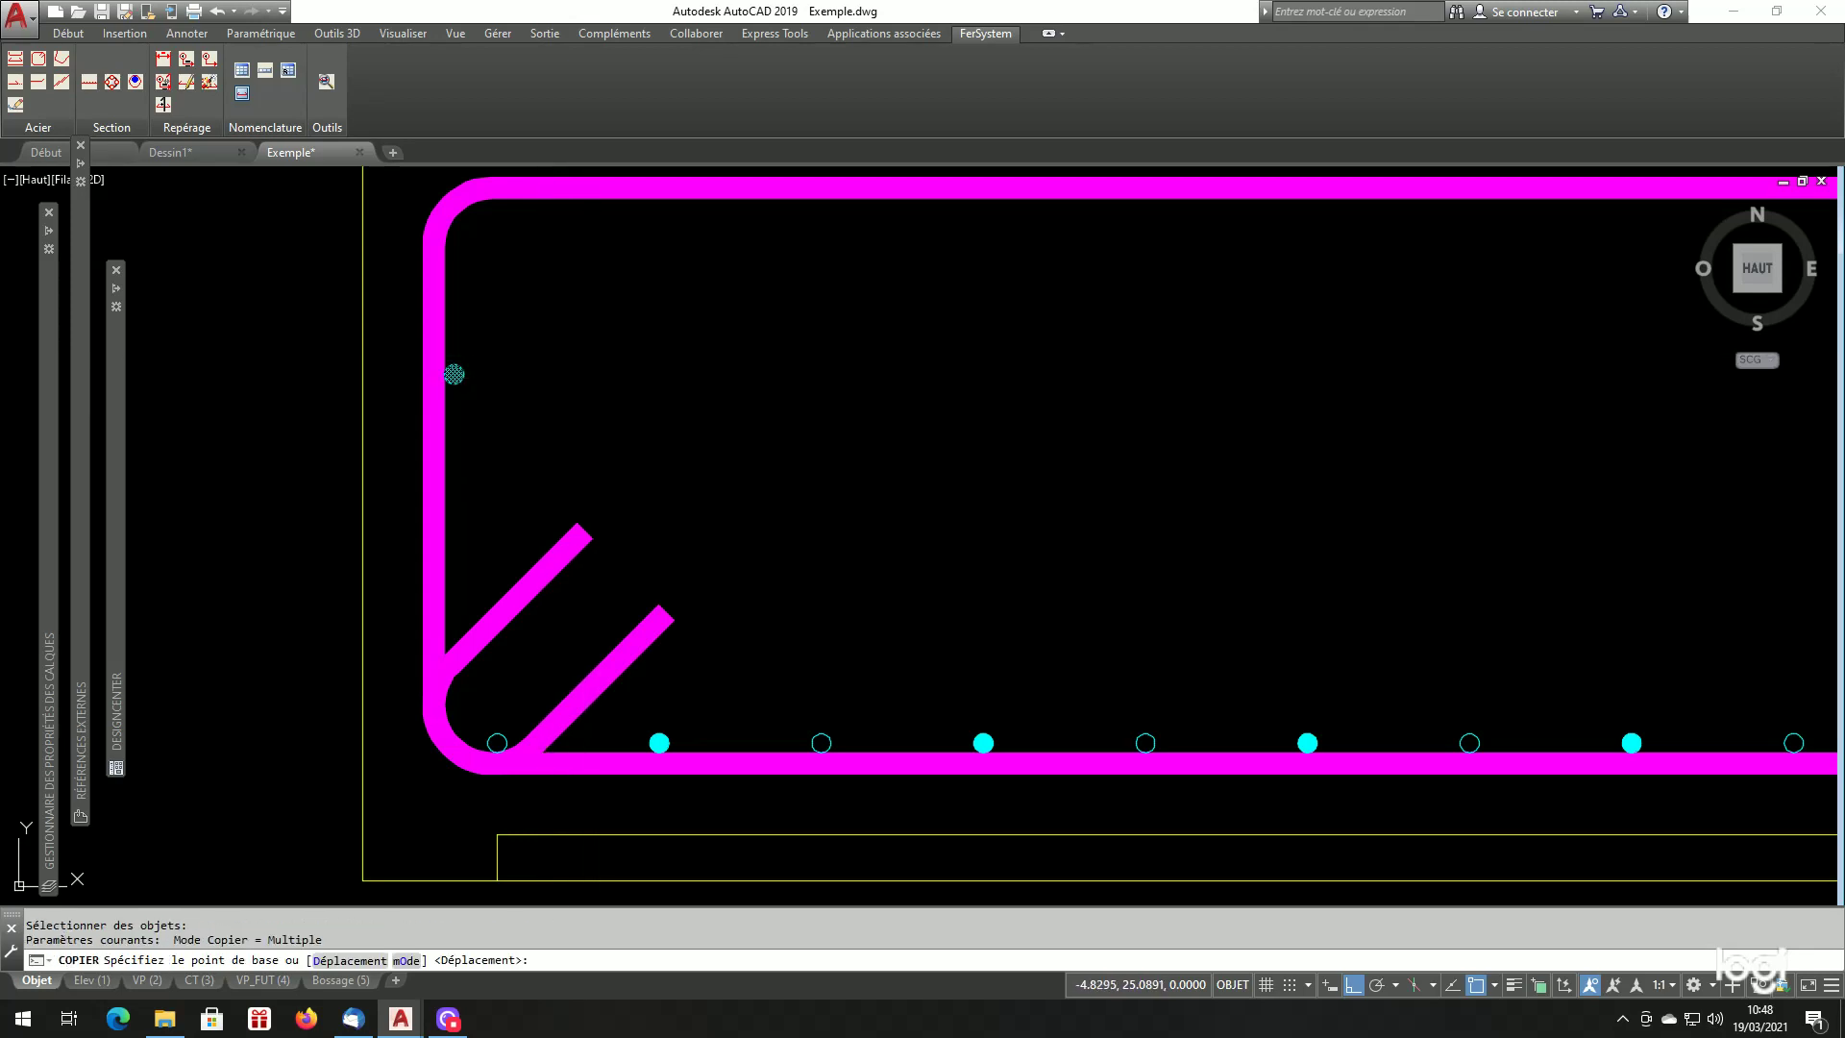
click(593, 355)
text(.150)
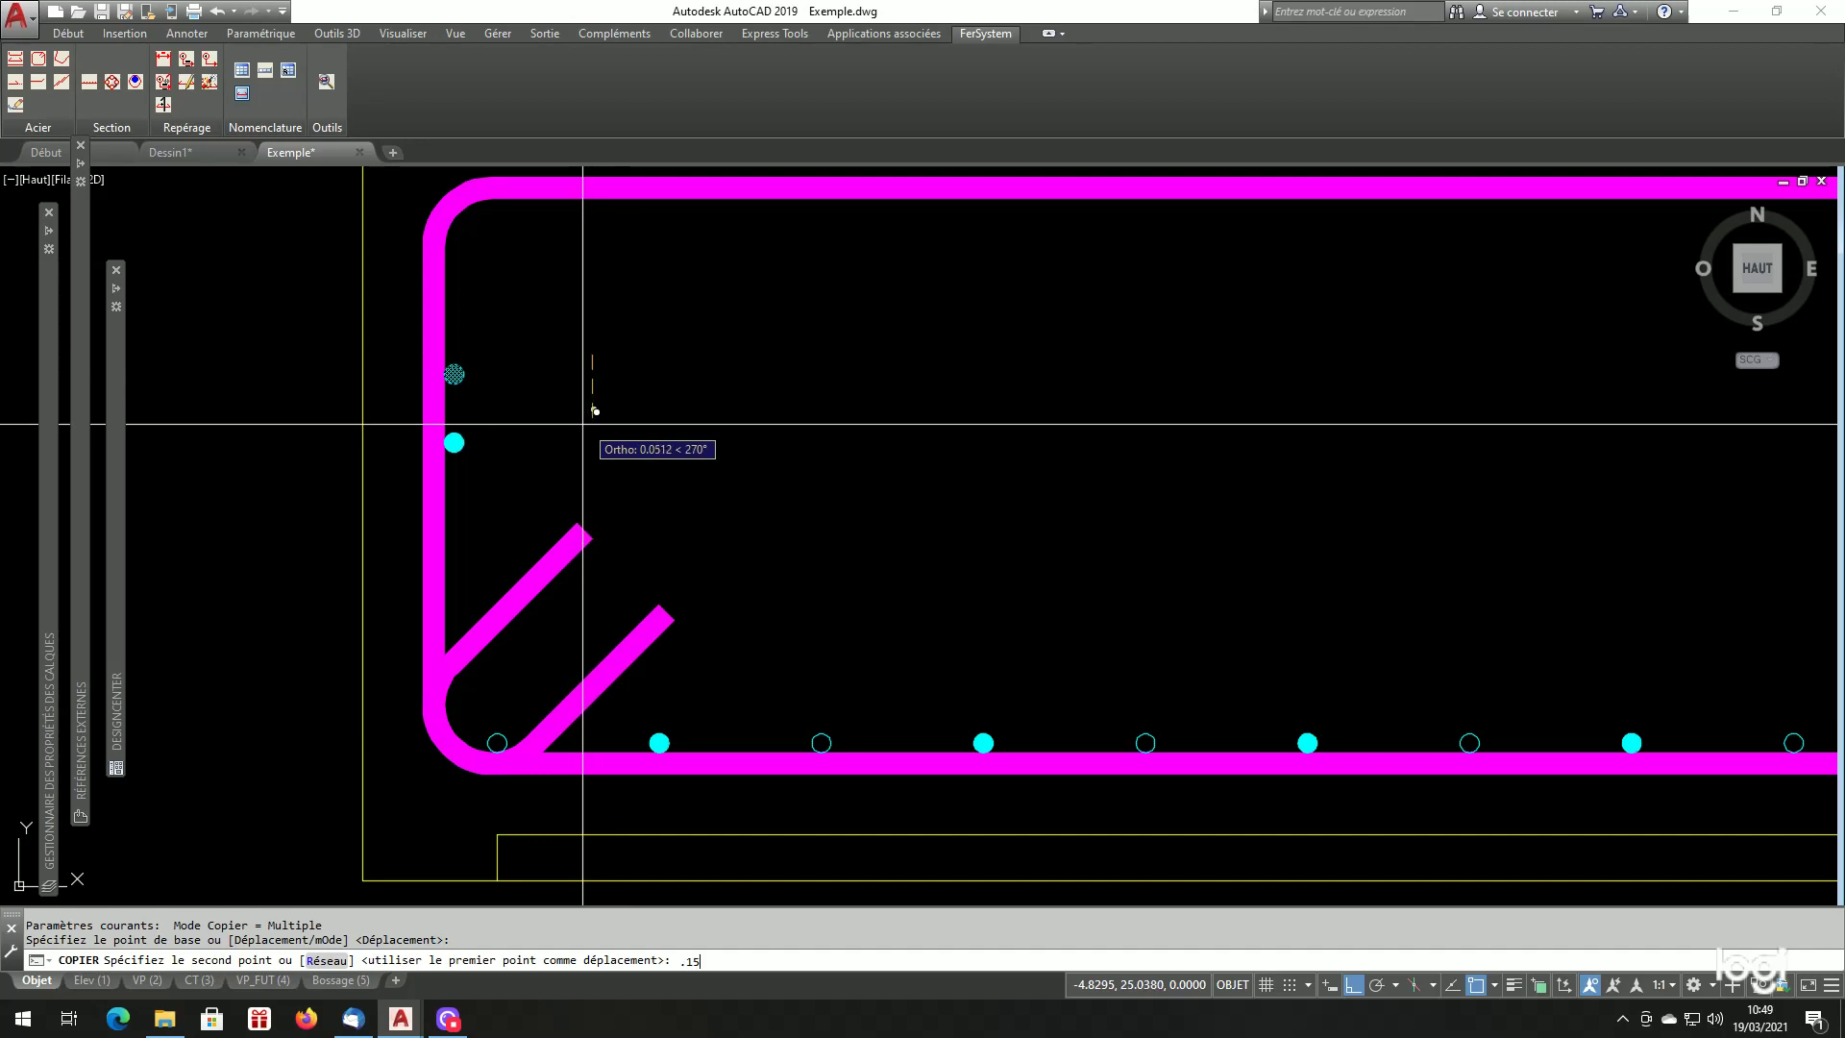
key(Return)
key(Return)
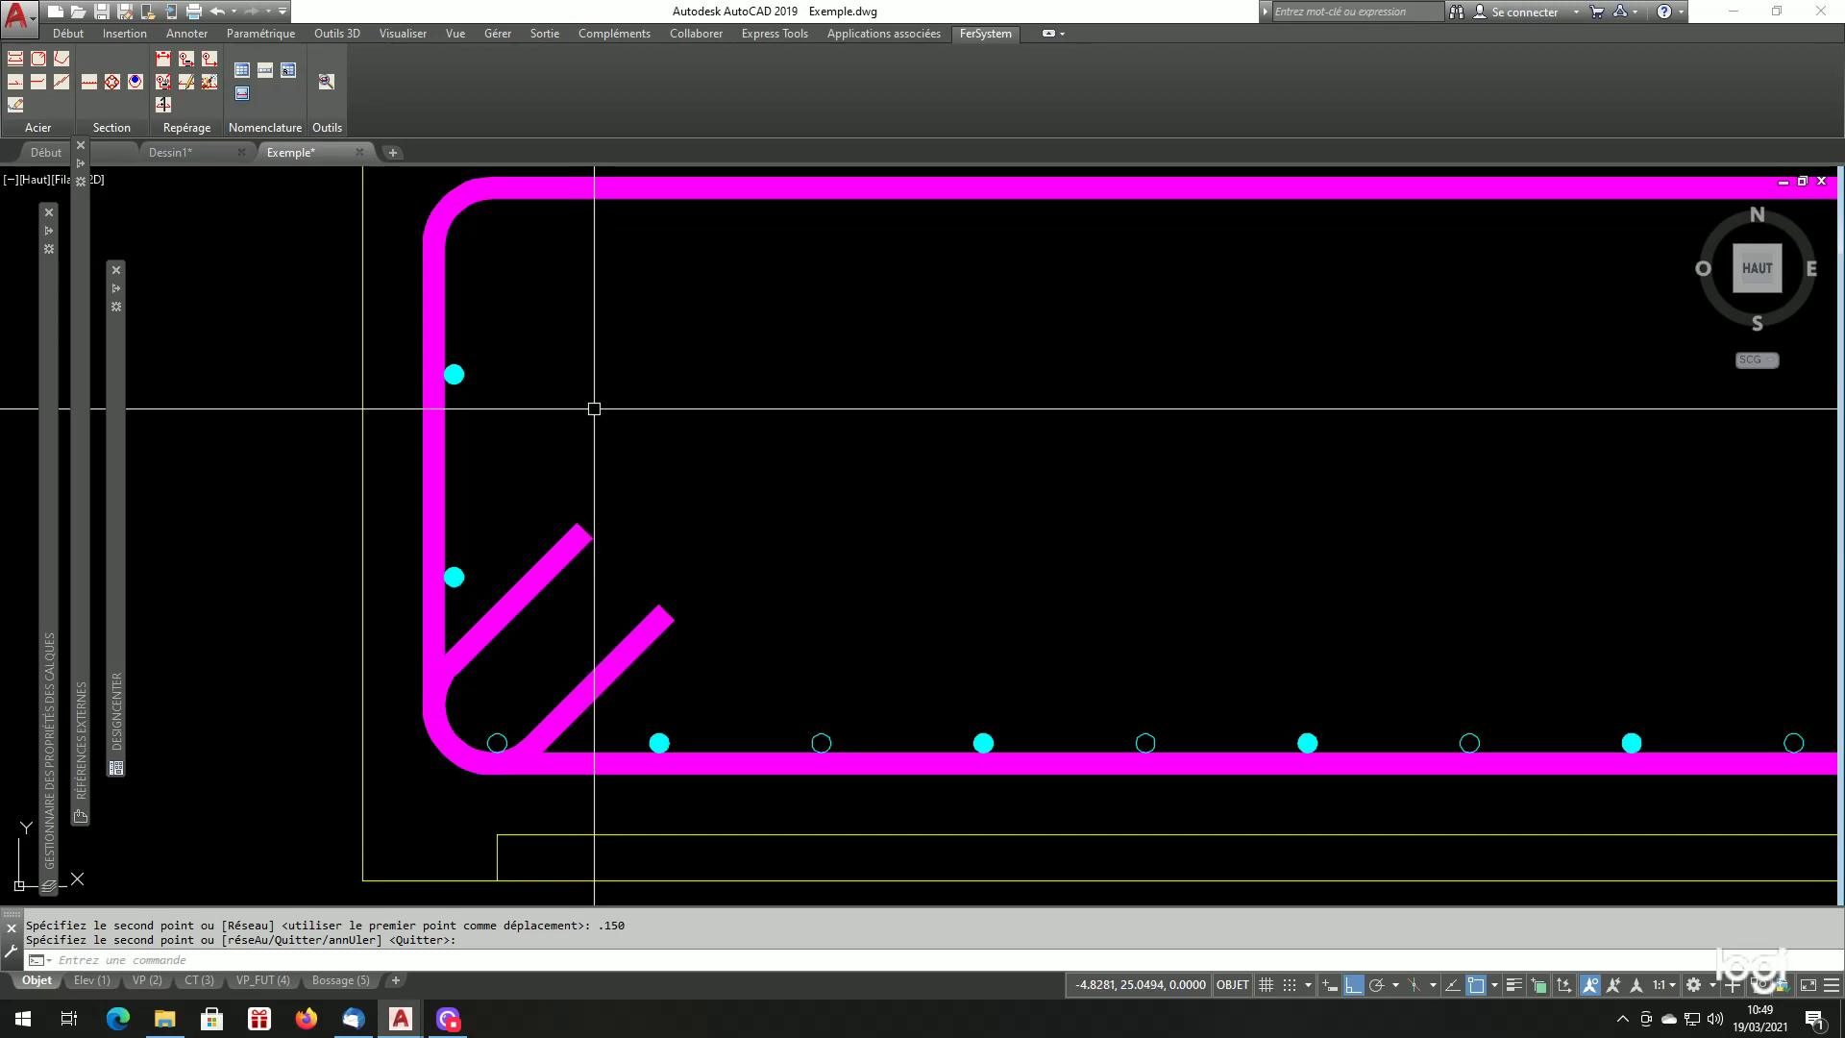
Copy the upper solid bar section 0.075 up the short side toward the frame's top corner.
text(cp)
key(Return)
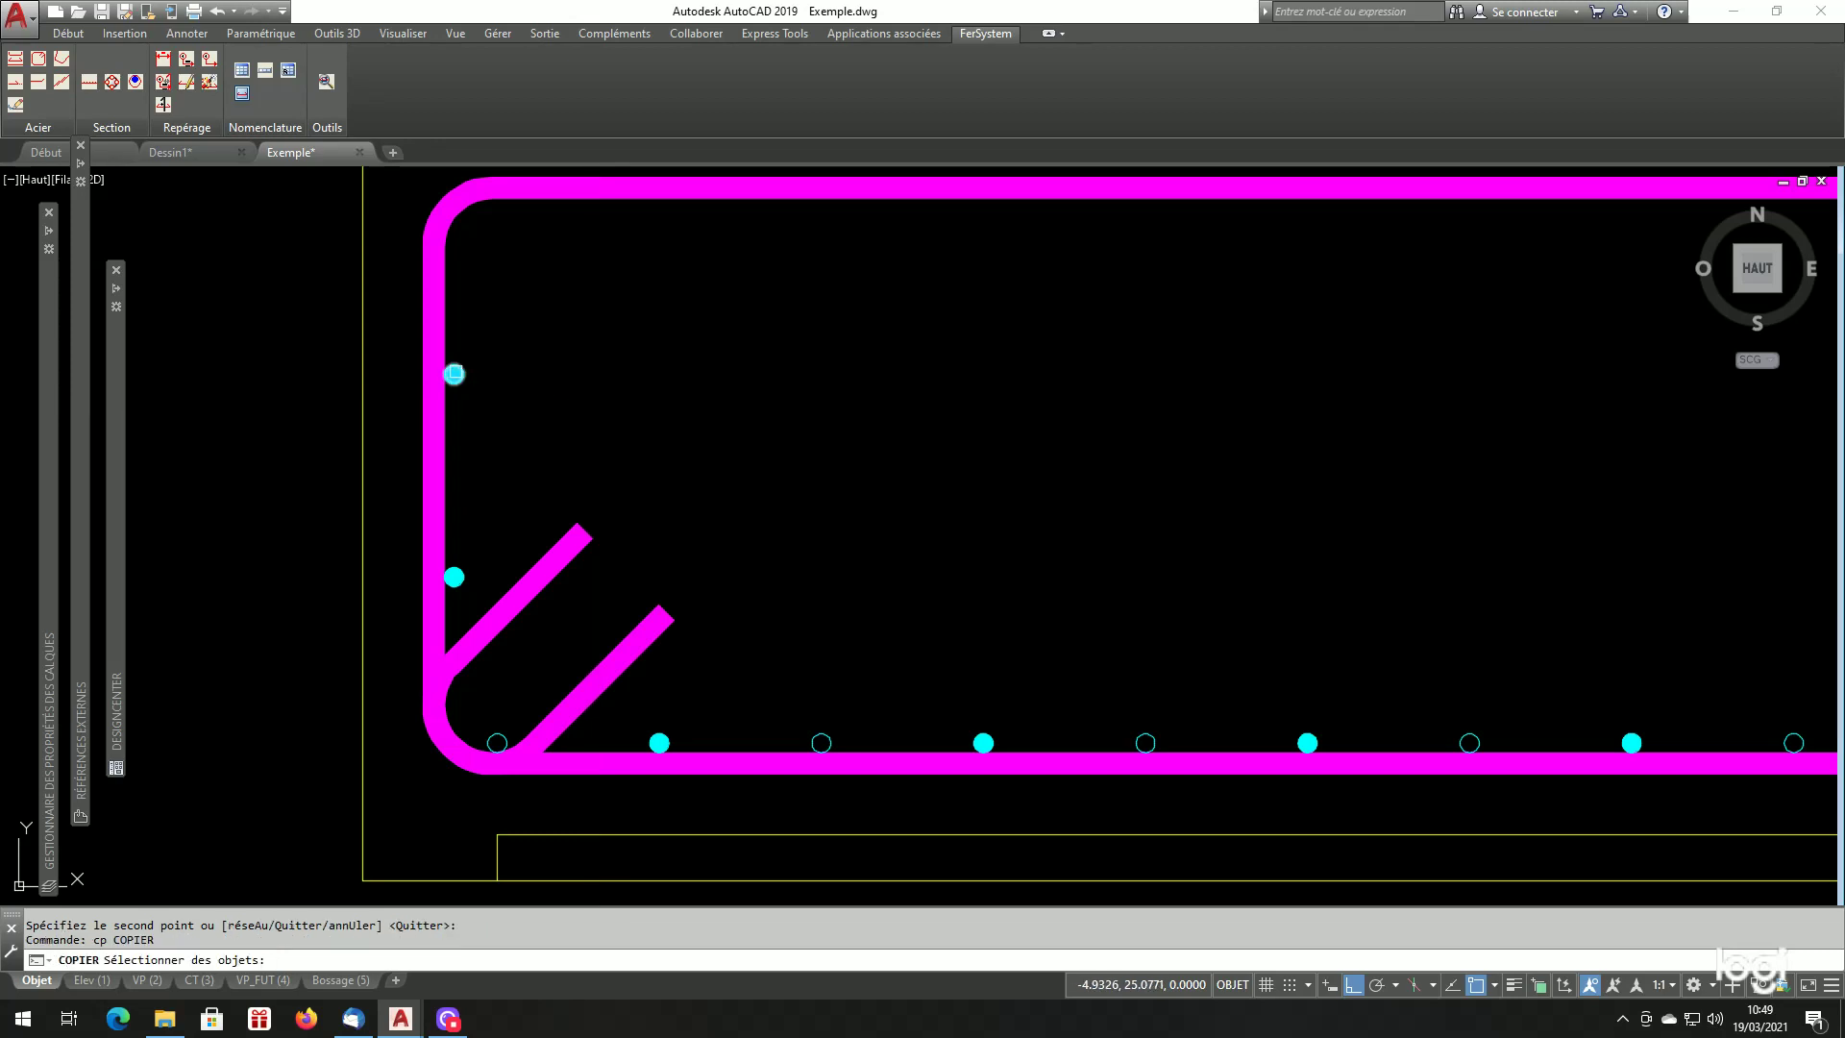
click(455, 373)
key(Return)
click(540, 384)
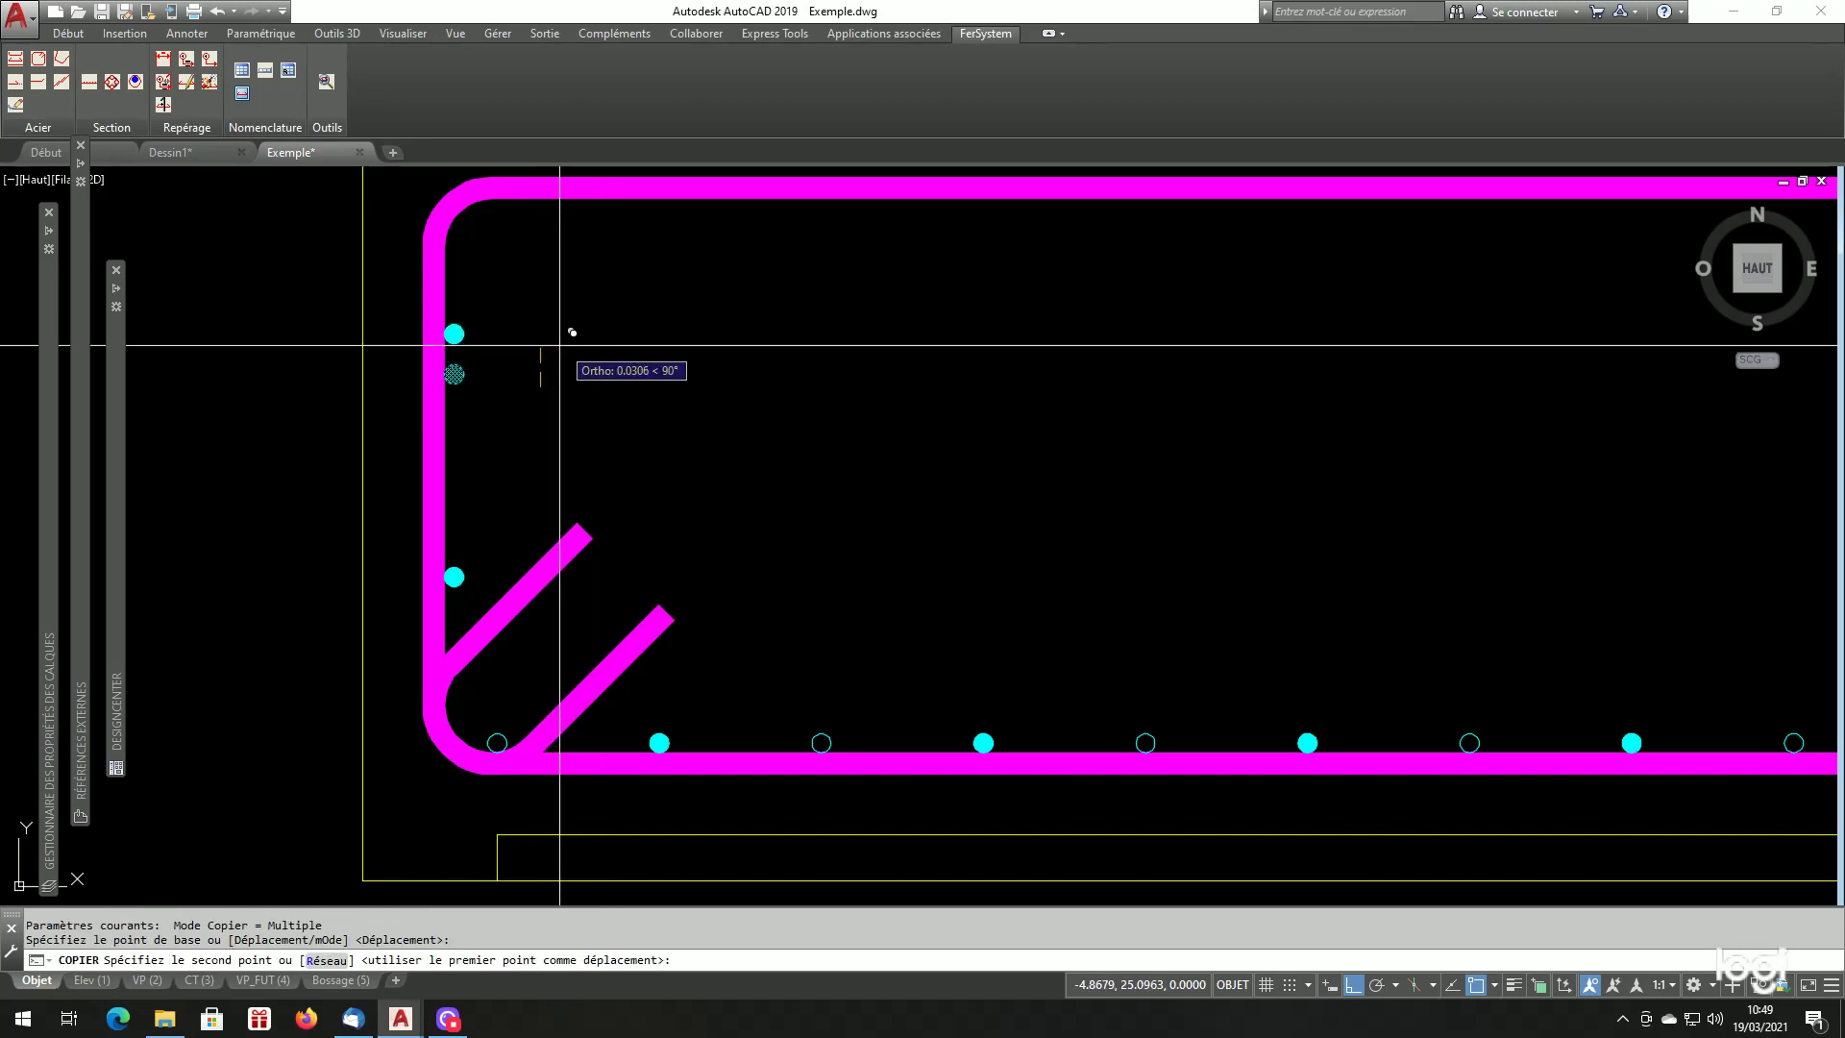
text(.075)
key(Return)
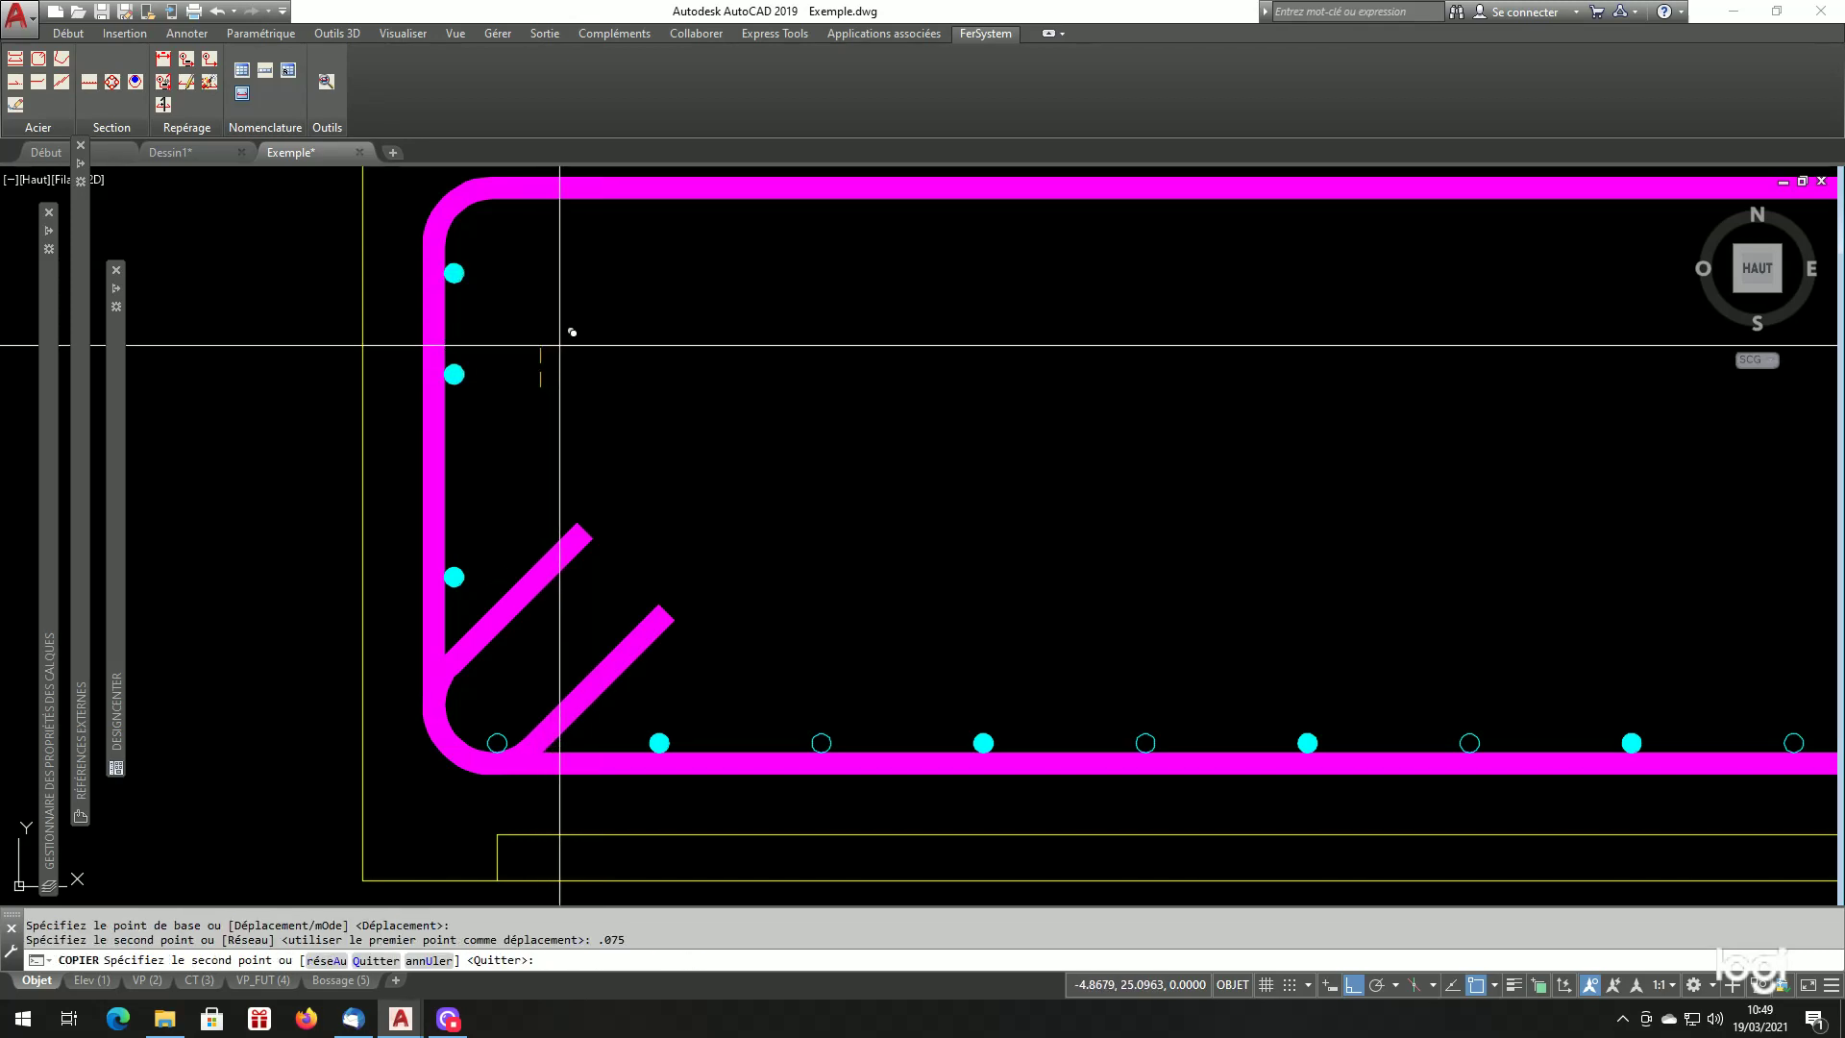
key(Return)
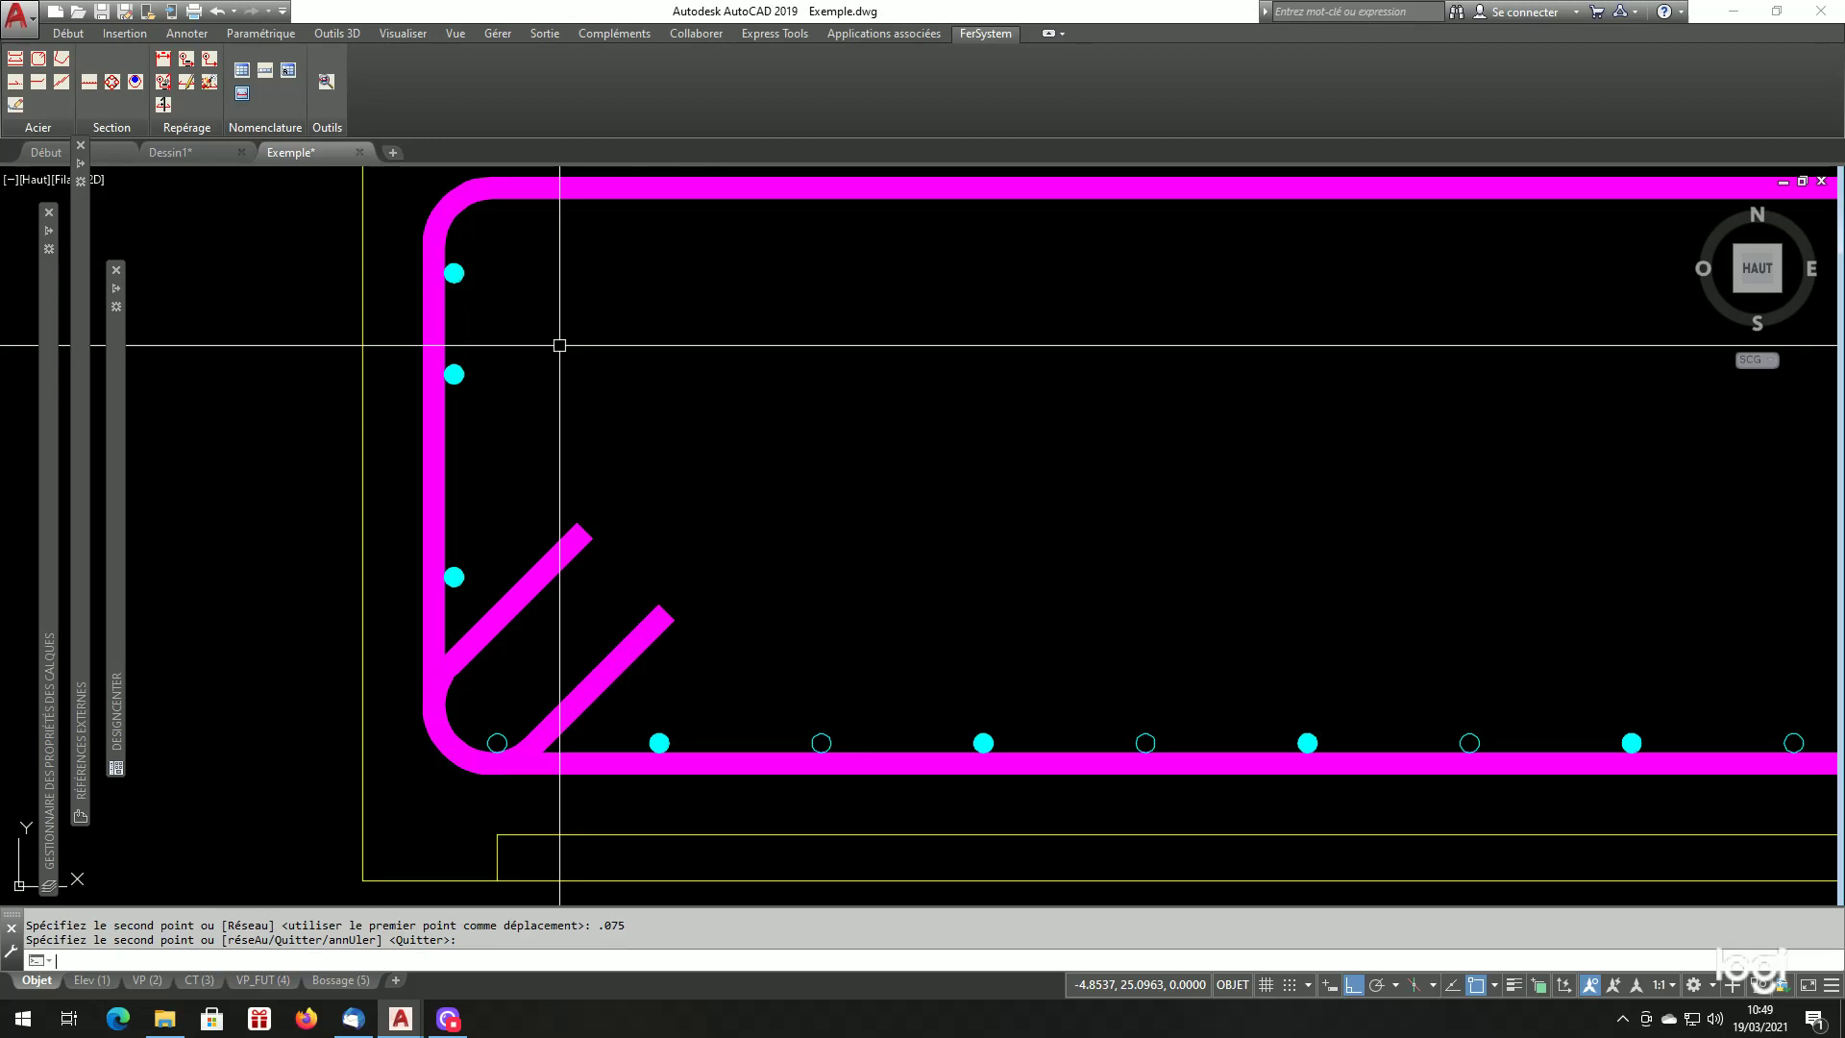
Modify the short side's topmost HA12 bar section to the Vide aspect with the section bar modifier.
click(134, 81)
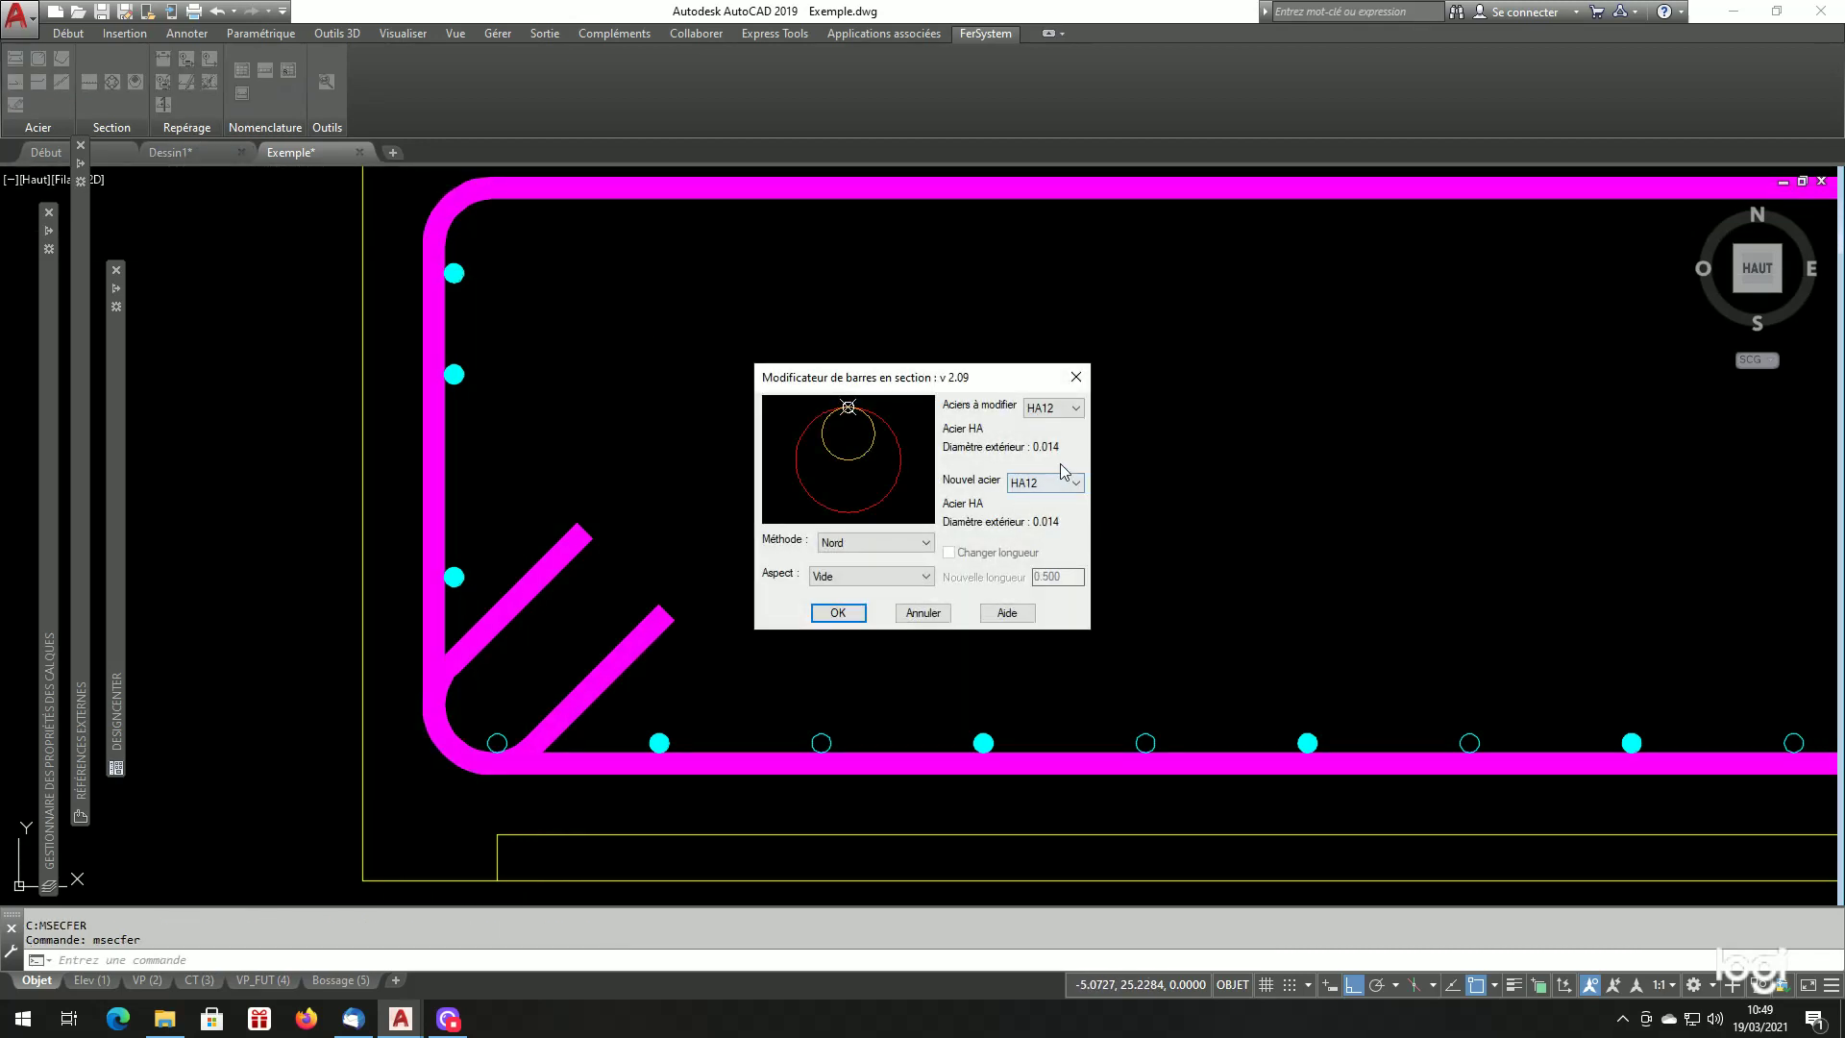
click(827, 613)
click(453, 272)
key(Return)
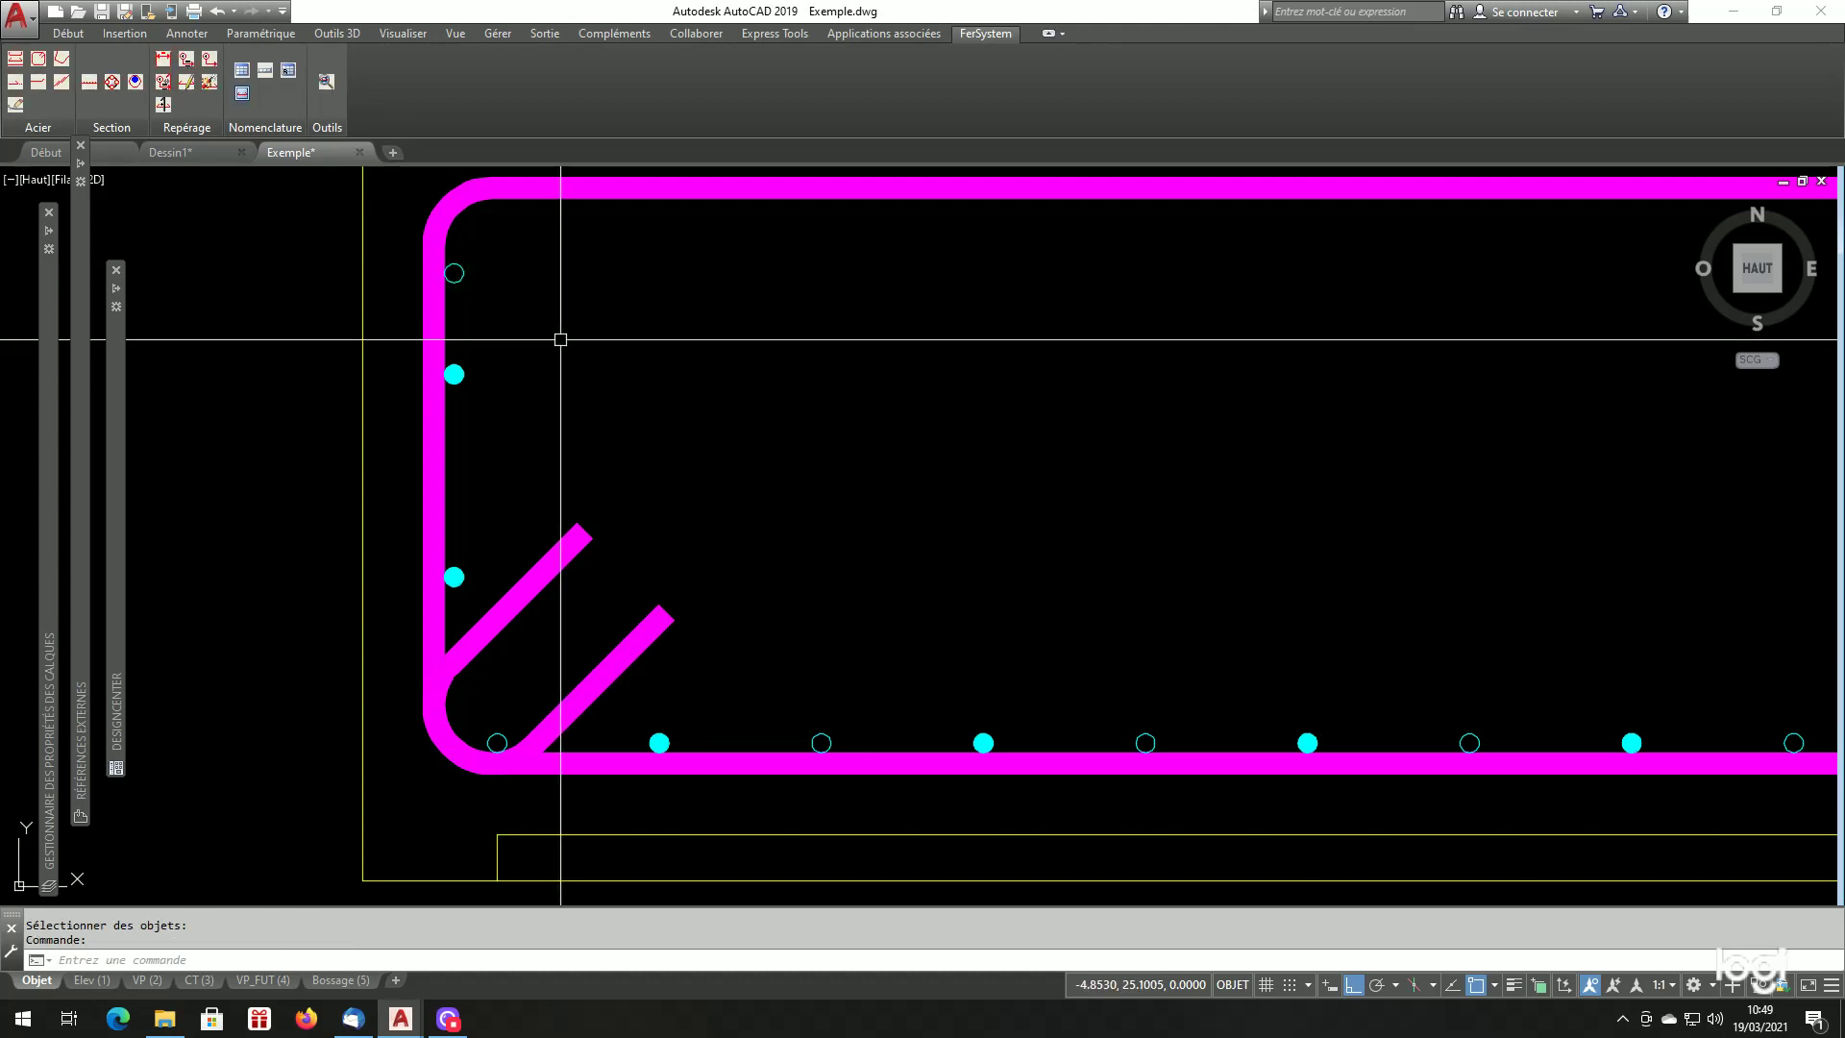
Copy the hollow bar section 0.15 down the short side, between the two solid sections.
text(cp)
key(Return)
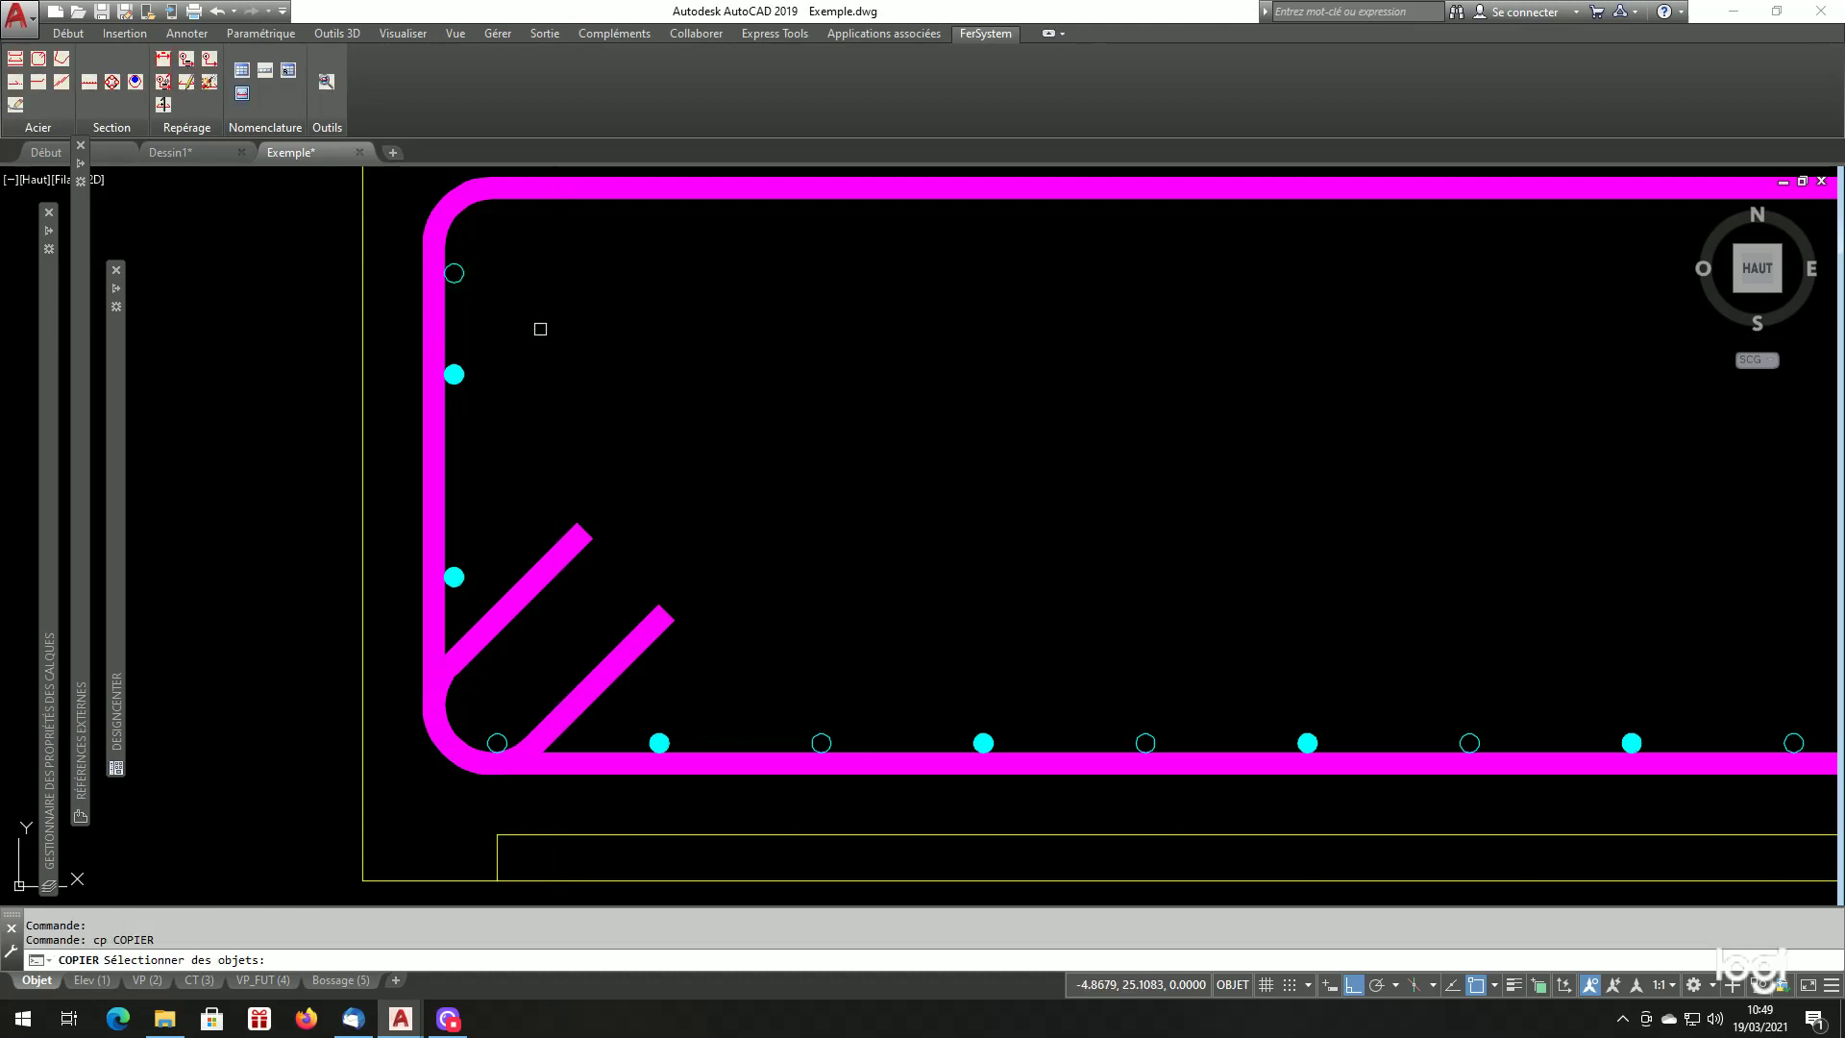
click(454, 273)
key(Return)
click(660, 295)
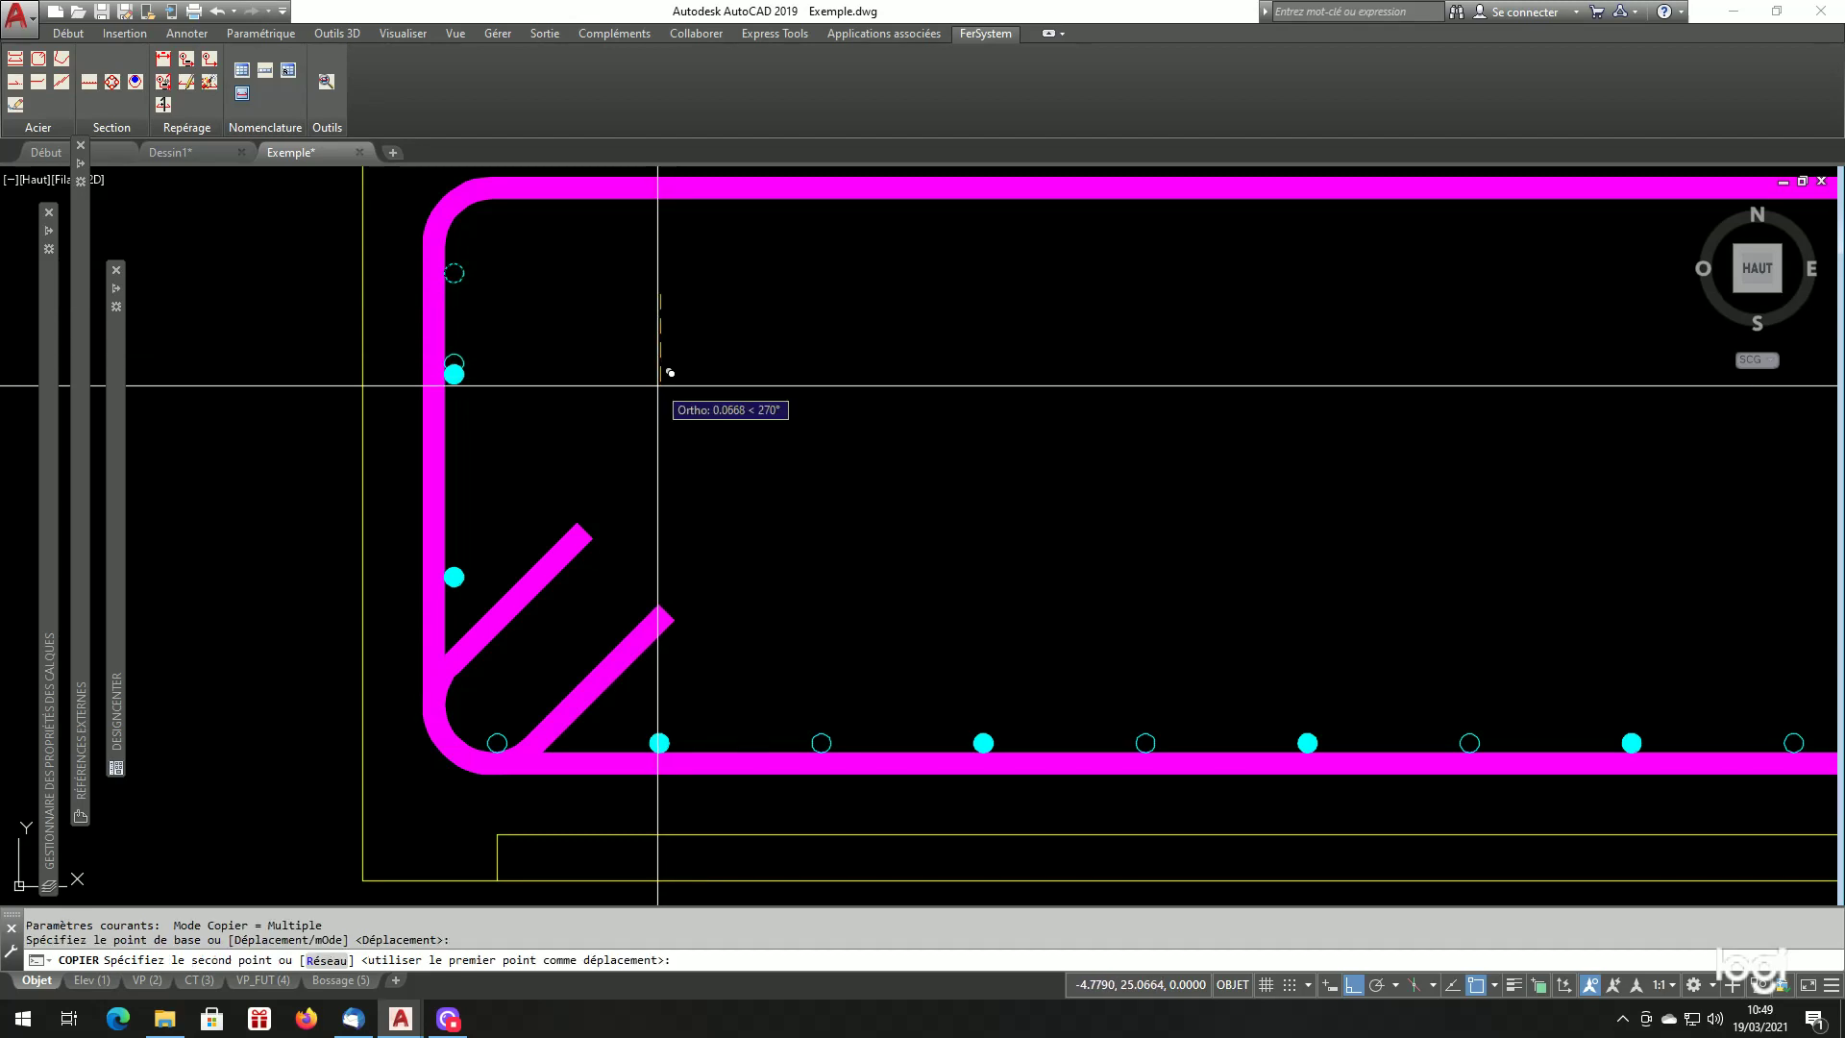
text(.15)
key(Return)
key(Return)
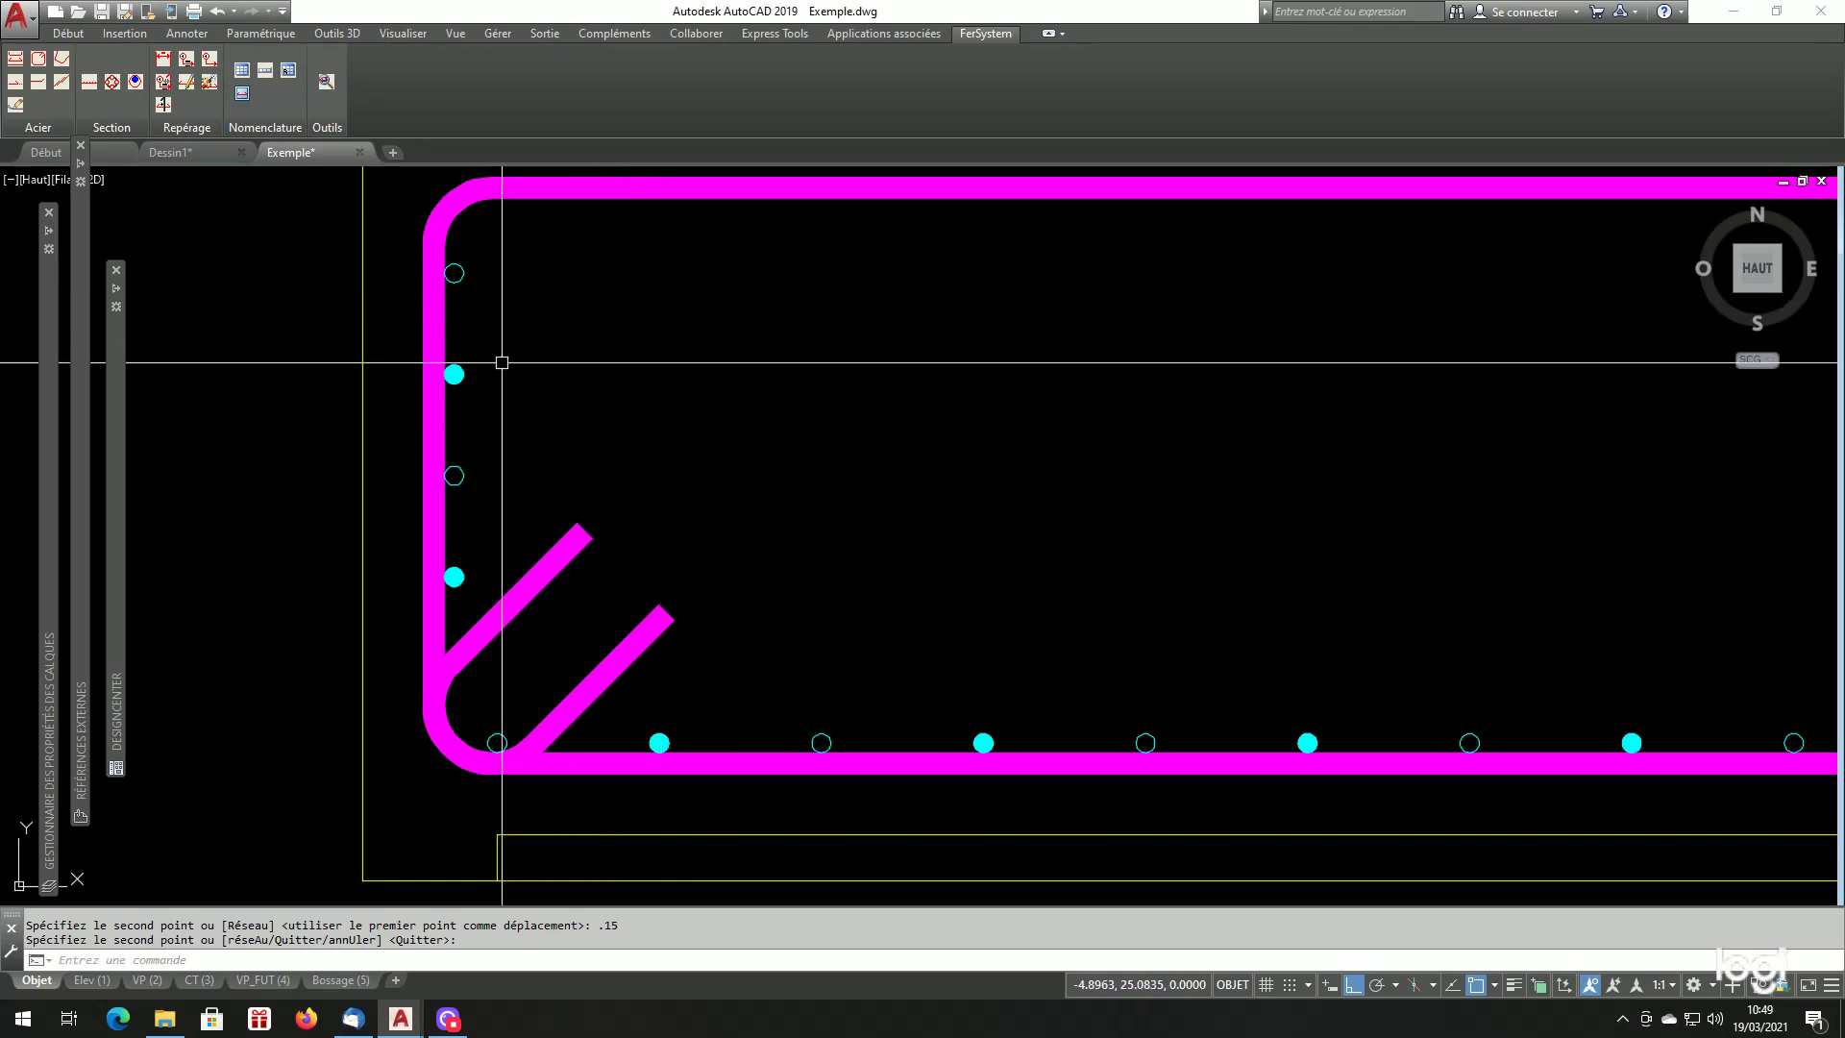
Move the four HA12 bar sections on the frame's short side 0.0375 down toward the hooks.
click(439, 517)
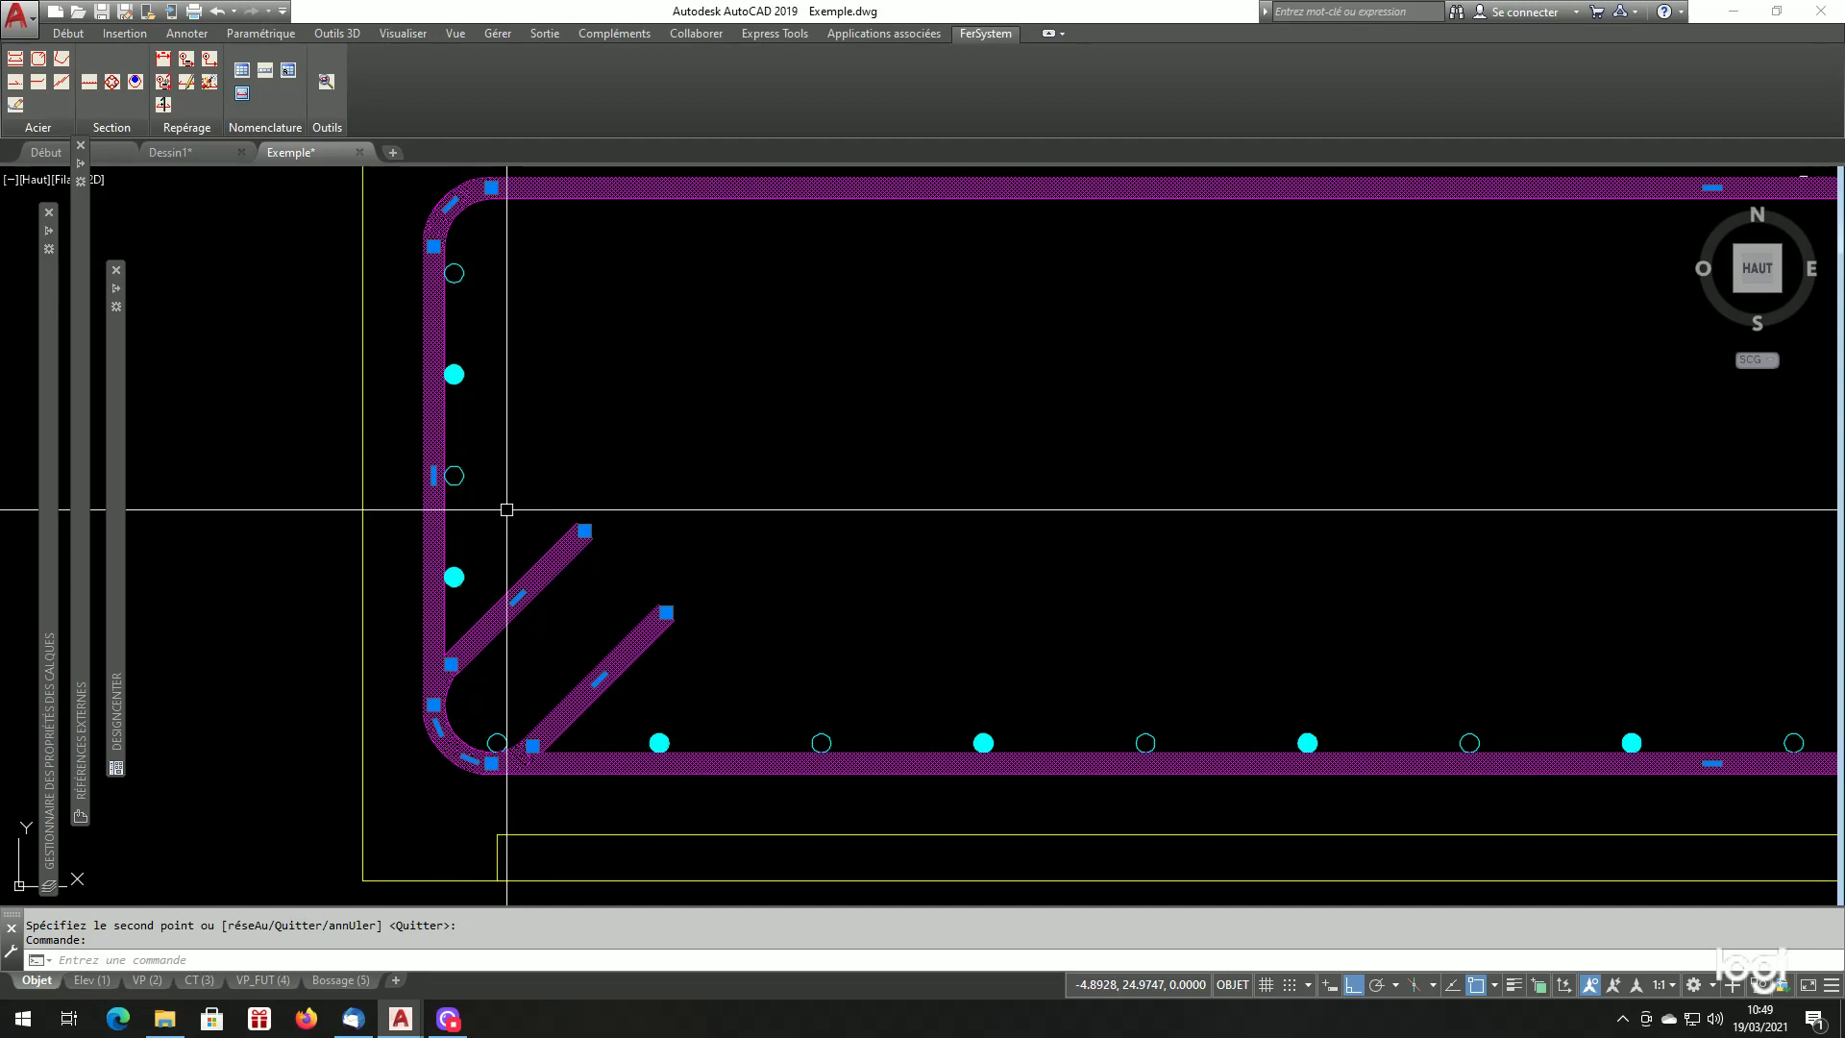
key(Escape)
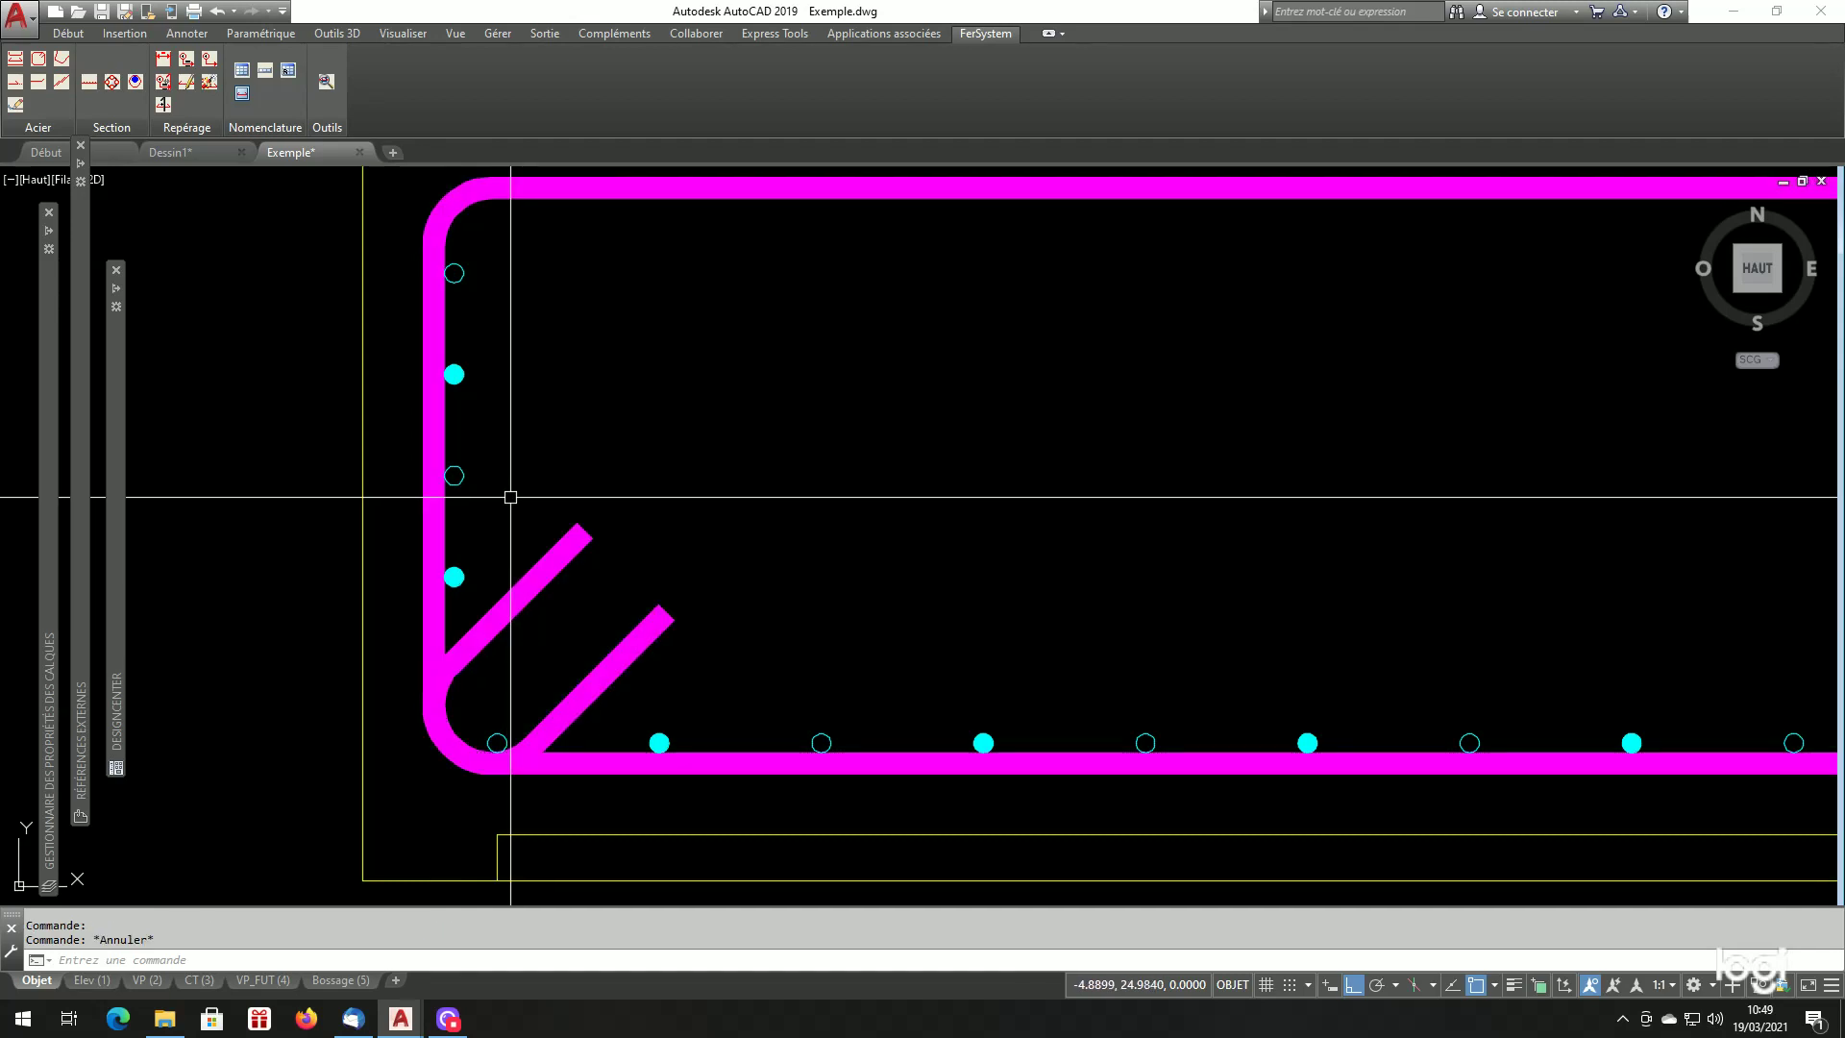
text(dp)
key(Return)
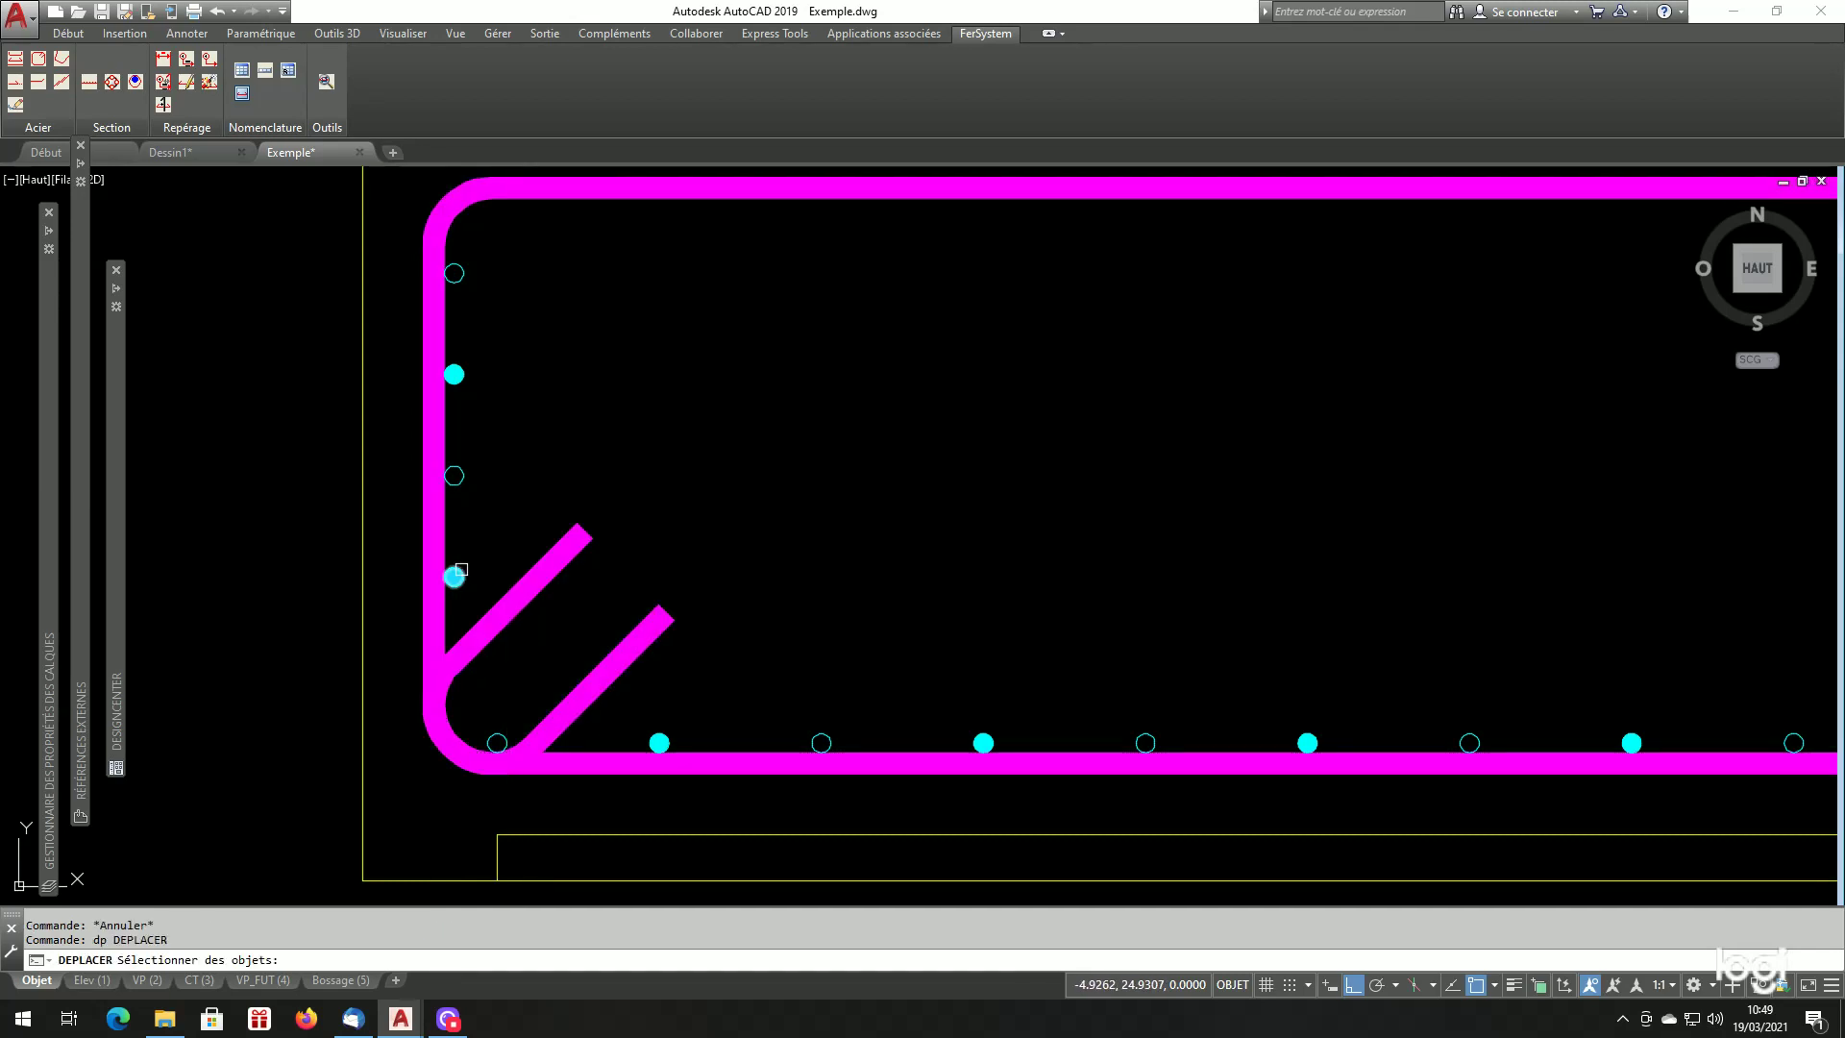
click(460, 572)
click(455, 475)
click(462, 379)
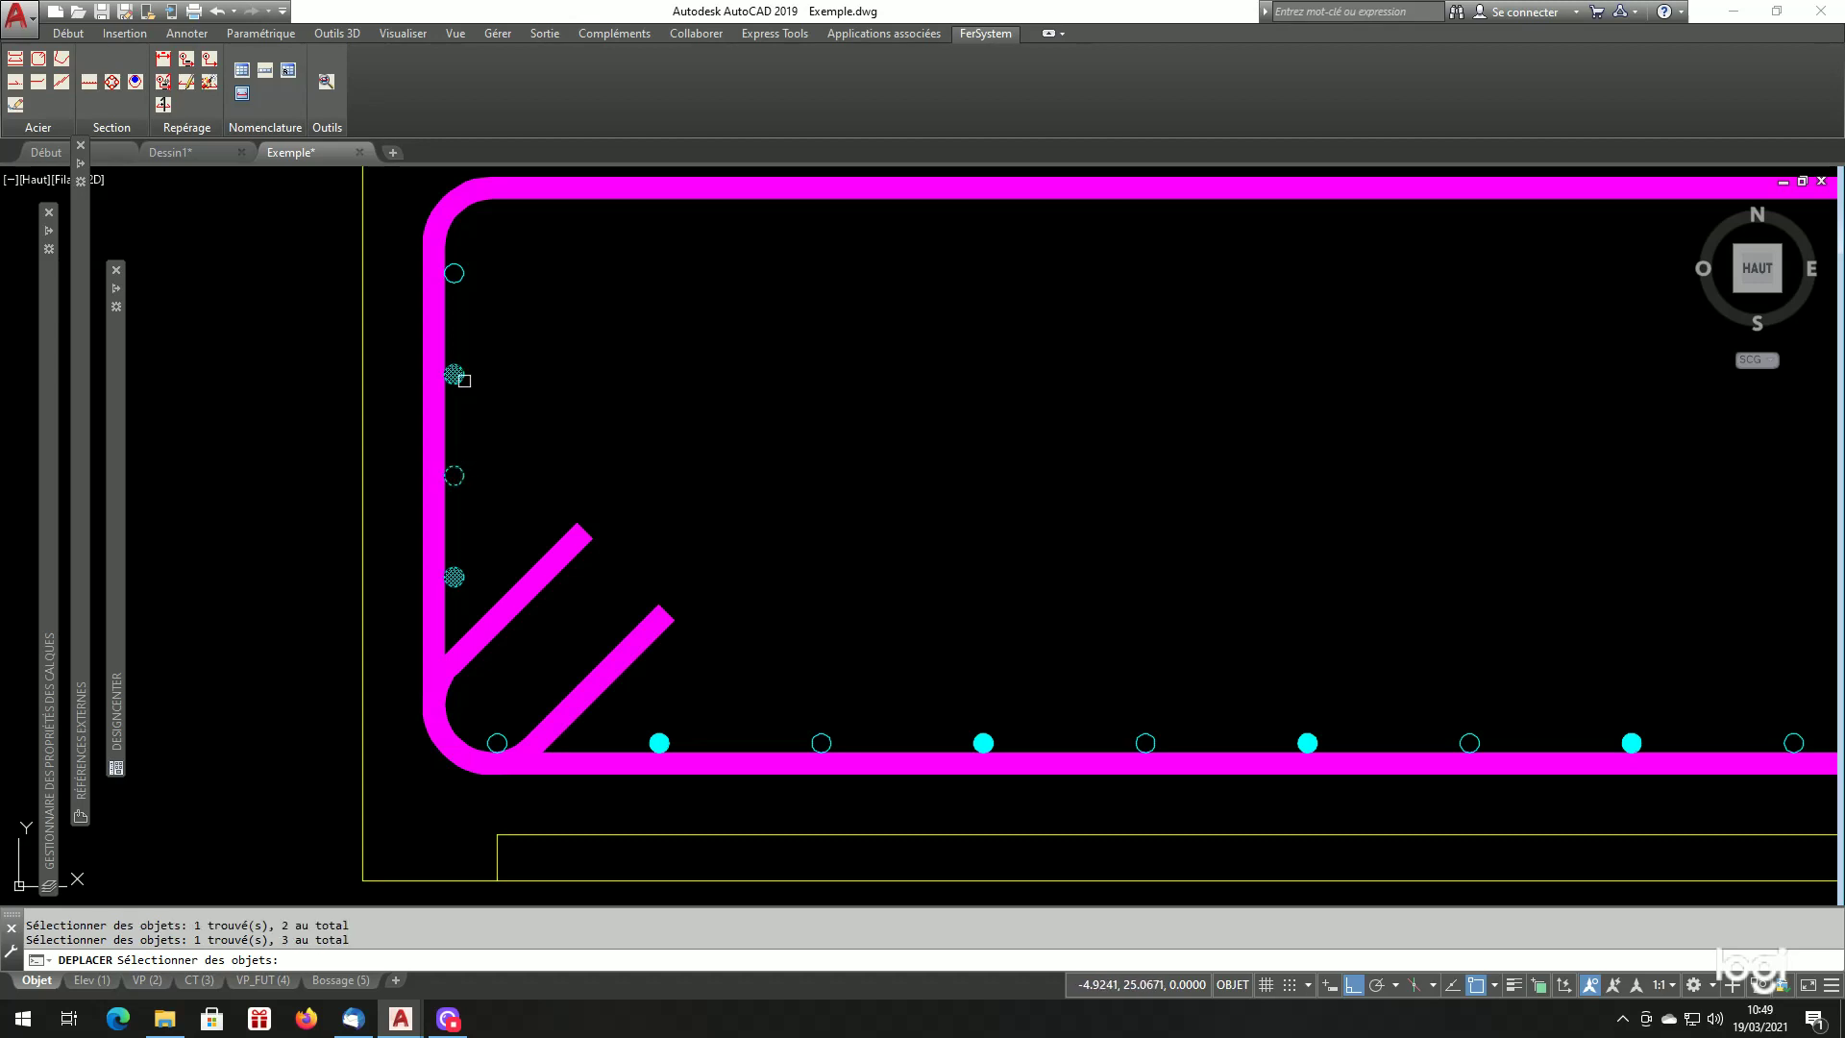
click(454, 273)
key(Return)
click(572, 263)
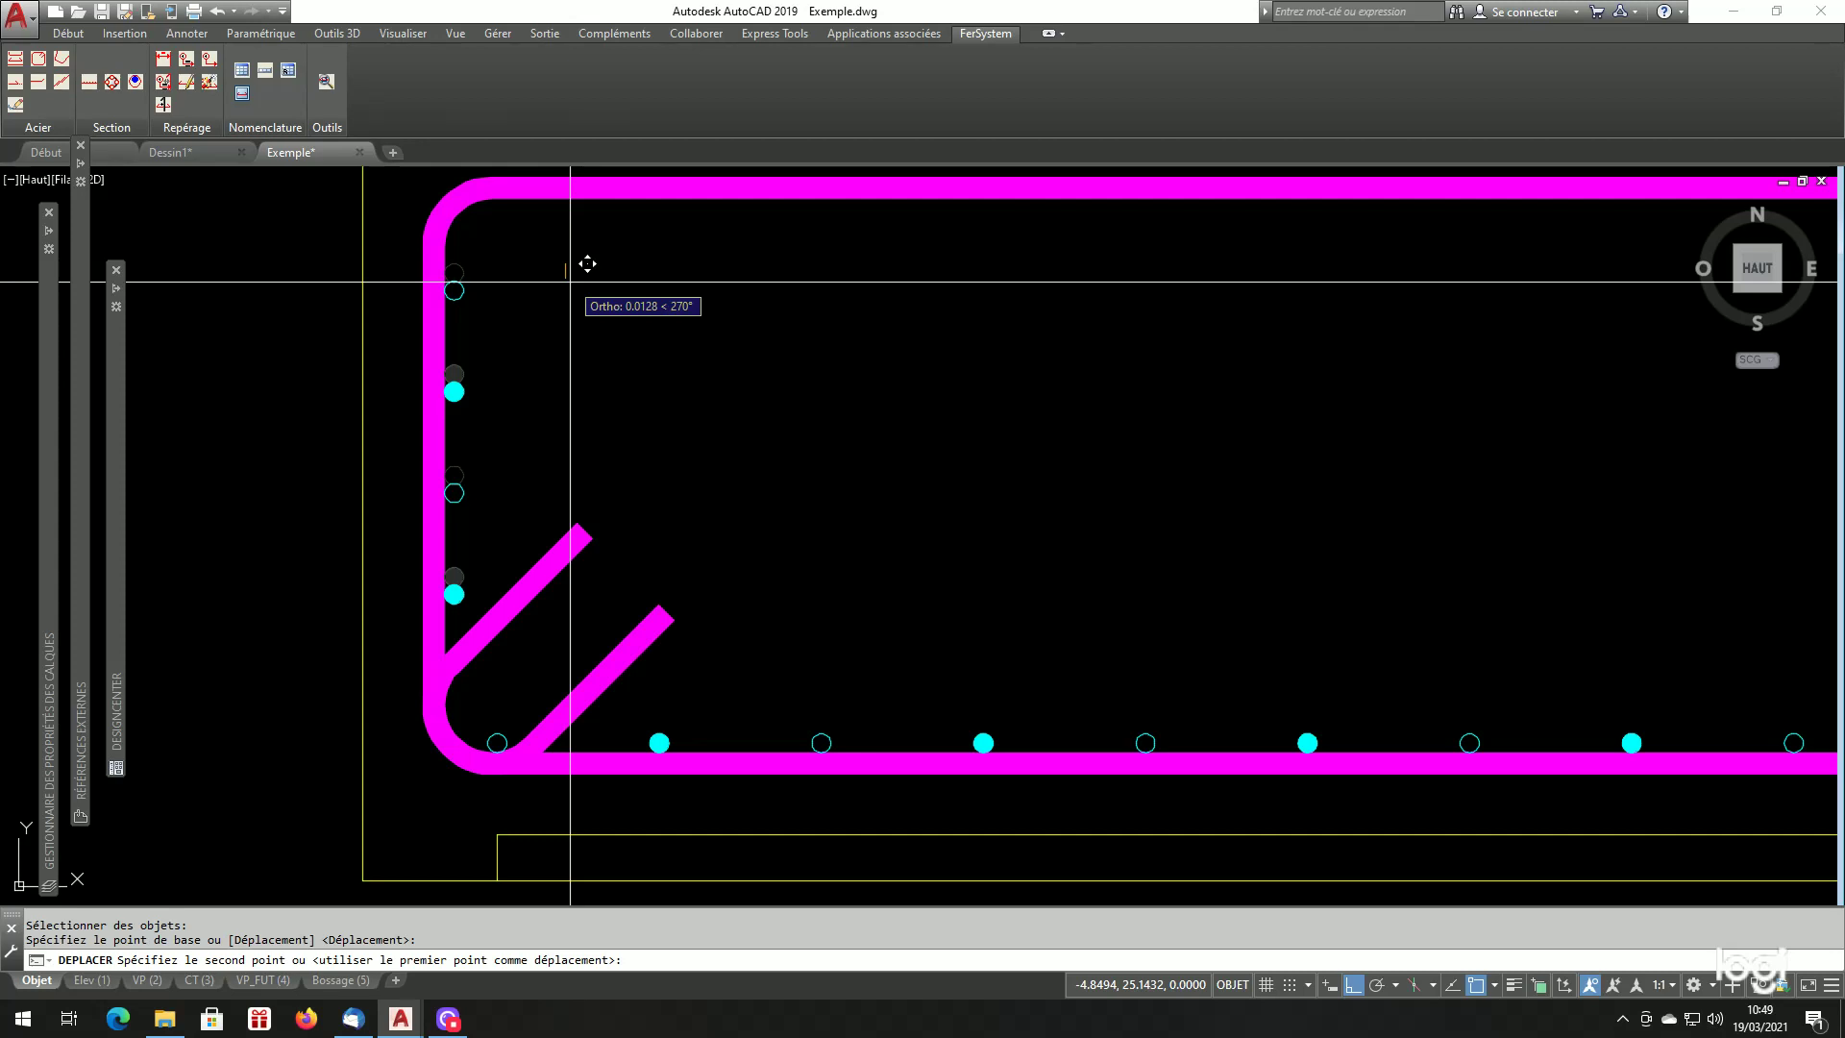
text(.0375)
key(Return)
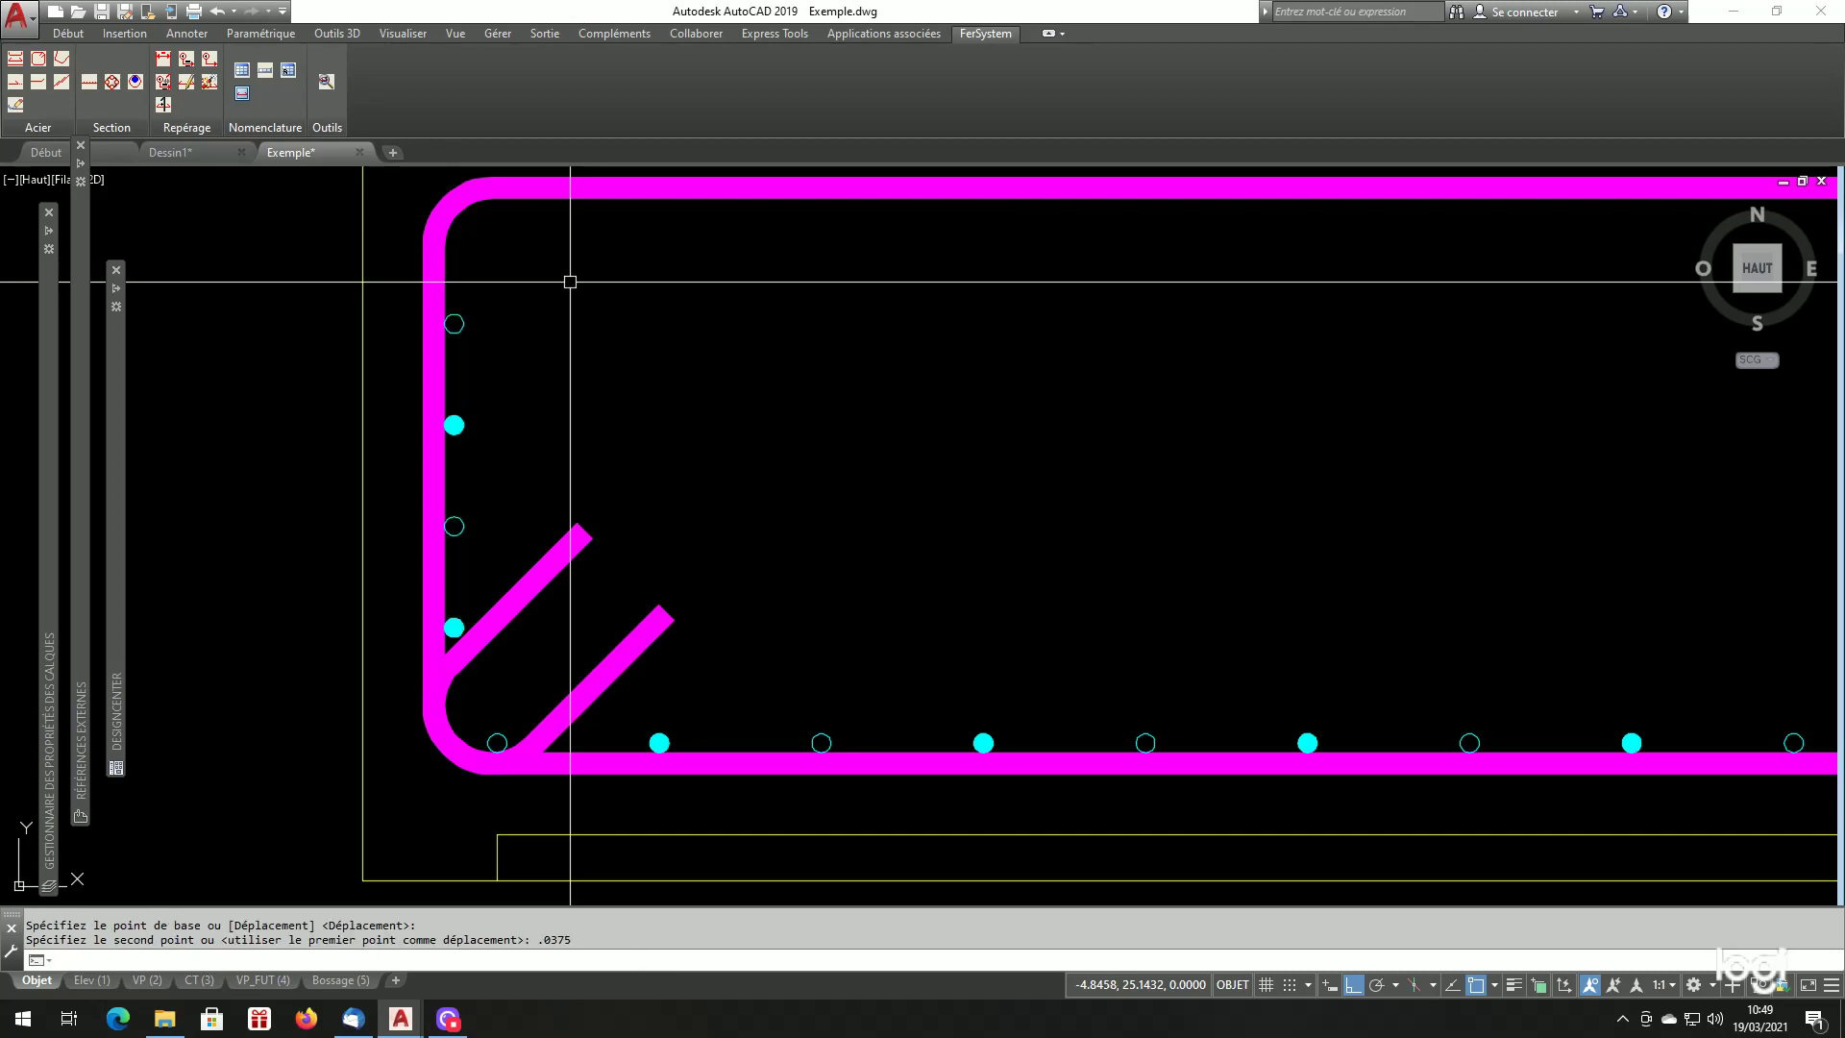
Examine the centering of the short side's bar sections and the bar distribution along the frame.
click(458, 484)
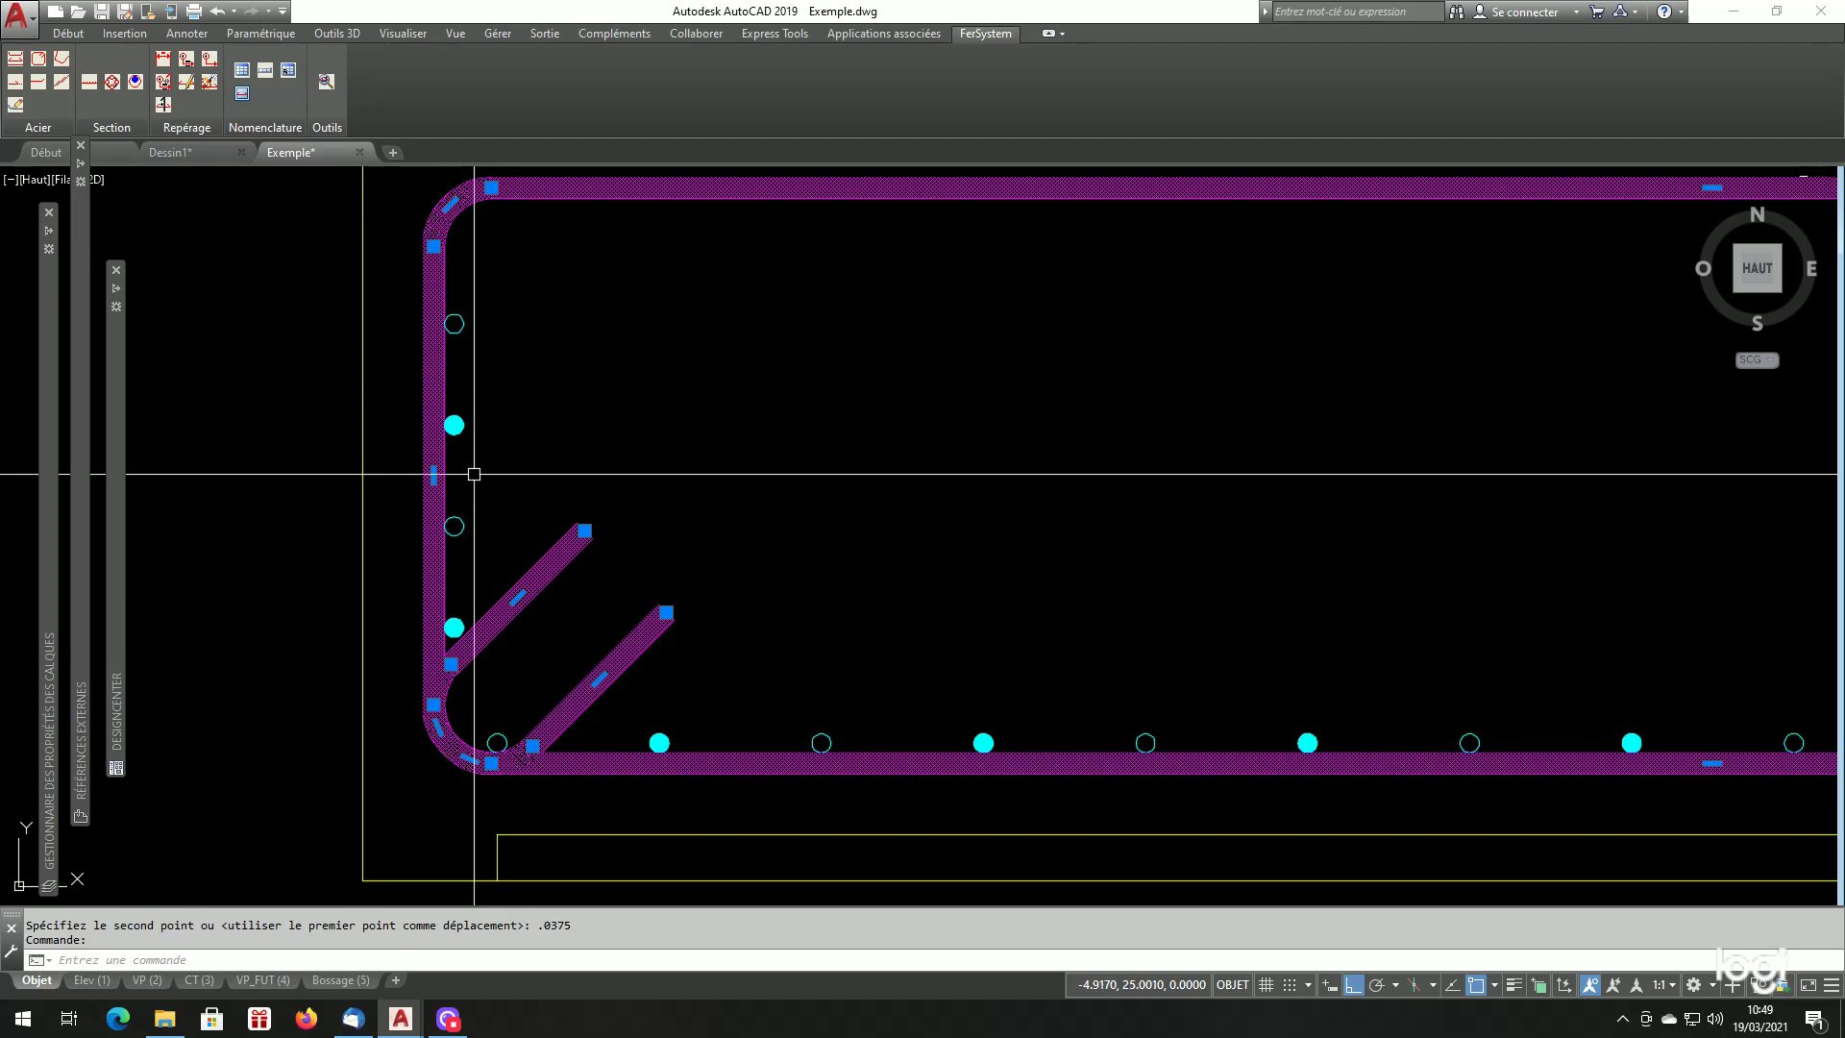
key(Escape)
scroll(471, 490, down, 2)
scroll(591, 501, down, 2)
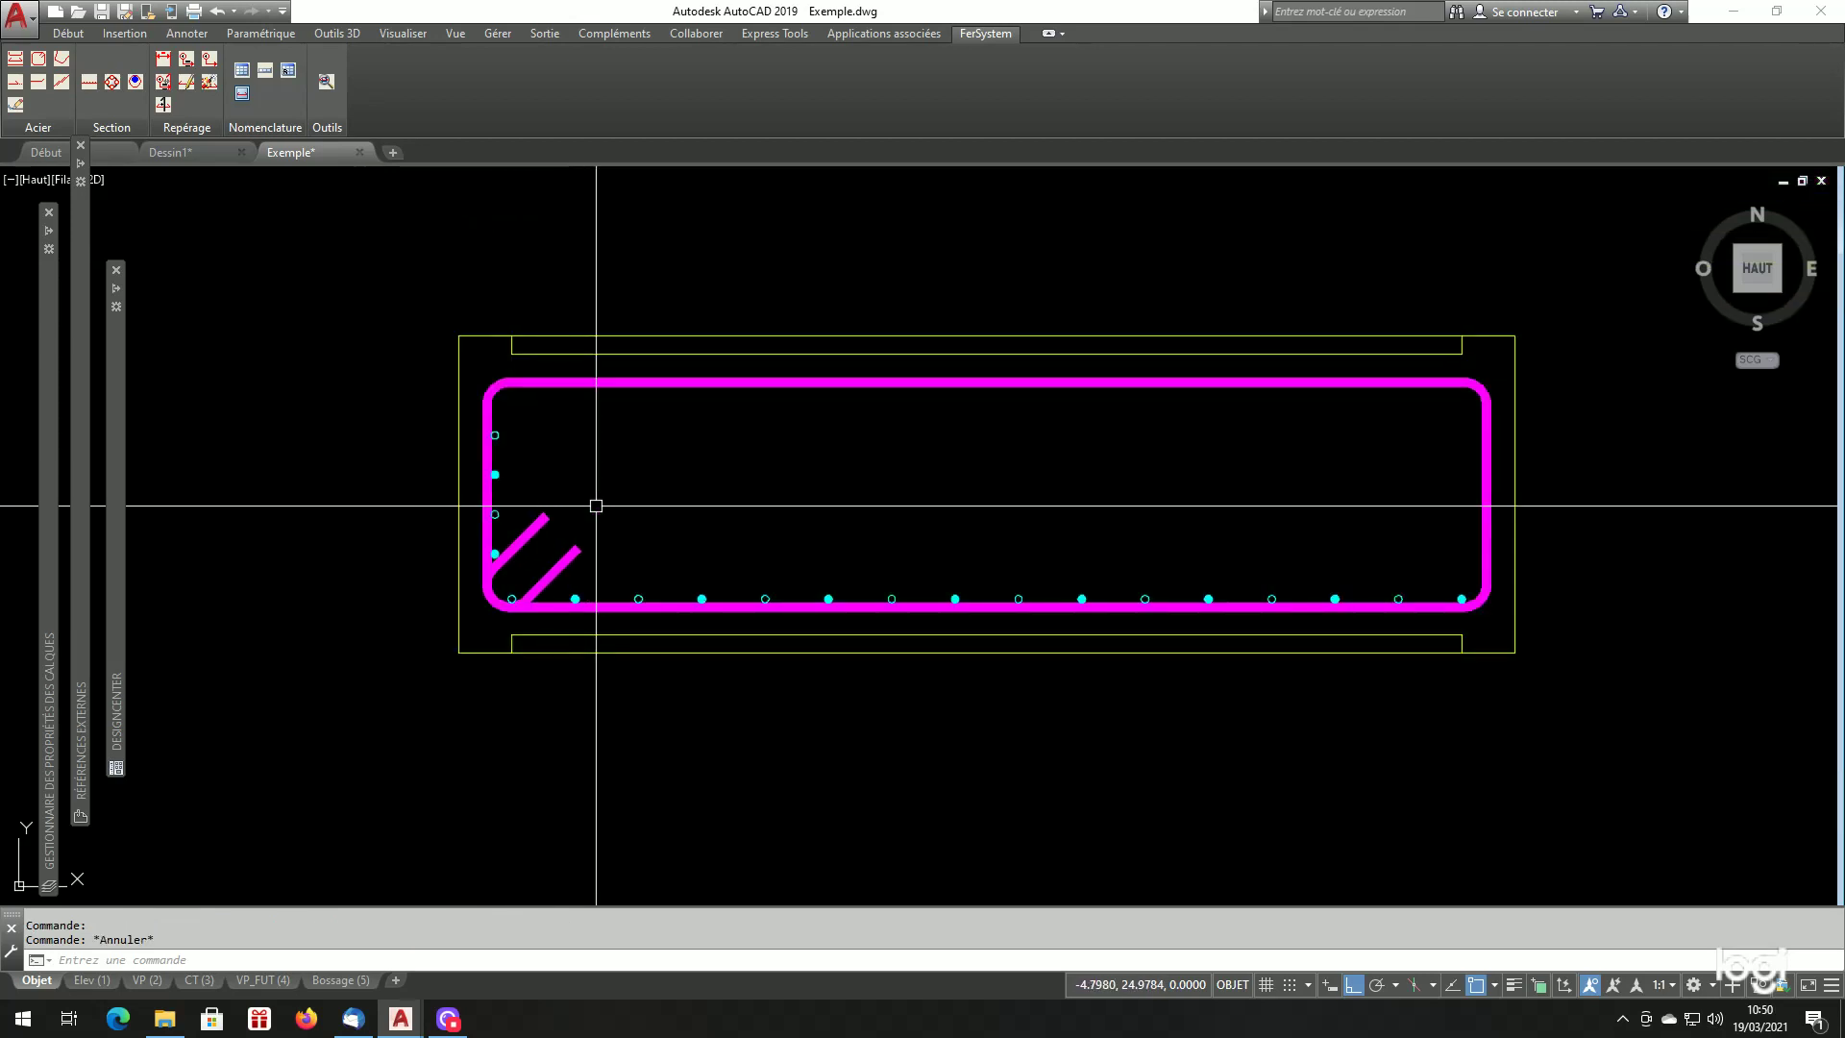
scroll(734, 498, up, 3)
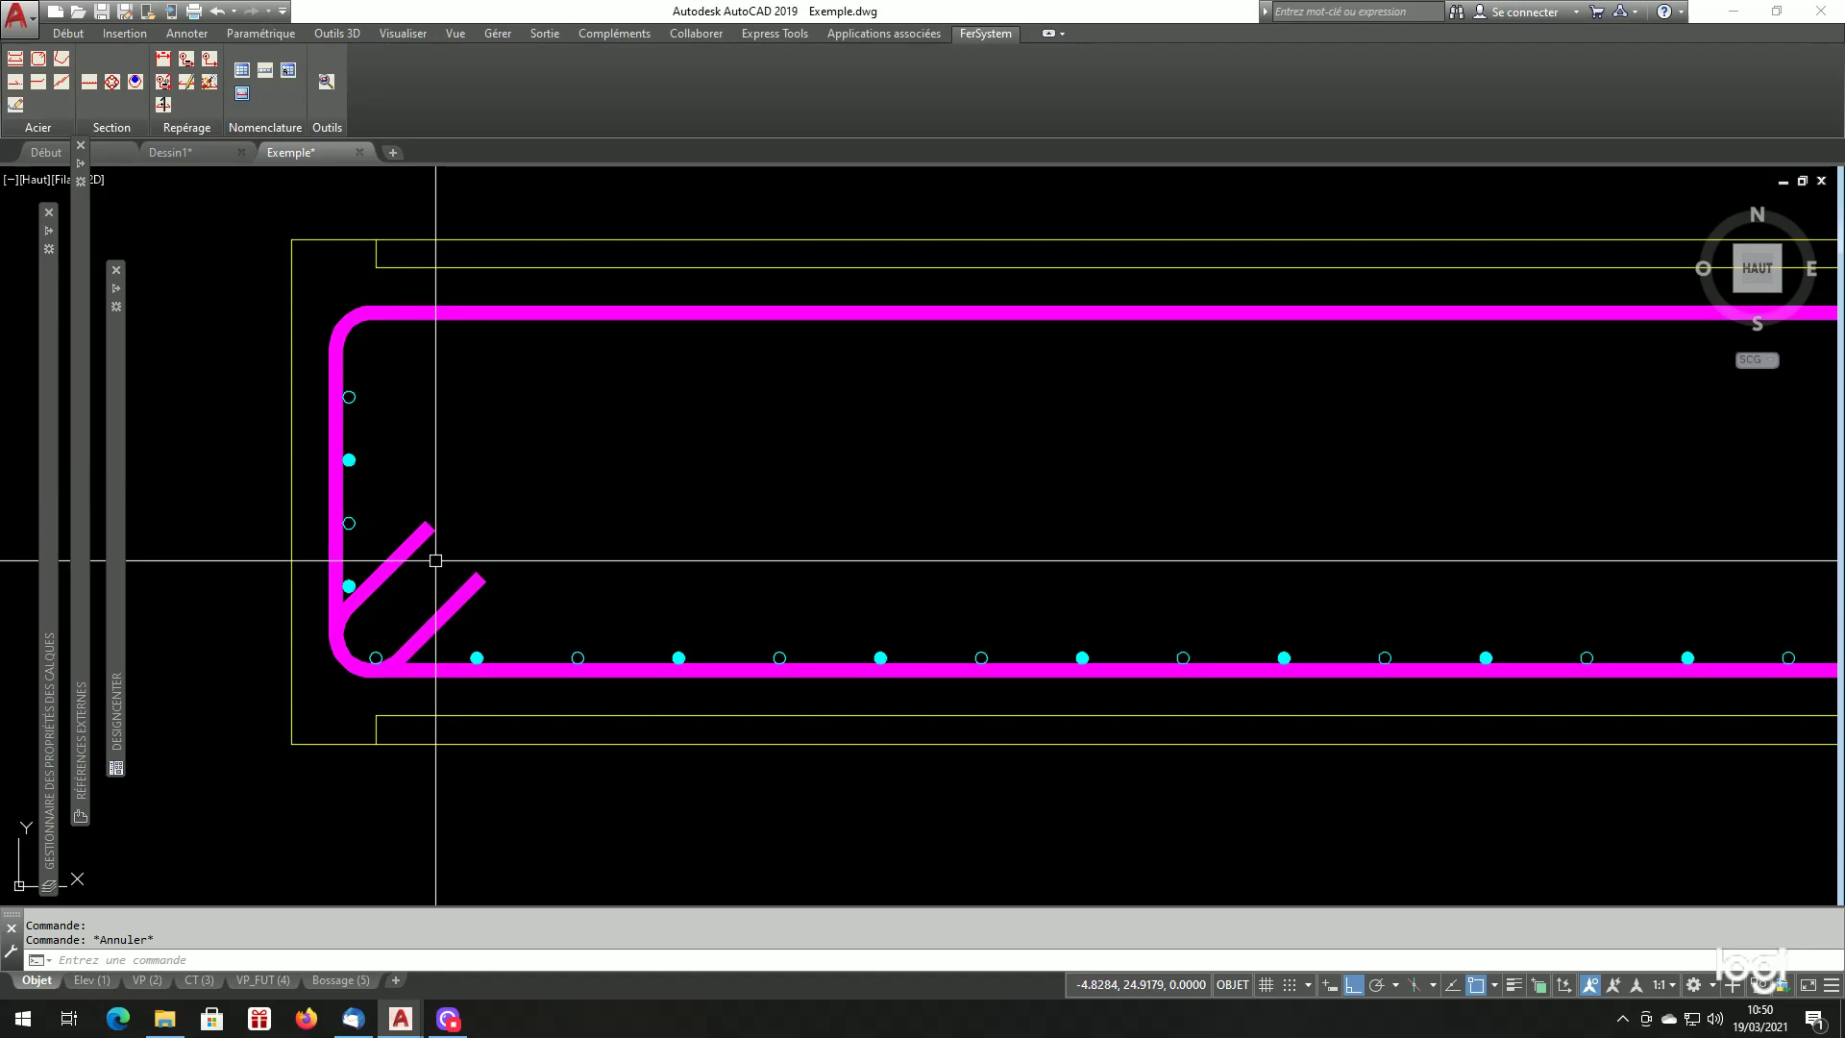
scroll(401, 560, down, 4)
scroll(589, 583, up, 2)
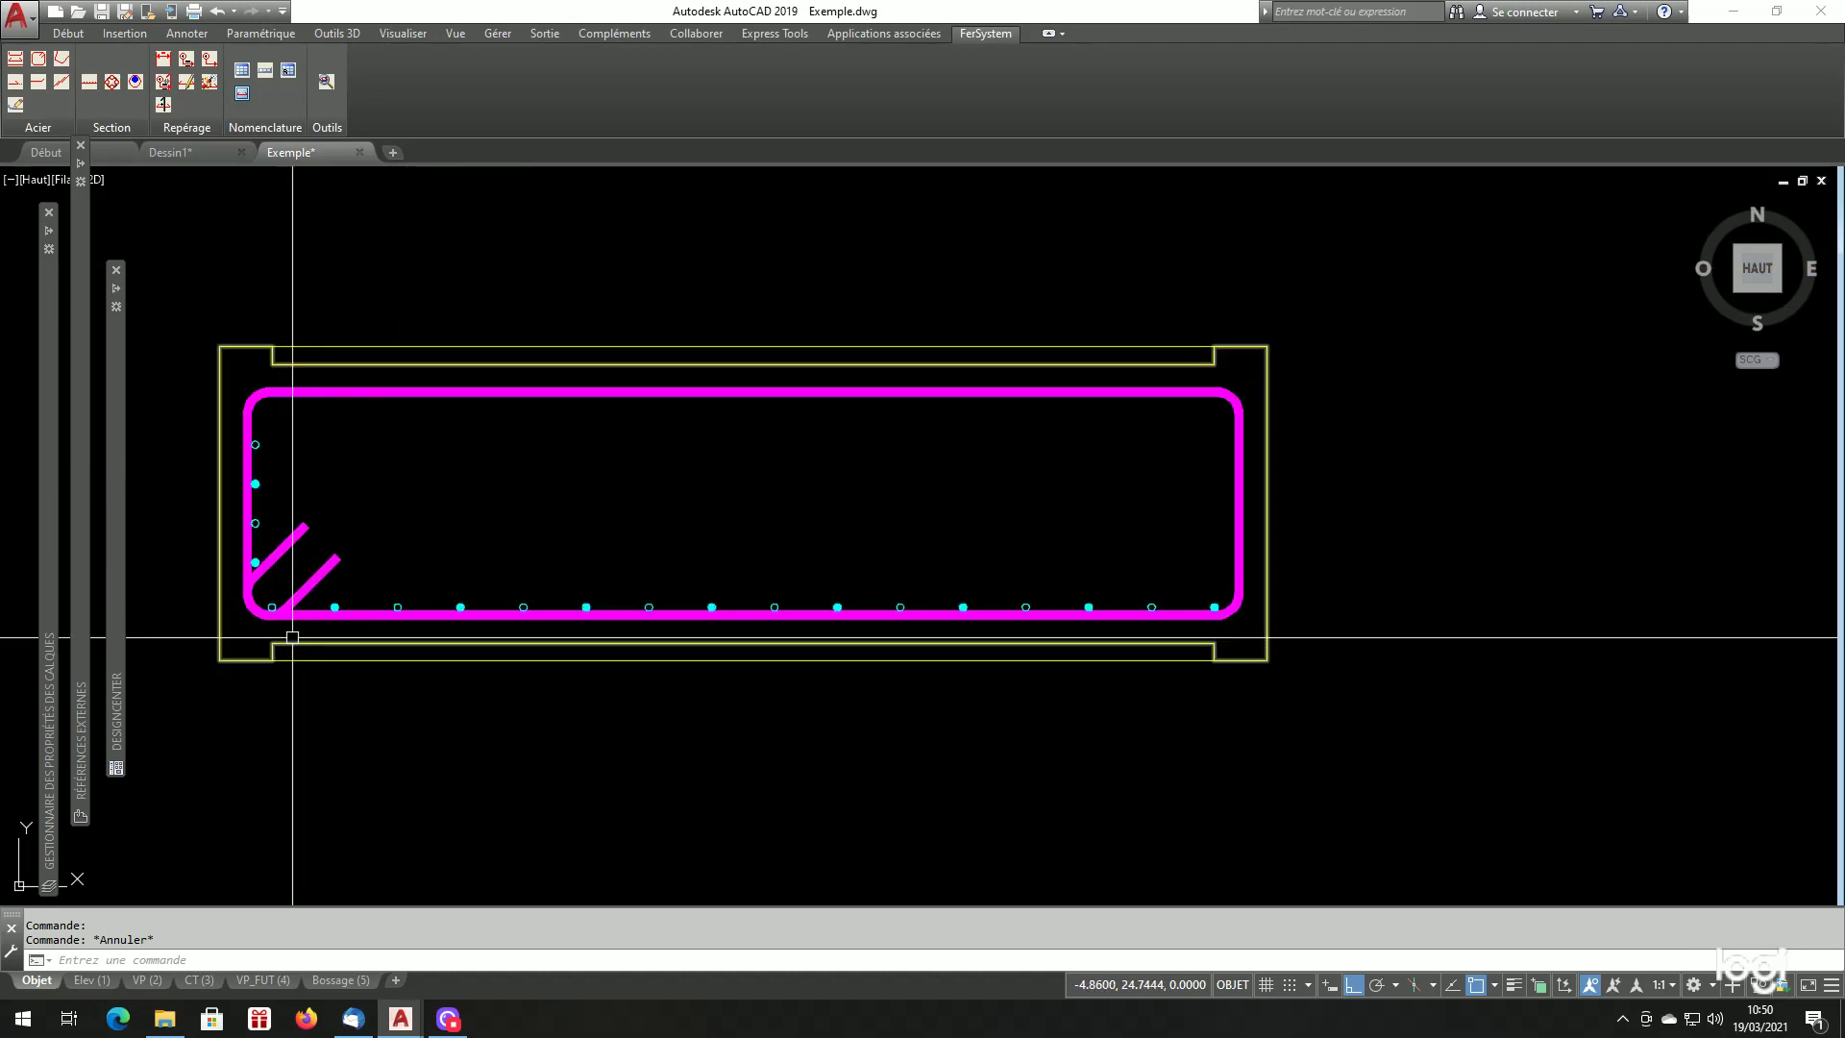
click(269, 612)
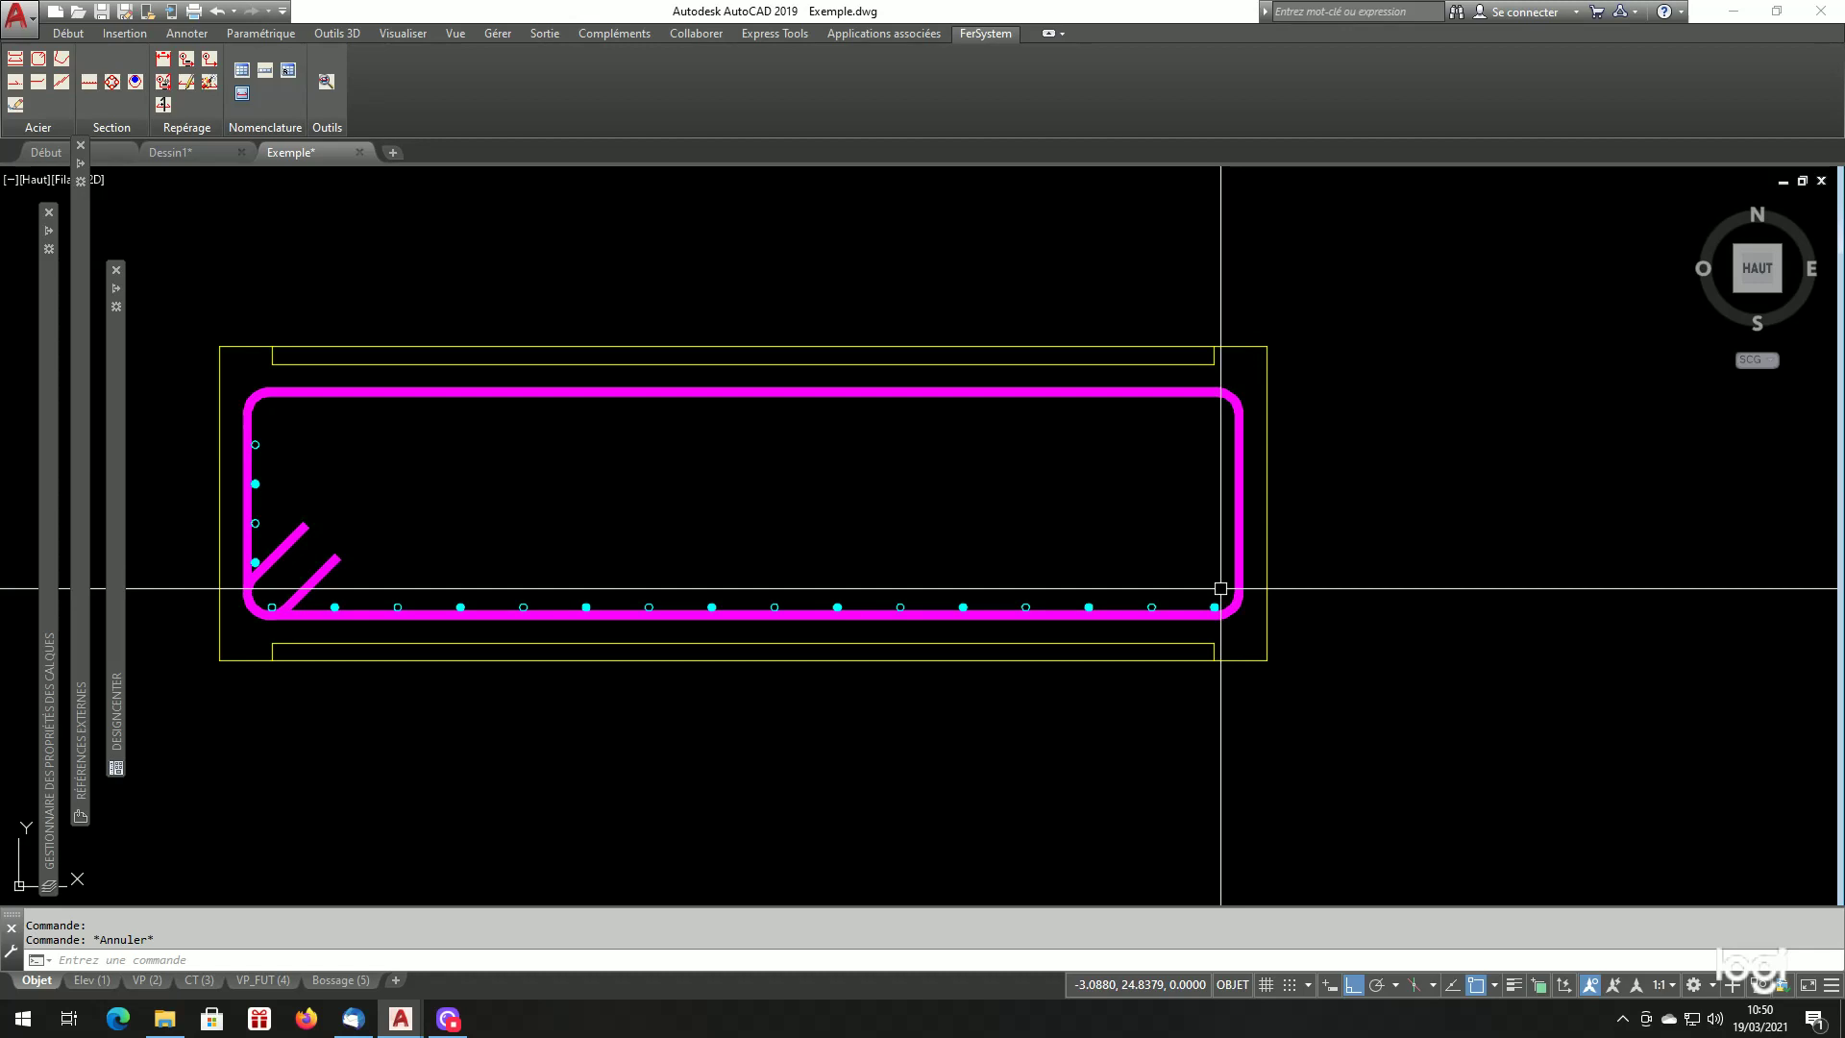
scroll(647, 490, down, 2)
scroll(407, 487, up, 2)
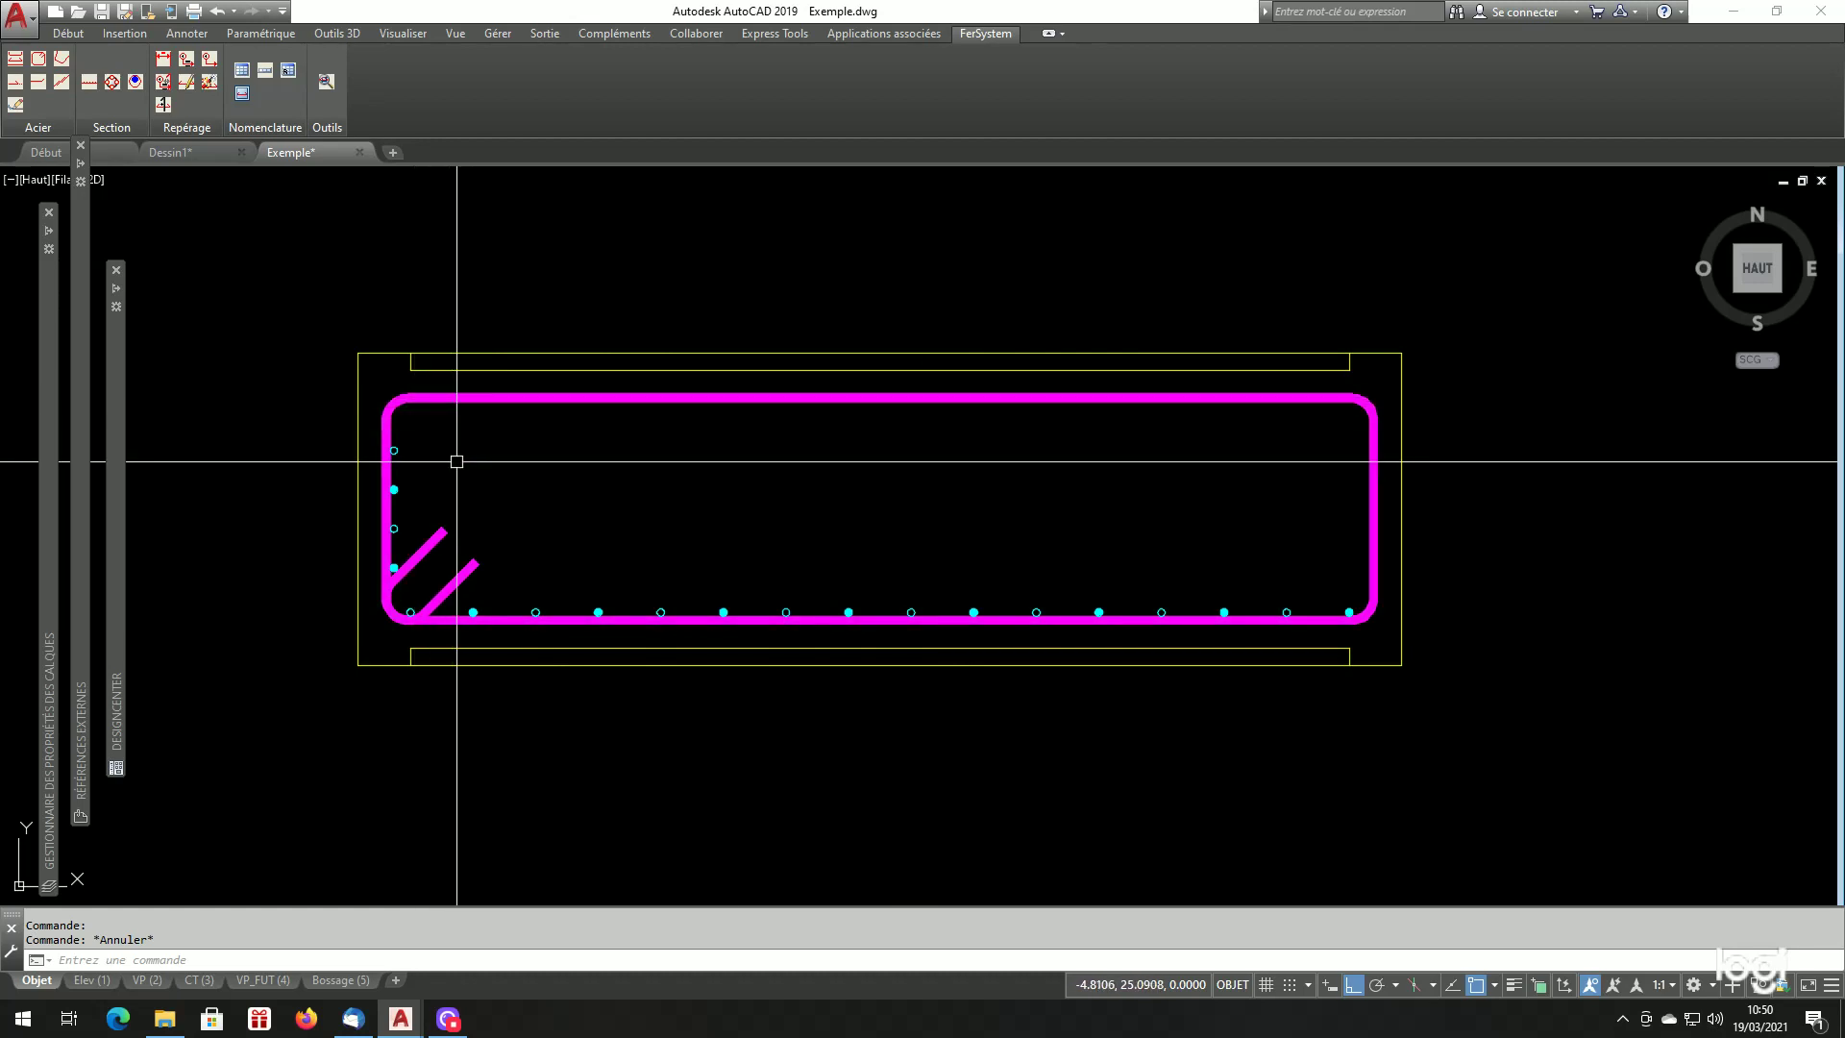
Rotate a copy of all short-side and long-side bar sections 180° about the midpoint between the outer outline's opposite corners.
text(i)
key(Return)
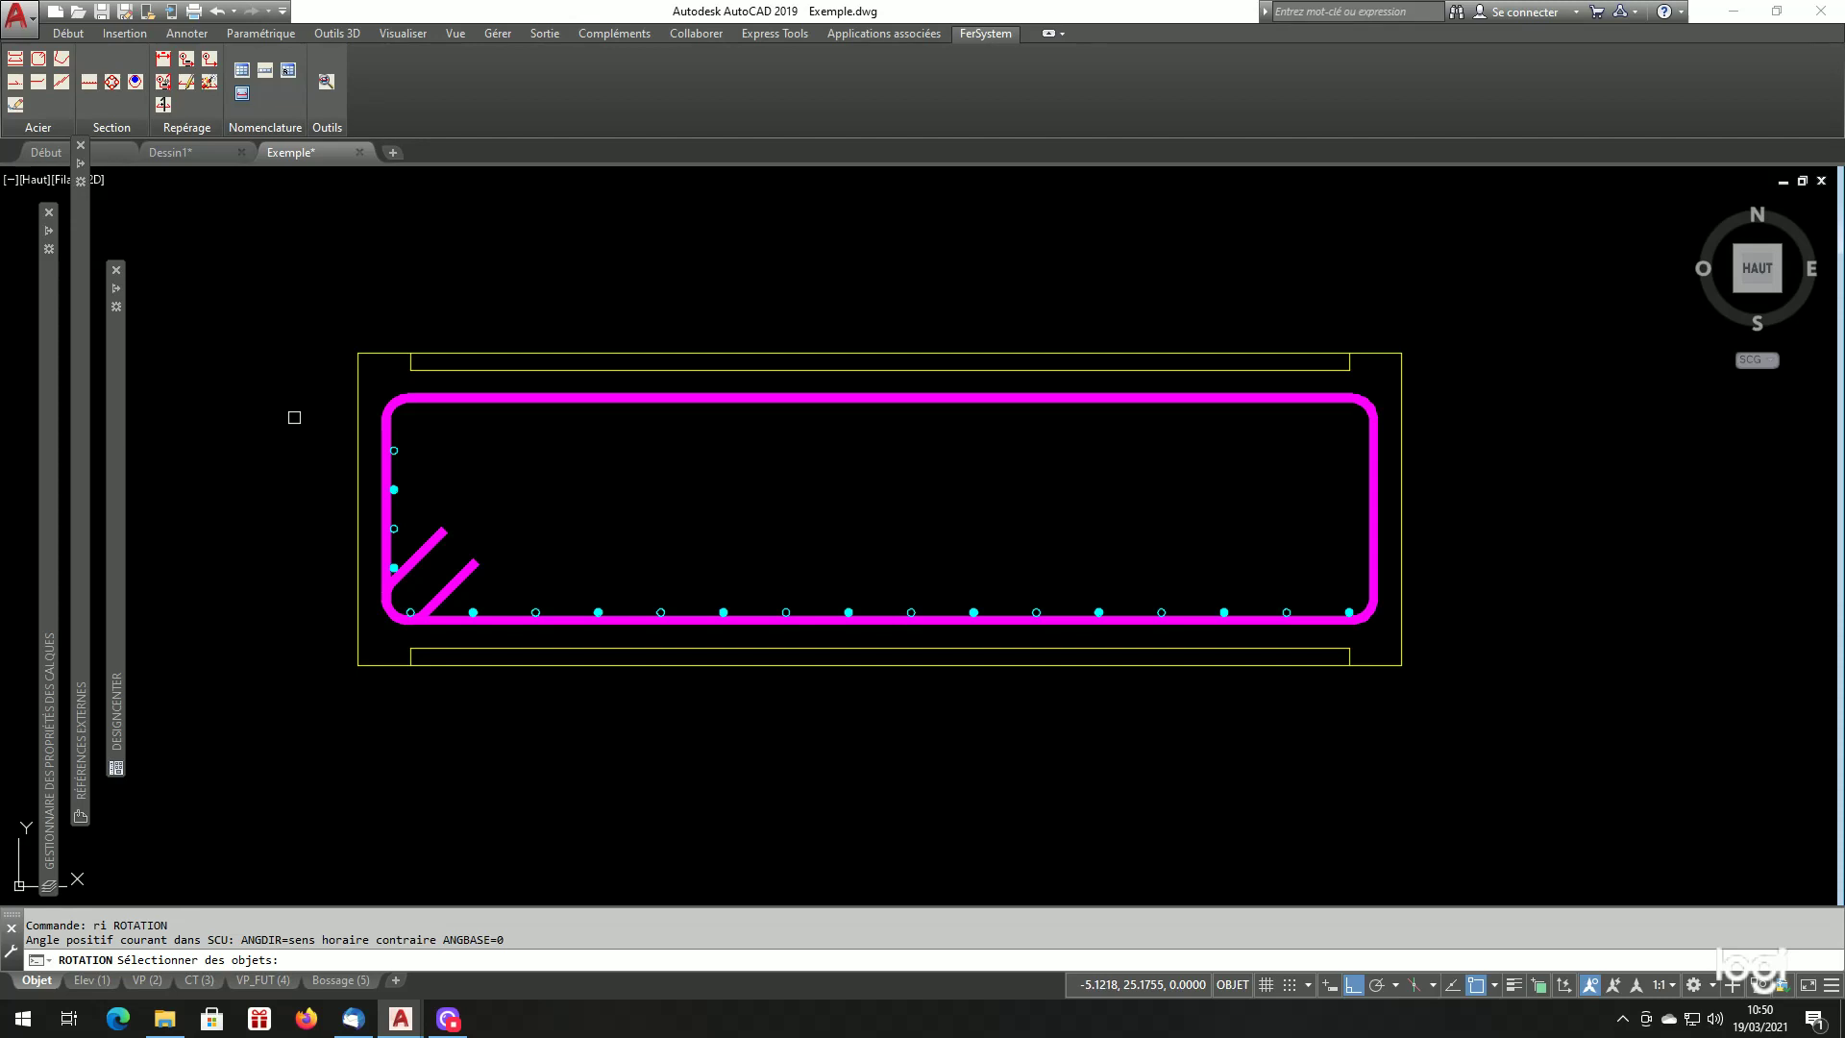
click(413, 630)
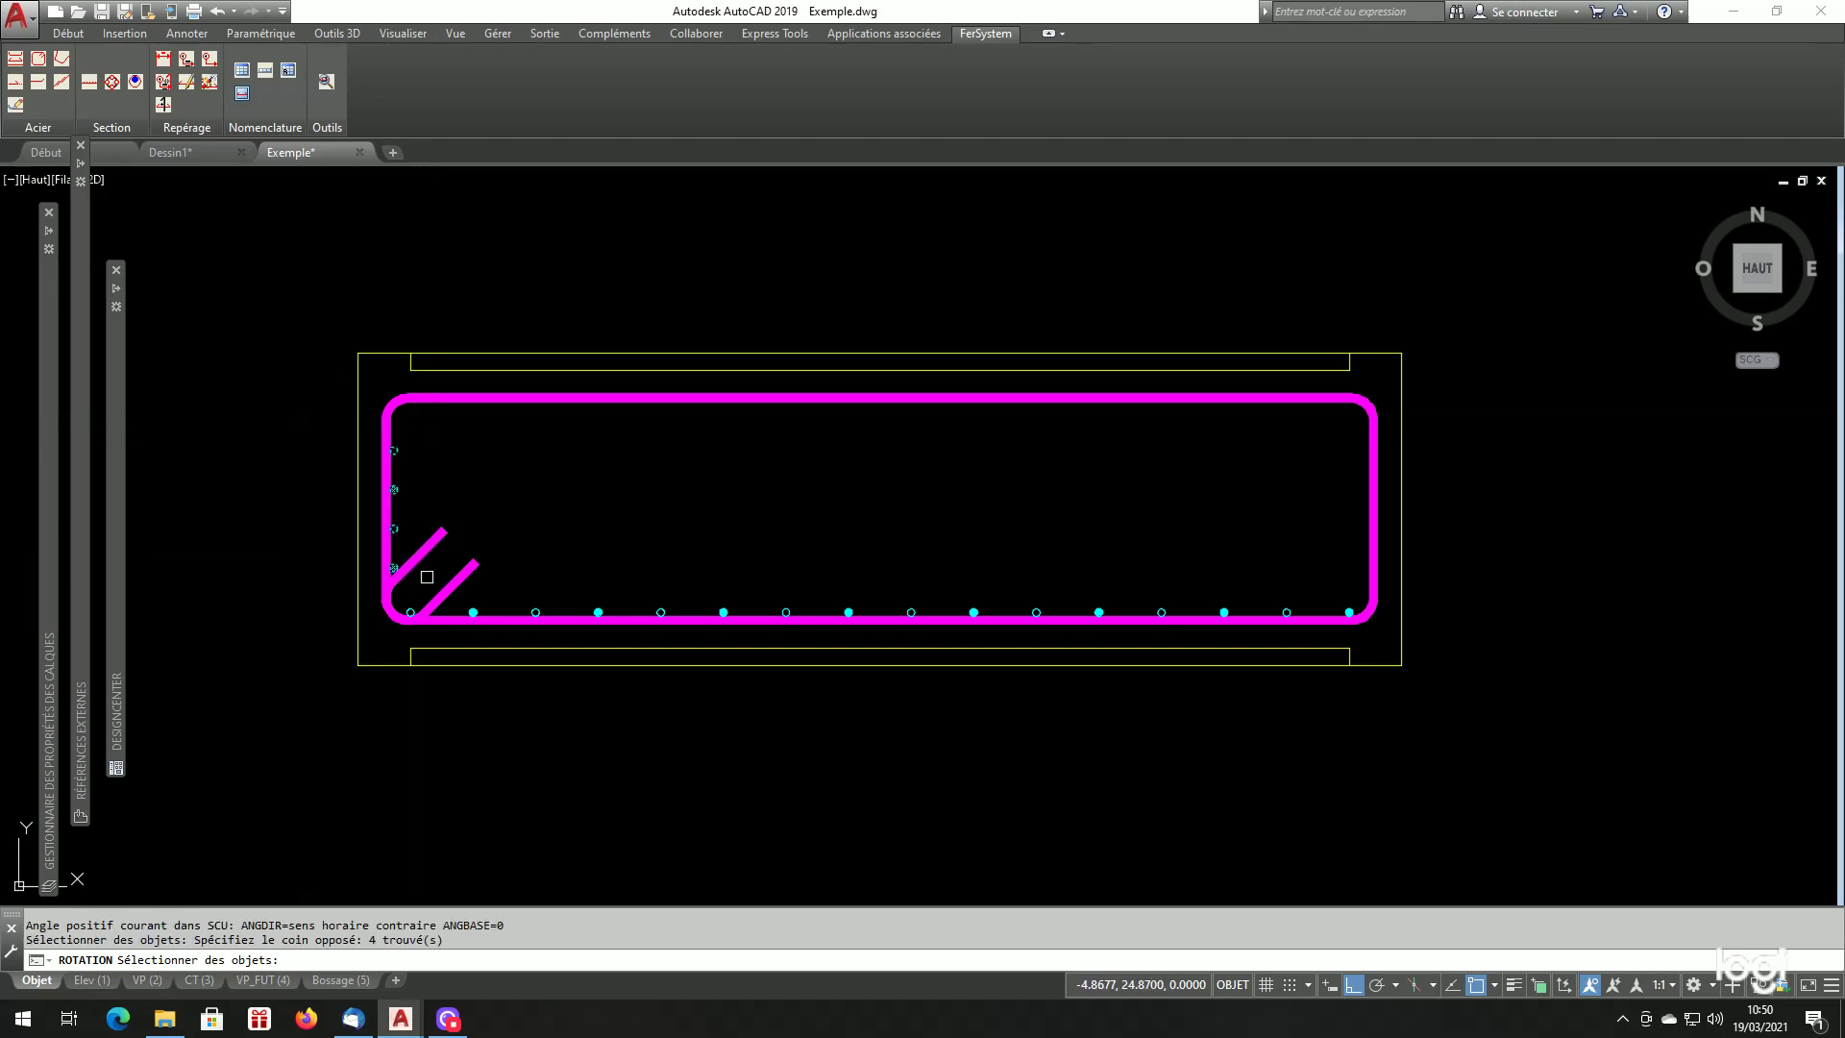
click(292, 561)
click(1374, 632)
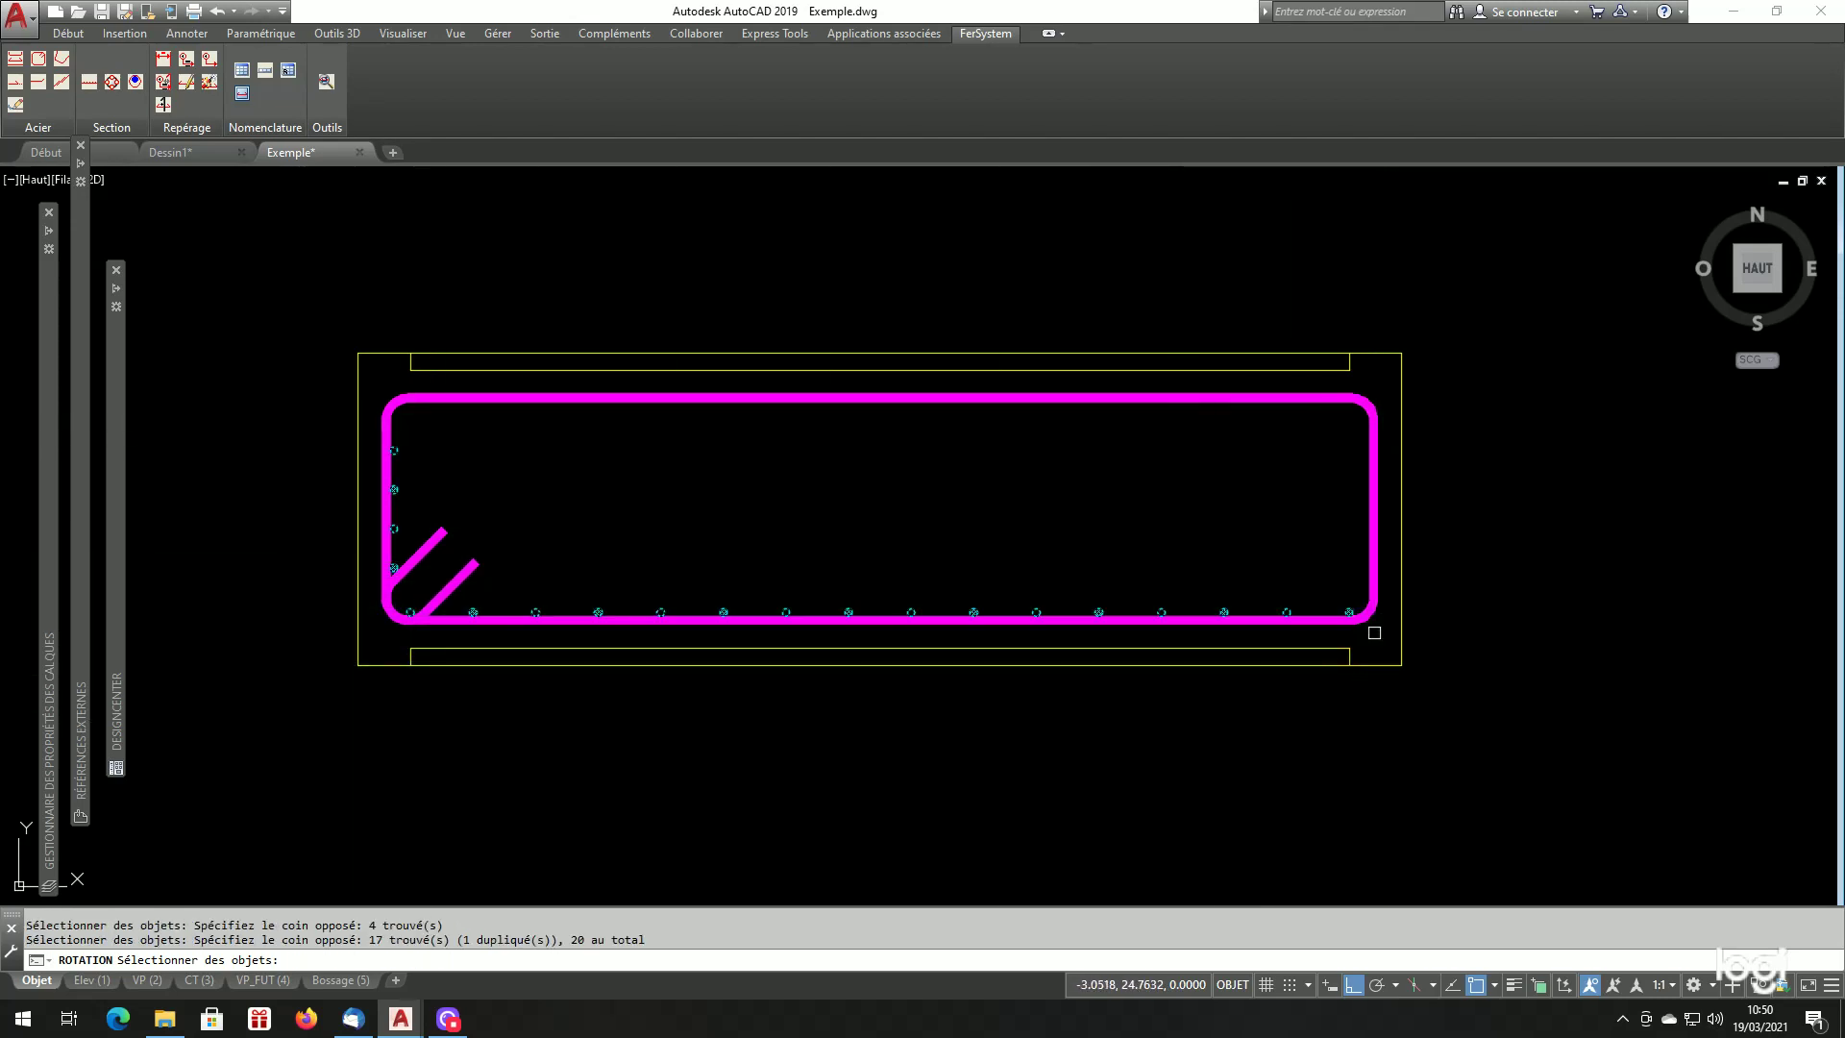
key(Return)
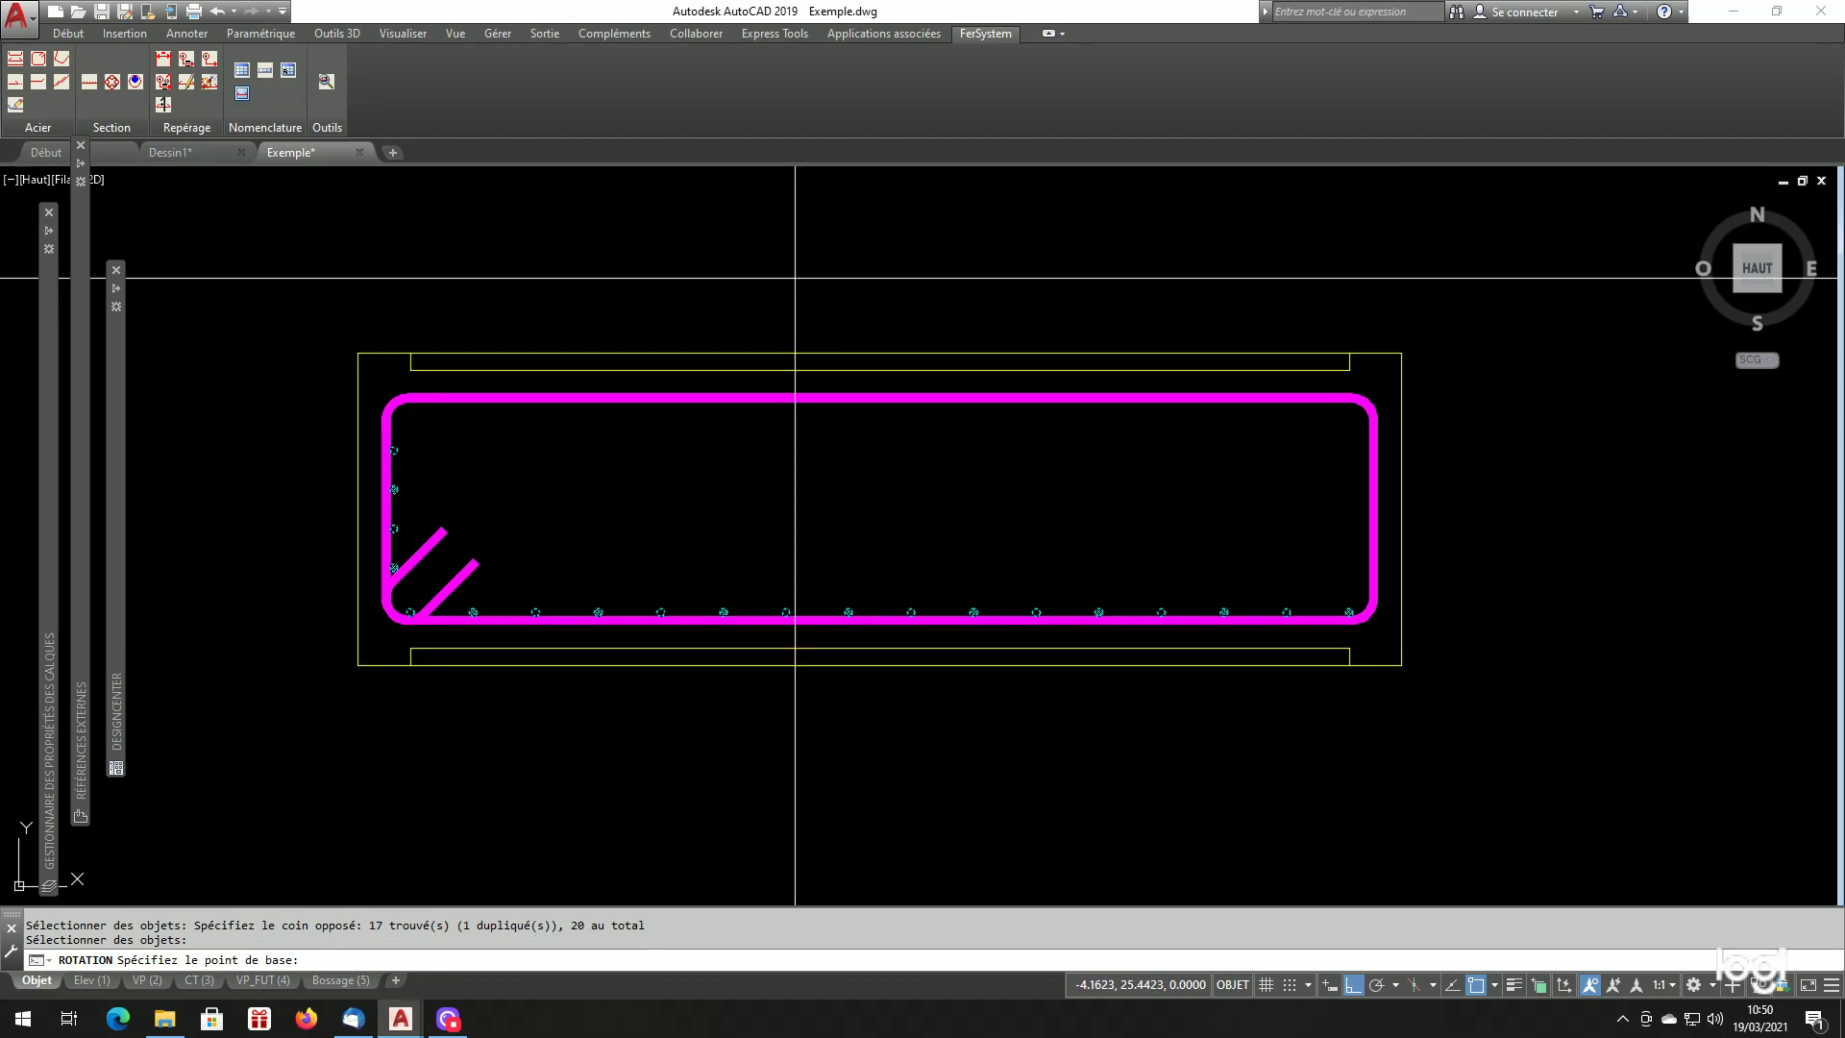
shift+right_click(795, 278)
click(842, 334)
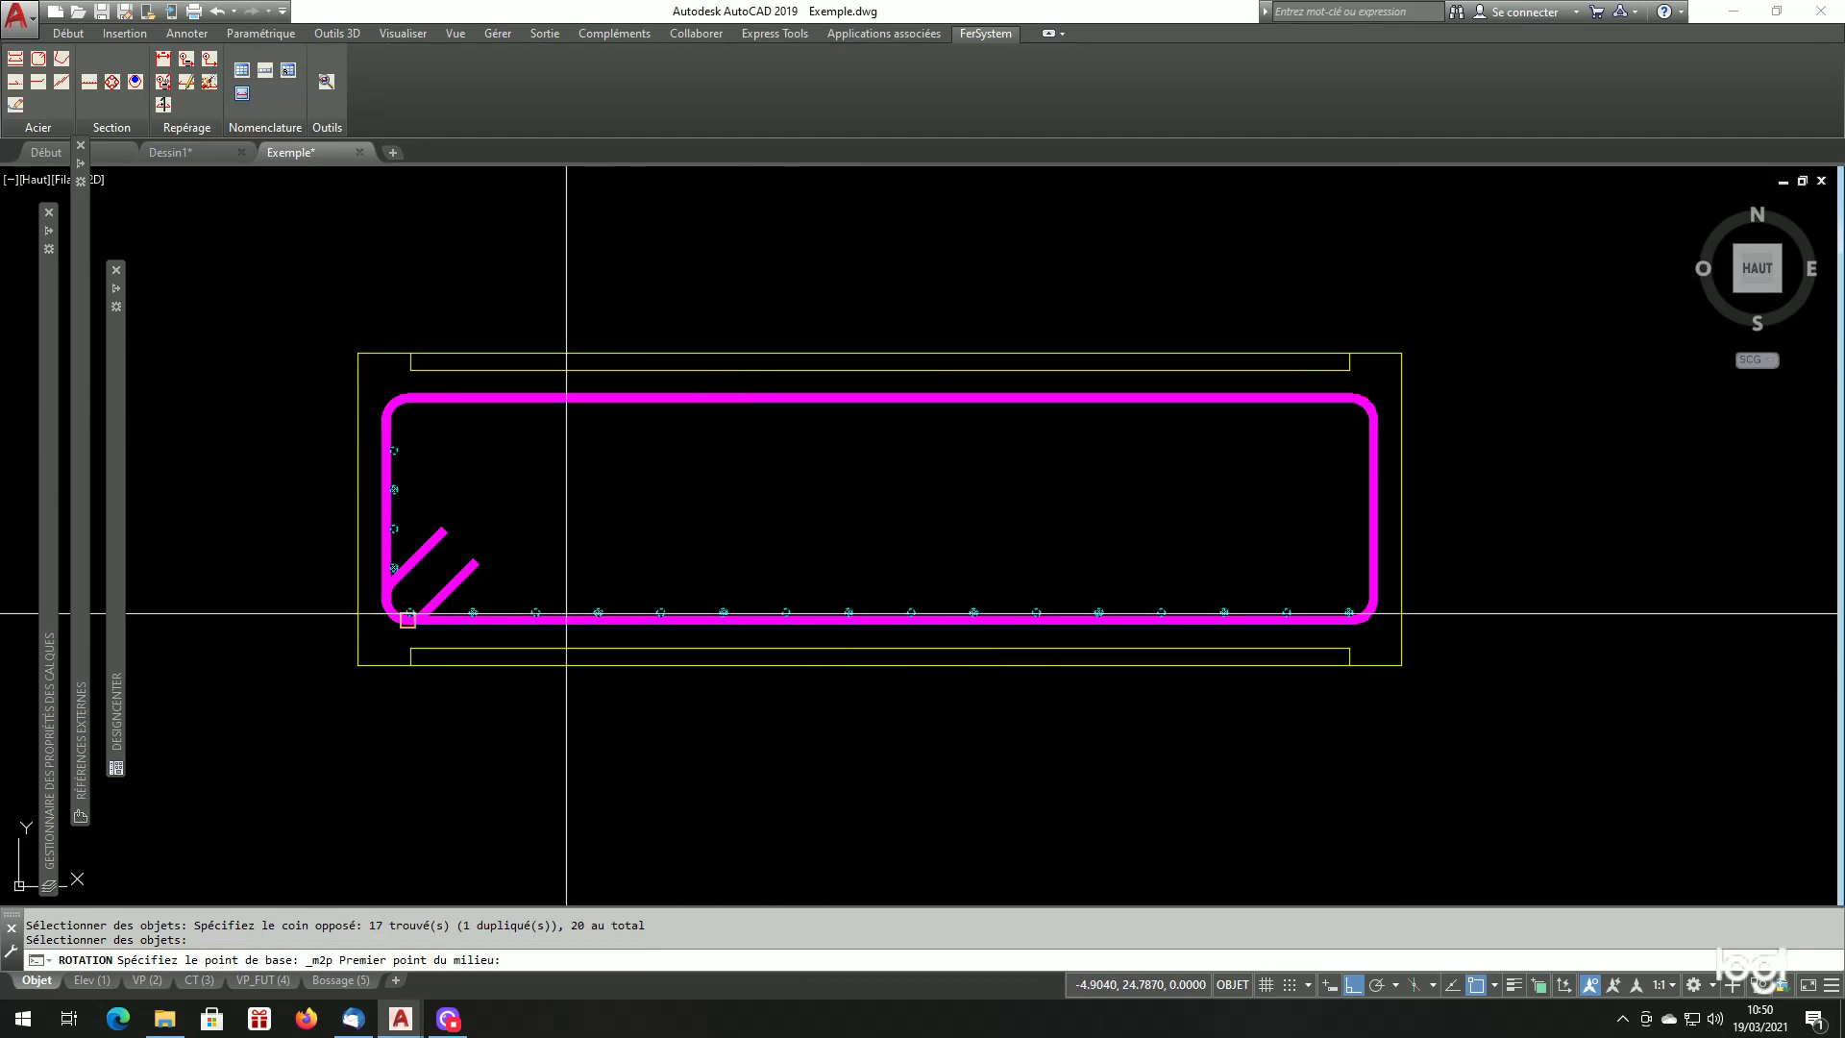
click(357, 664)
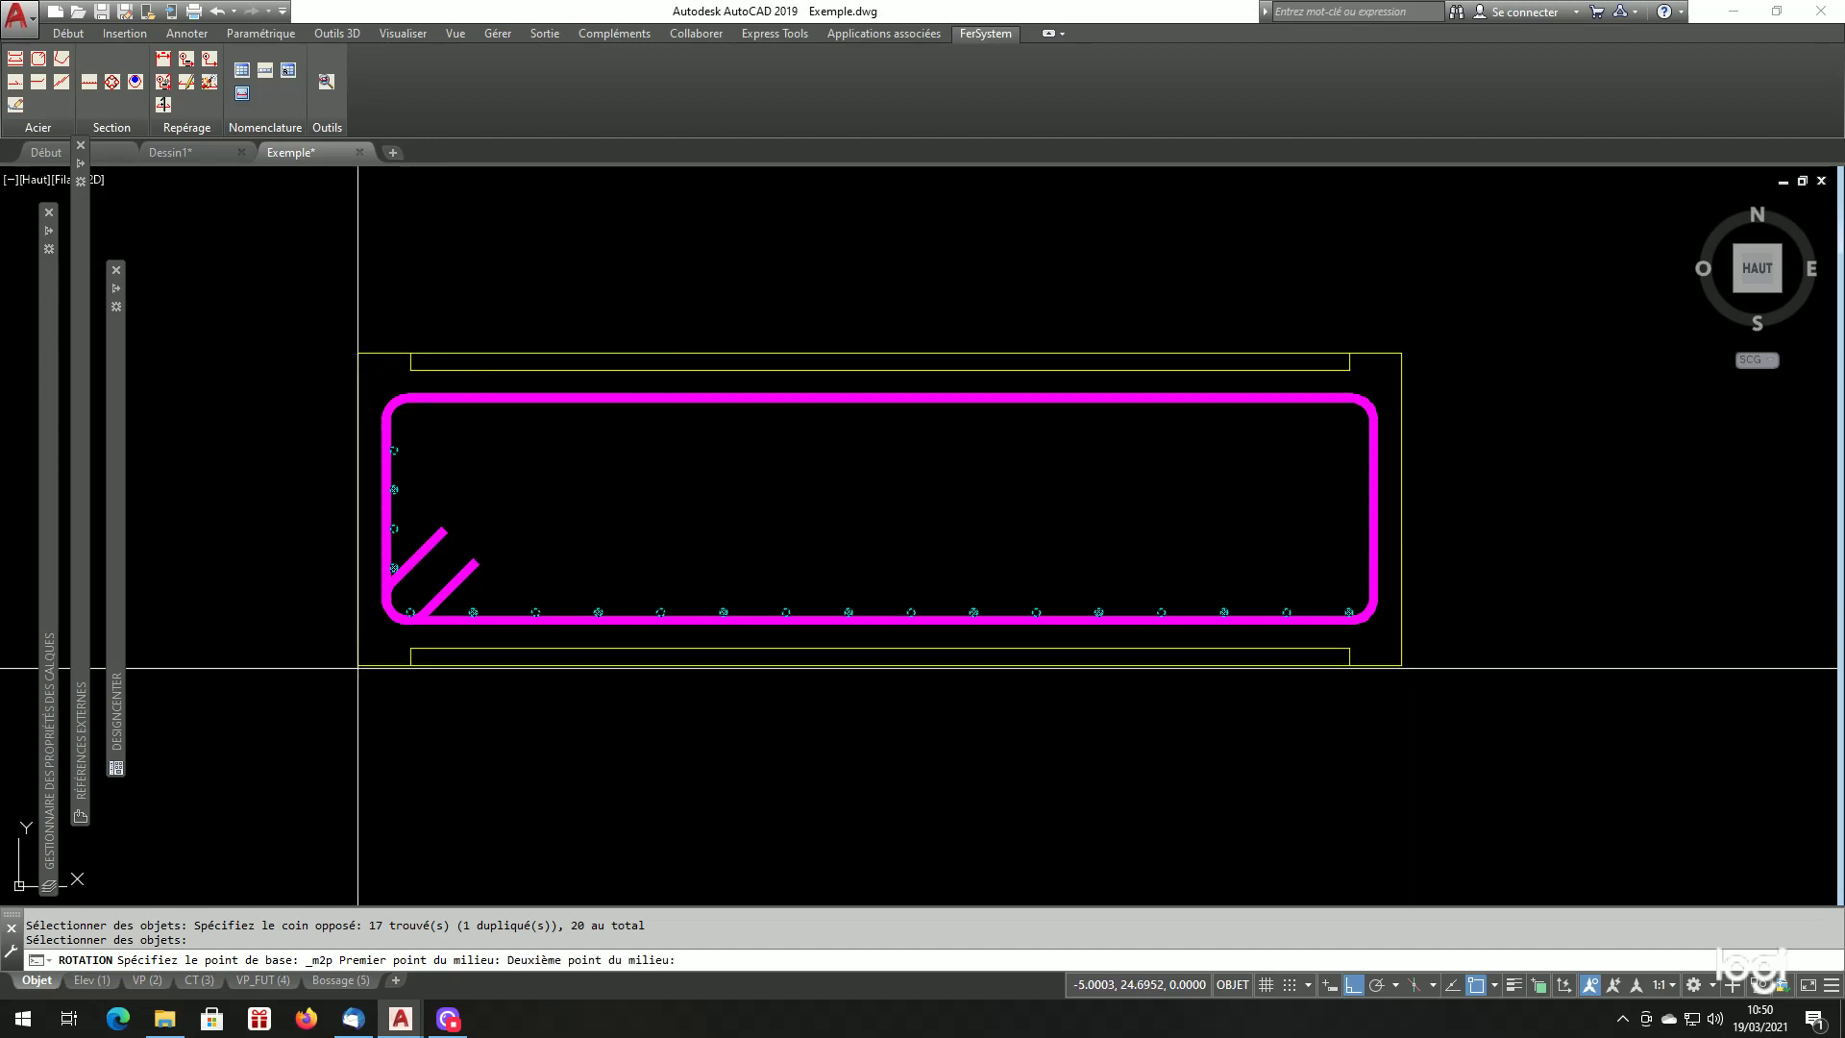
click(1401, 354)
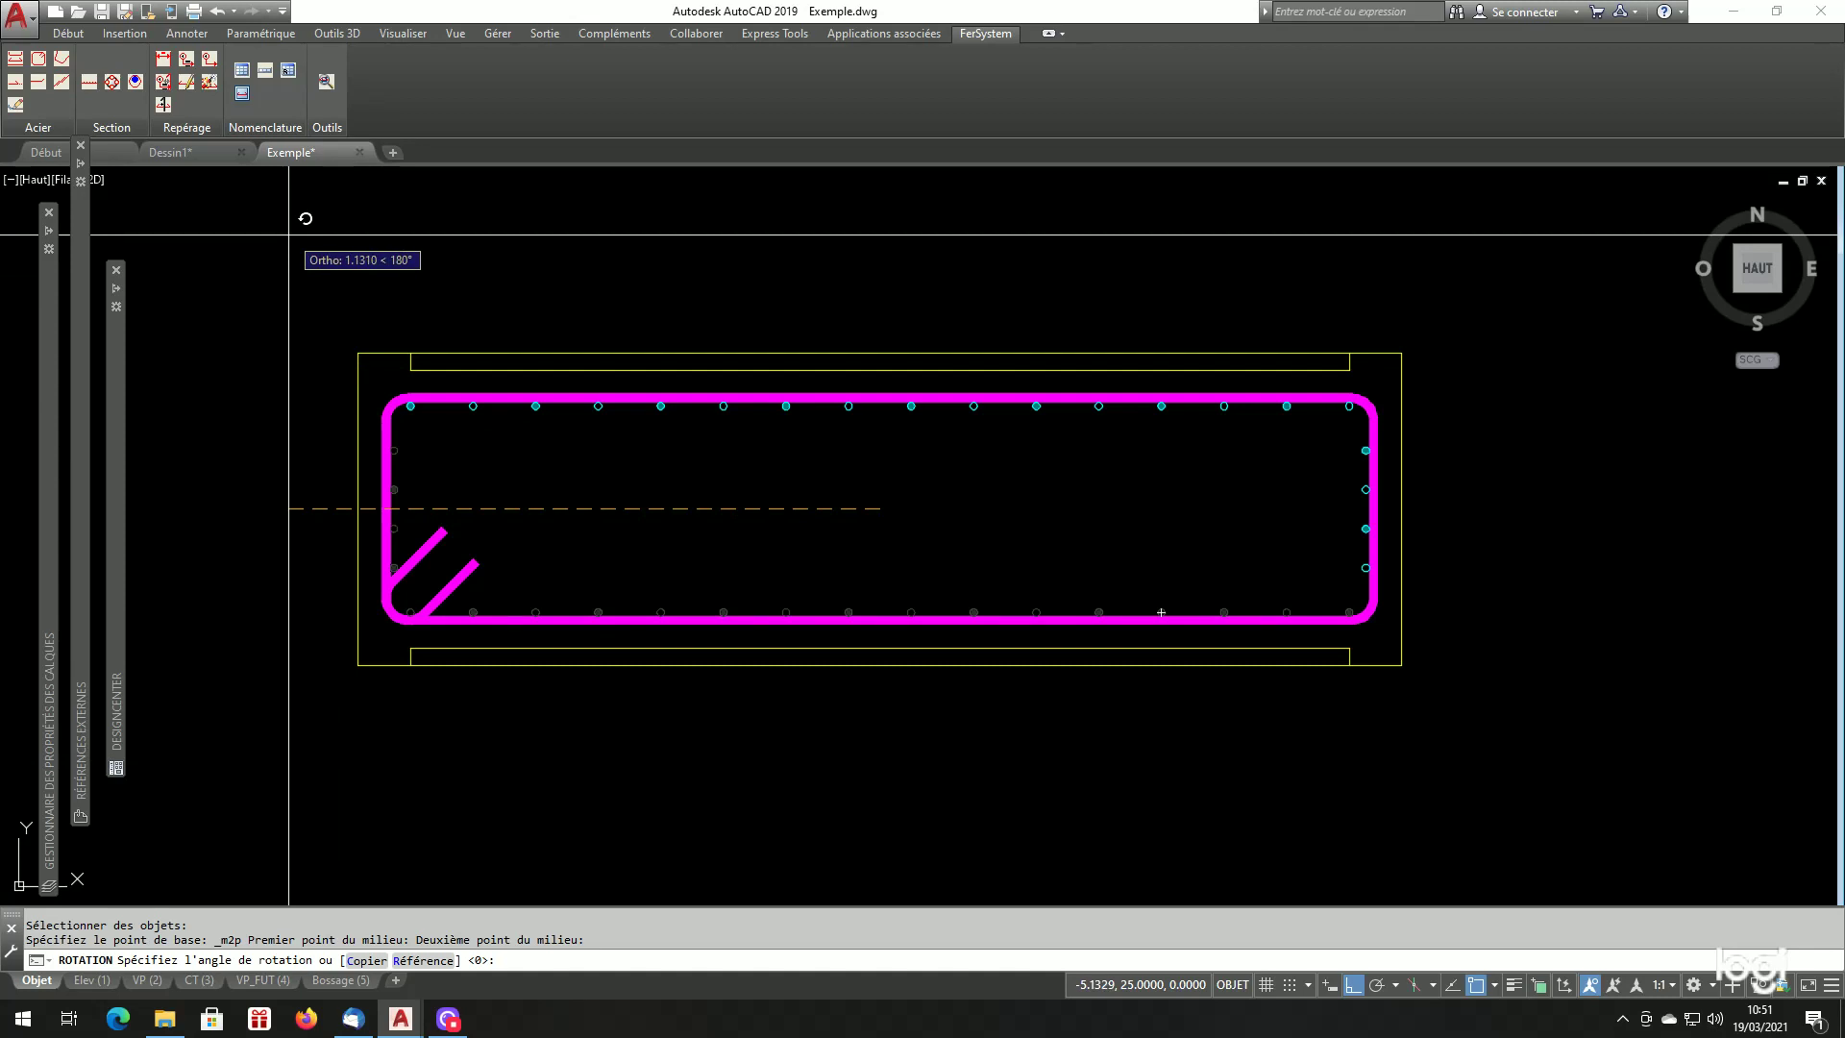
key(Return)
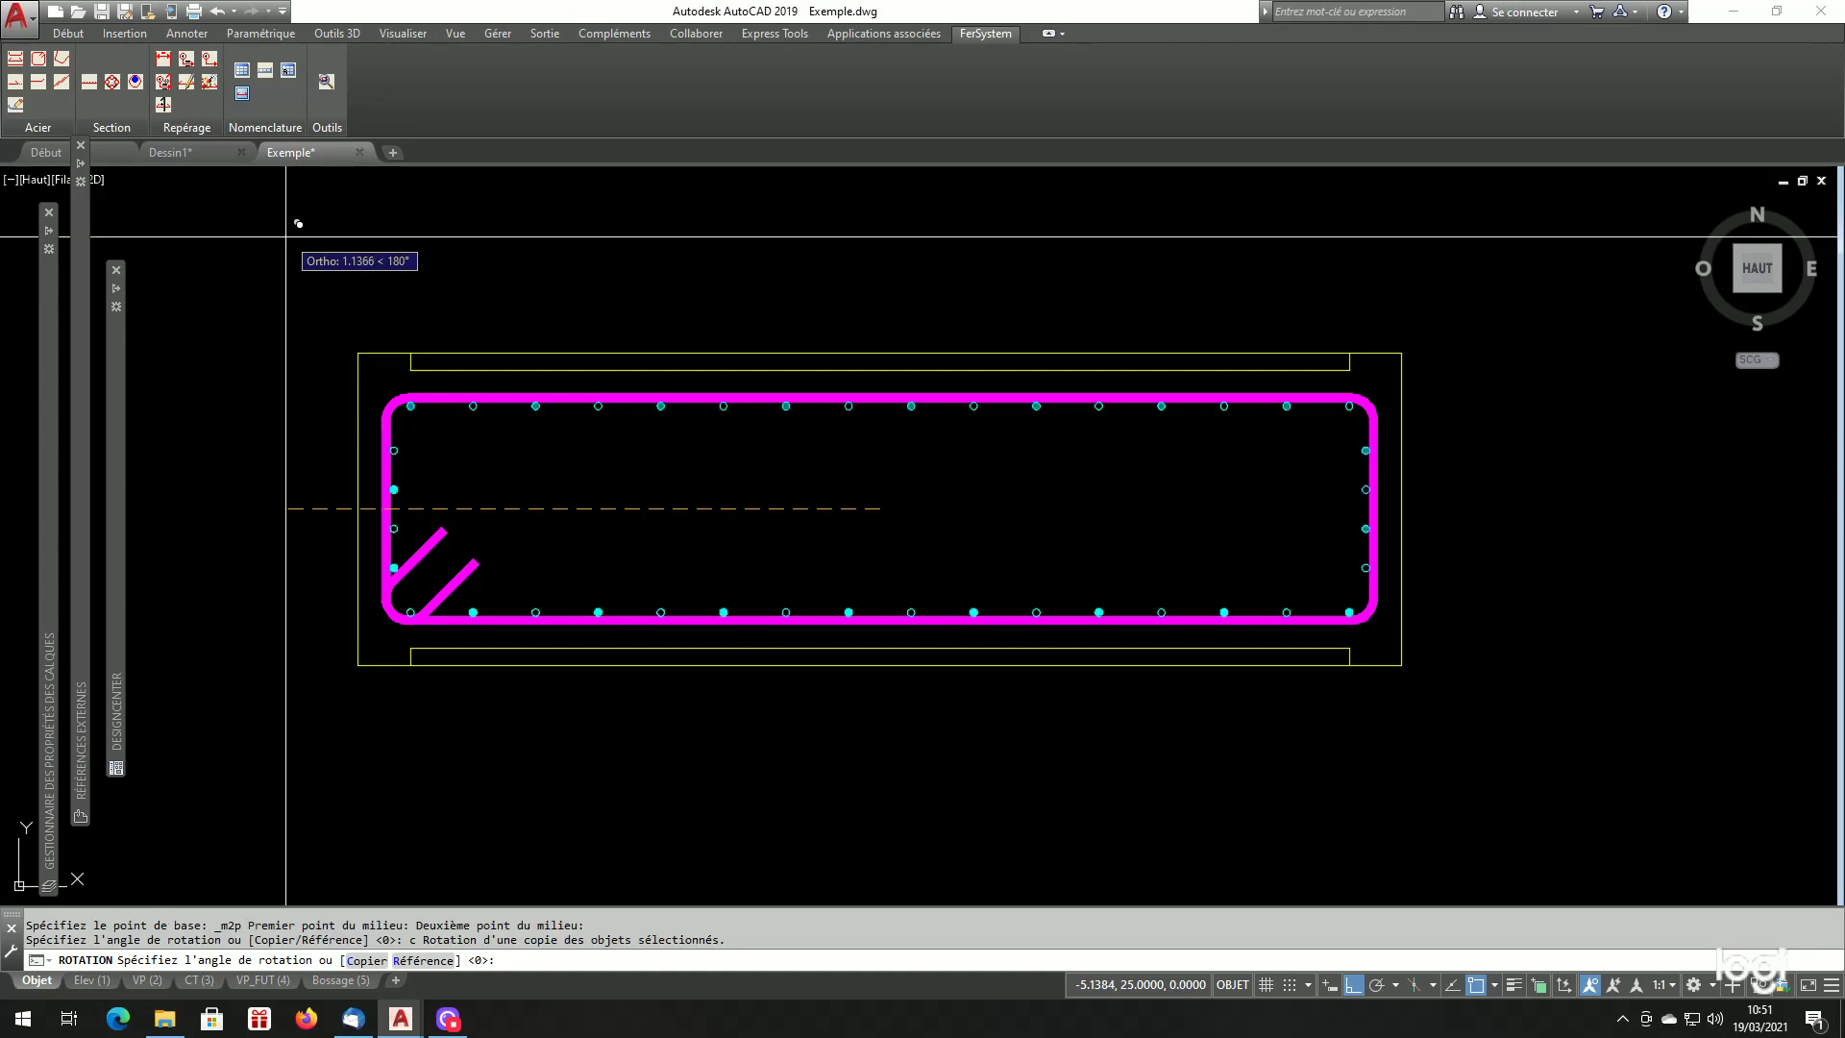
click(286, 237)
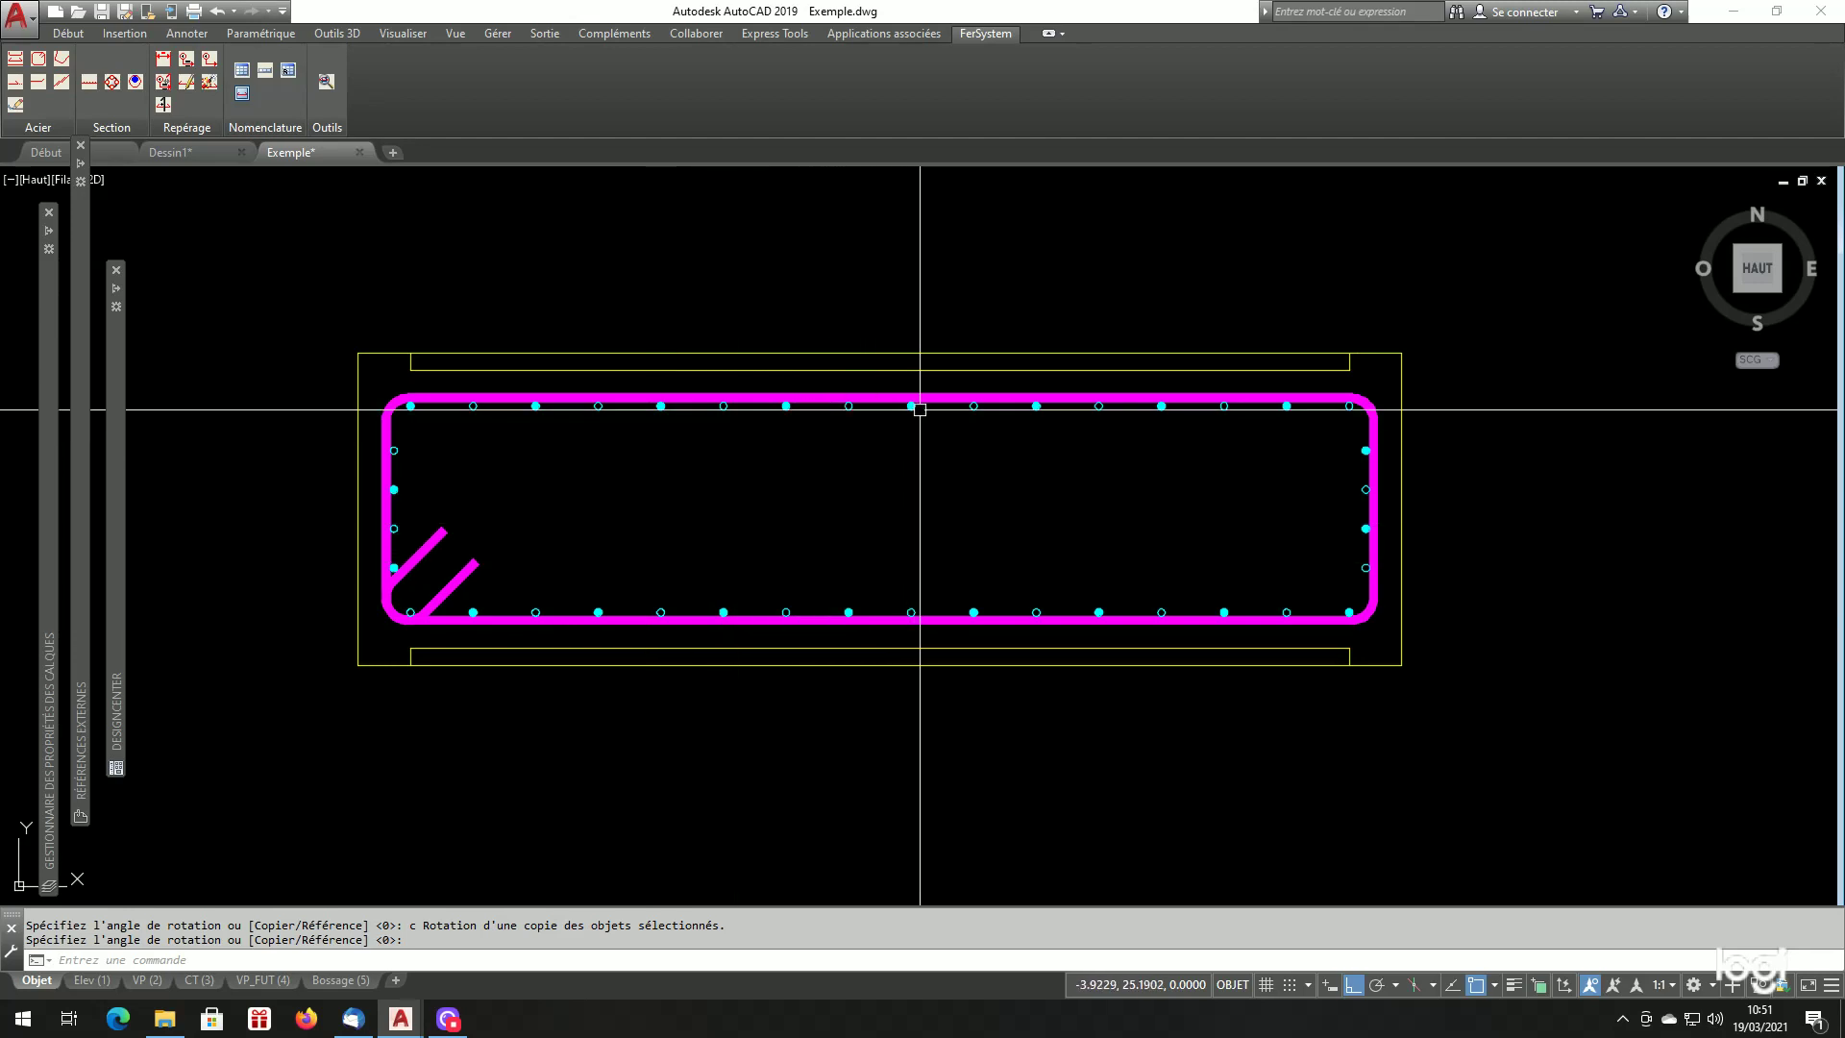
Draw a vertical centre line from the midpoint of the outline's upper edge down past its lower edge.
key(Return)
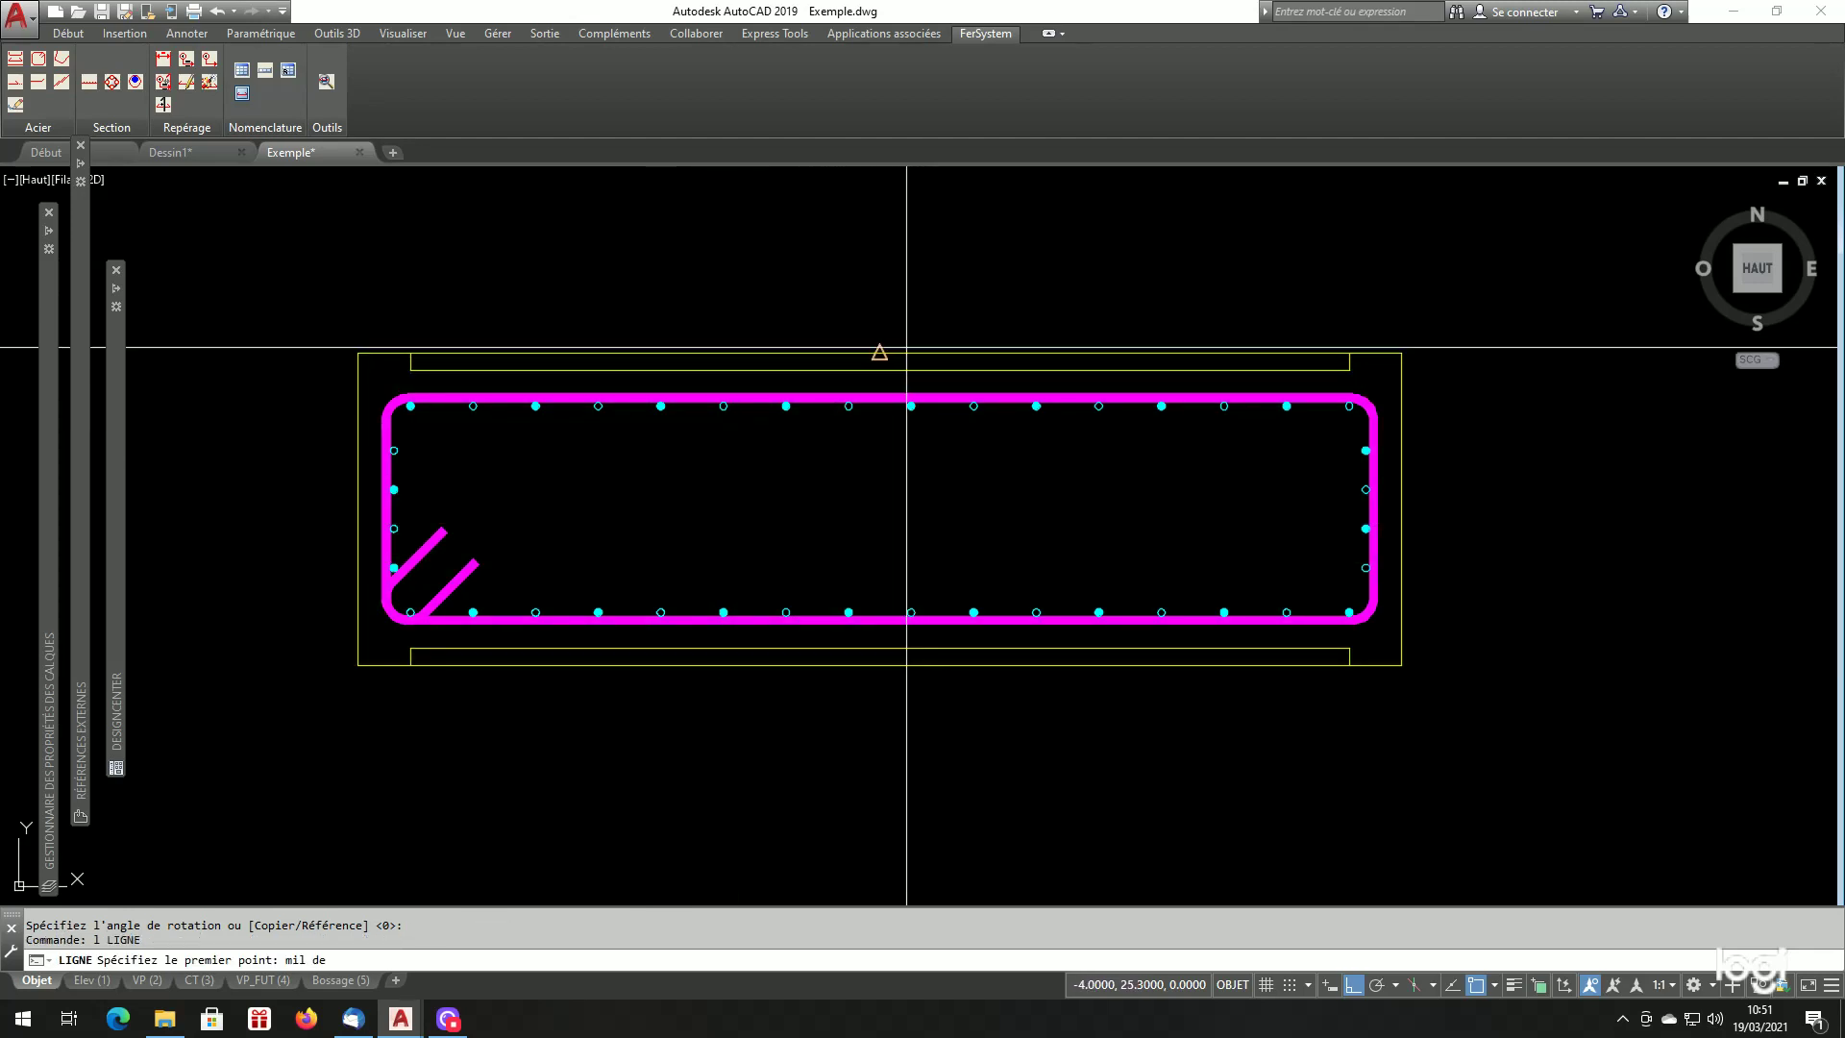
click(880, 353)
click(879, 778)
key(Return)
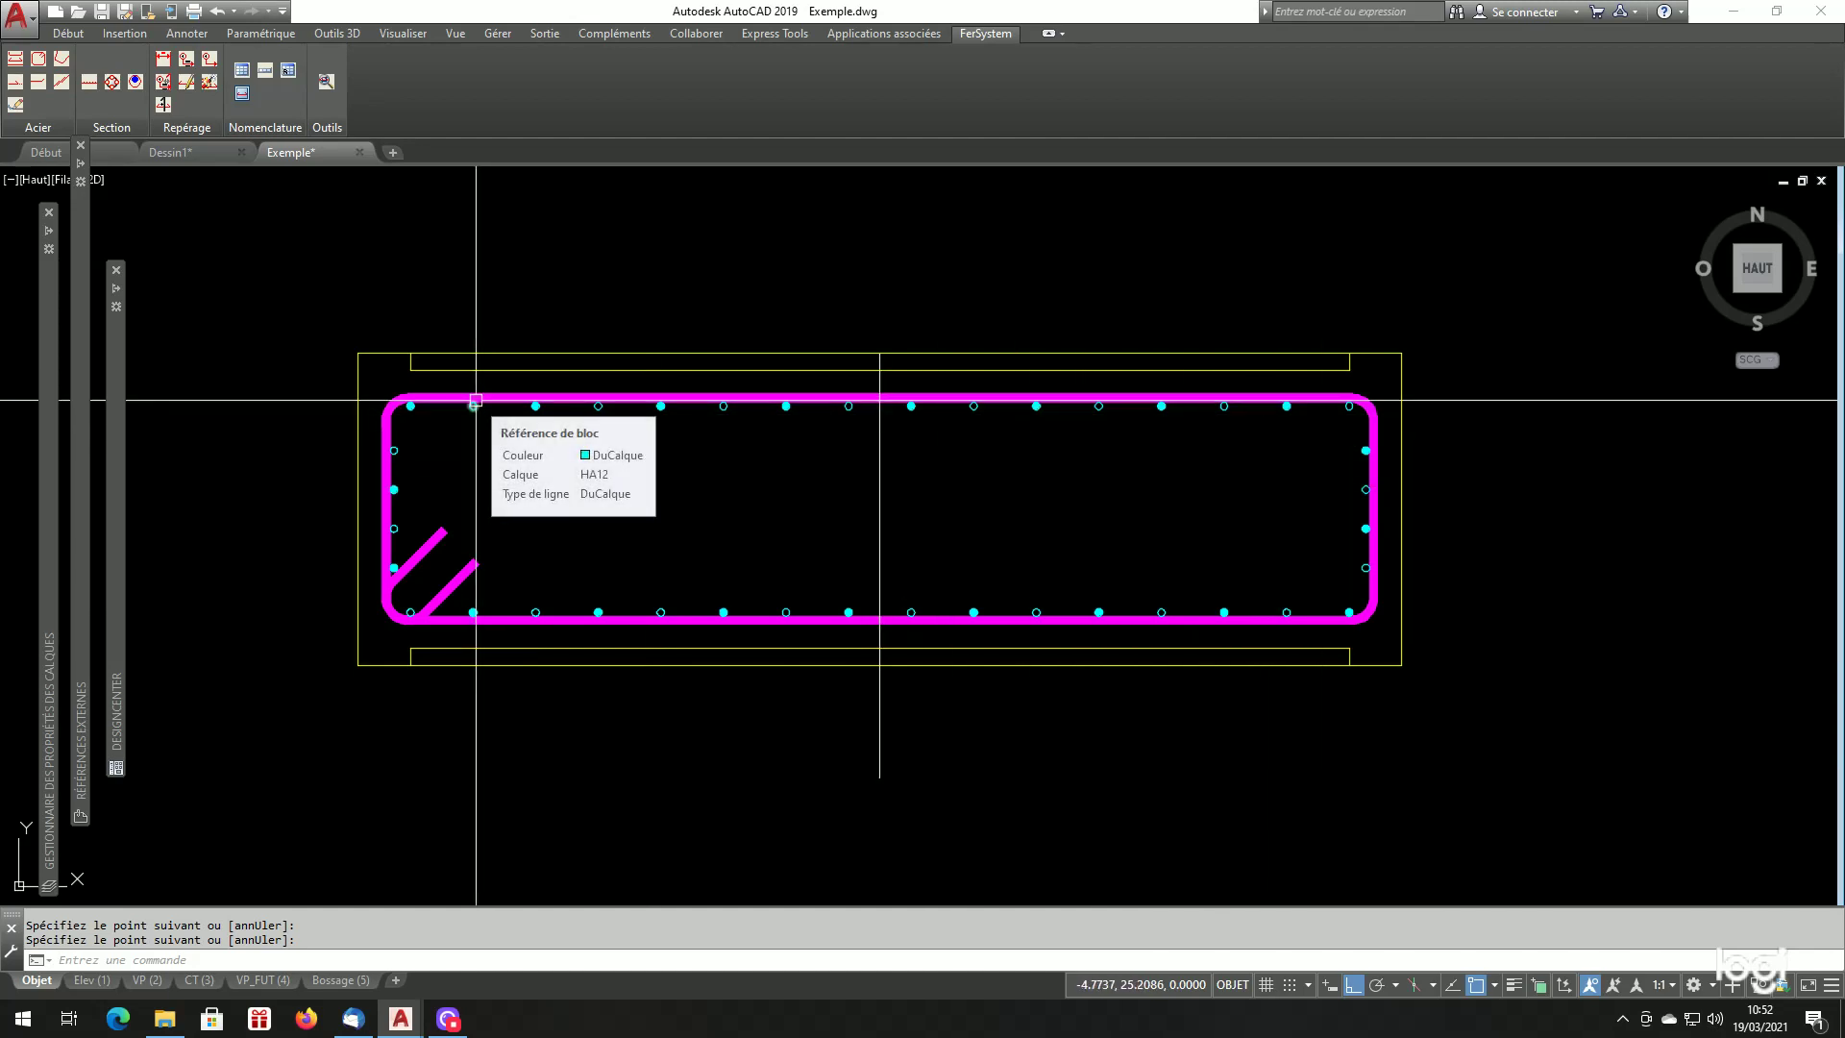
Configure the frame generator for an HA10 rectangular frame with standard 135° hooks in Quadrant mode.
click(40, 62)
click(980, 379)
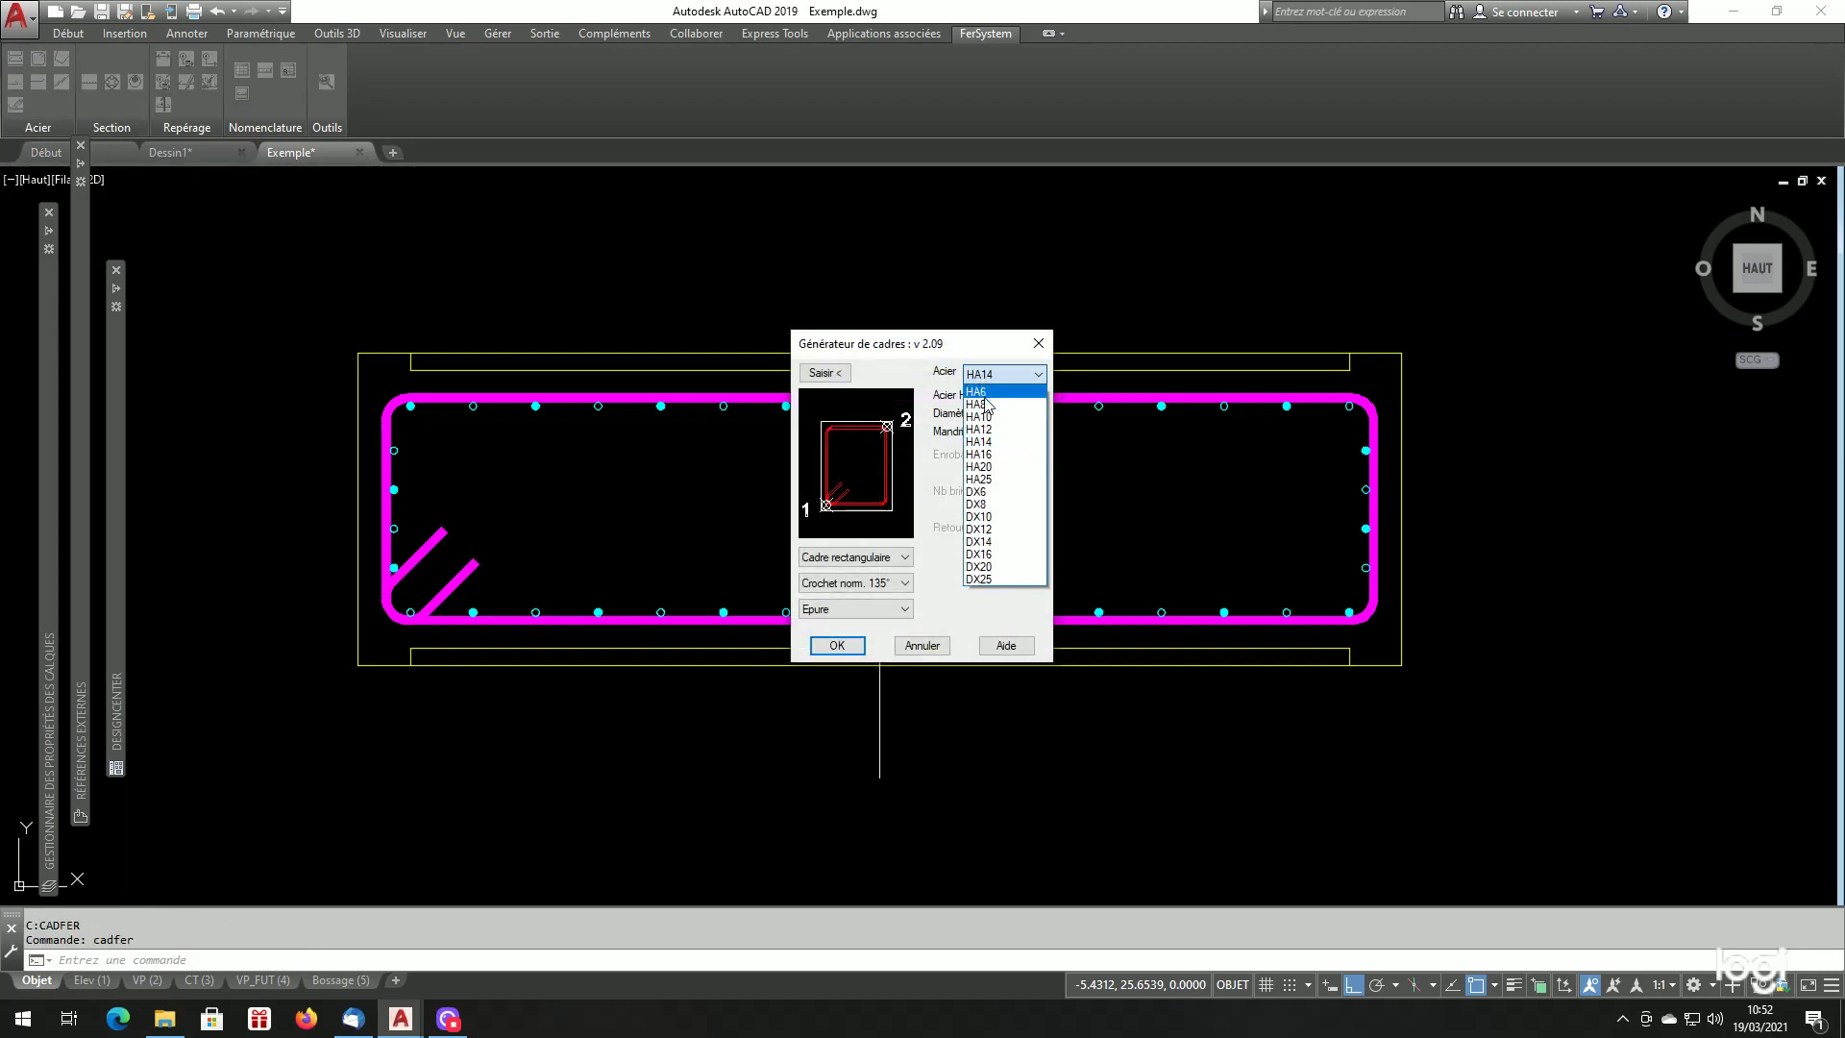
click(987, 417)
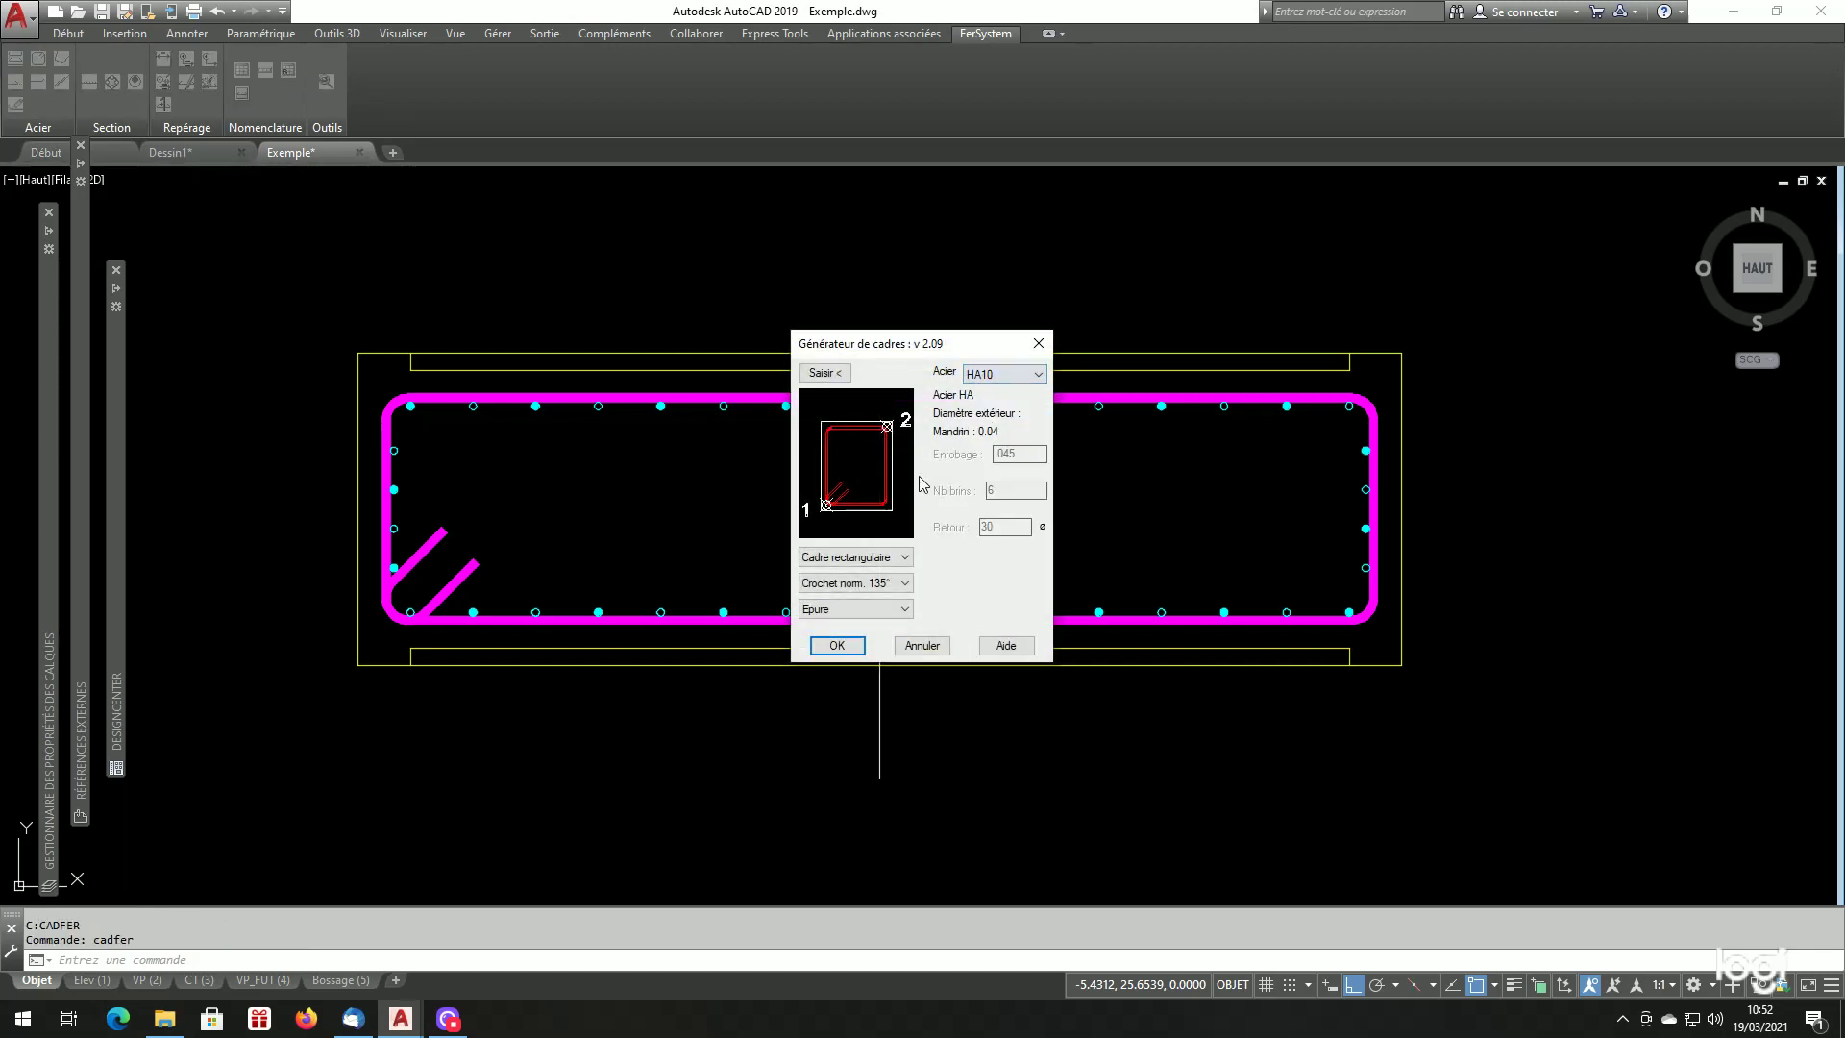
click(854, 611)
click(821, 373)
Generate the frame from the bottom quadrant of the lower row's second bar left of the centre line to the top quadrant of the upper row's second bar right.
scroll(796, 538, up, 4)
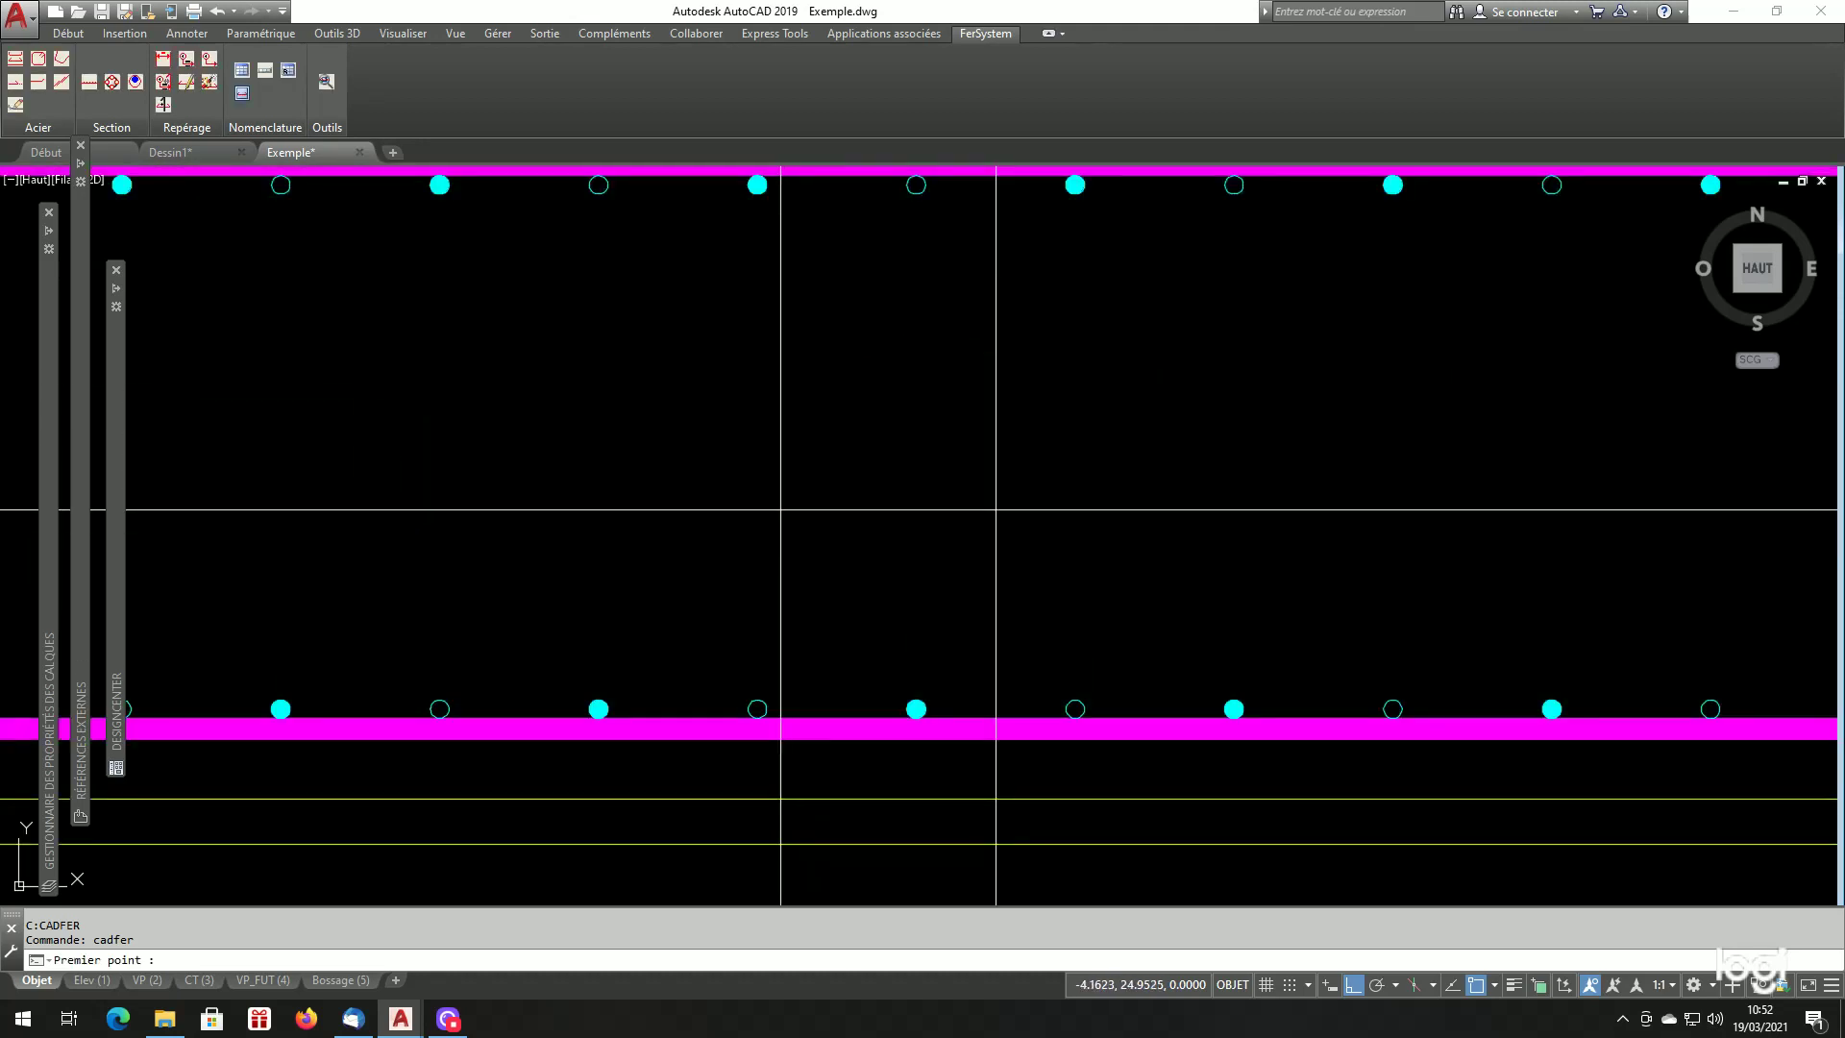
shift+right_click(785, 515)
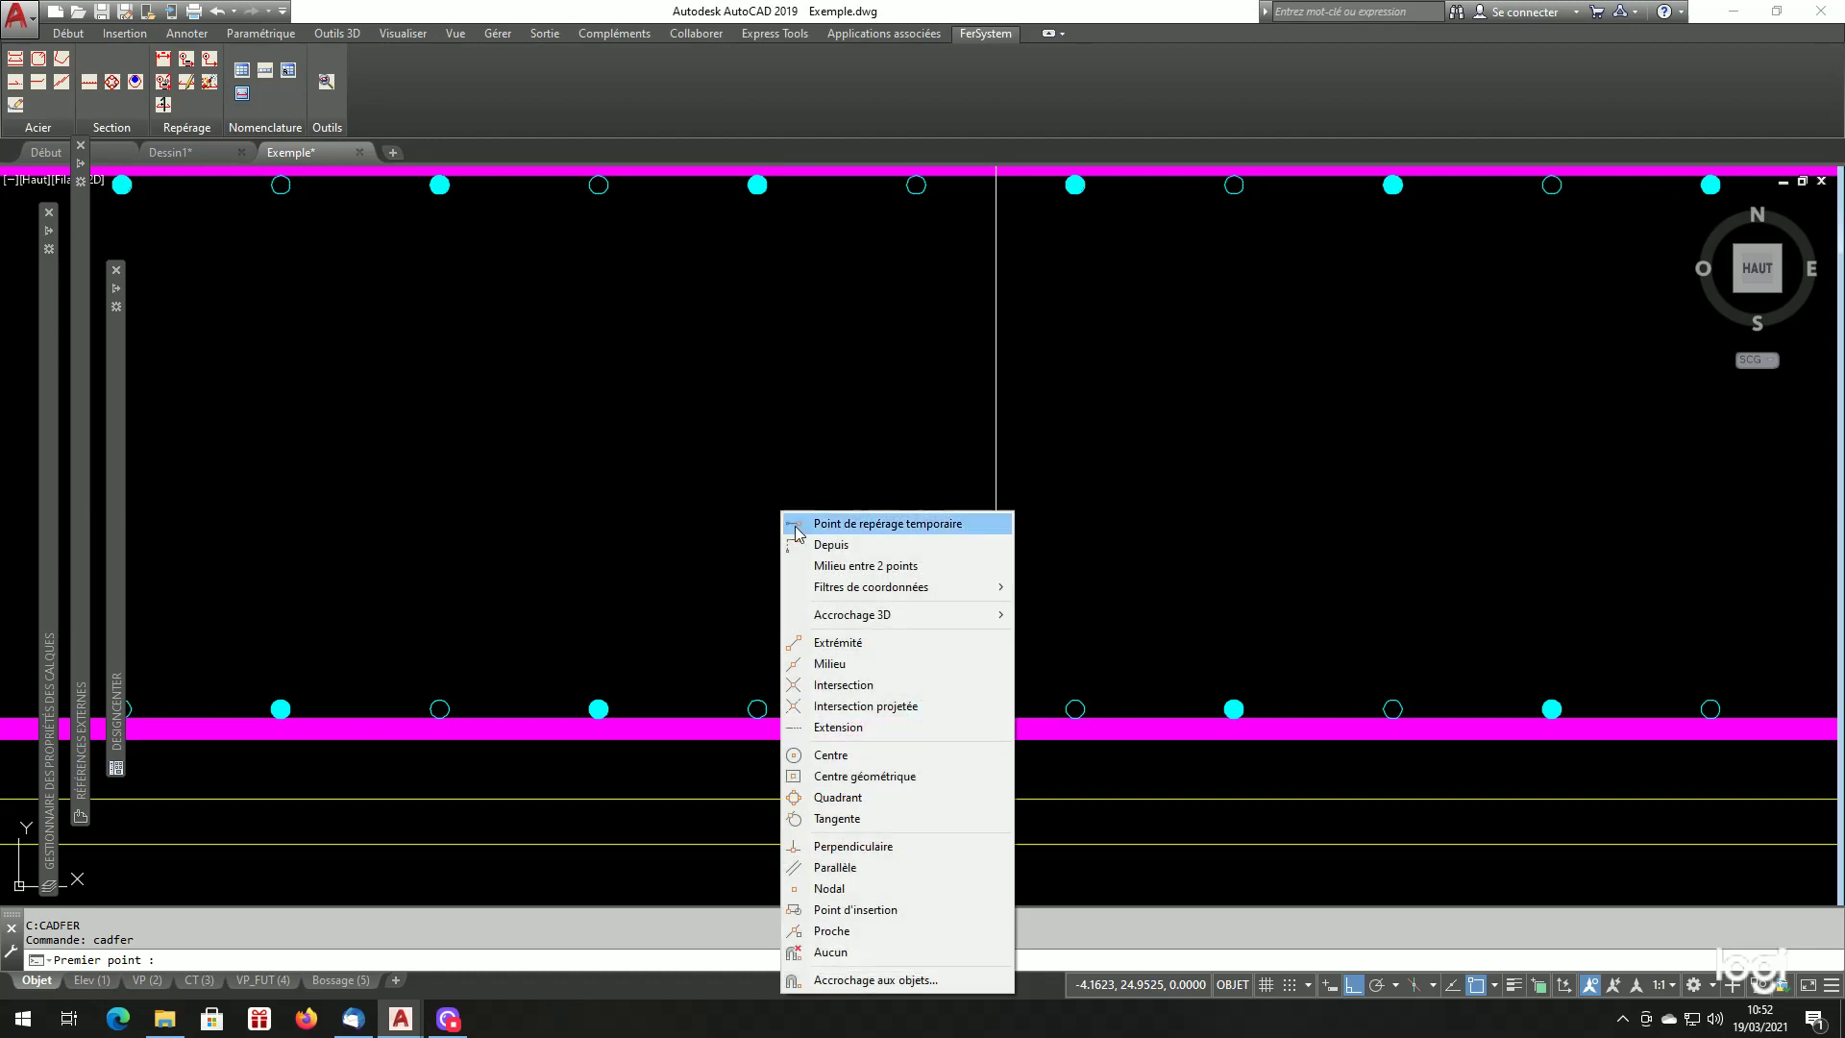
click(837, 796)
scroll(802, 742, up, 2)
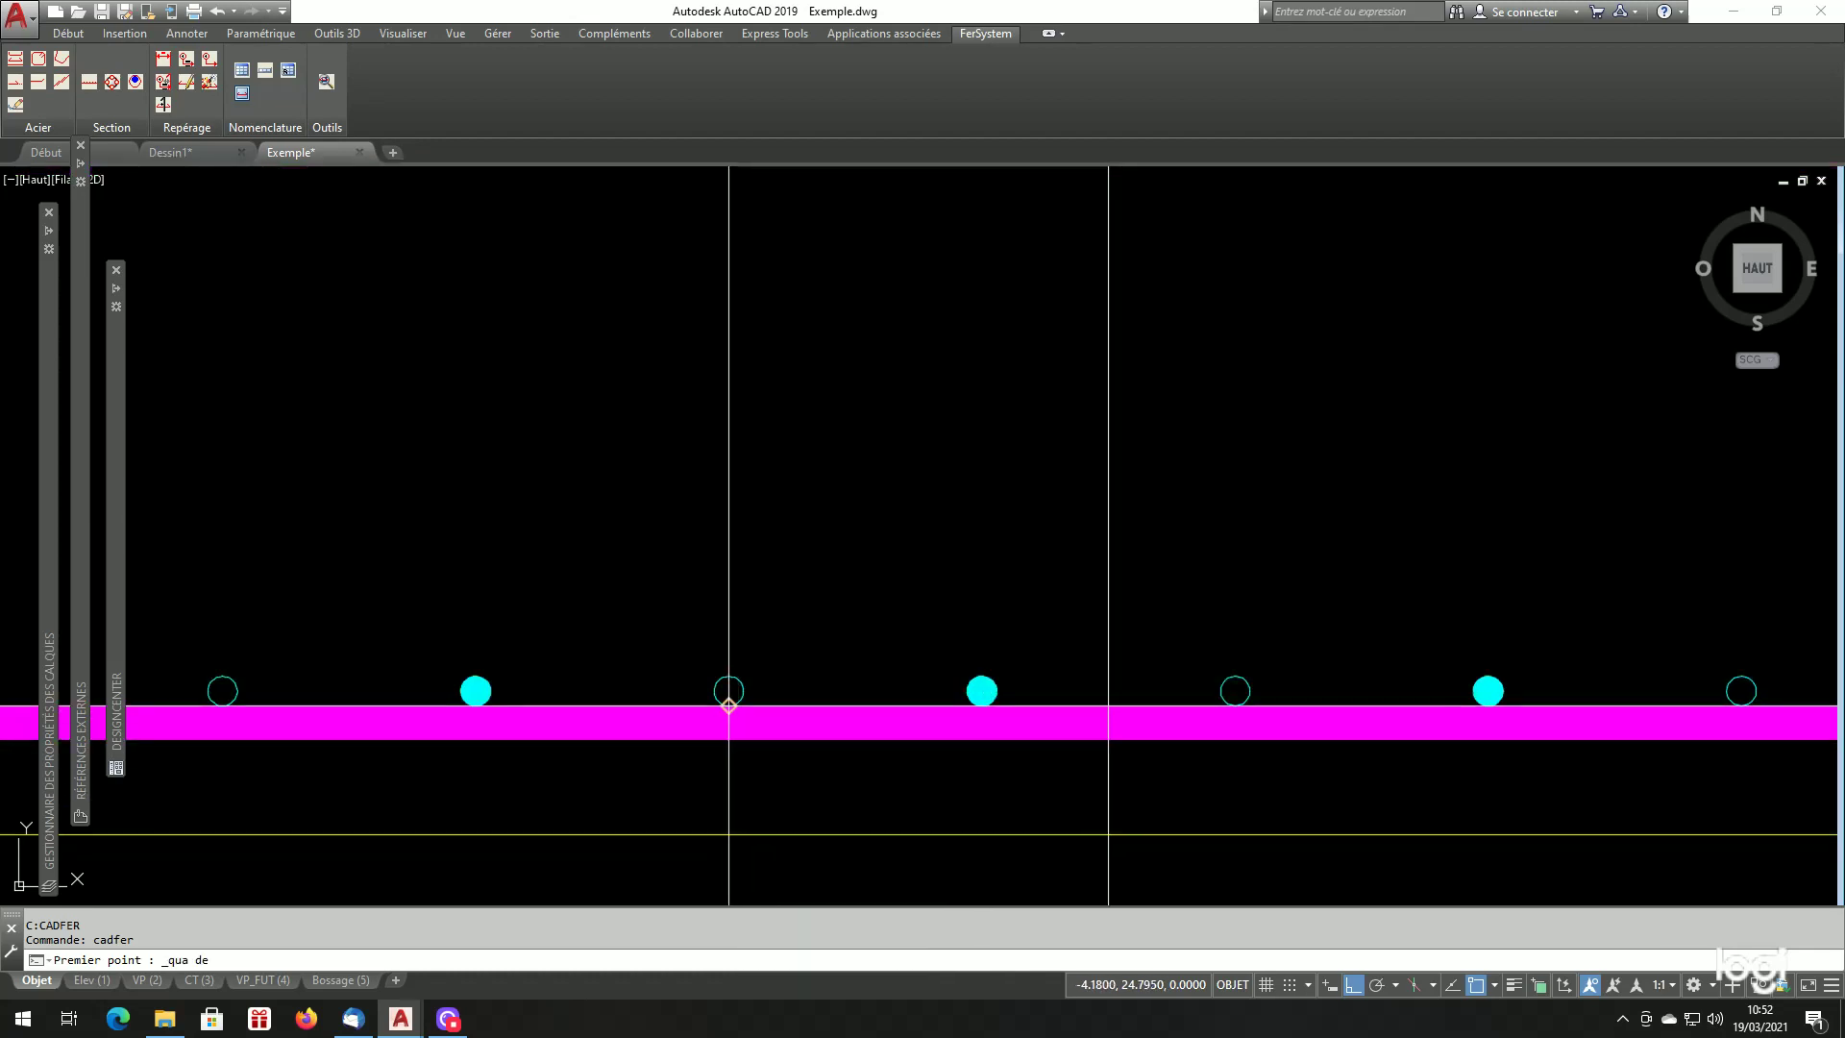
click(757, 719)
scroll(1008, 394, down, 5)
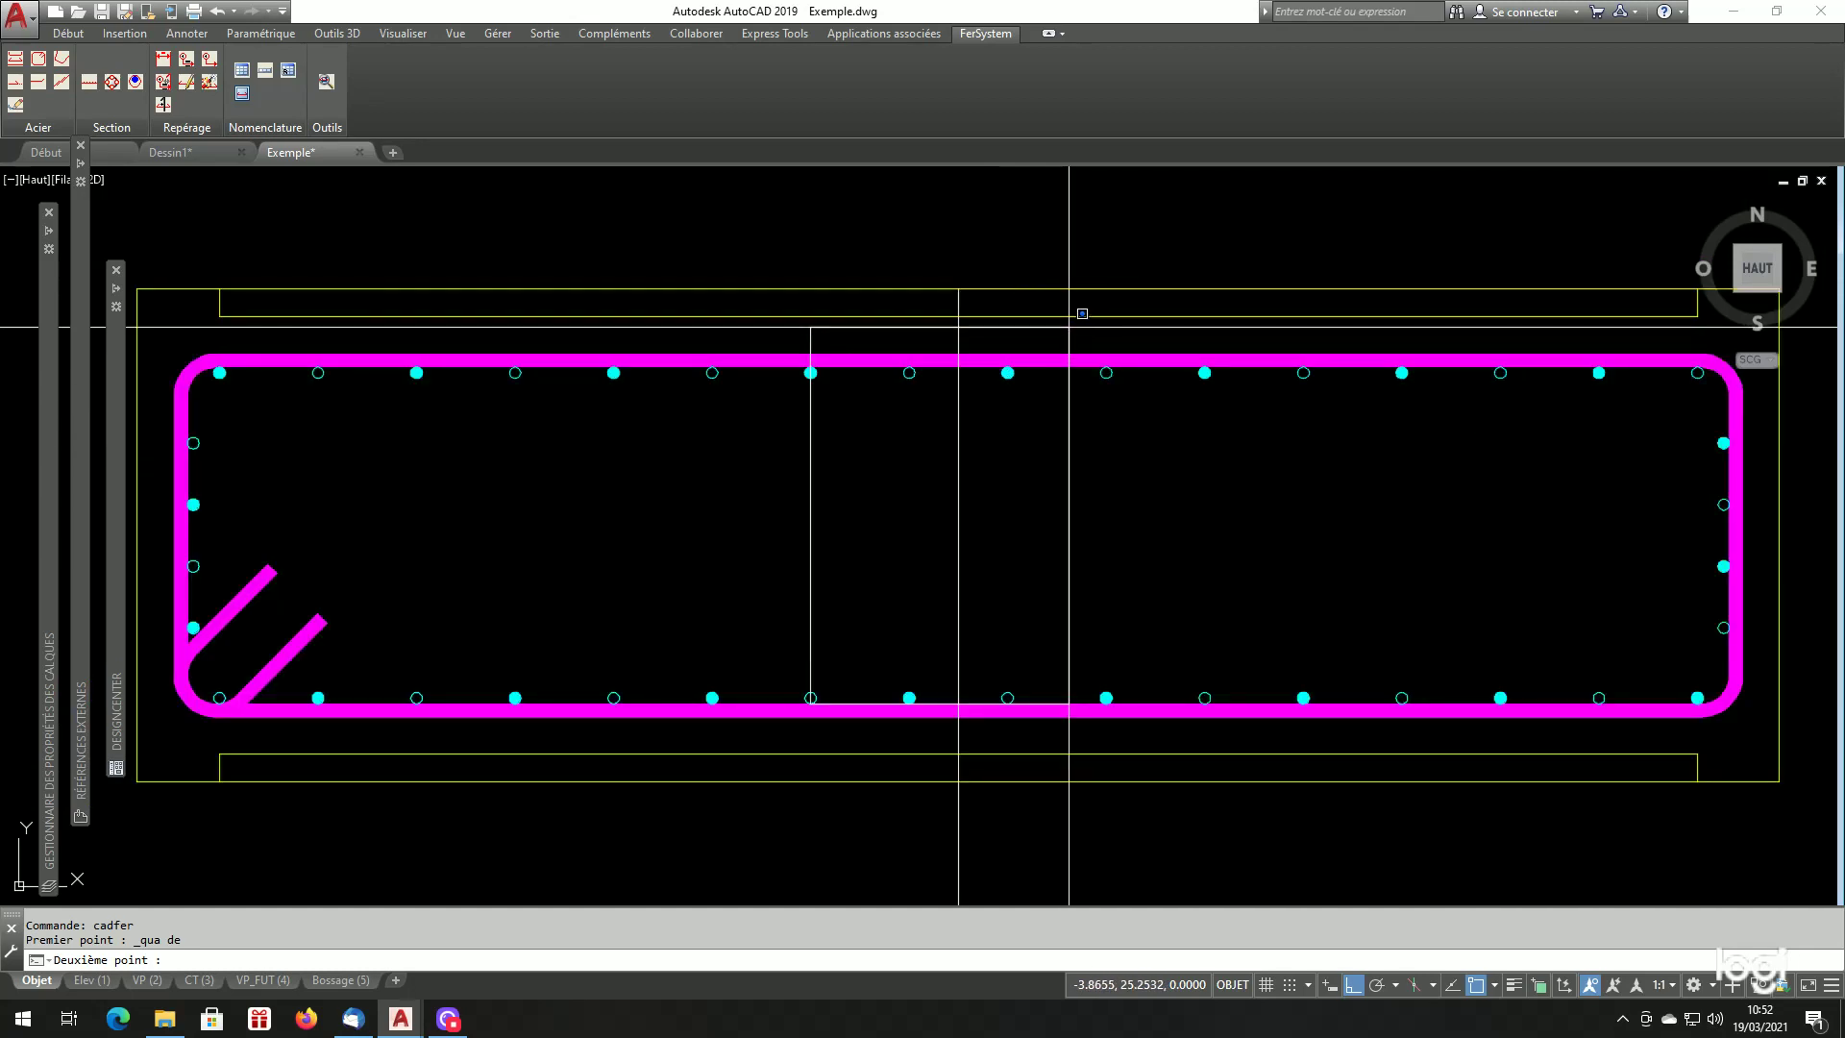
shift+right_click(1076, 336)
click(1163, 615)
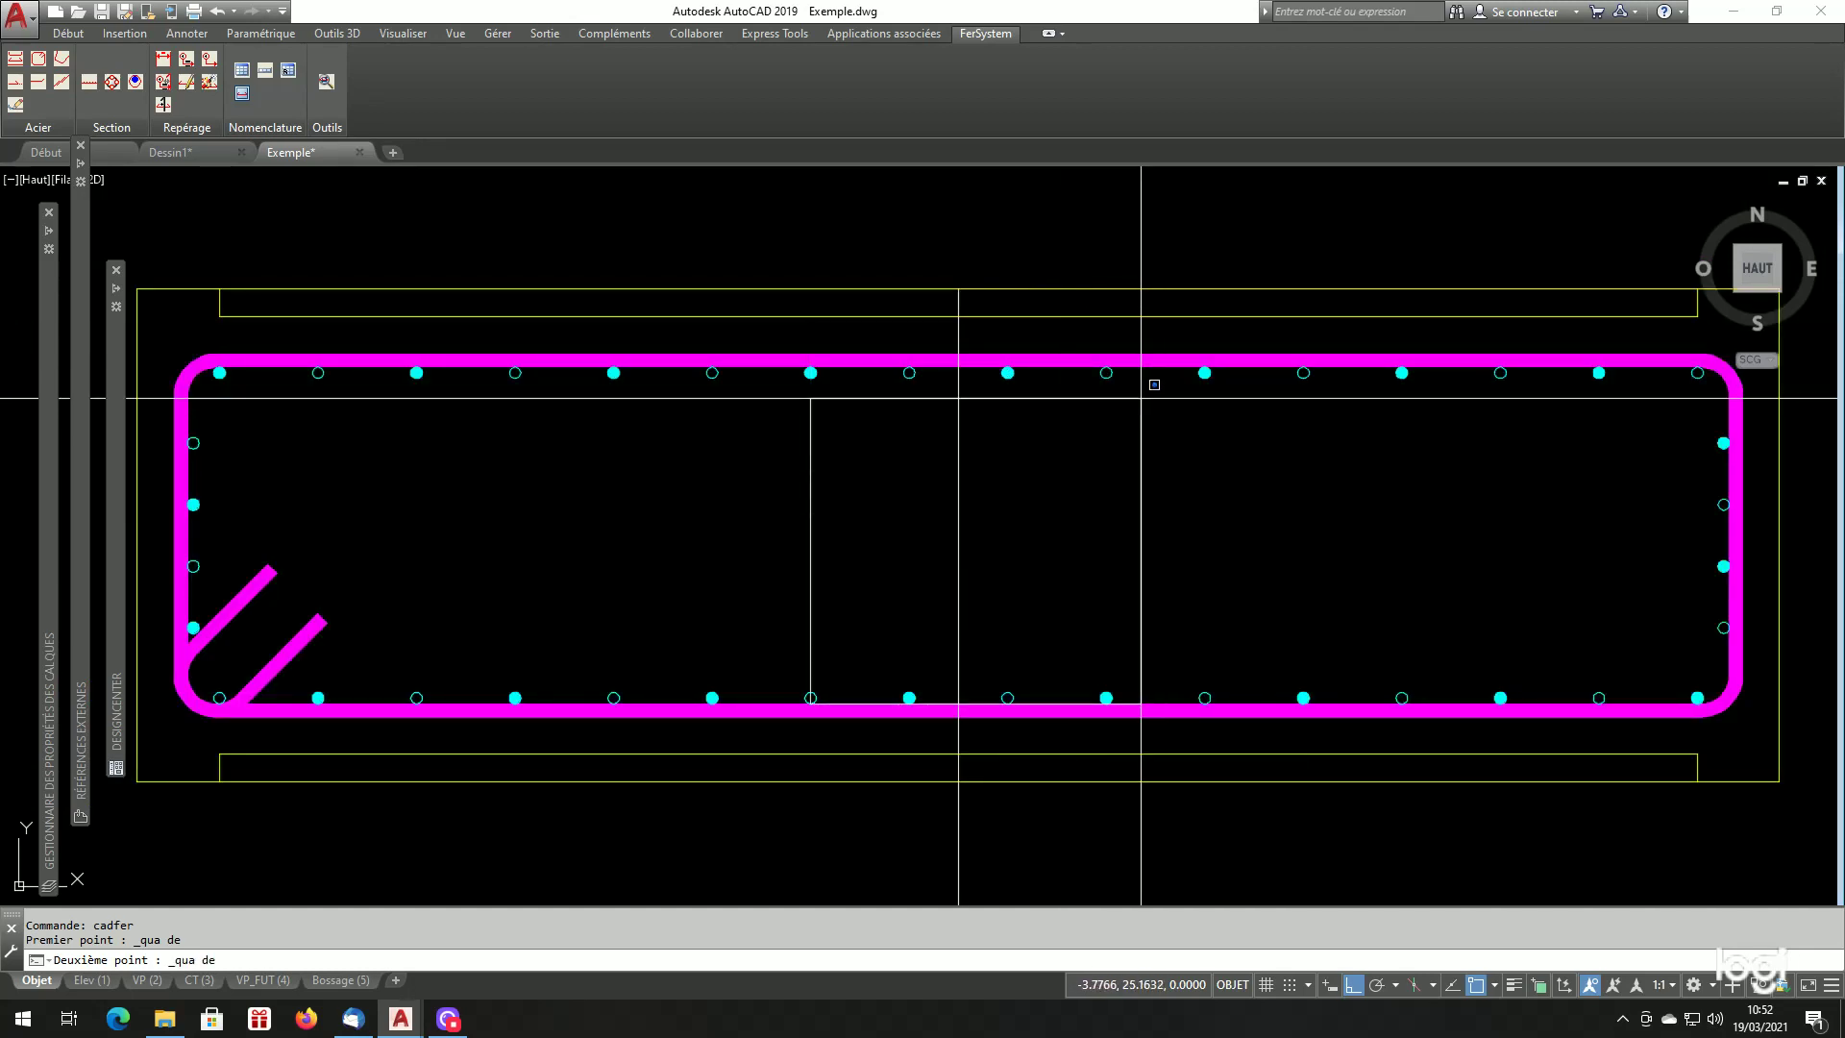
scroll(1141, 382, up, 2)
click(1084, 358)
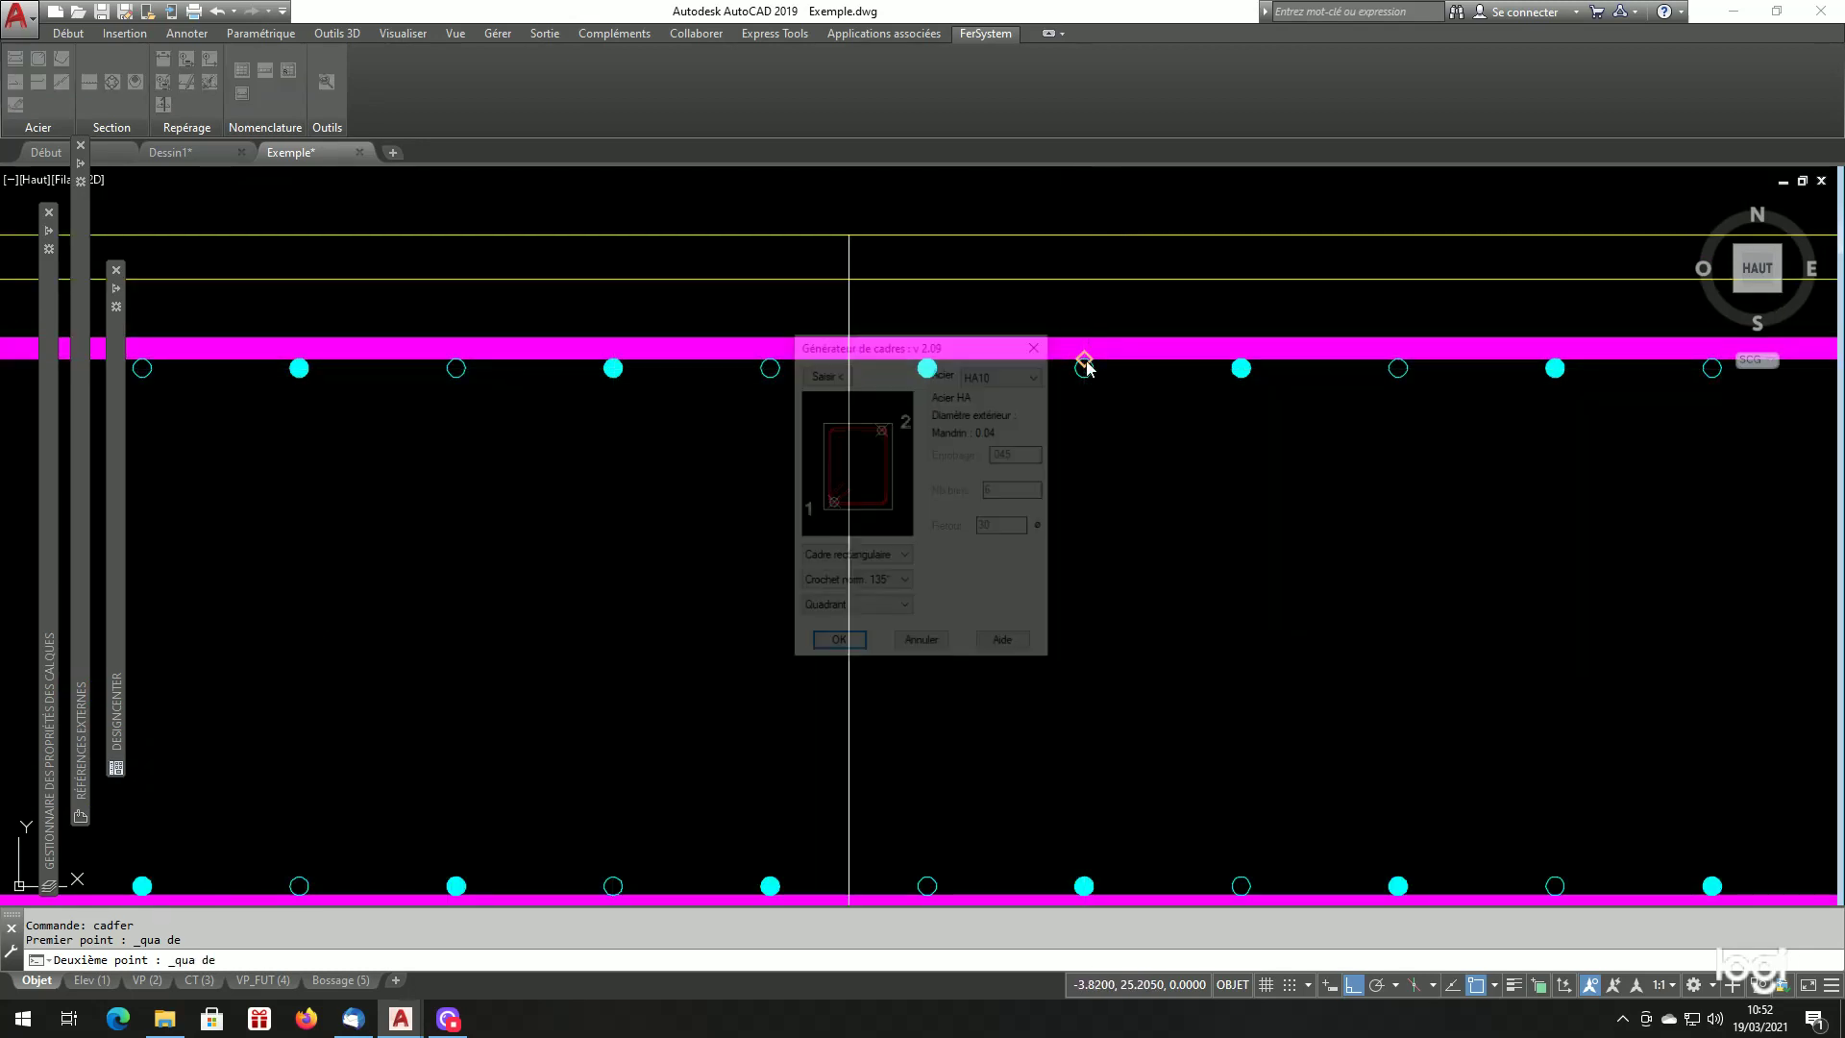
click(837, 645)
Inspect the fit of the new HA10 frame's corners around the bar sections and against the HA14 frame.
scroll(799, 547, down, 4)
scroll(766, 618, up, 2)
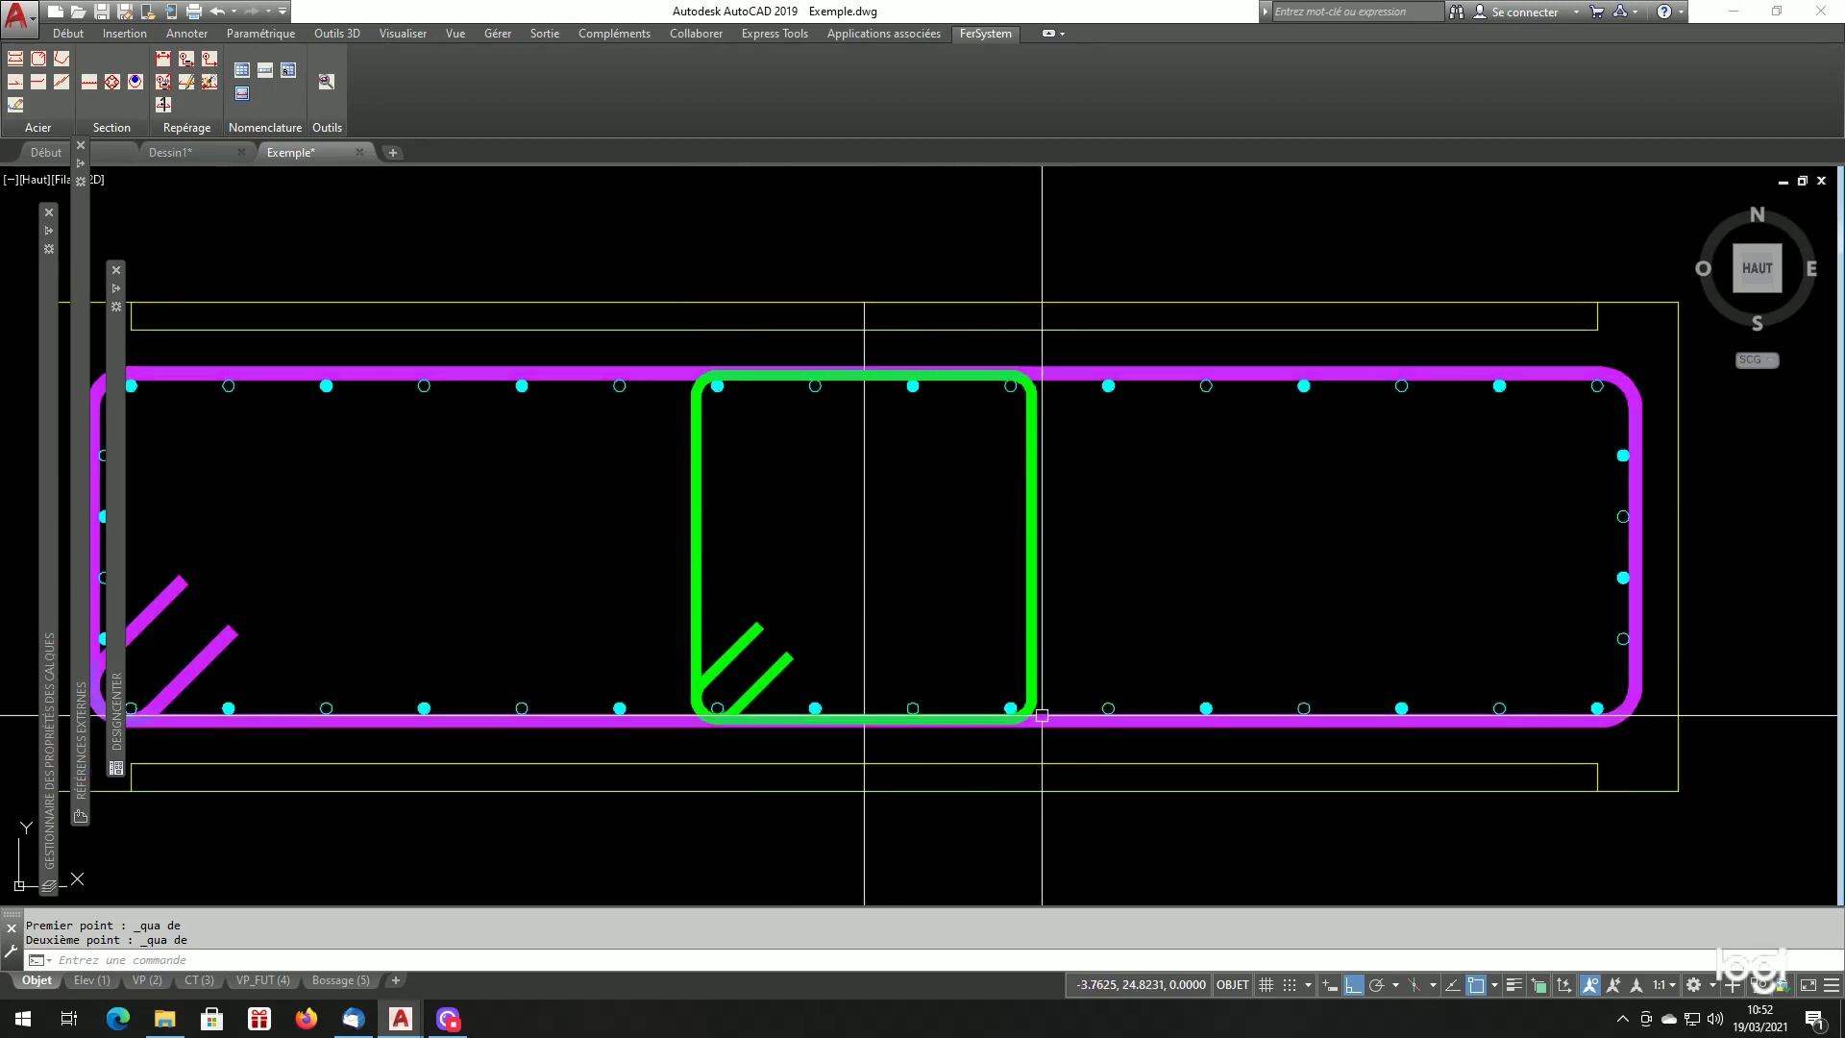
scroll(947, 423, up, 2)
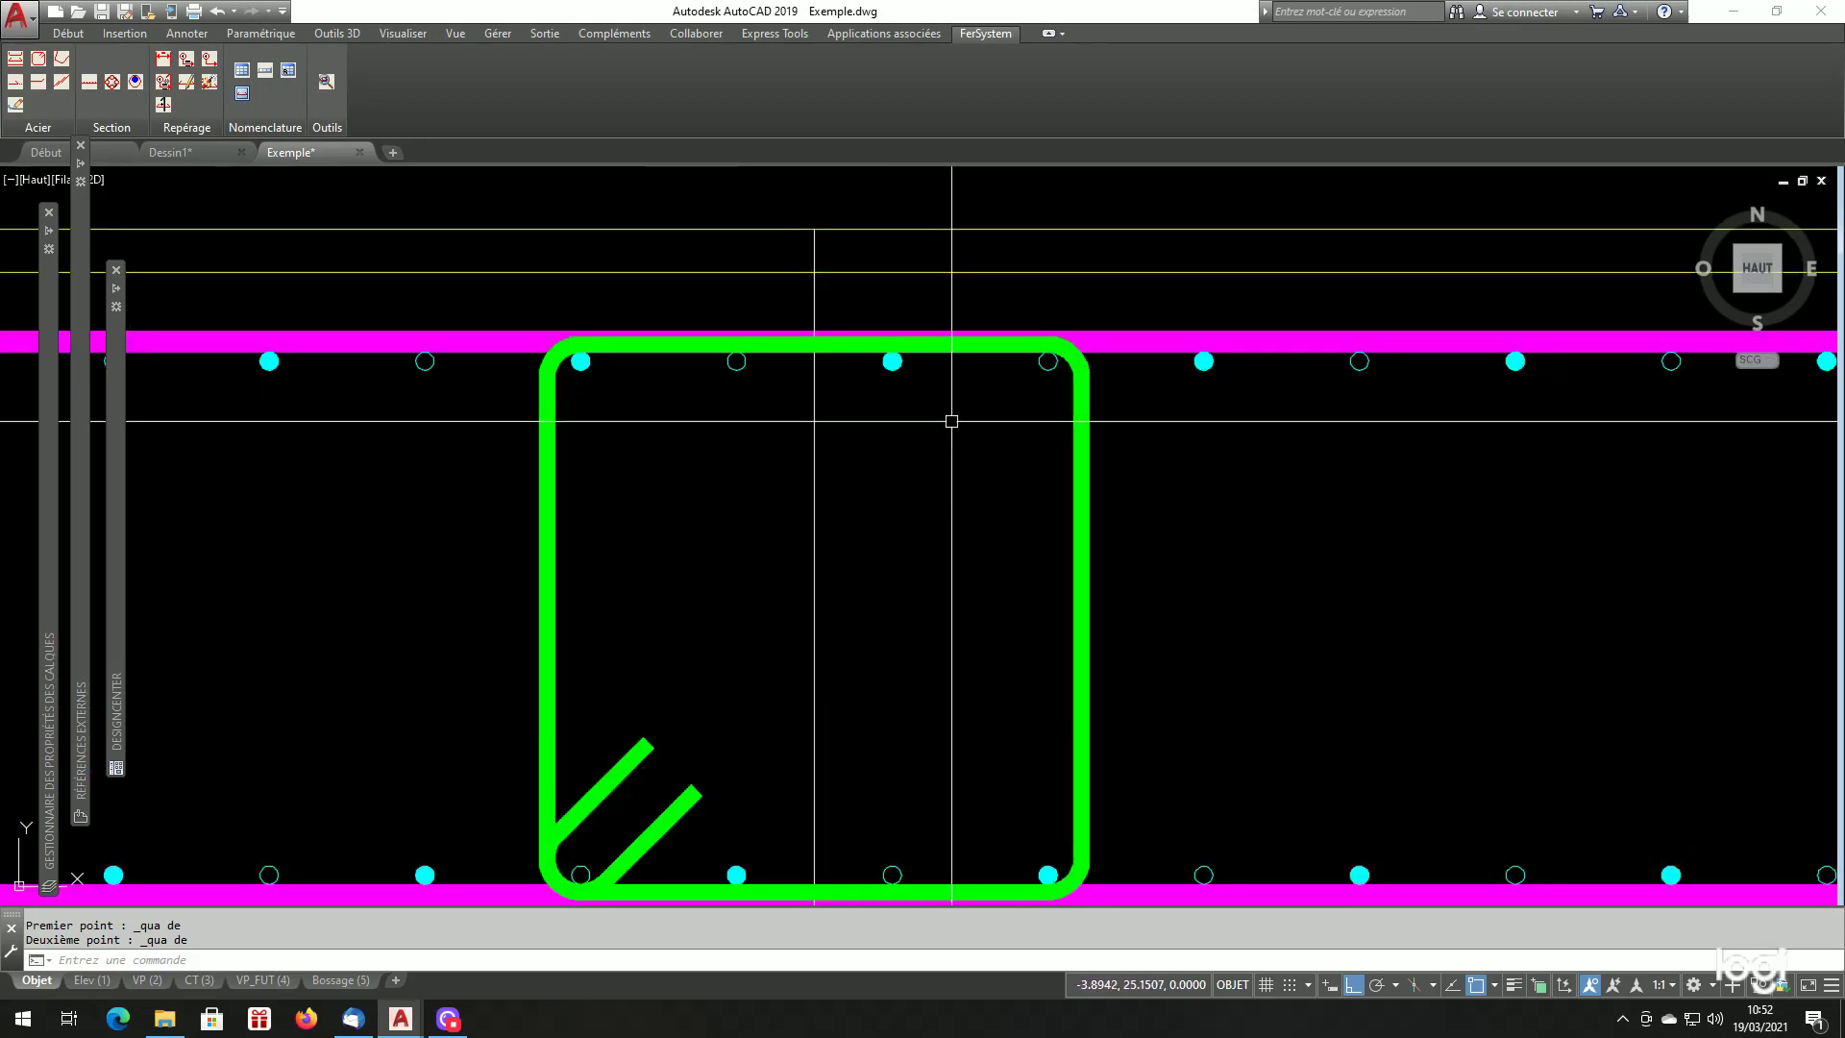
scroll(951, 420, down, 2)
scroll(953, 460, up, 2)
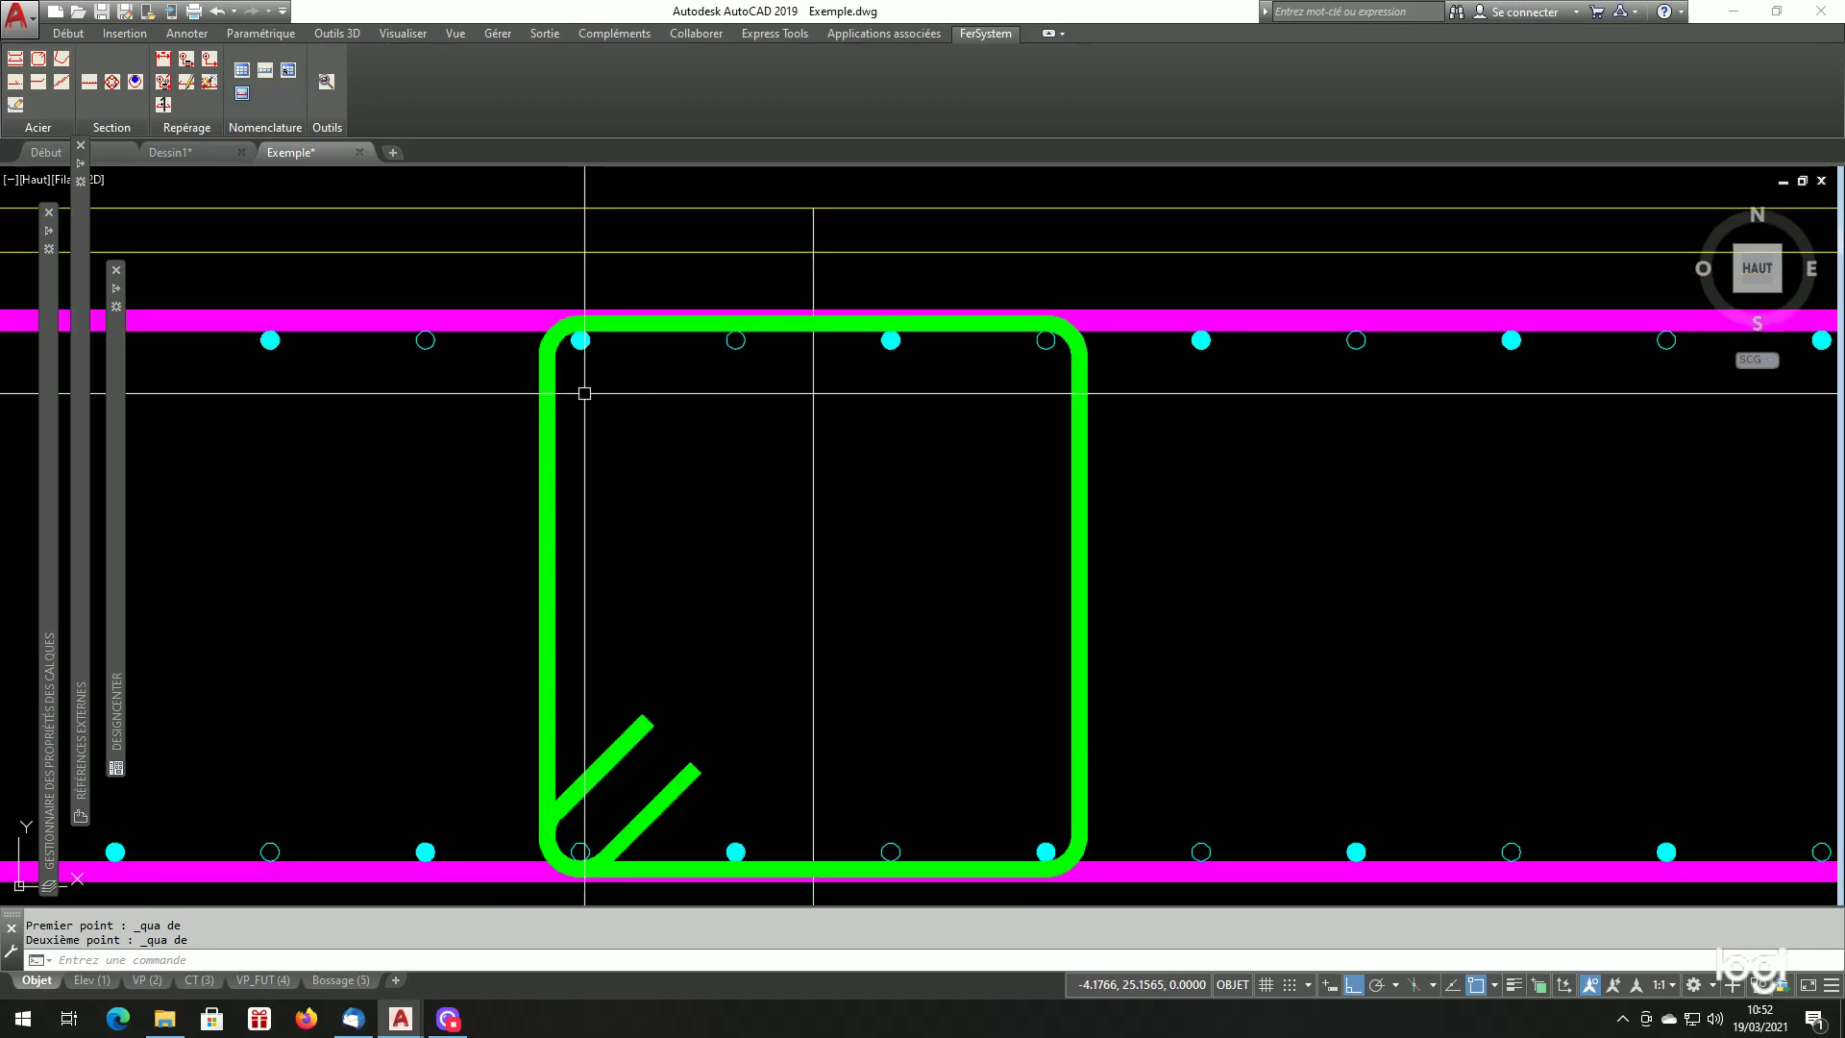
scroll(577, 356, down, 1)
scroll(564, 353, up, 4)
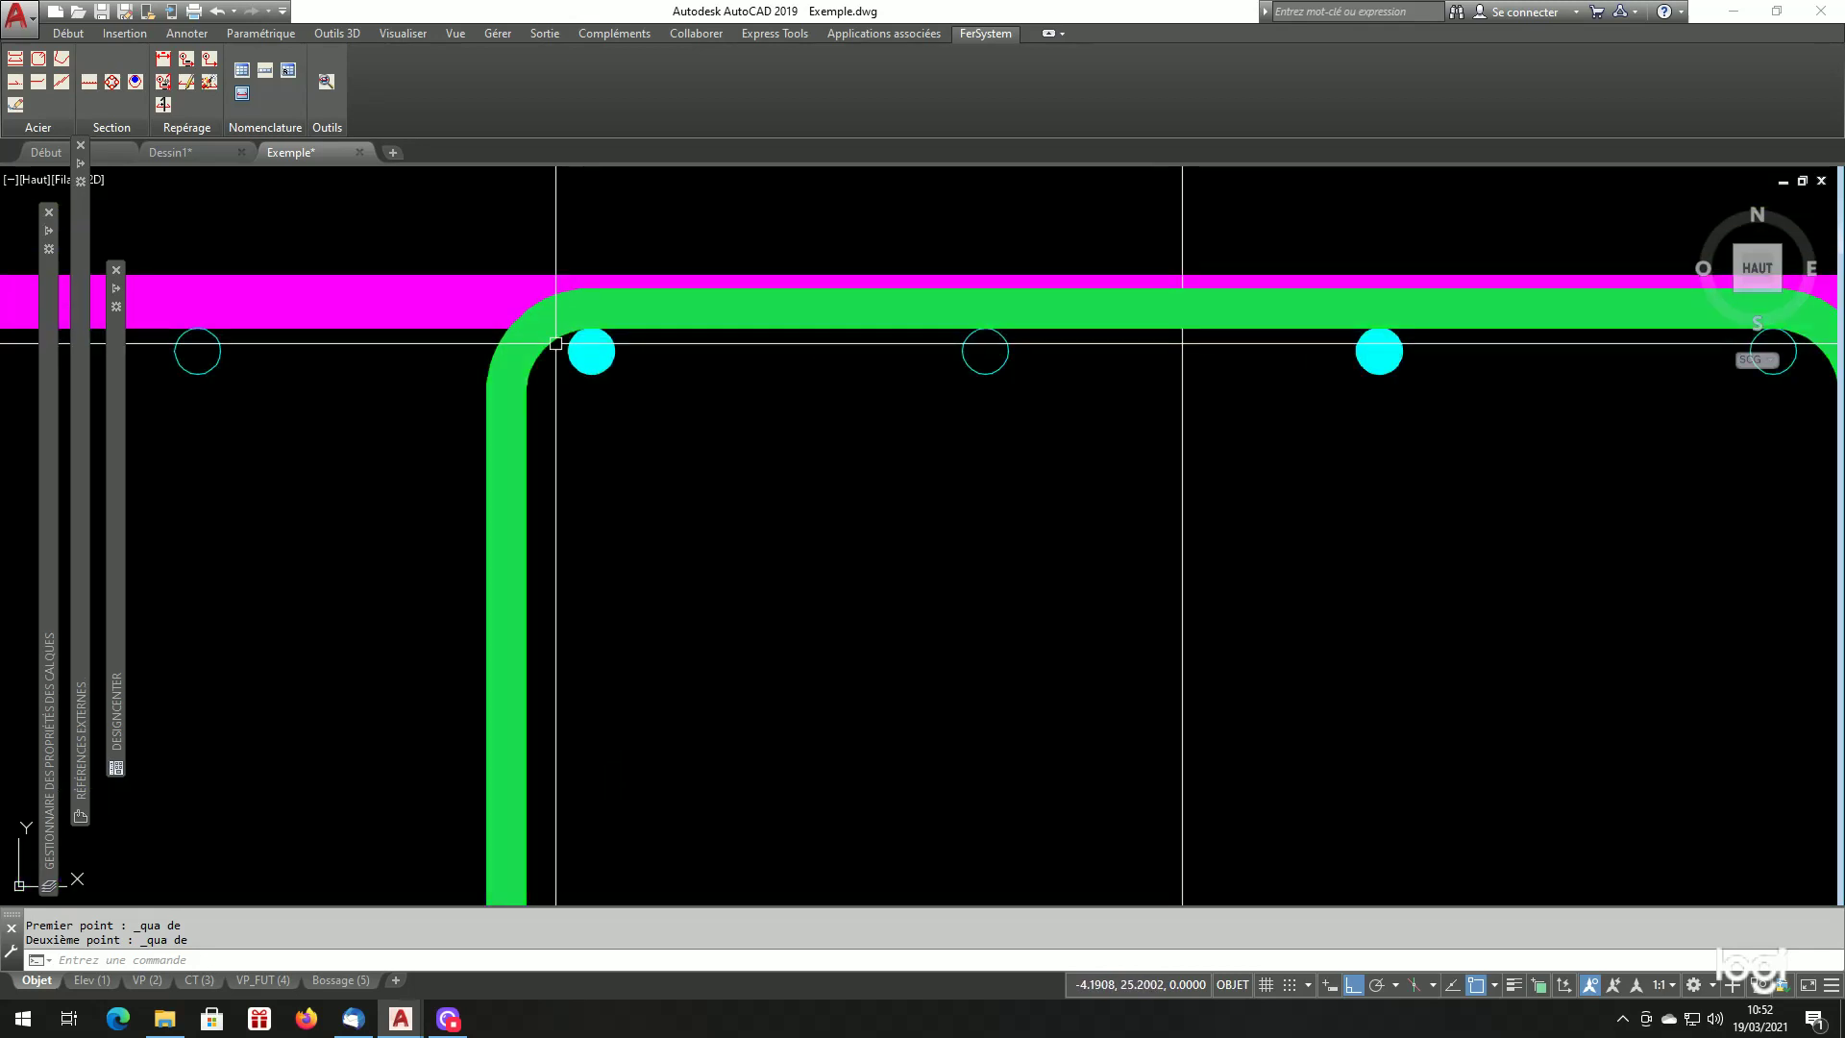
Check the HA10 frame's upper corners against the bar sections and its position within the whole shaft section.
scroll(565, 353, down, 5)
scroll(567, 352, down, 2)
scroll(564, 672, up, 2)
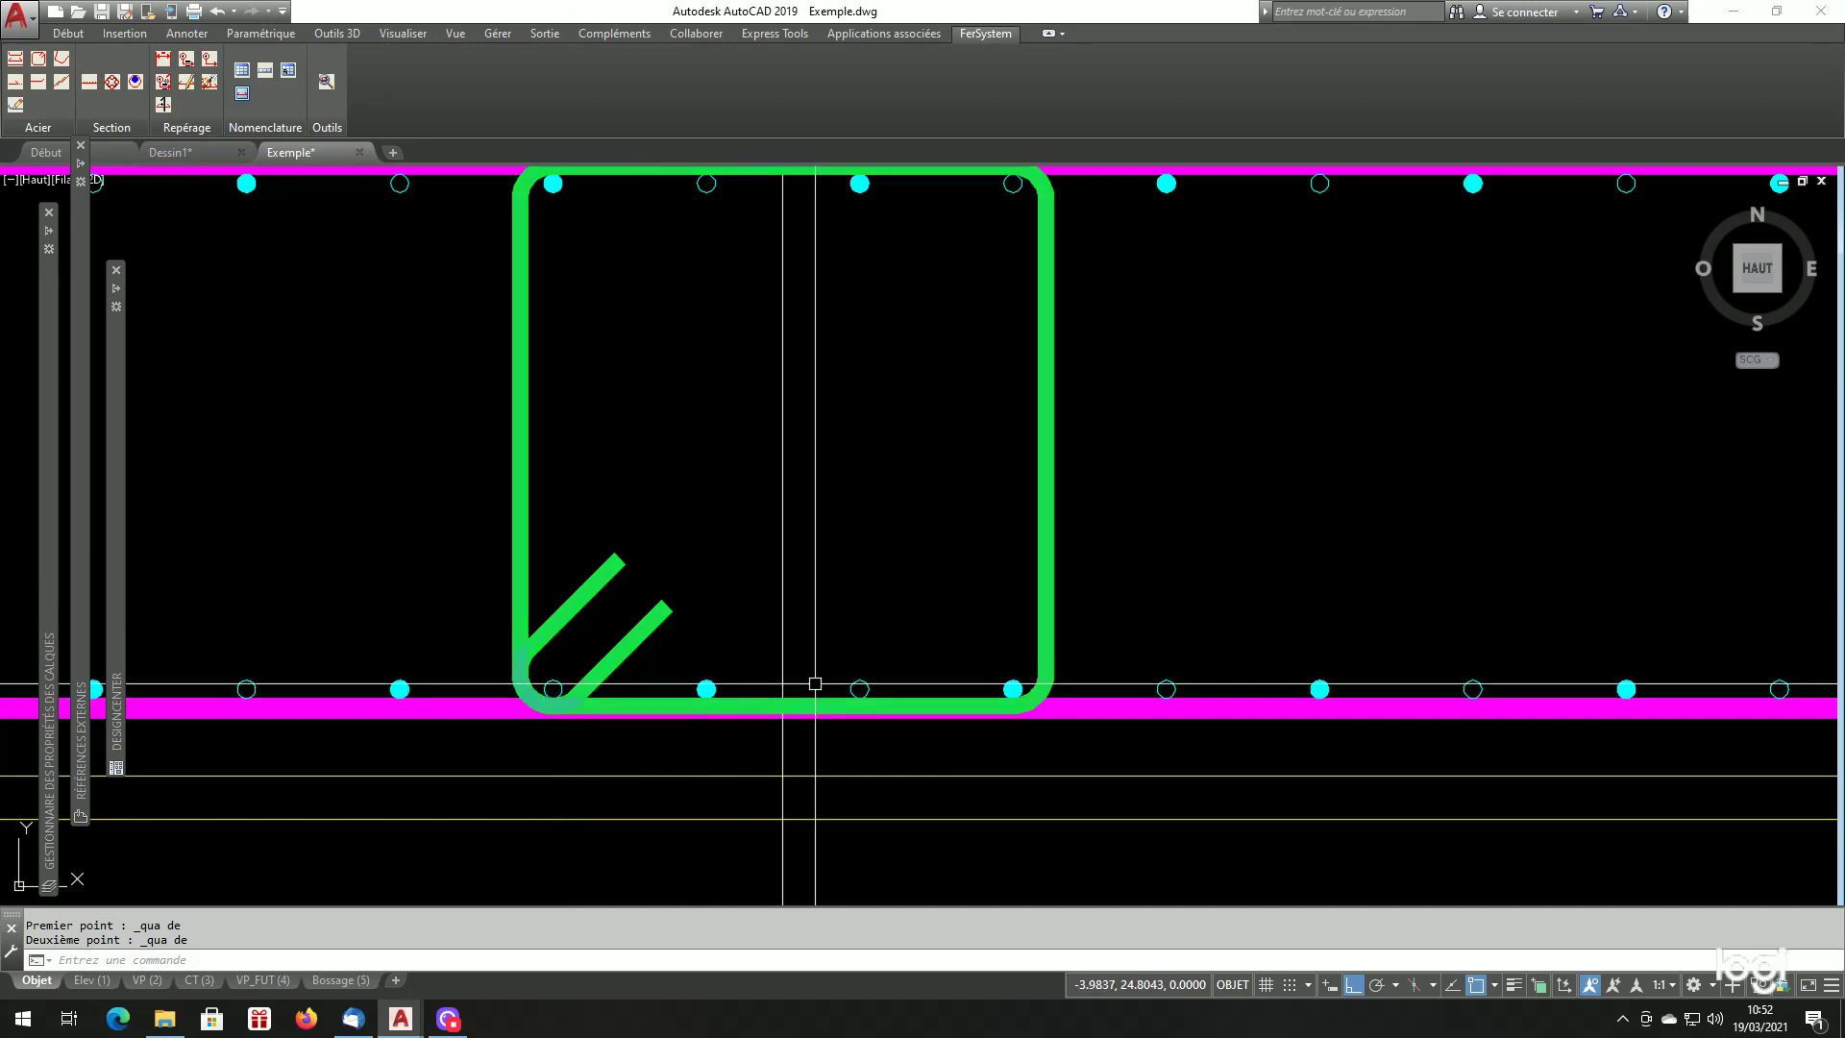
scroll(971, 681, down, 2)
scroll(989, 317, up, 4)
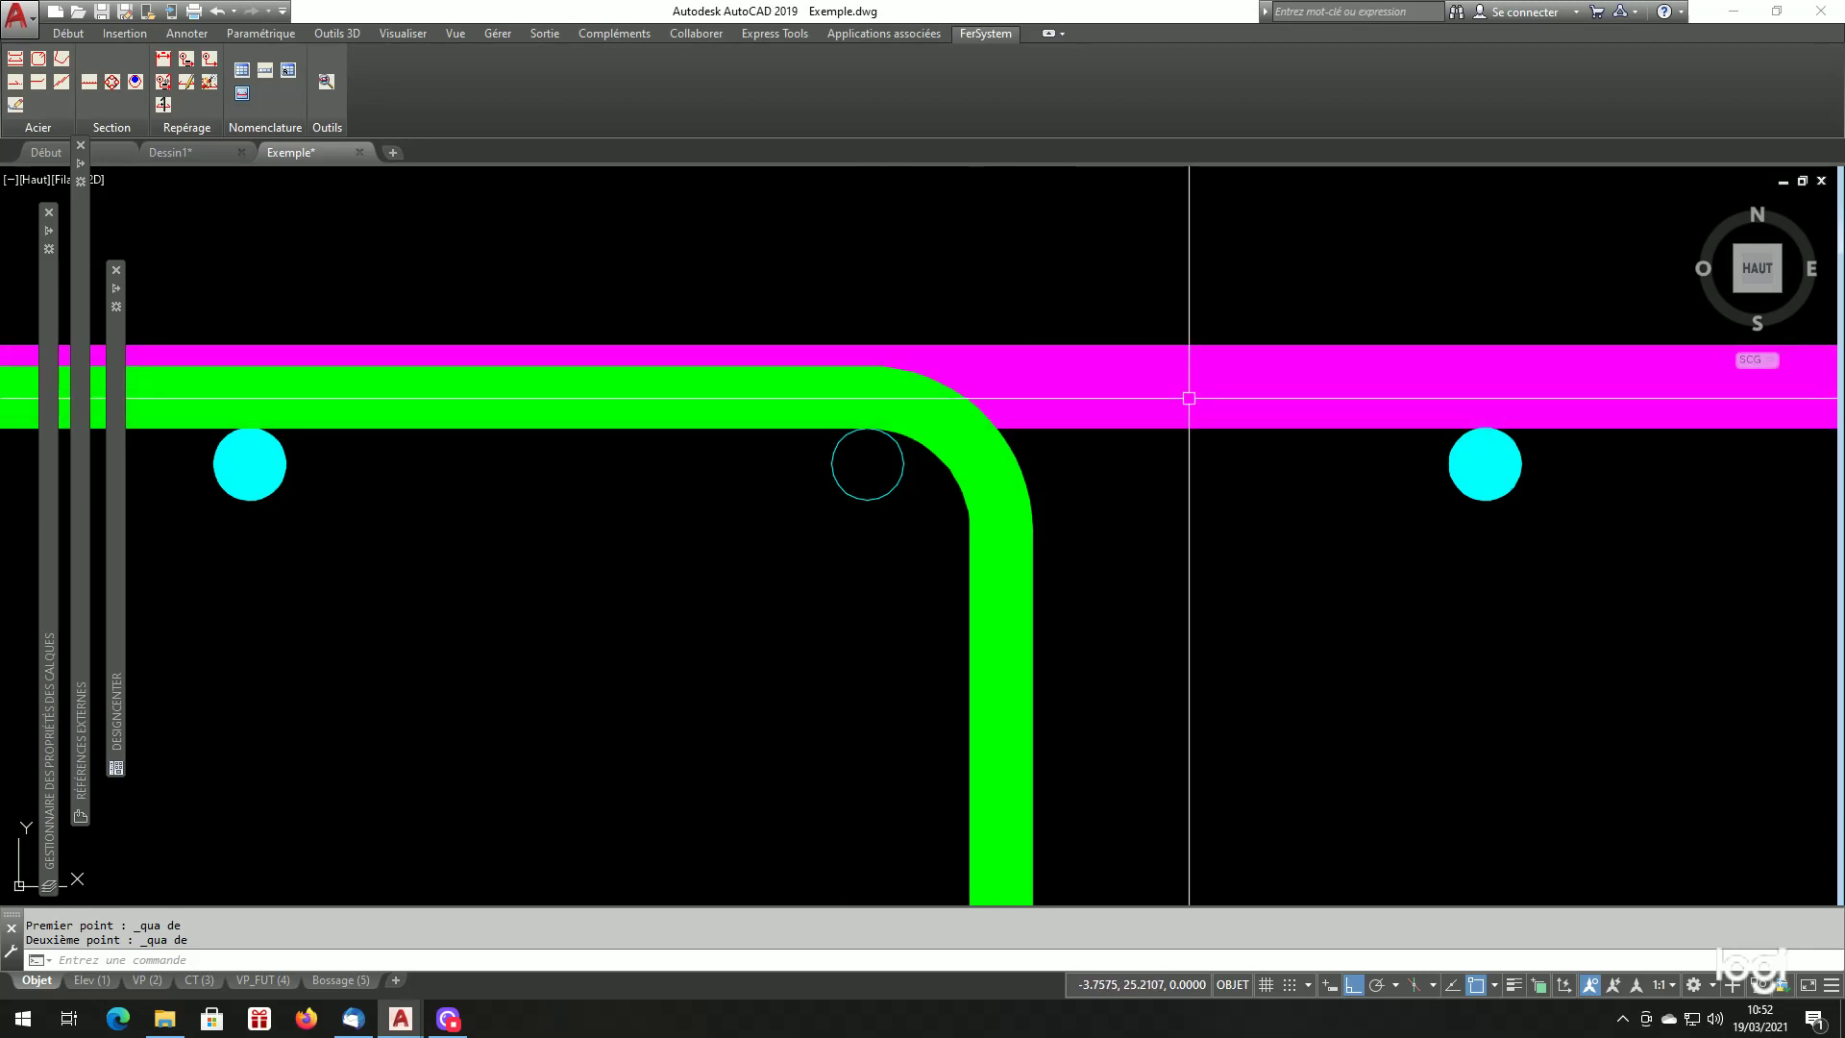
scroll(1201, 385, down, 6)
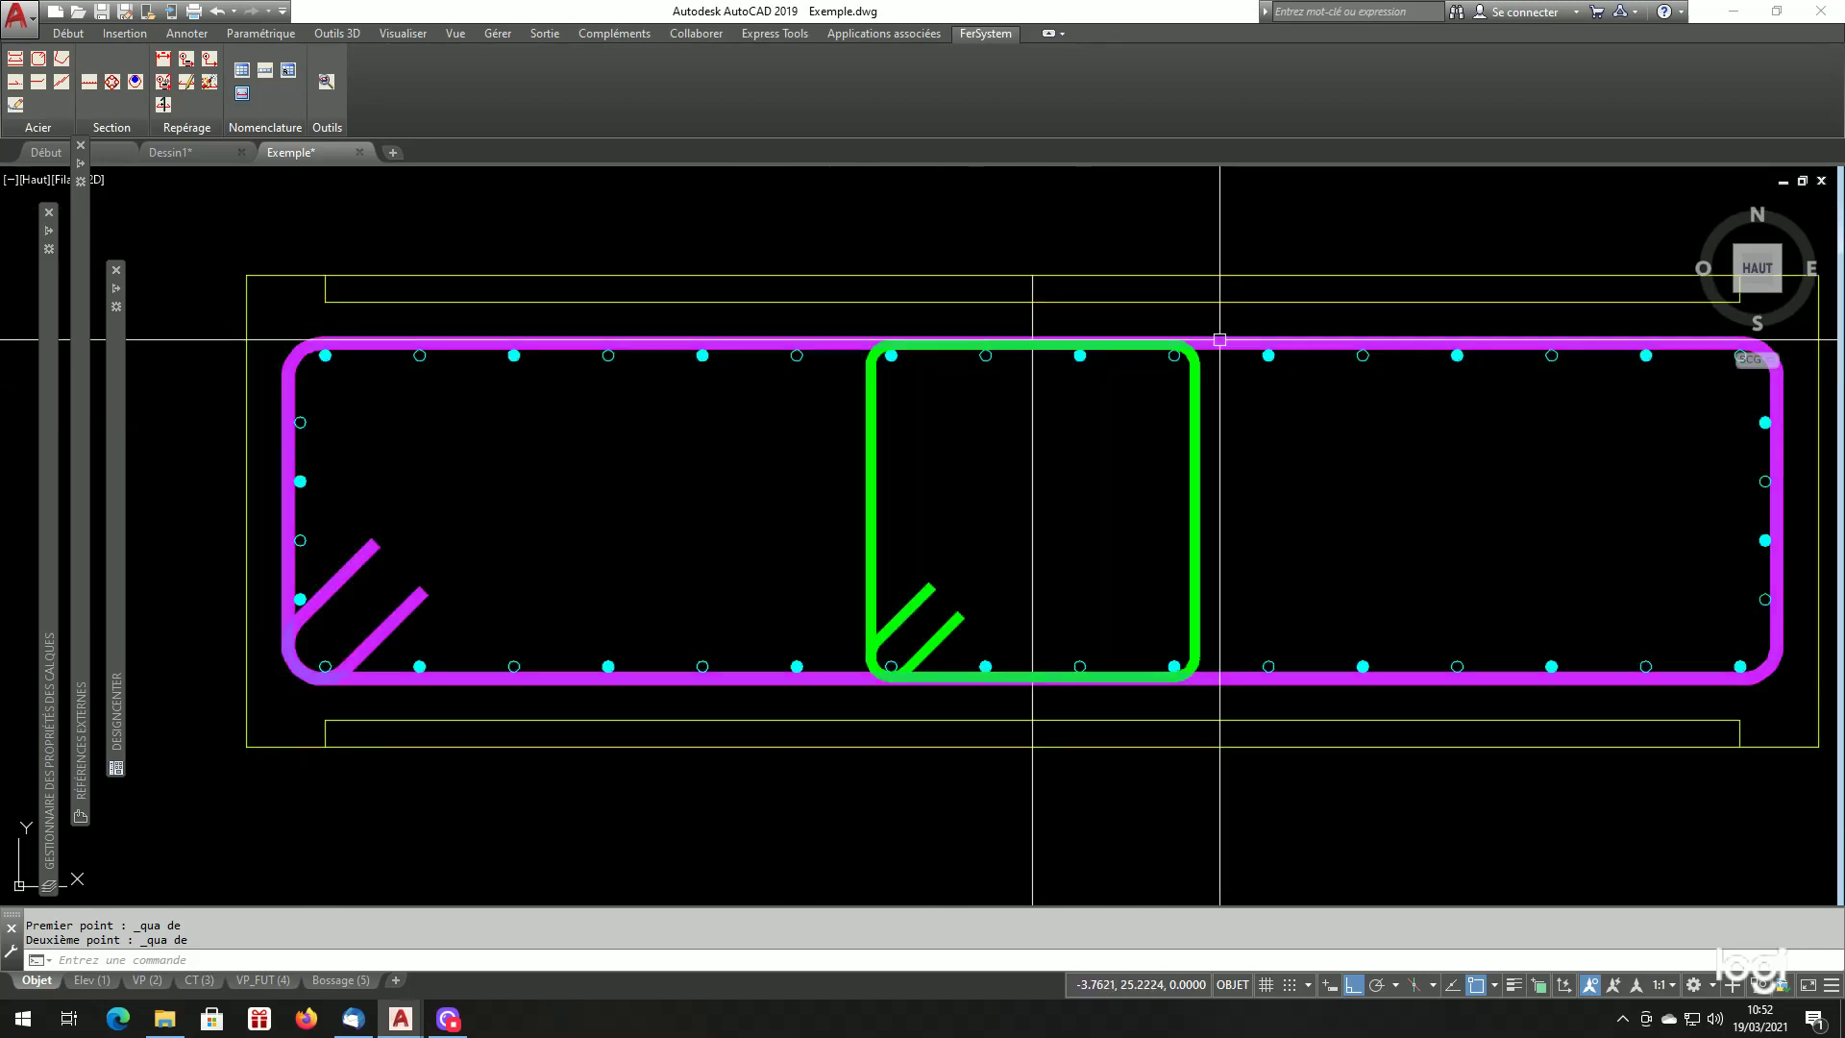
scroll(1242, 472, down, 4)
scroll(1261, 471, up, 4)
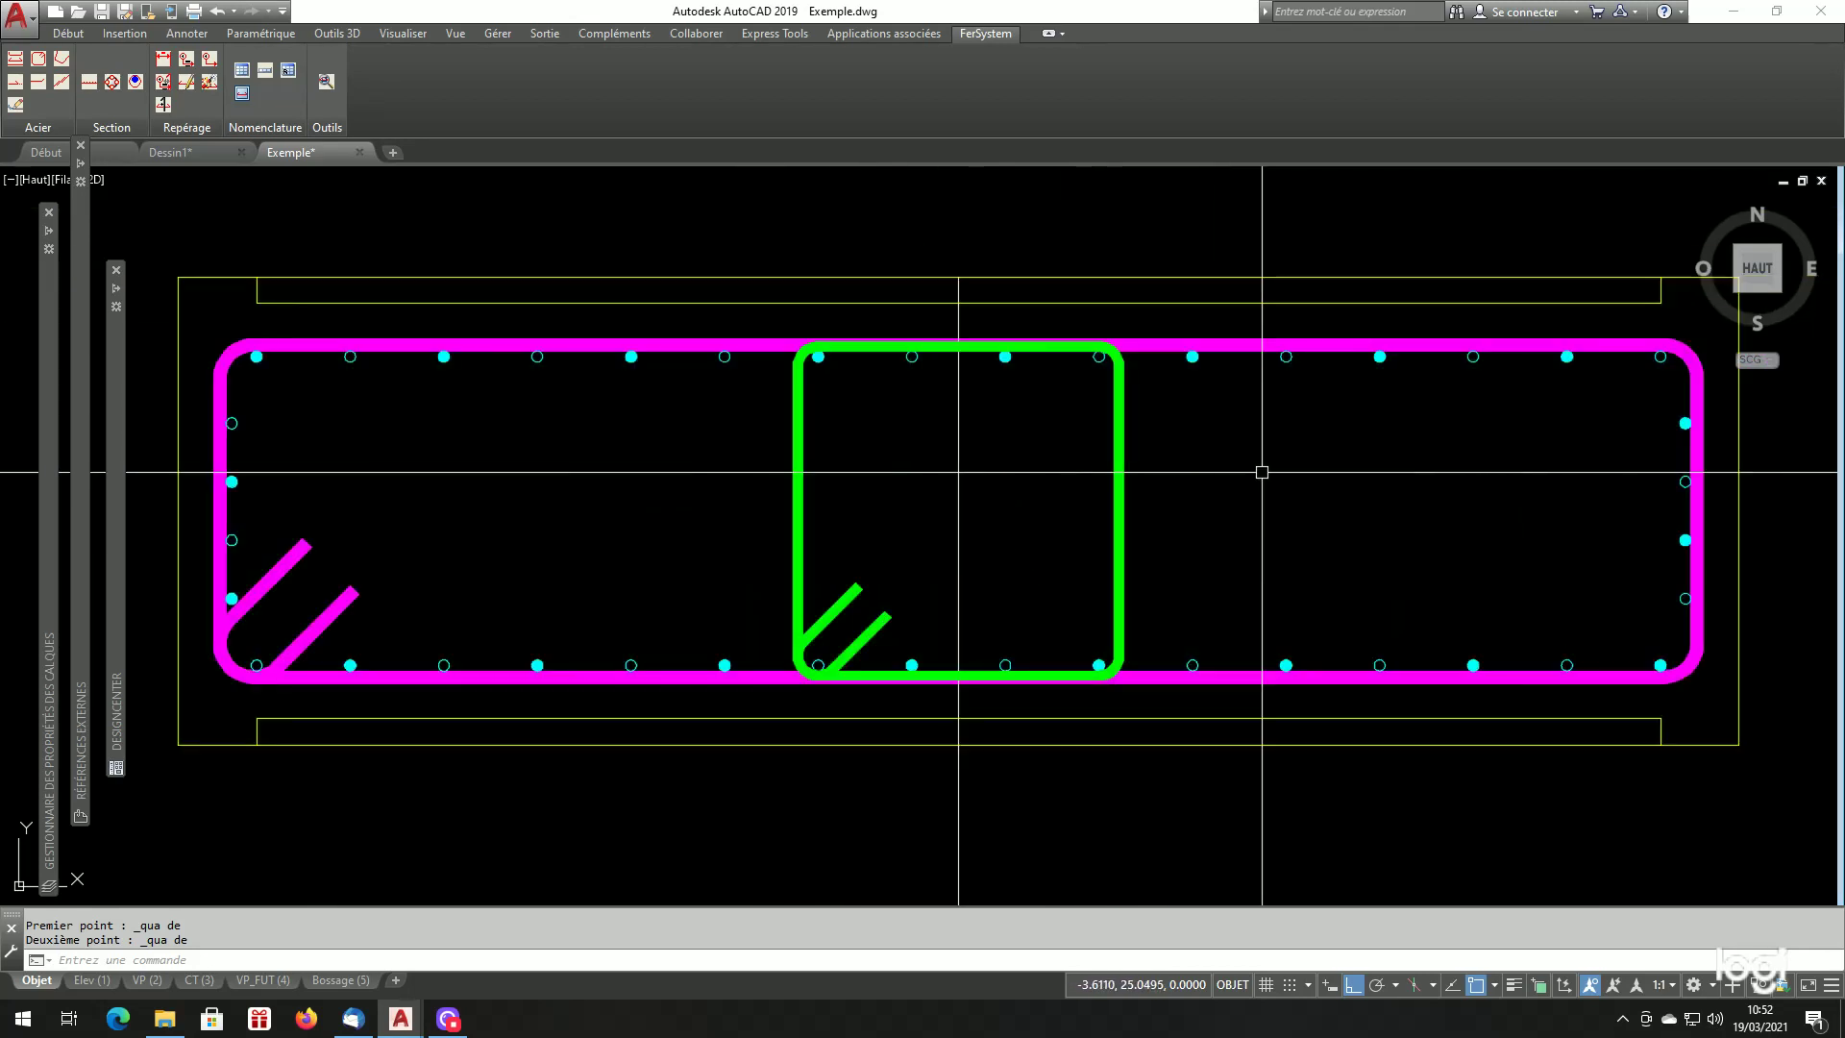
Copy the HA10 frame from the upper row's tenth bar from the left to its fifth and fifteenth bars.
text(p)
key(Return)
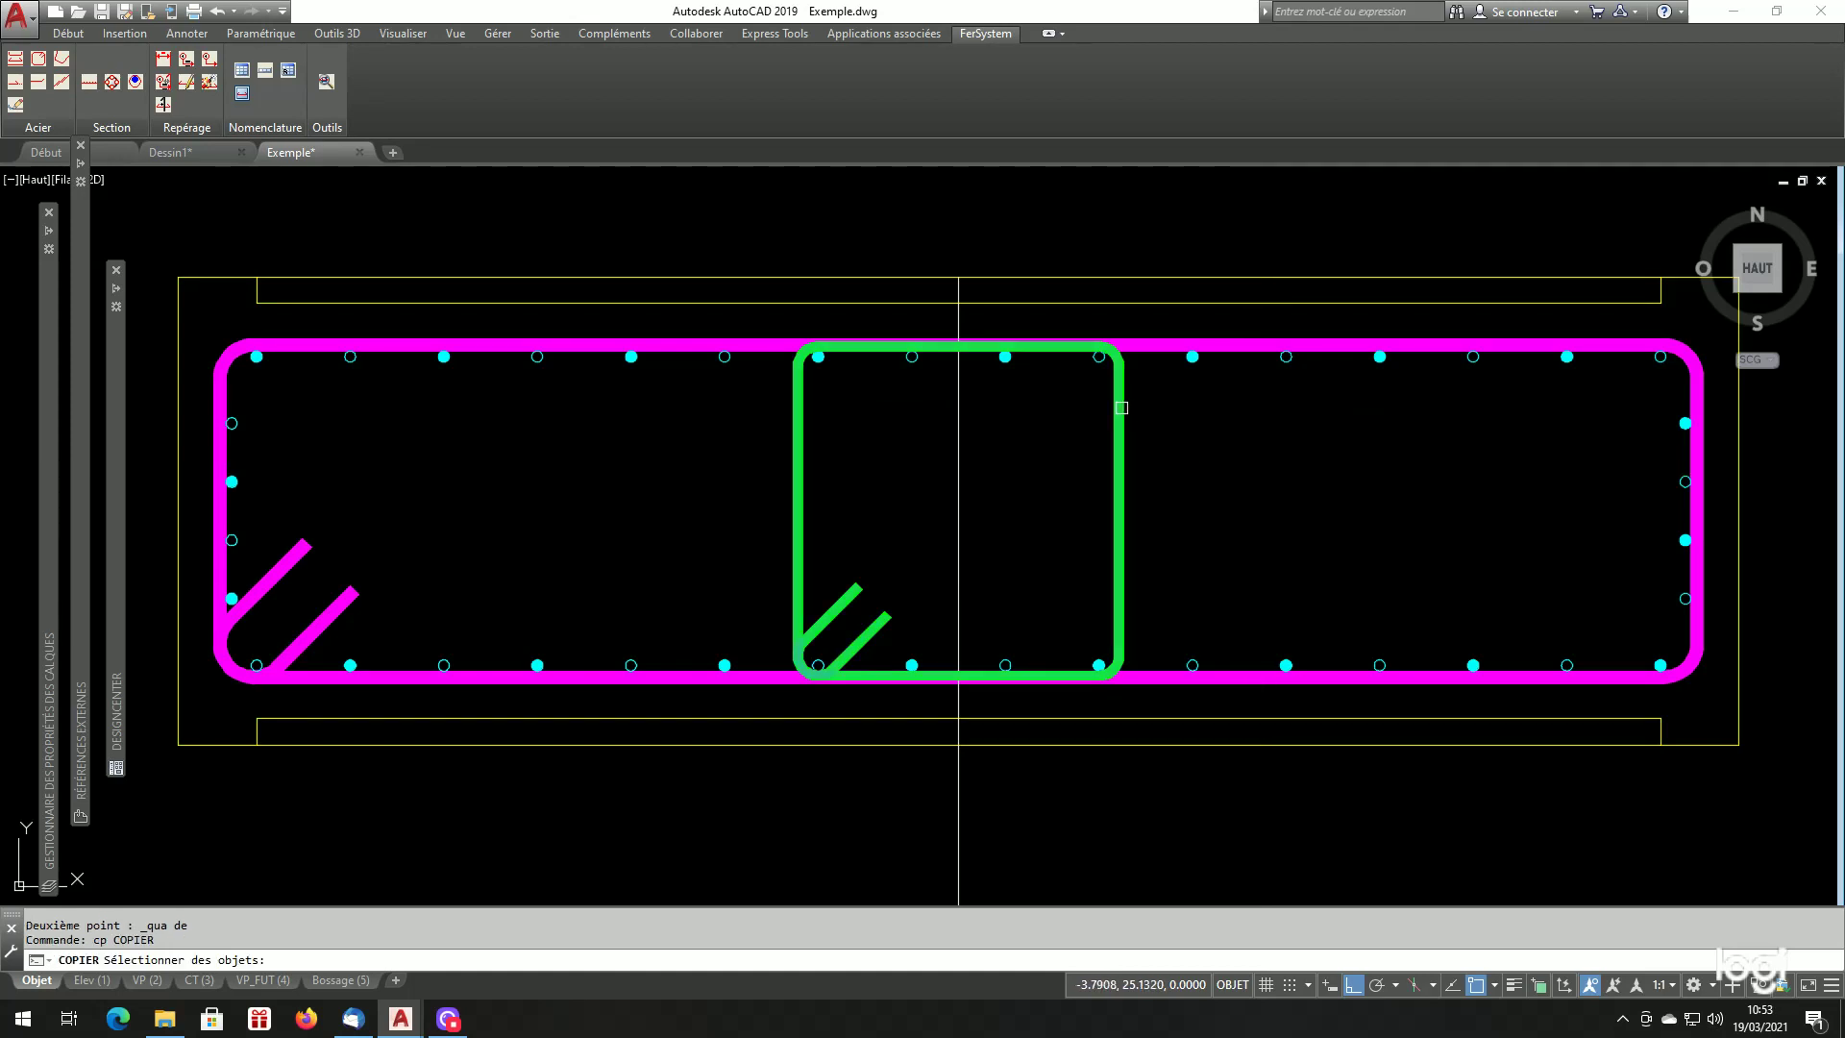
click(1108, 414)
key(Return)
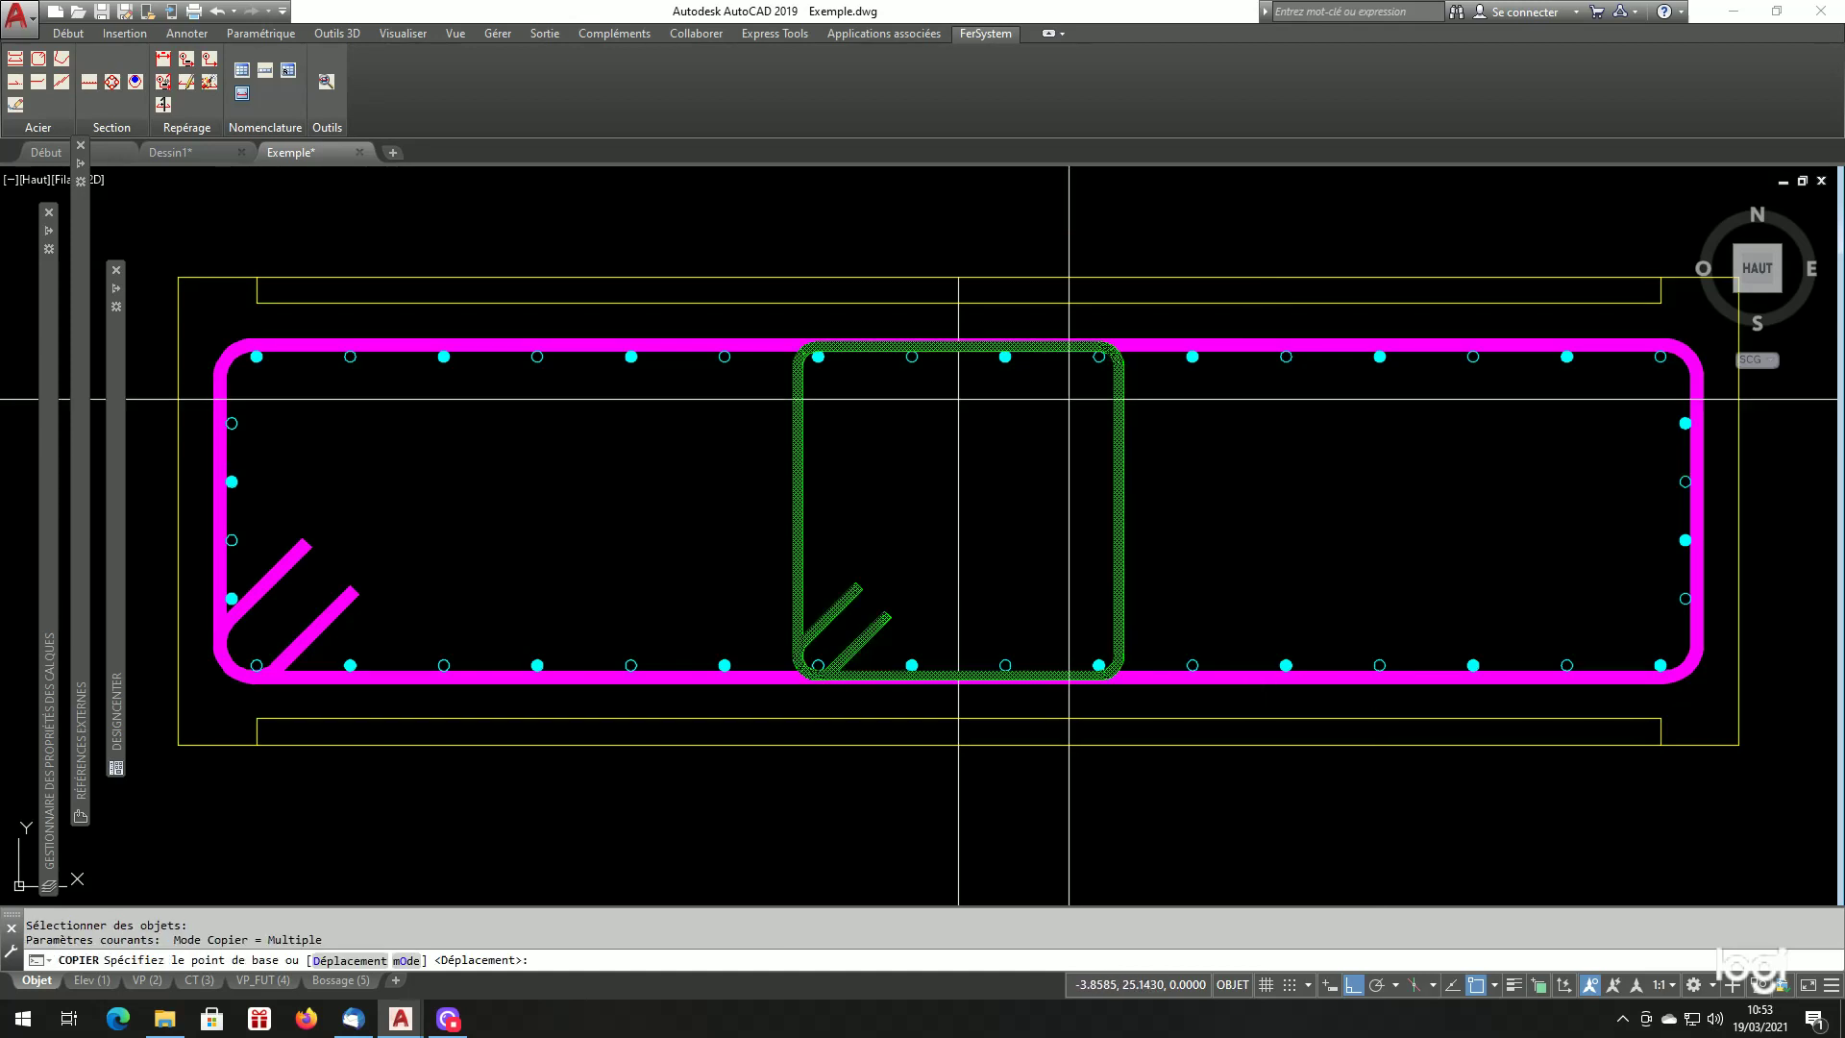
click(1098, 356)
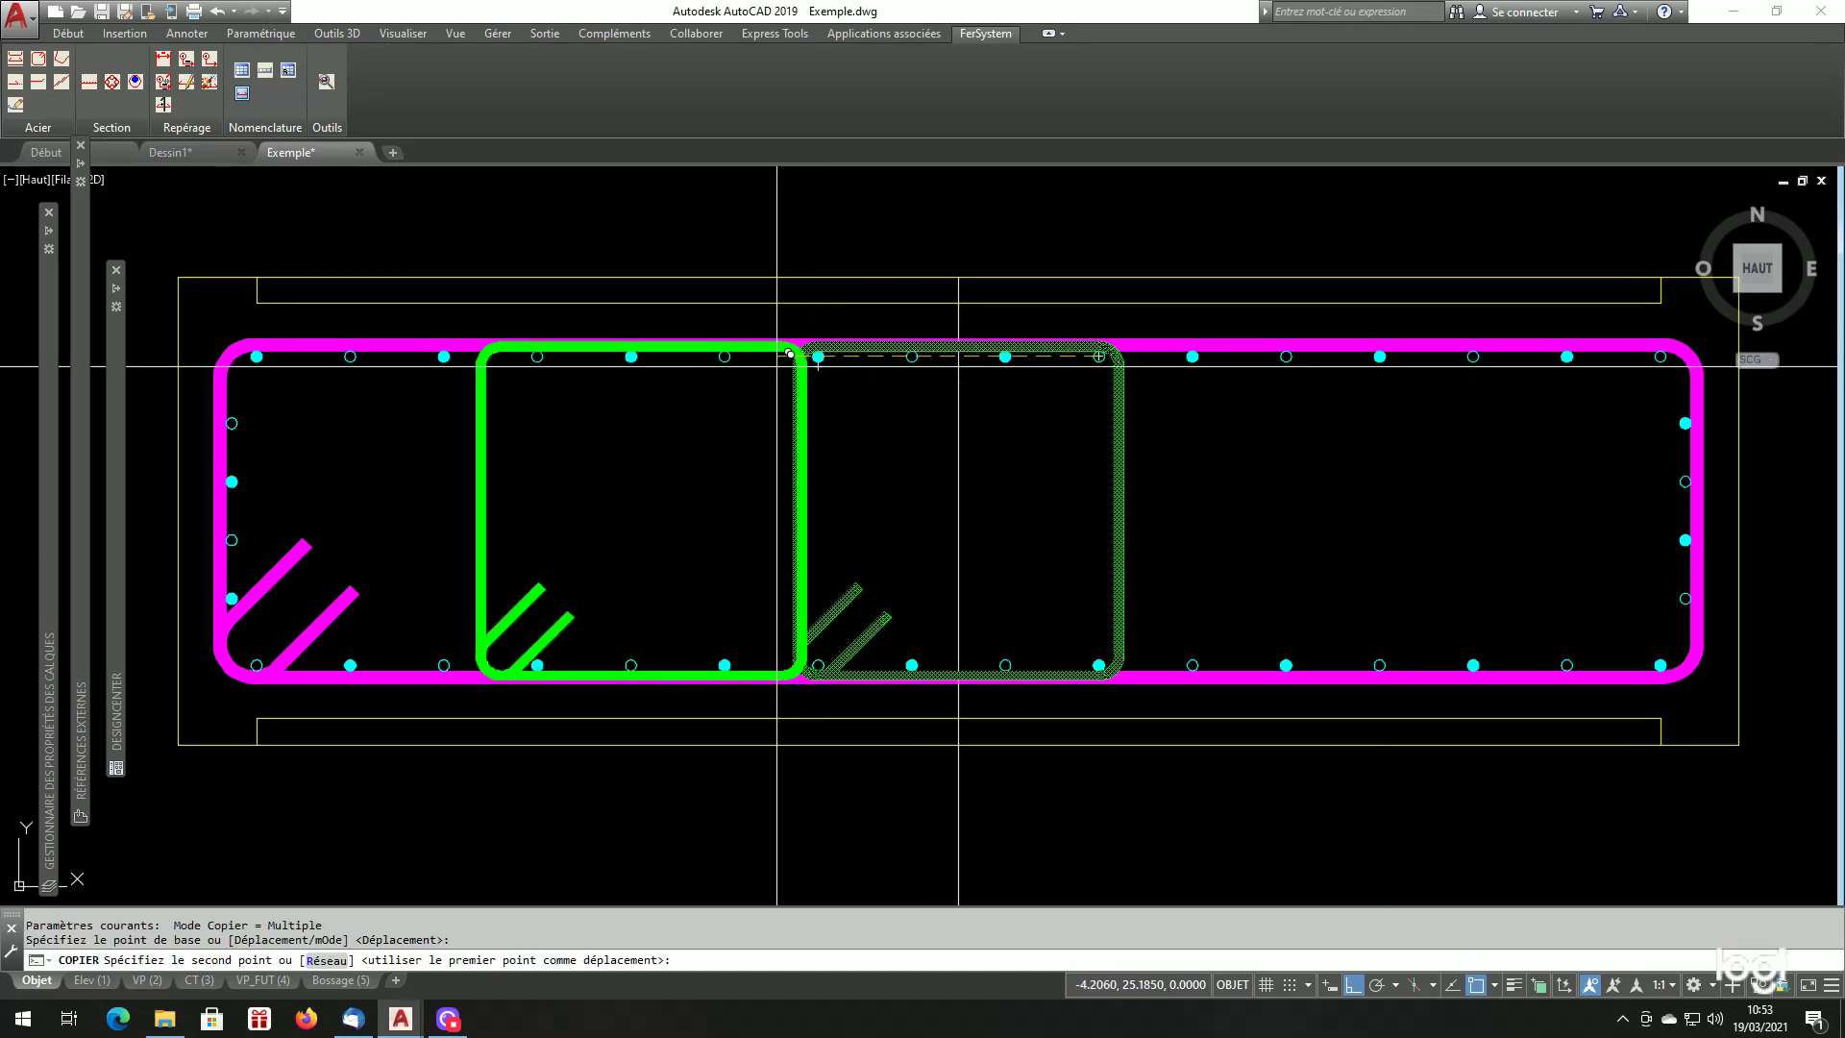
click(630, 357)
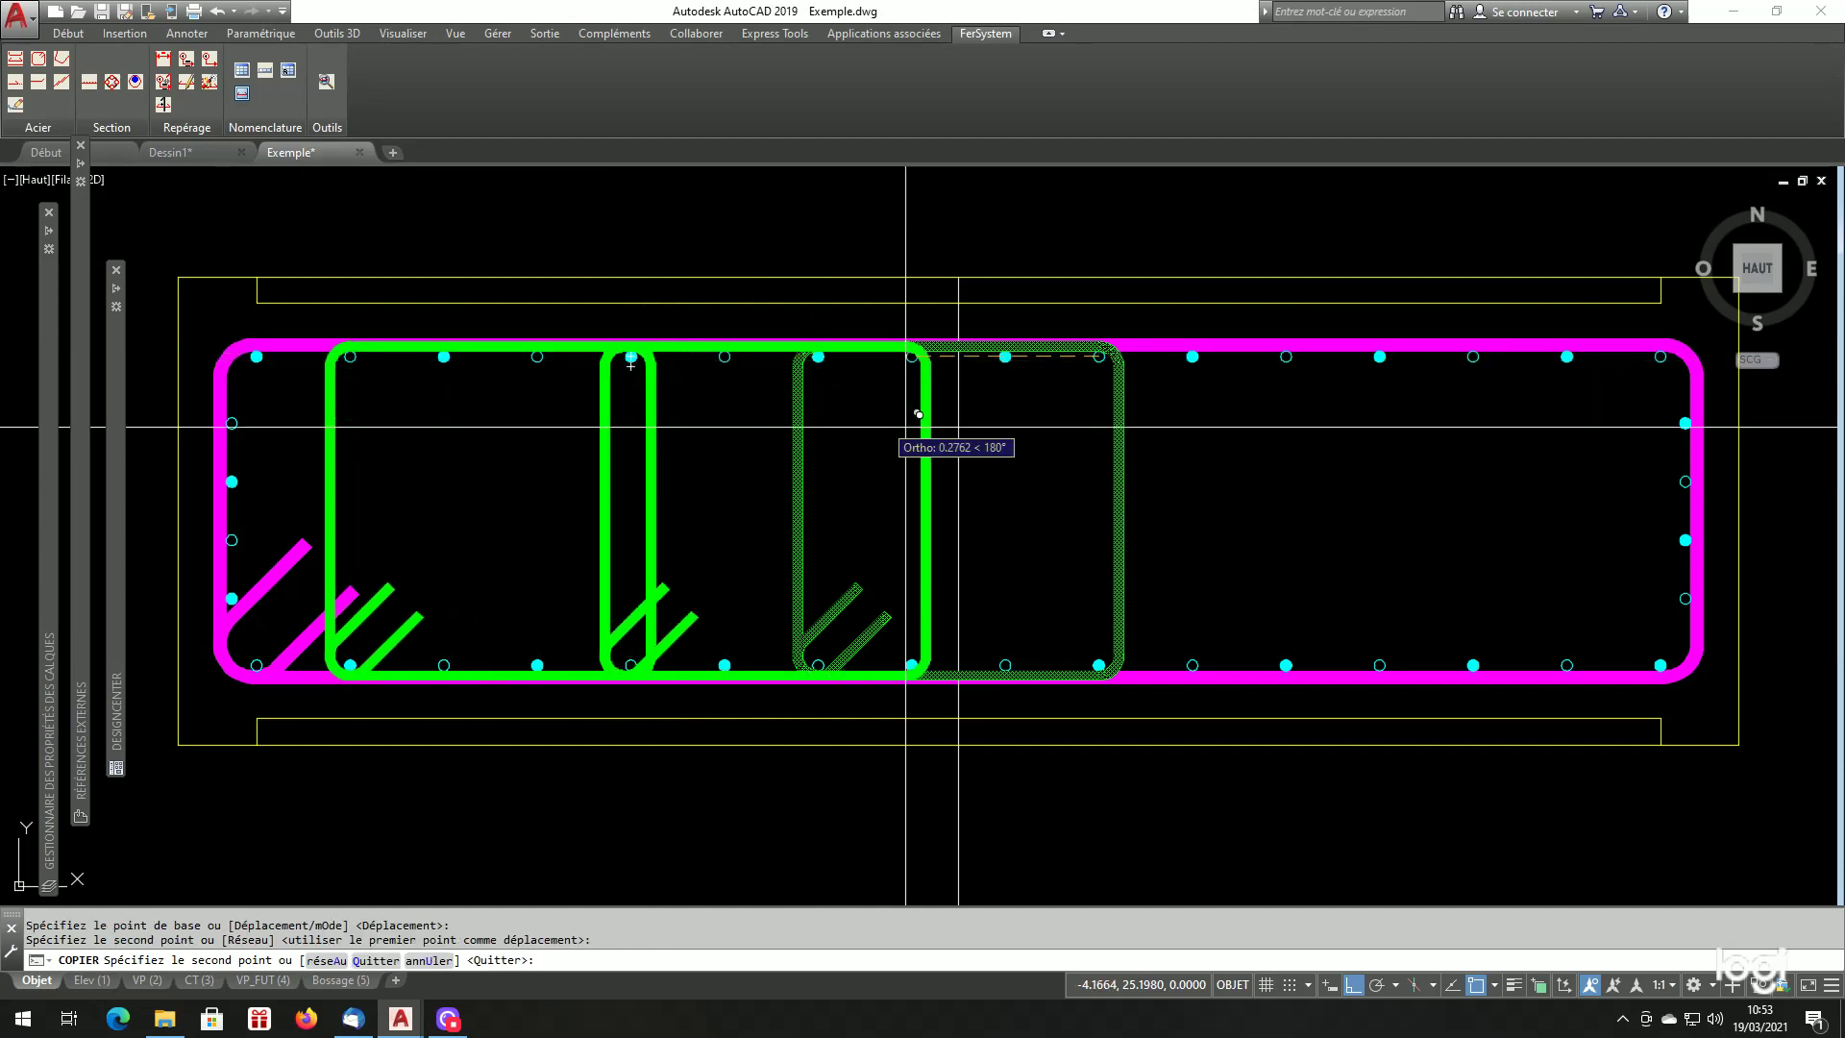
click(1568, 356)
key(Return)
Erase the vertical centre line through the middle of the shaft section.
scroll(1286, 538, down, 4)
scroll(1232, 595, up, 2)
click(1146, 704)
click(1054, 741)
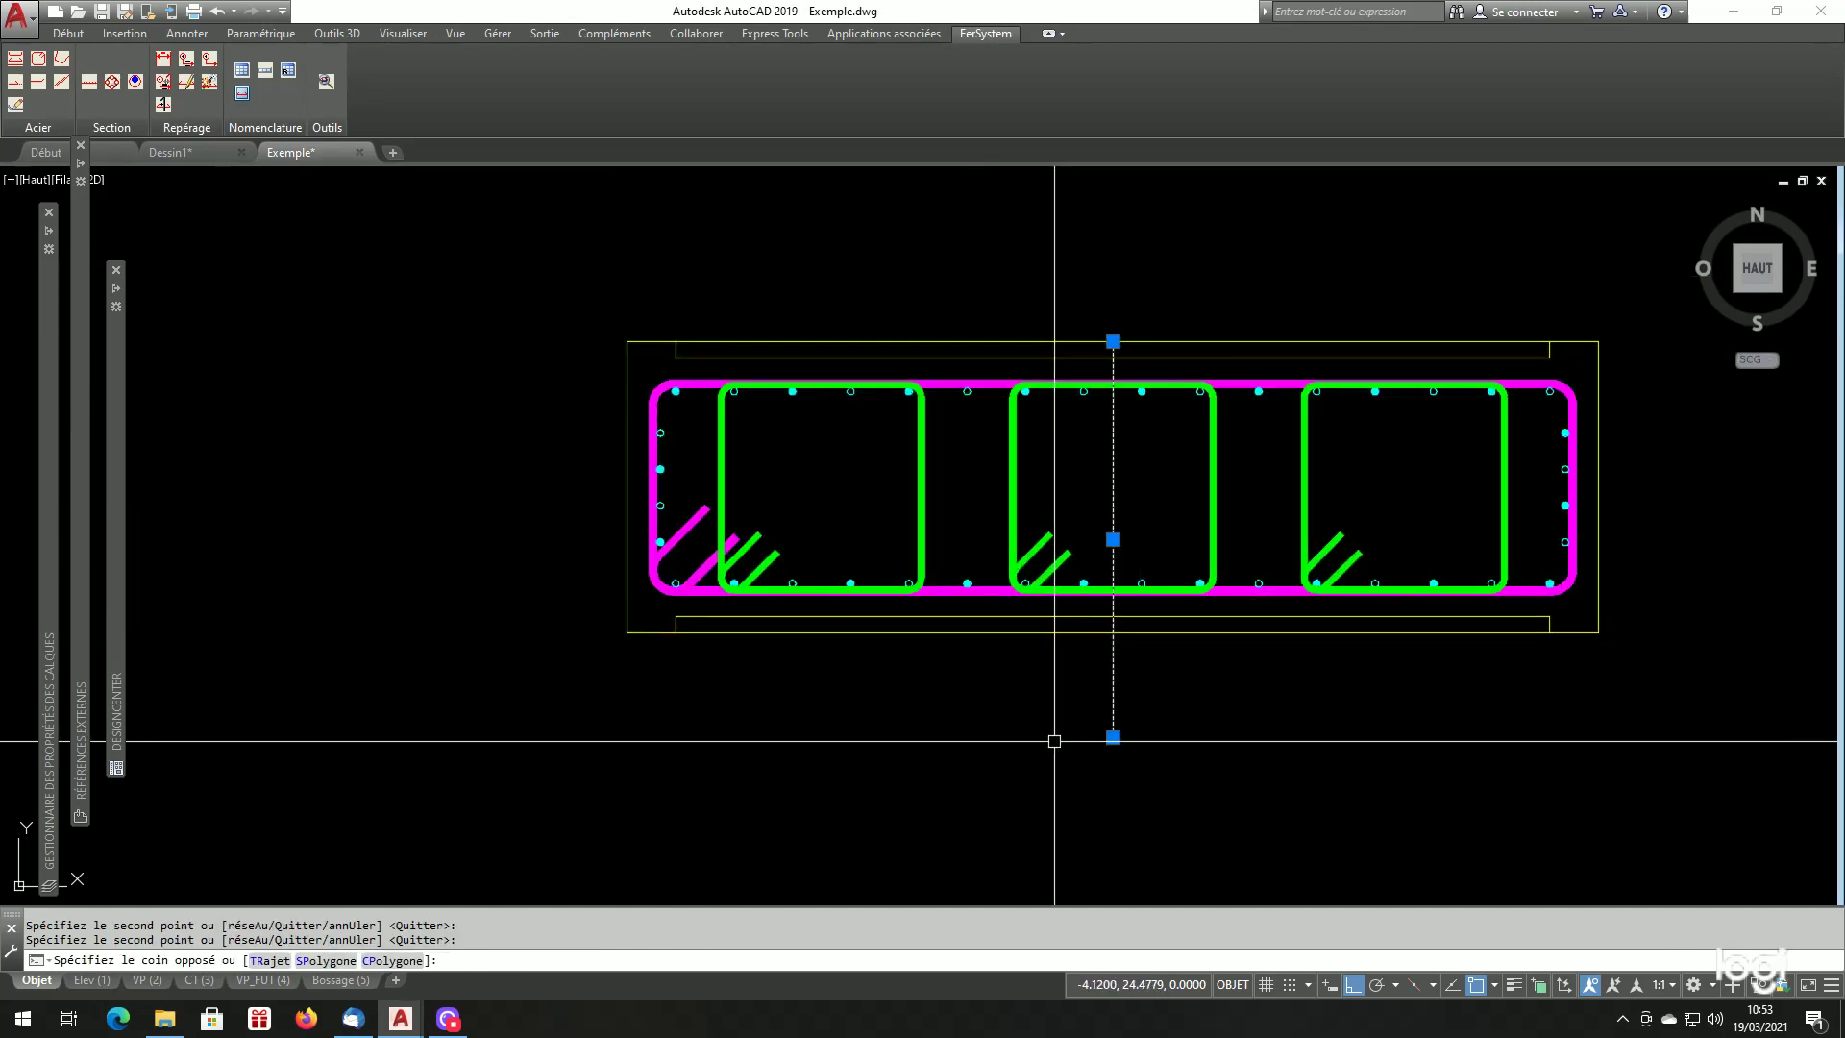
text(e)
key(Return)
Examine the shaft section with its three inner HA10 frames and its location relative to the pier and footing views.
scroll(869, 737, down, 3)
text(z)
key(Return)
click(701, 766)
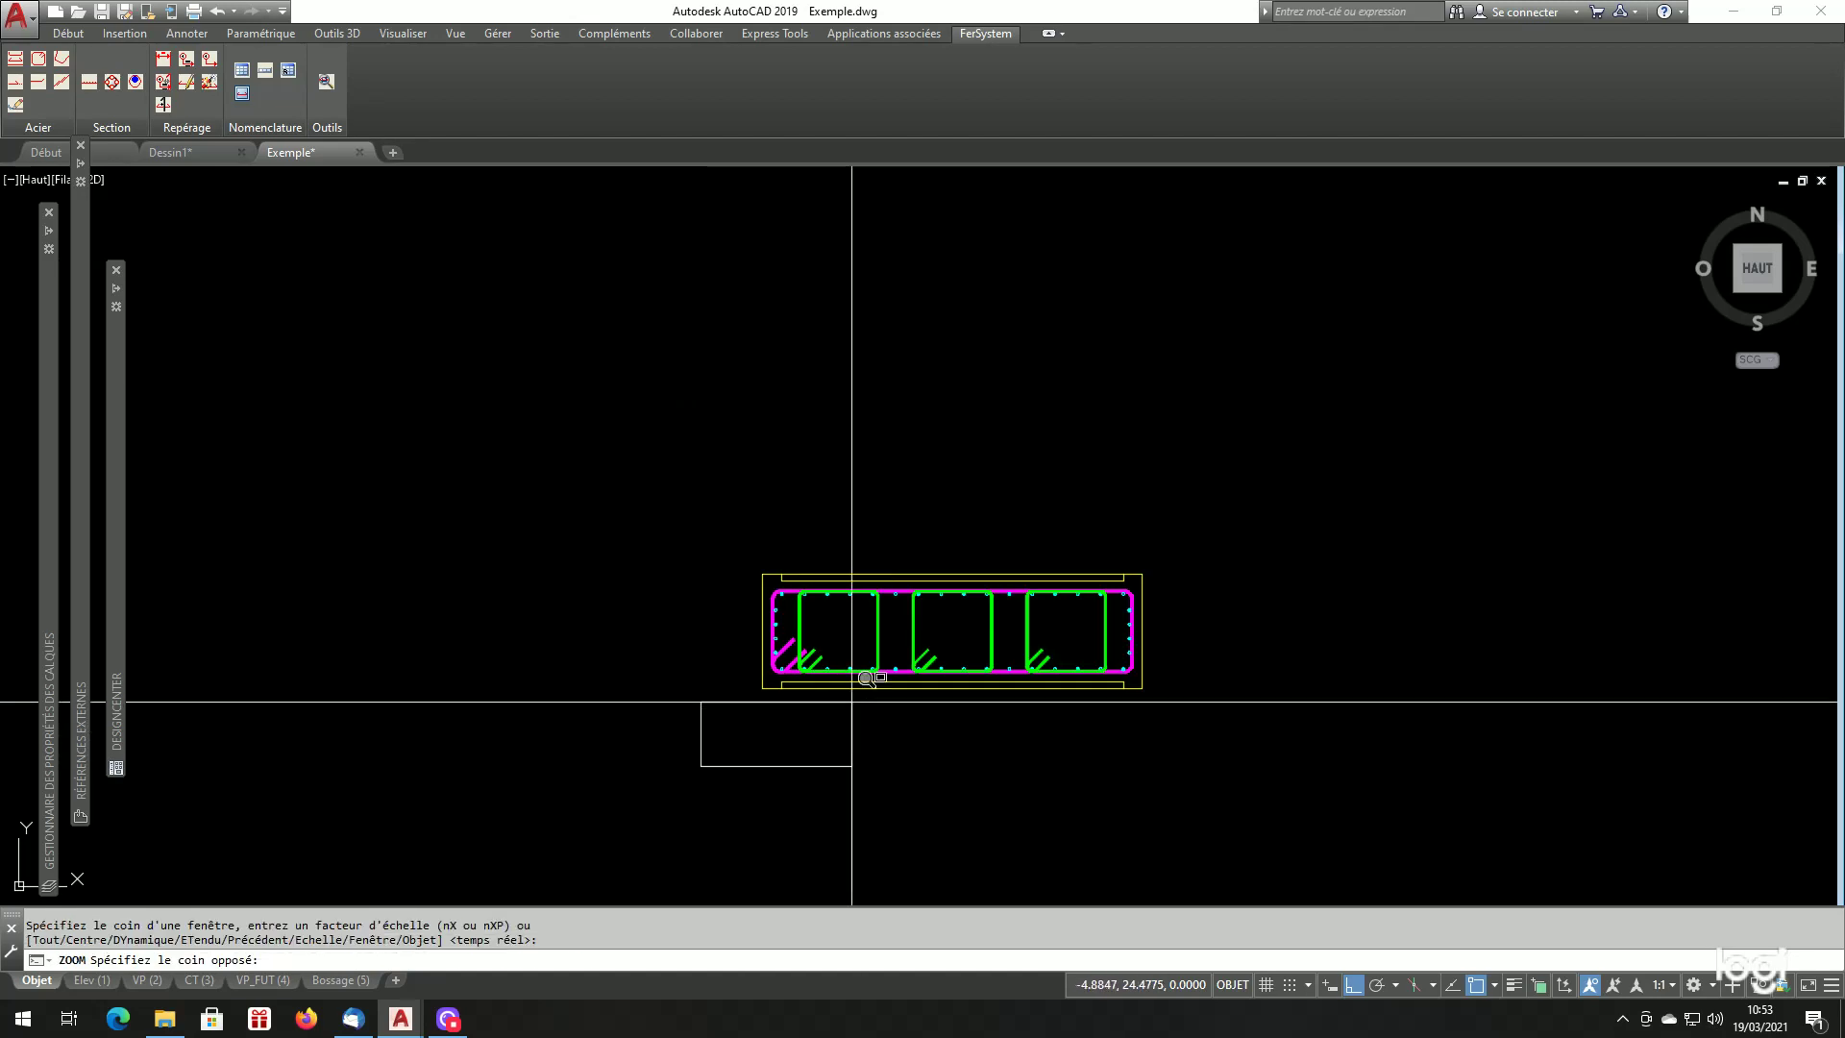
click(1248, 492)
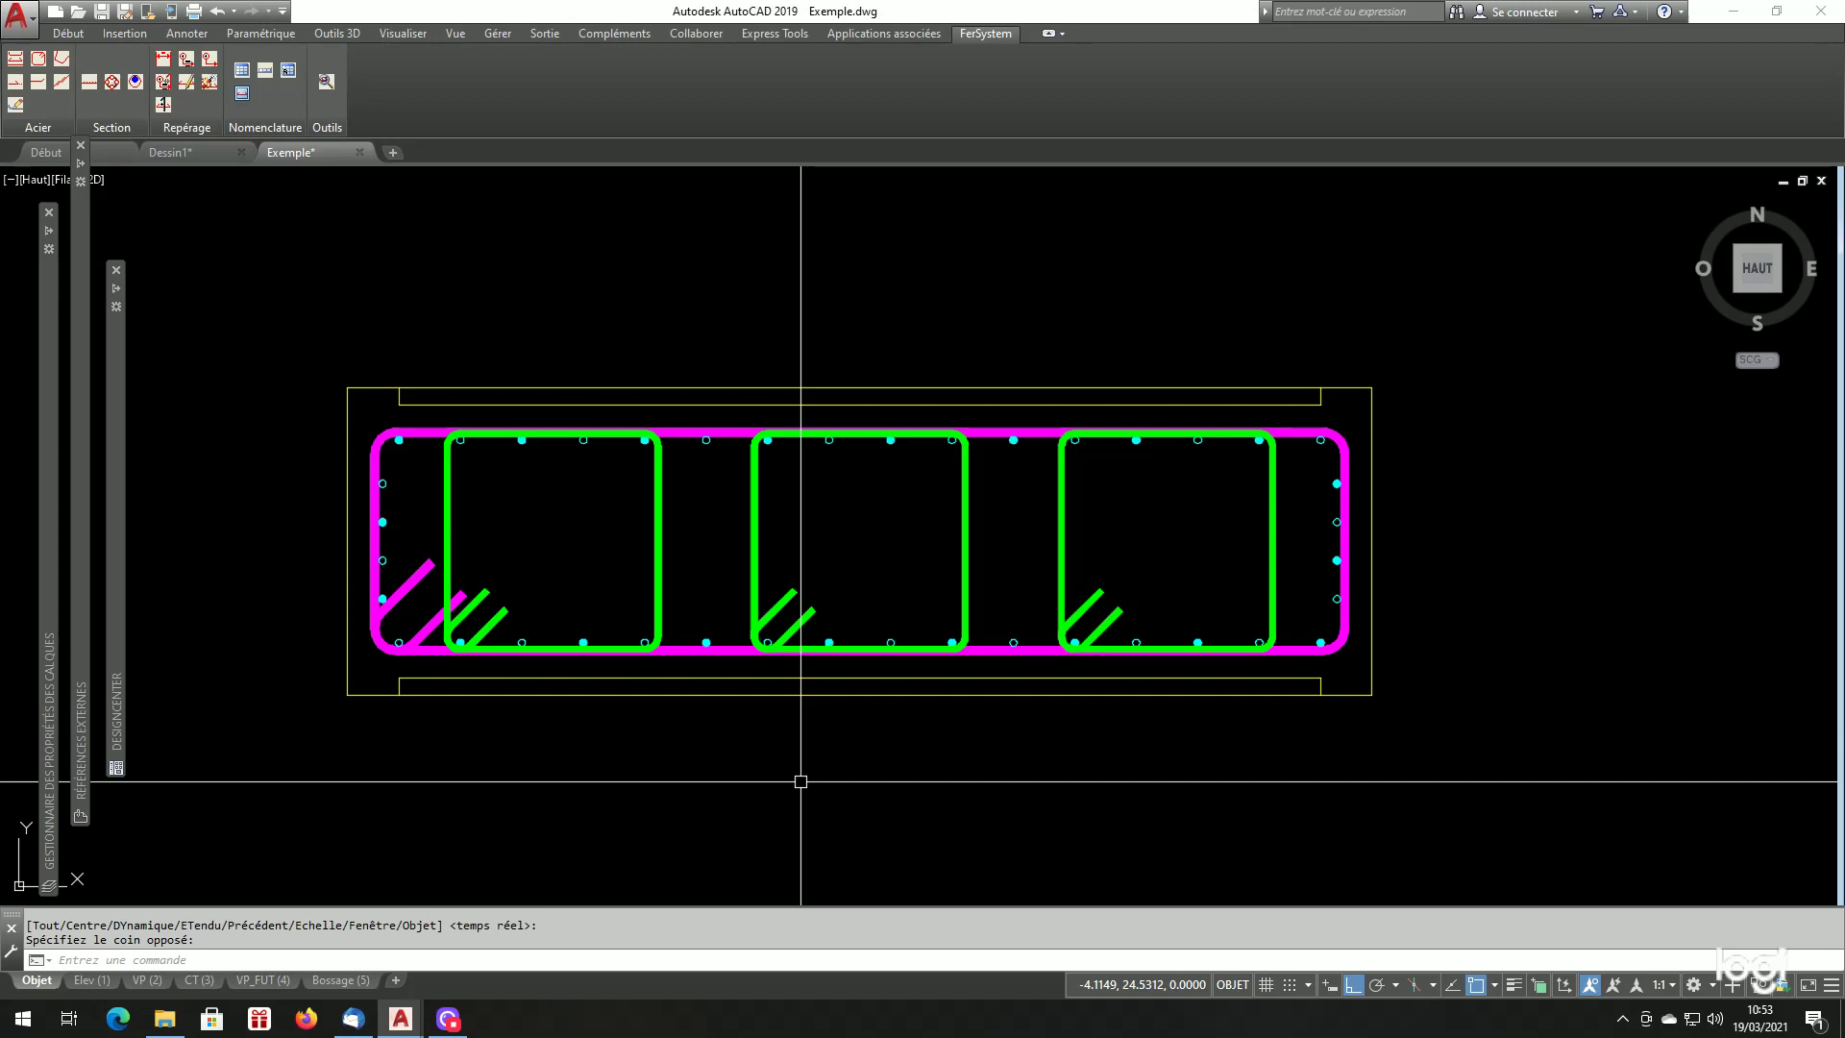
scroll(1067, 395, down, 6)
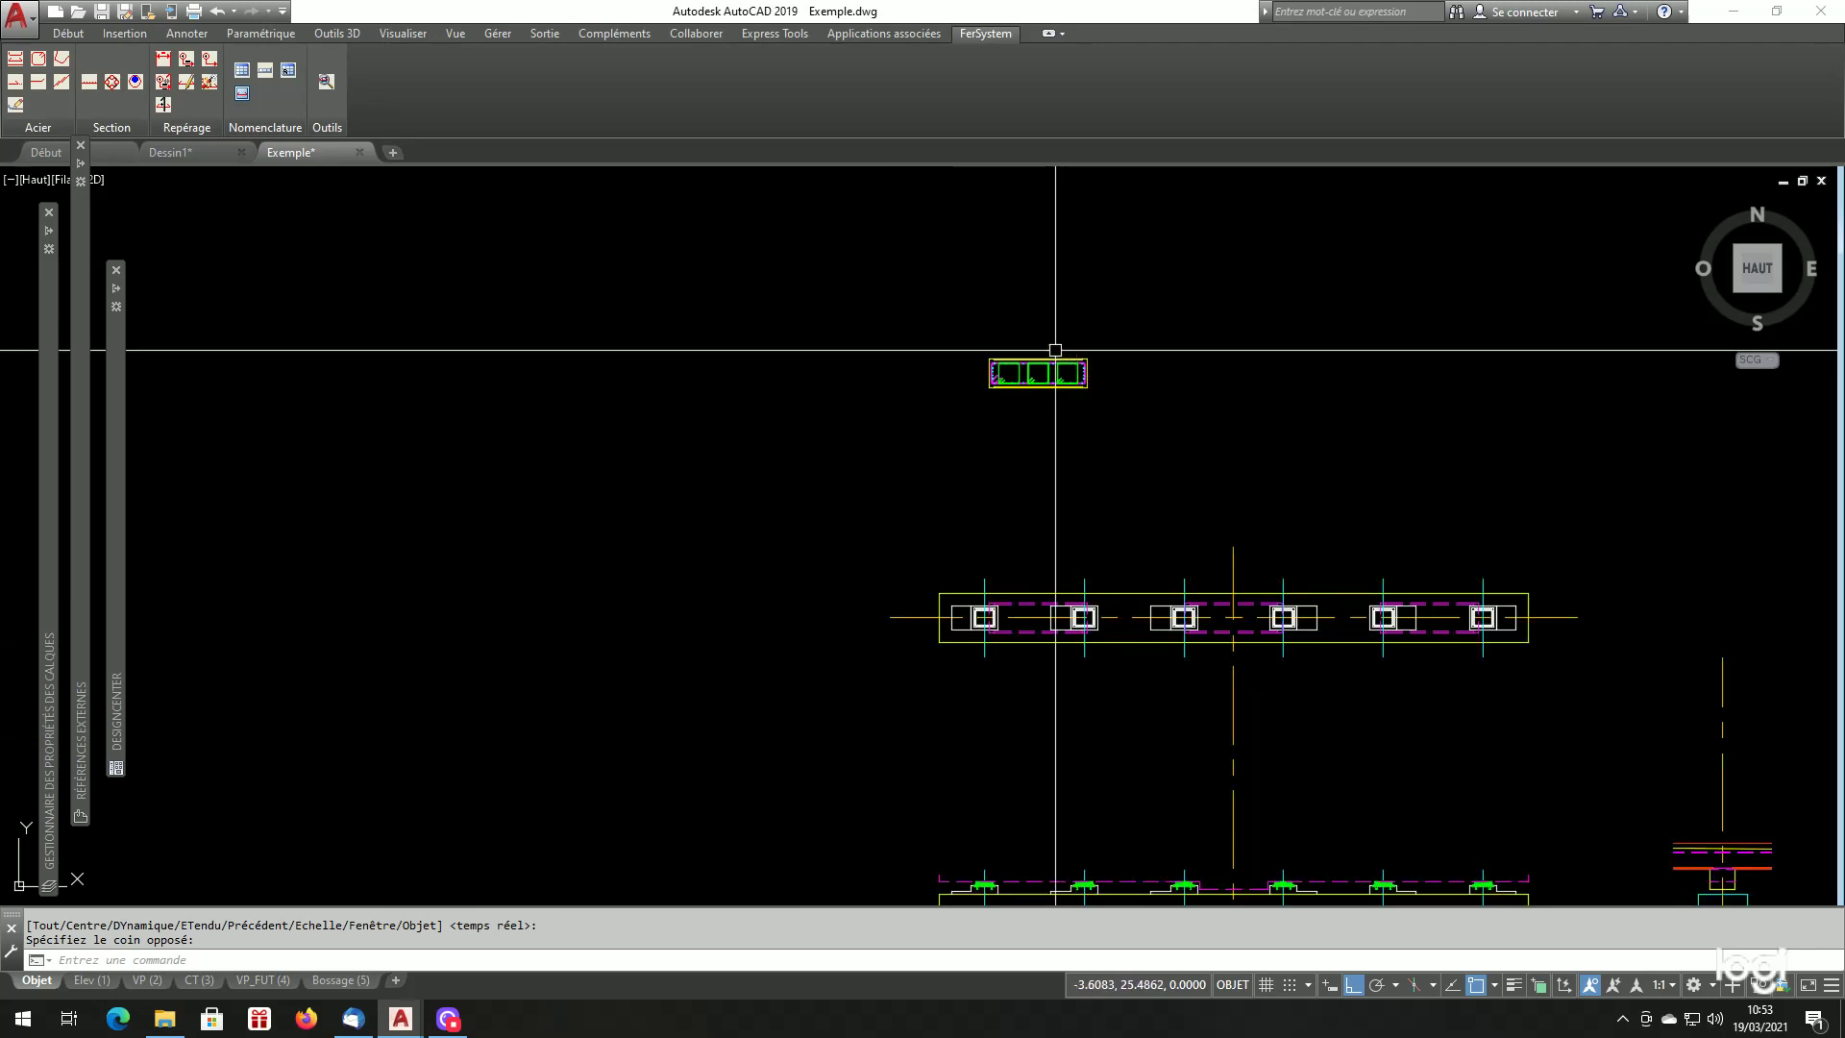
scroll(1048, 356, up, 6)
scroll(1050, 357, down, 4)
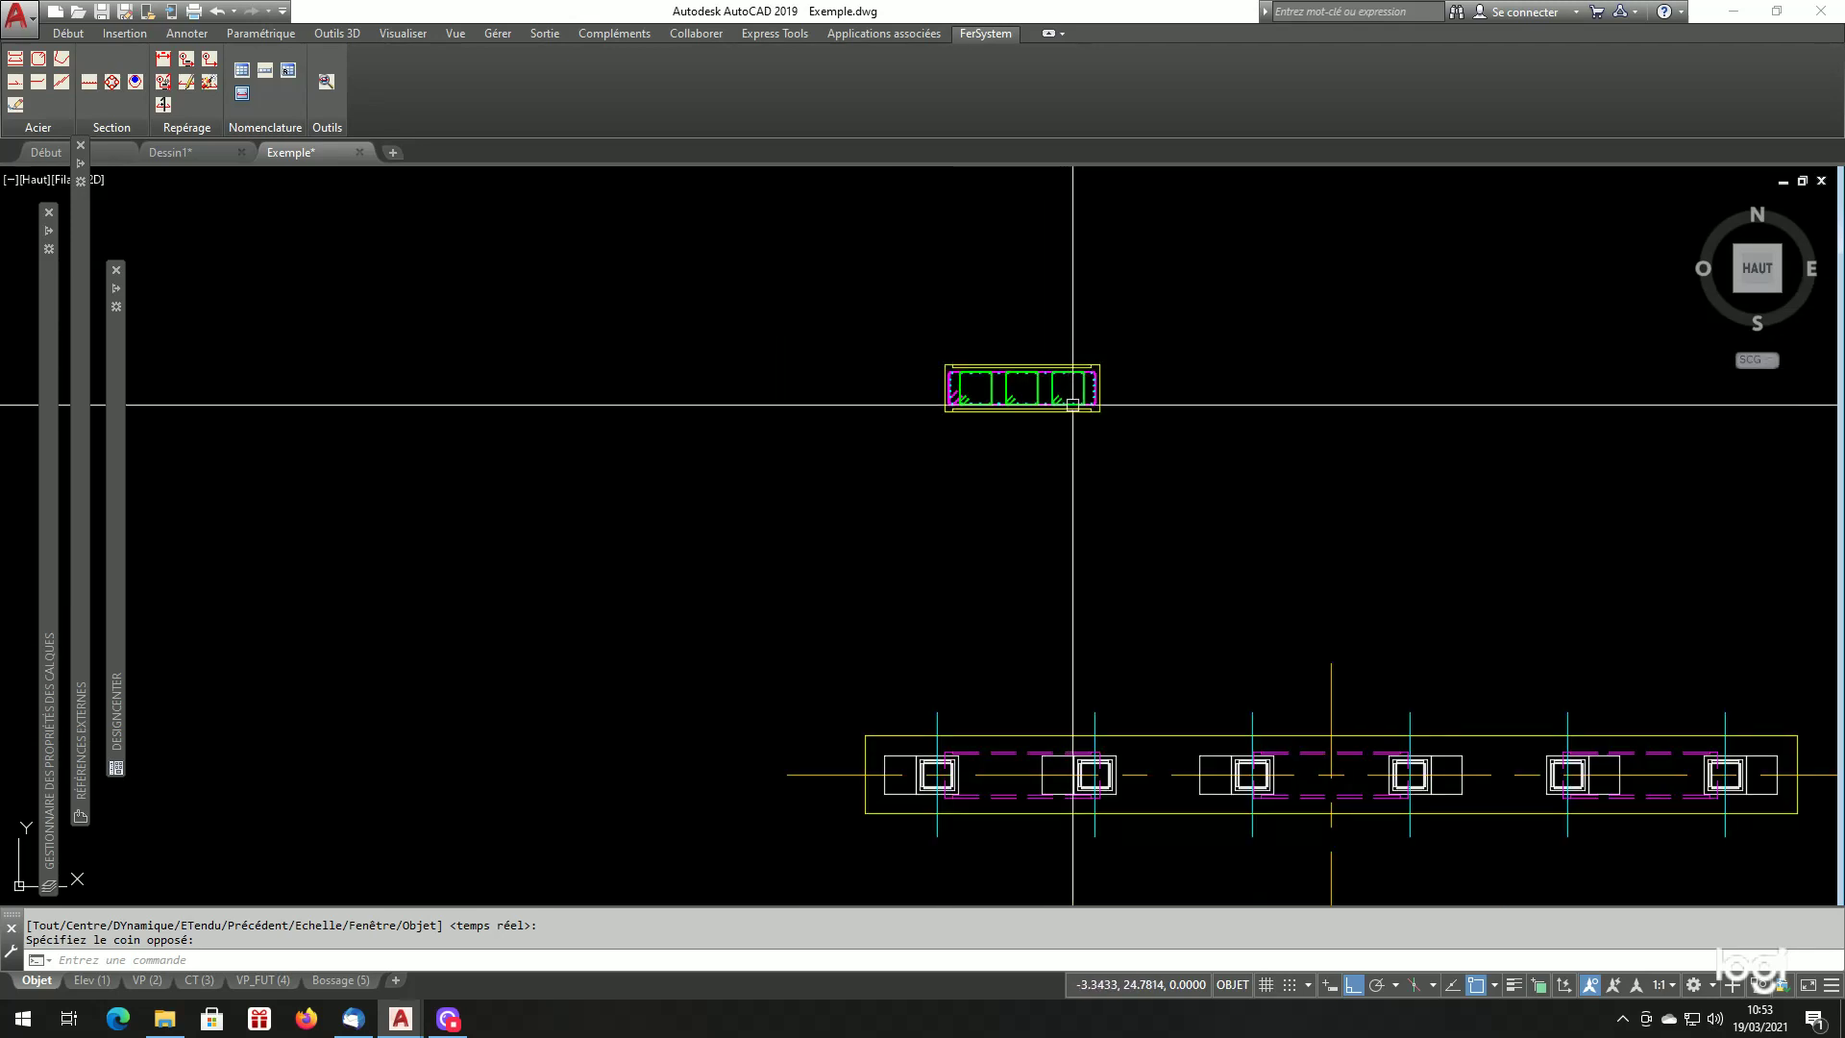
scroll(1072, 405, up, 6)
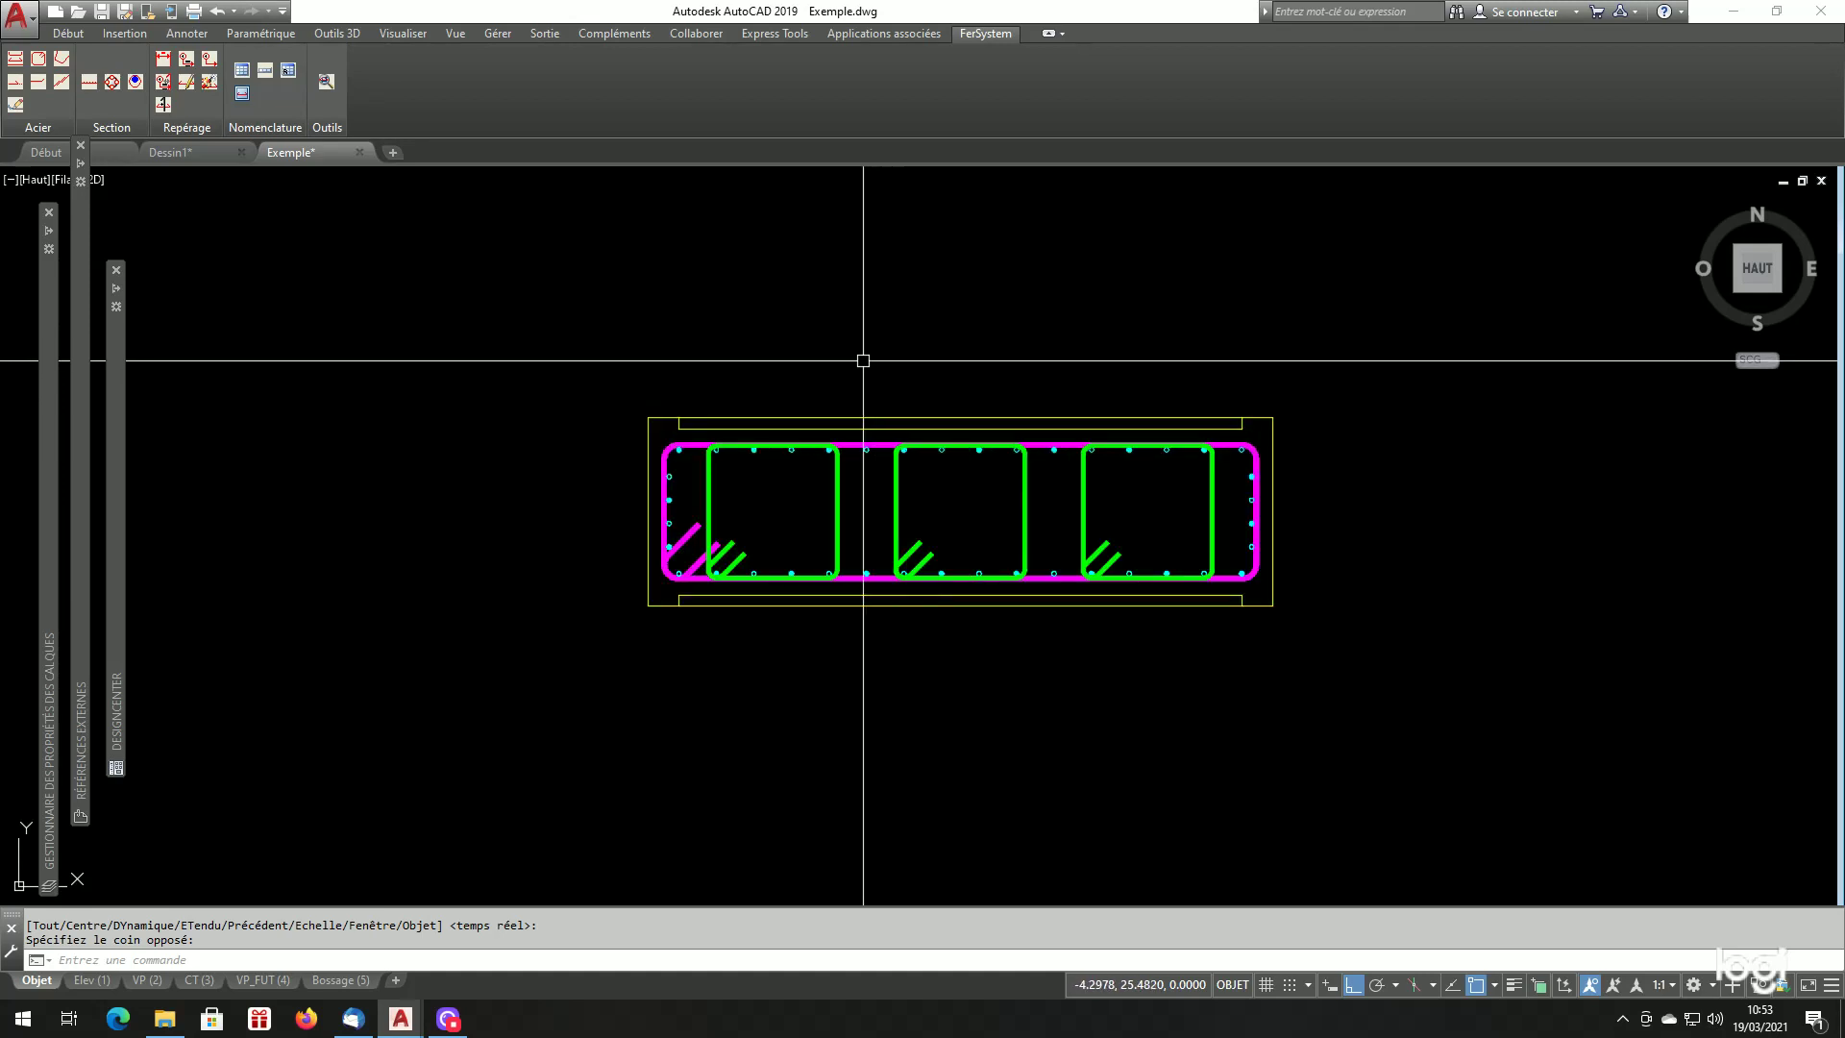
scroll(760, 389, up, 2)
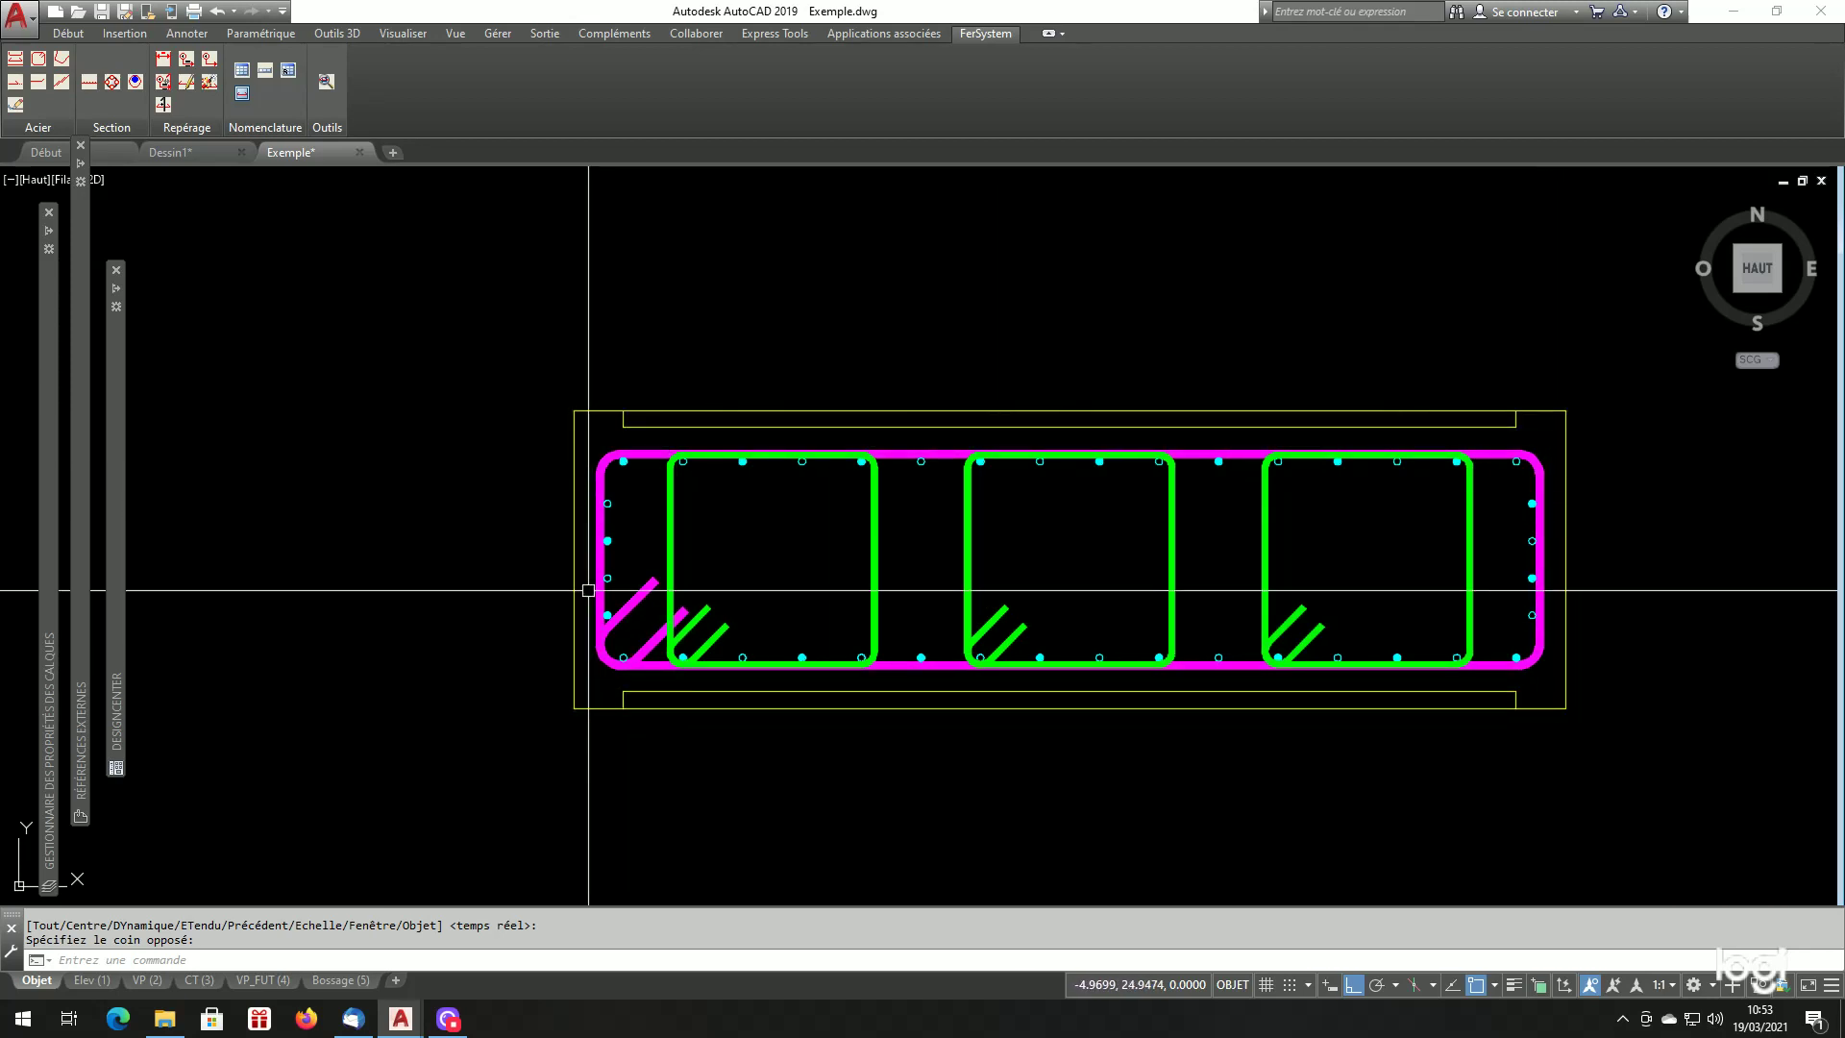
scroll(1001, 391, down, 8)
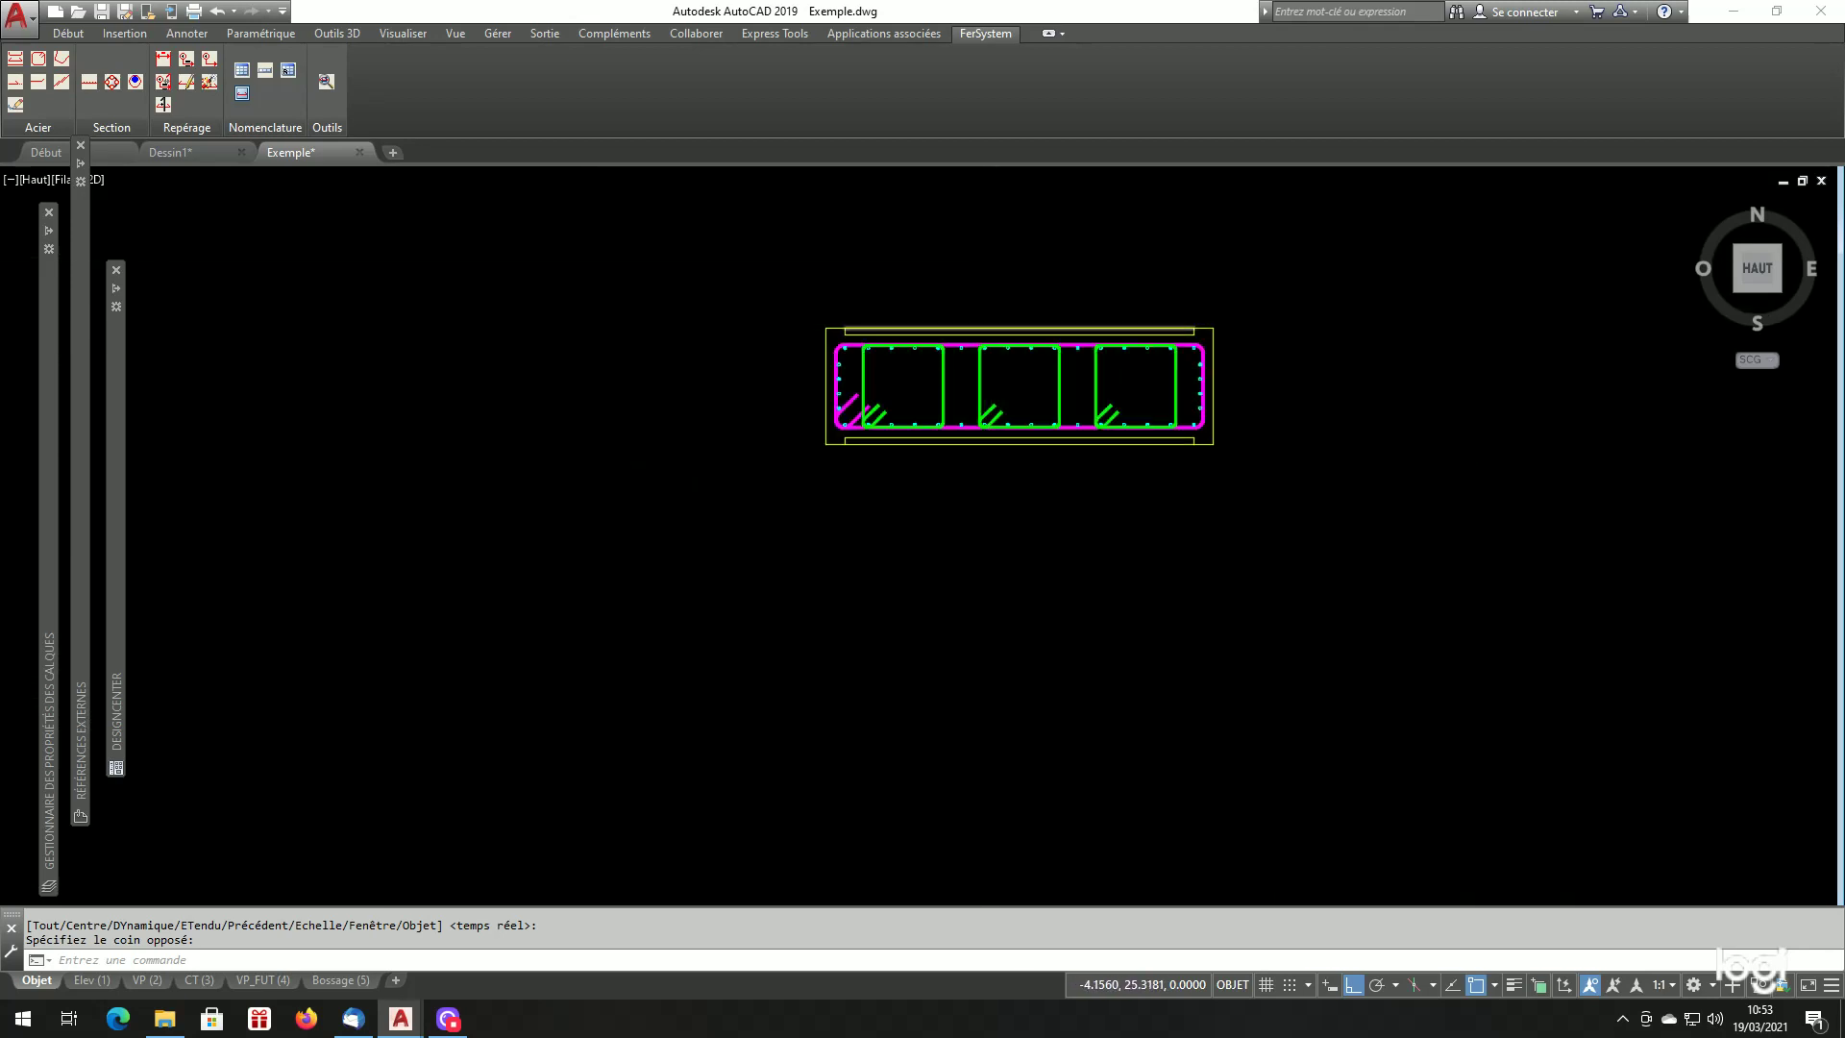
scroll(997, 630, up, 8)
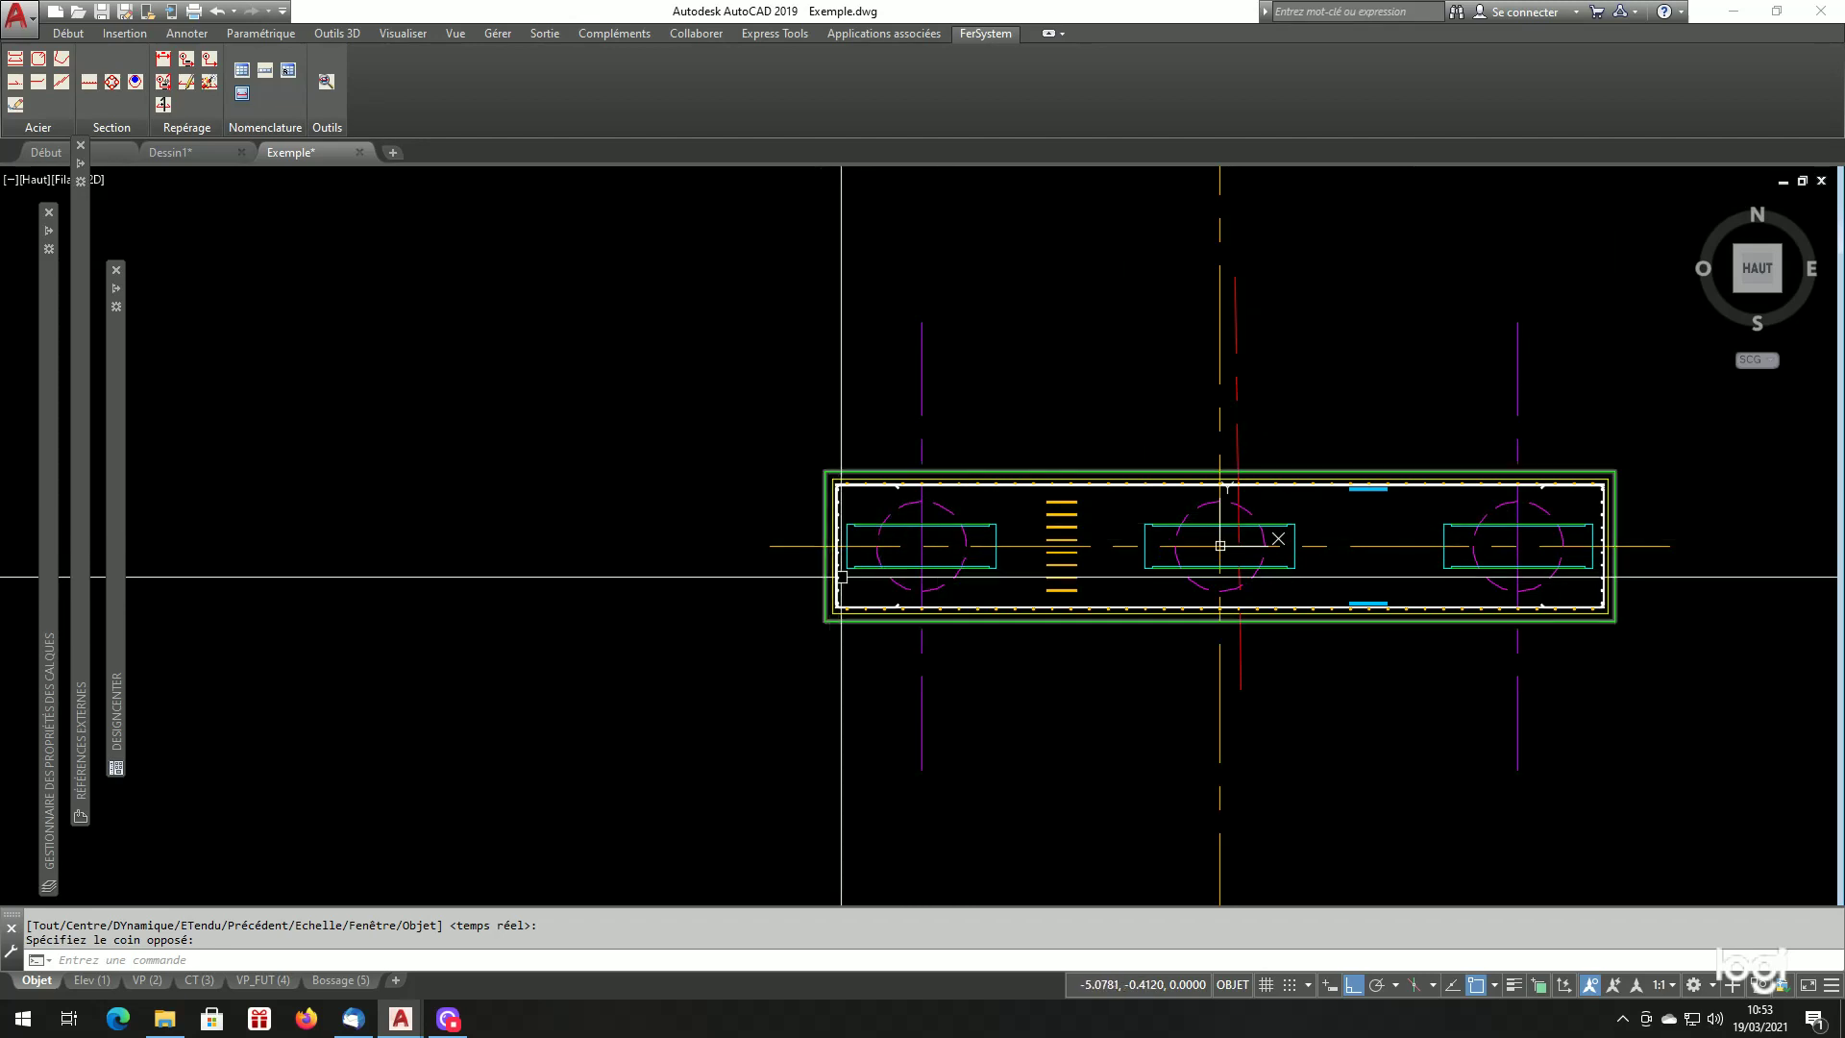
scroll(970, 517, down, 7)
scroll(952, 317, up, 4)
scroll(936, 284, up, 9)
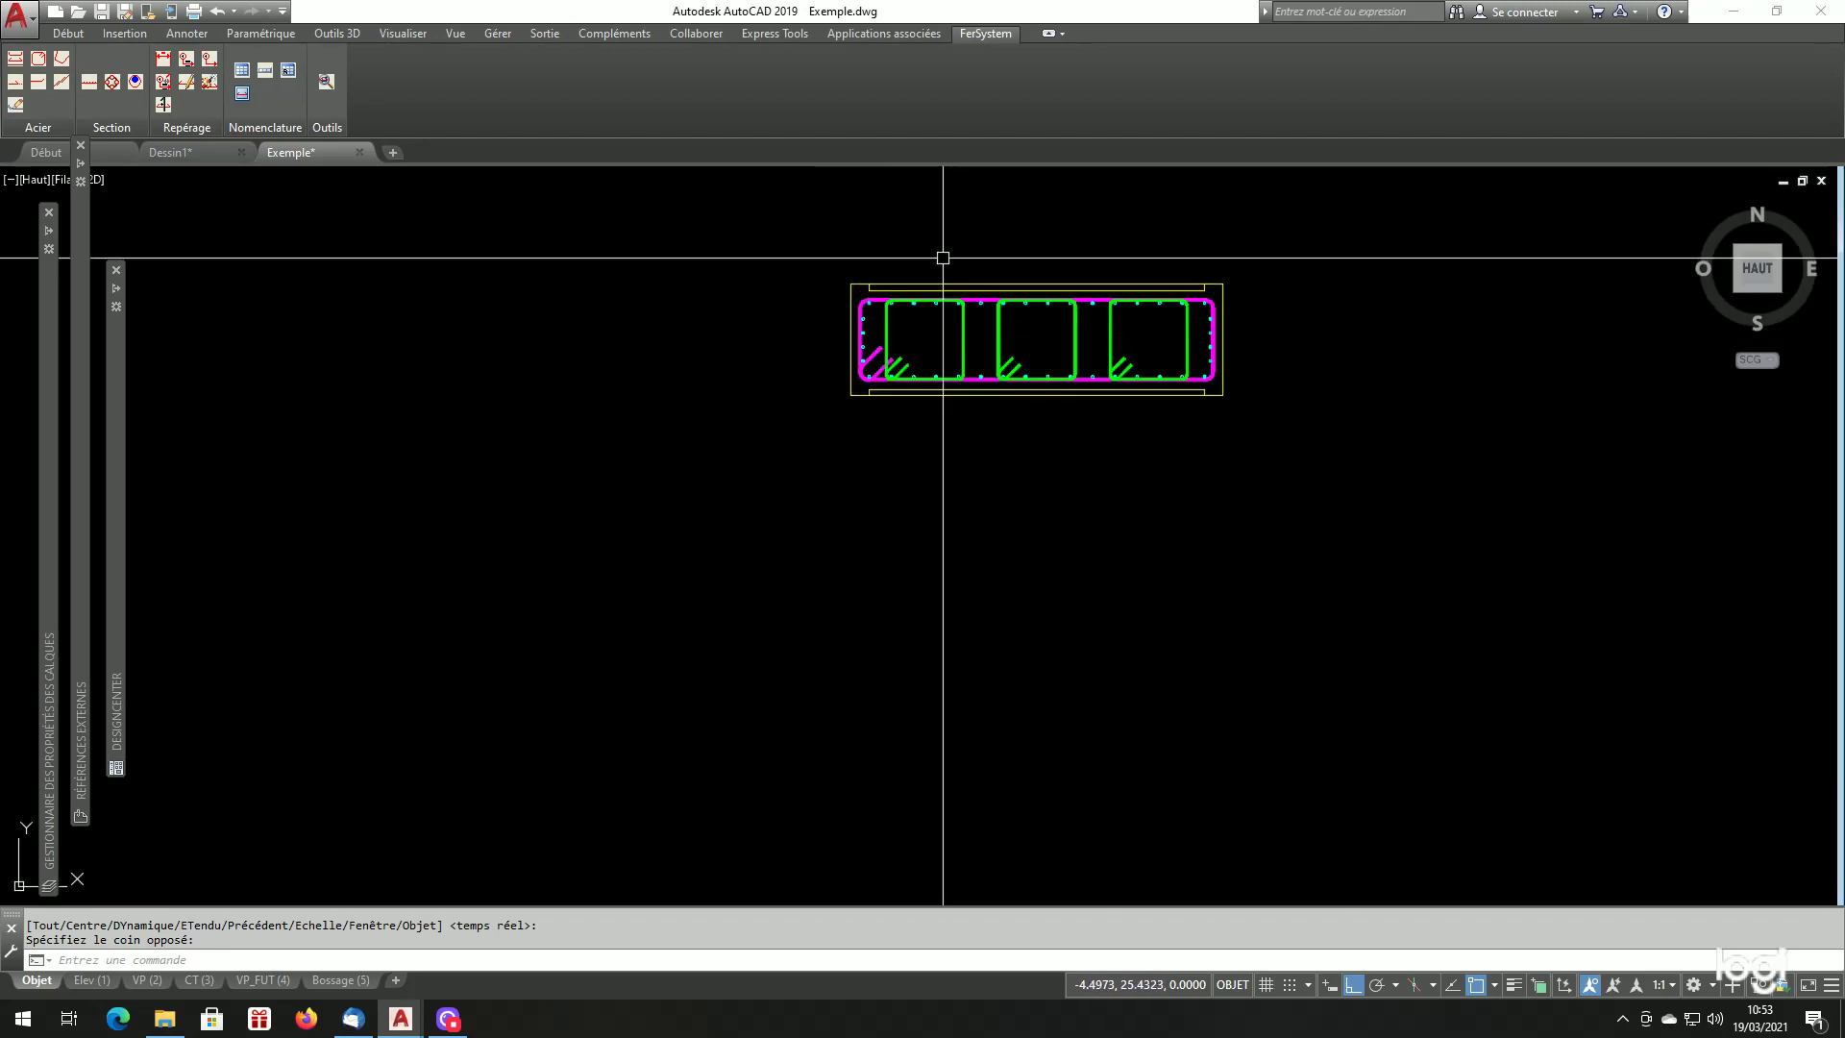
scroll(1403, 358, up, 3)
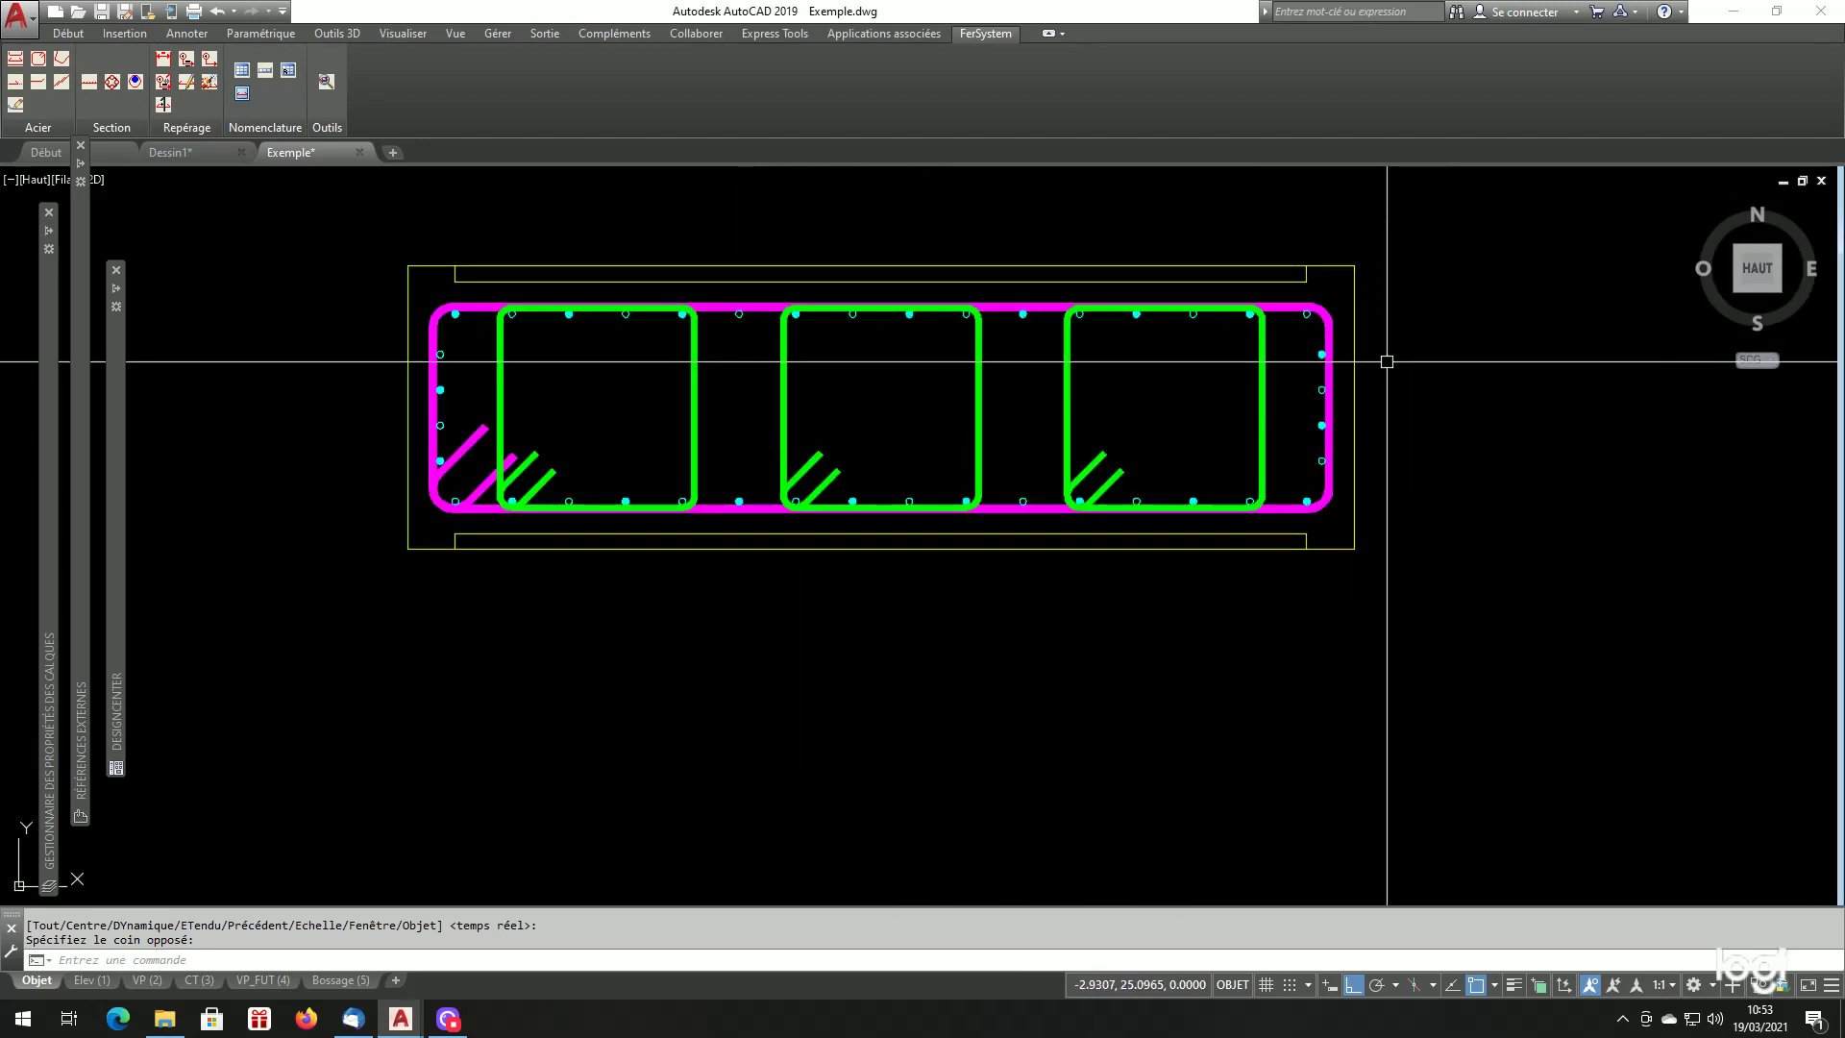
scroll(1381, 354, down, 3)
scroll(1374, 346, up, 3)
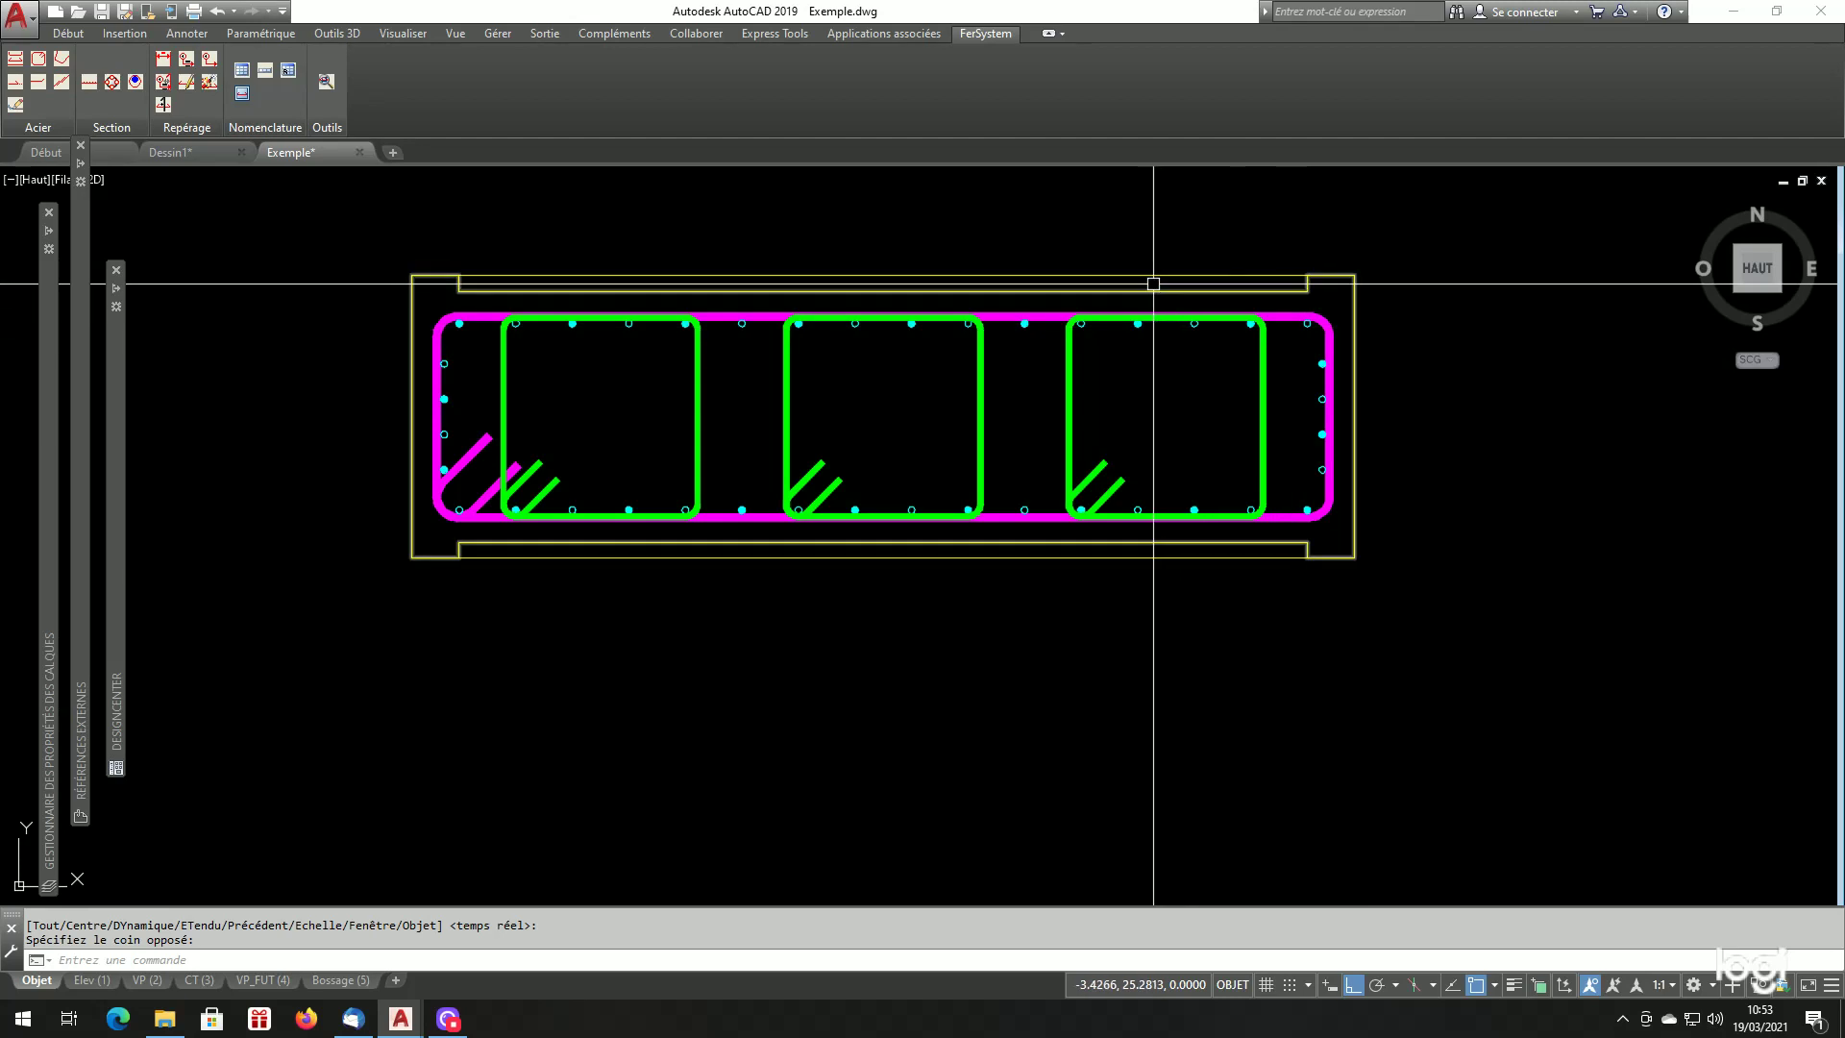
Start a quick selection limited to the objects in a window around the entire shaft section.
right_click(798, 243)
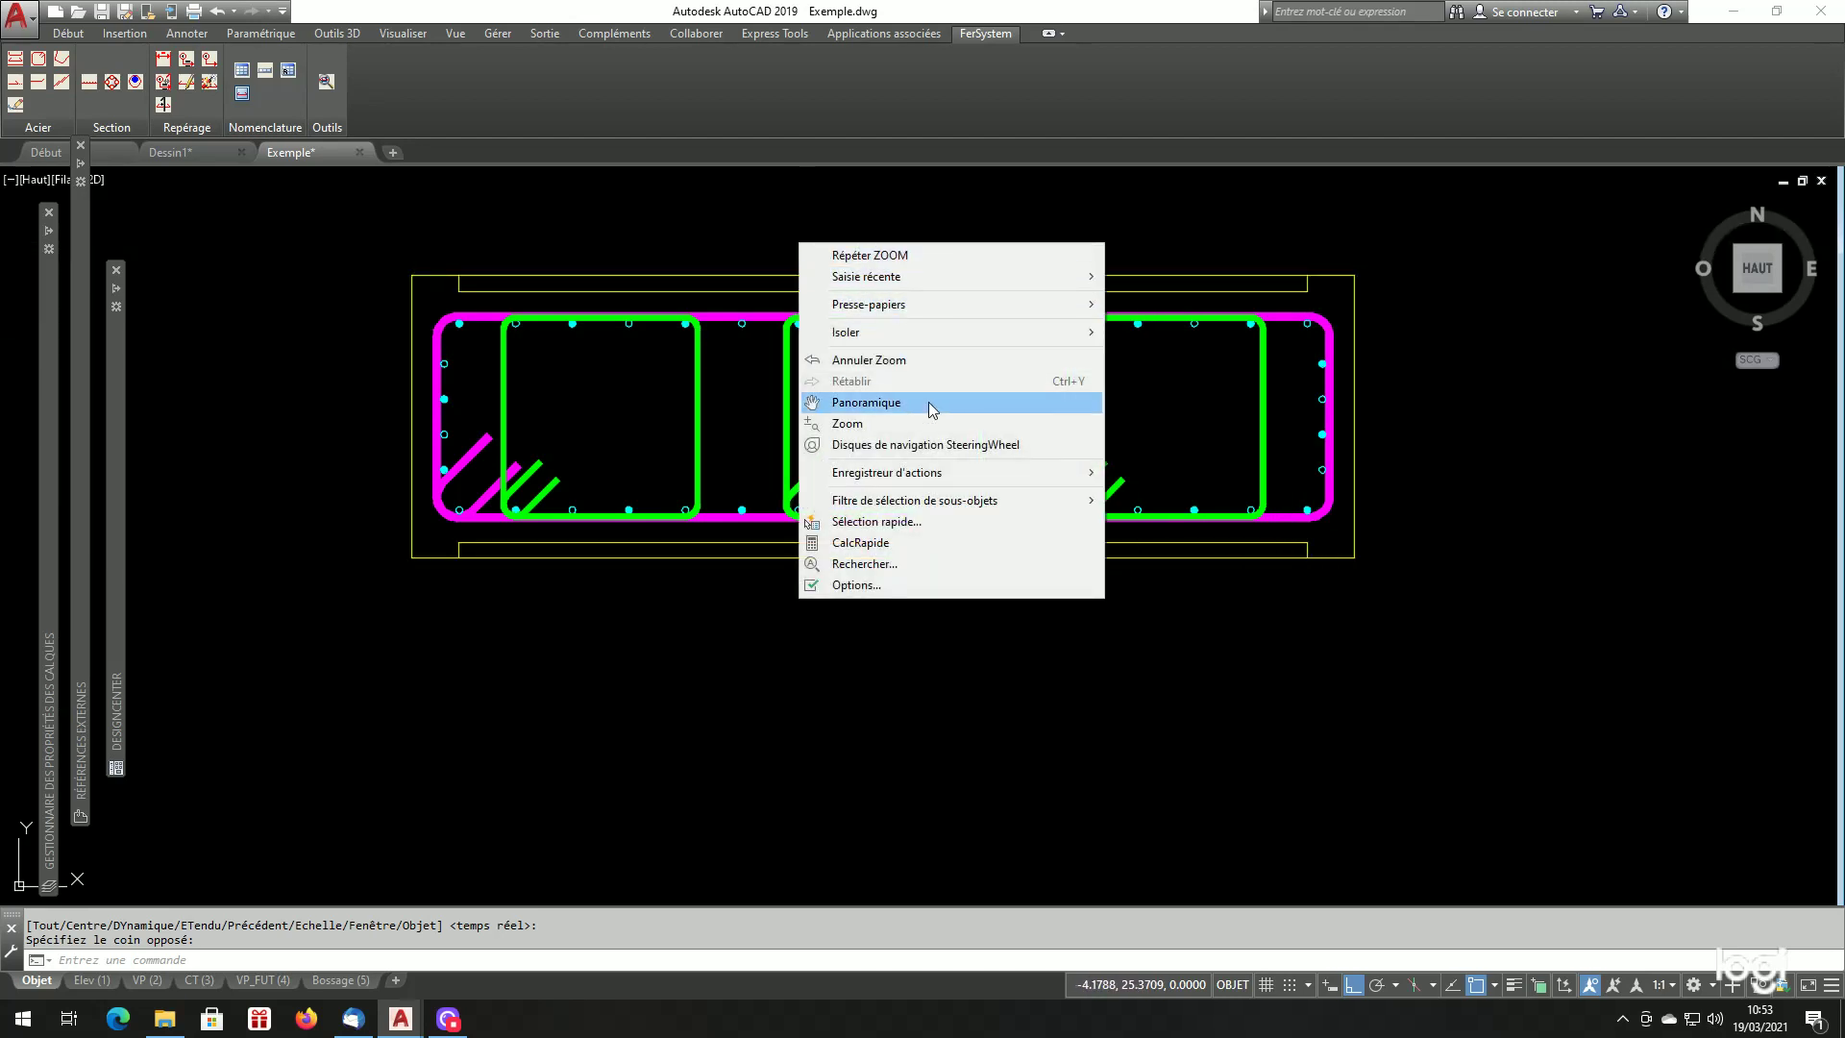
click(930, 530)
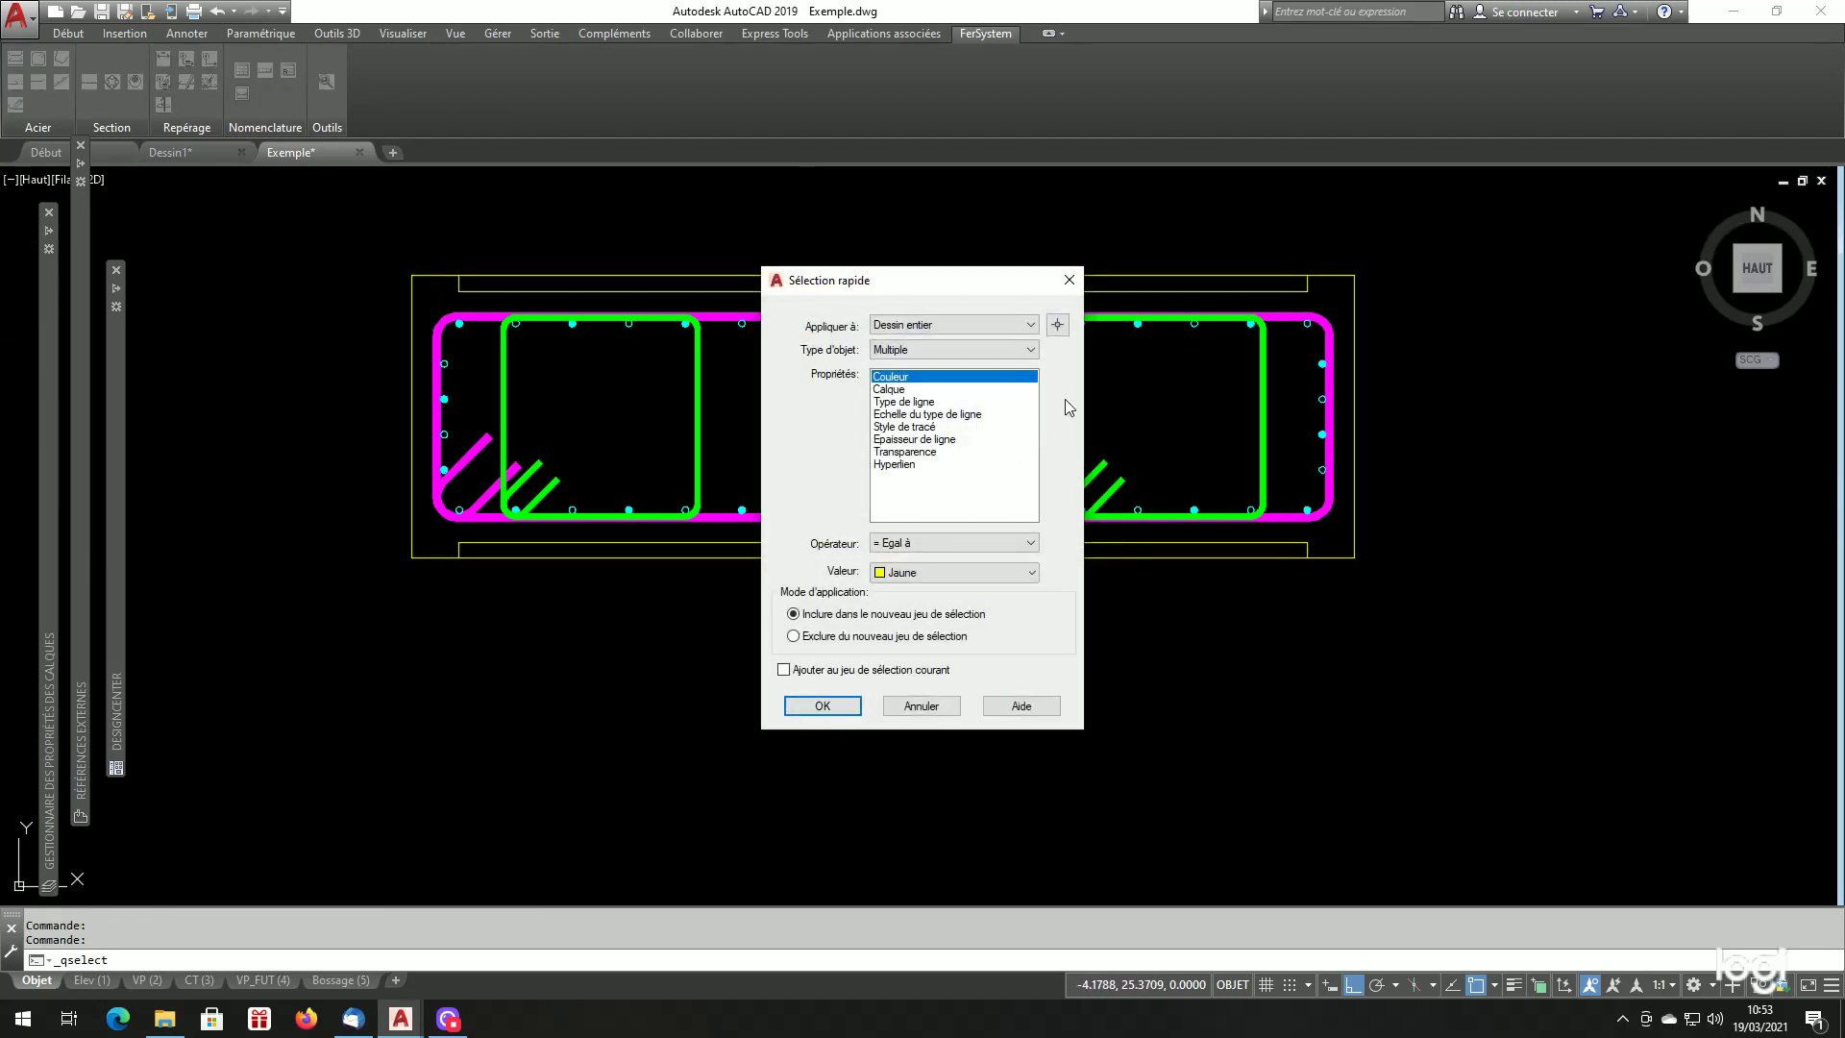
click(1057, 324)
click(344, 206)
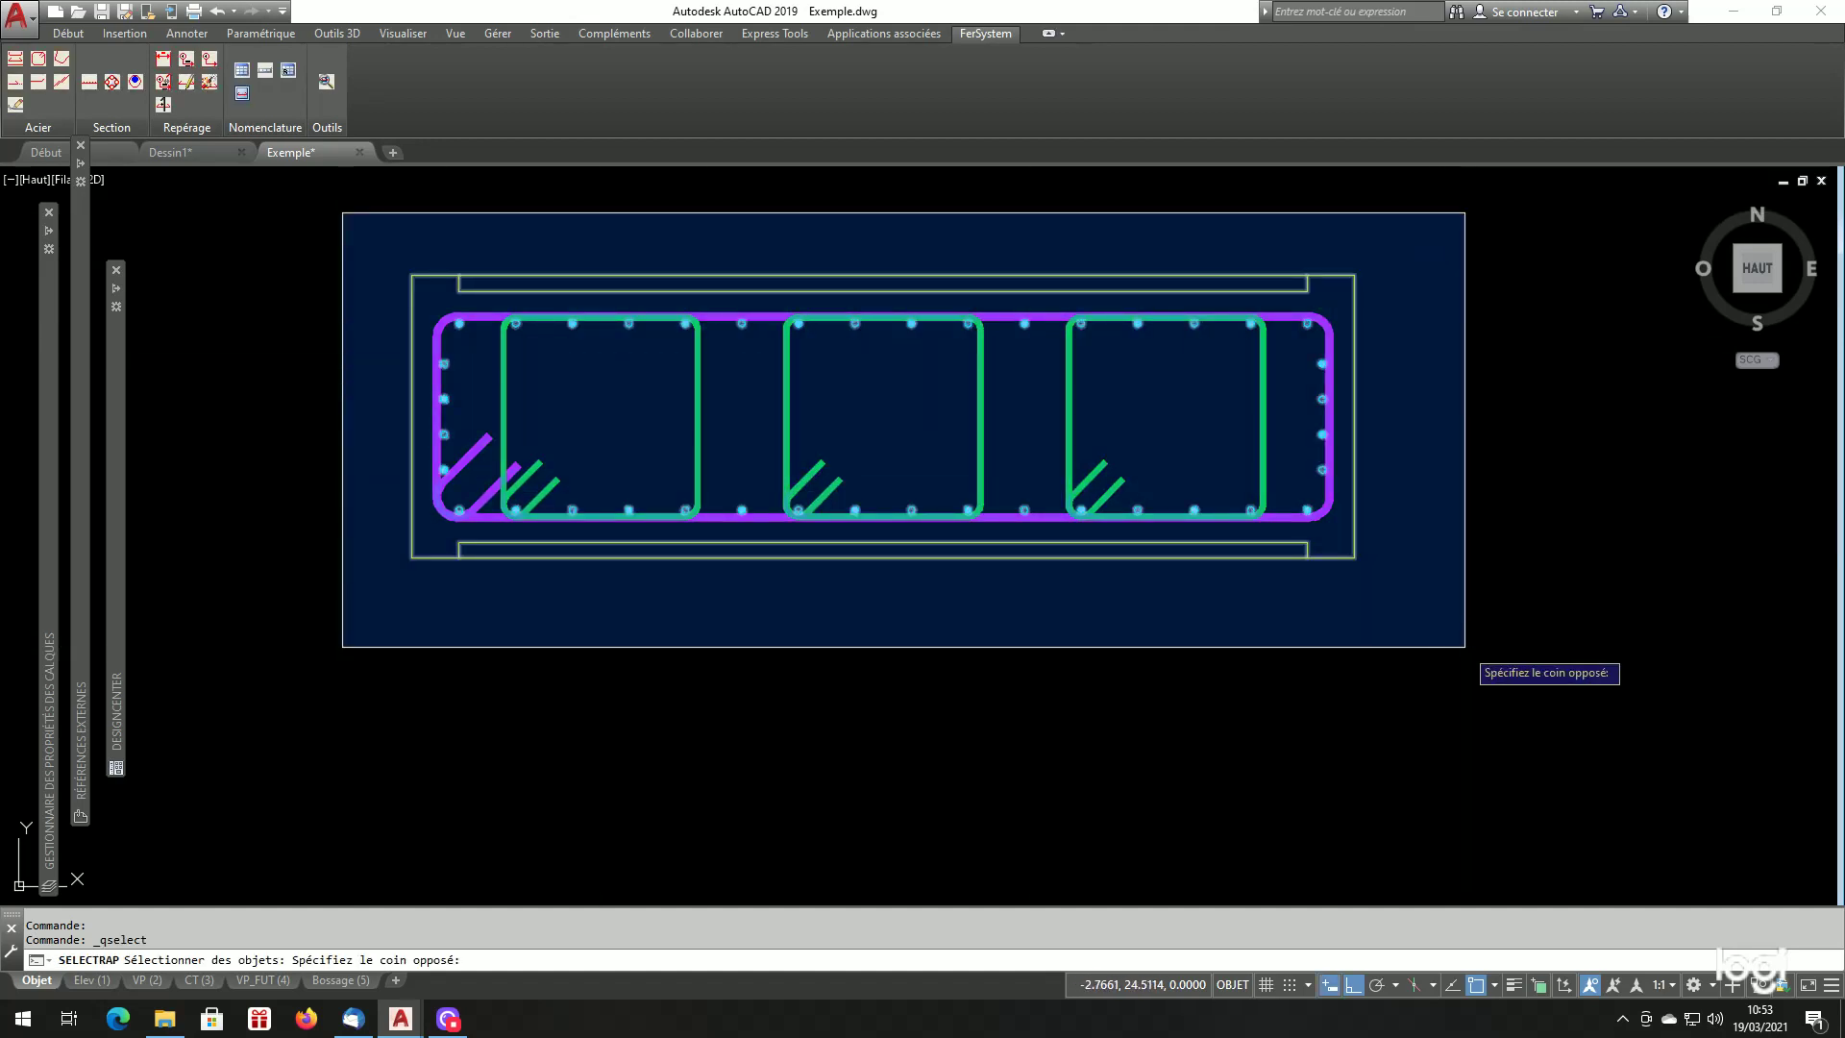
click(1462, 658)
key(Return)
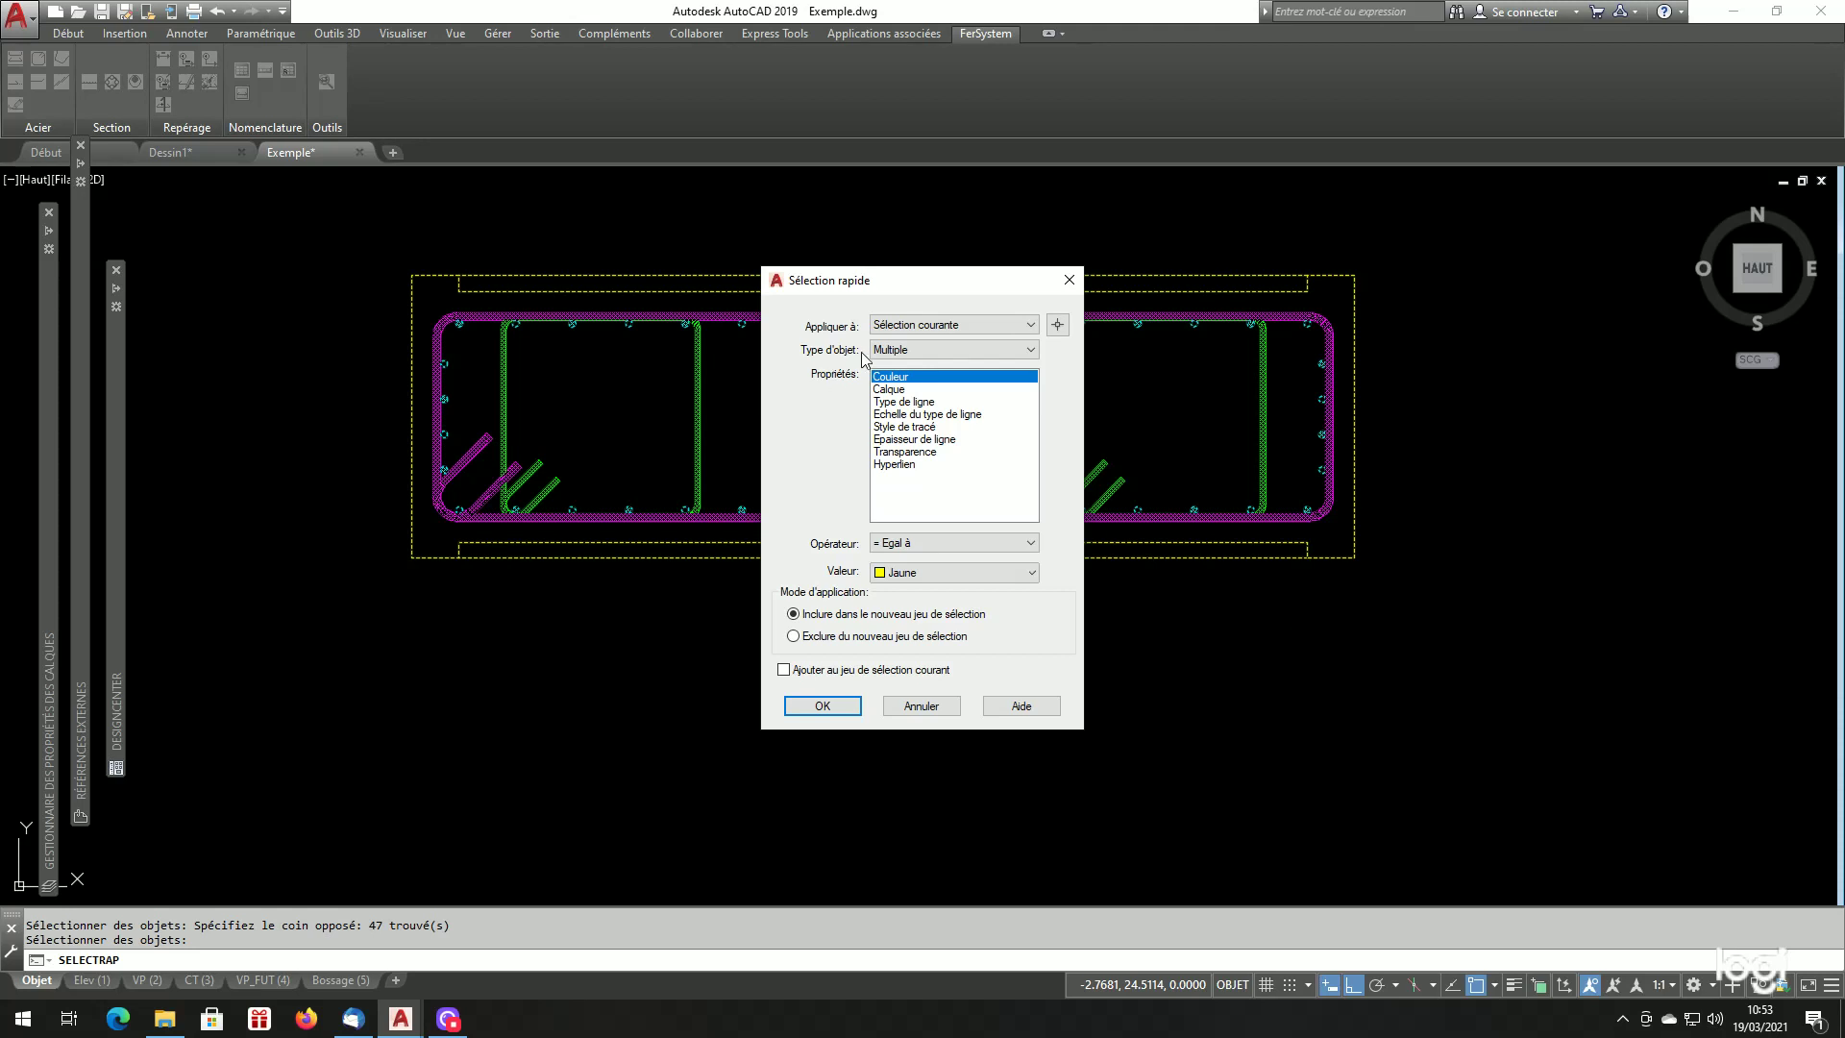
Filter the quick selection to all block references (Référence de bloc) using the Tout sélectionner operator.
click(913, 350)
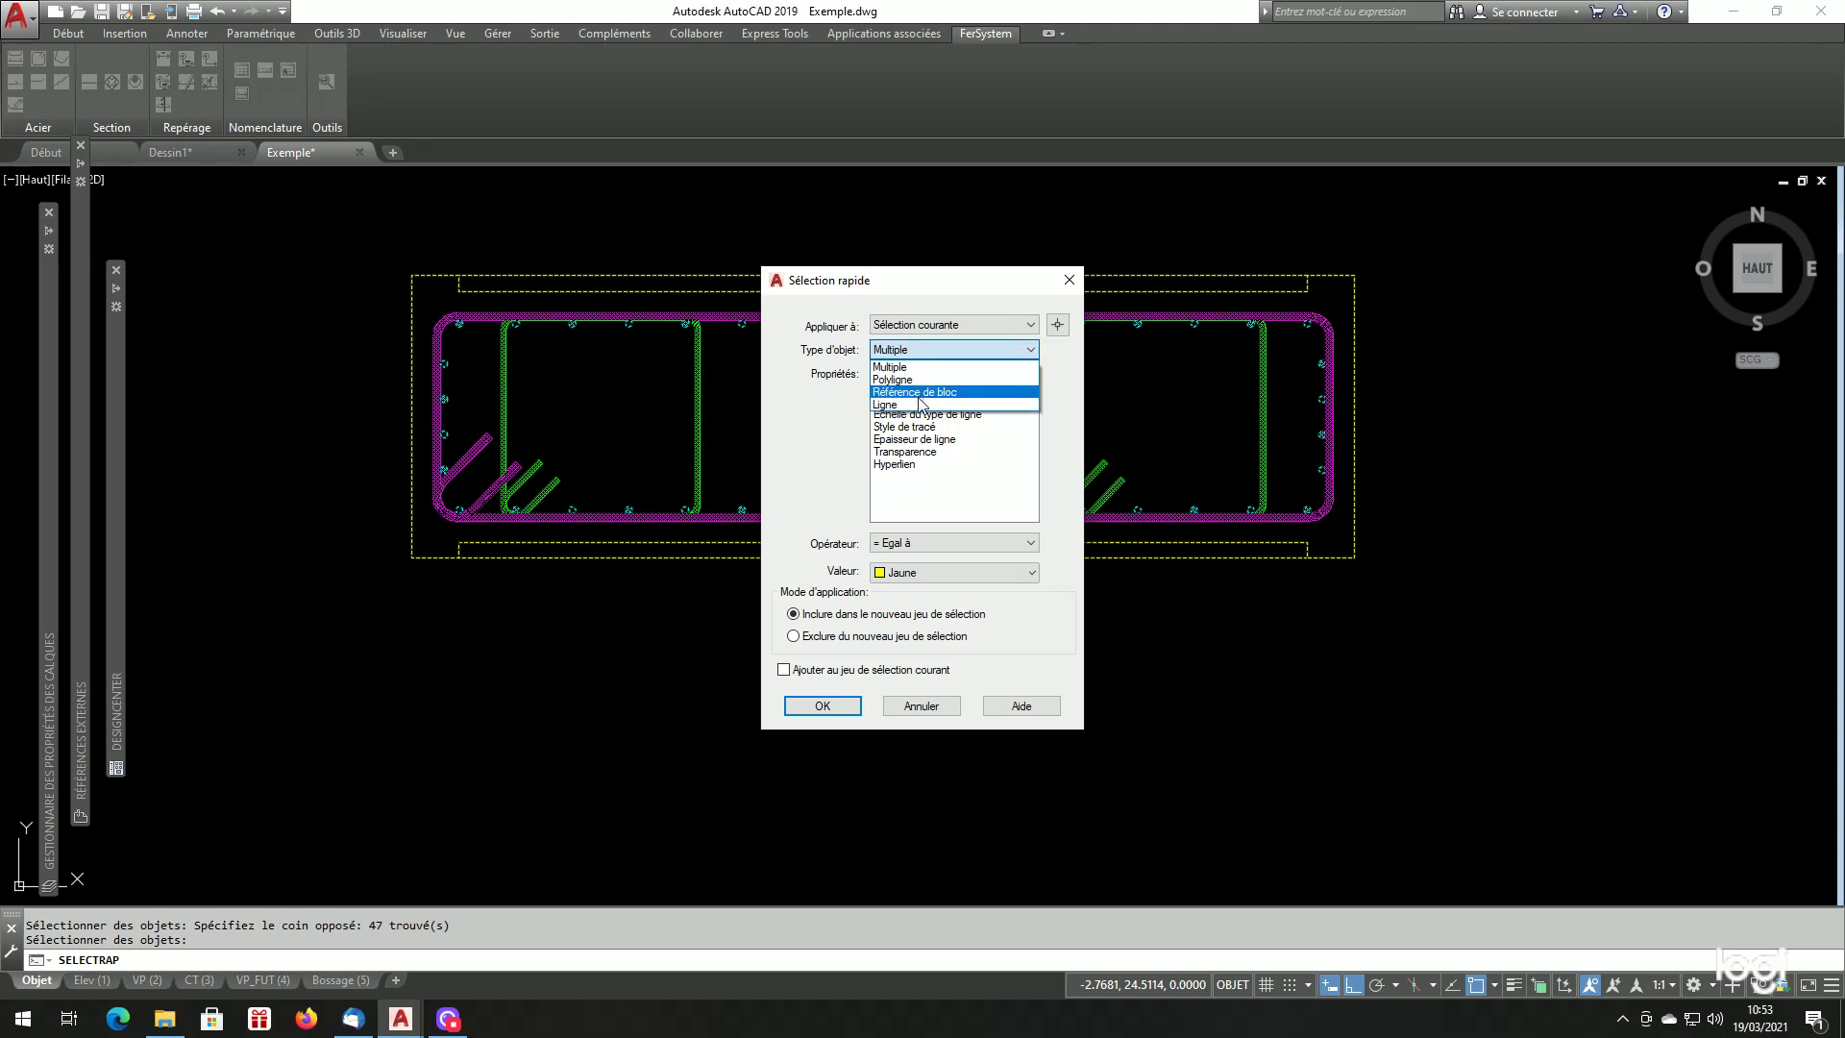
click(915, 392)
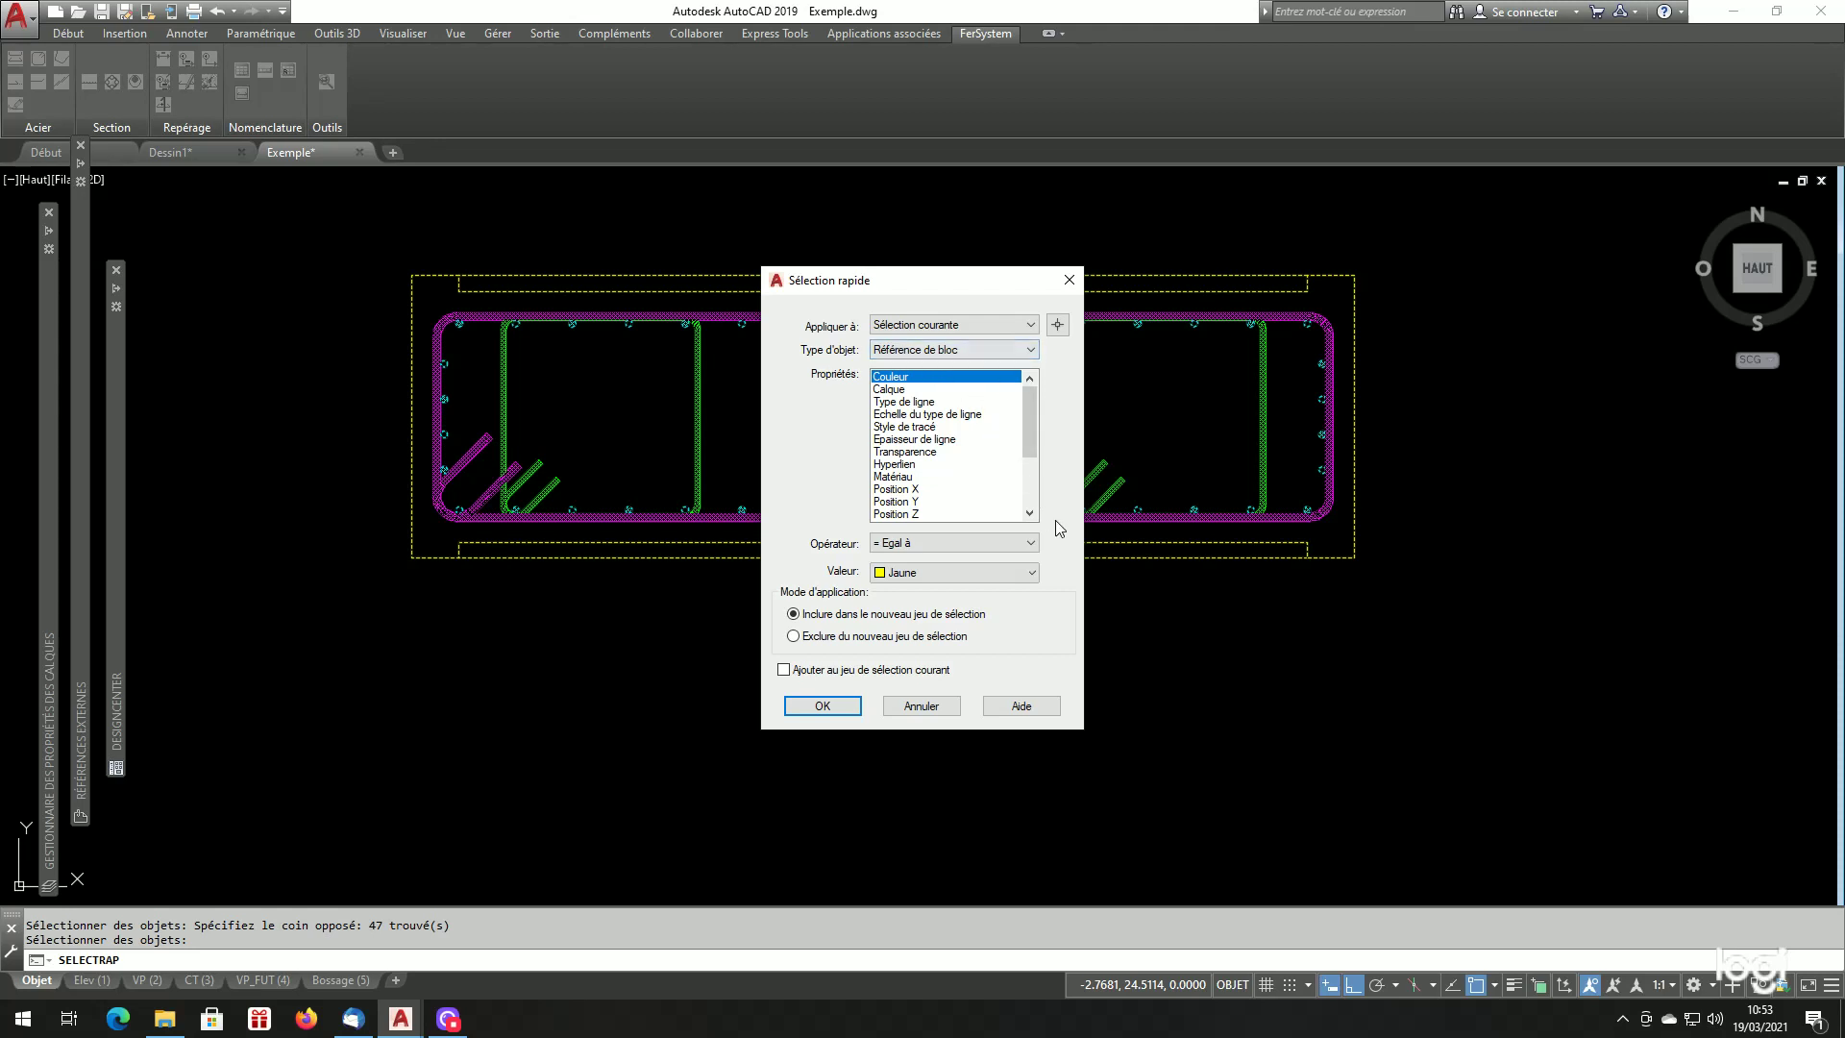
click(960, 545)
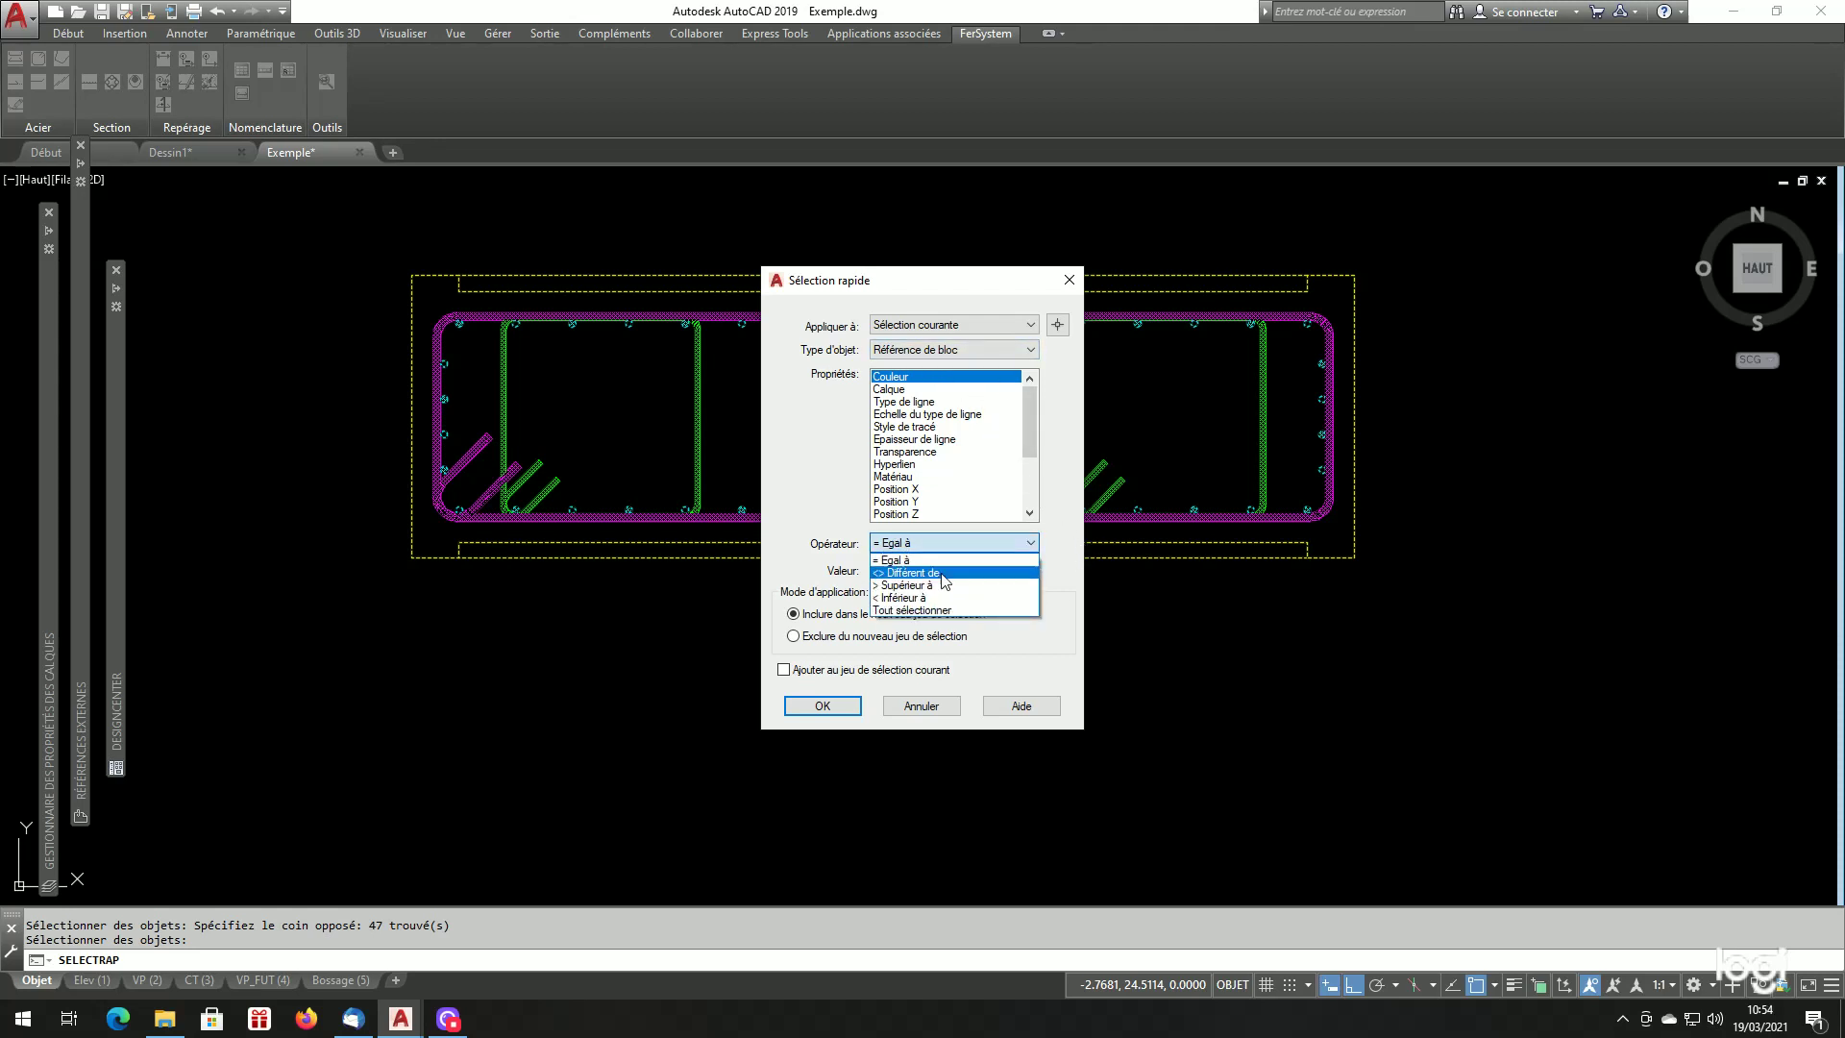
click(923, 611)
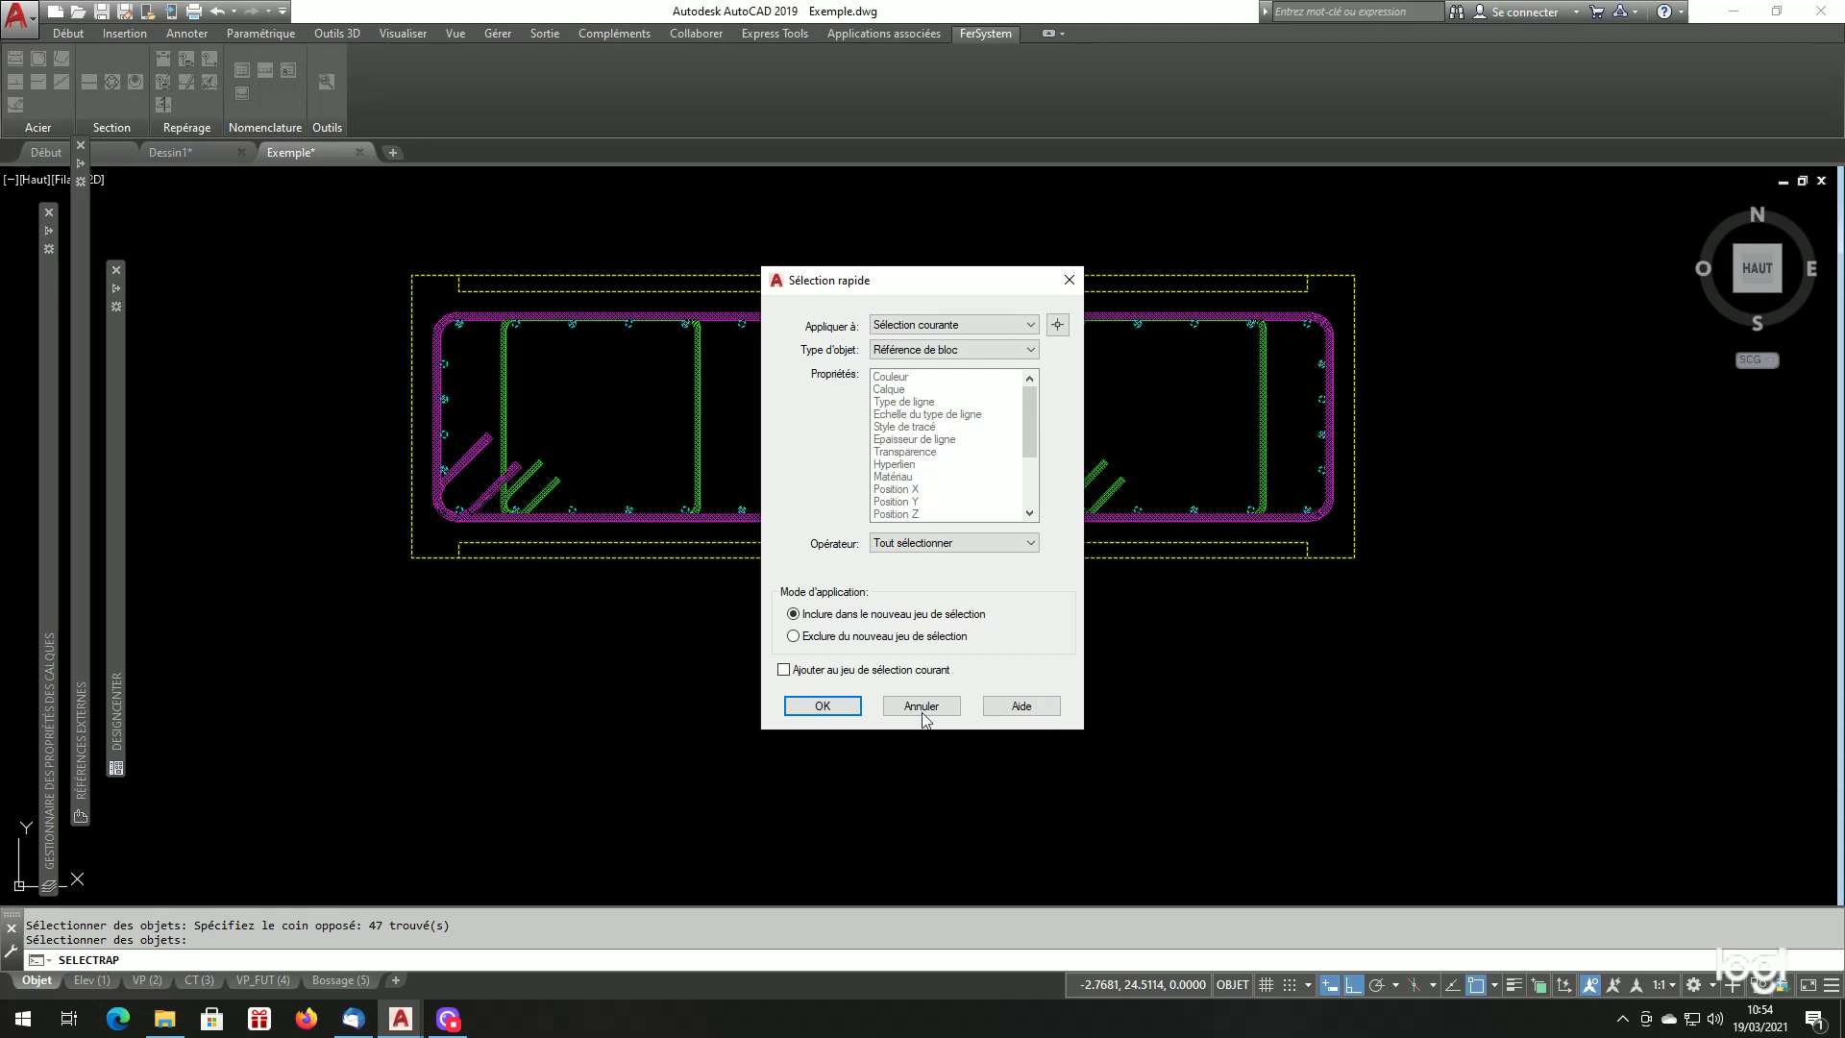
click(823, 705)
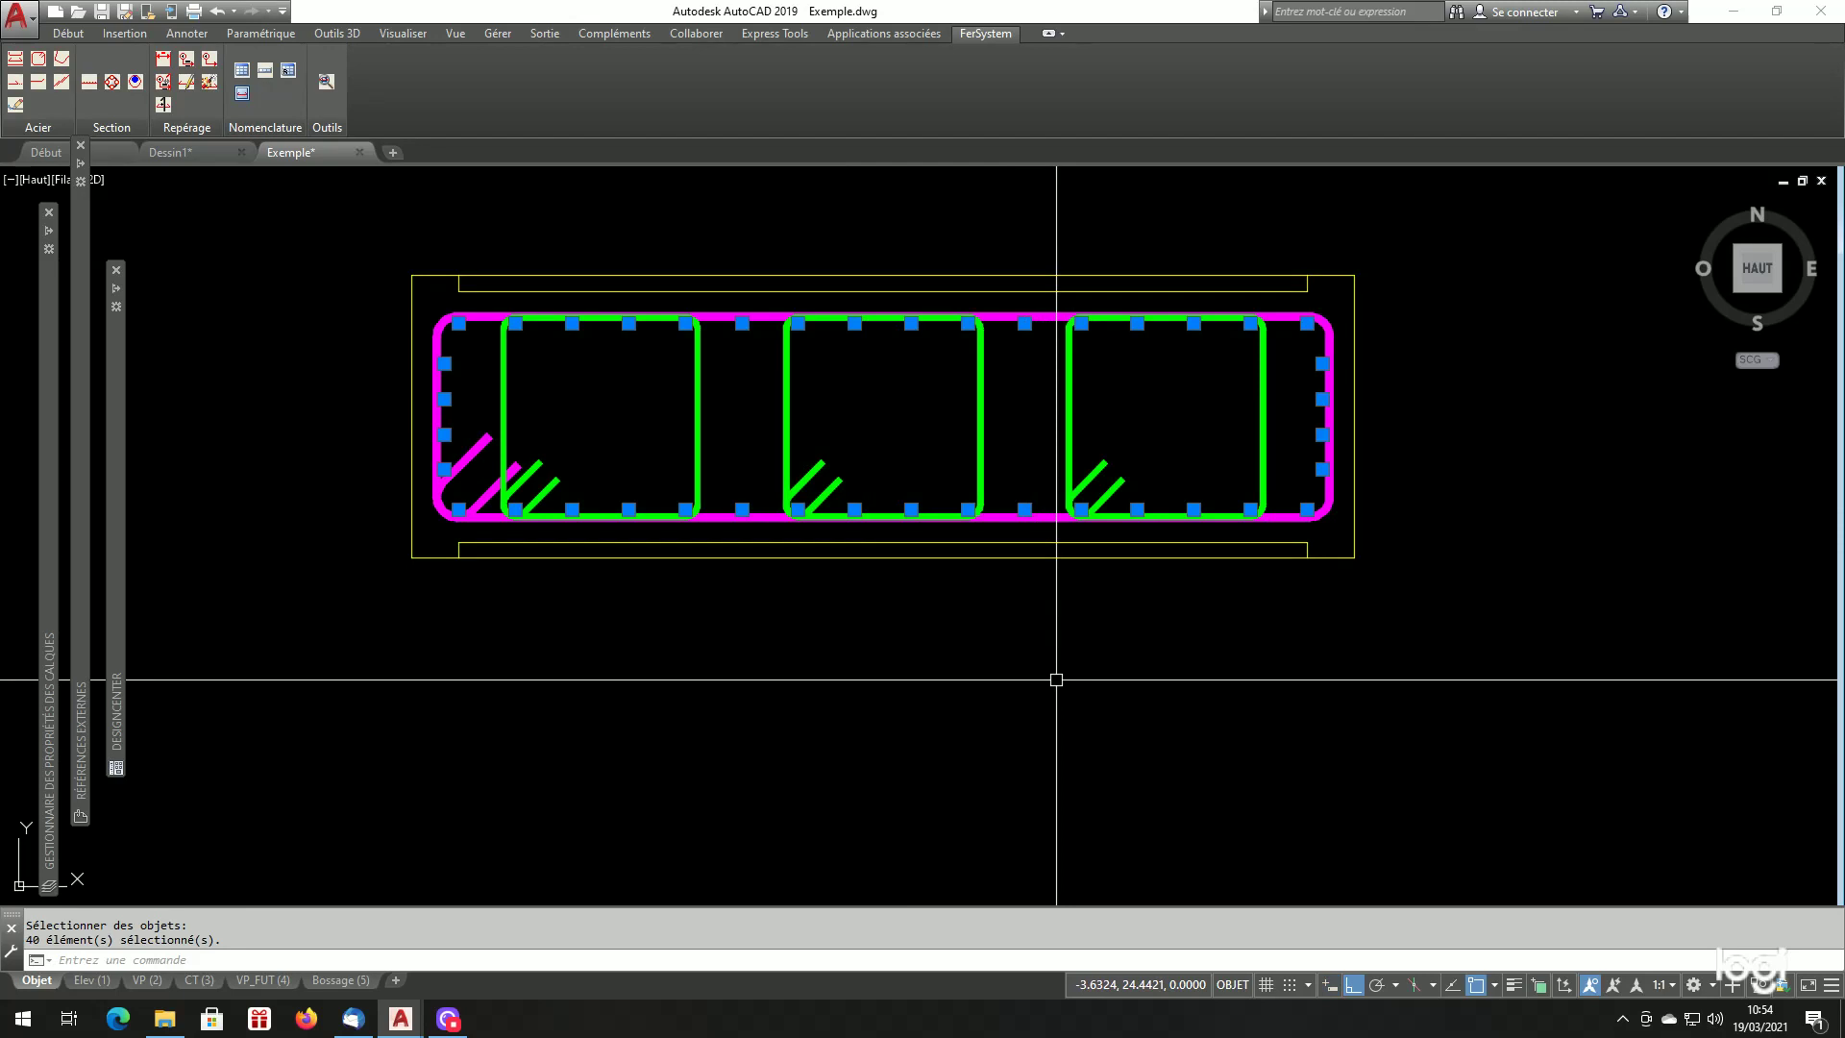
Copy the selected bar sections from the shaft outline's lower-right corner to the matching corner of the left shaft in the footing plan.
text(cp)
key(Return)
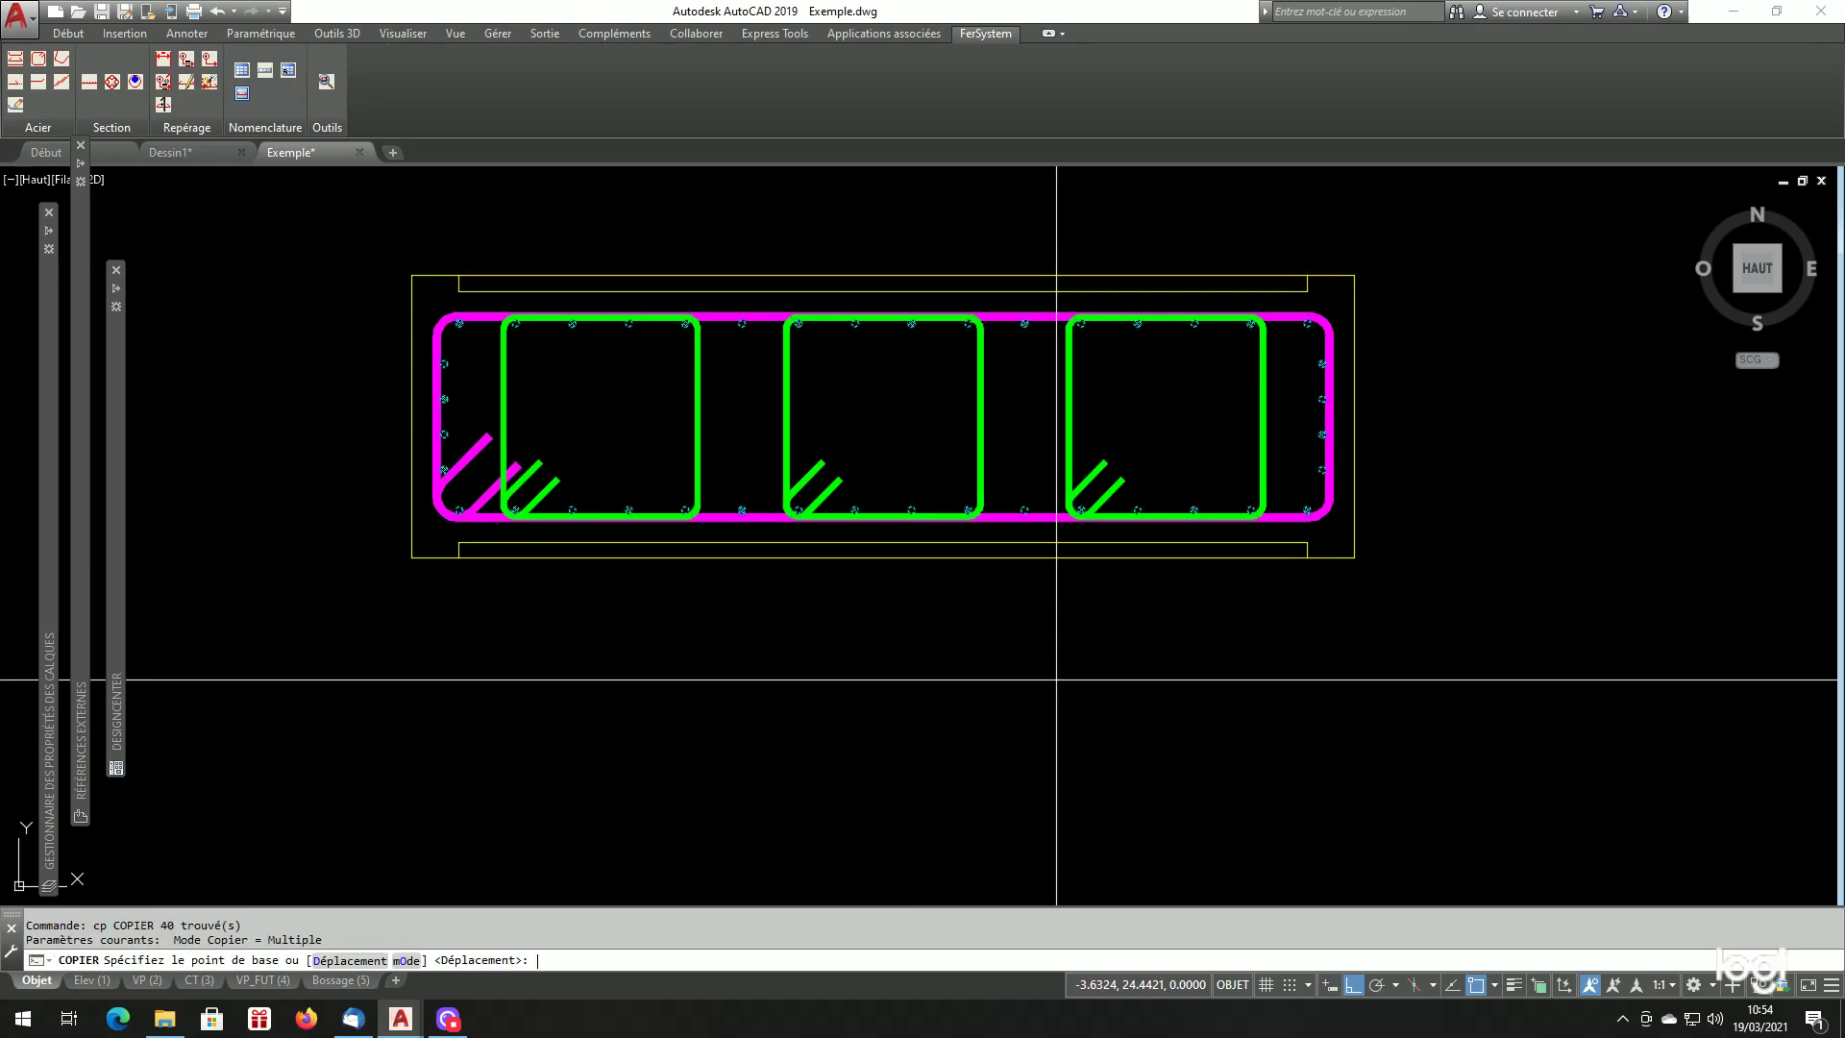
click(1354, 558)
scroll(1408, 398, down, 6)
scroll(1407, 398, down, 2)
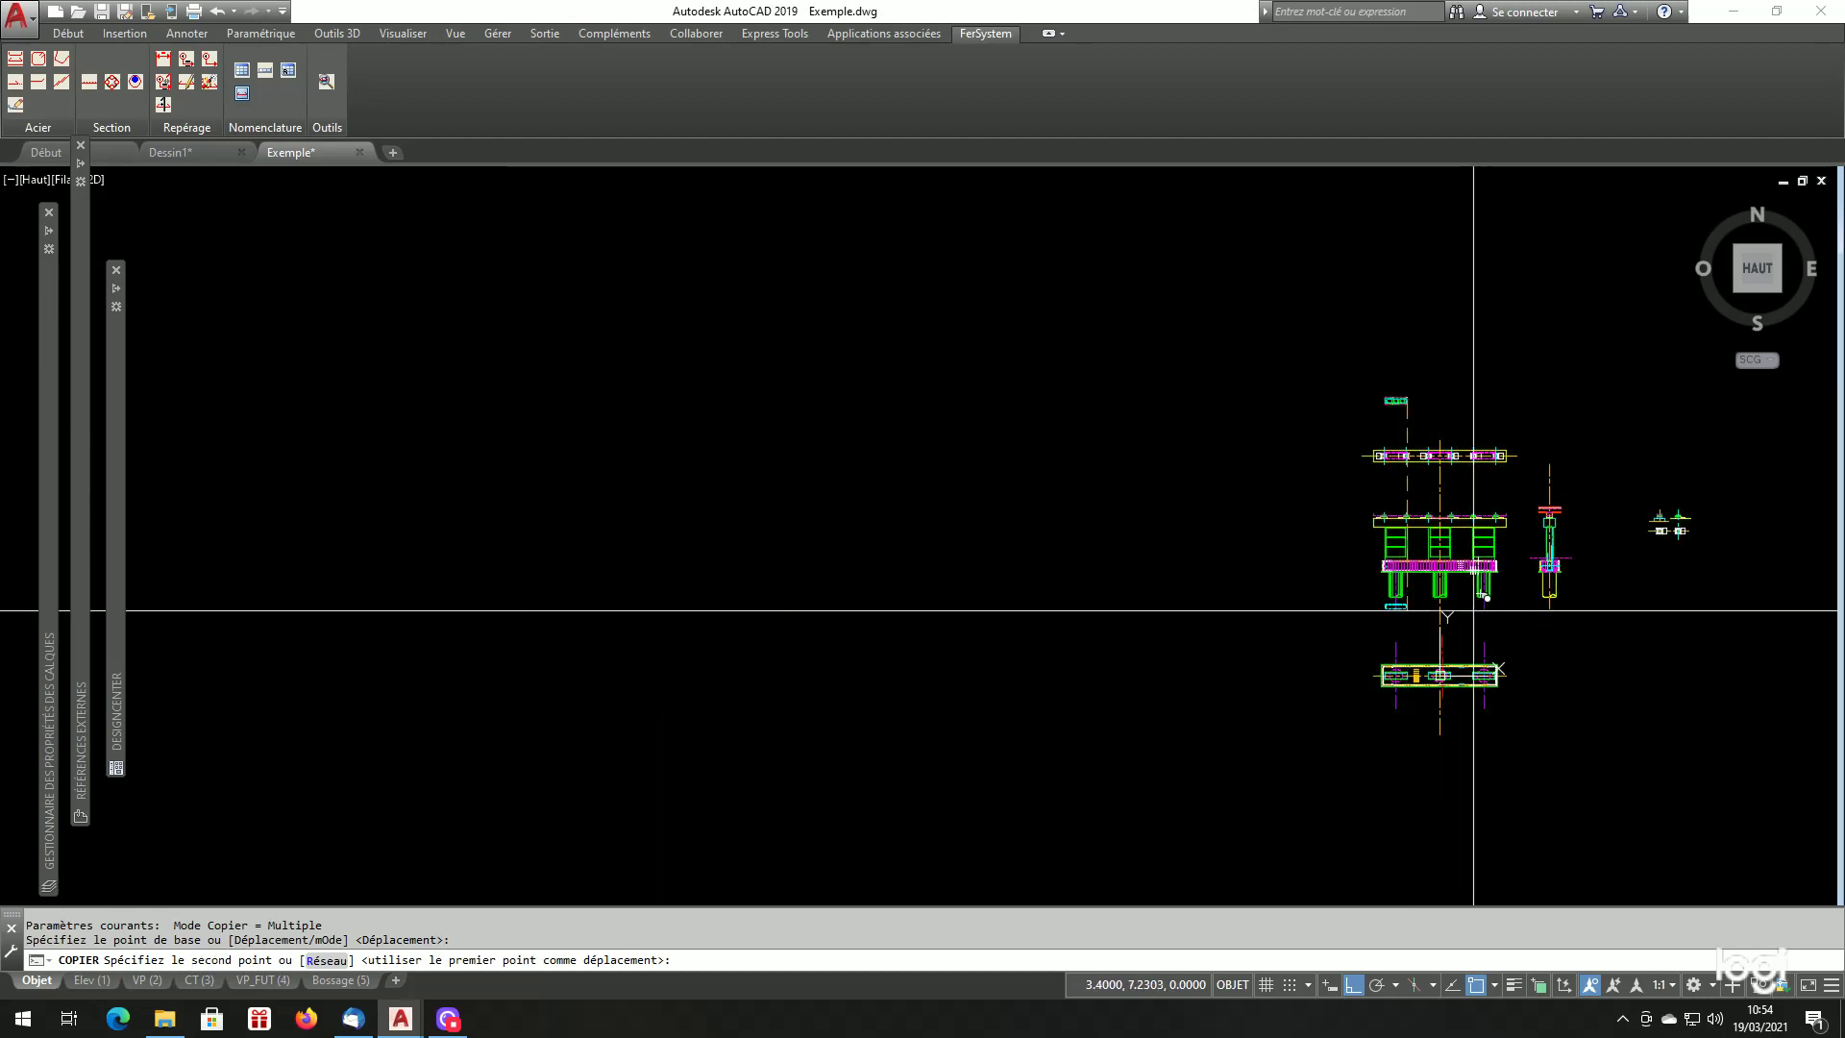
scroll(1408, 615, up, 10)
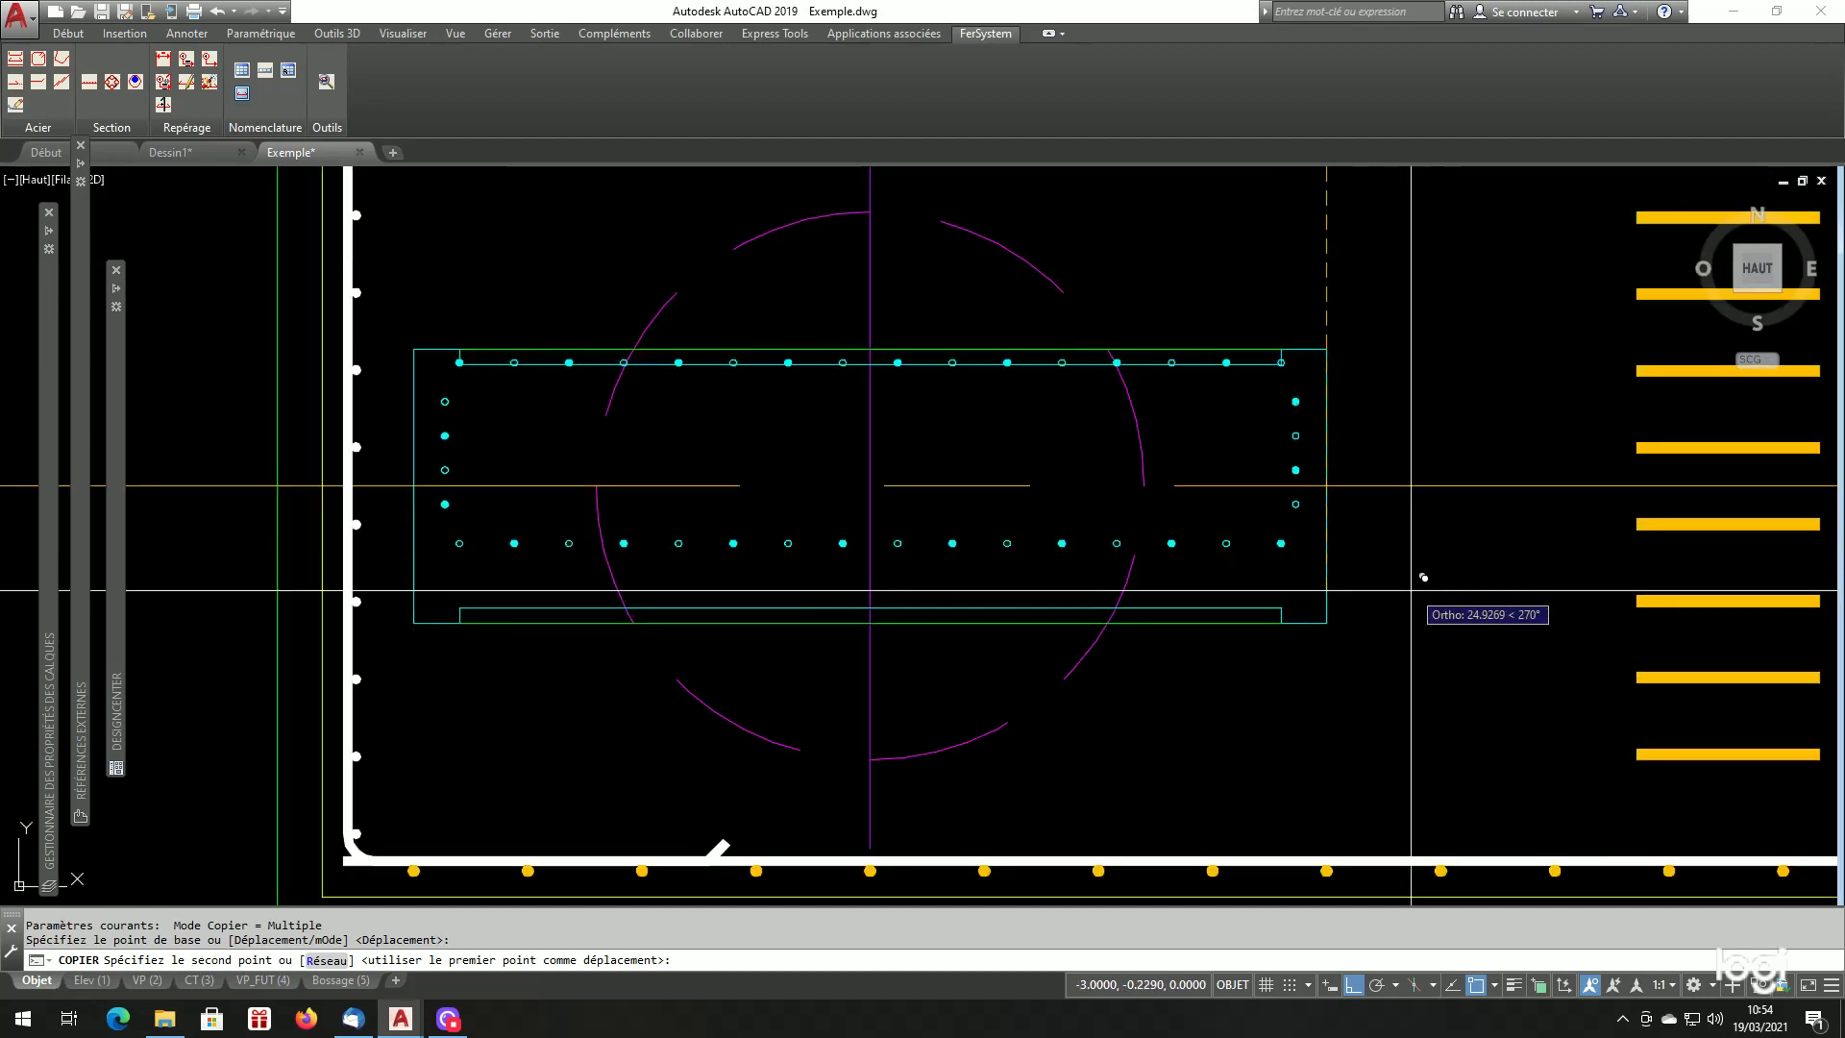
click(1327, 622)
Copy the bar sections to the matching lower-right corners of the middle and right shafts in the footing plan.
scroll(851, 541, down, 2)
scroll(851, 528, down, 3)
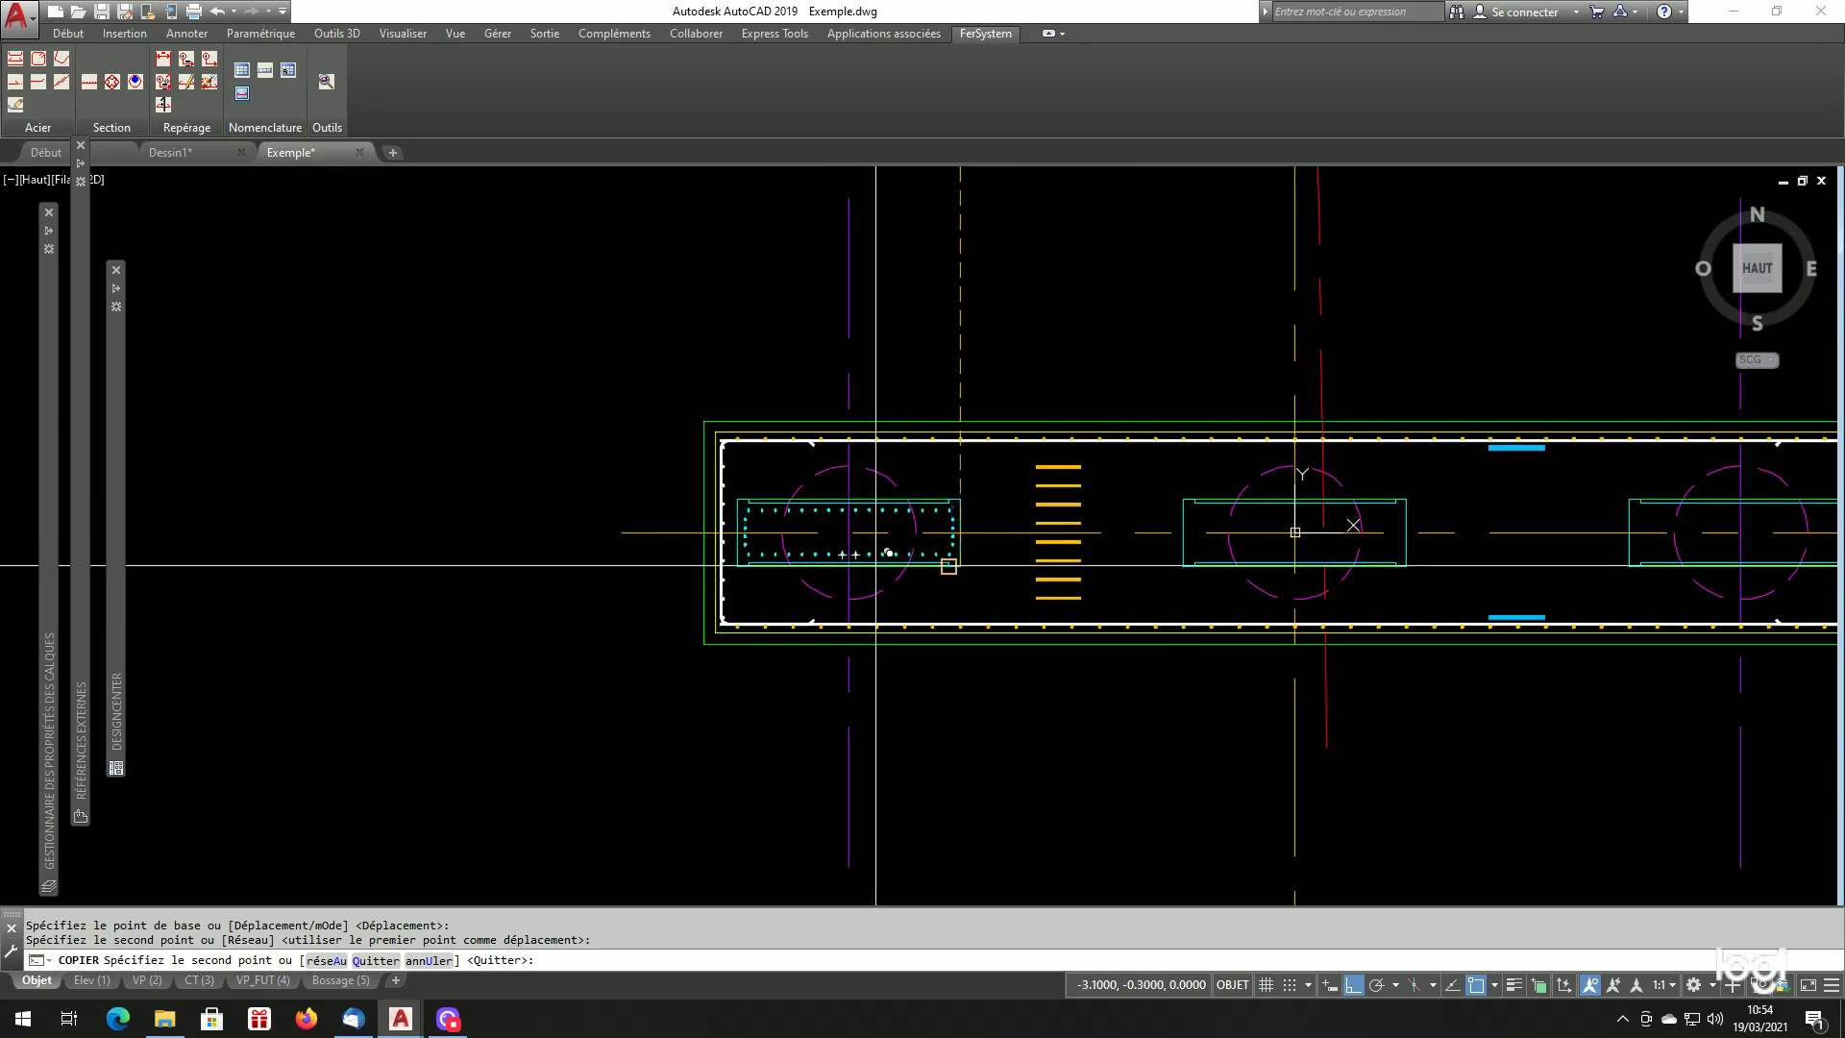
scroll(949, 556, up, 6)
click(1239, 564)
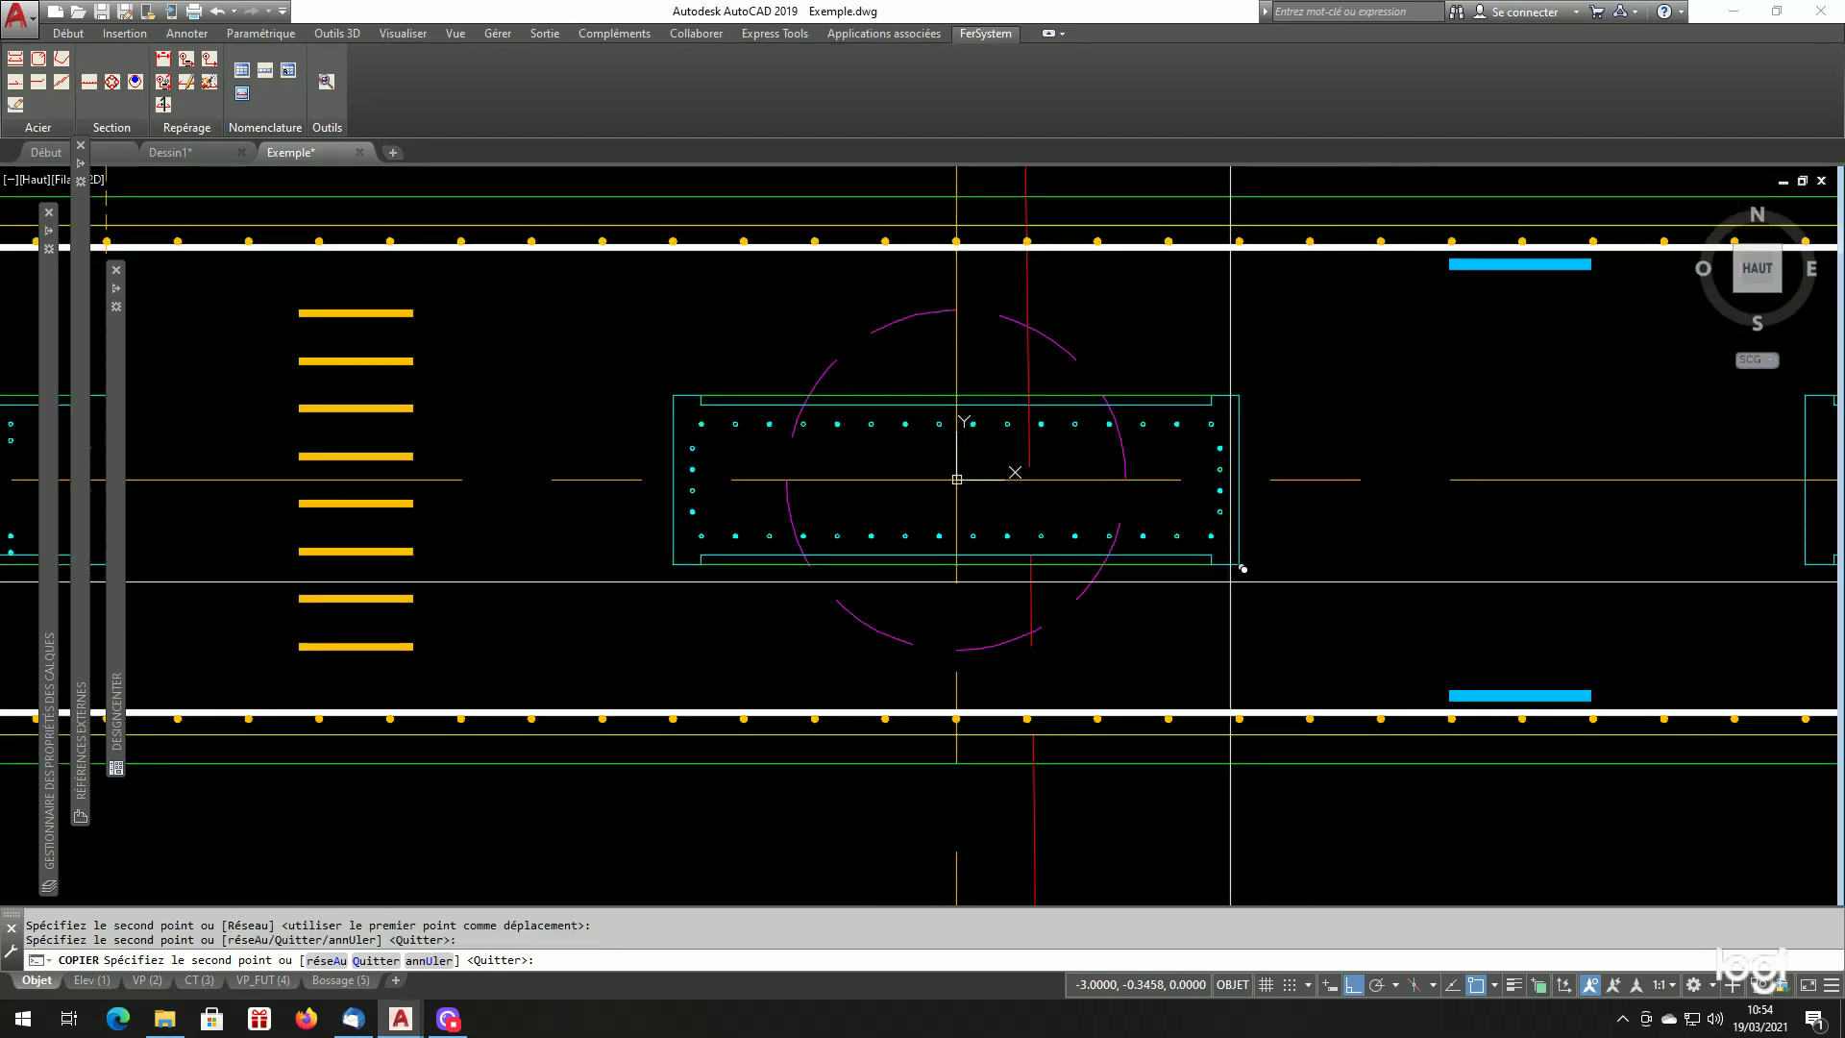
scroll(1235, 538, down, 3)
scroll(1422, 567, up, 5)
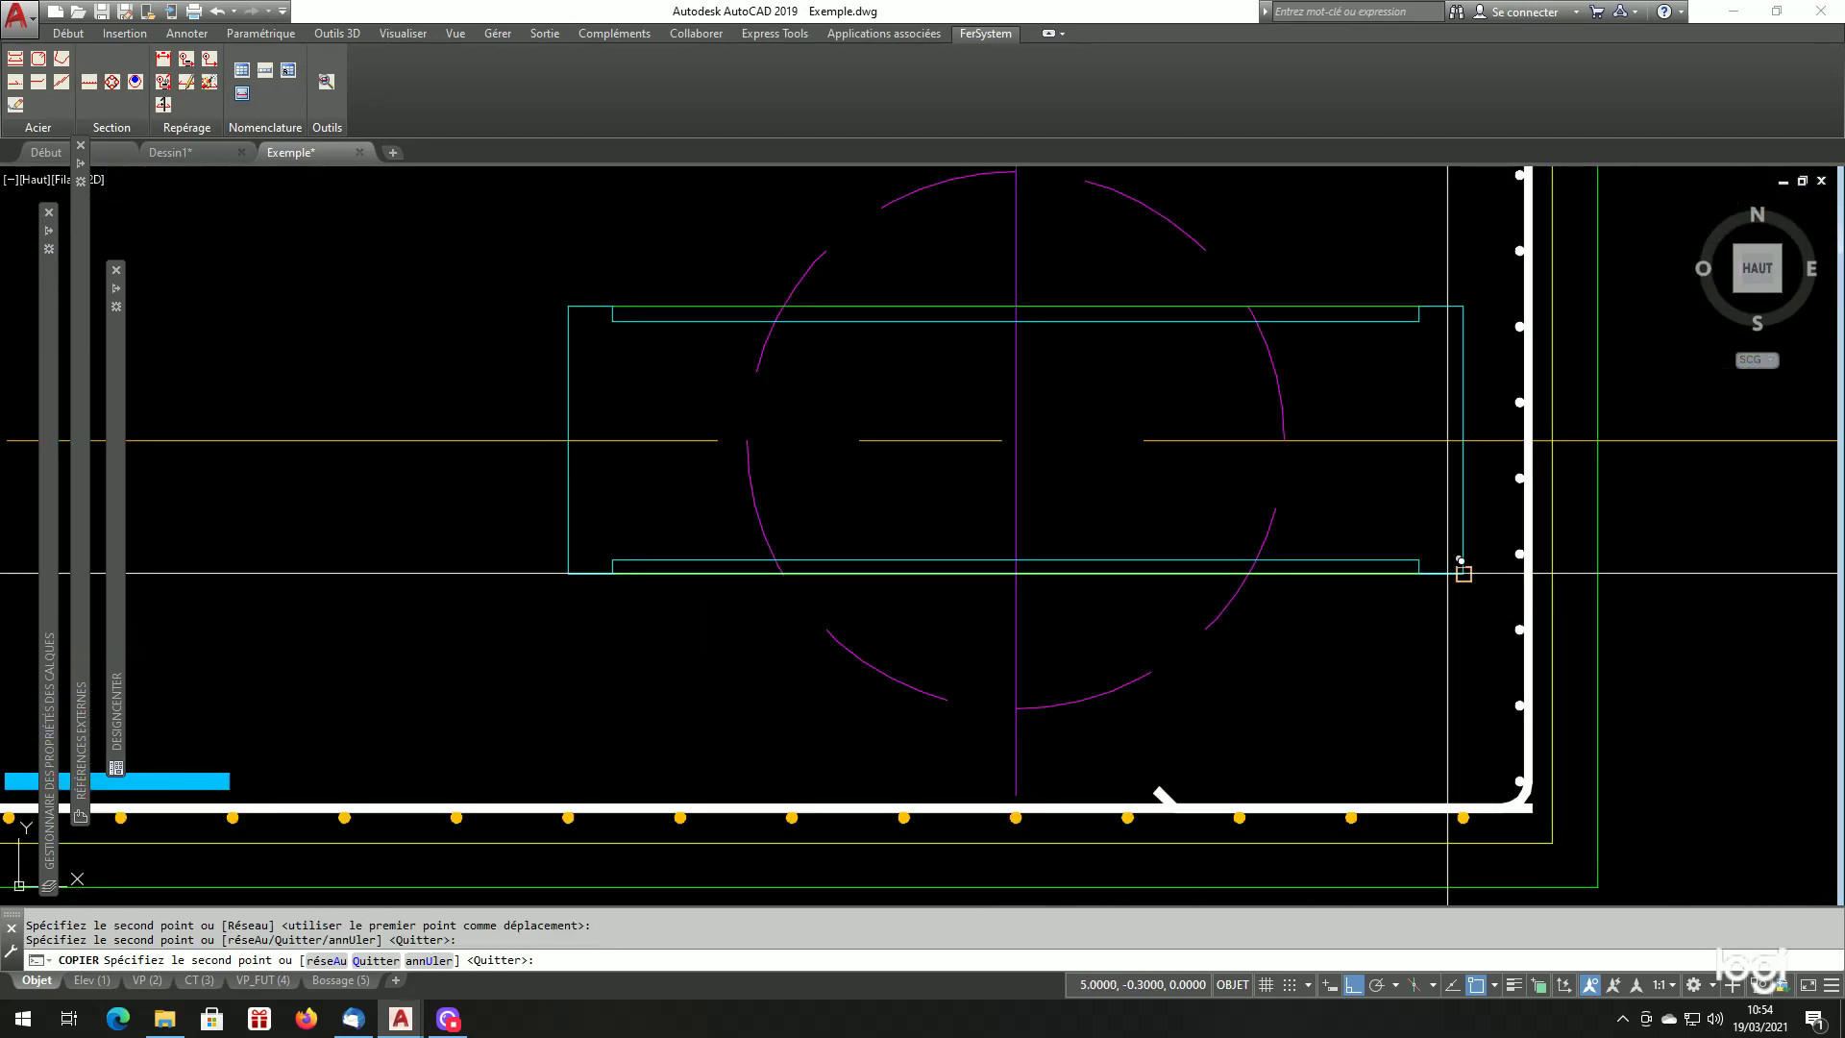
click(1455, 569)
scroll(1442, 663, down, 5)
key(Return)
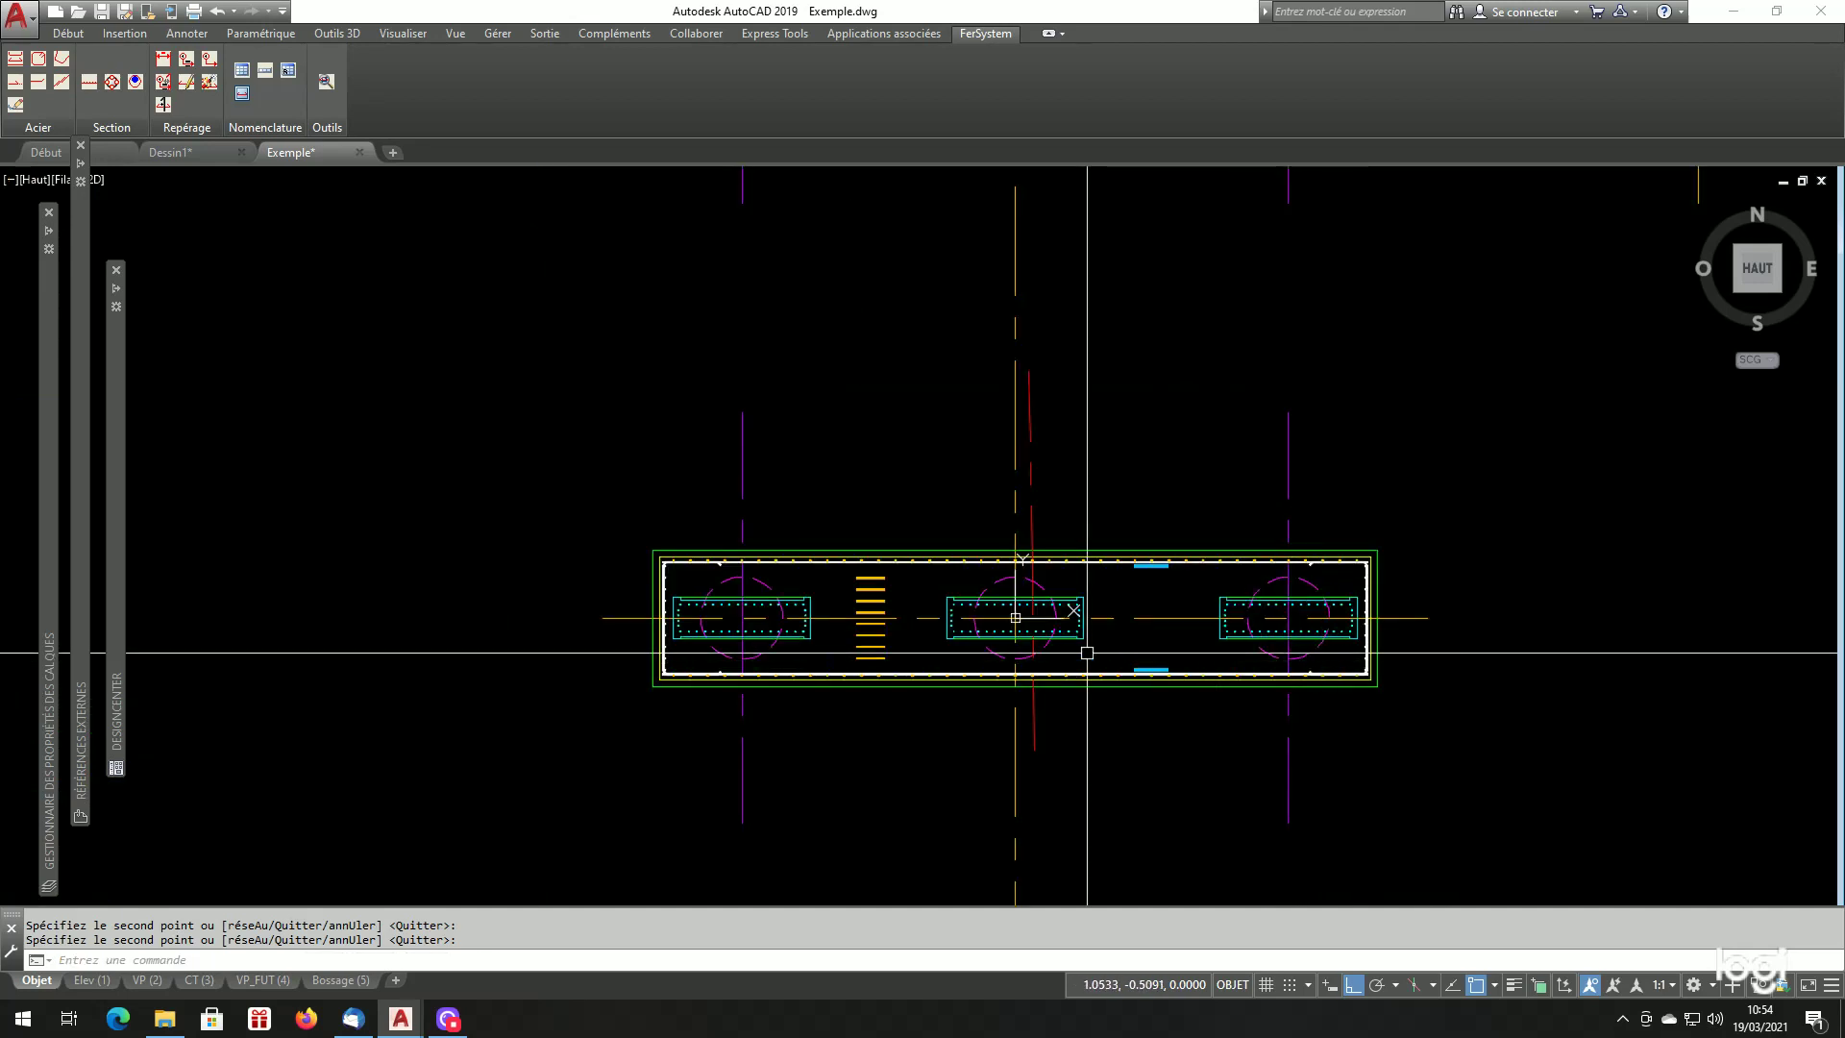
Examine the copied bar sections in the footing plan and their relation to the elevation and the shaft section above.
scroll(1064, 615, up, 4)
scroll(1061, 606, down, 4)
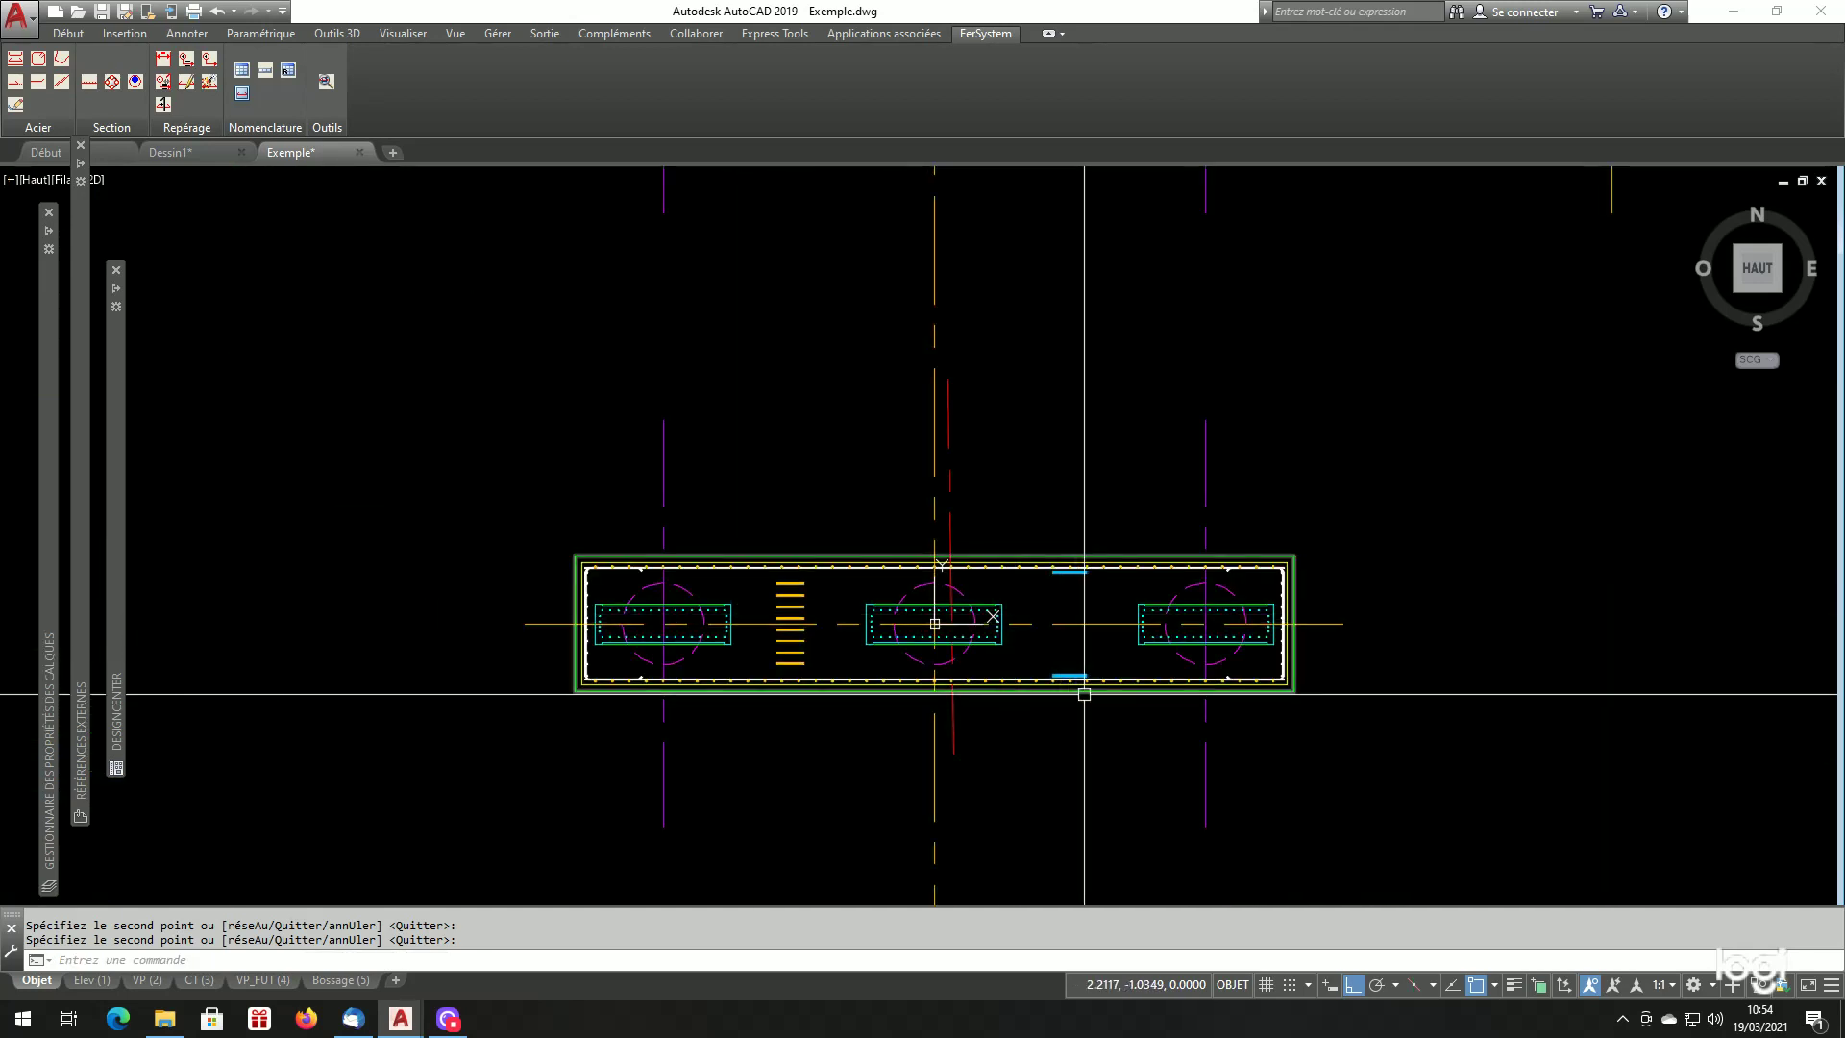
mouse_move(1084, 694)
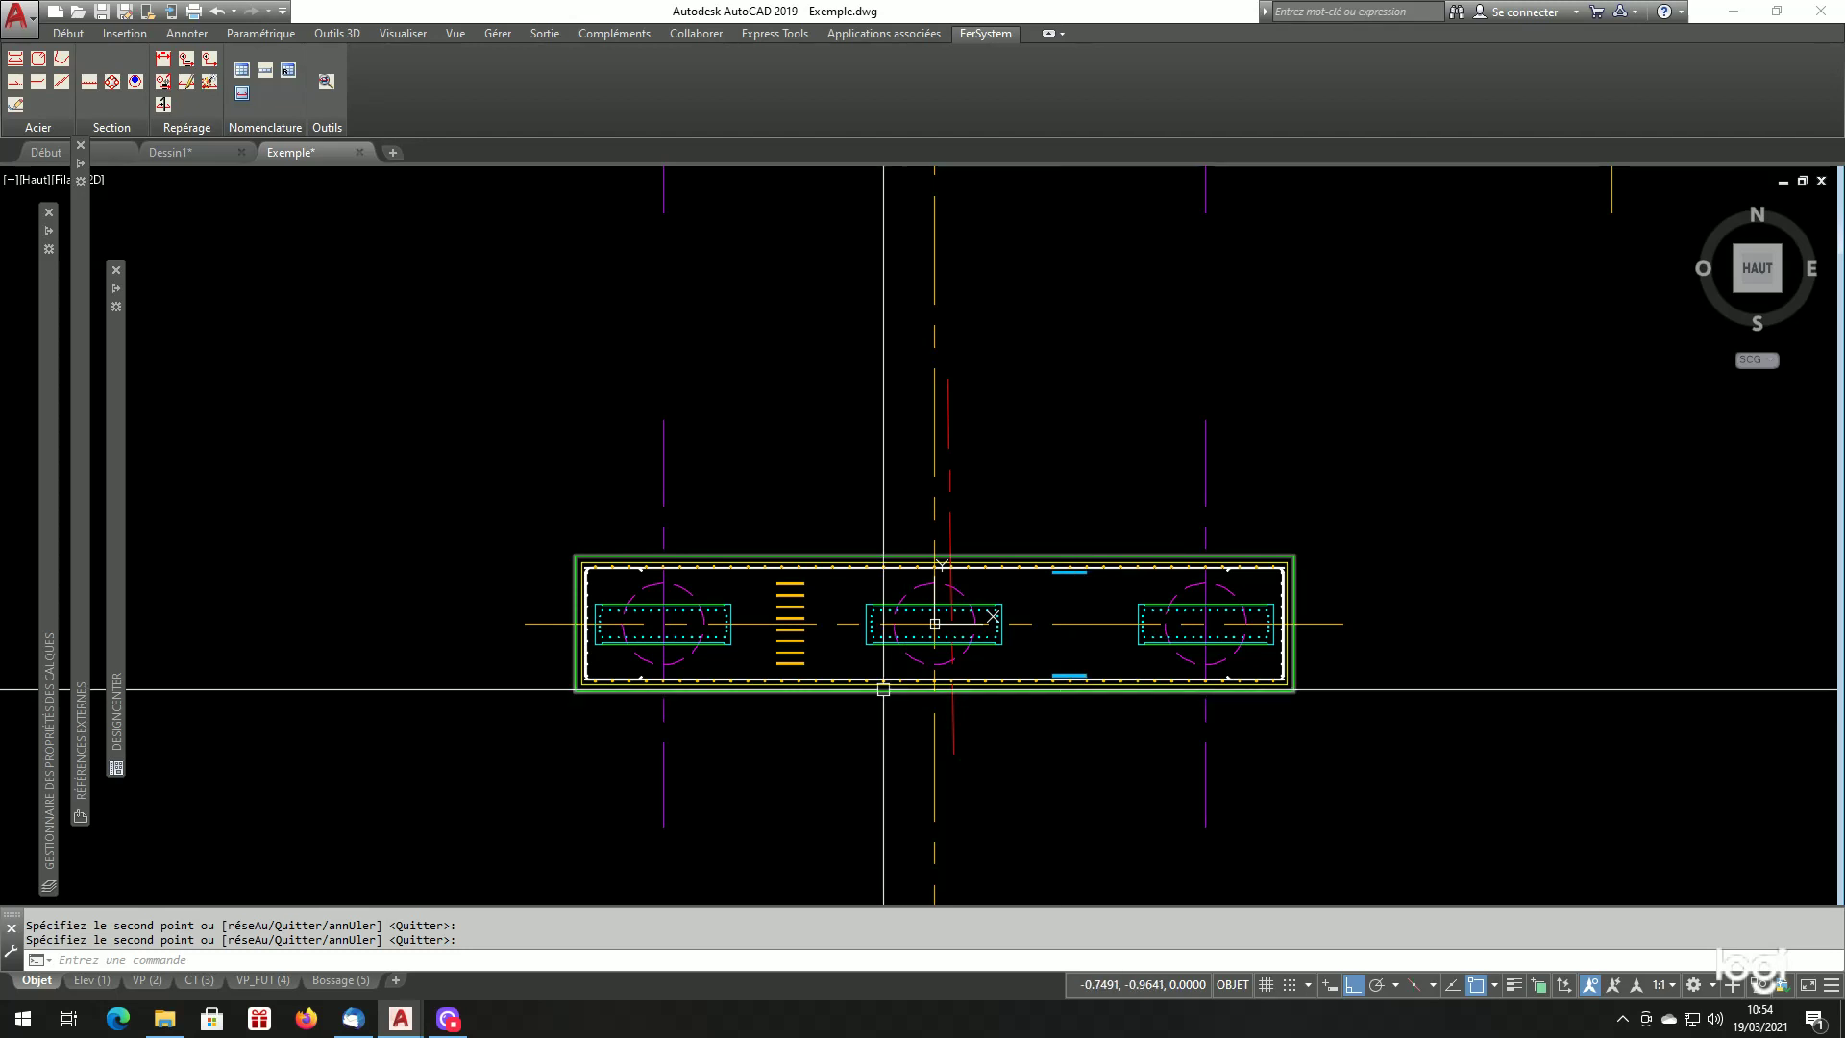
scroll(643, 644, up, 4)
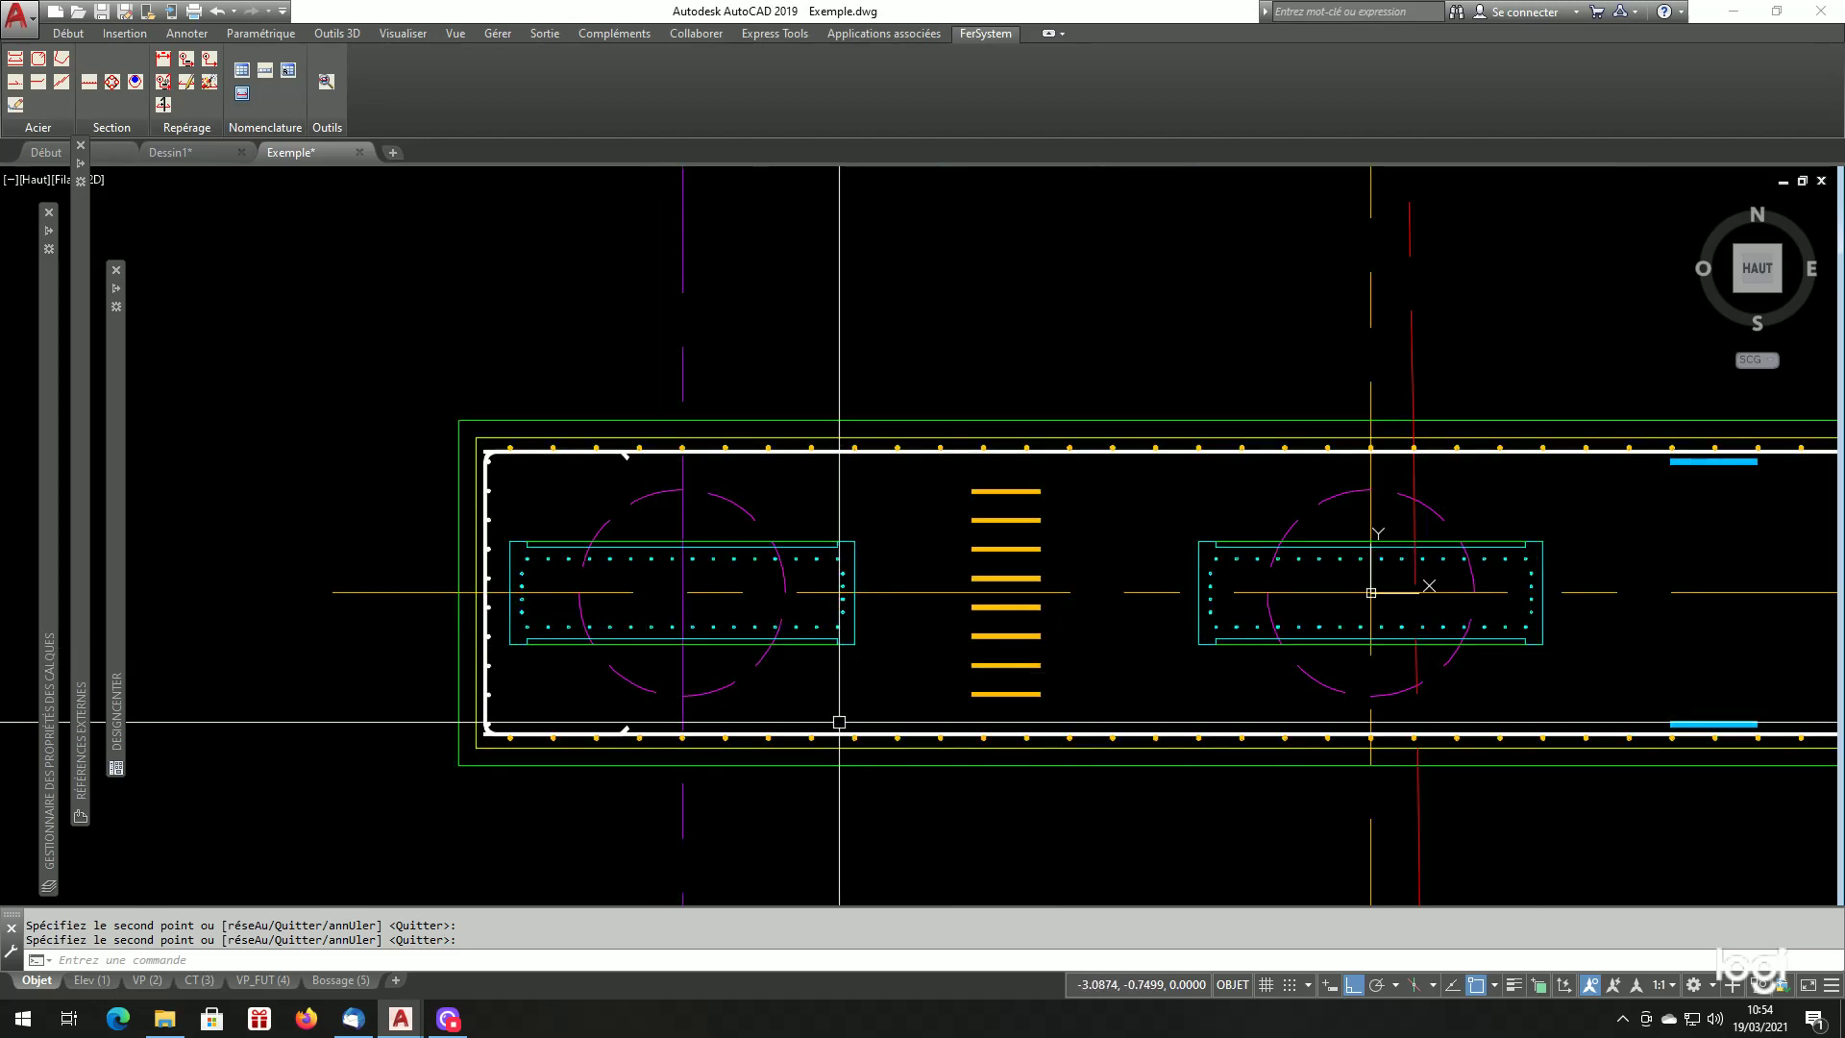
scroll(855, 672, down, 10)
scroll(894, 526, up, 4)
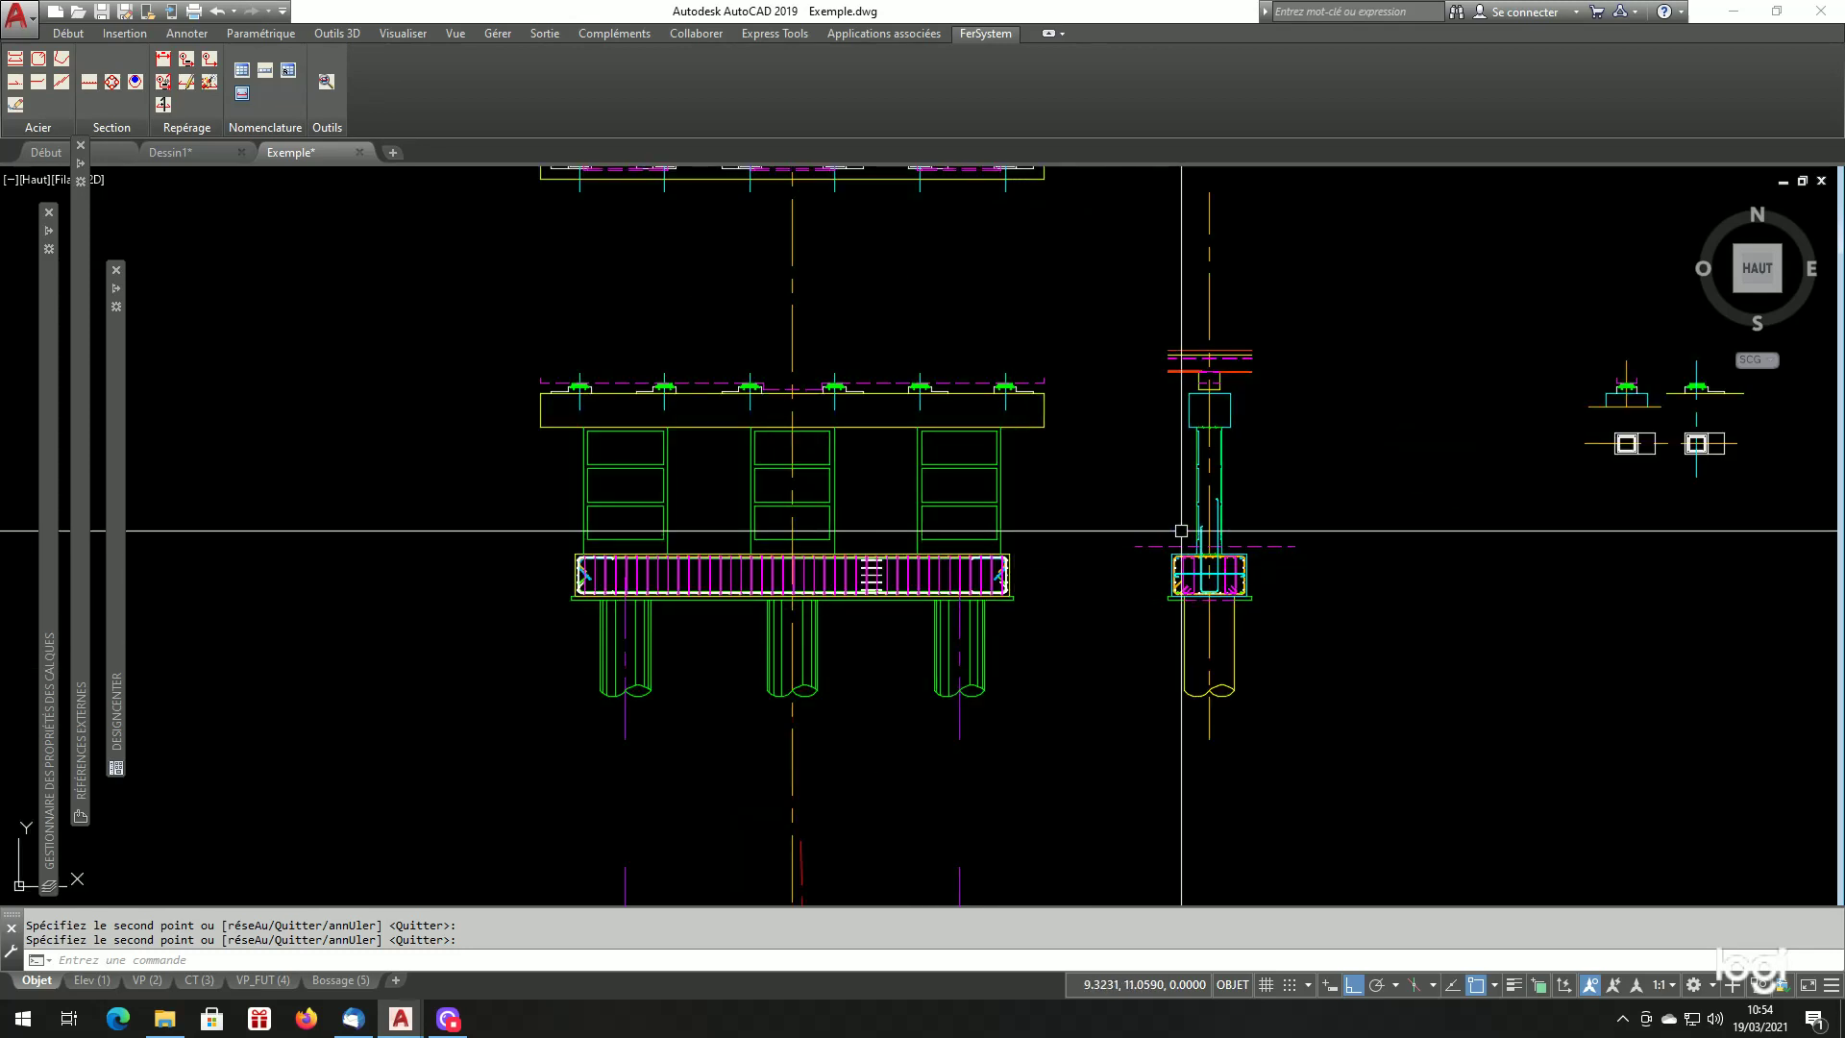
scroll(1381, 499, up, 2)
scroll(1374, 510, down, 6)
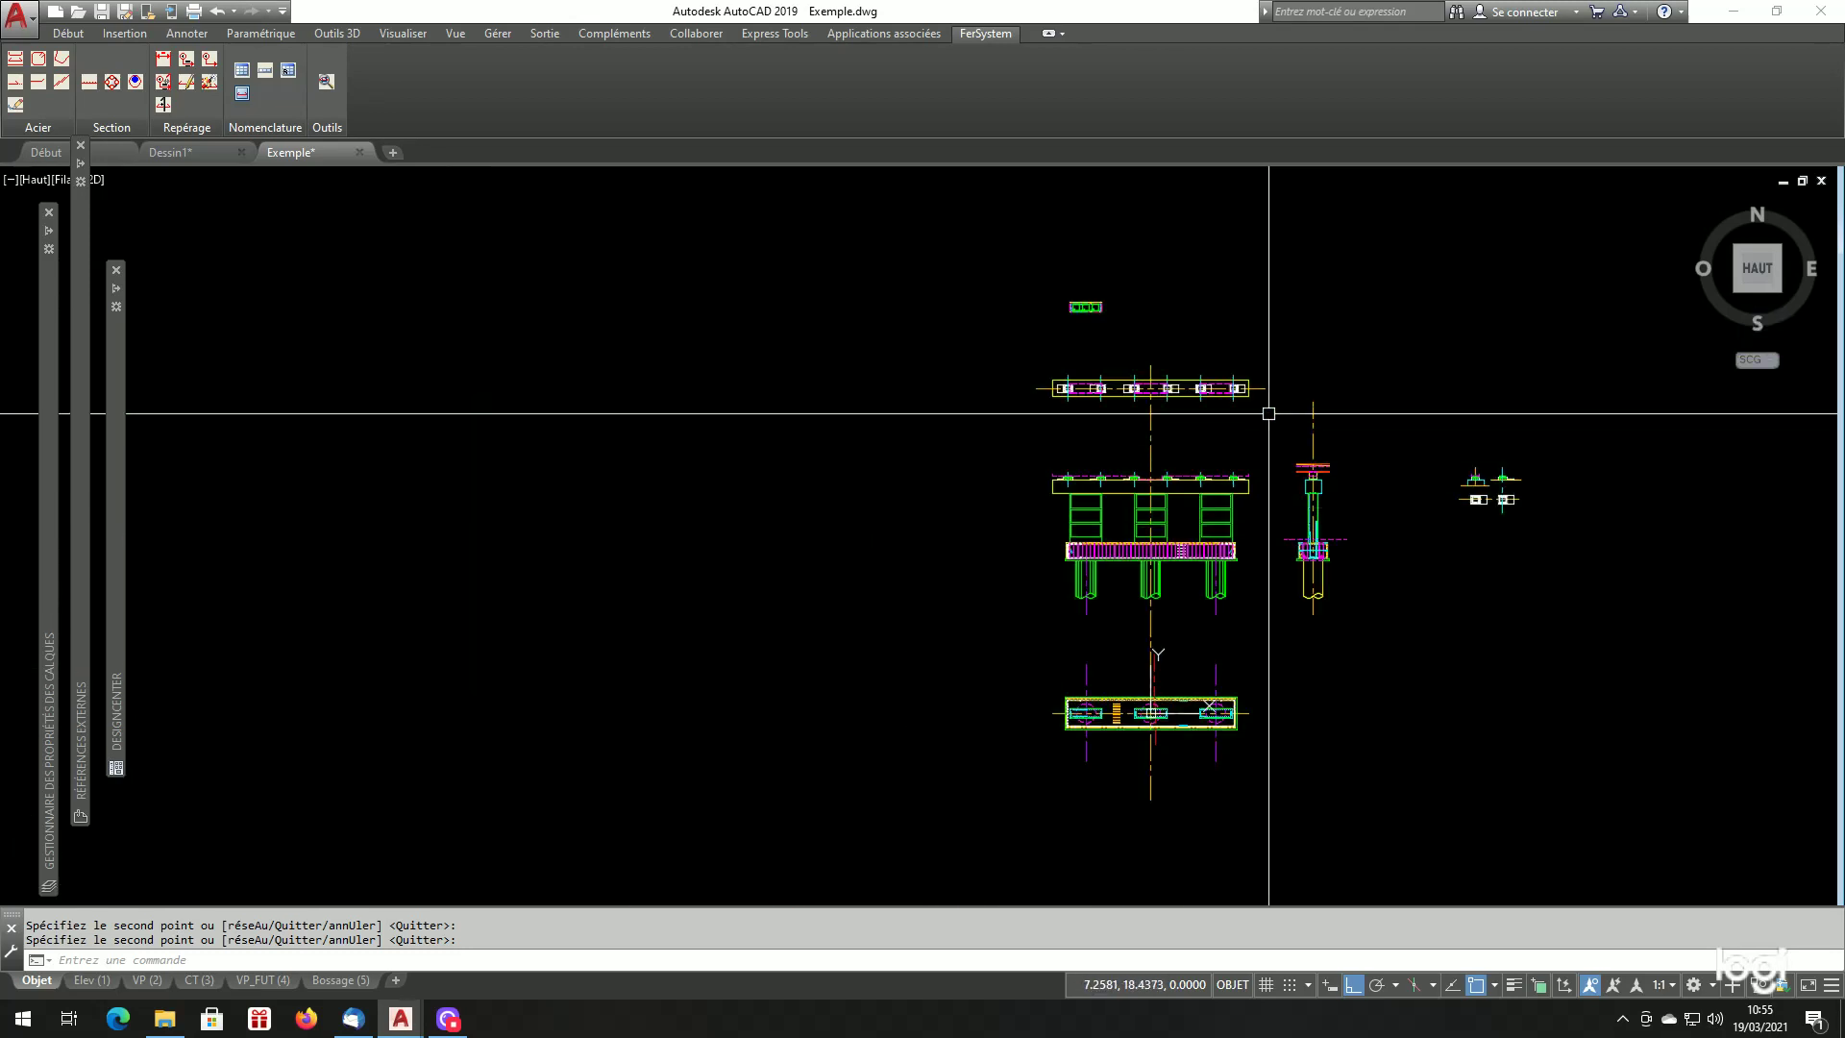
scroll(1220, 385, up, 4)
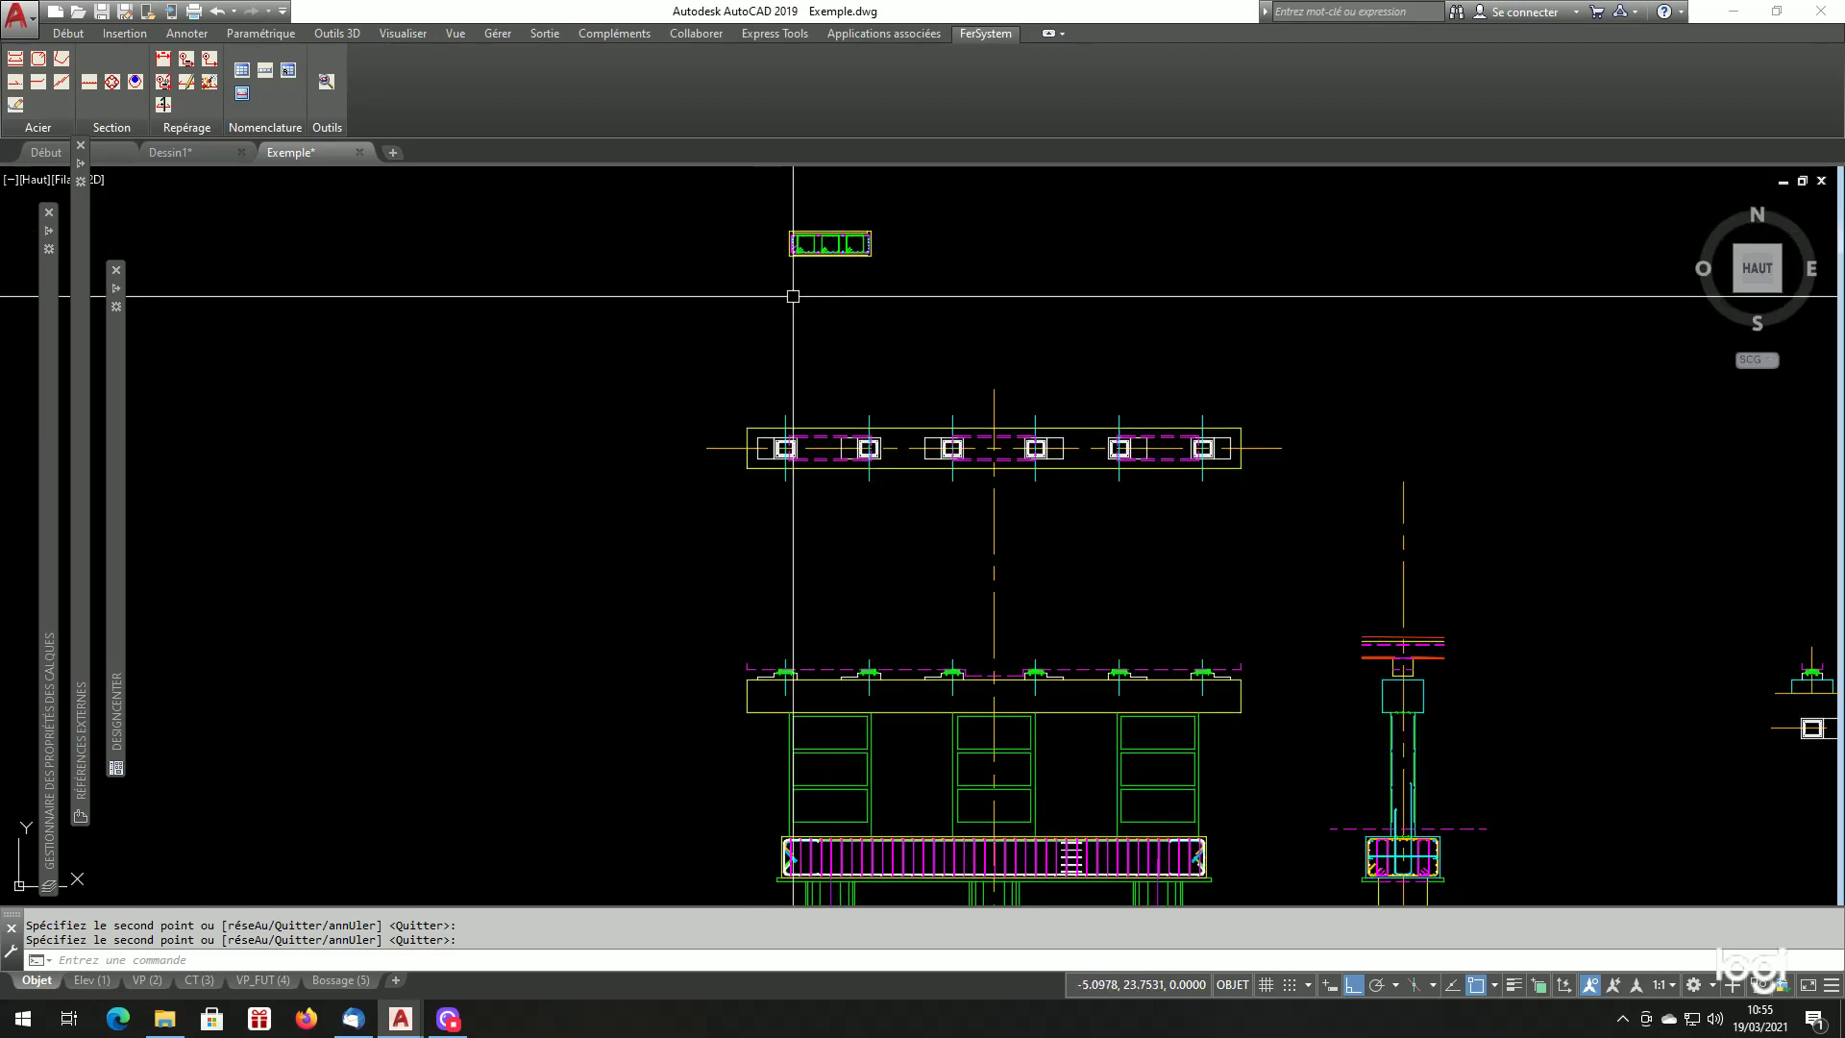
scroll(1050, 173, down, 1)
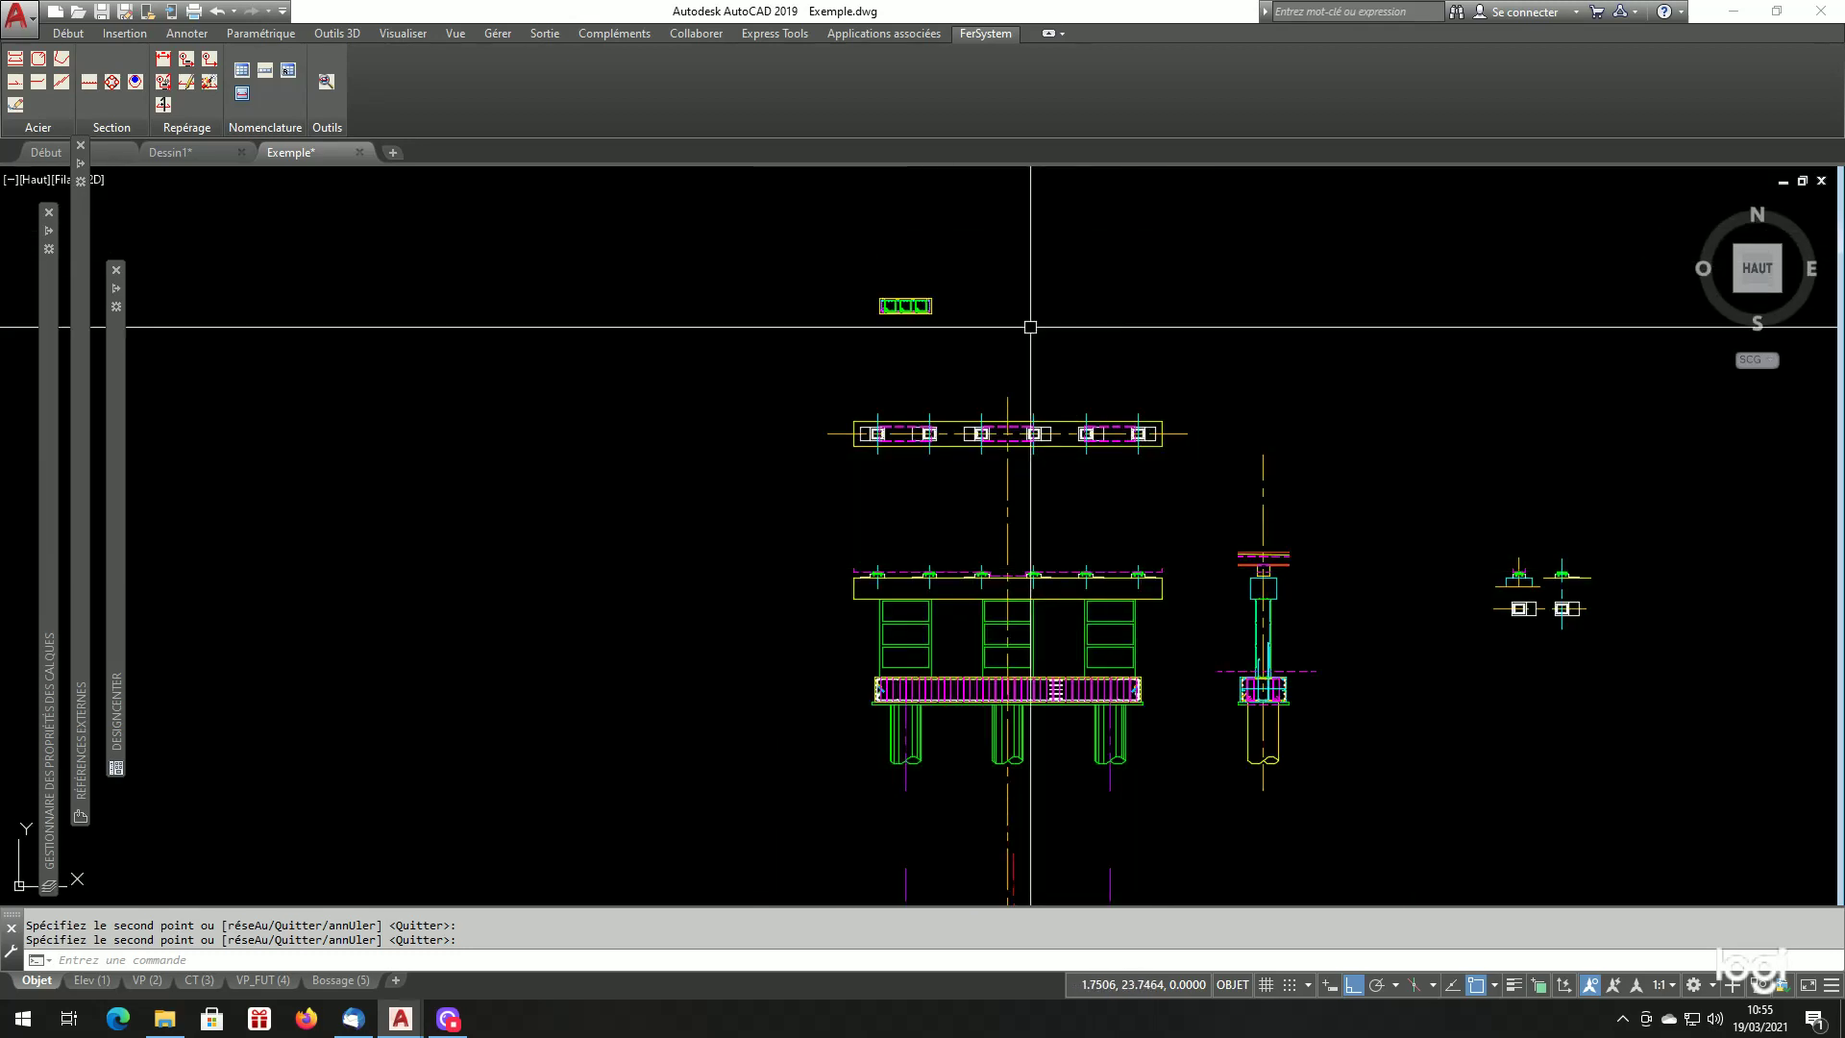
scroll(914, 275, up, 1)
scroll(874, 375, down, 2)
scroll(1254, 730, up, 4)
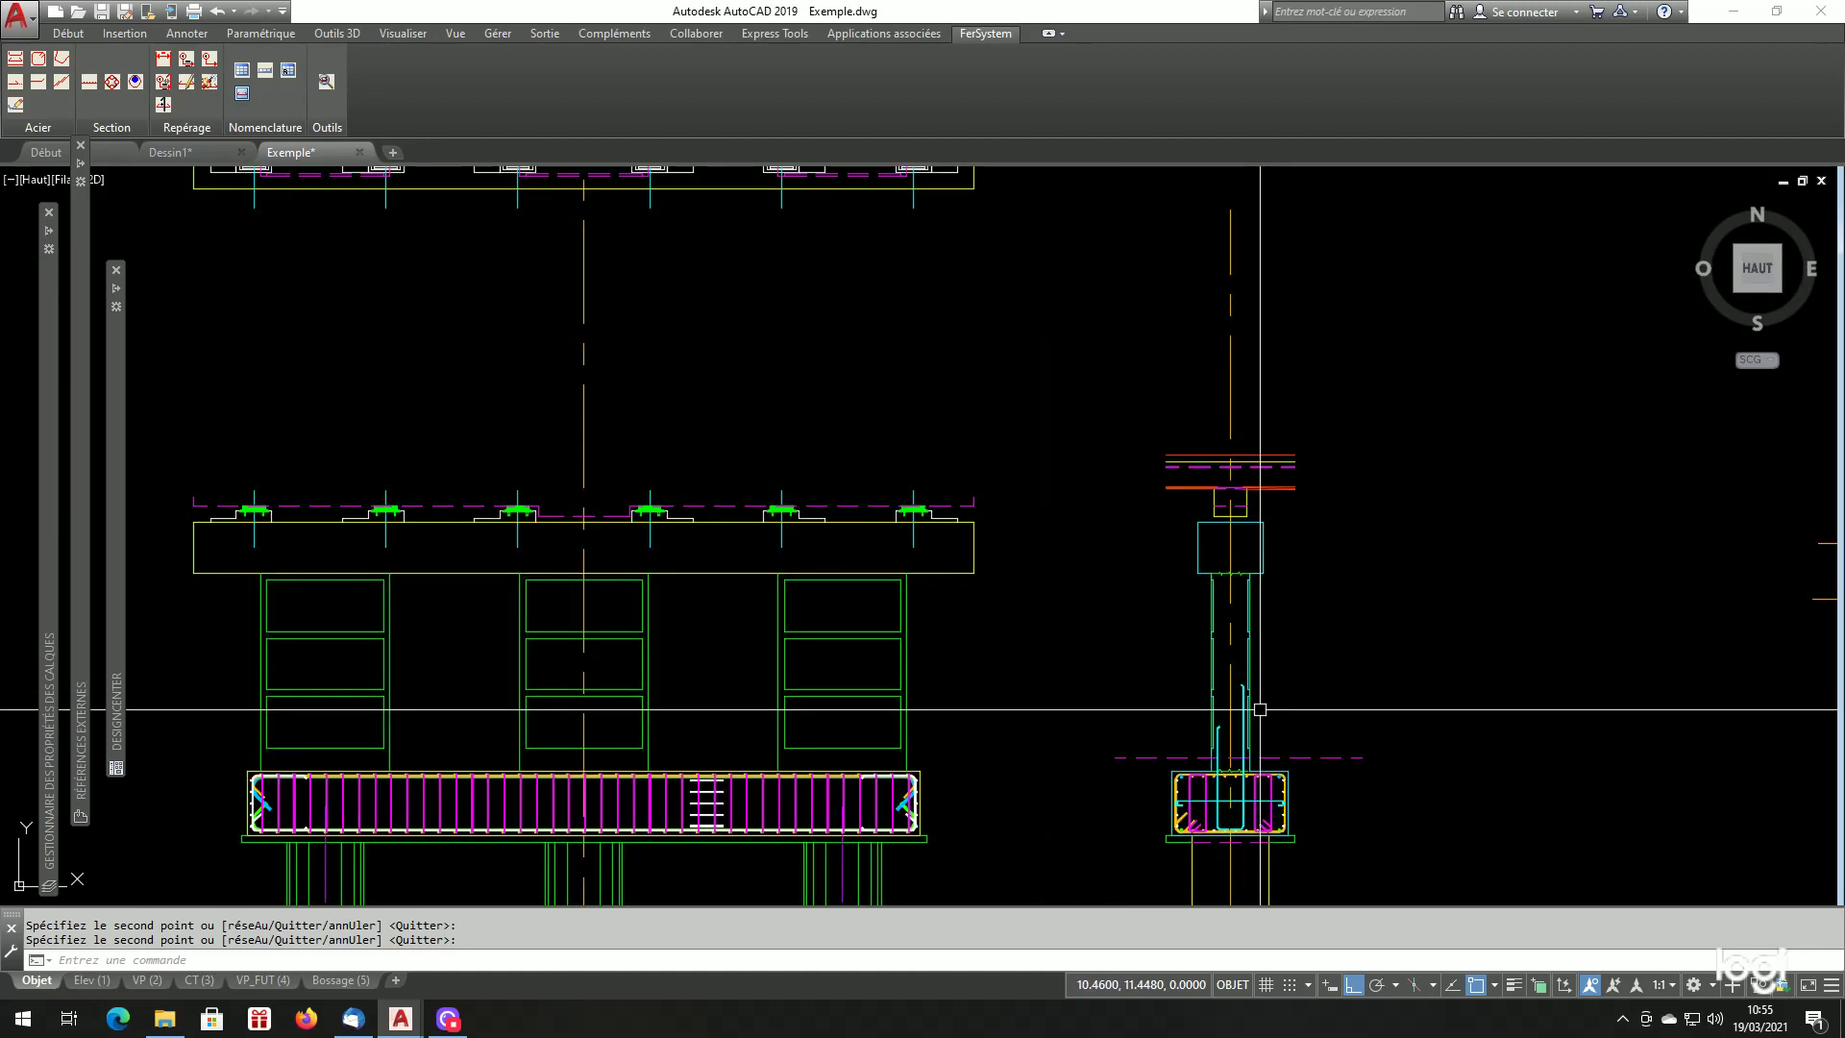
Examine the starter bars rising from the footing into the shaft in the pier's side section, up to the cap beam.
scroll(1276, 764, up, 3)
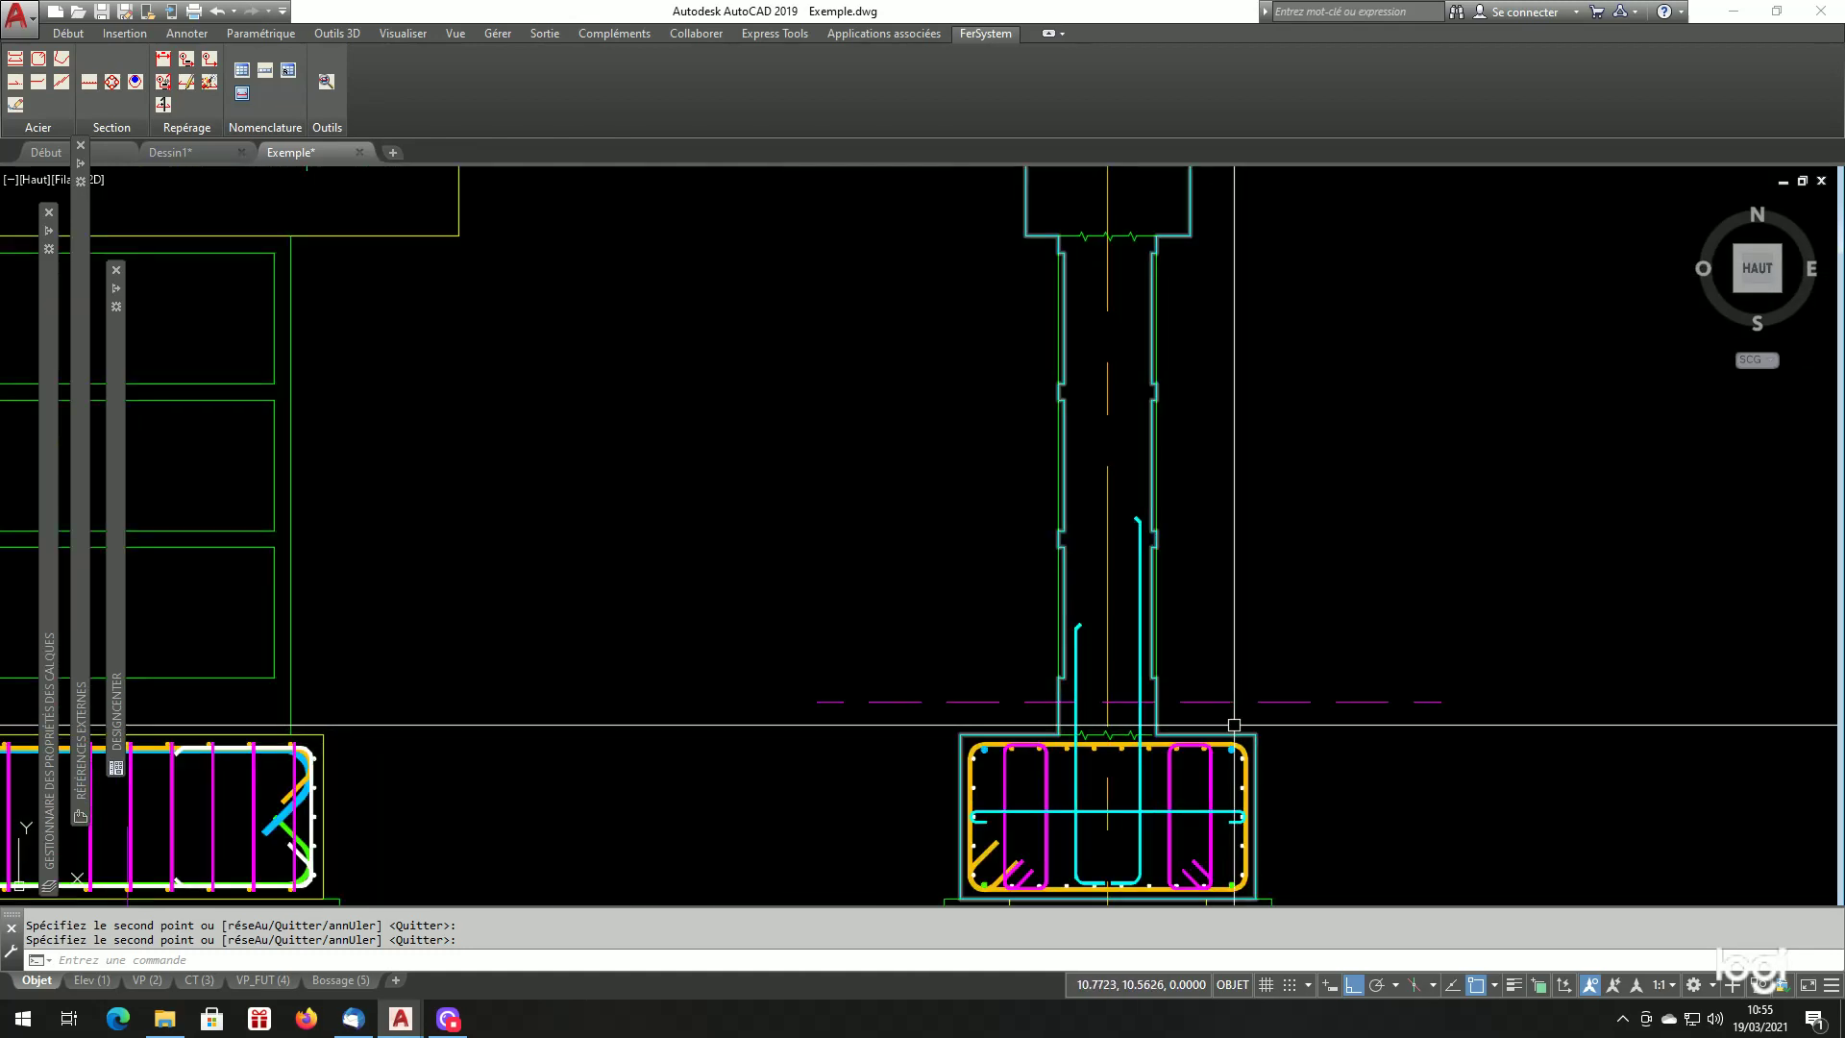
scroll(1274, 740, down, 2)
scroll(1273, 726, up, 1)
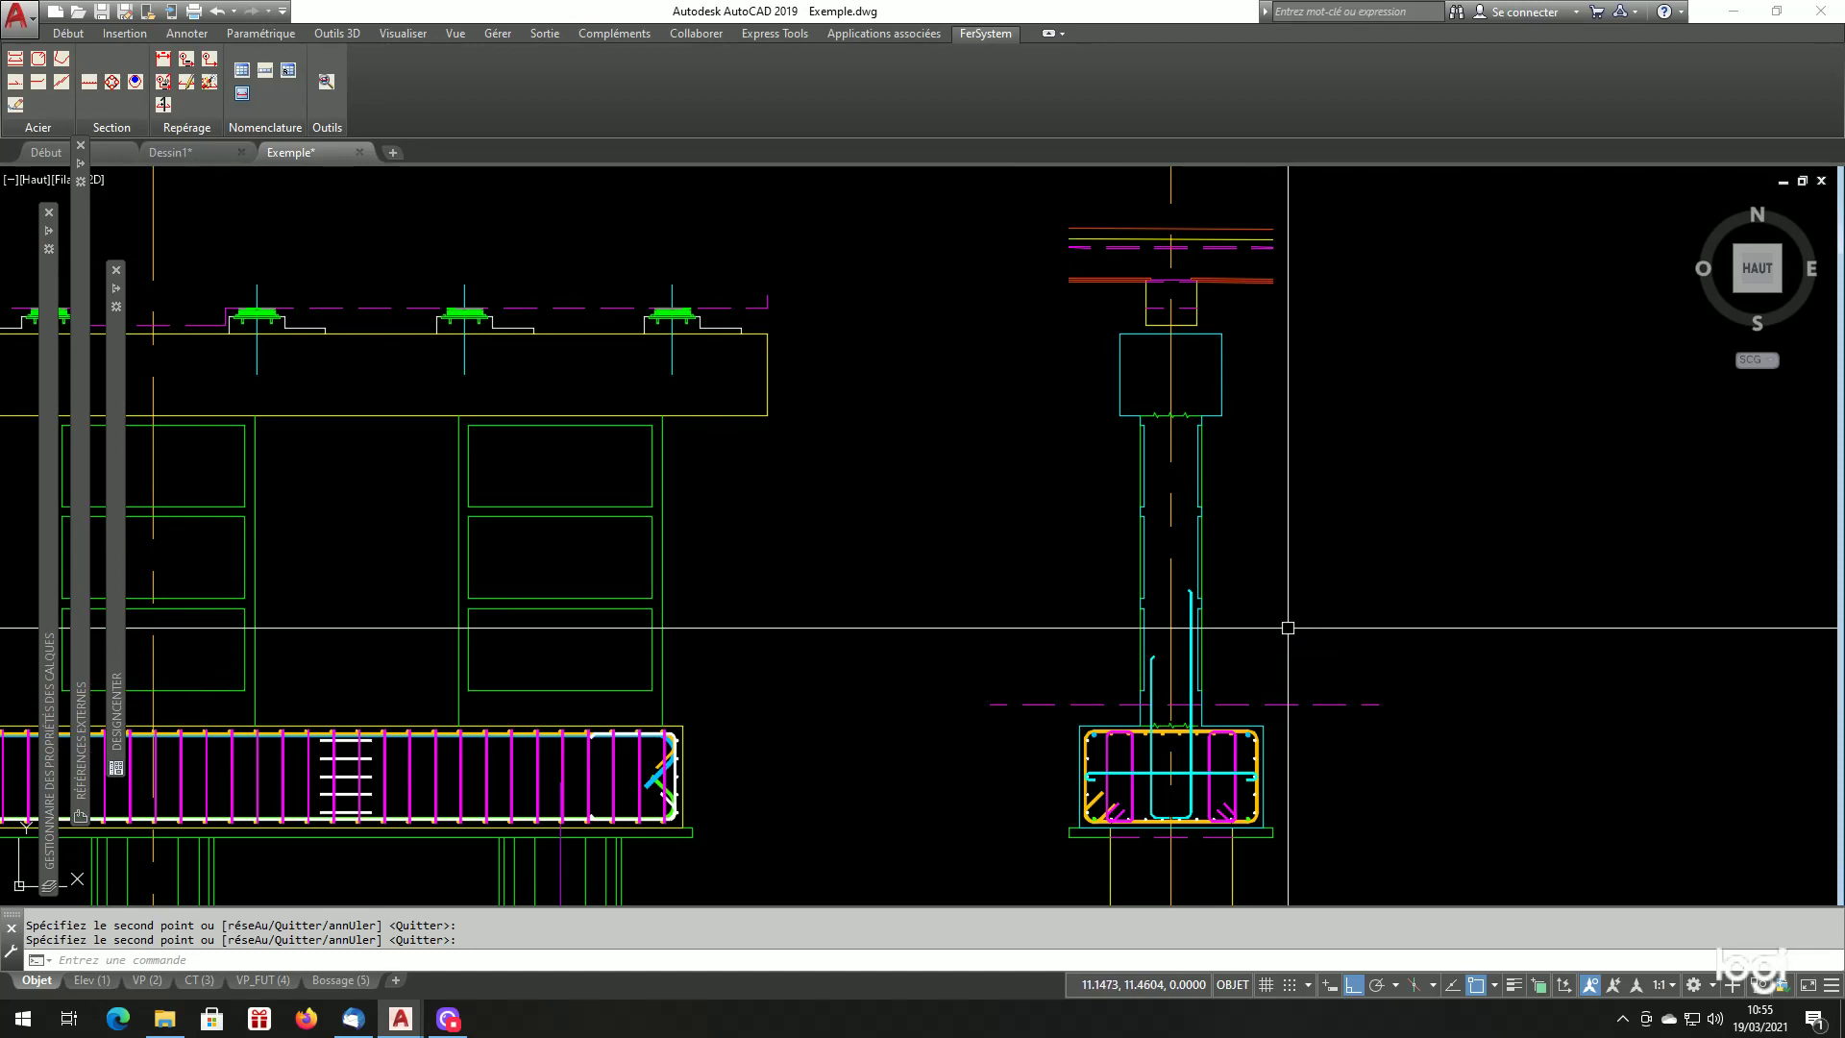
scroll(1285, 634, up, 2)
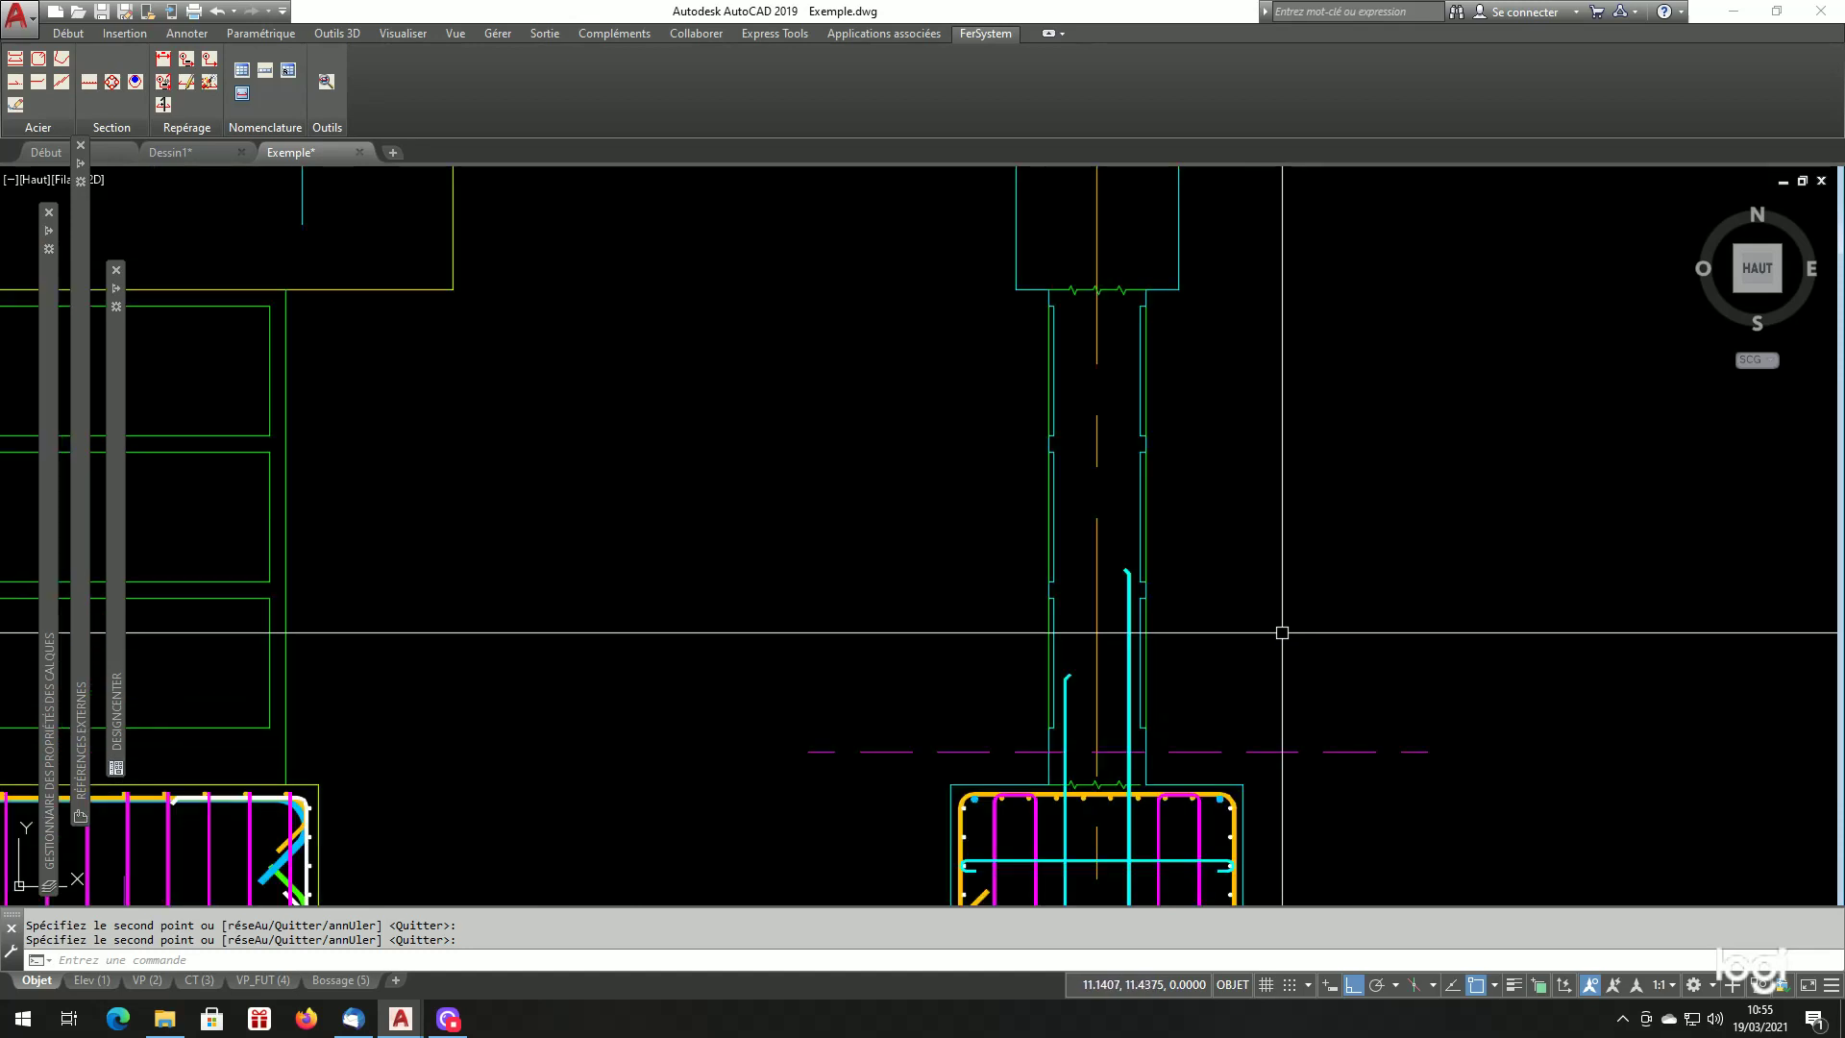
scroll(1124, 771, up, 2)
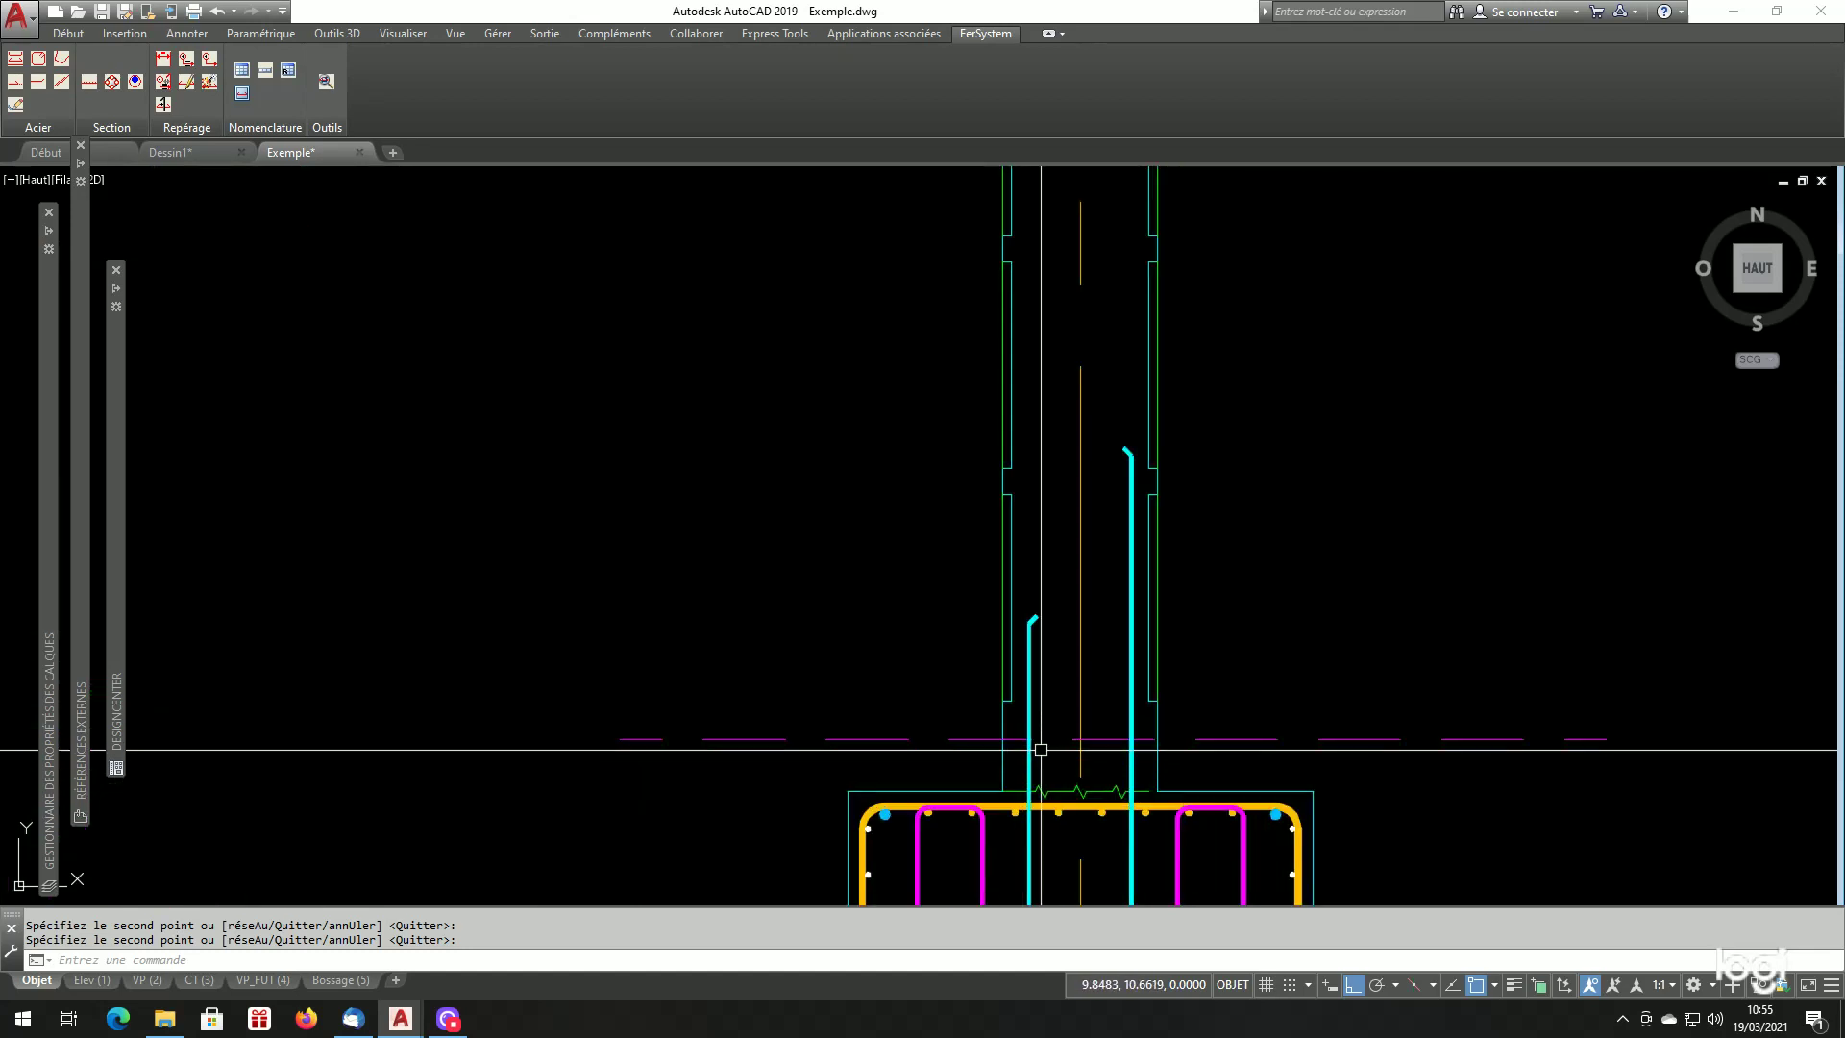
scroll(976, 753, down, 2)
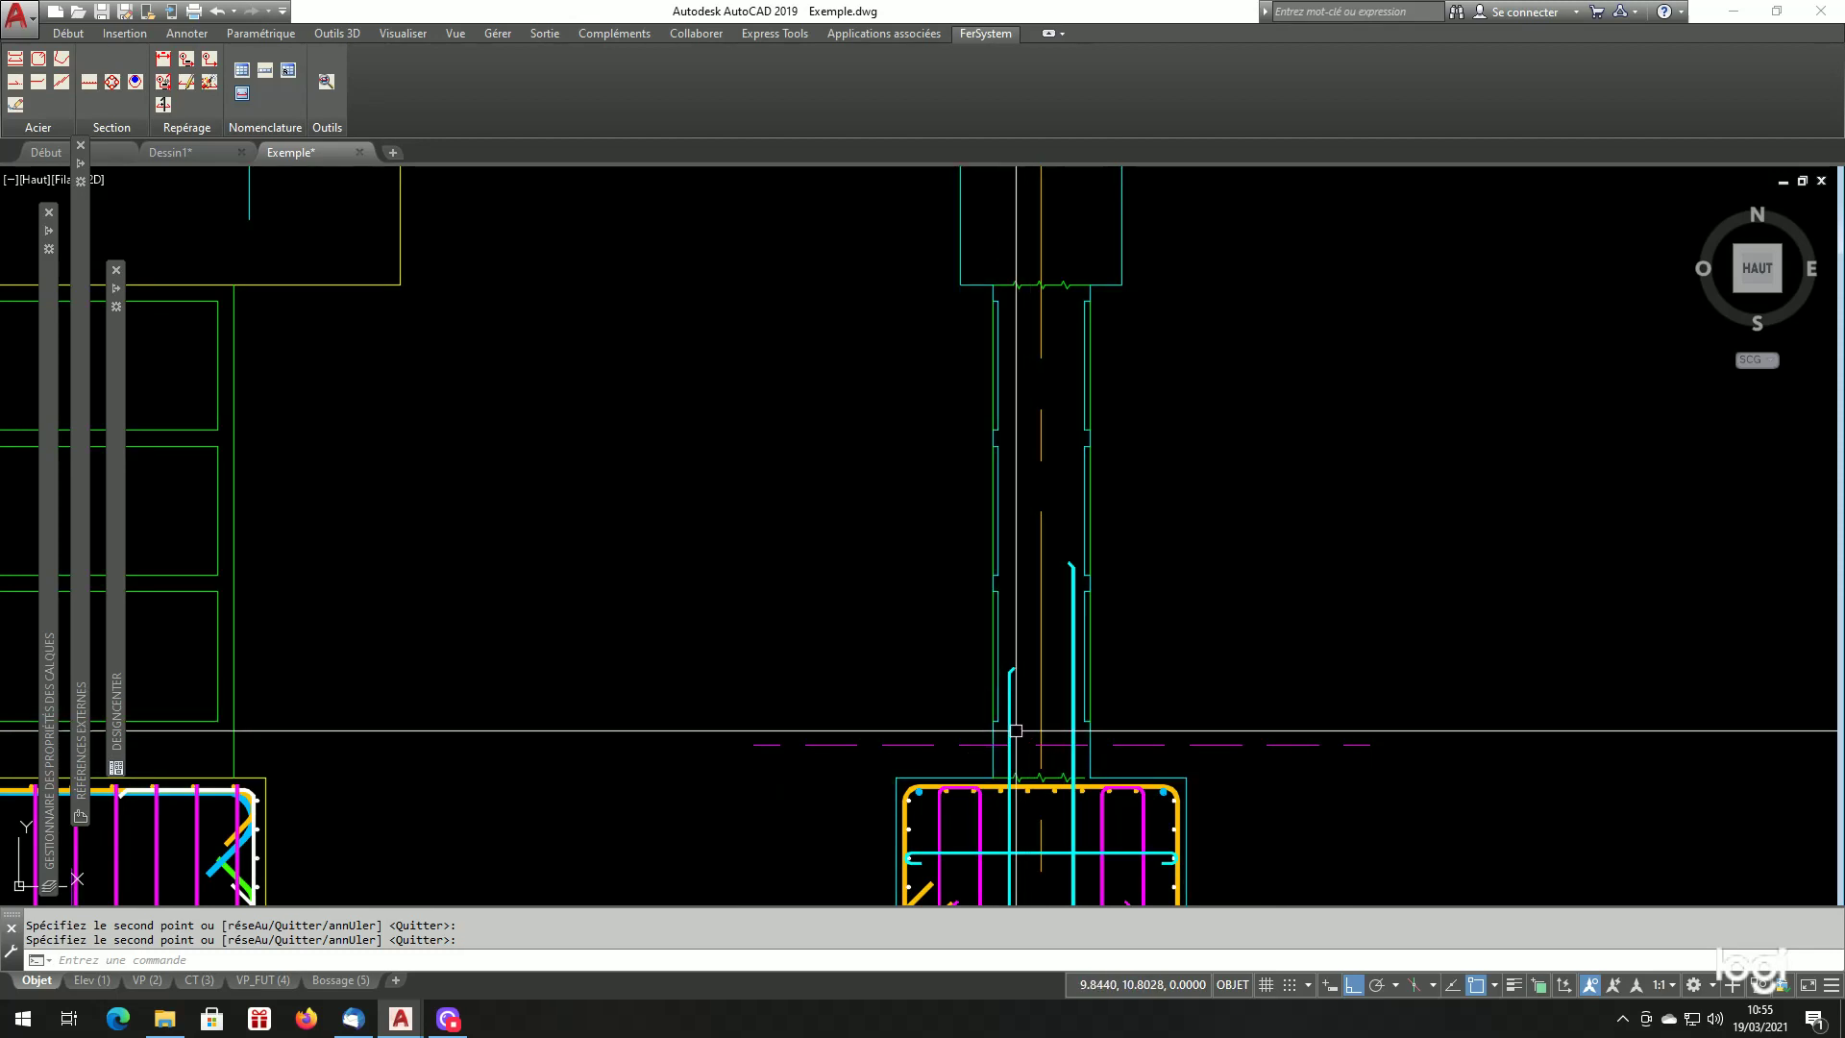
scroll(1034, 193, down, 2)
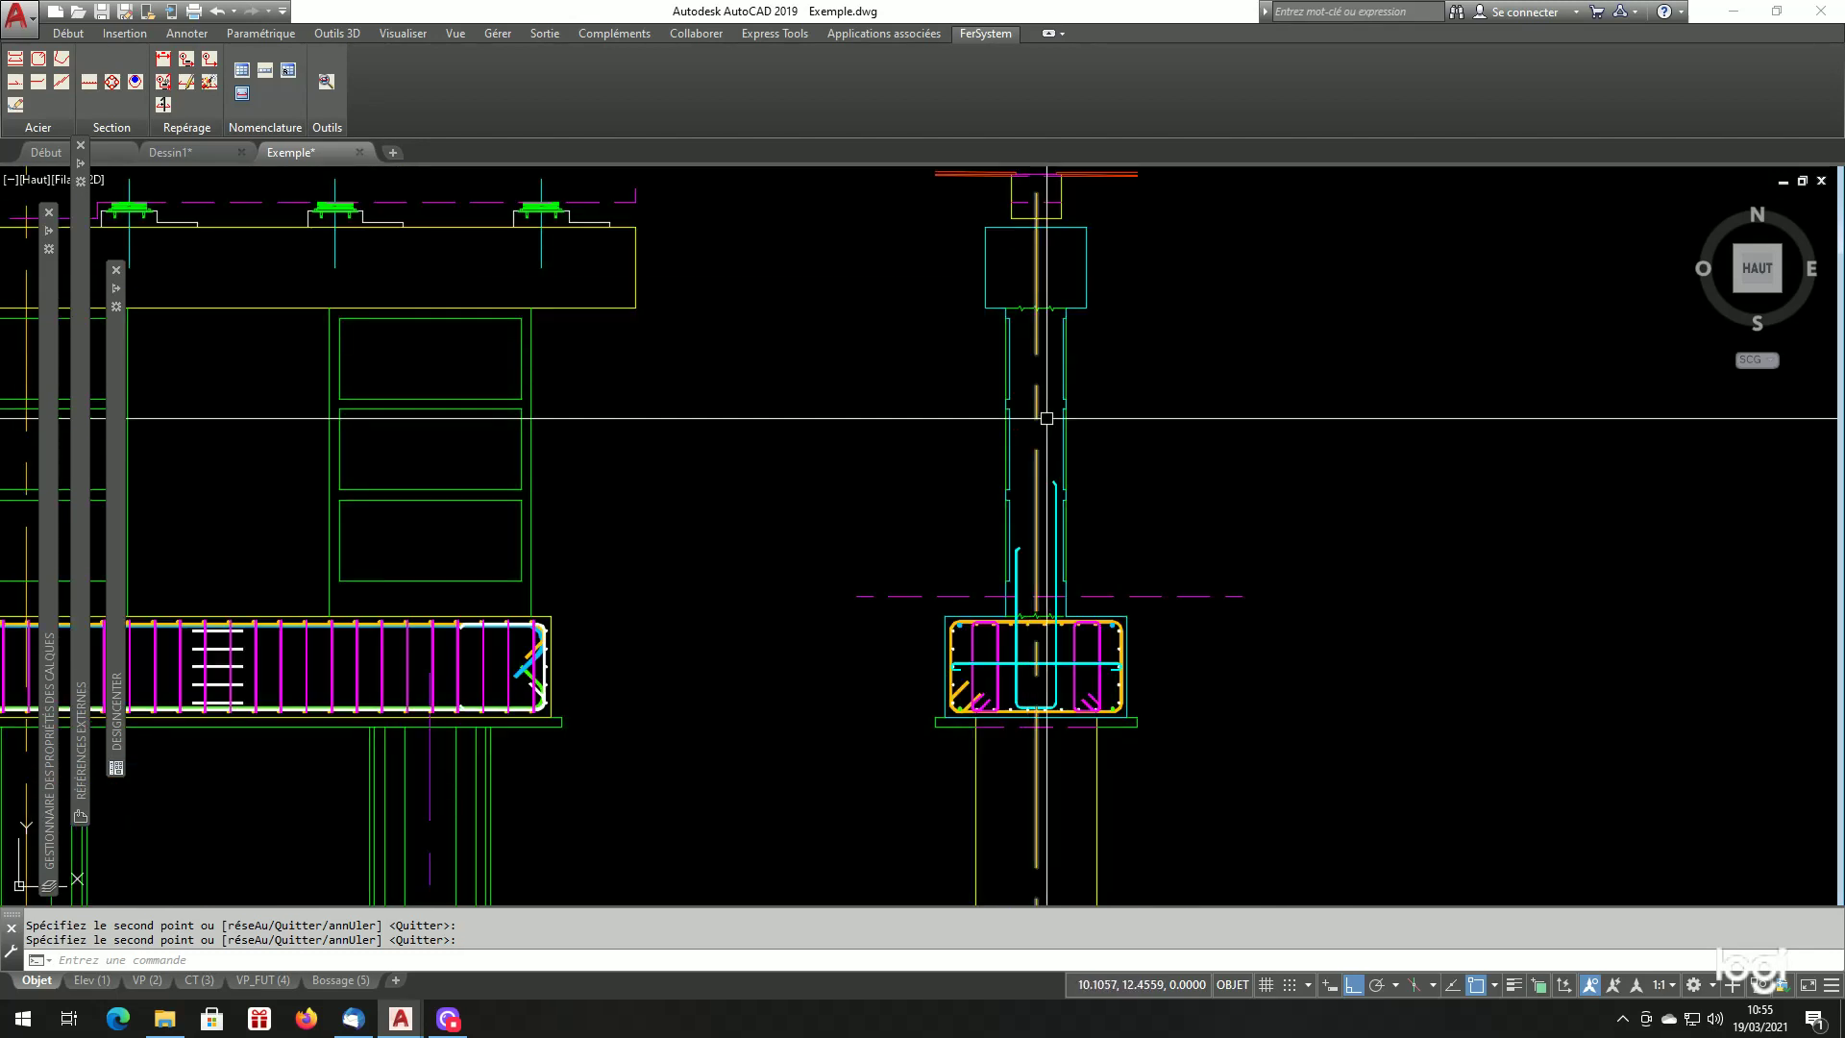
scroll(1034, 269, up, 2)
scroll(1032, 274, down, 2)
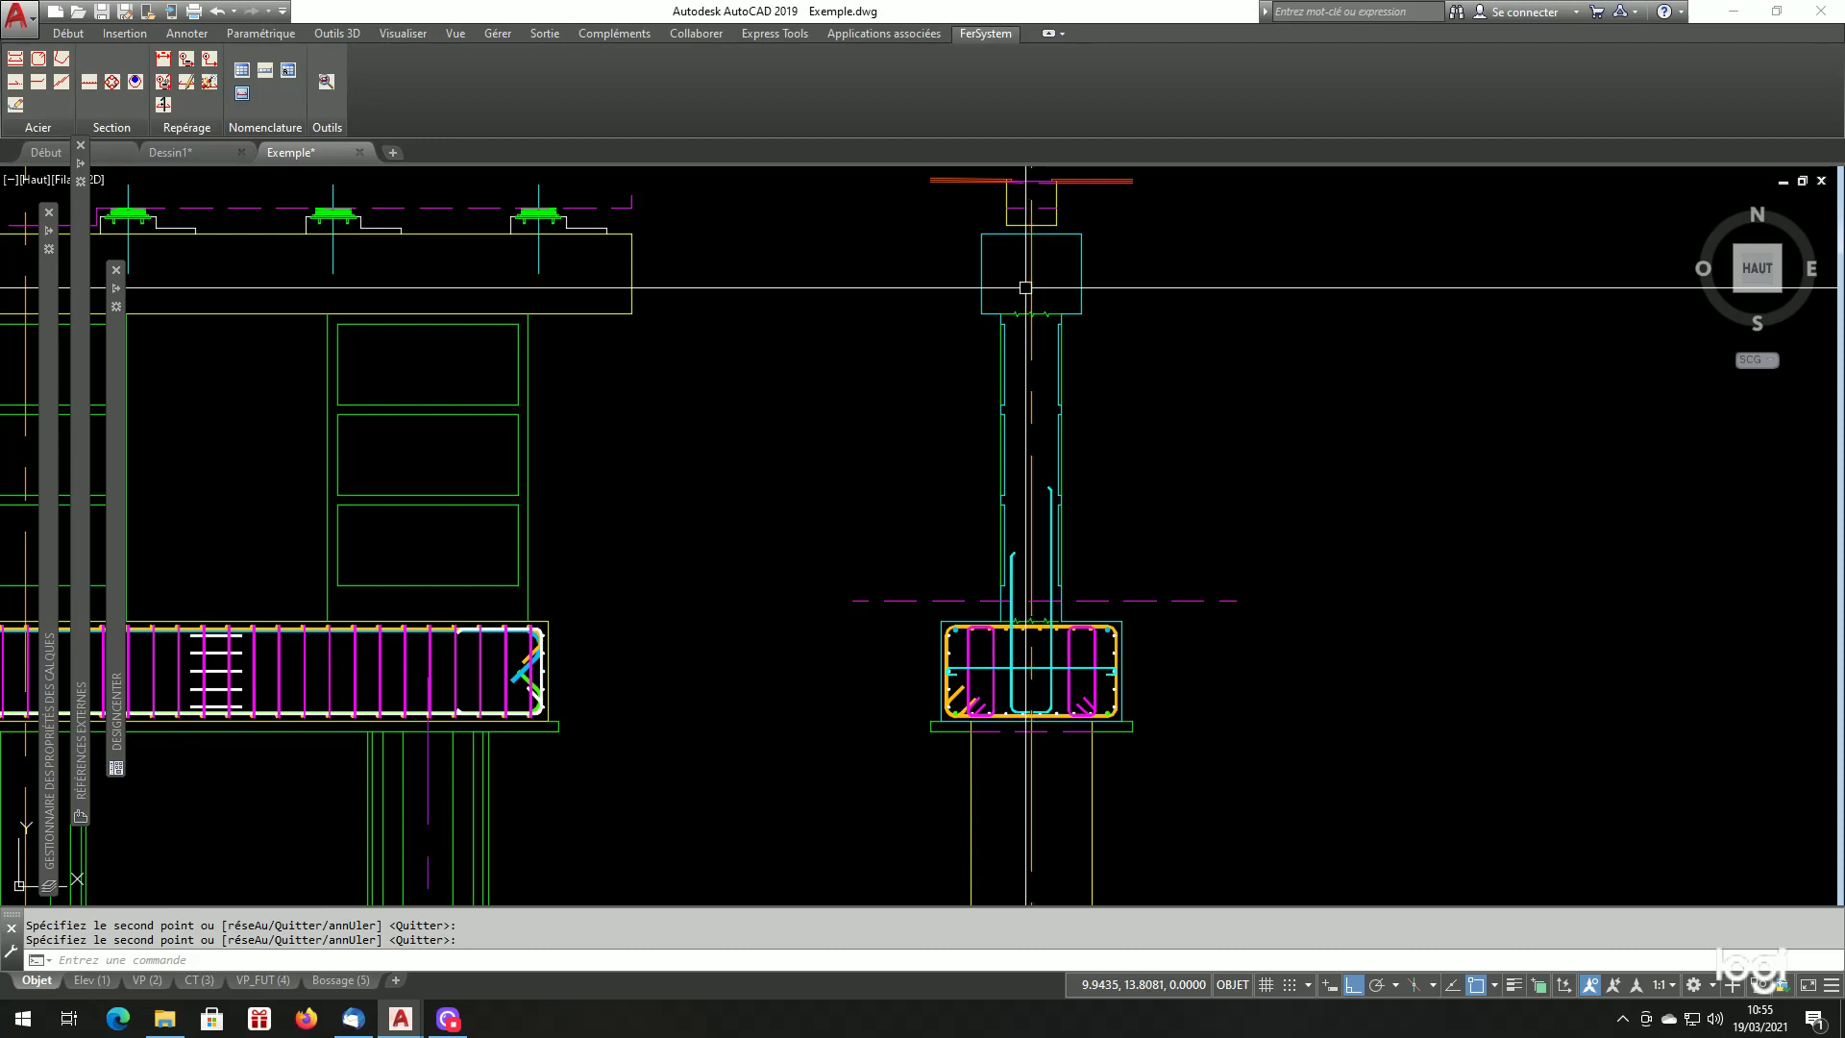
Draw a horizontal construction line from the cap beam's lower-left corner in the side section, extending past its right edge.
scroll(1025, 287, up, 4)
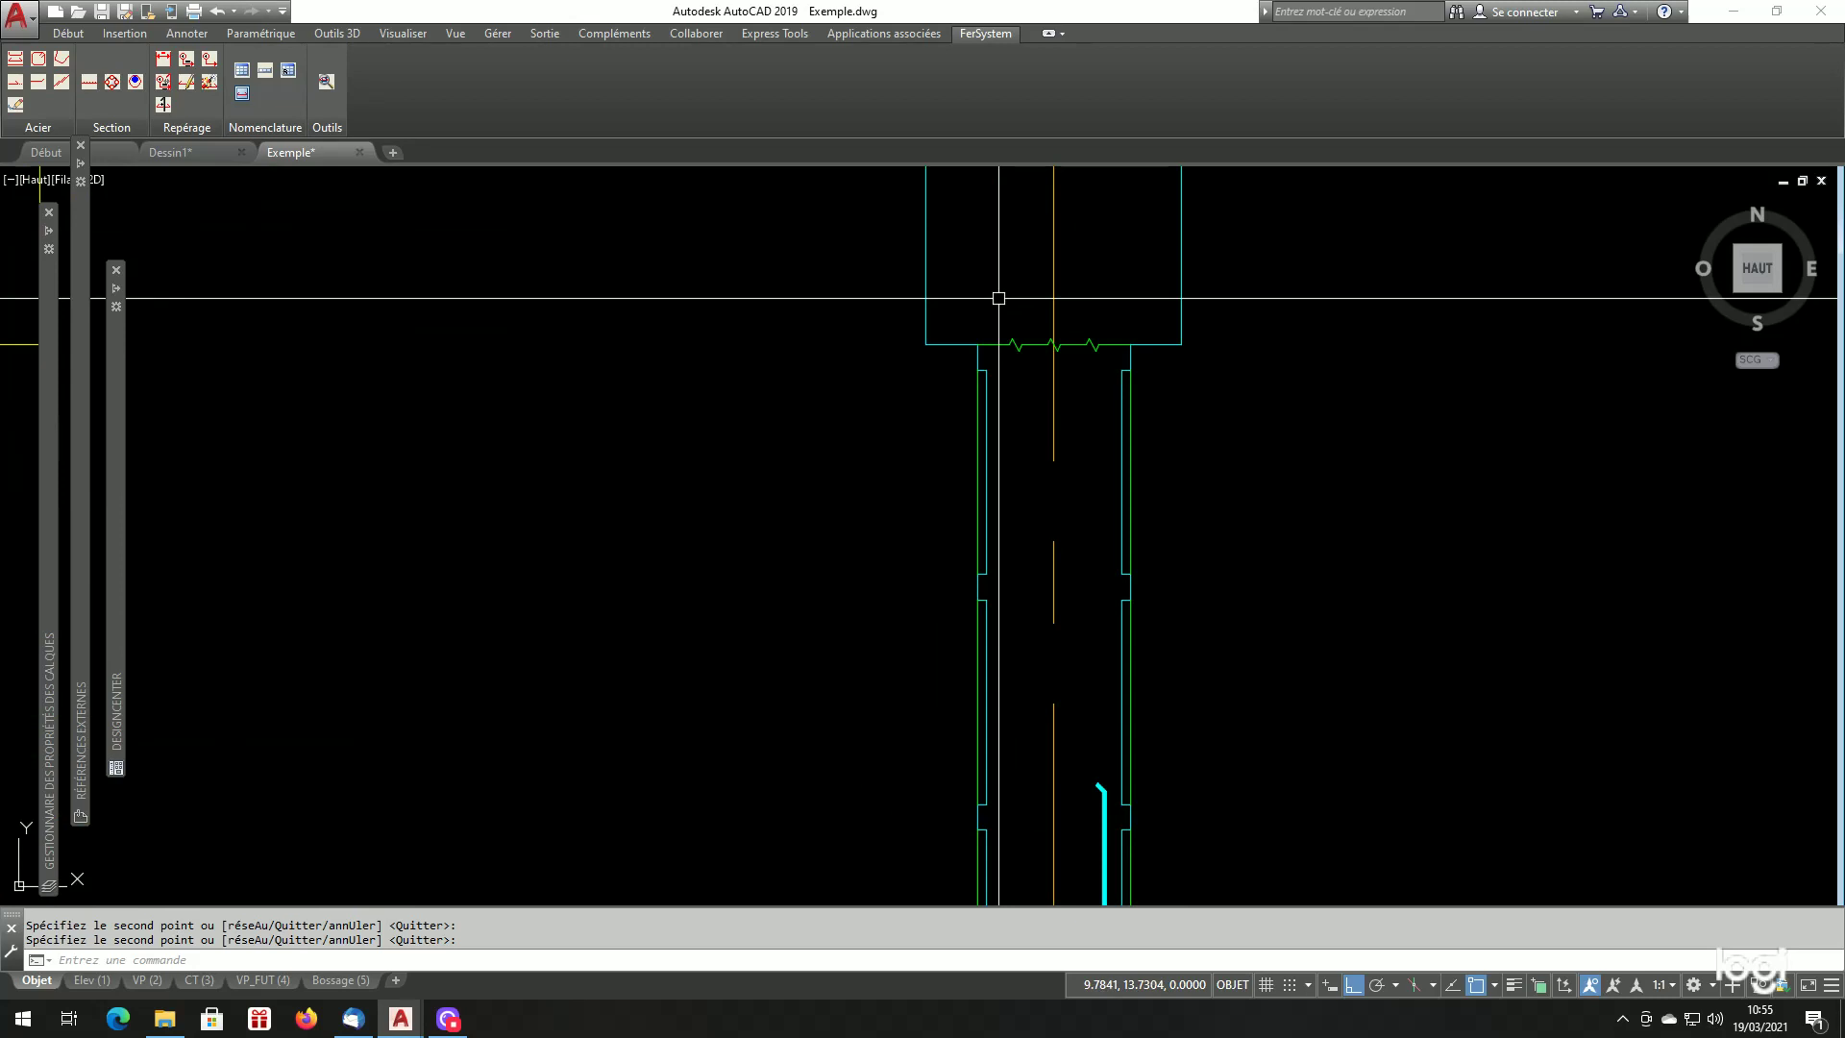
text(l)
key(Return)
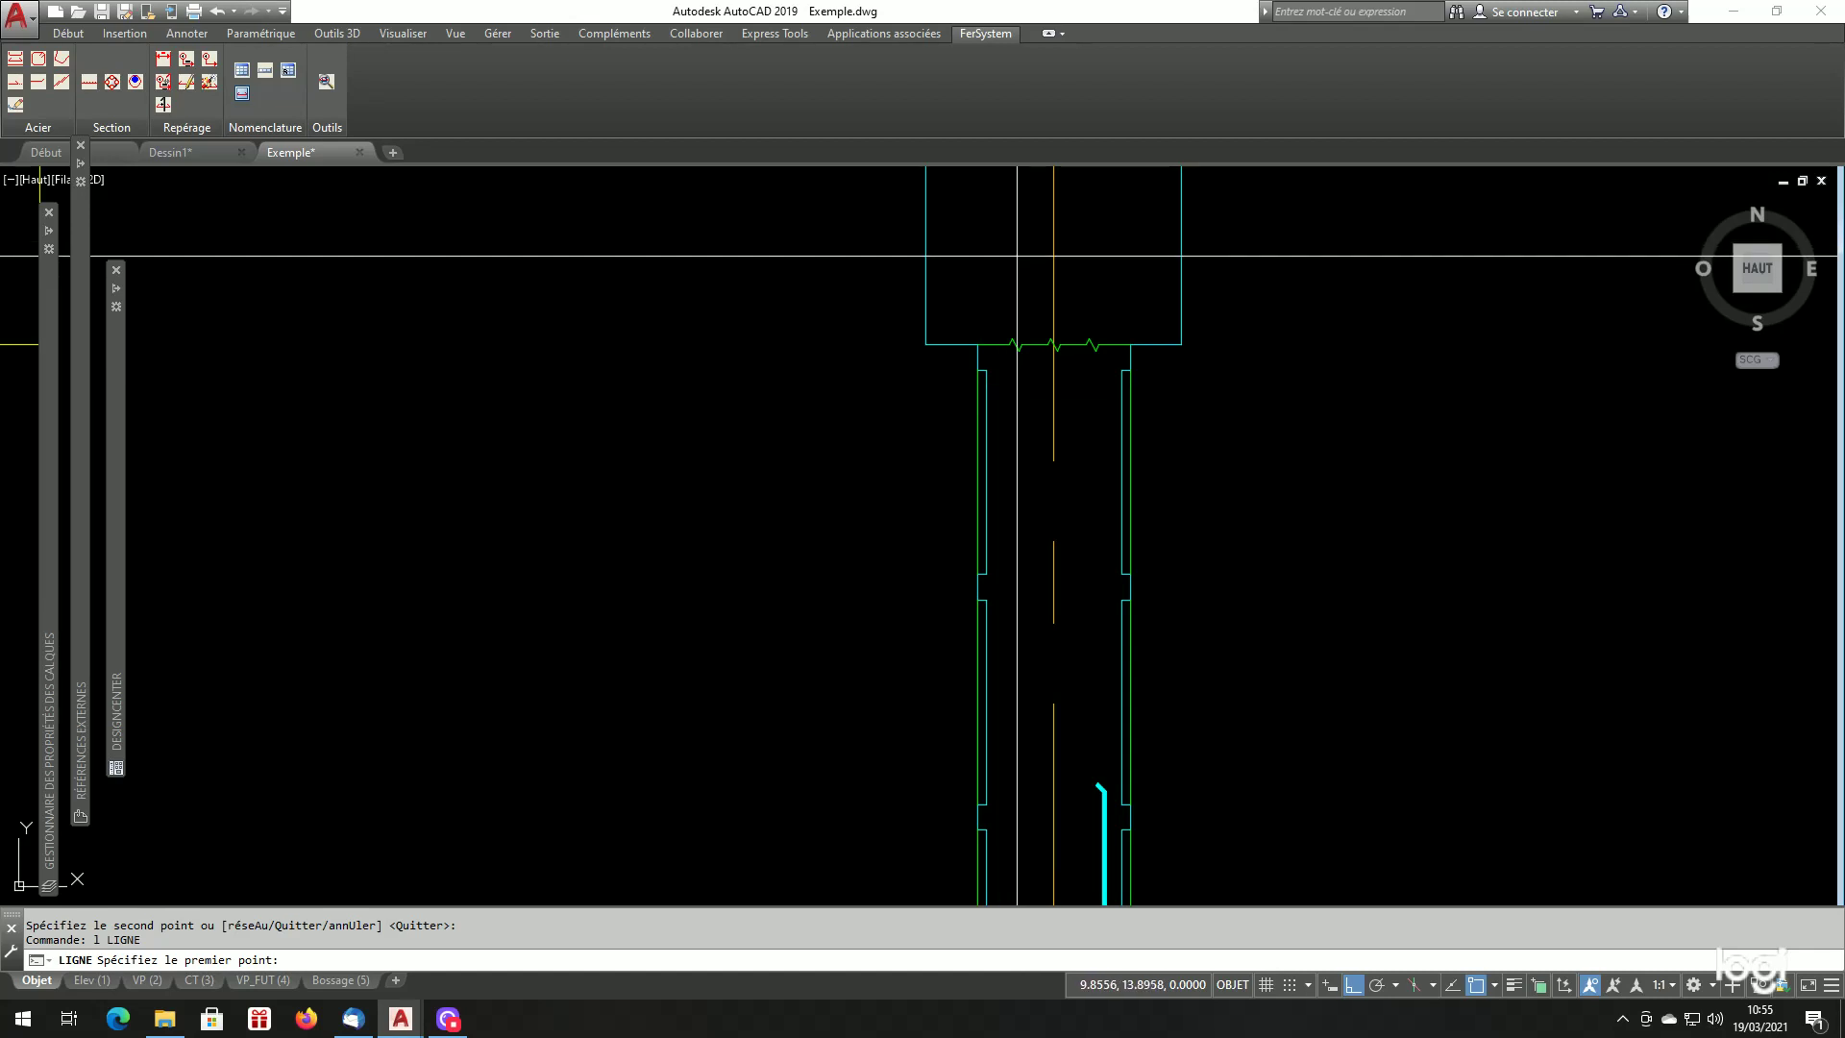
click(925, 343)
click(1454, 474)
key(Return)
Move the construction line up 0.5 into the cap beam.
text(dp)
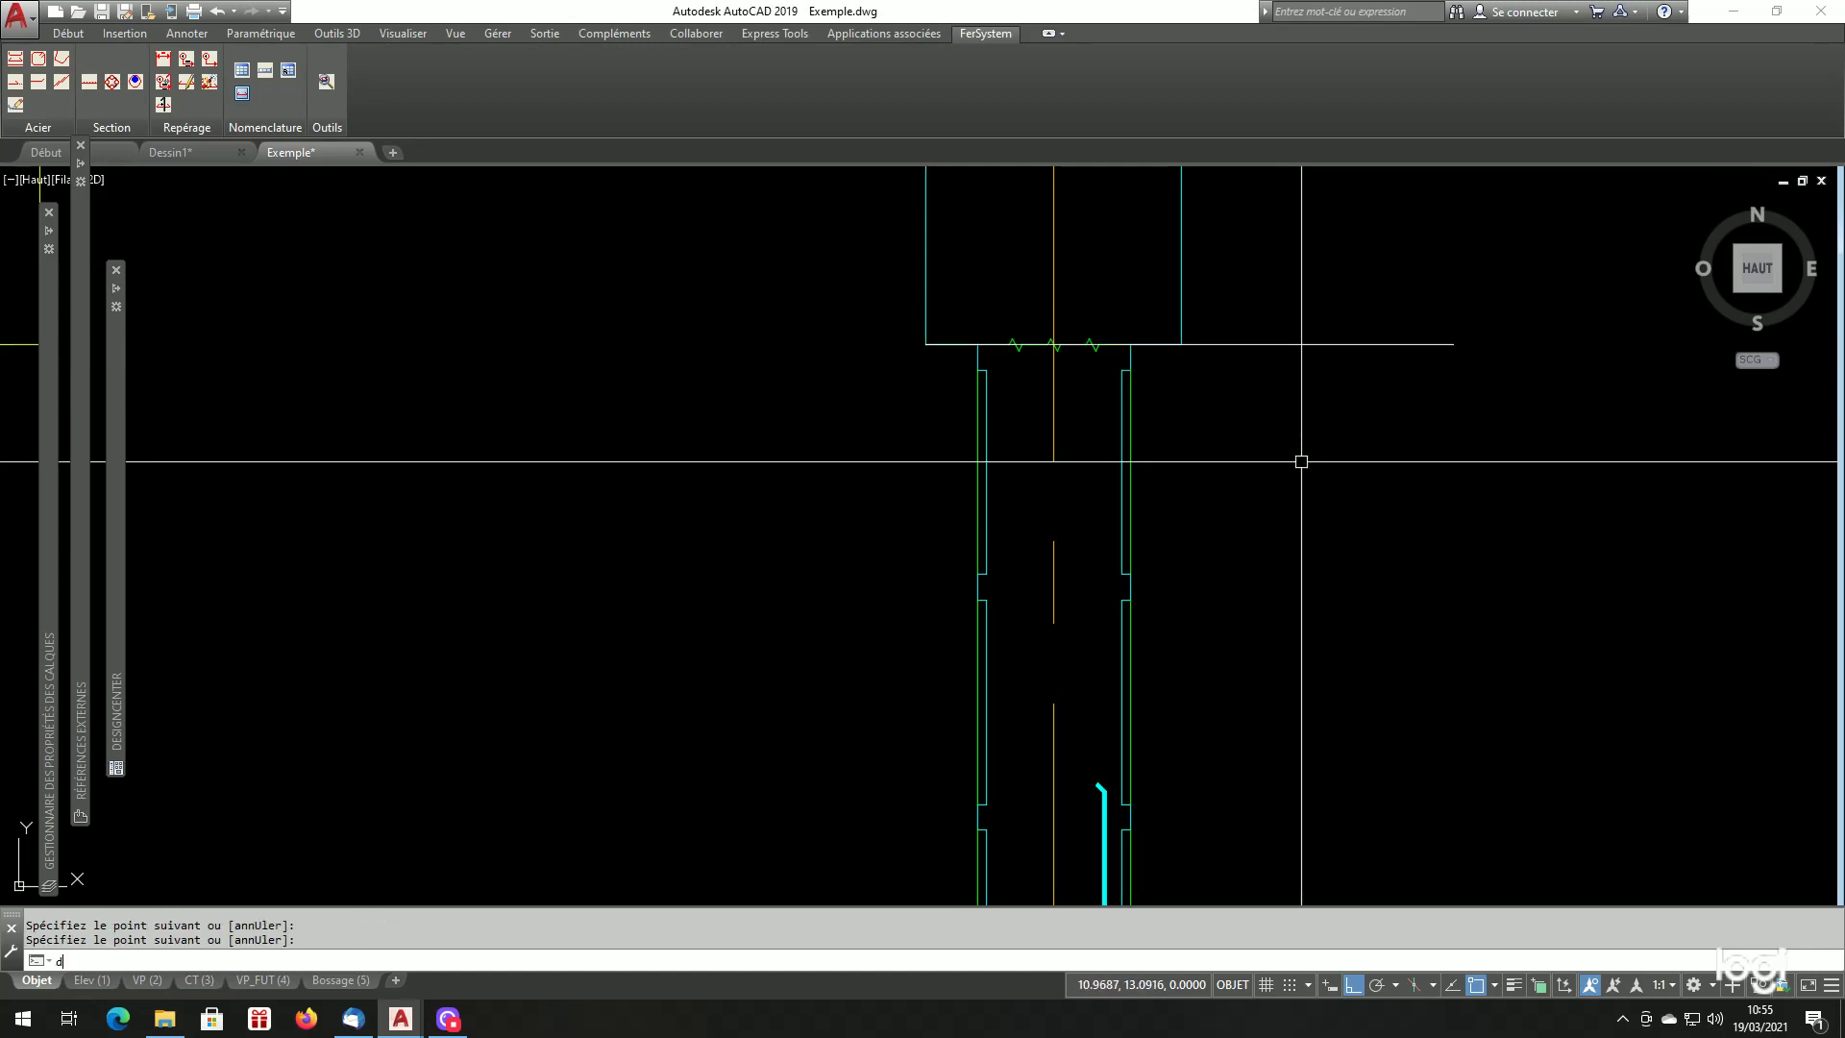
key(Return)
click(1297, 338)
click(1274, 475)
key(Return)
click(1307, 644)
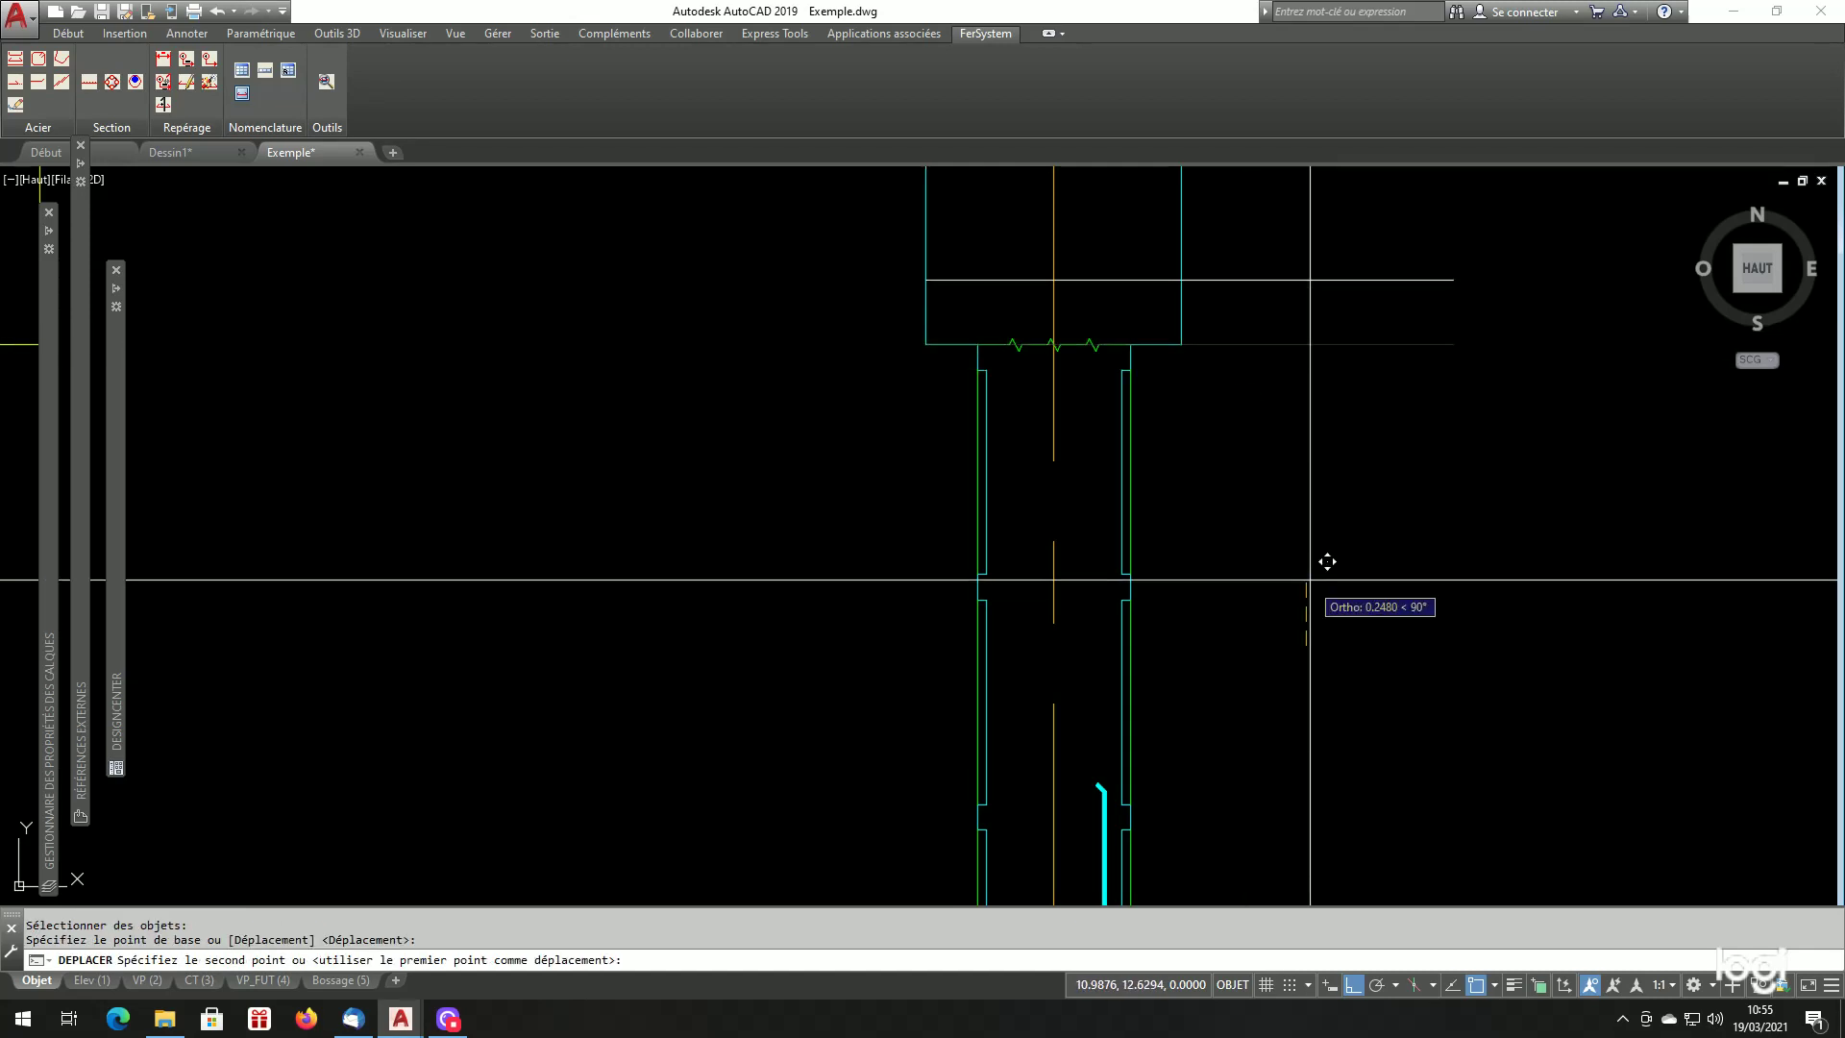
text(.5)
key(Return)
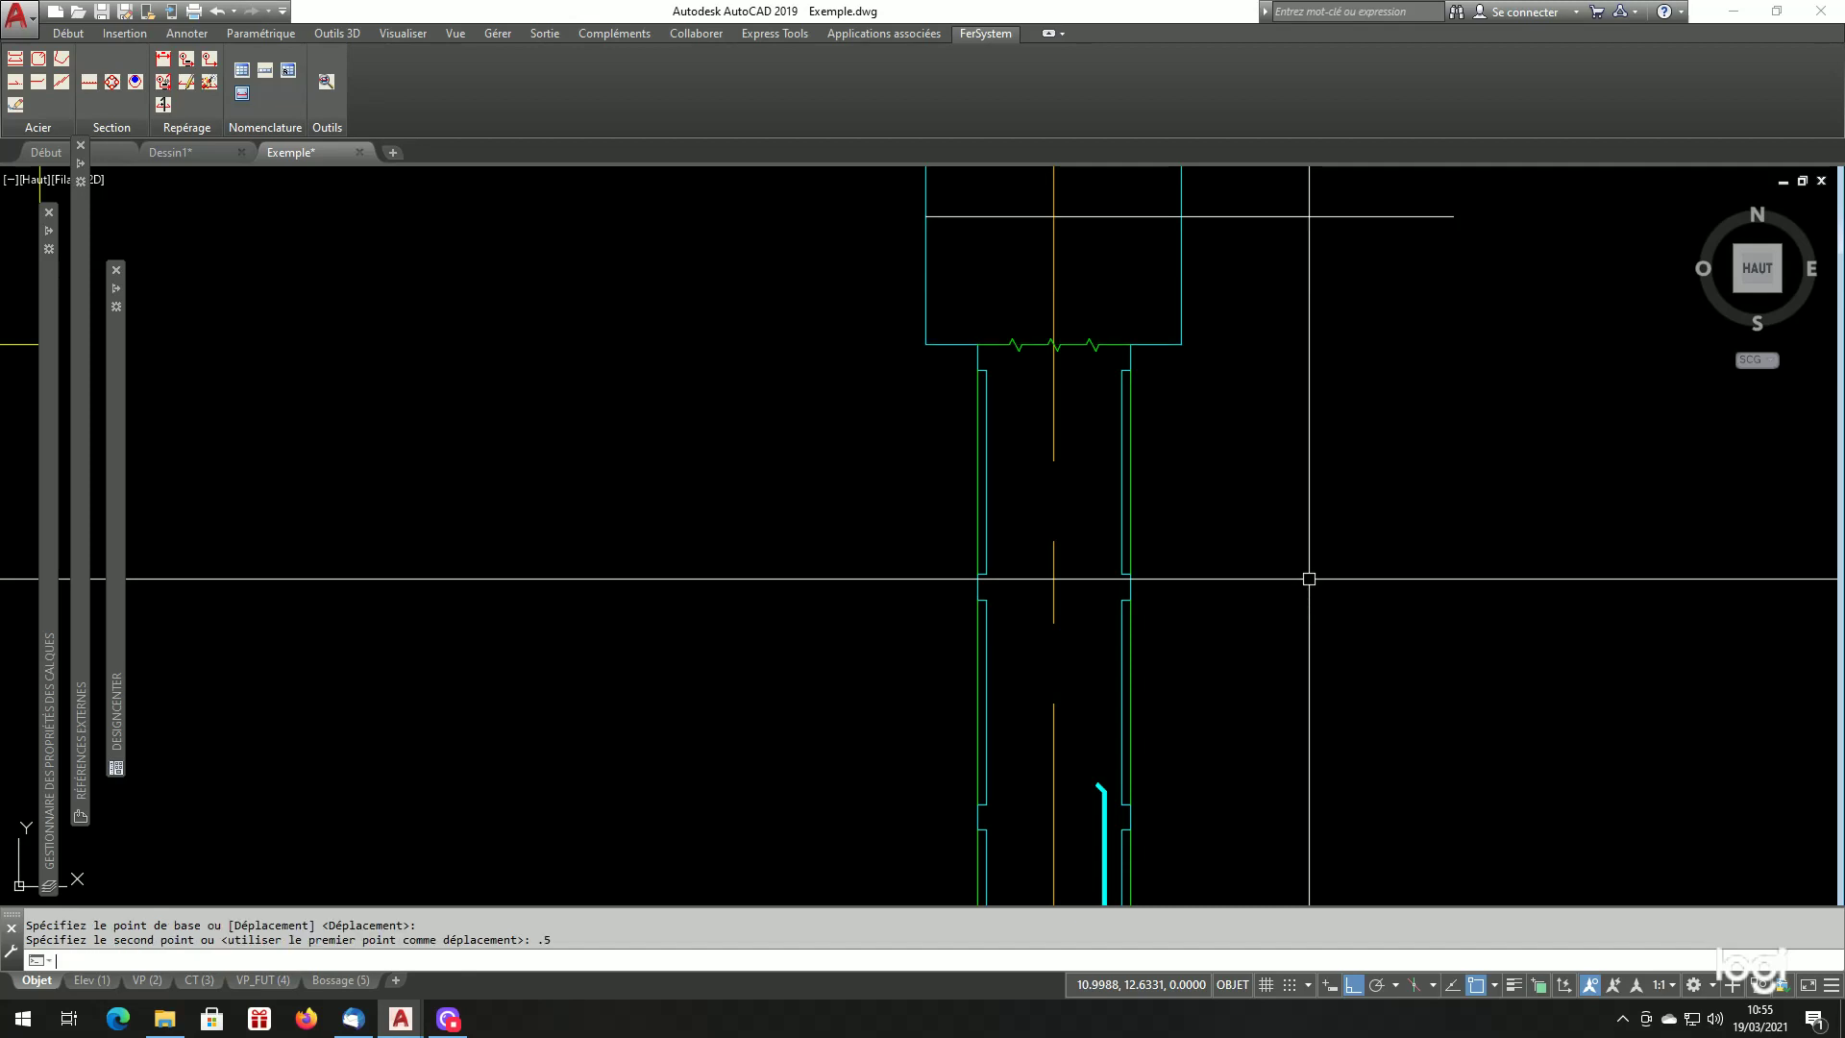
Open the normalised bar generator for a straight bar (Barre droite) and set its reference mode to Quadrant/Axe.
scroll(1308, 578, down, 5)
scroll(1270, 617, up, 3)
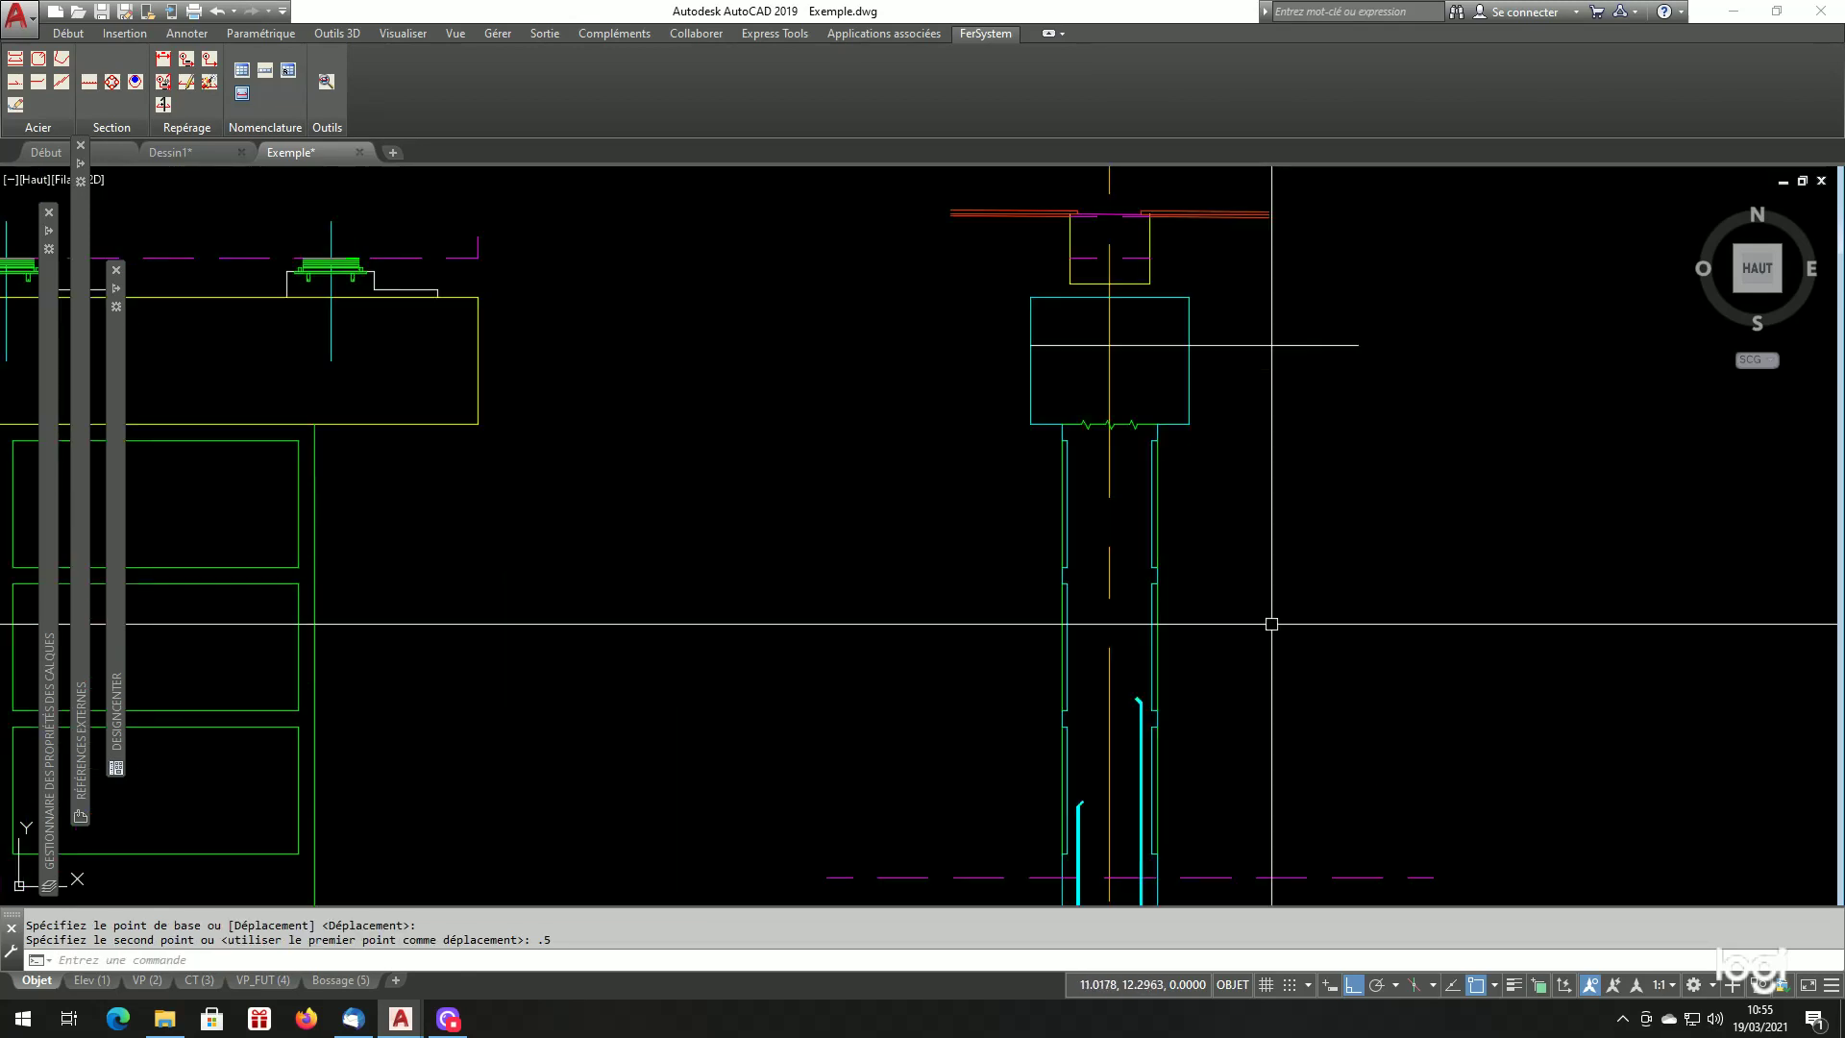
scroll(1277, 500, down, 2)
scroll(1277, 543, up, 2)
scroll(1270, 572, down, 2)
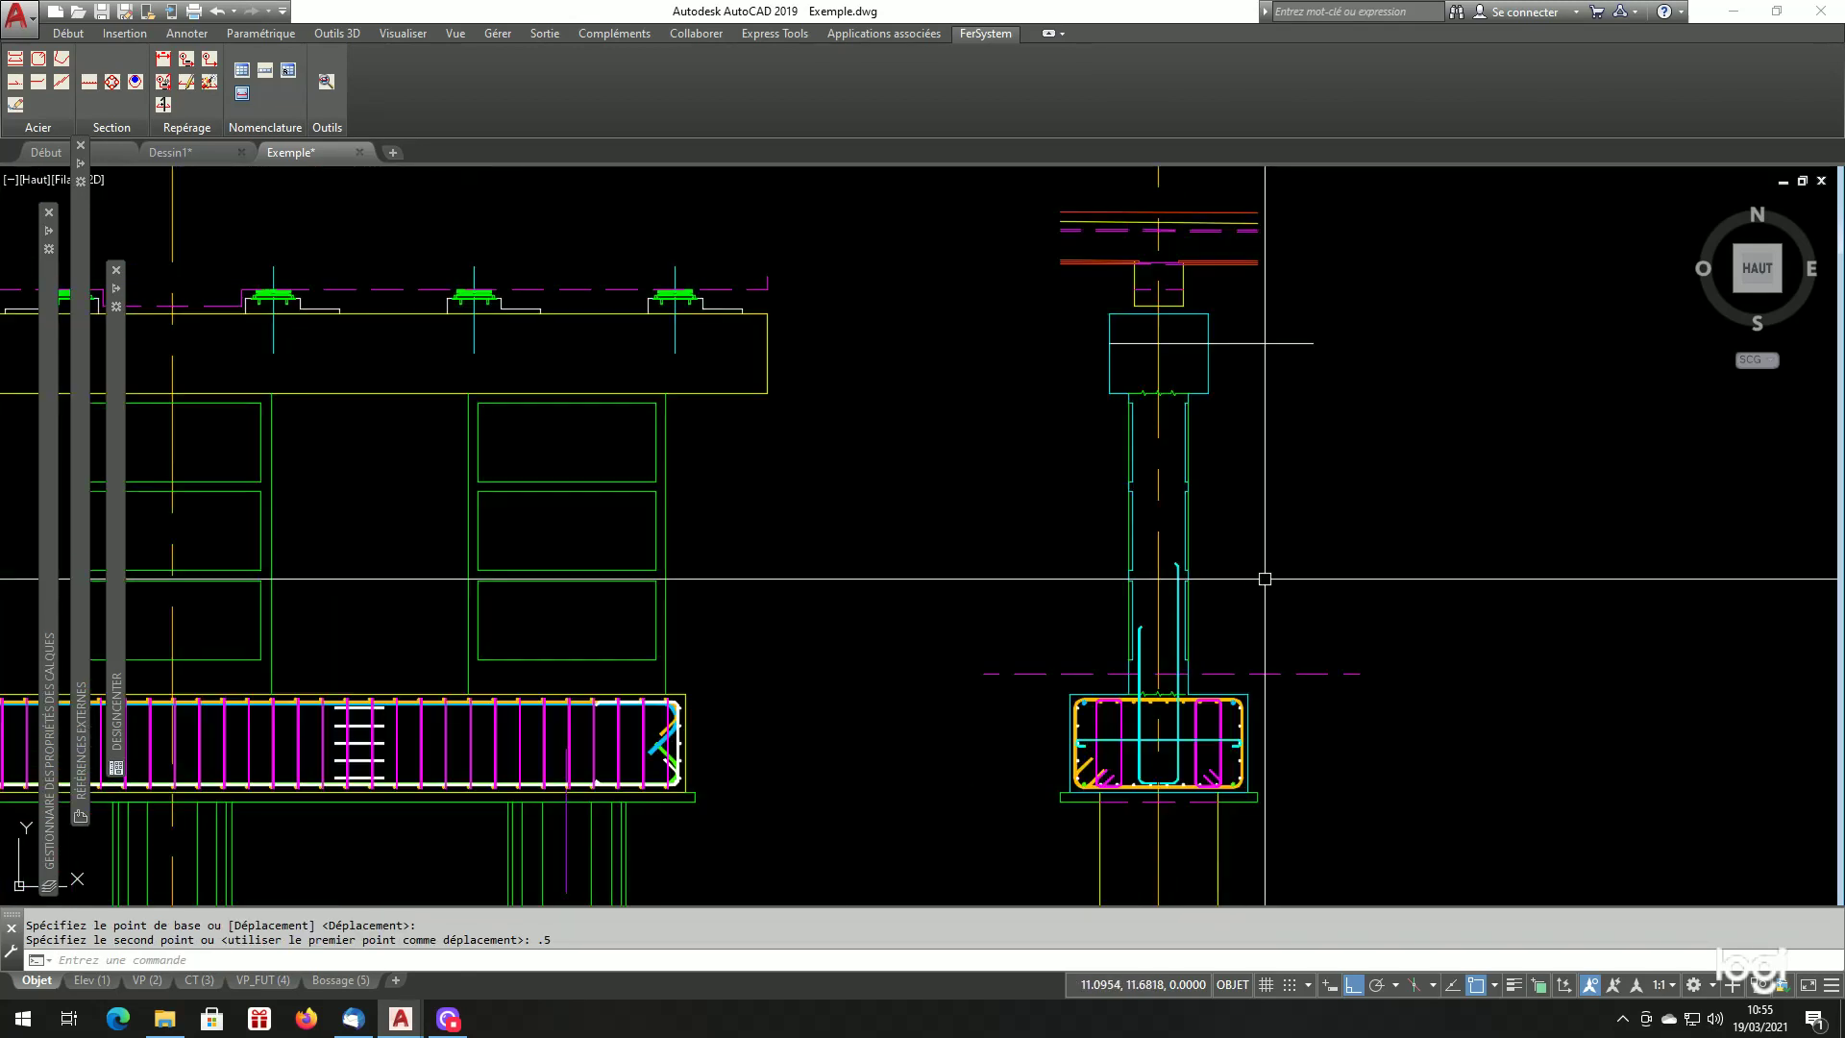
scroll(1263, 584, up, 2)
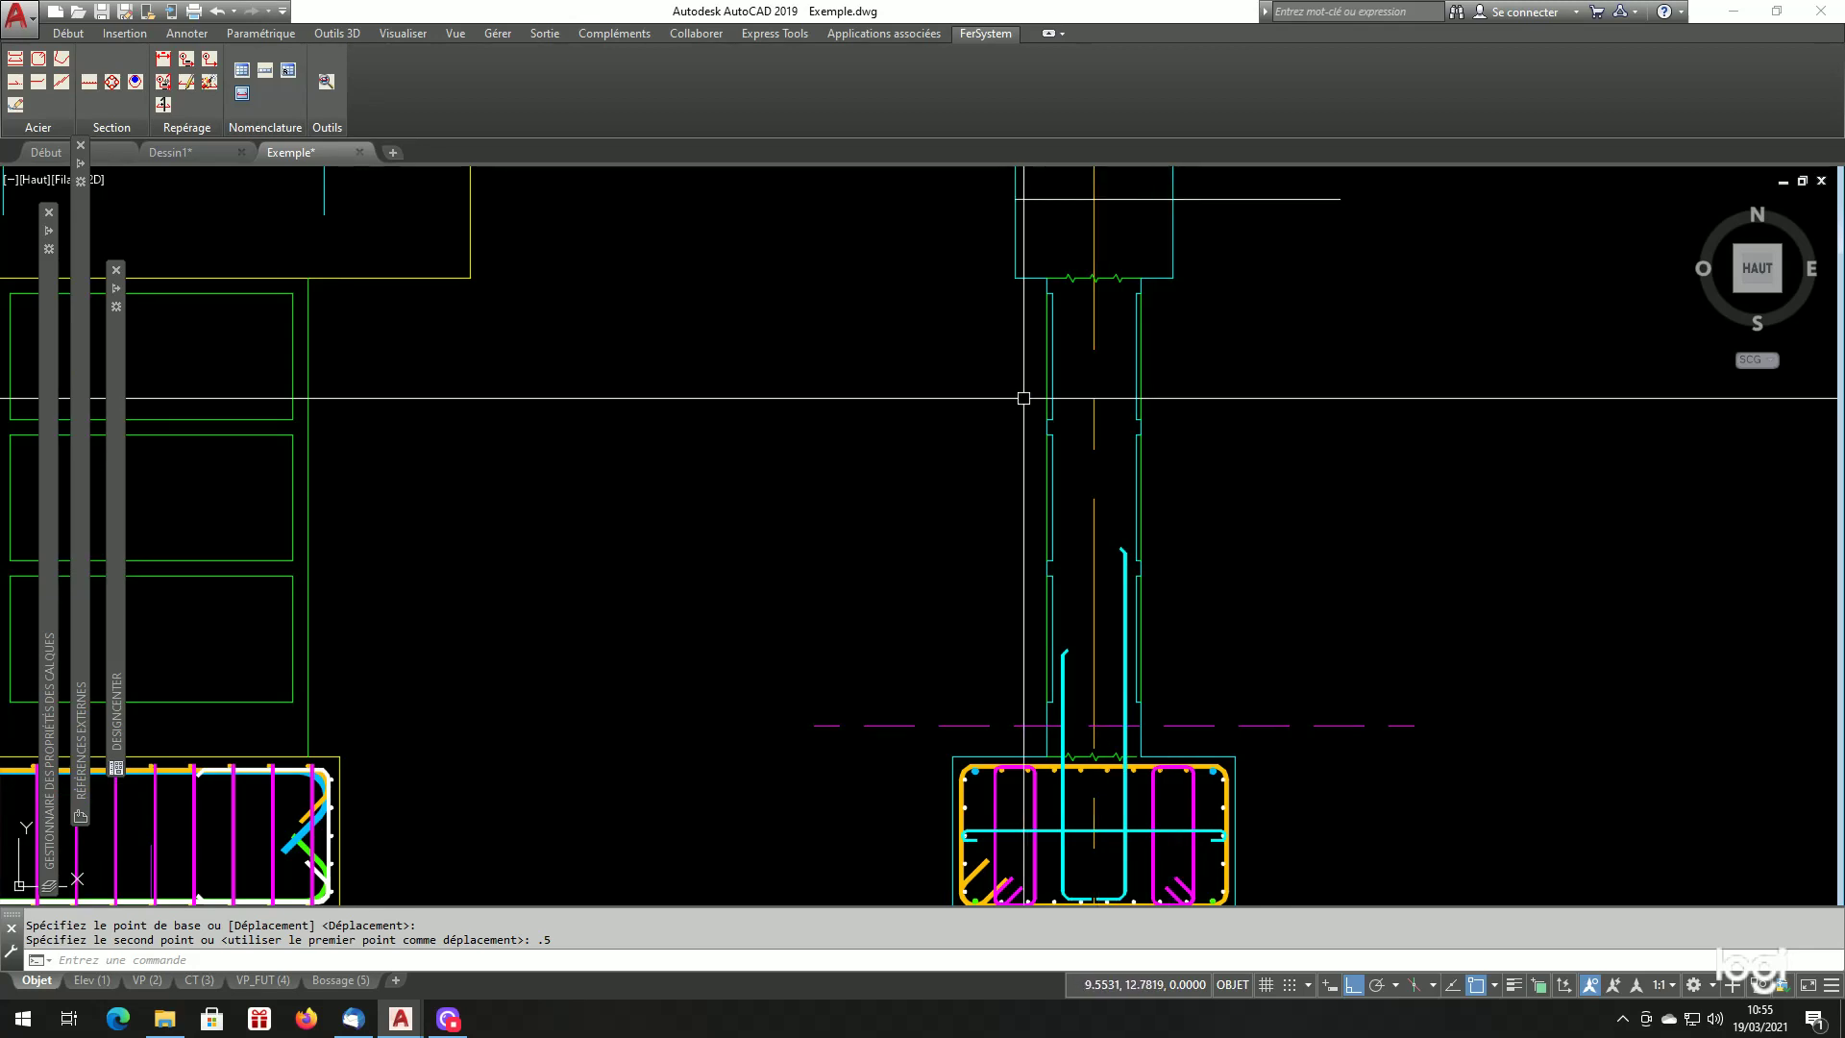
click(16, 59)
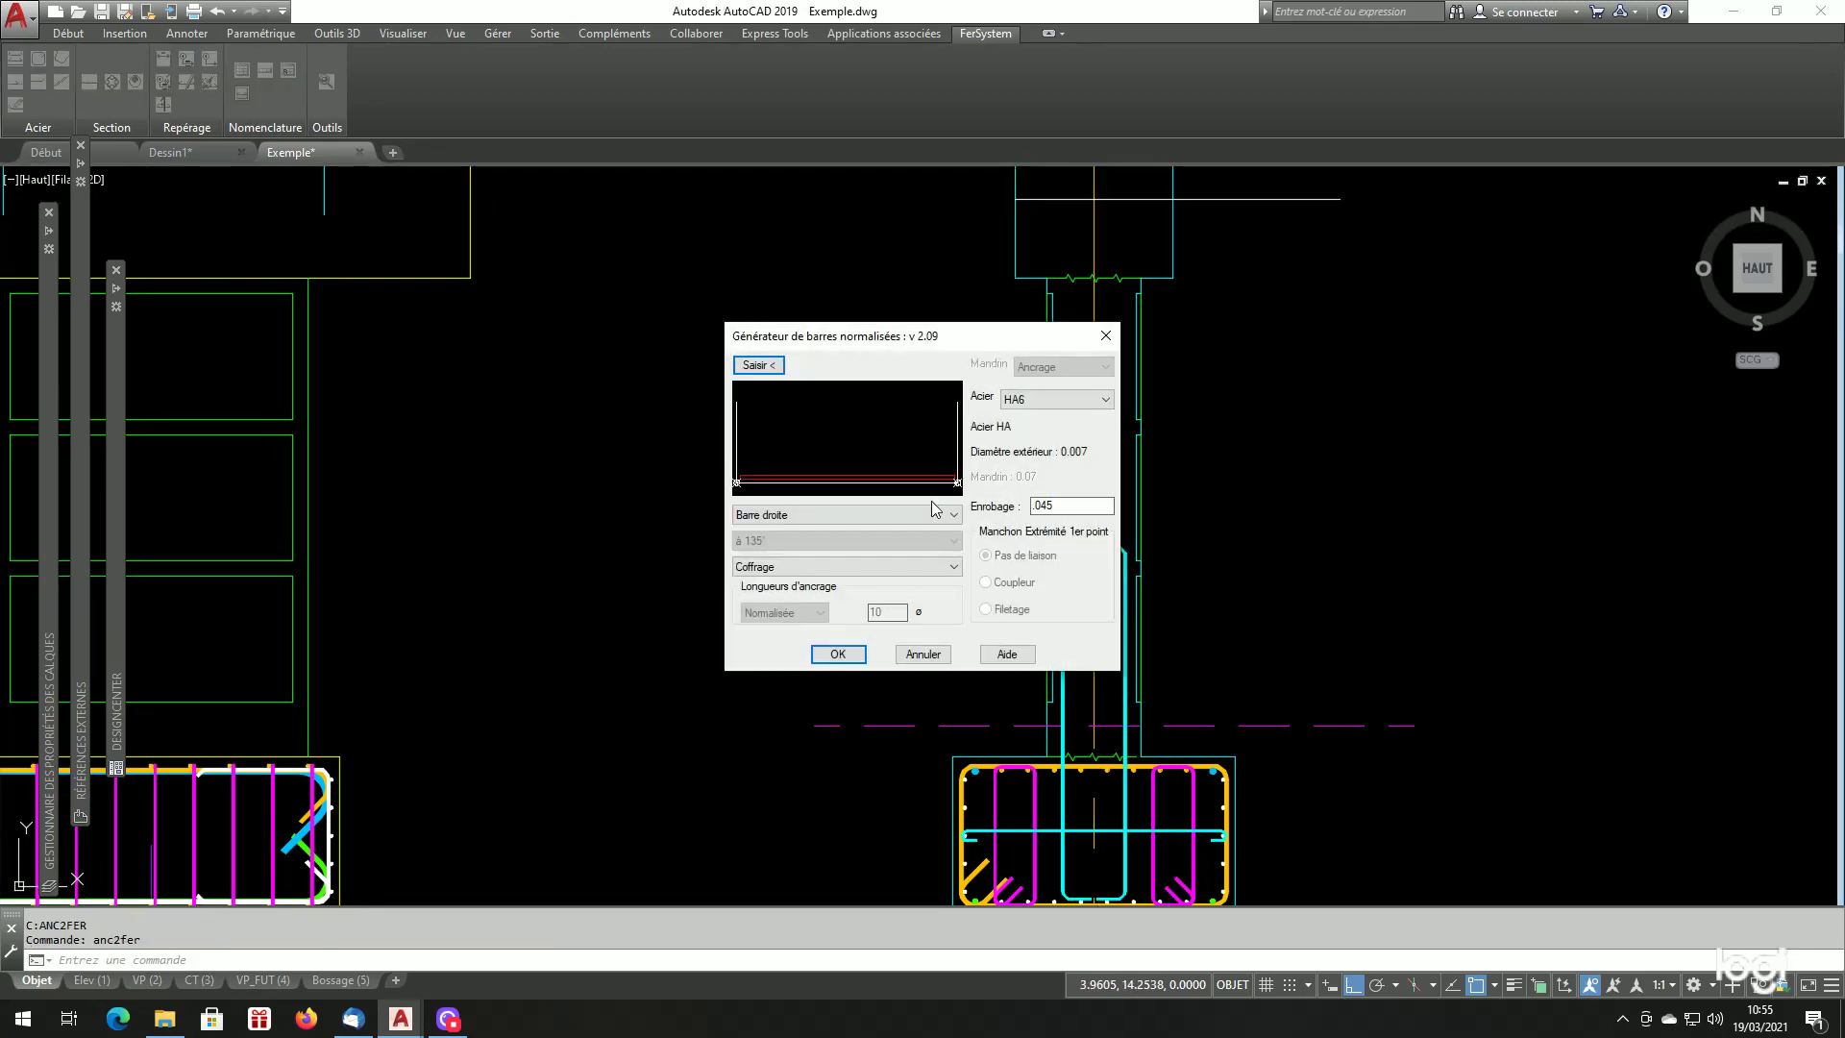
click(818, 567)
click(774, 597)
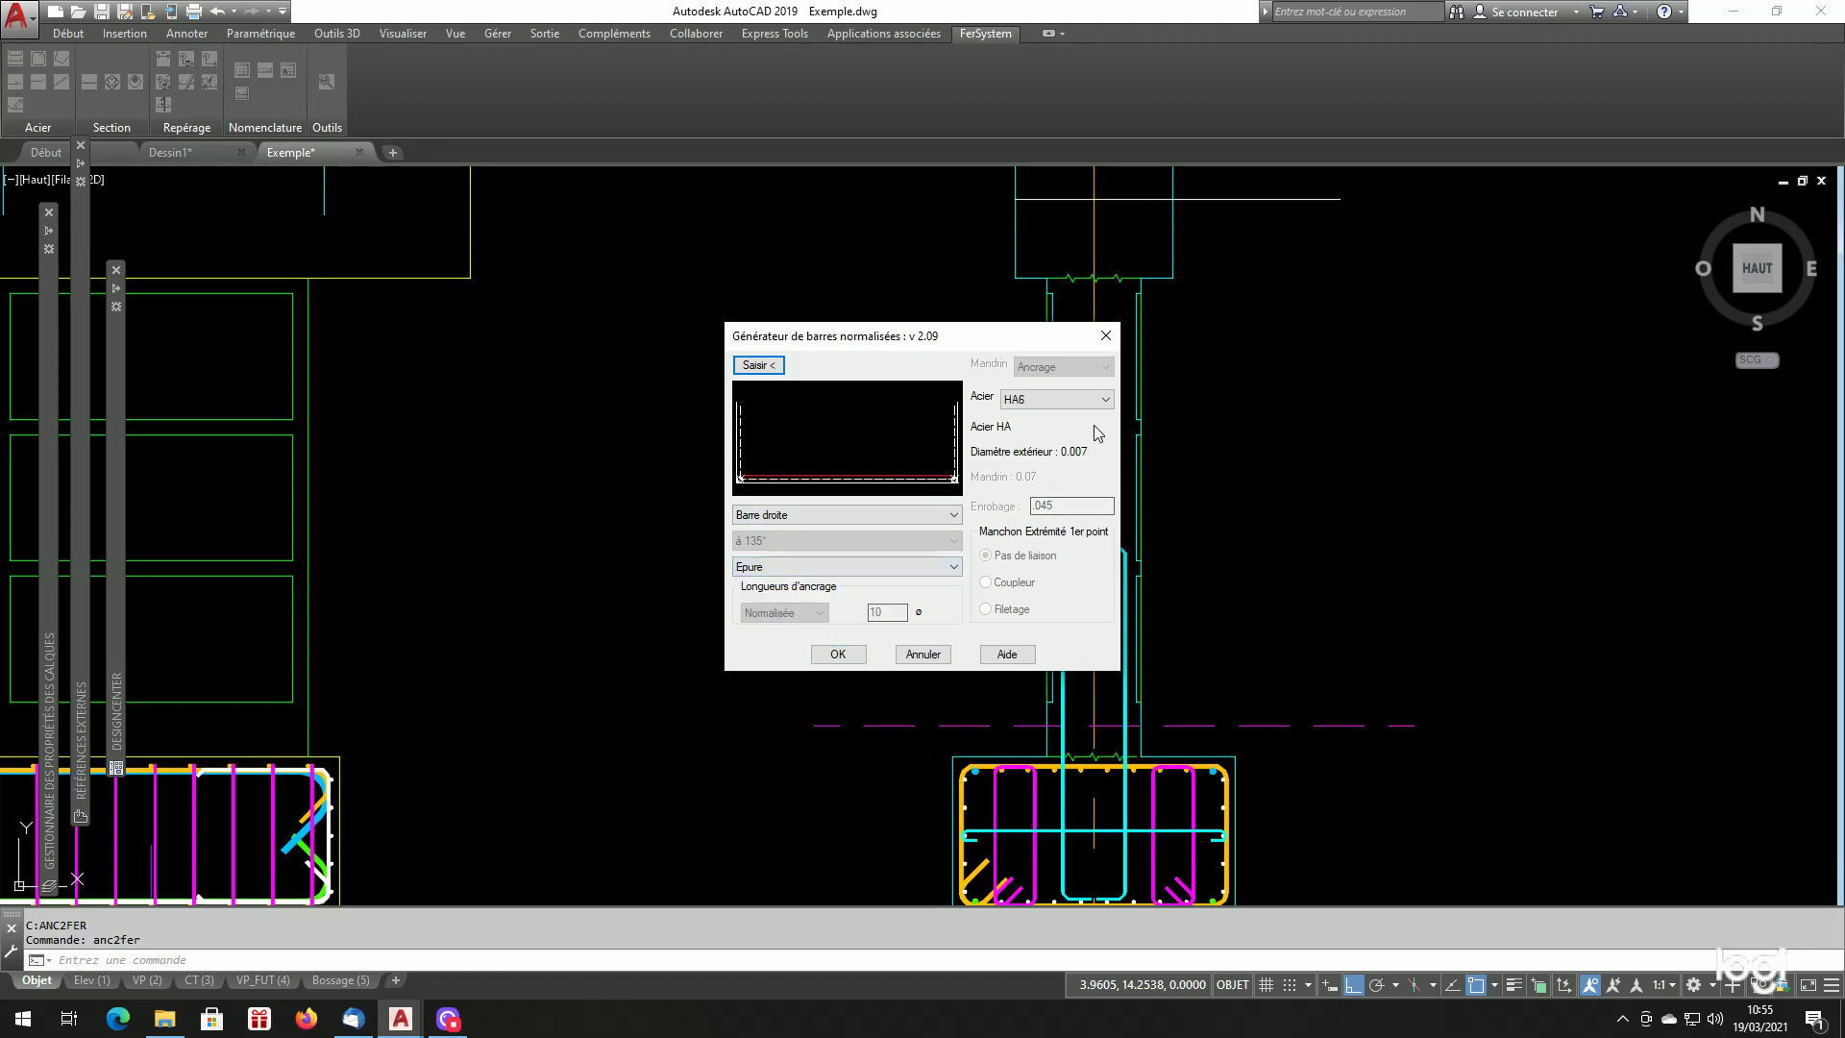
click(1071, 398)
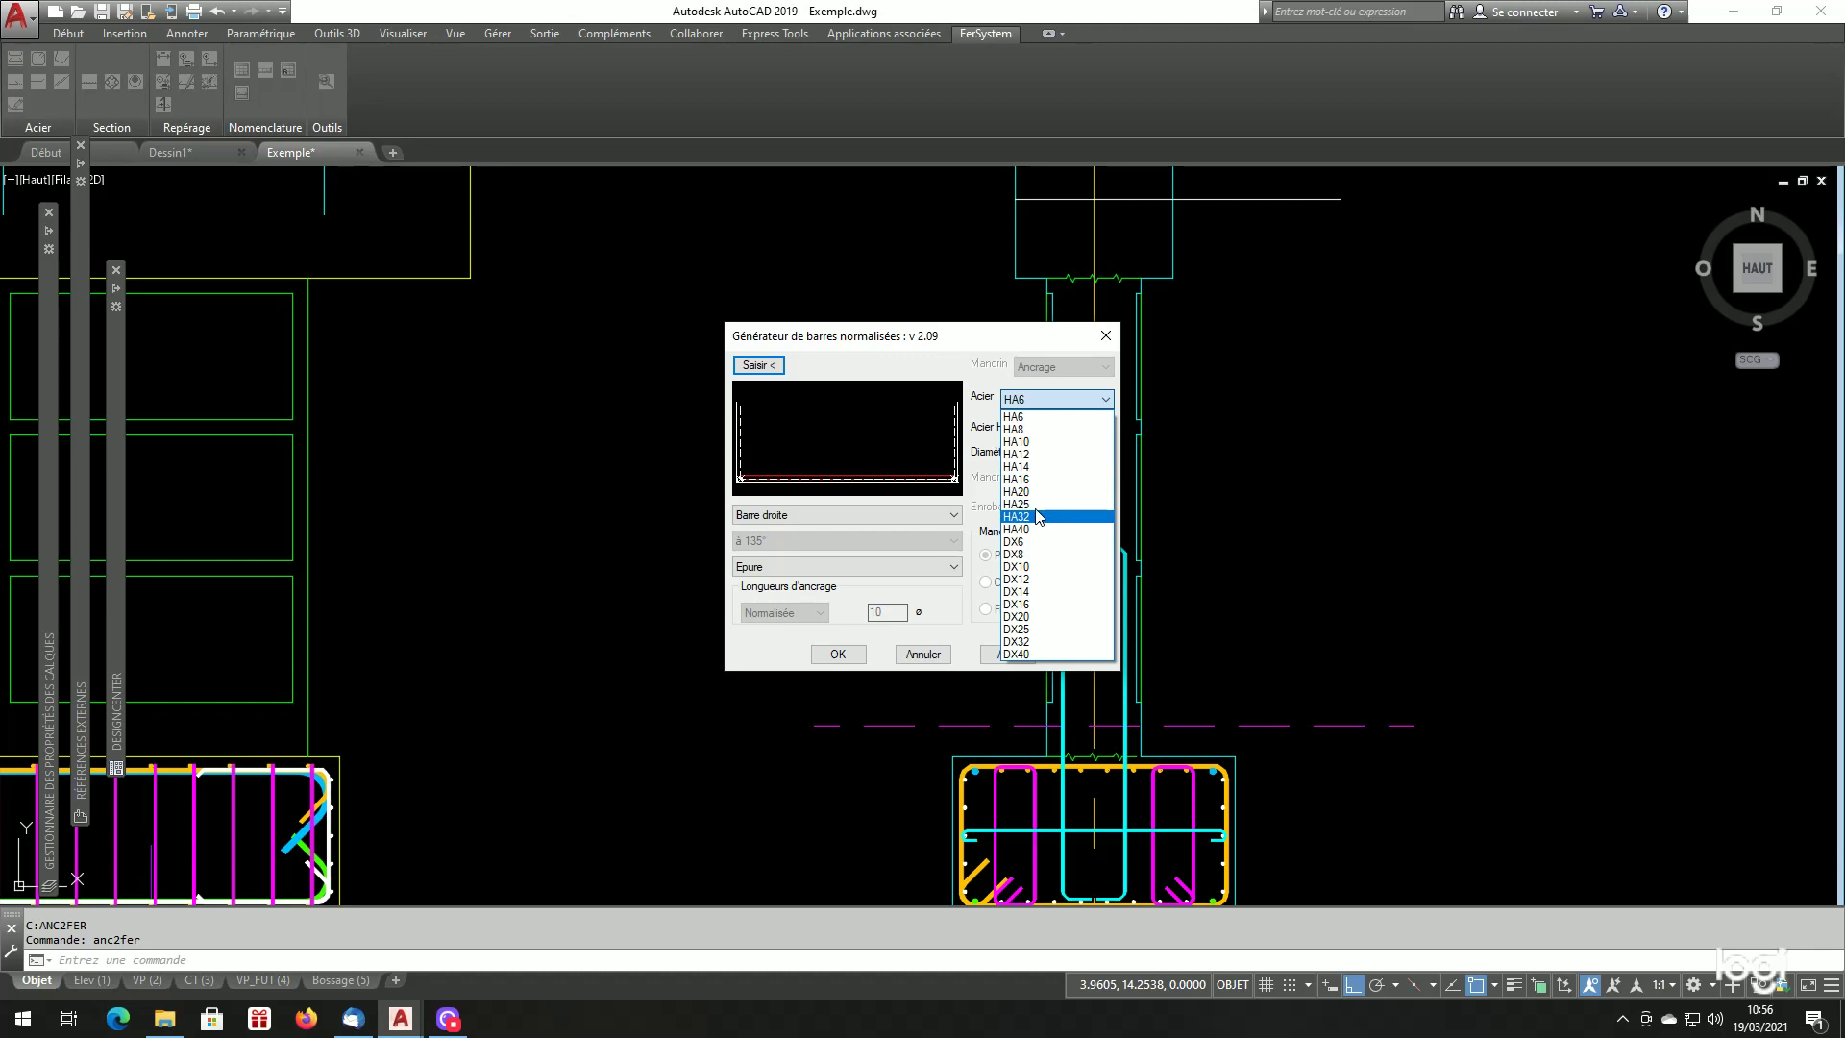
click(850, 567)
click(849, 570)
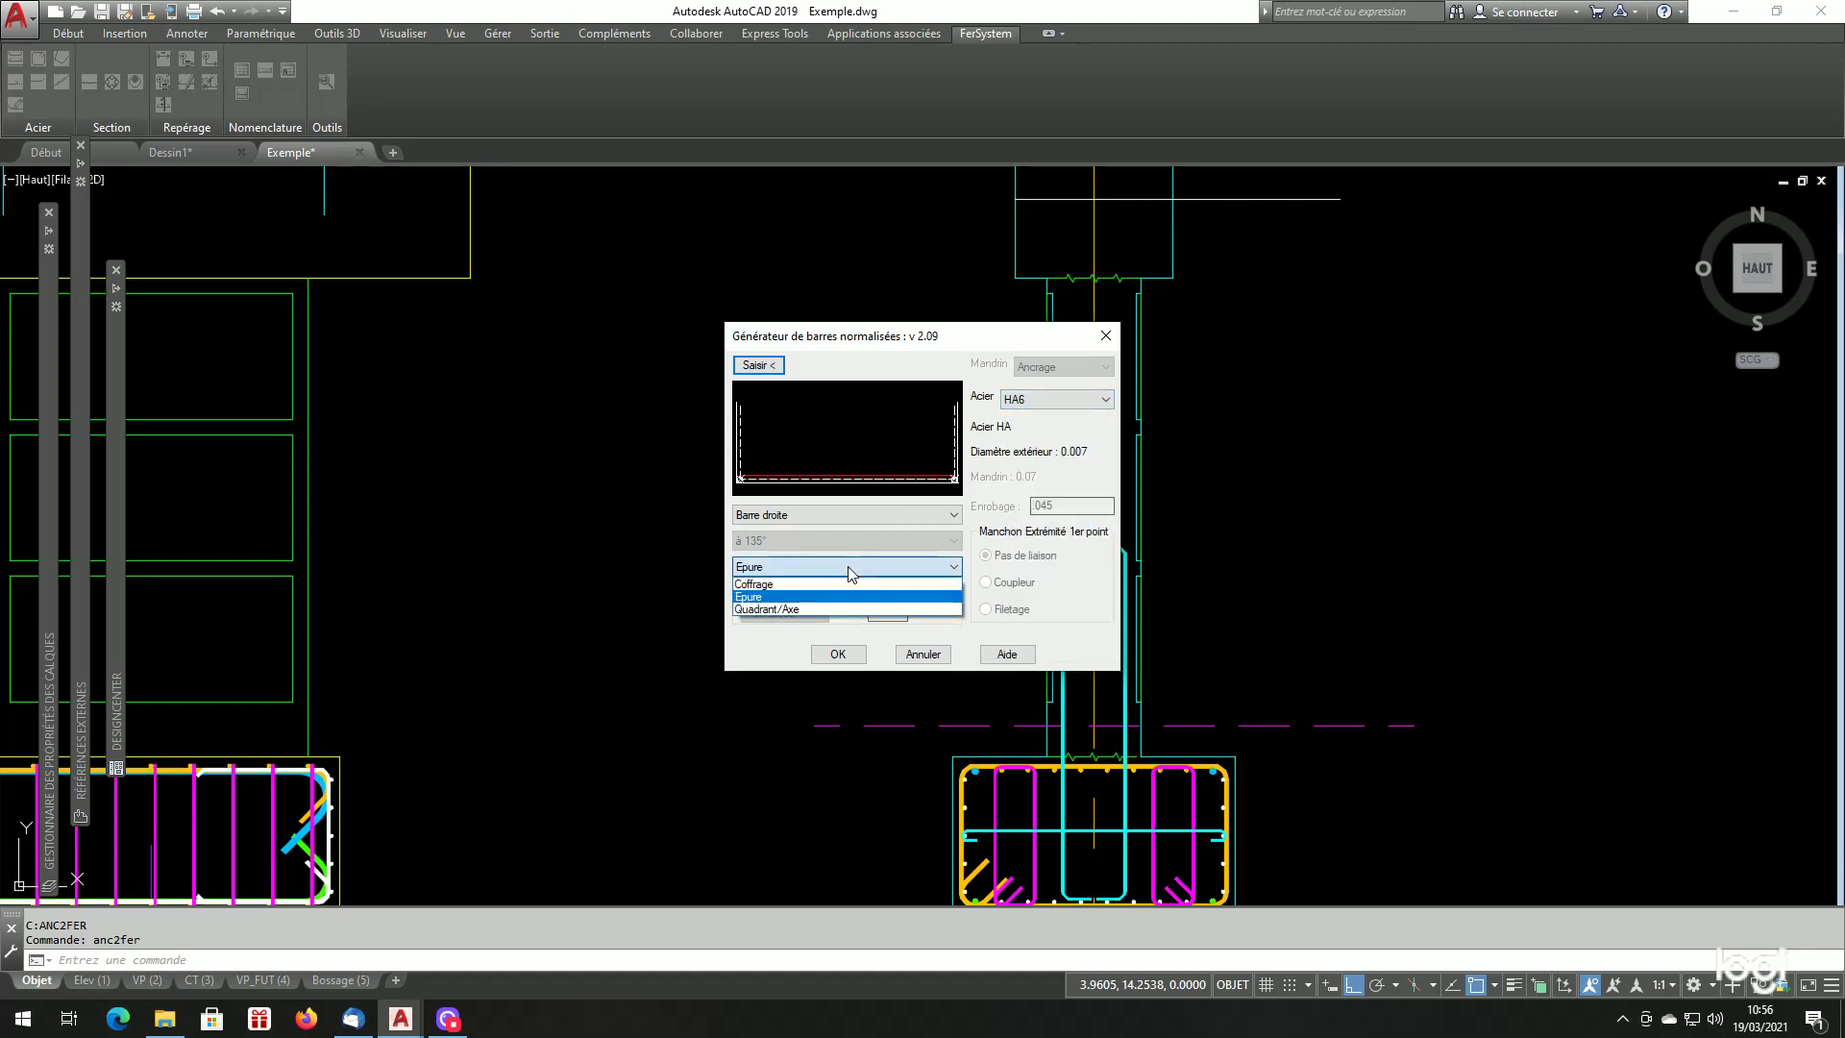
click(803, 605)
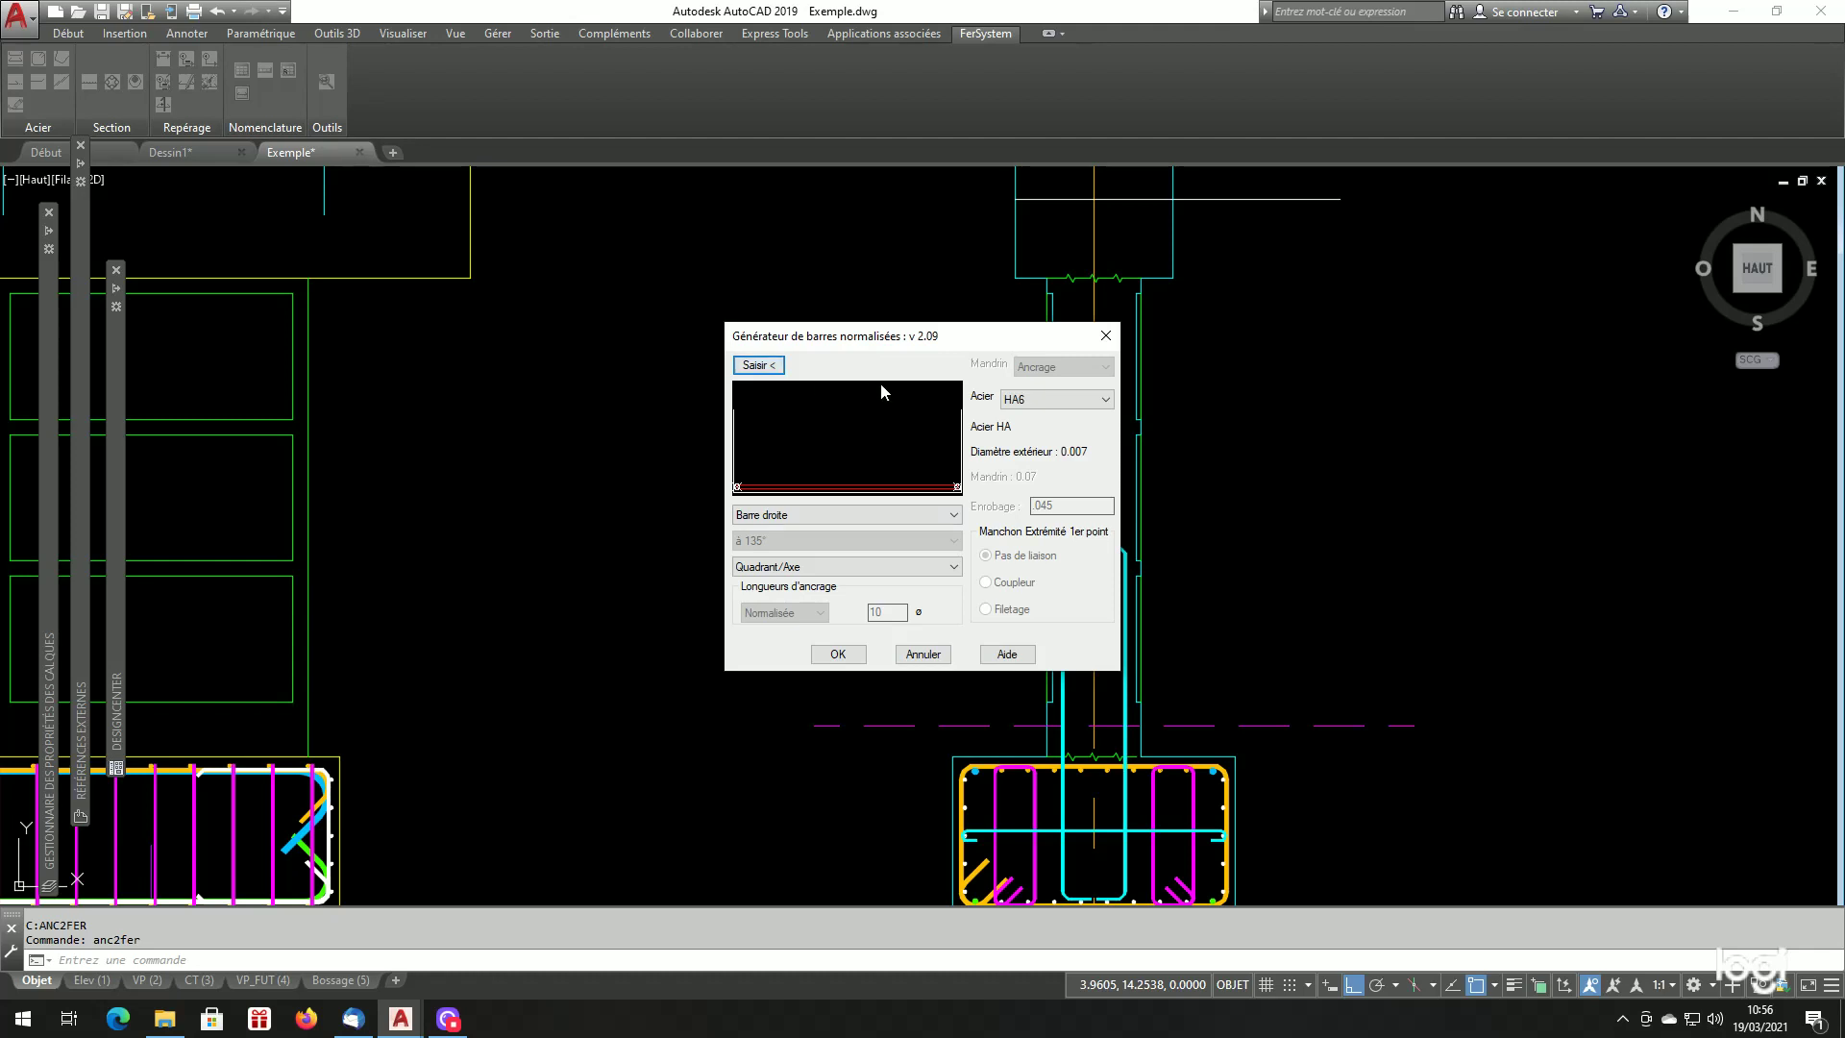
Set the straight bar to HA12 steel and start it where the footing's top line intersects the left starter bar.
click(1086, 400)
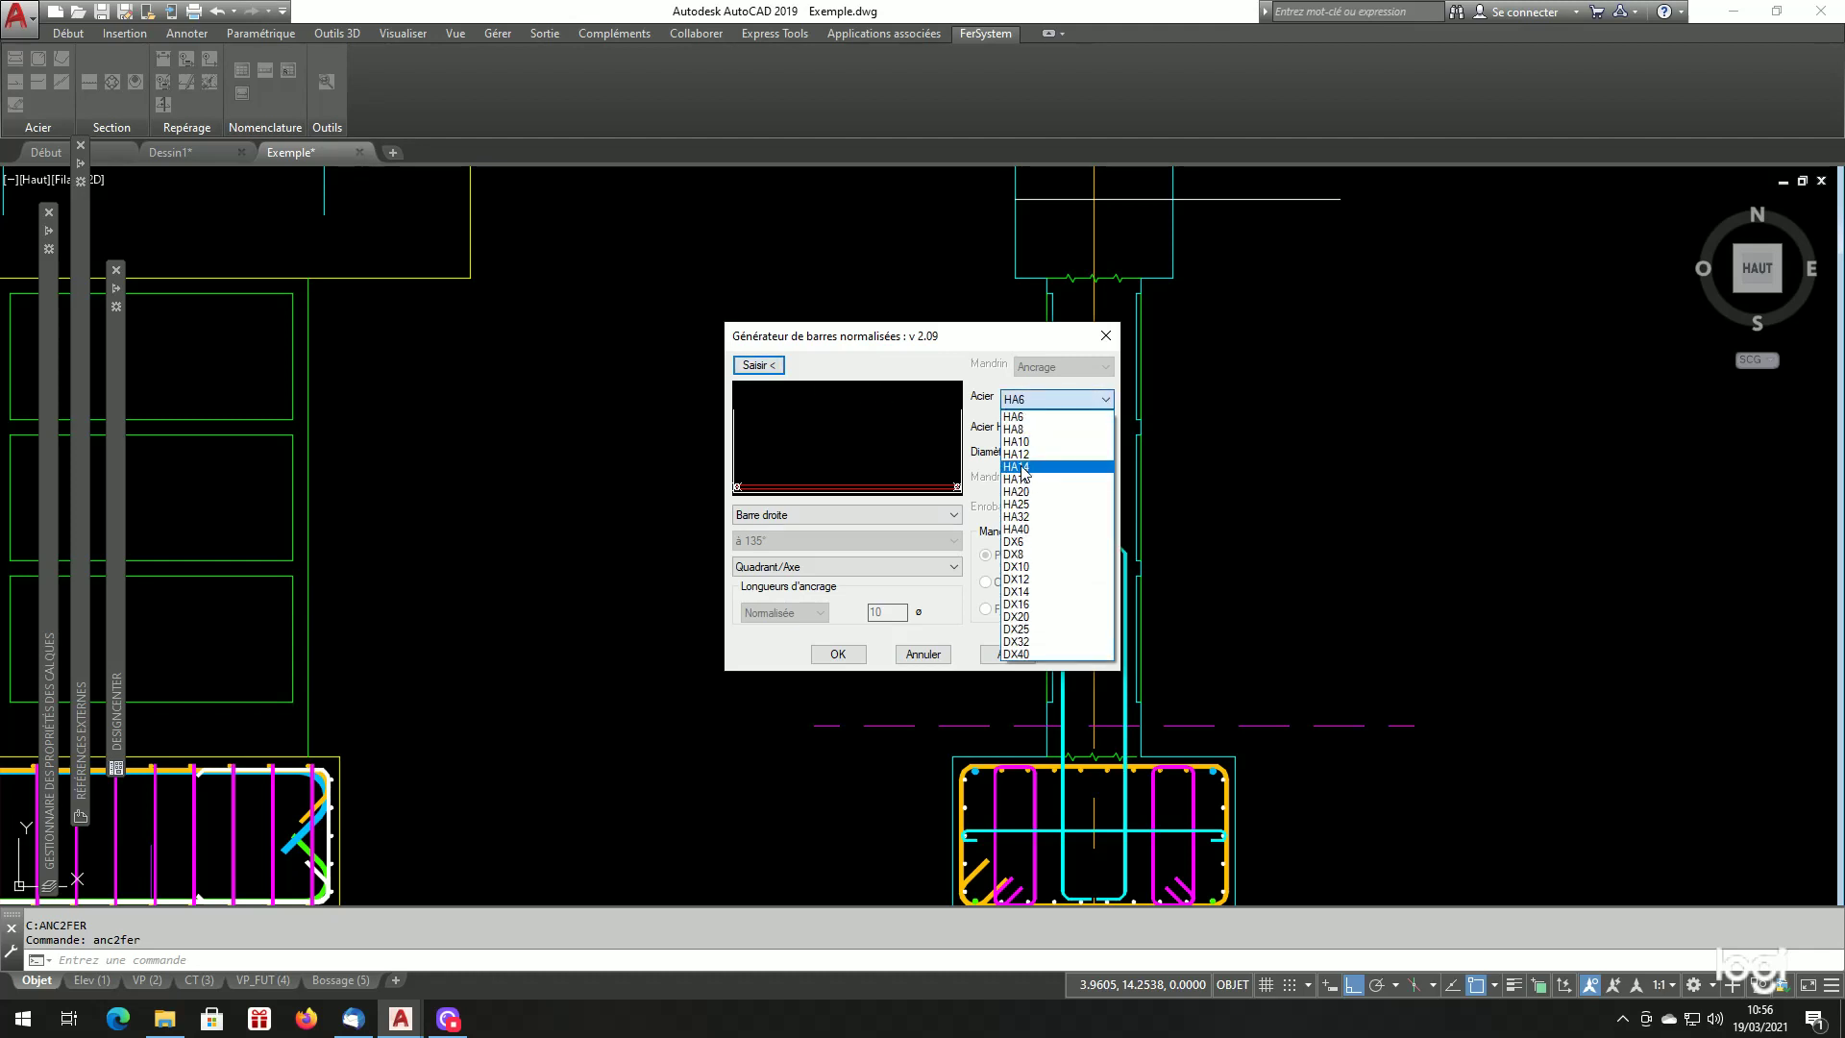
click(1047, 452)
click(754, 366)
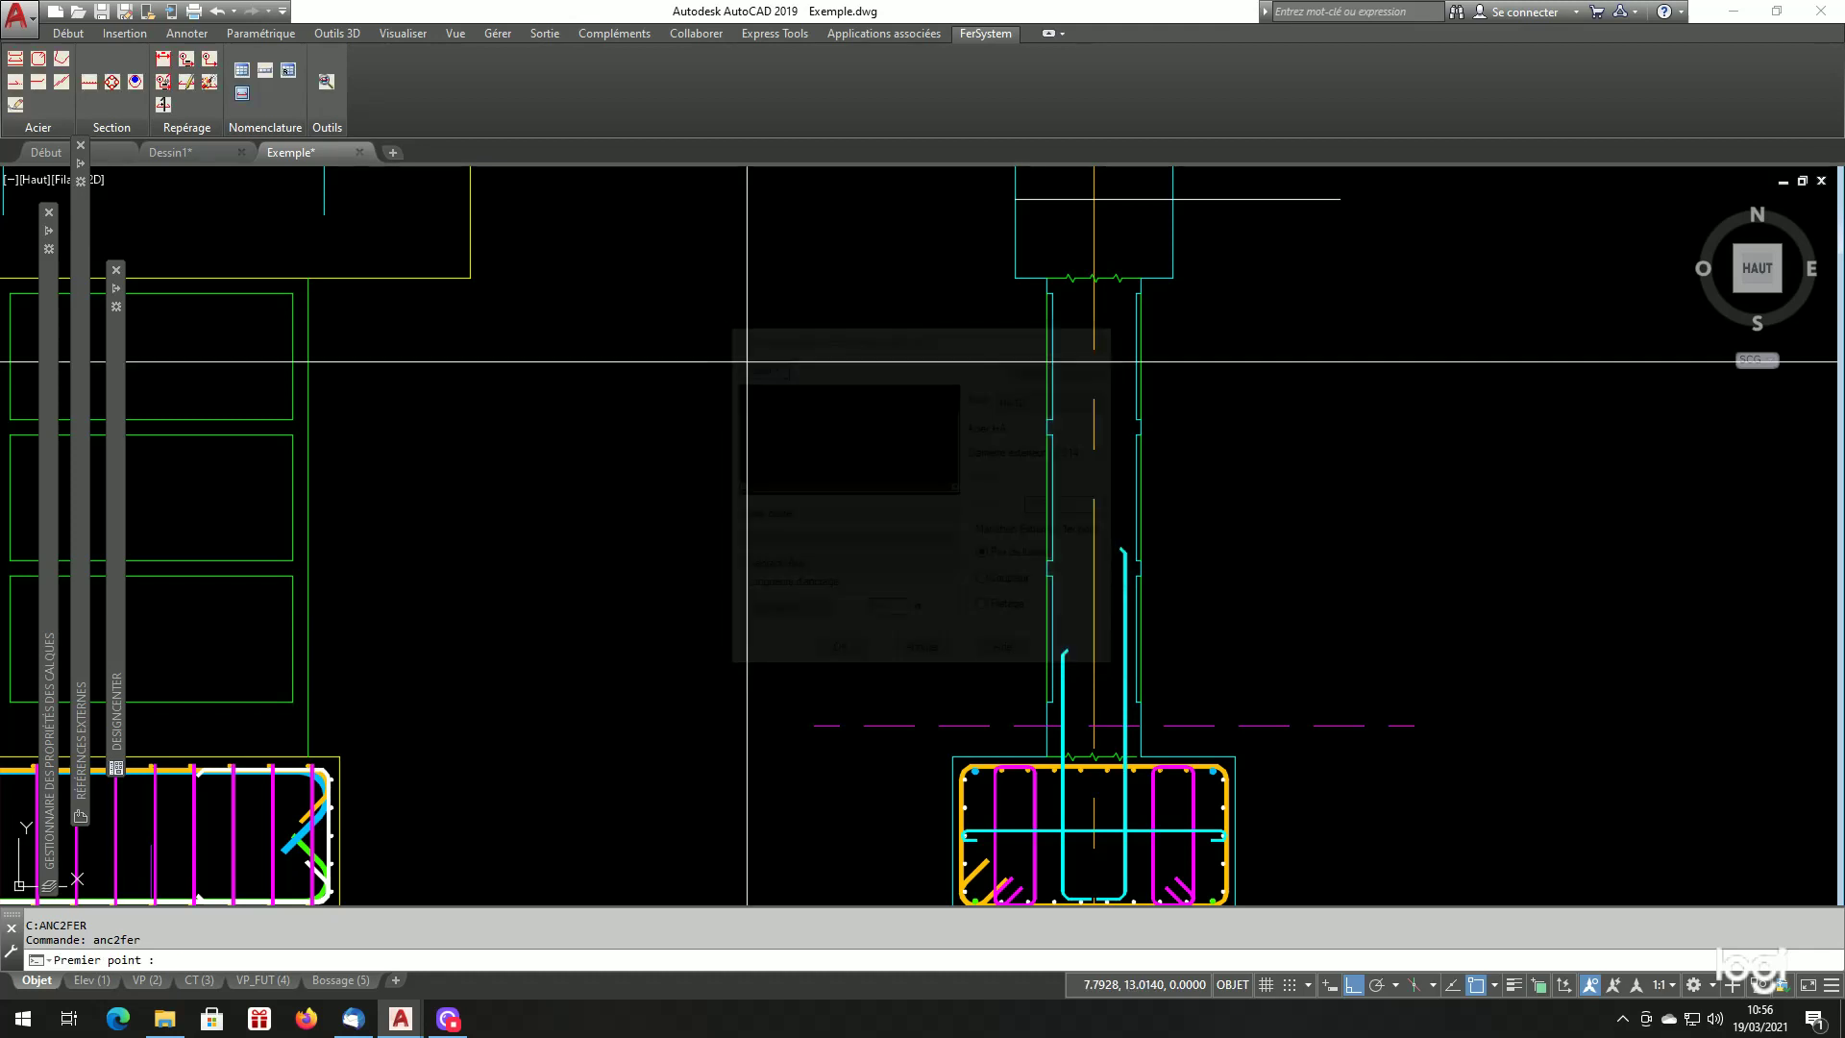
shift+right_click(729, 337)
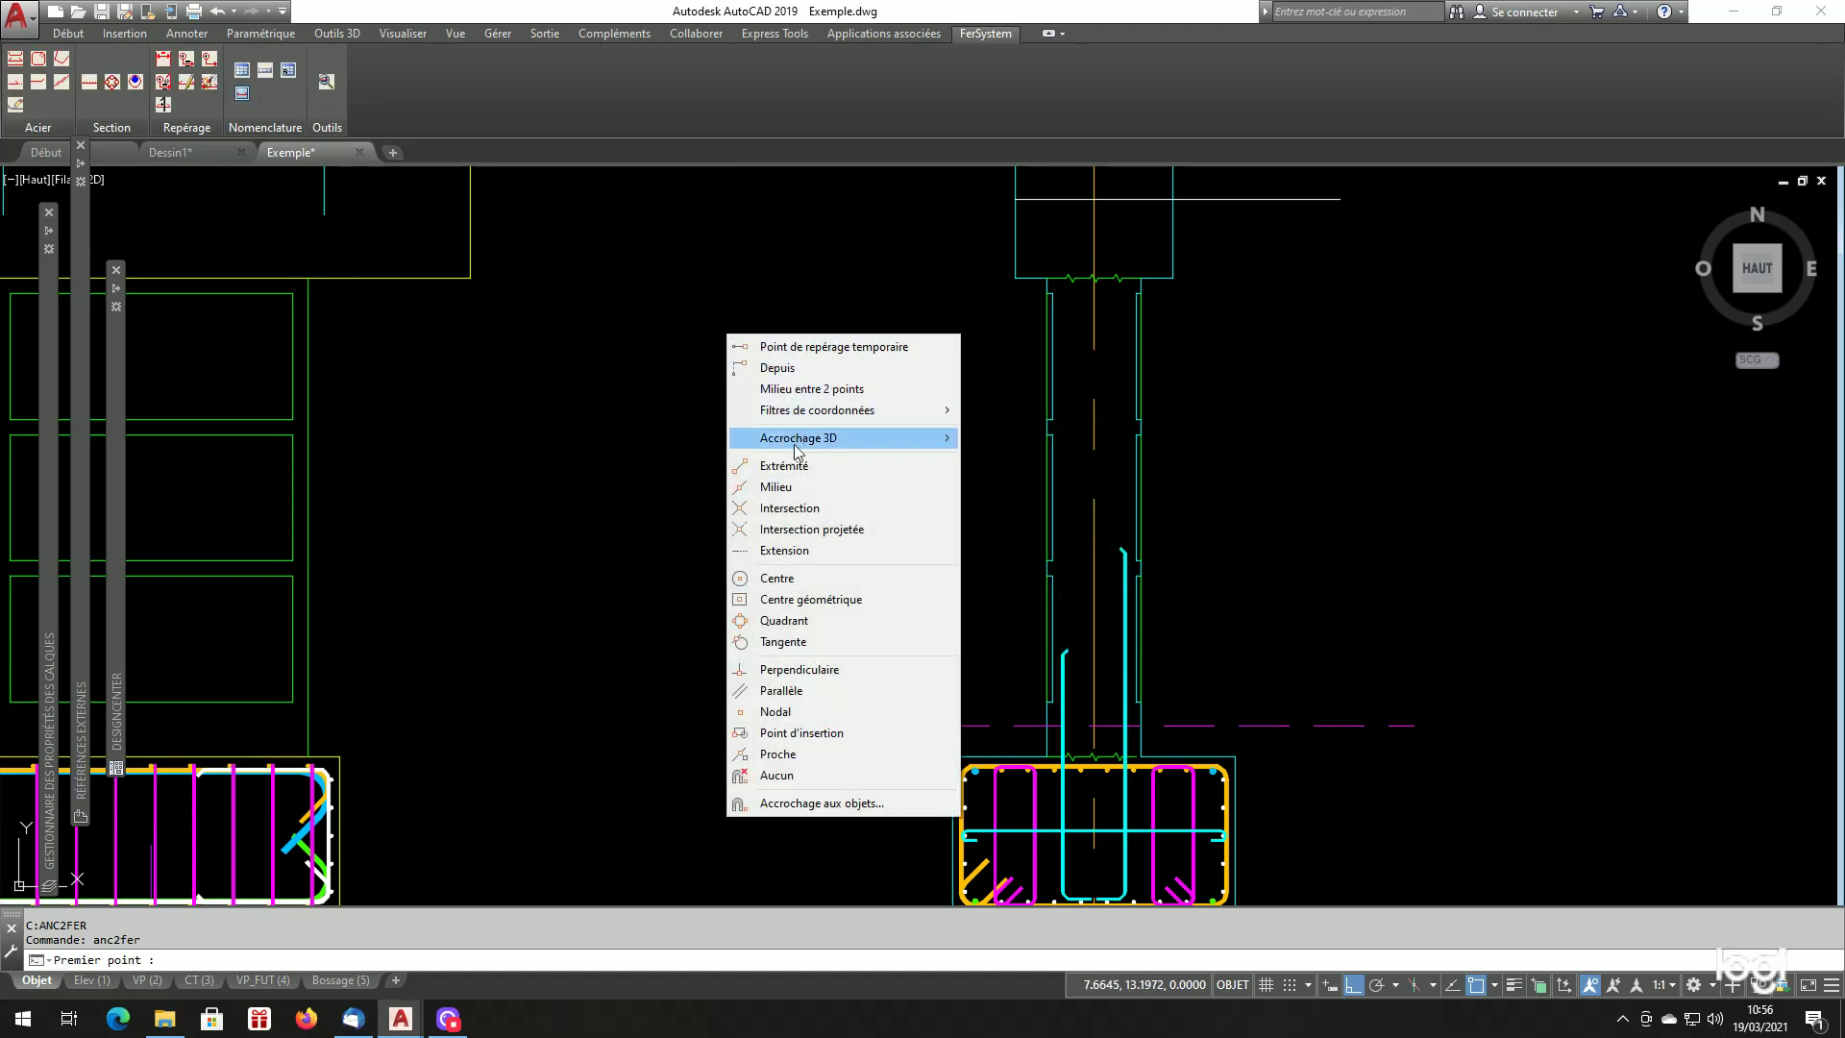
click(790, 507)
scroll(1054, 773, up, 8)
scroll(1108, 688, up, 2)
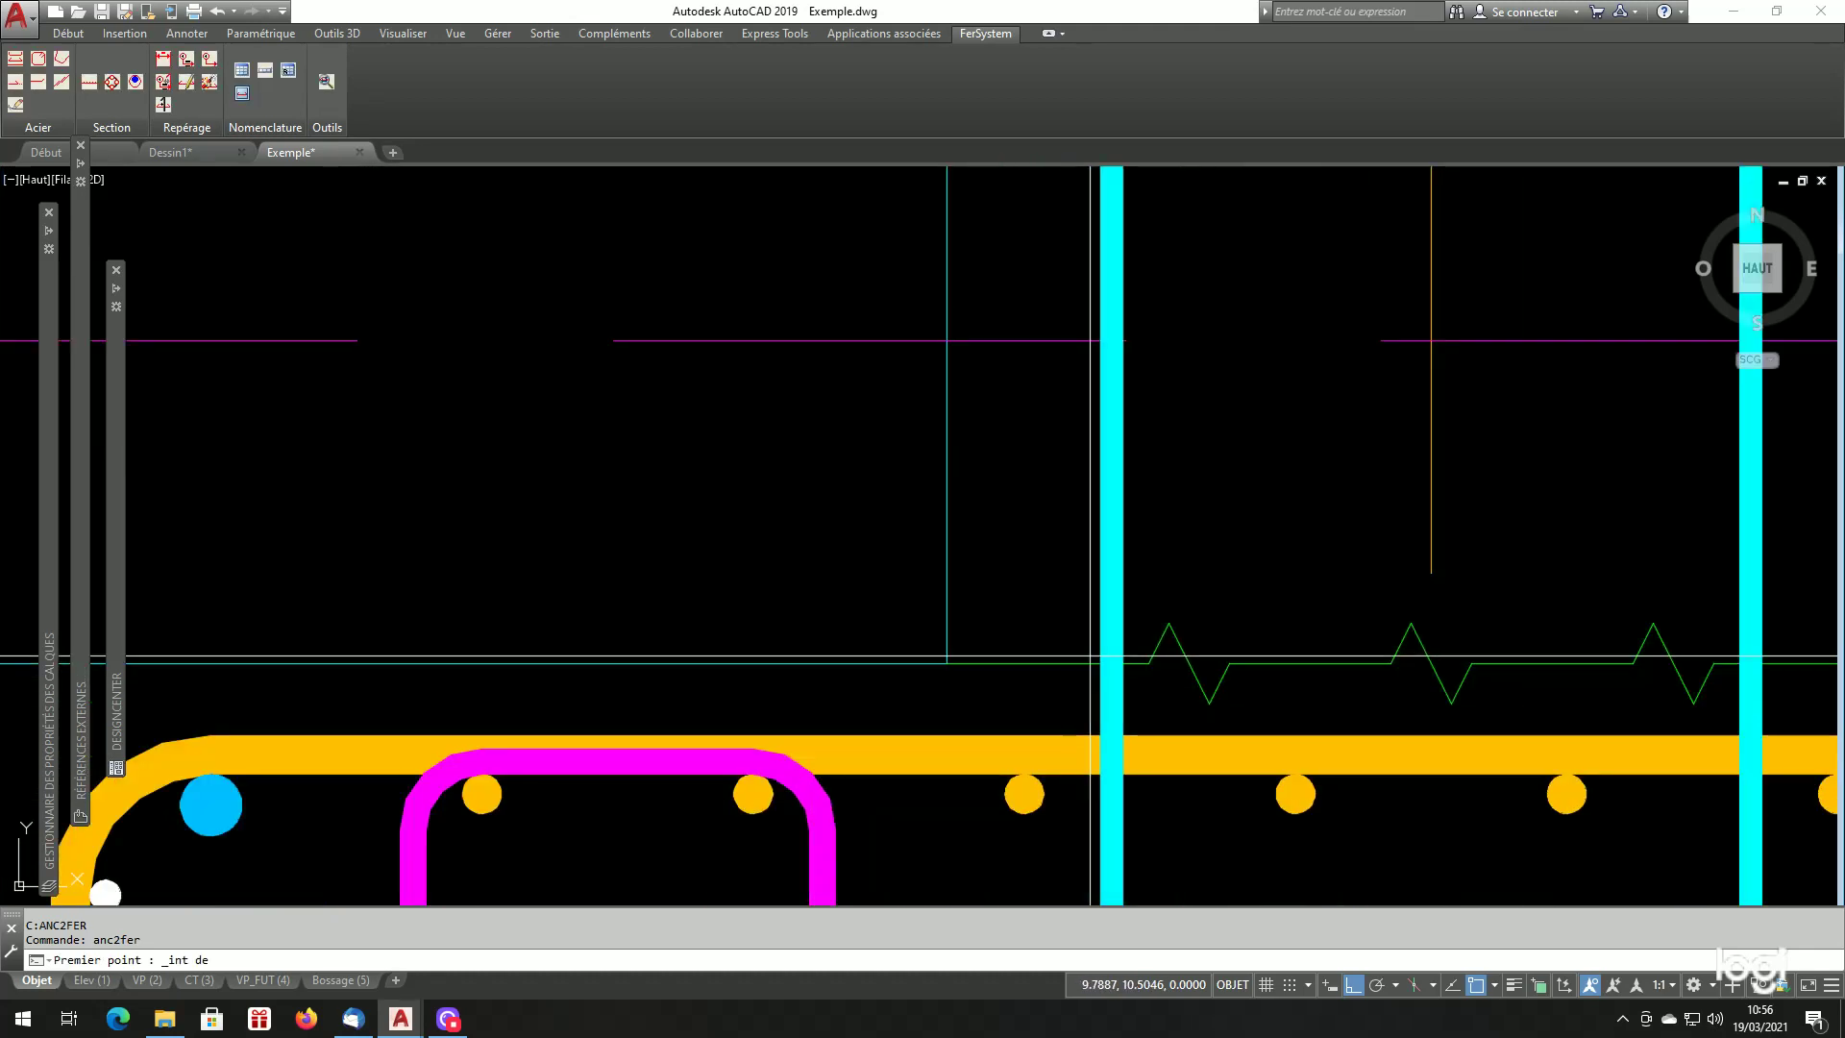
click(1064, 663)
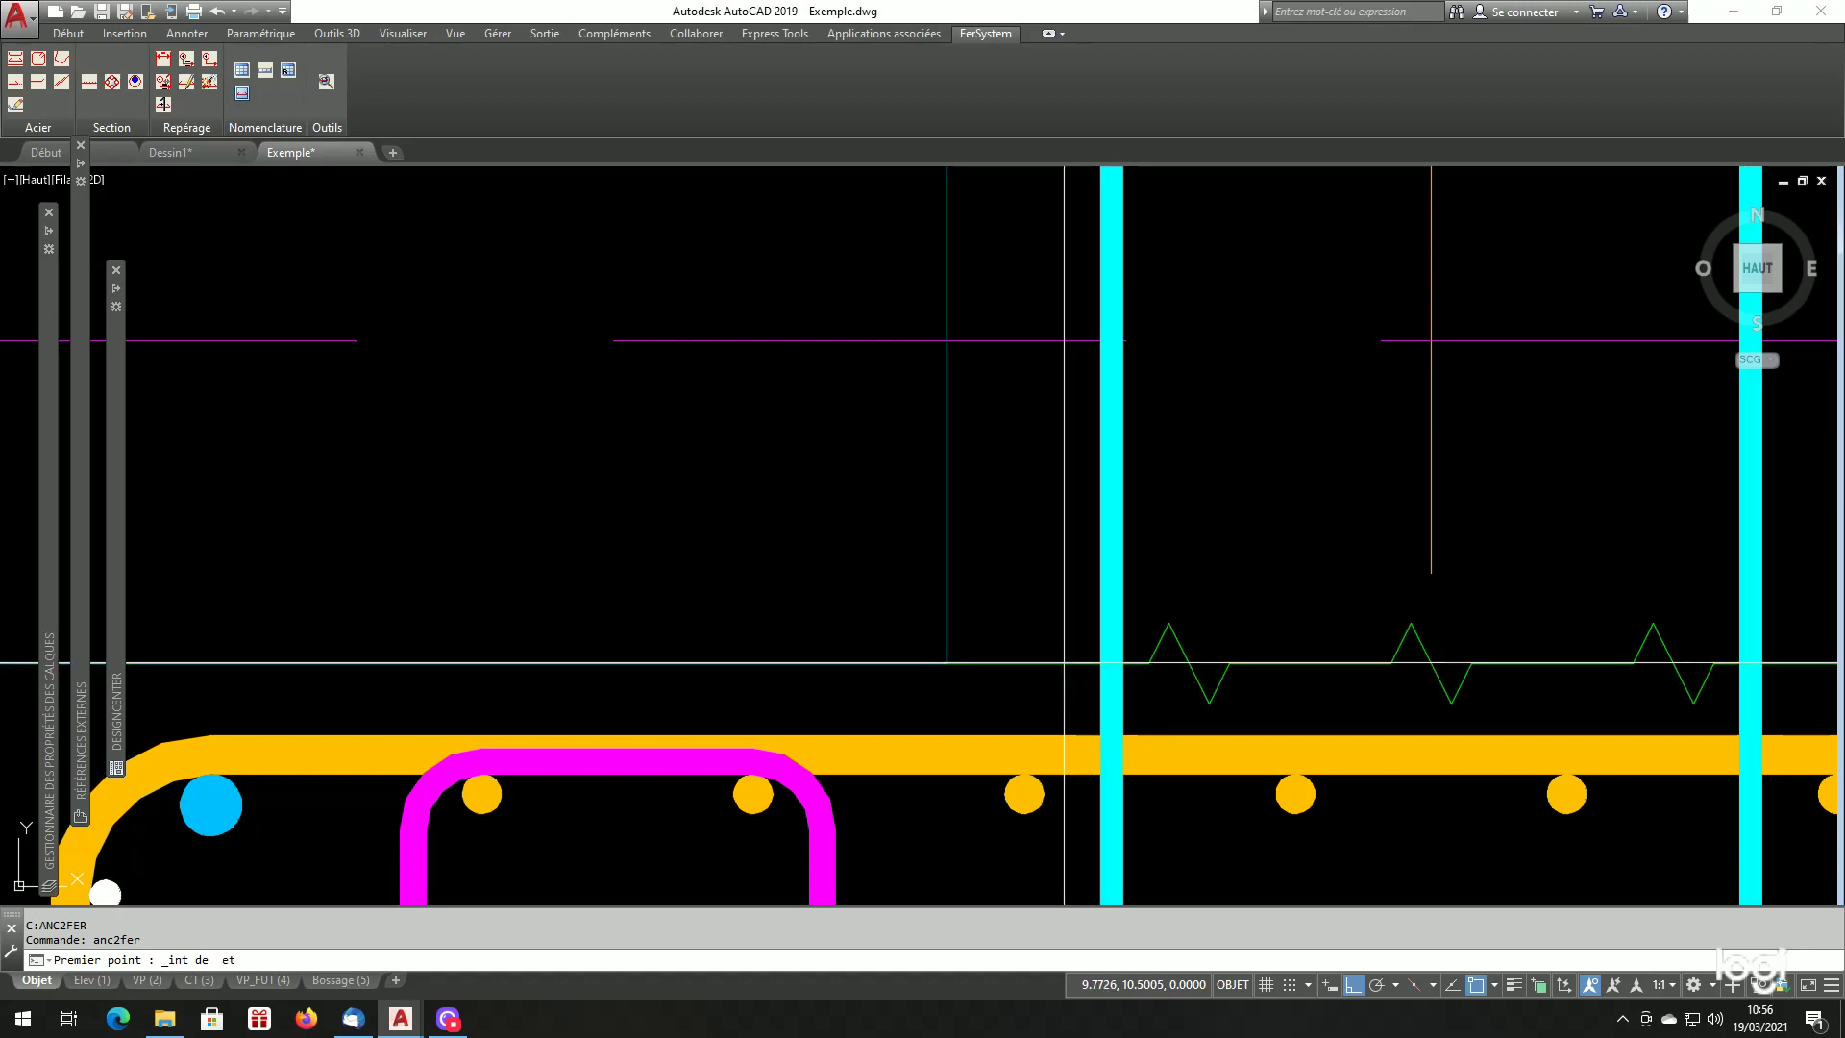
click(1112, 685)
End the HA12 bar perpendicular to the construction line in the cap beam, with no coupler (Pas de liaison), and generate it.
scroll(1055, 752, down, 5)
scroll(1048, 673, down, 5)
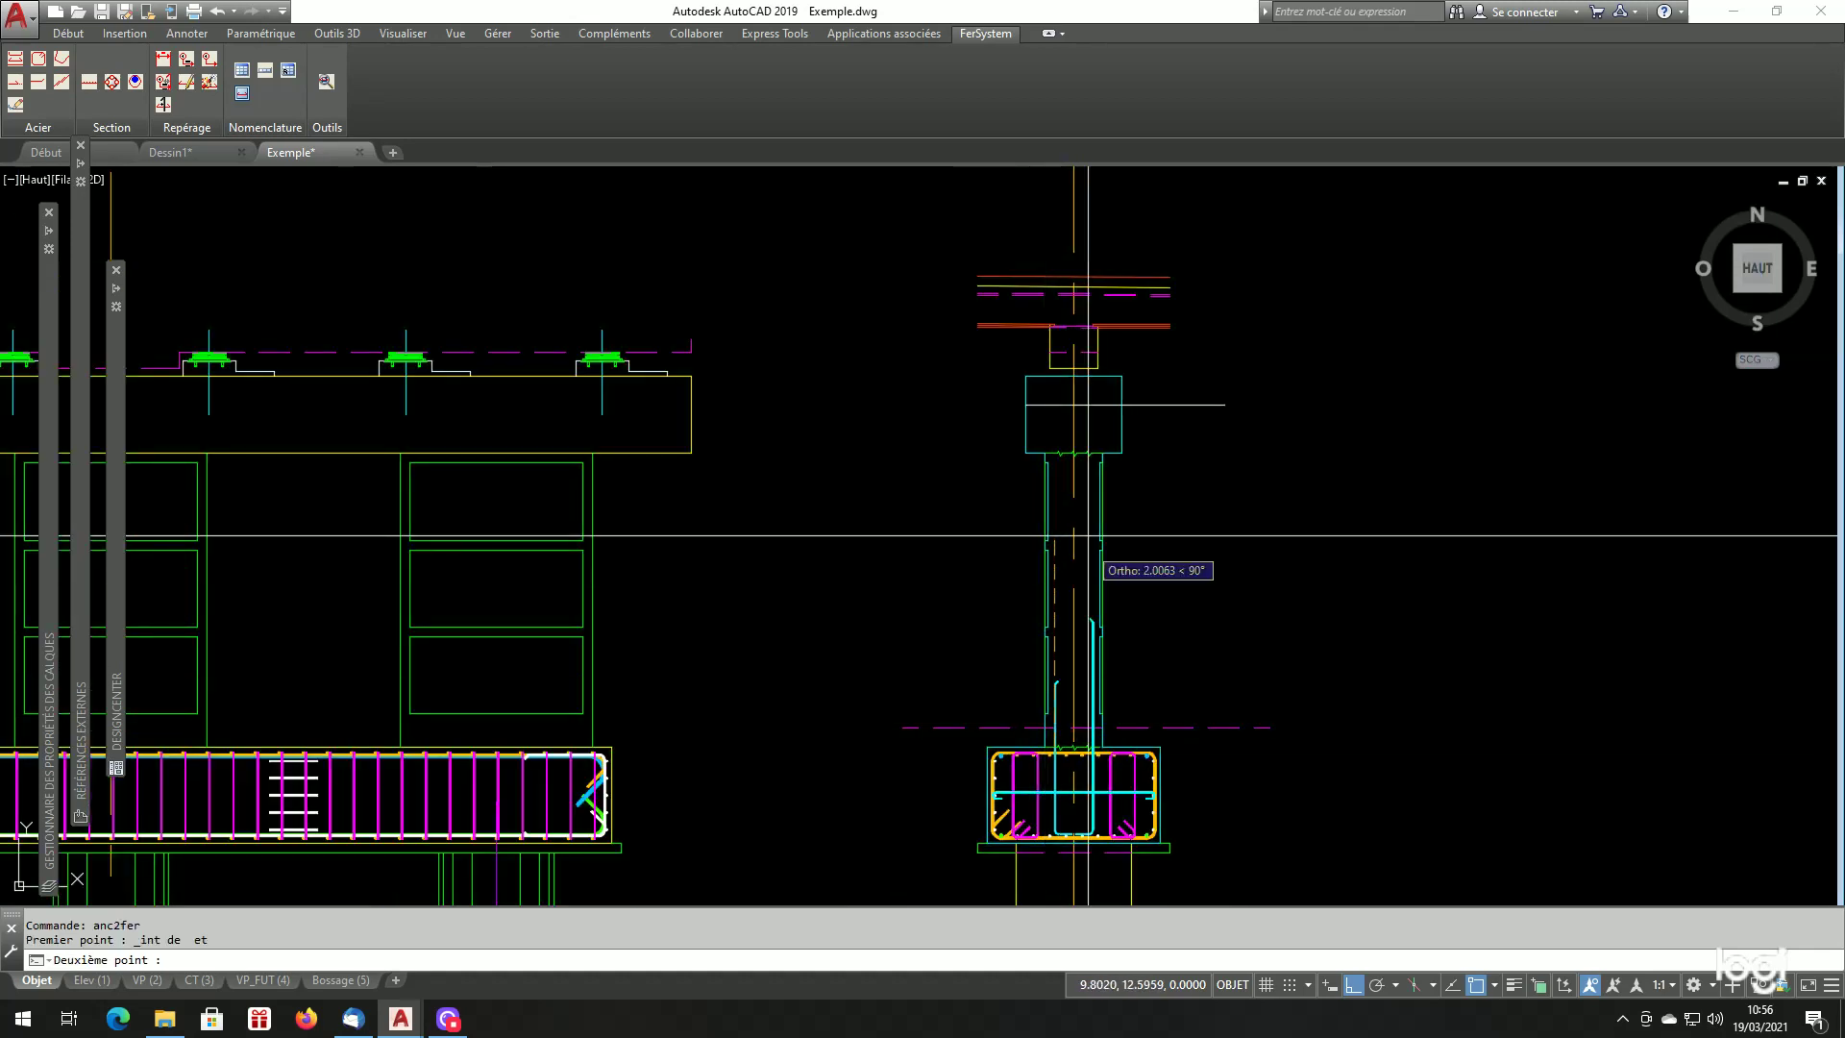
scroll(1042, 395, up, 5)
shift+right_click(1040, 395)
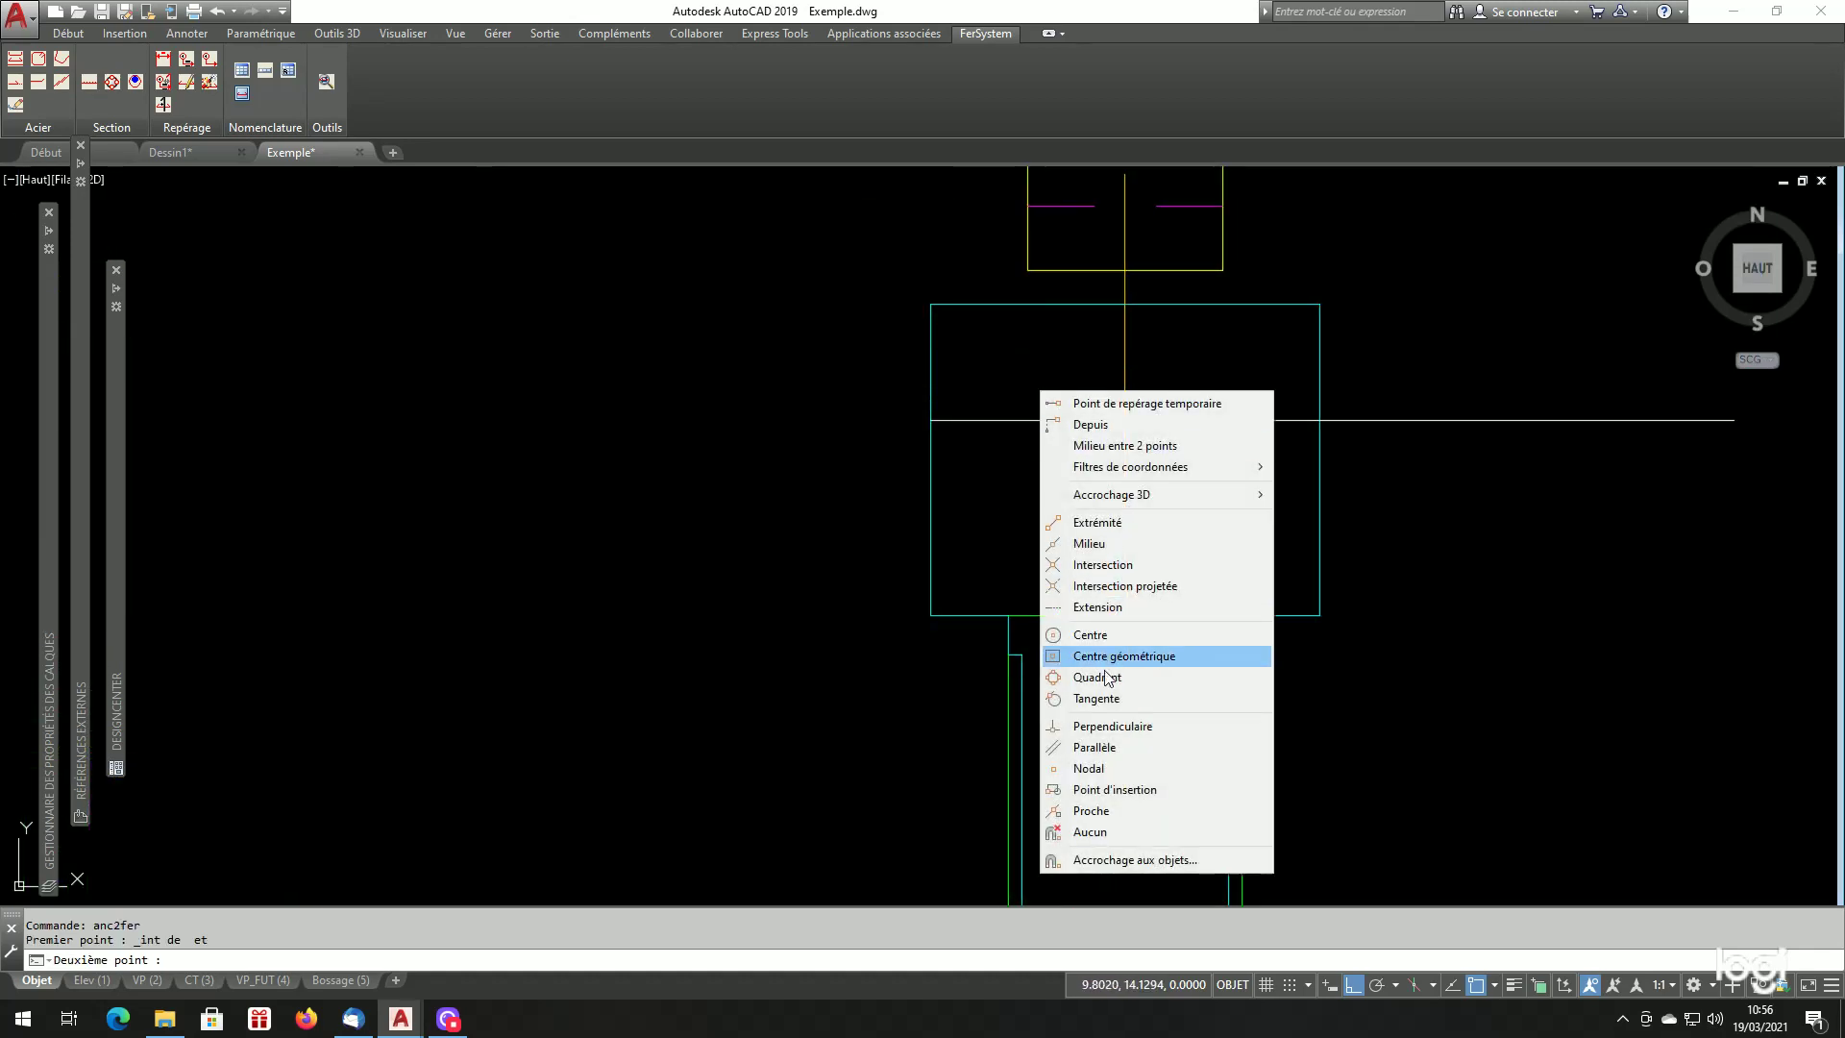
click(1105, 725)
click(1064, 416)
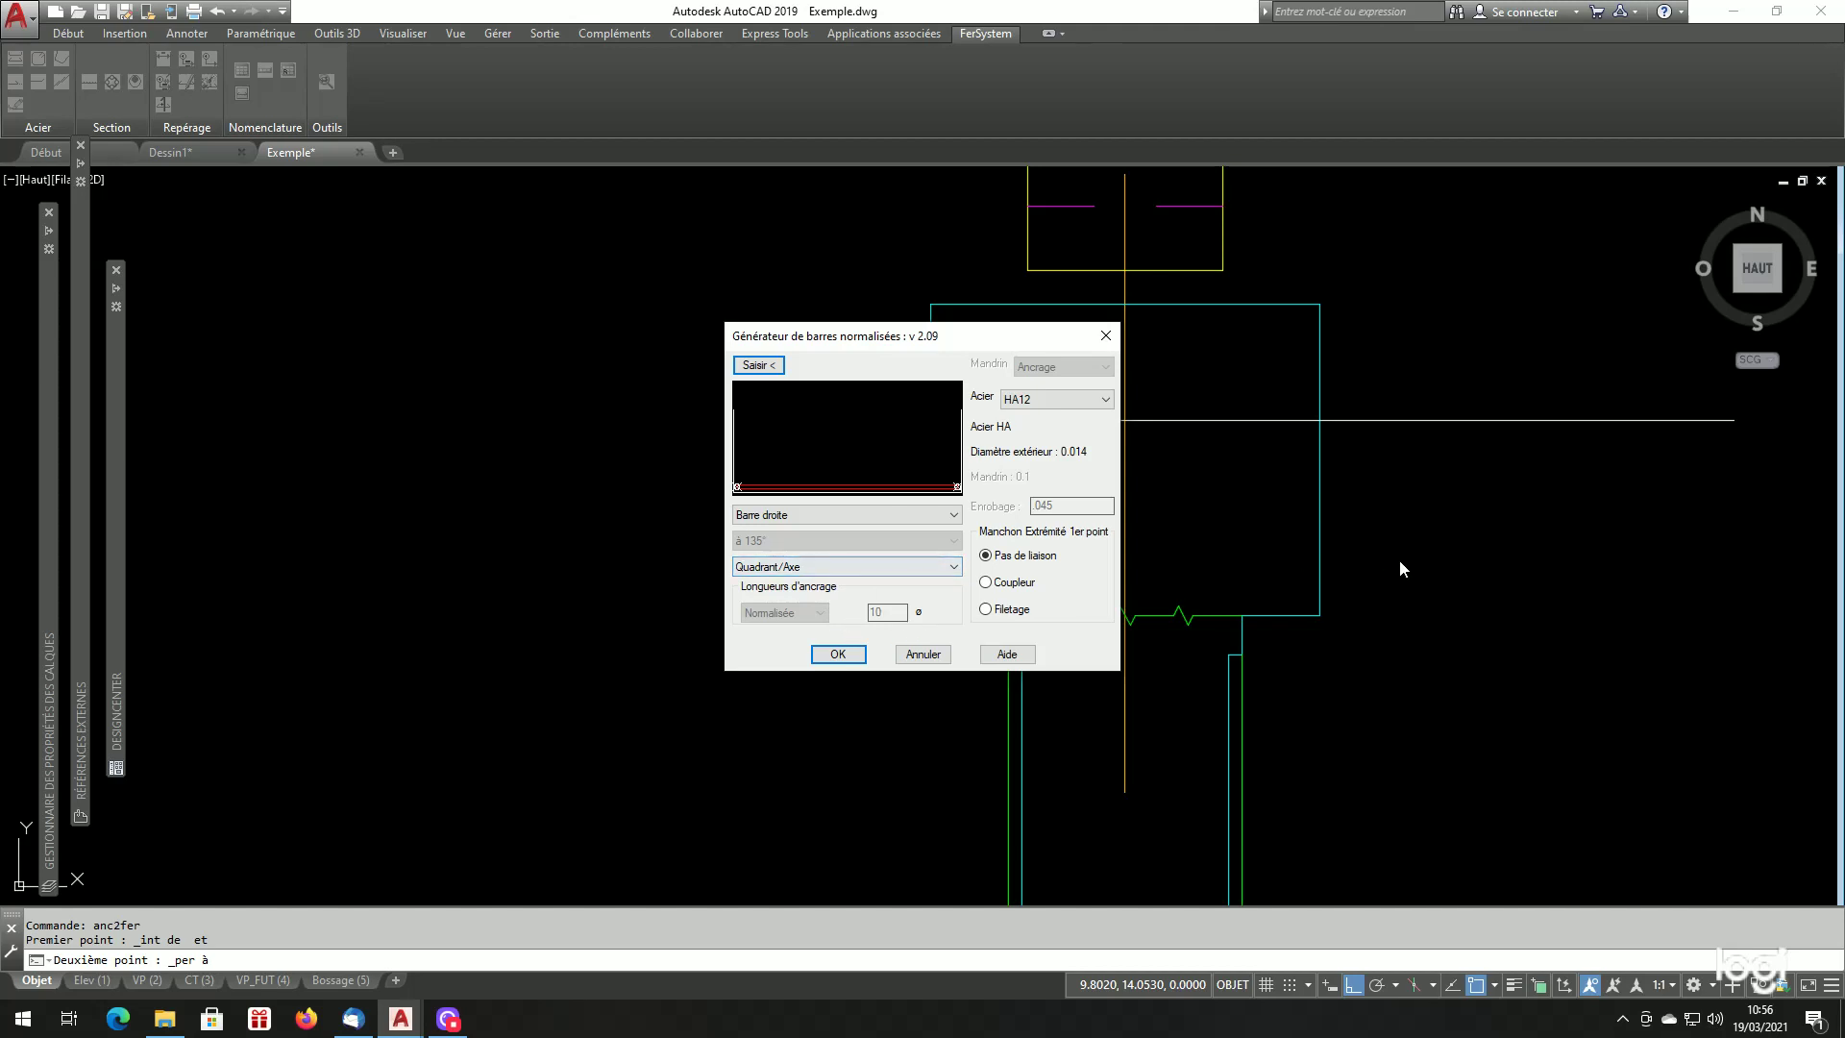
click(838, 654)
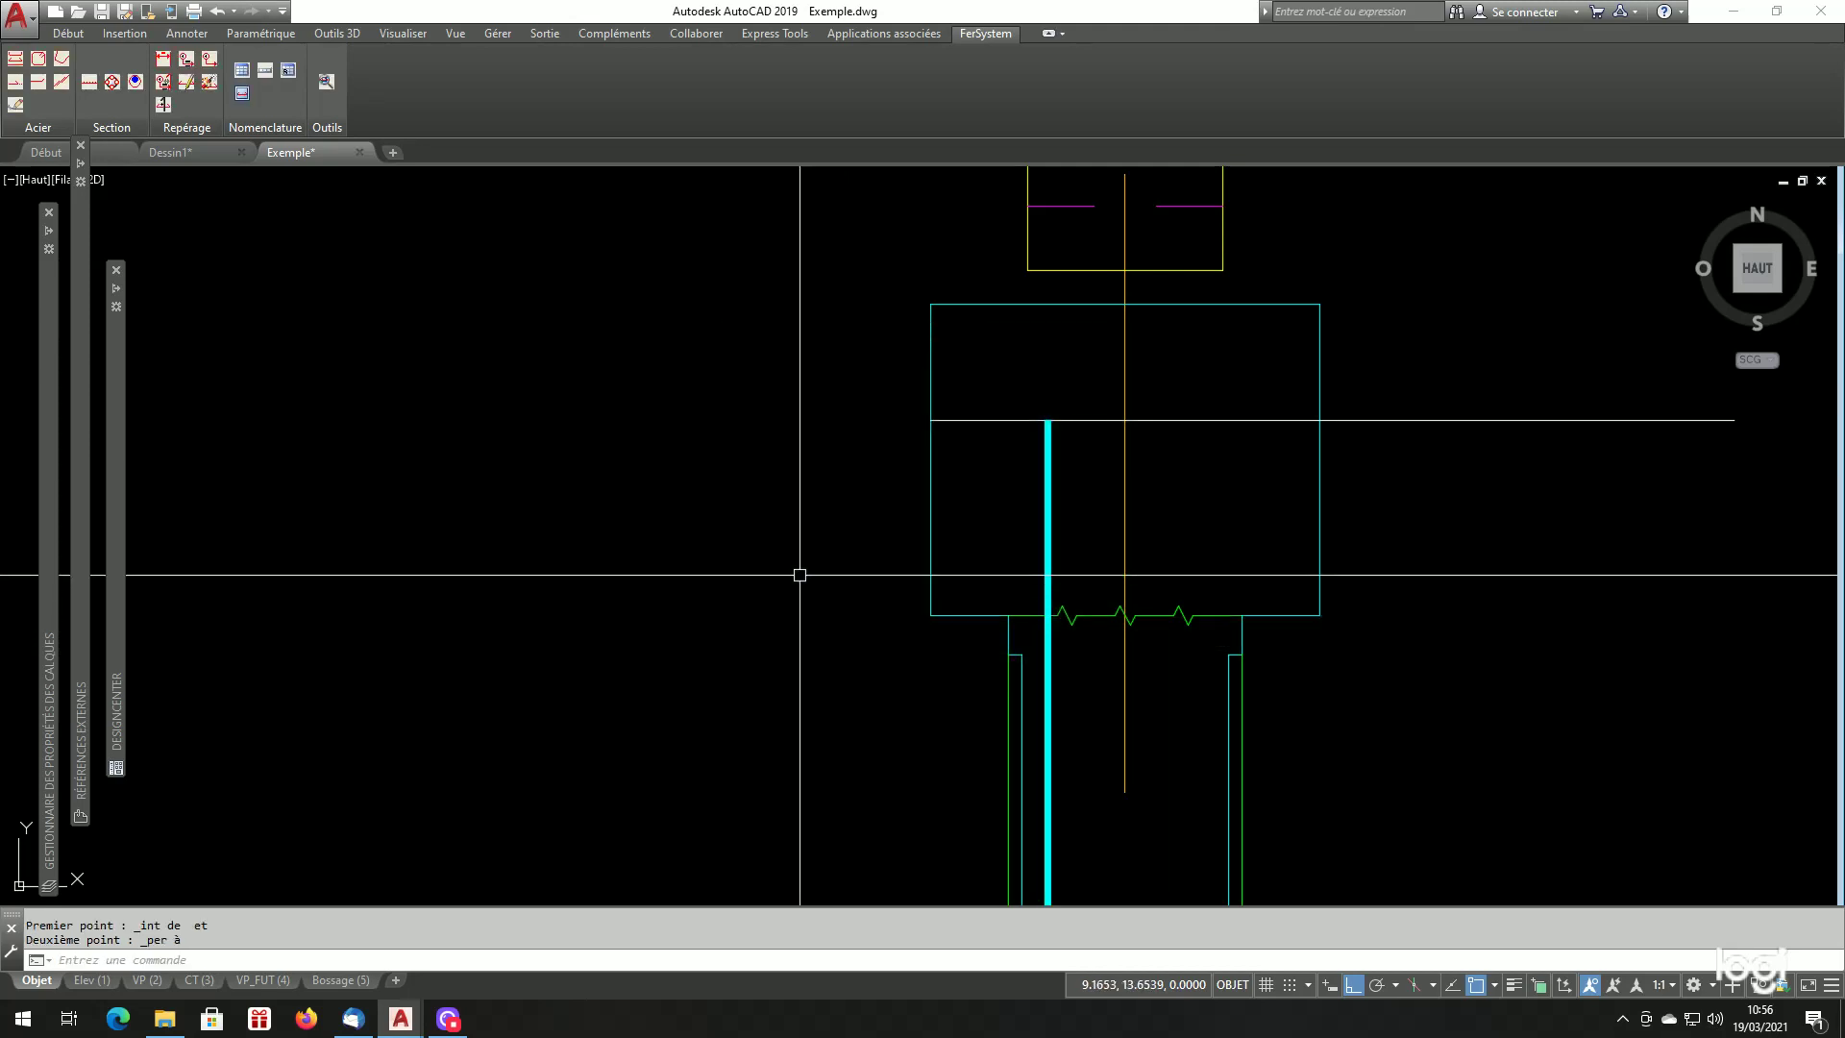
Erase the horizontal construction line crossing the cap beam in the side section.
scroll(820, 417, down, 7)
scroll(905, 469, up, 1)
scroll(908, 394, up, 2)
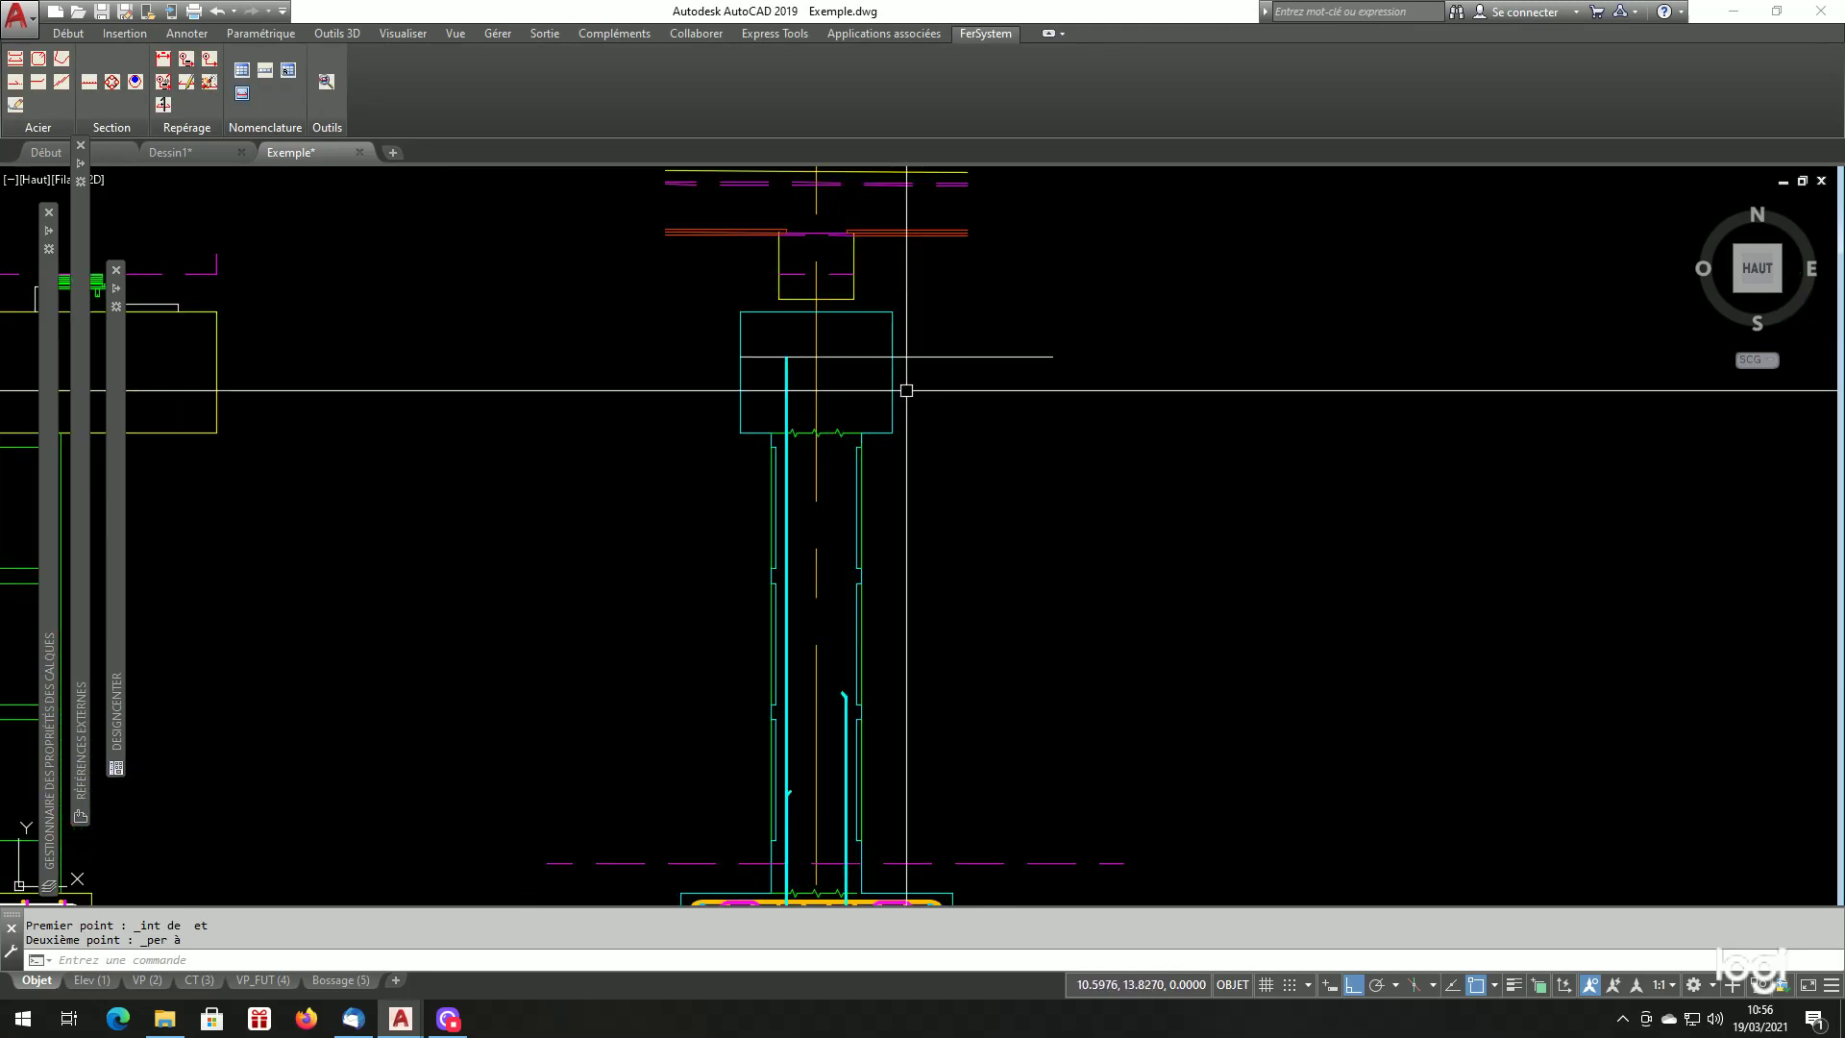
click(932, 357)
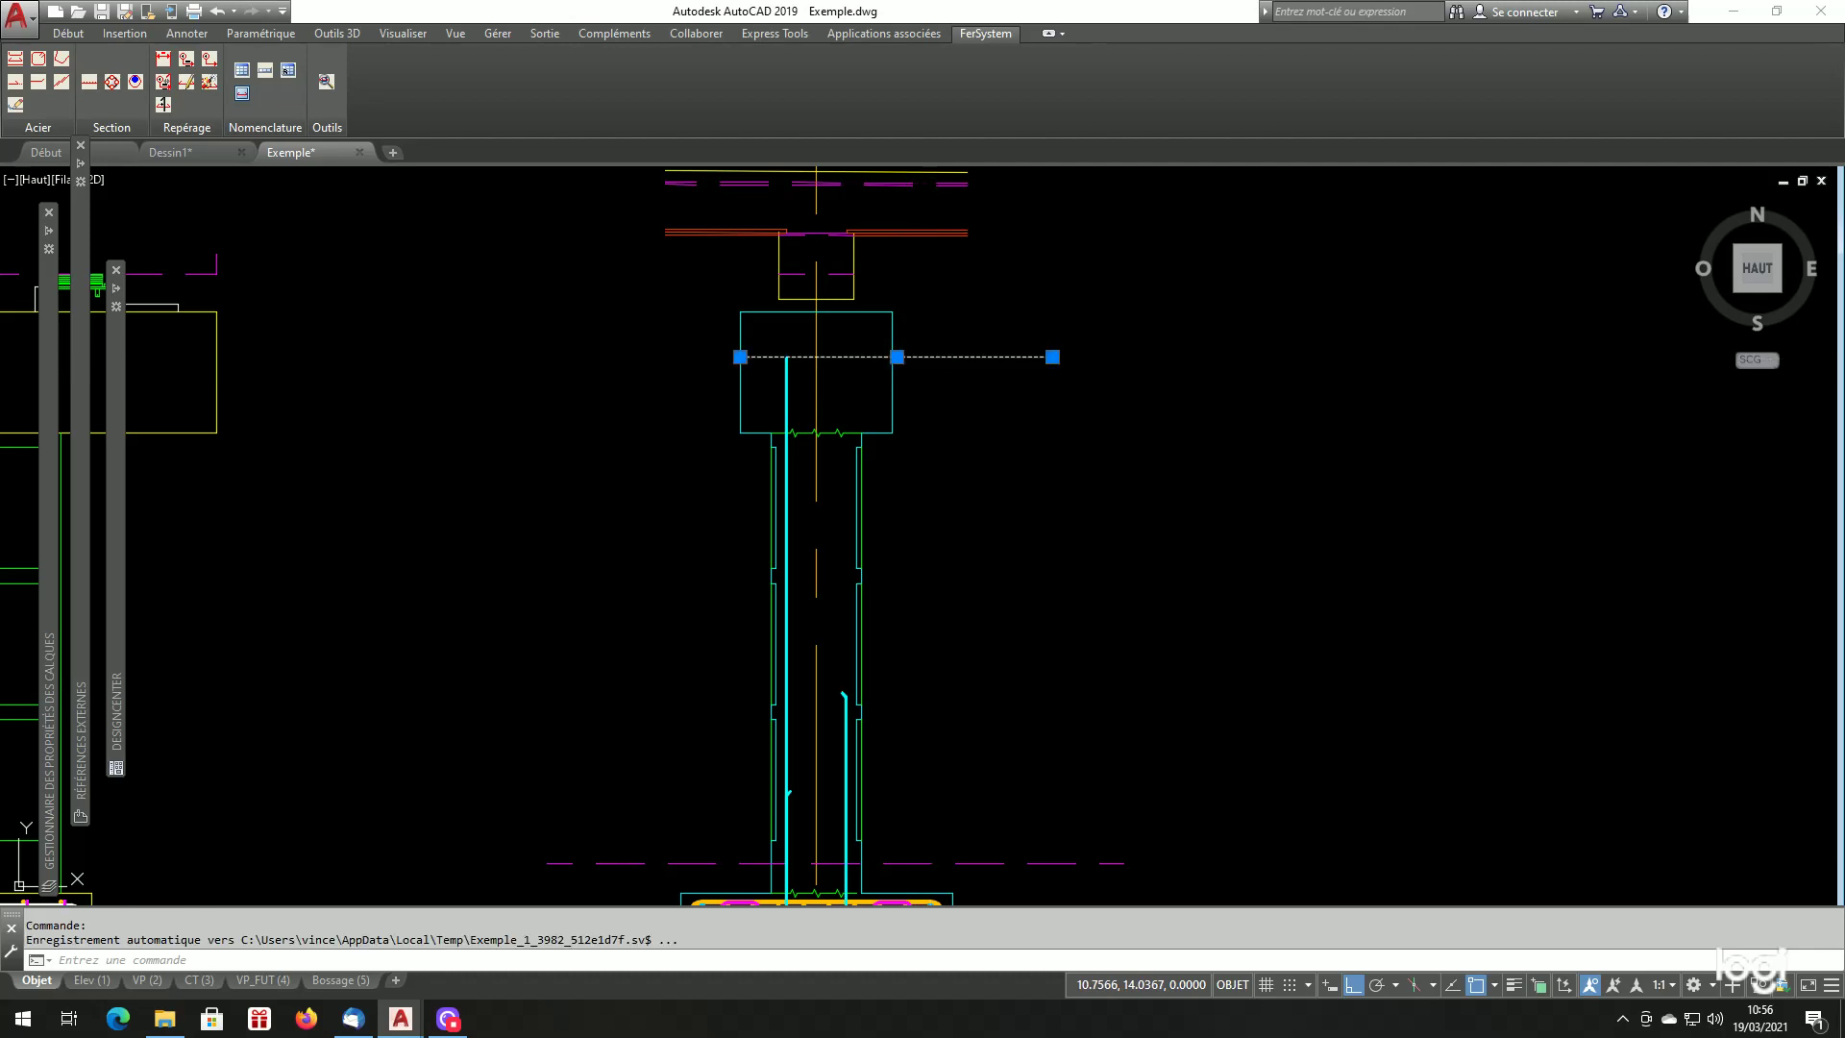
text(ef)
key(Return)
Add a bar-end stop mark to the lower end of the new vertical bar, at the top of the footing.
scroll(930, 440, down, 3)
scroll(856, 610, up, 5)
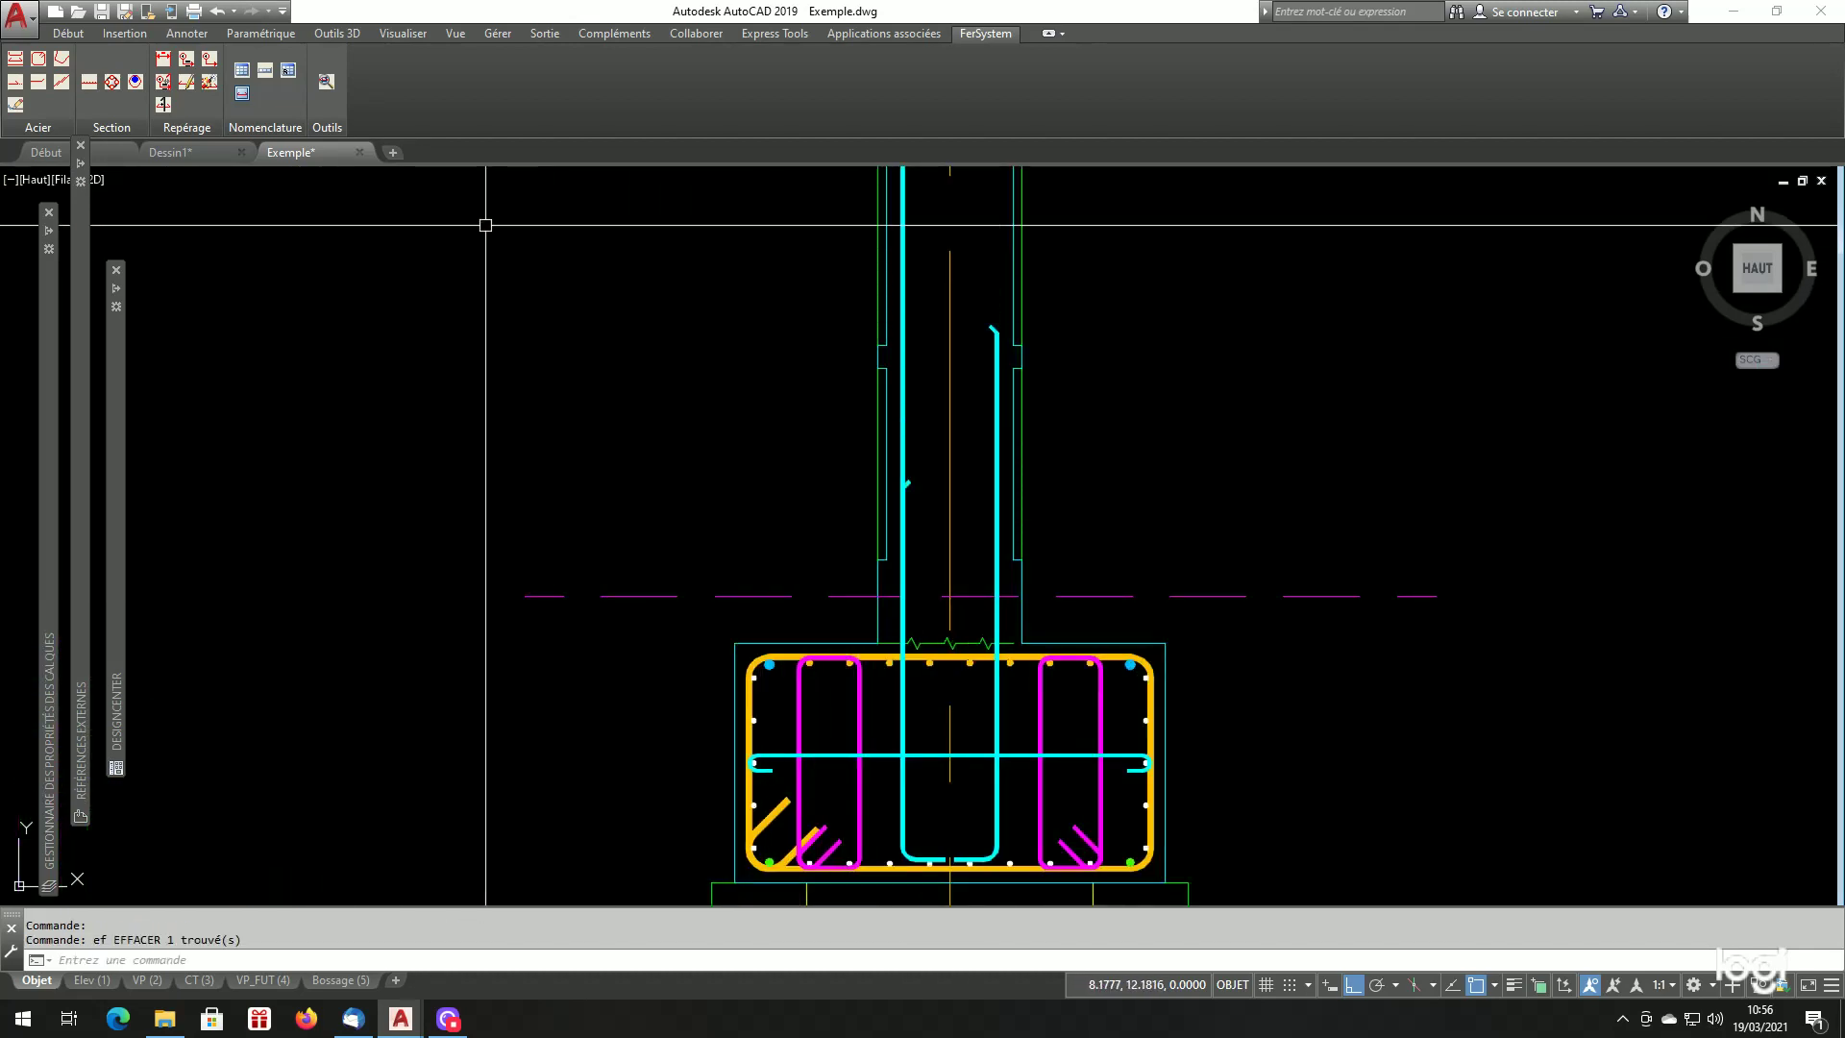
click(38, 83)
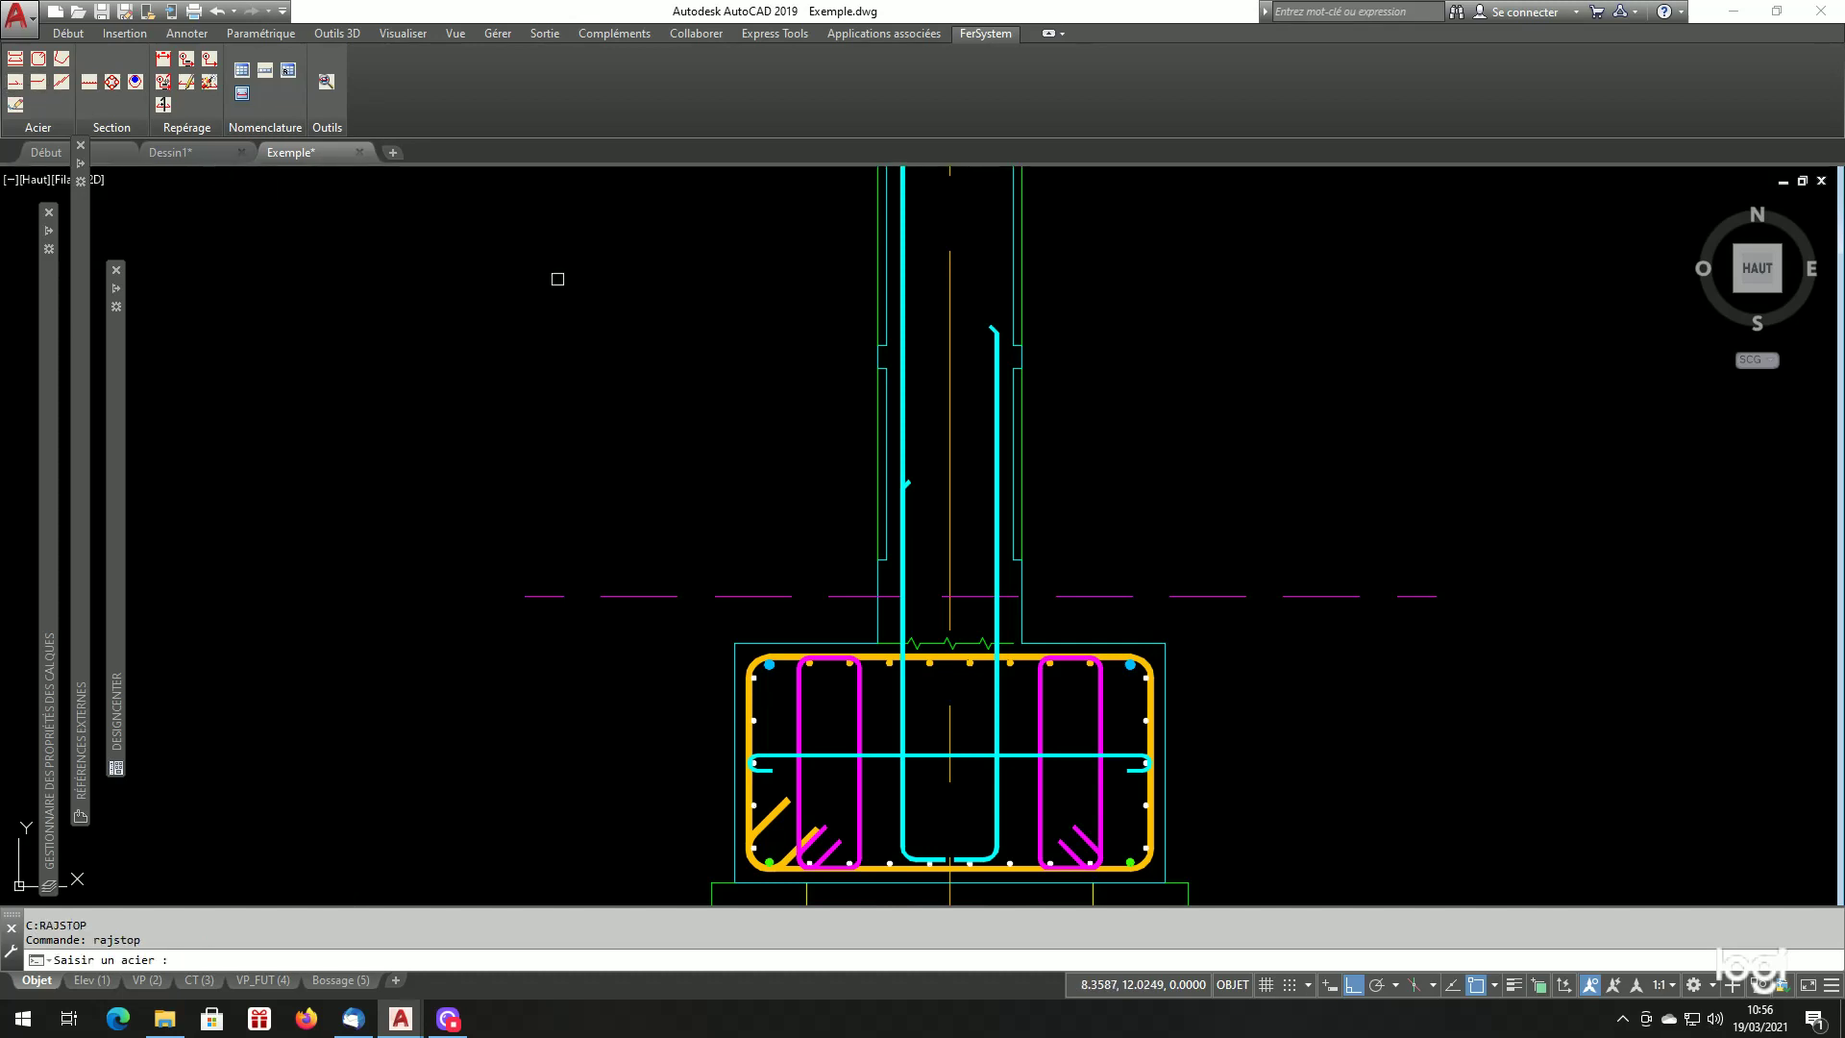
click(908, 460)
scroll(917, 596, up, 4)
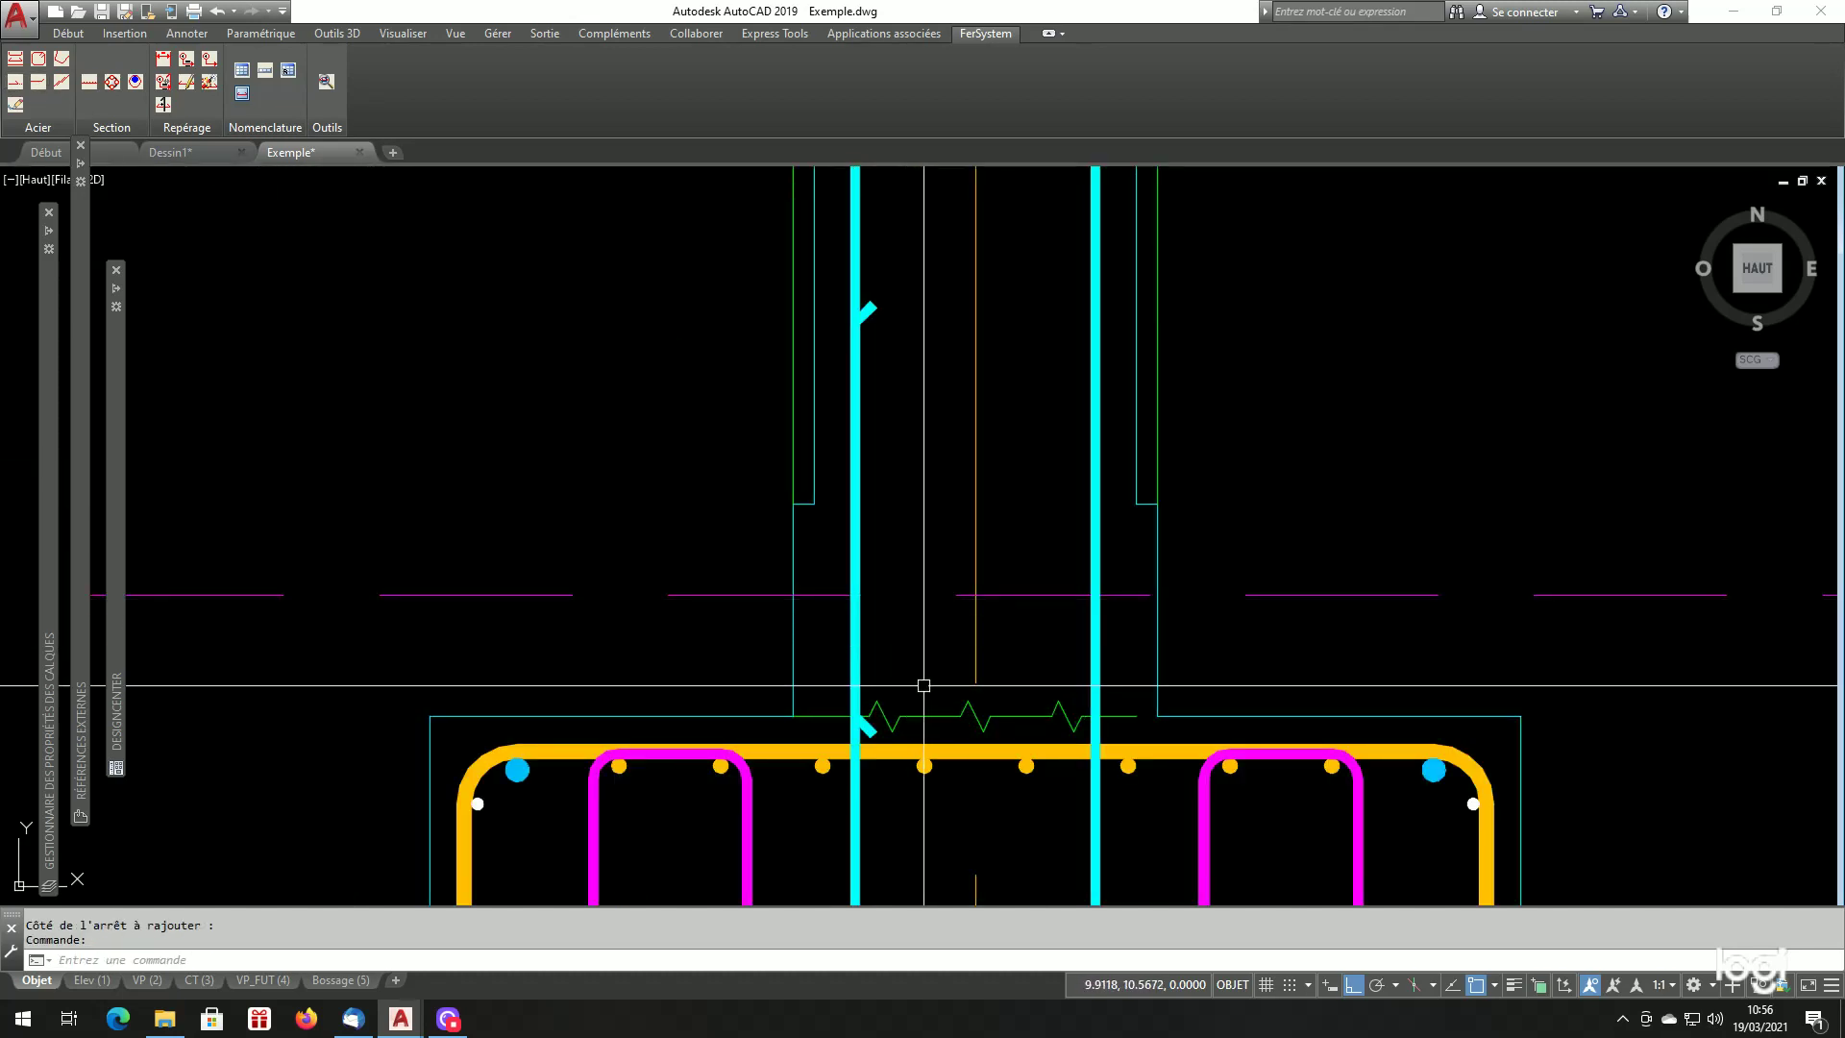
click(867, 732)
scroll(869, 736, down, 2)
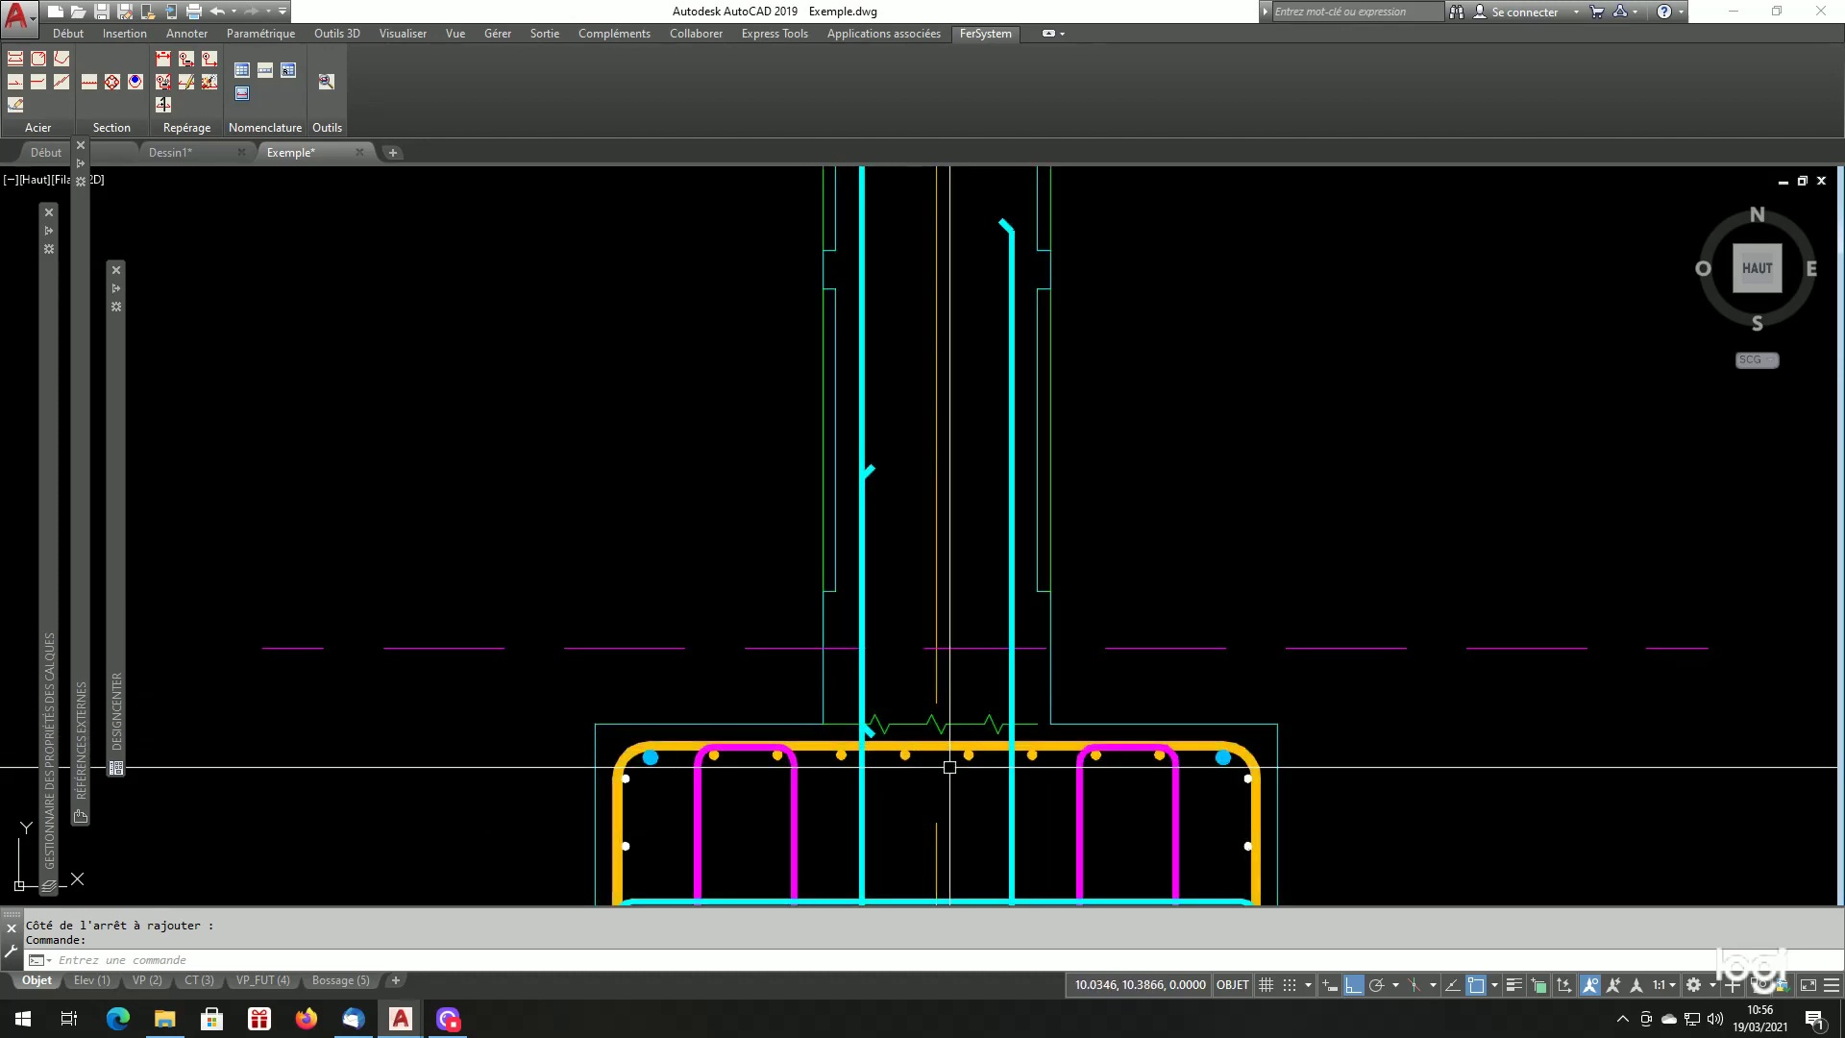
Begin mirroring the shaft's vertical bar in the side section with the Mirror command.
scroll(900, 746, up, 5)
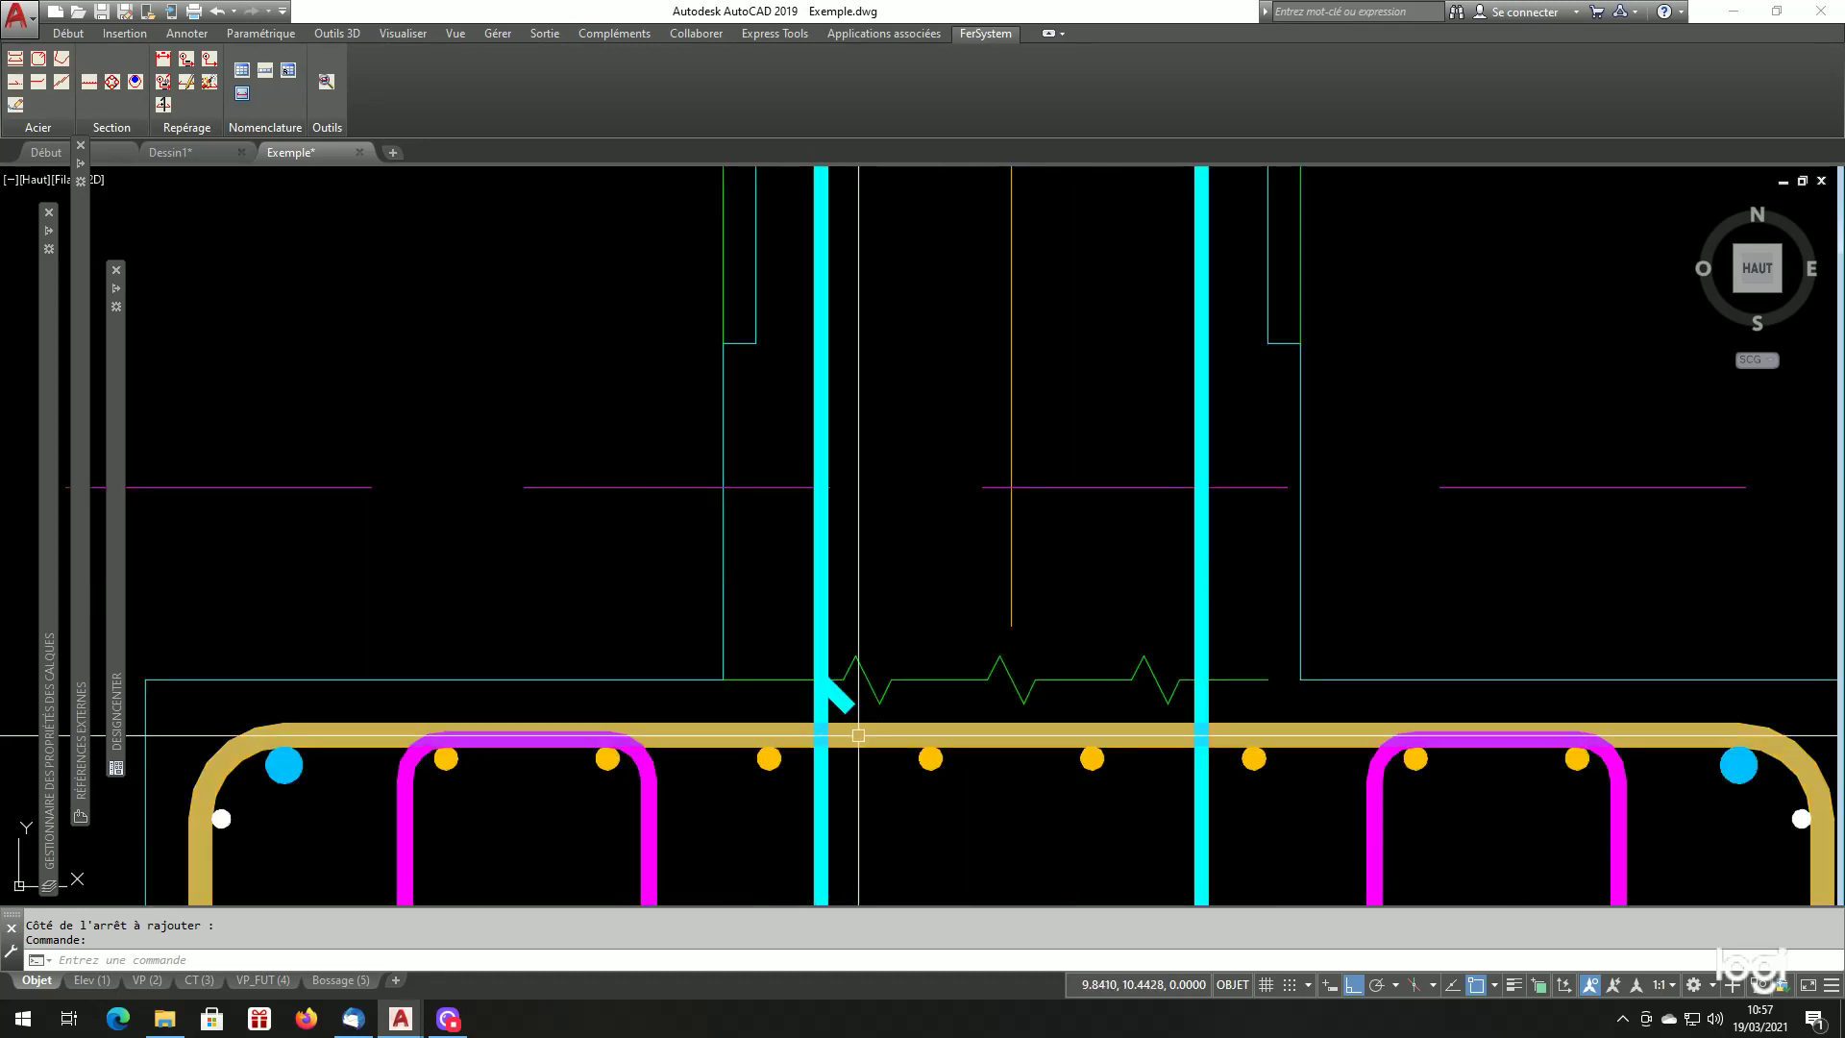
scroll(839, 724, down, 5)
scroll(839, 723, down, 6)
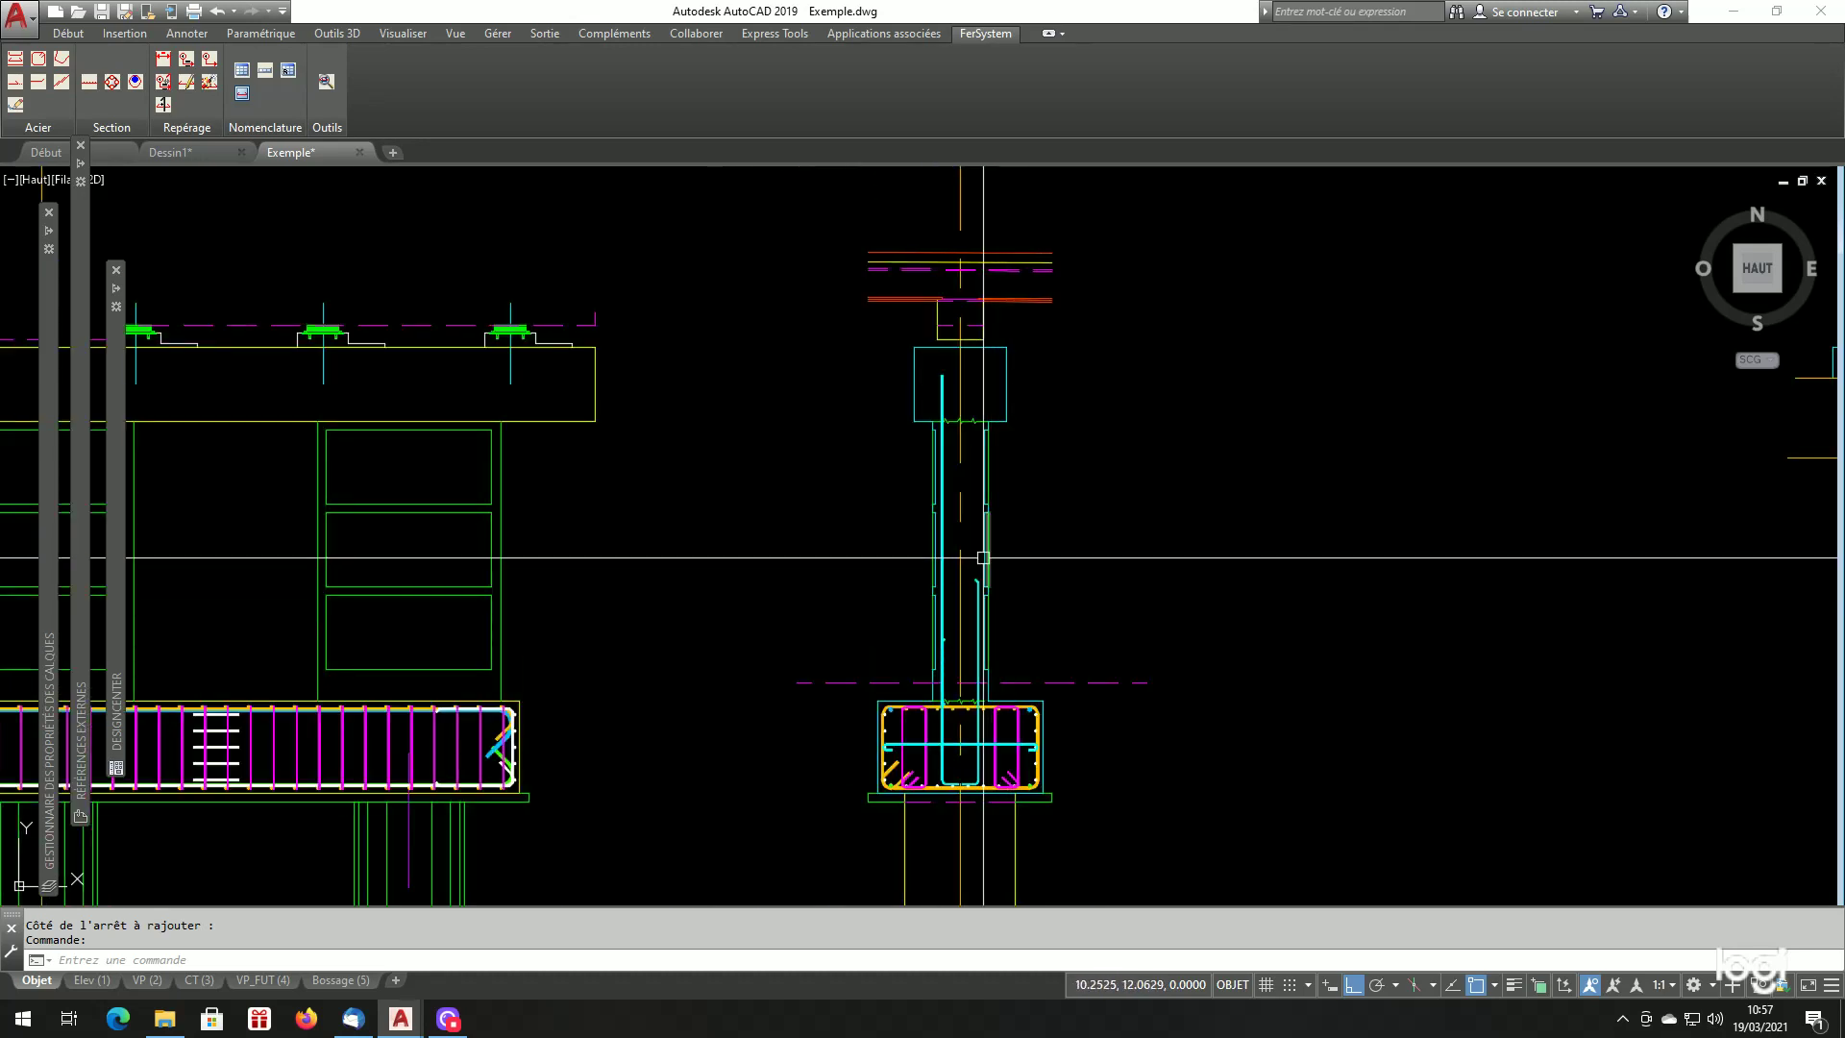
scroll(967, 556, up, 2)
scroll(967, 557, up, 2)
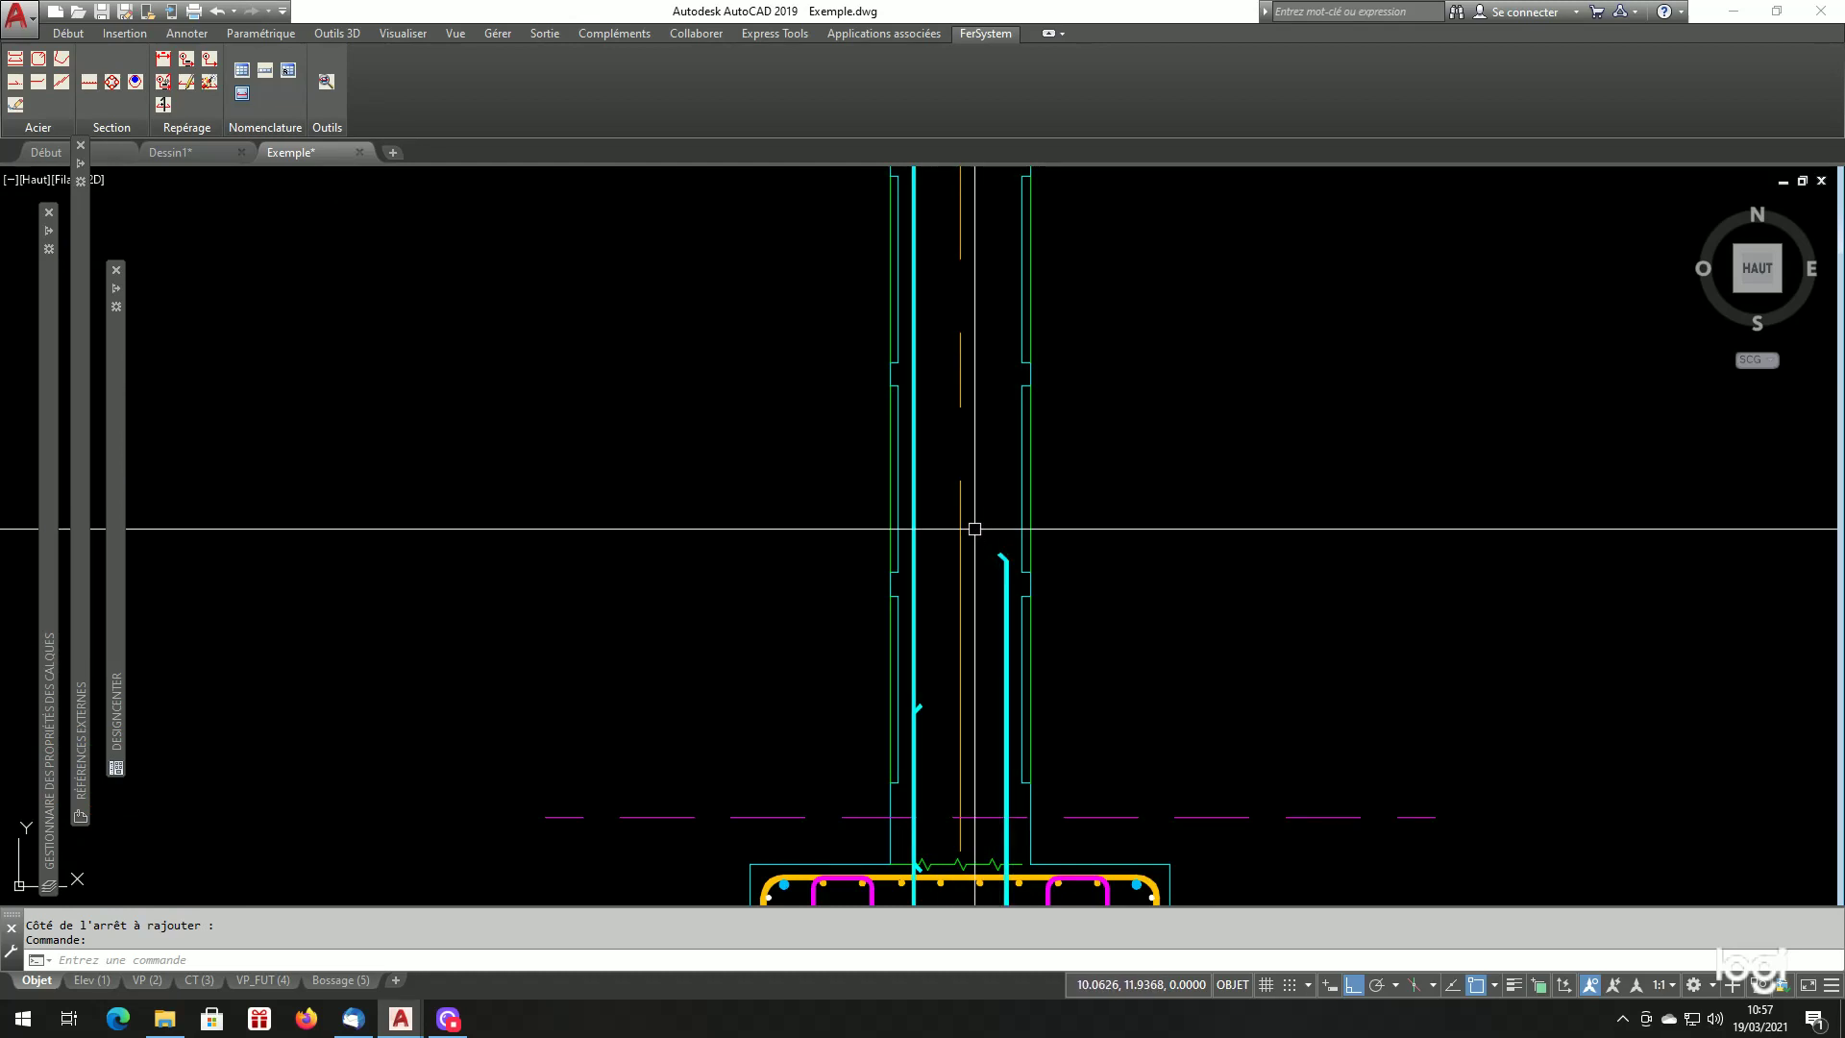
scroll(867, 561, down, 2)
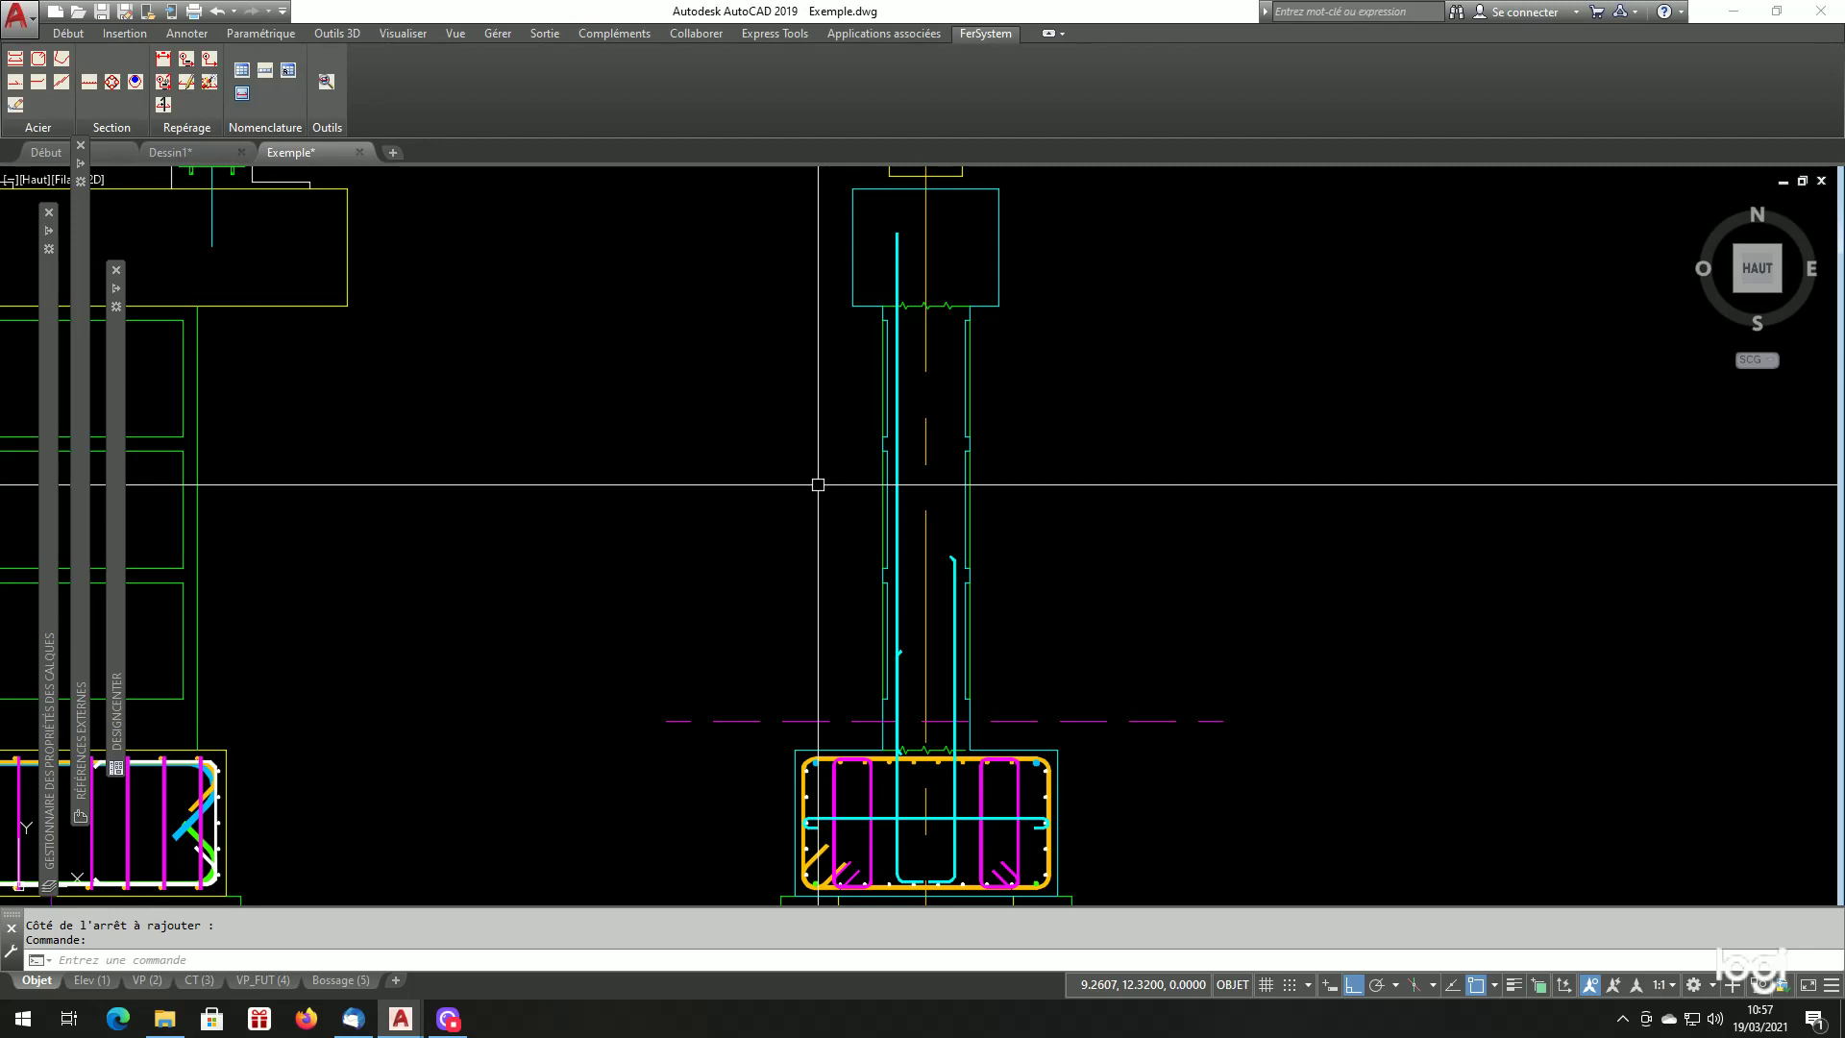
text(i)
key(Return)
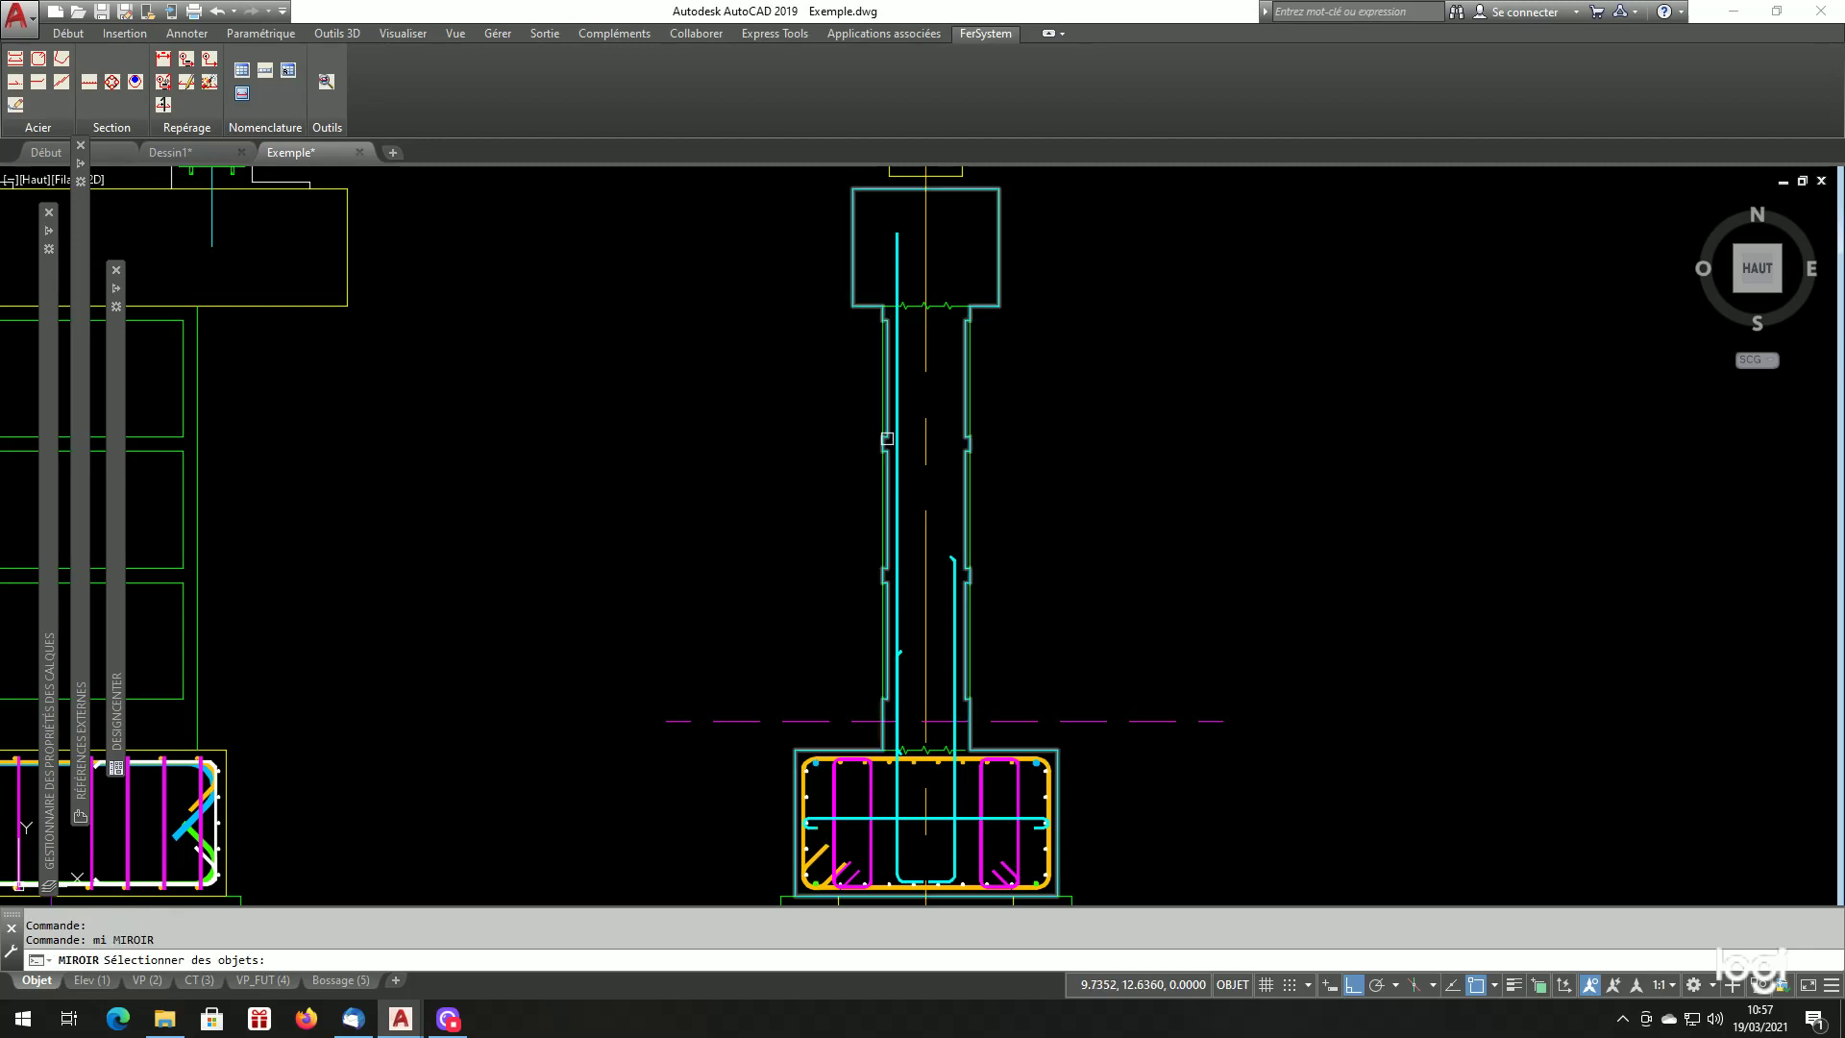
Mirror the tall left vertical bar about the column's vertical centreline in the side section, keeping the original bar.
key(Return)
shift+right_click(1091, 405)
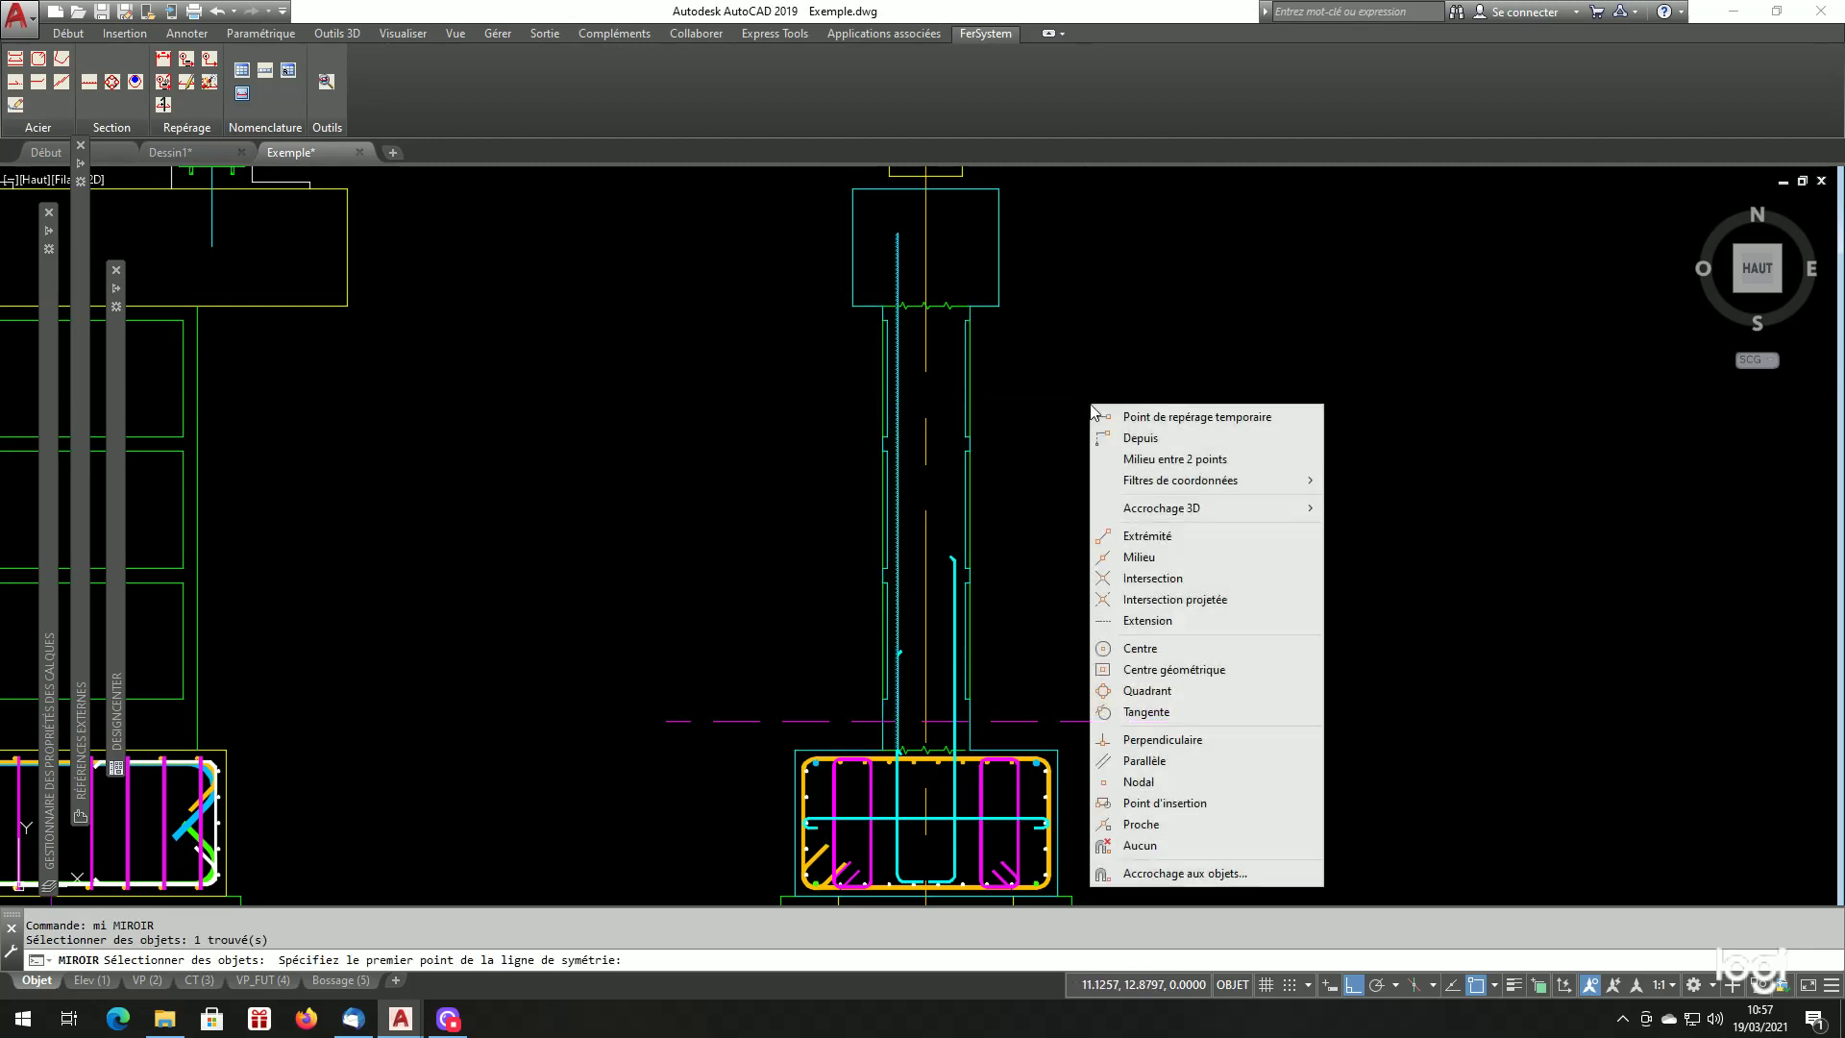
click(1159, 824)
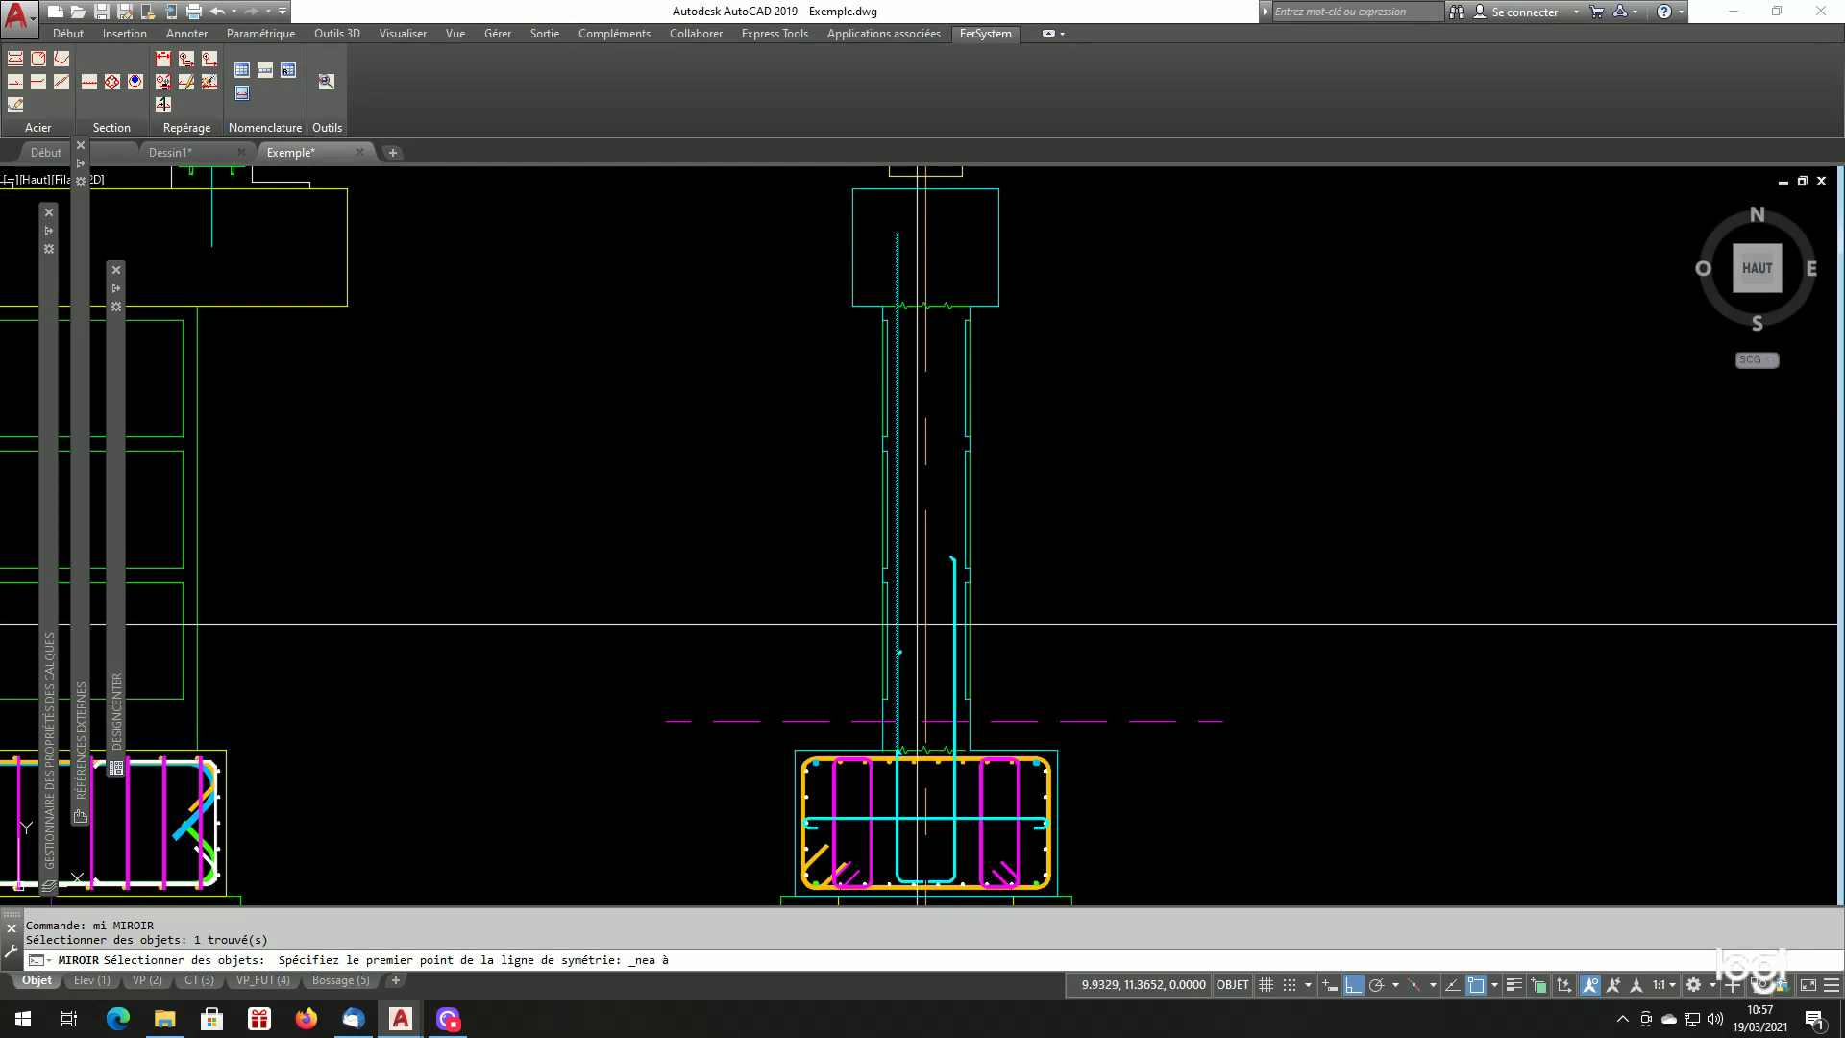
click(926, 623)
scroll(933, 507, up, 2)
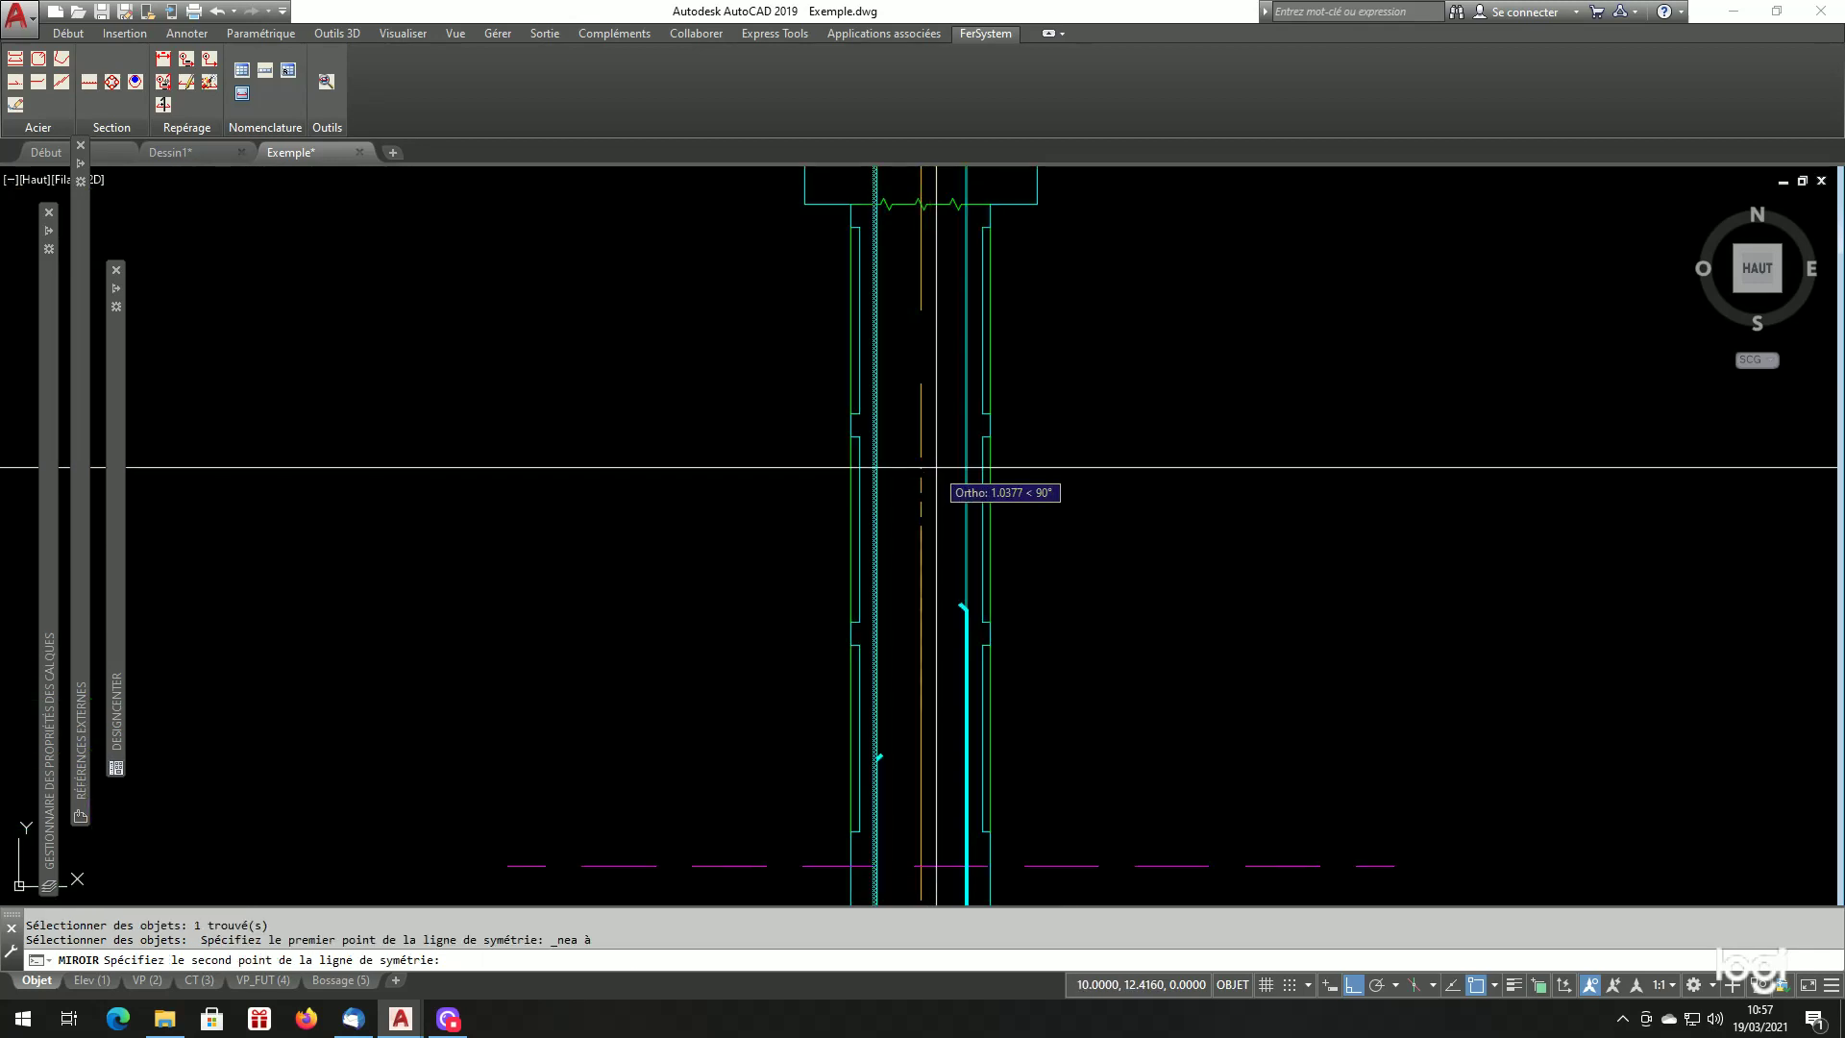
click(936, 508)
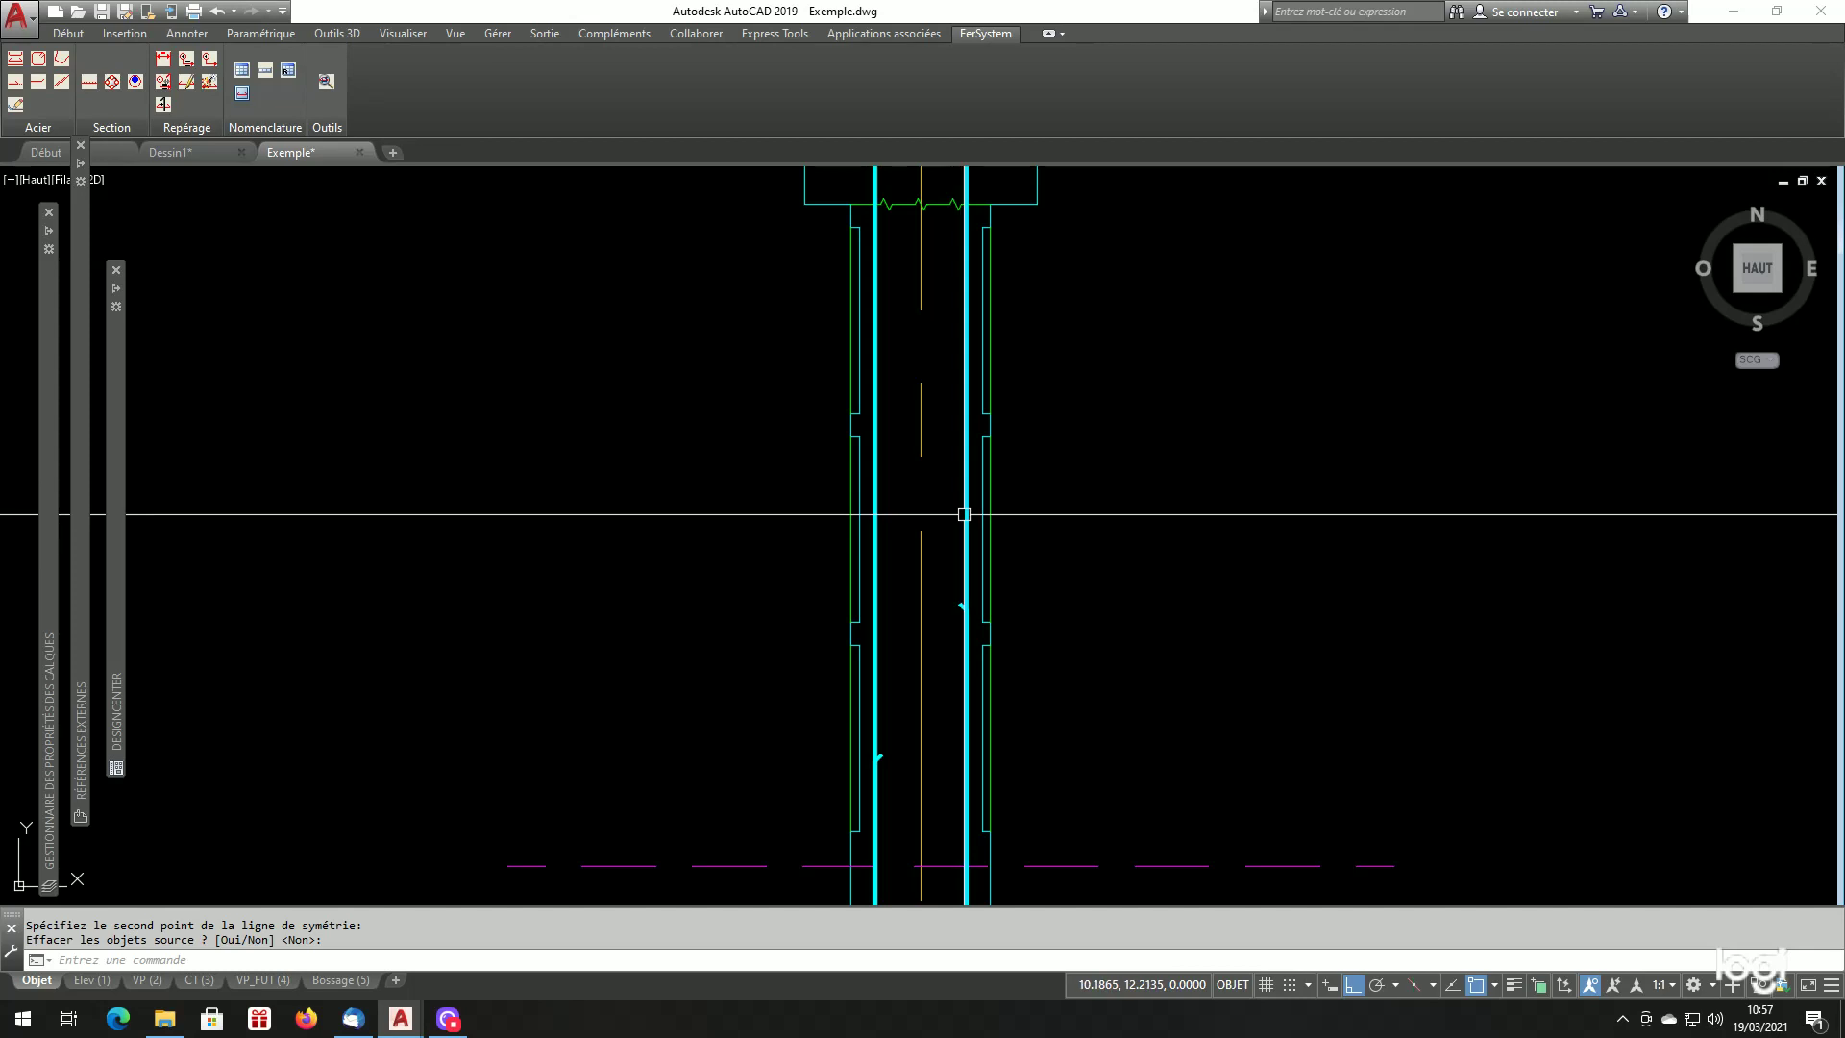
Stretch the lower end of the mirrored right-hand vertical bar upward by 0.65.
scroll(966, 538, down, 3)
scroll(960, 708, up, 4)
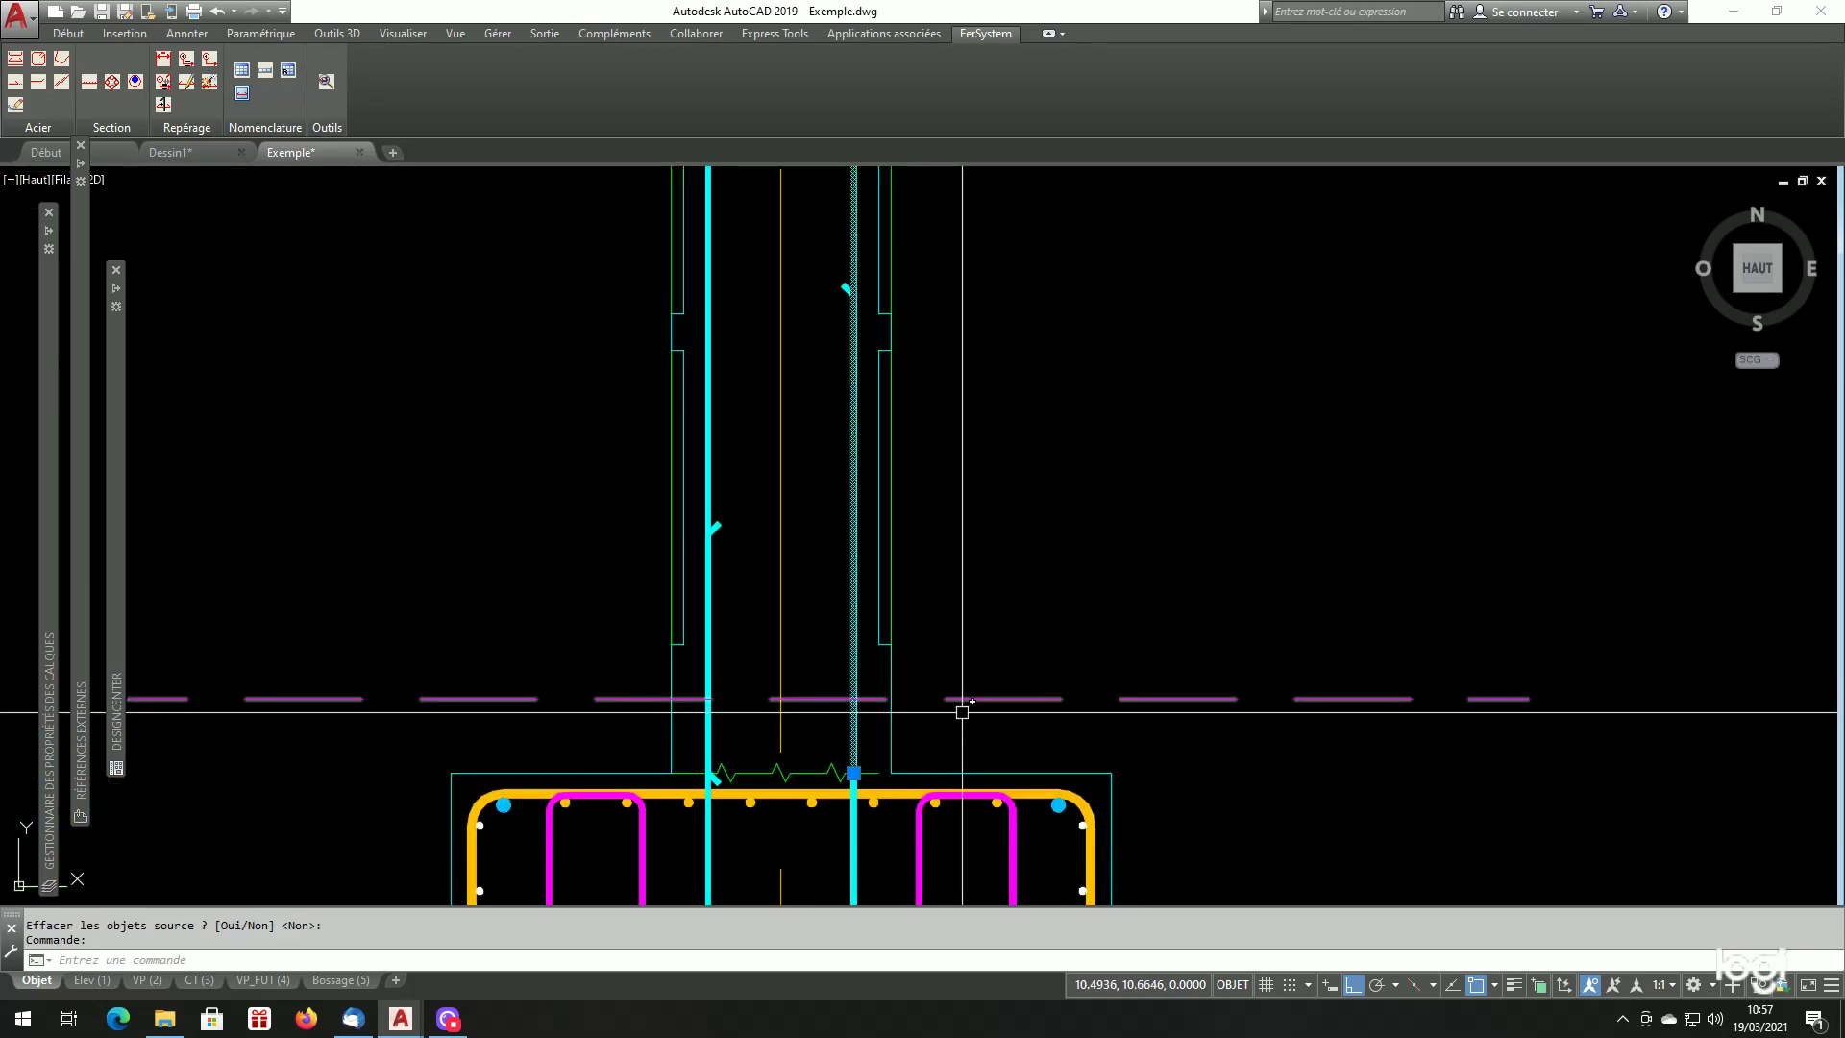
click(853, 773)
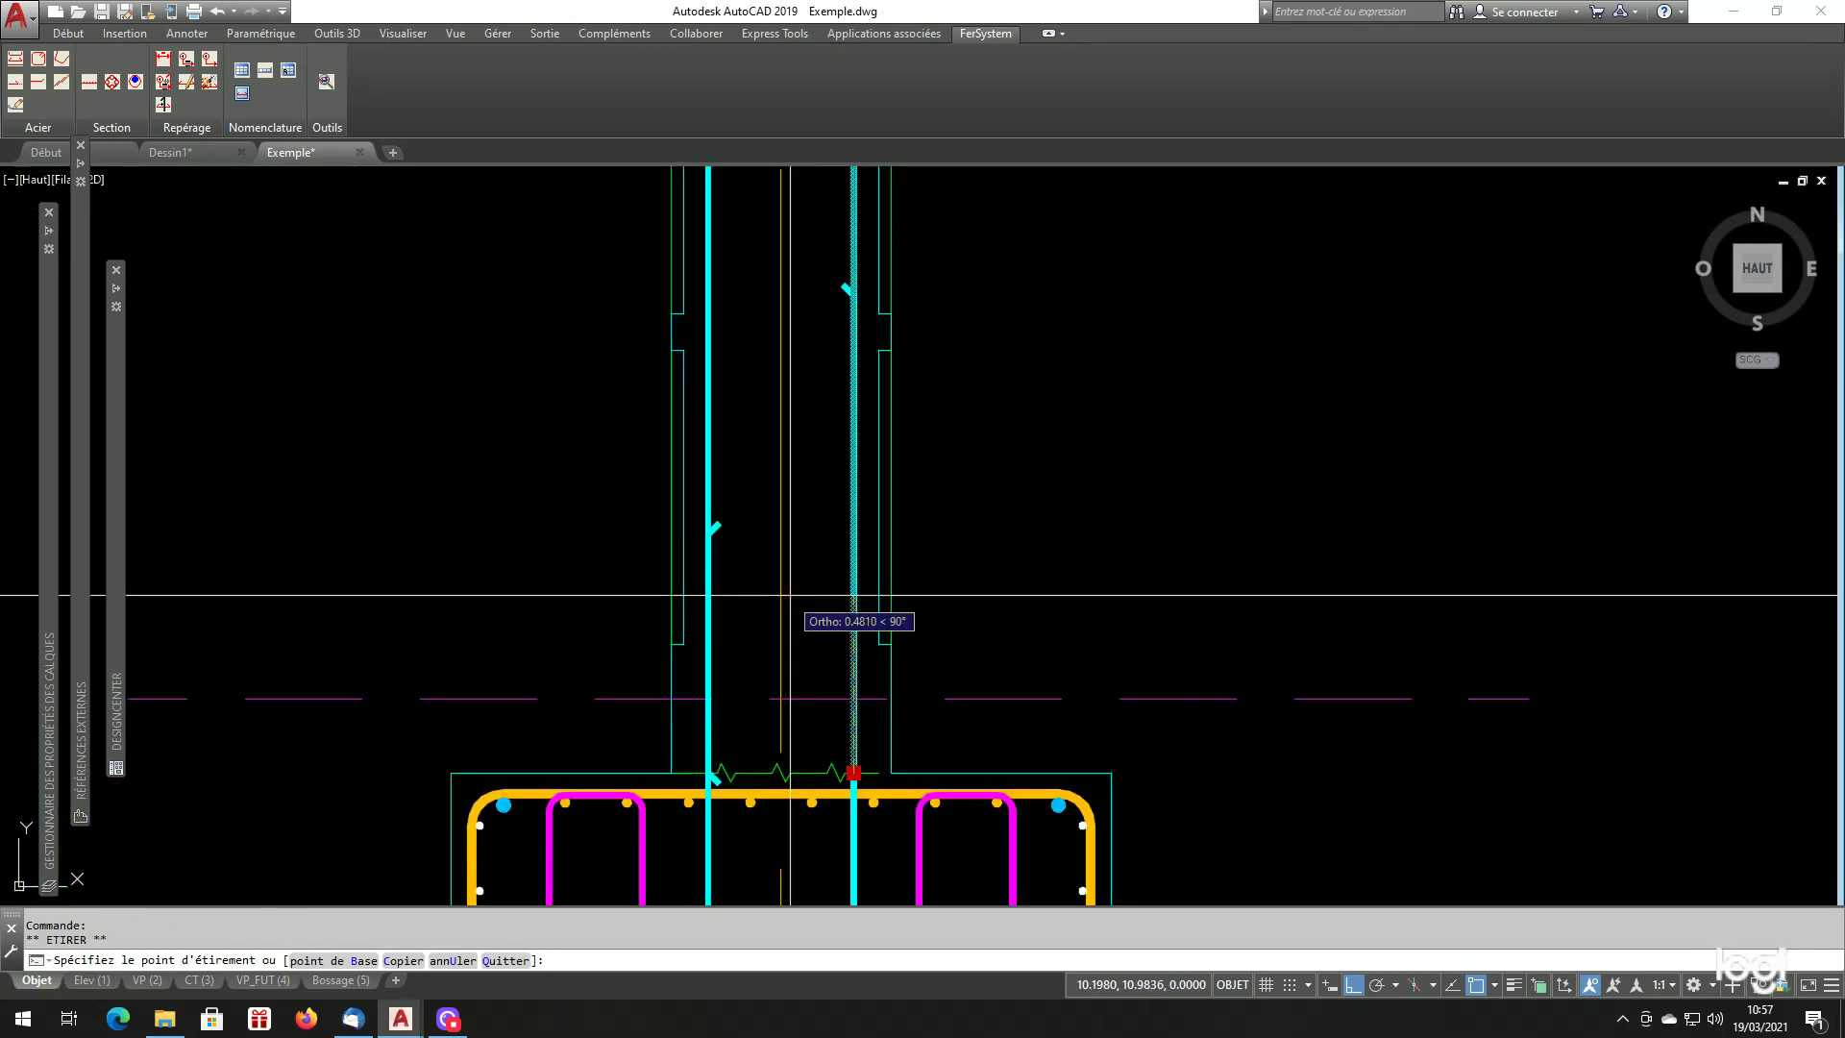
key(Return)
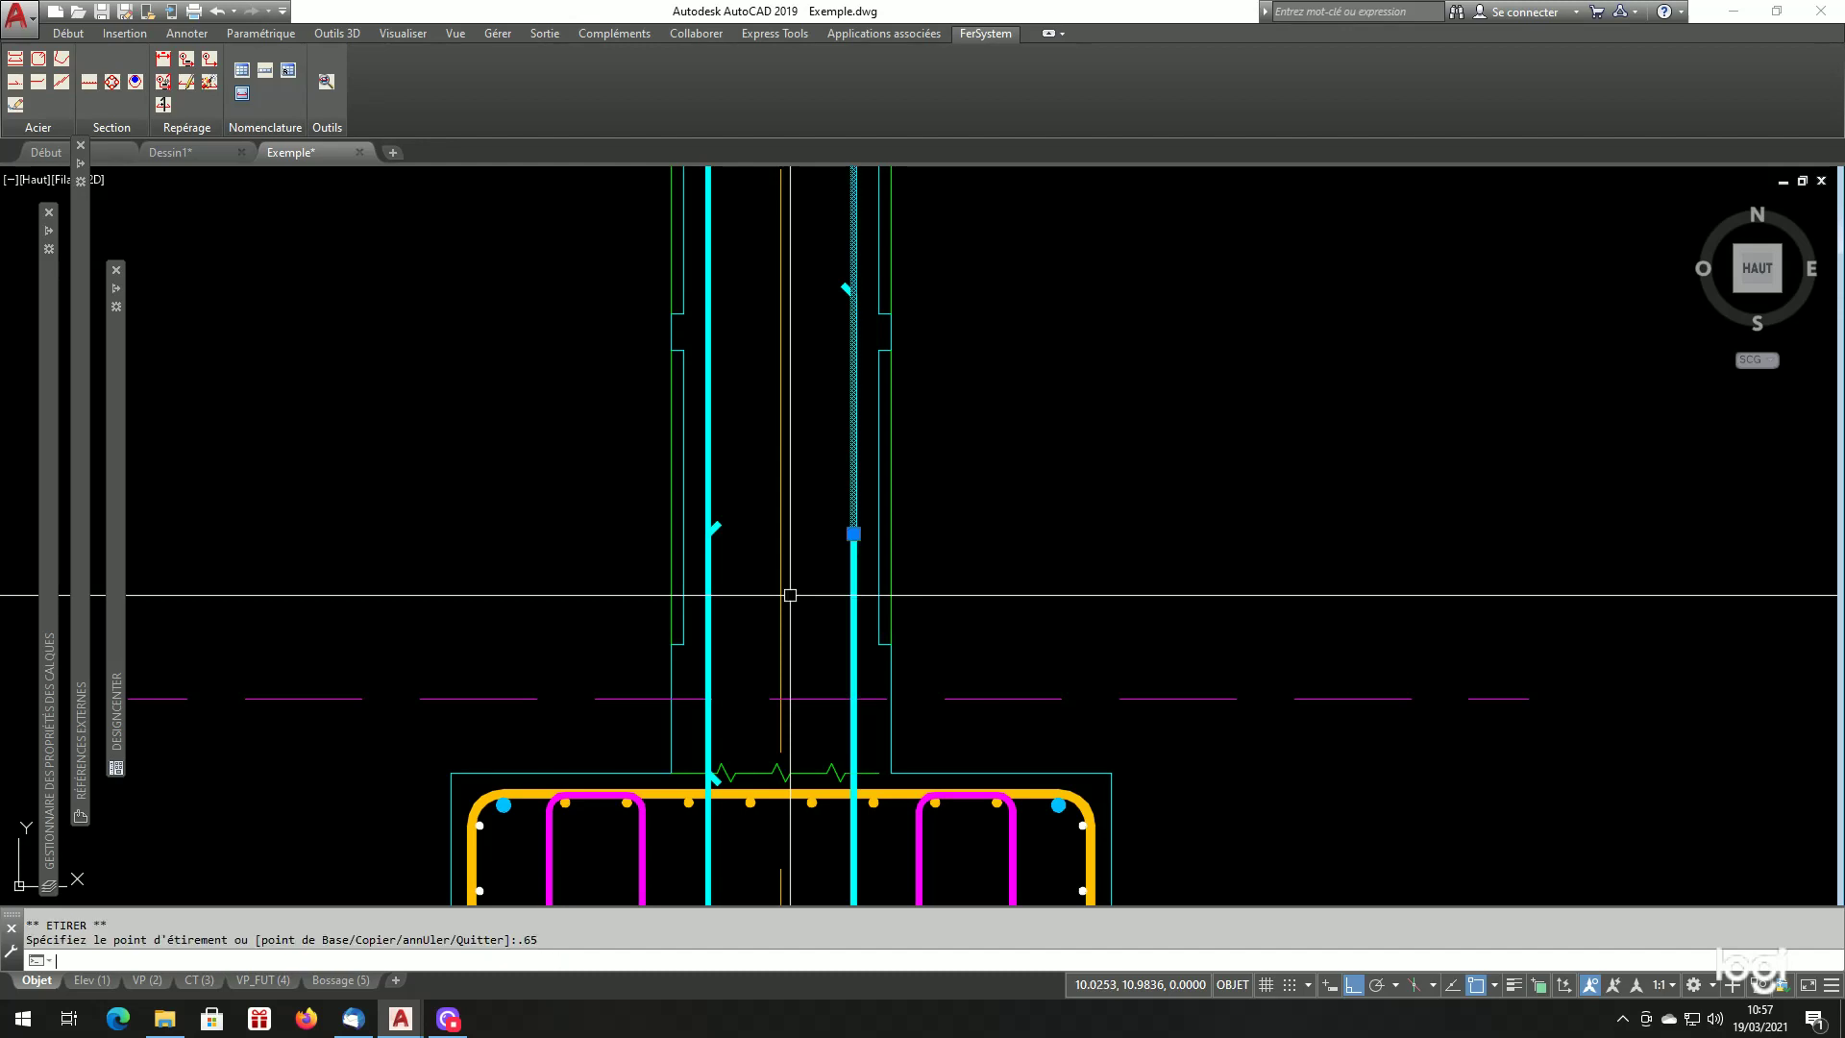
key(Escape)
Add a bar-end stop mark at the lower end of the mirrored right-hand vertical bar, facing the column's interior.
scroll(843, 646, down, 2)
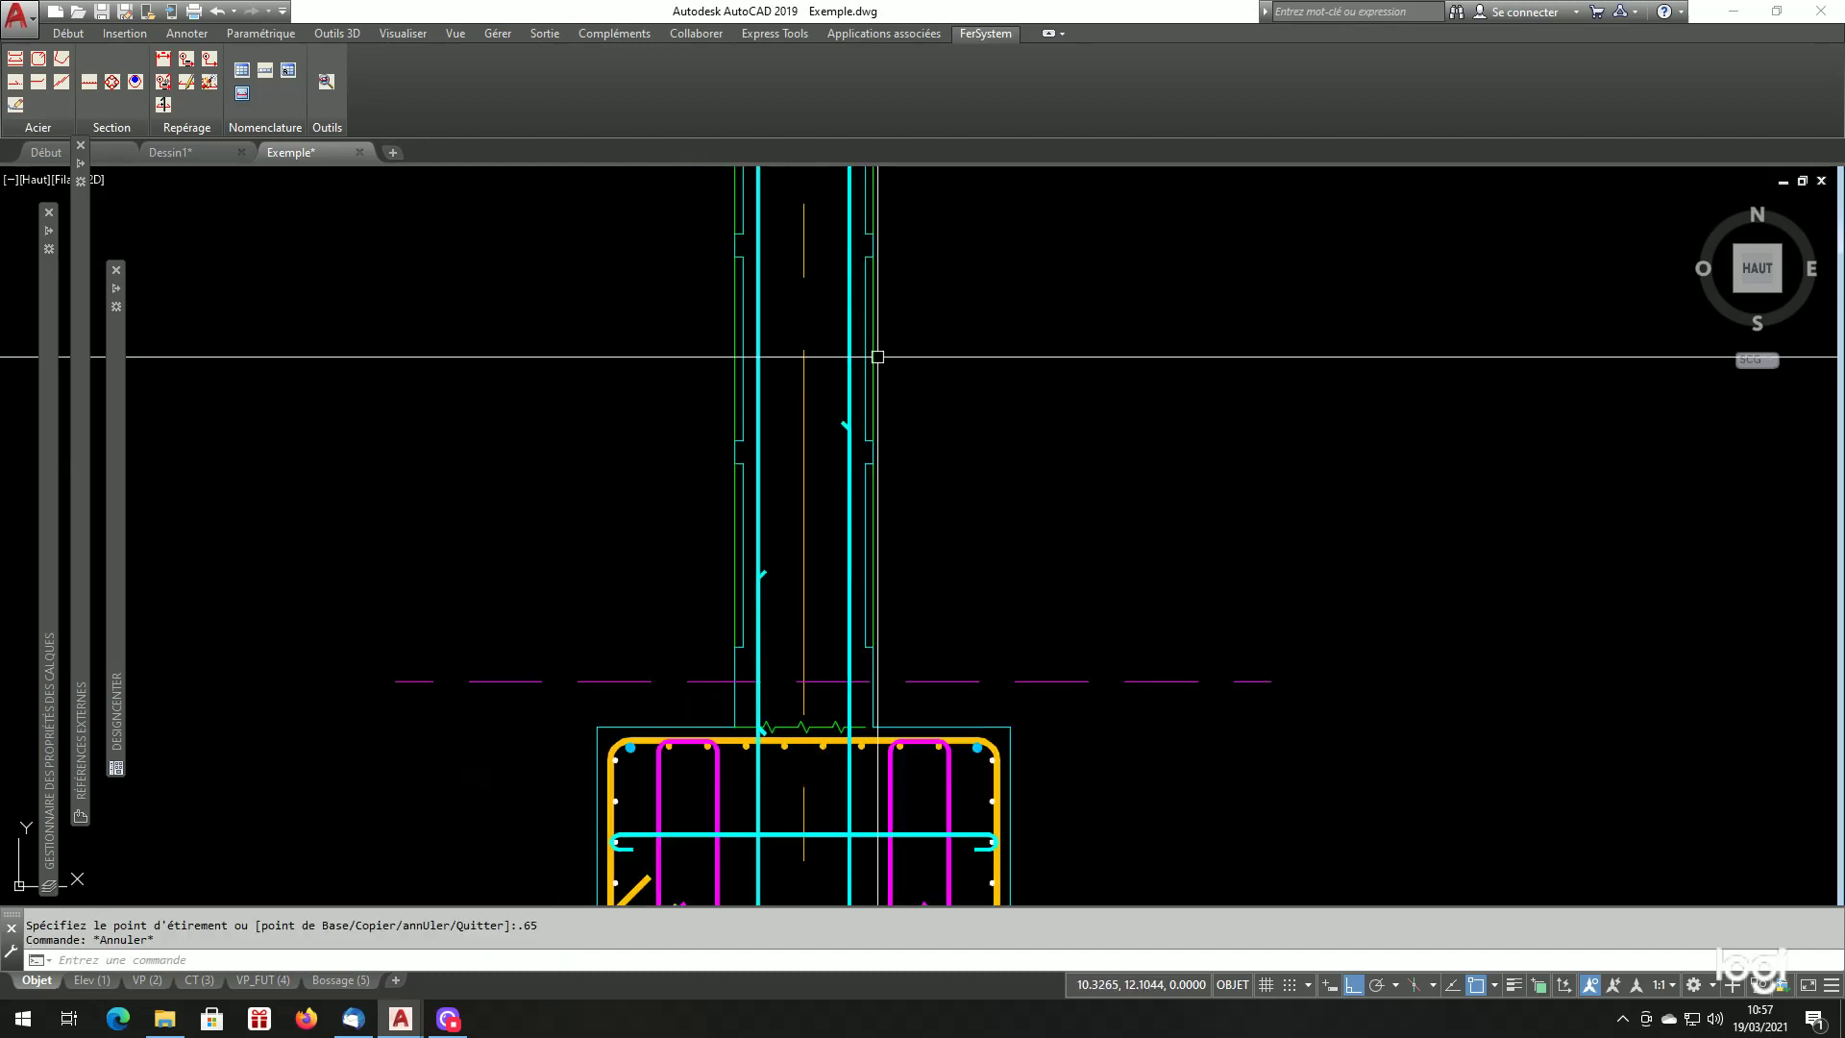
click(849, 379)
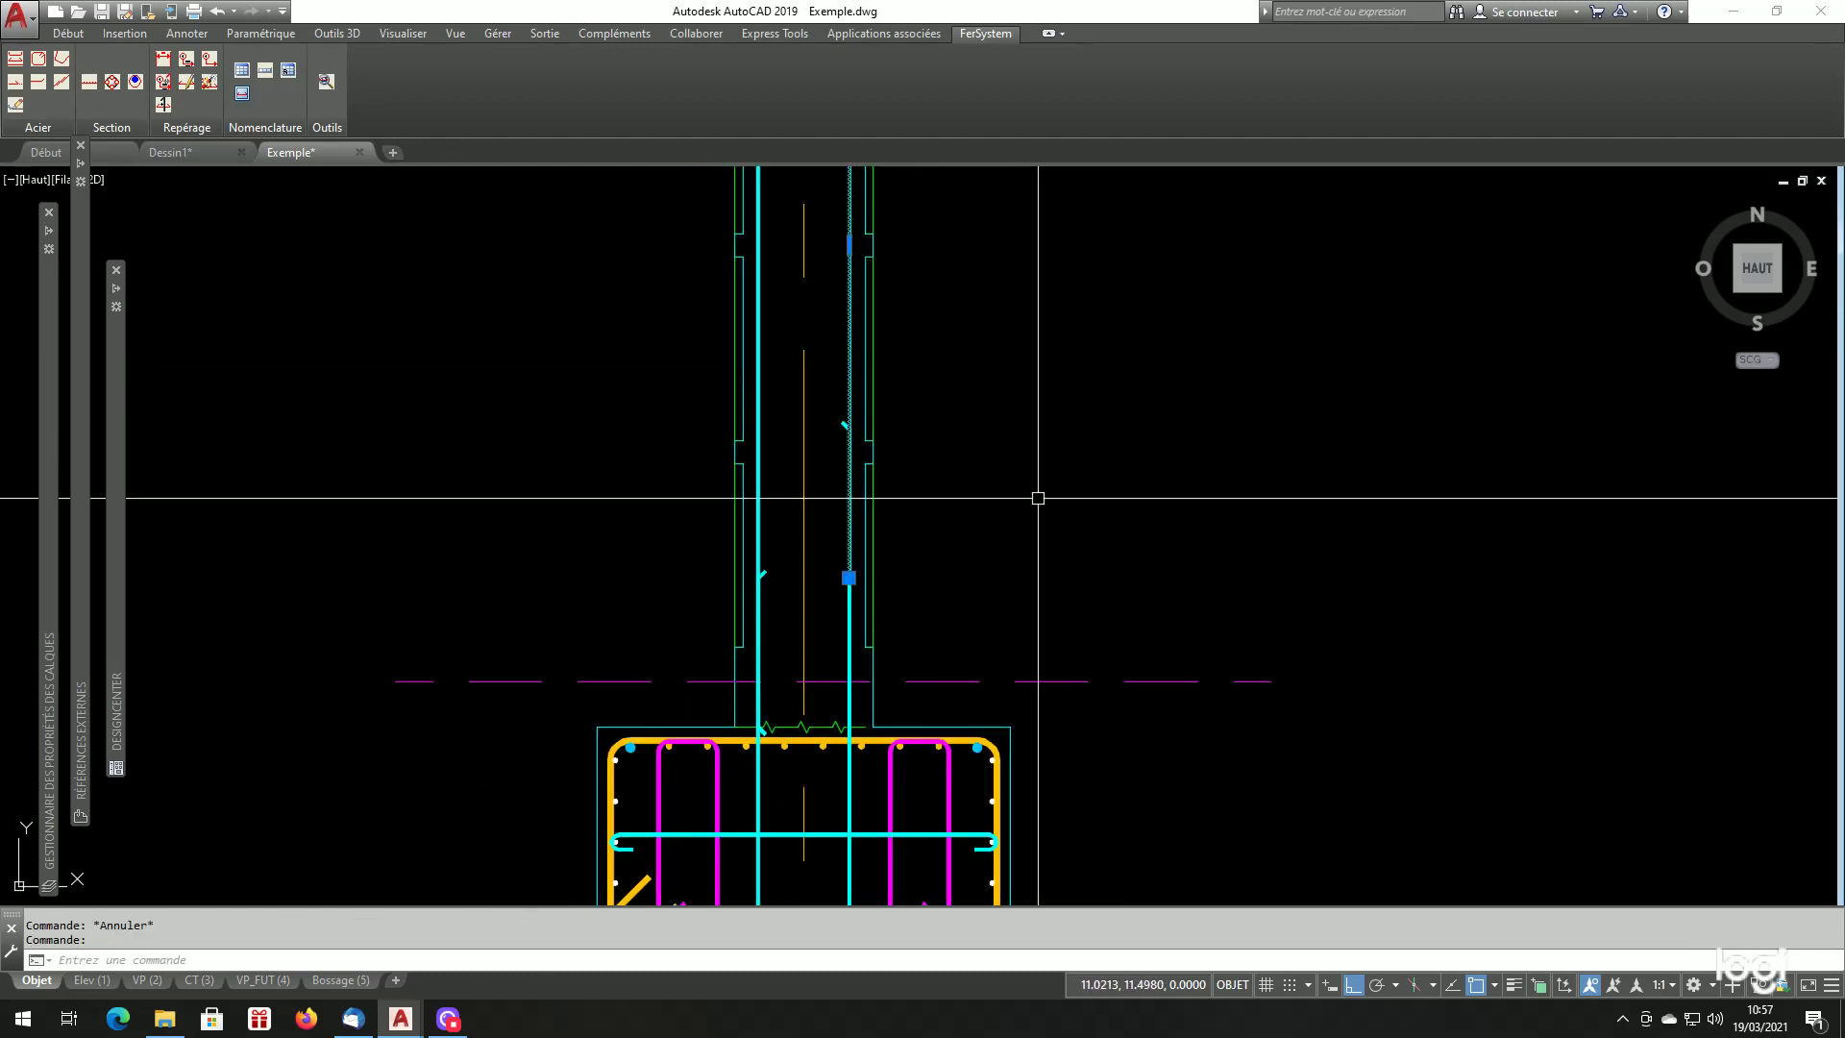
key(Escape)
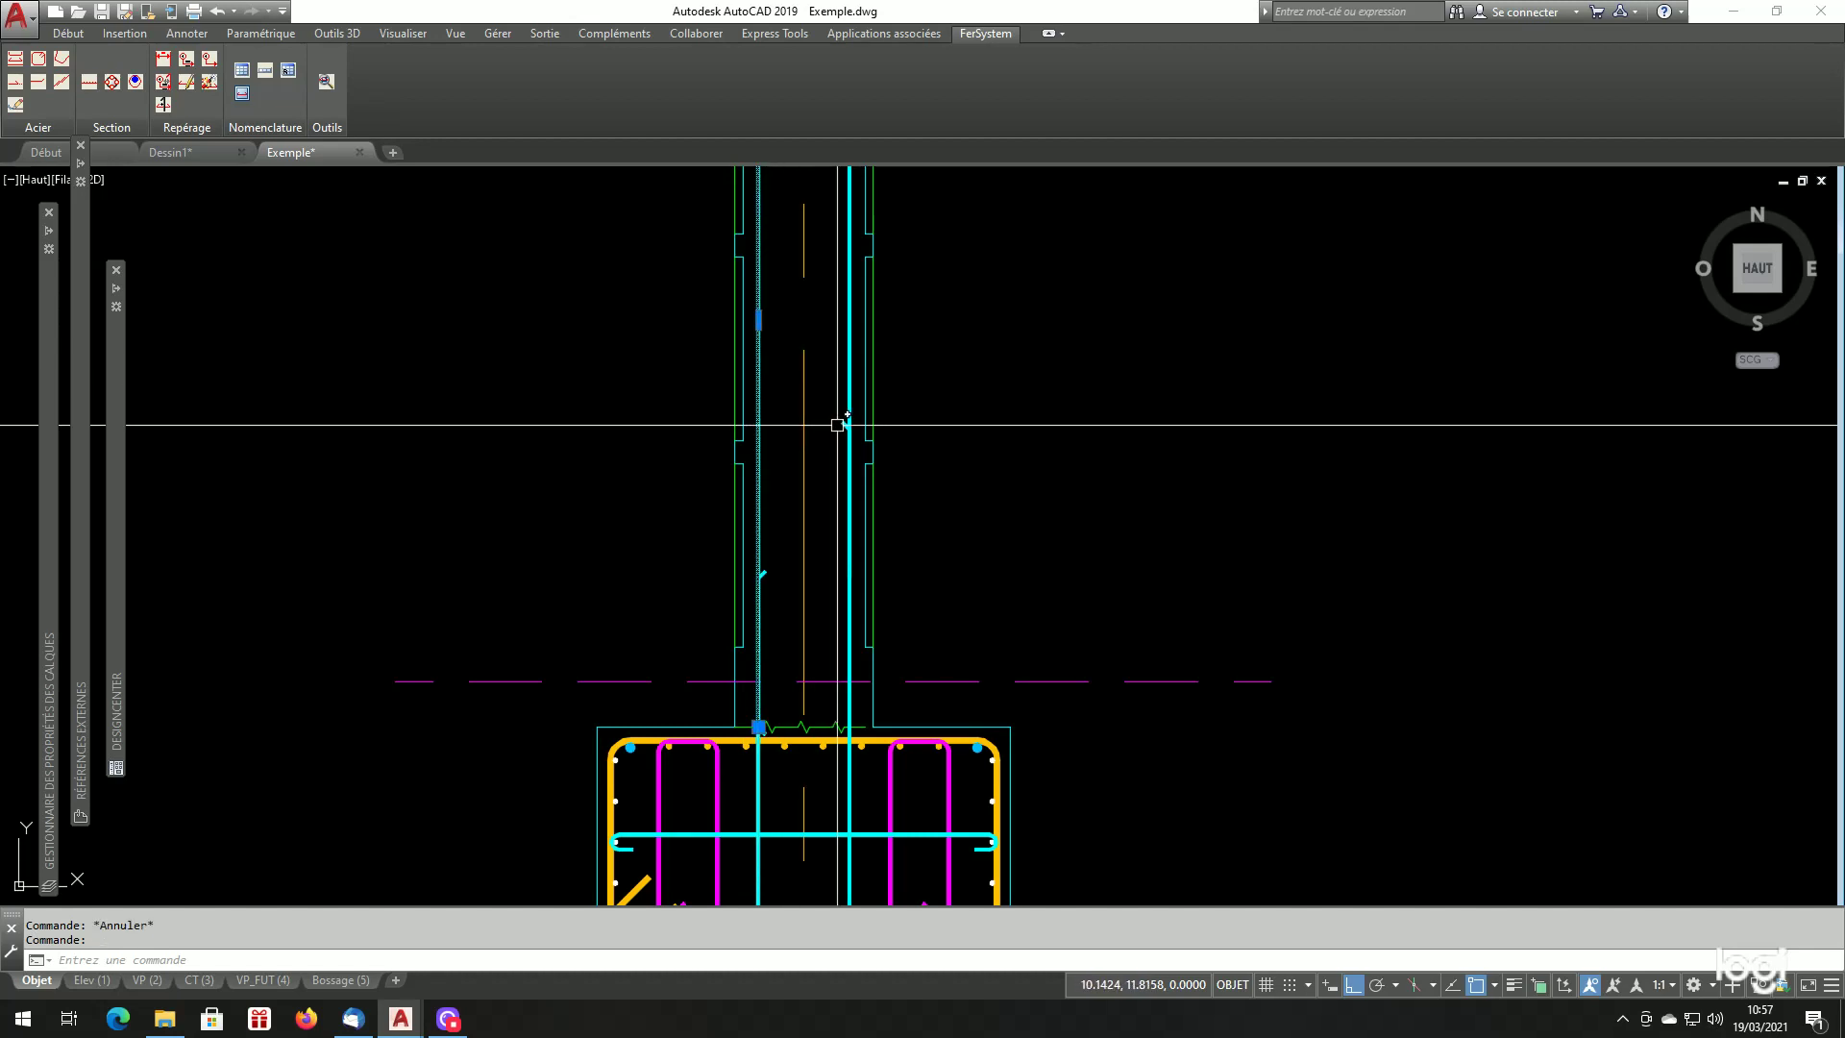
click(39, 85)
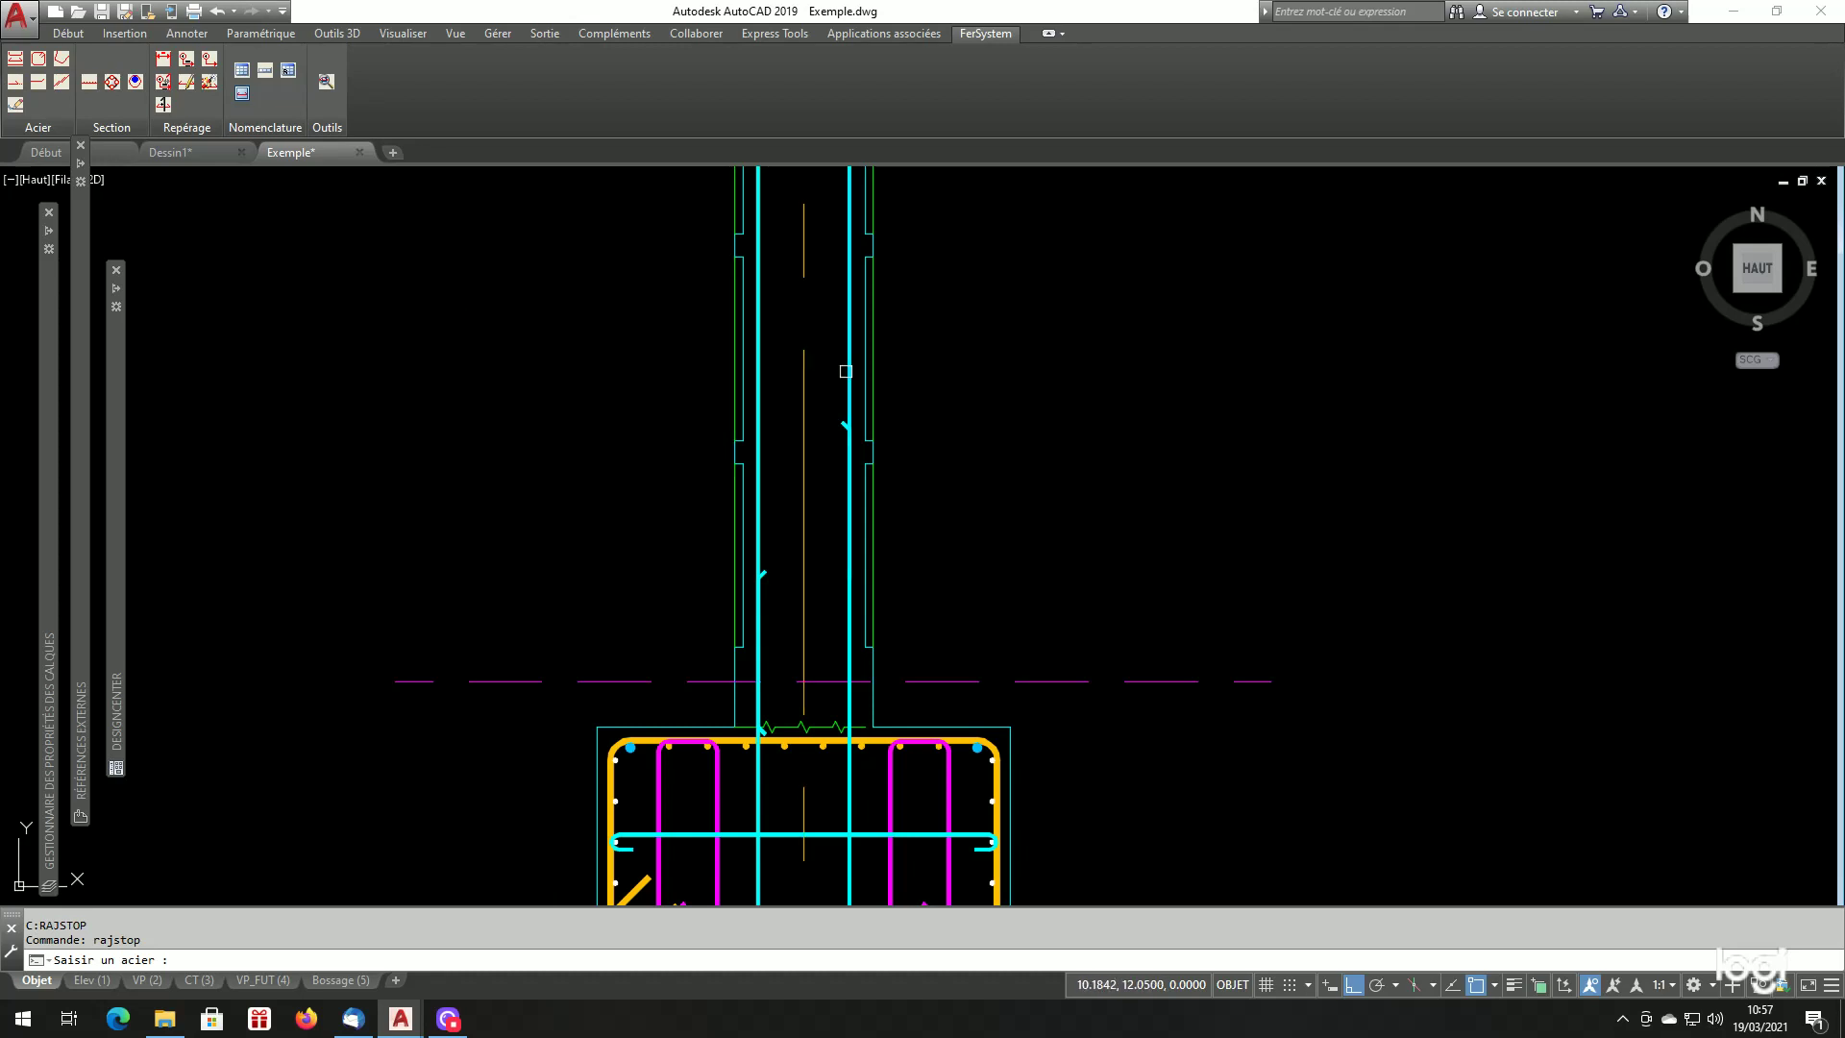
scroll(812, 577, down, 4)
click(823, 626)
click(832, 630)
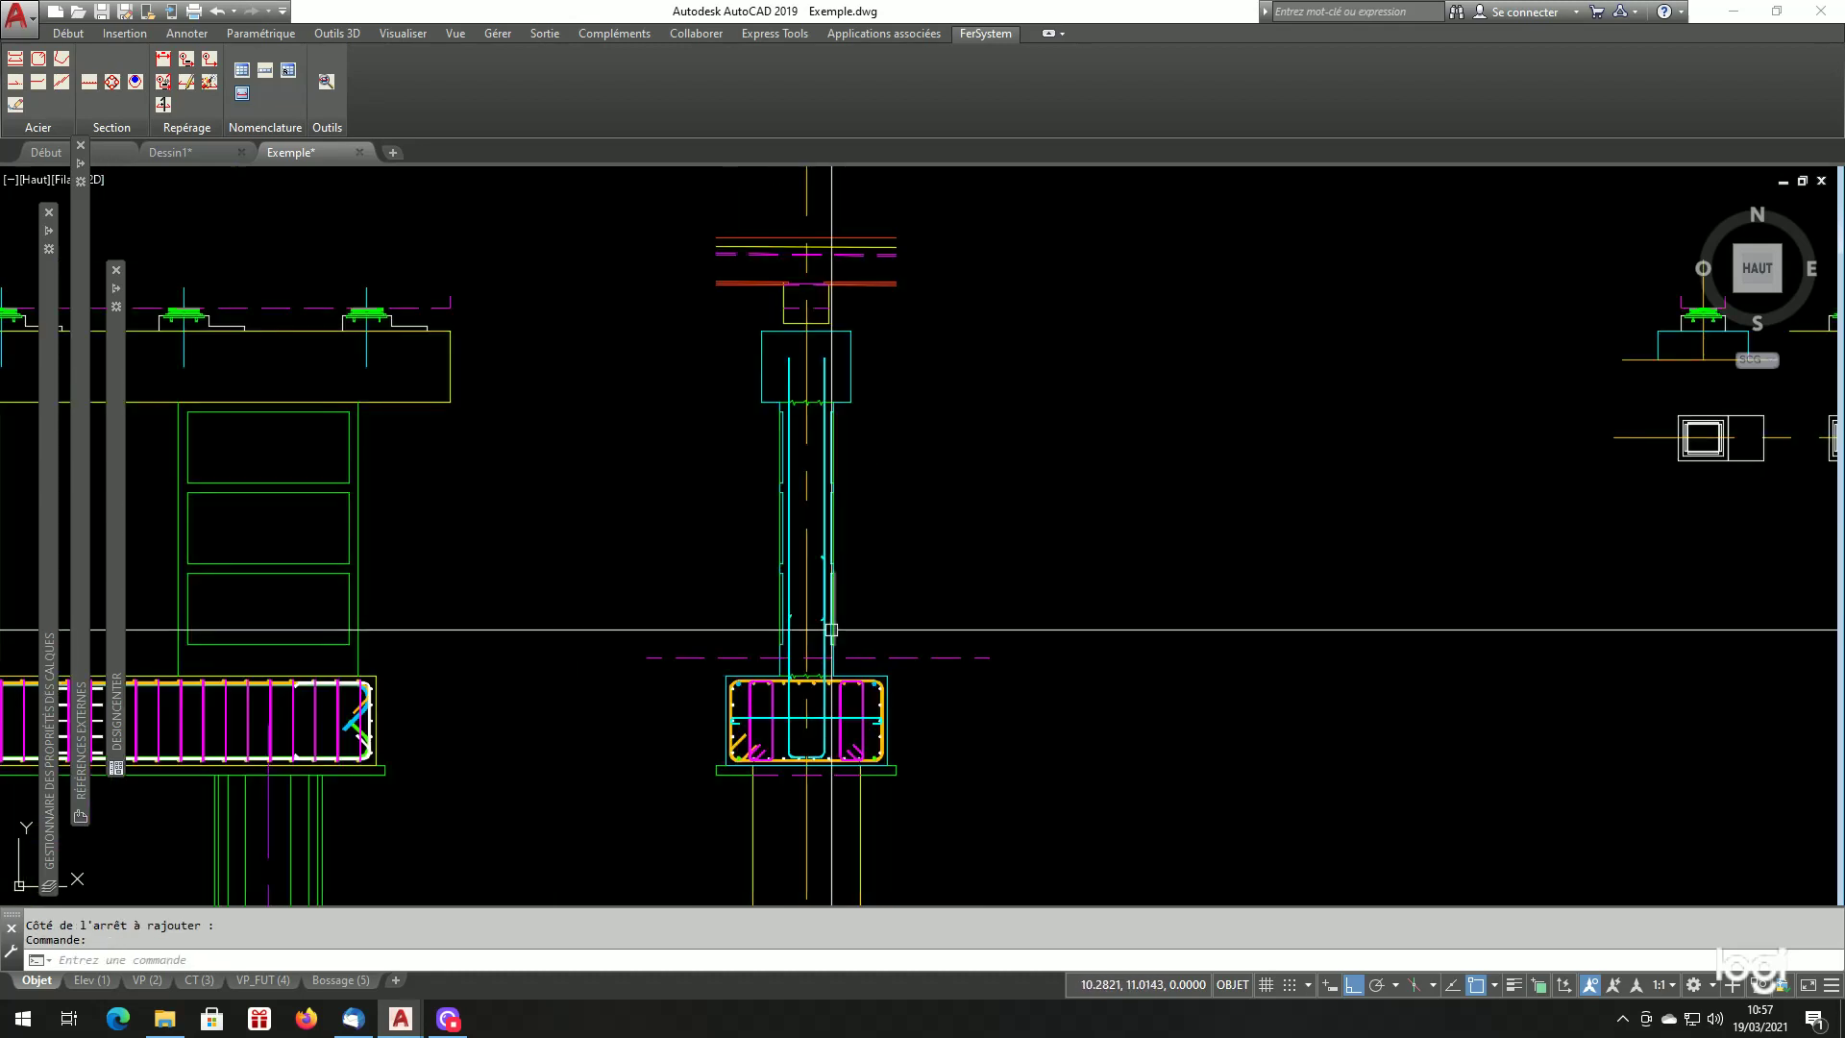
Examine the vertical bars in the pier's side section and the stirrup layout in the shaft's cross-section.
scroll(831, 629, up, 2)
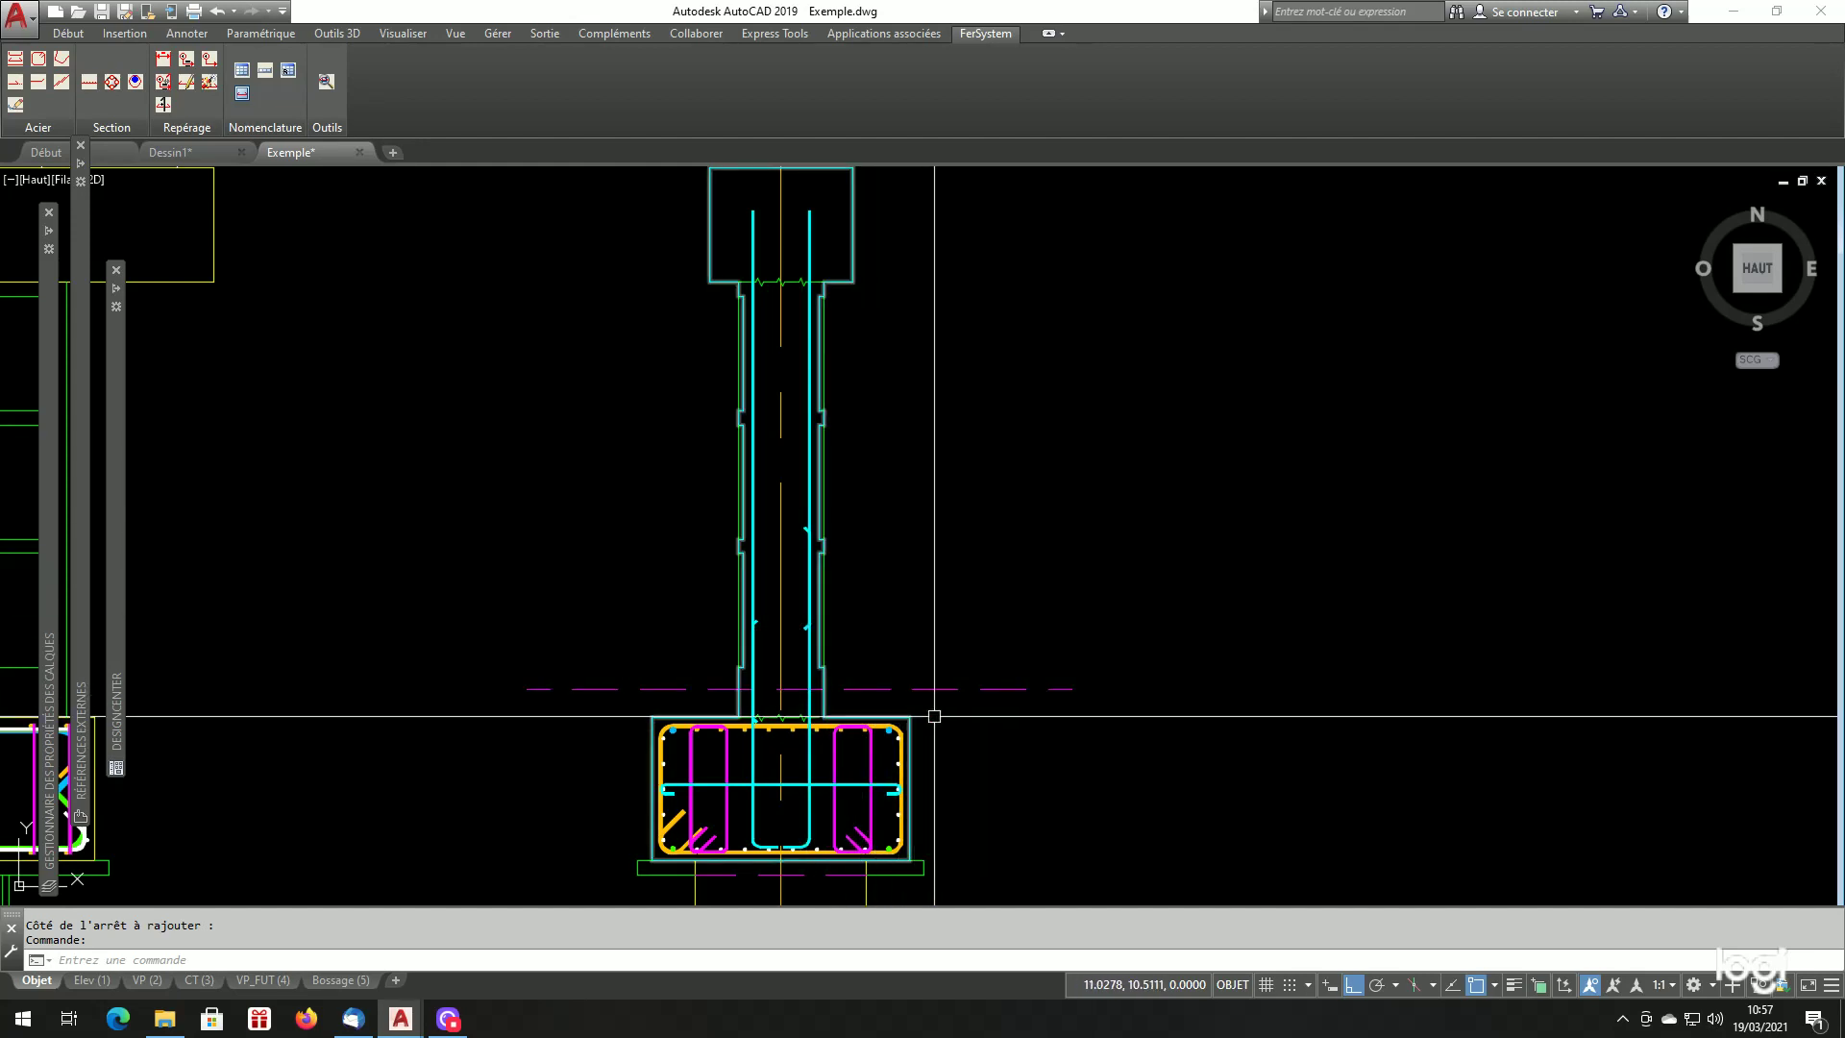
scroll(1062, 787, down, 3)
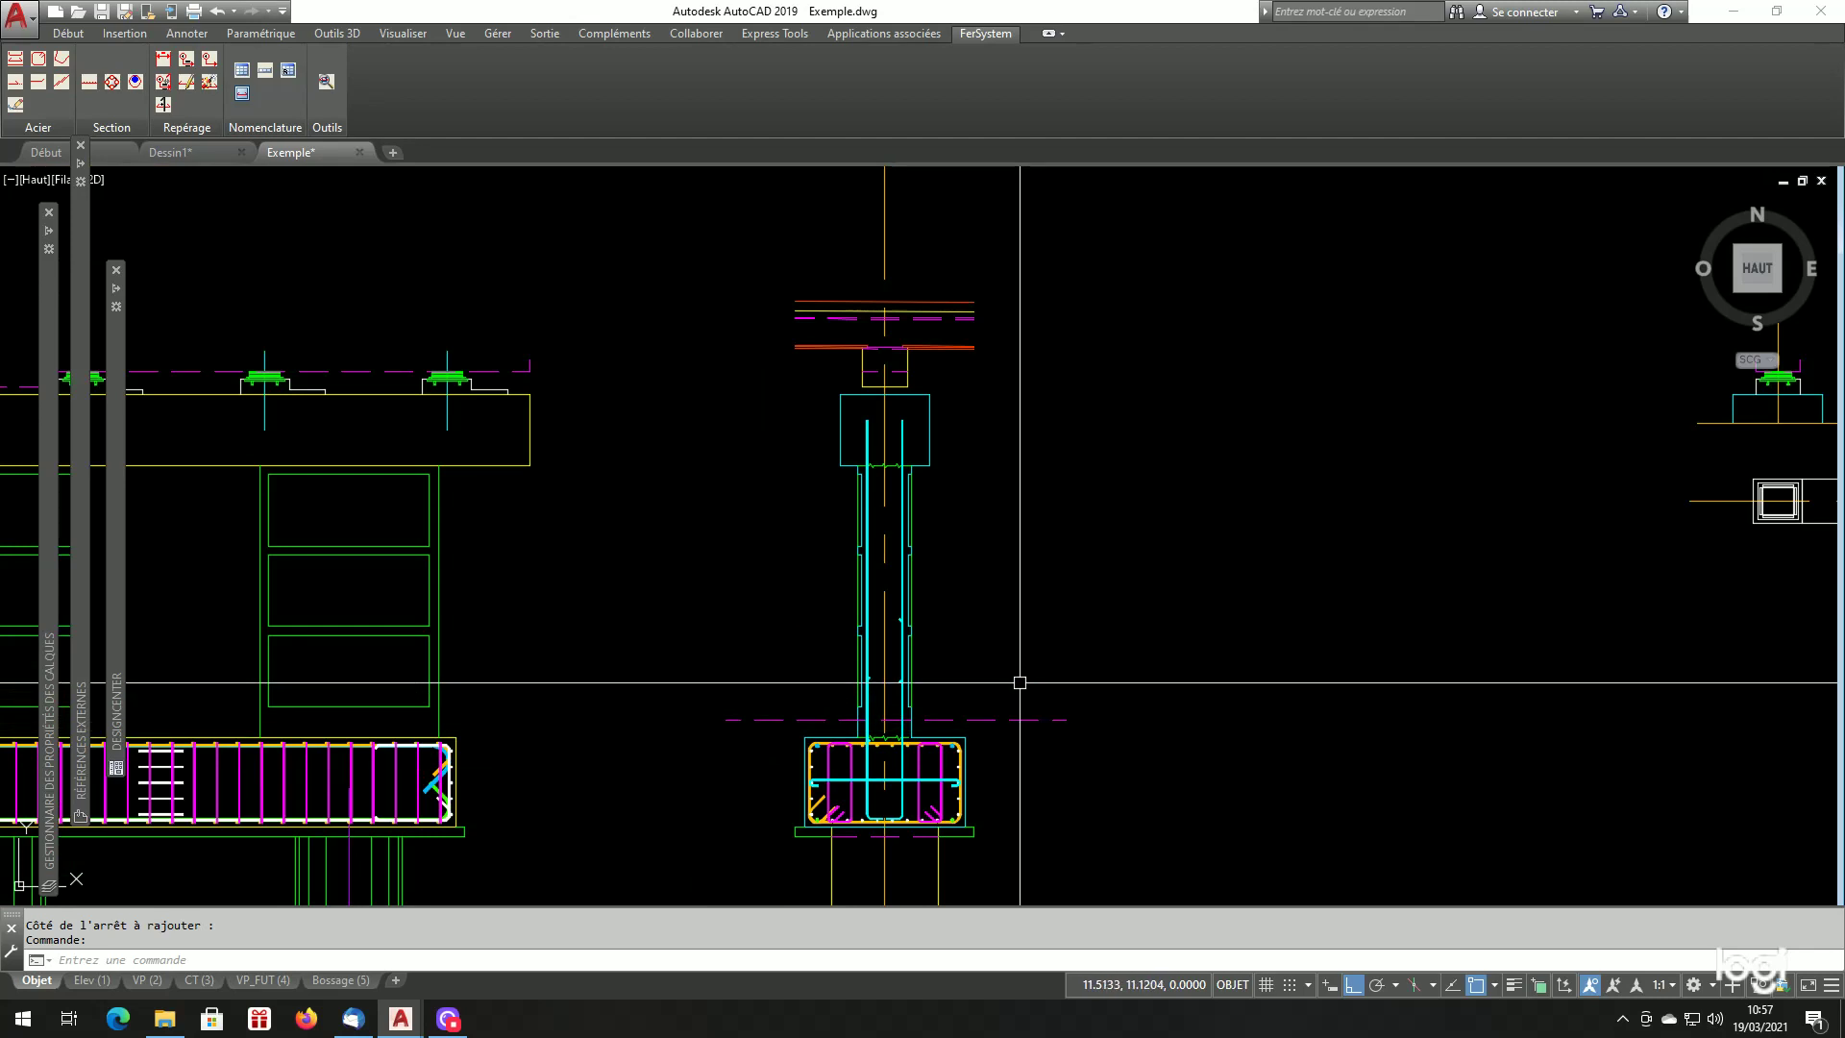
scroll(1017, 683, up, 4)
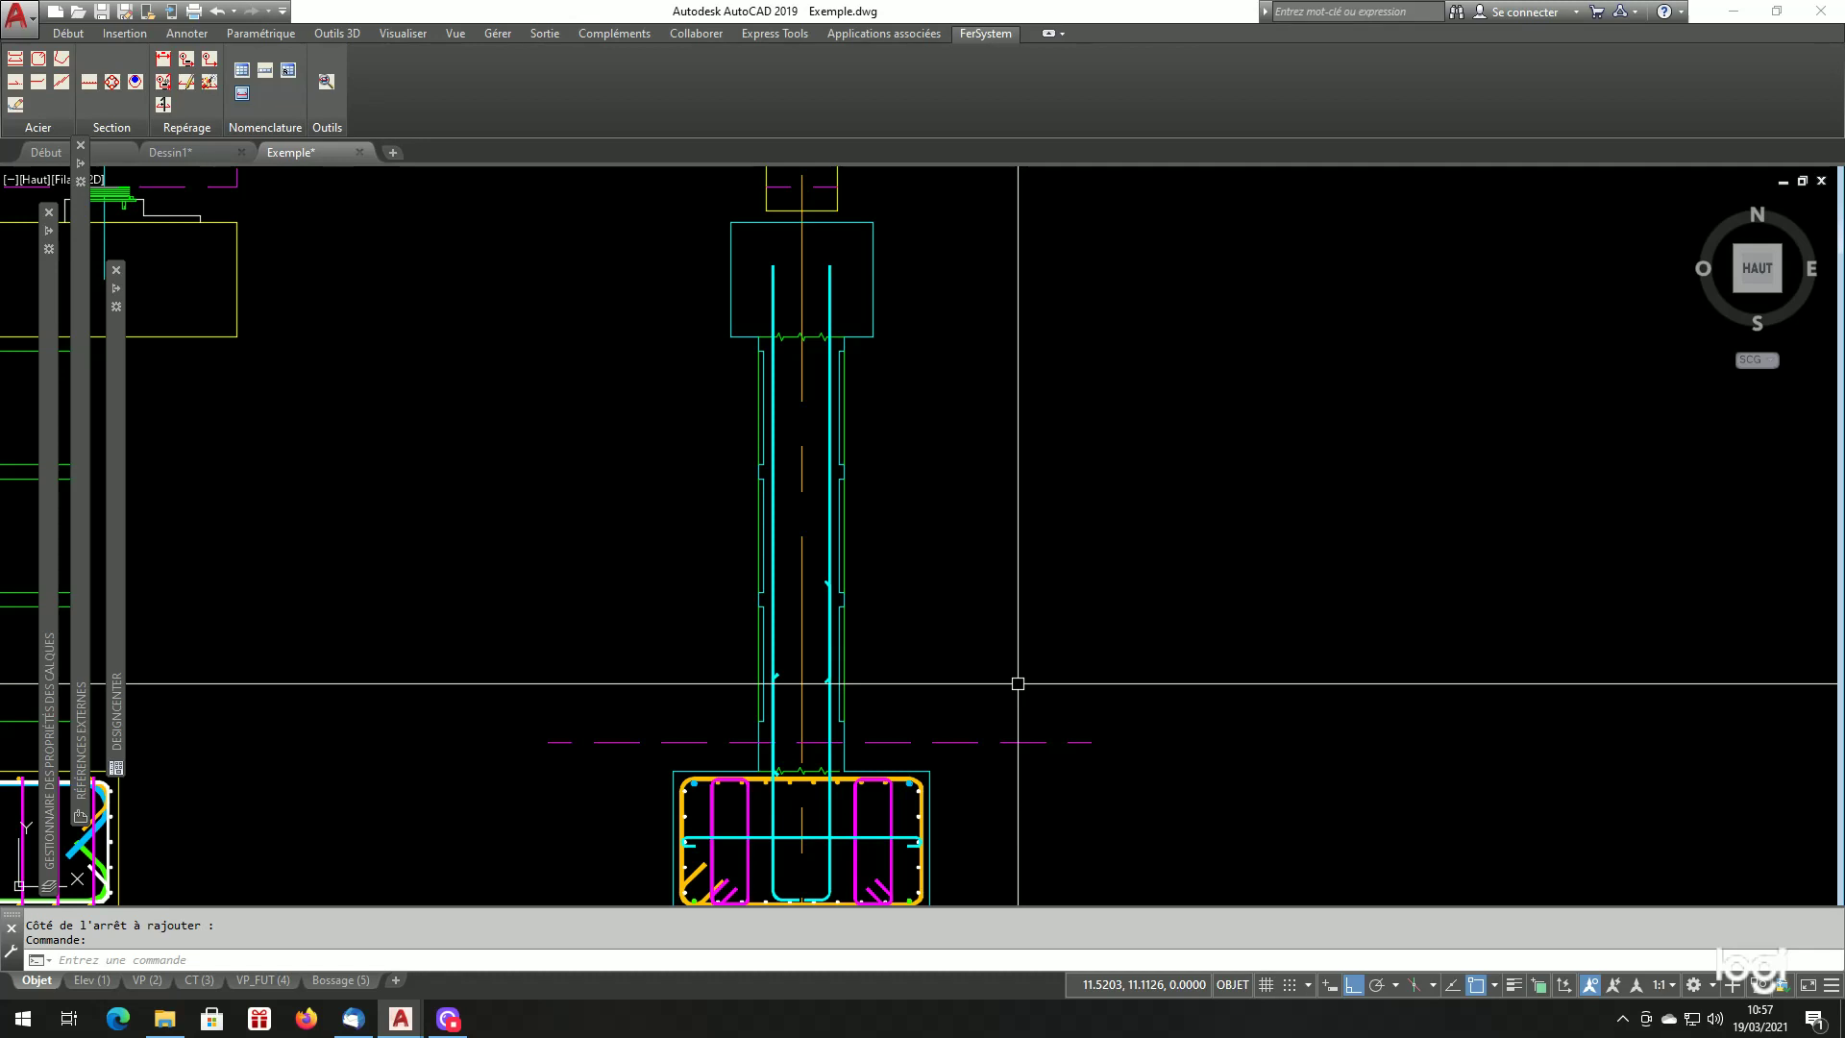
scroll(945, 665, down, 5)
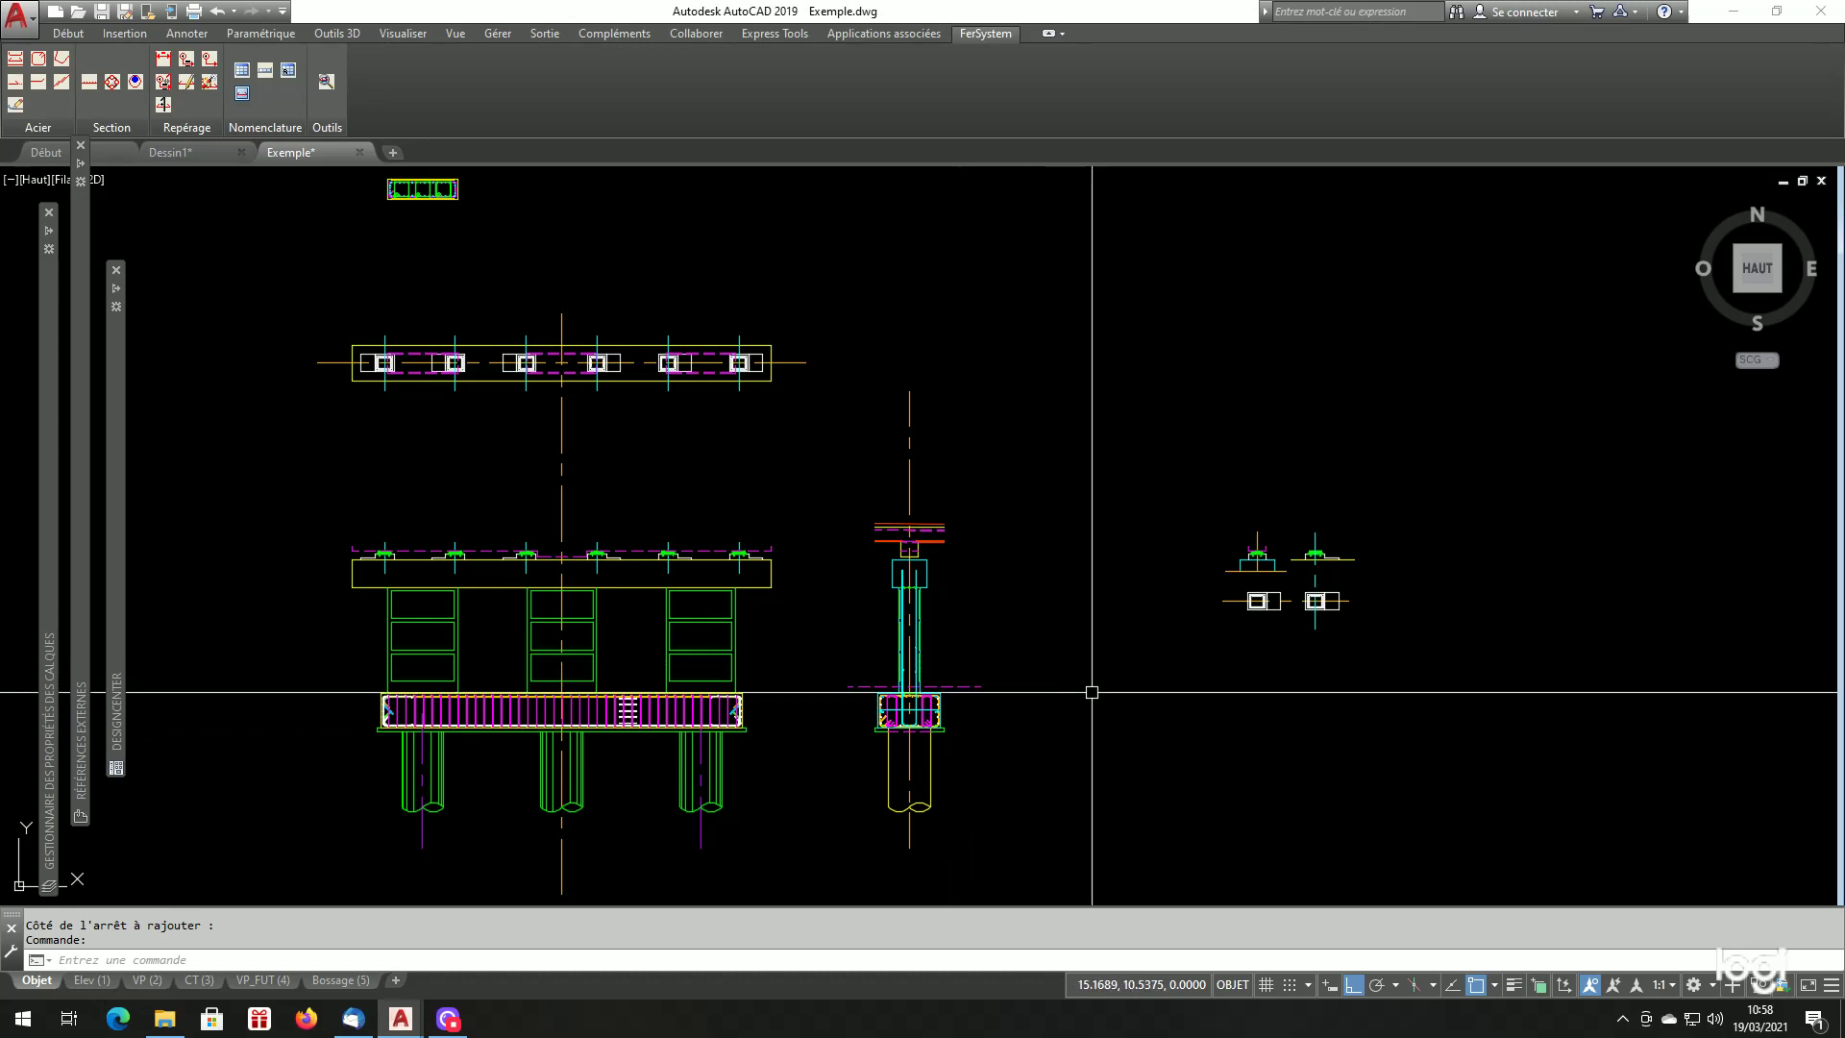
scroll(535, 335, up, 8)
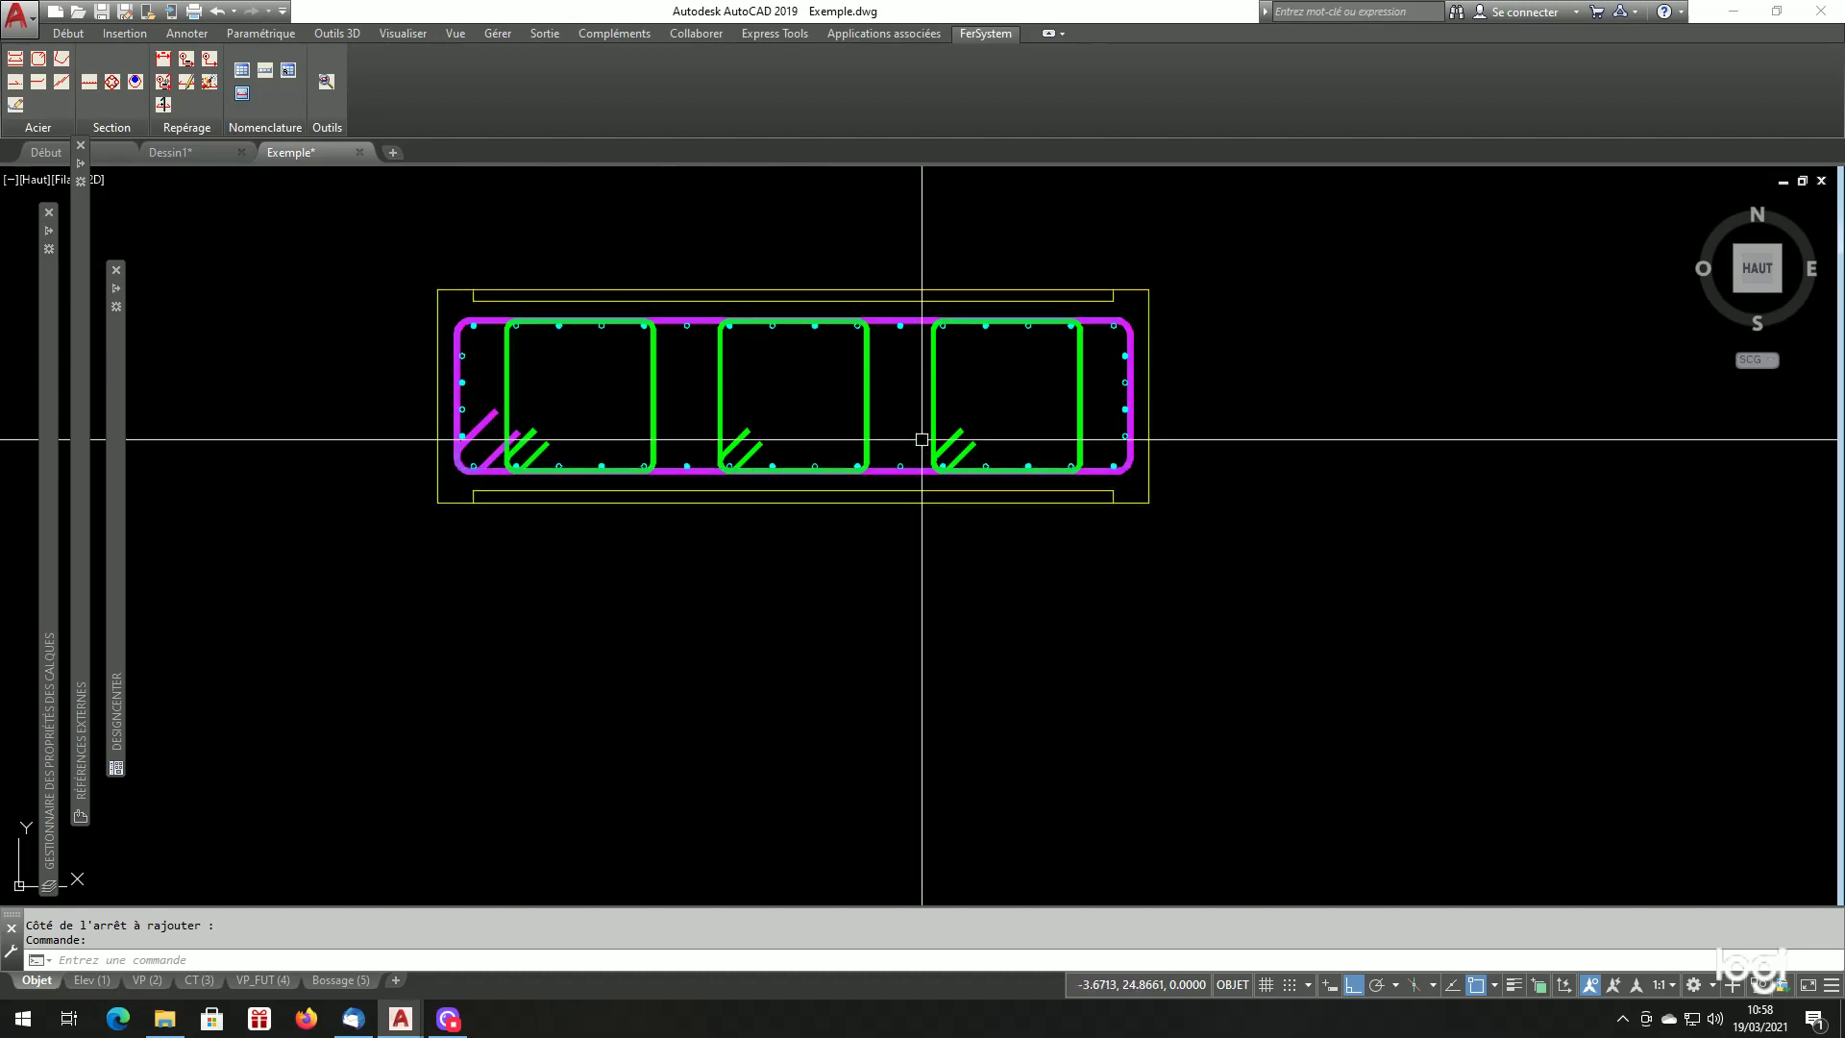
scroll(762, 276, down, 4)
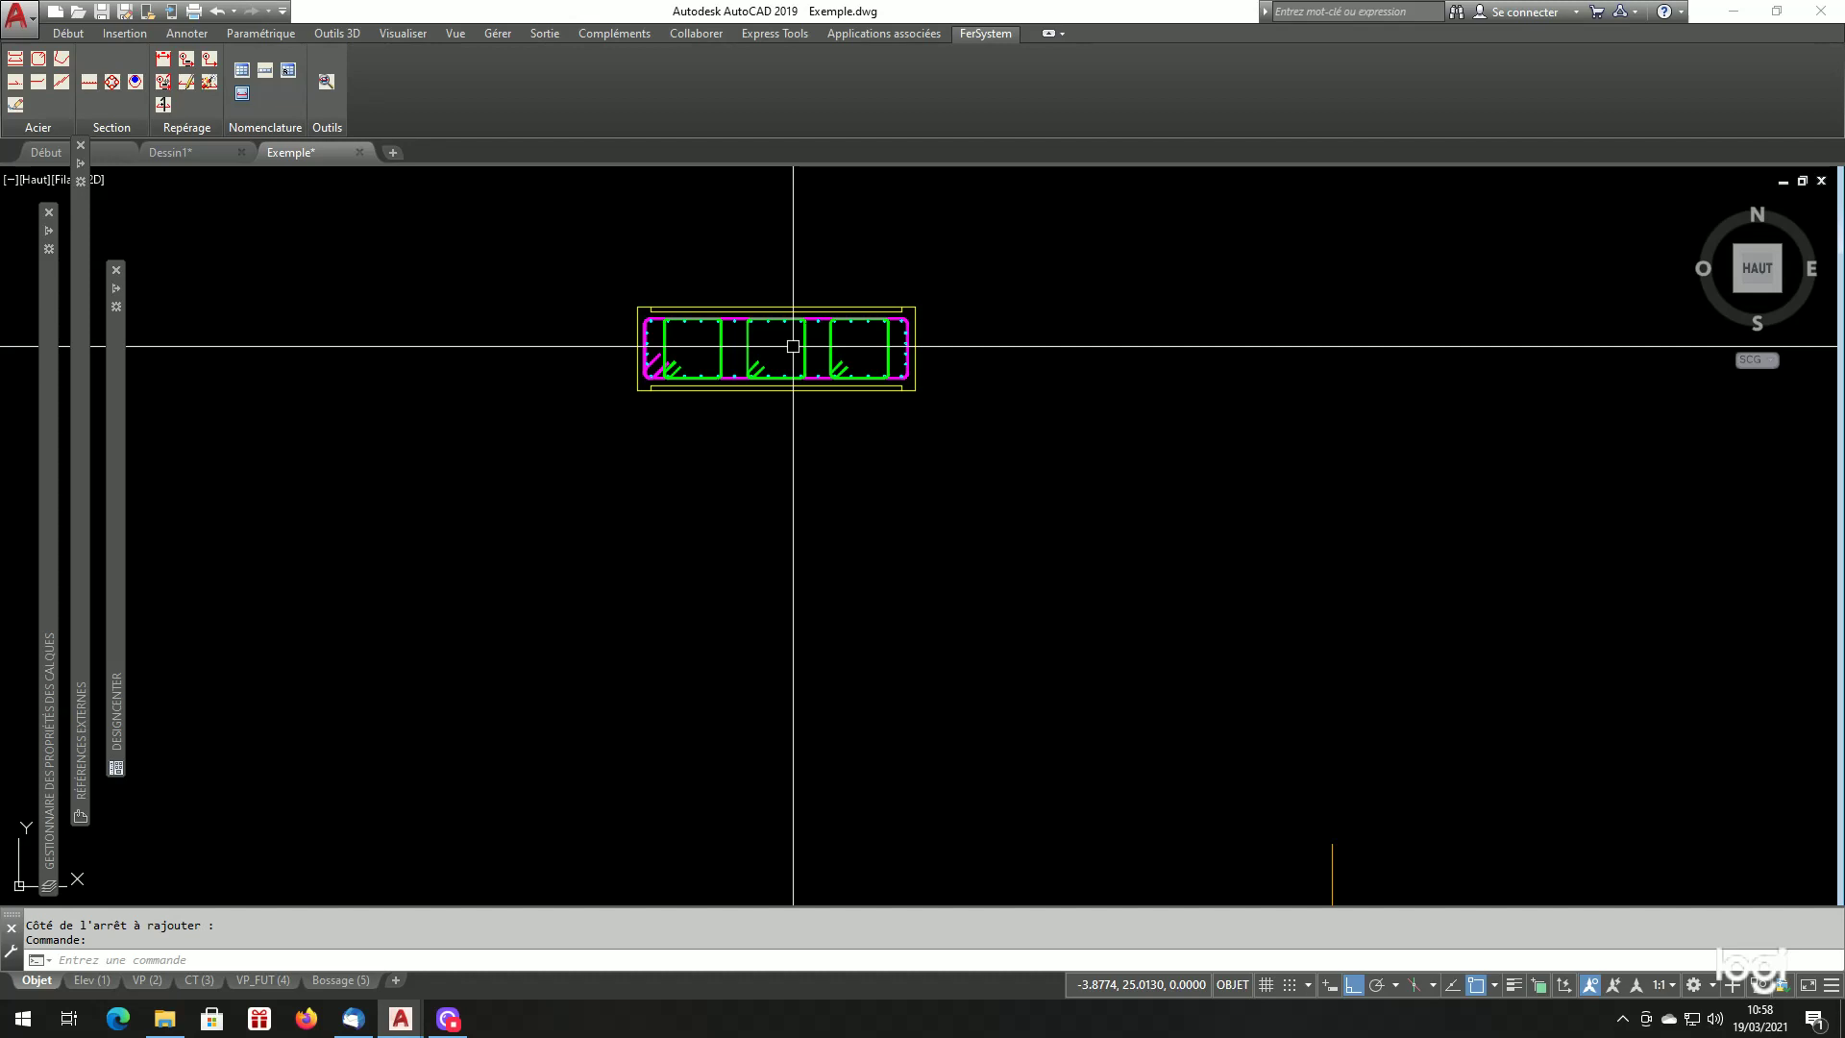
scroll(793, 346, down, 5)
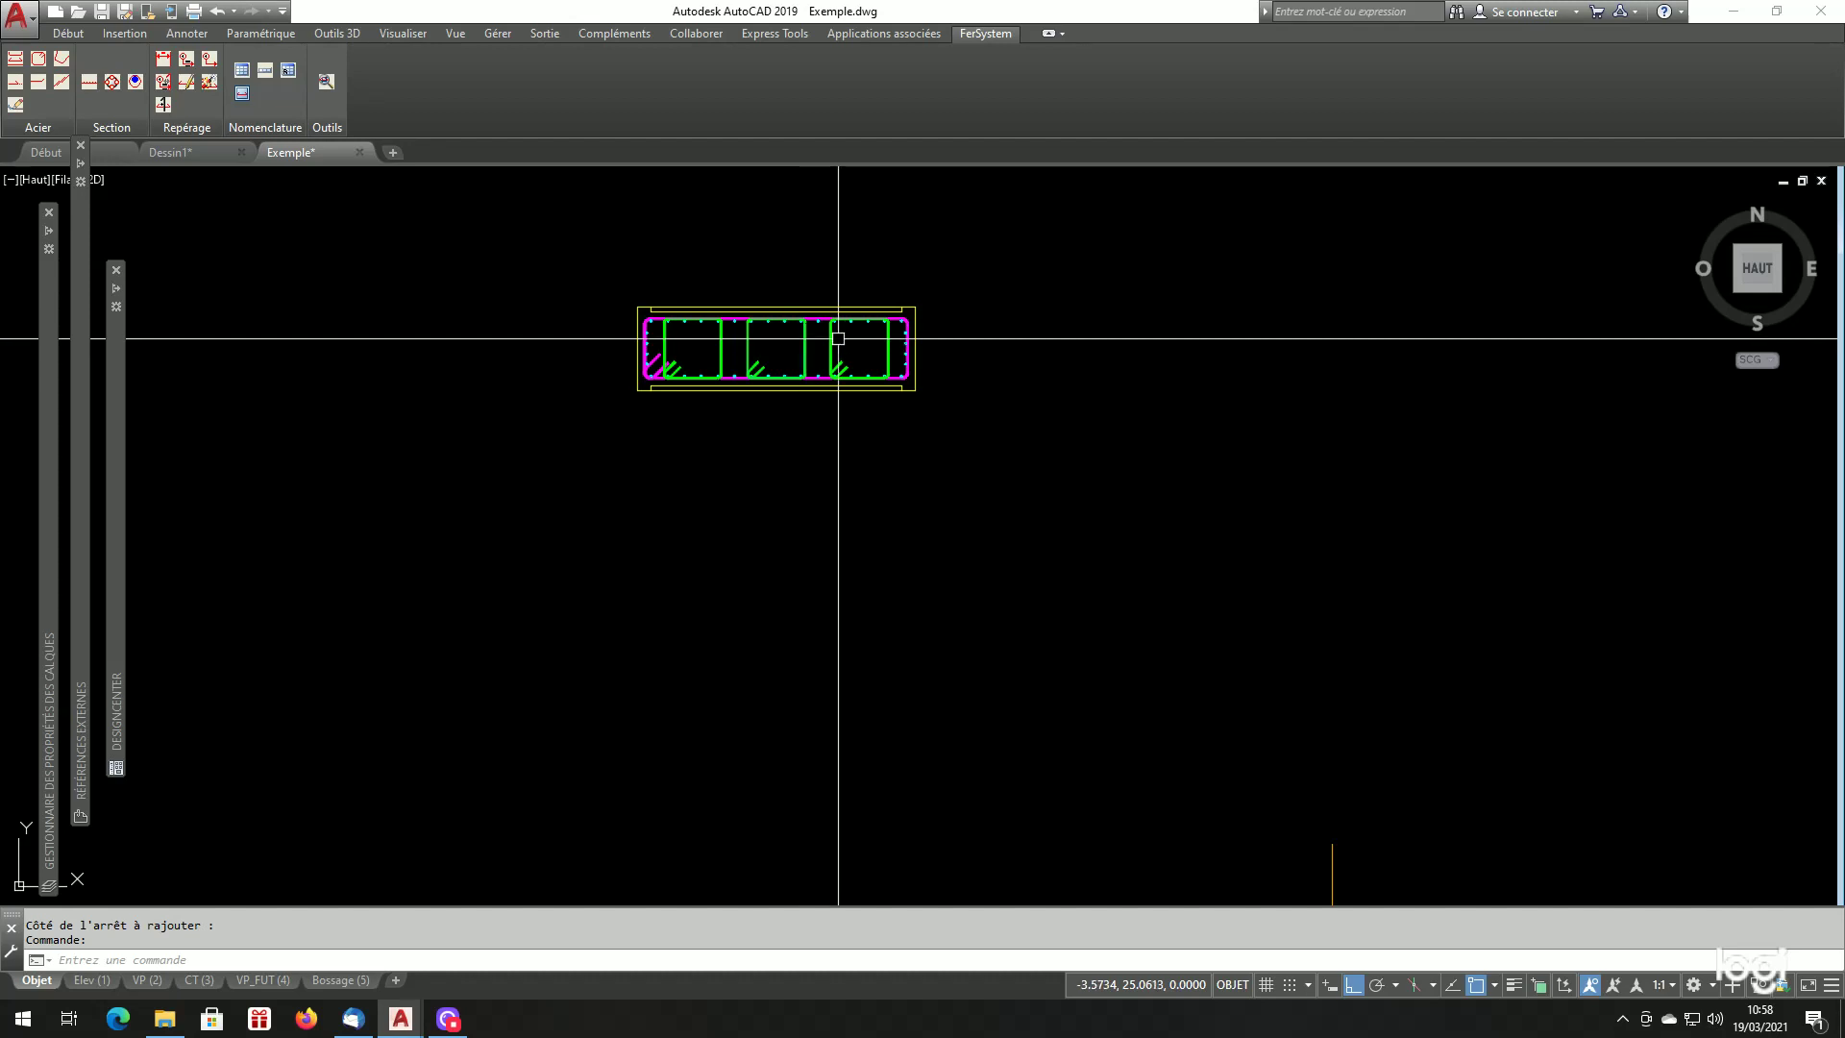
Set up the section bar generator with HA14 bars at 0.15 spacing.
scroll(1306, 734, up, 12)
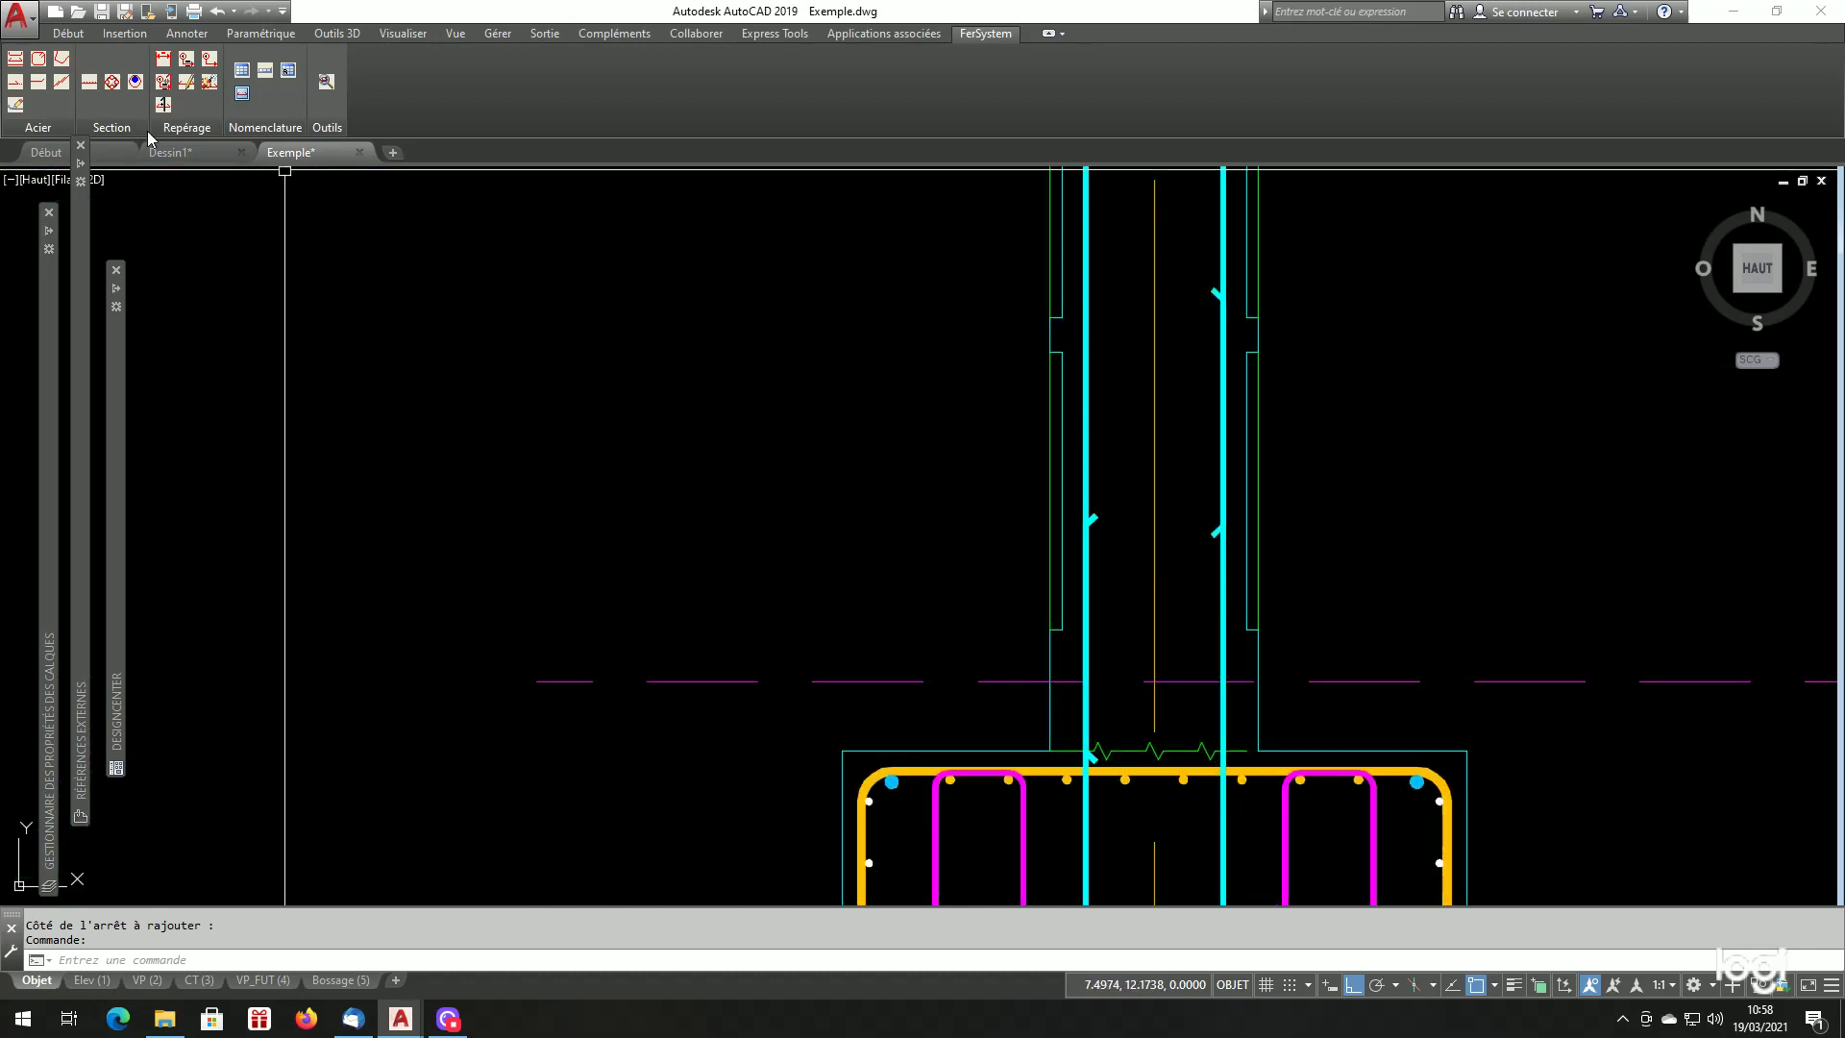
click(90, 83)
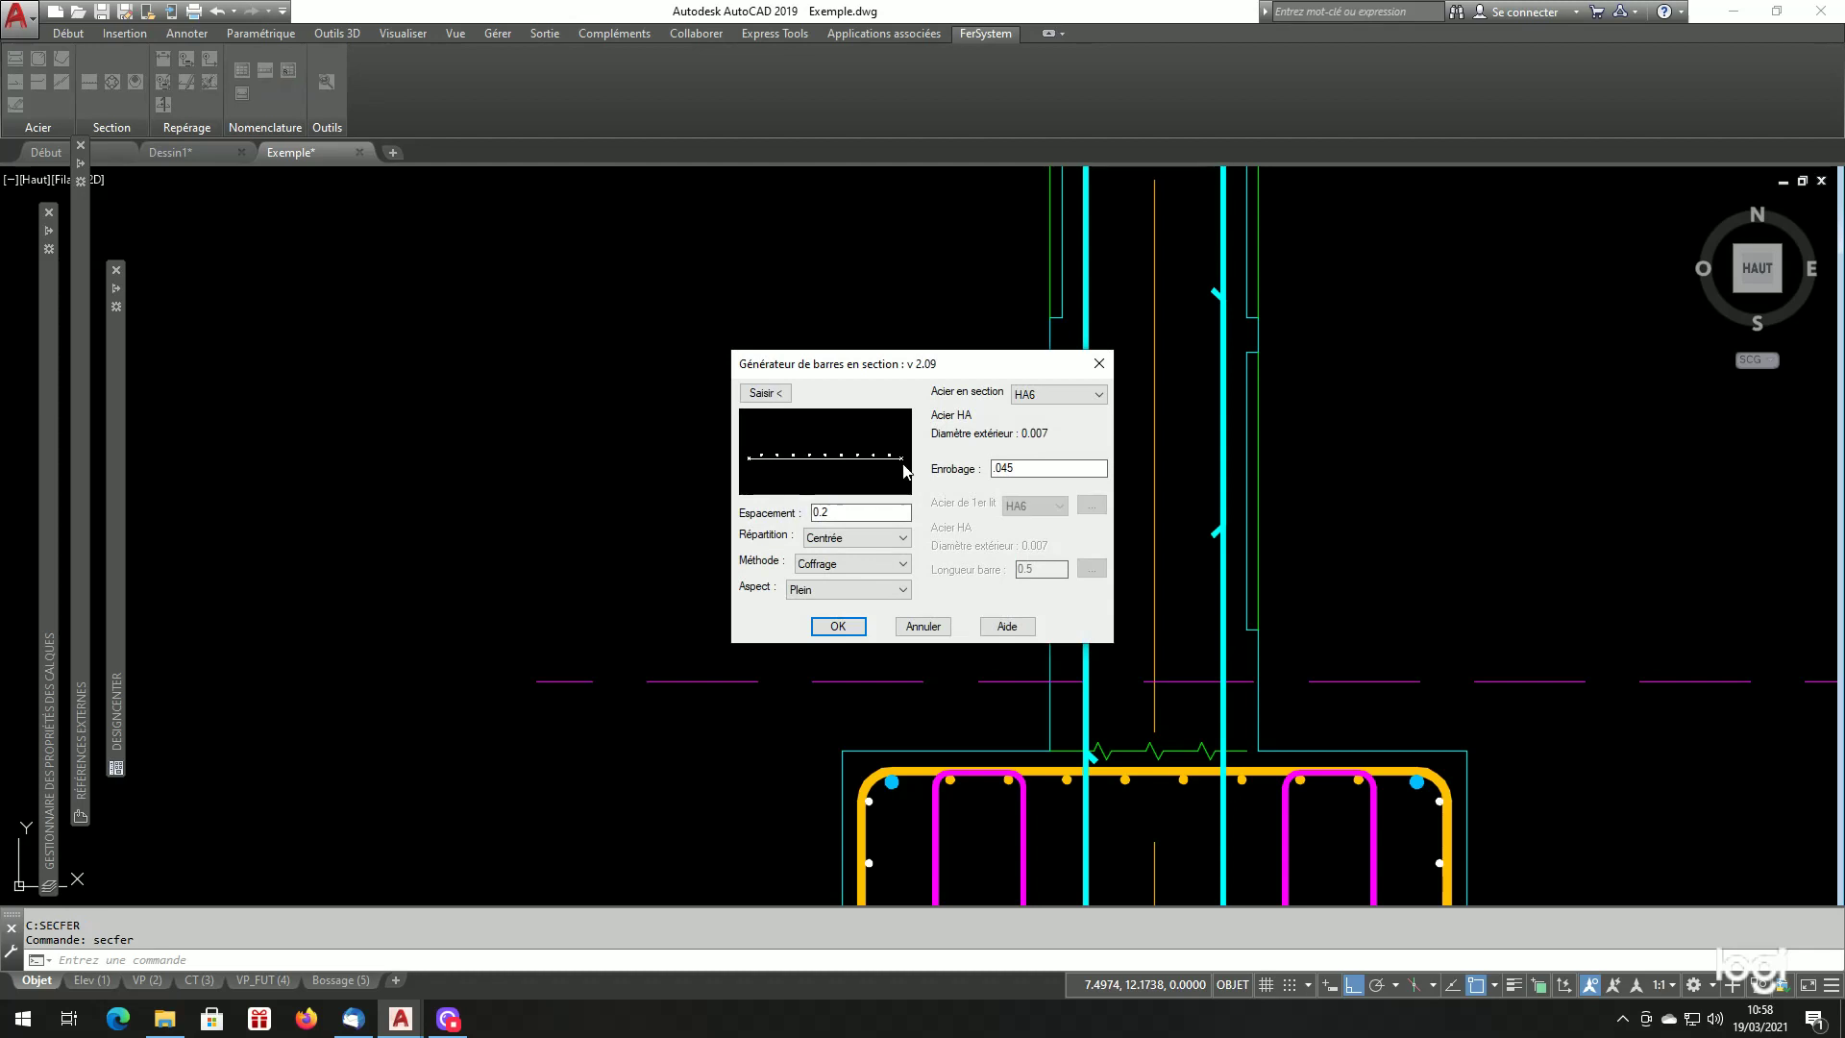
click(1040, 396)
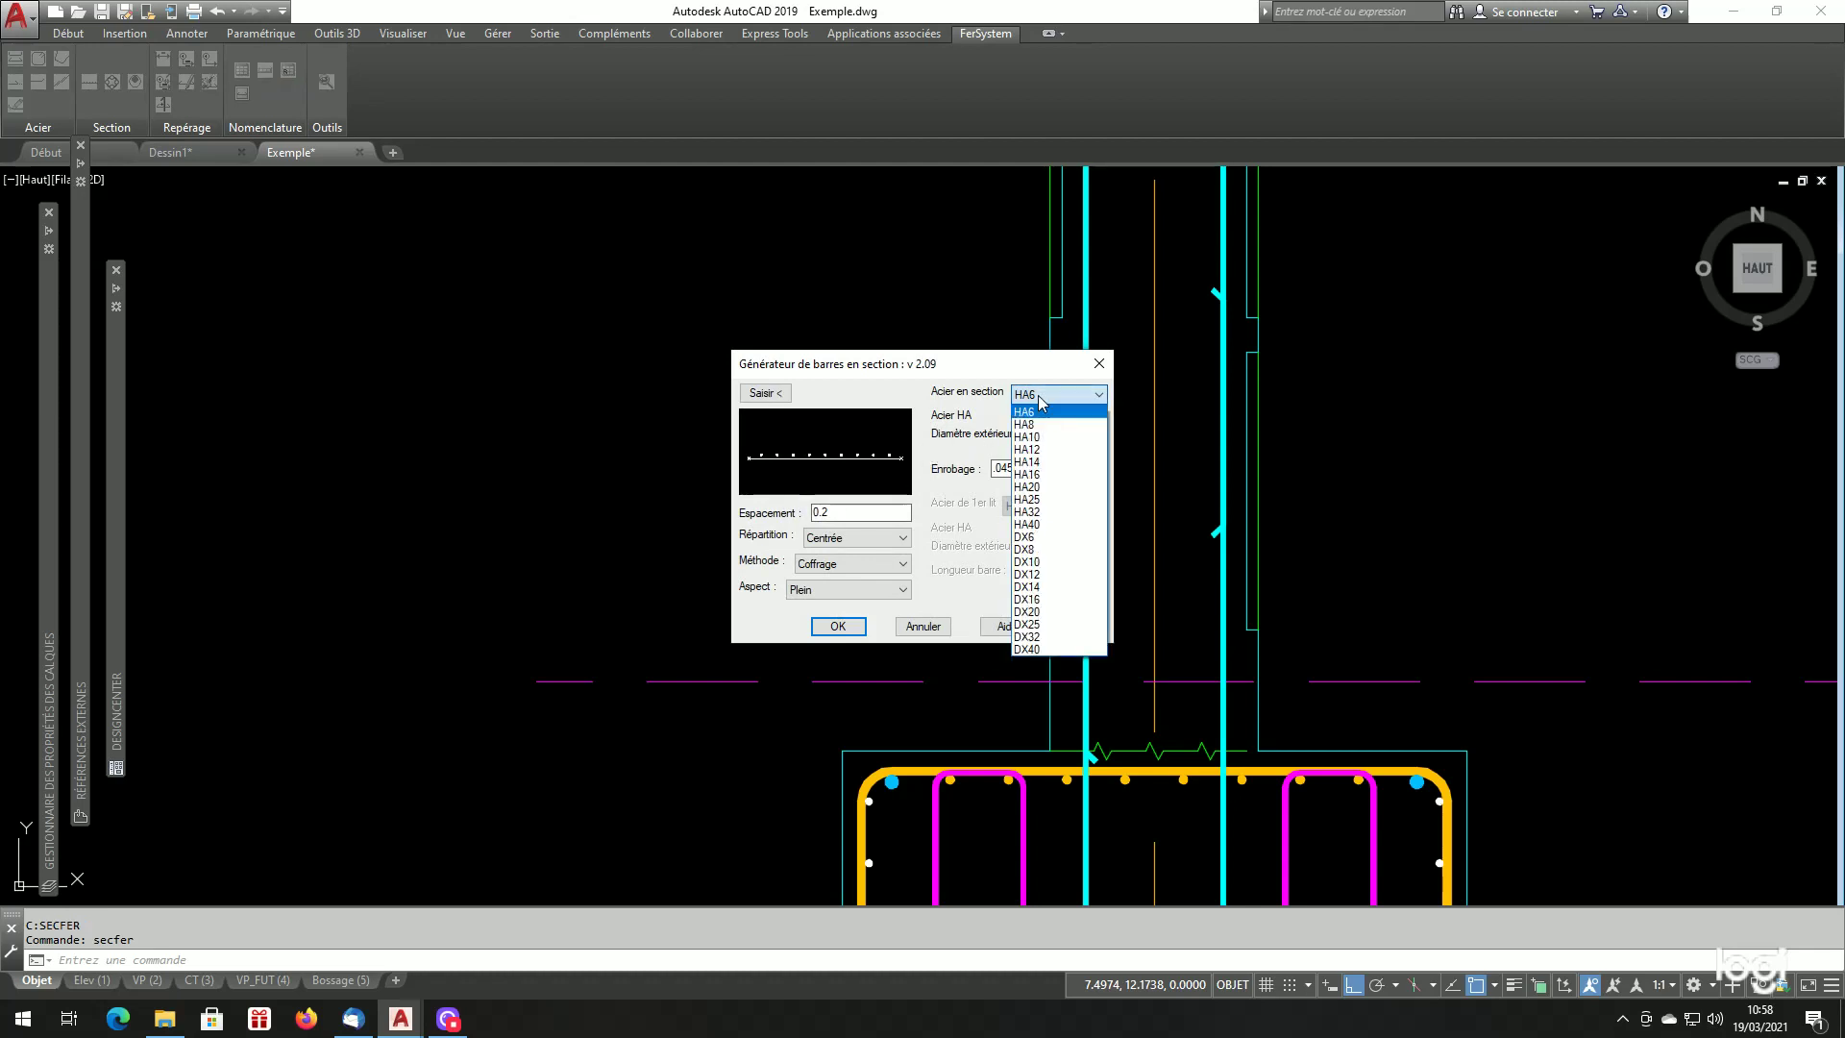
click(1037, 462)
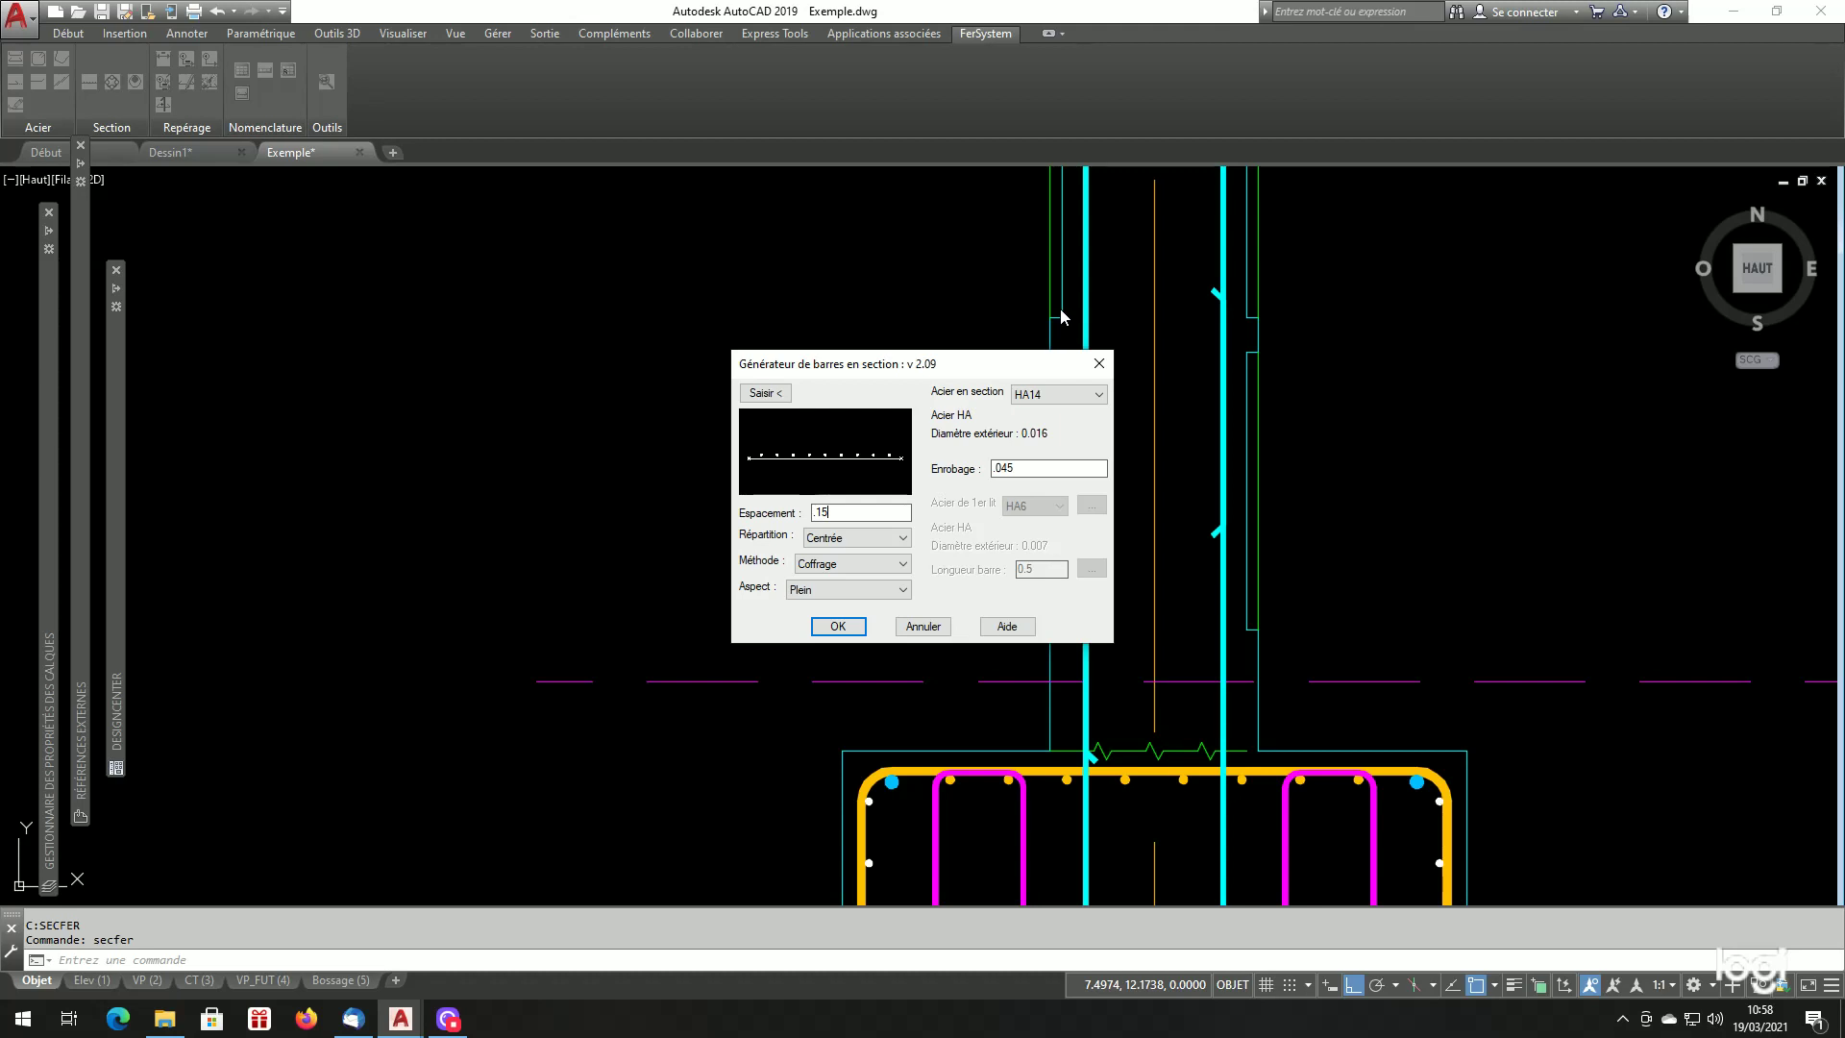
Generate the section bars along the shaft's left recessed face, from the footing joint perpendicular to the cap joint, offset toward the interior.
click(774, 402)
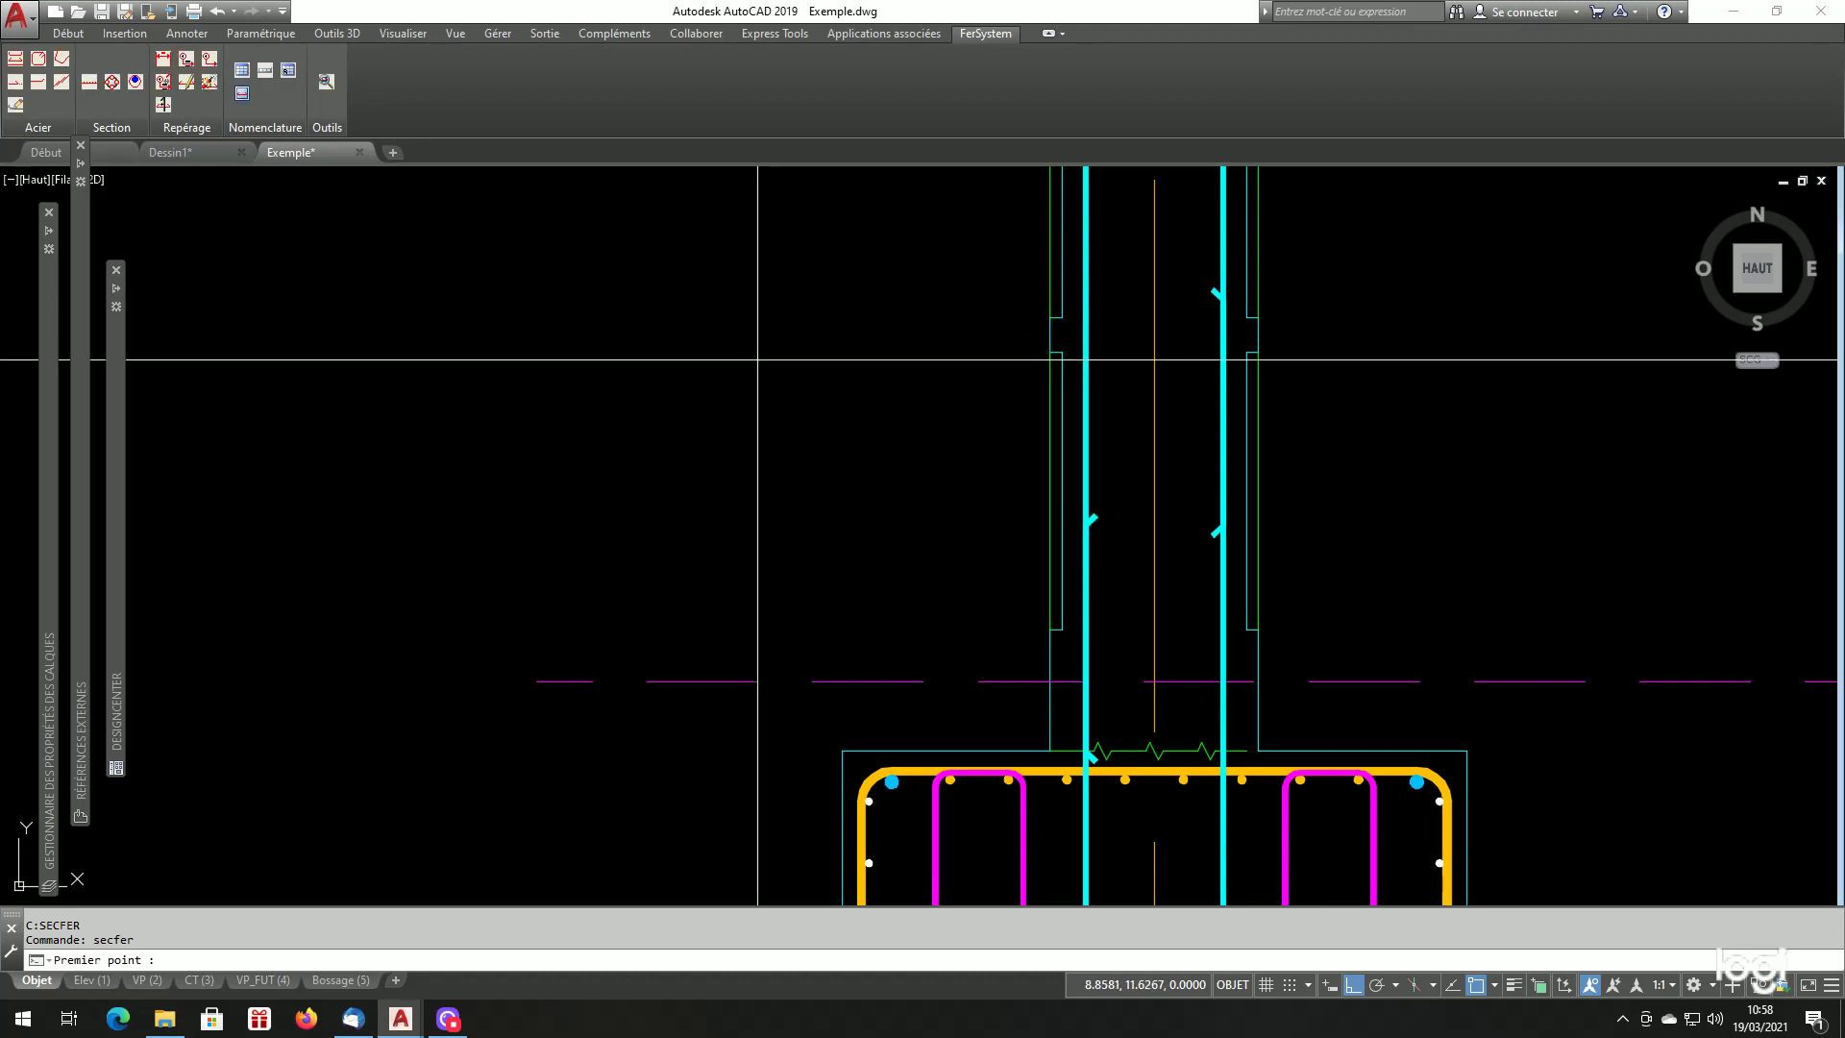
shift+right_click(761, 346)
click(829, 540)
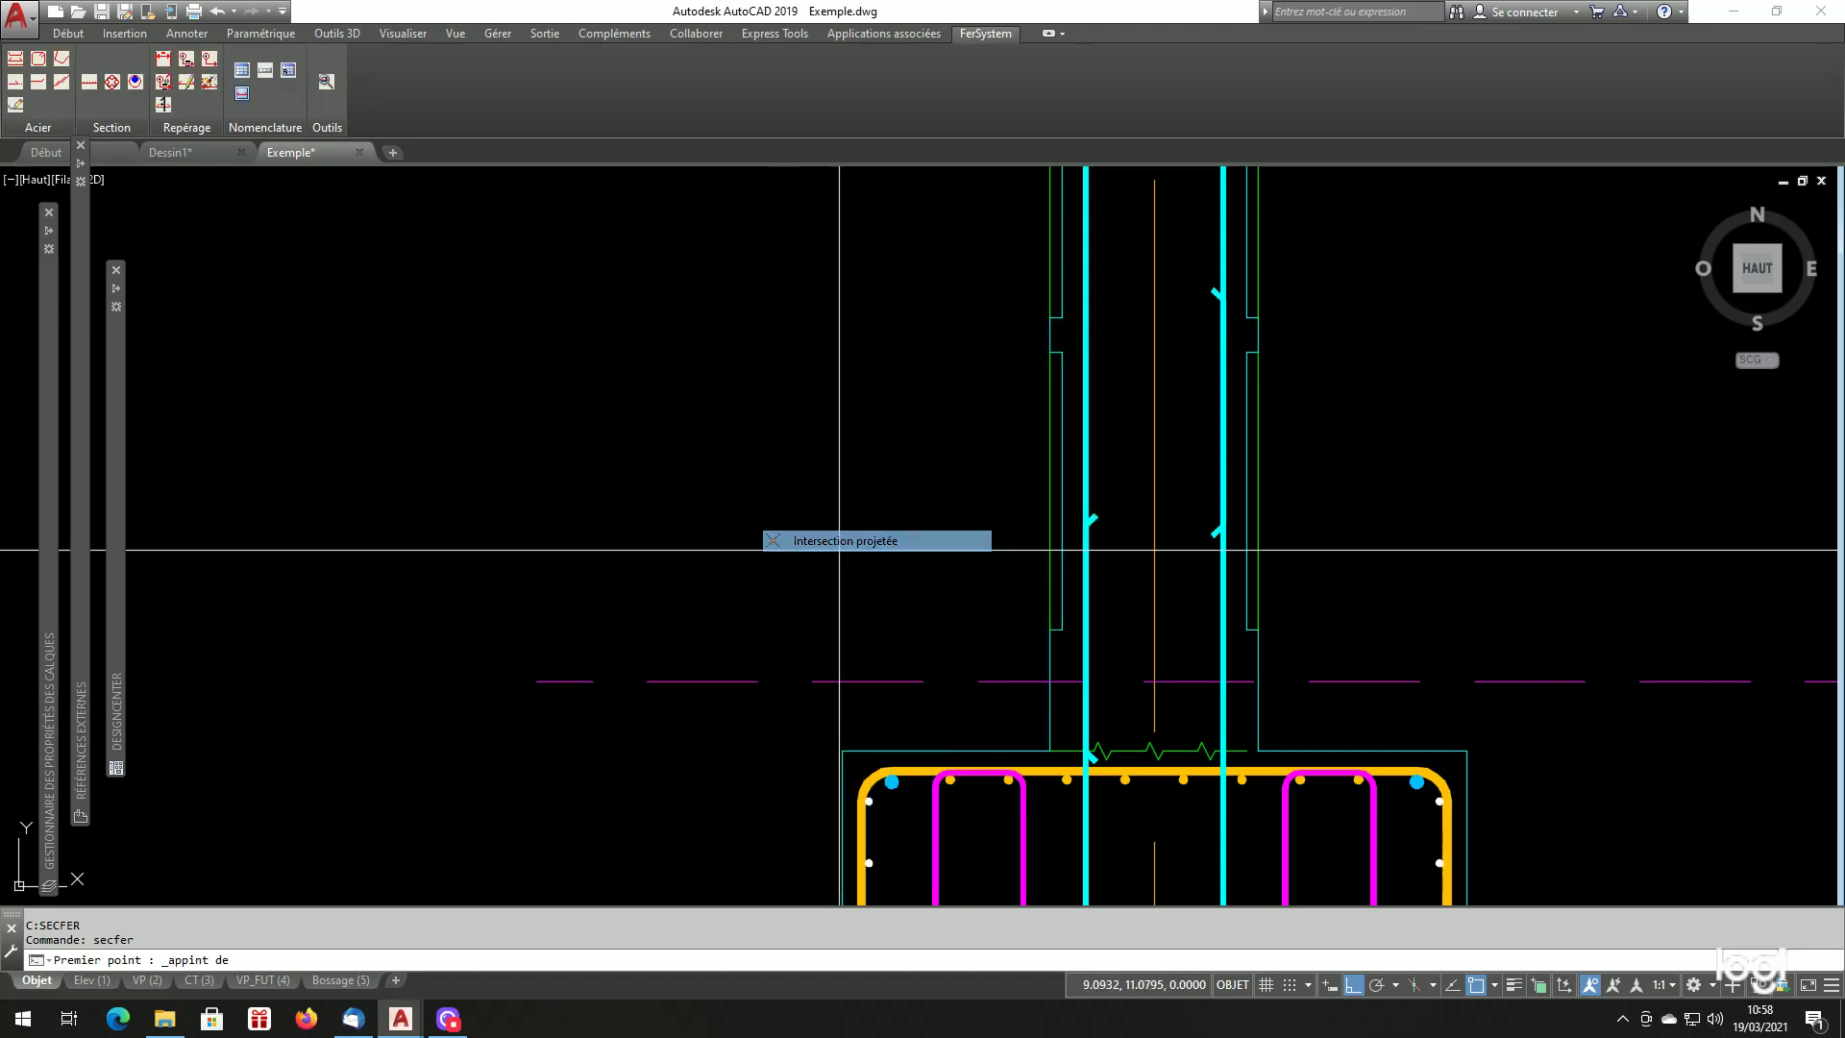
scroll(1063, 630, up, 2)
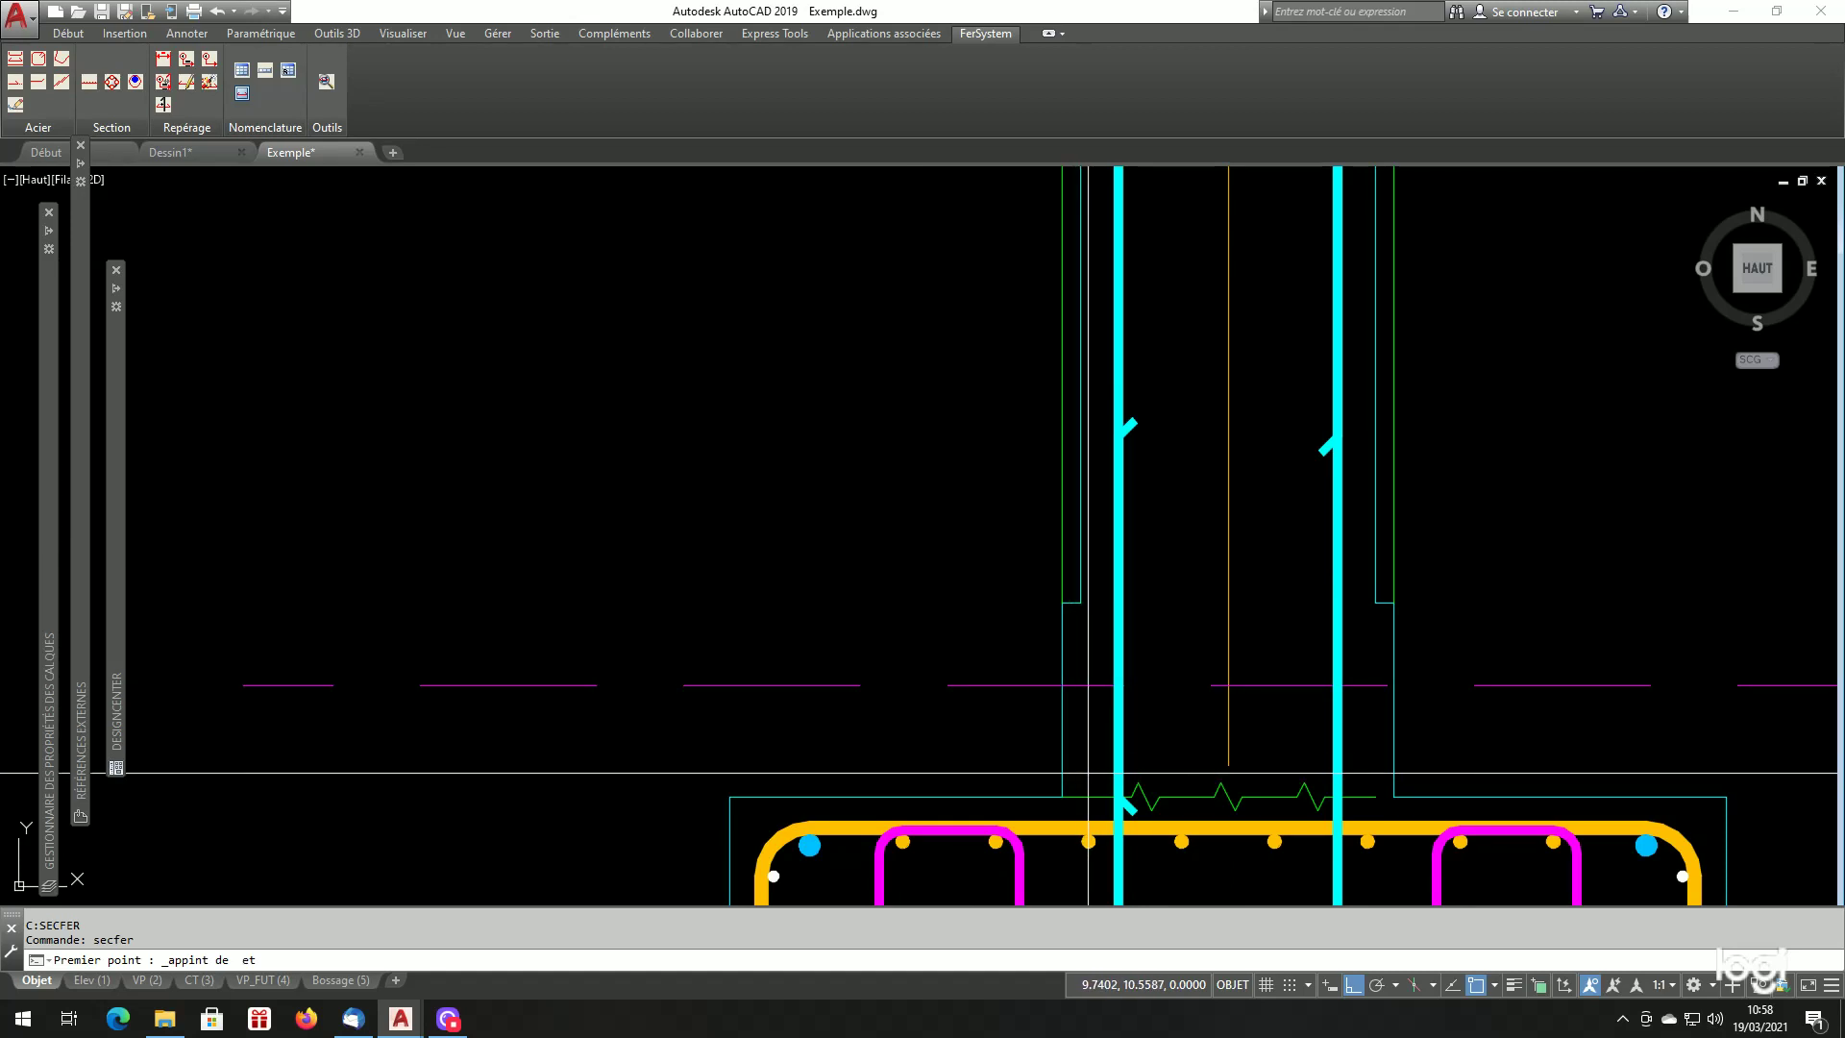
click(1080, 797)
scroll(1167, 511, down, 4)
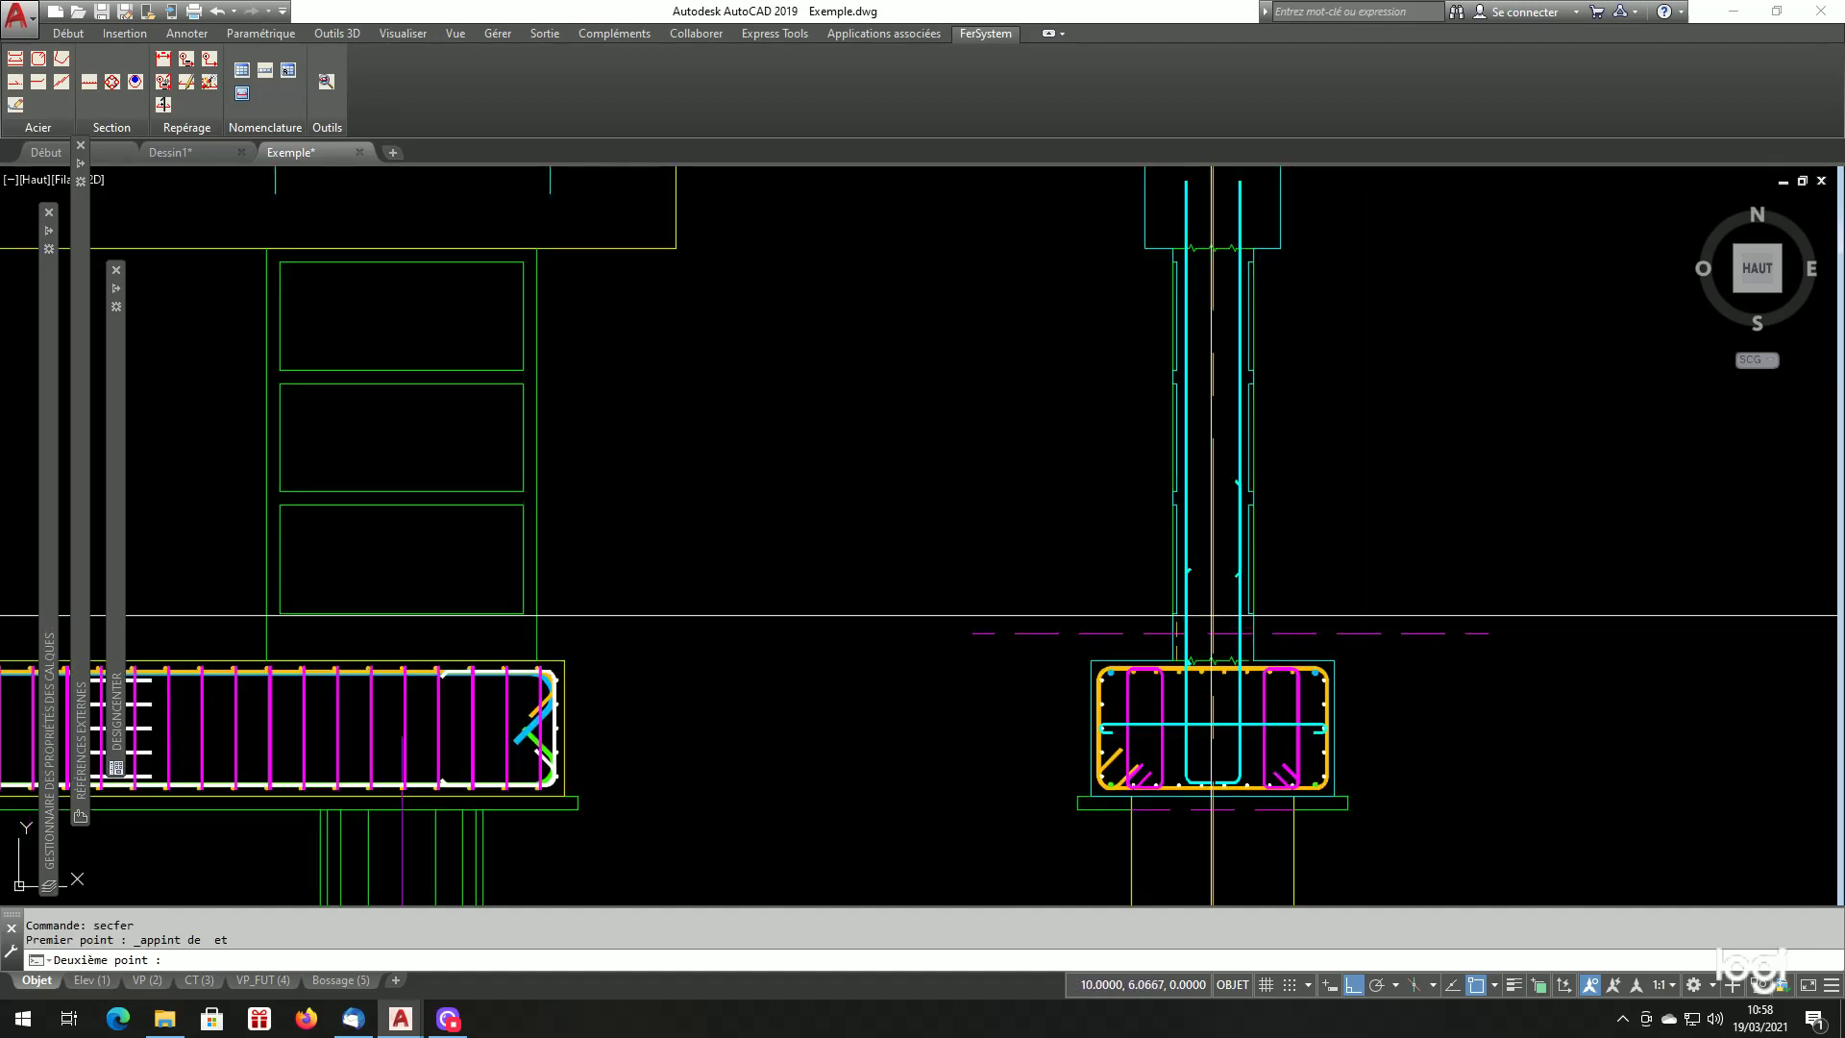
scroll(826, 361, up, 5)
shift+right_click(826, 360)
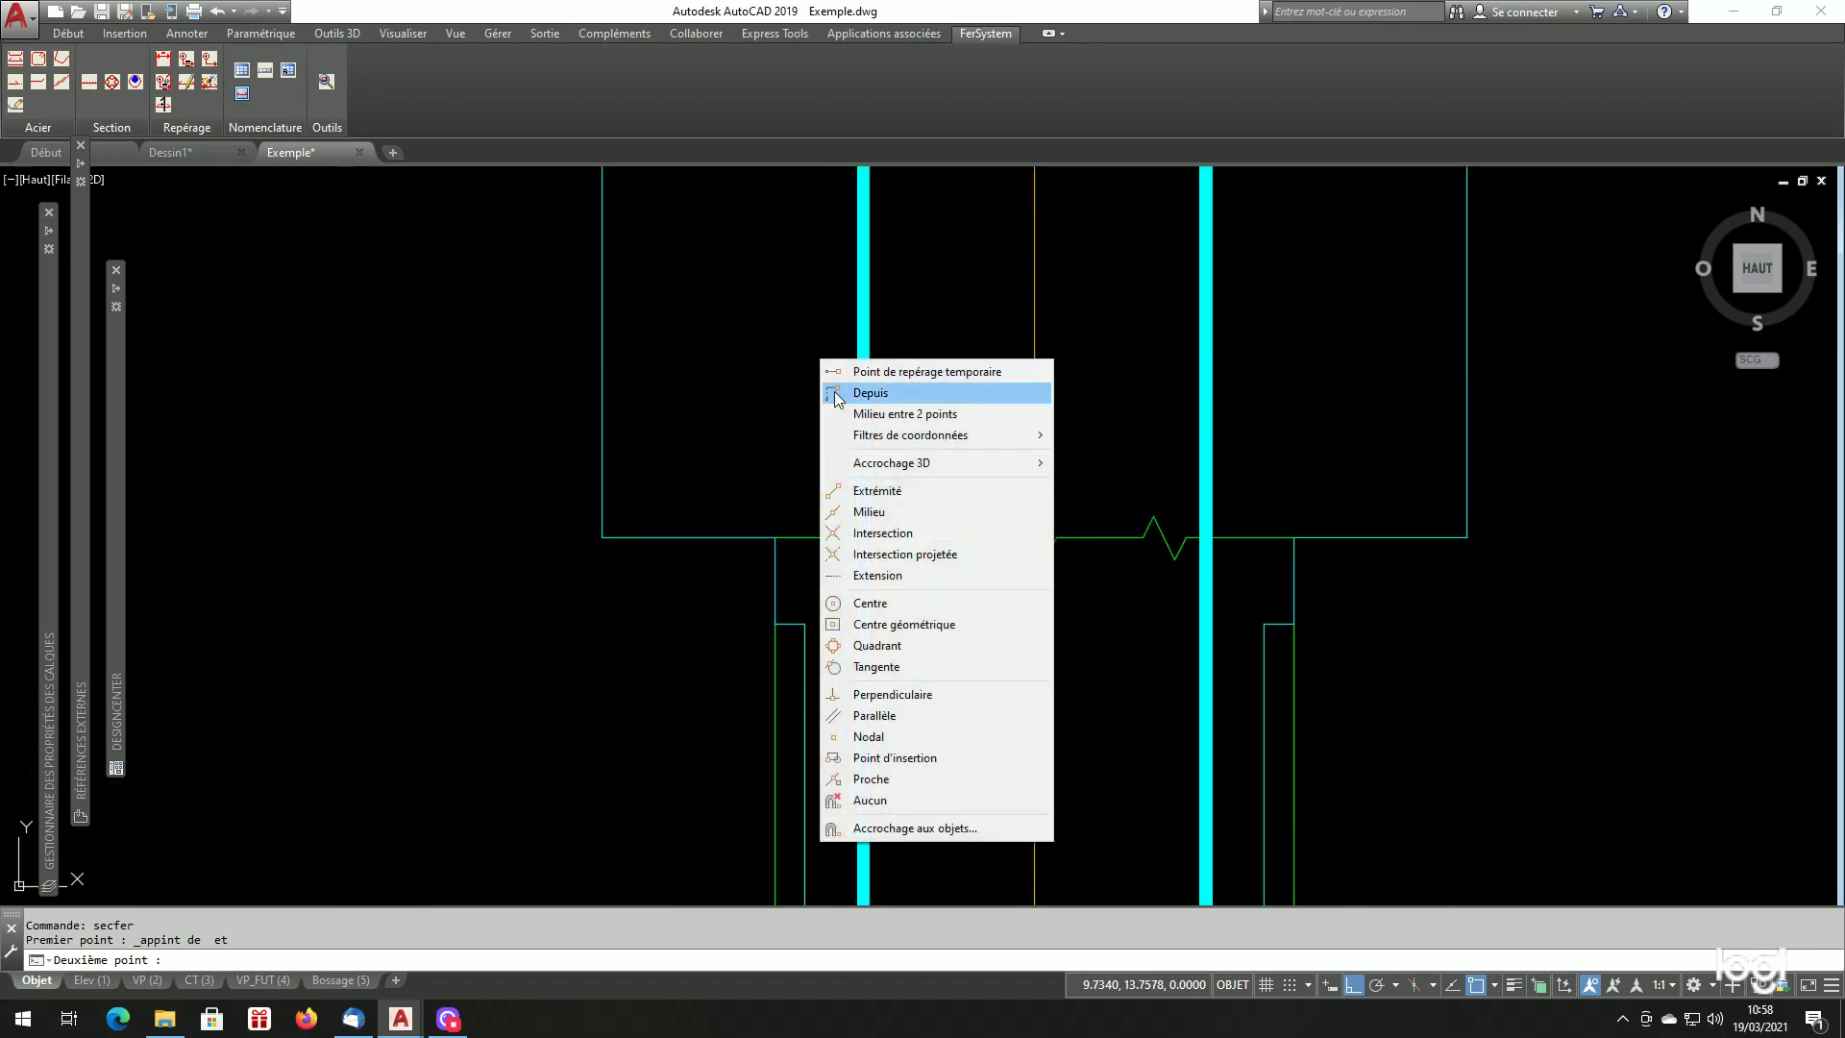
click(898, 694)
click(794, 537)
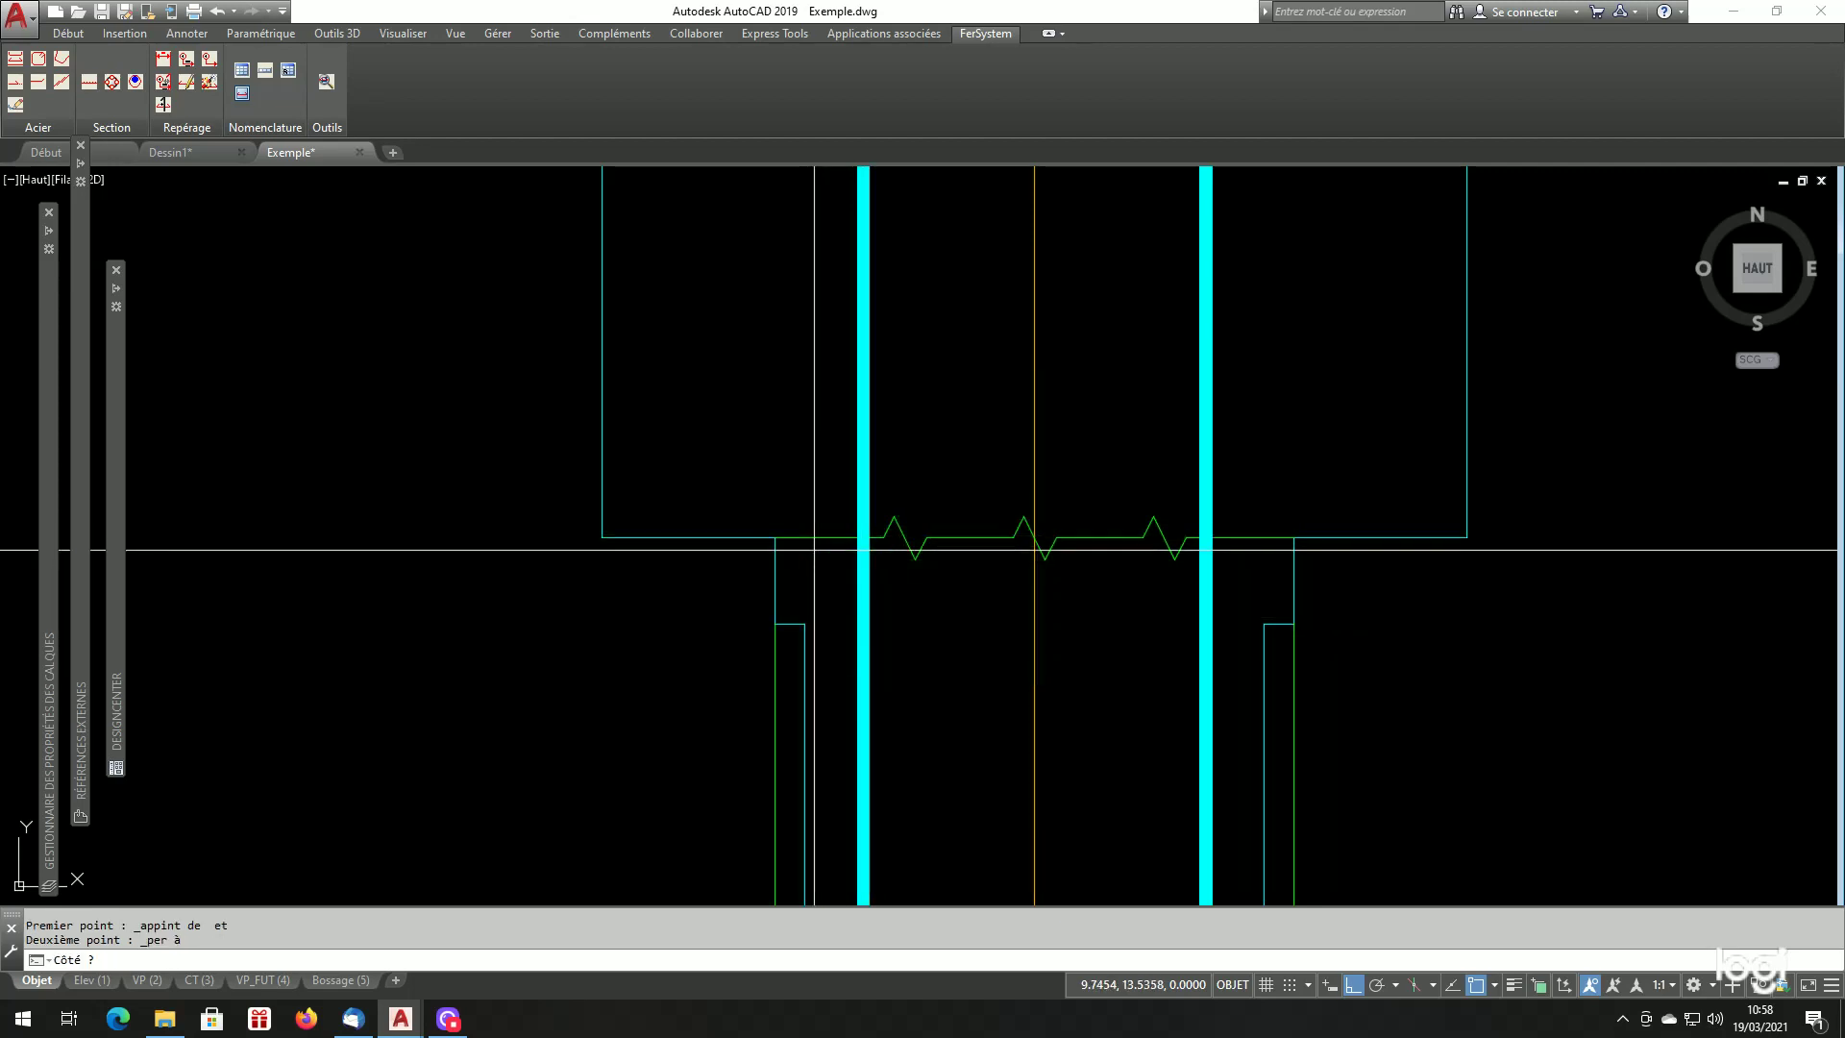
click(901, 654)
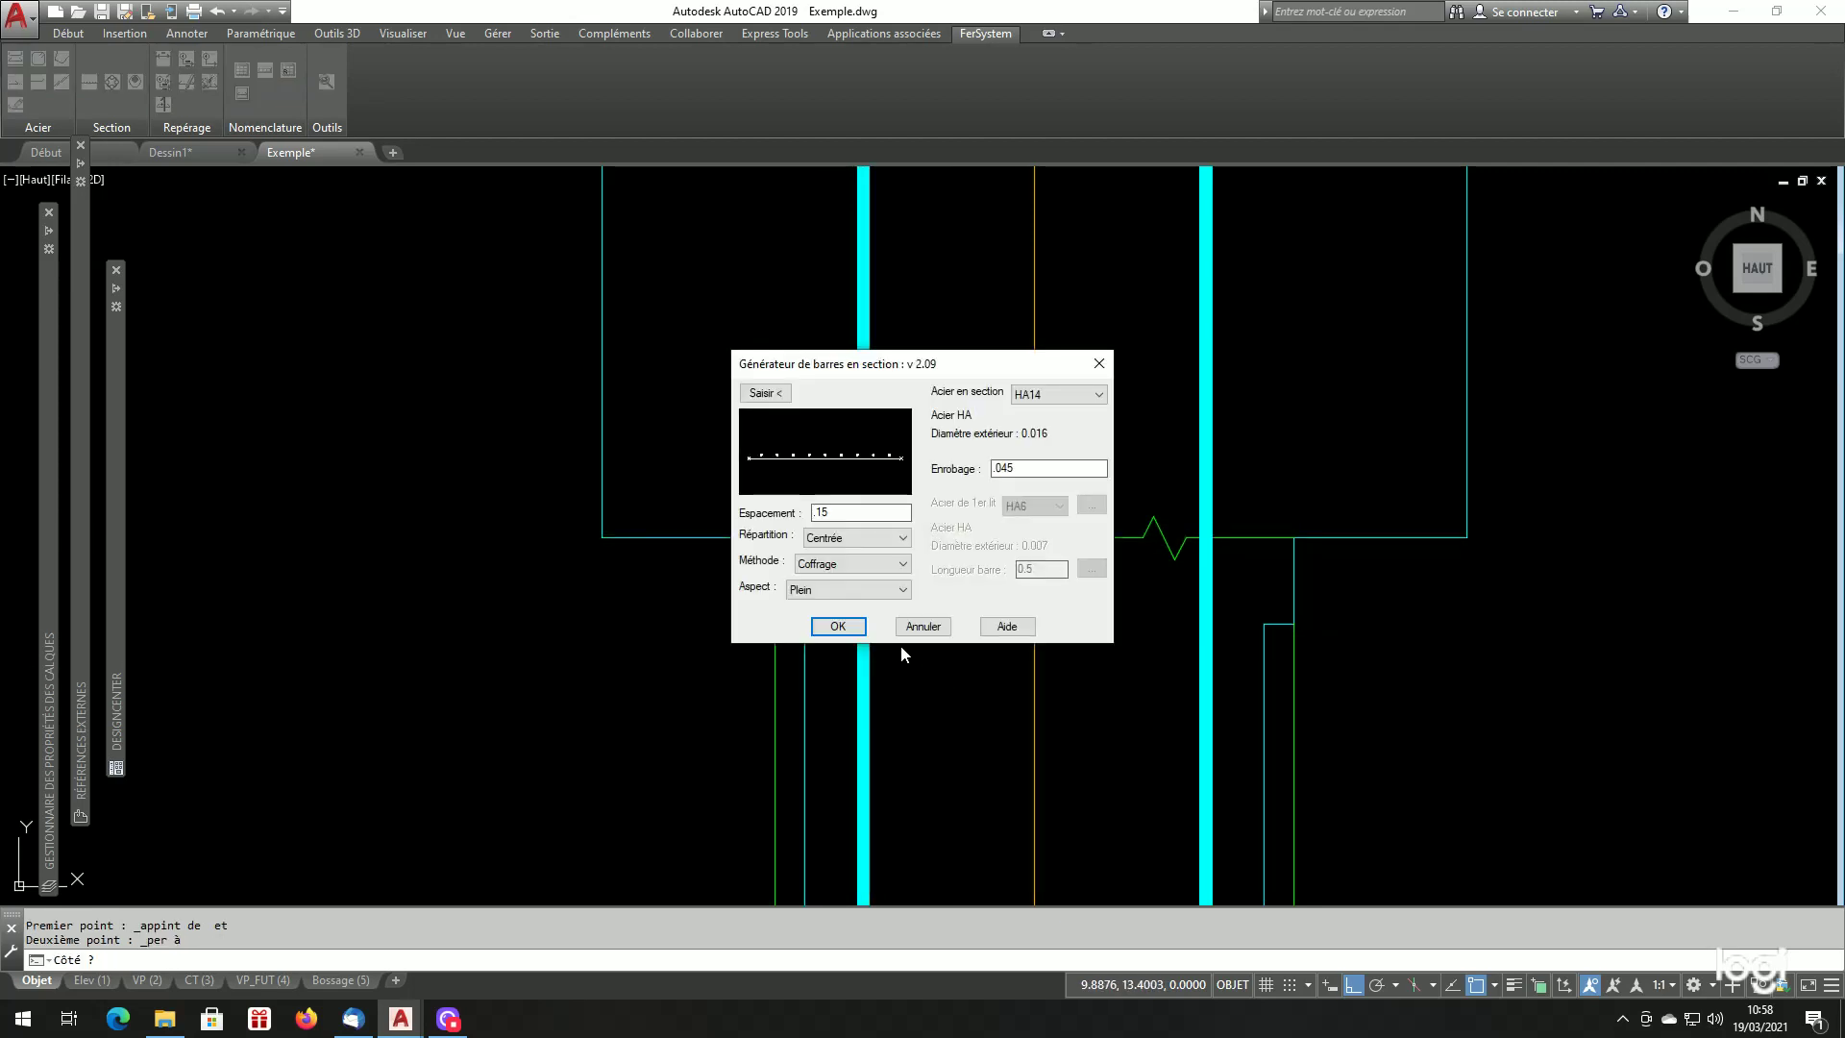
click(839, 625)
Inspect the new section bars along the left vertical bar, checking their distribution and contact near the footing.
scroll(918, 433, down, 10)
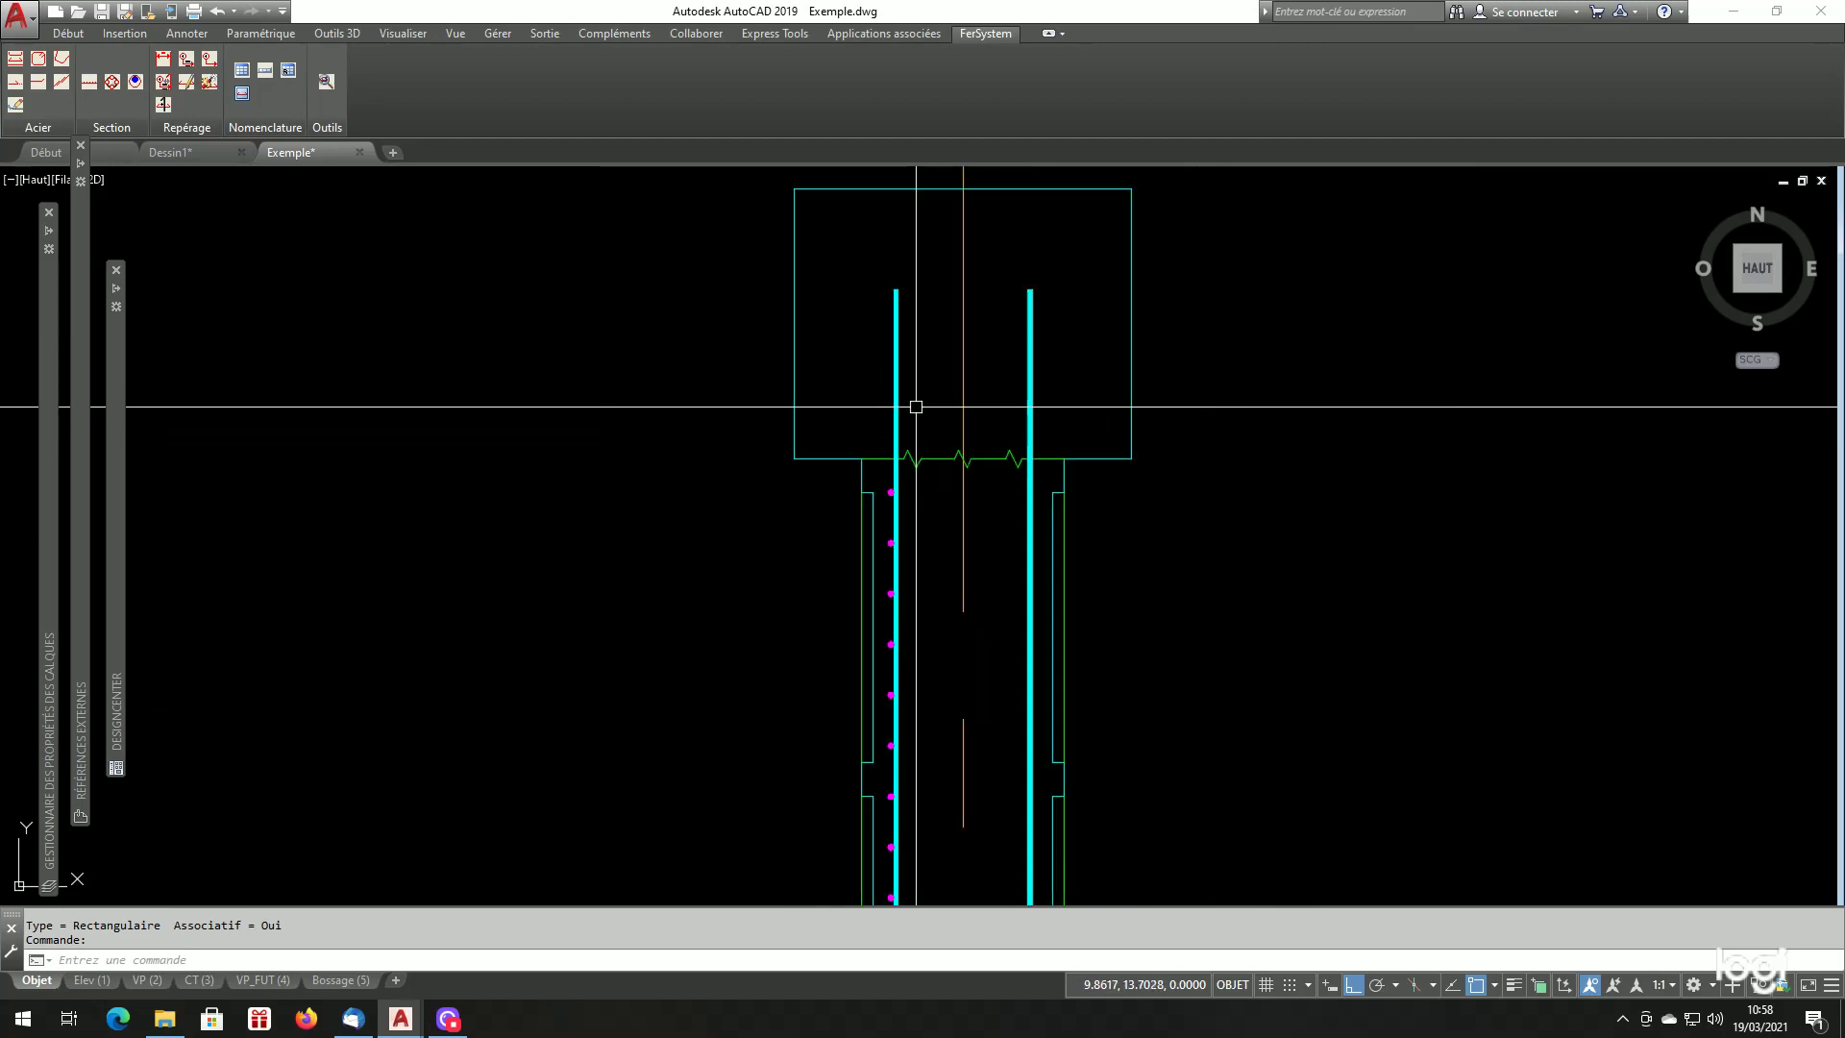
scroll(938, 570, up, 10)
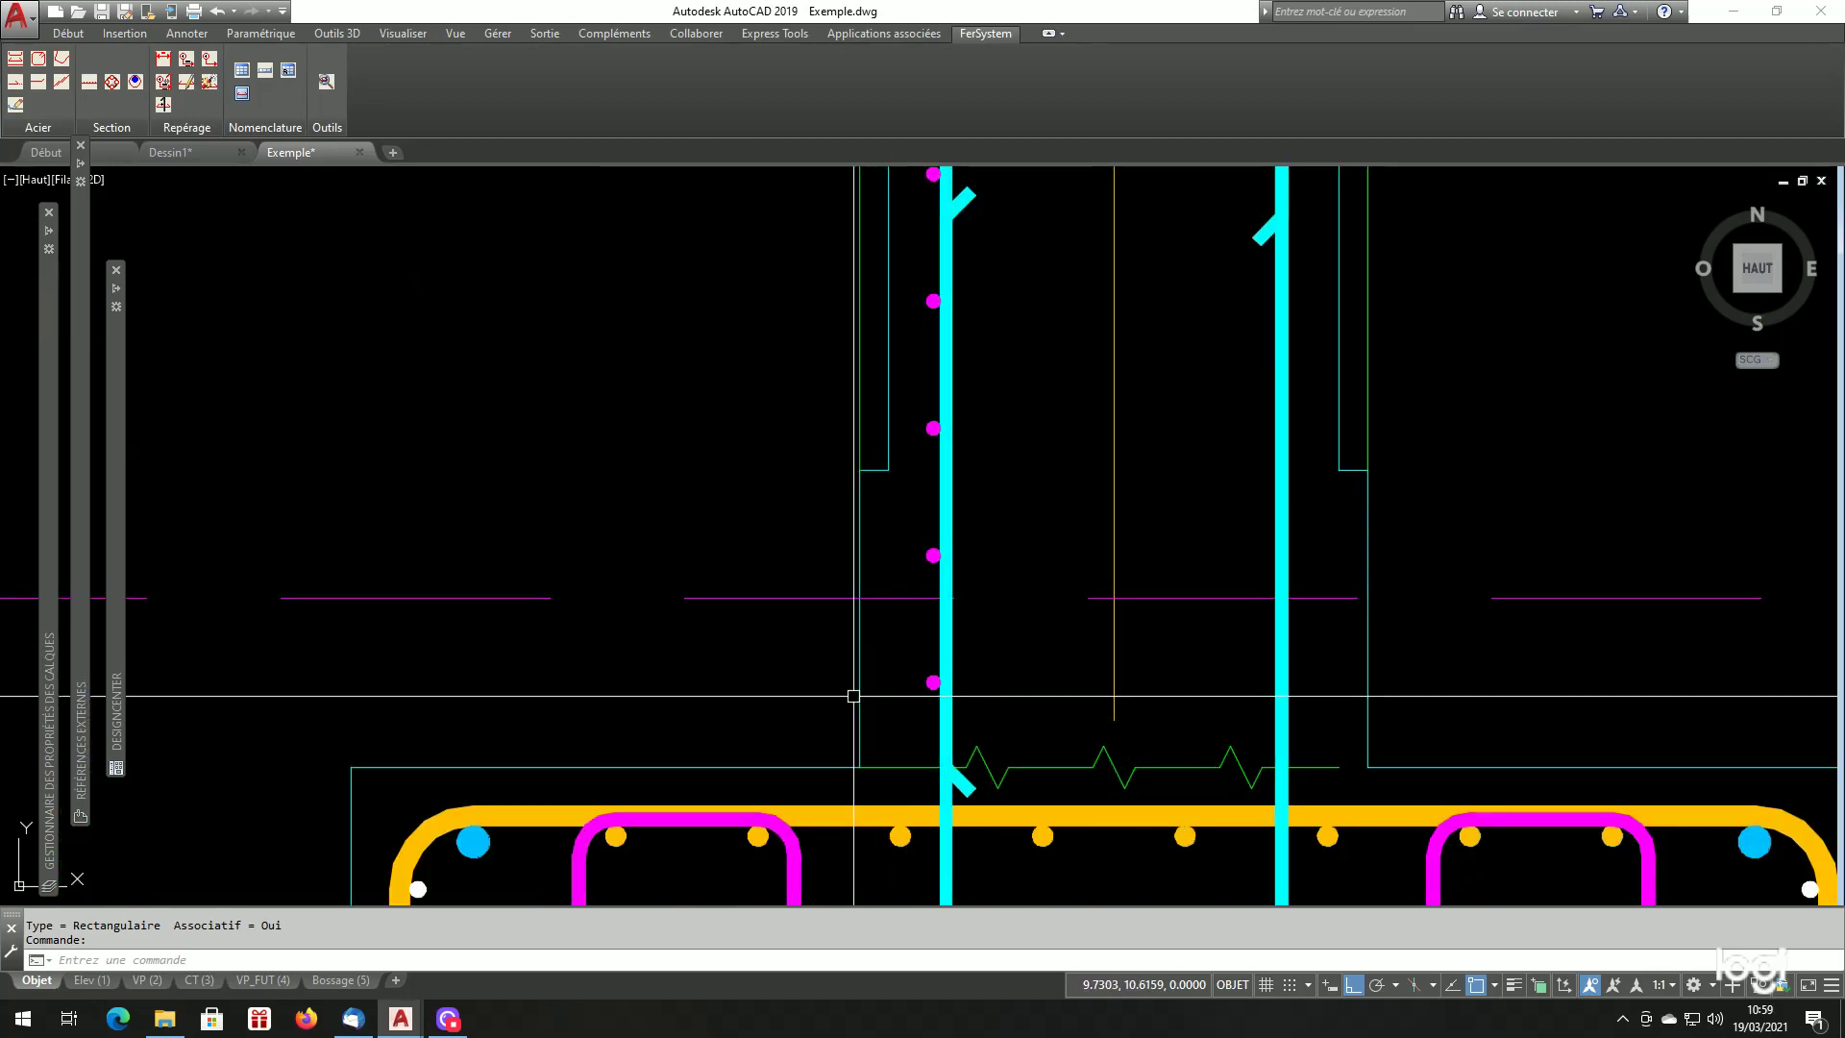
scroll(950, 653, down, 2)
scroll(960, 708, up, 8)
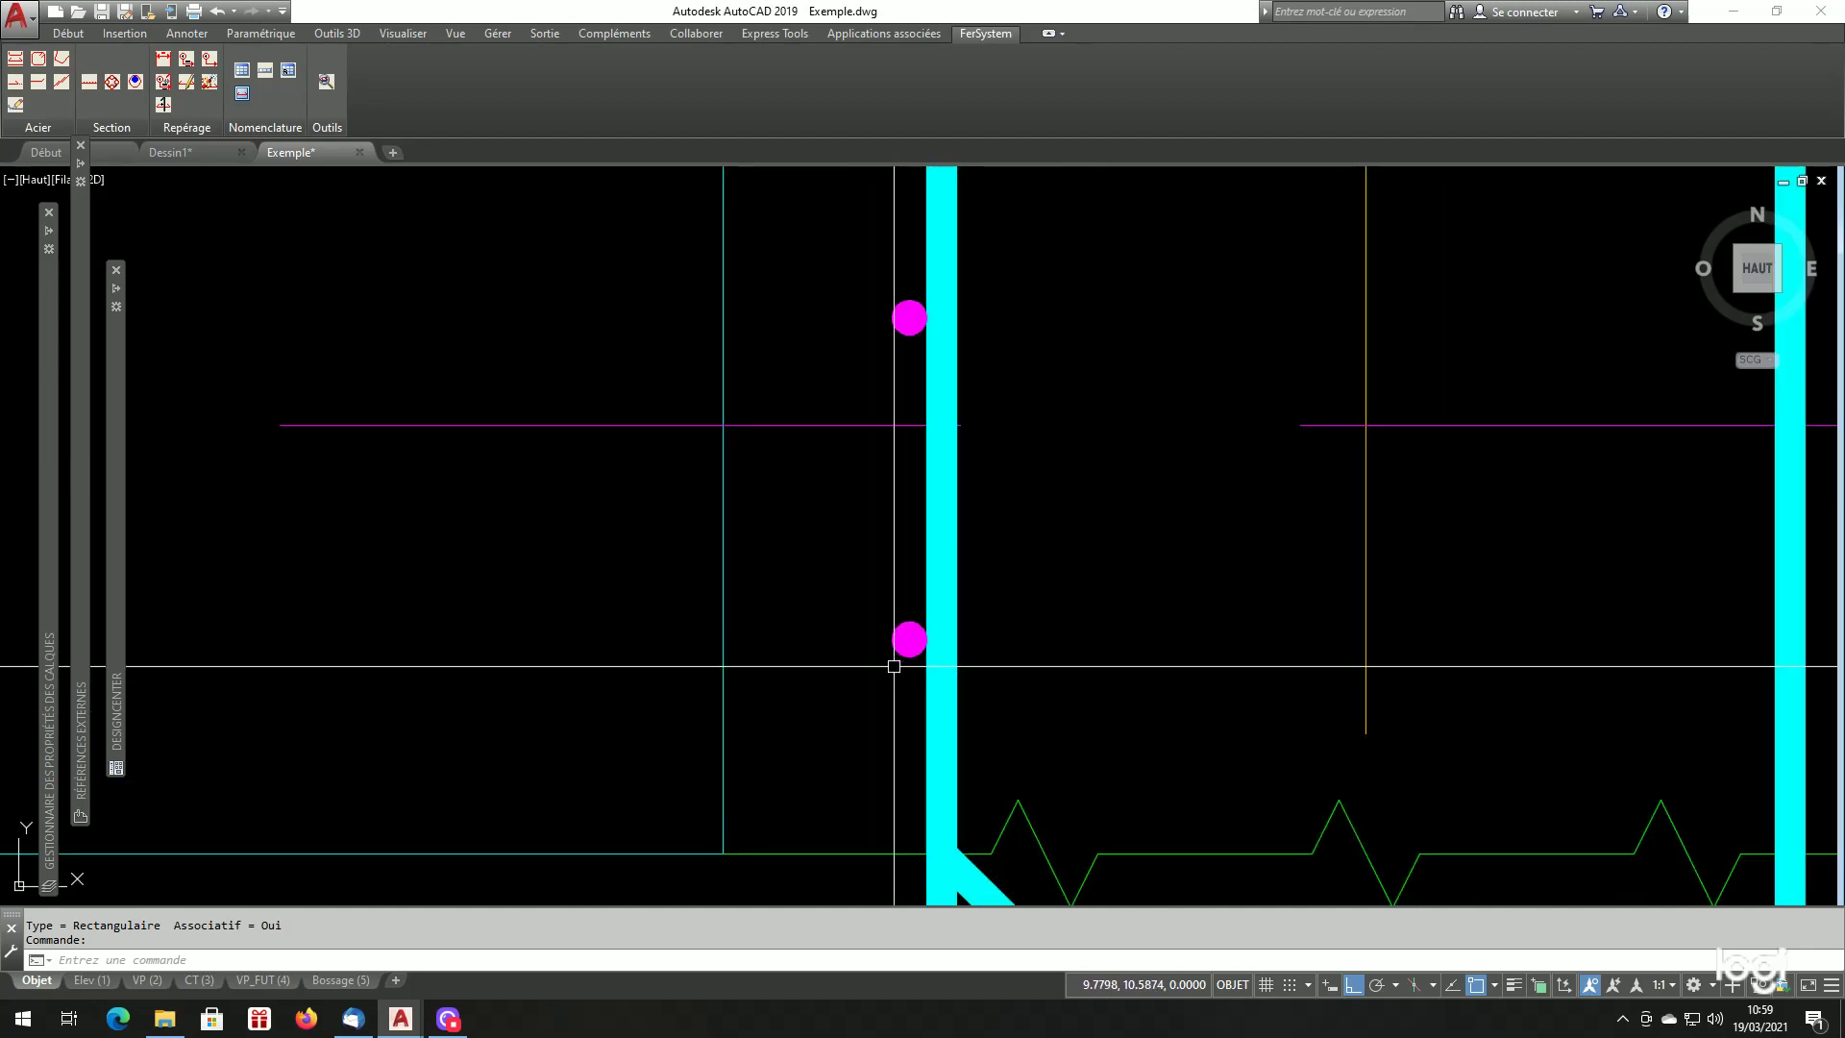
scroll(888, 588, down, 2)
scroll(853, 556, up, 1)
scroll(861, 618, down, 5)
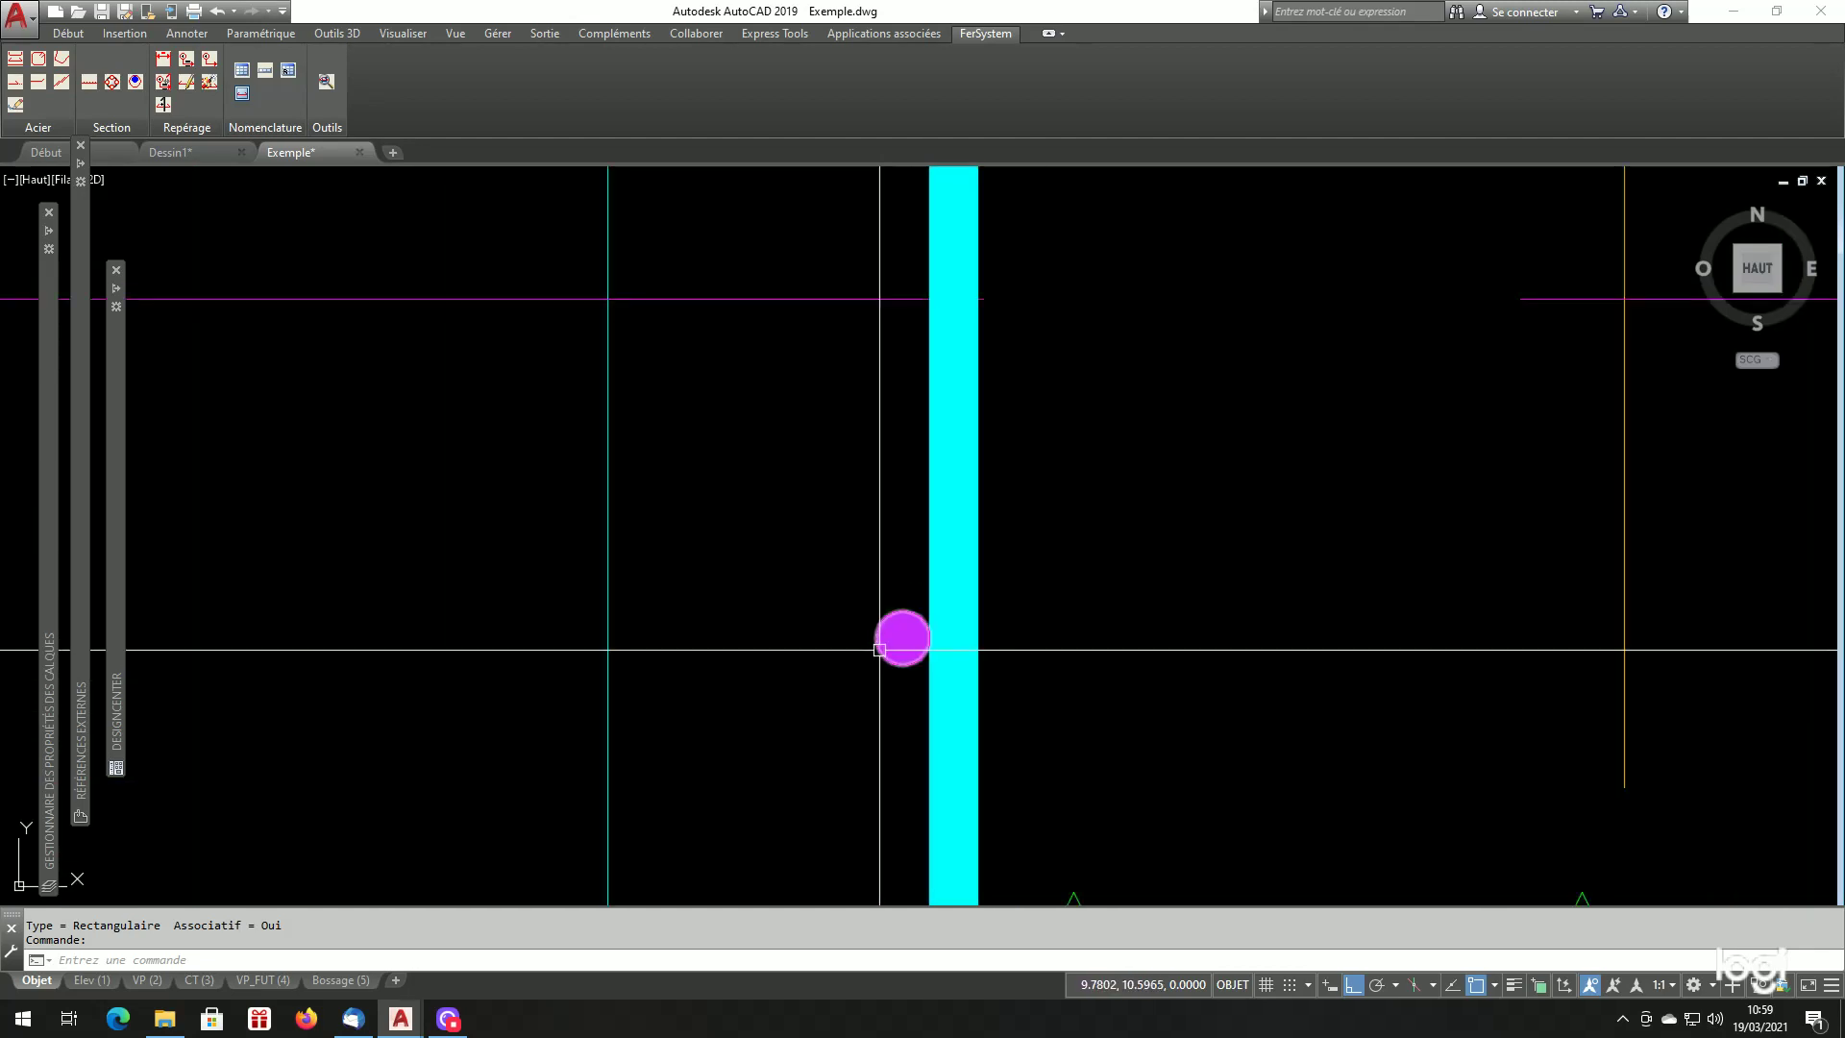
scroll(837, 654, down, 4)
scroll(741, 354, down, 3)
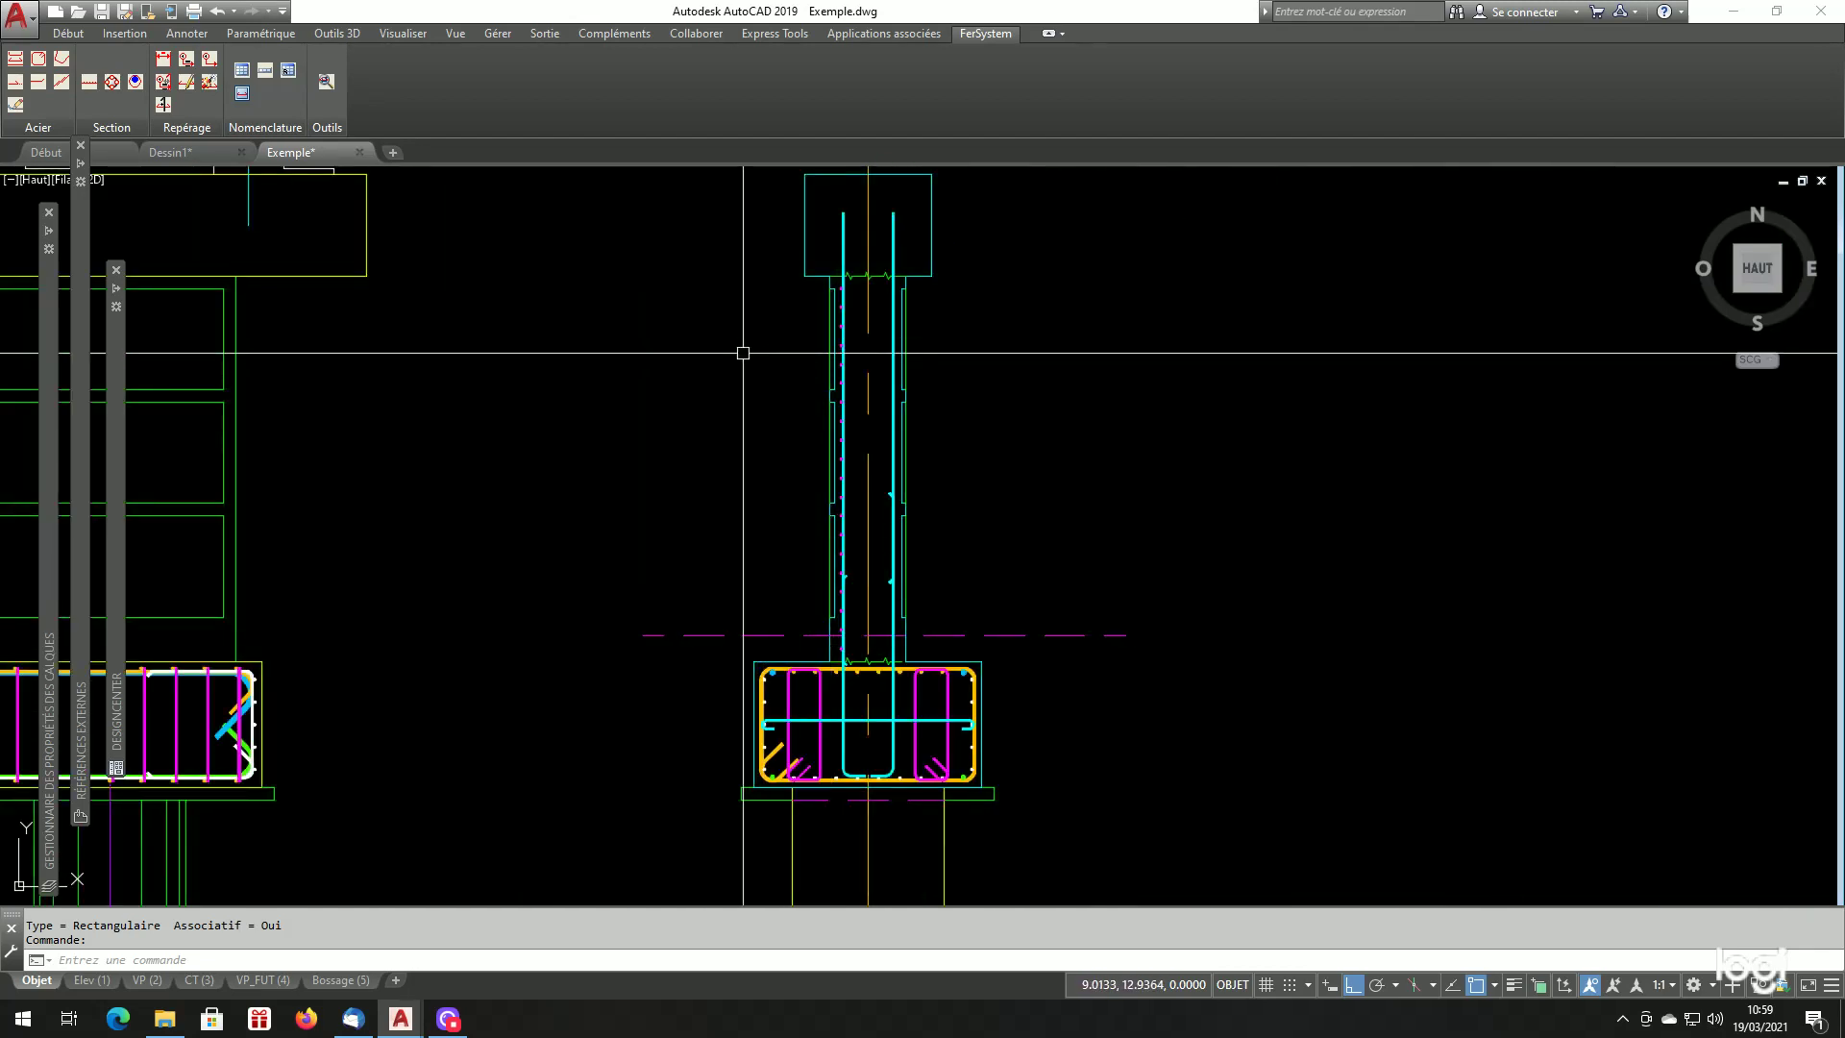
Mirror the shaft's left column of section bars about the pier's vertical centreline in the side section, keeping the originals.
scroll(743, 353, up, 2)
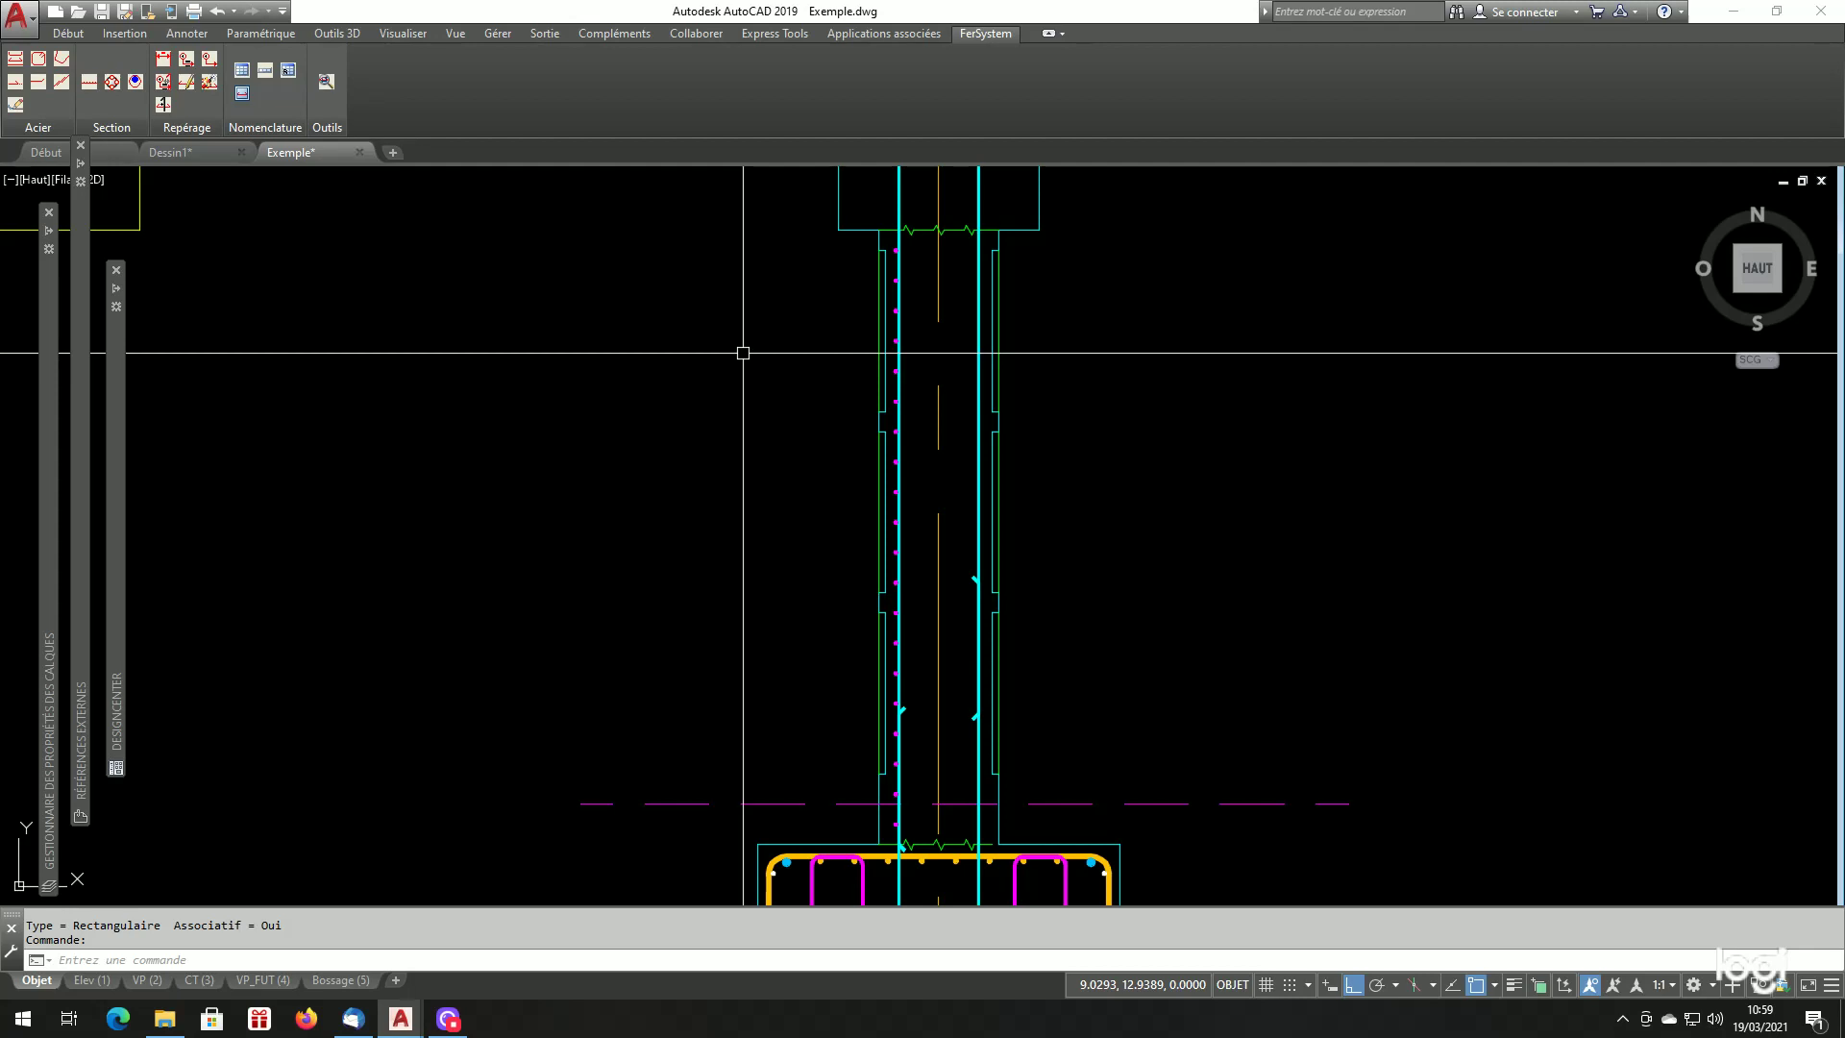
scroll(877, 576, down, 3)
scroll(852, 679, up, 5)
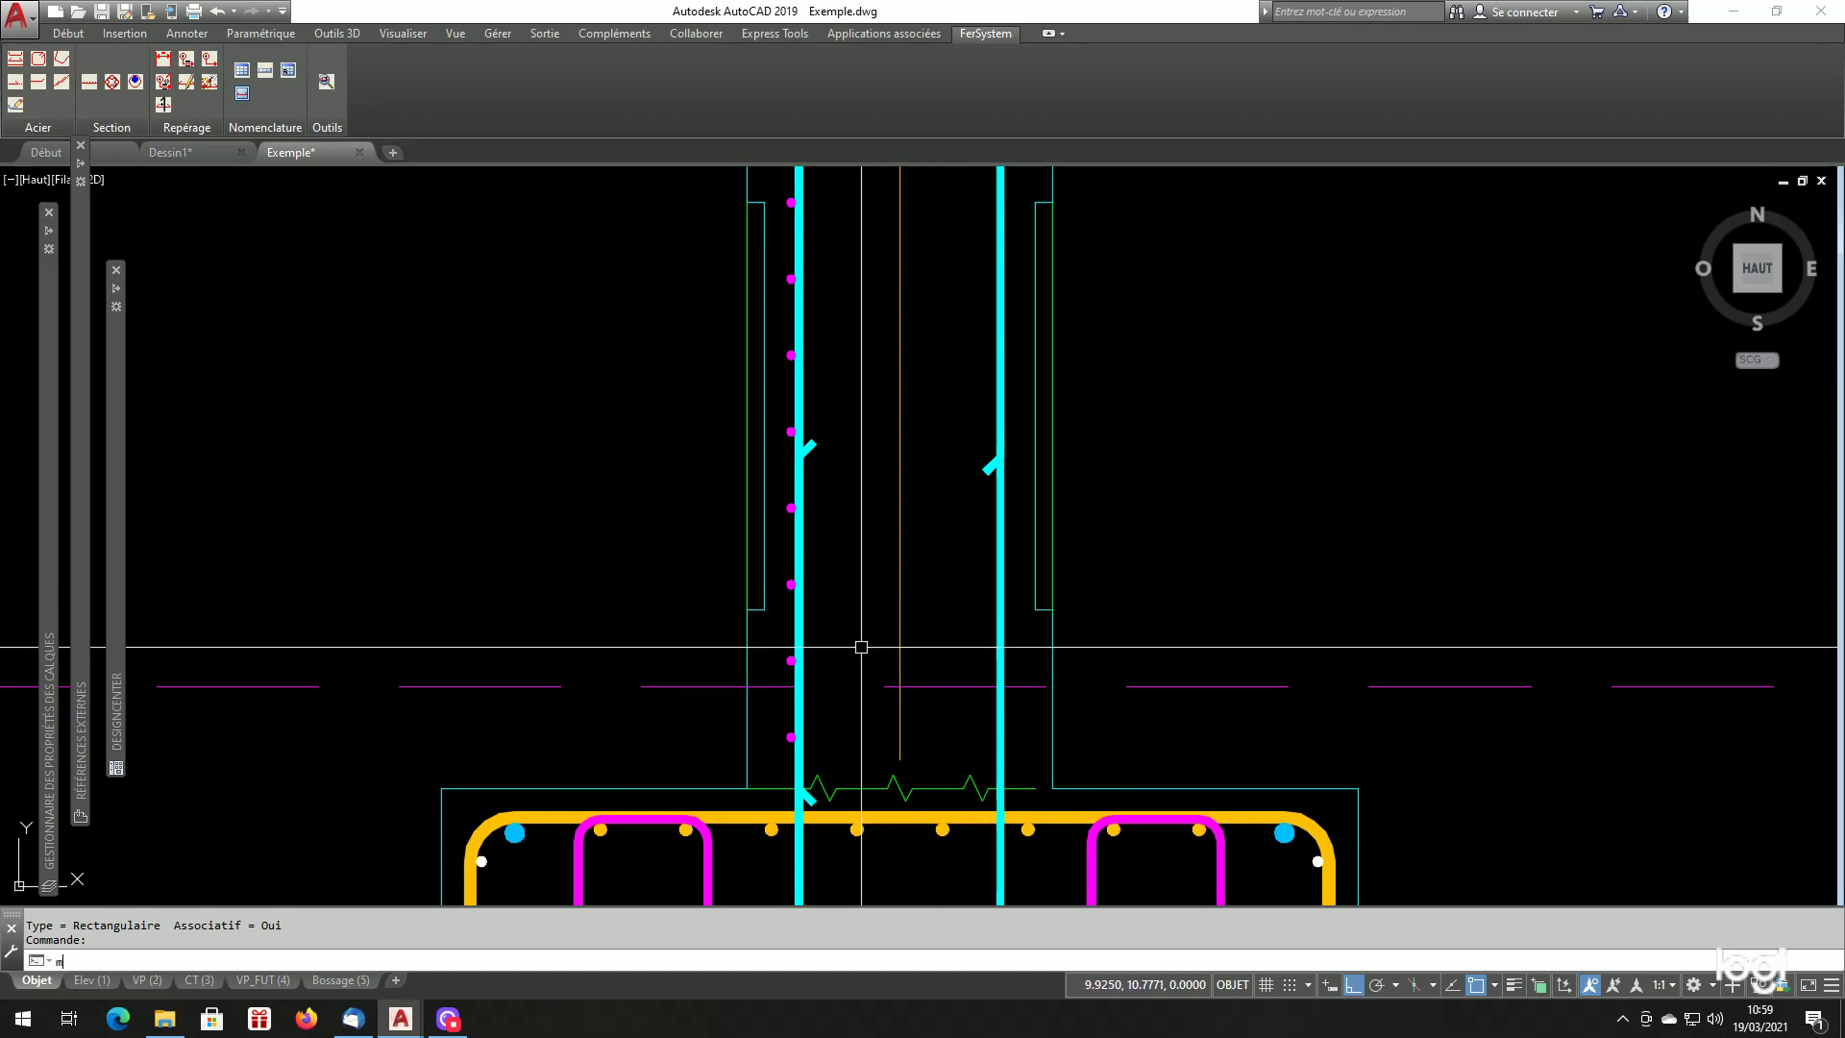
text(i)
key(Return)
scroll(781, 738, up, 4)
key(Return)
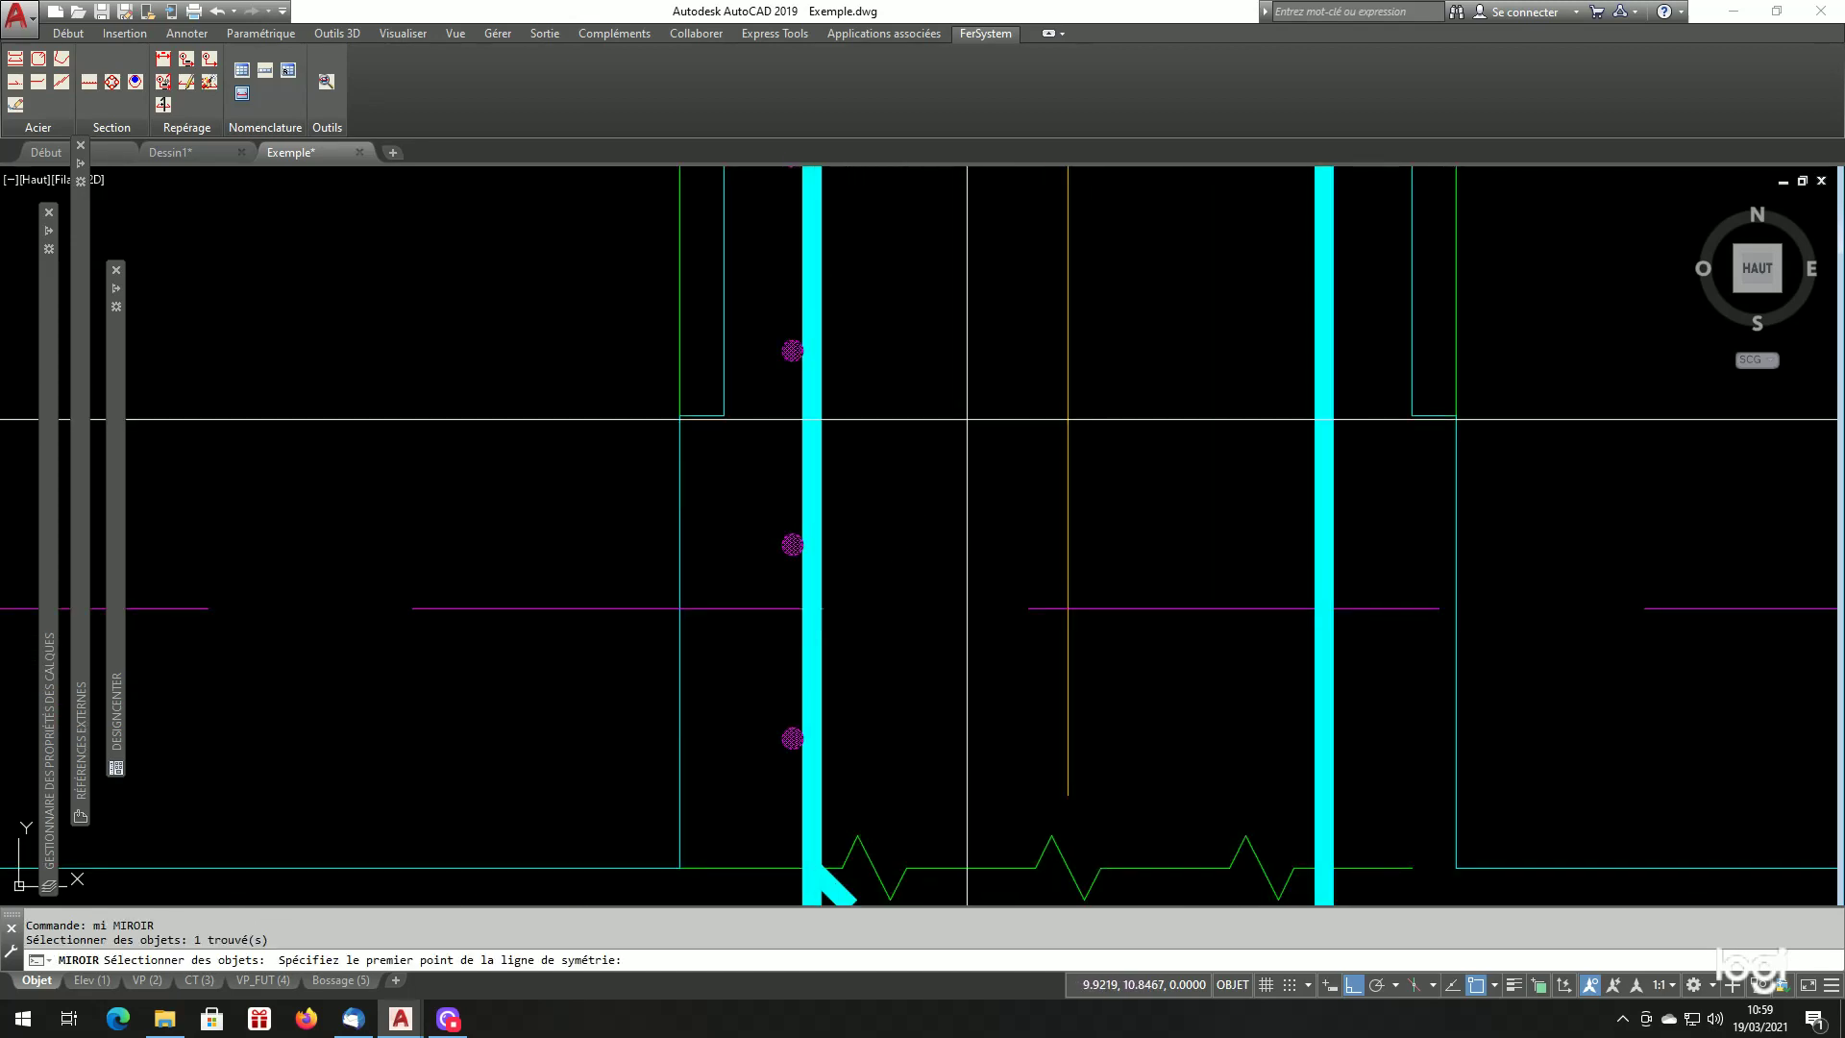
shift+right_click(966, 420)
click(1040, 826)
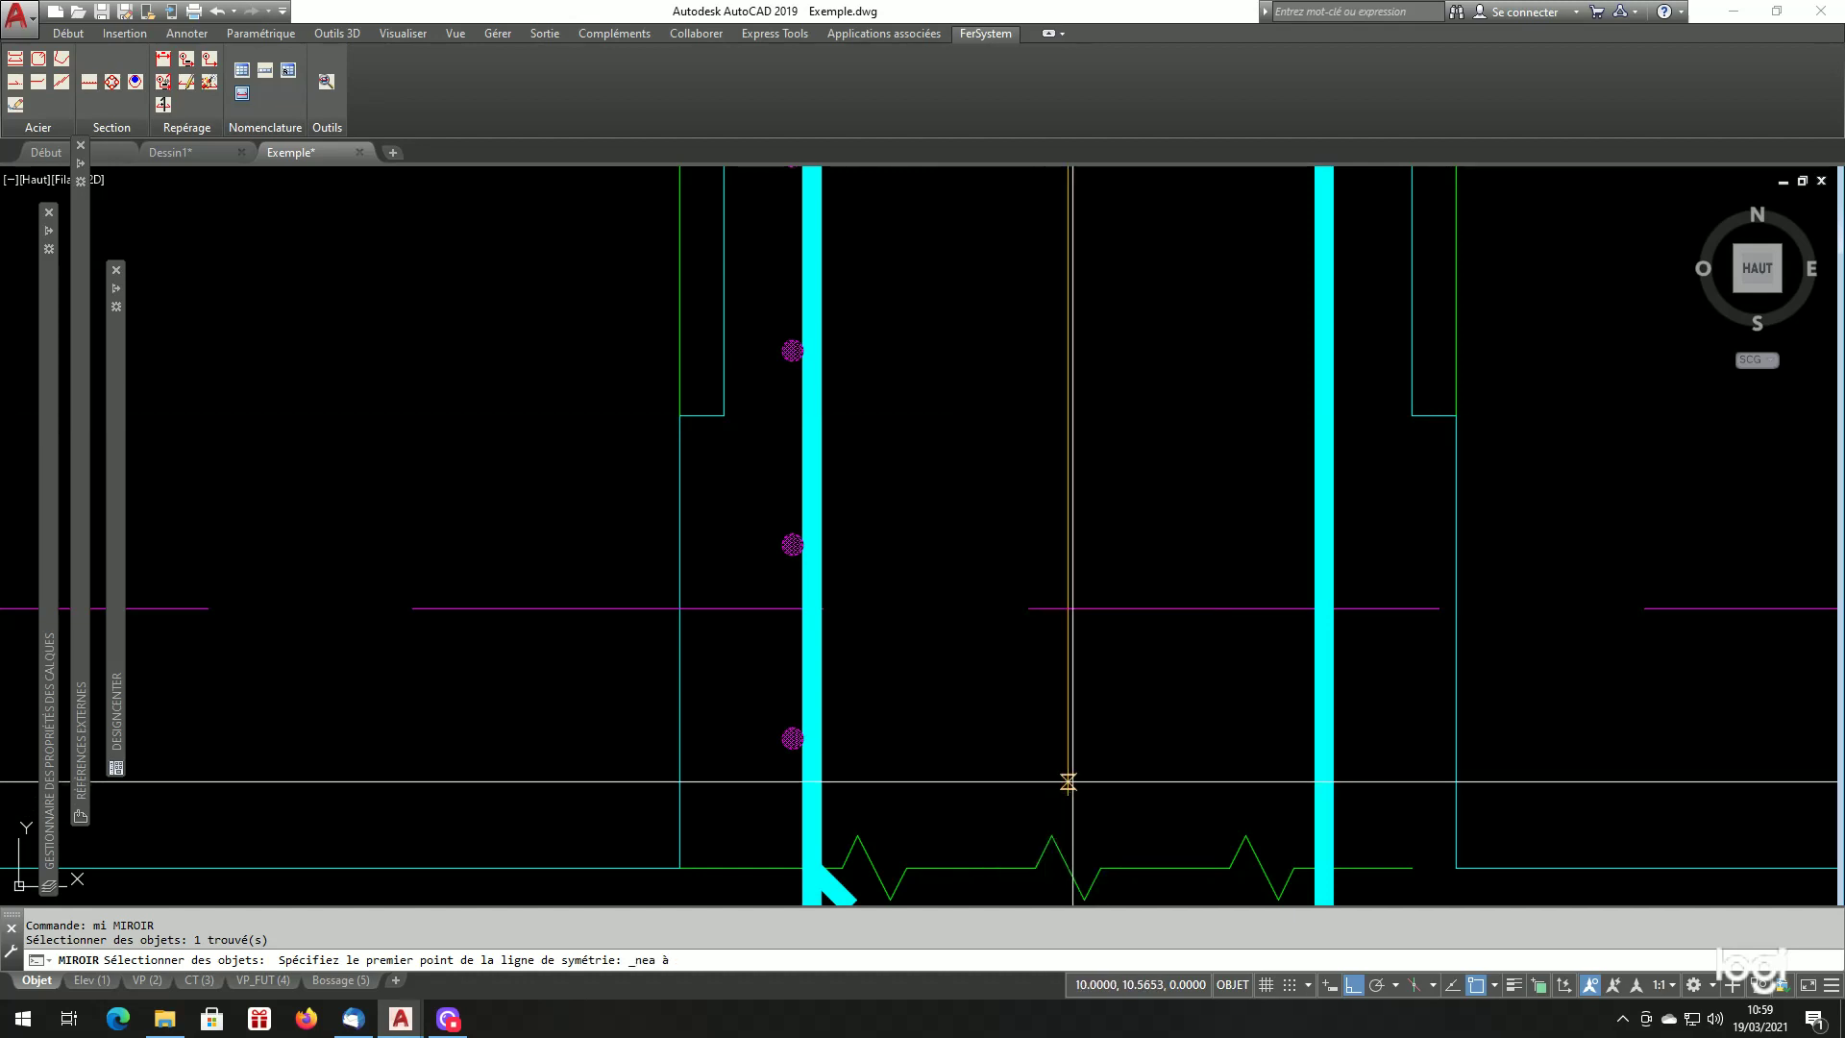
click(1067, 774)
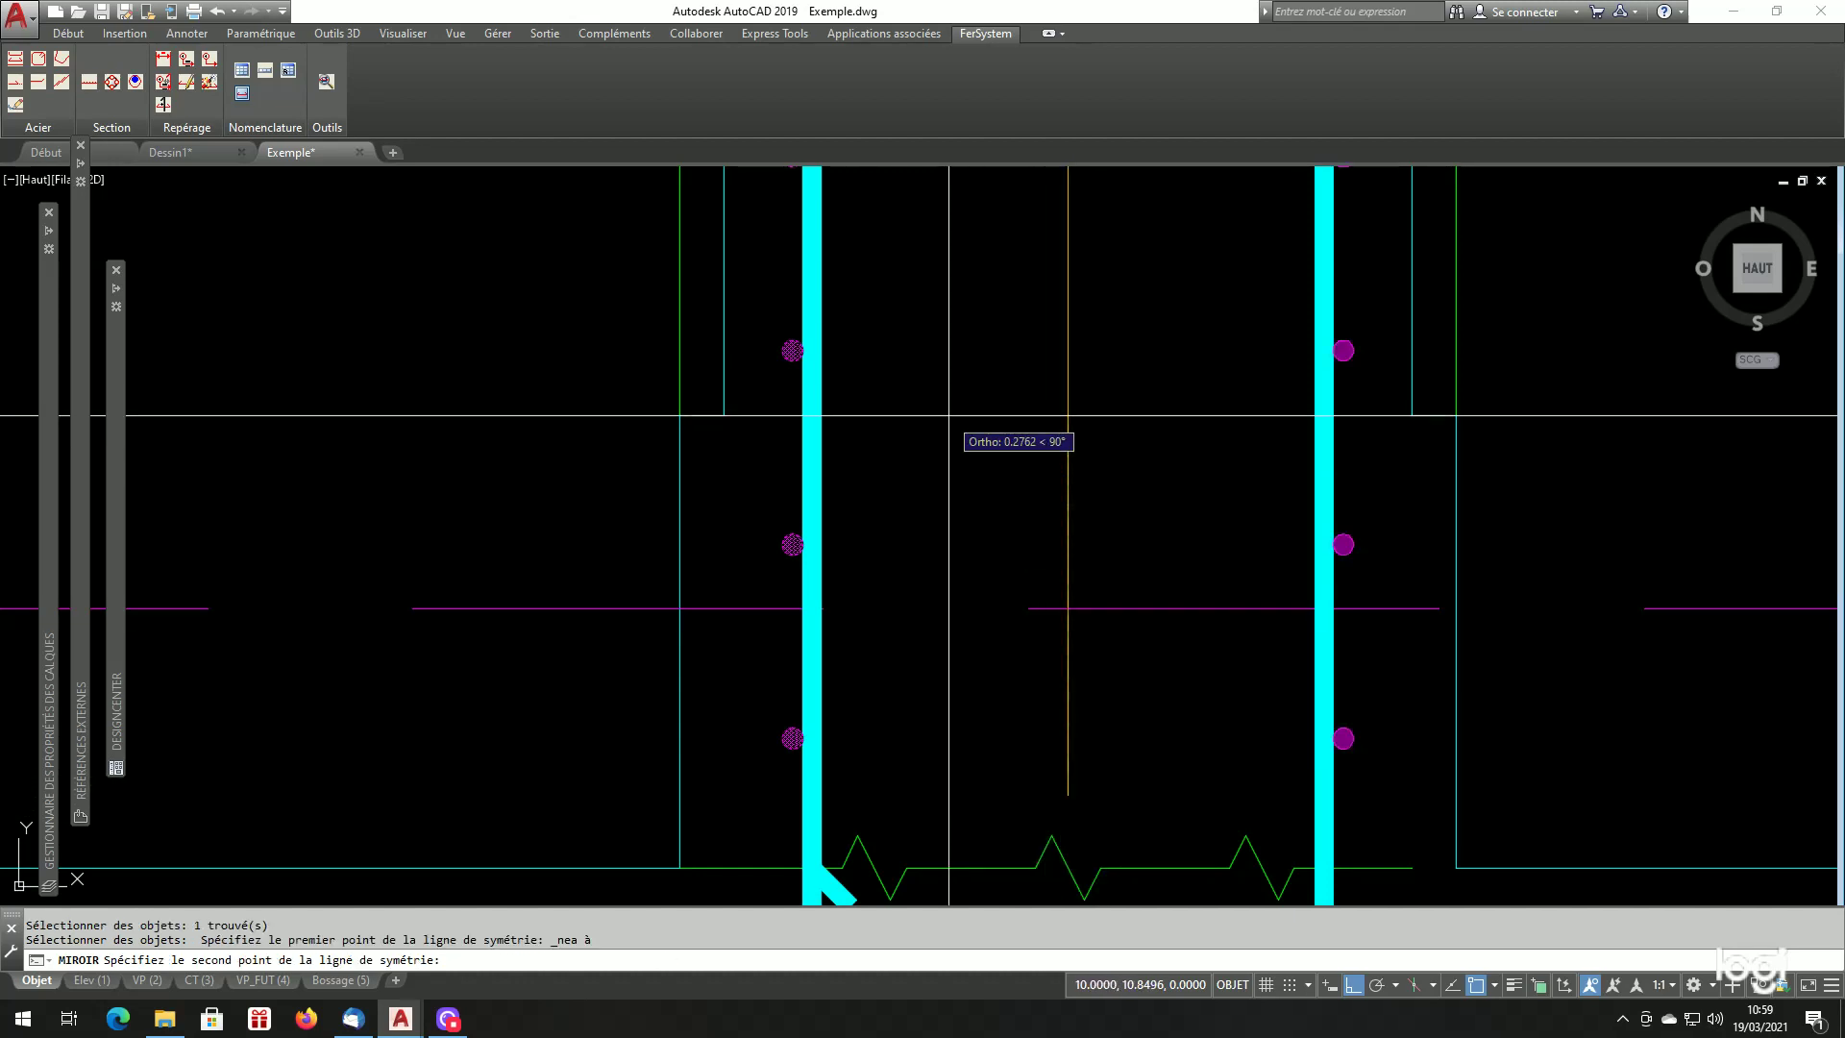
click(971, 544)
key(Return)
scroll(970, 544, down, 5)
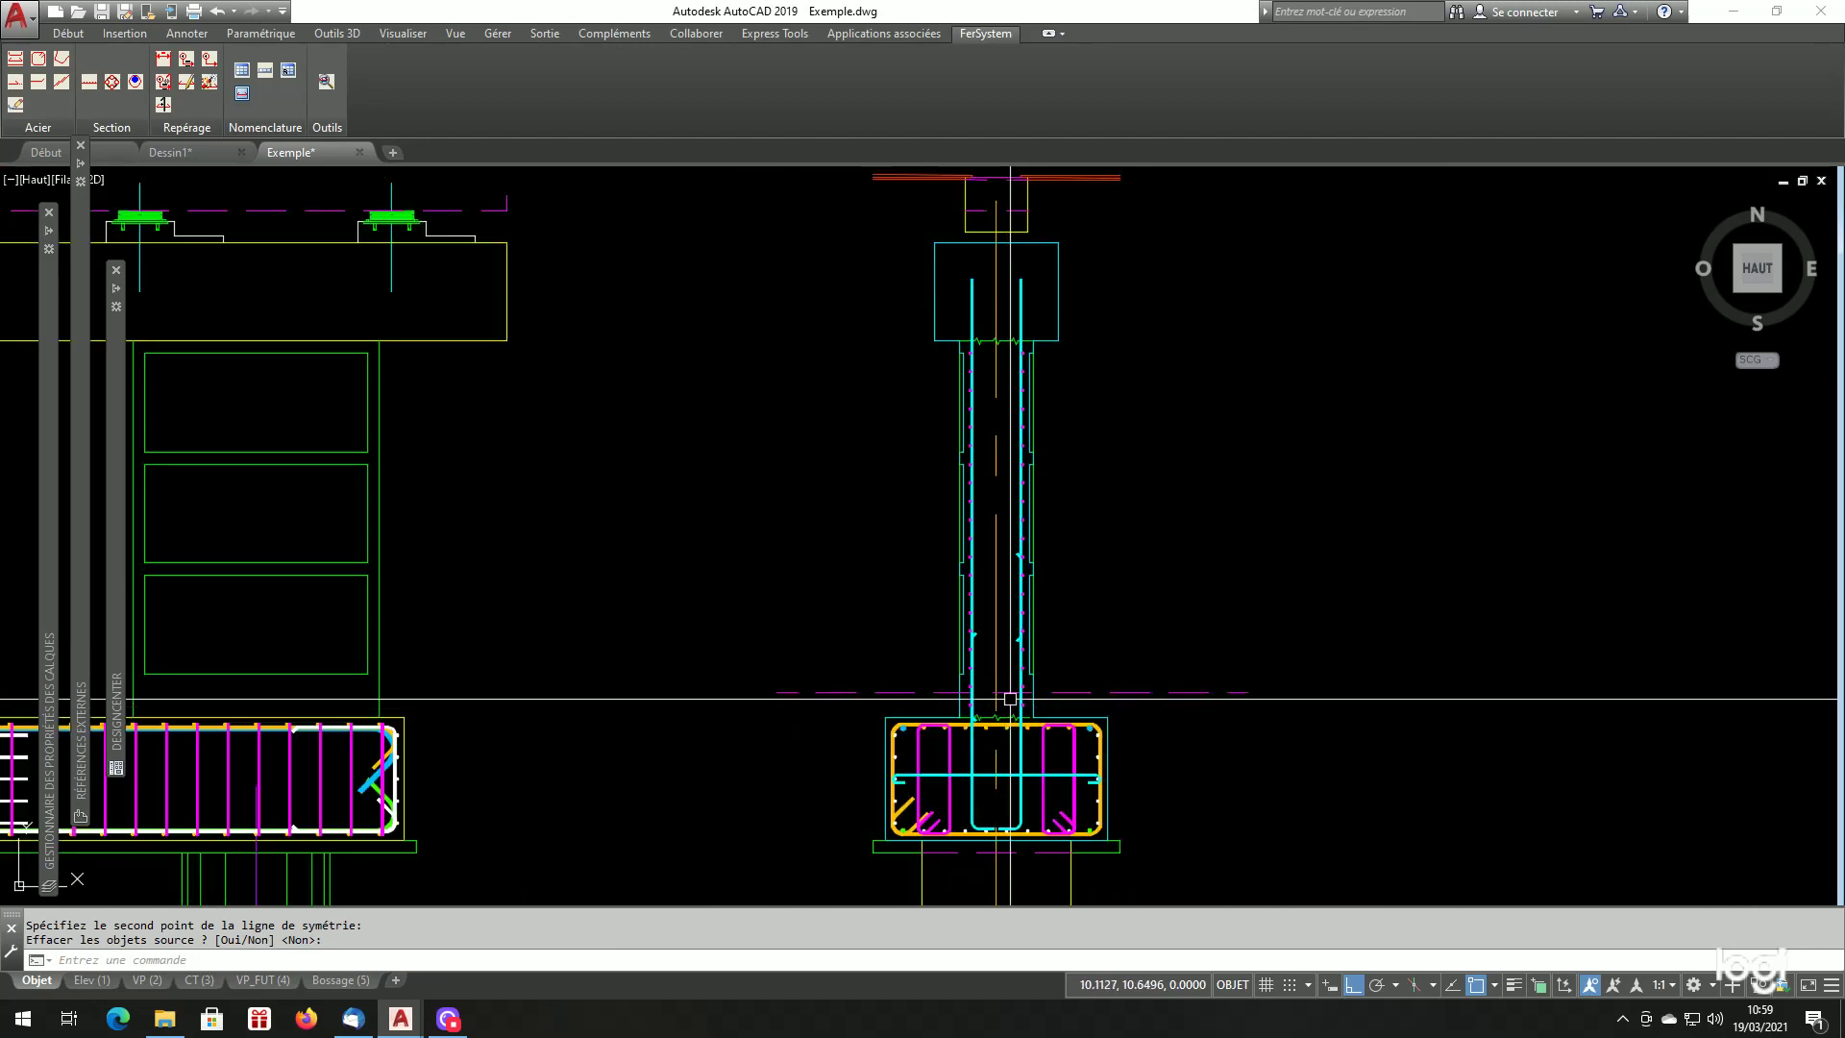
Inspect the mirrored section bars along both vertical bars of the shaft in the side section.
scroll(971, 360, up, 5)
scroll(965, 393, down, 4)
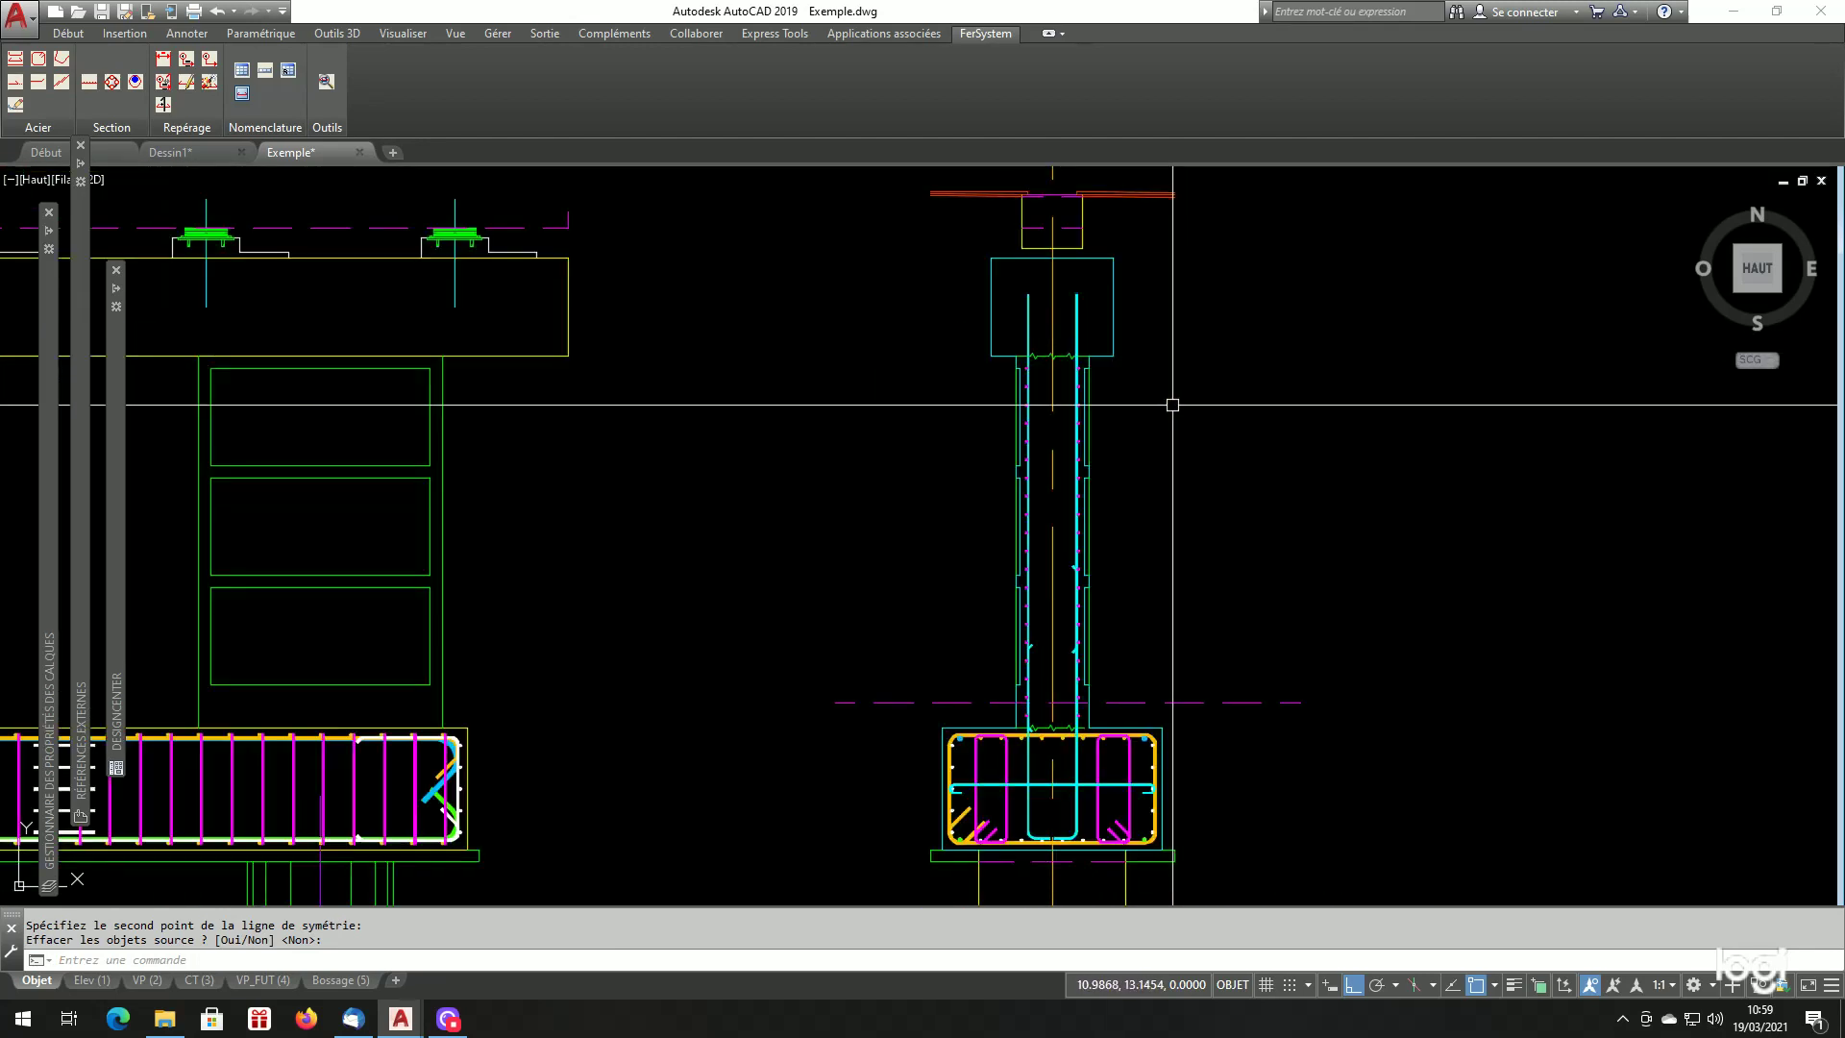
scroll(1112, 400, down, 3)
scroll(1103, 371, up, 5)
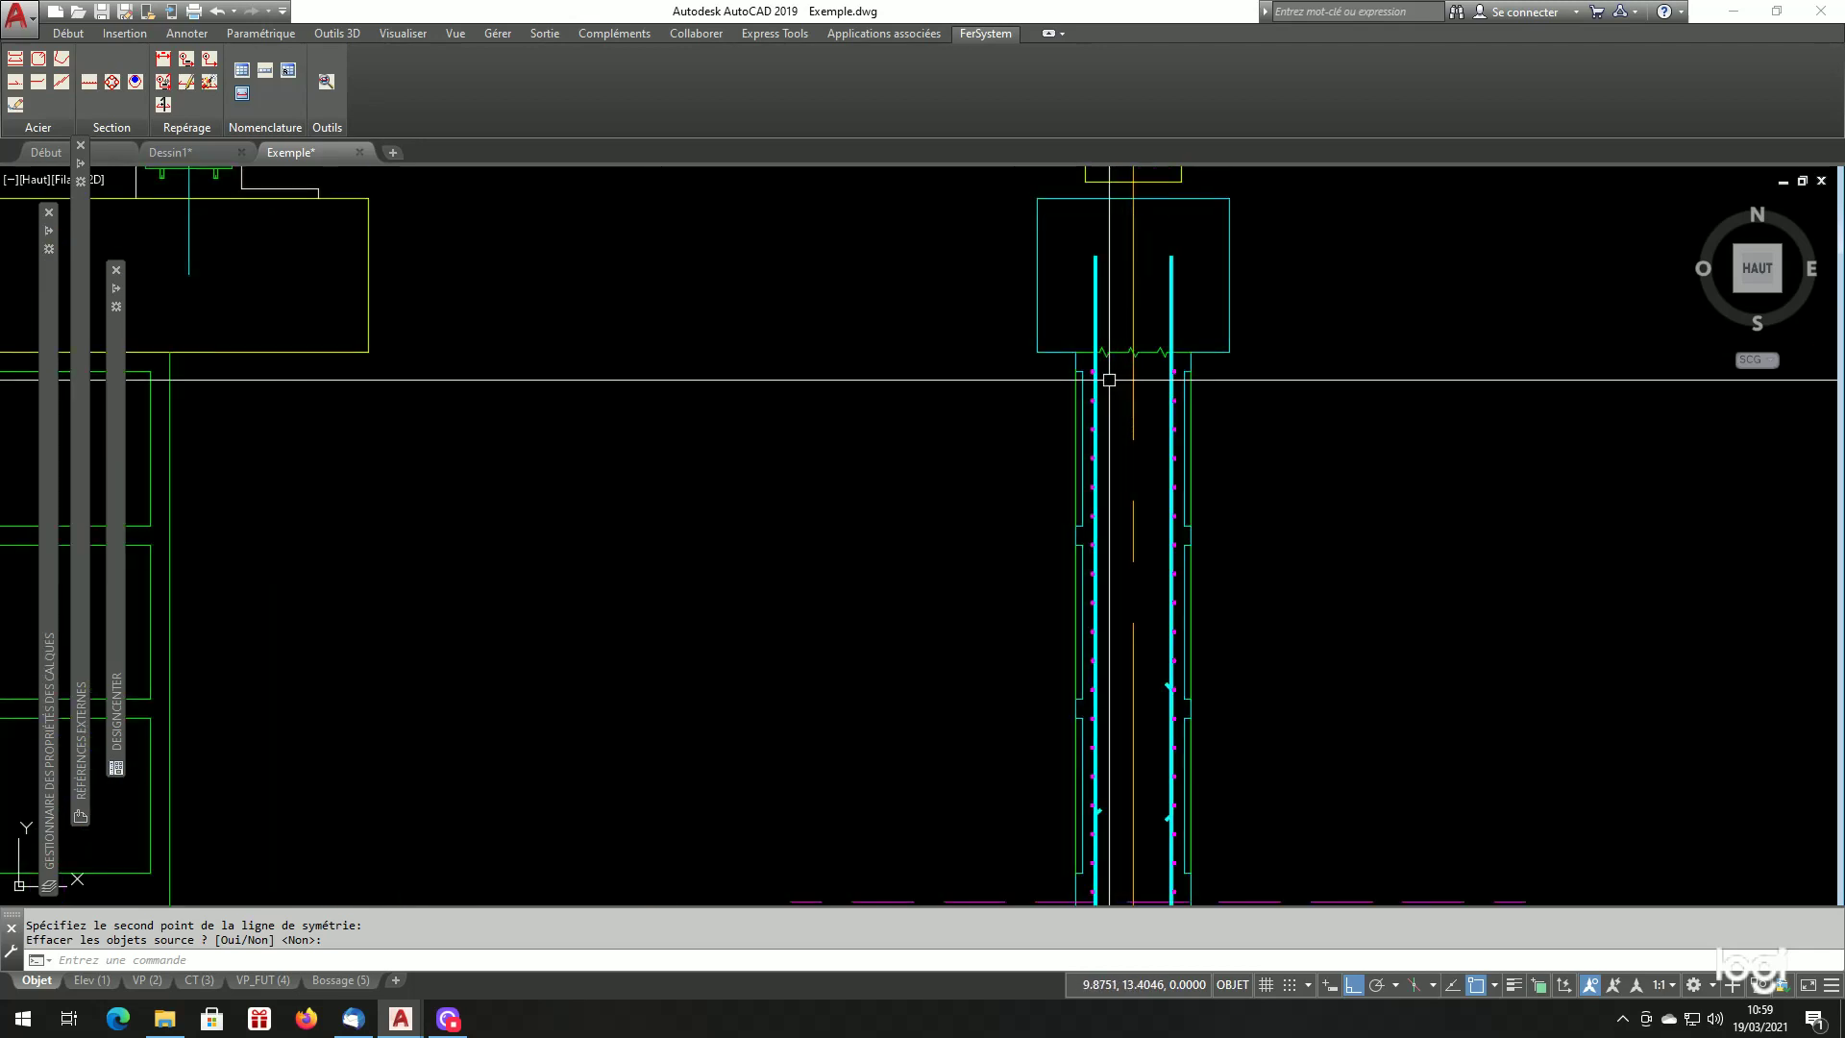
scroll(1252, 518, down, 2)
scroll(1252, 519, down, 3)
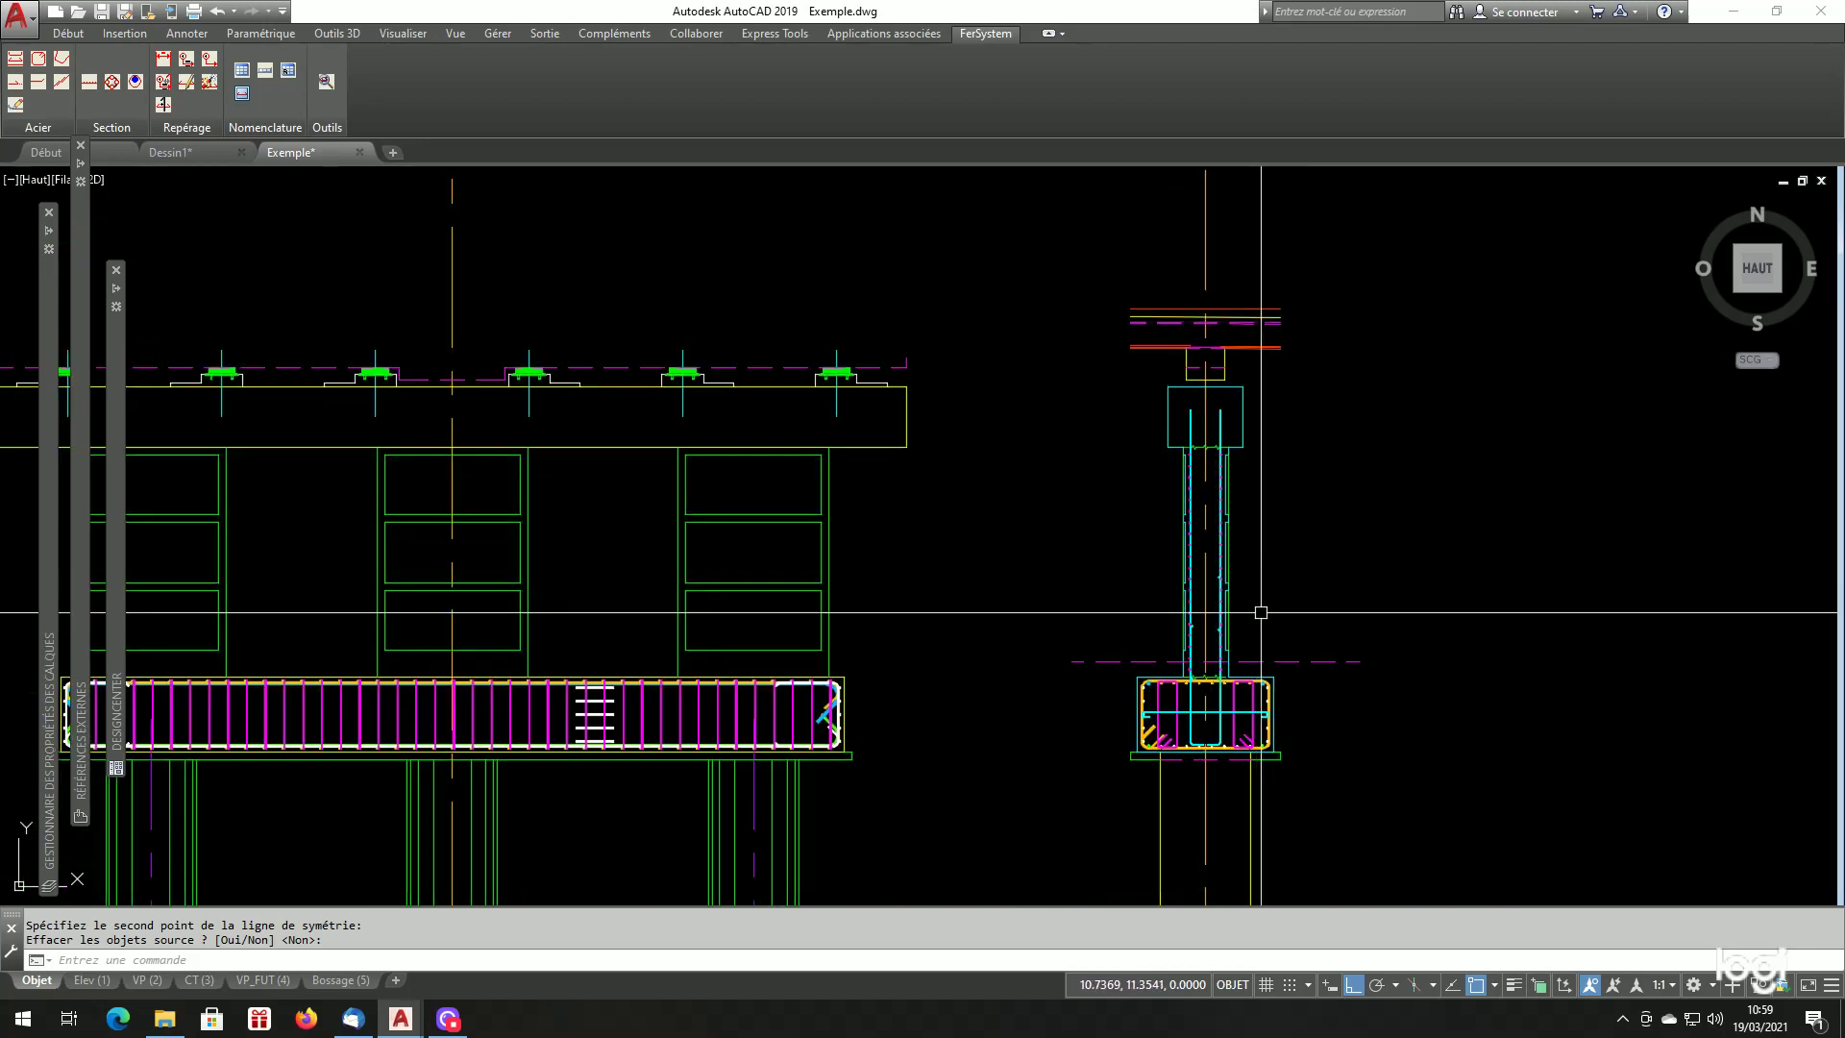
scroll(1263, 660, down, 2)
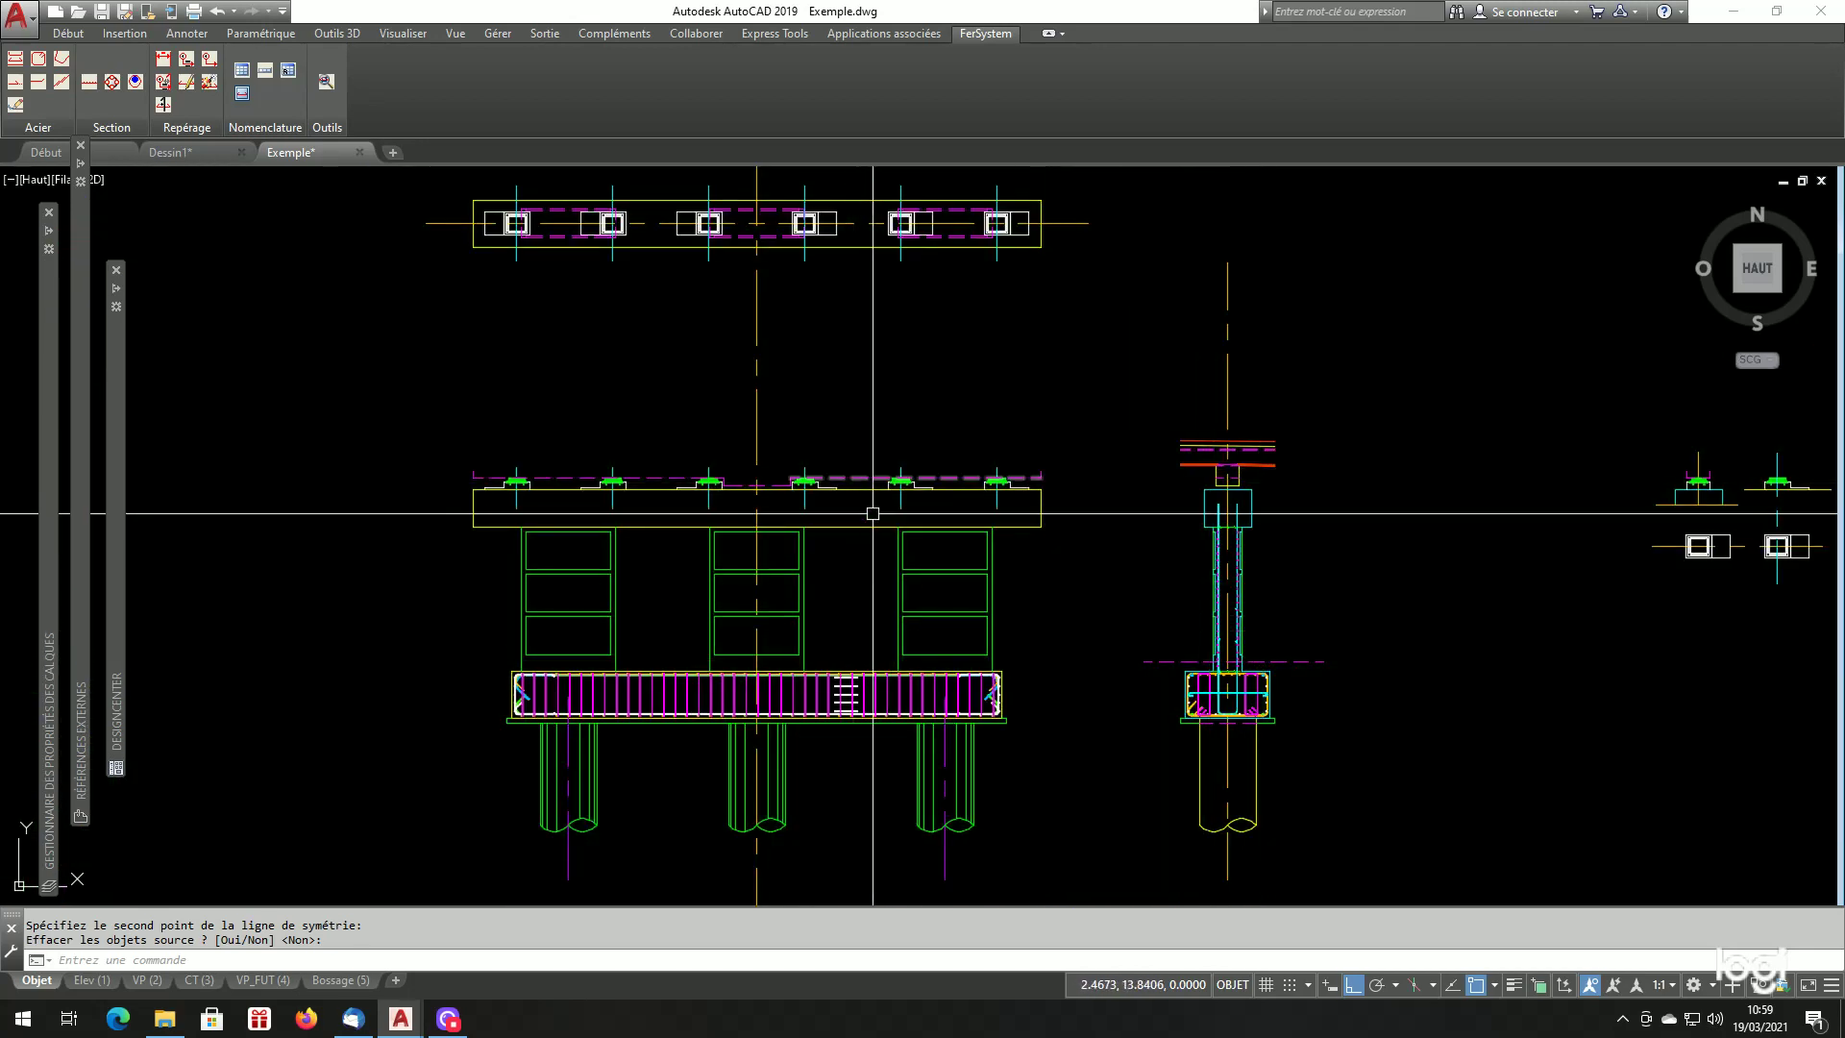
Examine the inner stirrups in the shaft's cross-section and compare their layout with the side section.
scroll(762, 515, down, 4)
scroll(764, 327, up, 7)
scroll(714, 271, up, 3)
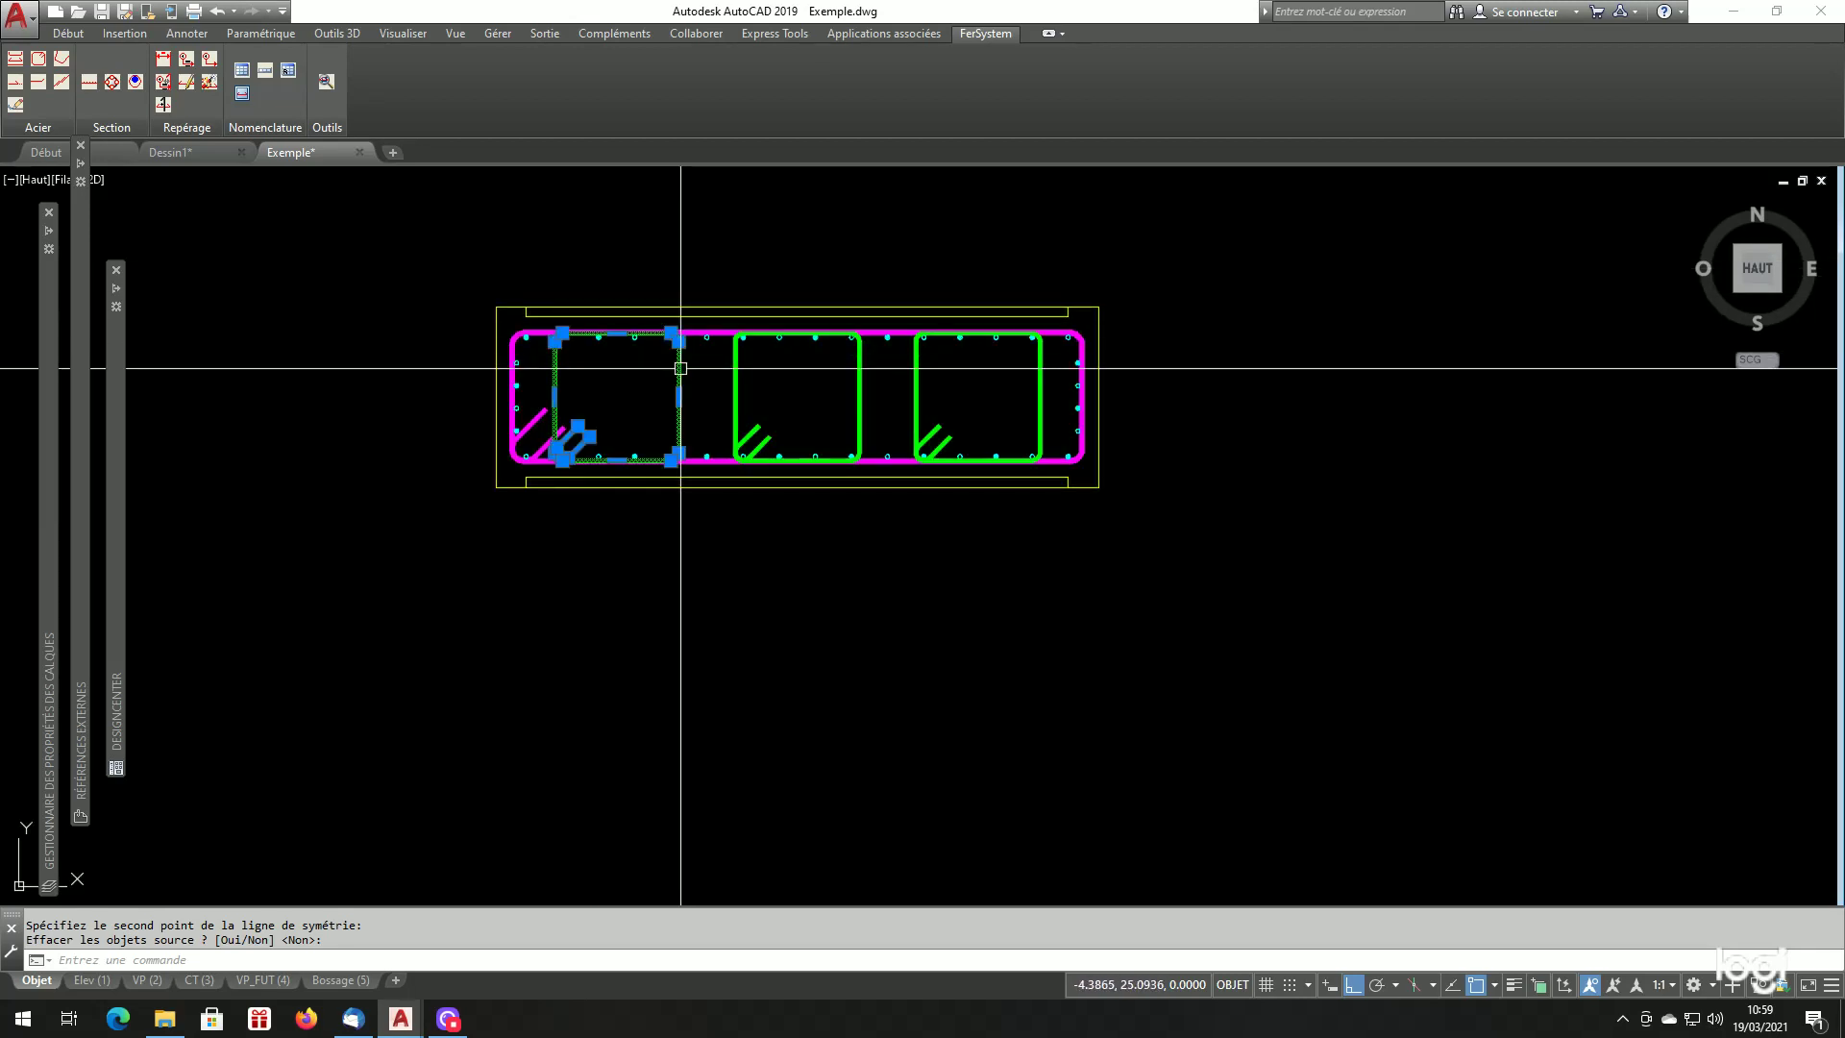
key(Escape)
key(Escape)
scroll(801, 370, down, 6)
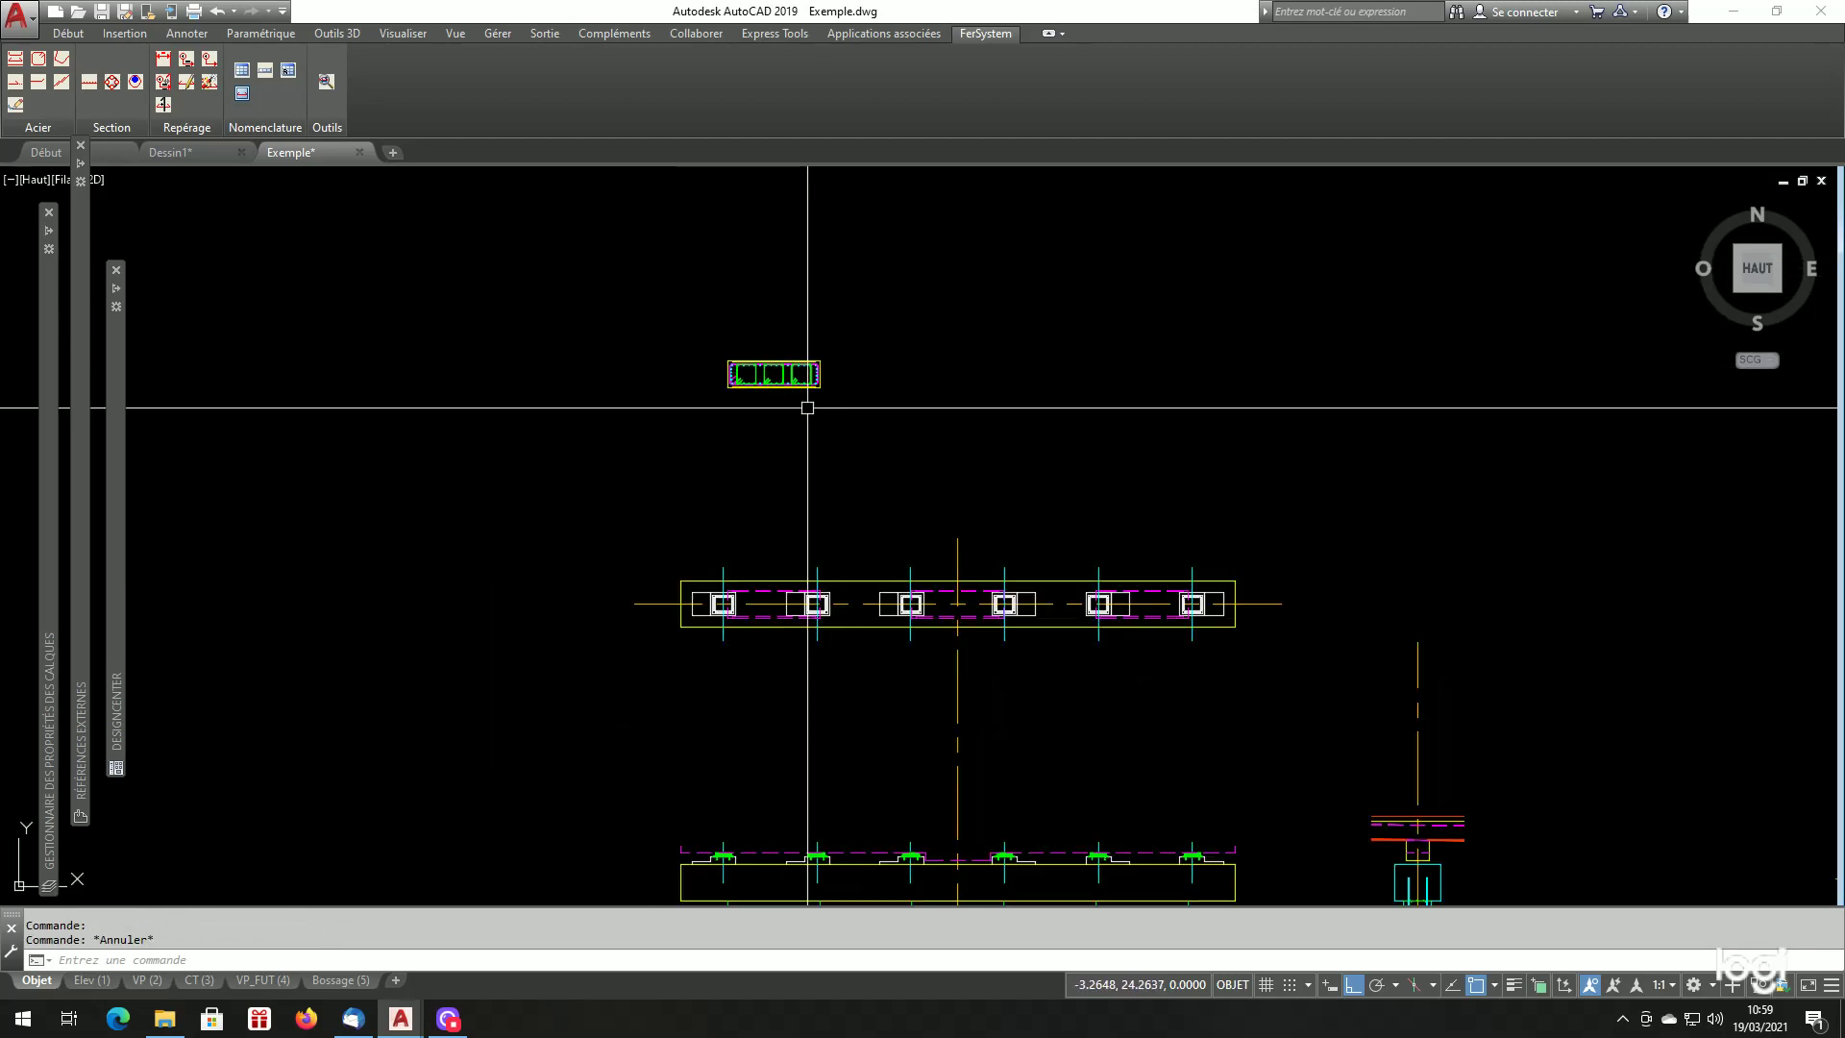
scroll(1341, 844, down, 3)
scroll(1341, 843, up, 6)
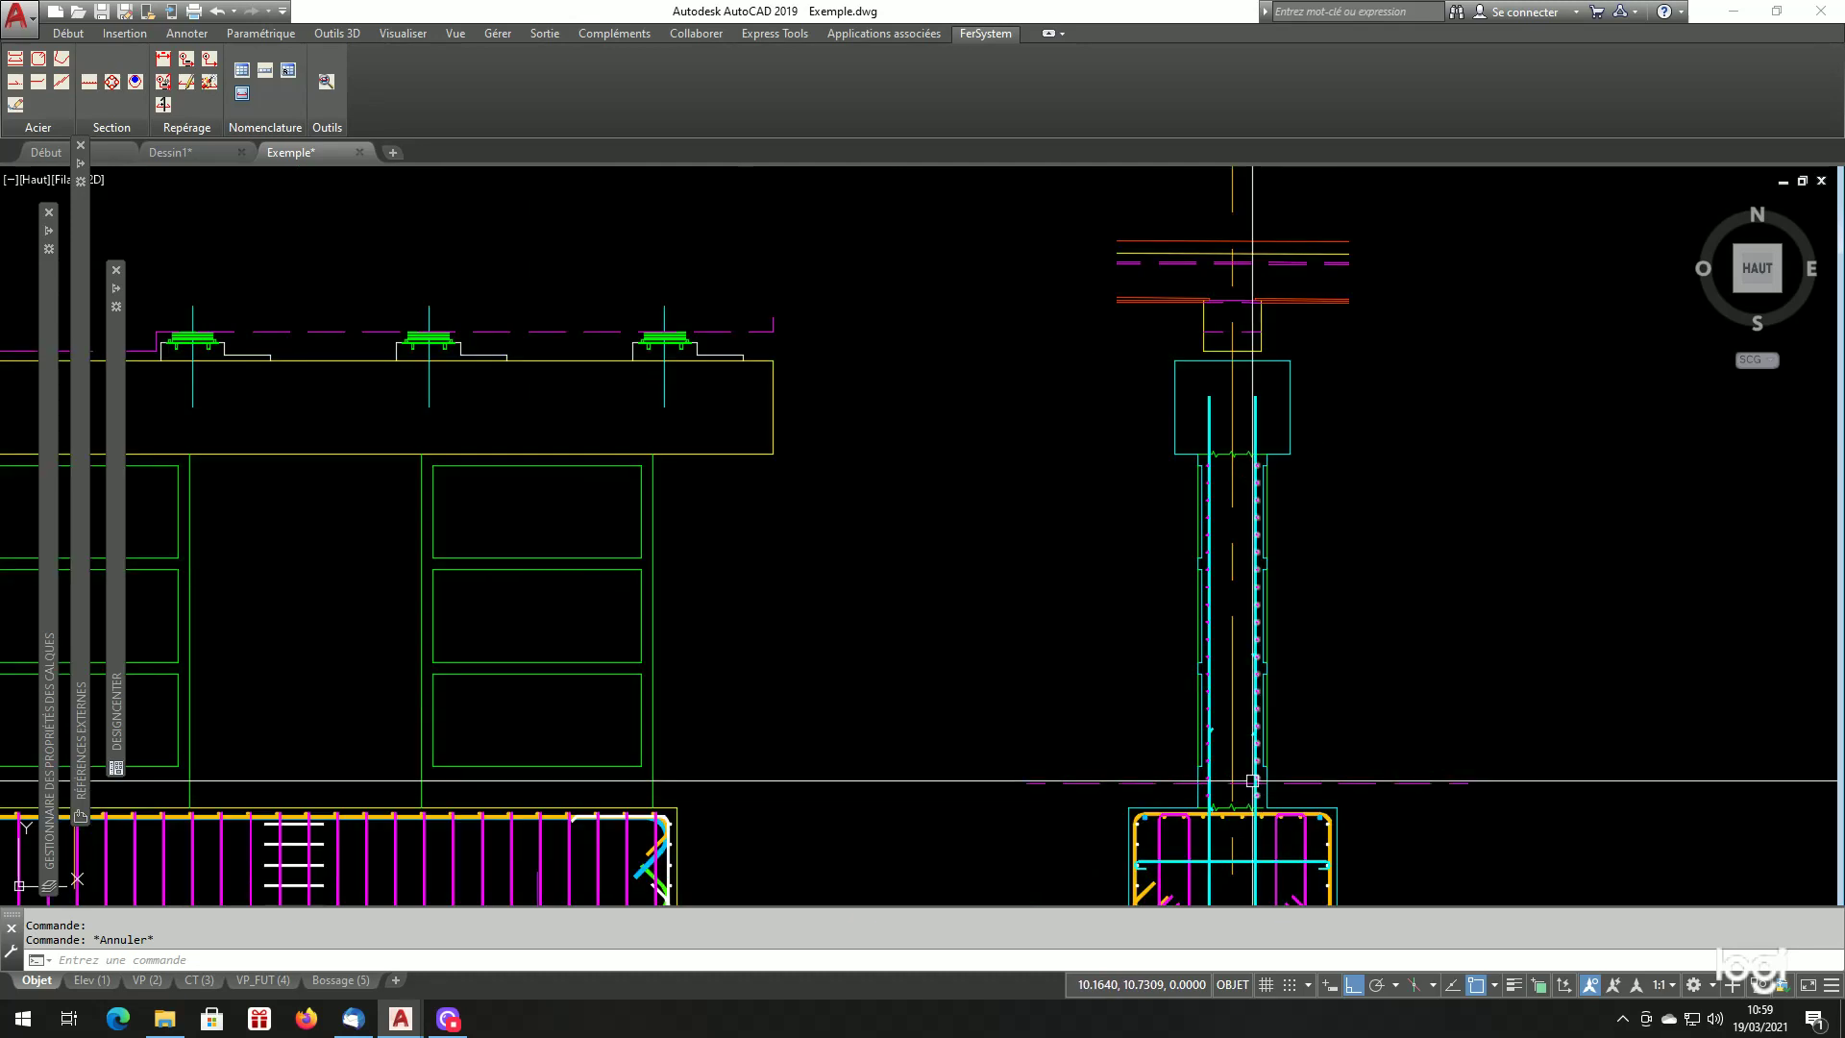
scroll(1296, 722, up, 2)
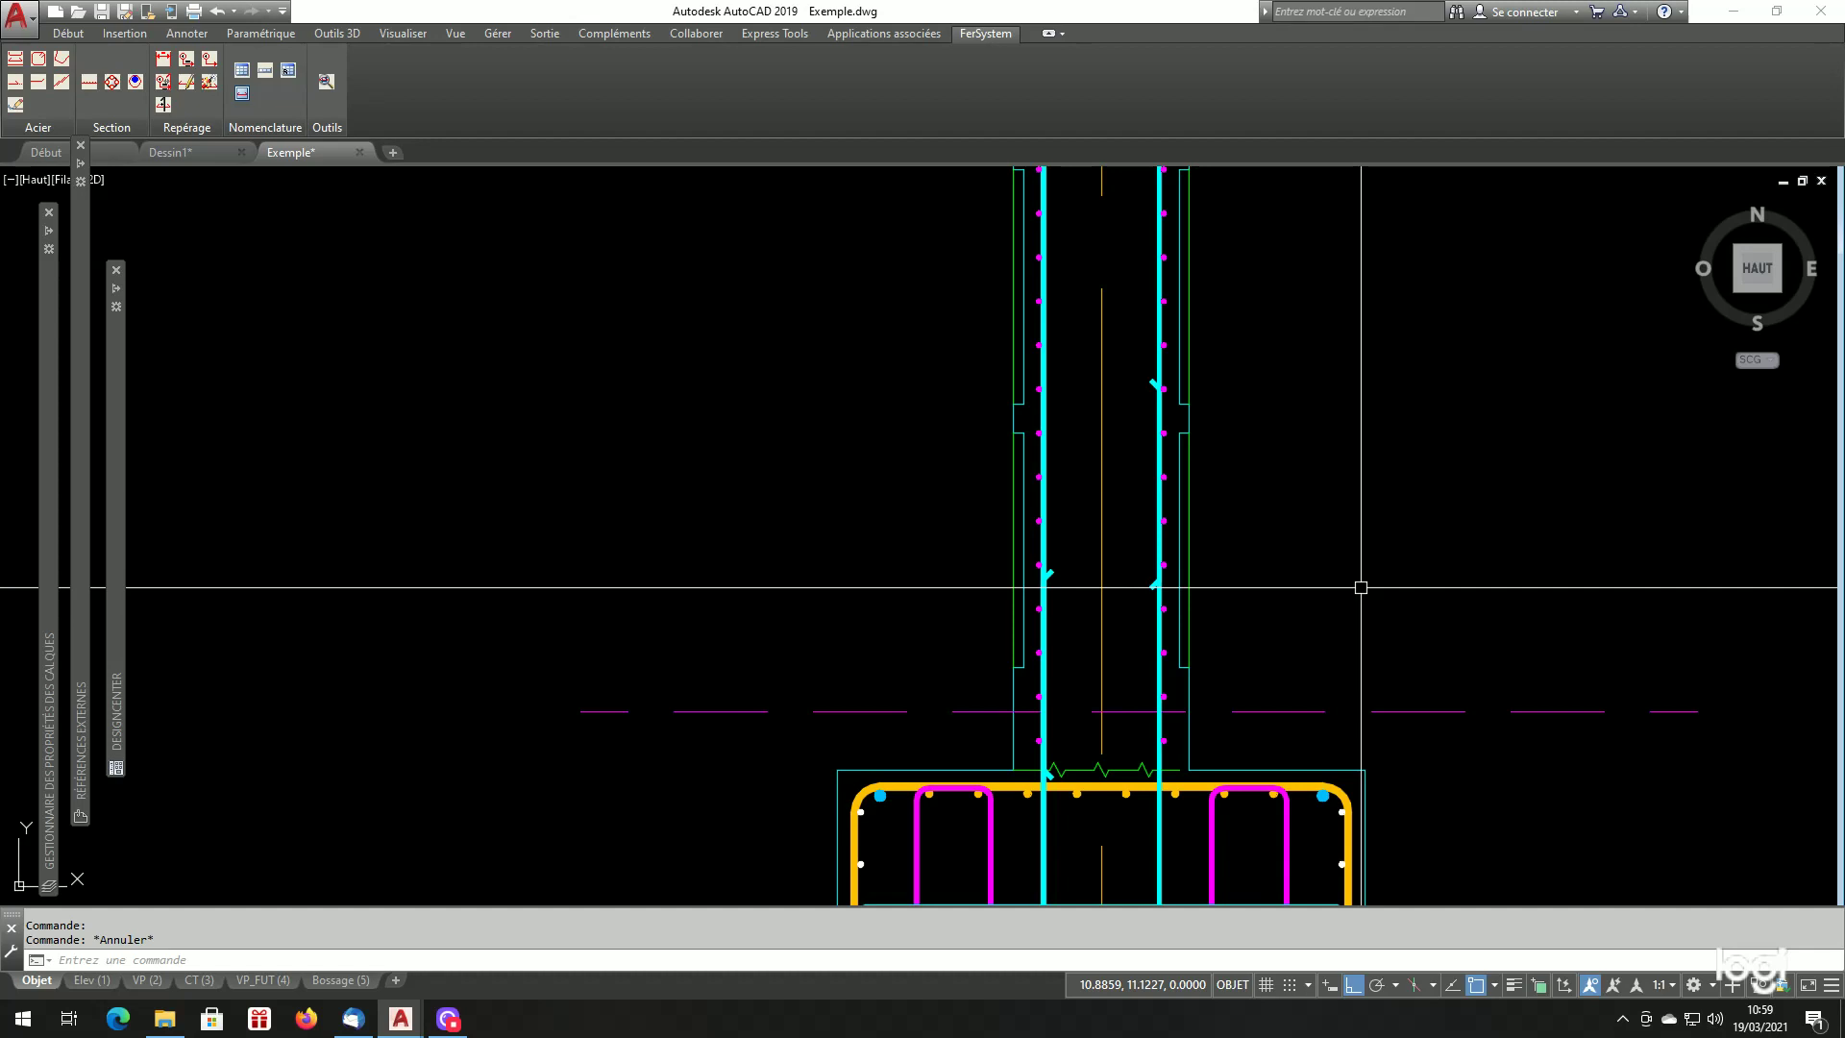
Measure the distance between the two opposite recessed faces in the shaft's cross-section.
scroll(1350, 588, down, 2)
scroll(1275, 695, down, 2)
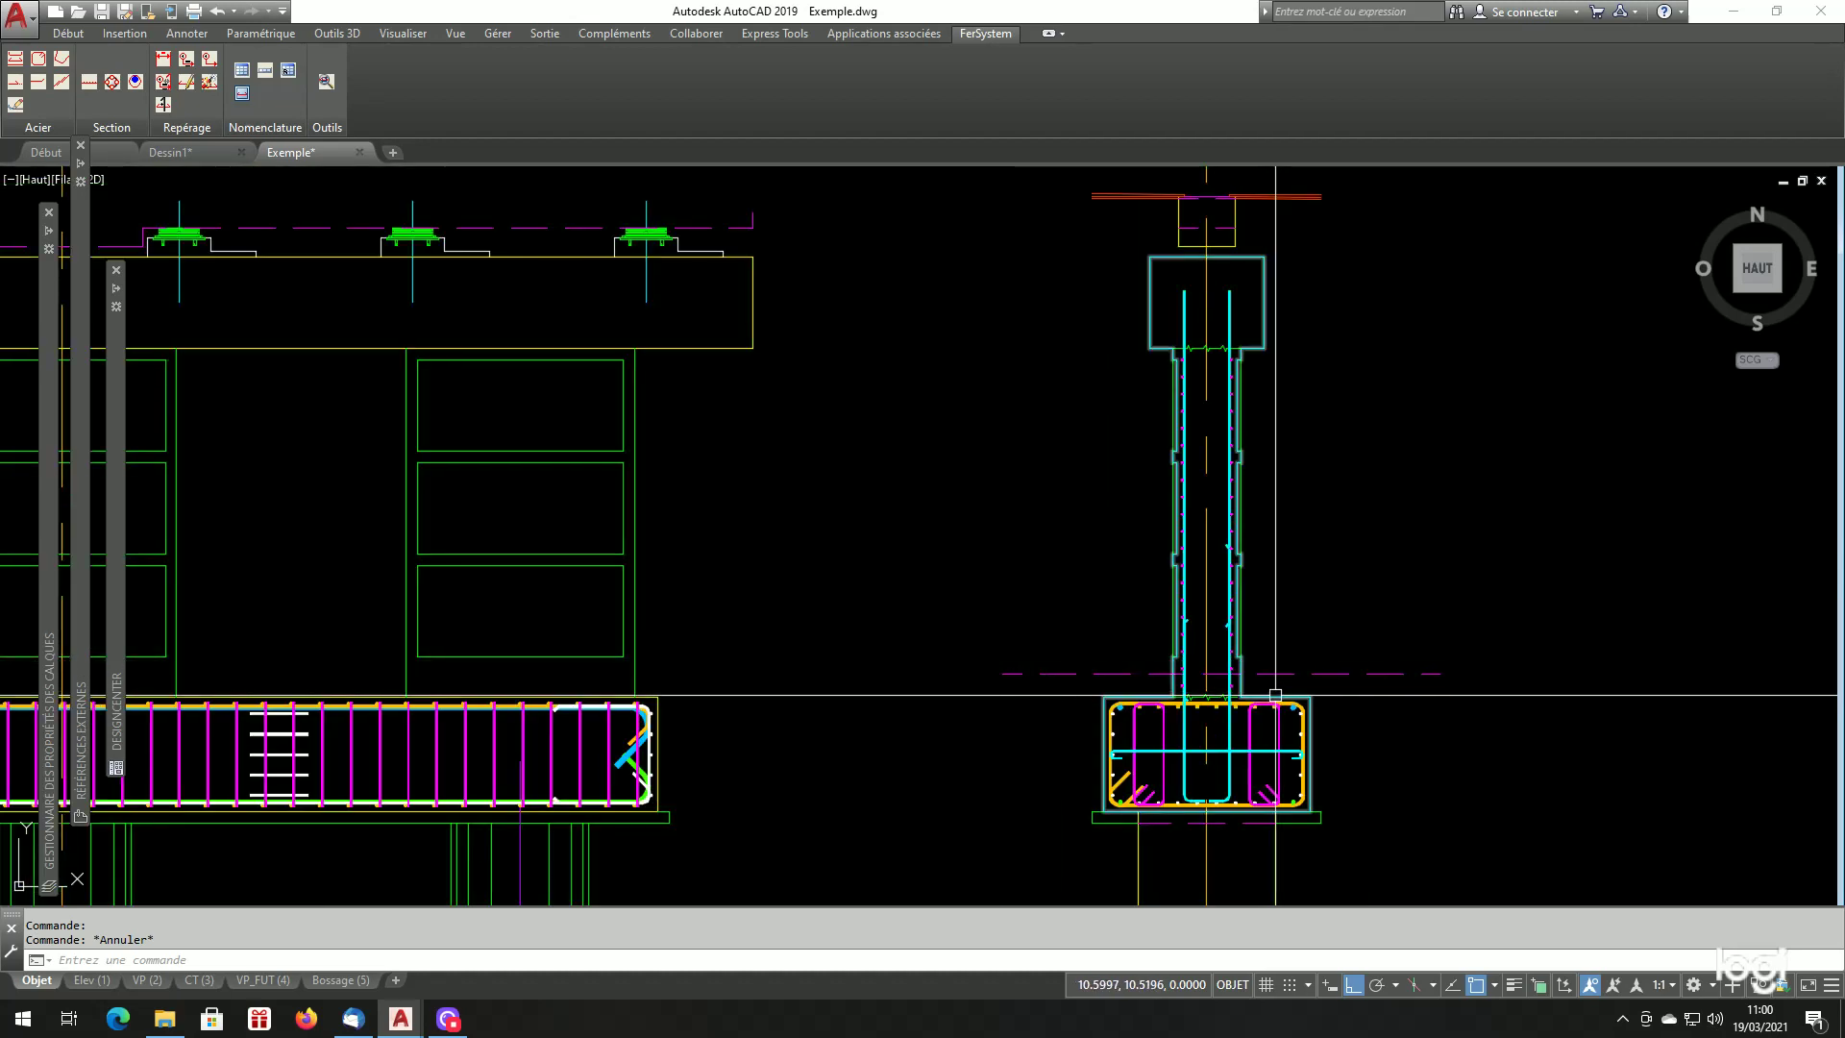
scroll(1277, 695, down, 2)
scroll(816, 605, down, 3)
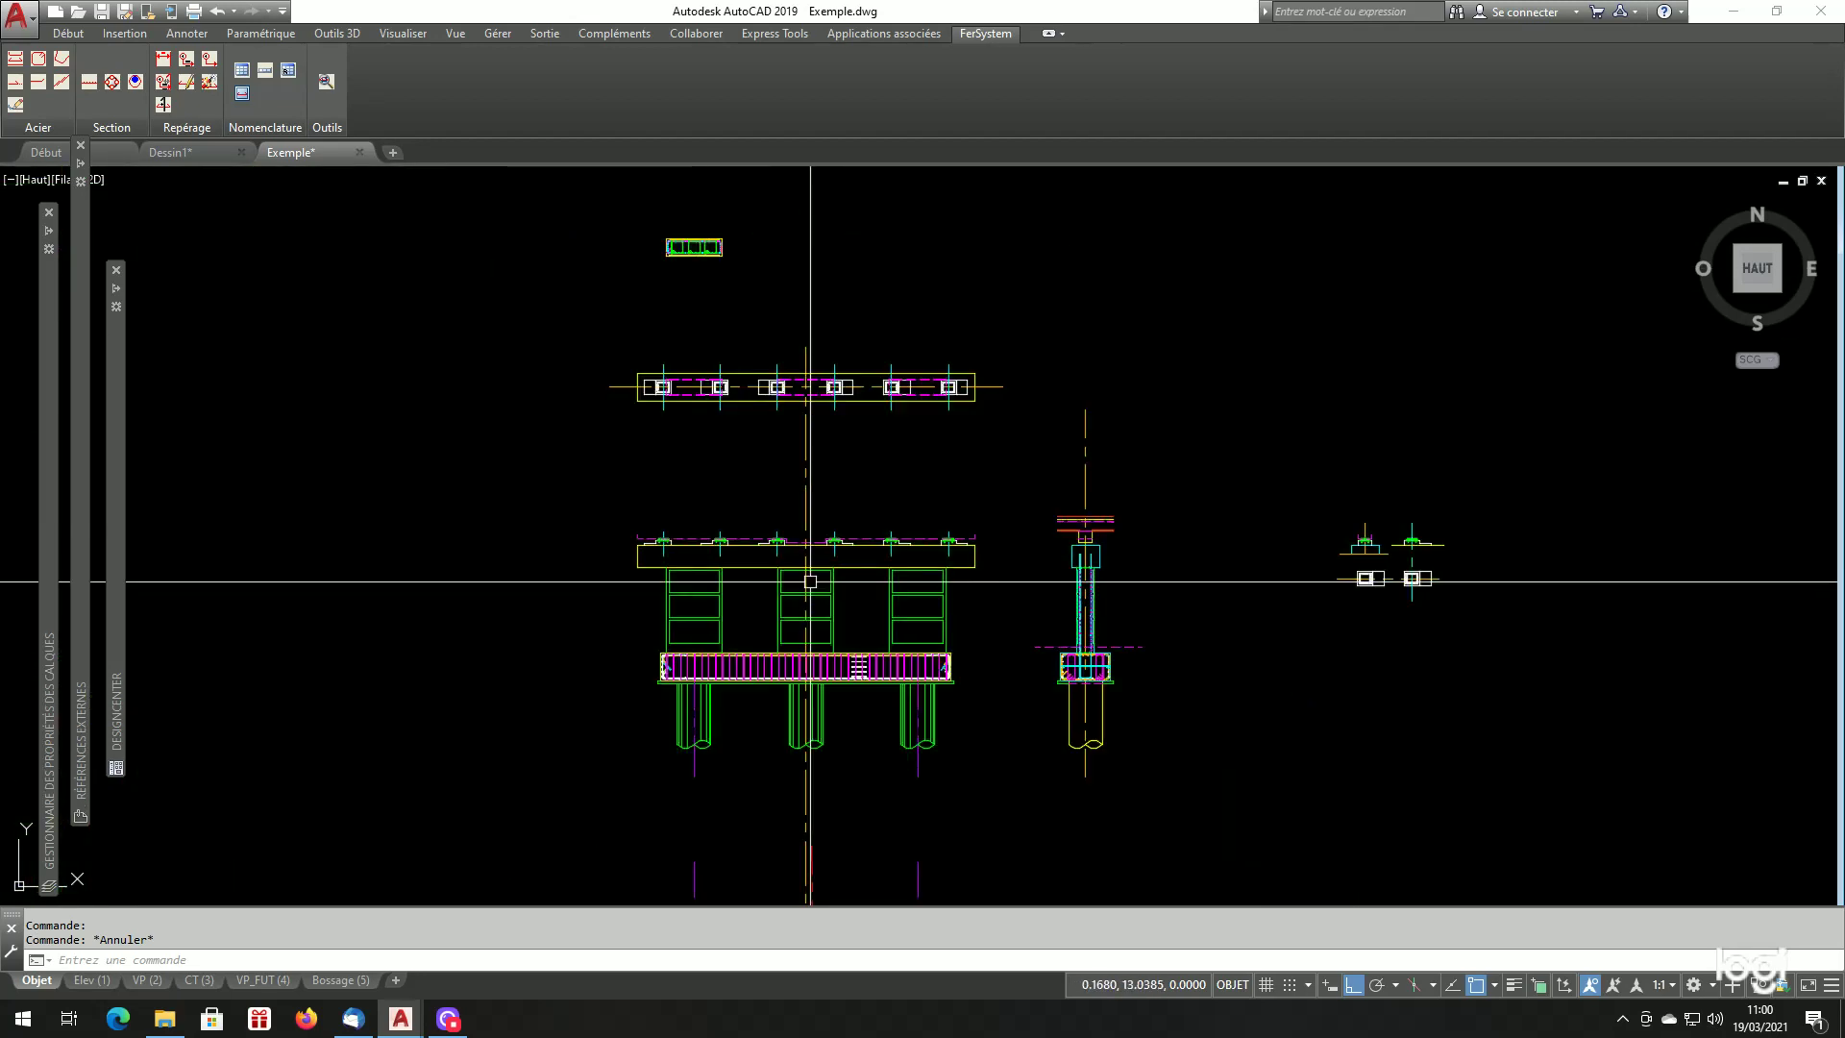
scroll(714, 395, up, 8)
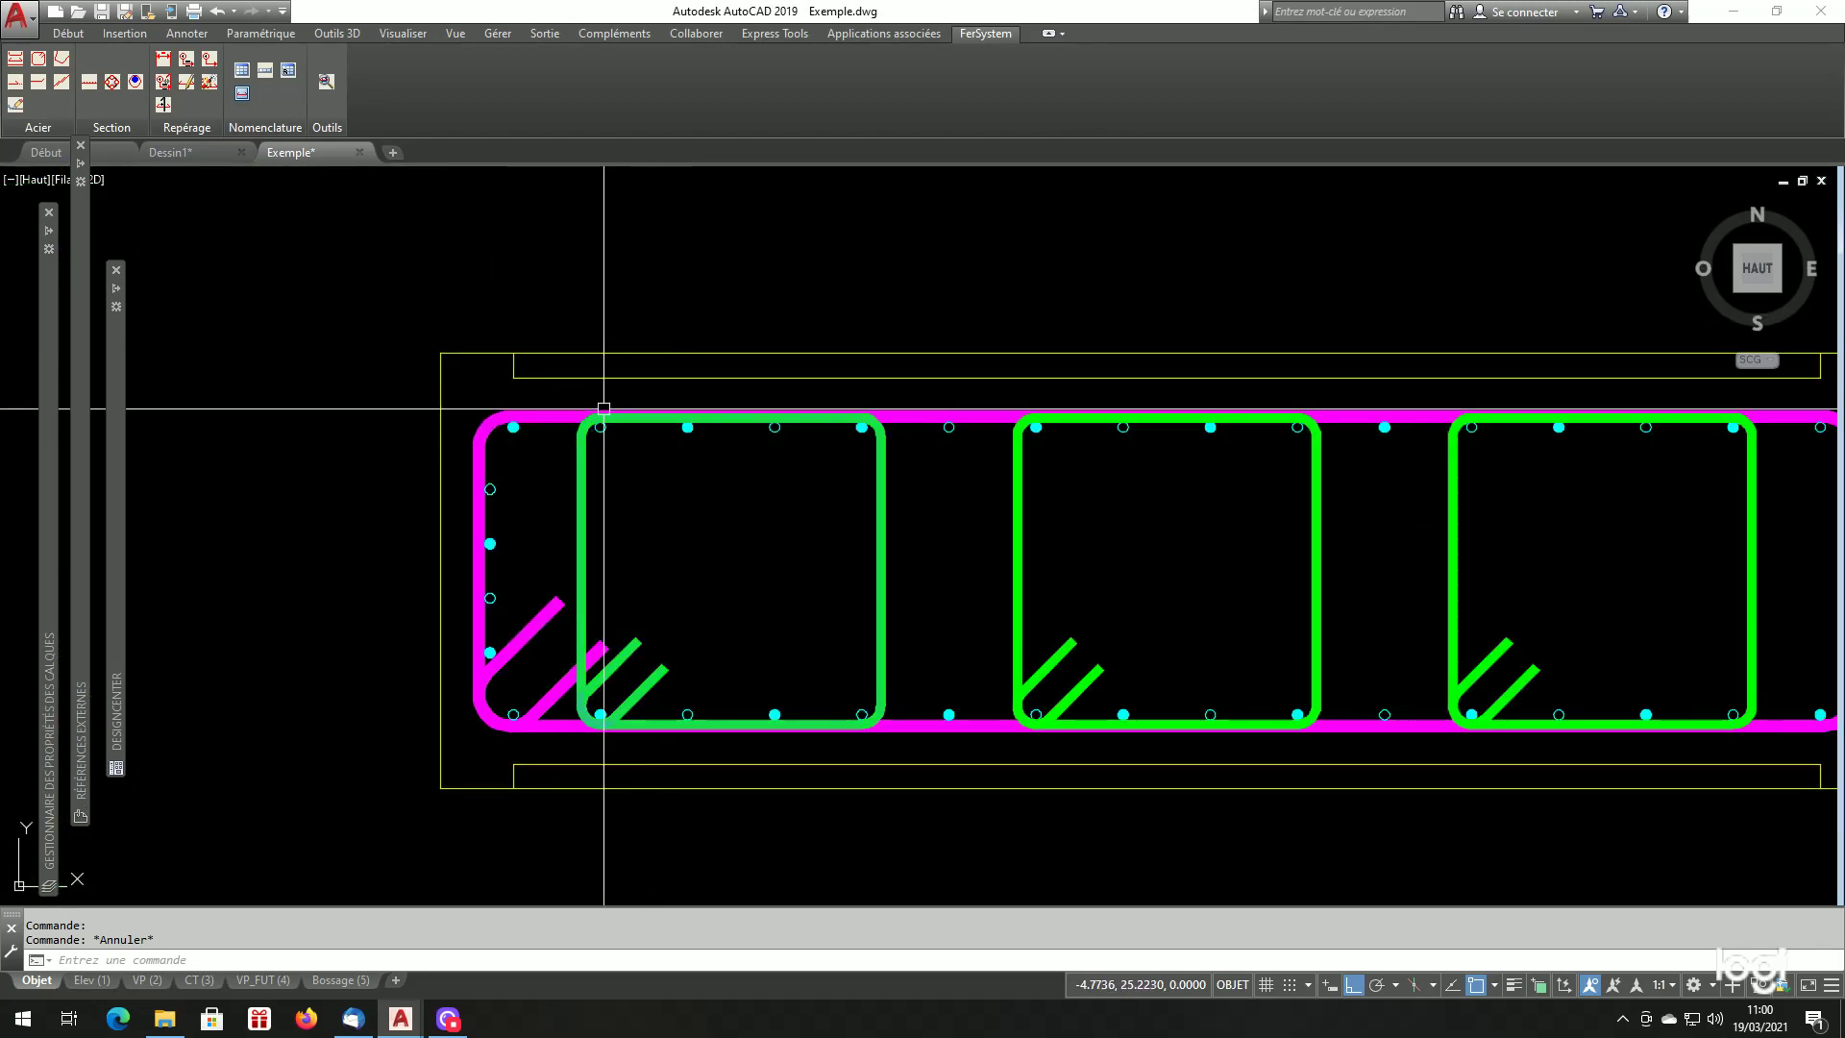
text(d)
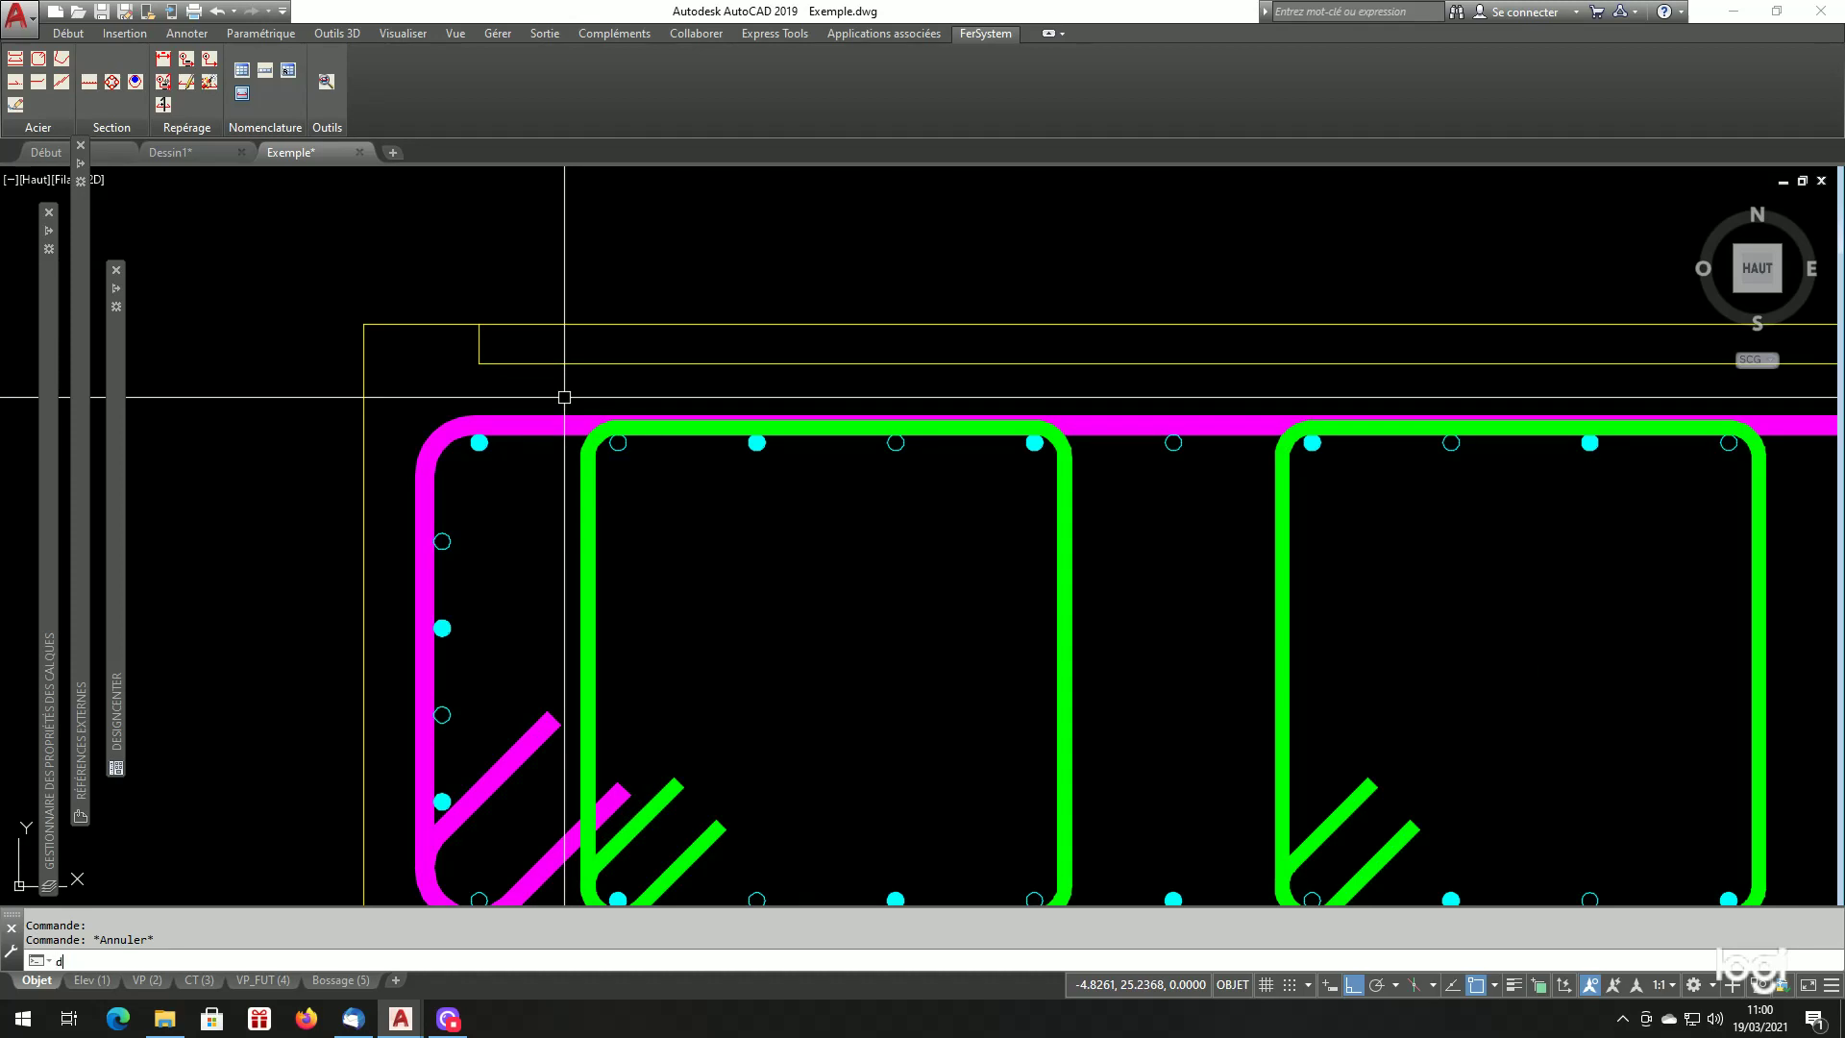
text(i)
key(Return)
click(528, 366)
scroll(542, 327, down, 2)
scroll(530, 745, up, 2)
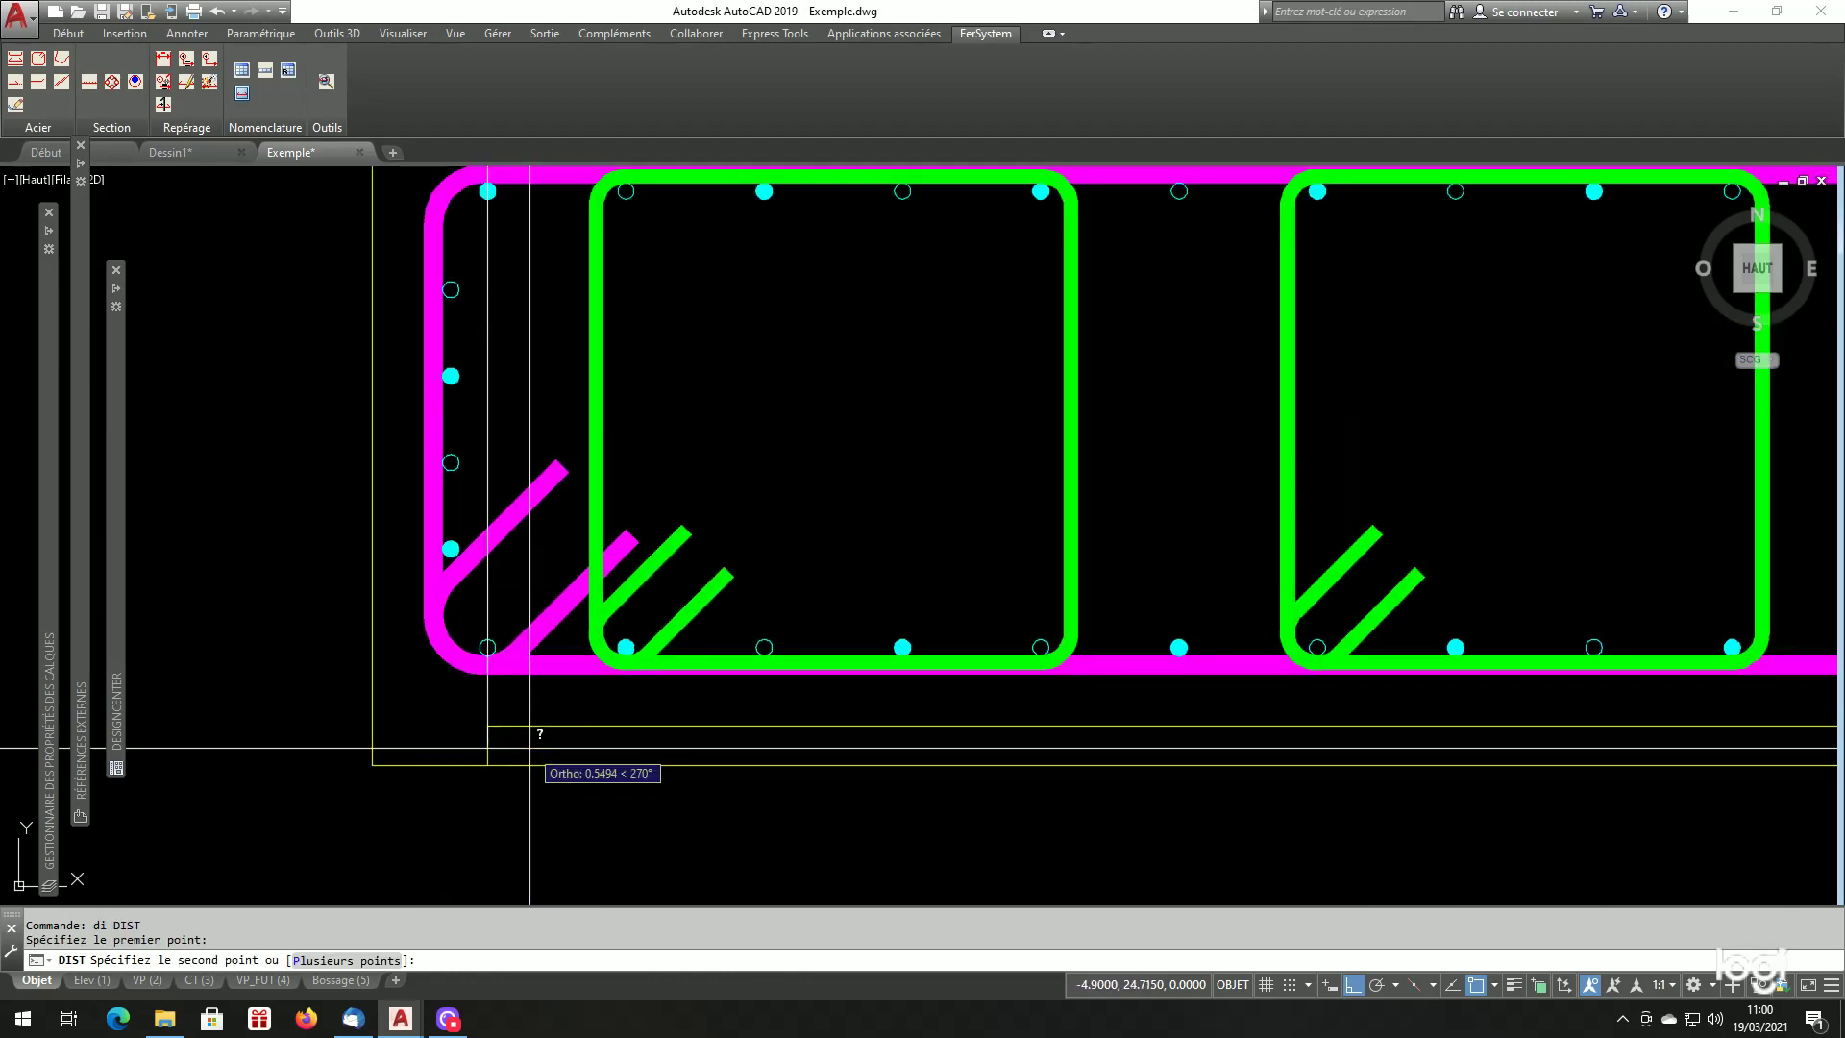
click(487, 725)
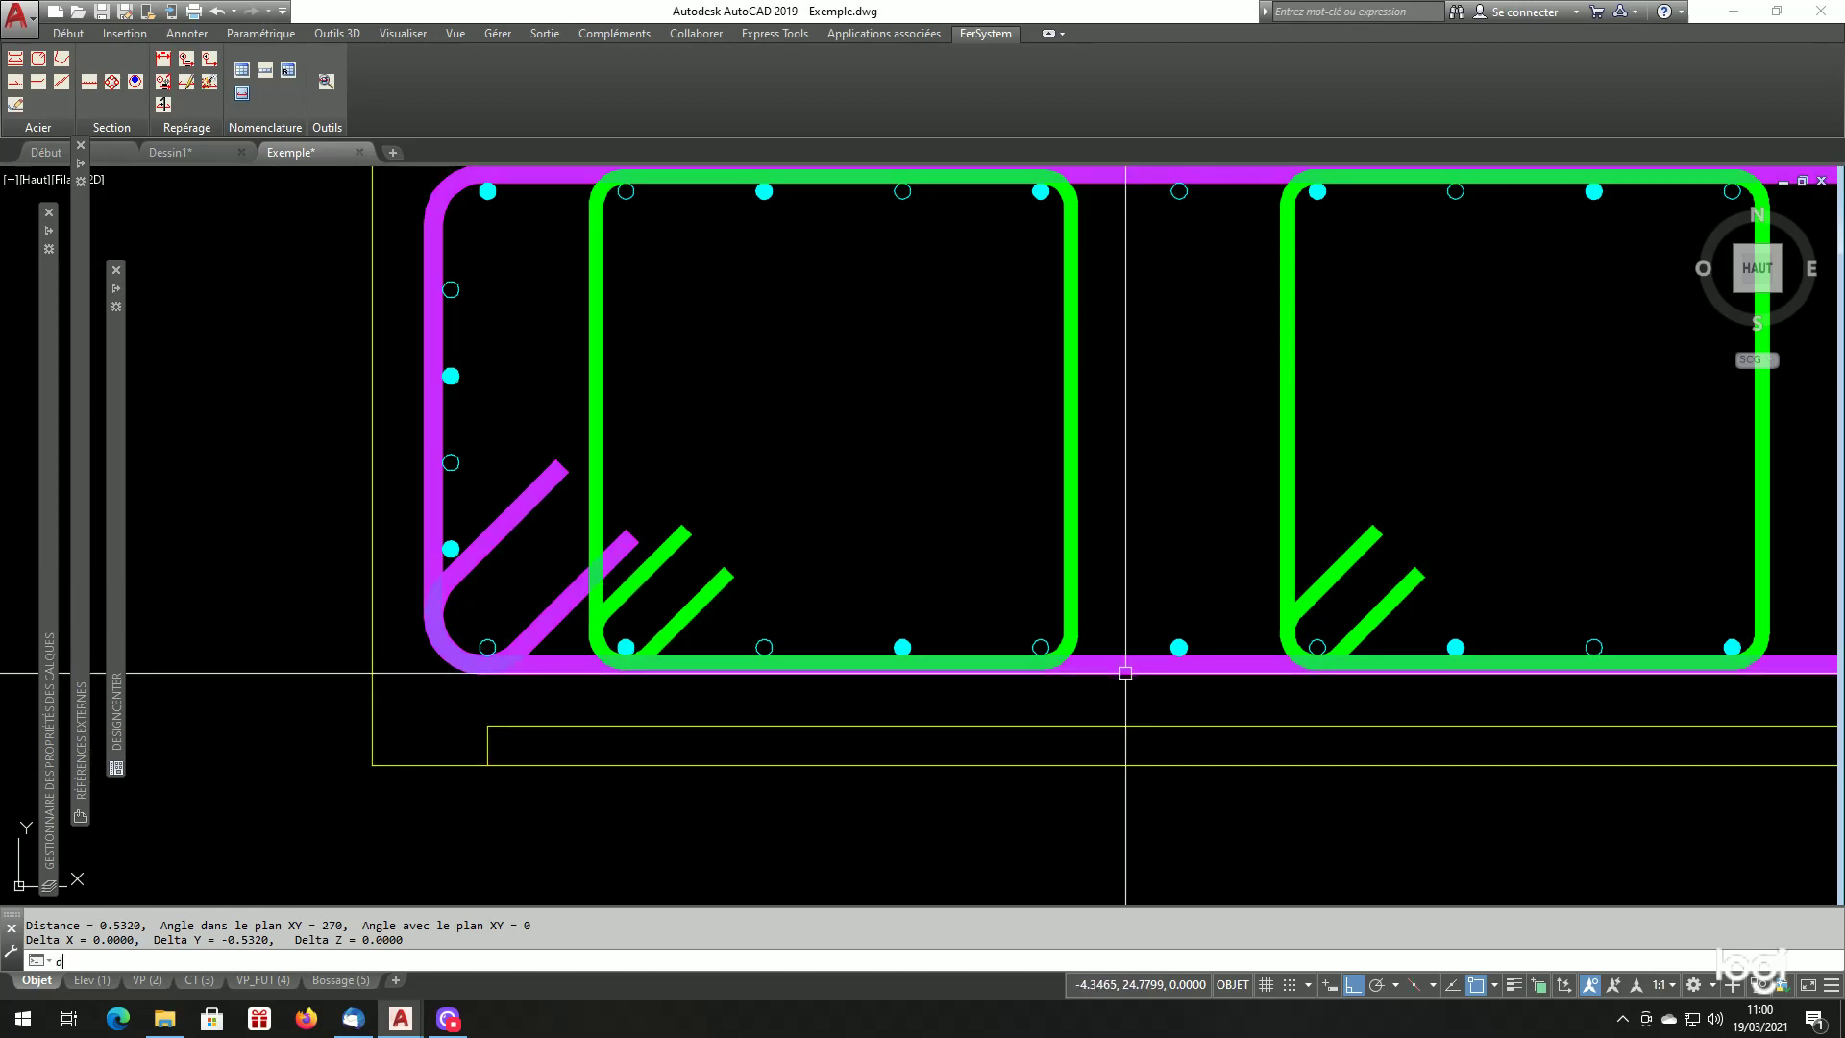
Measure the overall height of the inner green stirrups between their outer edges in the shaft's cross-section.
text(i)
key(Return)
scroll(1125, 673, up, 5)
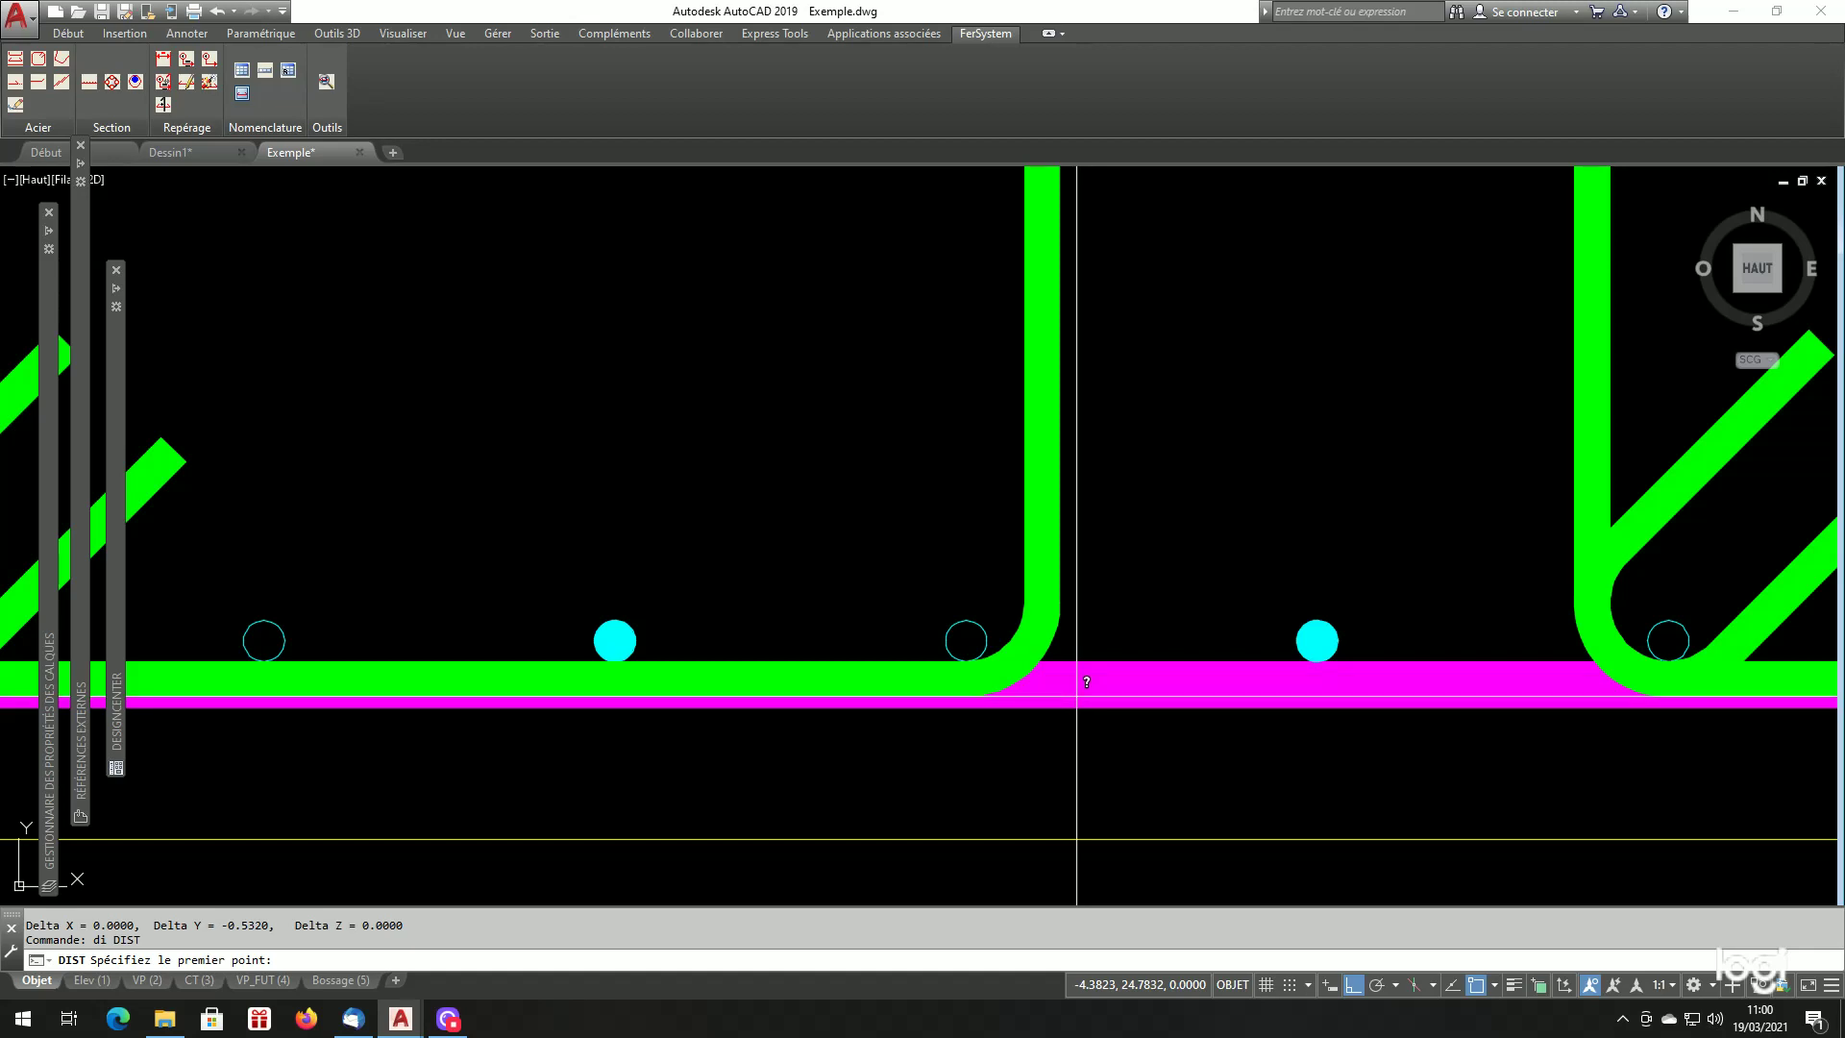
click(1077, 696)
scroll(1111, 663, down, 5)
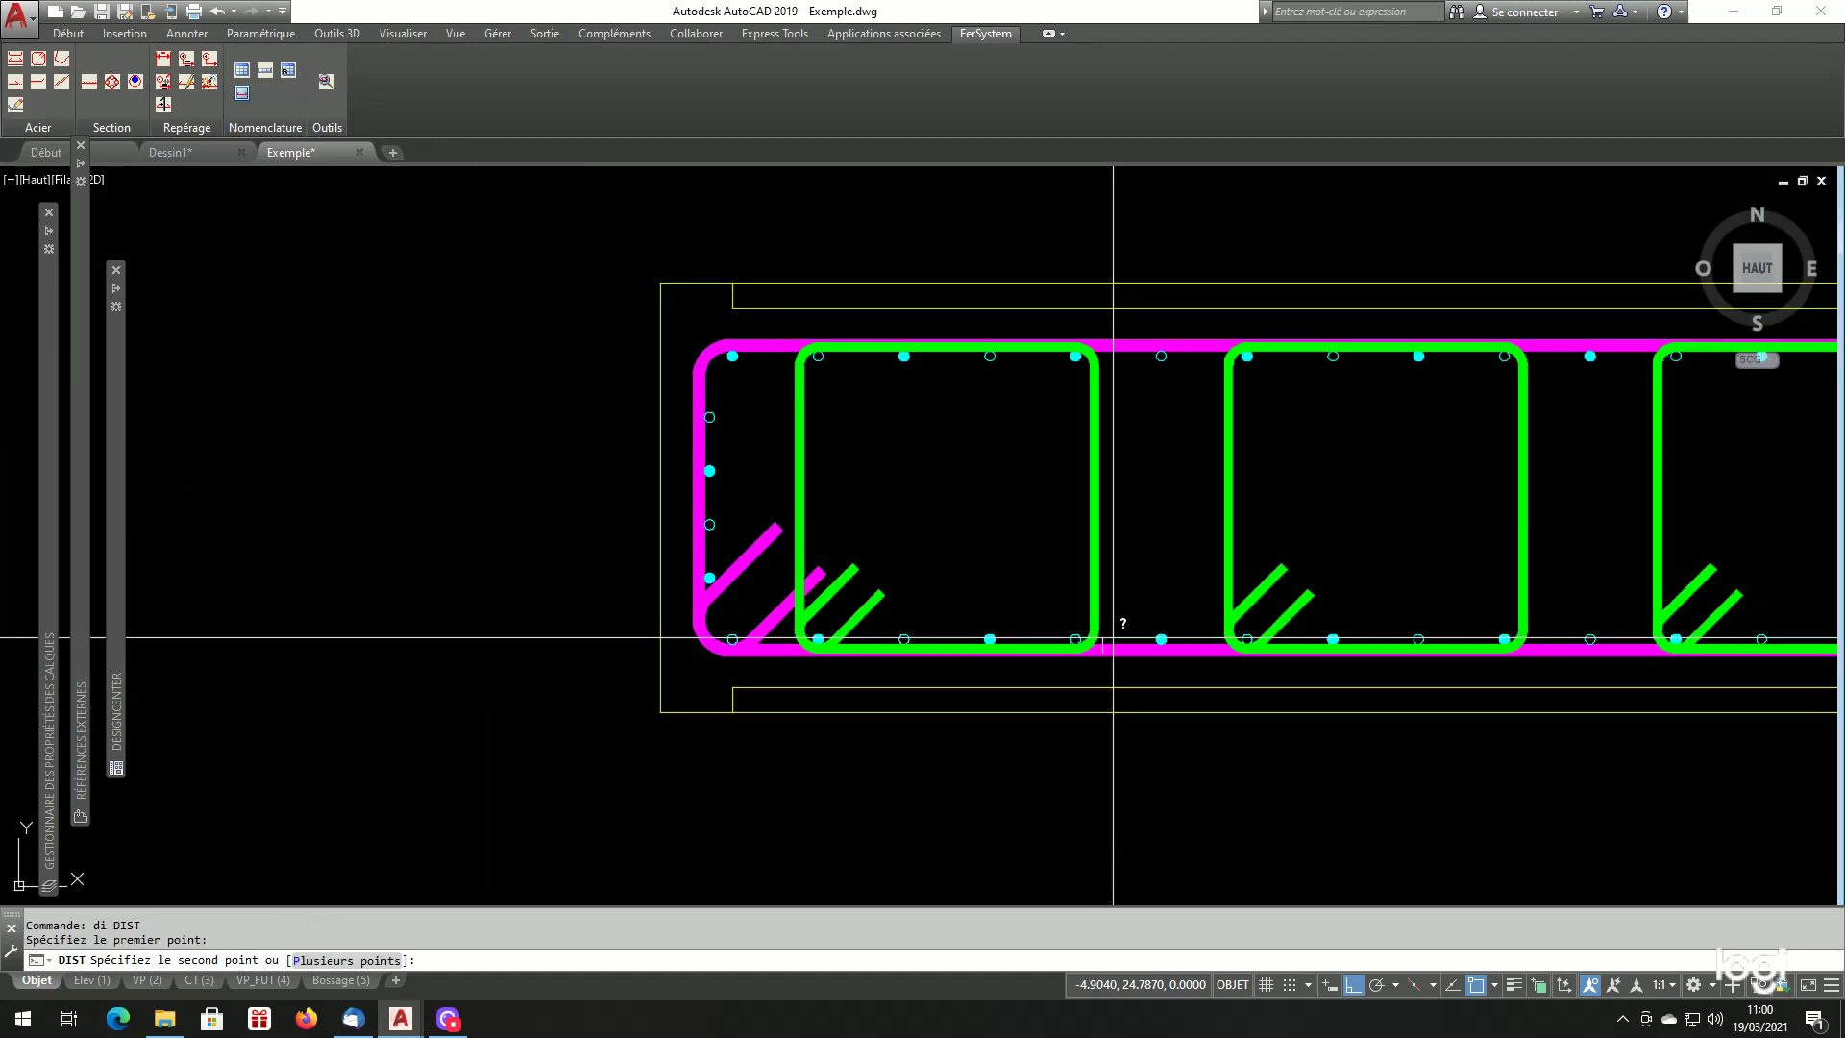
scroll(1115, 356, up, 5)
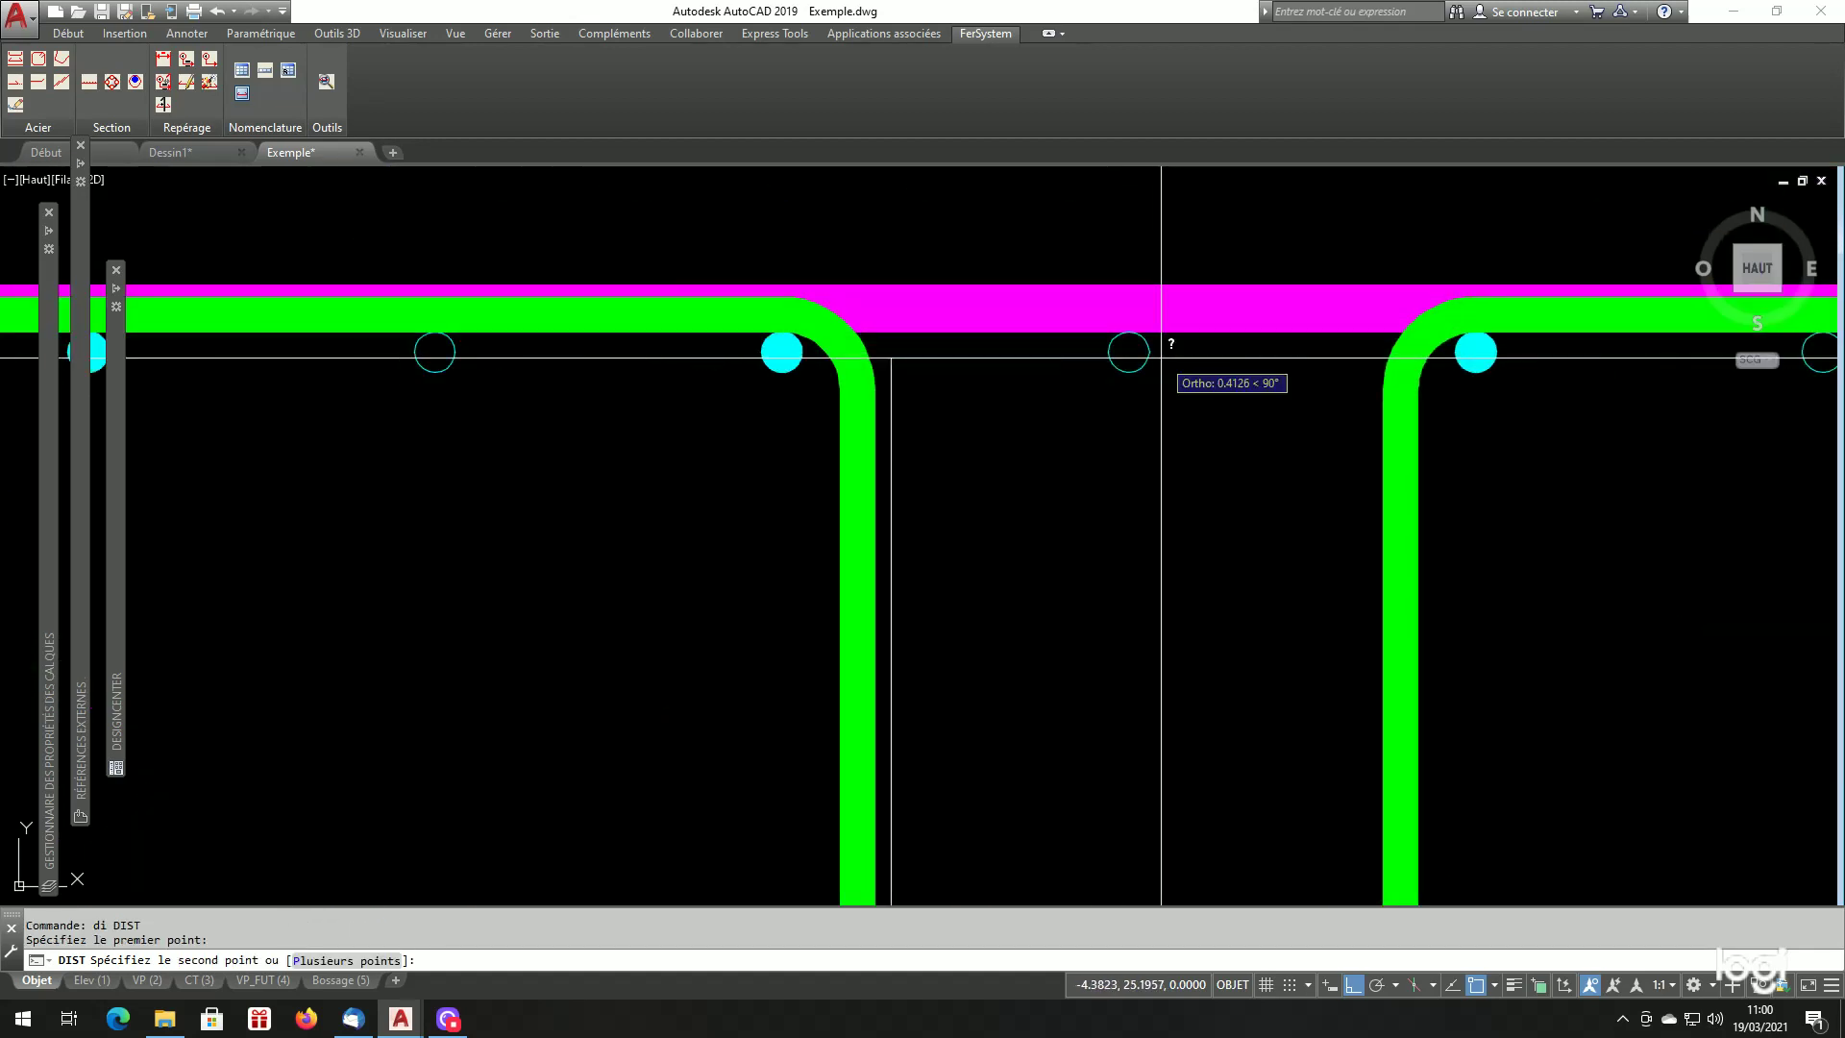
click(961, 297)
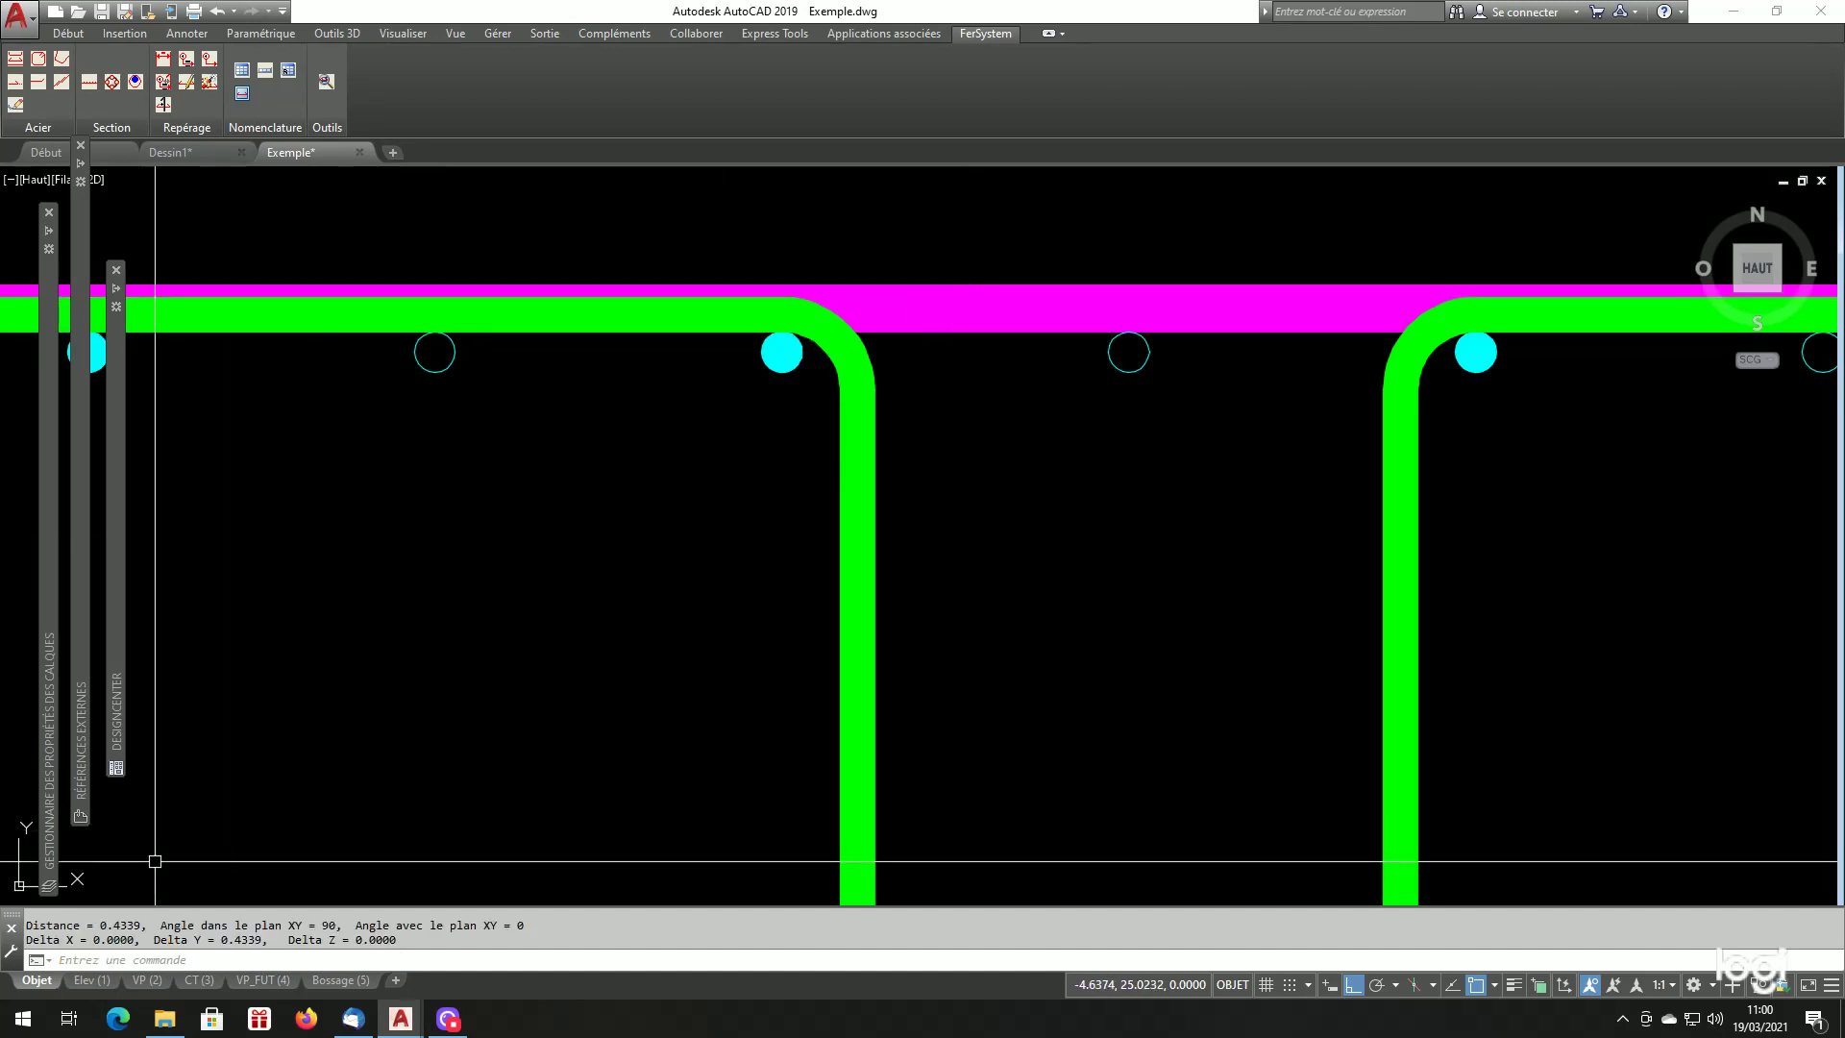
Configure the section bar generator for HA10 steel at 0.45 spacing with the Barre method for the side section.
scroll(759, 337, down, 10)
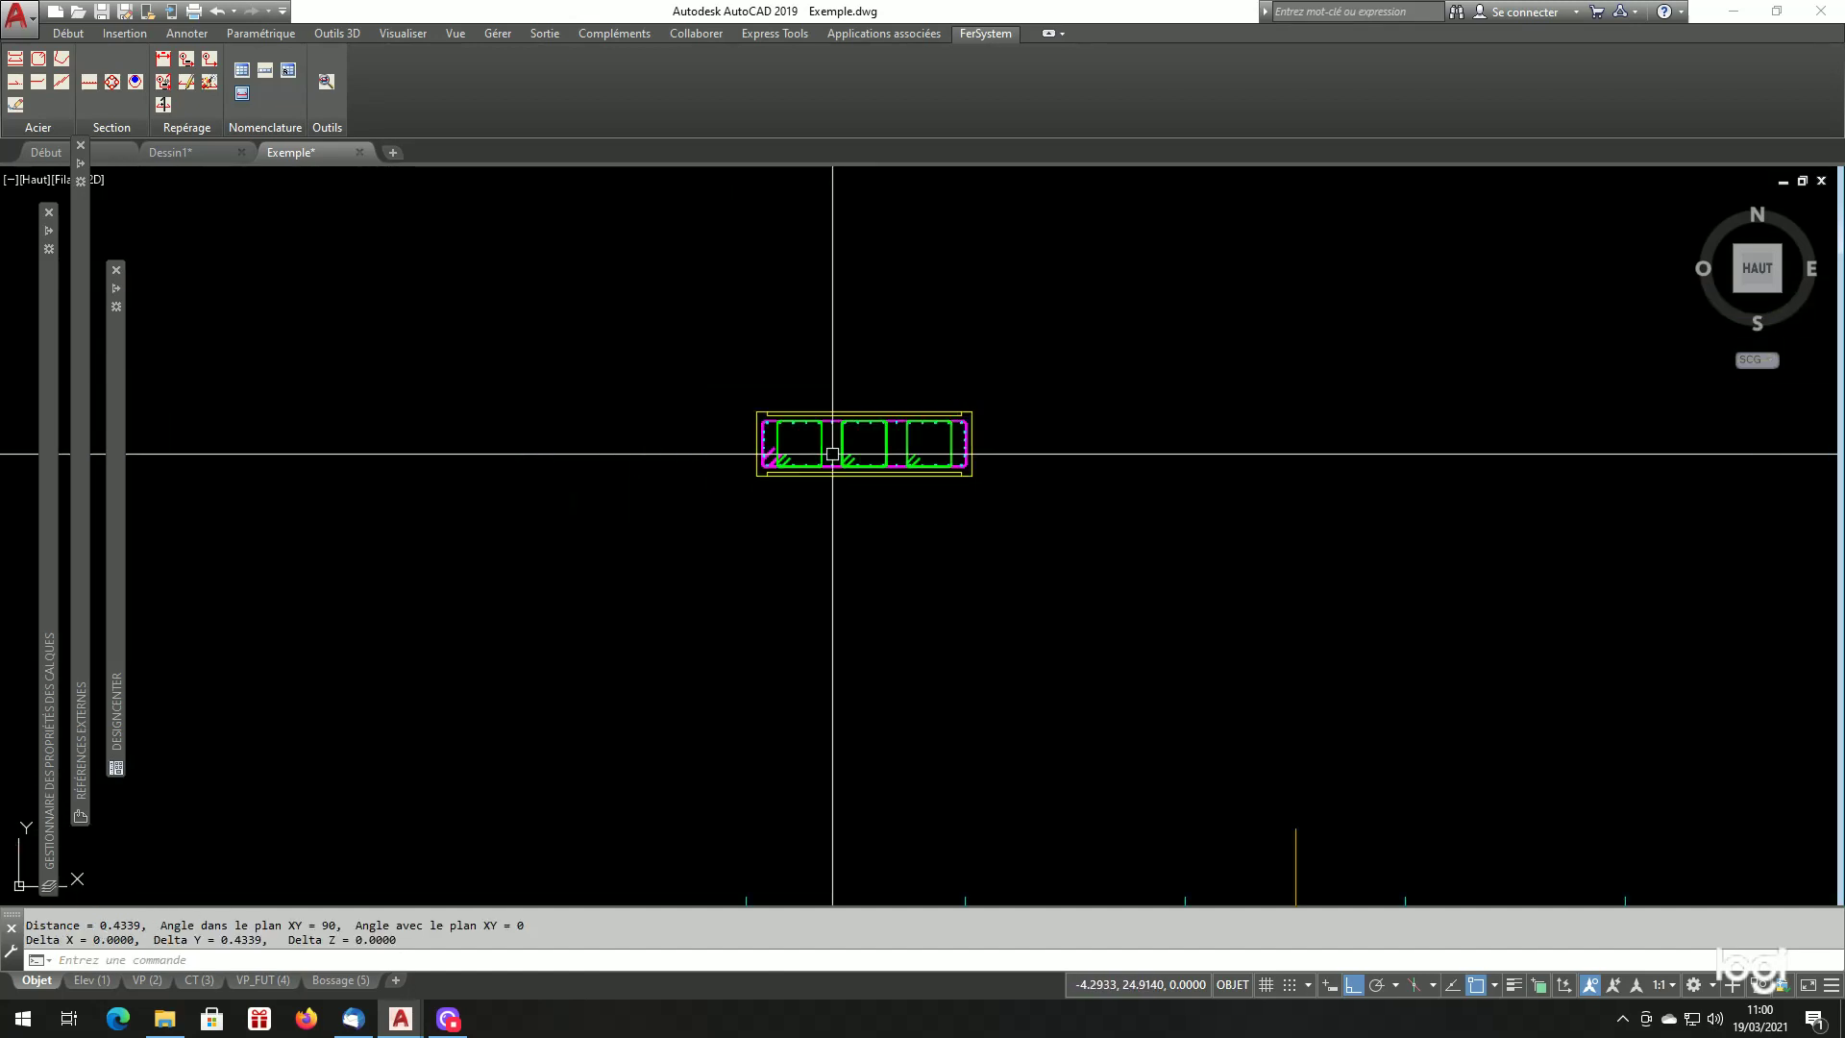
scroll(1057, 716, up, 8)
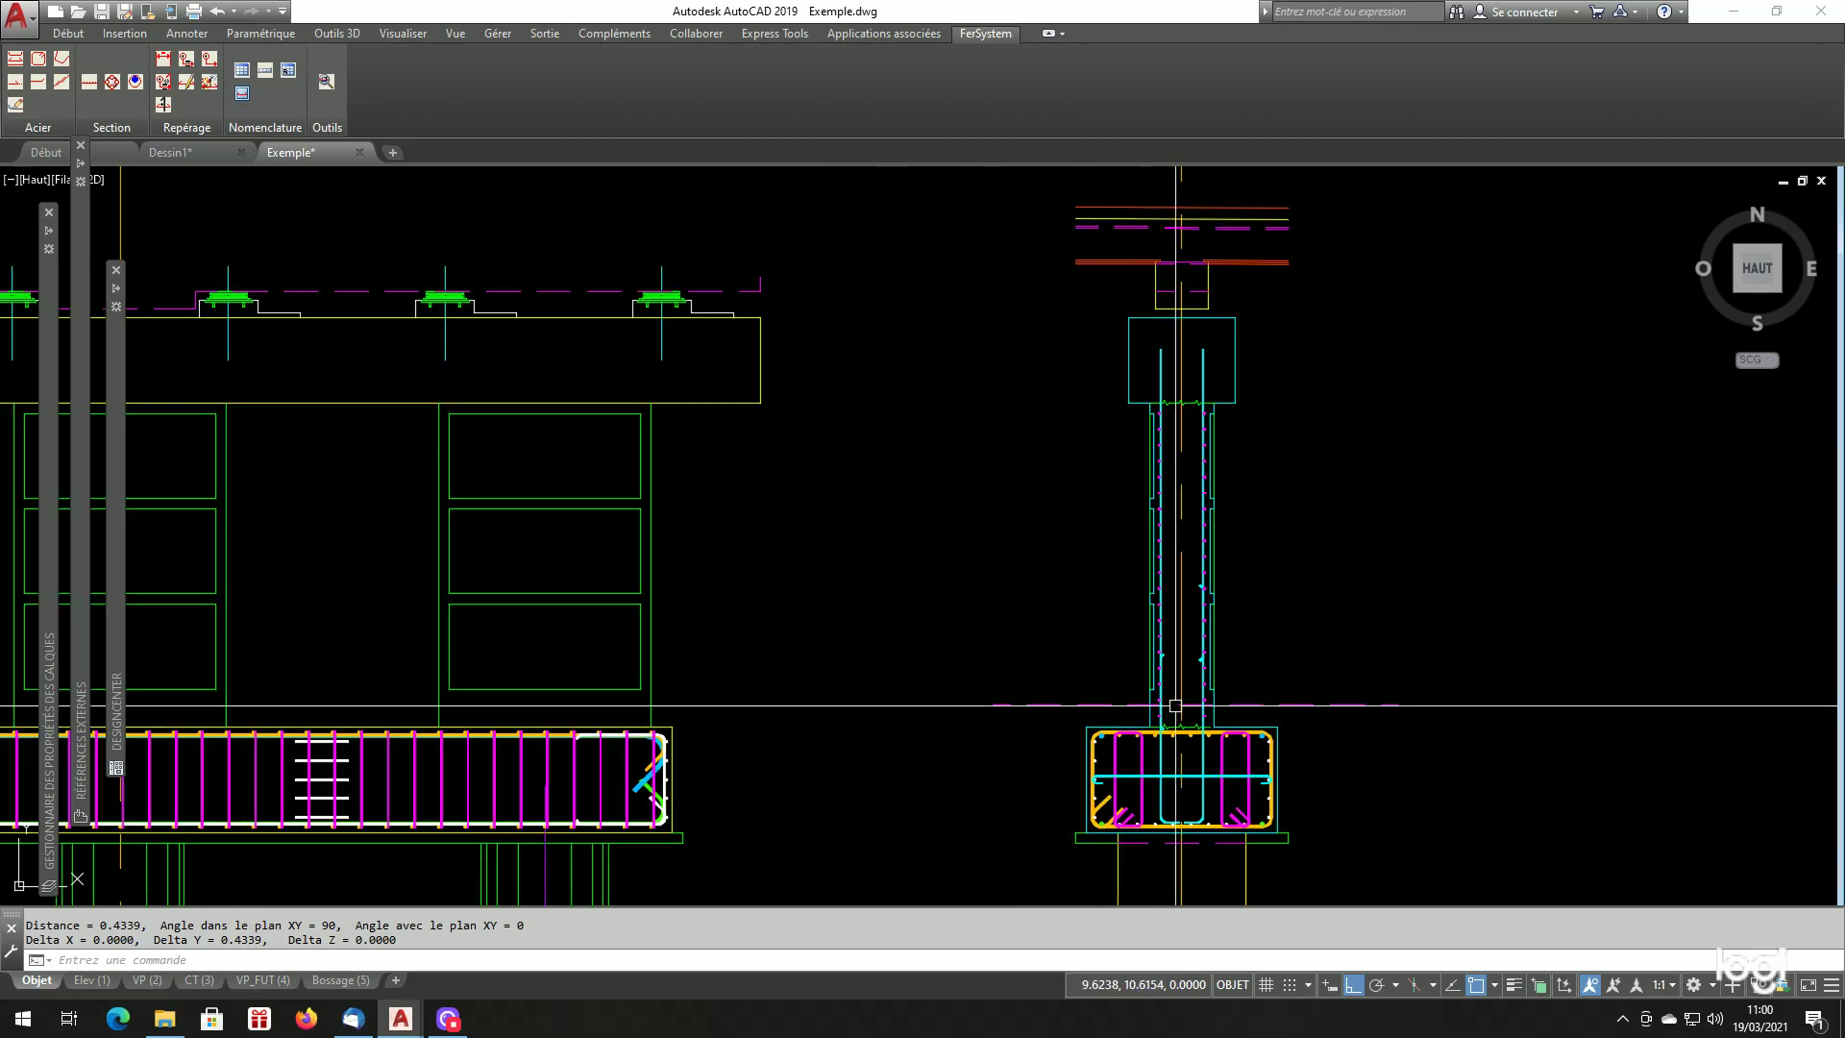
scroll(1134, 724, down, 5)
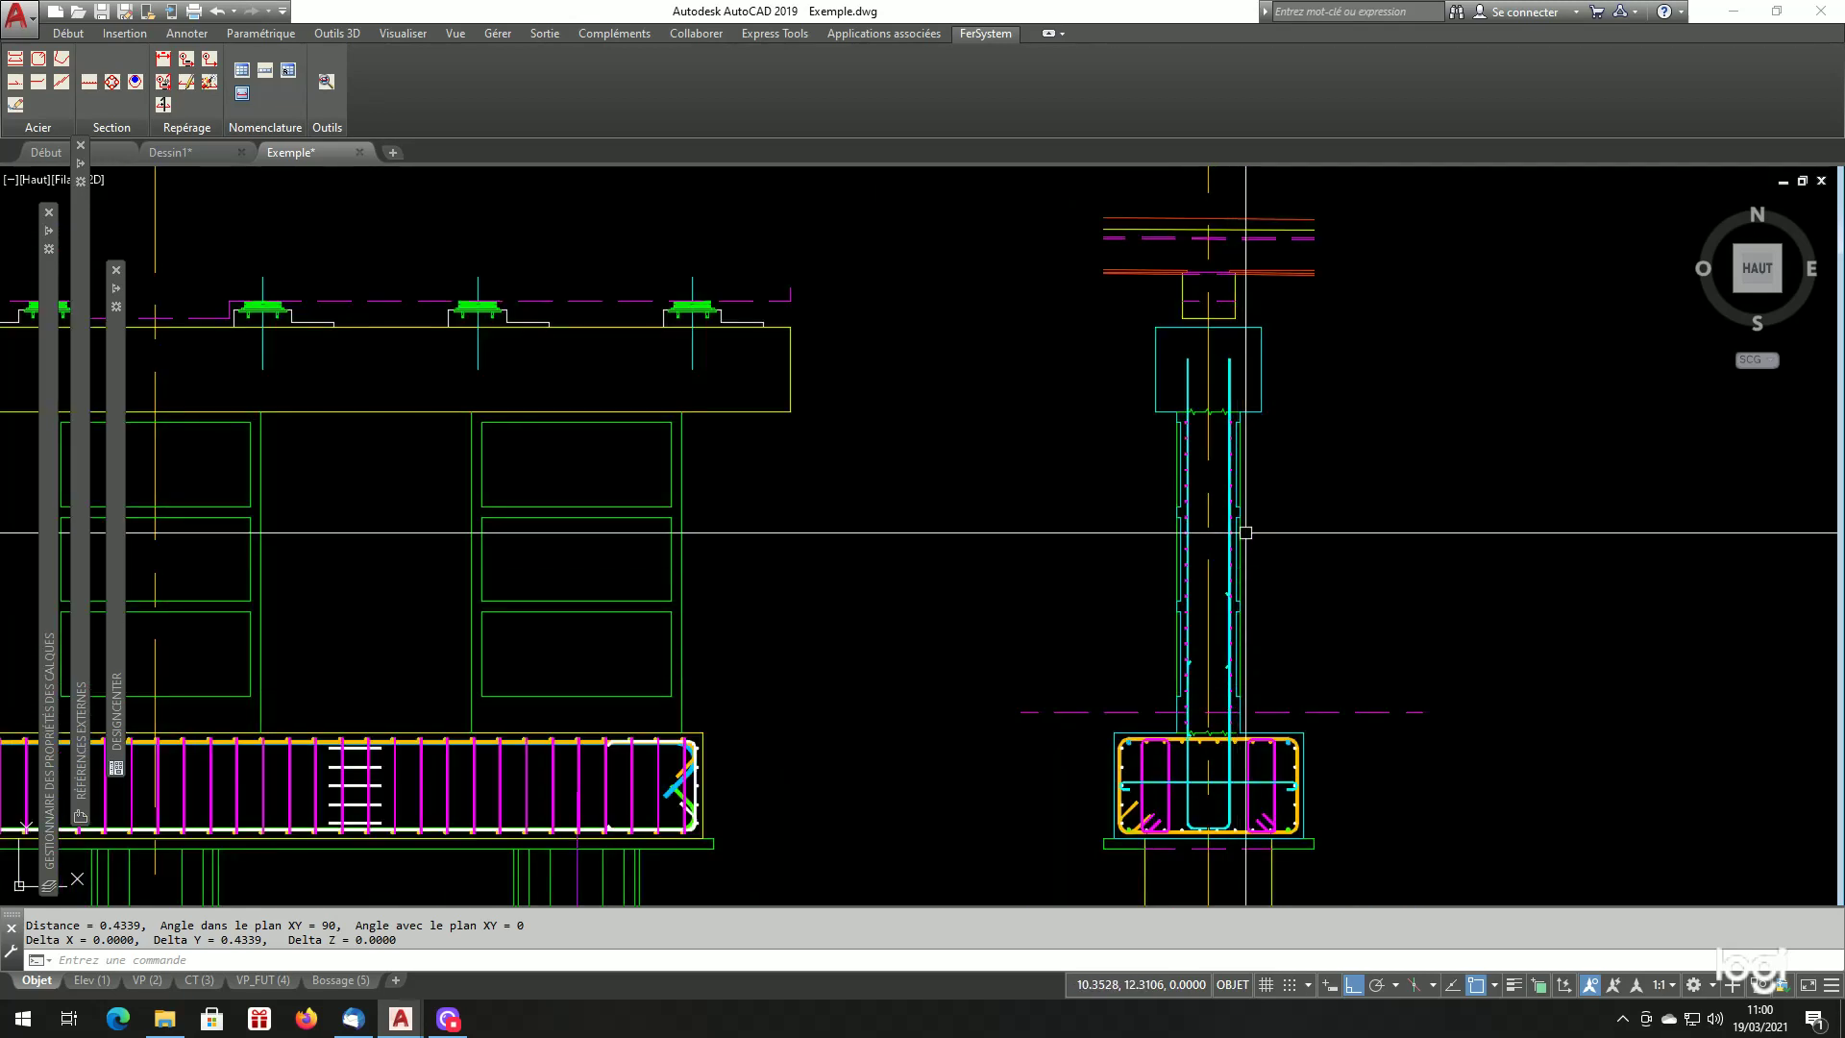
scroll(1235, 528, up, 2)
scroll(1223, 395, down, 2)
scroll(1249, 764, up, 3)
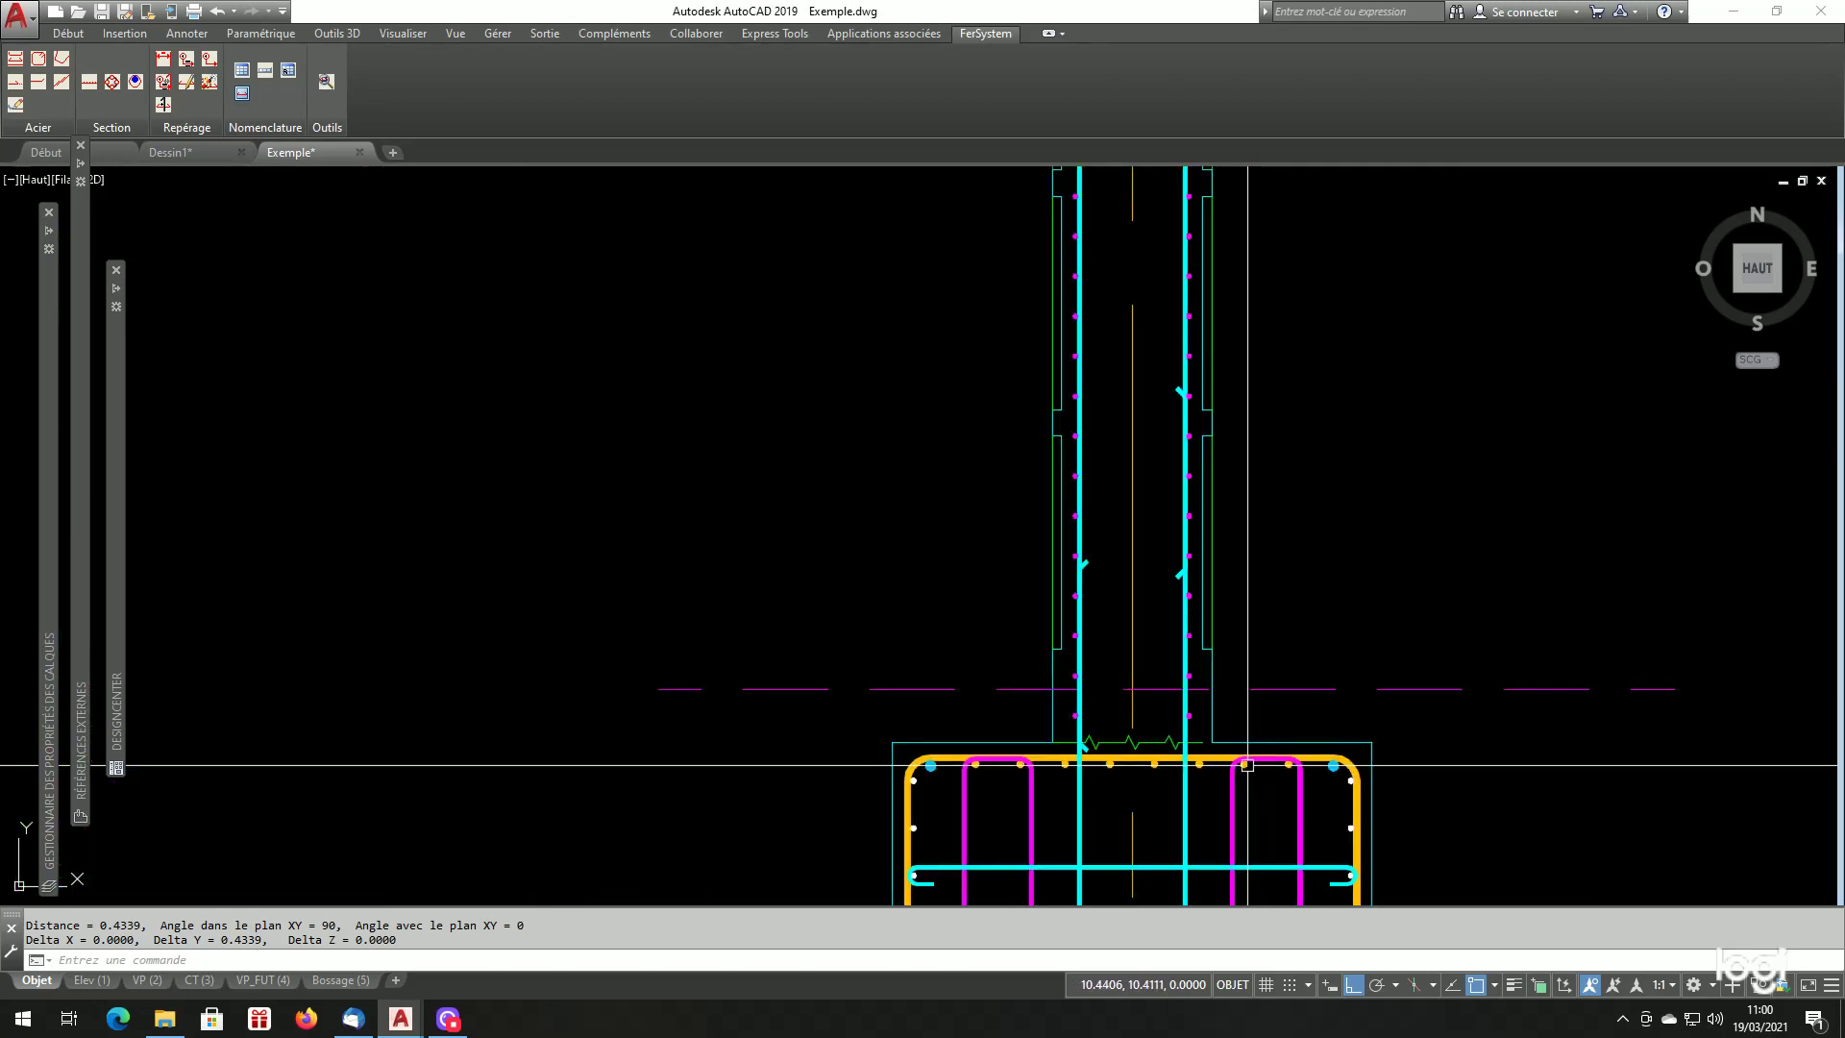
click(90, 82)
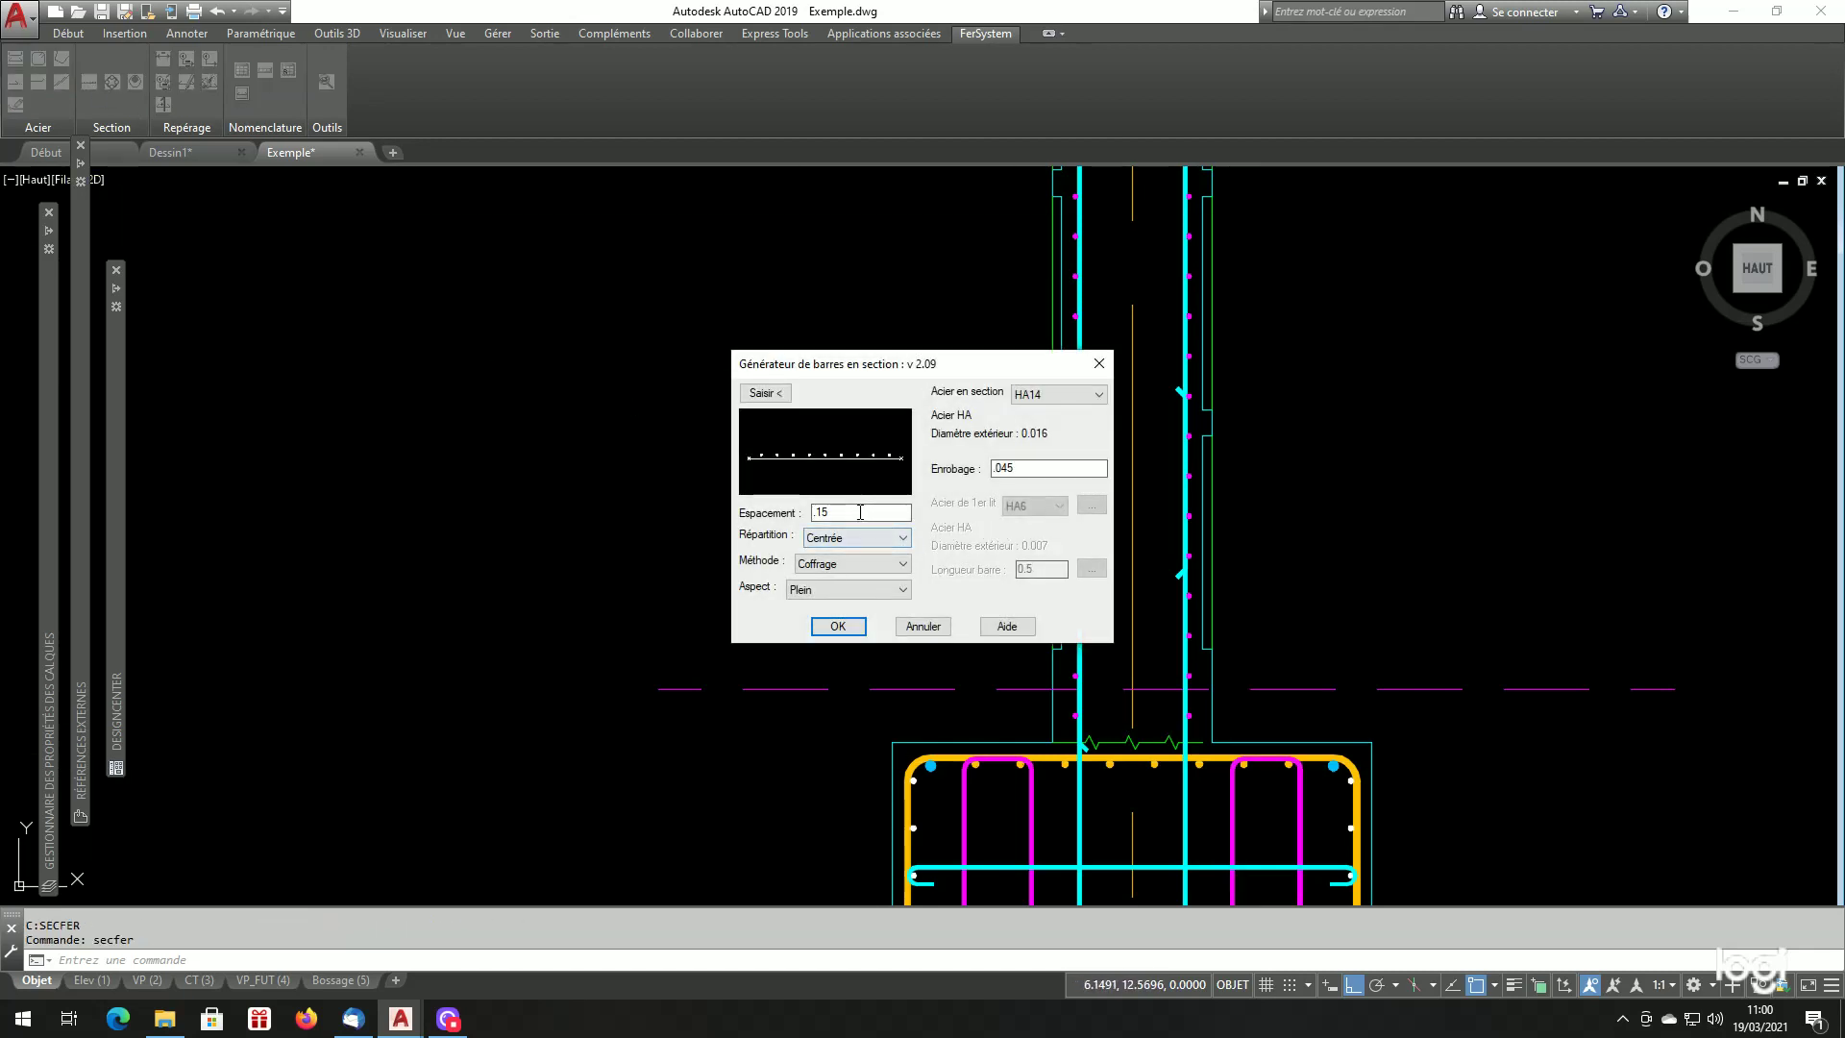
drag(860, 513, 812, 512)
click(1053, 394)
click(1051, 437)
click(849, 565)
click(828, 619)
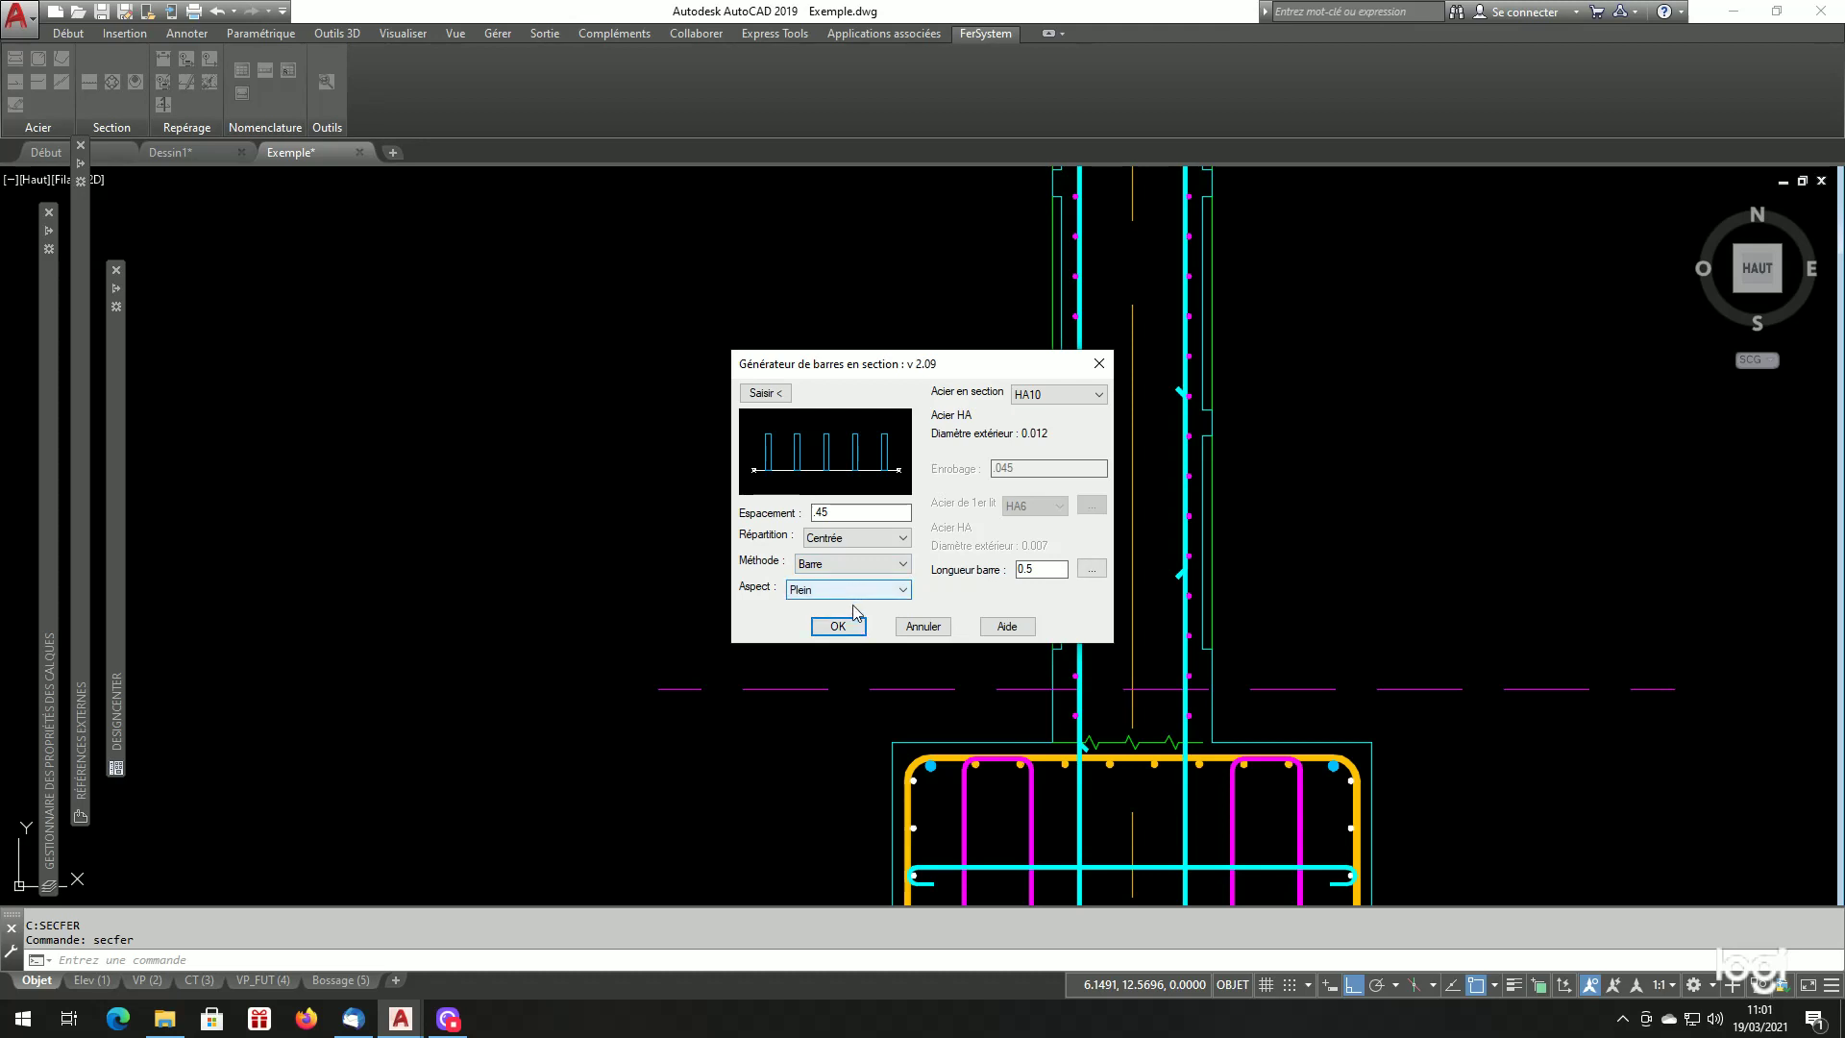
Set the bar length to 0.442 by picking the outer quadrants of the lowest pair of section bars across the shaft.
click(1031, 572)
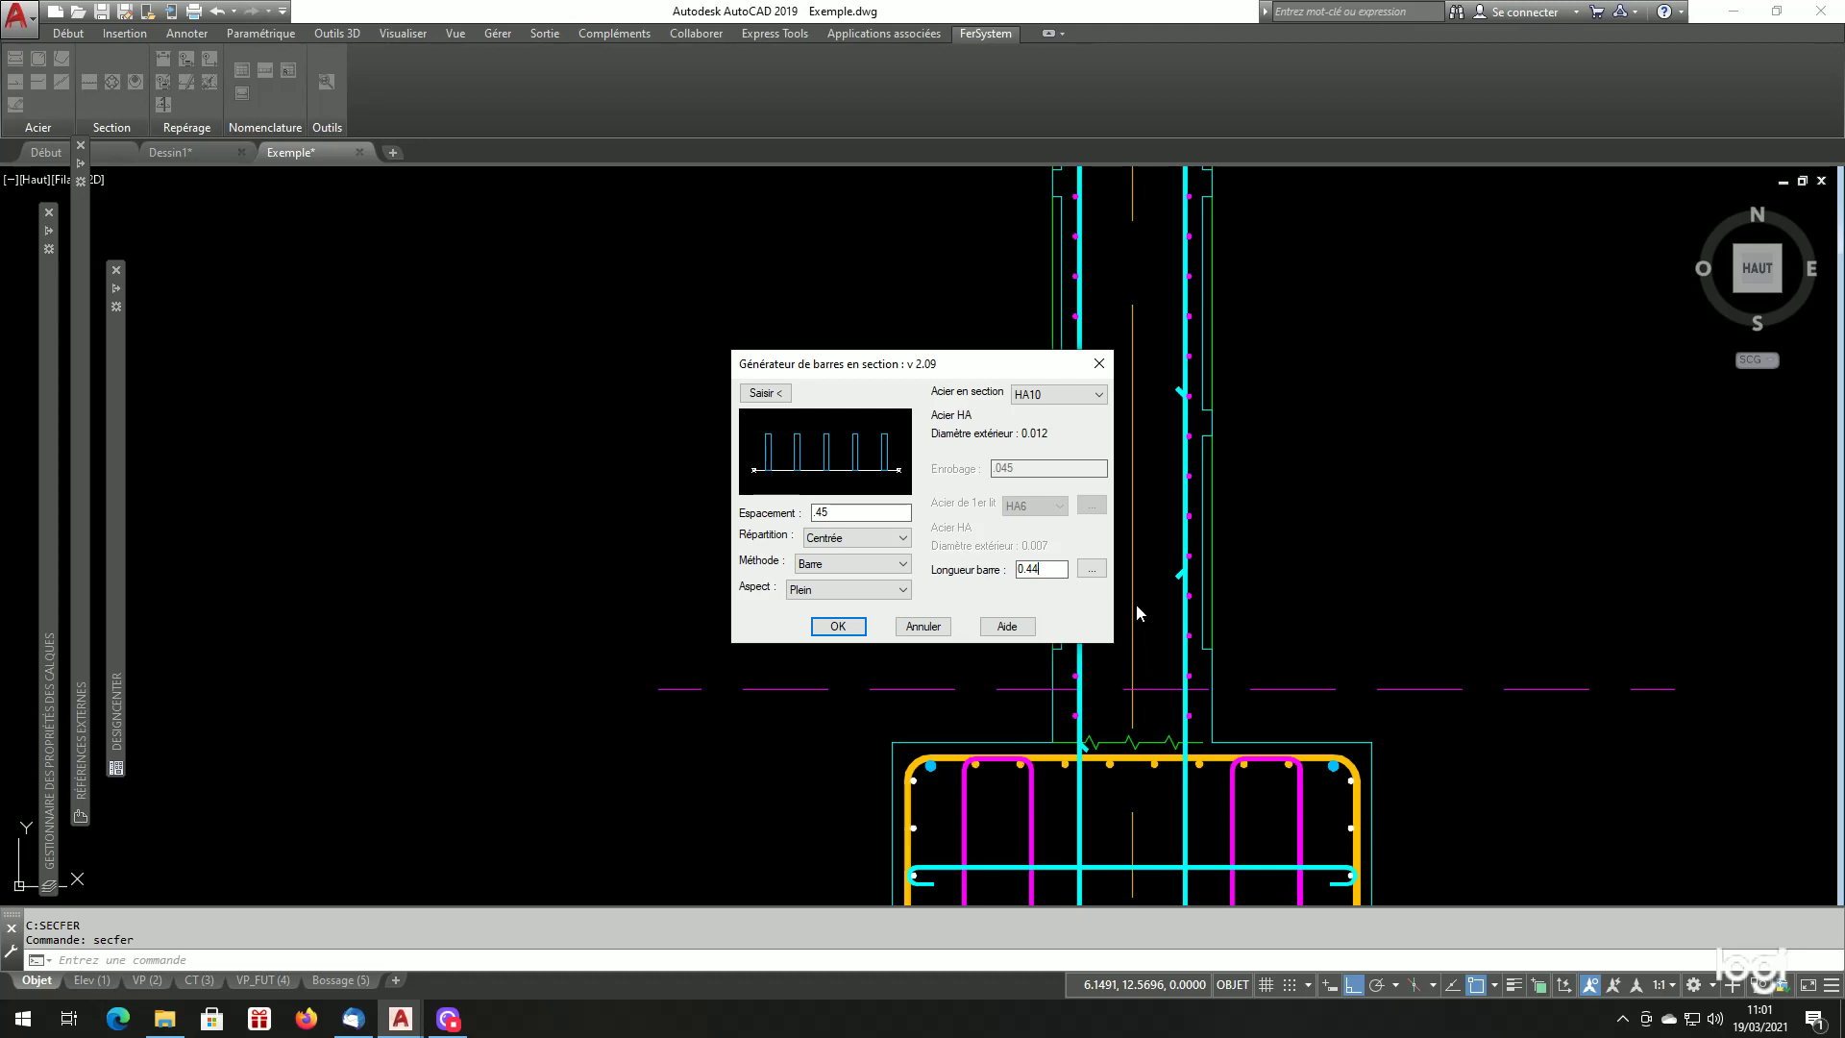
click(1092, 573)
scroll(1110, 725, up, 8)
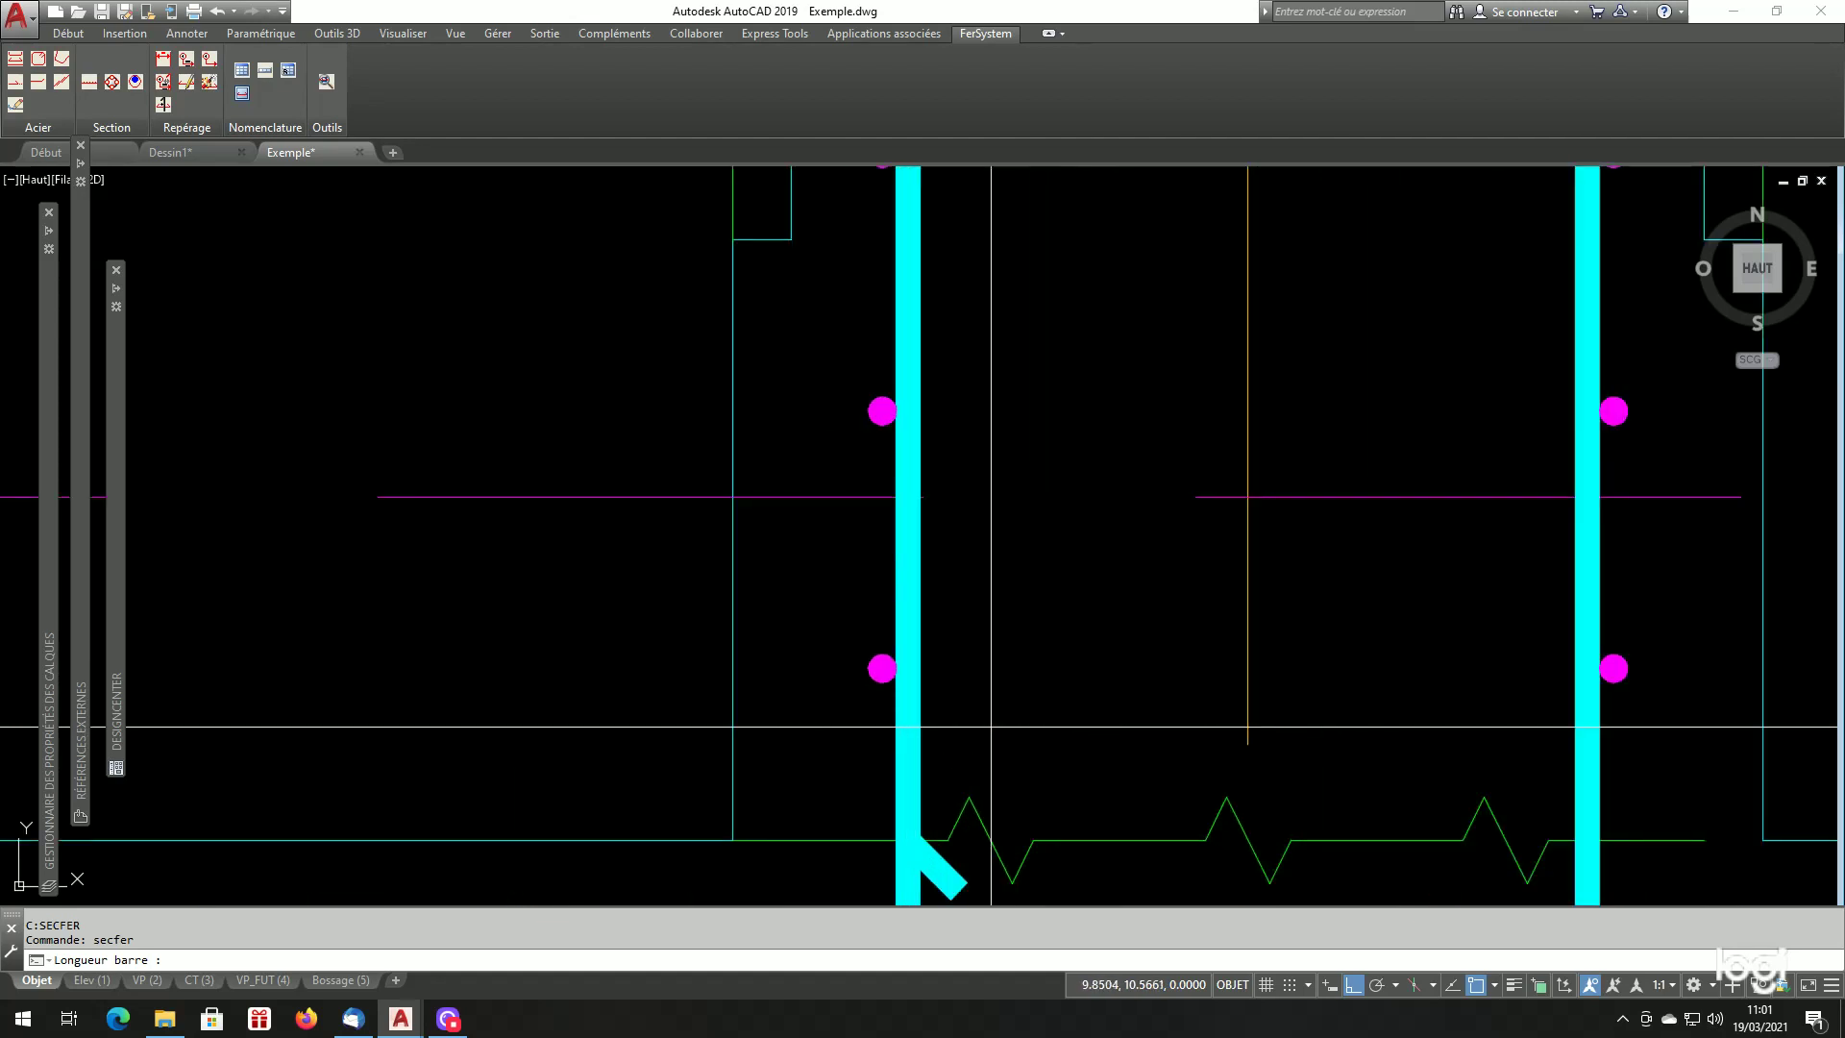
text(qua)
key(Return)
click(882, 668)
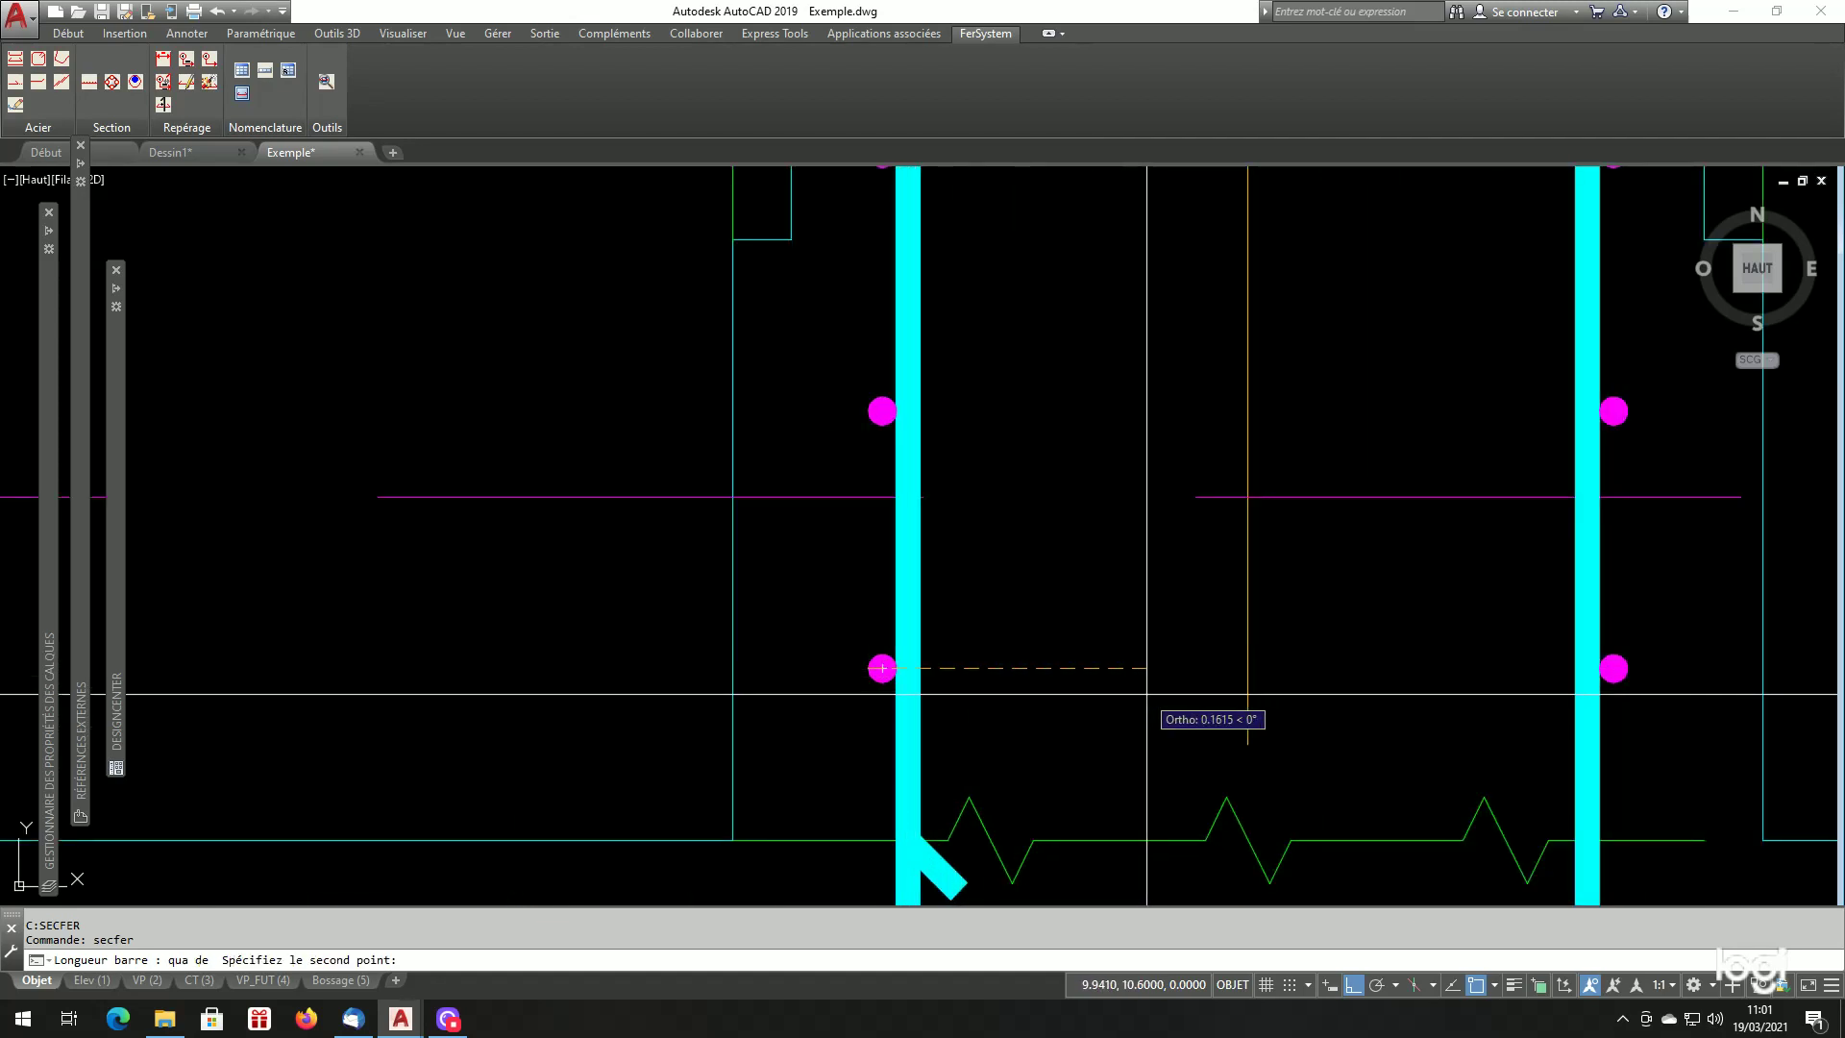
text(a)
key(Return)
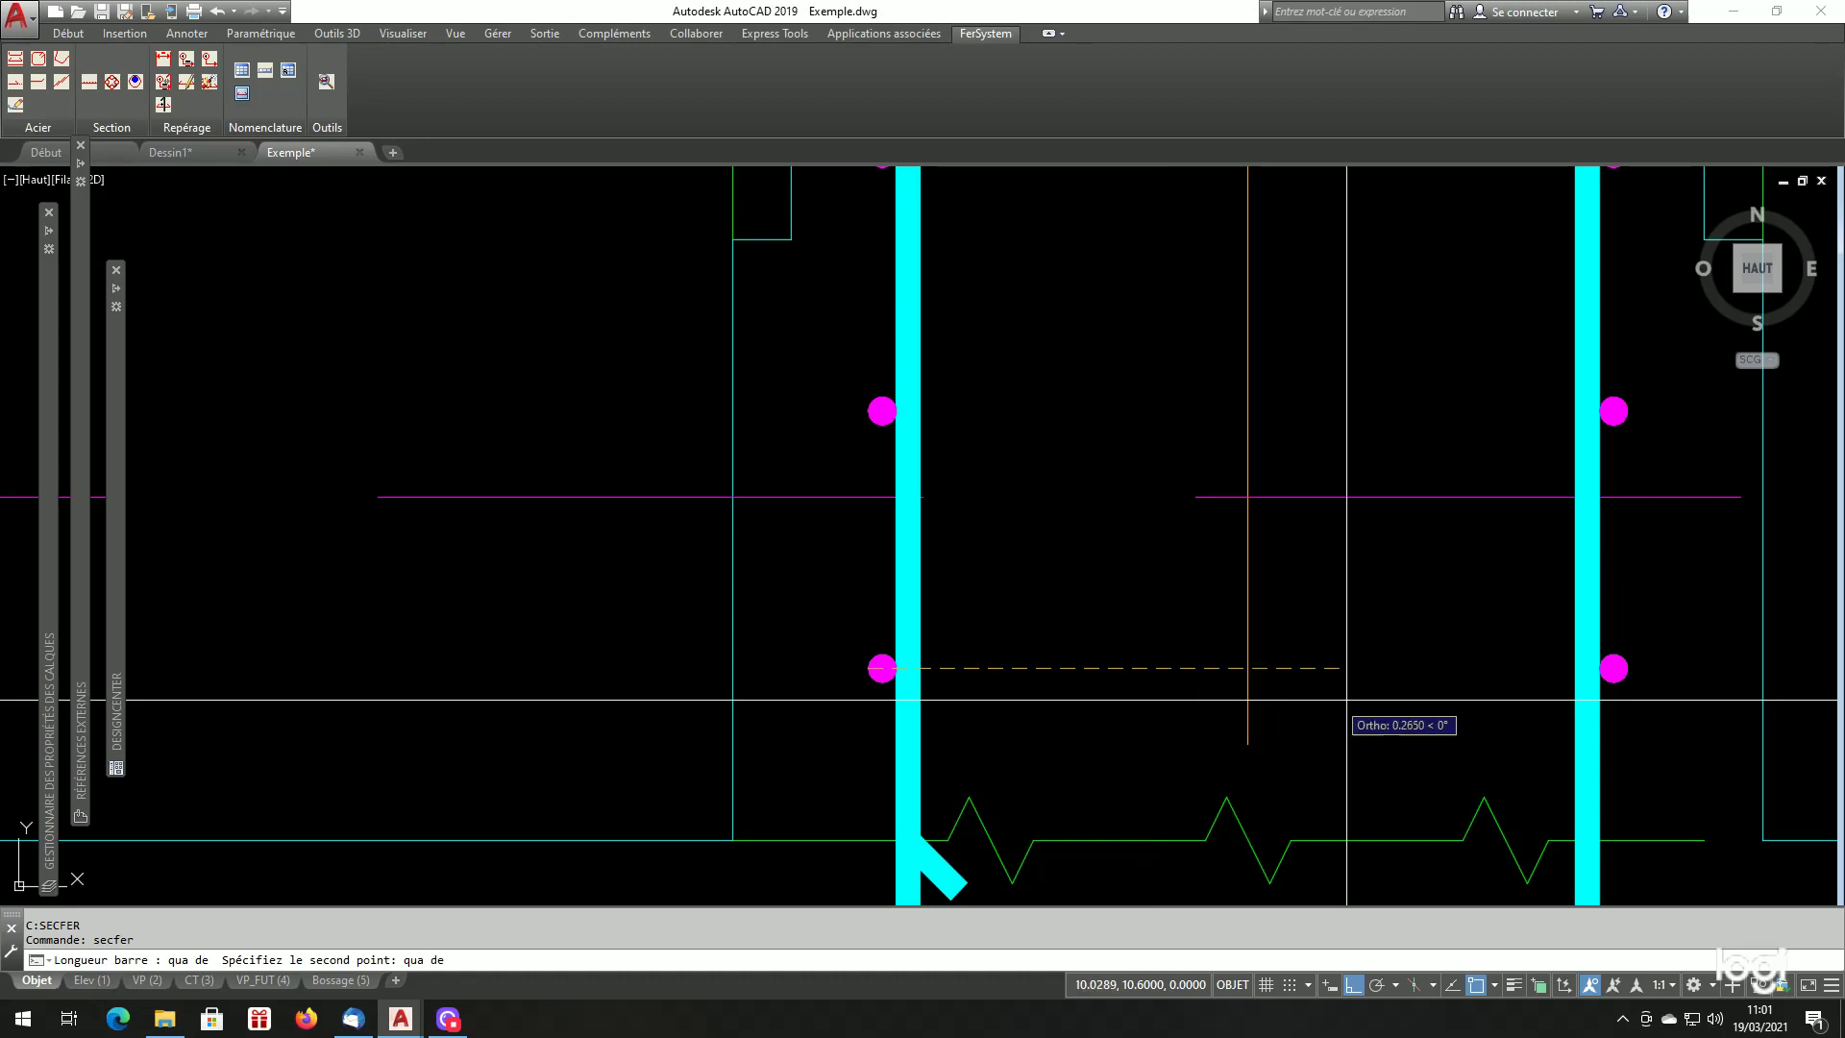
click(1624, 670)
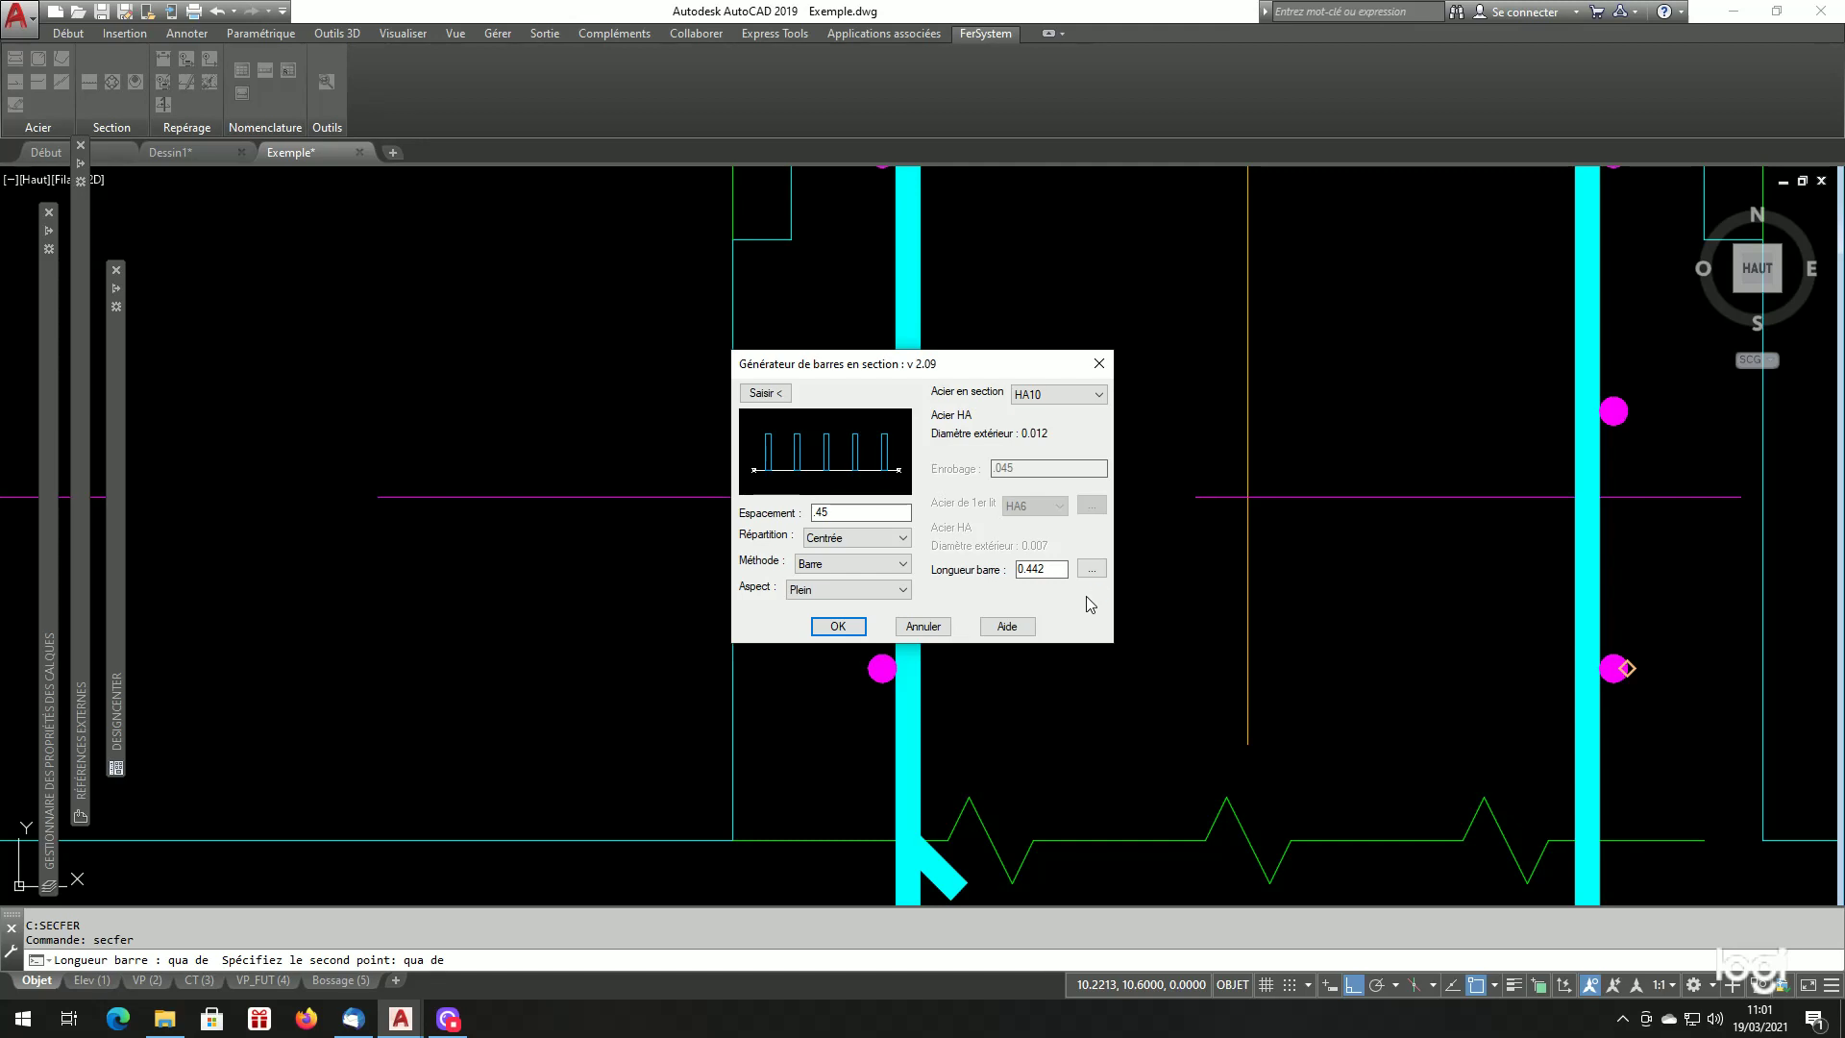
Generate the 0.442 long HA10 transverse bars at 0.45 spacing along the shaft's side face, from the footing's top to the cap beam's underside.
click(764, 393)
scroll(788, 688, down, 4)
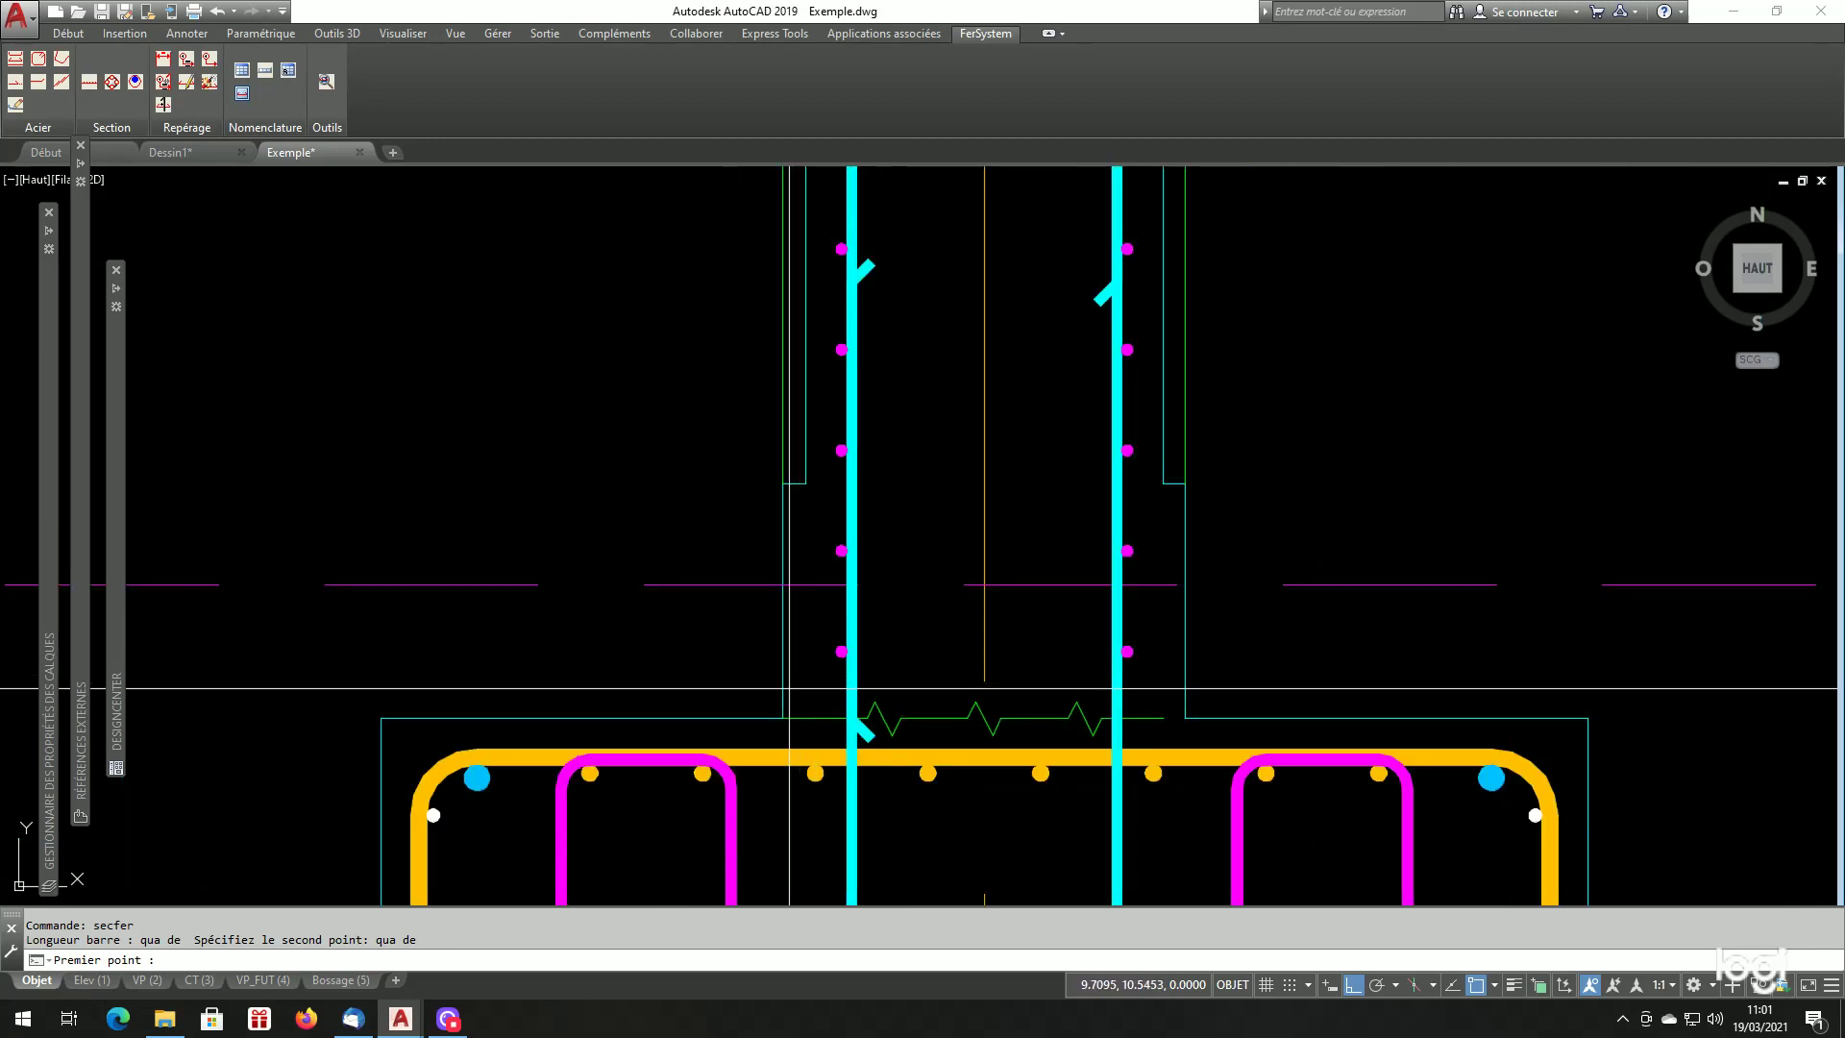
click(782, 718)
scroll(796, 730, down, 2)
scroll(769, 525, down, 3)
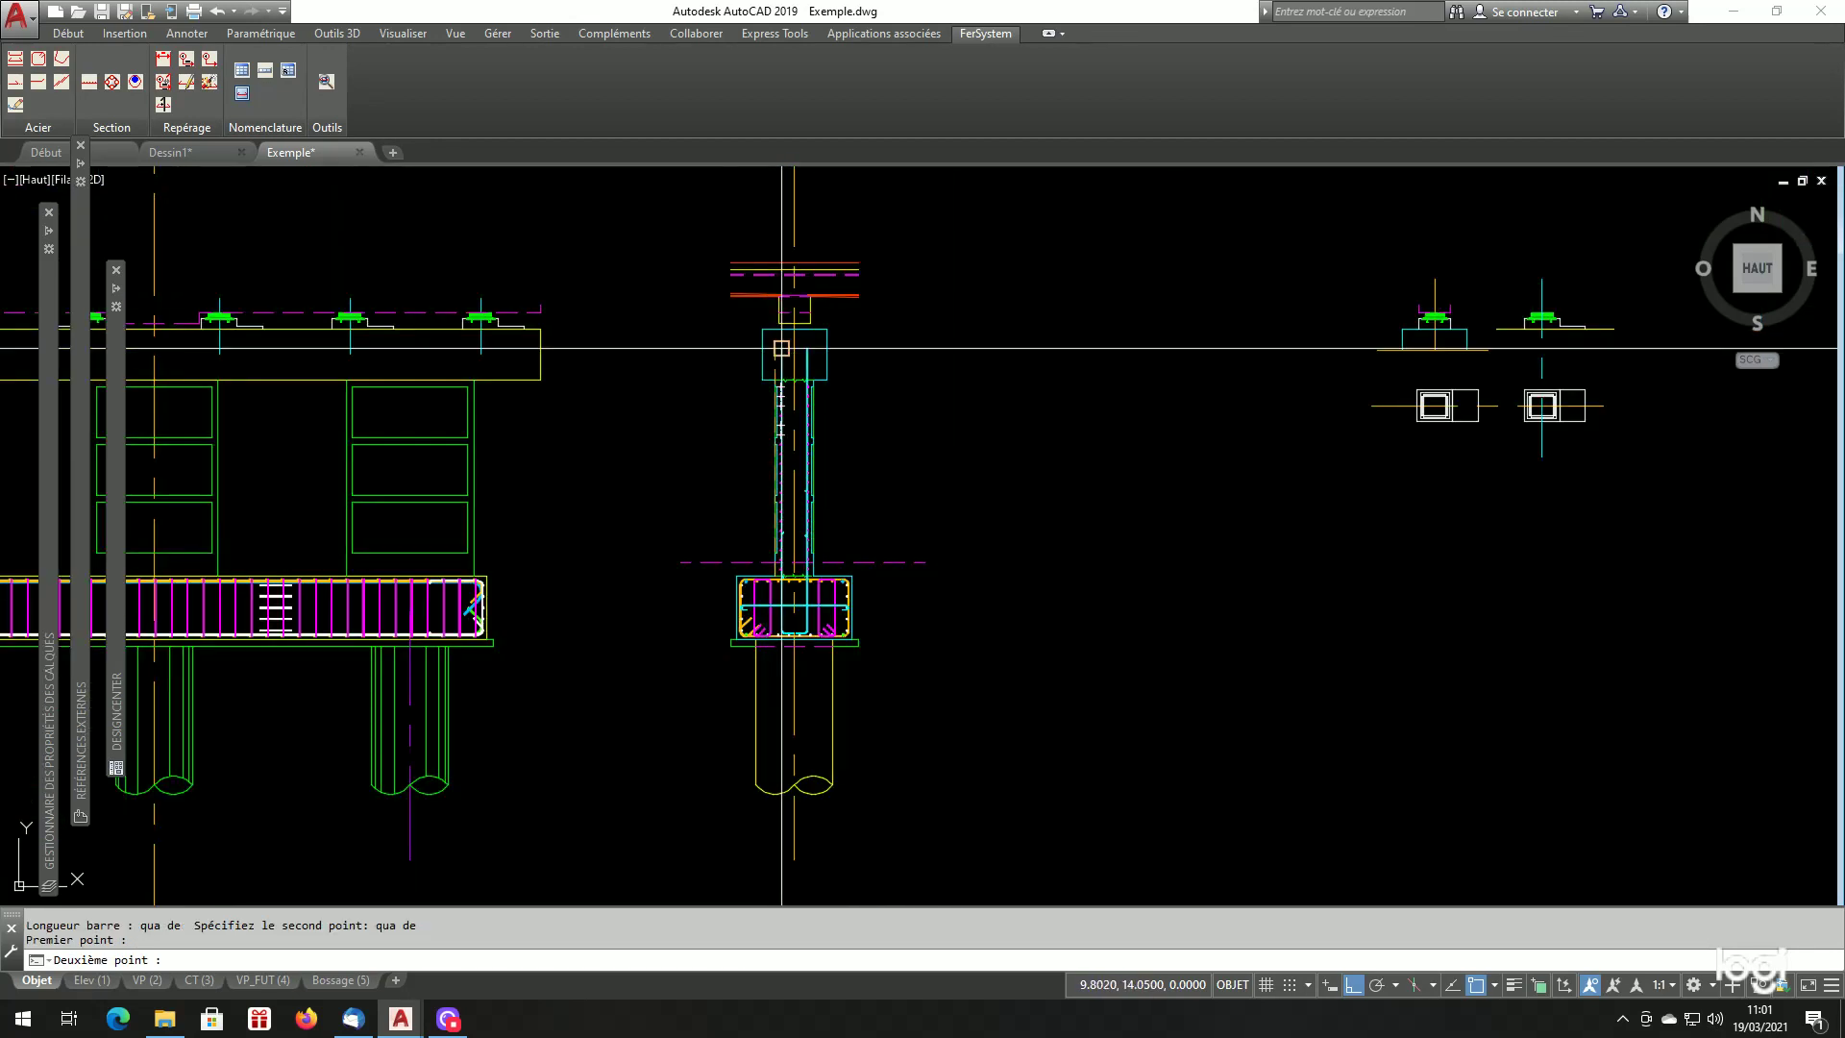
scroll(781, 348, up, 5)
click(682, 477)
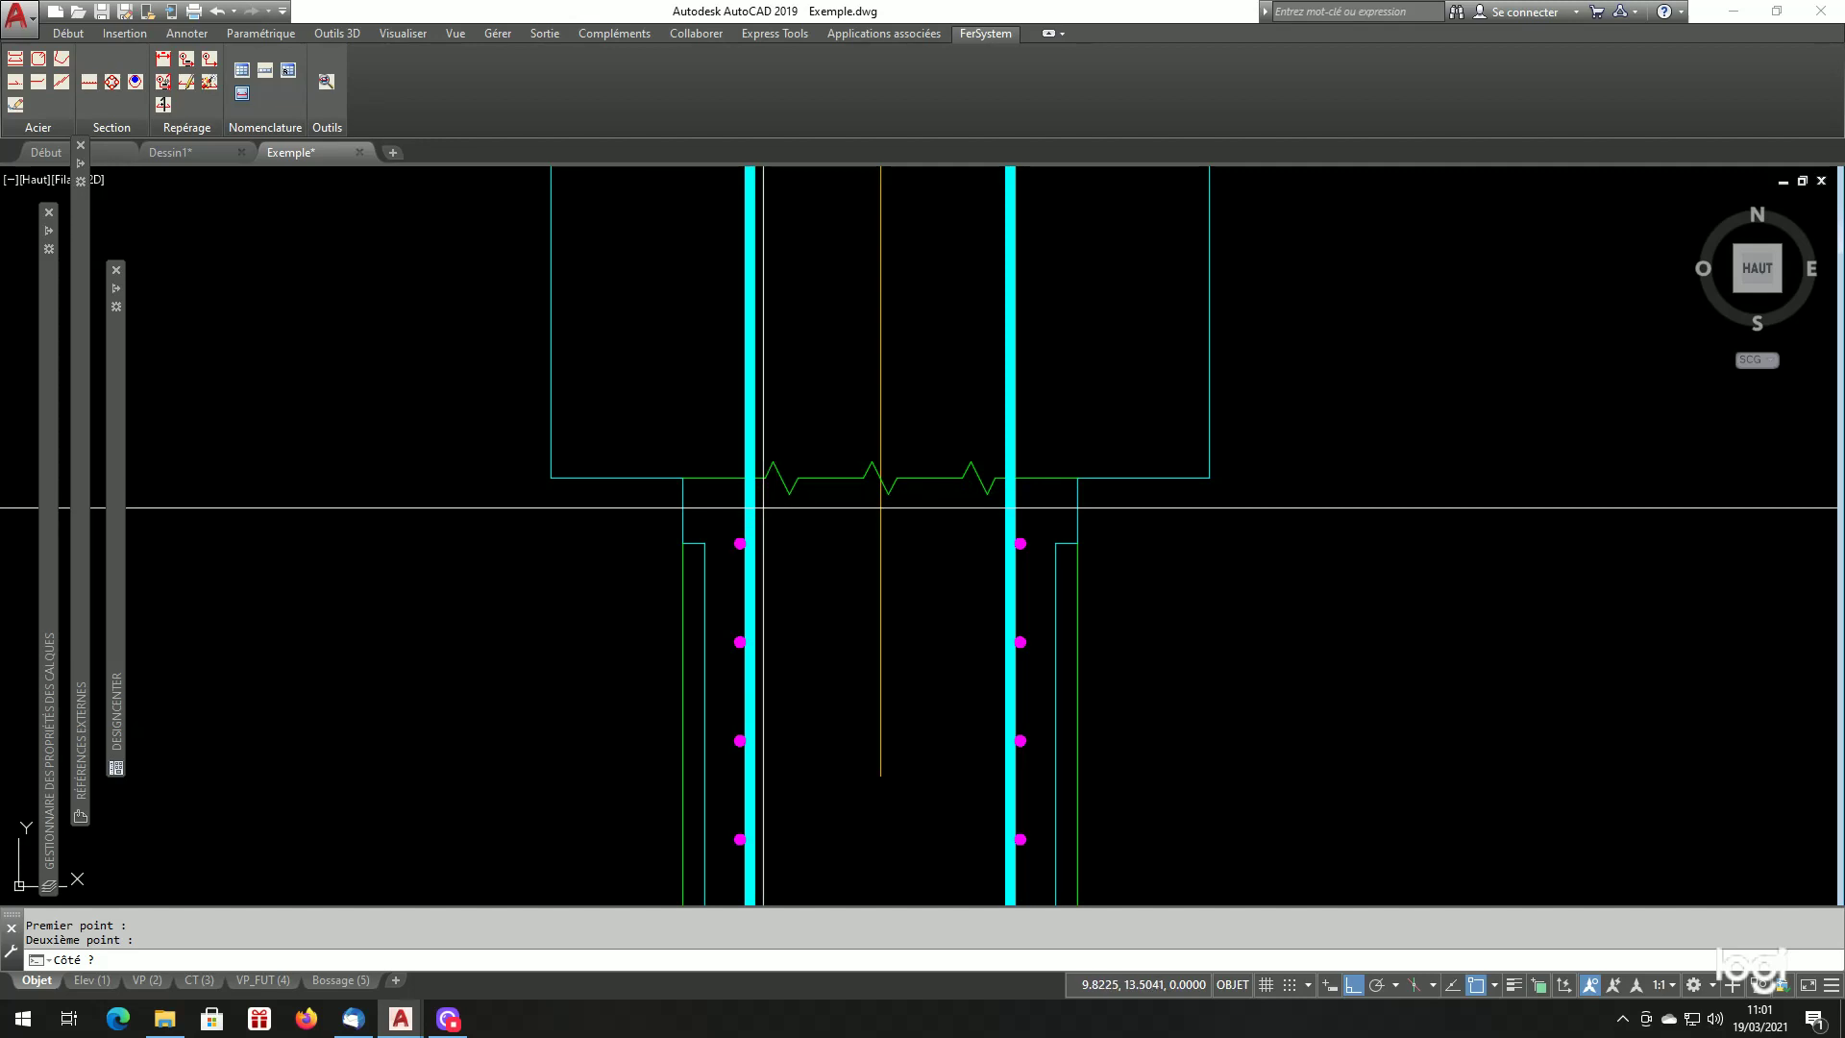
scroll(763, 507, down, 2)
click(811, 603)
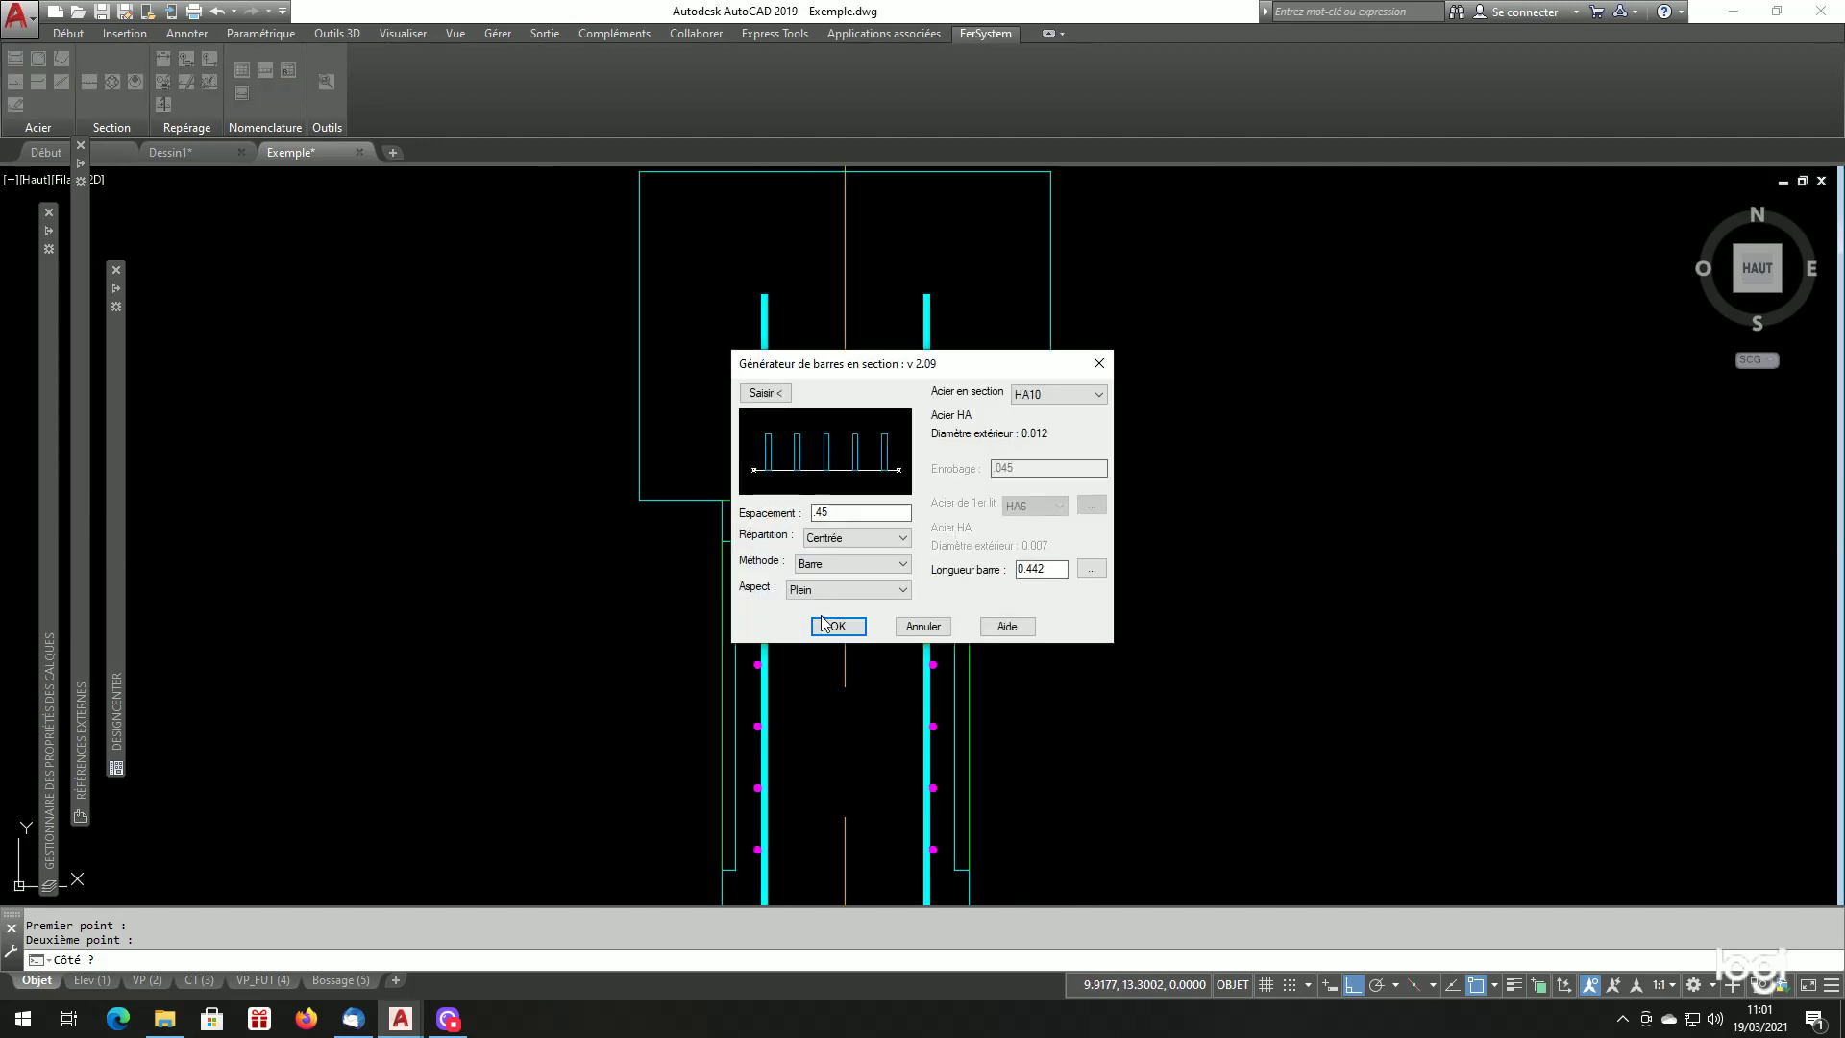
click(839, 627)
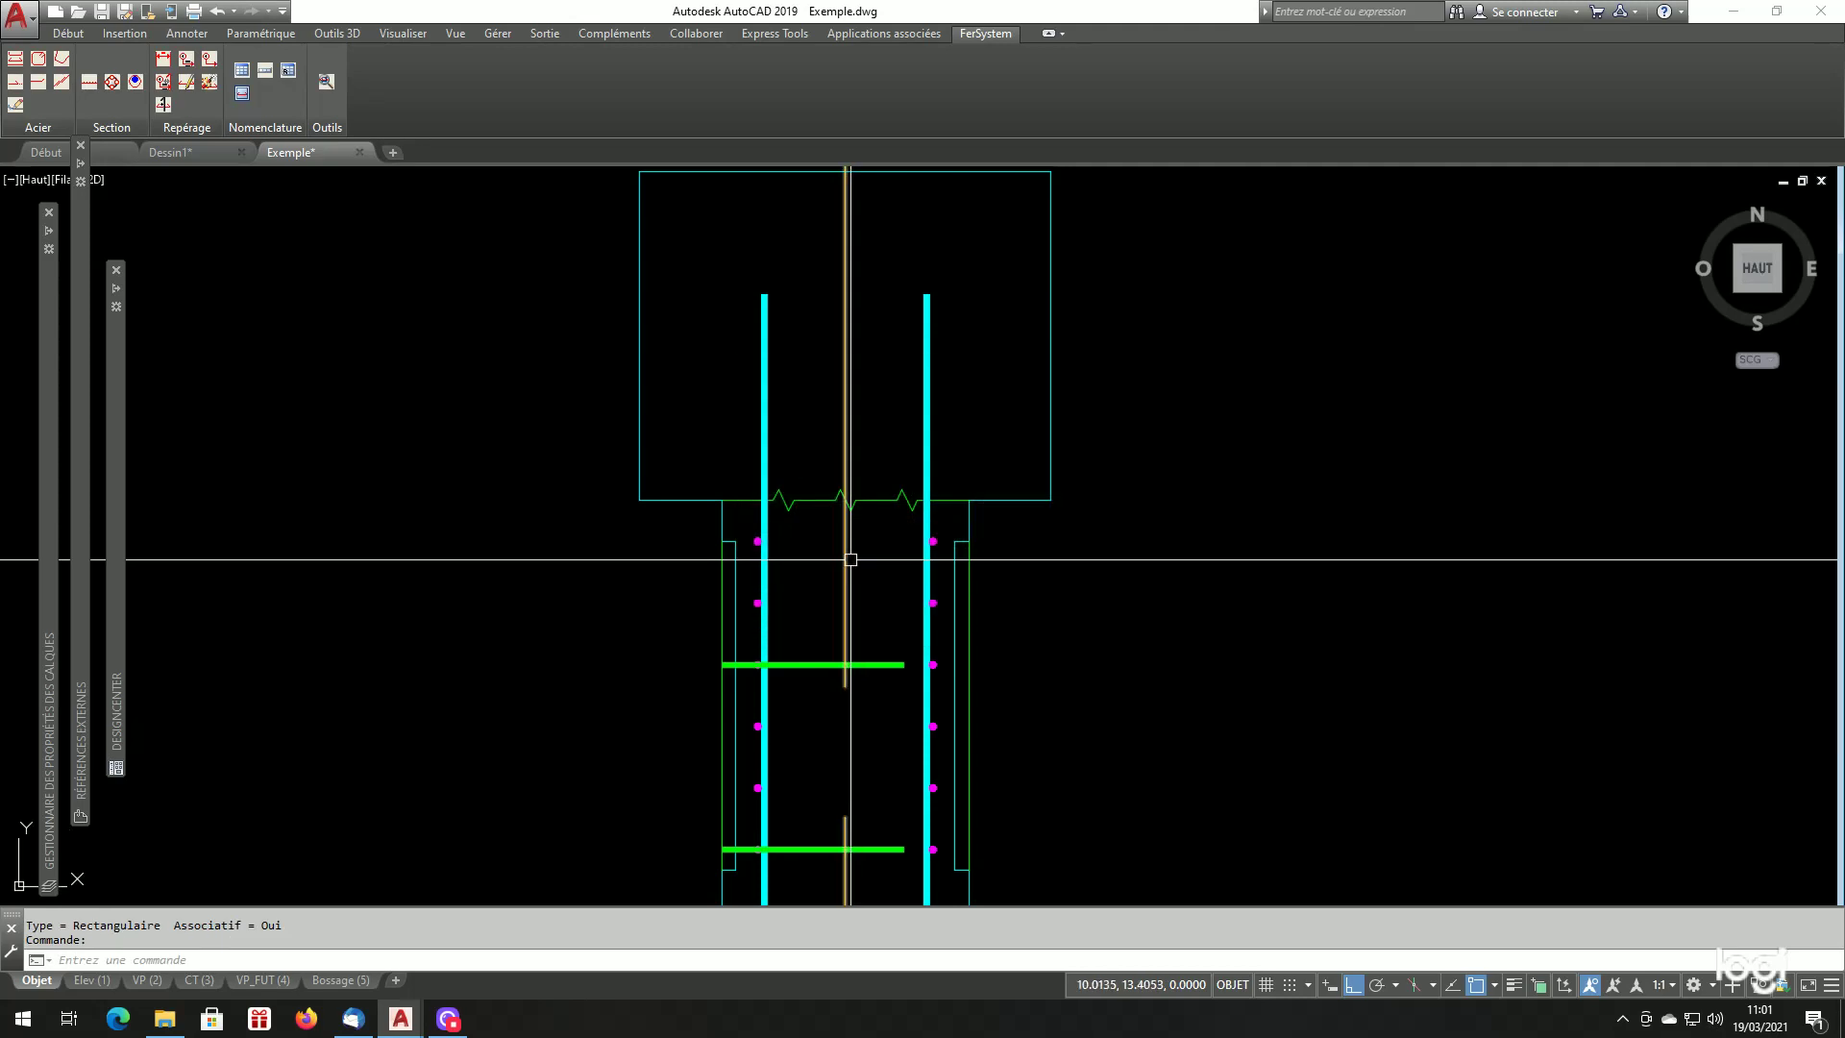
Move the transverse bar array by the midpoint of a bar perpendicular to the shaft's vertical centreline, centring it across the shaft.
scroll(845, 733, down, 2)
scroll(854, 849, up, 3)
scroll(807, 770, up, 5)
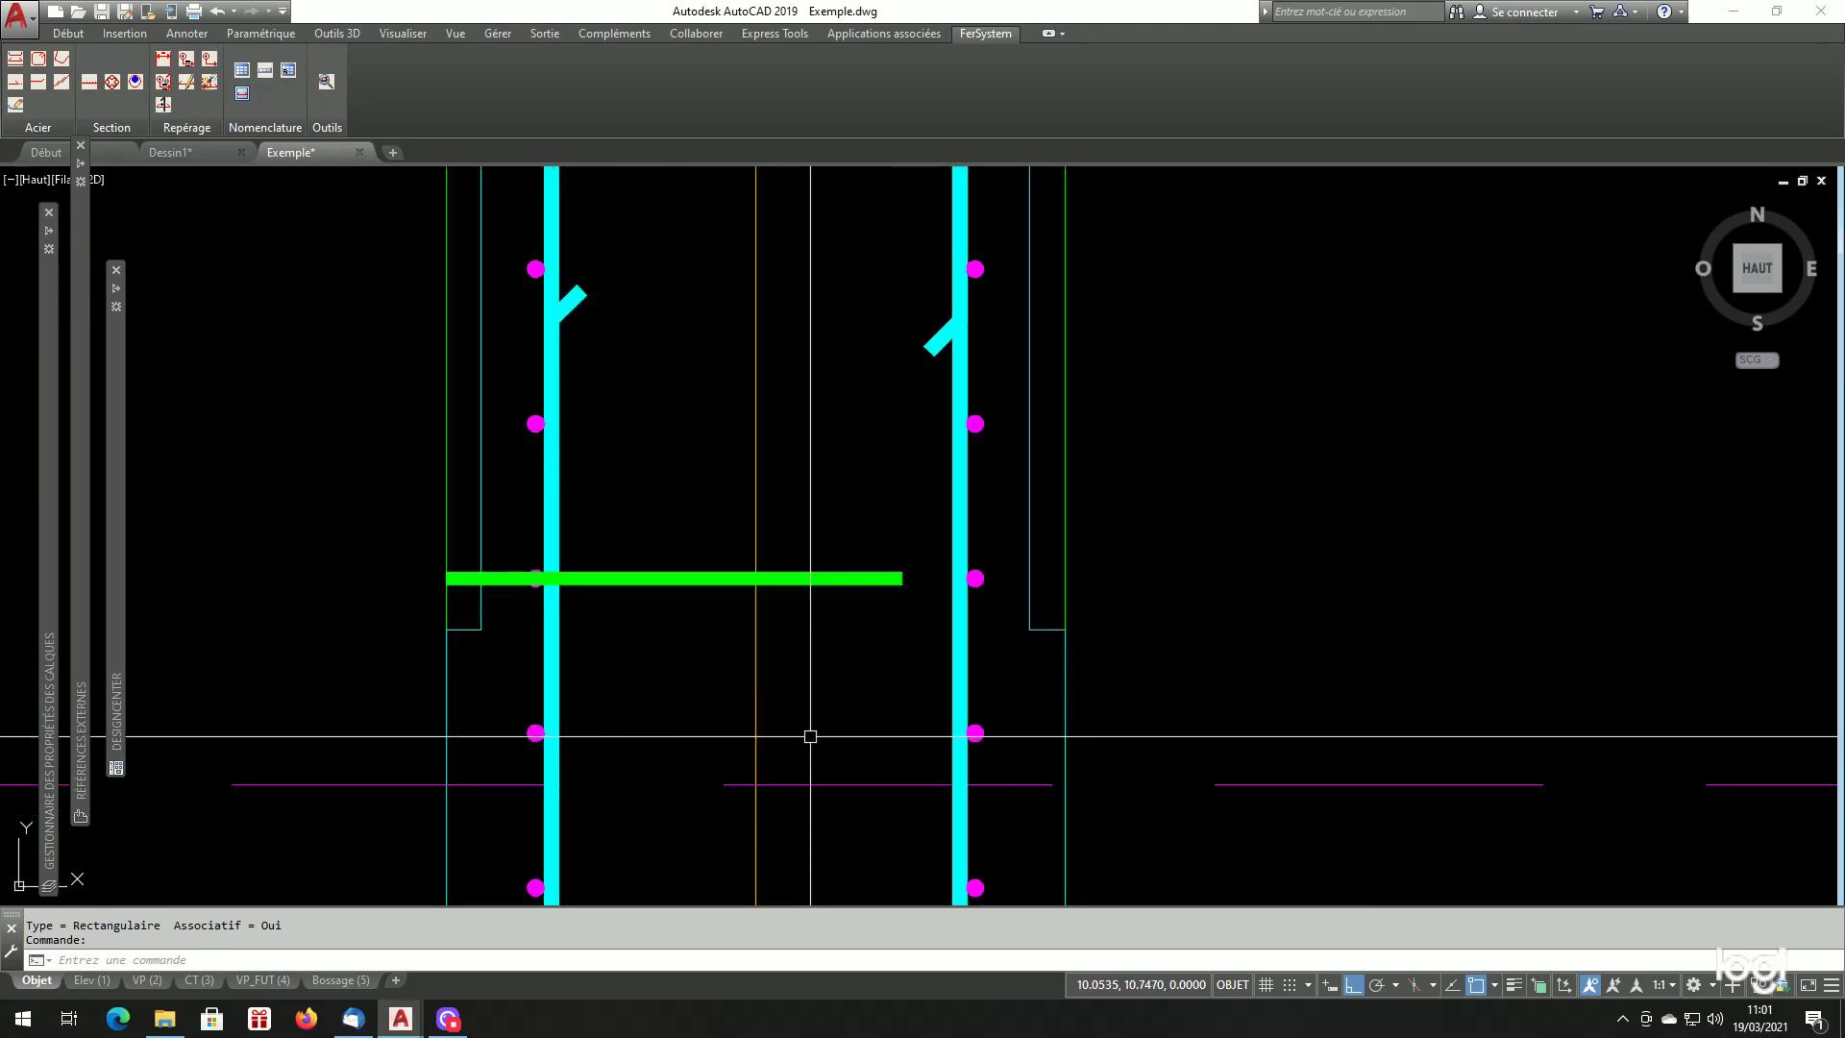
scroll(807, 659, down, 3)
scroll(804, 703, up, 2)
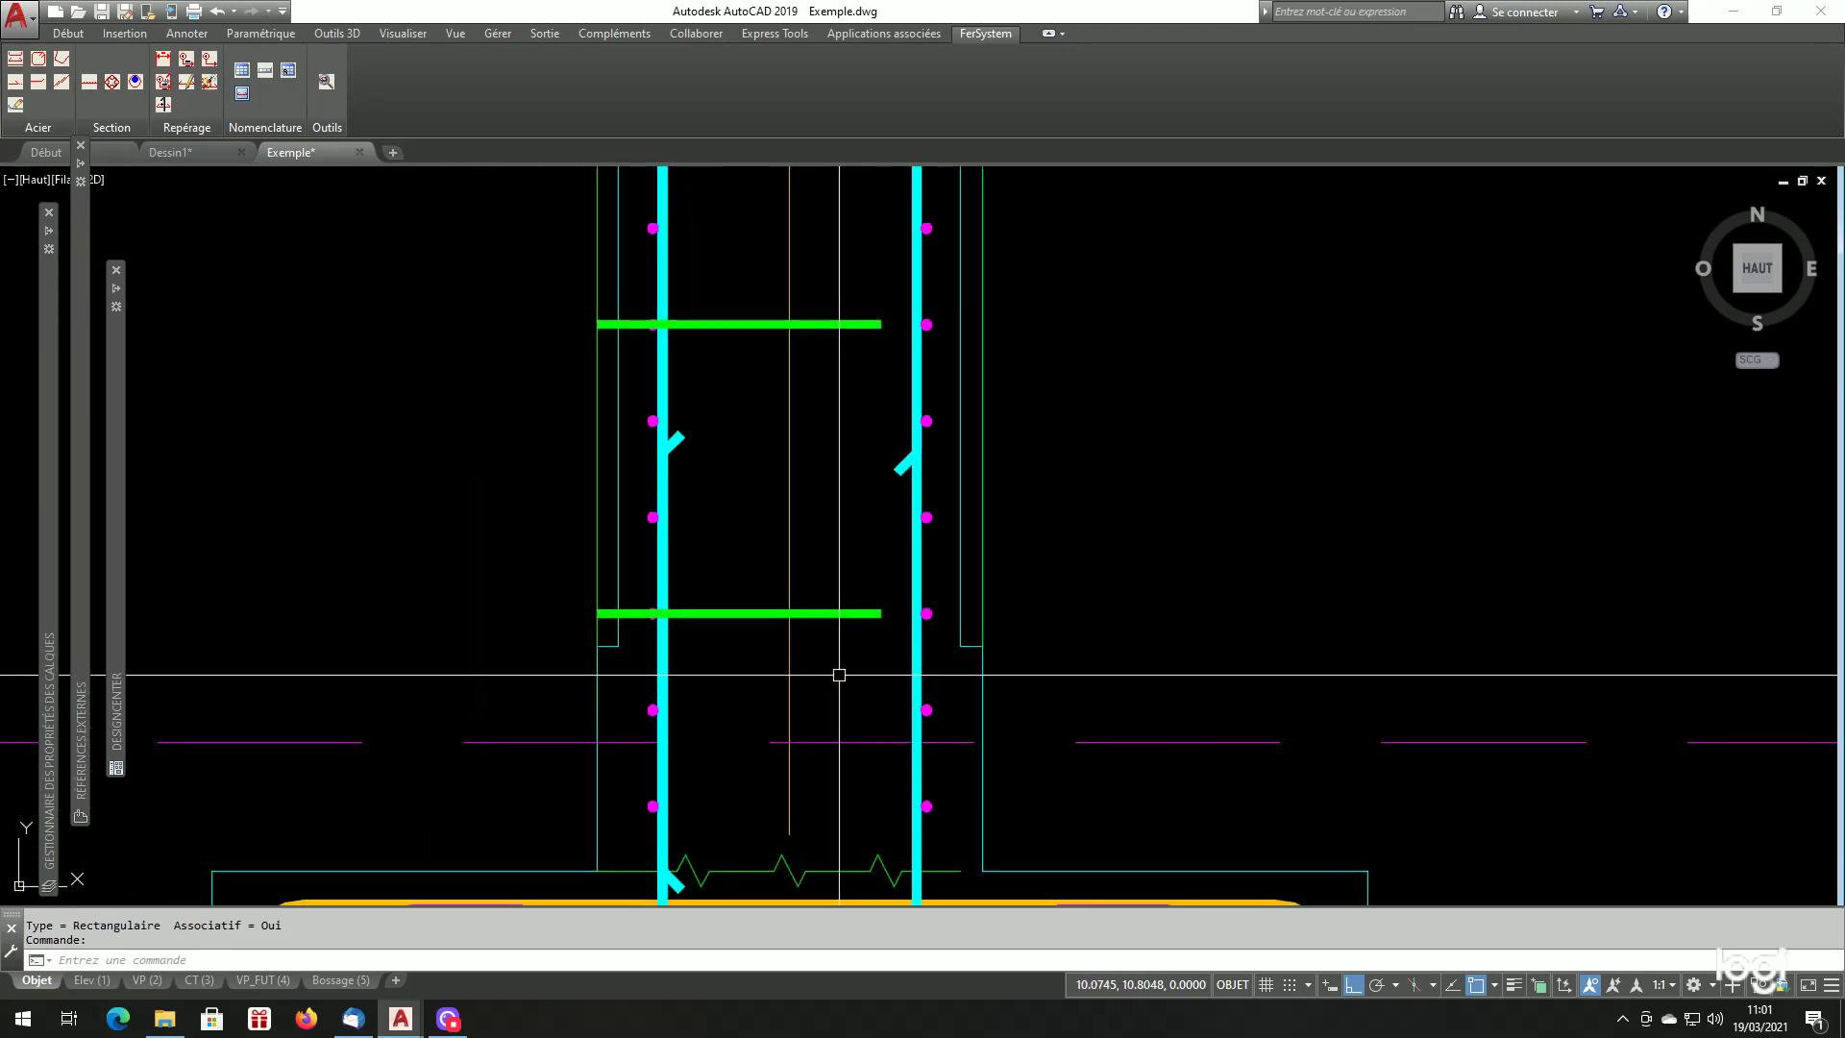
text(dp)
key(Return)
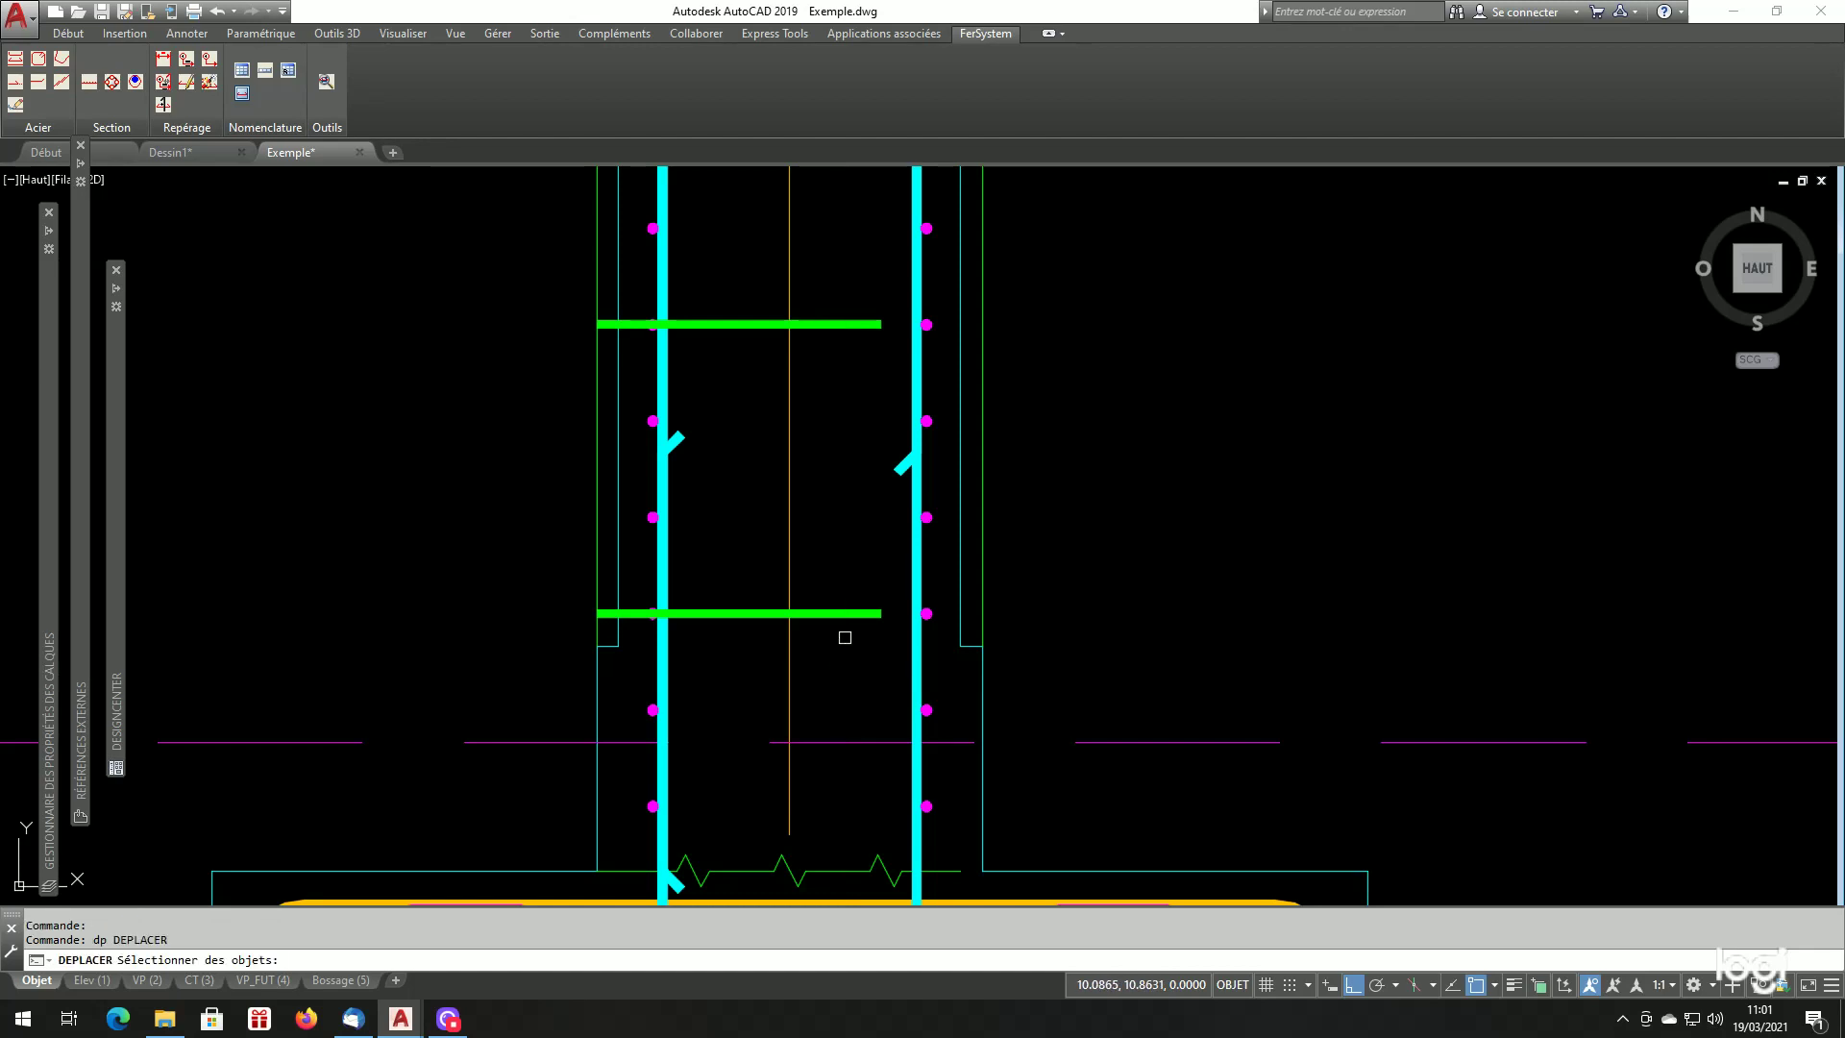
click(851, 620)
key(Return)
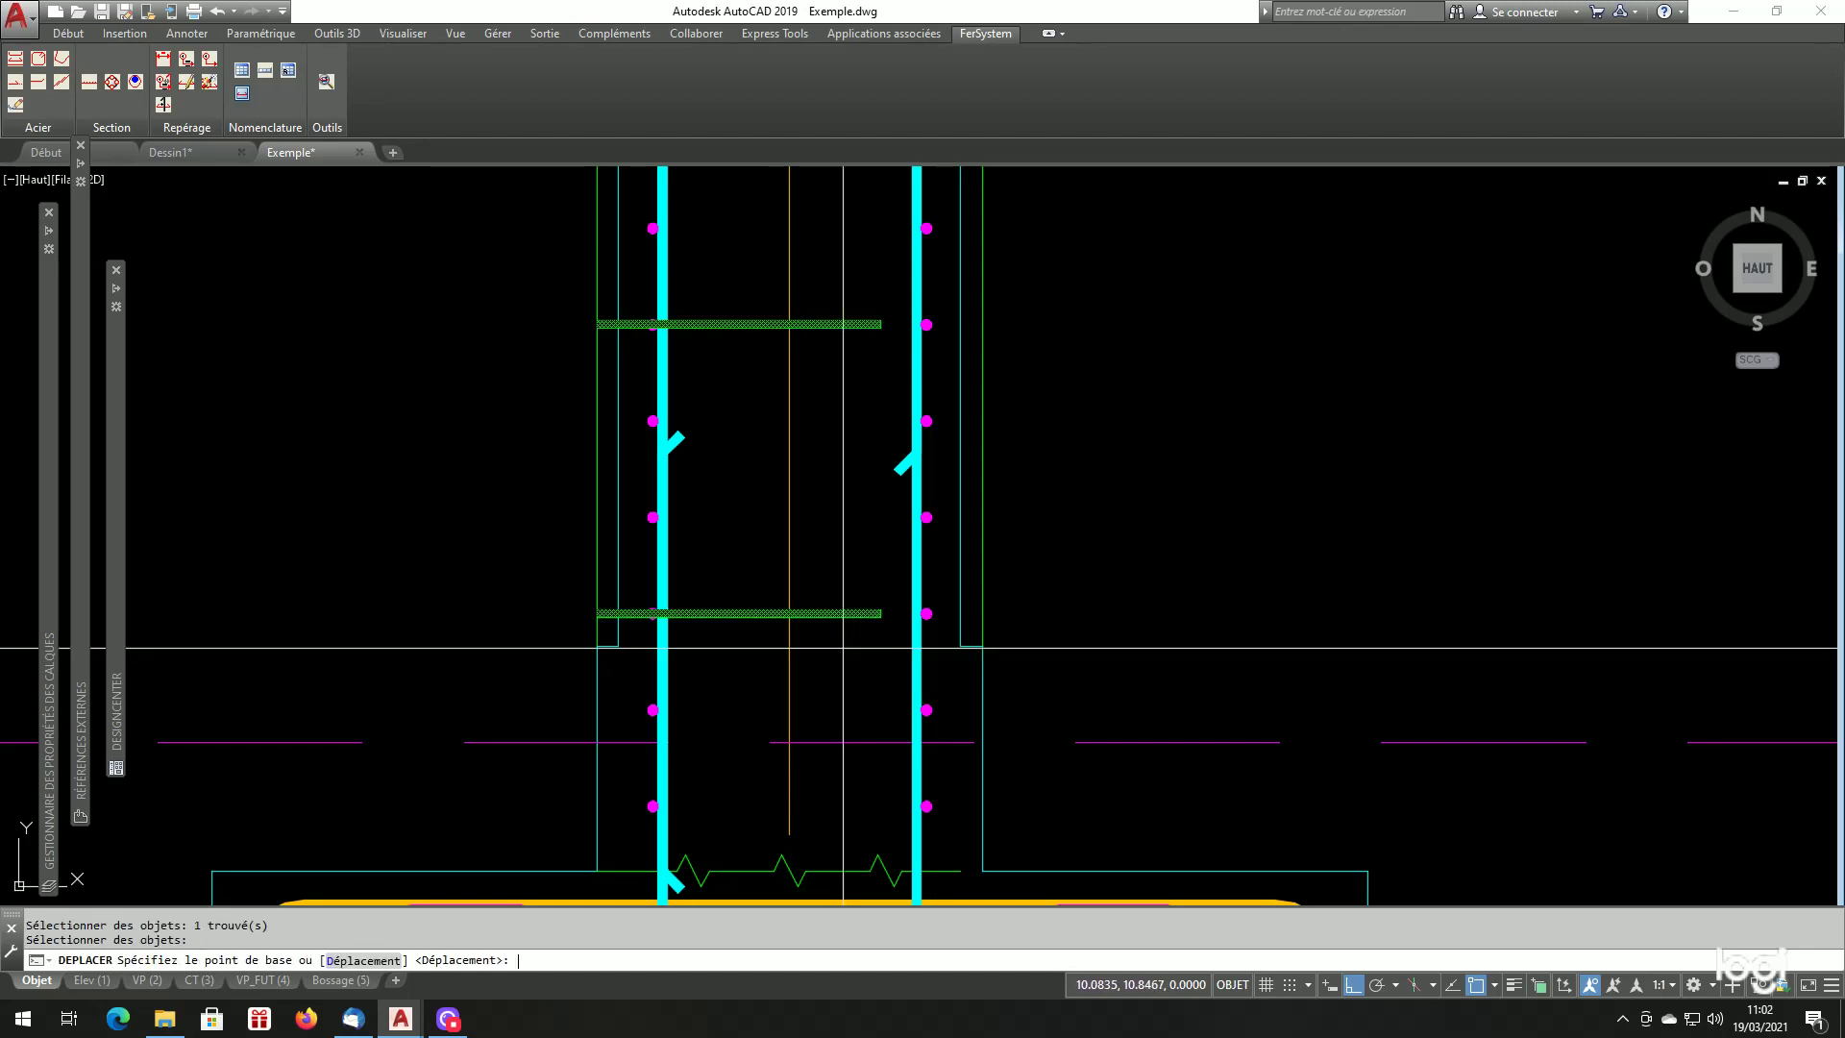
text(mil)
key(Return)
click(734, 613)
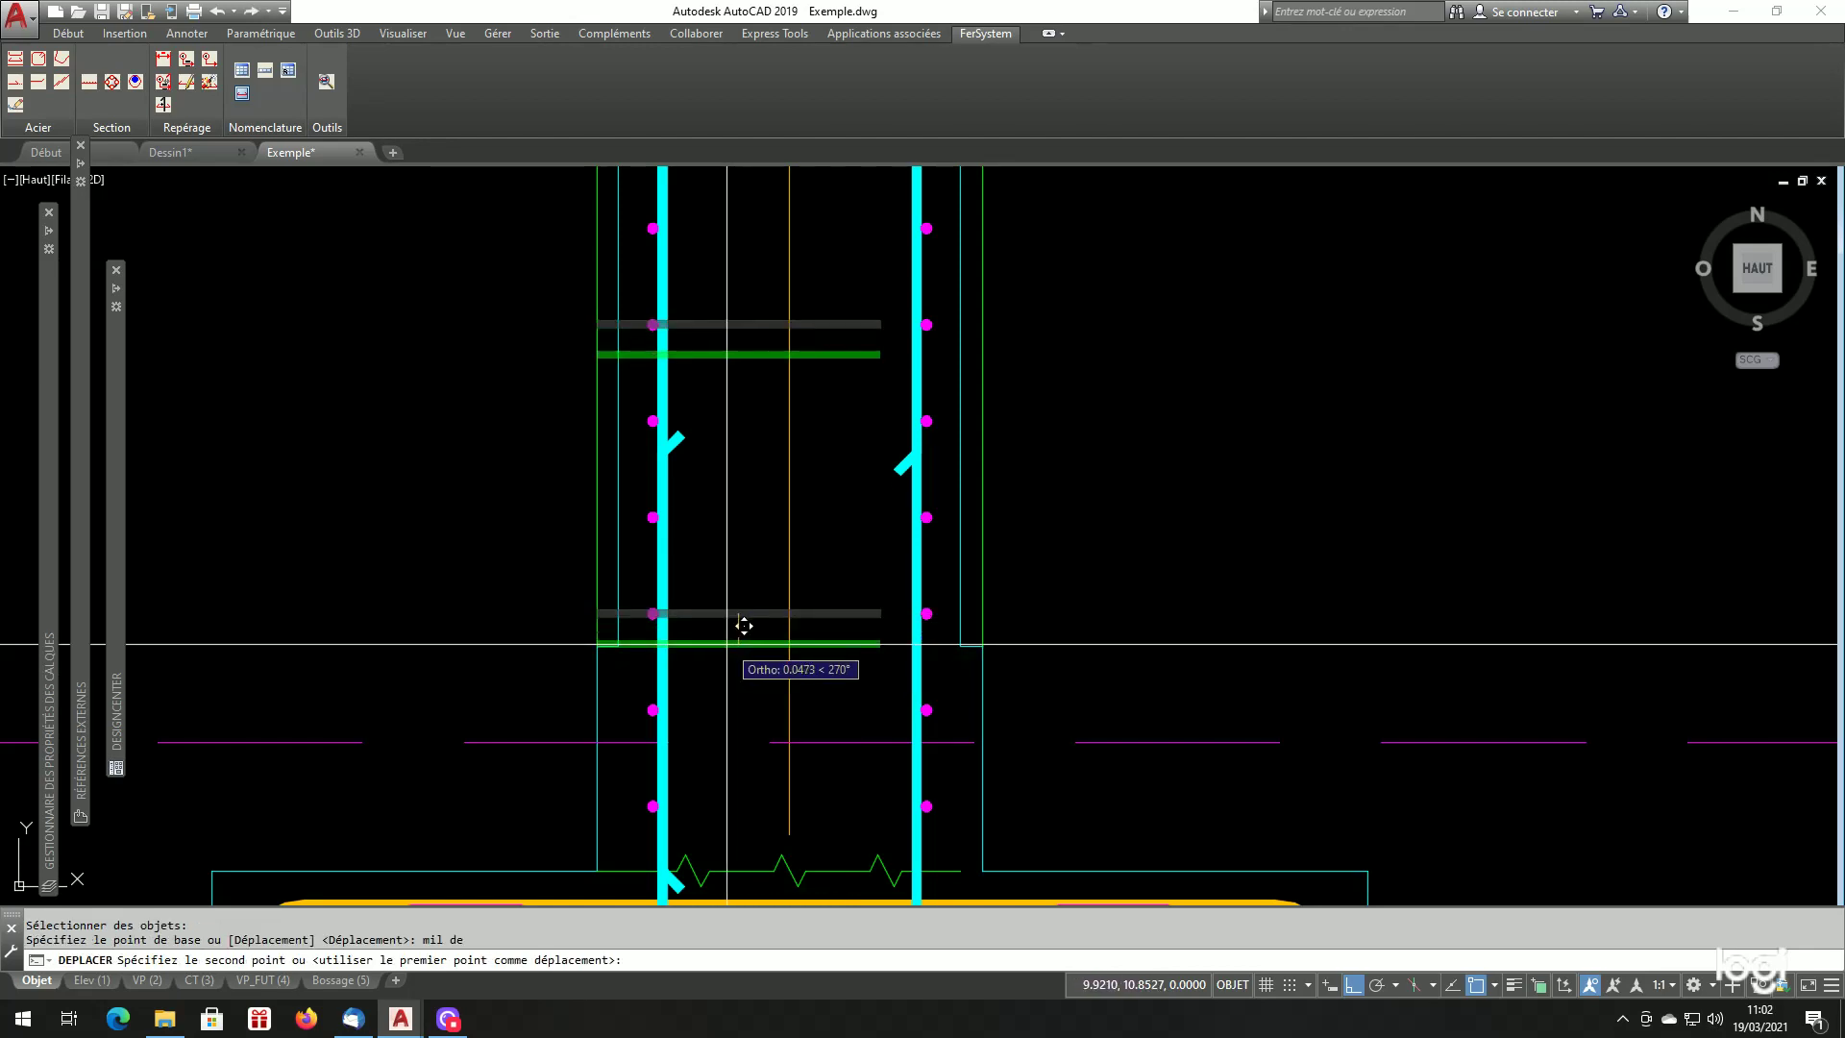
shift+right_click(727, 643)
click(812, 497)
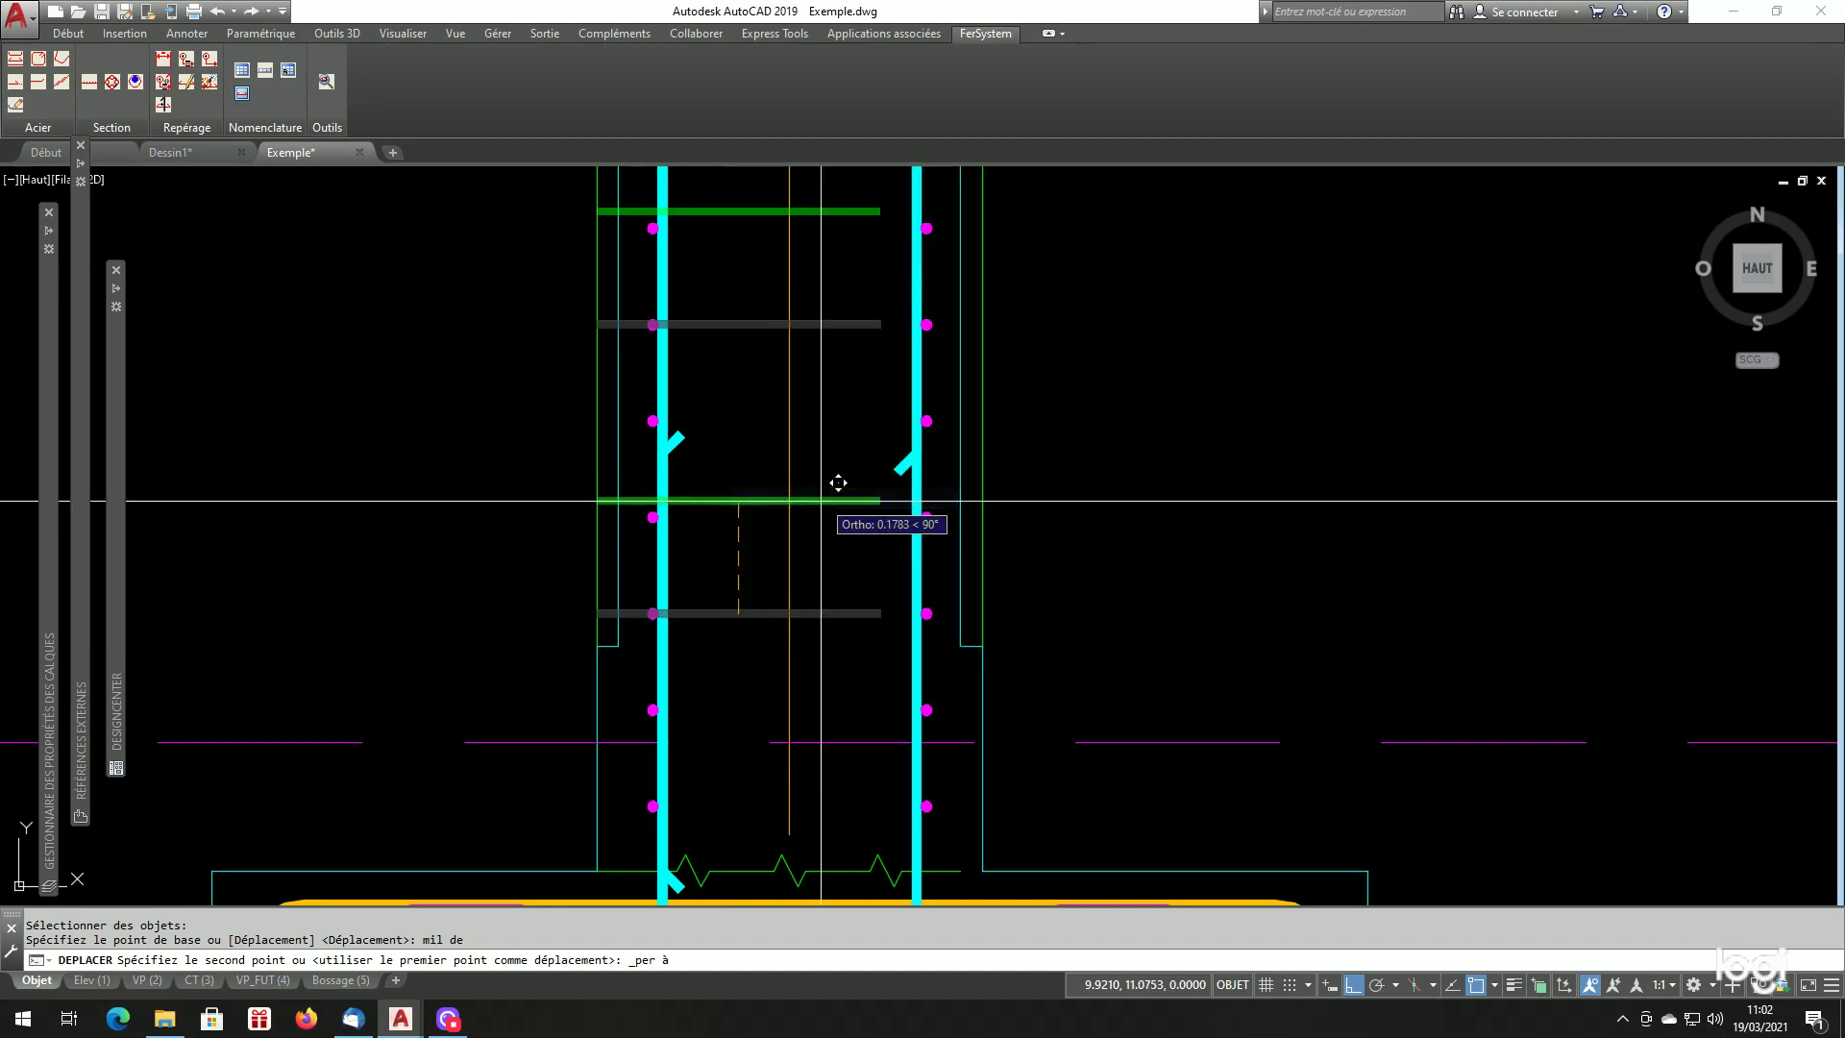
click(791, 644)
Move the transverse bar array straight down so its lowest bar lies just above the lowest pair of horizontal section bars.
scroll(845, 667, down, 4)
scroll(815, 687, up, 4)
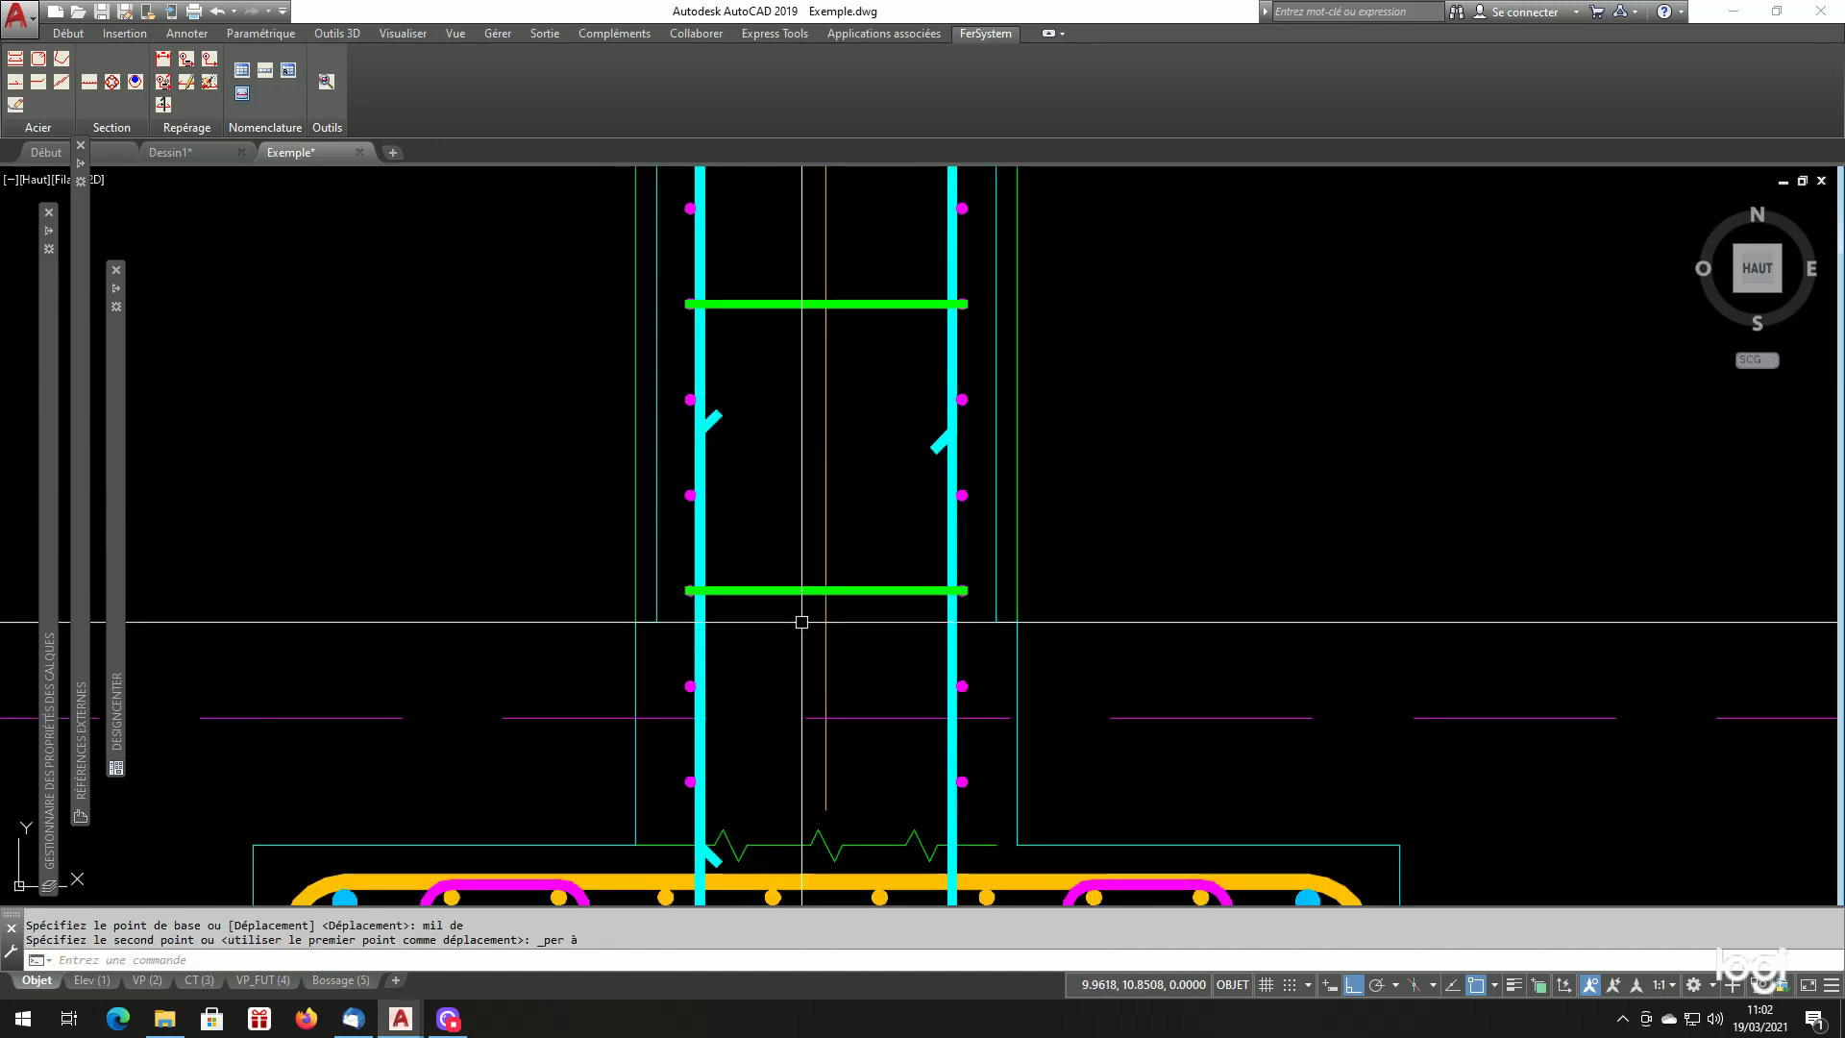
scroll(799, 620, down, 4)
scroll(792, 682, up, 4)
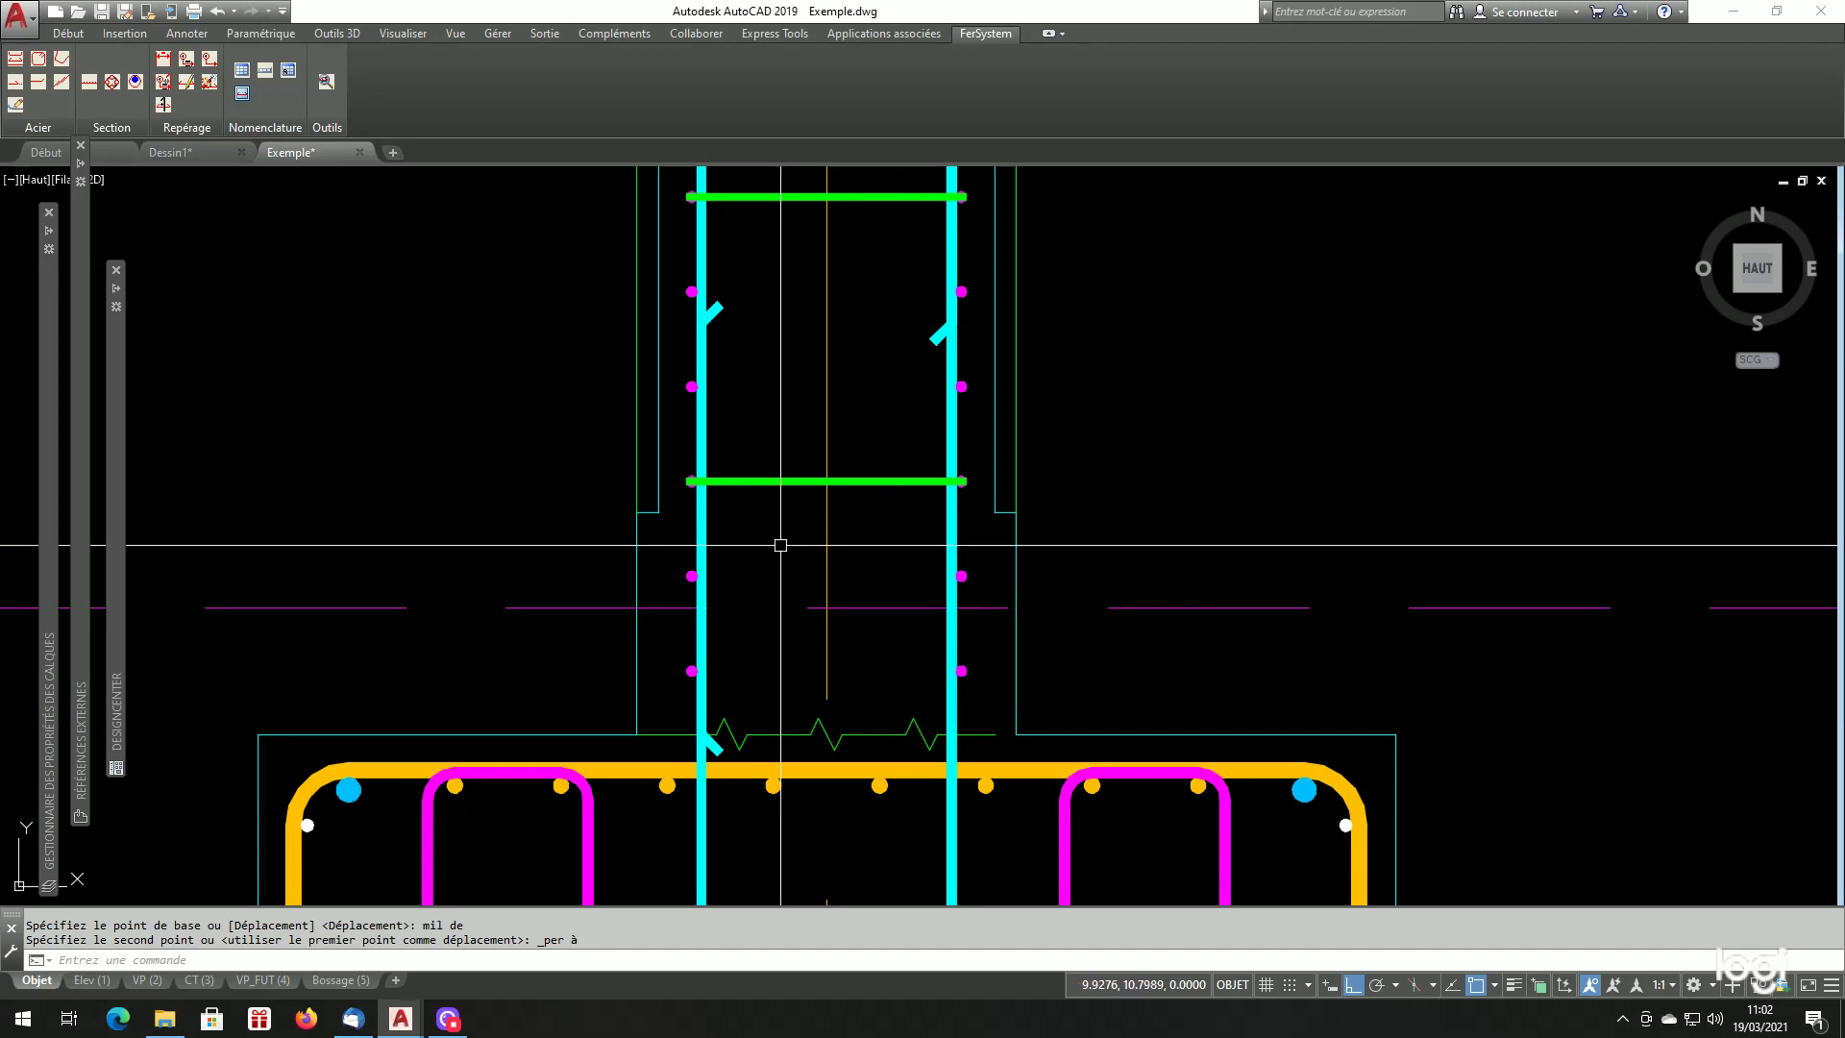
scroll(773, 465, up, 2)
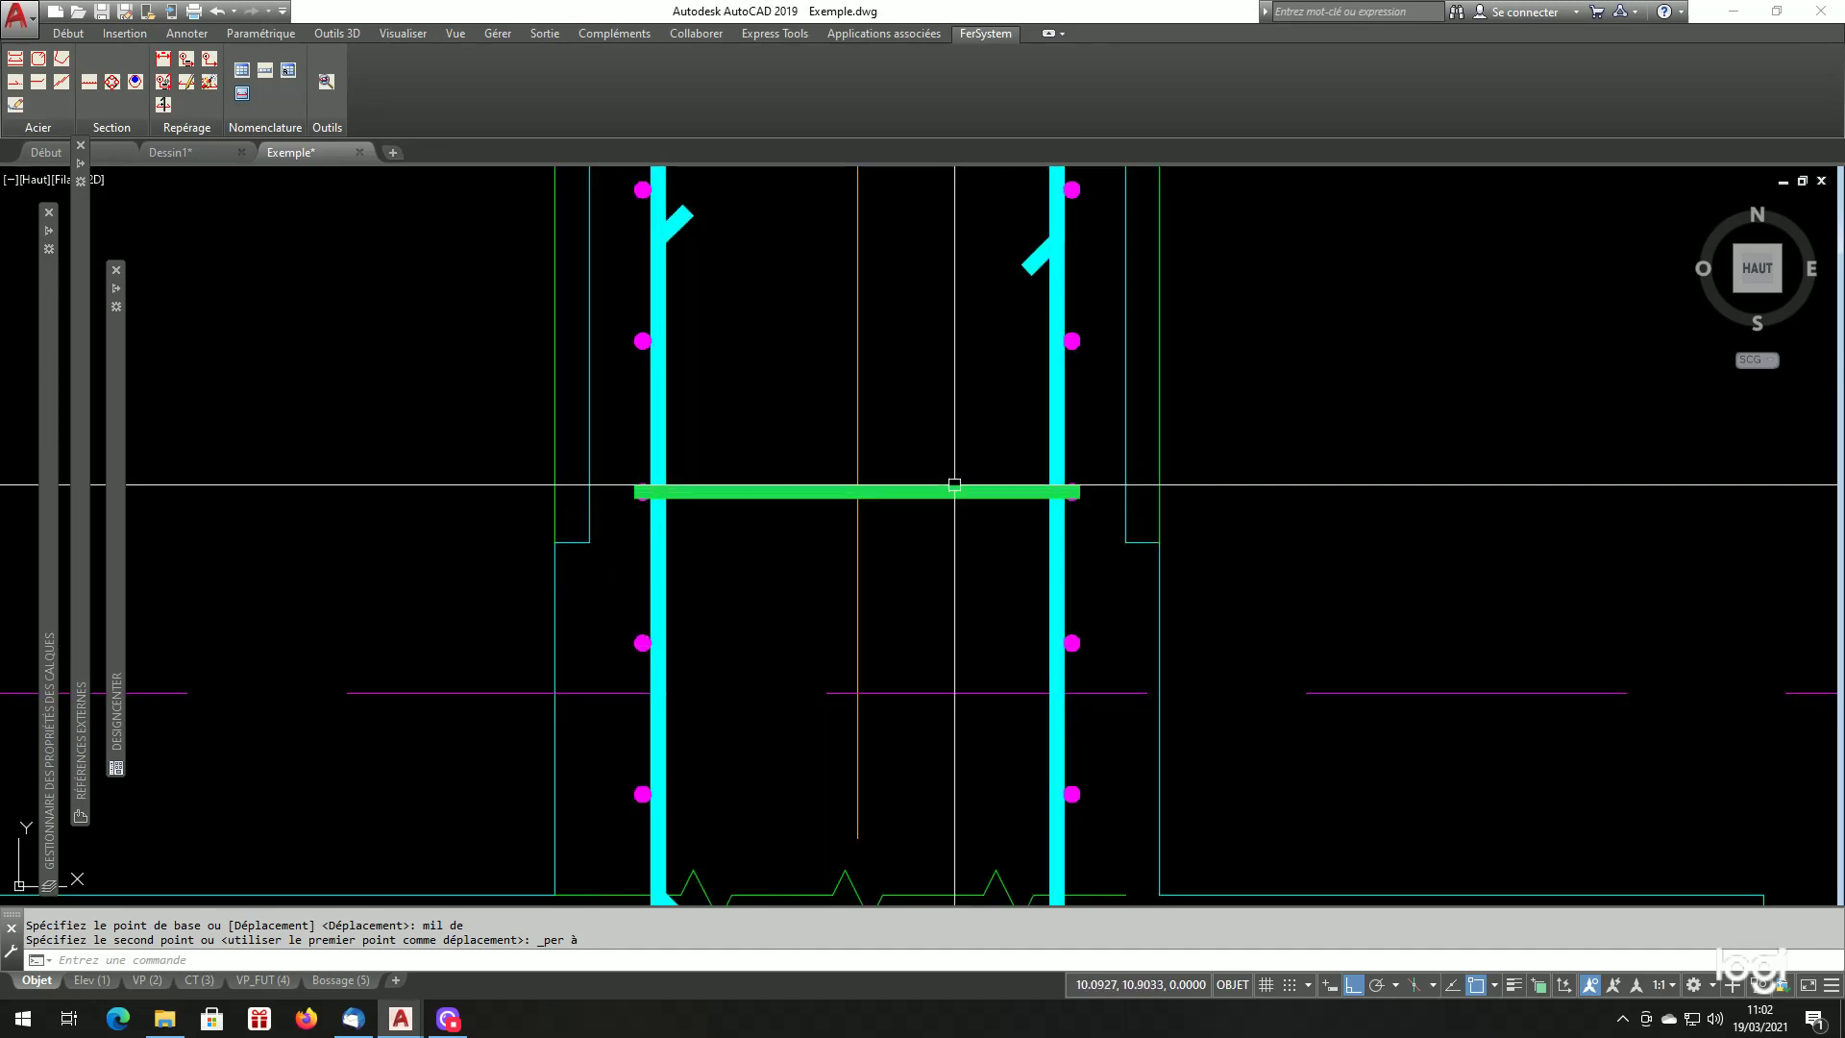
click(1068, 511)
text(dp)
key(Return)
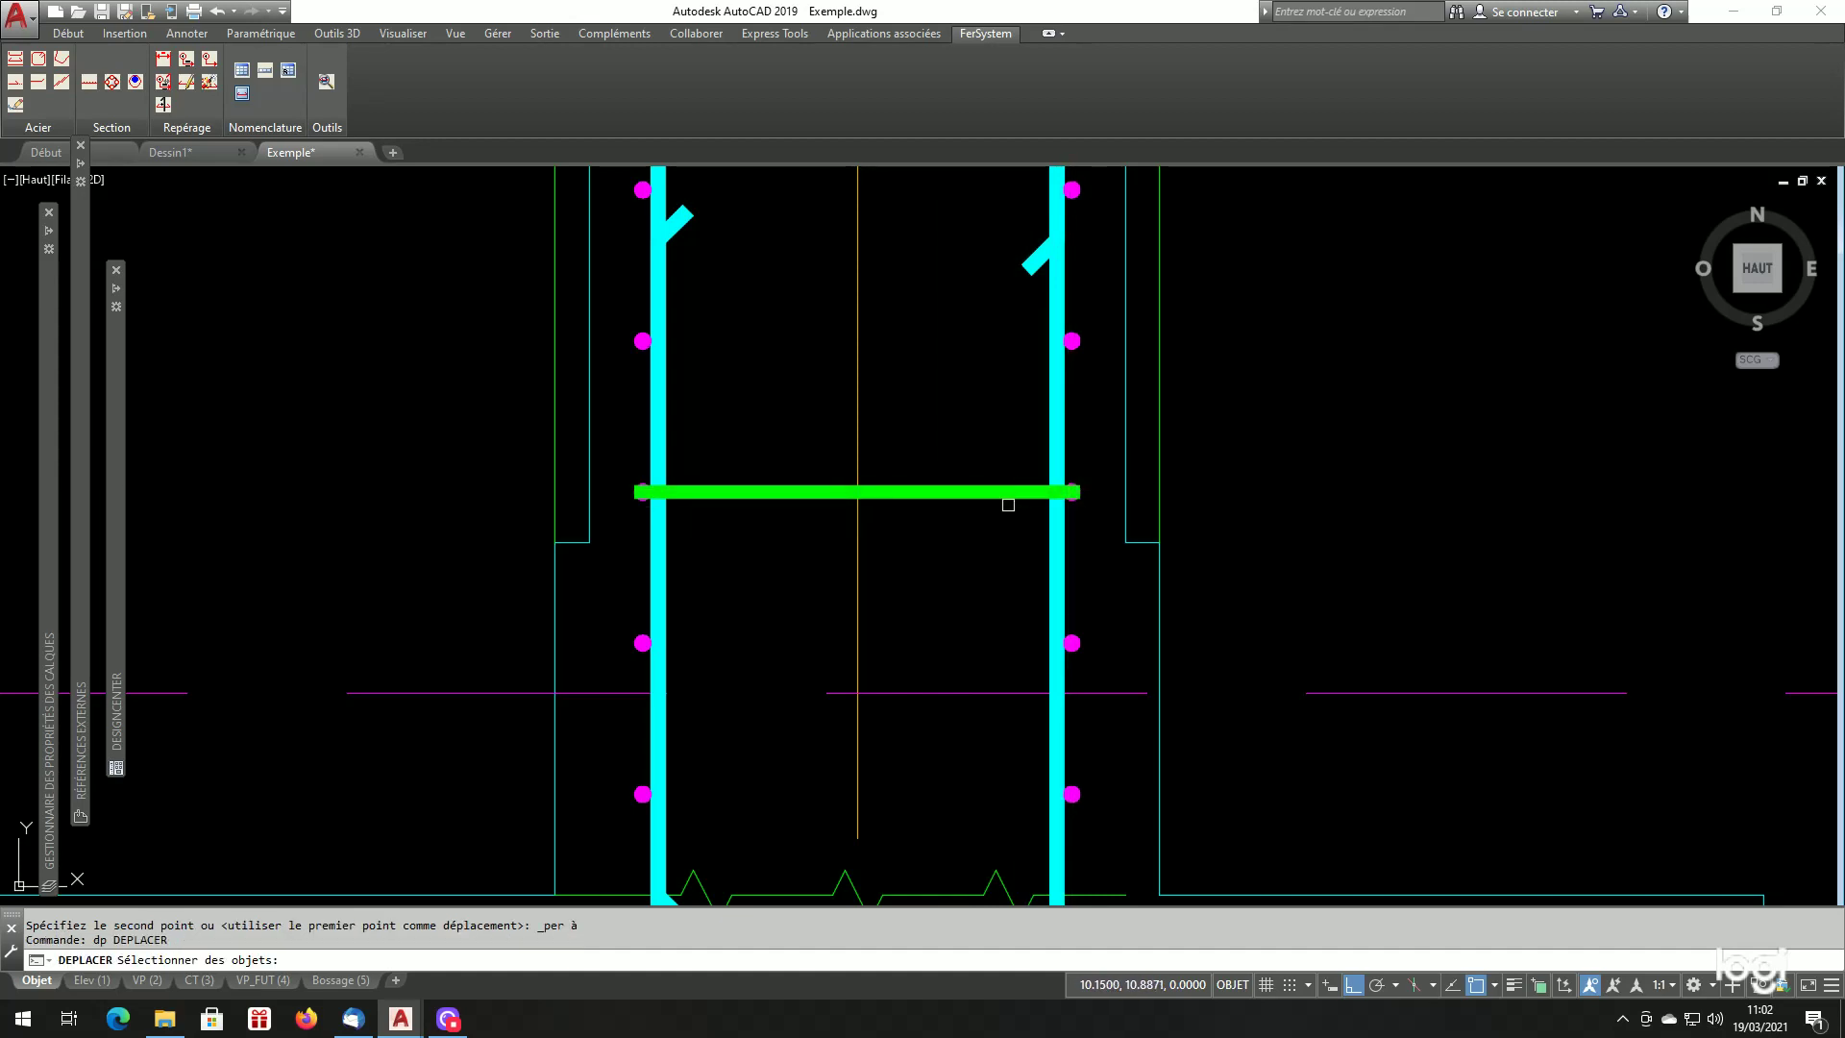
click(1007, 494)
key(Return)
click(1009, 515)
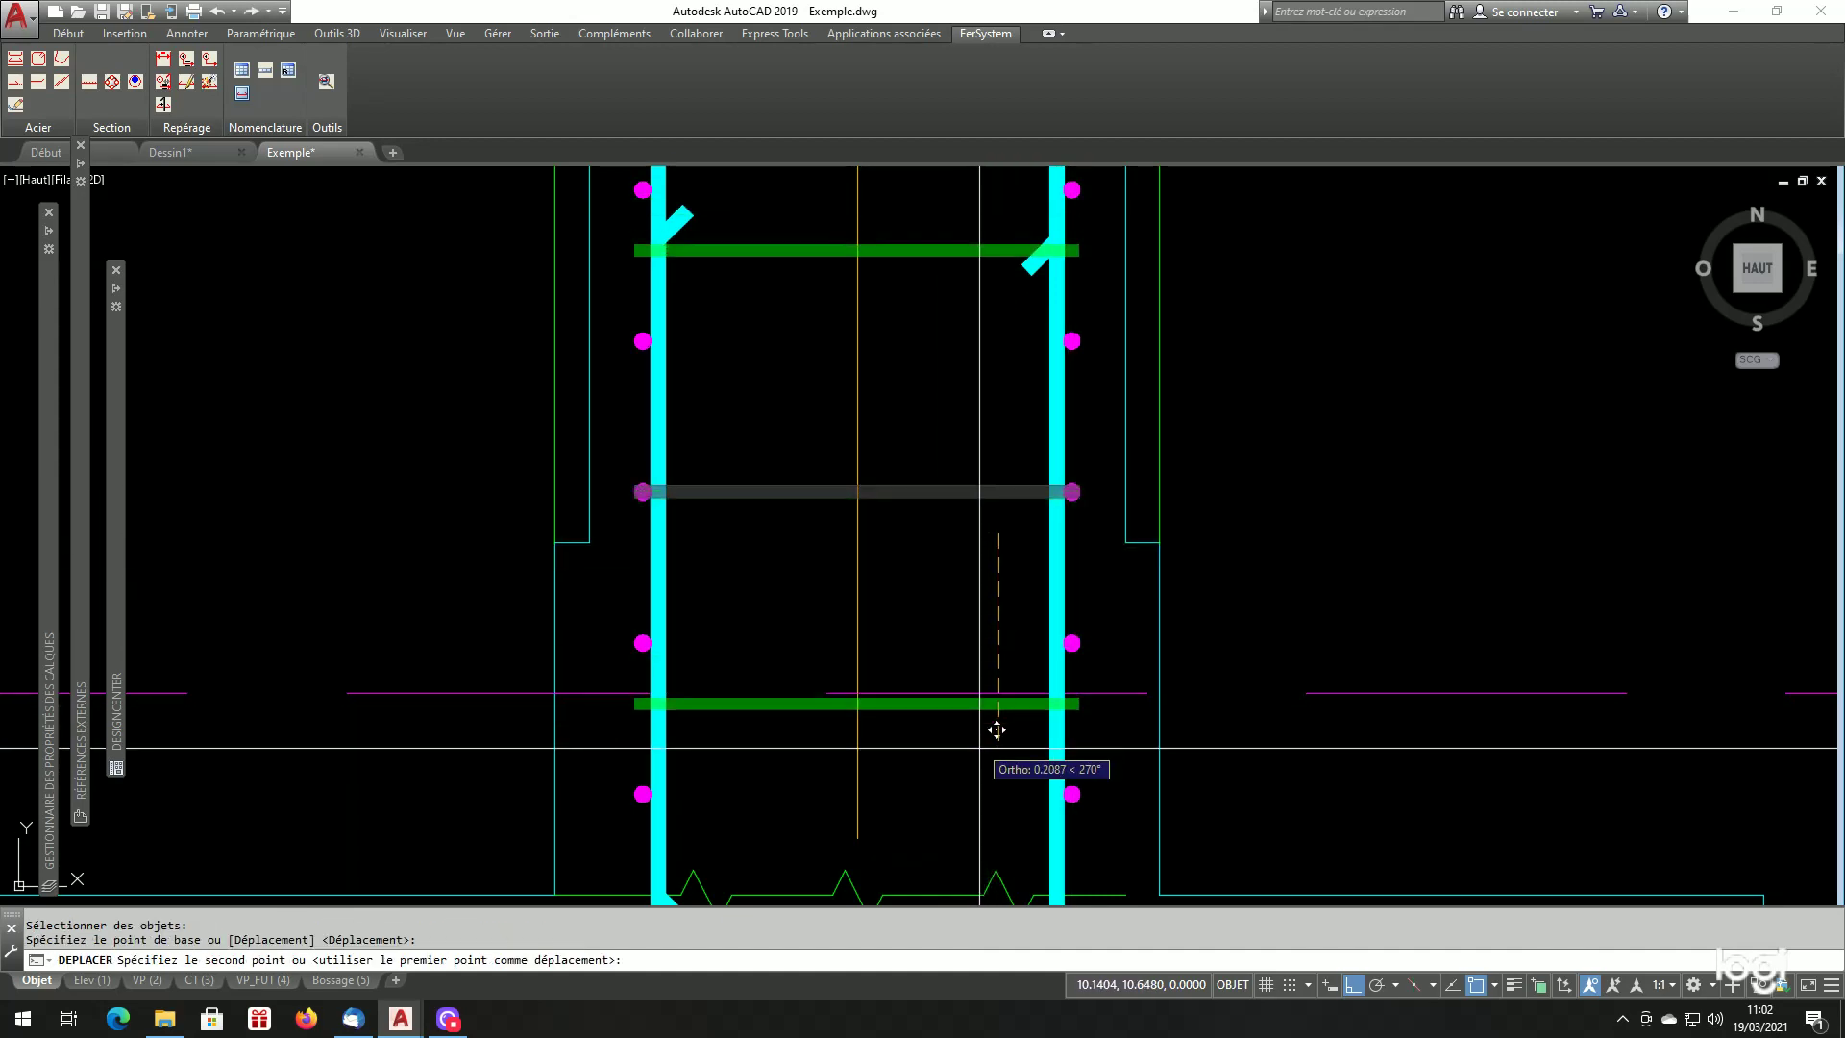
click(1005, 802)
scroll(988, 815, down, 9)
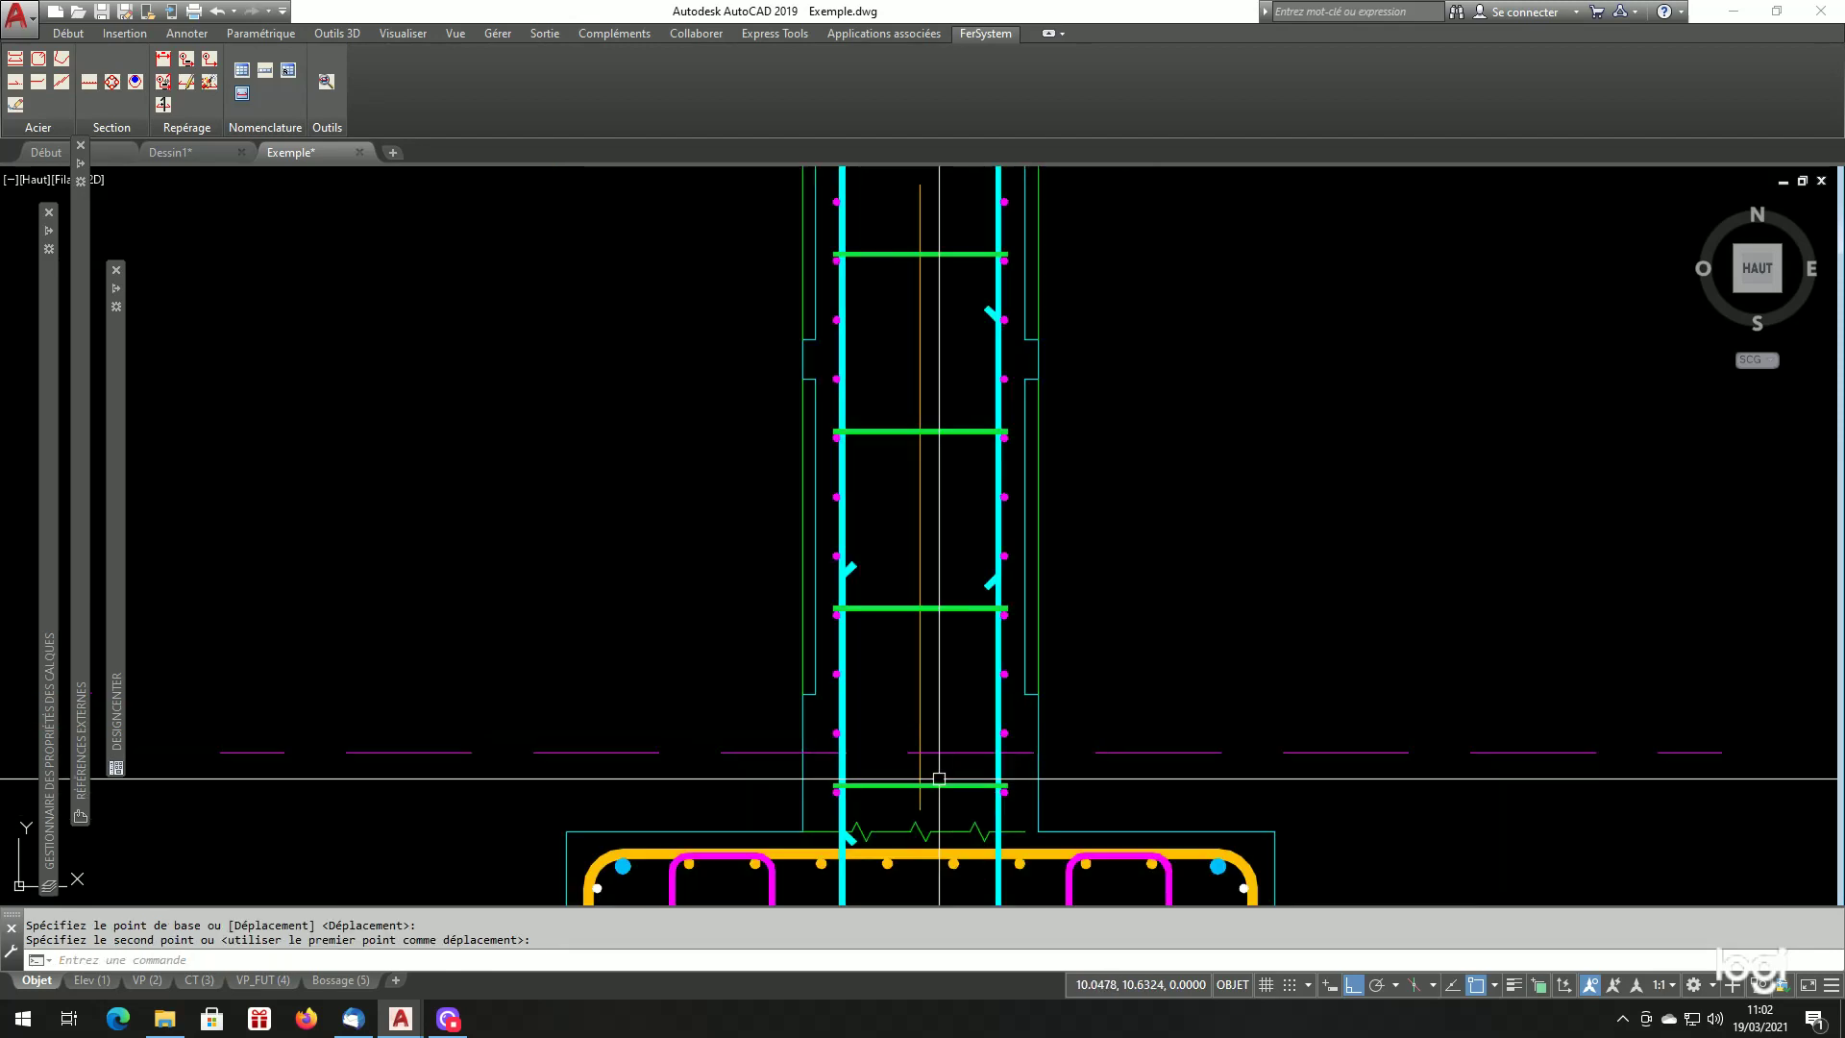
Extend the transverse bar array upward to 7 columns so it reaches just below the cap beam.
scroll(963, 379, up, 5)
scroll(909, 490, up, 2)
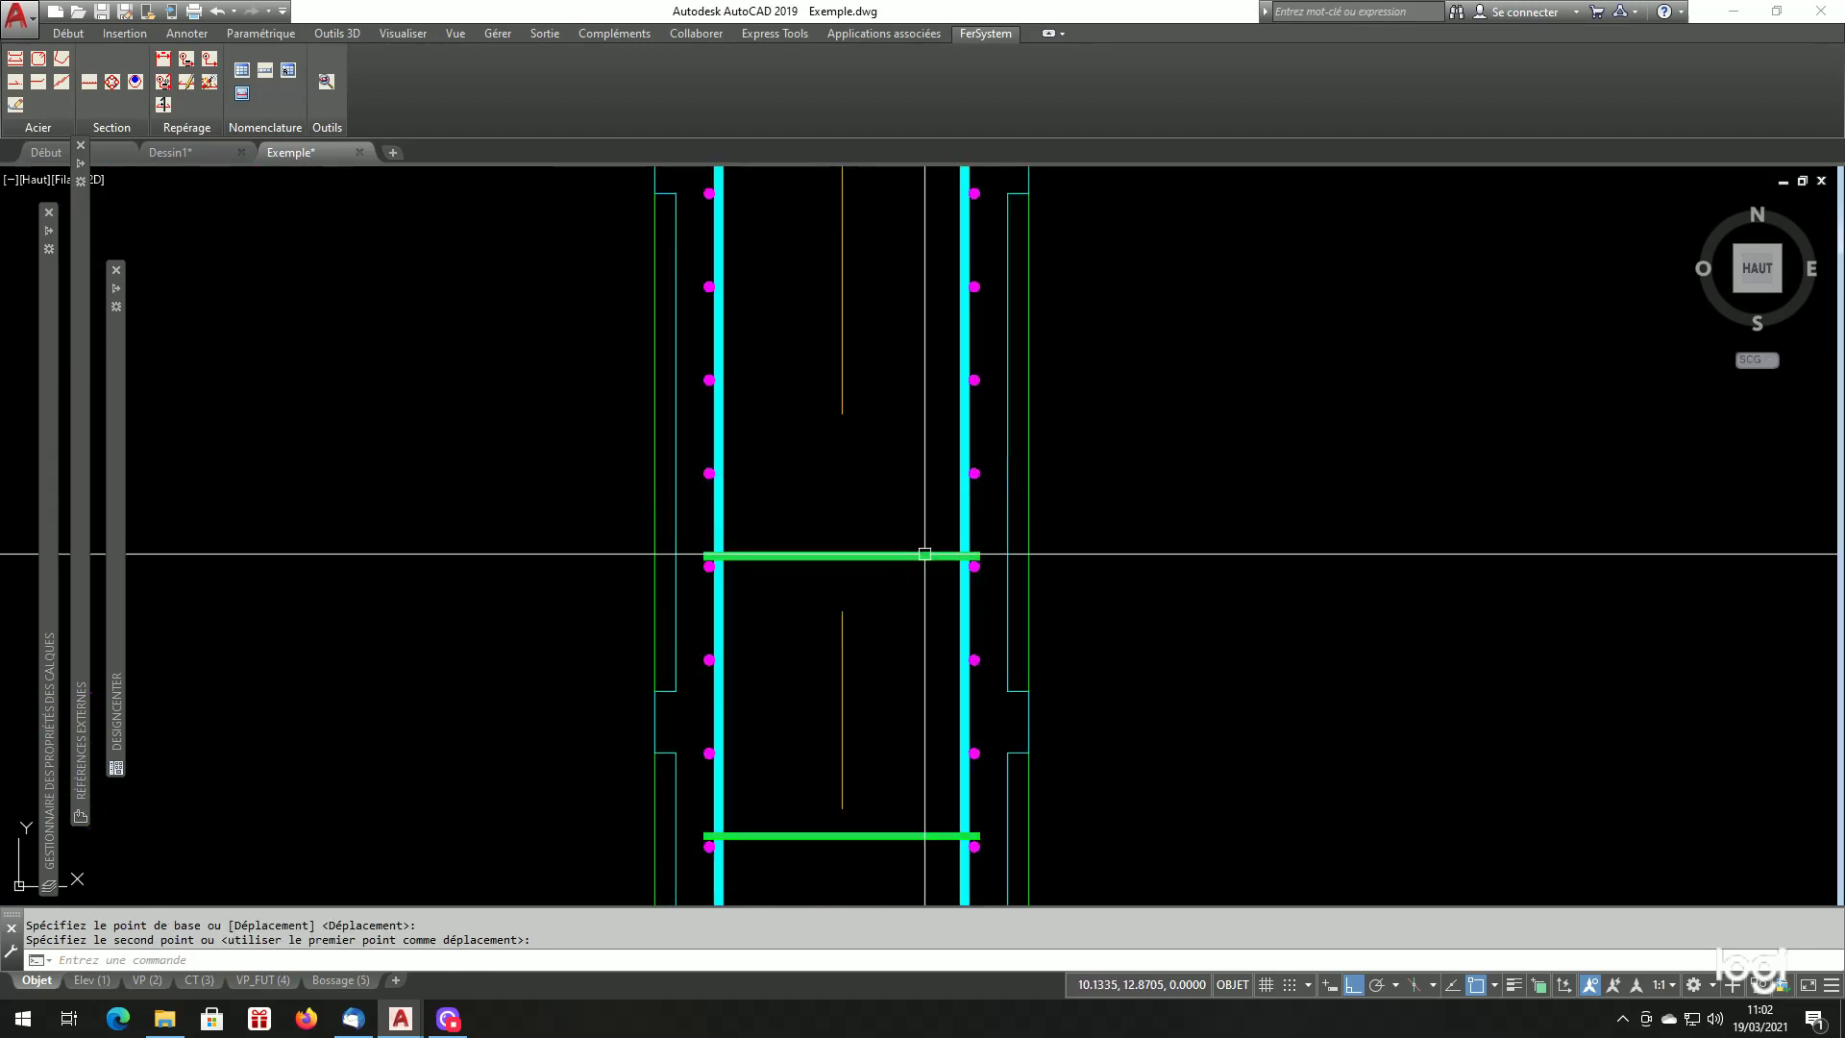
click(841, 556)
click(841, 552)
scroll(897, 288, down, 3)
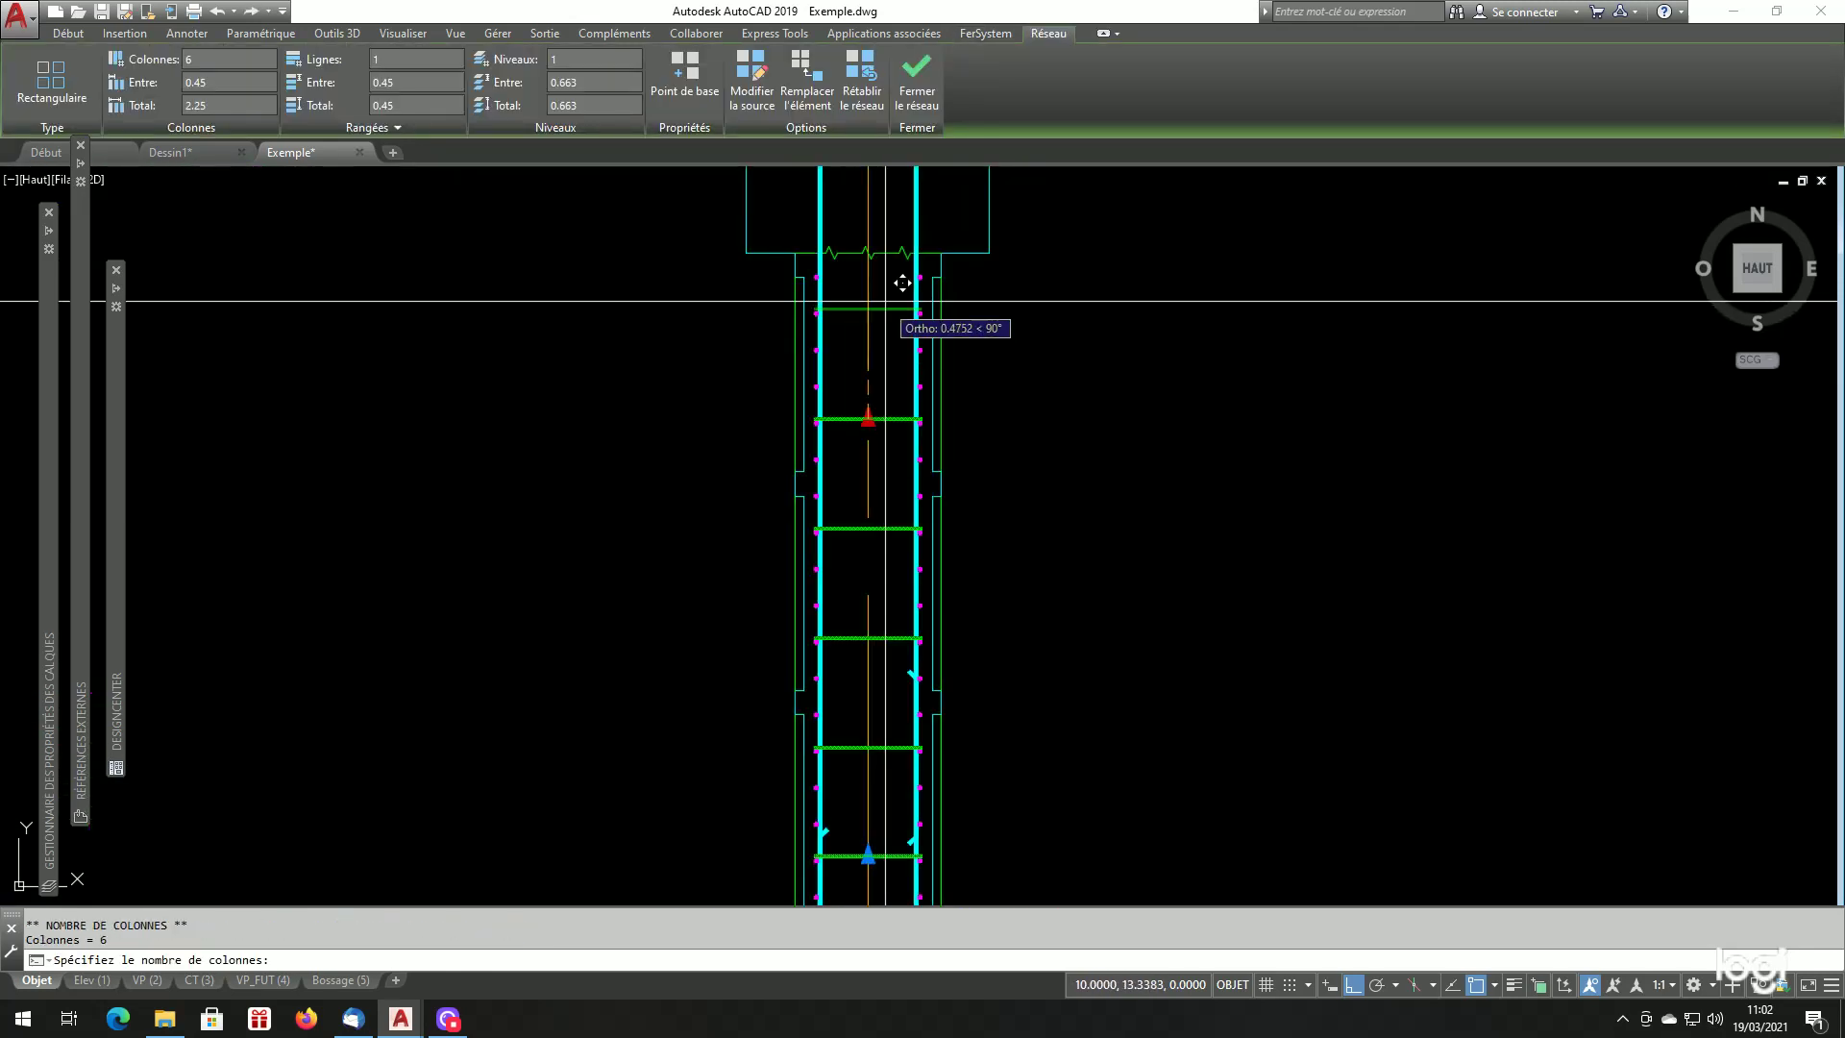
scroll(897, 274, up, 3)
scroll(940, 416, down, 5)
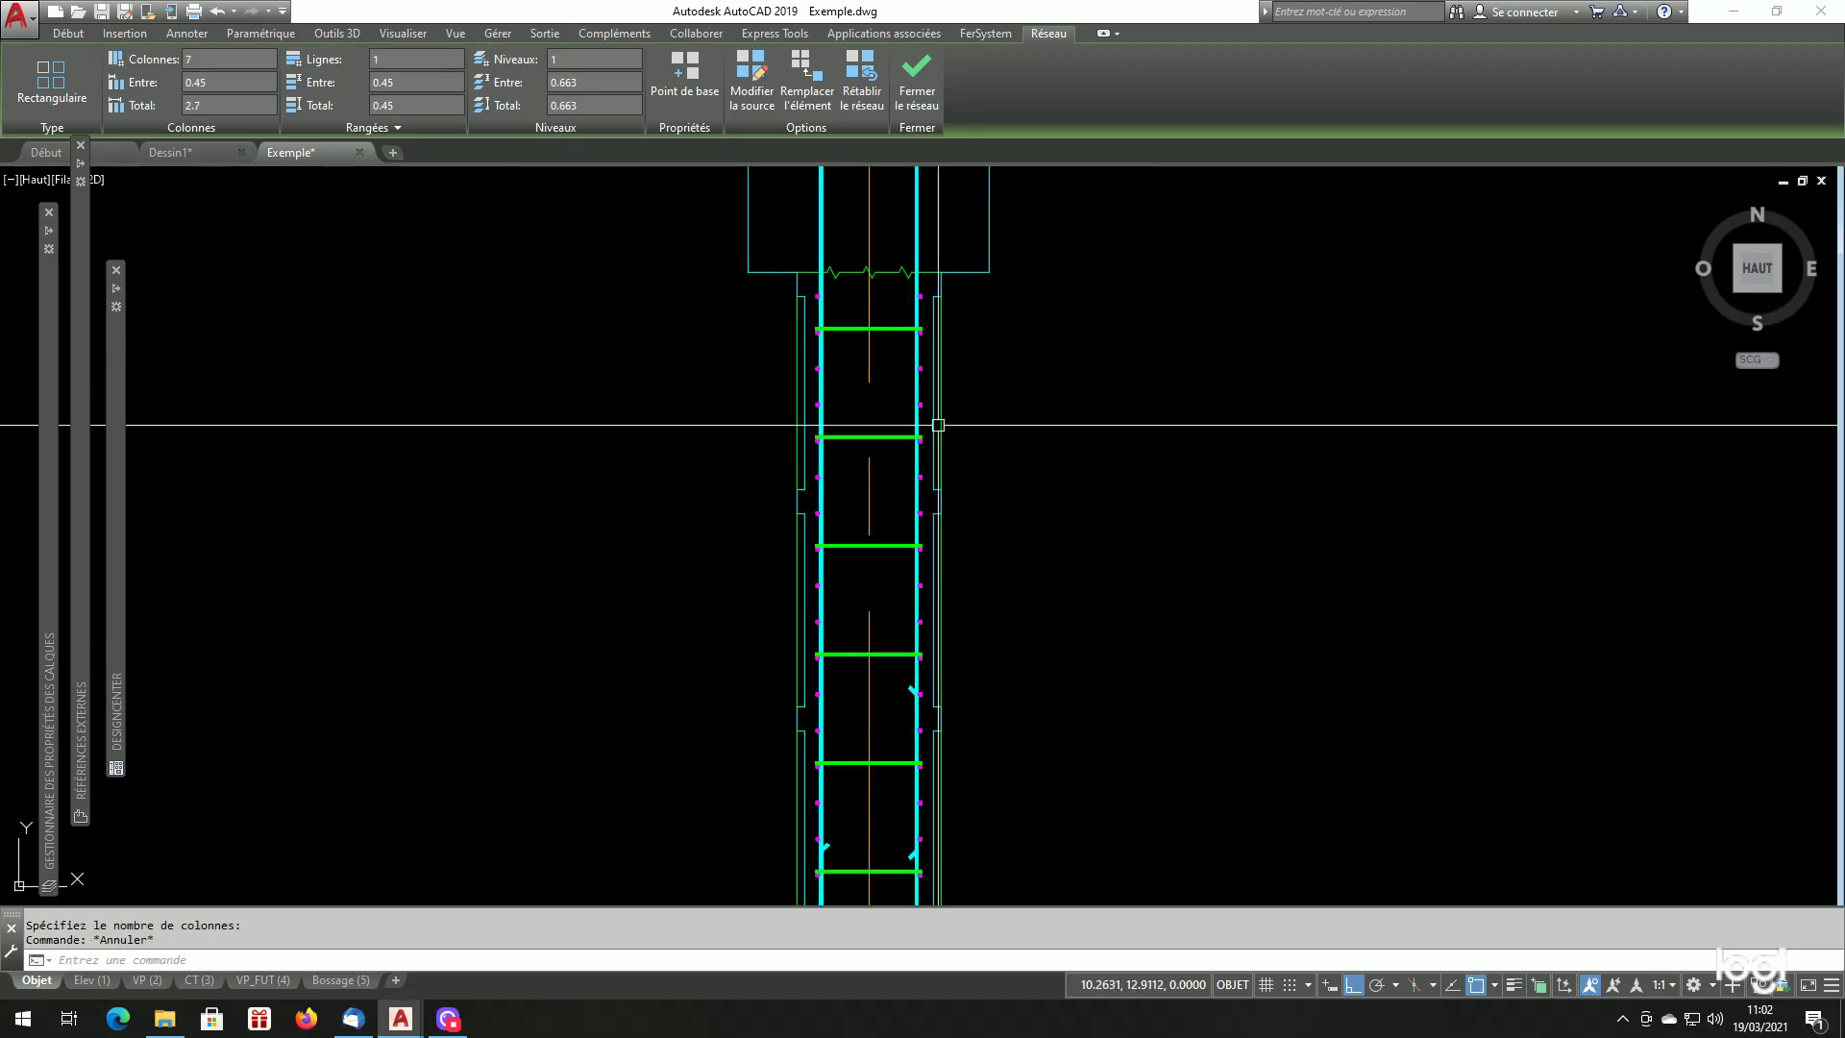
key(Escape)
Examine the shaft's reinforcement in the side section and how it relates to the elevation and plan views.
scroll(1027, 454, up, 2)
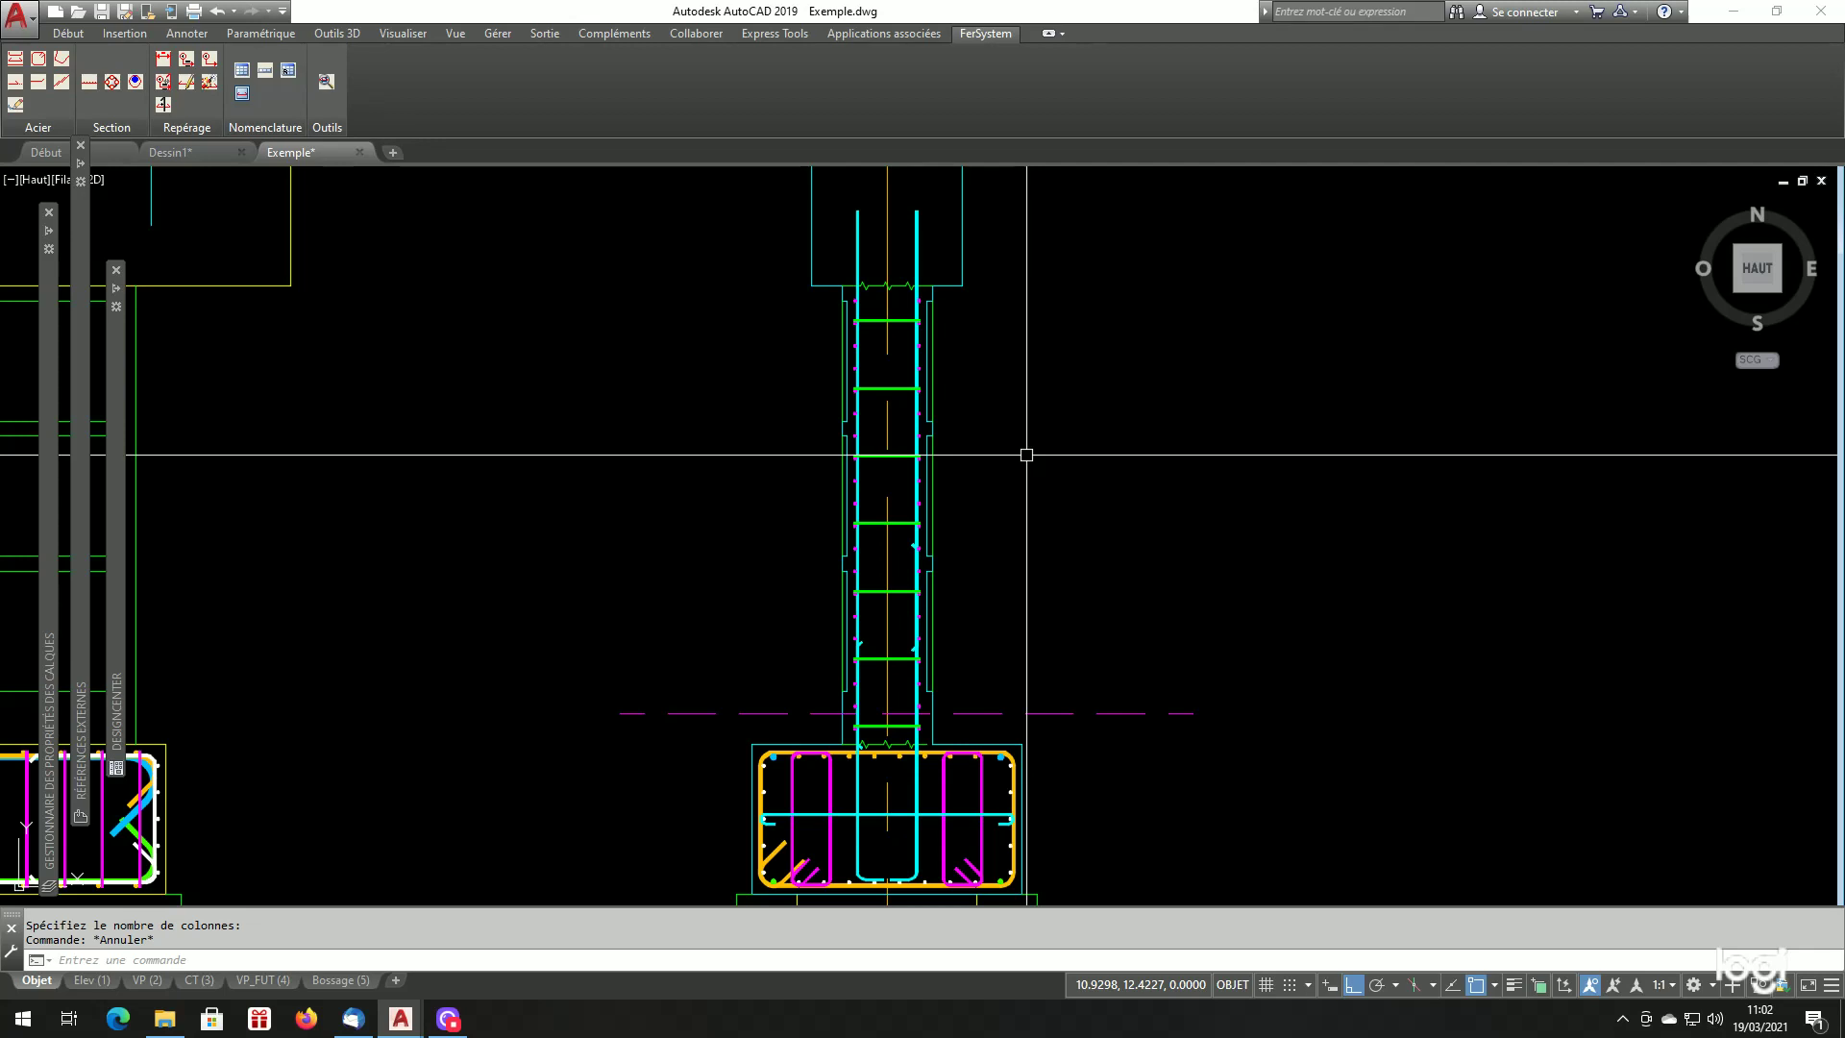
scroll(1029, 476, down, 4)
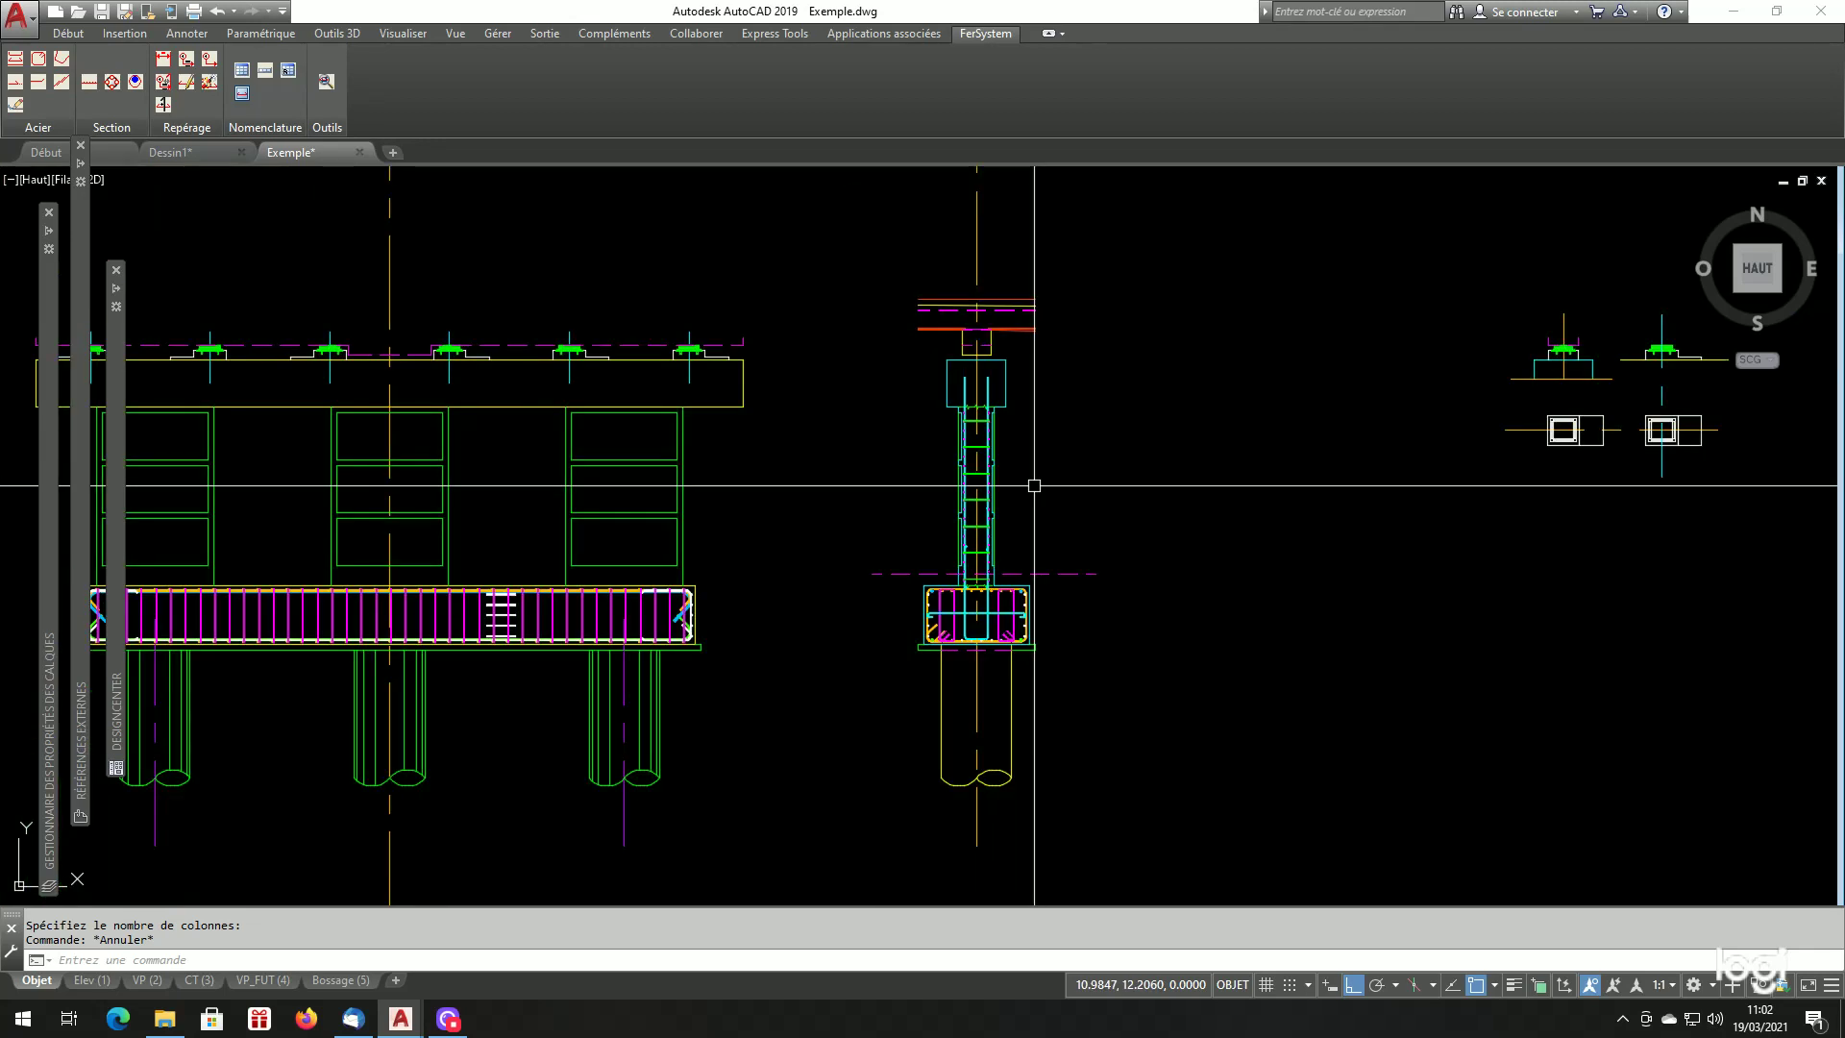
scroll(975, 432, up, 2)
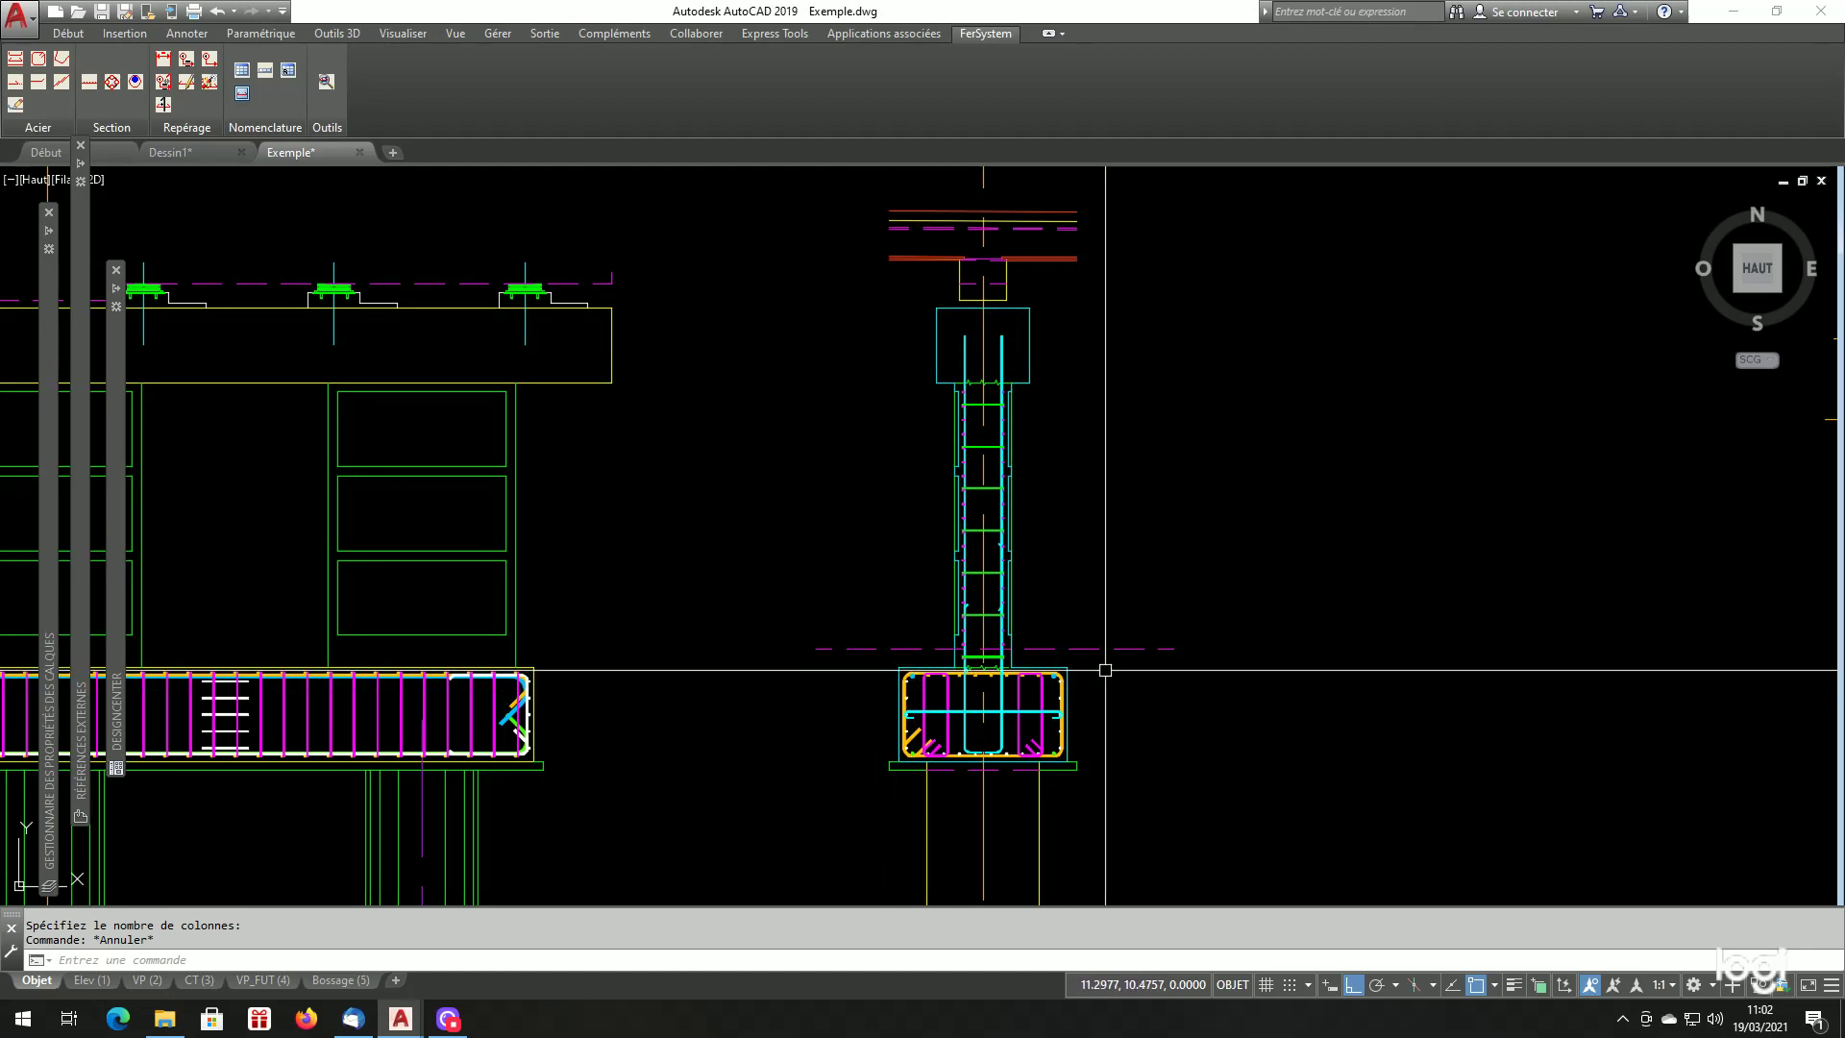
scroll(1153, 486, down, 4)
scroll(1062, 461, down, 3)
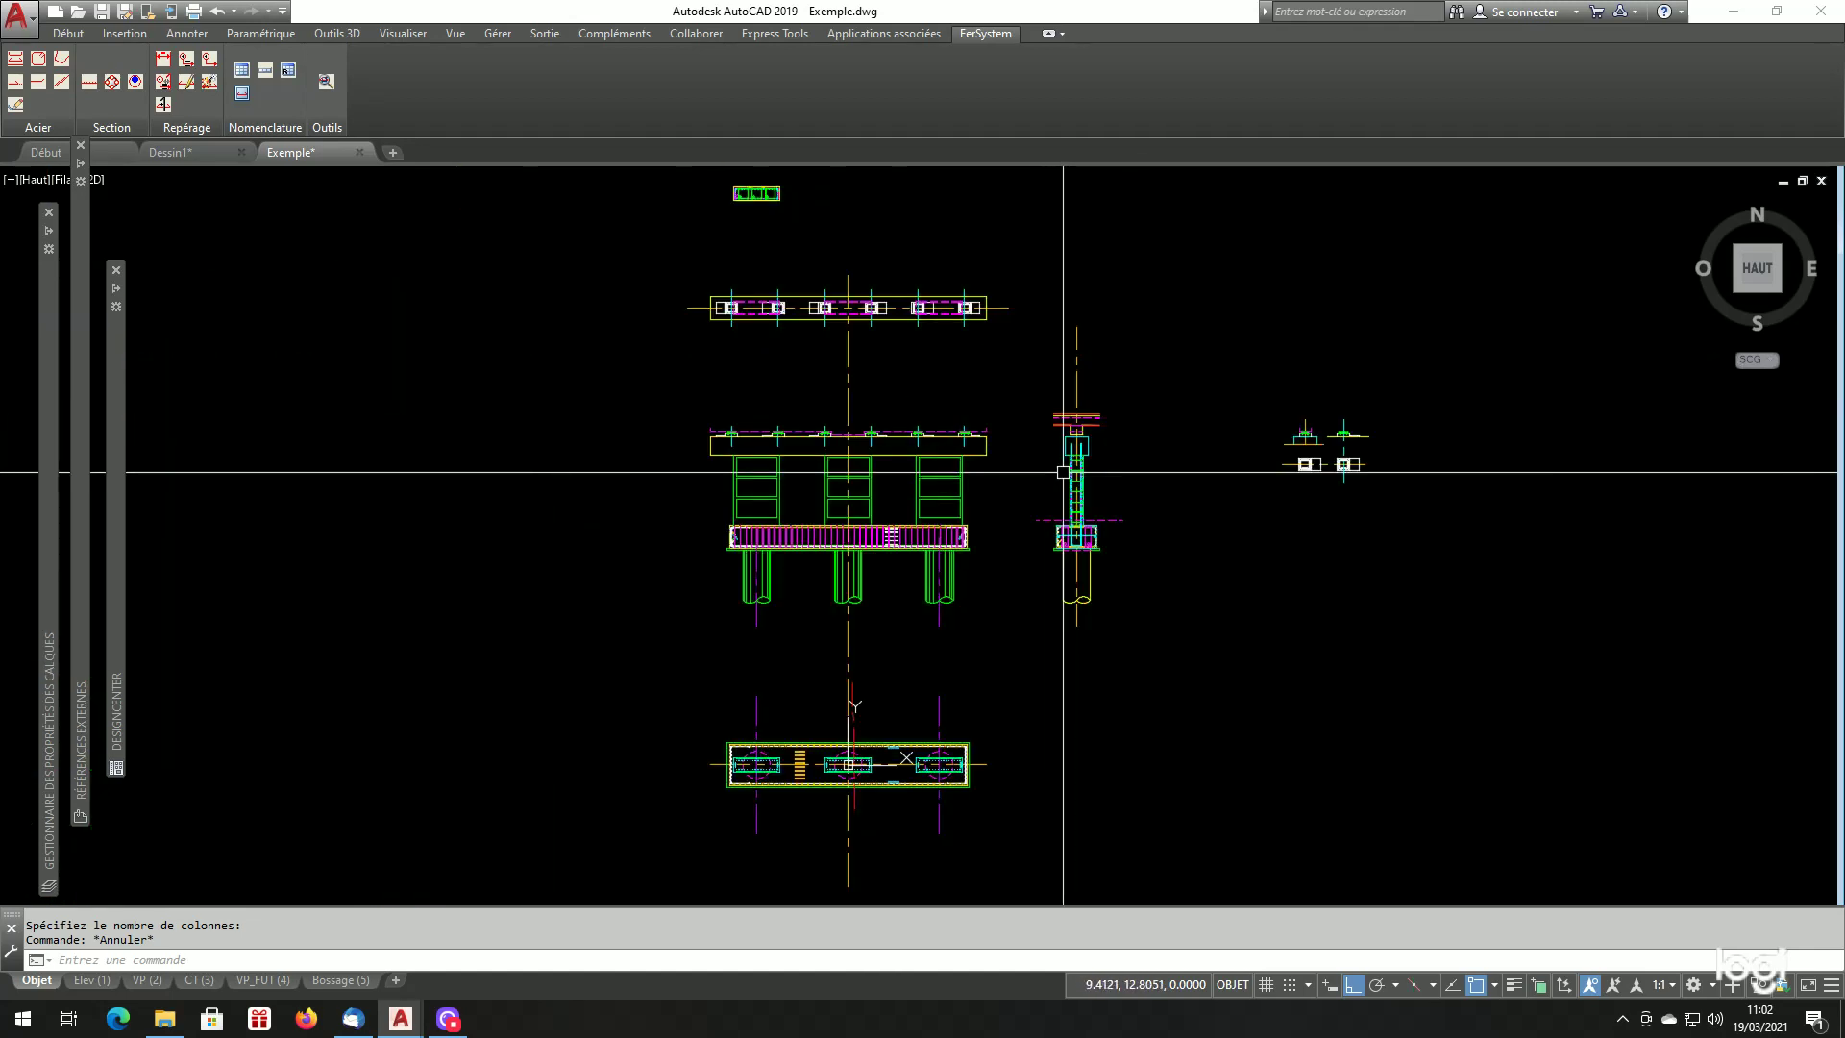
scroll(1099, 465, up, 3)
scroll(1105, 463, down, 3)
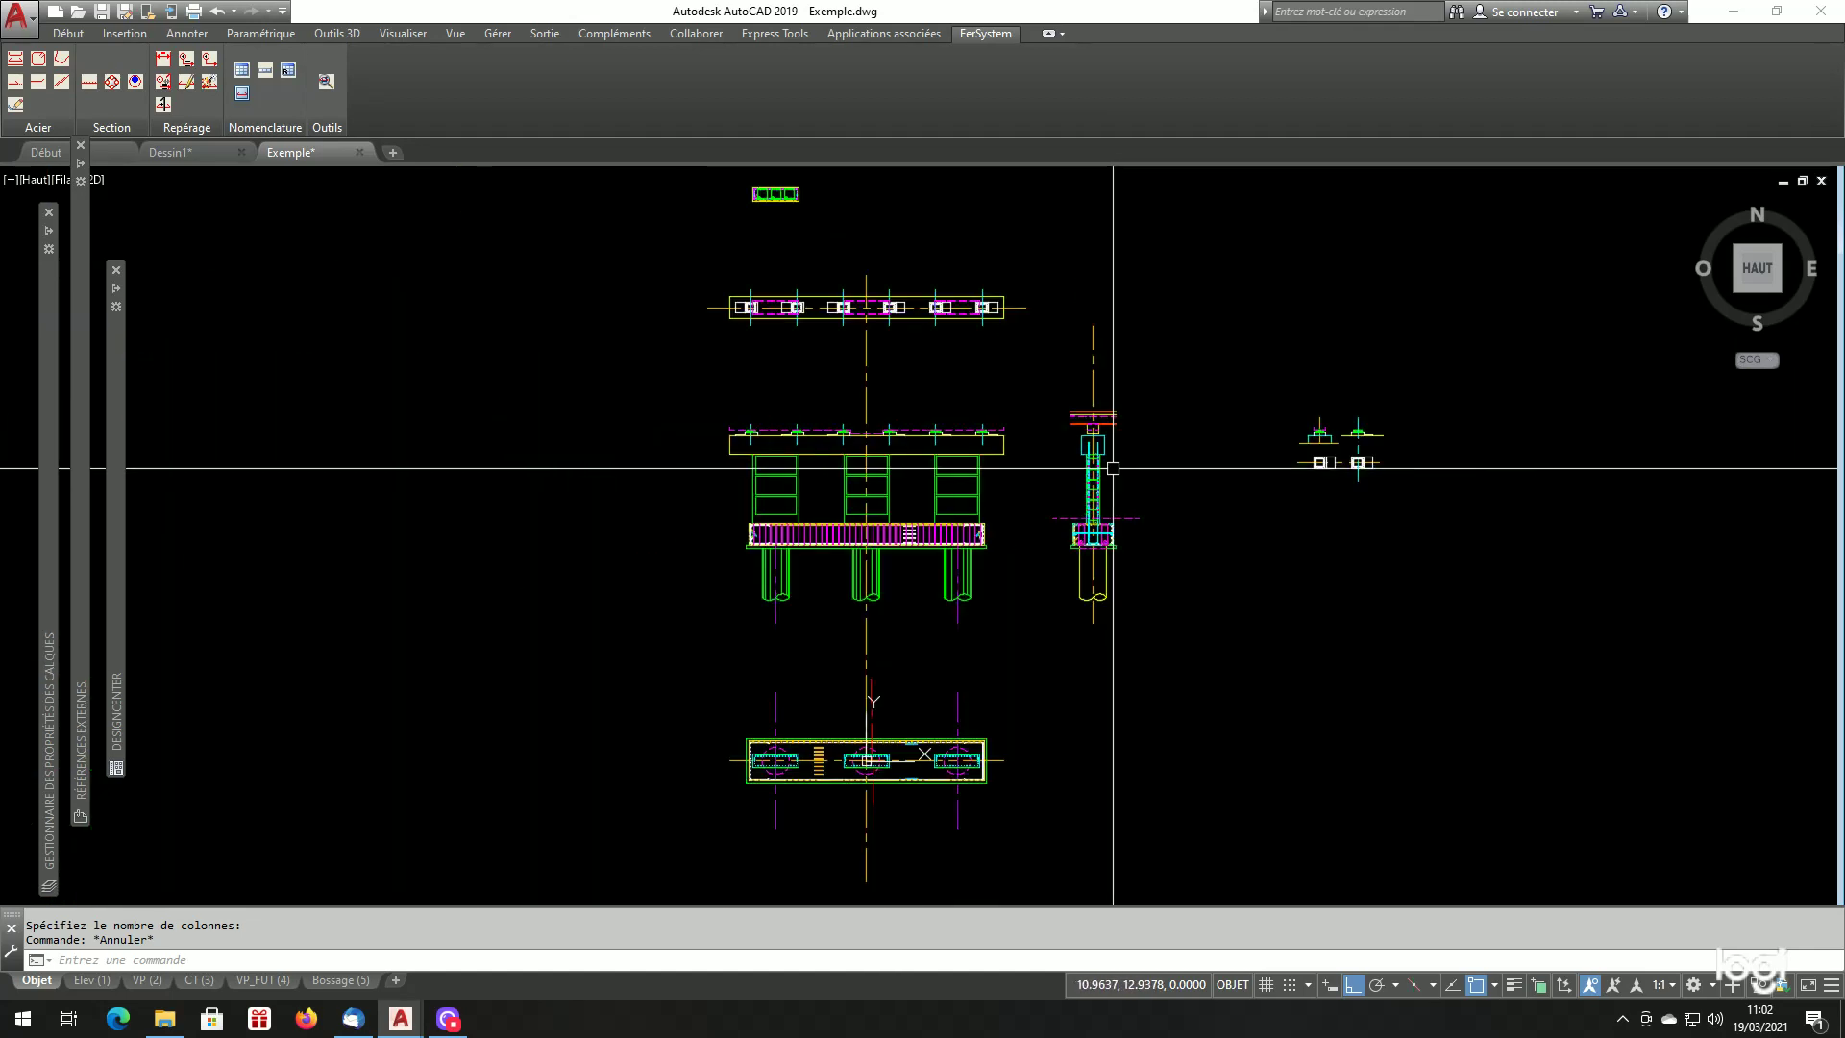
scroll(819, 750, up, 3)
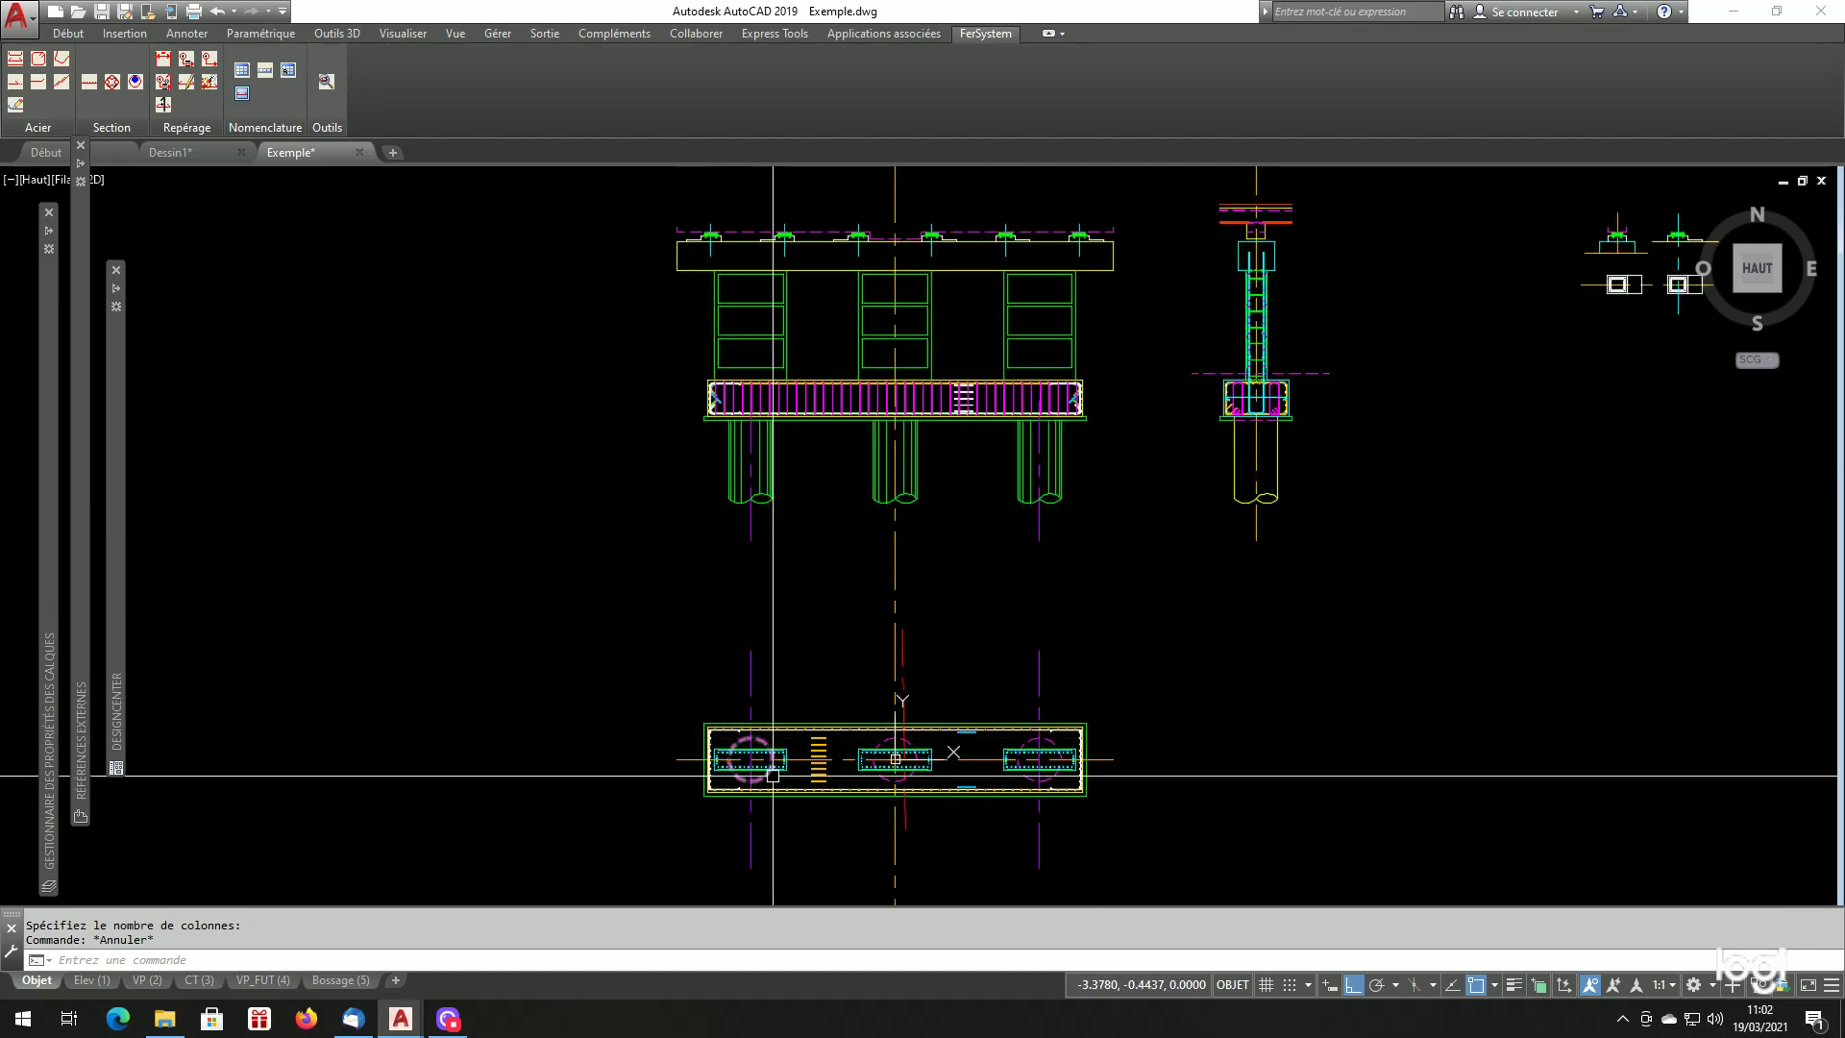
scroll(855, 796, down, 2)
scroll(854, 796, down, 2)
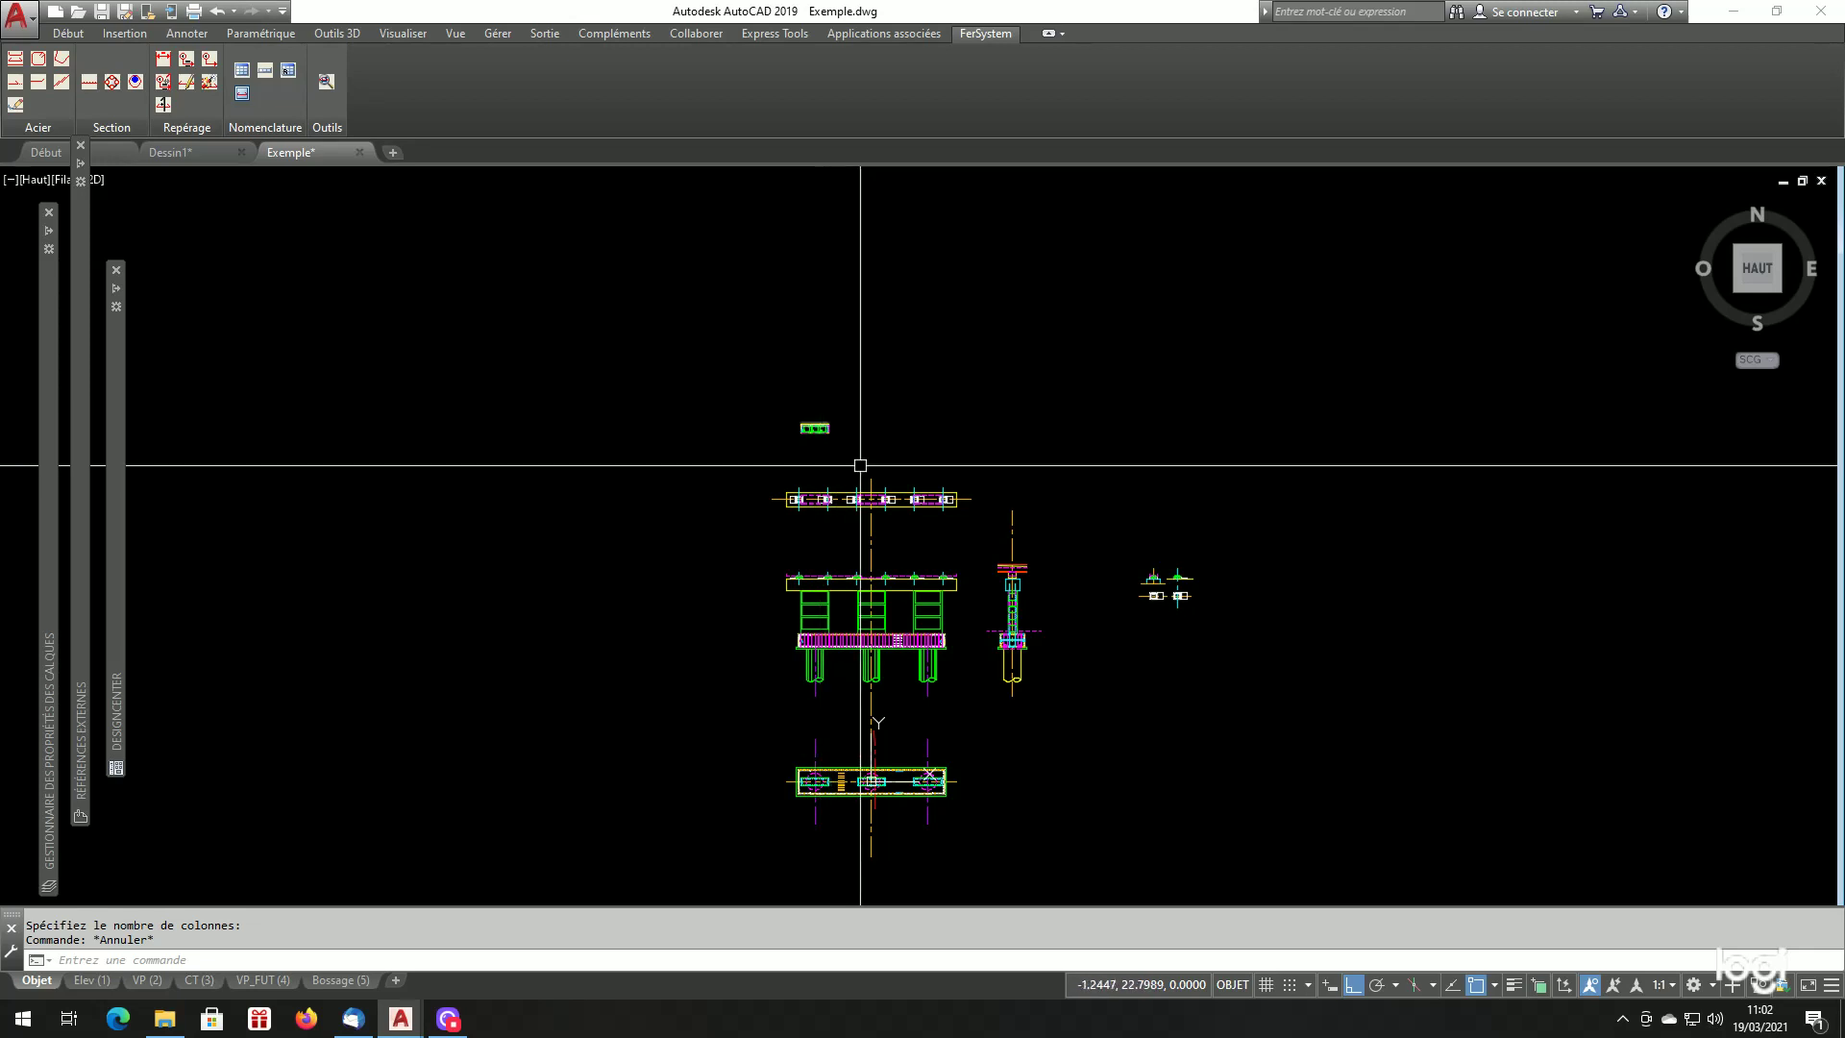
scroll(1009, 615, up, 6)
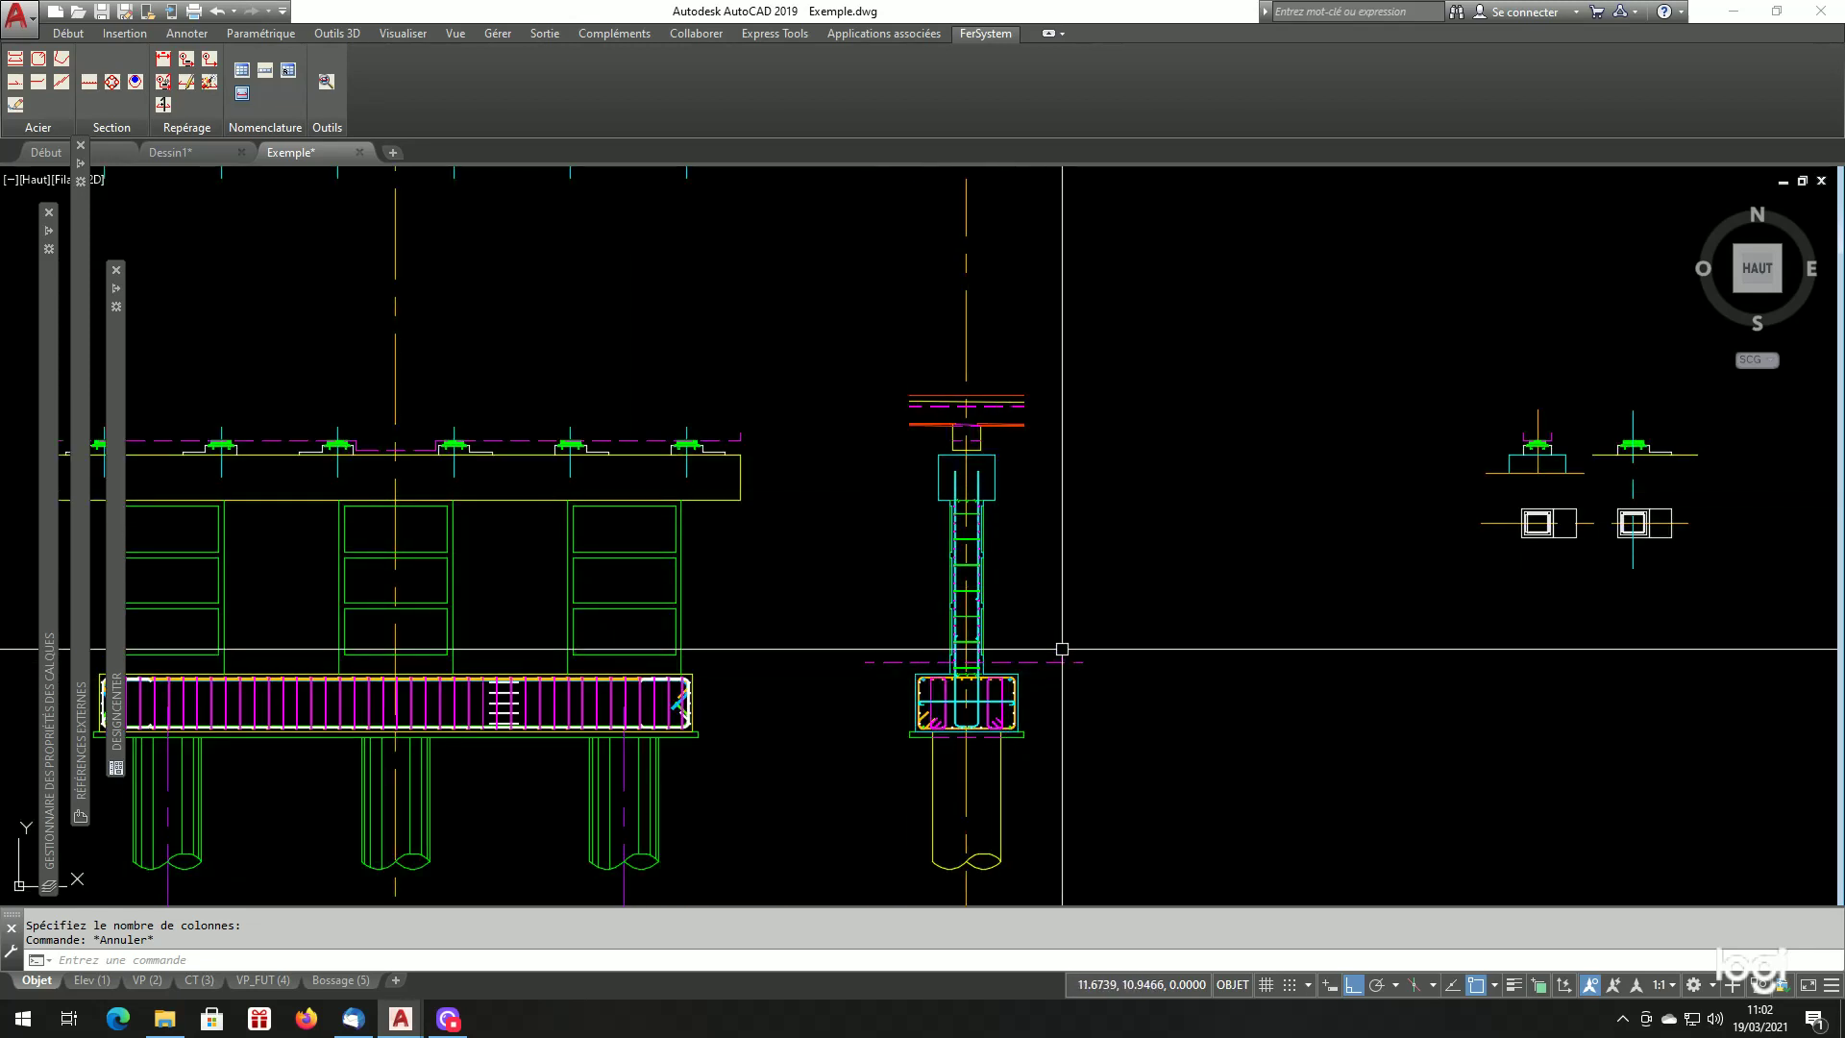
scroll(1000, 638, down, 3)
scroll(711, 623, up, 2)
Inspect the shafts in the front elevation and the shaft cross-section above the plan views.
scroll(711, 623, up, 2)
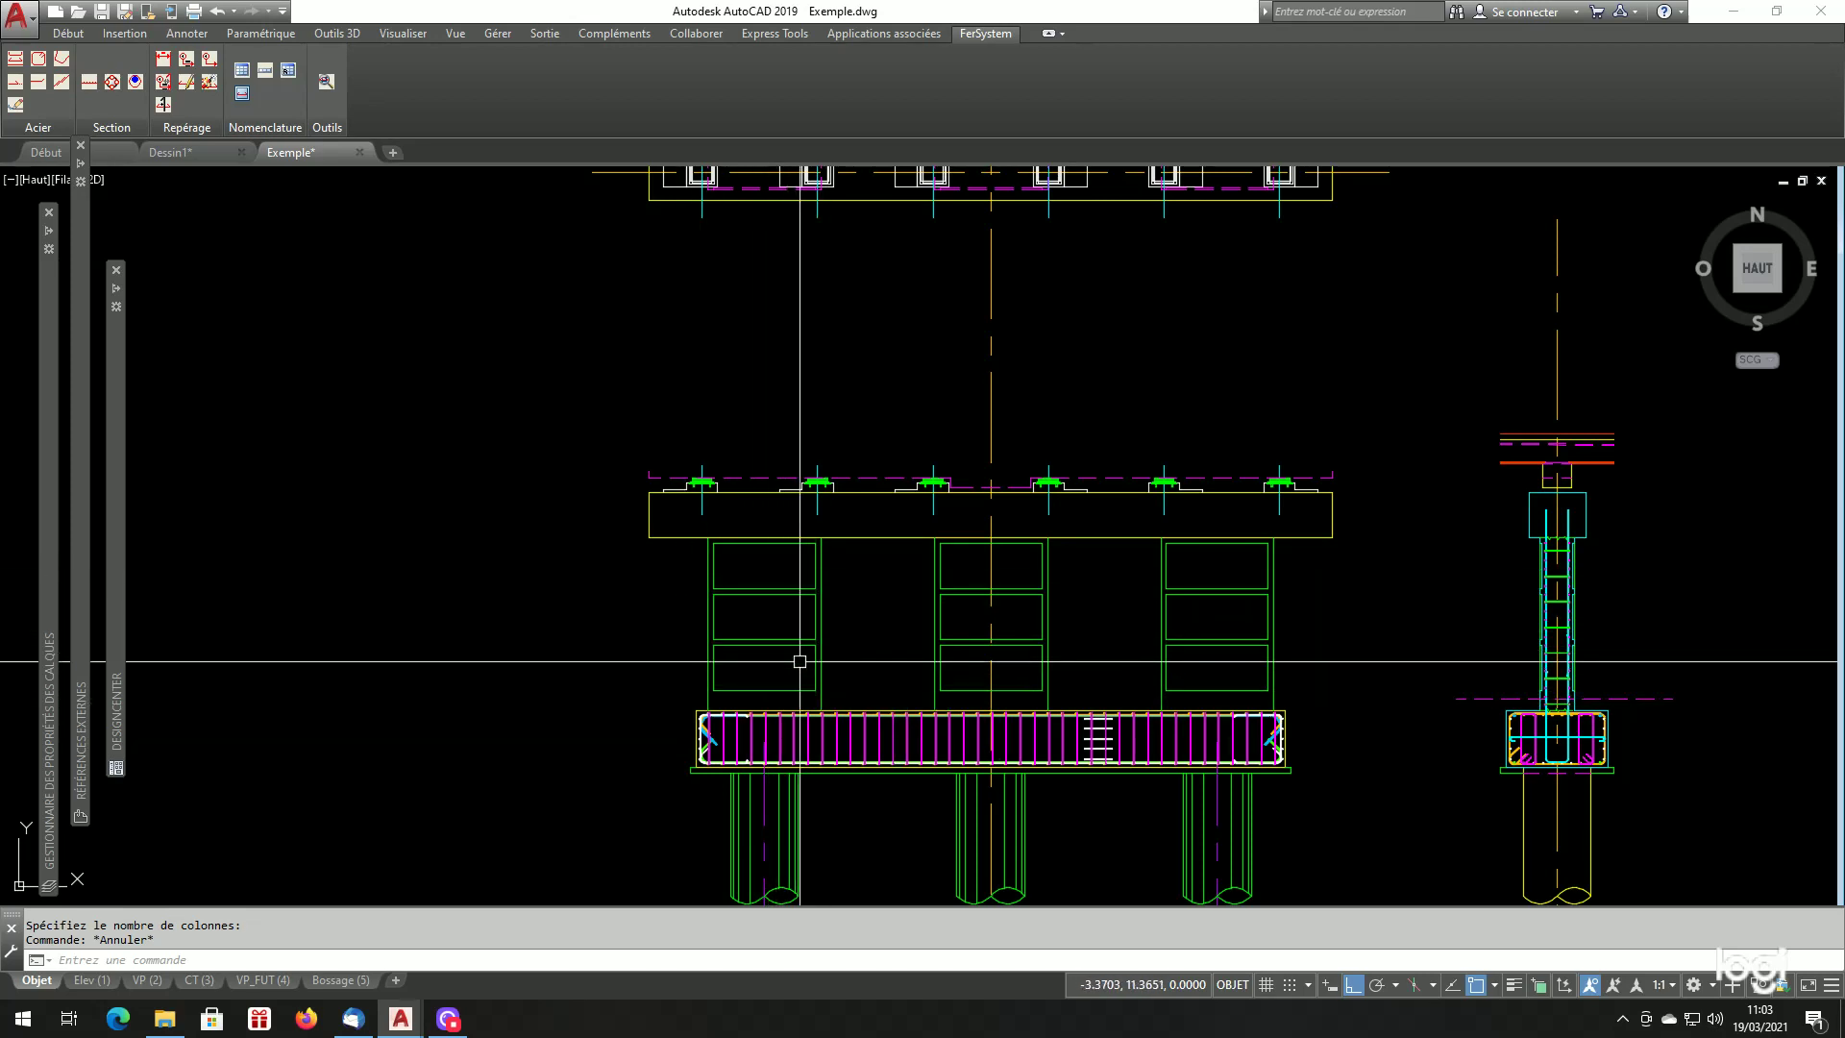
scroll(812, 644, down, 2)
scroll(793, 639, up, 4)
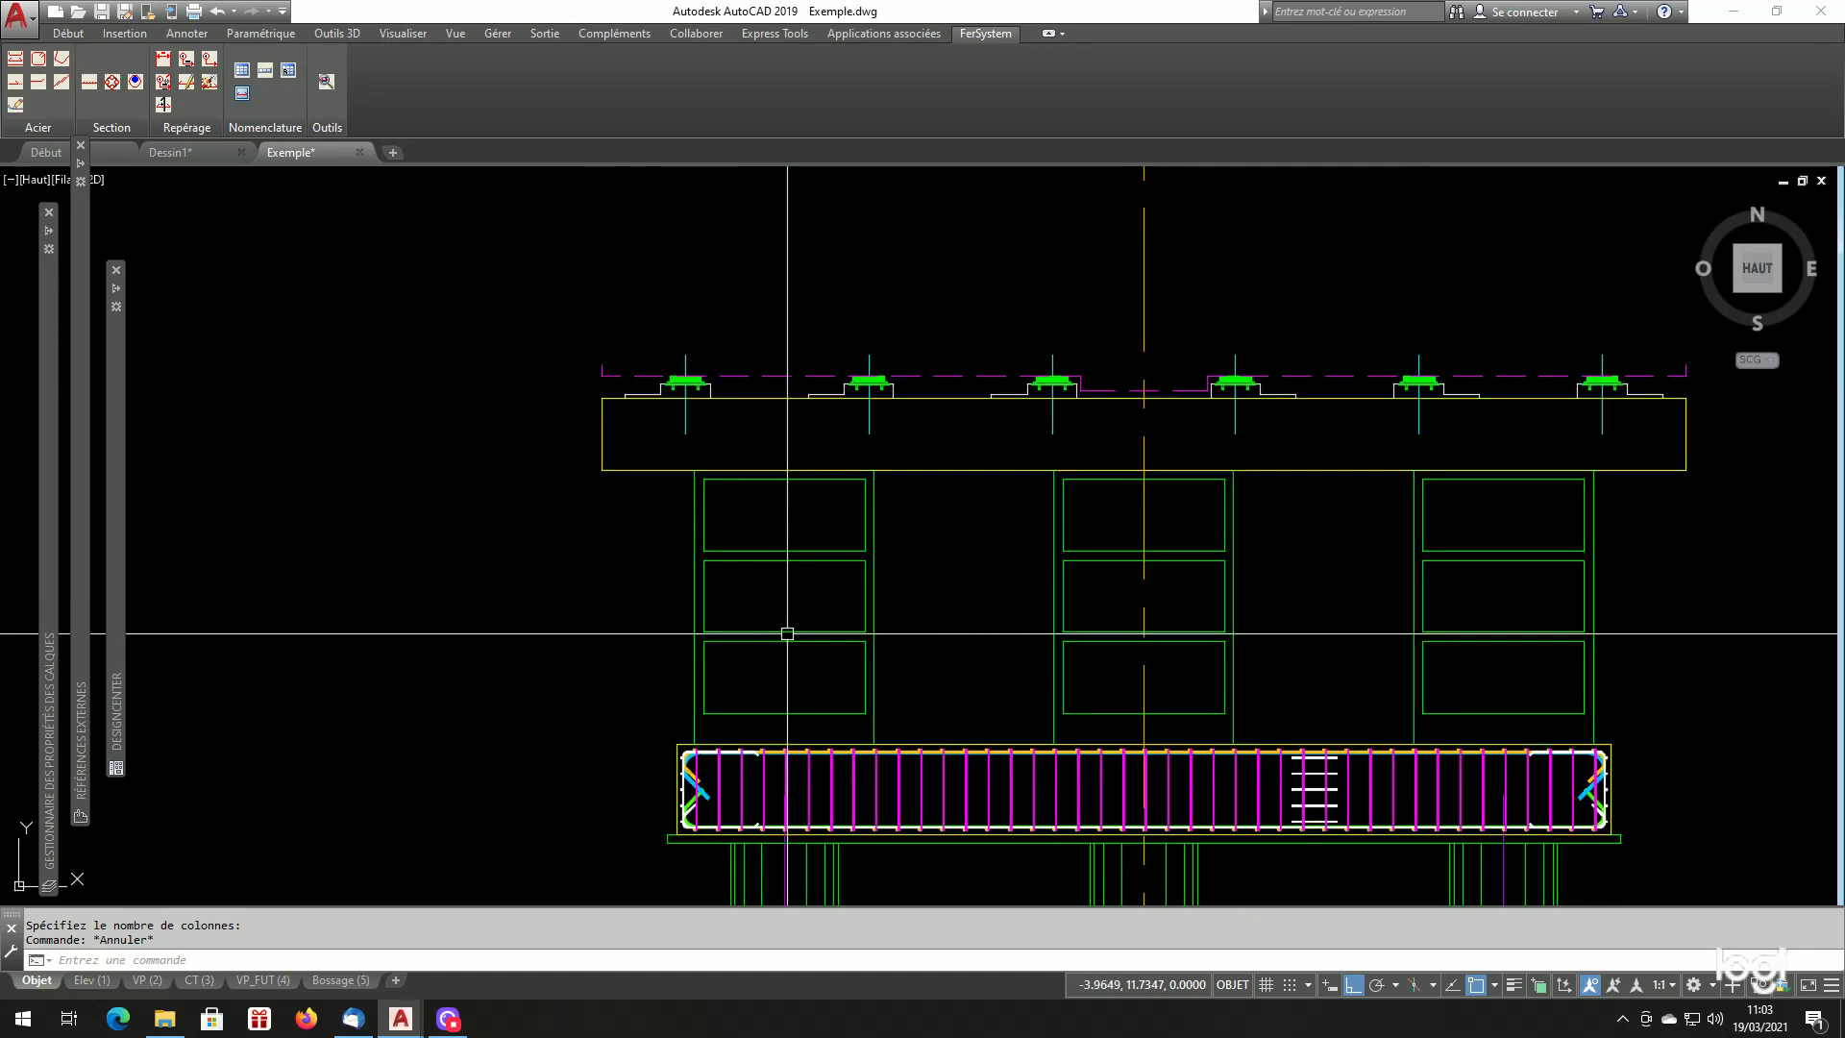
scroll(798, 642, down, 4)
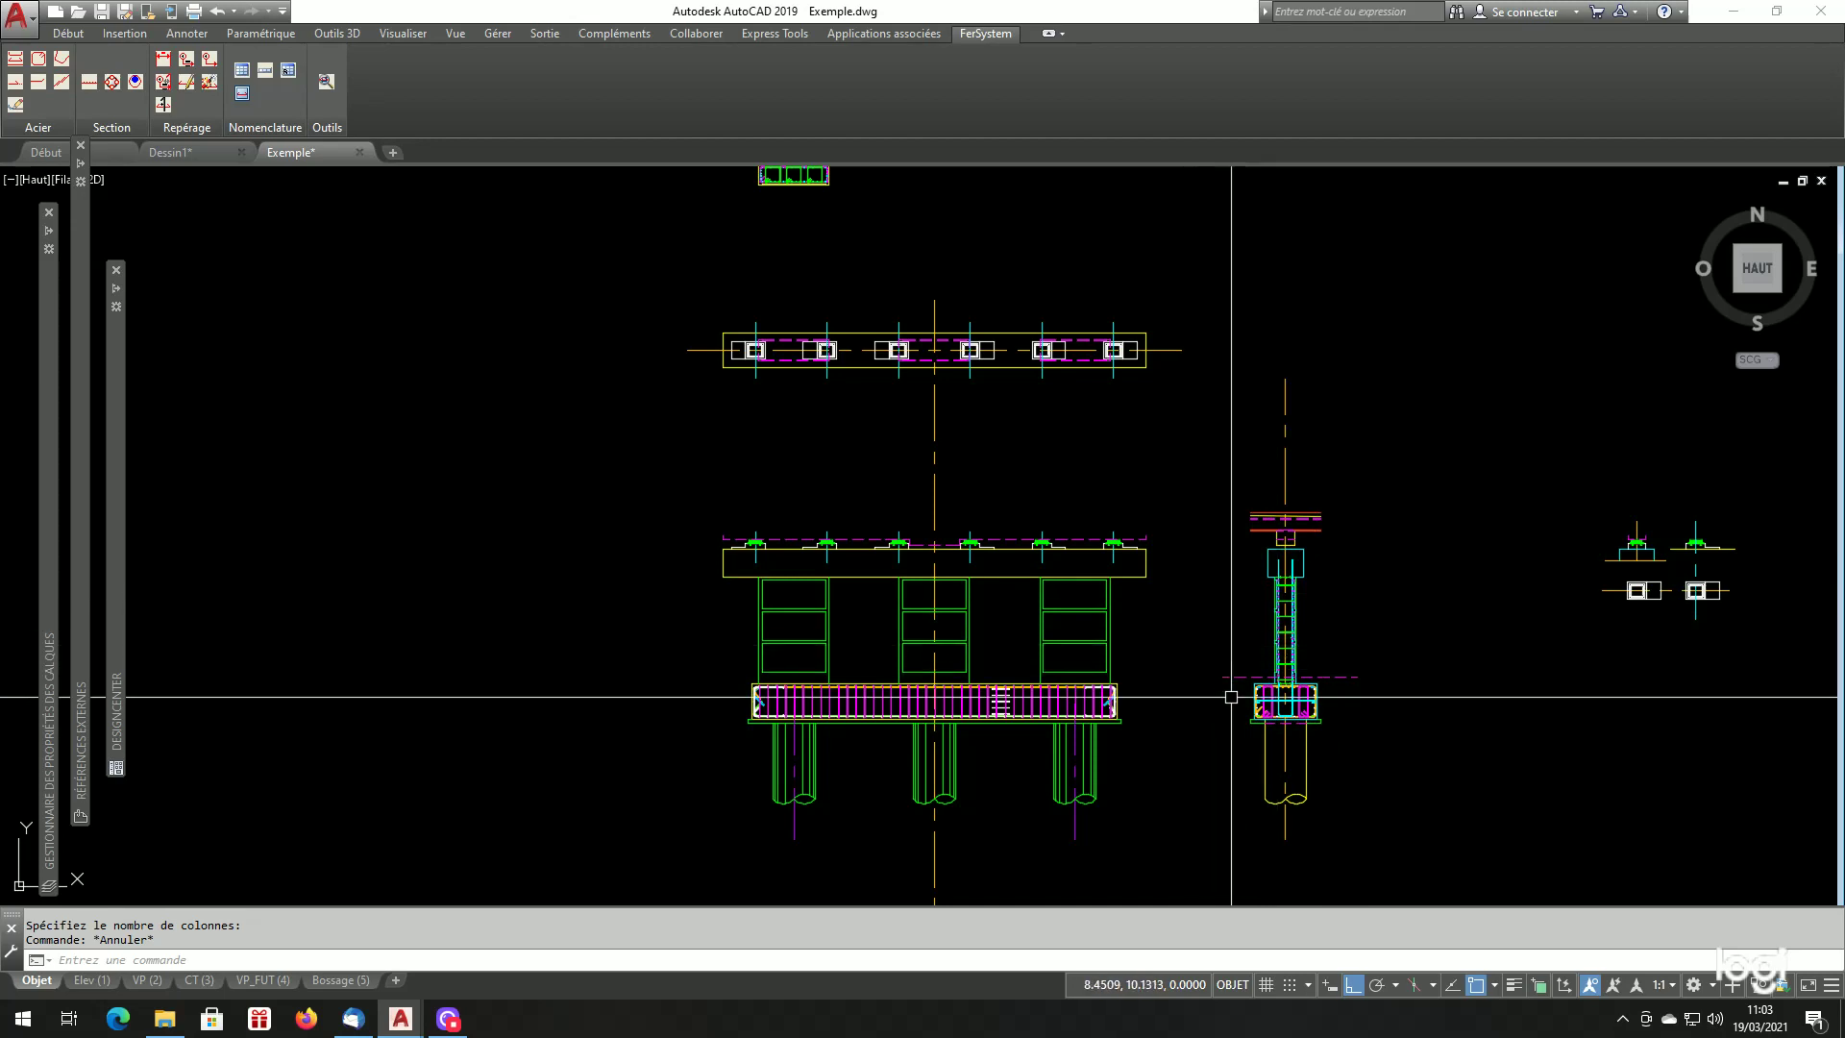
scroll(798, 648, up, 2)
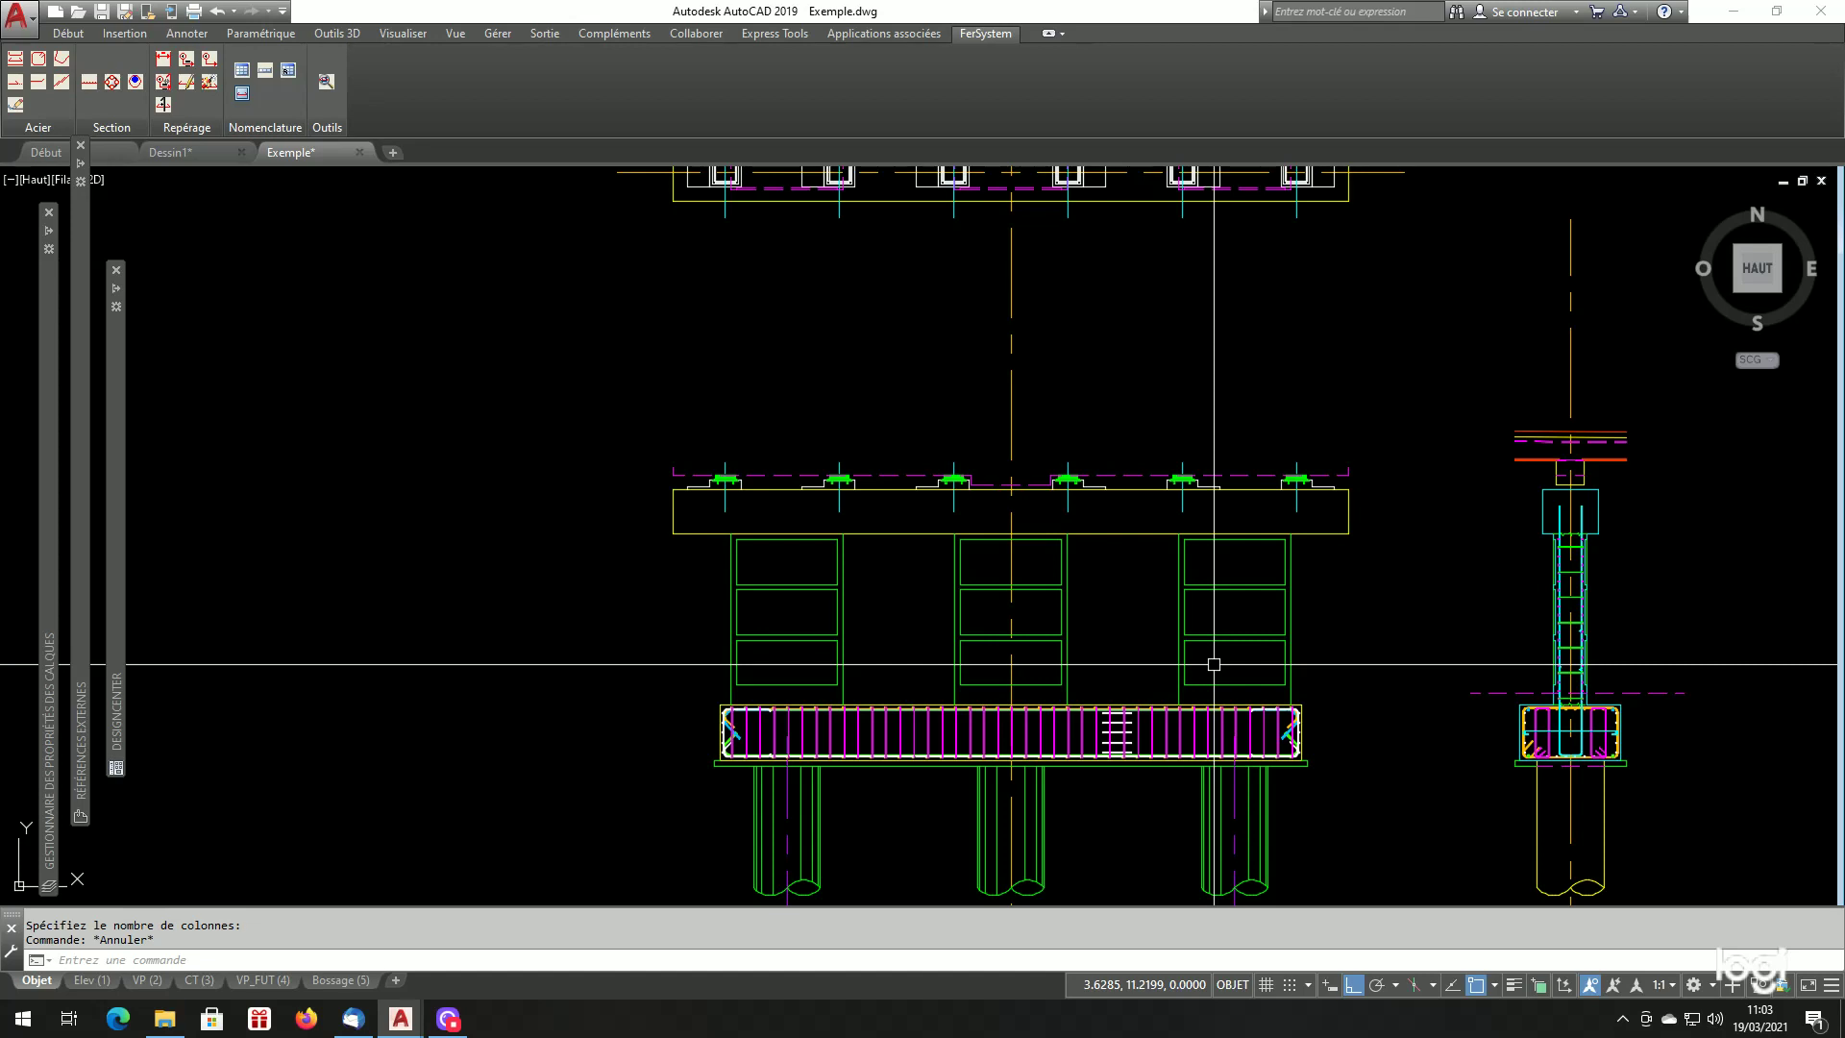
scroll(1057, 740, down, 3)
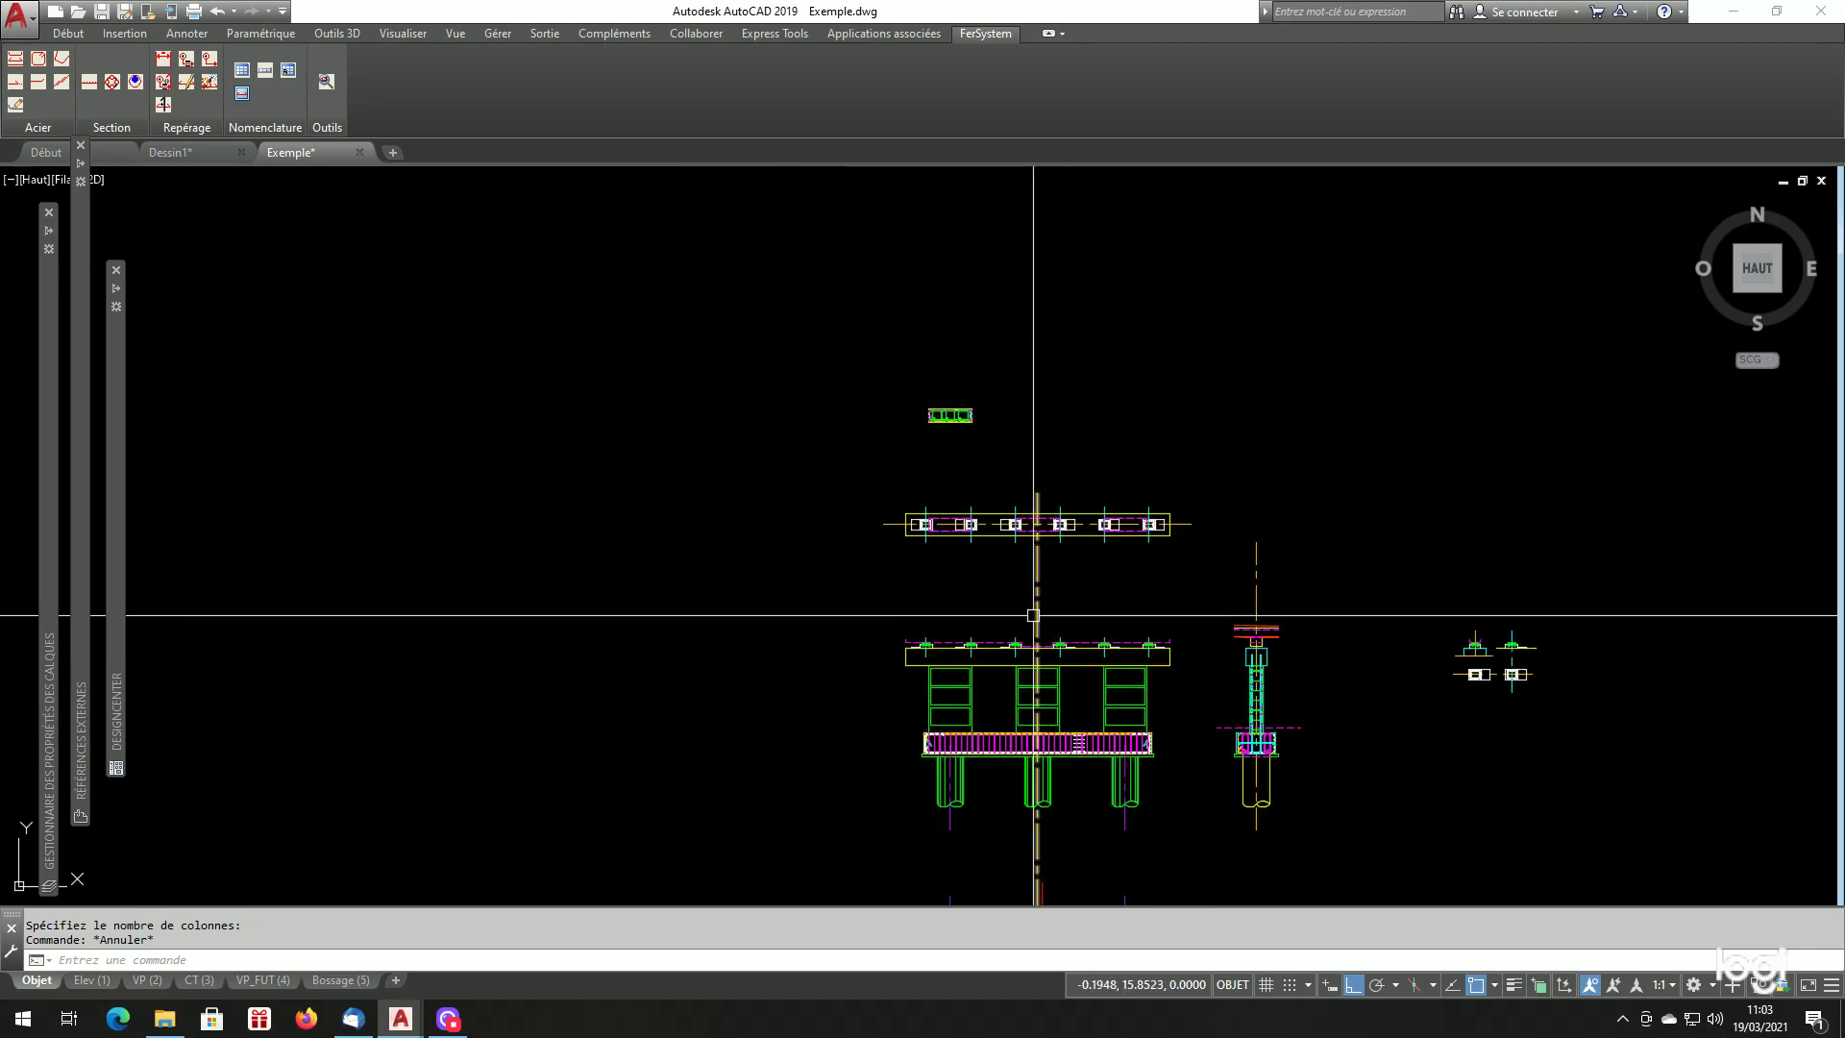
scroll(894, 412, up, 4)
scroll(923, 474, down, 4)
scroll(931, 495, up, 2)
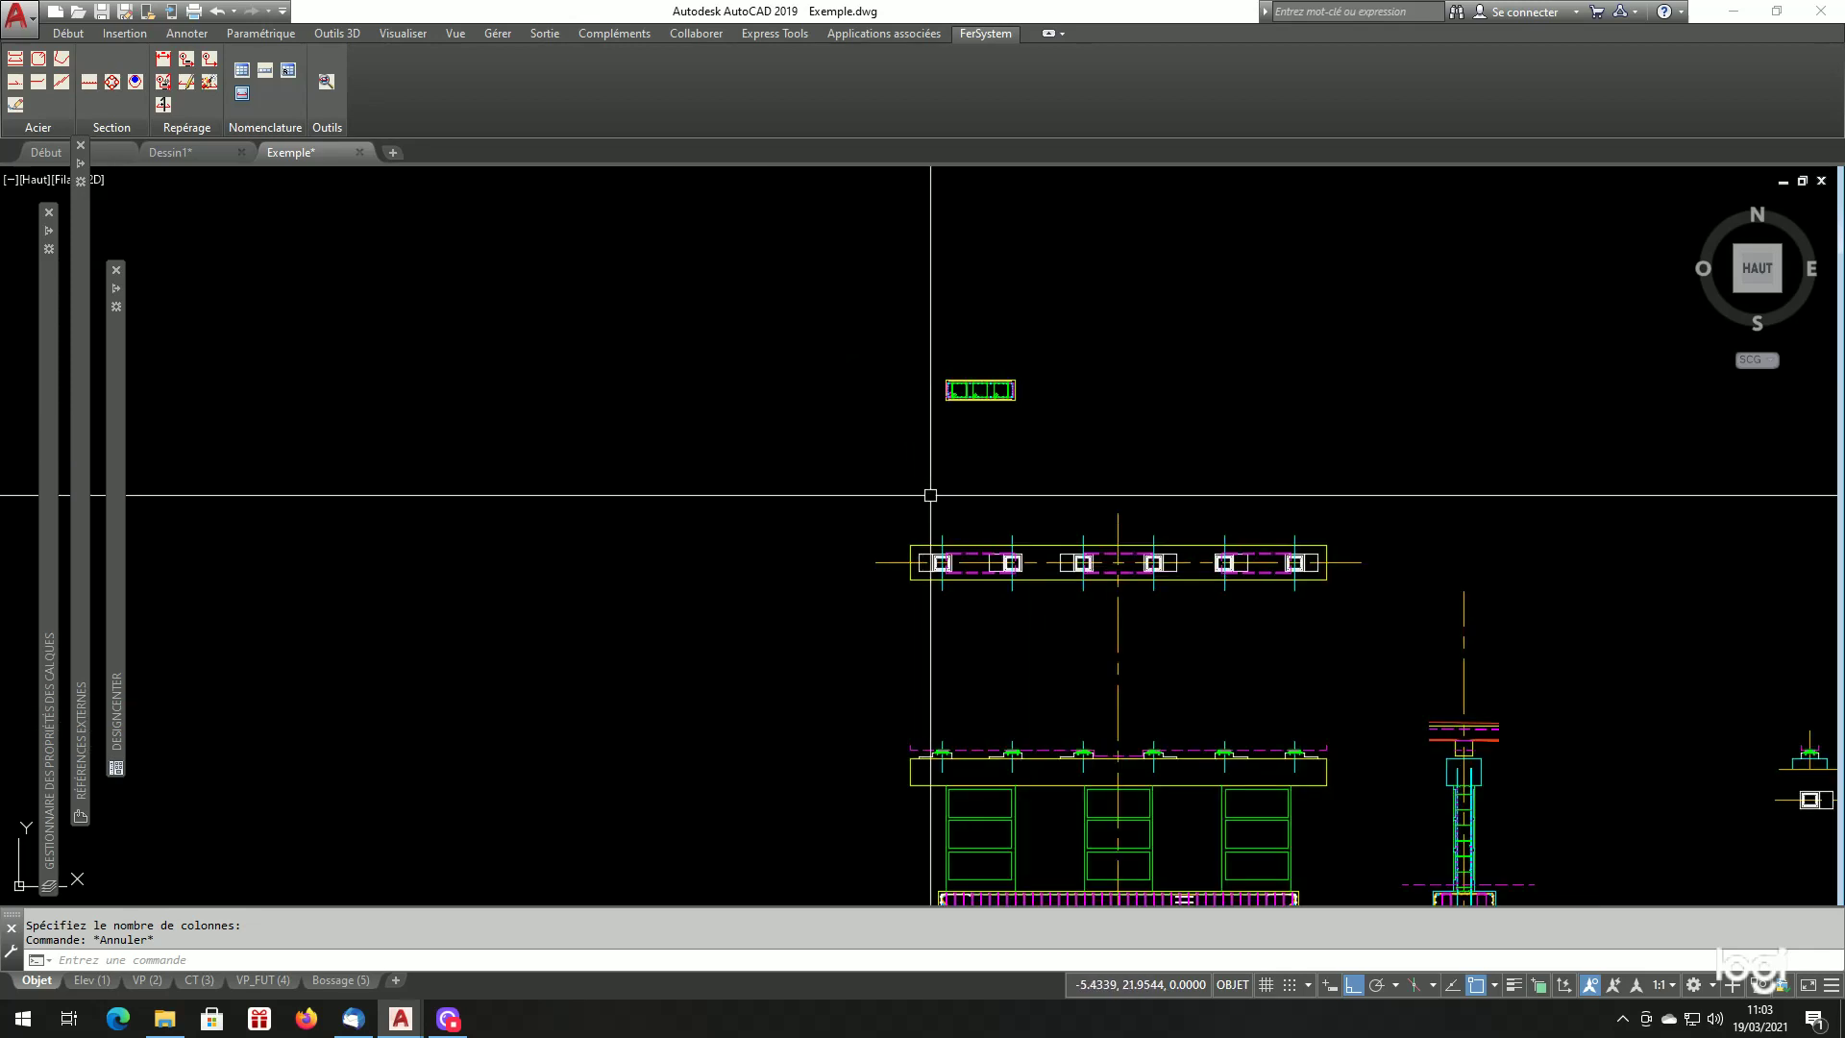
scroll(980, 539, down, 2)
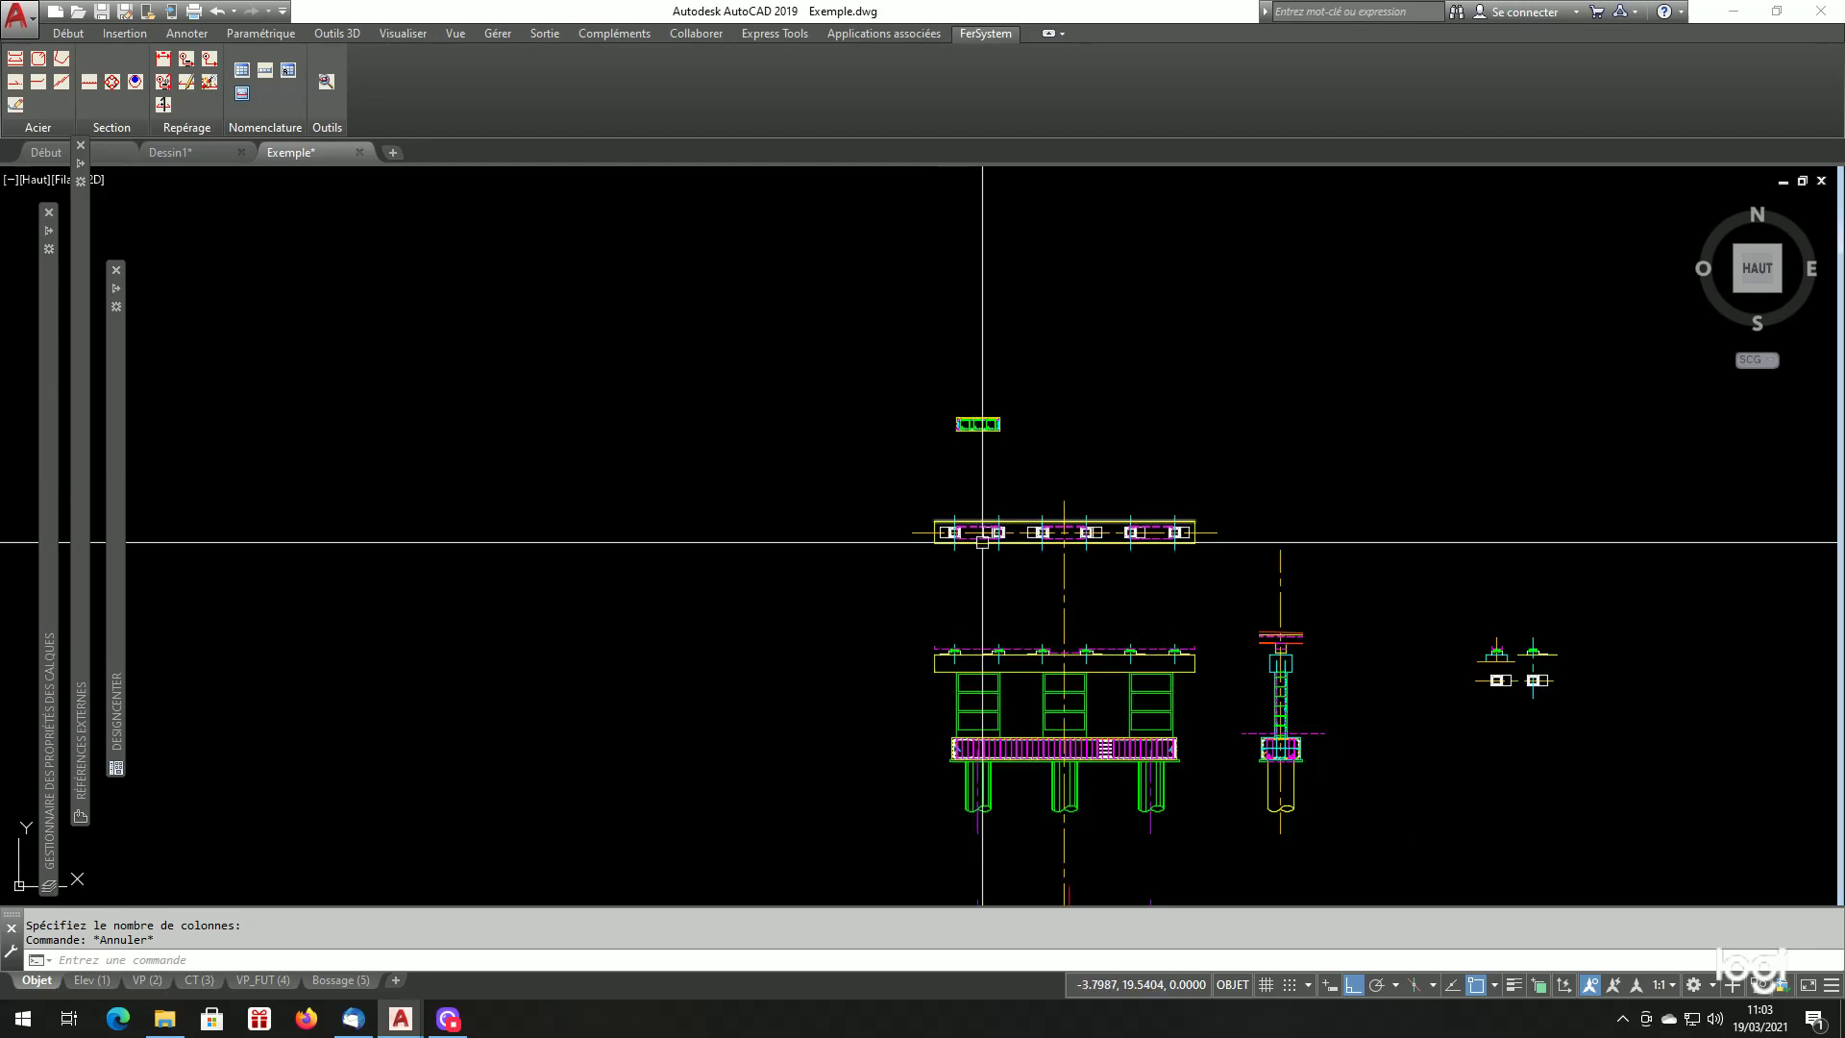
Examine the front elevation and the side section's shaft reinforcement, checking the array of horizontal section bars along the shaft's left face.
scroll(1001, 647, up, 3)
scroll(999, 673, down, 3)
scroll(1000, 766, up, 3)
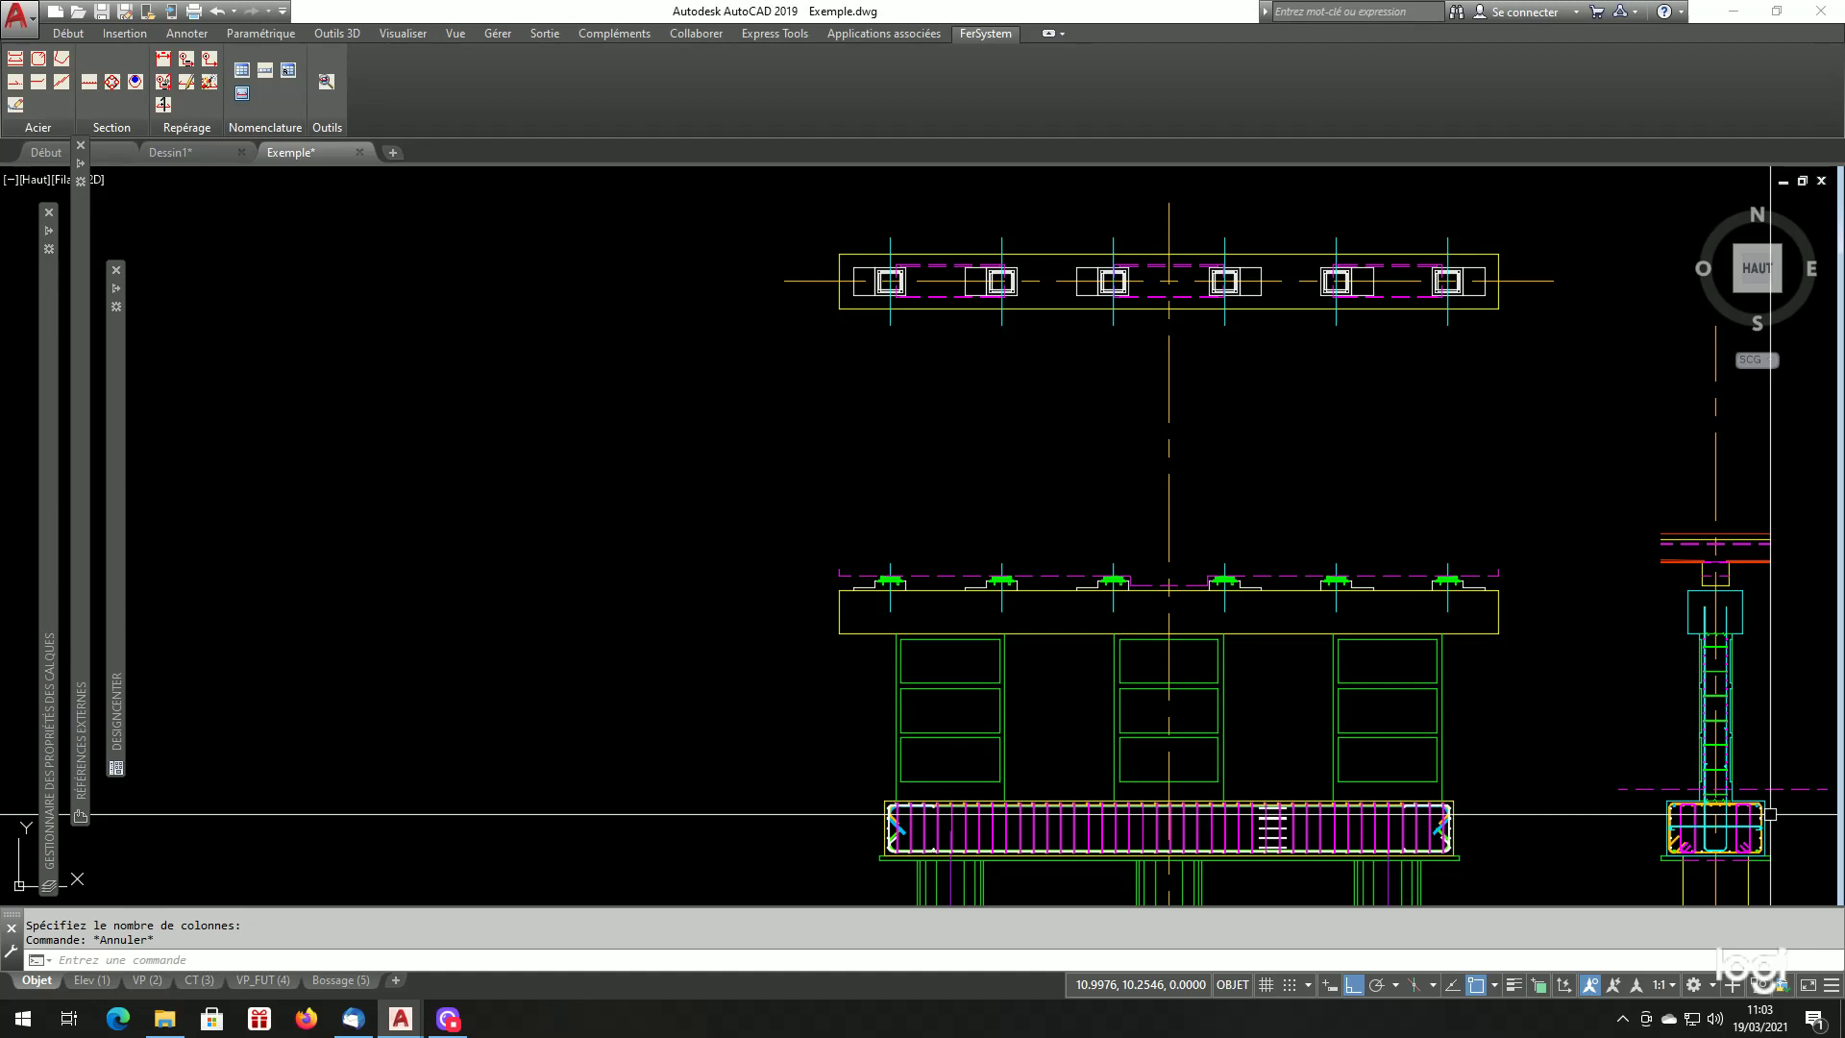
scroll(1769, 814, down, 2)
scroll(1634, 779, up, 6)
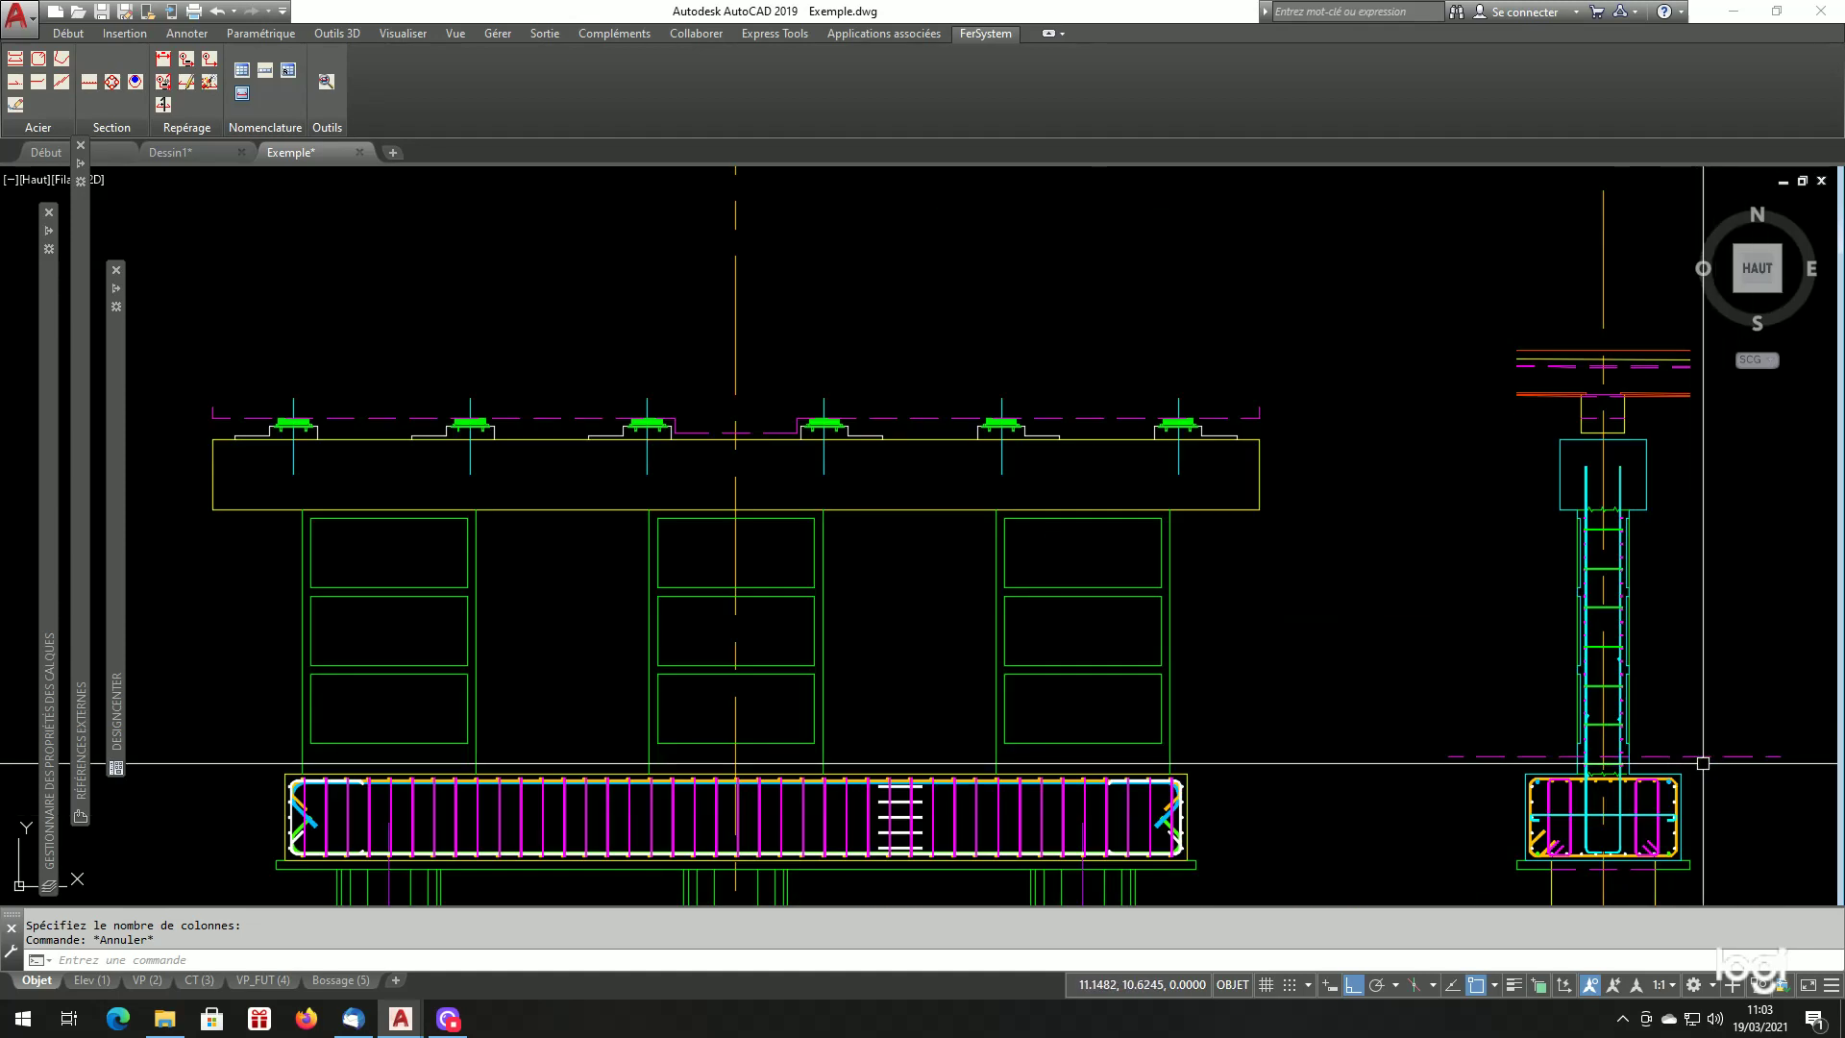
scroll(1453, 774, up, 6)
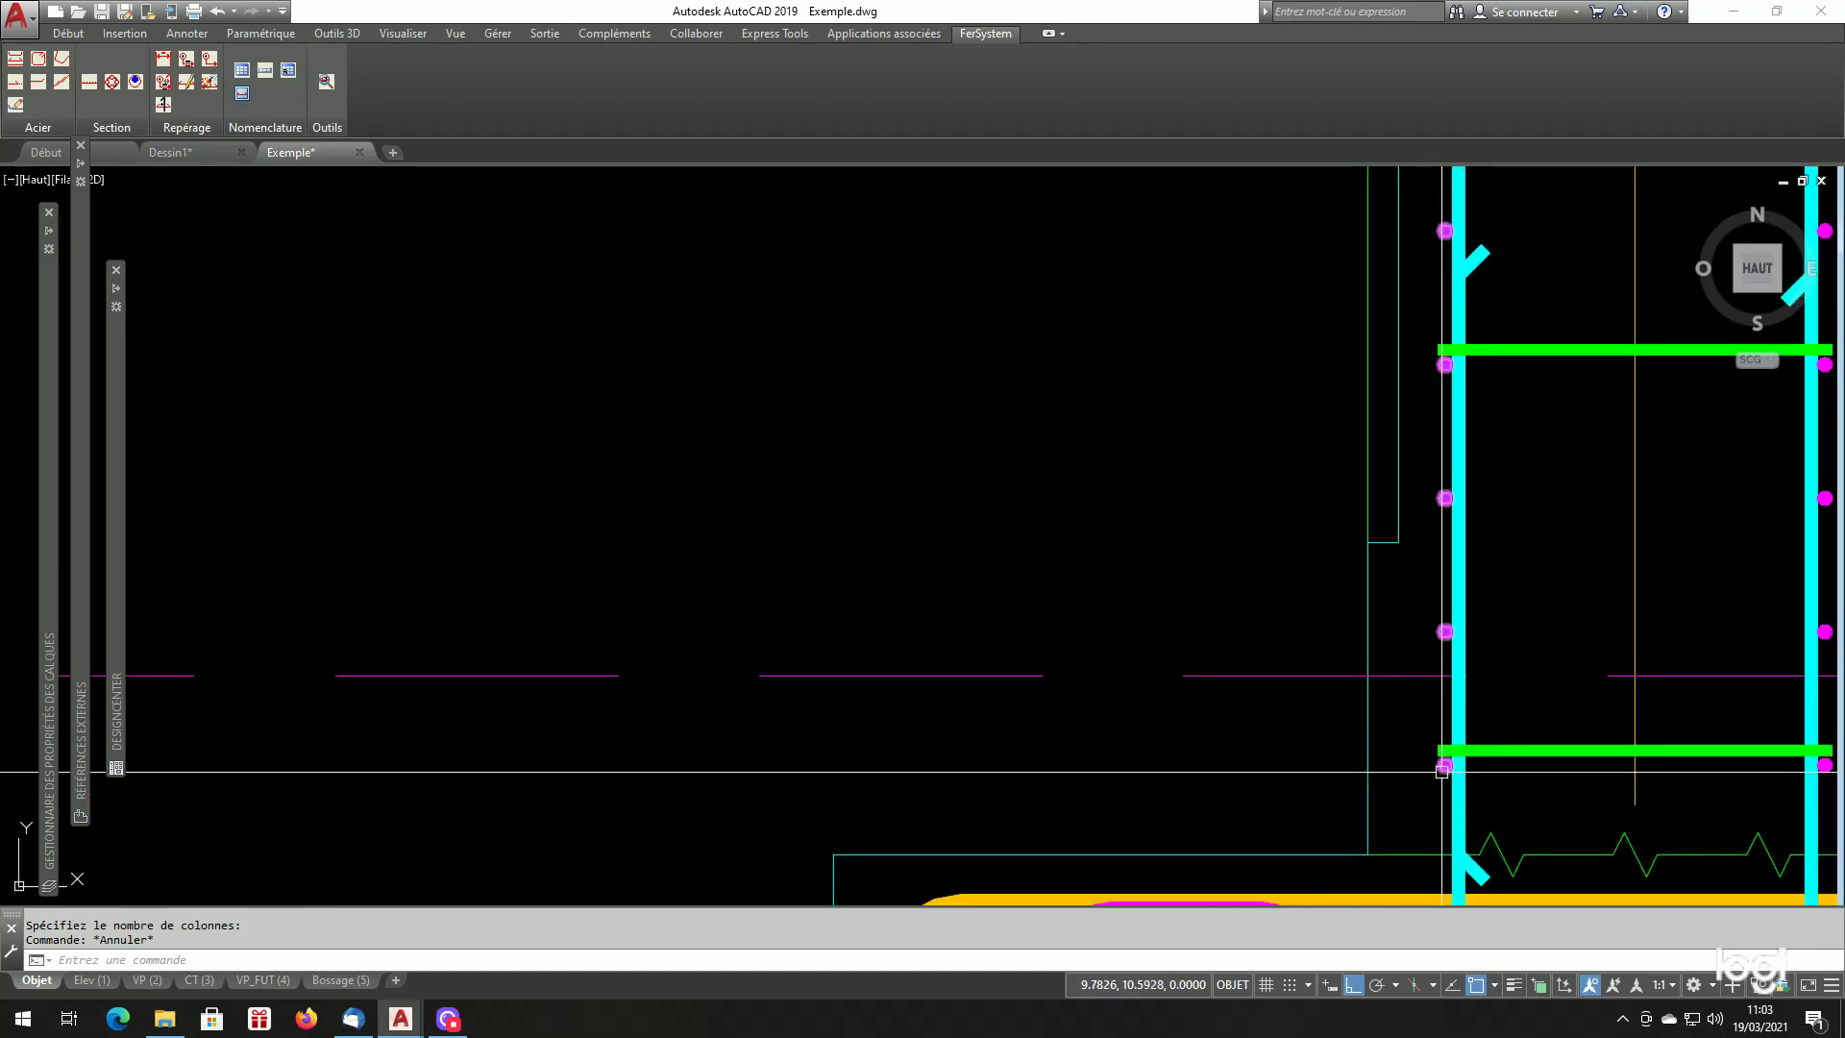
click(1442, 768)
scroll(1374, 768, down, 2)
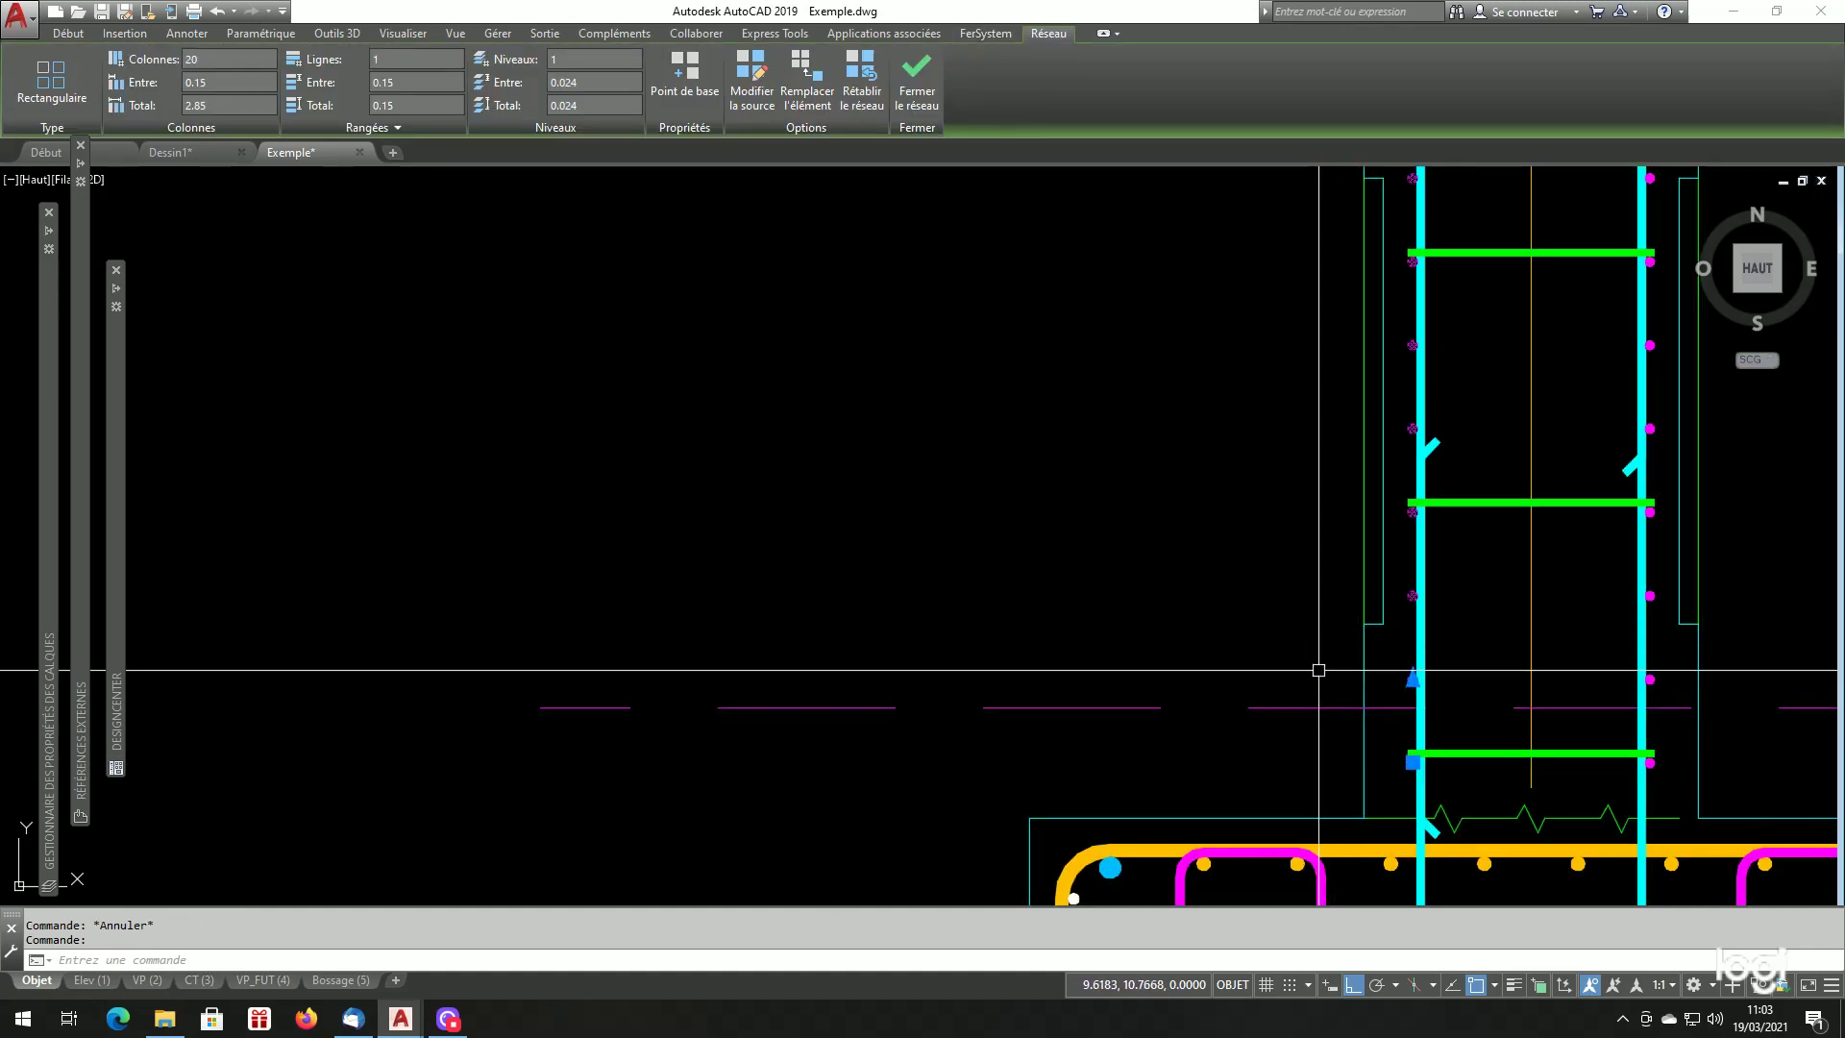
key(Escape)
key(Escape)
scroll(1360, 690, down, 5)
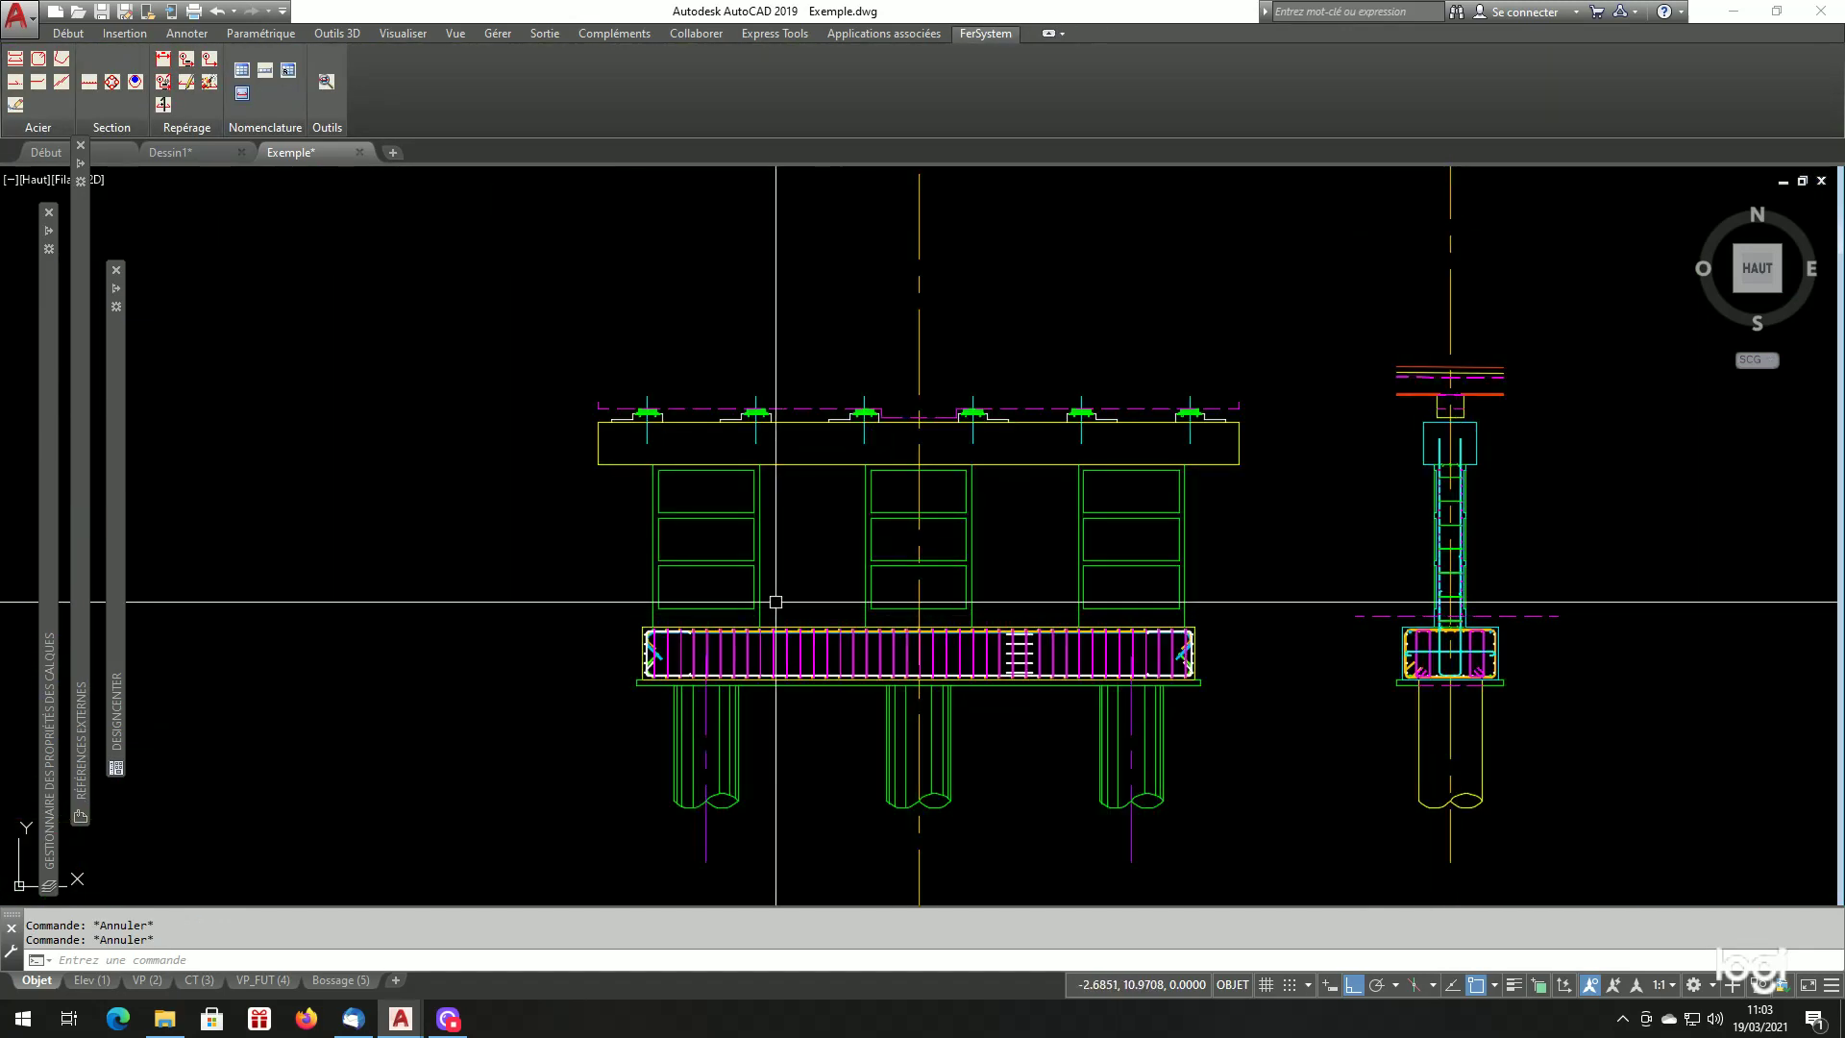
Generate a centred row of horizontal bars along the left edge of the elevation's left shaft, from the footing top to the cap beam's underside.
click(87, 84)
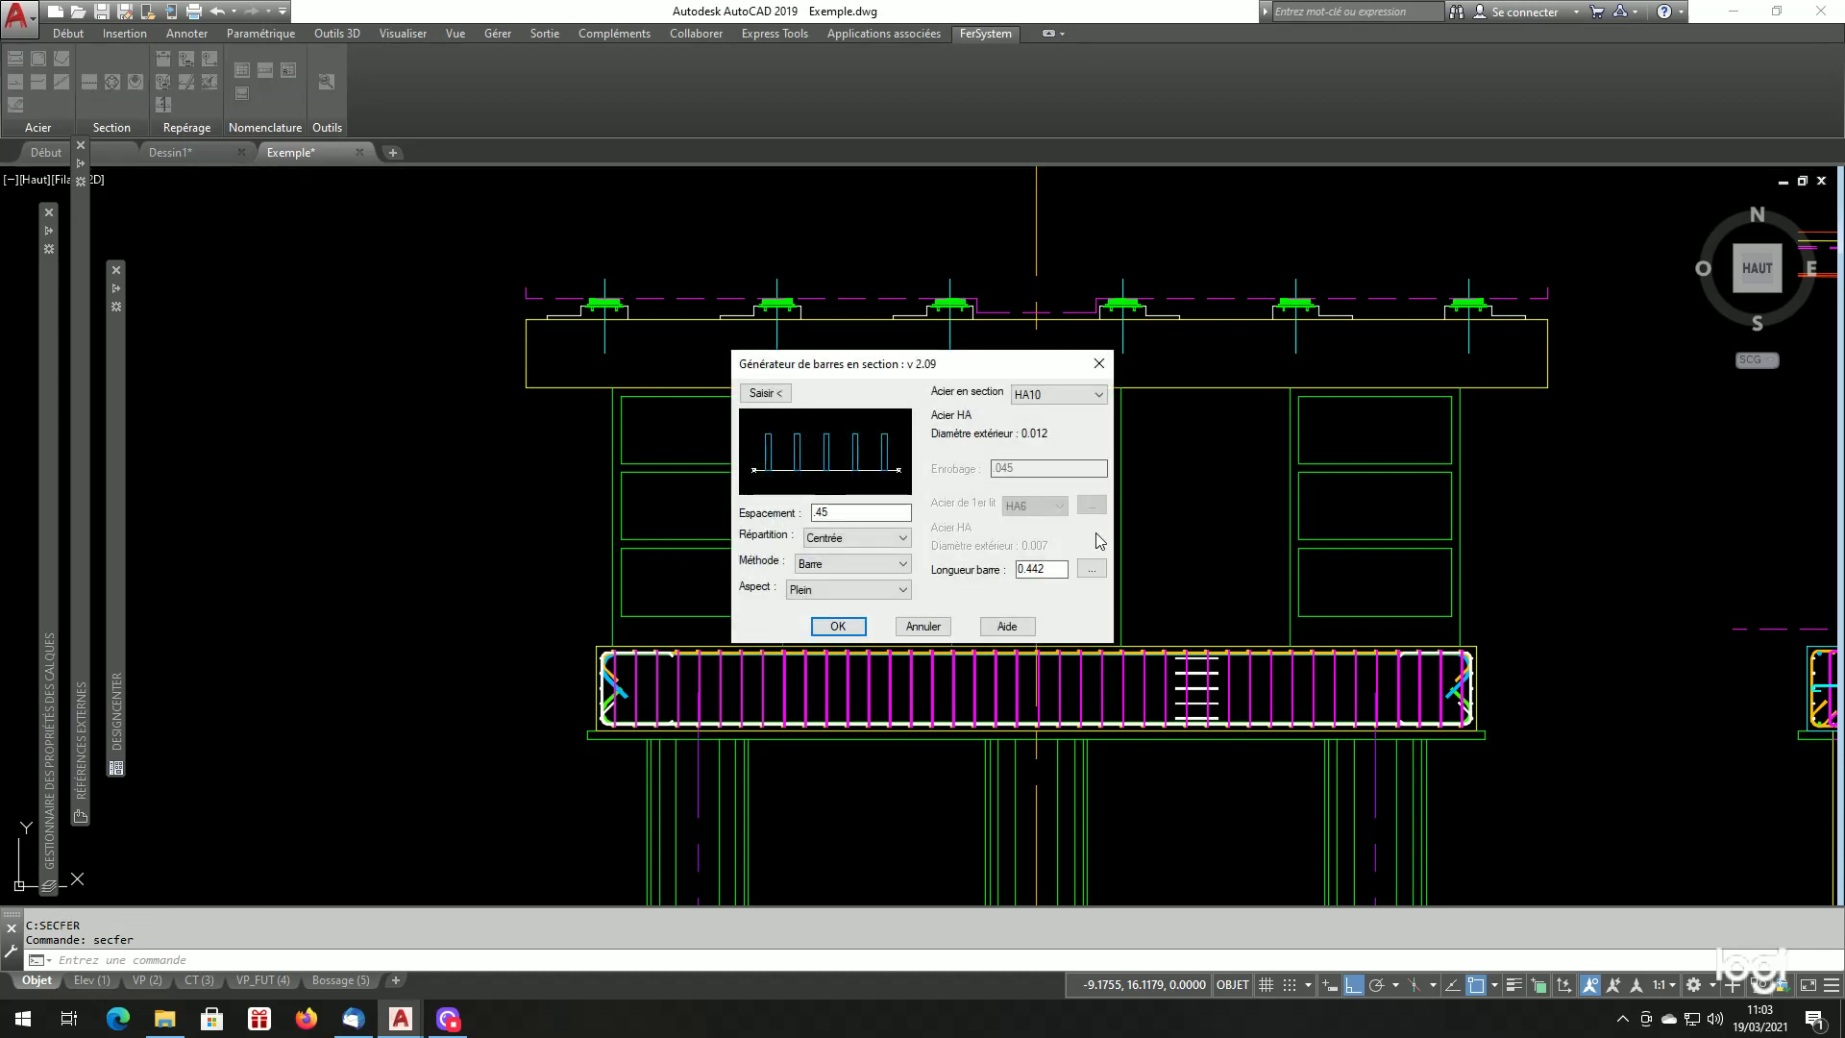
key(BackSpace)
double_click(1052, 570)
click(1069, 395)
click(1054, 466)
click(762, 394)
scroll(649, 598, up, 4)
click(547, 740)
scroll(601, 612, down, 2)
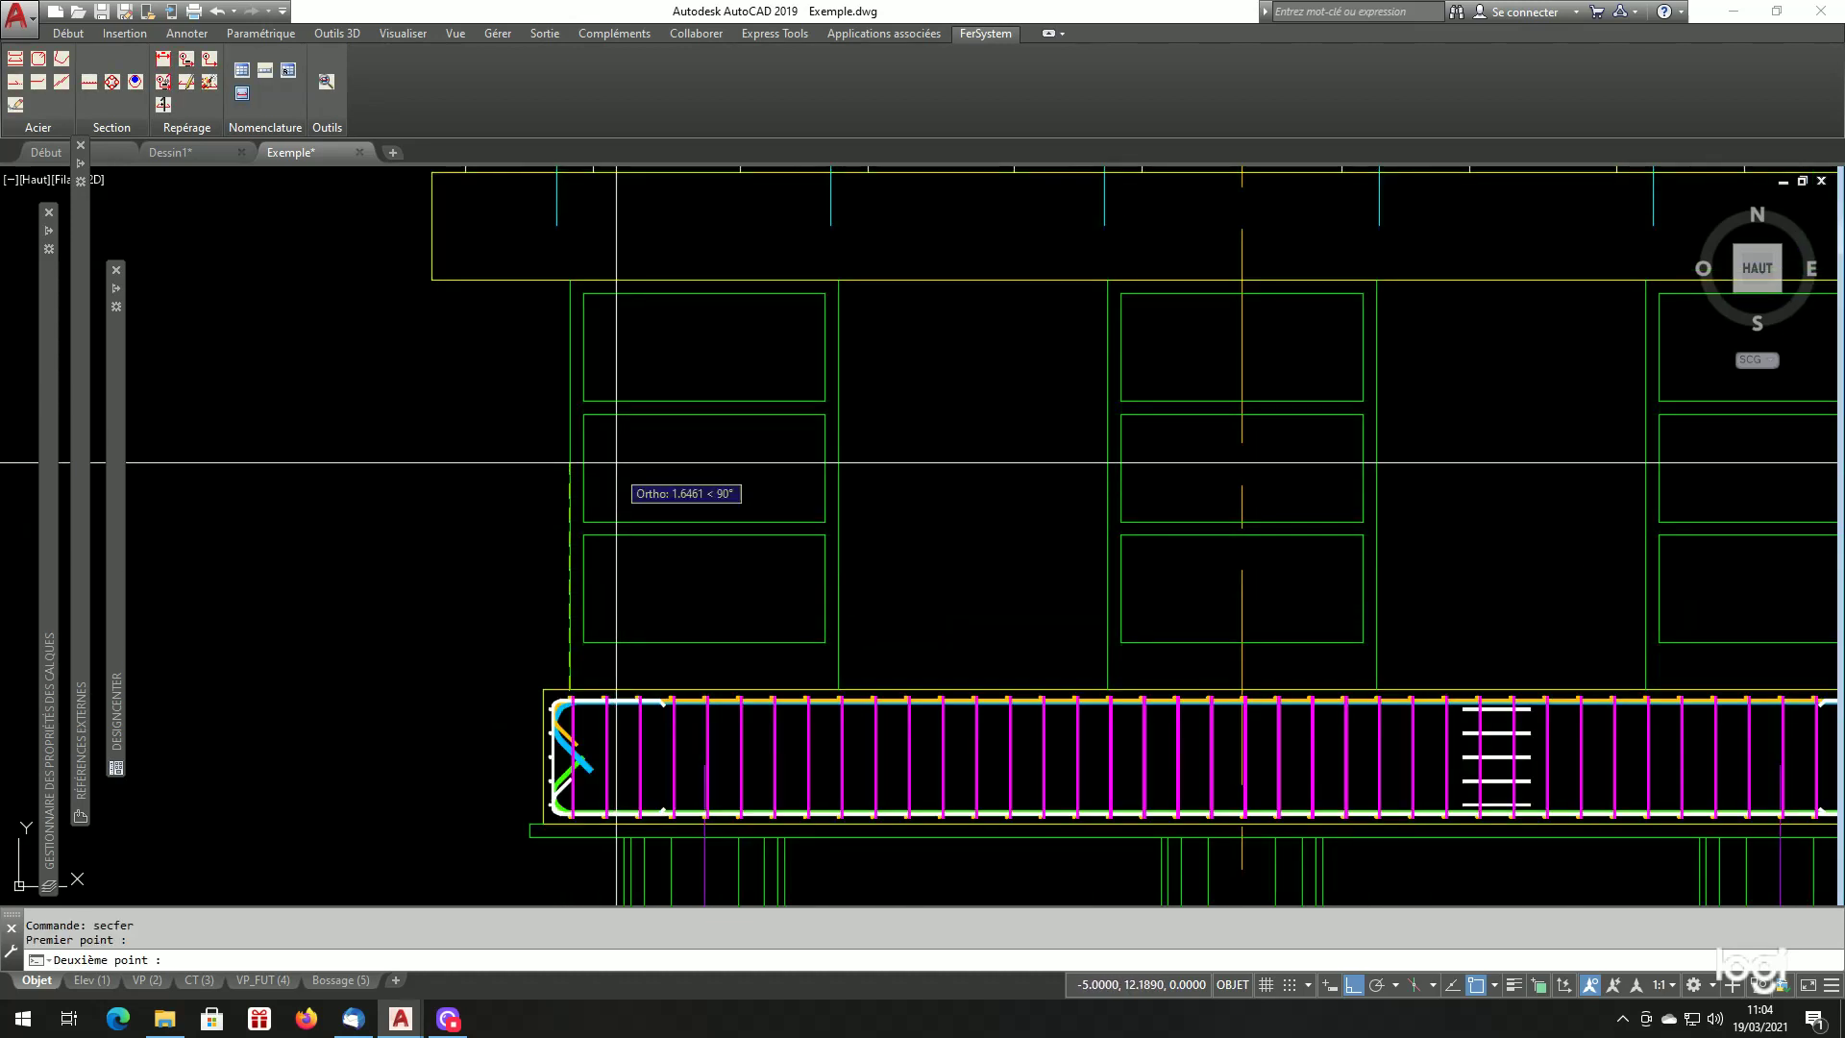
click(570, 280)
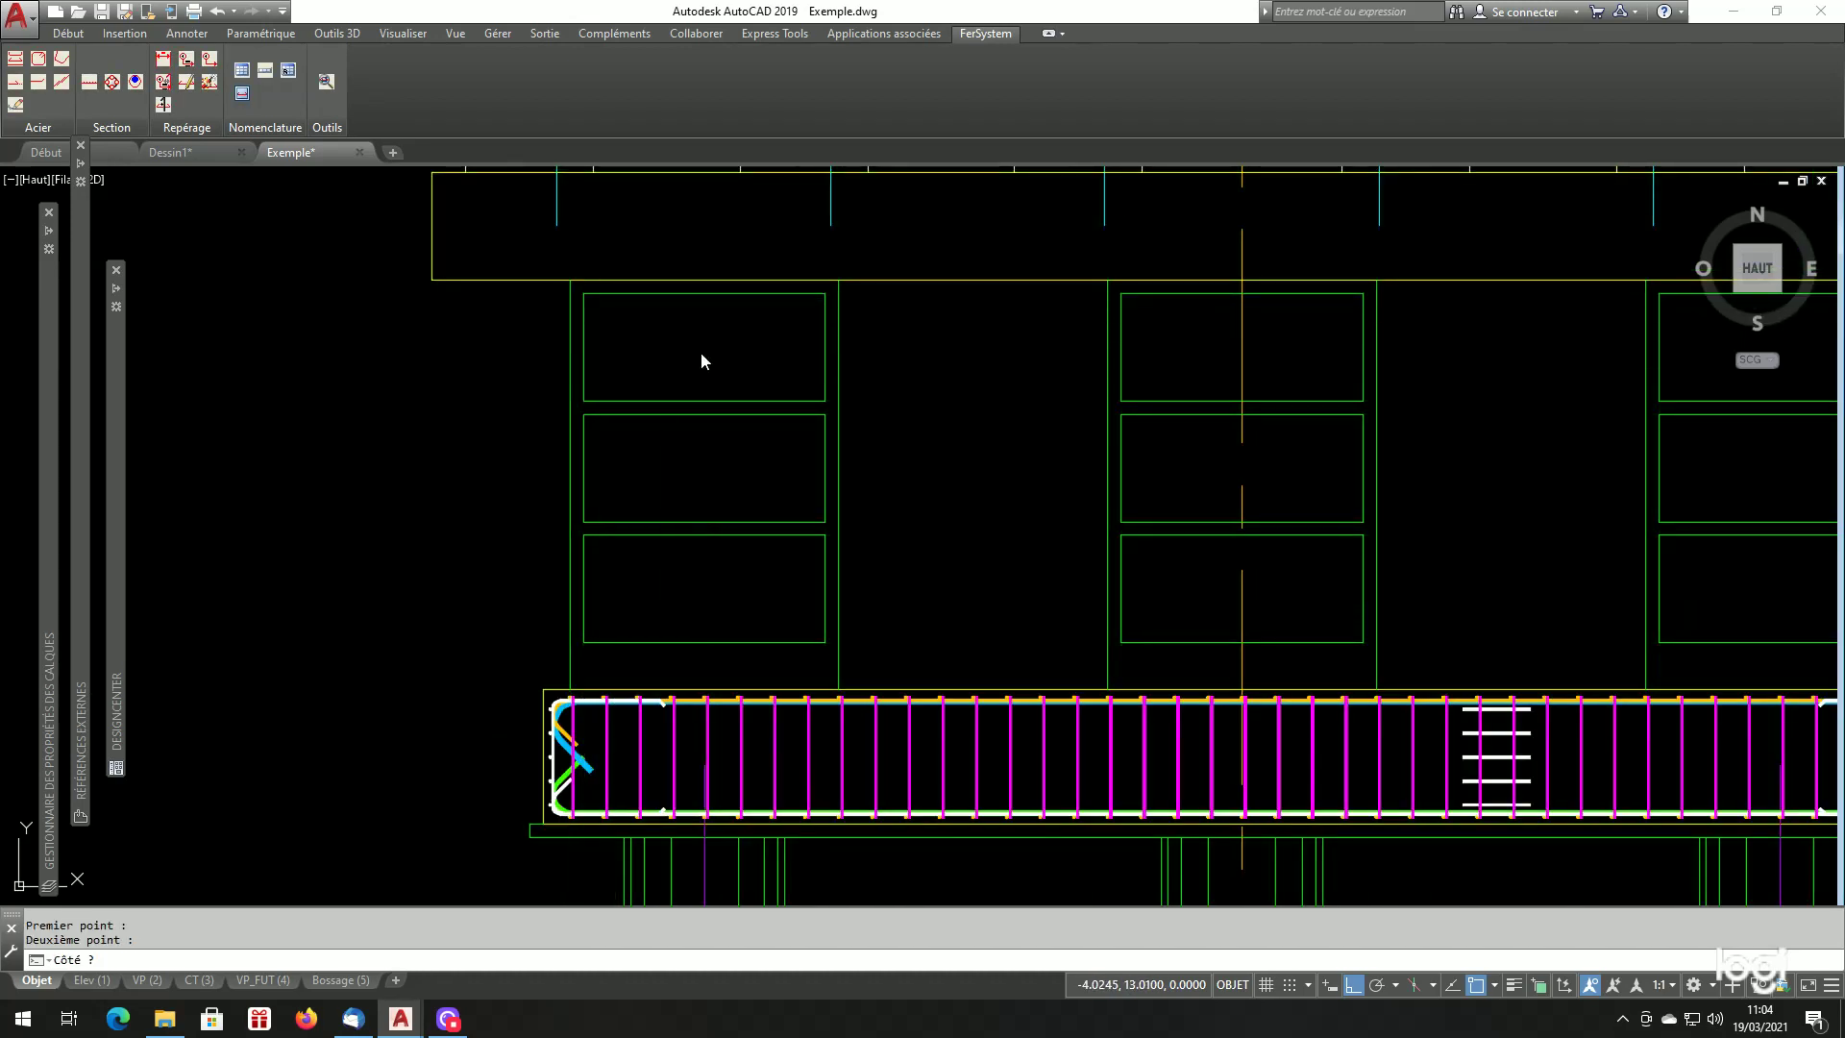
click(701, 361)
click(838, 626)
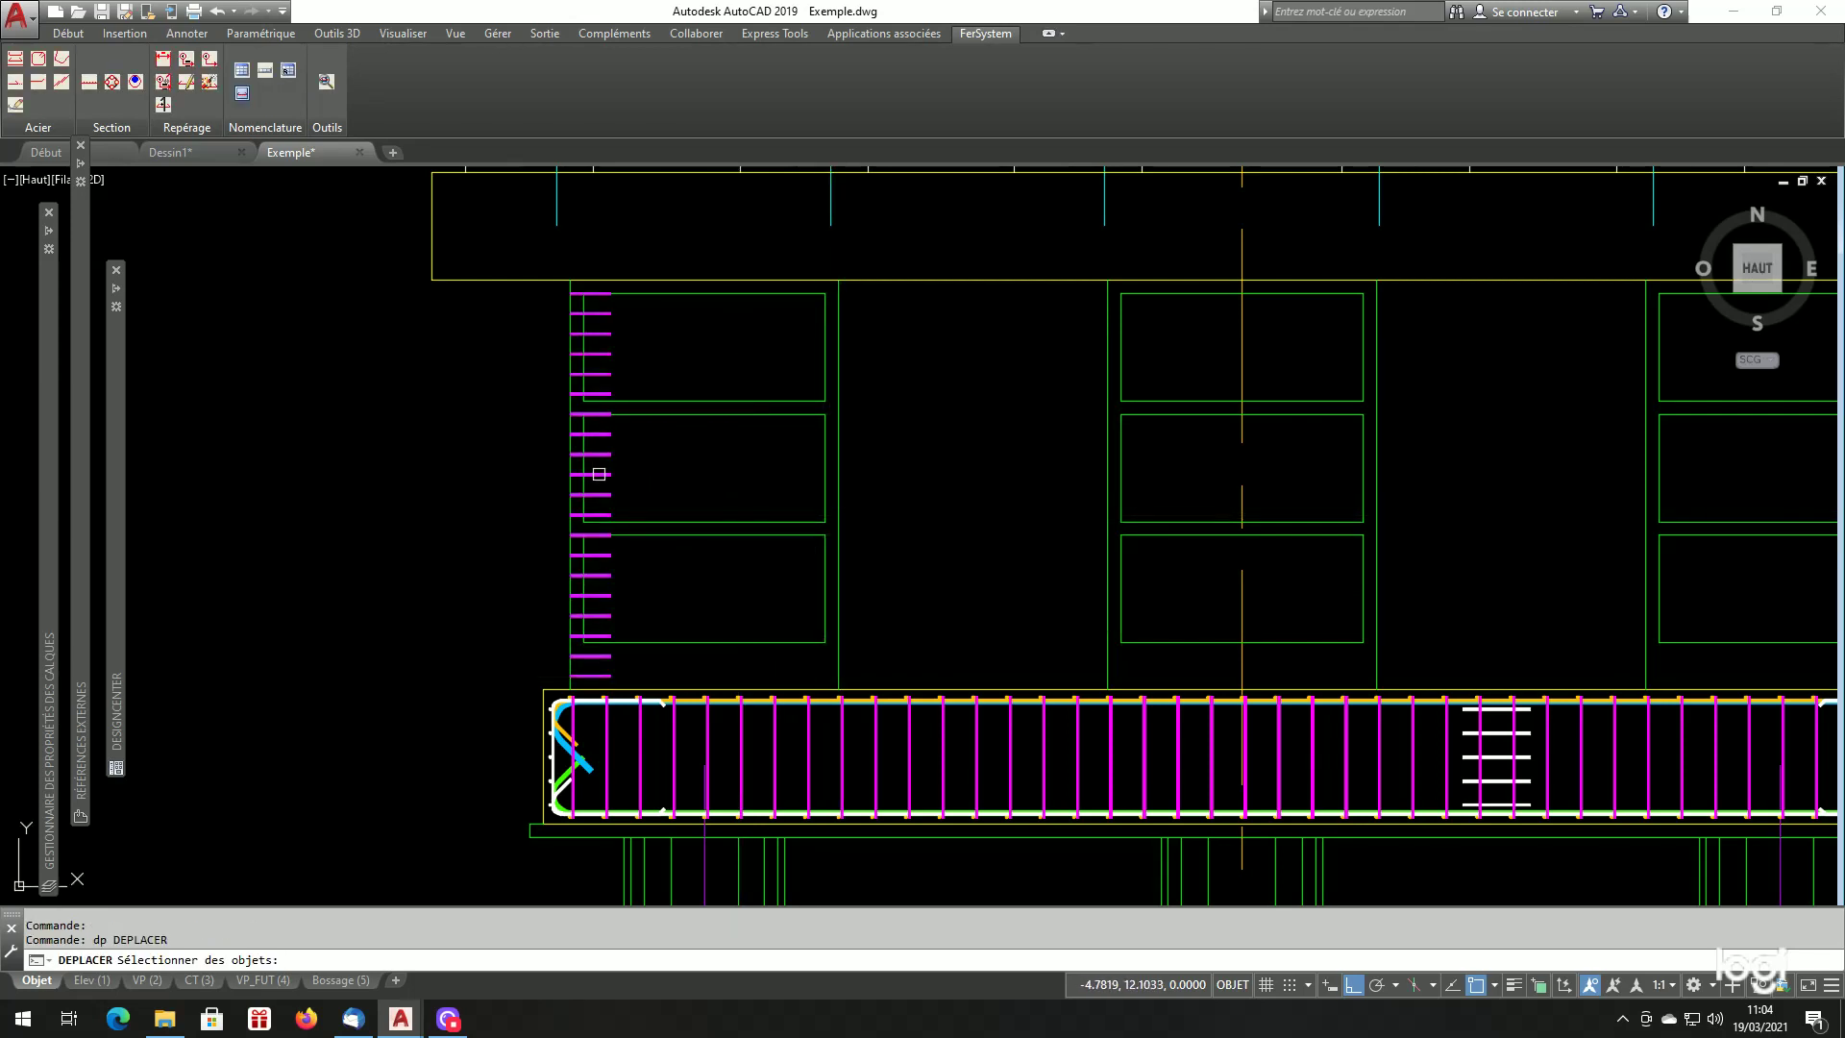
Move the row of horizontal bars about 0.55 to the right, inside the left shaft of the front elevation.
key(Return)
click(675, 478)
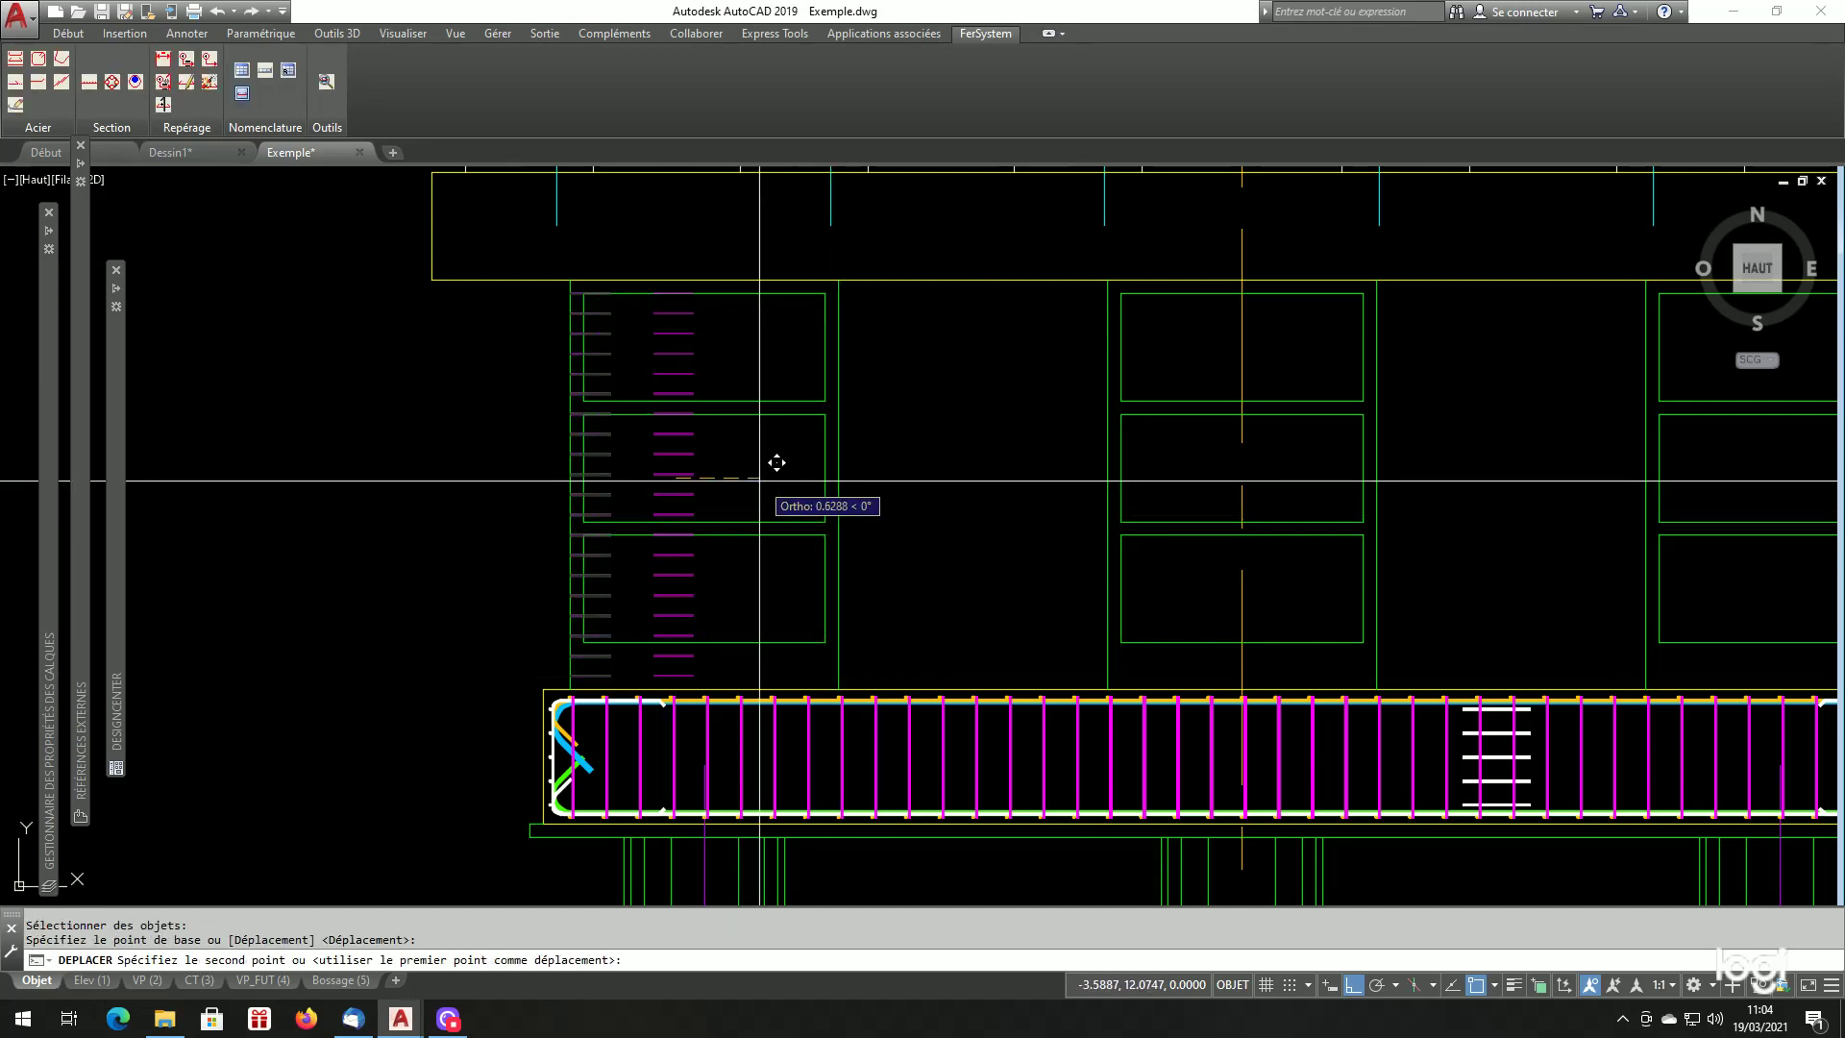
scroll(777, 462, down, 5)
scroll(1196, 494, up, 7)
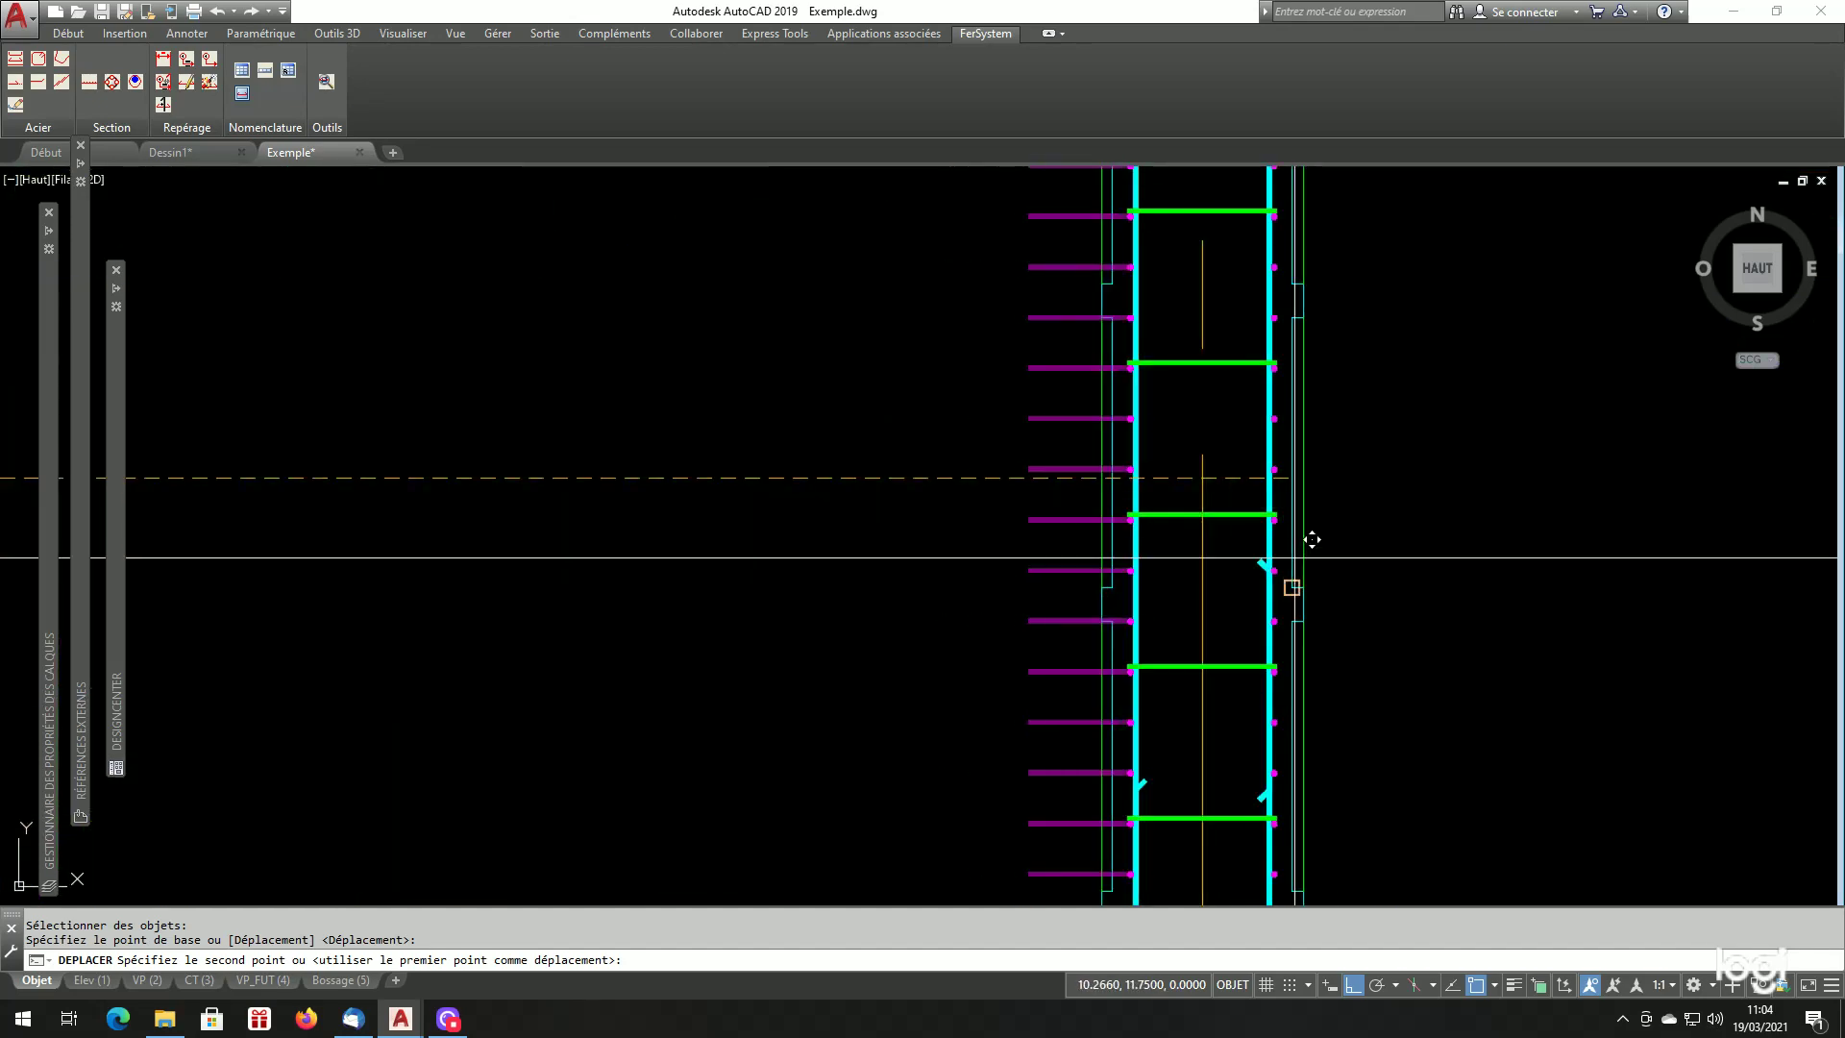
scroll(1358, 535, down, 3)
scroll(1359, 533, up, 1)
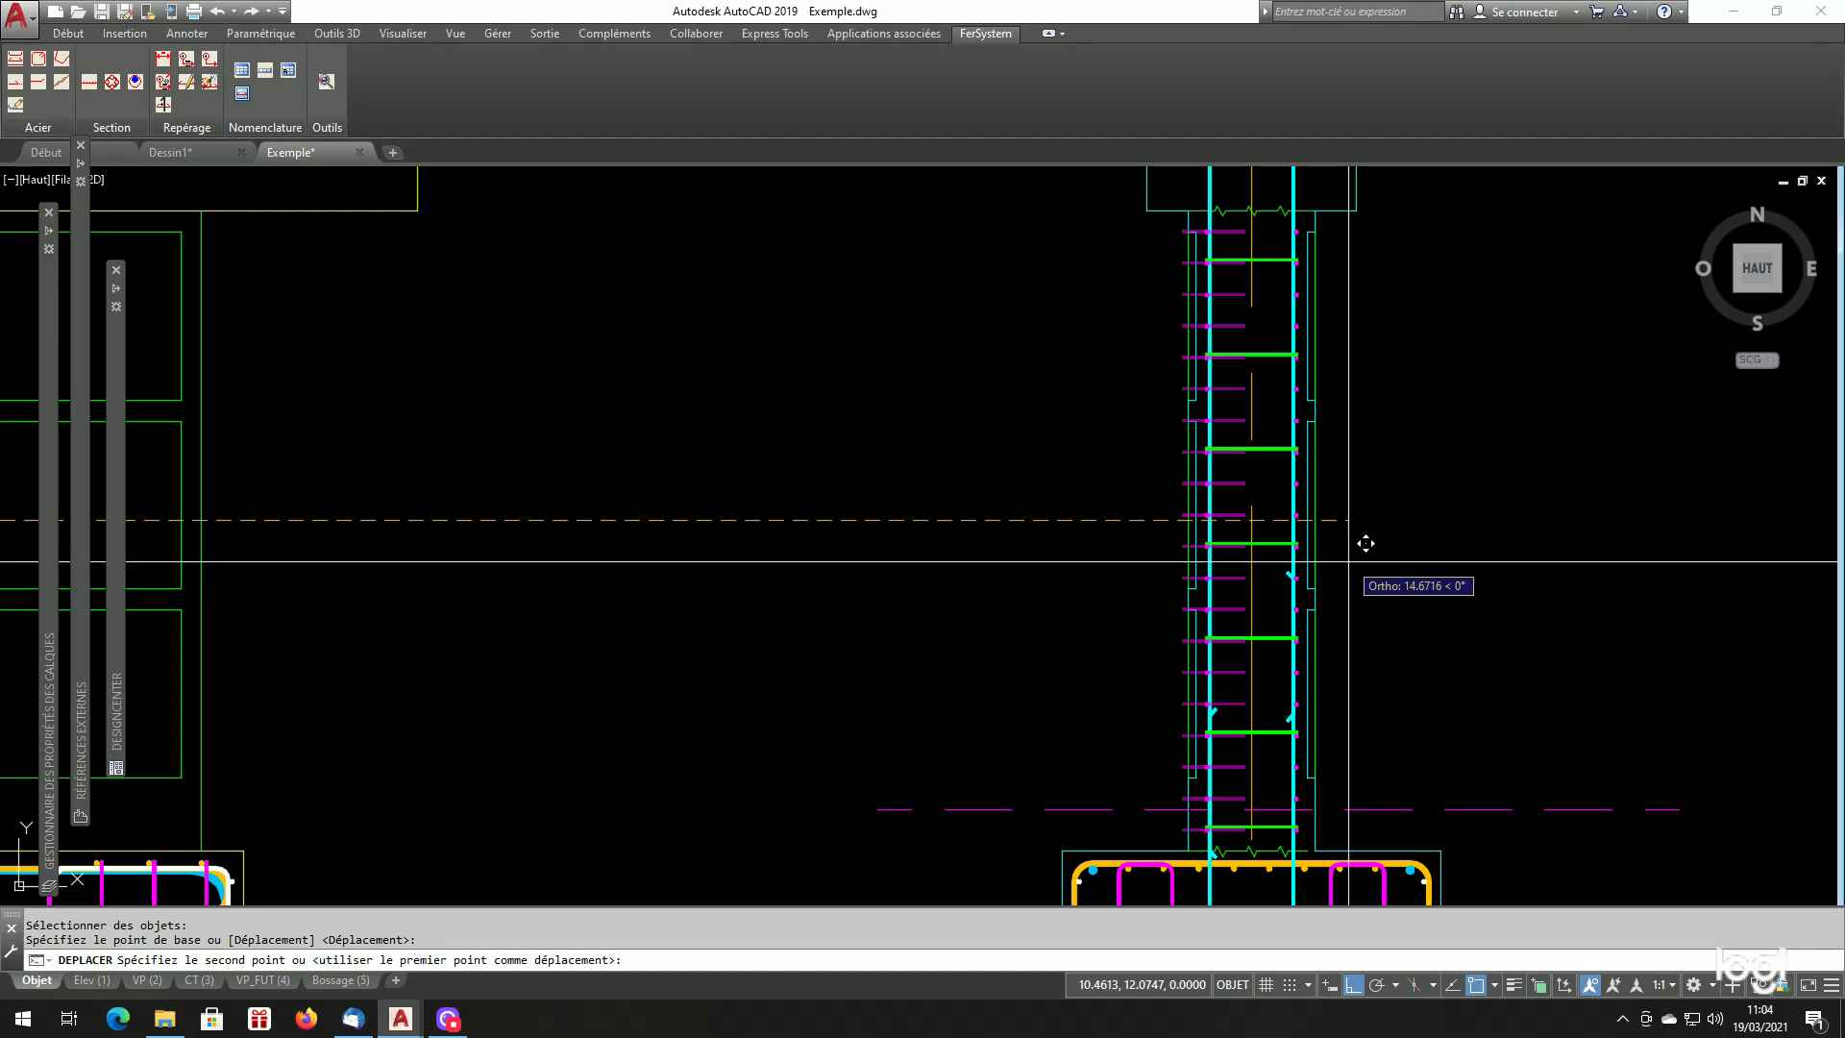
scroll(1366, 545, down, 5)
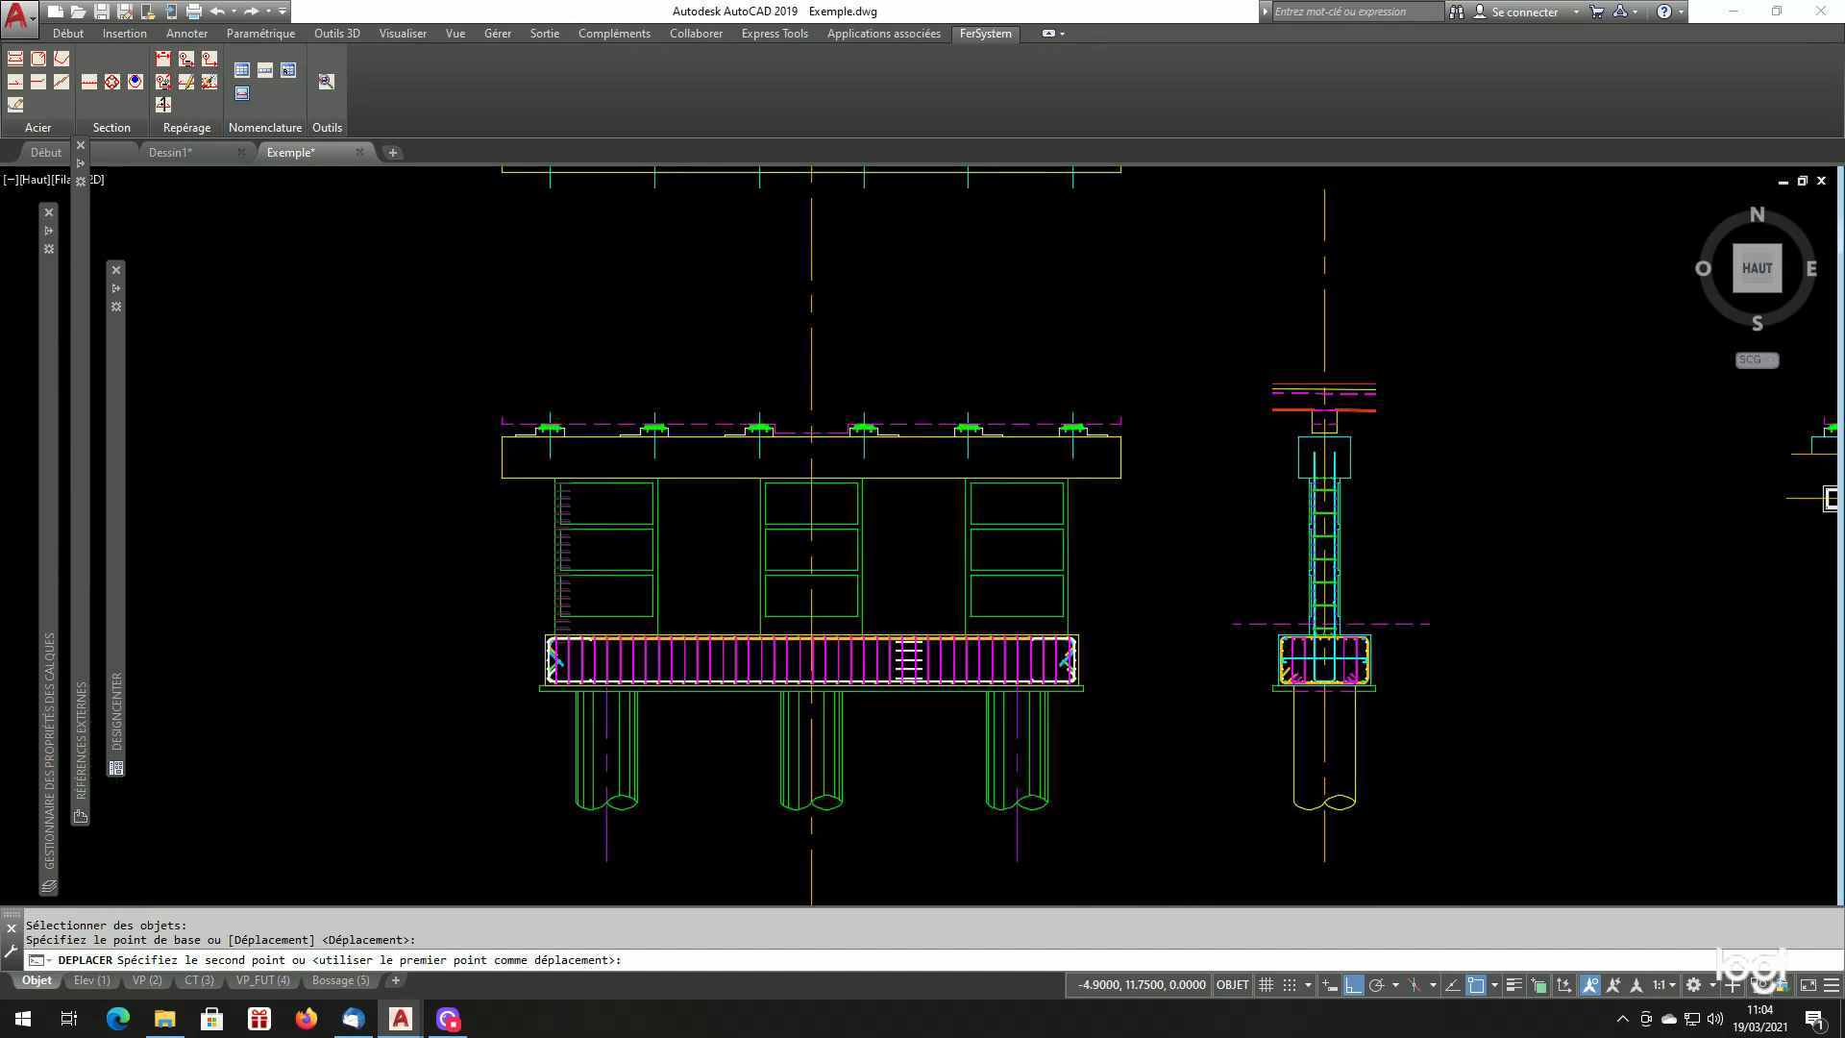
scroll(642, 530, up, 5)
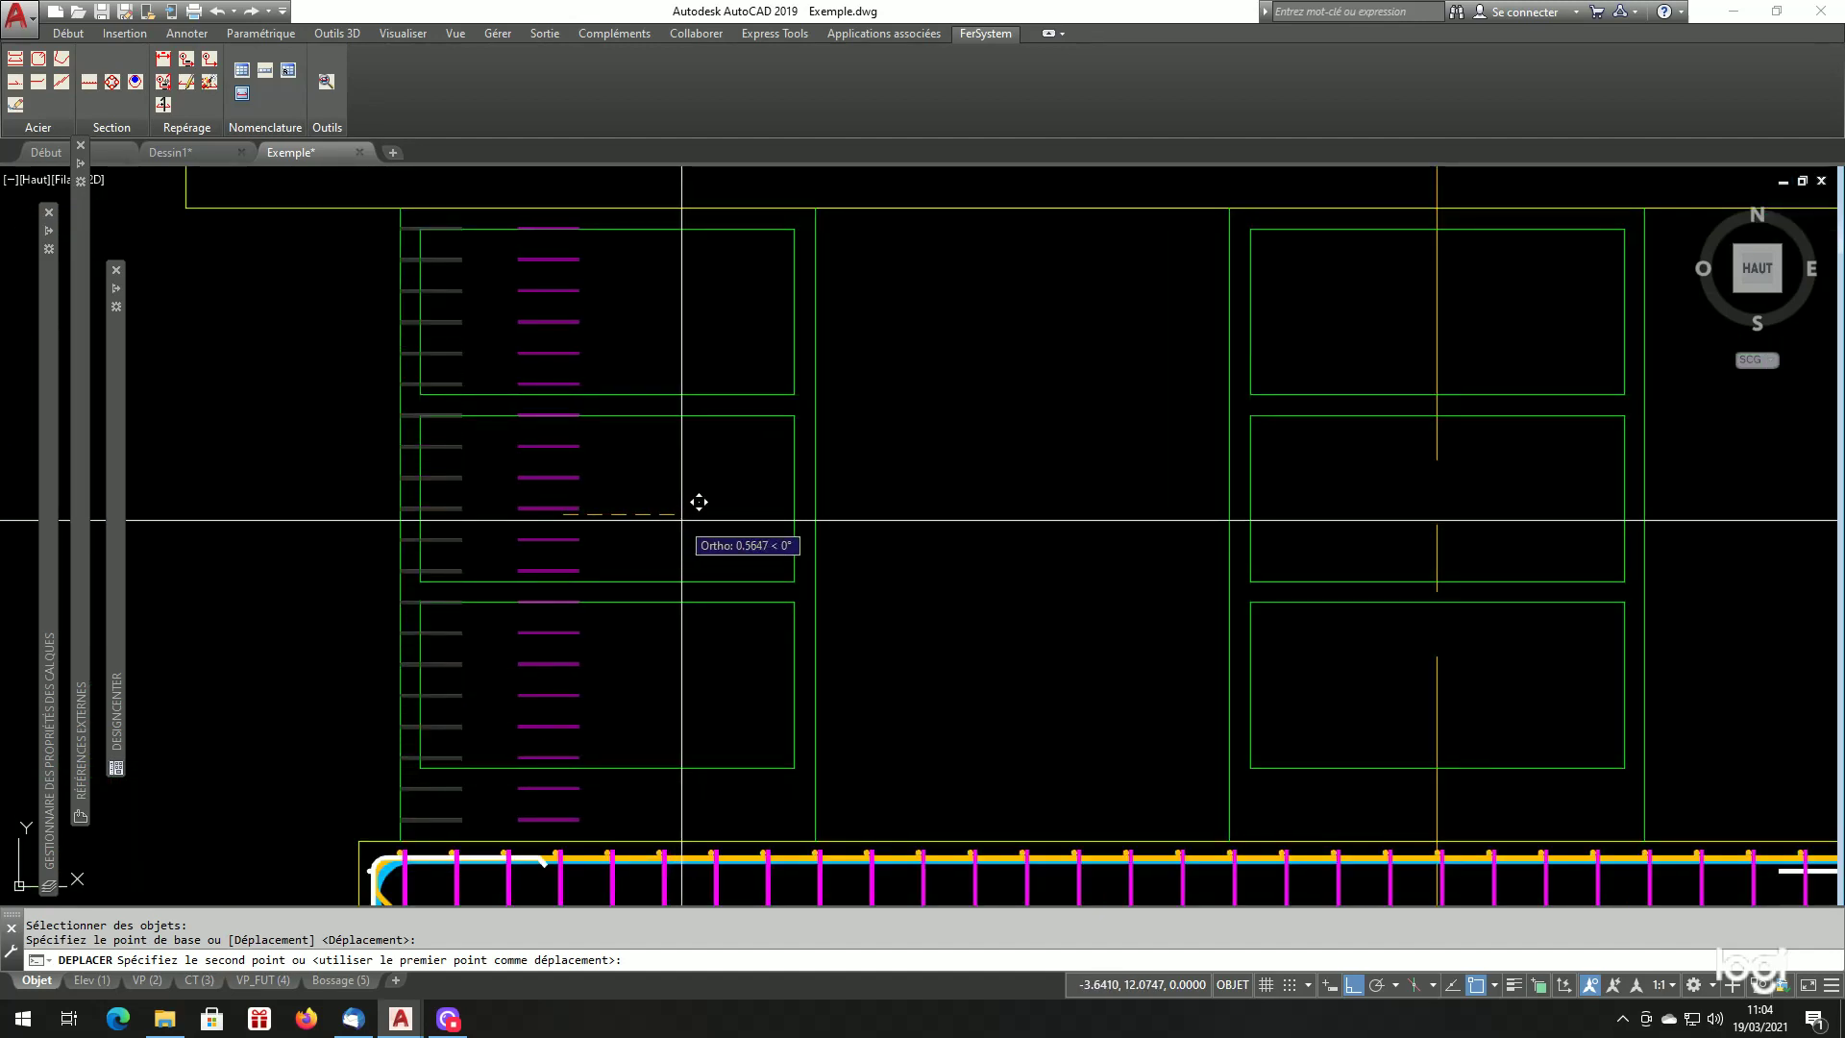
scroll(717, 544, down, 2)
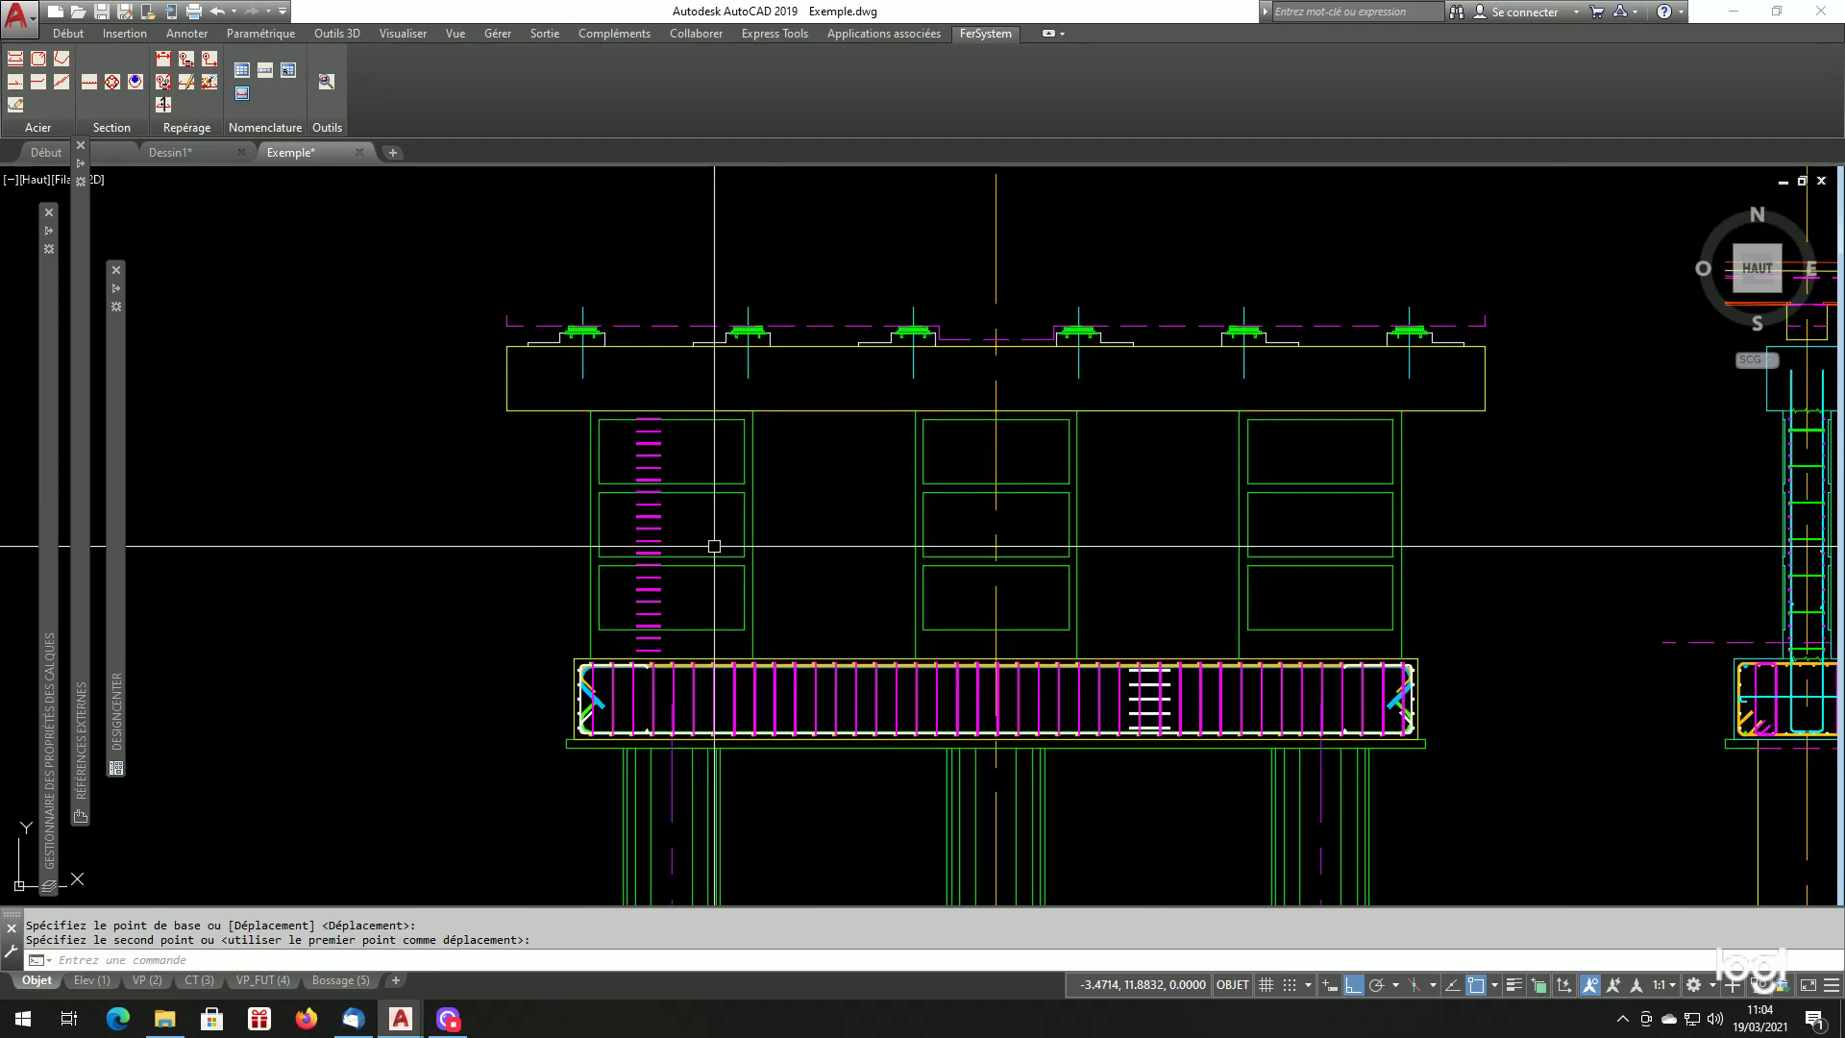
click(738, 565)
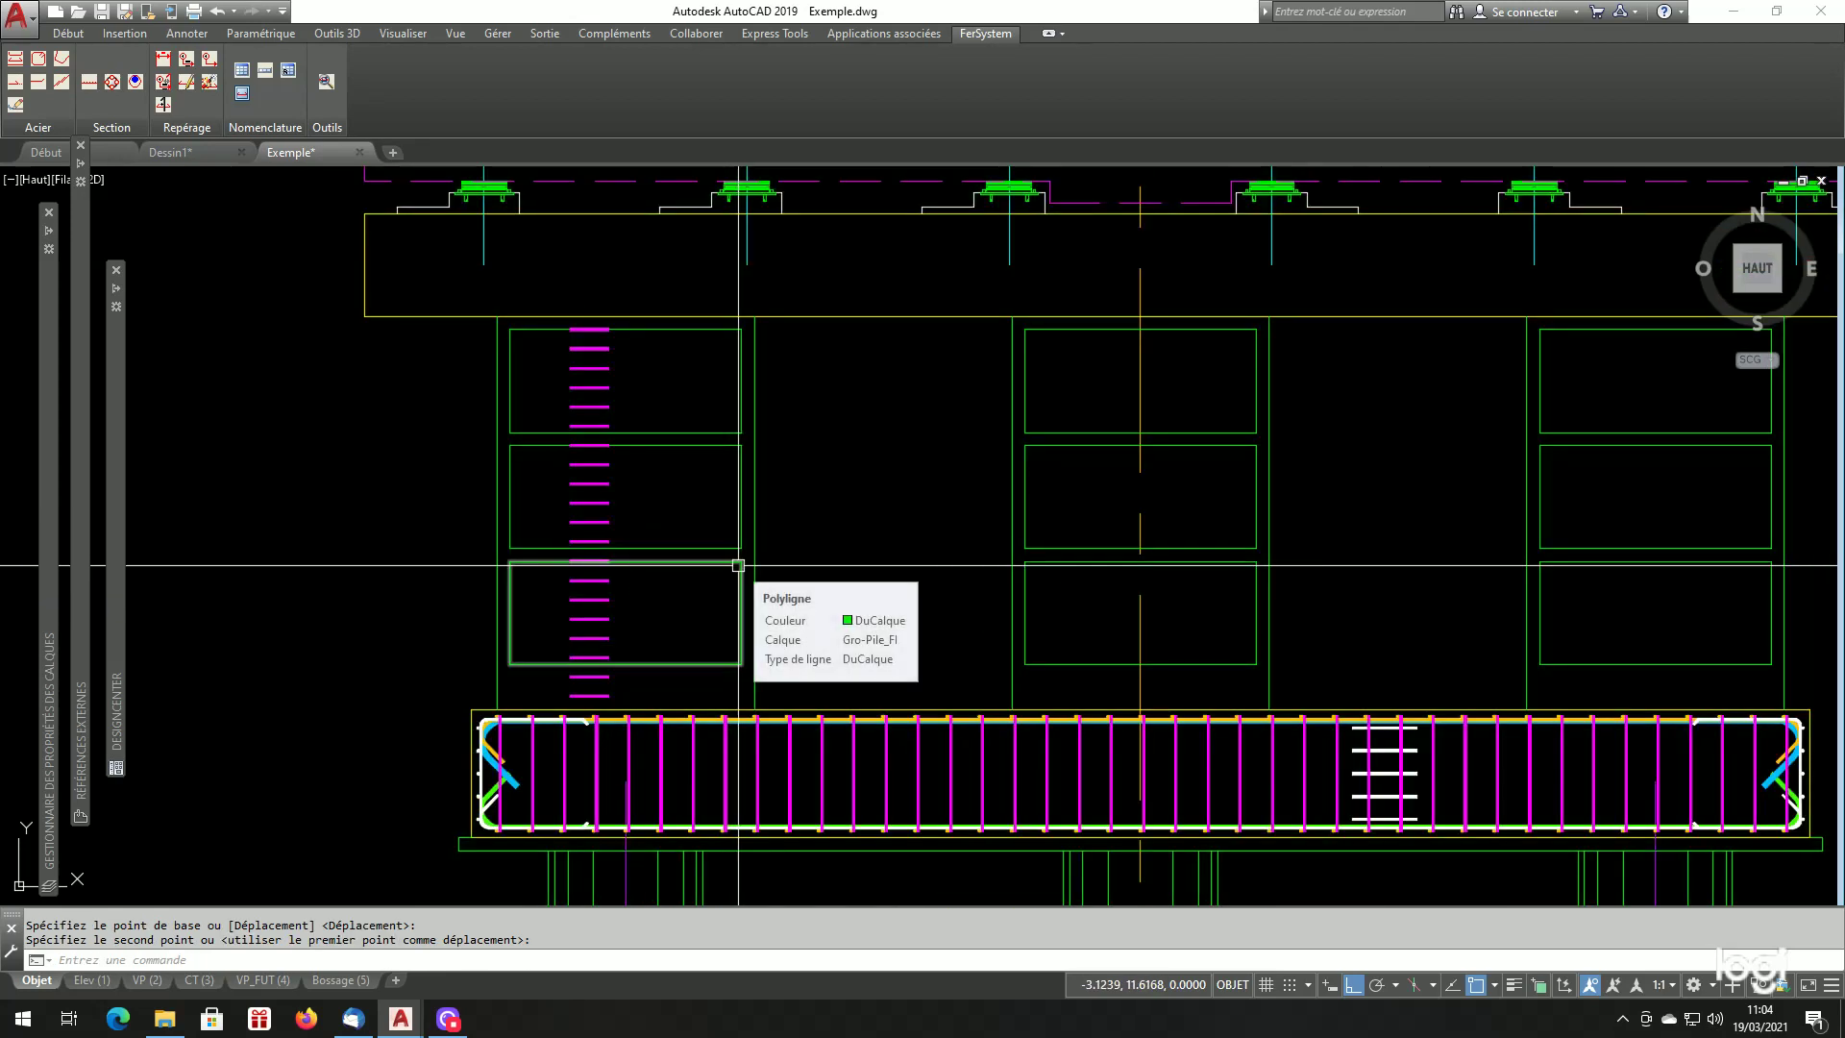
Examine the starter bars in the side section and the reinforced shaft cross-section above the plan view.
scroll(738, 565, down, 2)
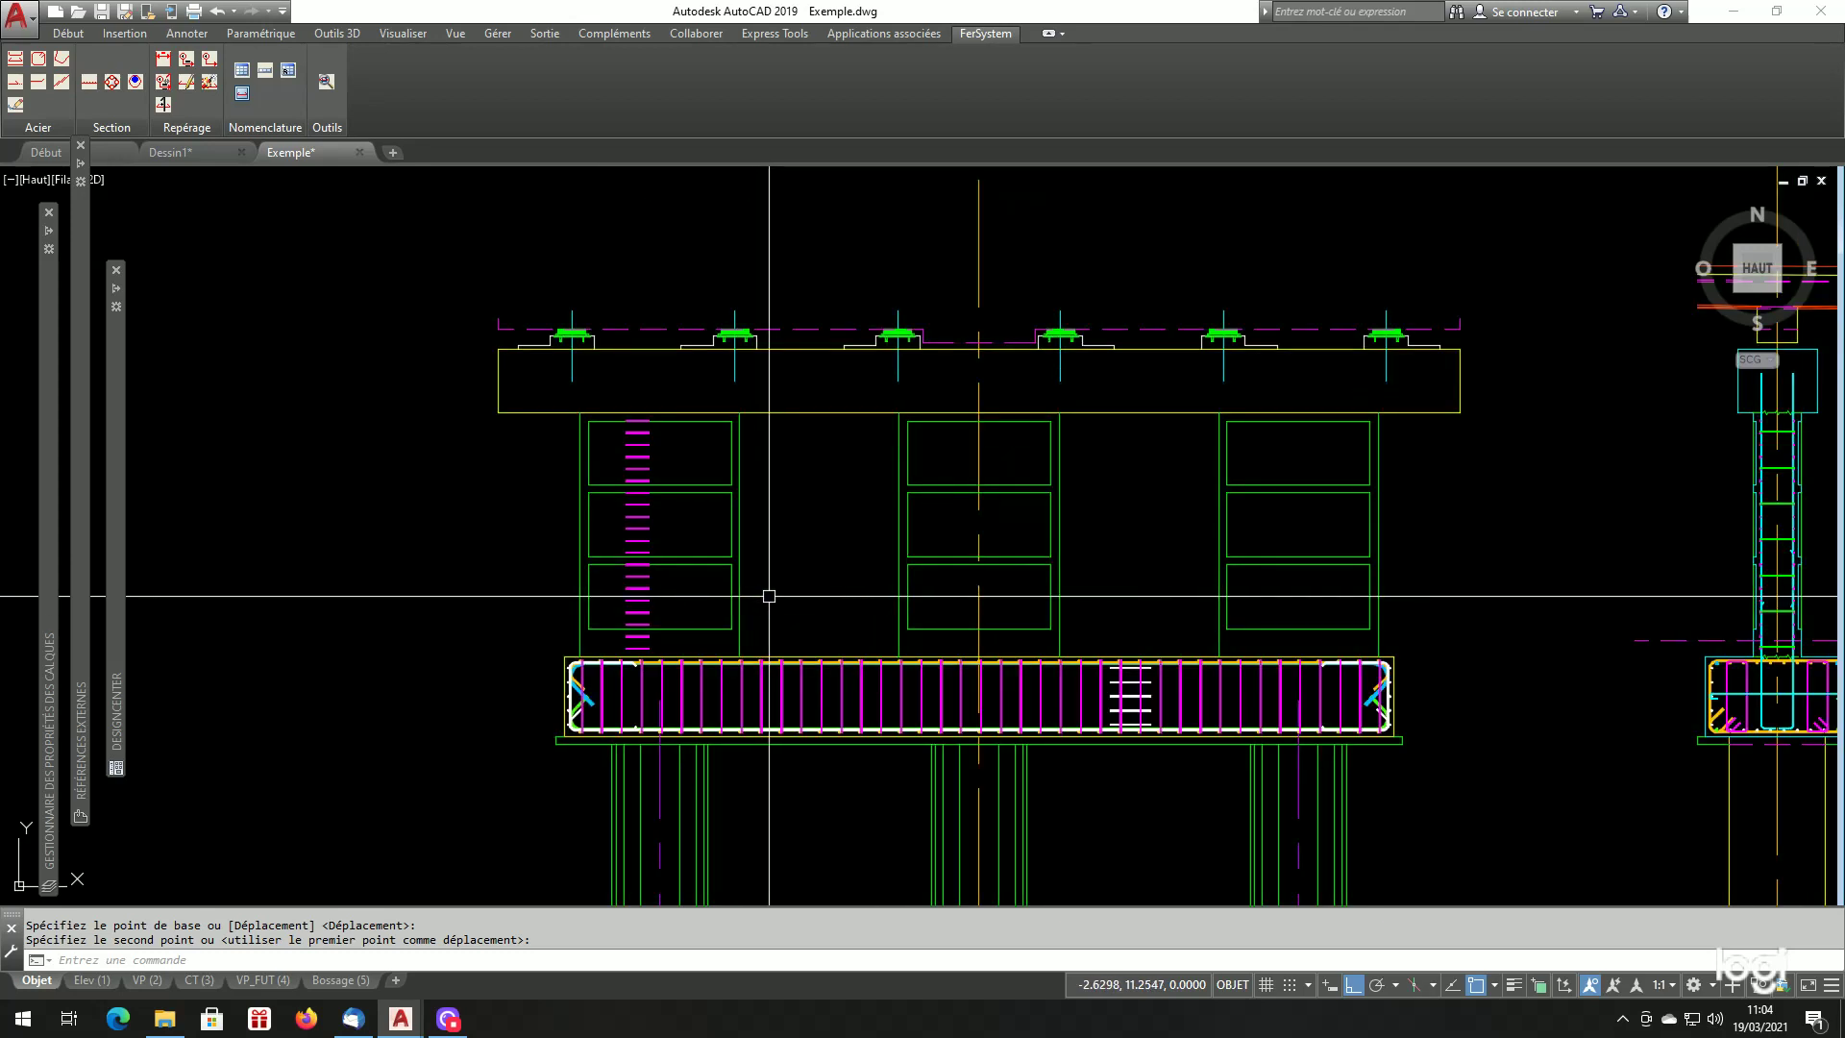
scroll(988, 635, down, 1)
scroll(1350, 635, up, 5)
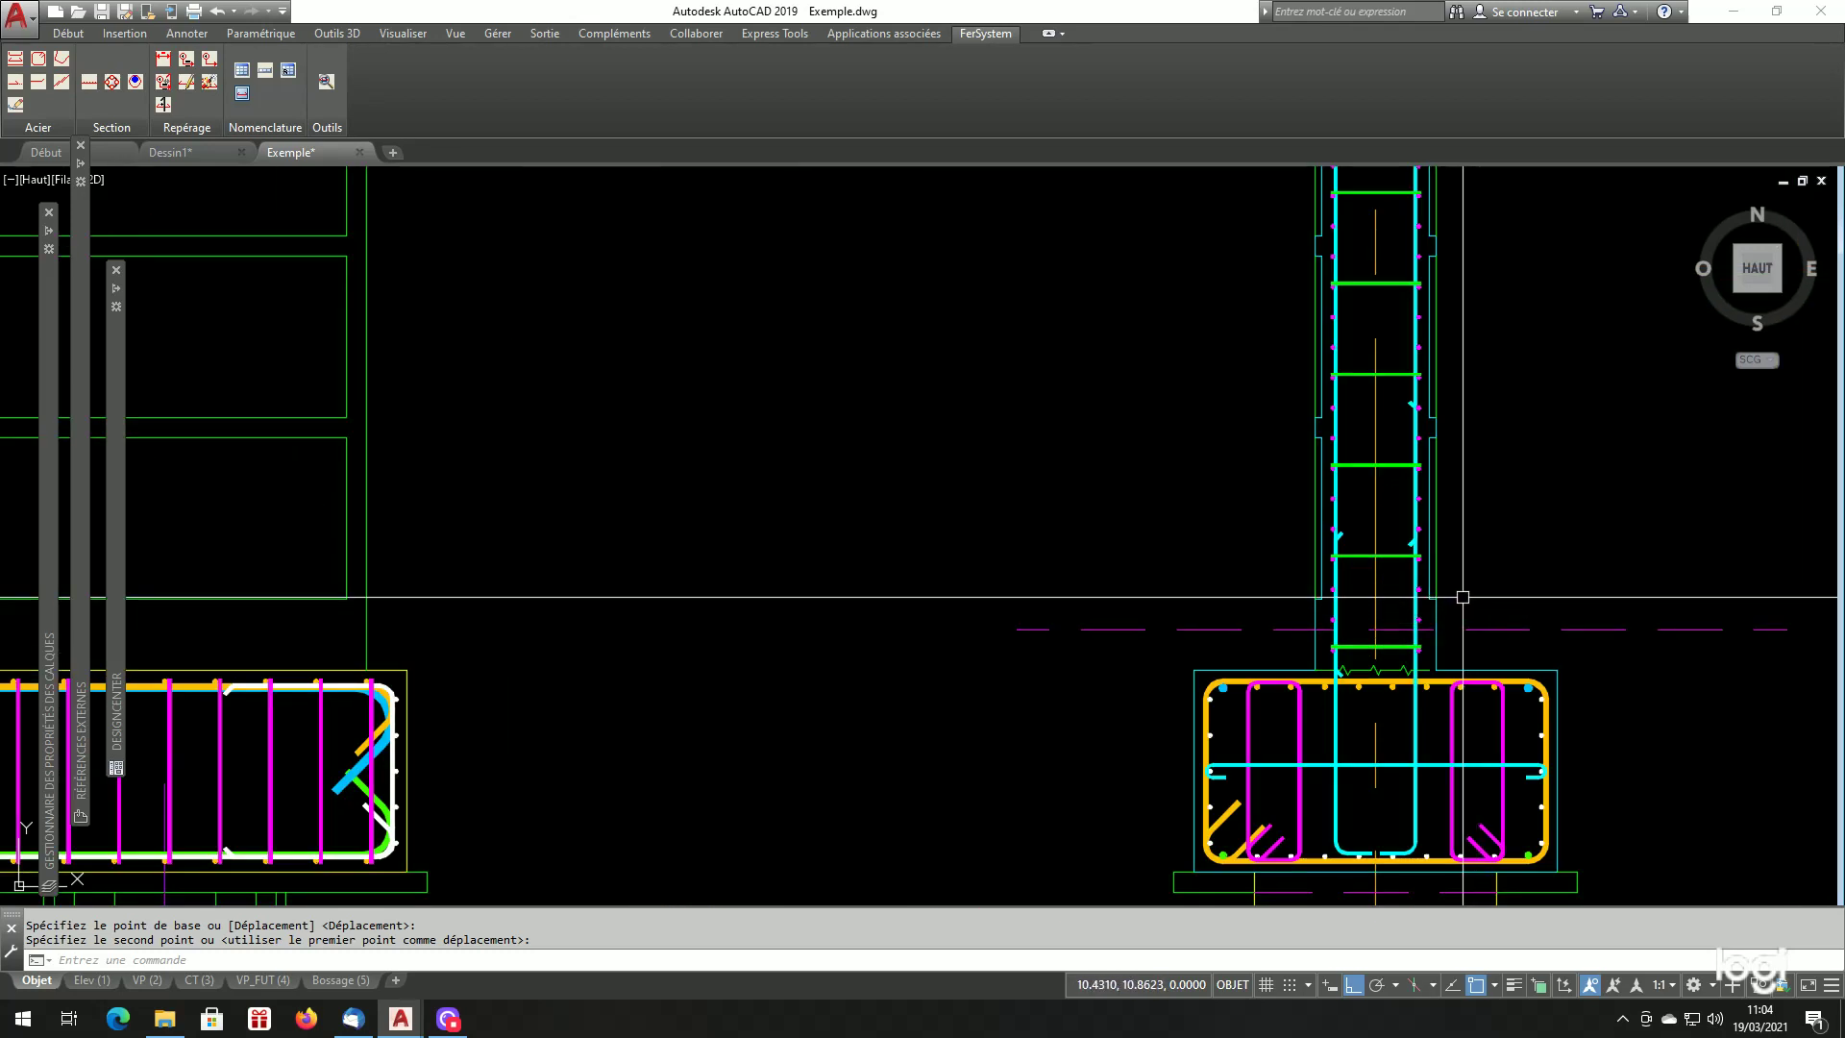
key(Escape)
key(Escape)
scroll(1463, 597, down, 5)
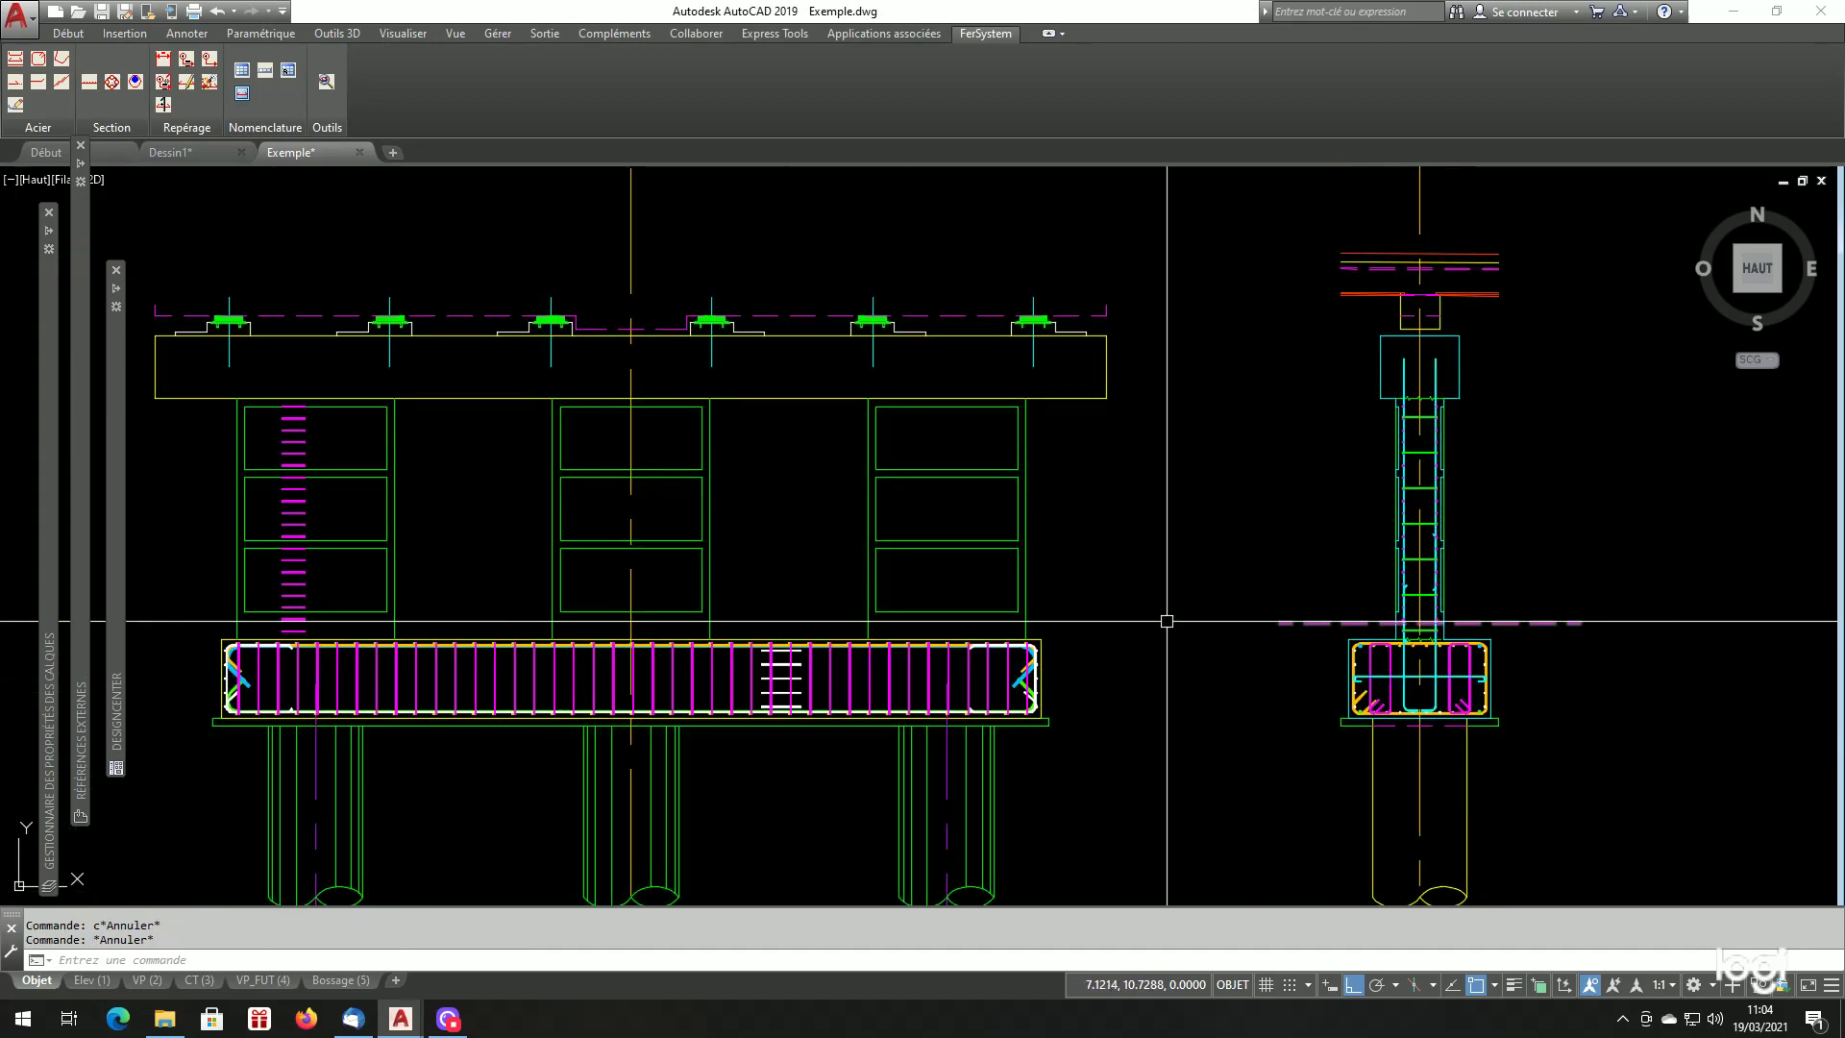
scroll(554, 585, up, 2)
scroll(518, 481, down, 4)
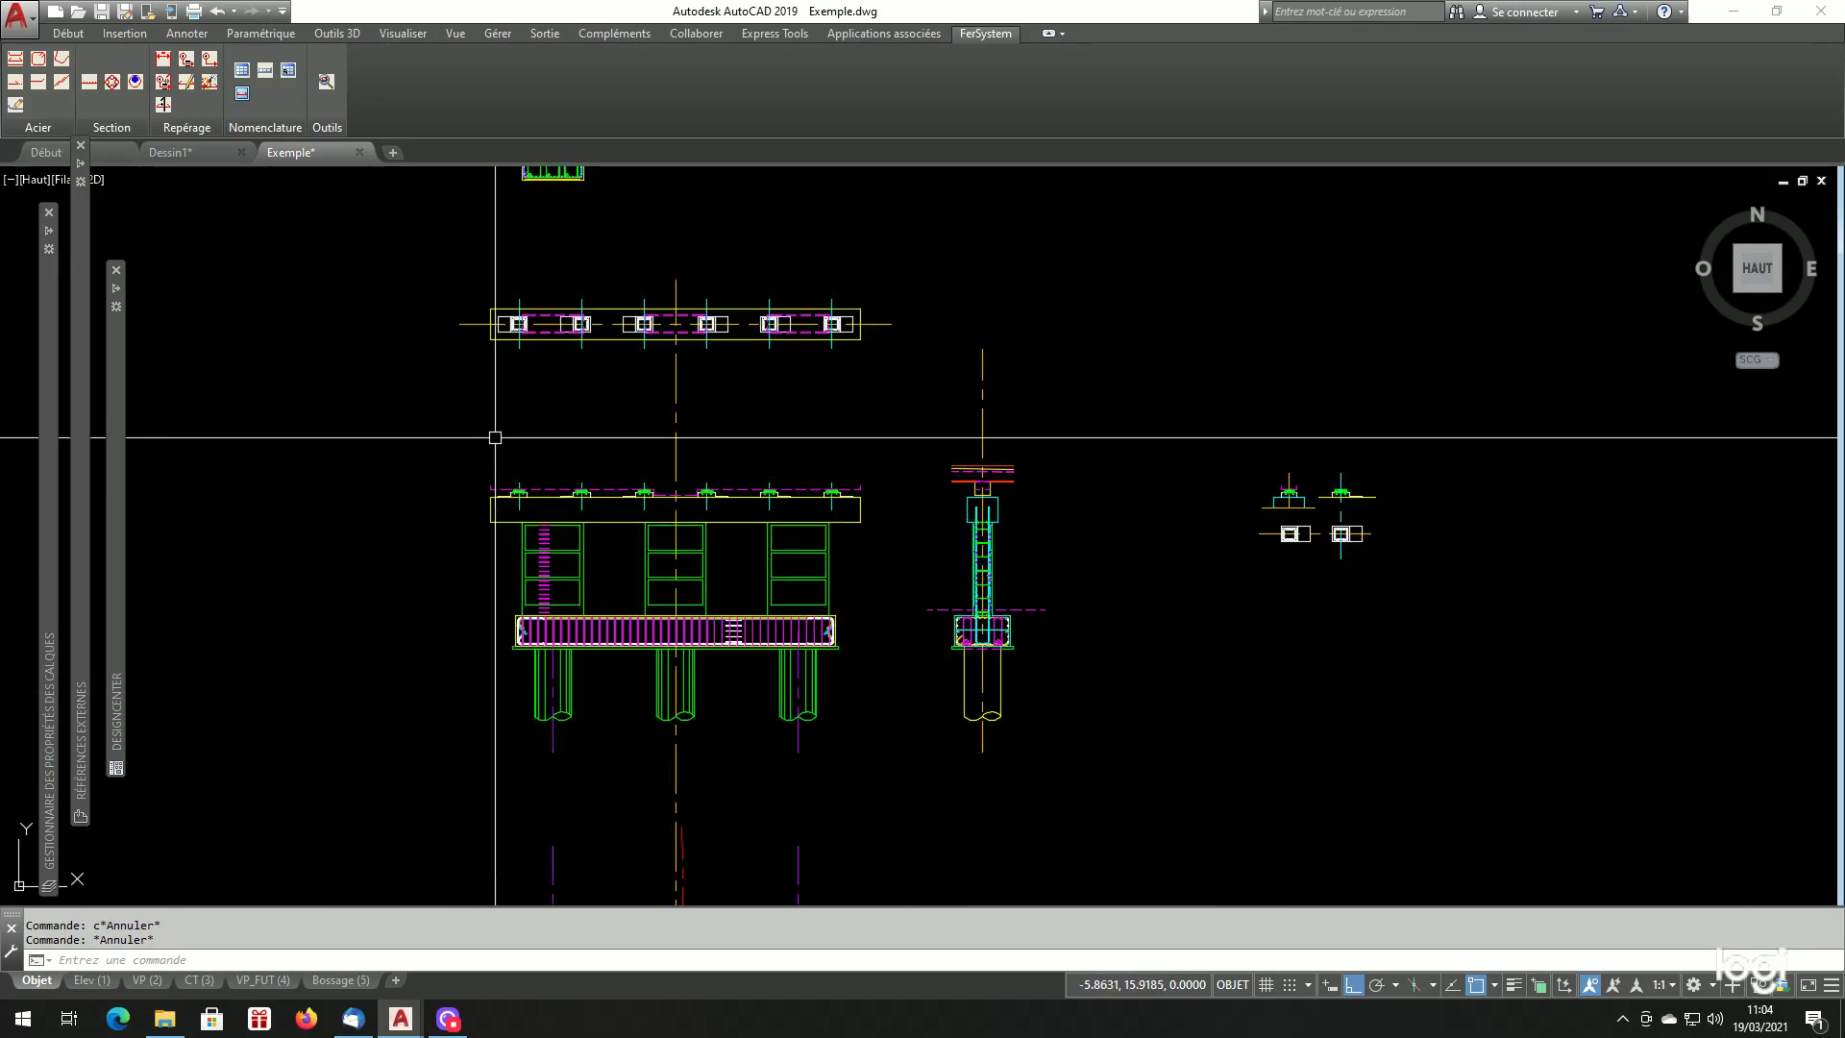
scroll(509, 442, up, 2)
scroll(540, 576, down, 3)
scroll(538, 240, up, 10)
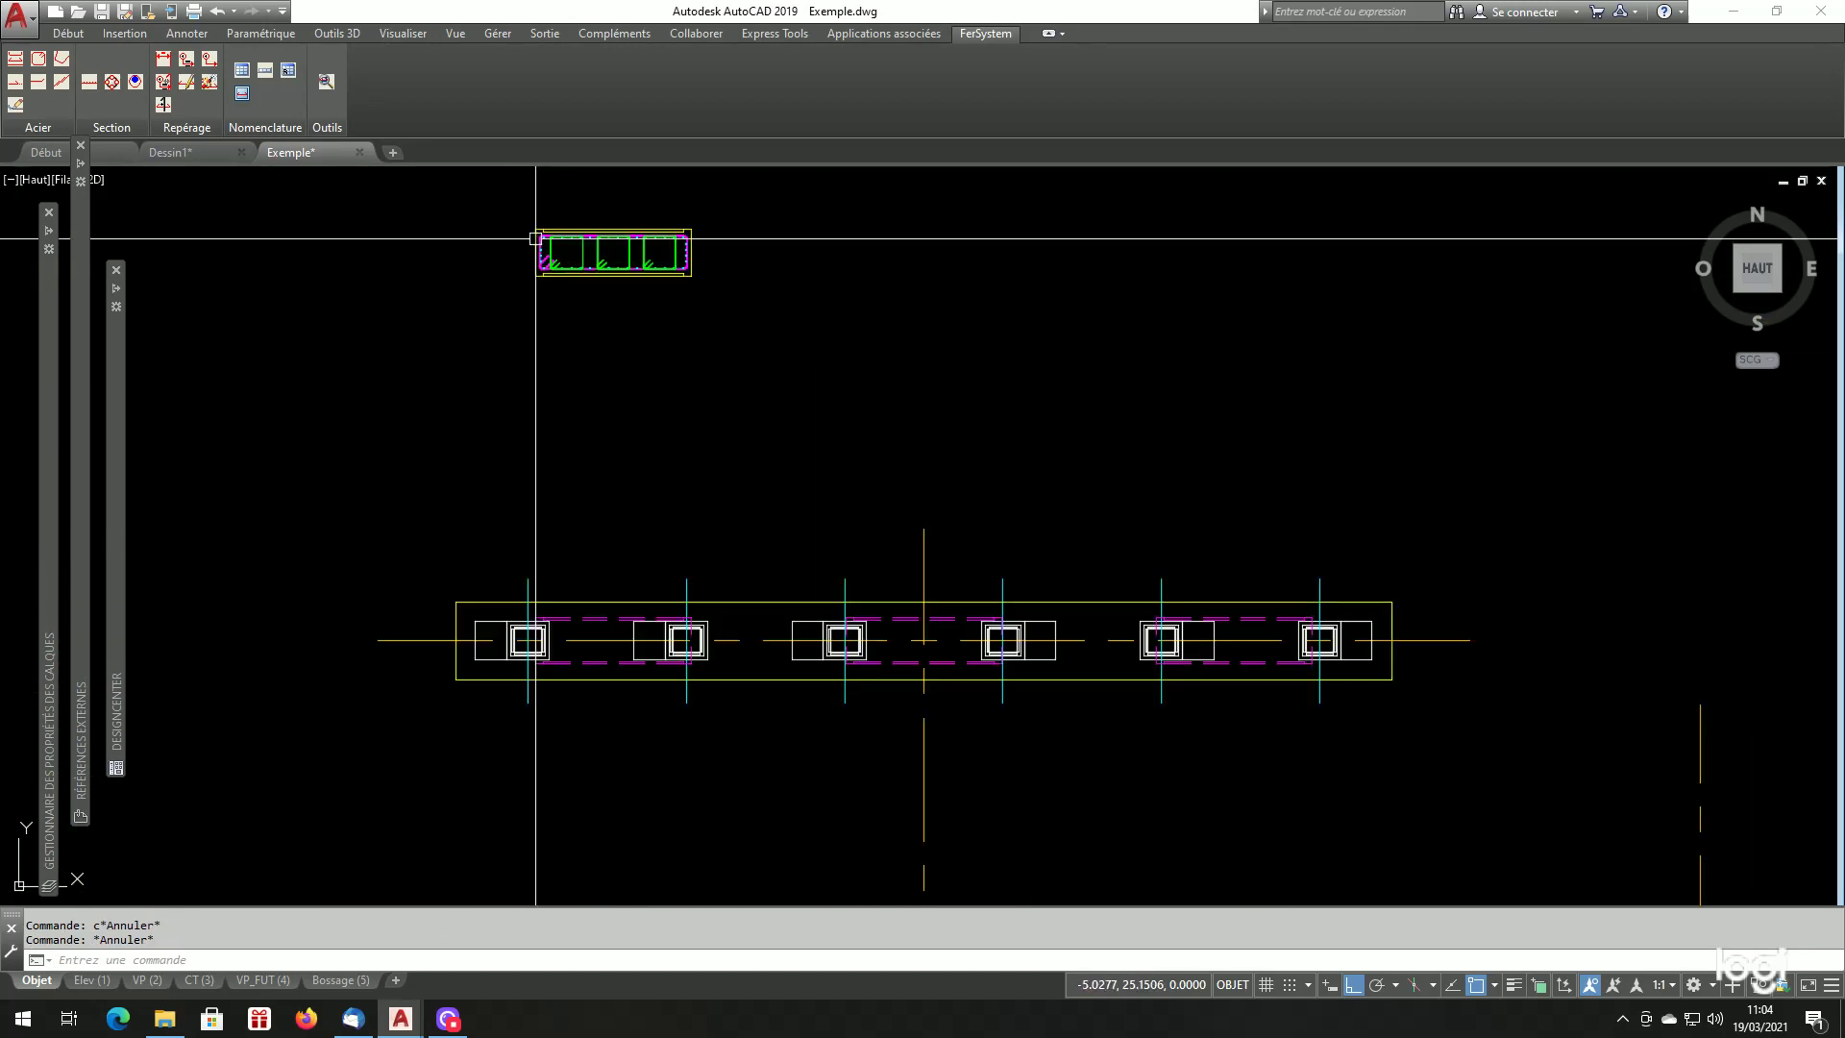
scroll(543, 269, up, 2)
scroll(547, 383, down, 7)
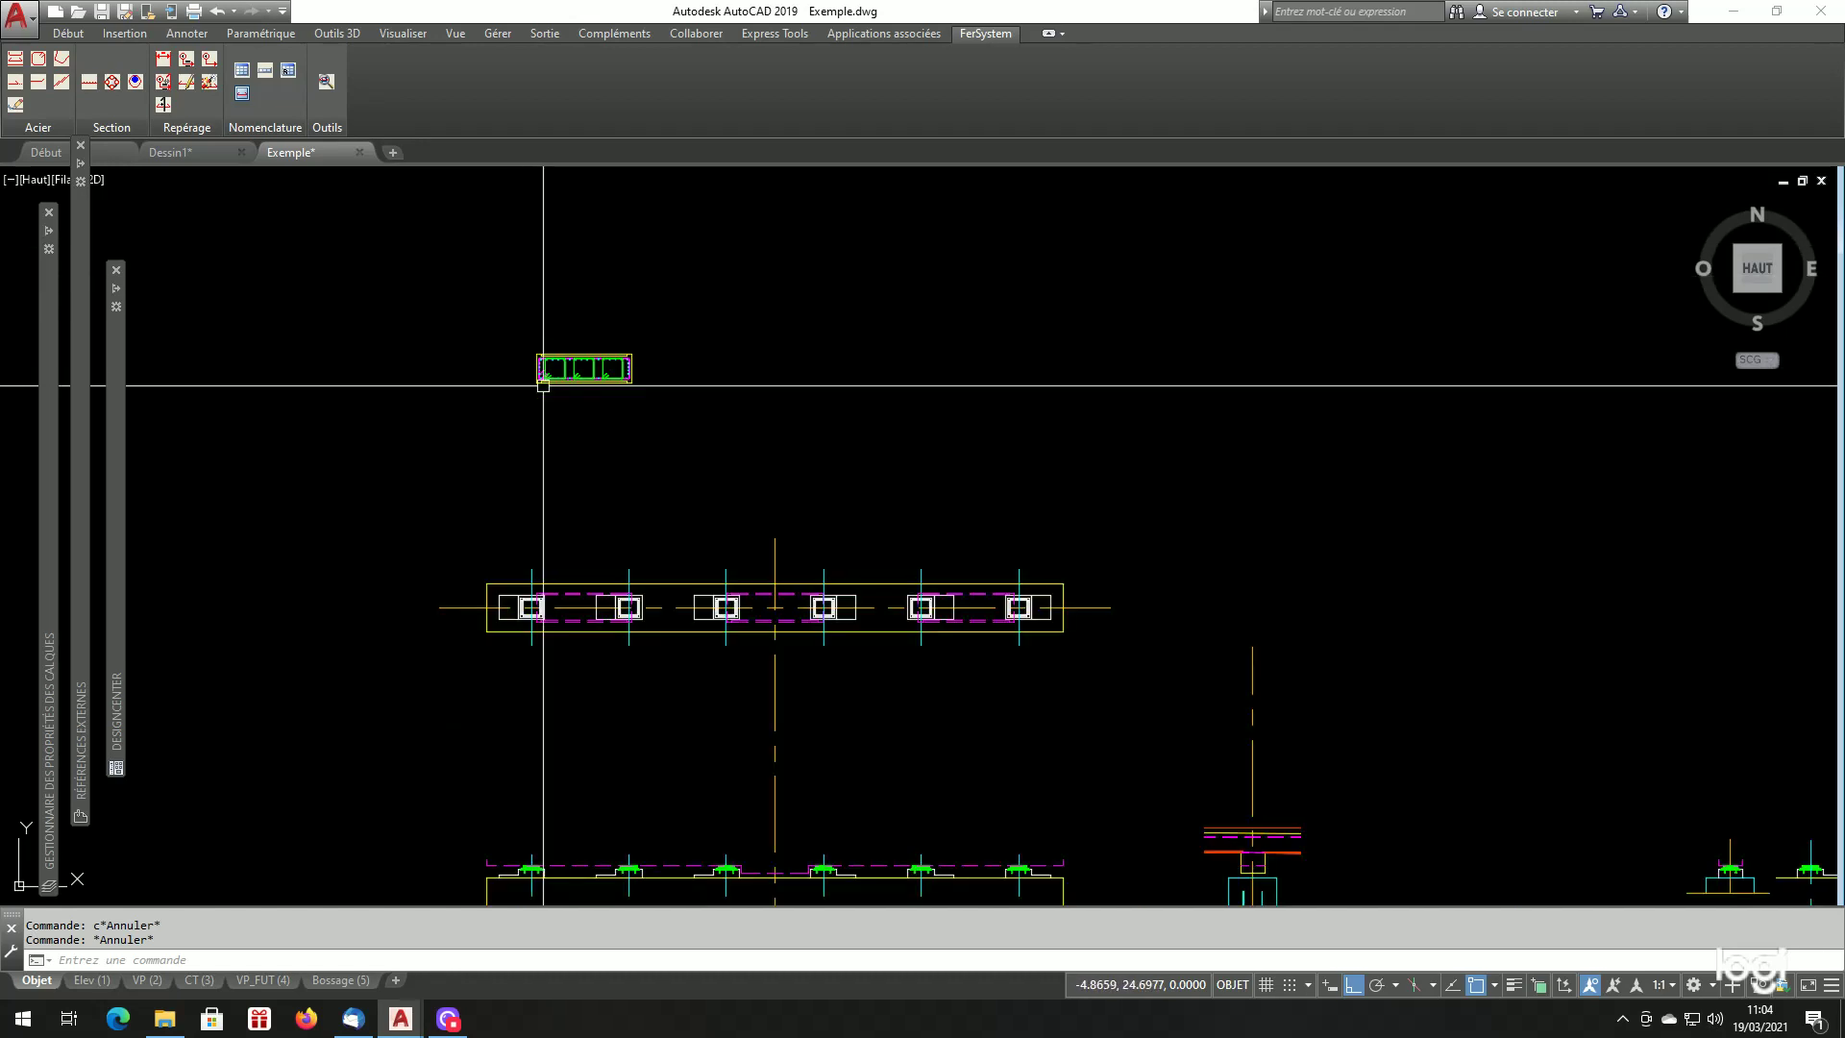
scroll(677, 788, down, 1)
Copy the side section's left L-shaped starter bar about 14.67 horizontally to the left edge of the left shaft in the front elevation.
scroll(1095, 798, up, 8)
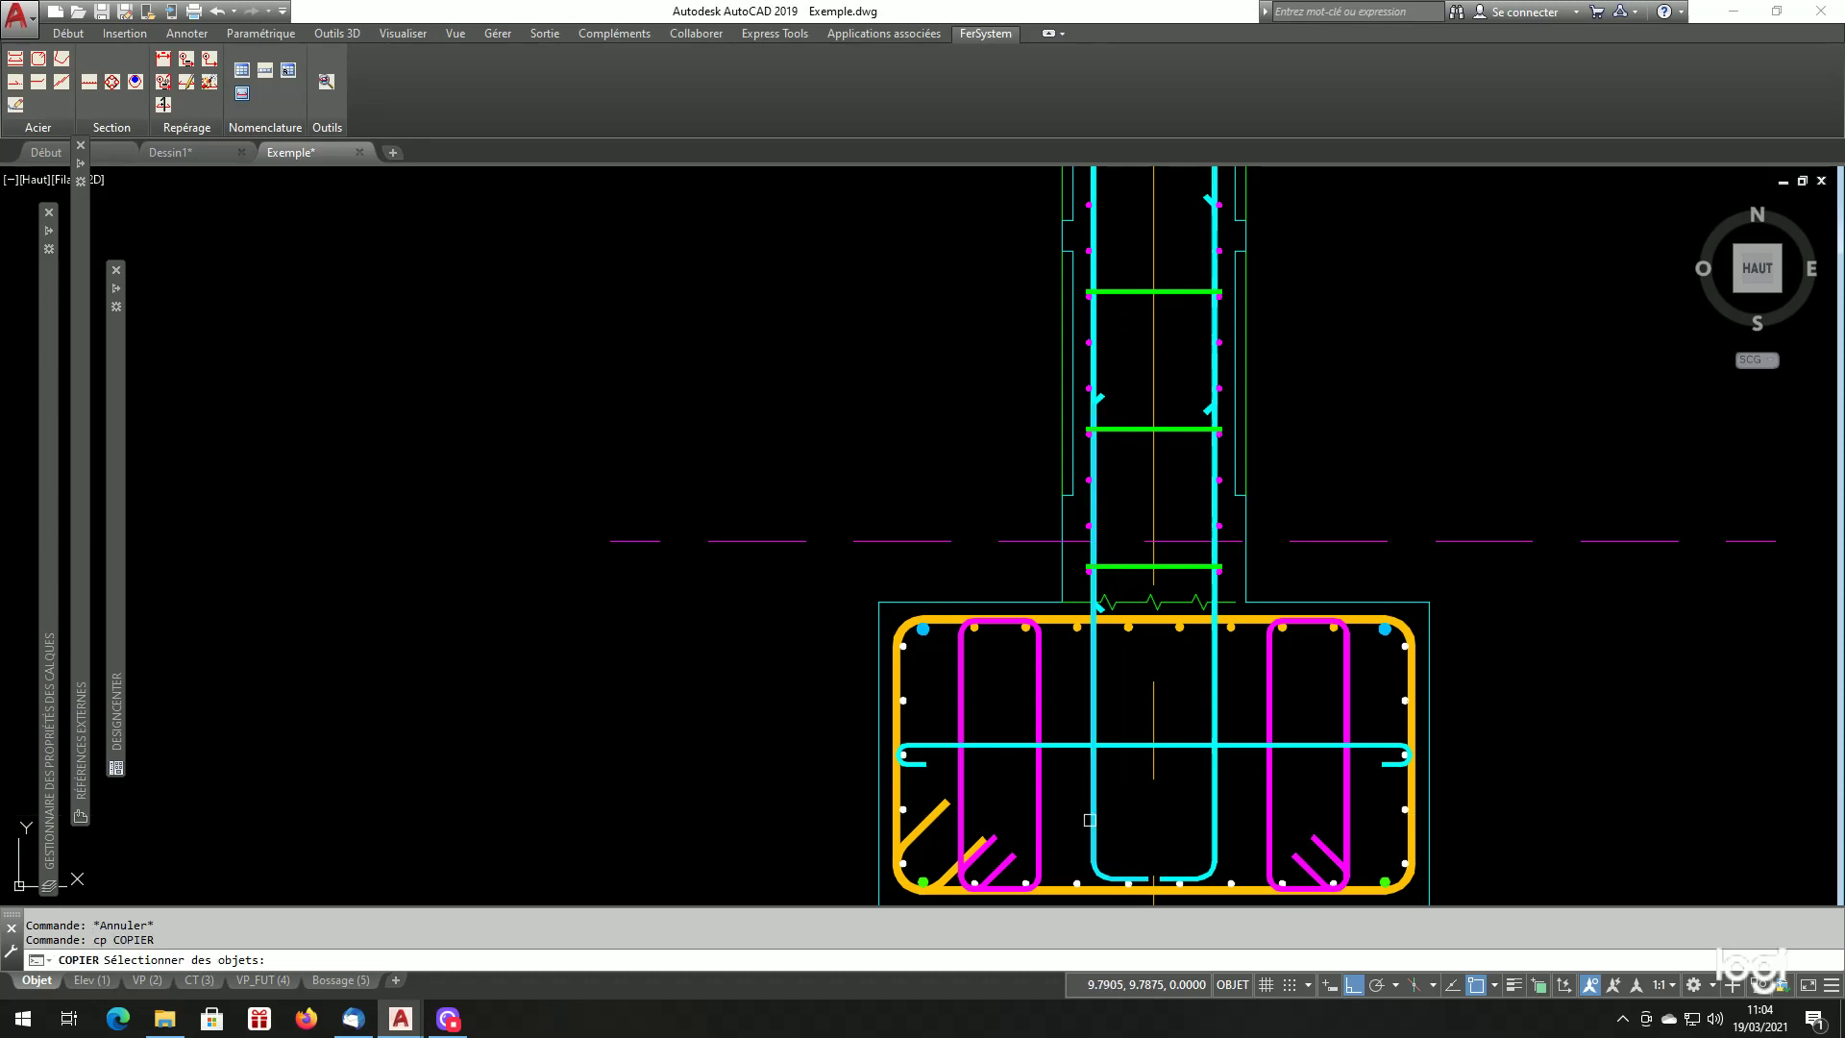
key(Return)
click(956, 443)
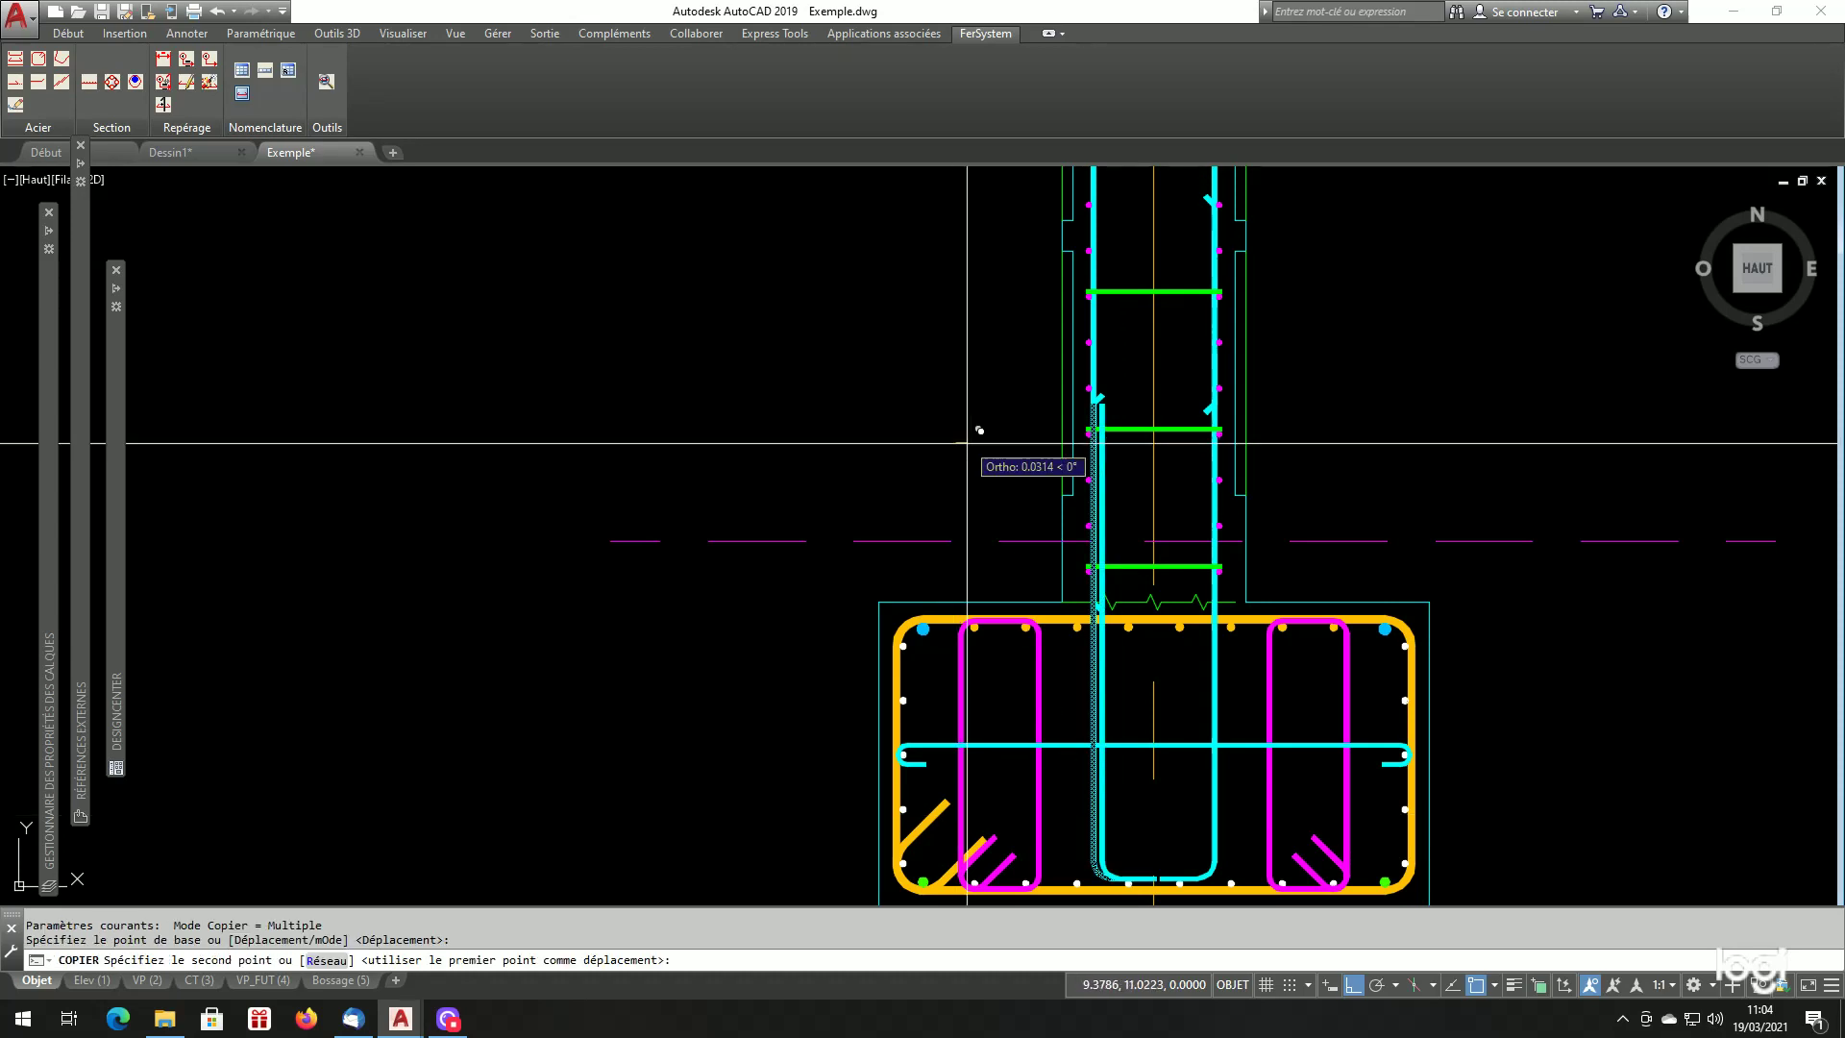
scroll(984, 451, down, 6)
scroll(984, 452, down, 5)
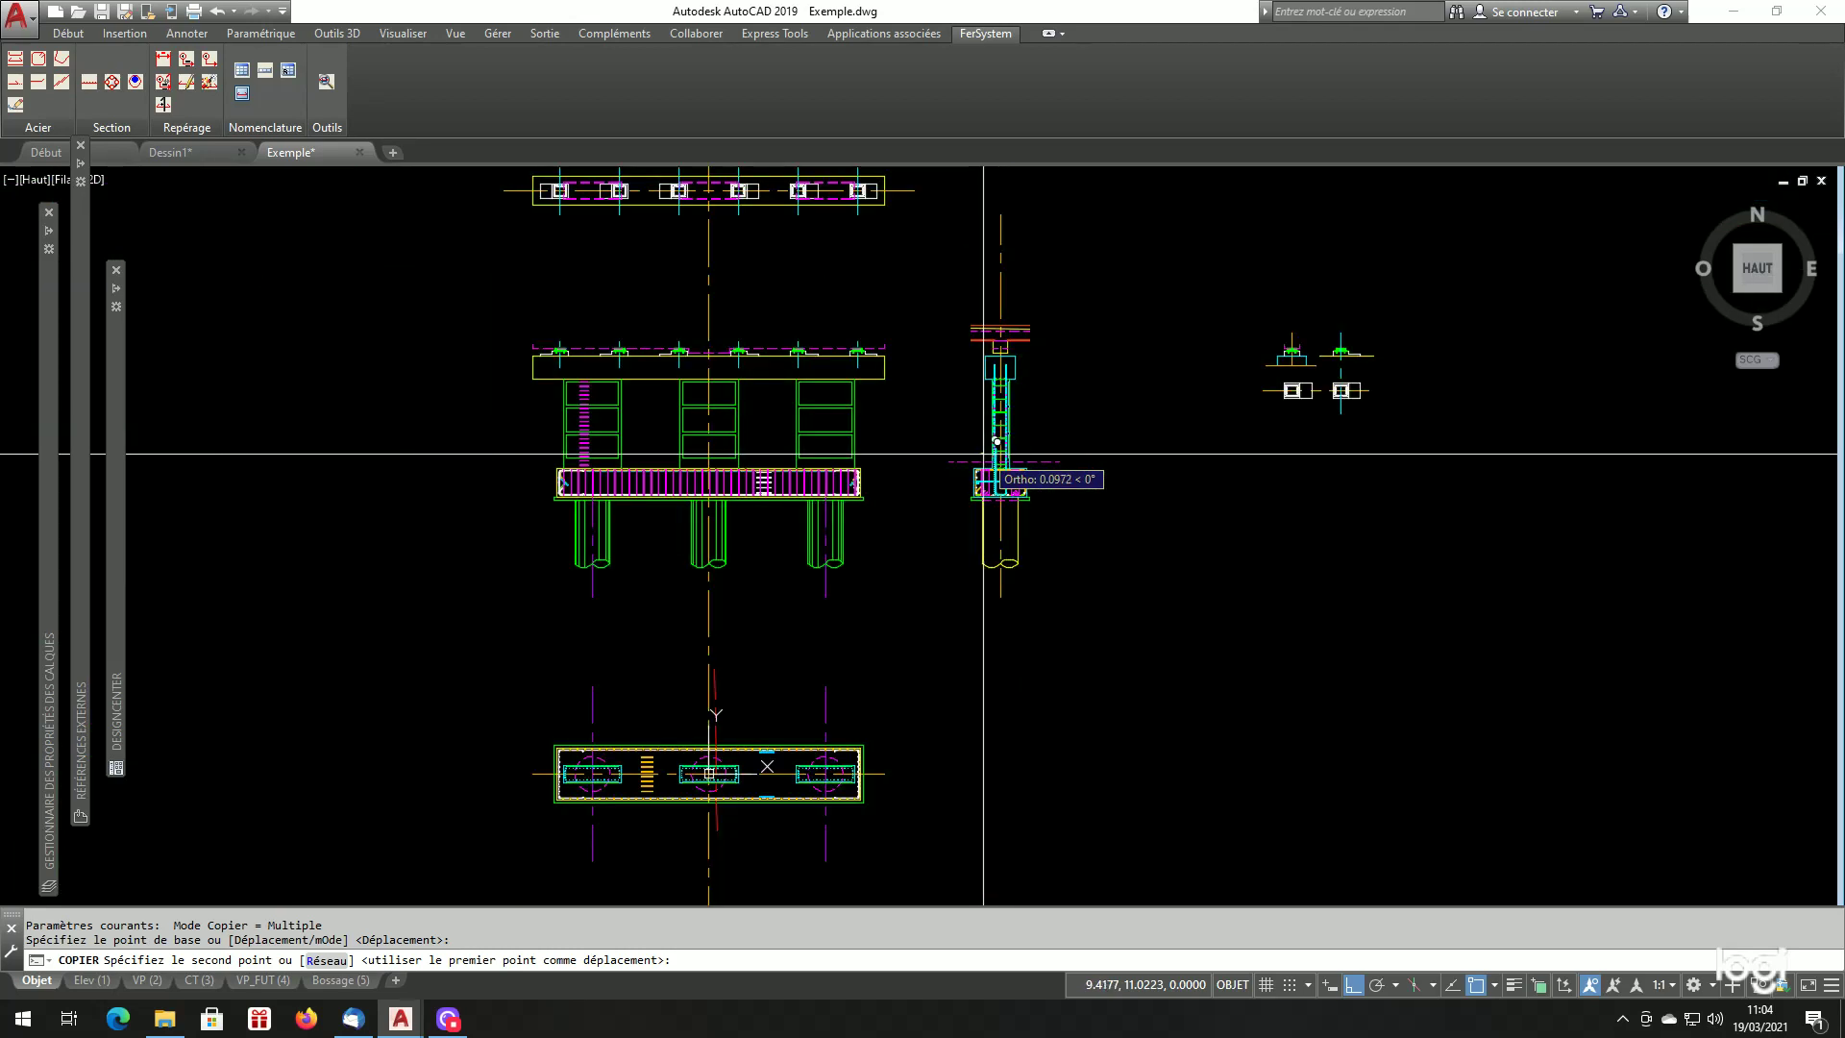
scroll(568, 399, up, 8)
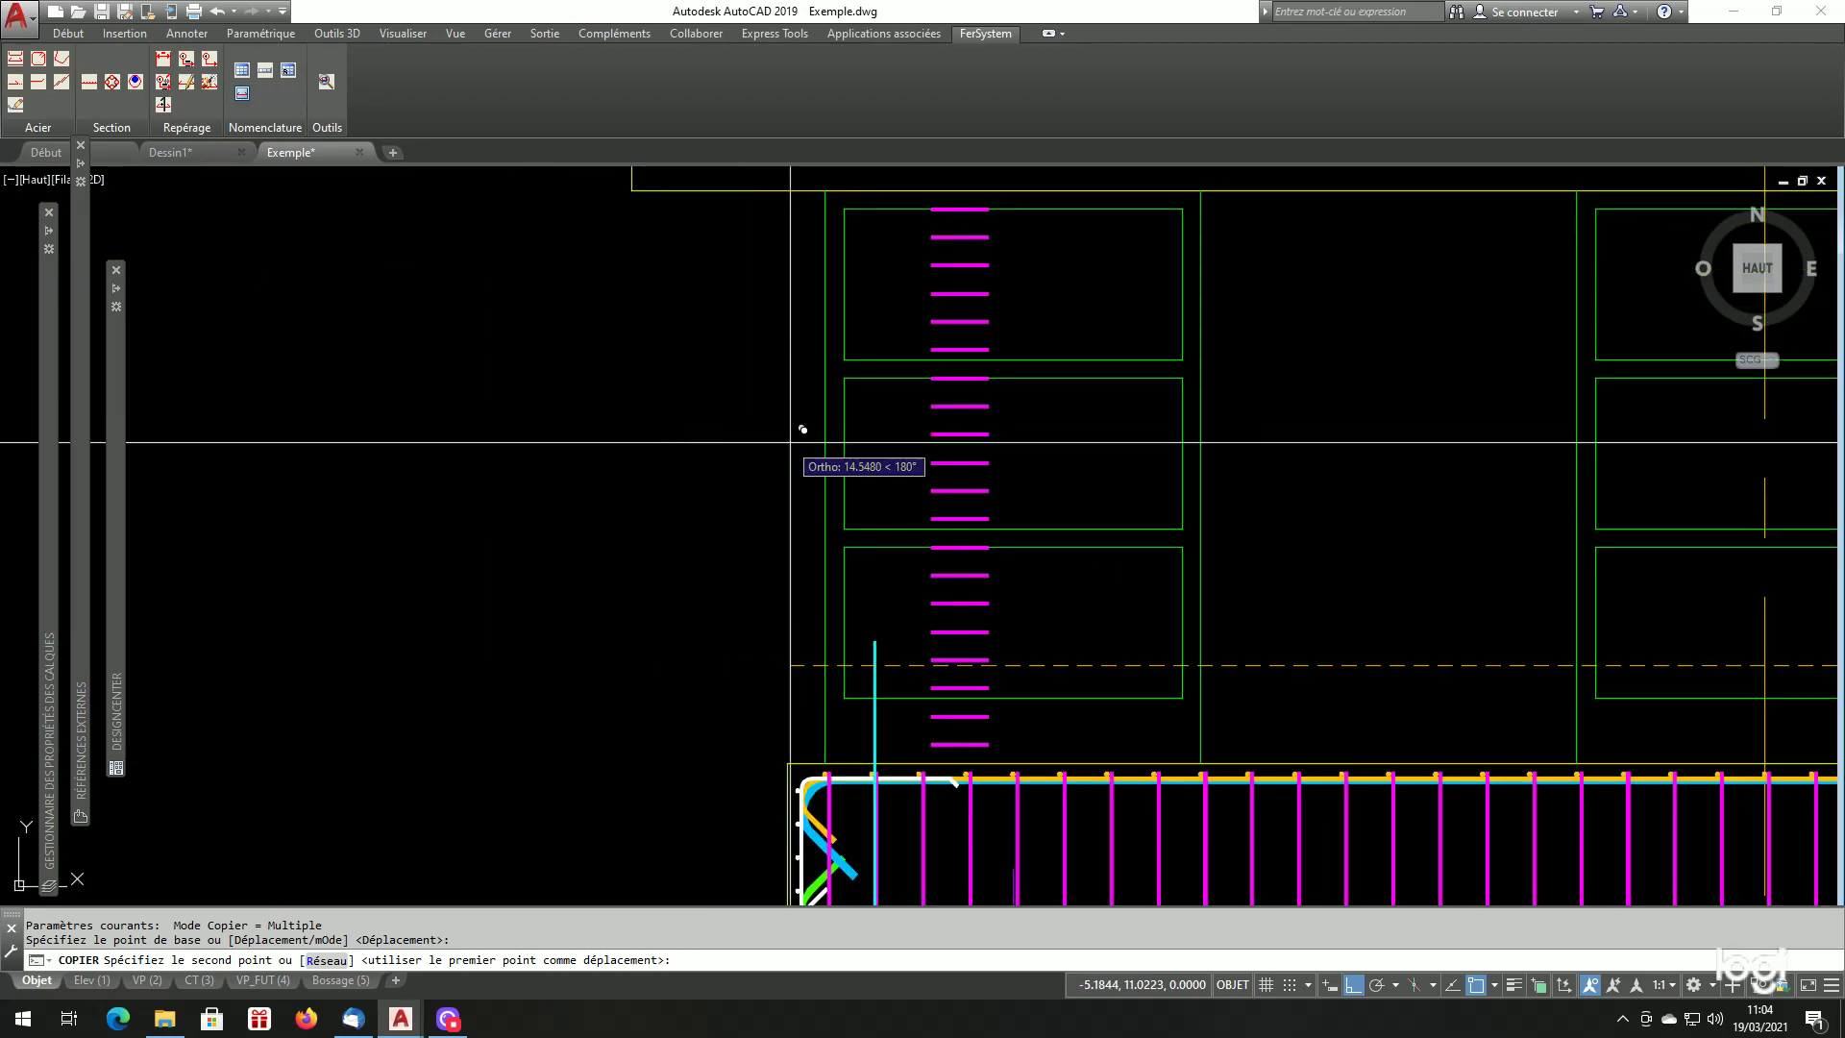
scroll(790, 442, up, 3)
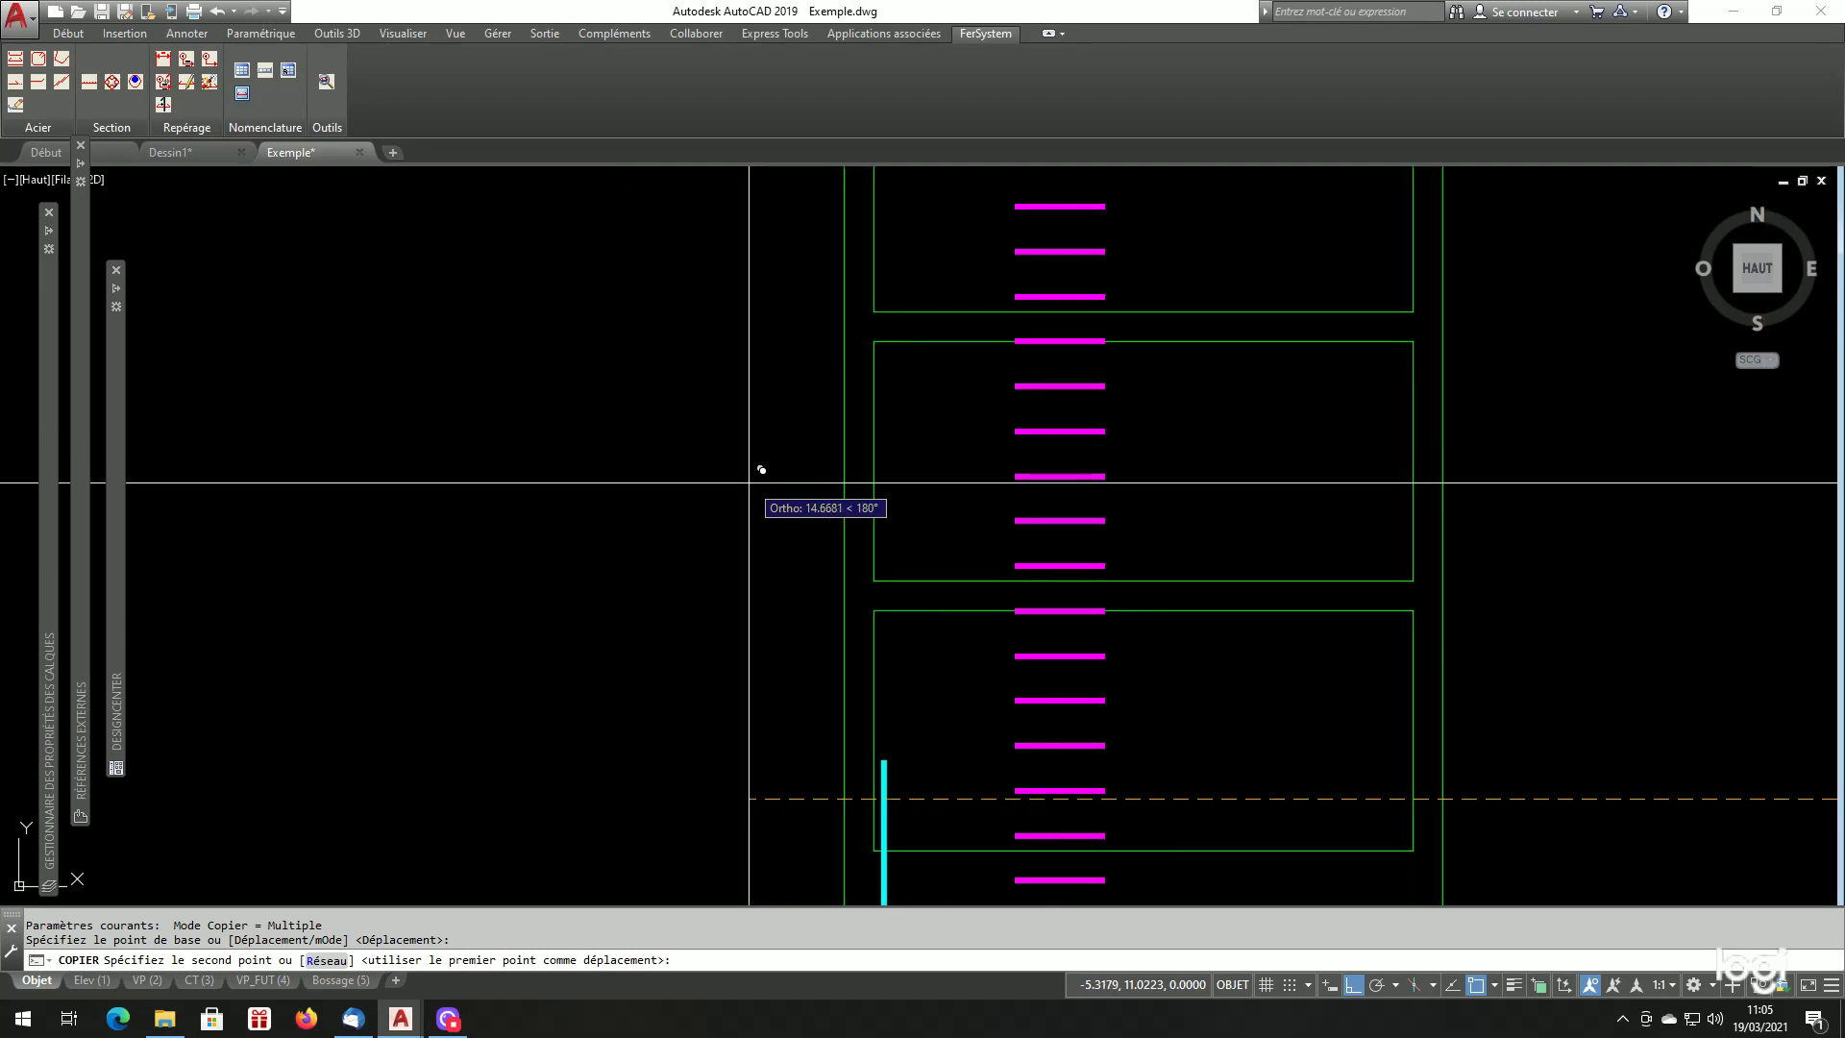
click(751, 485)
key(Return)
scroll(800, 480, down, 5)
scroll(865, 759, up, 5)
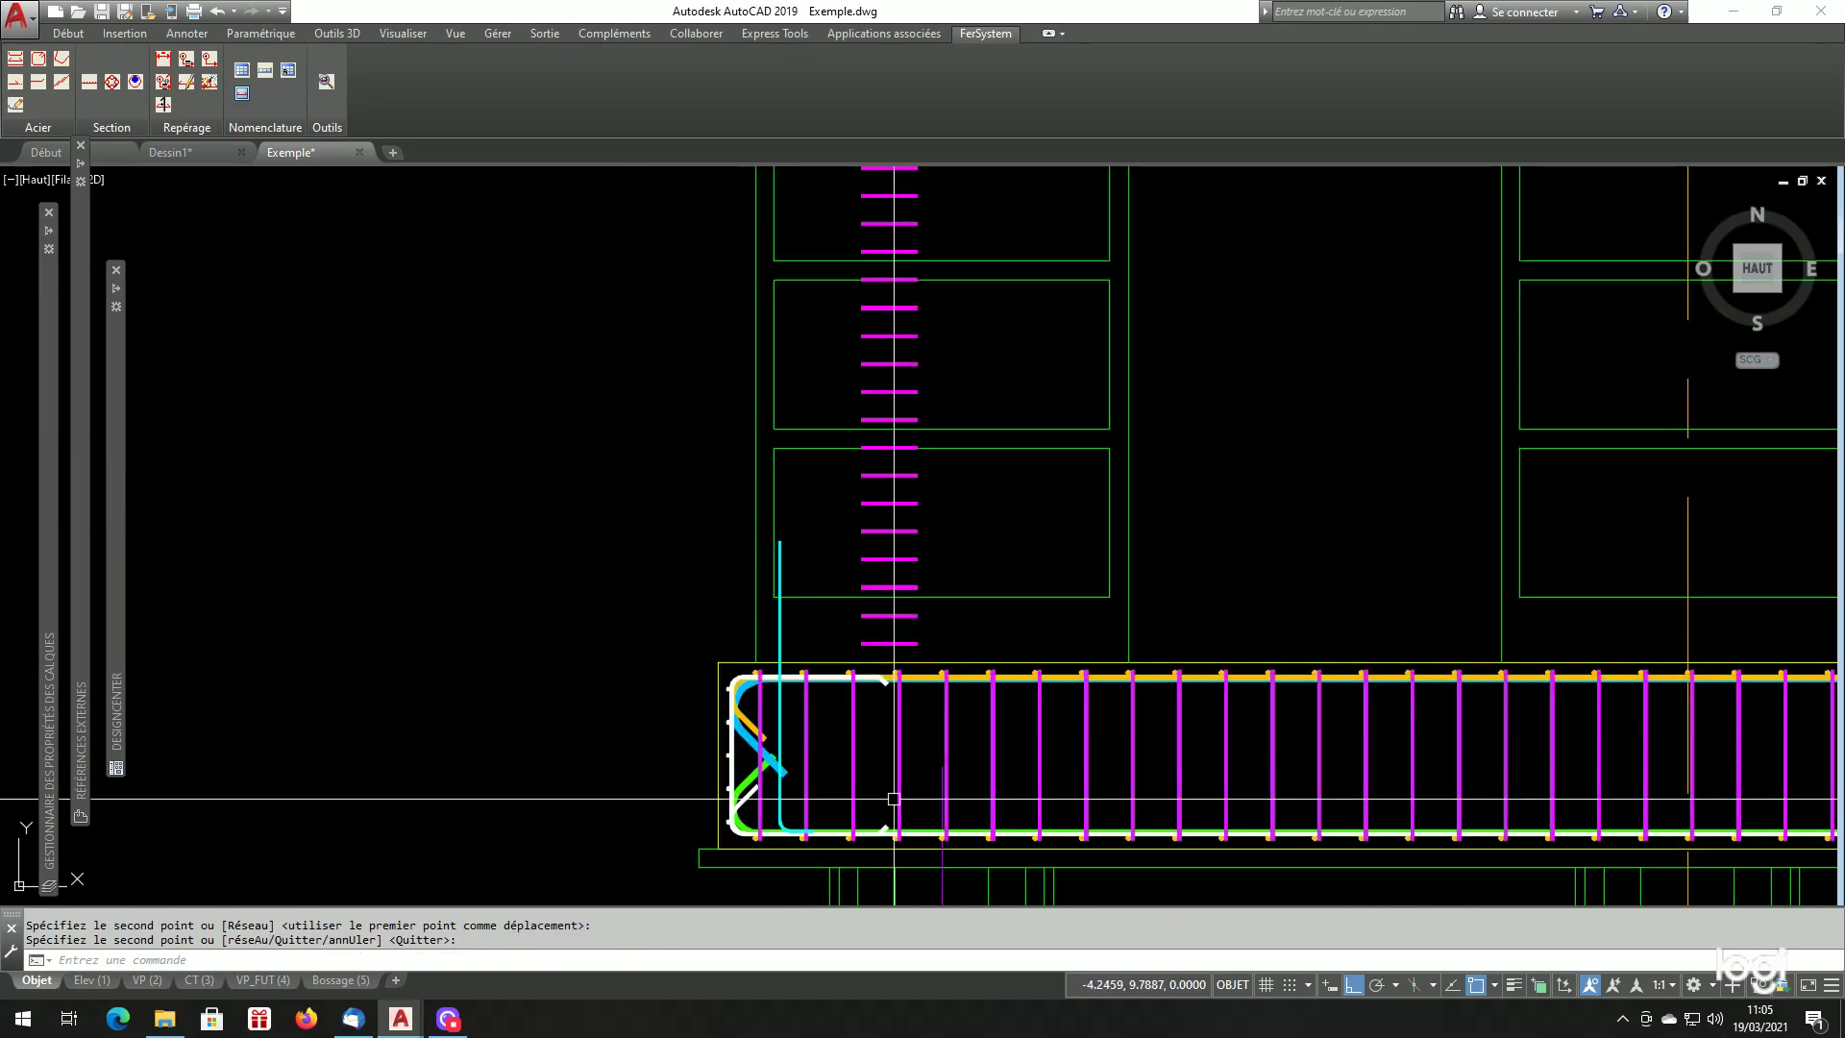
scroll(815, 768, down, 5)
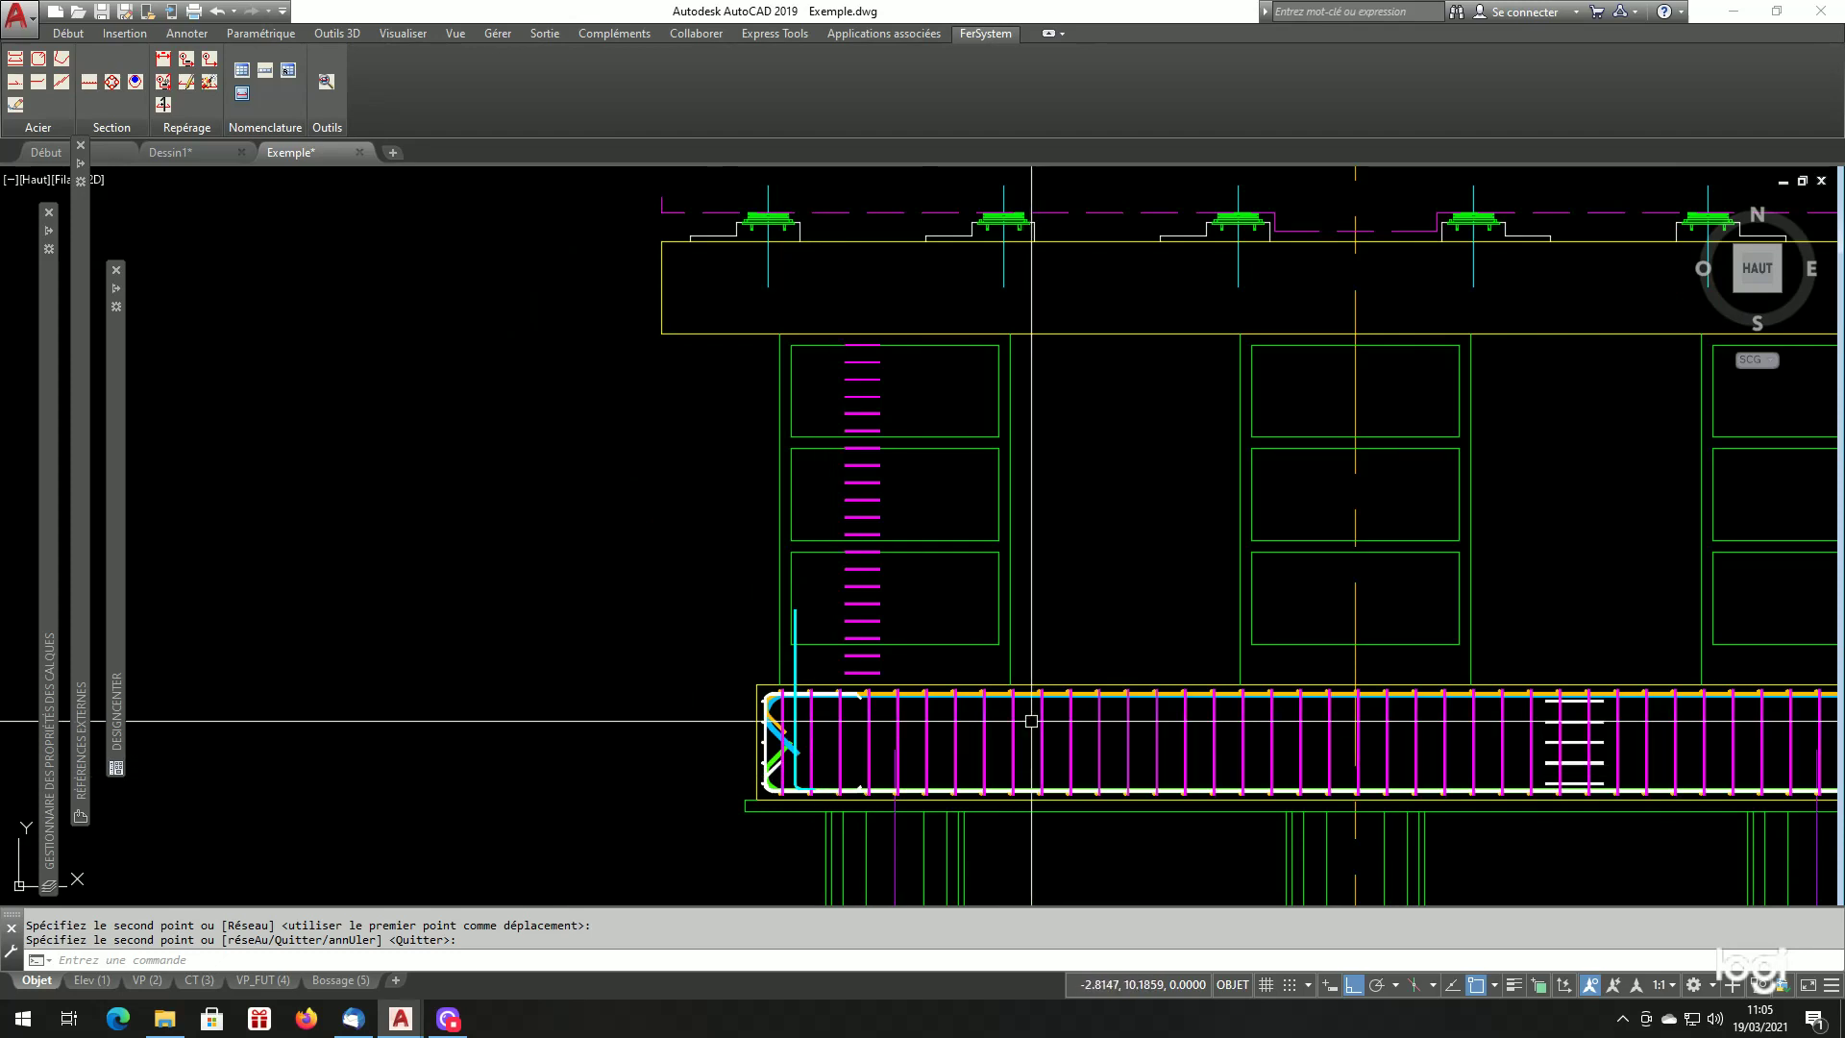
Copy the side section's right L-shaped starter bar horizontally to the right edge of the left shaft in the front elevation.
scroll(1354, 754, down, 5)
scroll(1478, 730, up, 6)
scroll(1417, 696, up, 4)
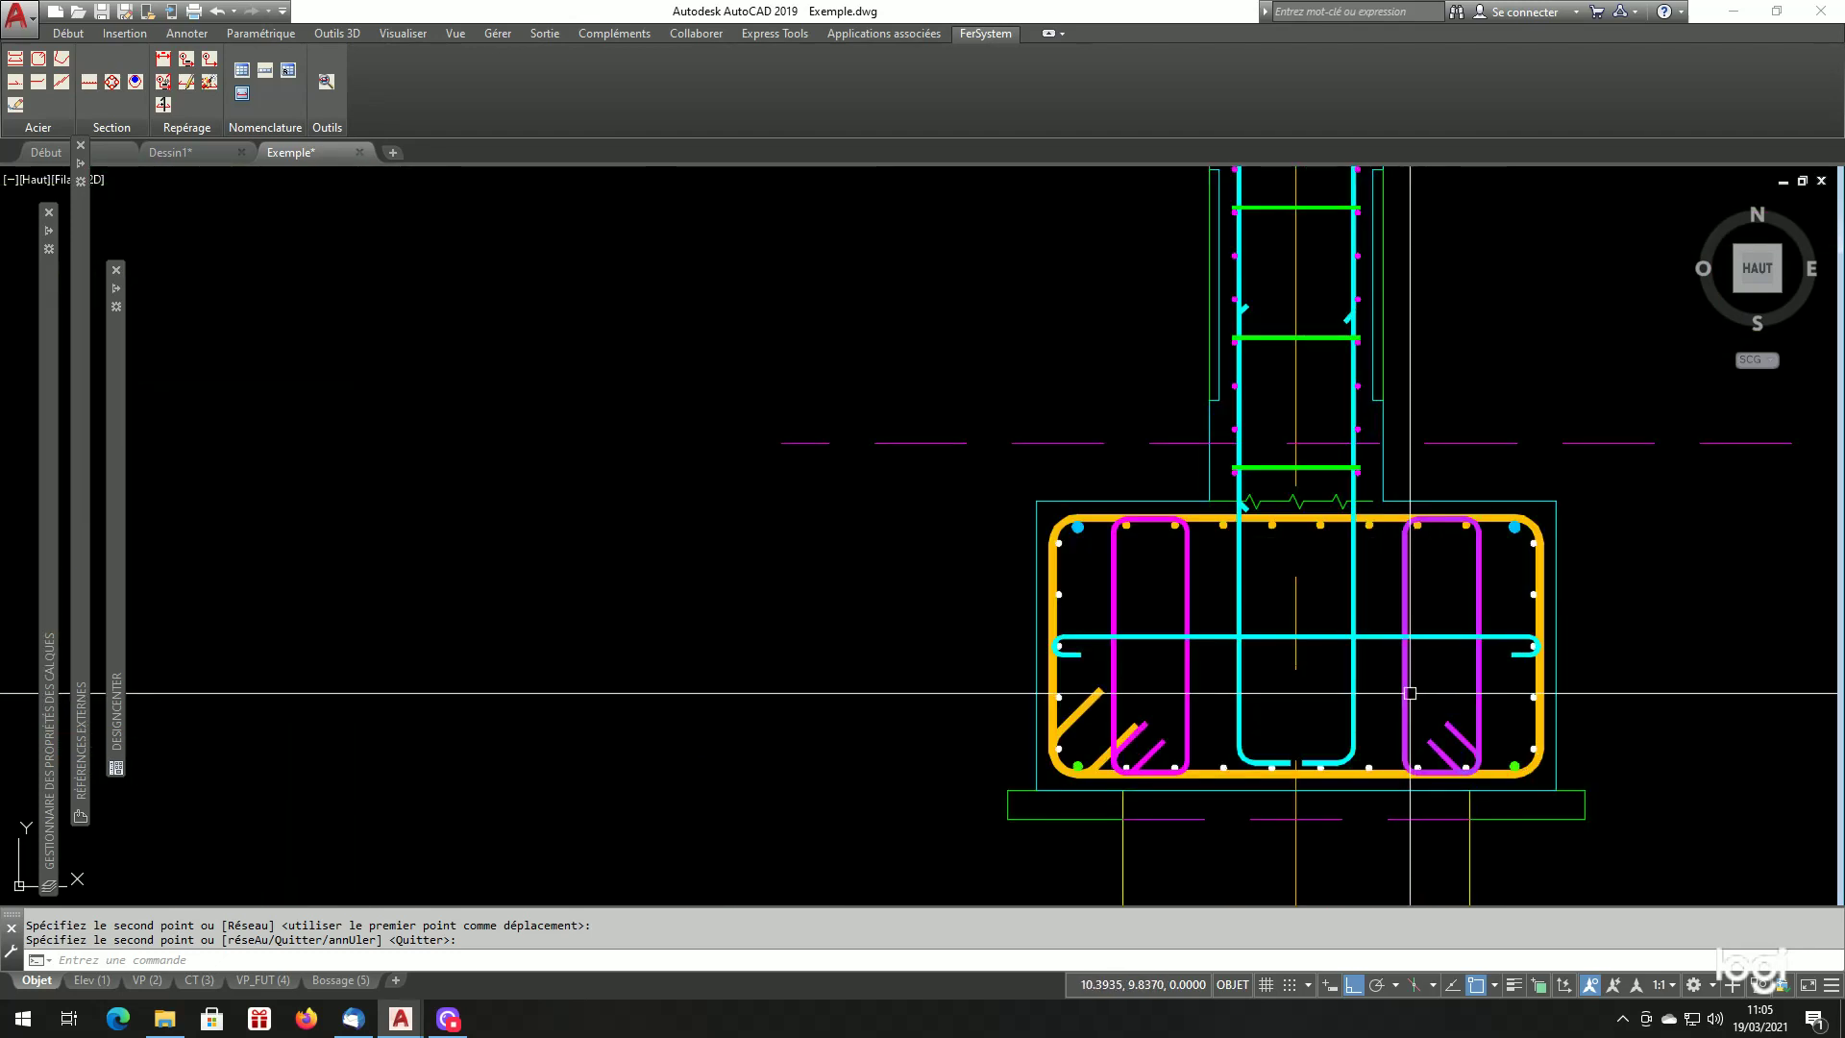
key(Return)
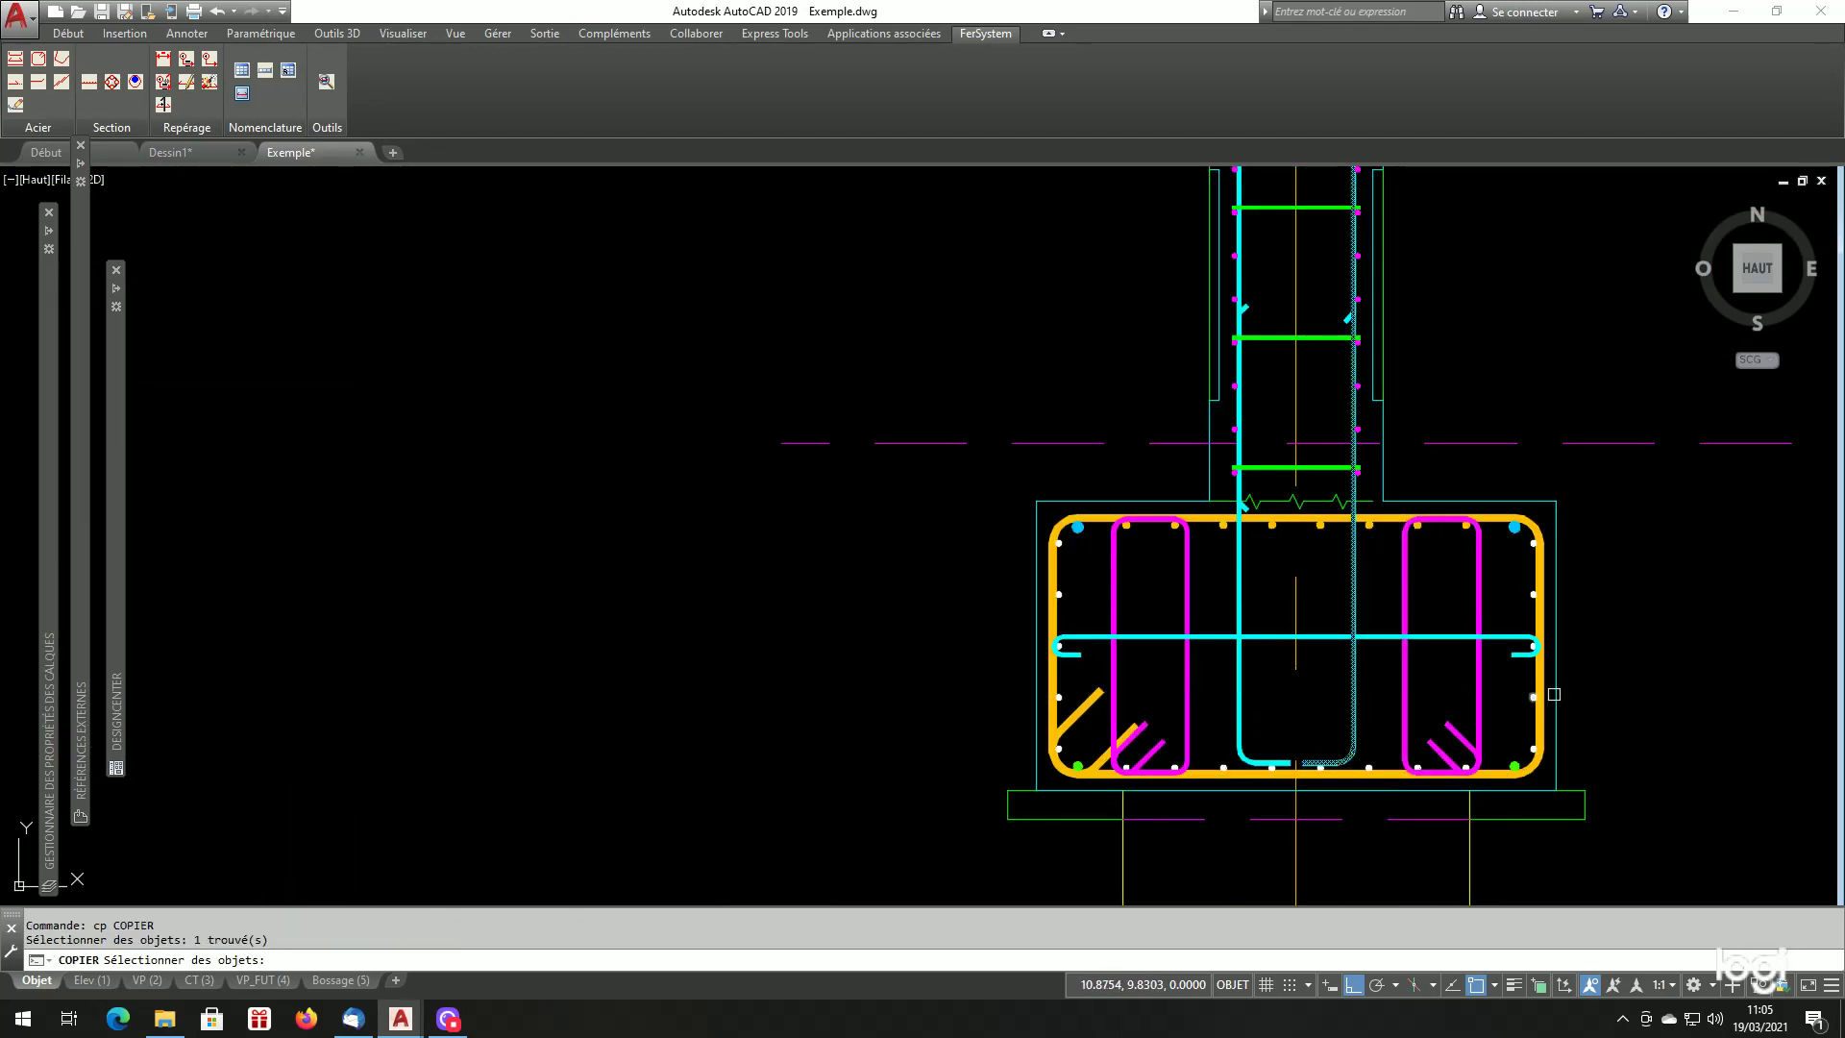
key(Return)
click(1640, 693)
scroll(1724, 702, down, 6)
scroll(684, 609, up, 4)
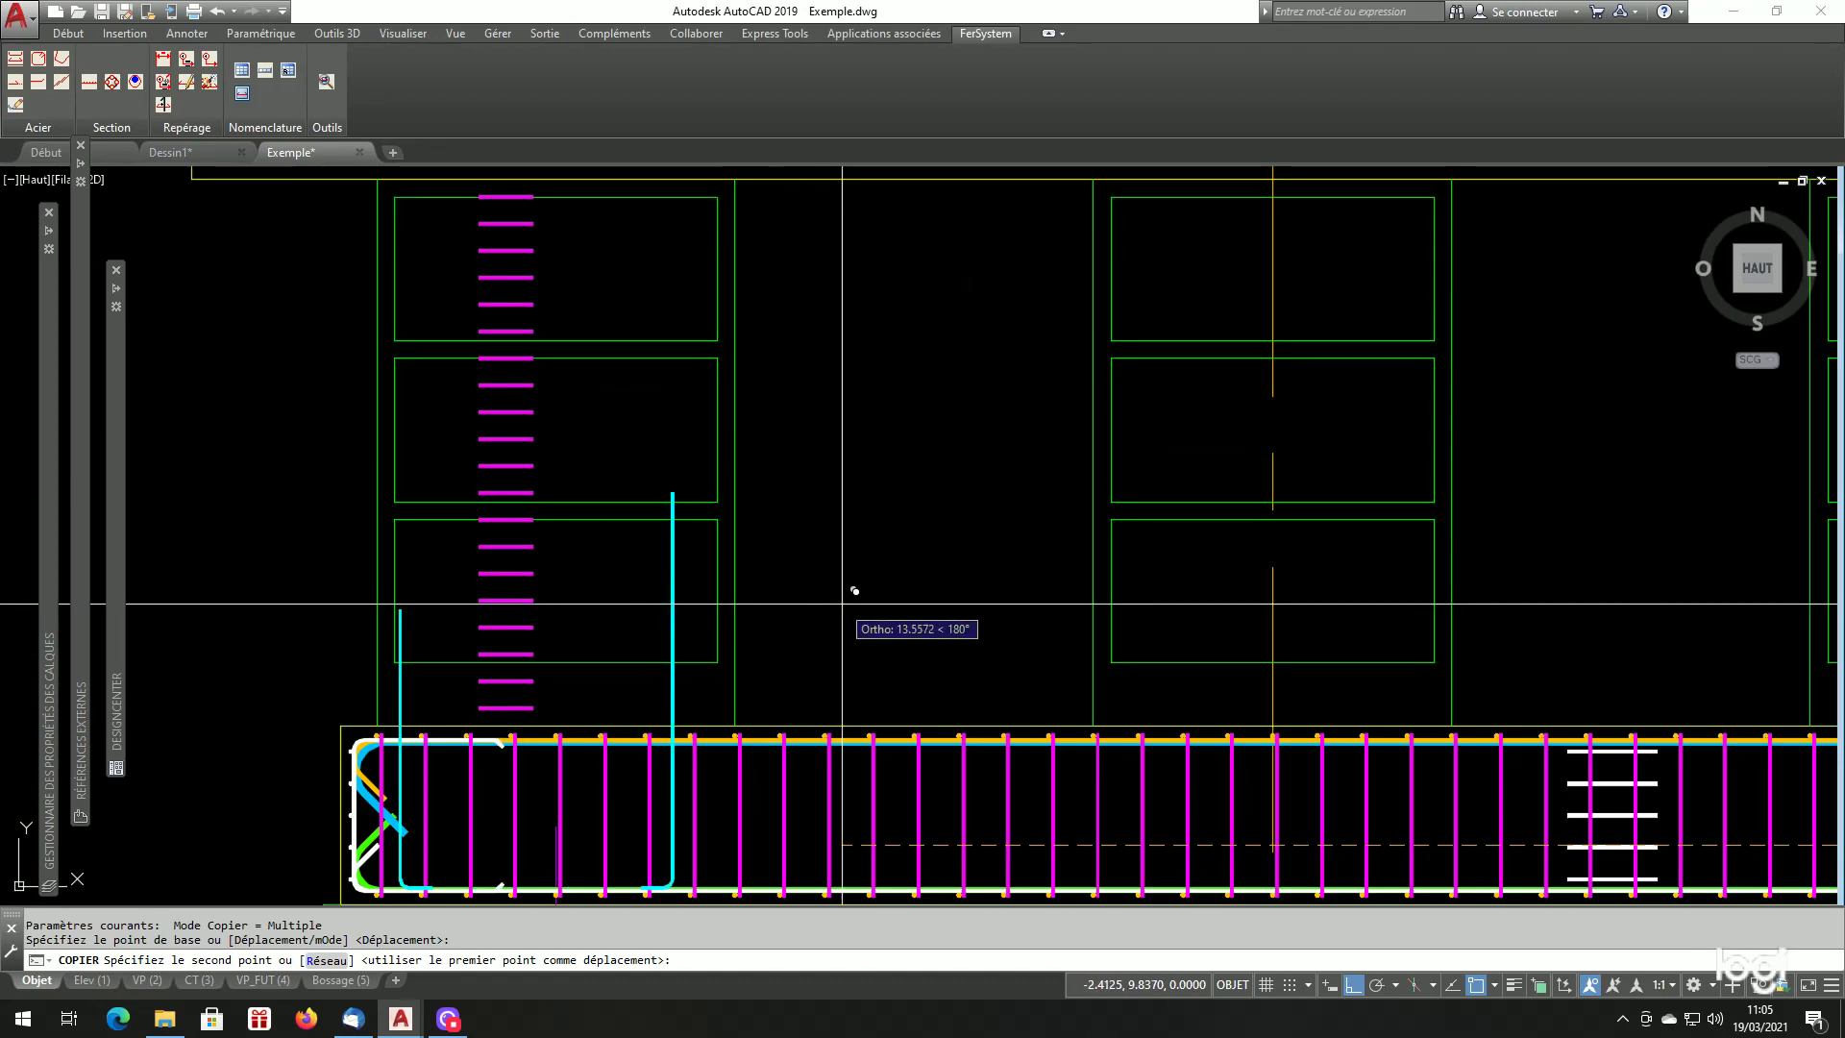
click(892, 610)
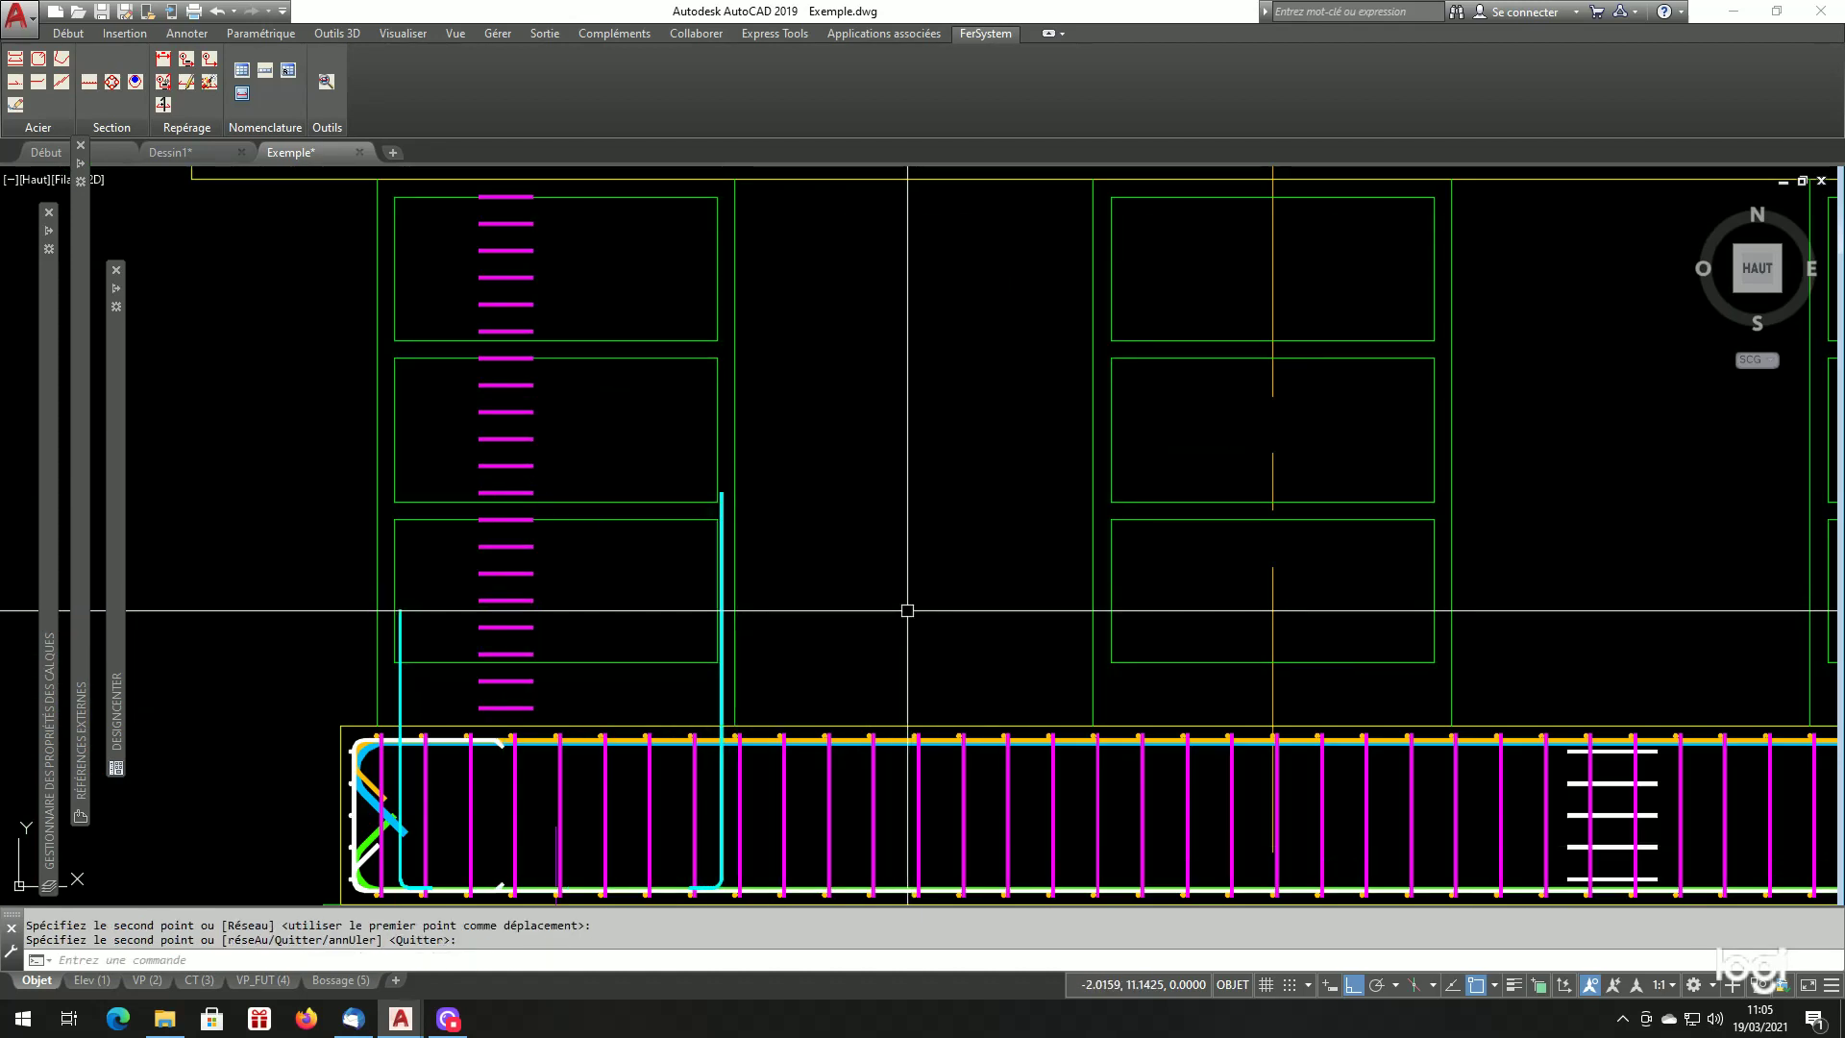
Draw a vertical construction line from the upper filled bar at the shaft cross-section's right end down into the front elevation.
scroll(907, 611, down, 5)
scroll(877, 260, down, 2)
scroll(877, 263, up, 5)
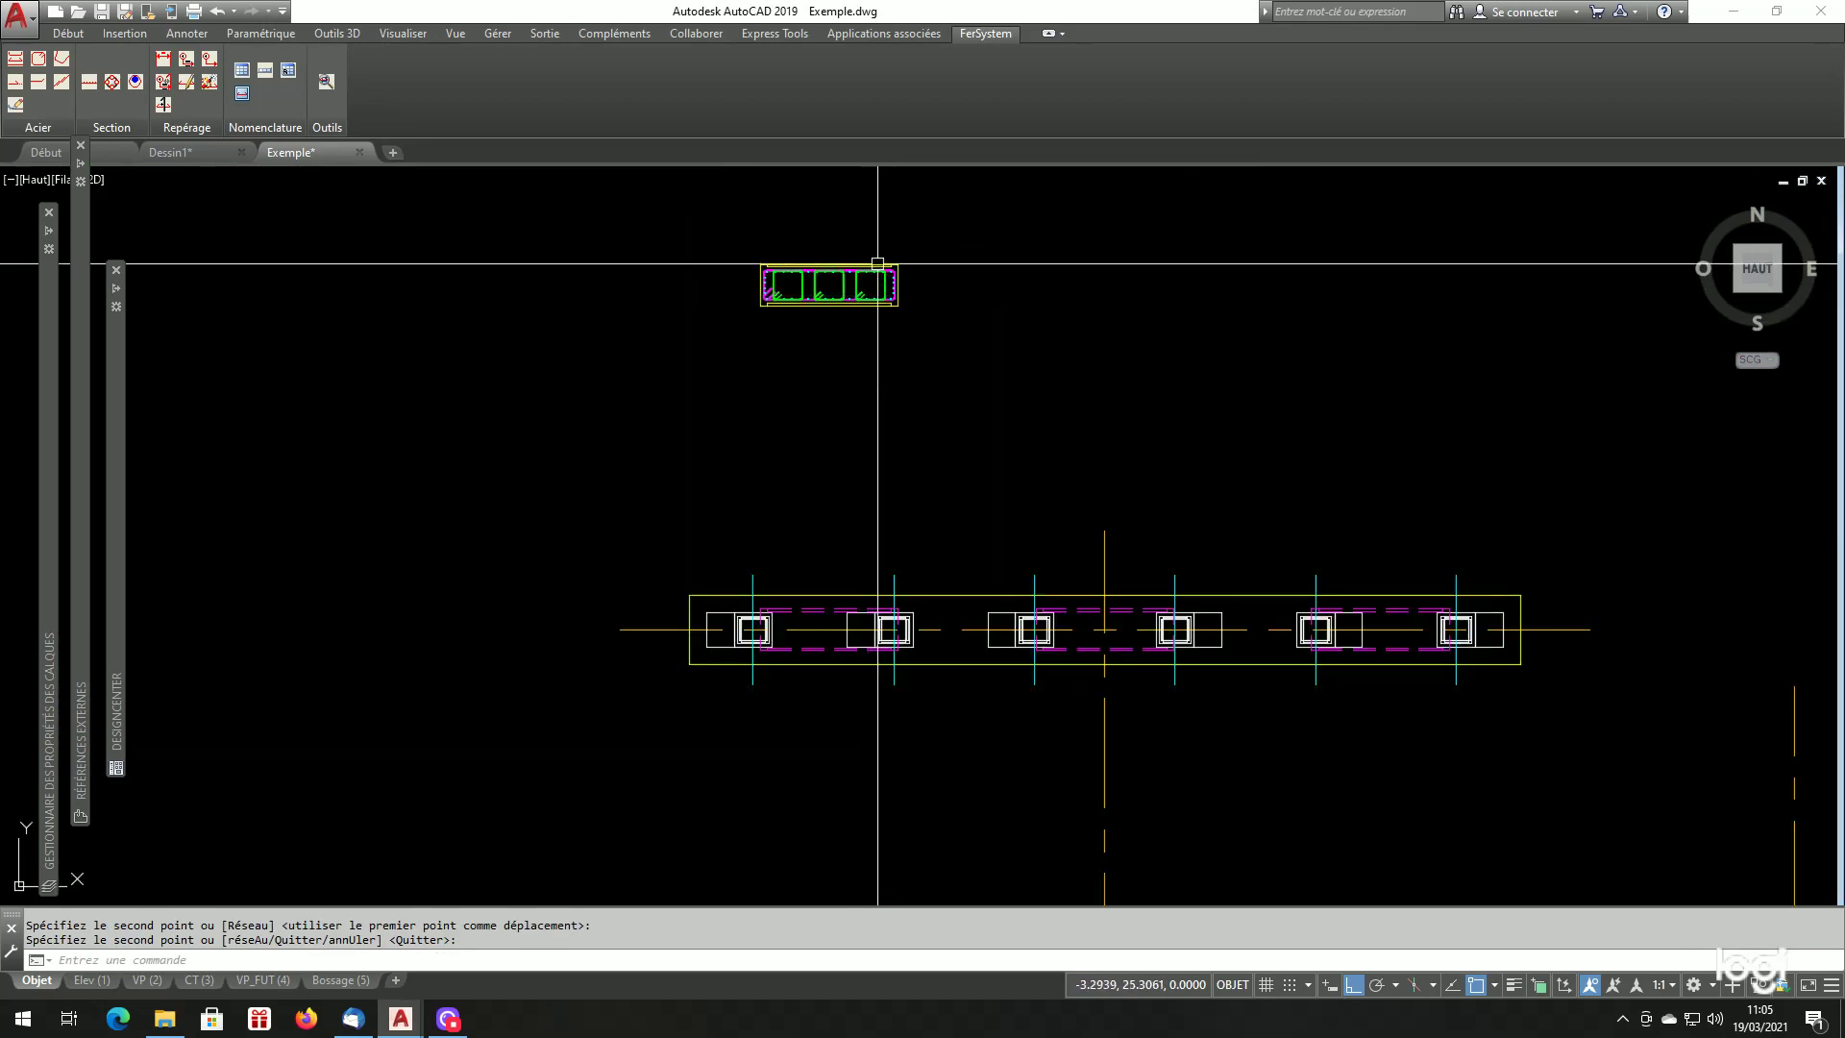
scroll(877, 263, up, 8)
key(Return)
text(l)
key(Return)
scroll(976, 341, up, 4)
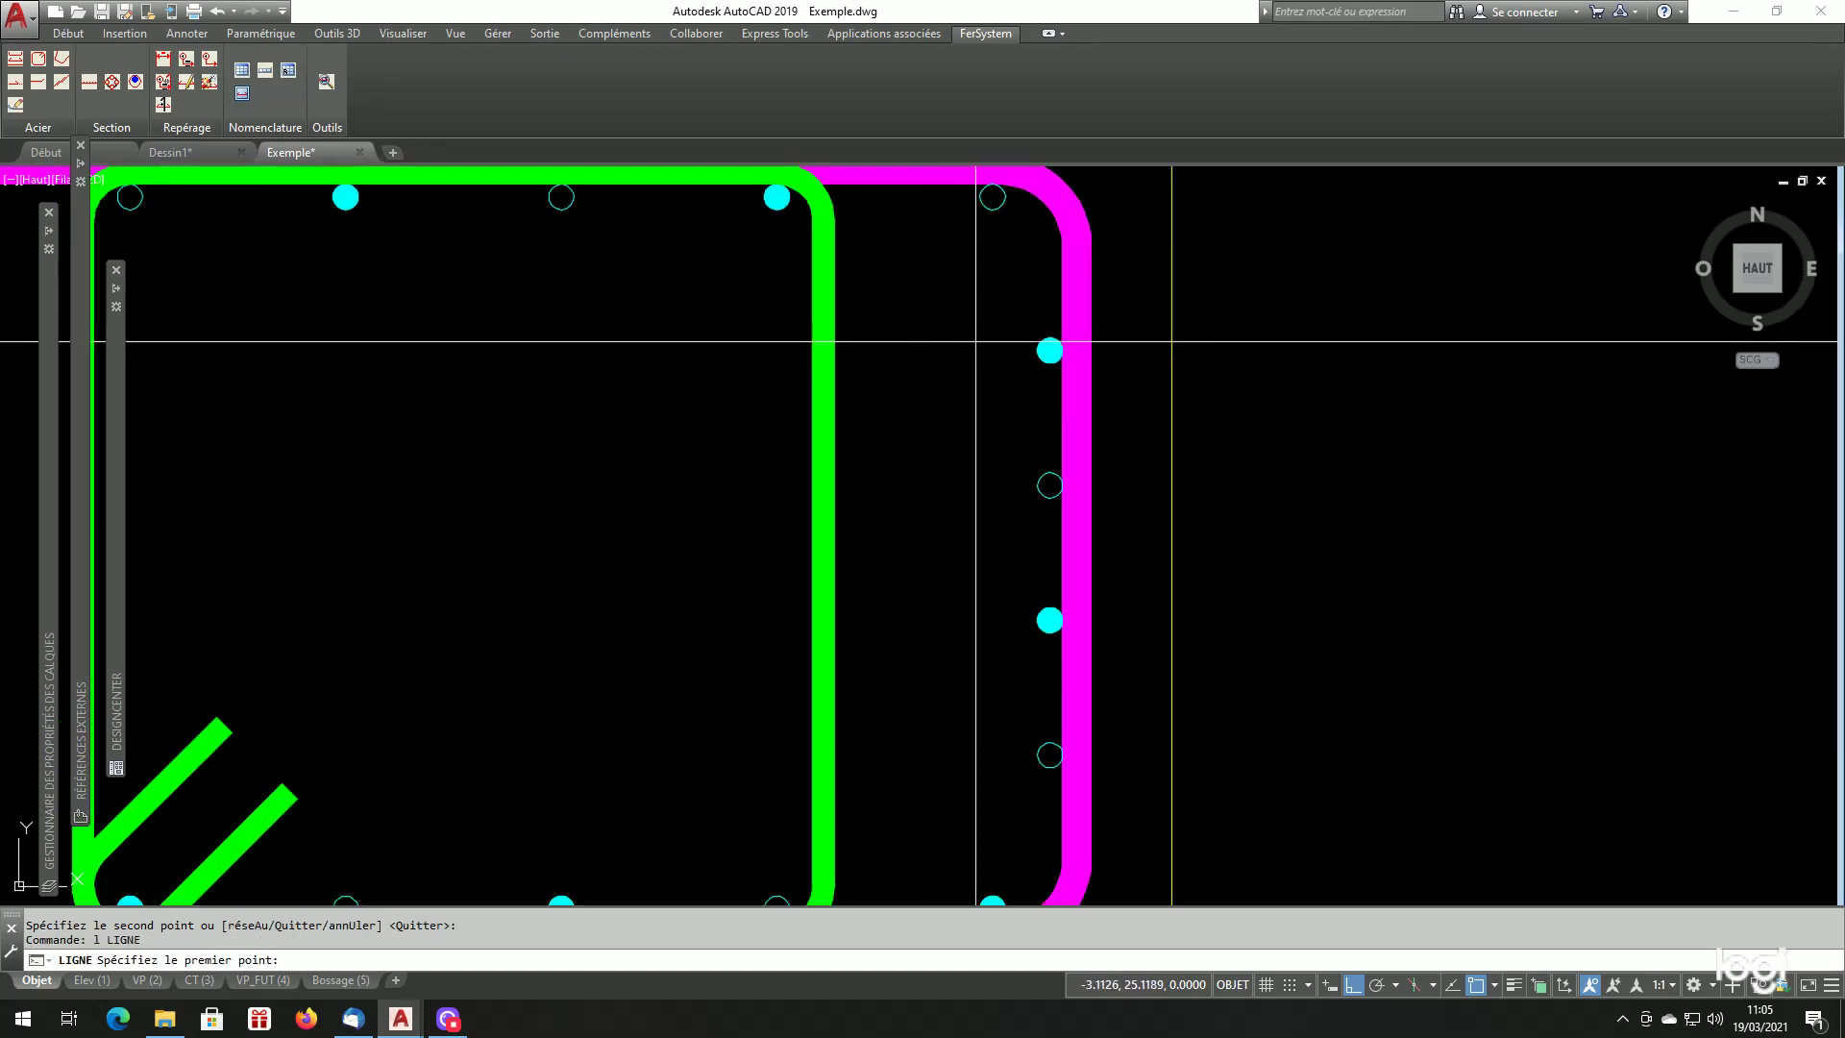
click(1049, 351)
scroll(973, 287, down, 10)
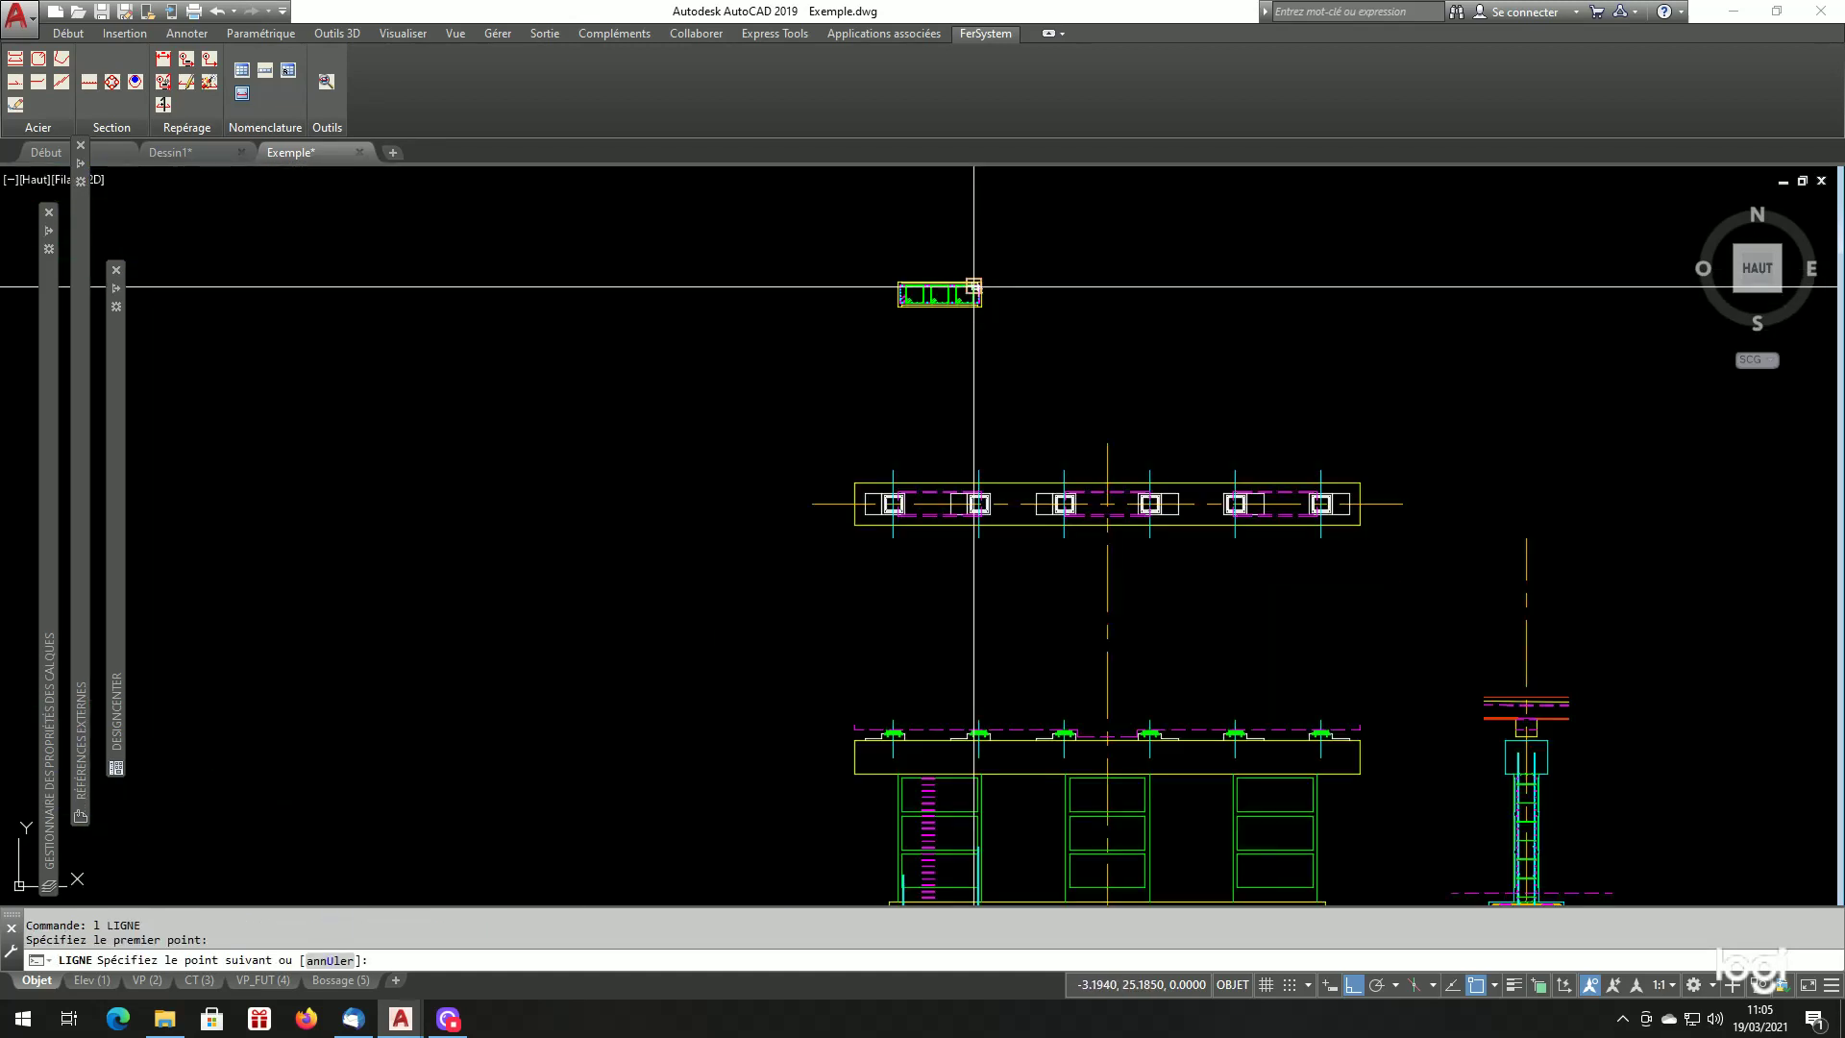
scroll(973, 287, down, 3)
scroll(1005, 507, up, 15)
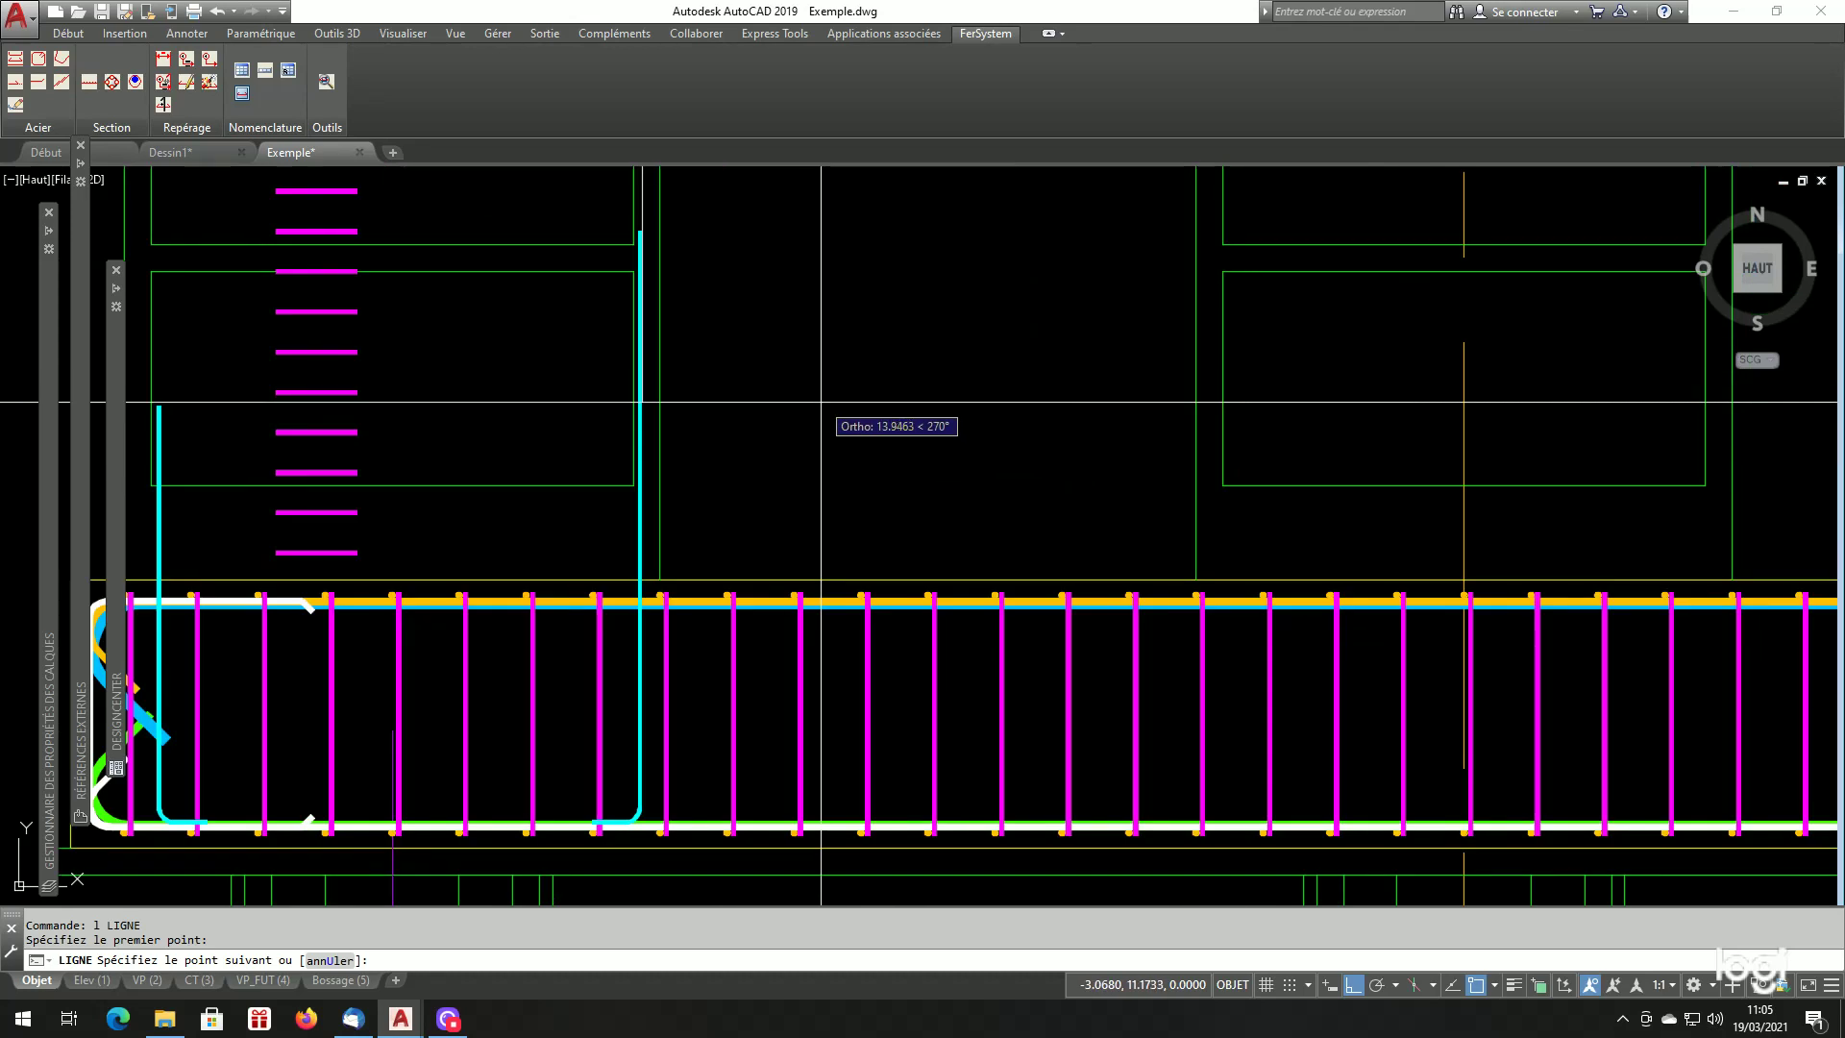
click(820, 407)
key(Return)
Move the left shaft's right starter bar horizontally so its top centre lies on the construction line, using perpendicular snap.
scroll(617, 203, up, 8)
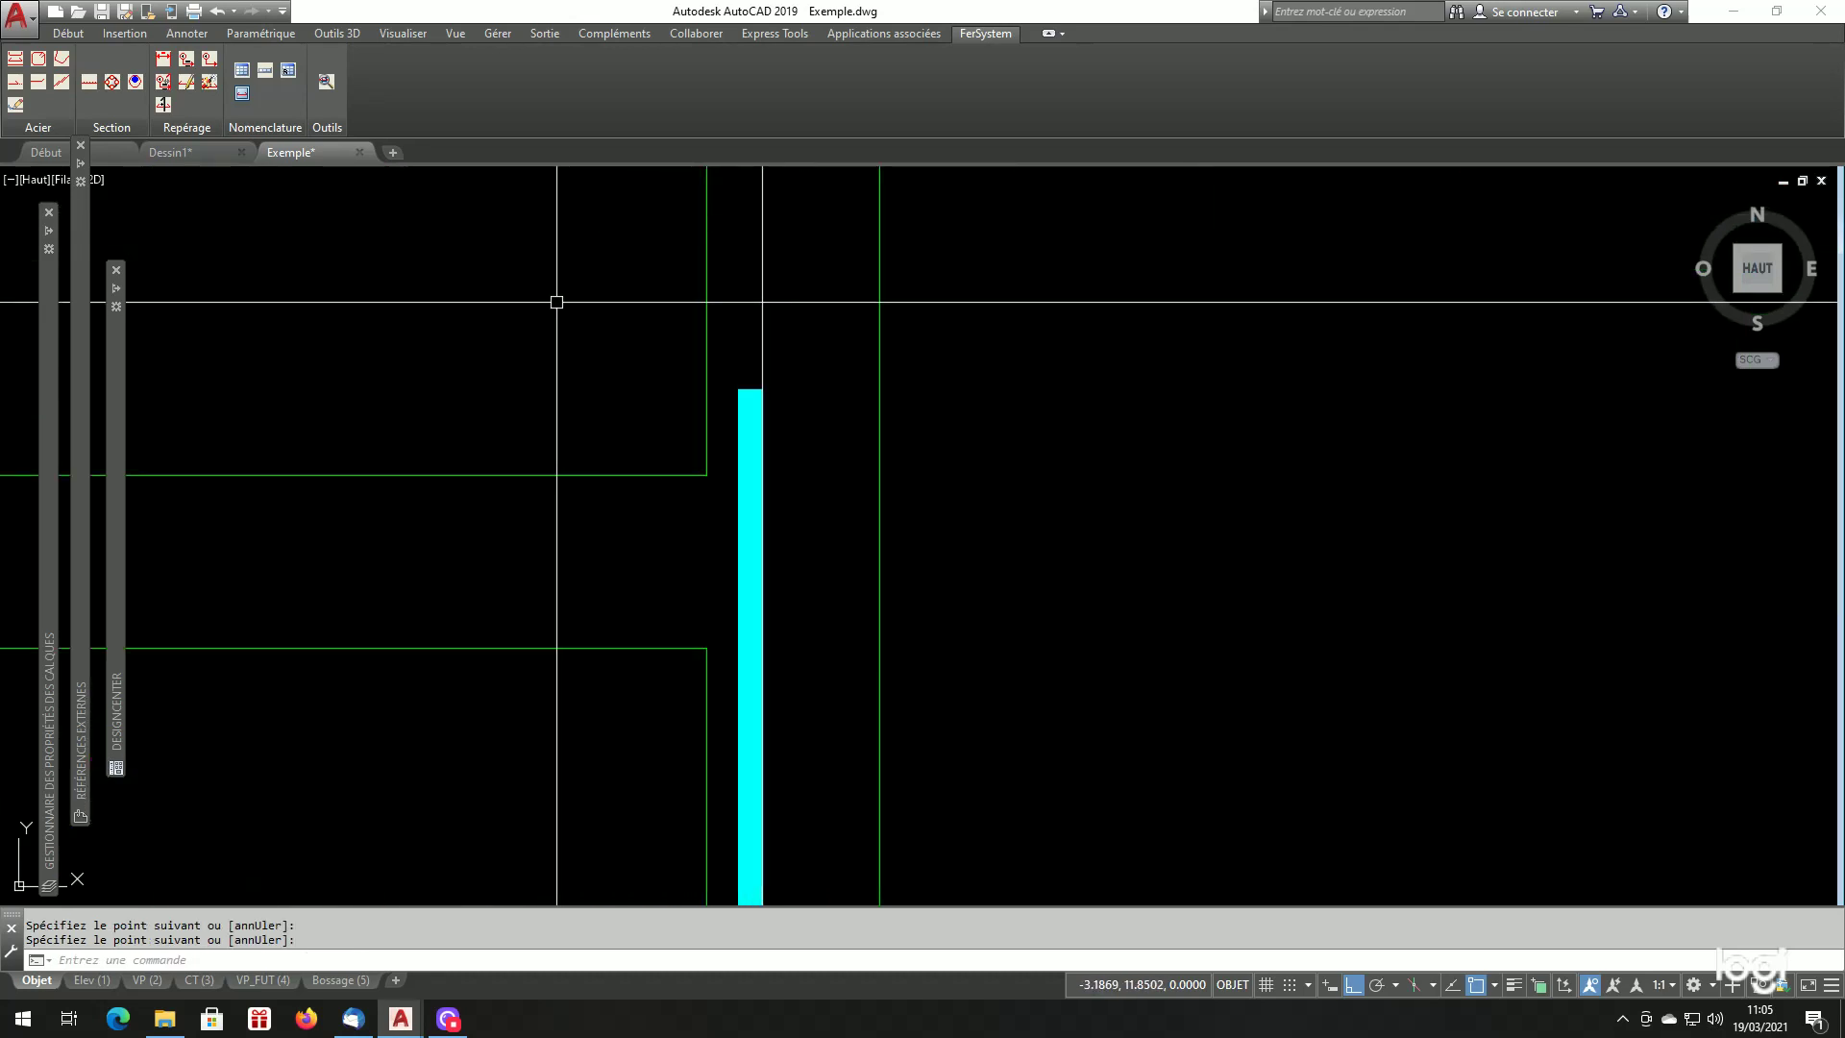
text(dp)
key(Return)
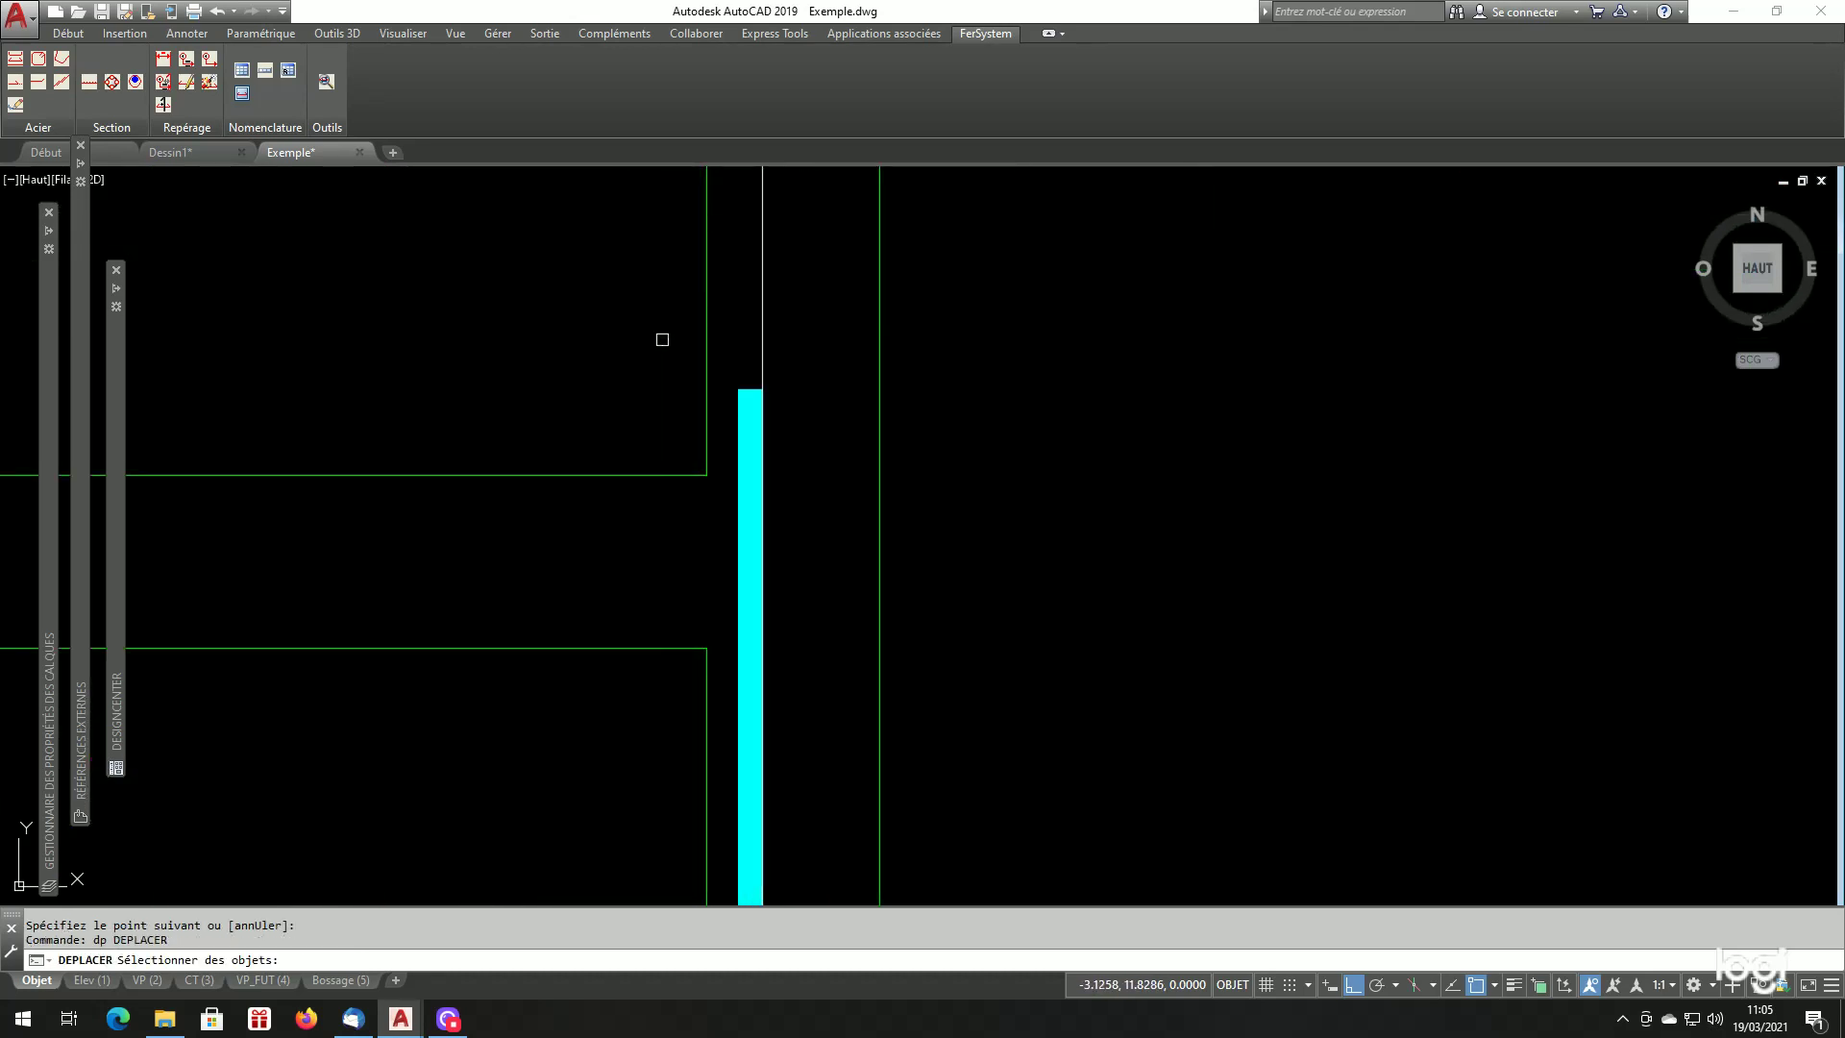
click(741, 386)
key(Return)
click(759, 389)
shift+right_click(555, 342)
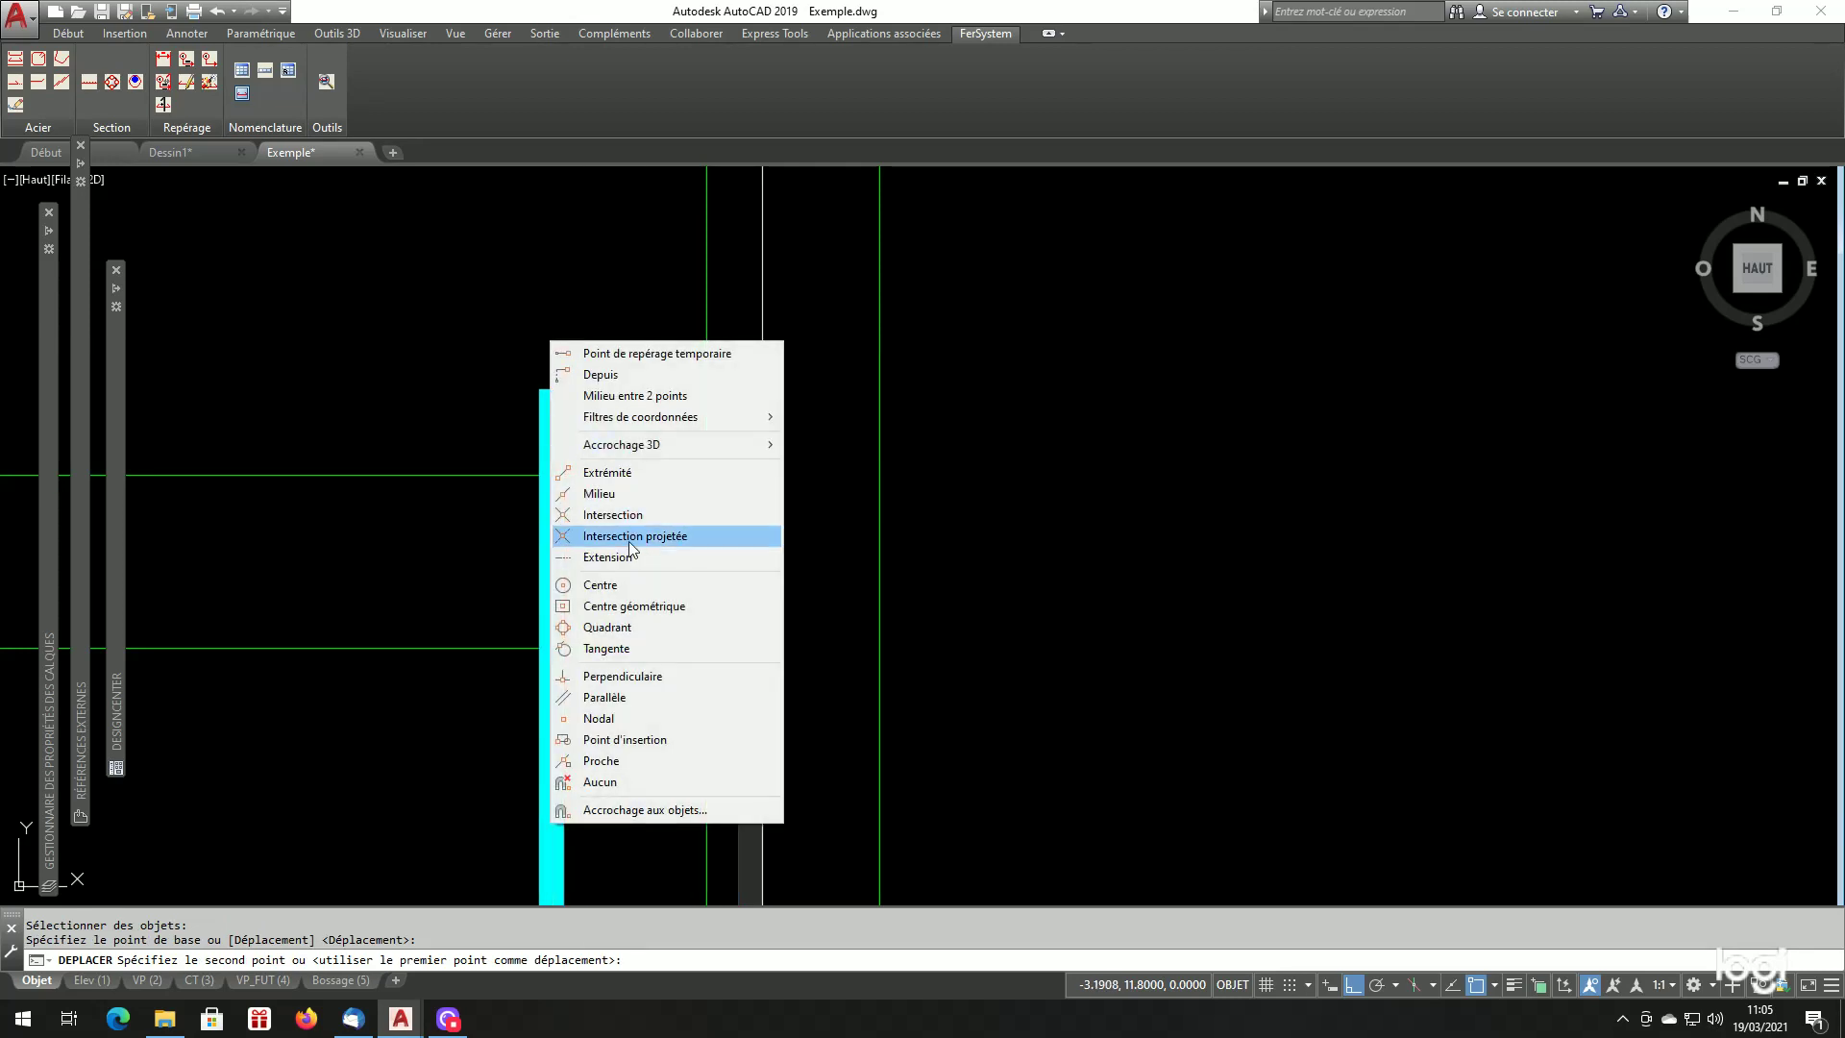
click(663, 684)
click(766, 370)
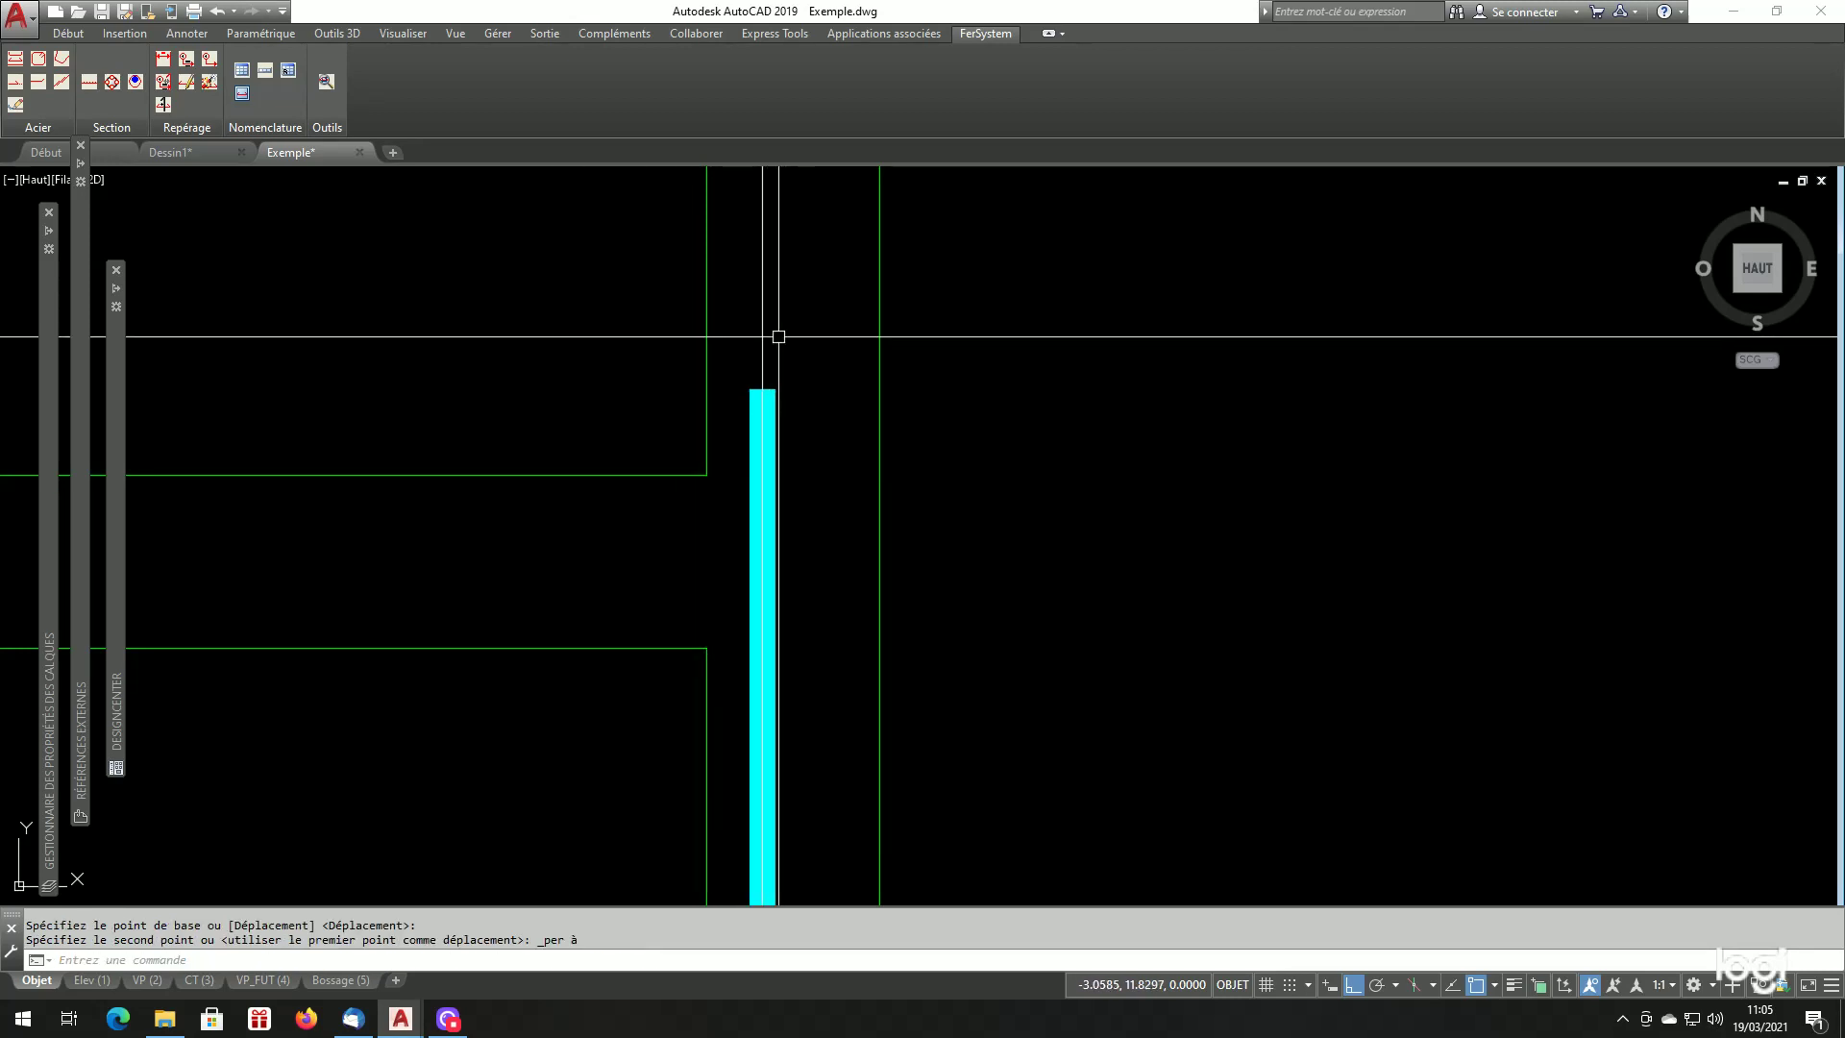
Erase the vertical construction line above the right starter bar.
click(778, 337)
click(739, 351)
text(ef)
key(Return)
scroll(934, 476, down, 6)
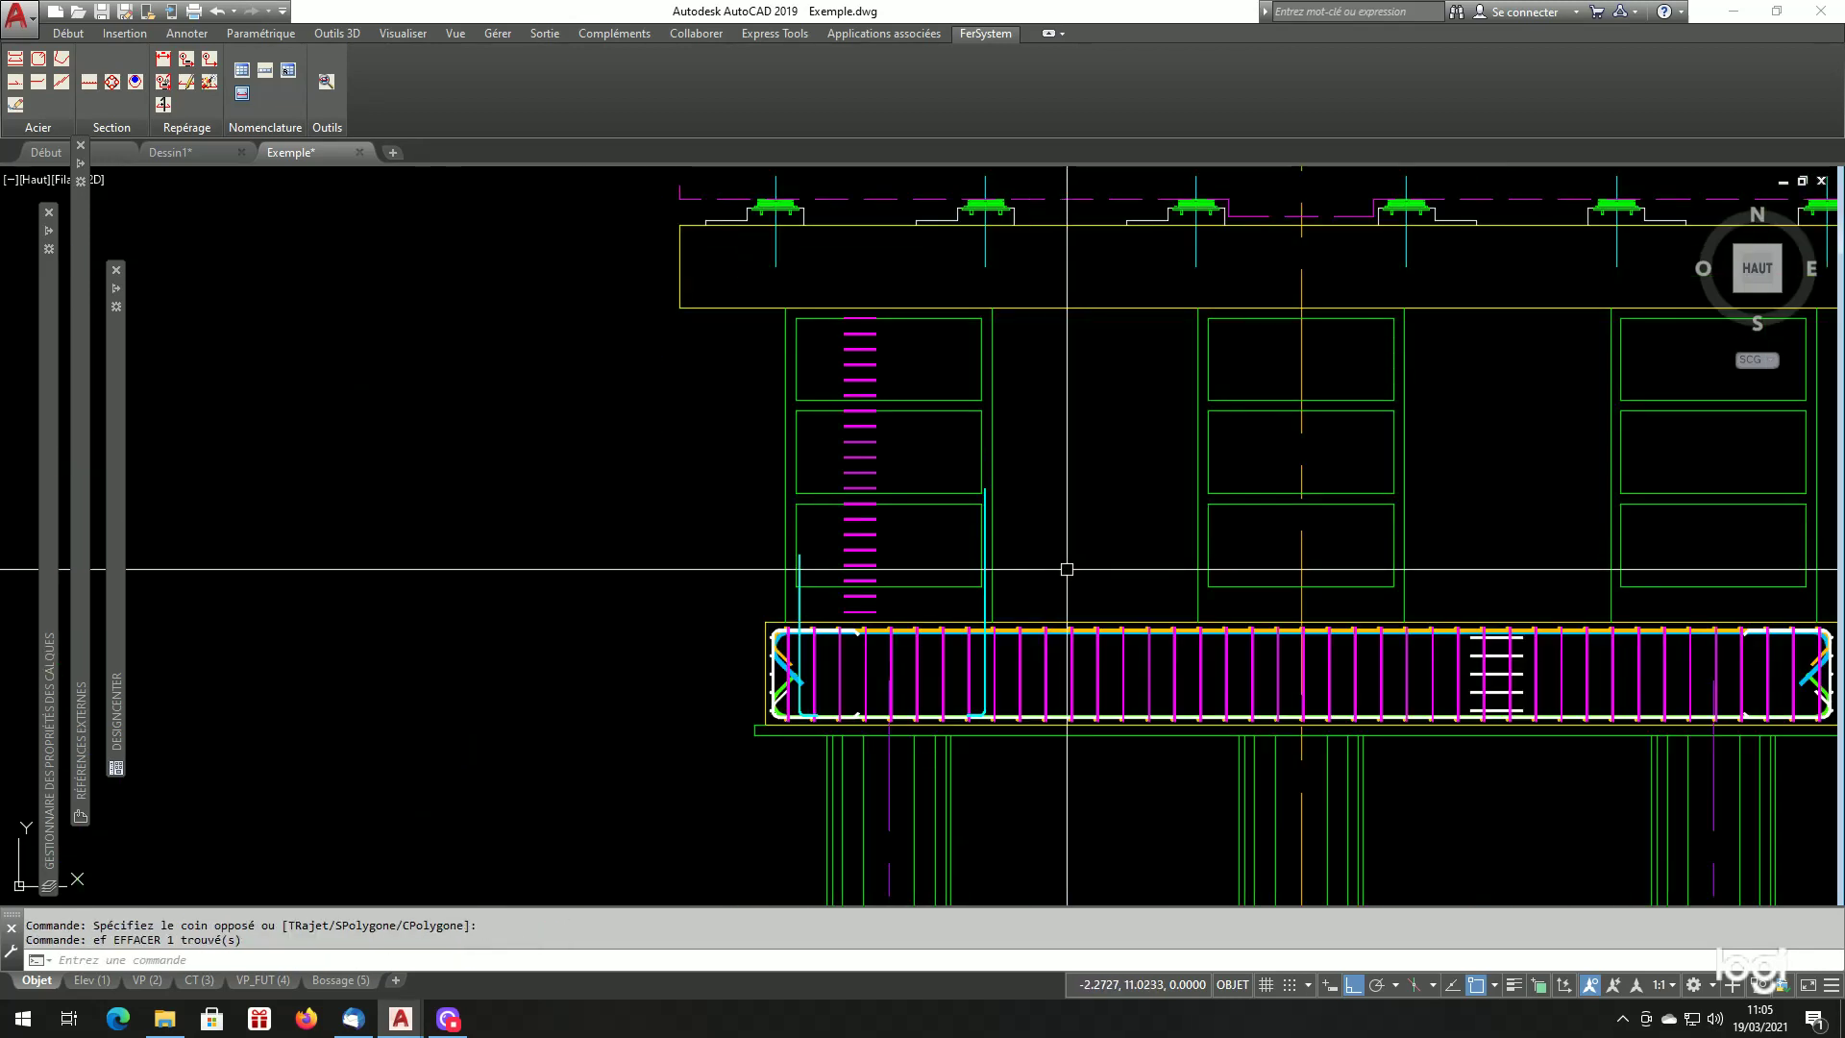
Draw a vertical construction line from the upper filled bar at the shaft cross-section's left end down beside the left starter bar.
scroll(816, 593, down, 4)
scroll(784, 222, up, 4)
scroll(823, 471, down, 6)
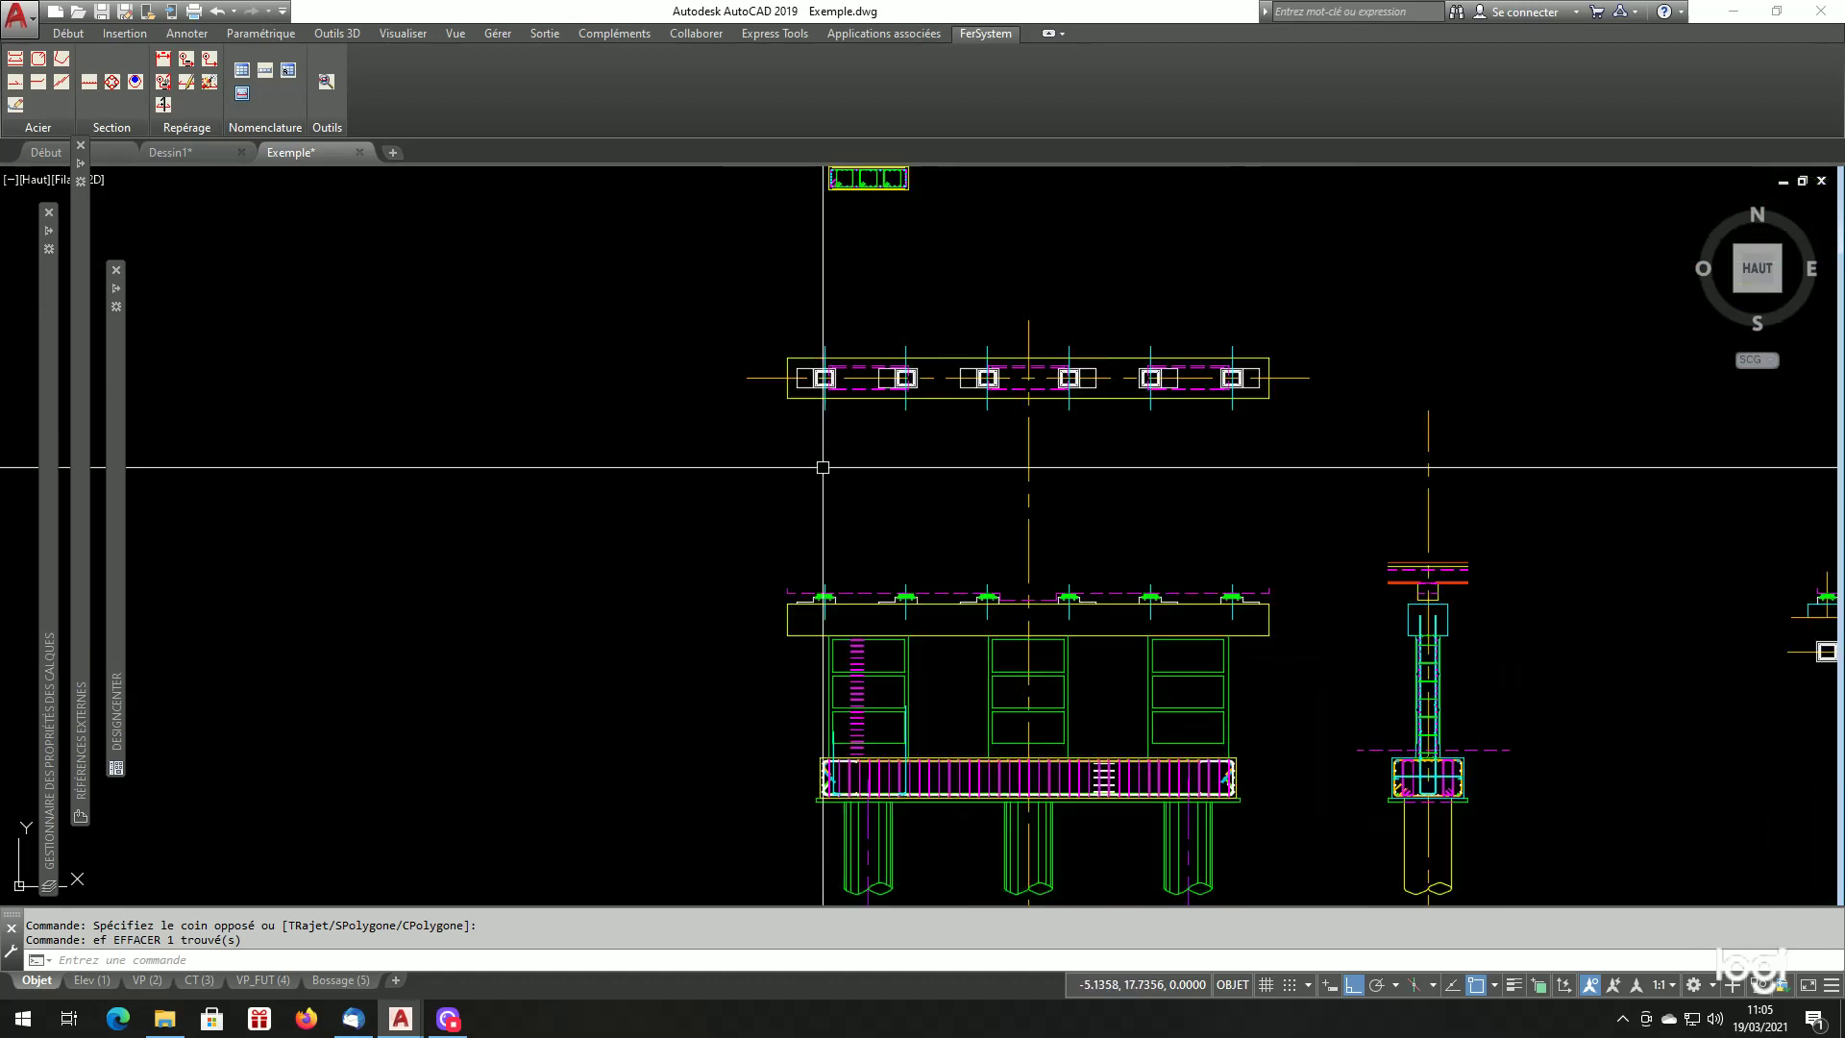
scroll(836, 292, up, 4)
scroll(836, 292, up, 8)
text(l)
key(Return)
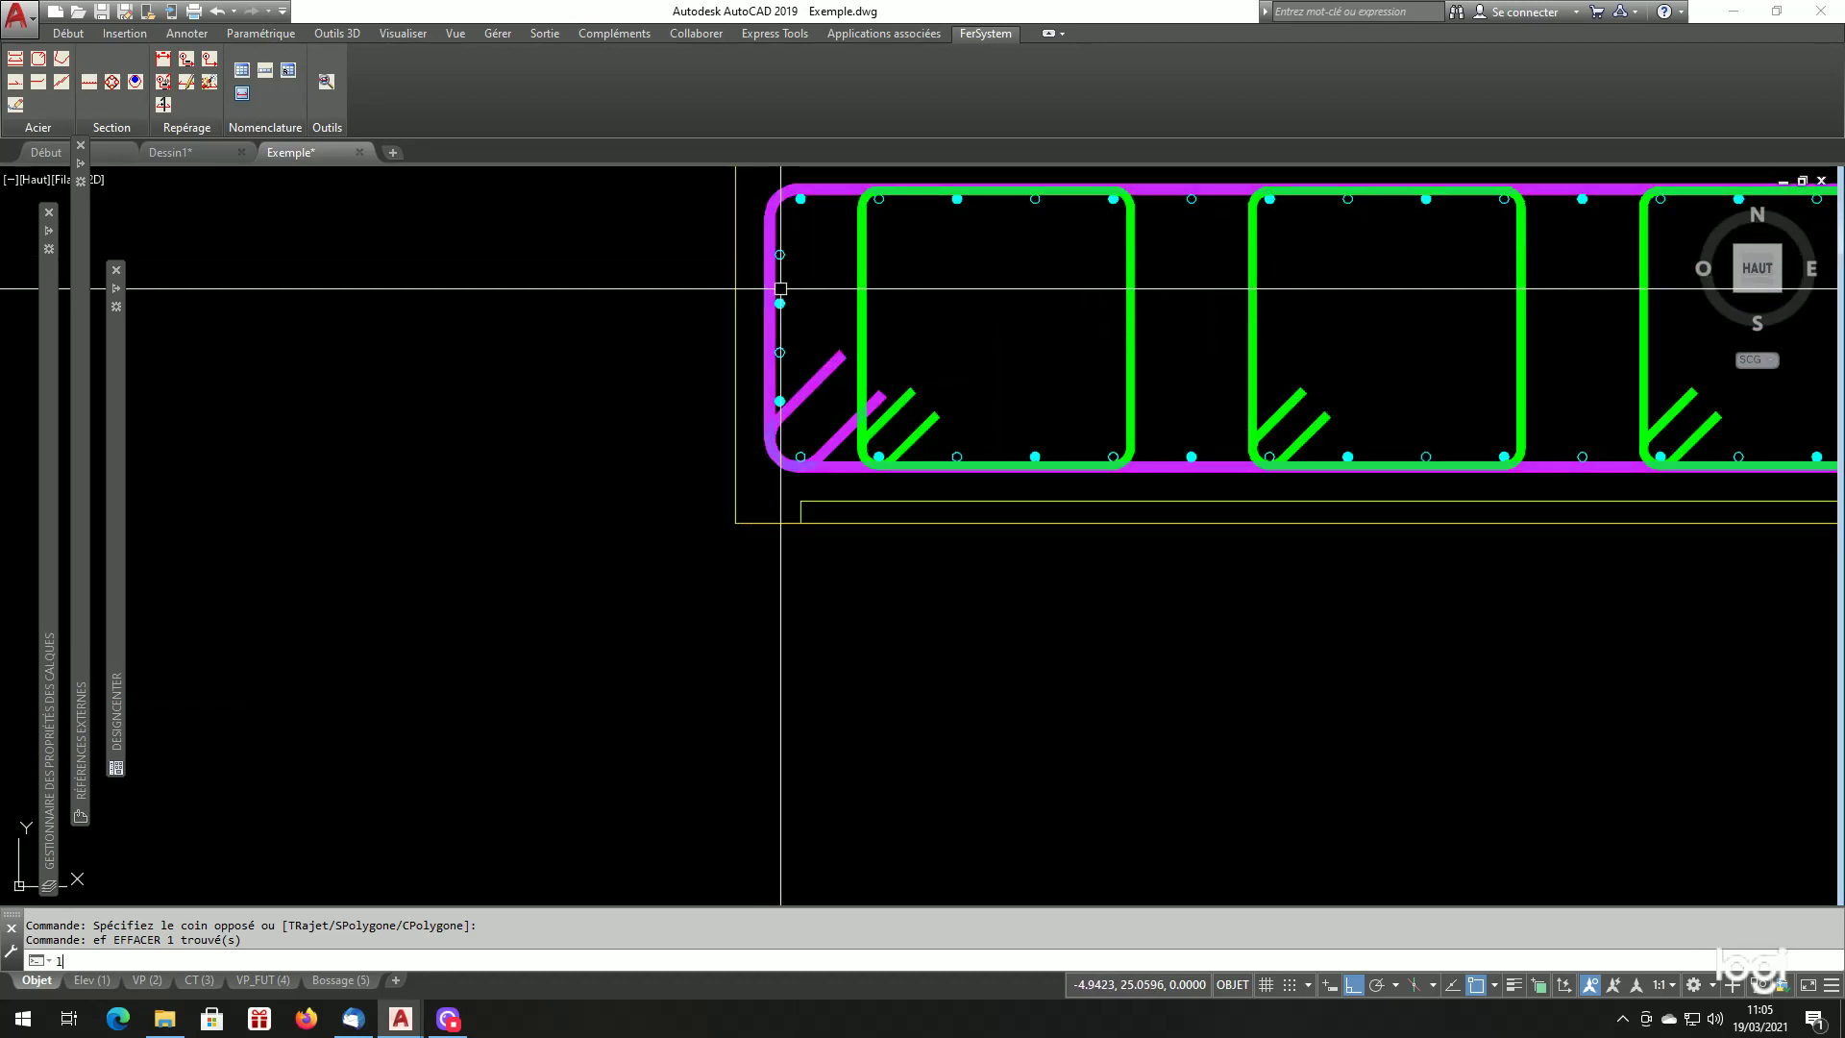
click(780, 304)
scroll(814, 244, down, 12)
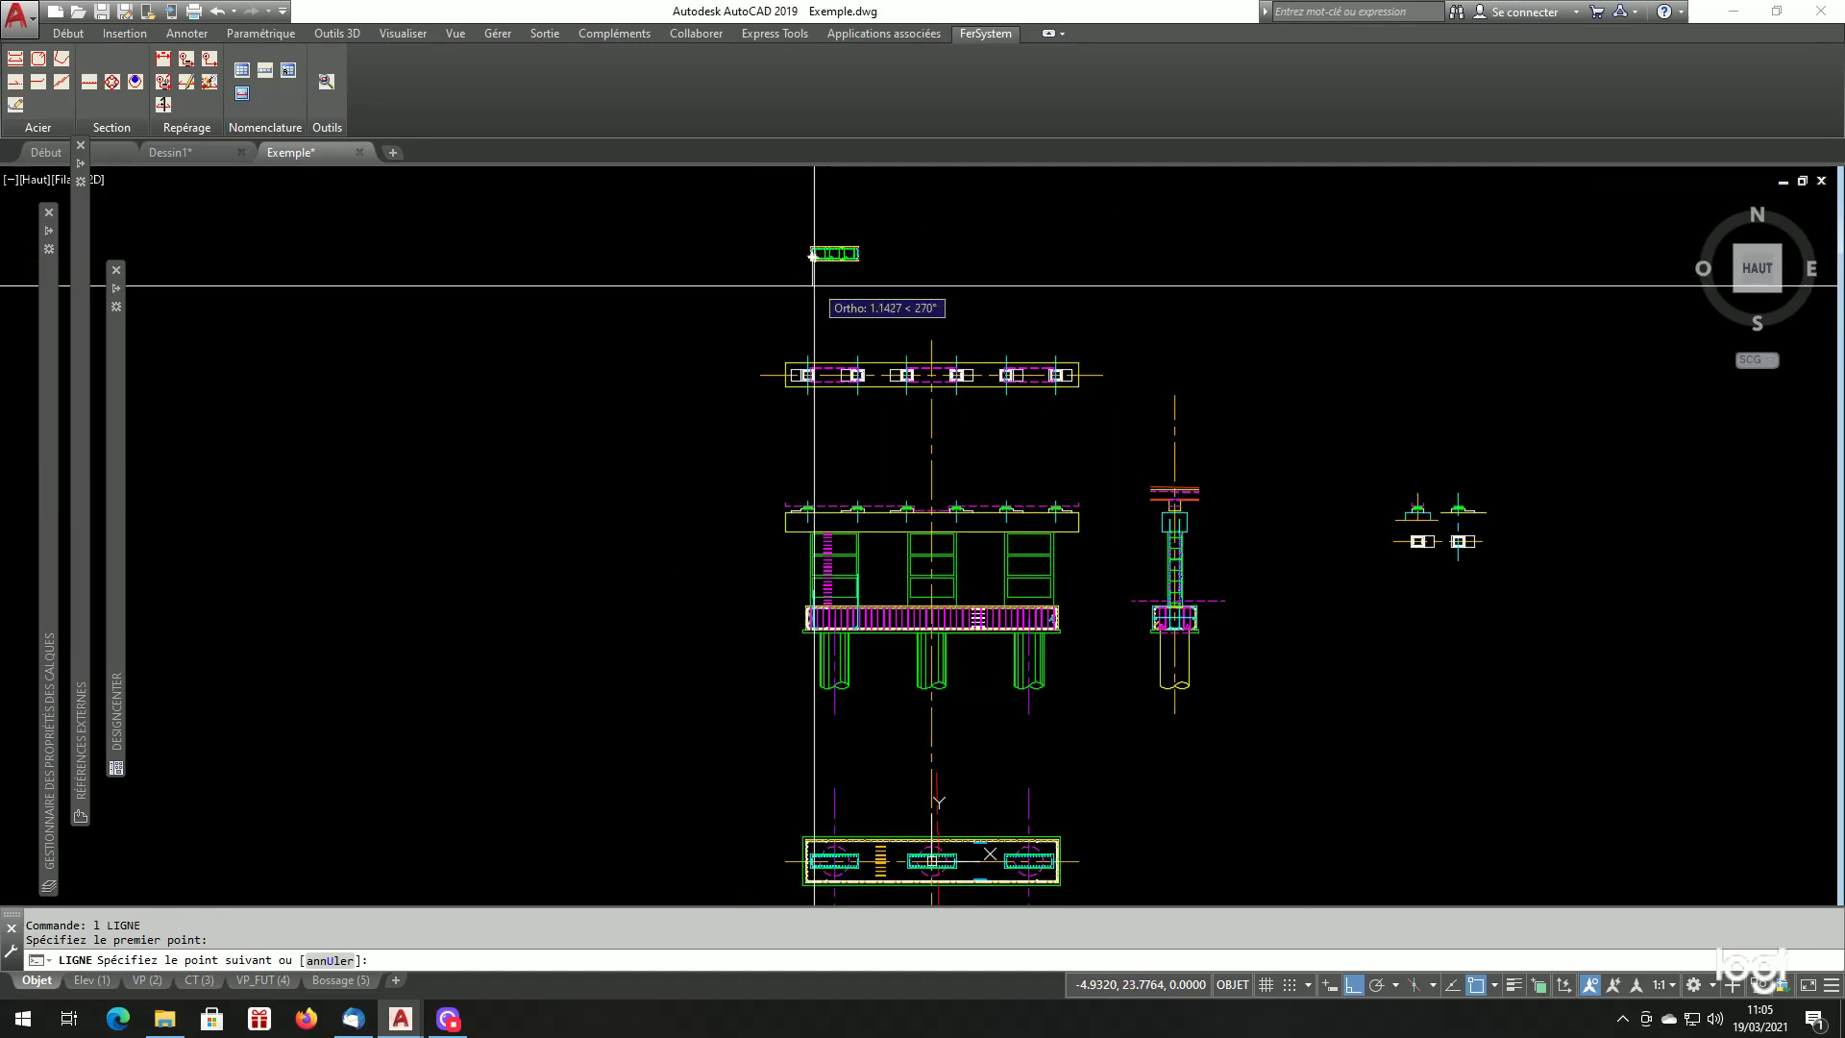
scroll(760, 582, up, 6)
click(759, 549)
key(Return)
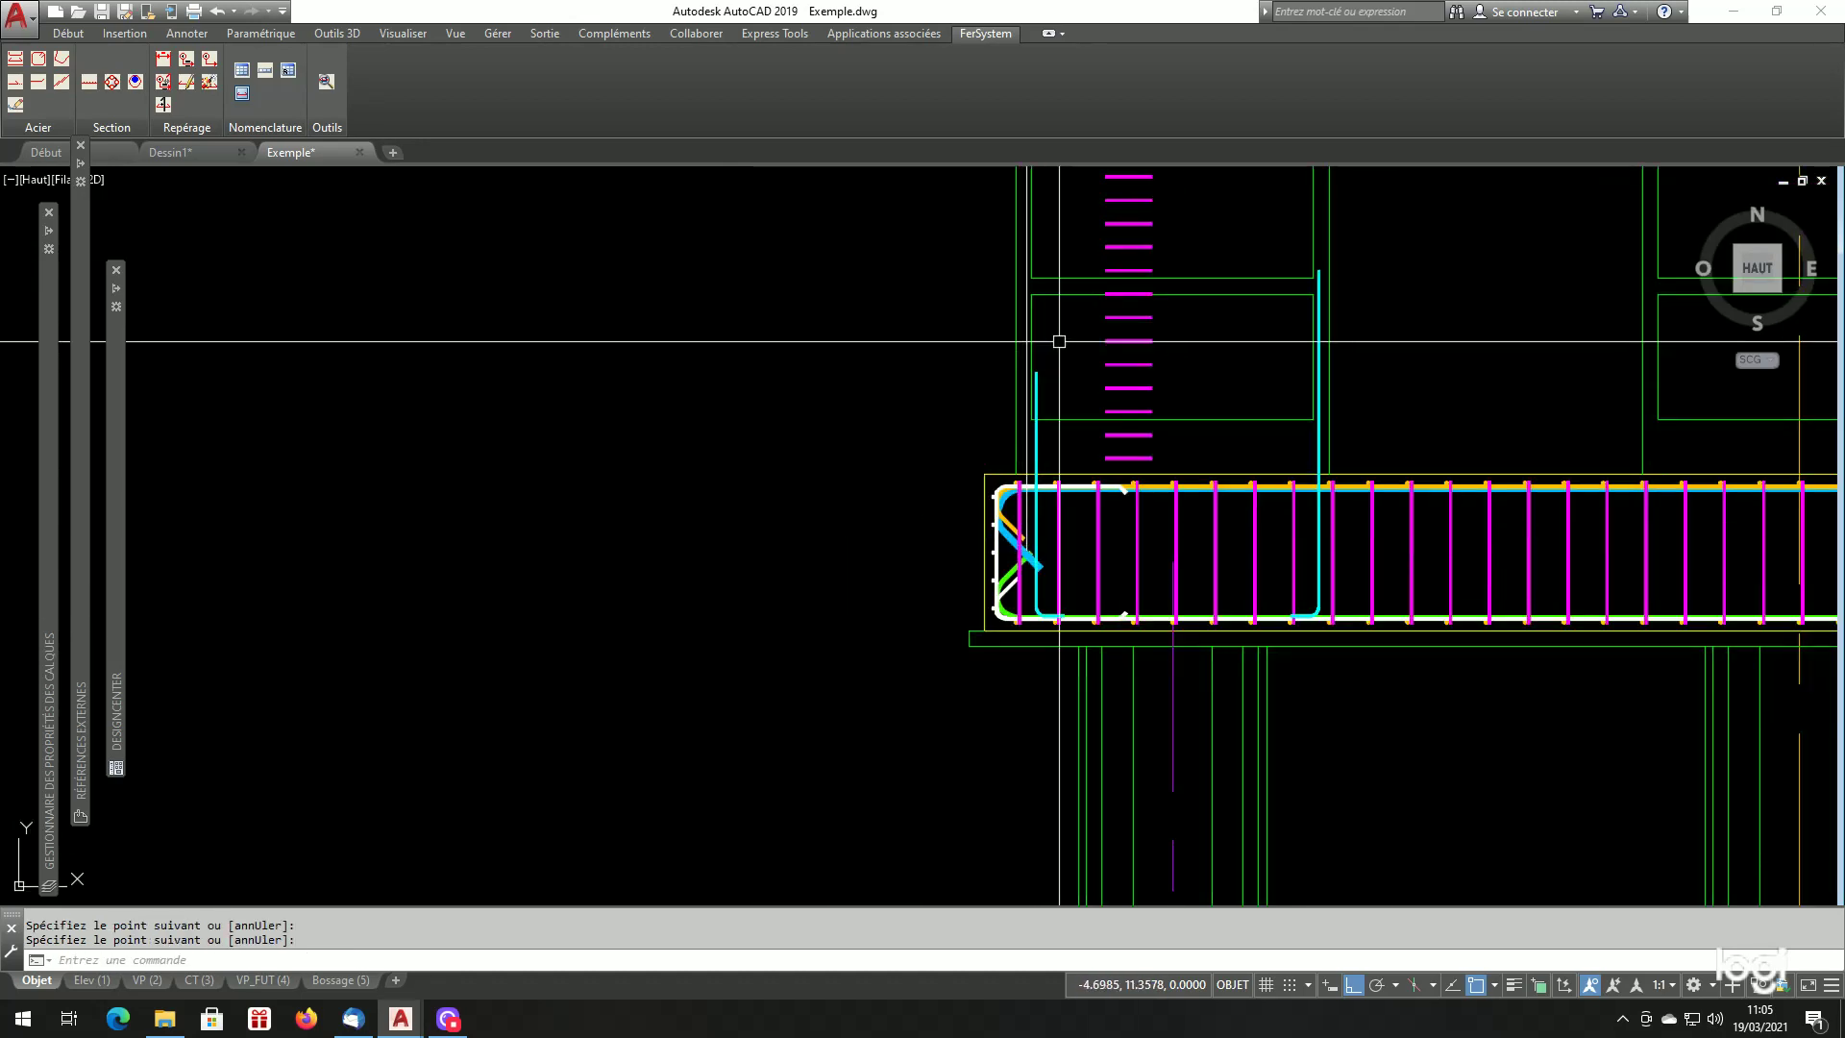
Move the left shaft's left starter bar horizontally onto the construction line, using perpendicular snap from its top centre.
scroll(1027, 387, up, 4)
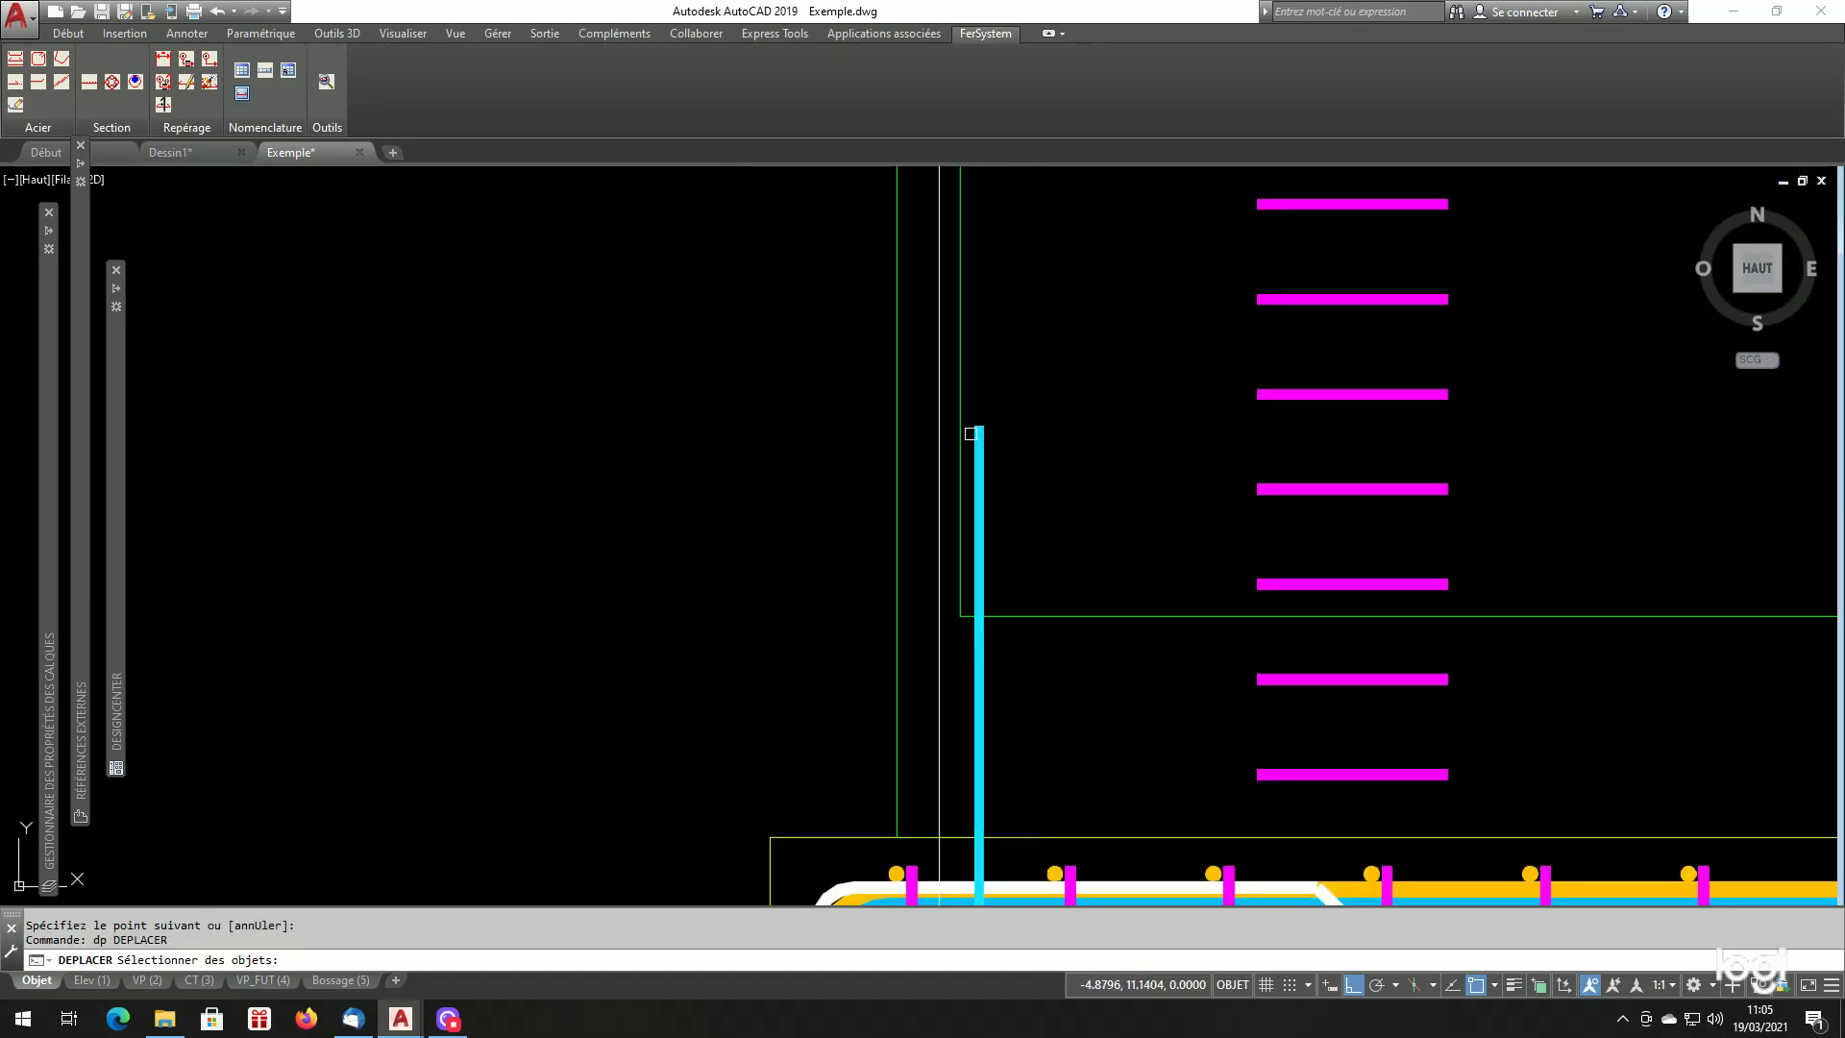
click(980, 438)
key(Return)
click(979, 426)
shift+right_click(1068, 437)
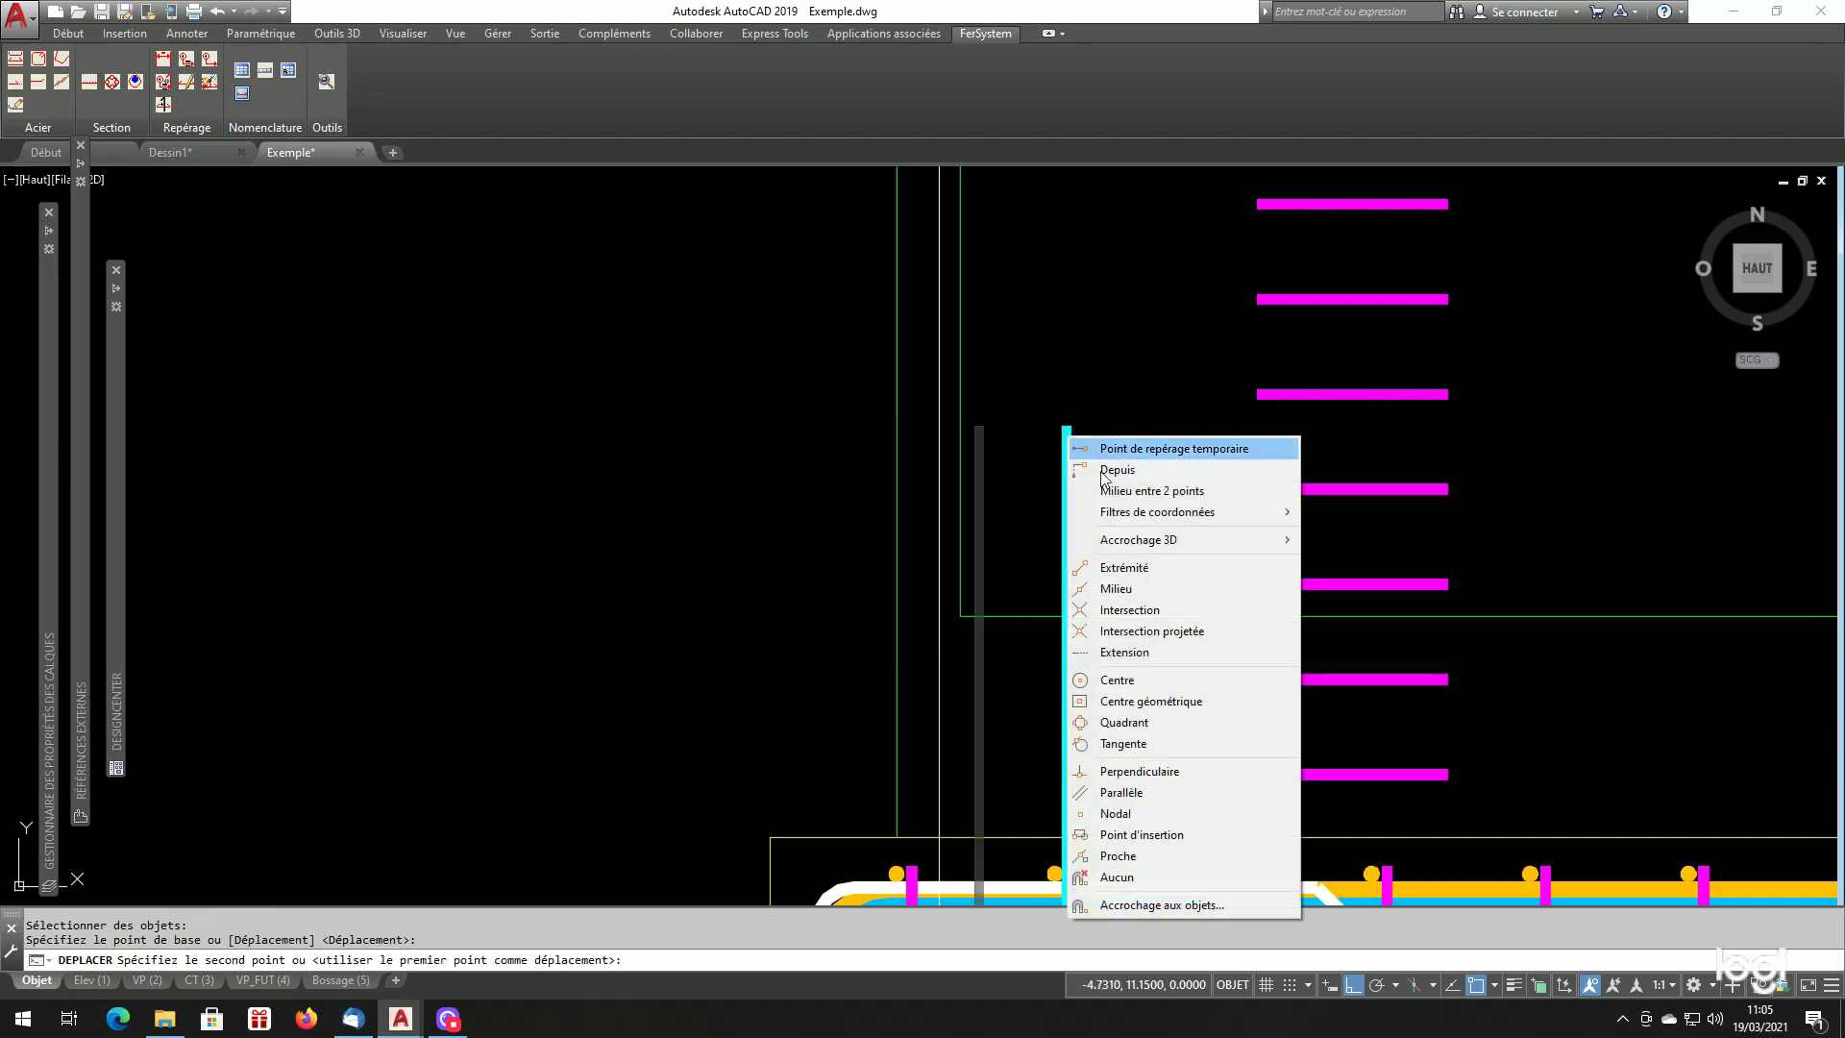
click(1143, 770)
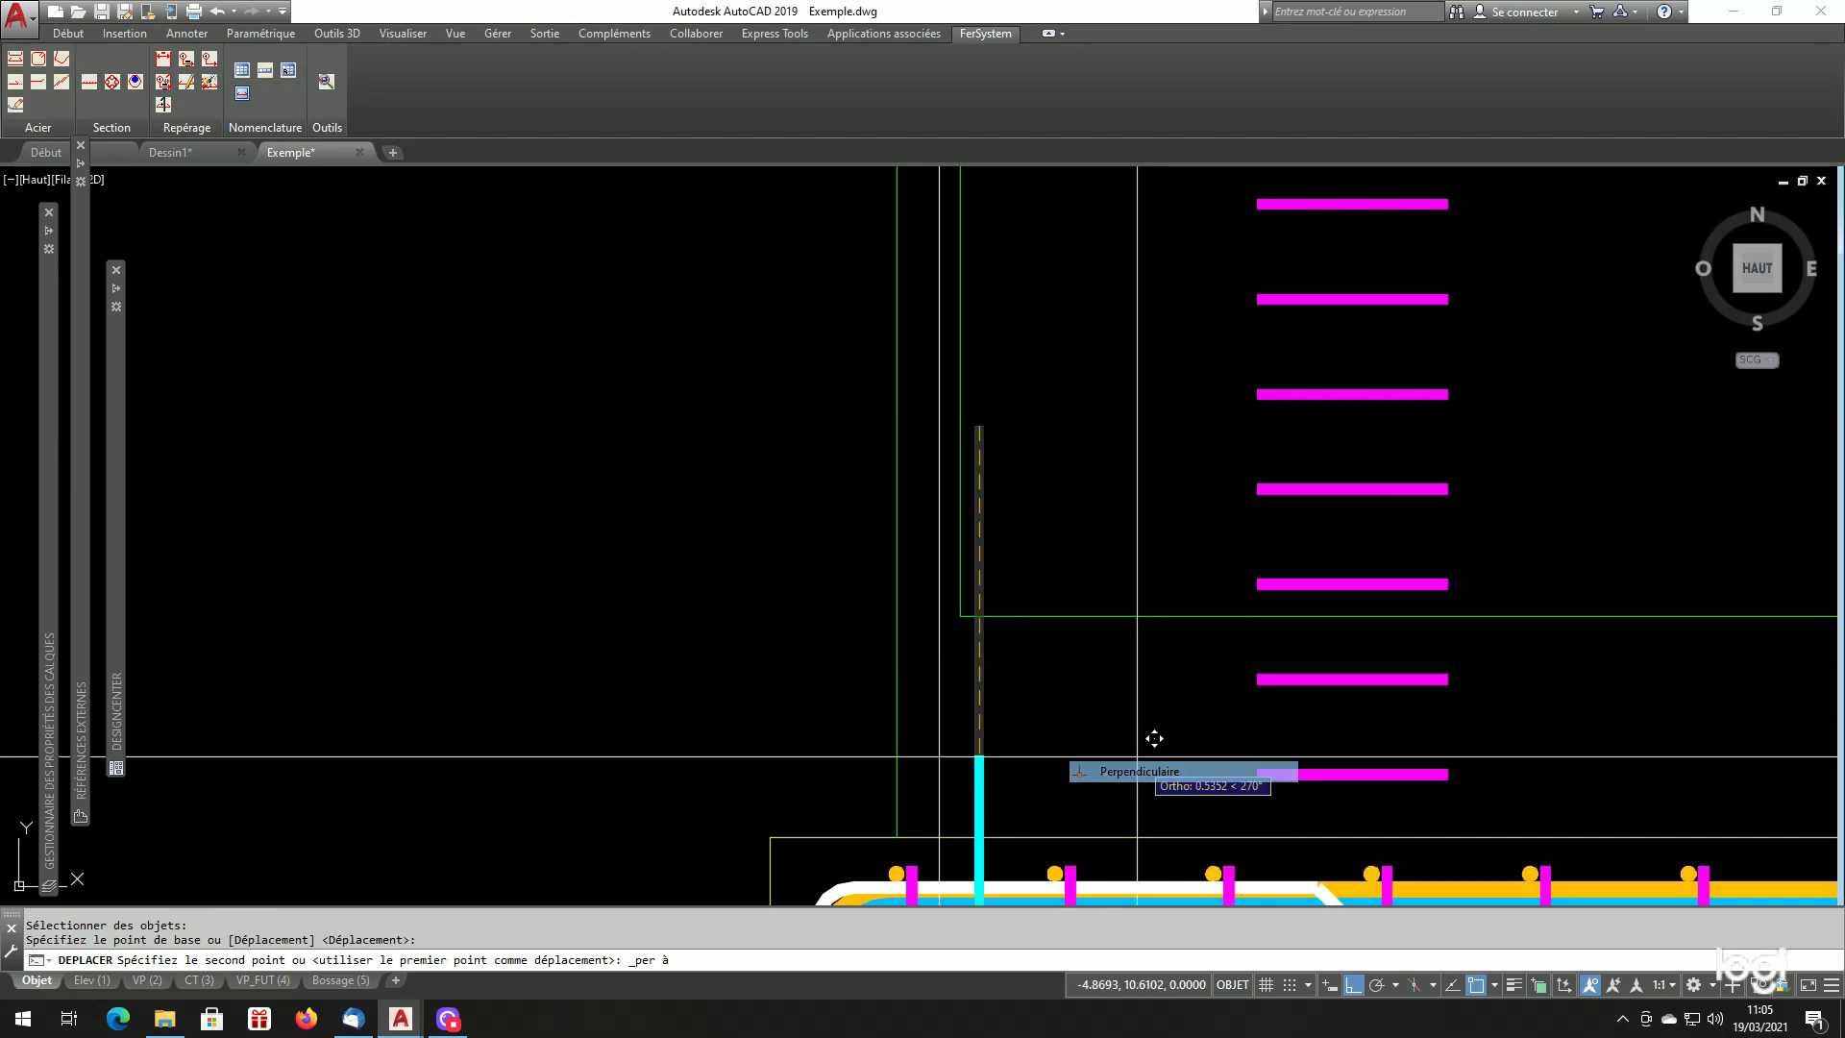
click(945, 414)
Erase the vertical construction line at the left starter bar.
click(939, 376)
text(ef)
key(Return)
scroll(942, 491, down, 11)
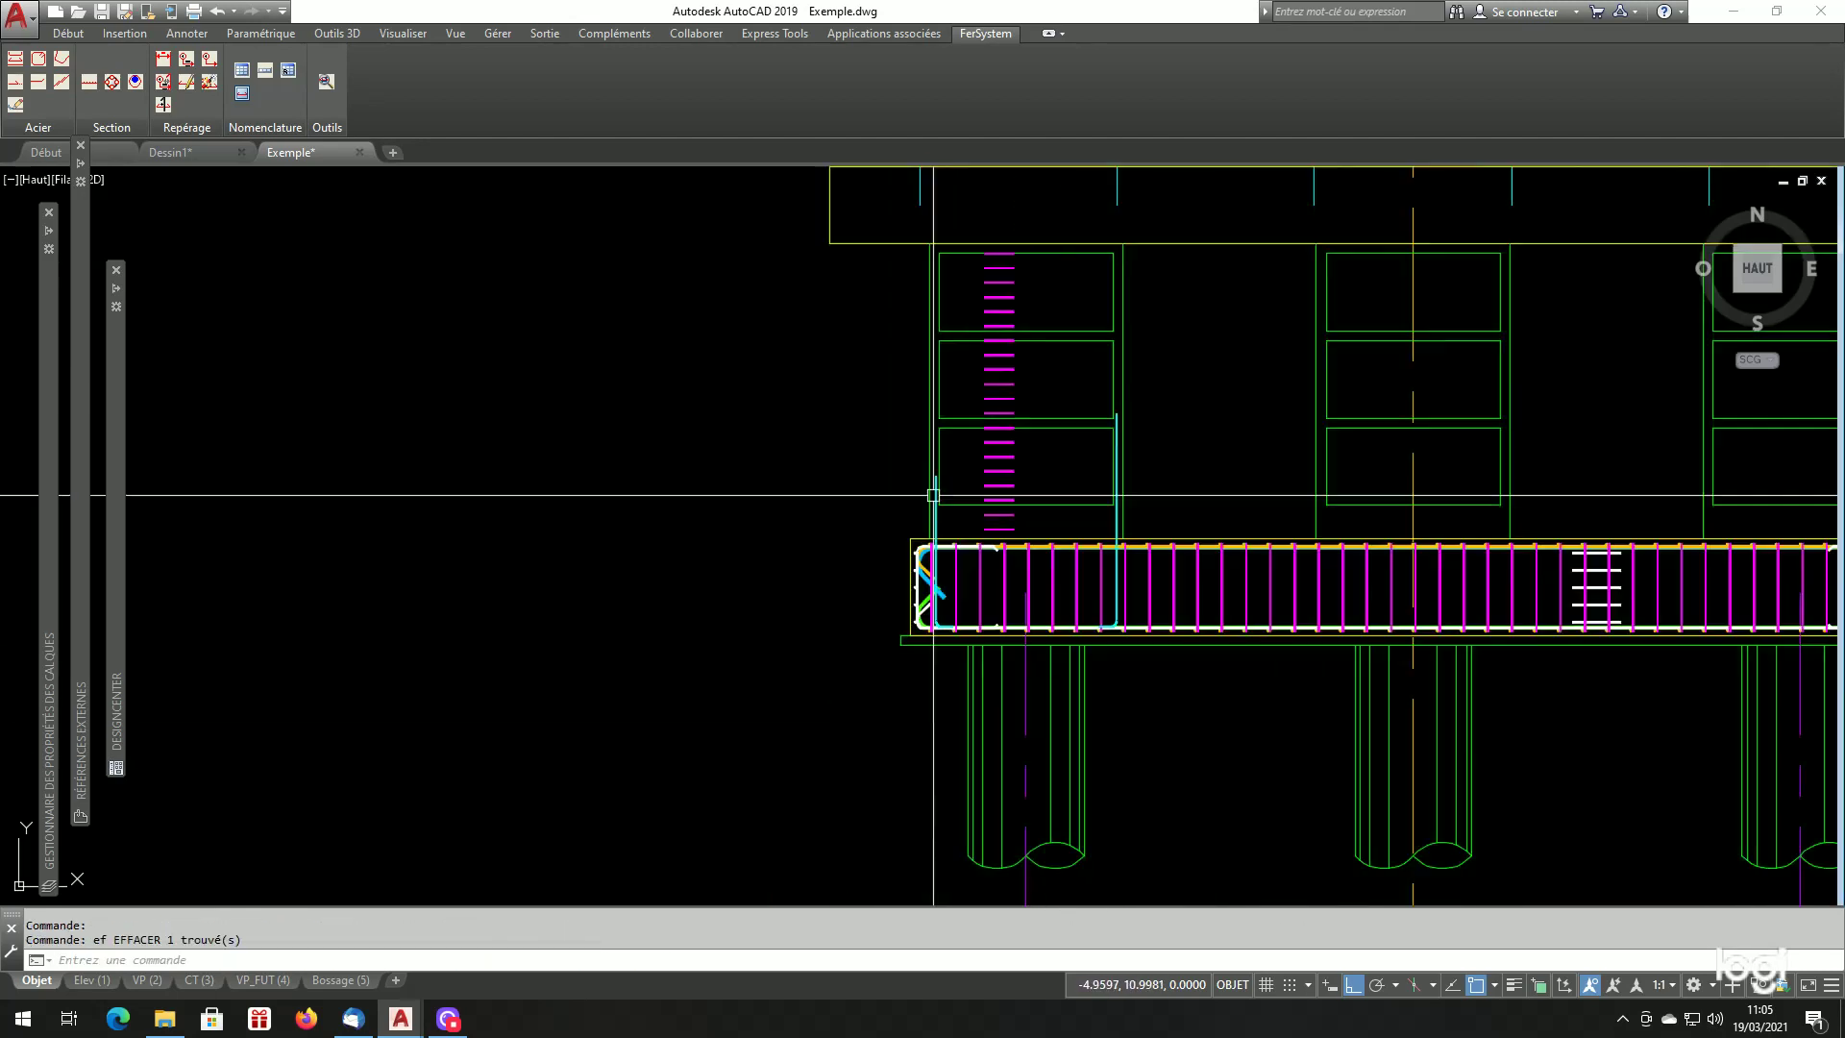
scroll(951, 548, up, 5)
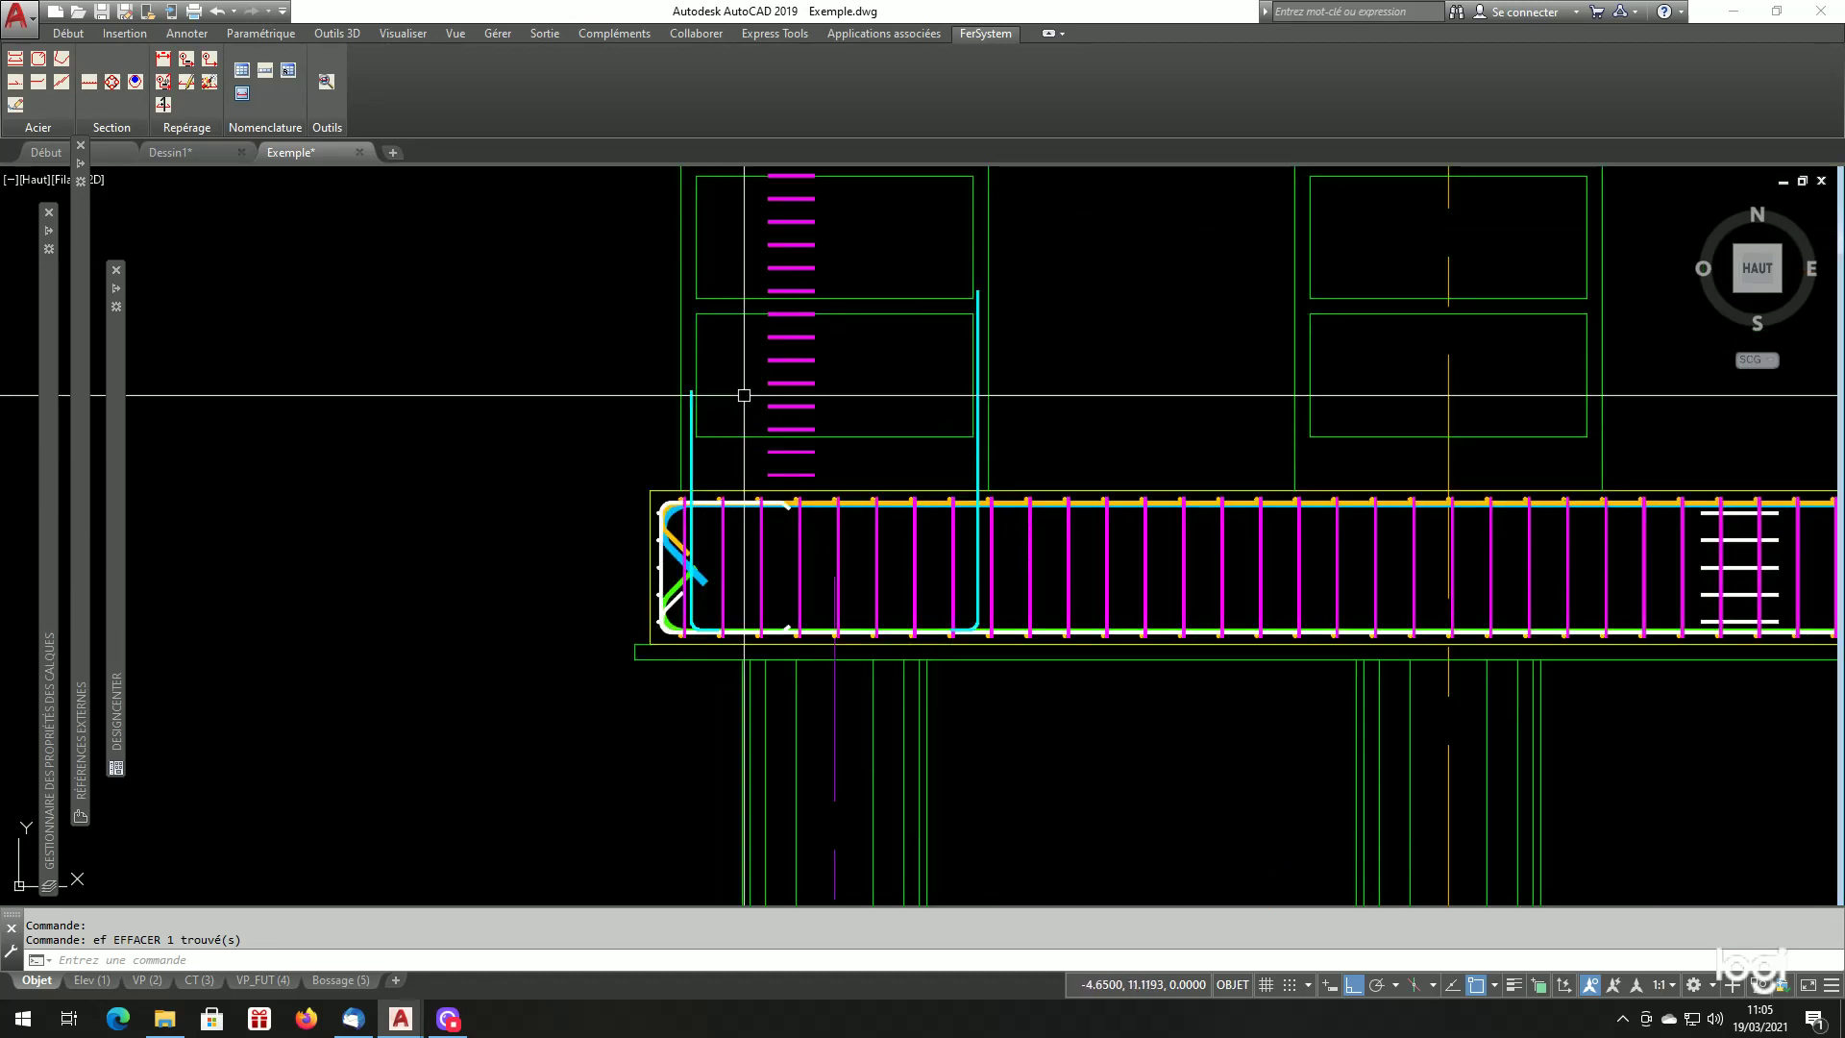
scroll(1048, 481, down, 4)
scroll(1047, 453, up, 4)
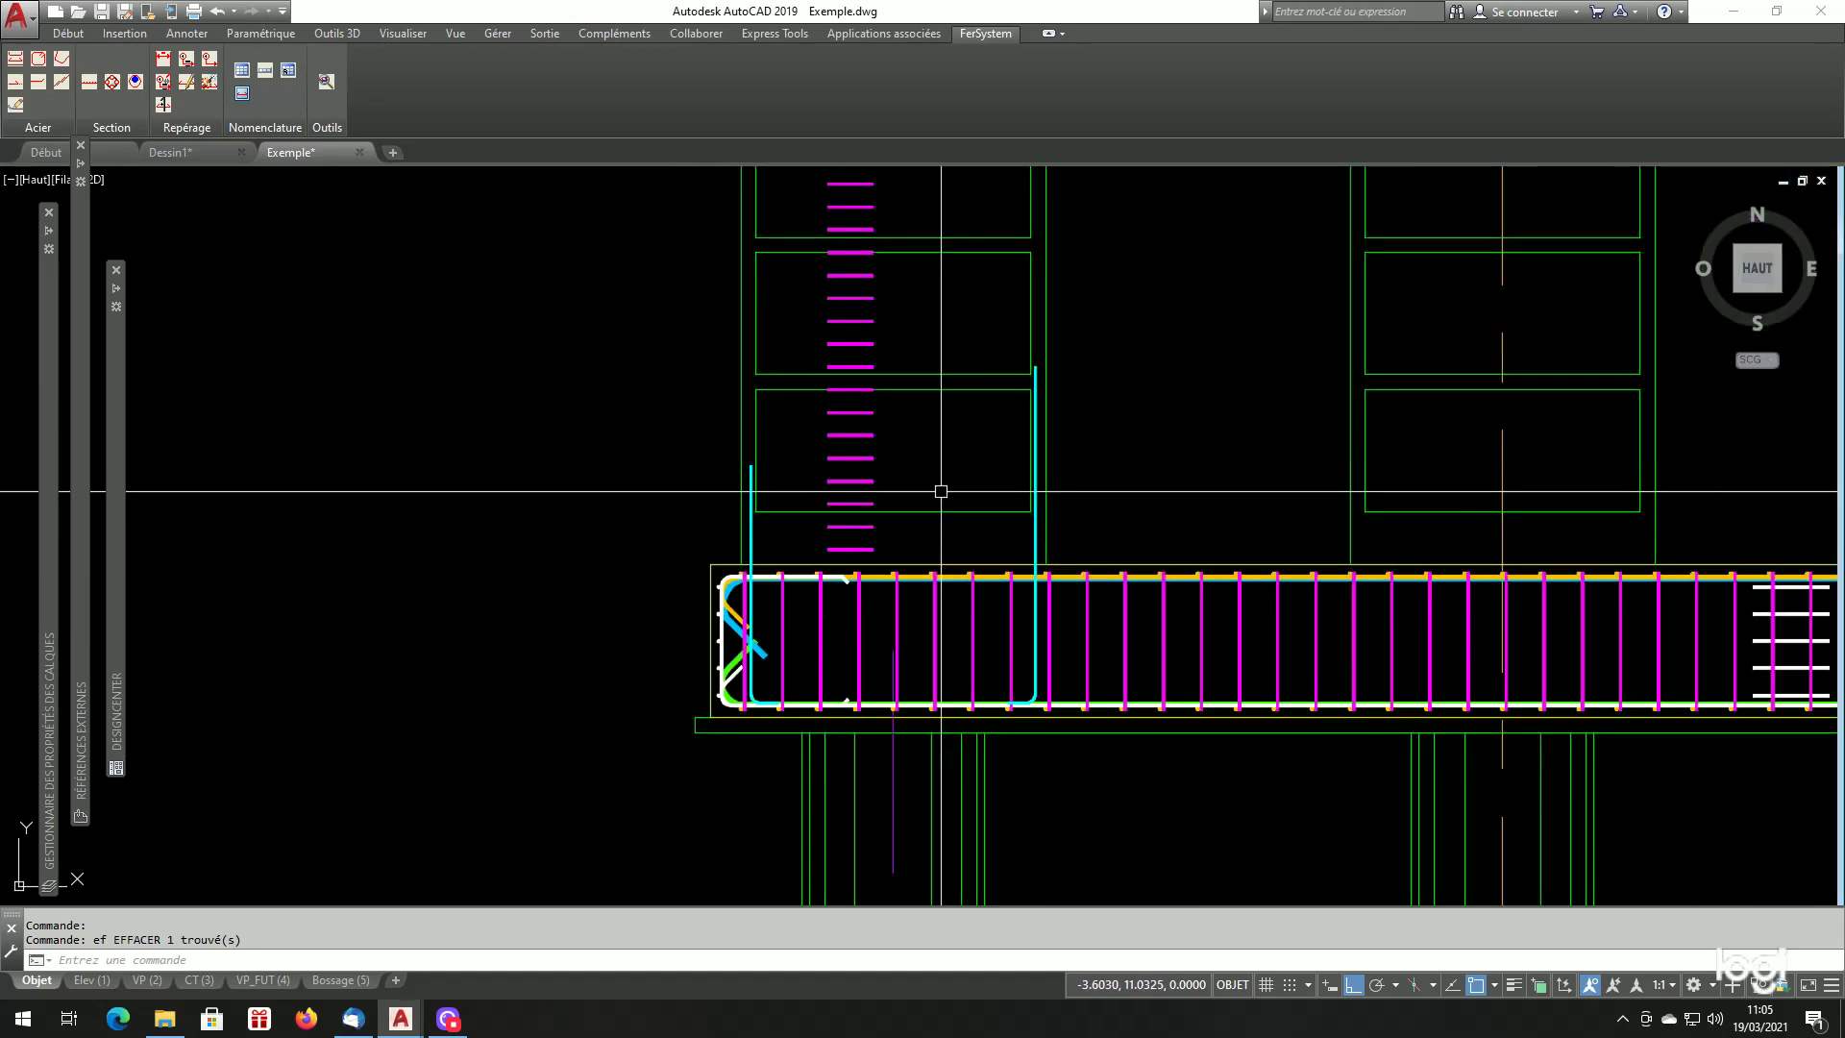
scroll(1045, 548, down, 4)
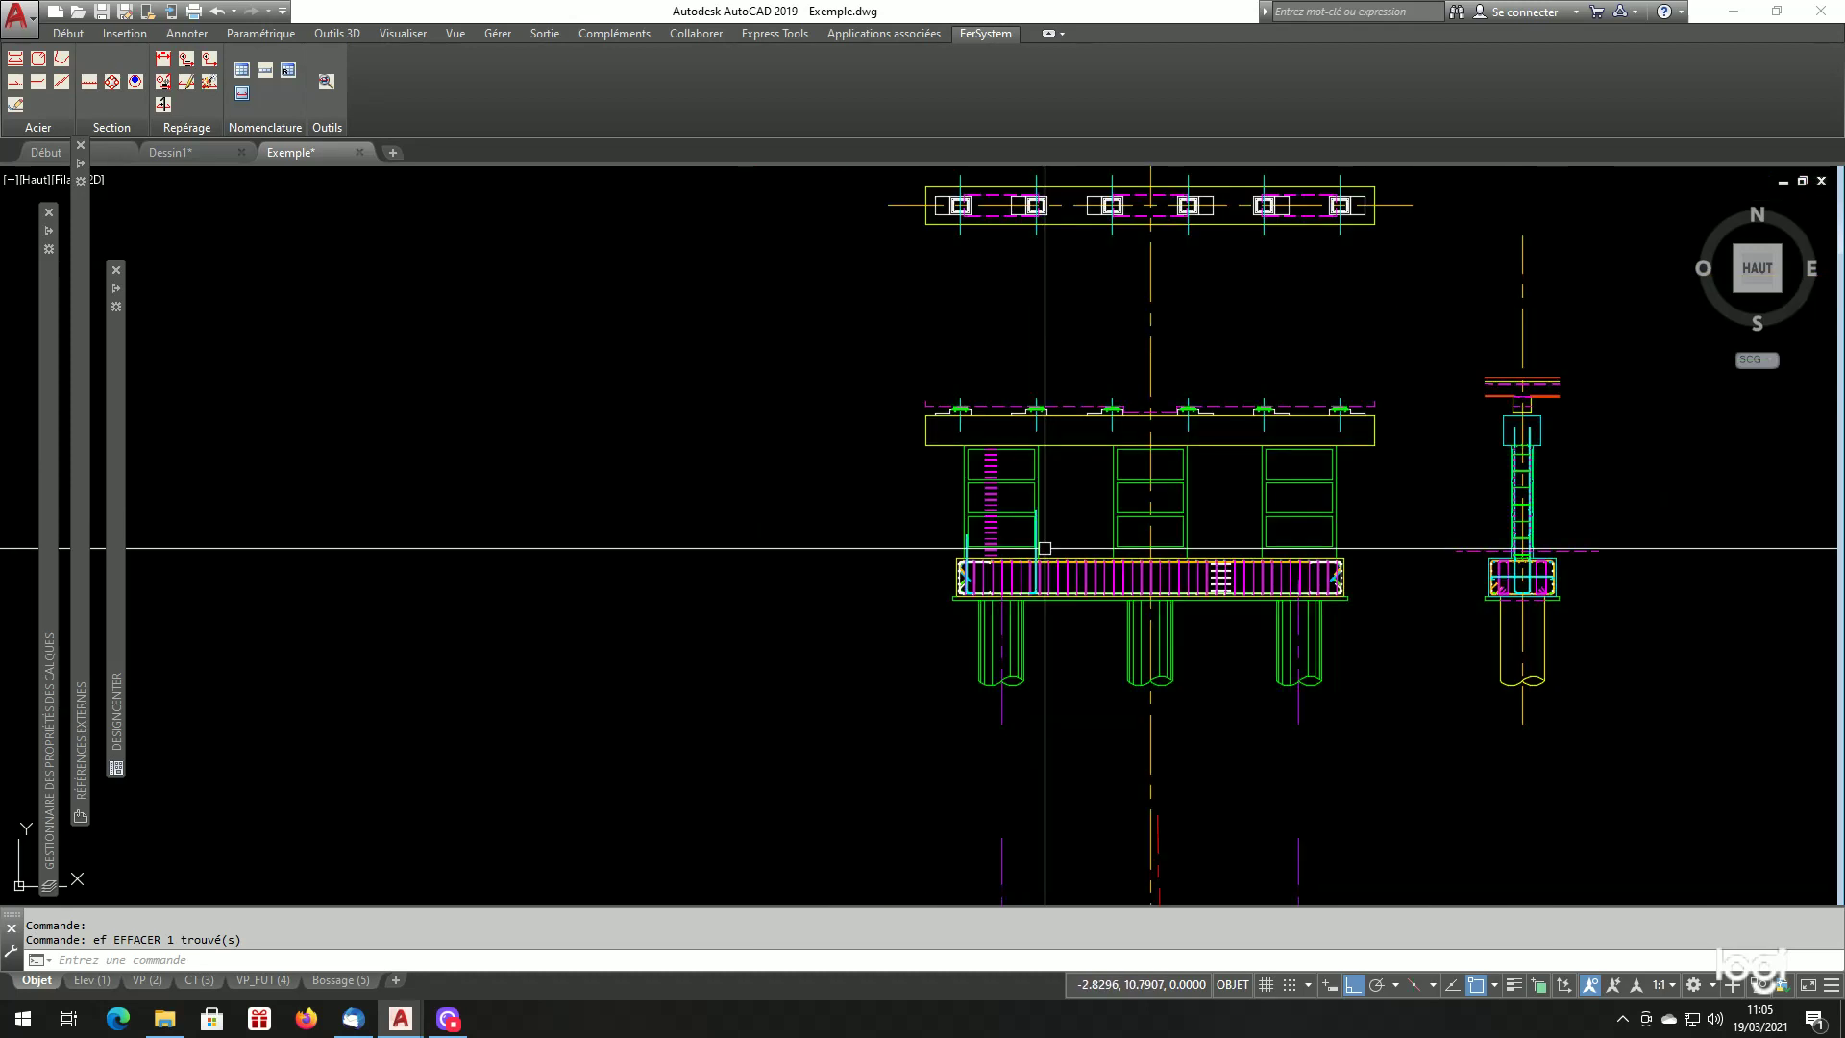
scroll(1045, 548, down, 2)
scroll(1549, 538, up, 2)
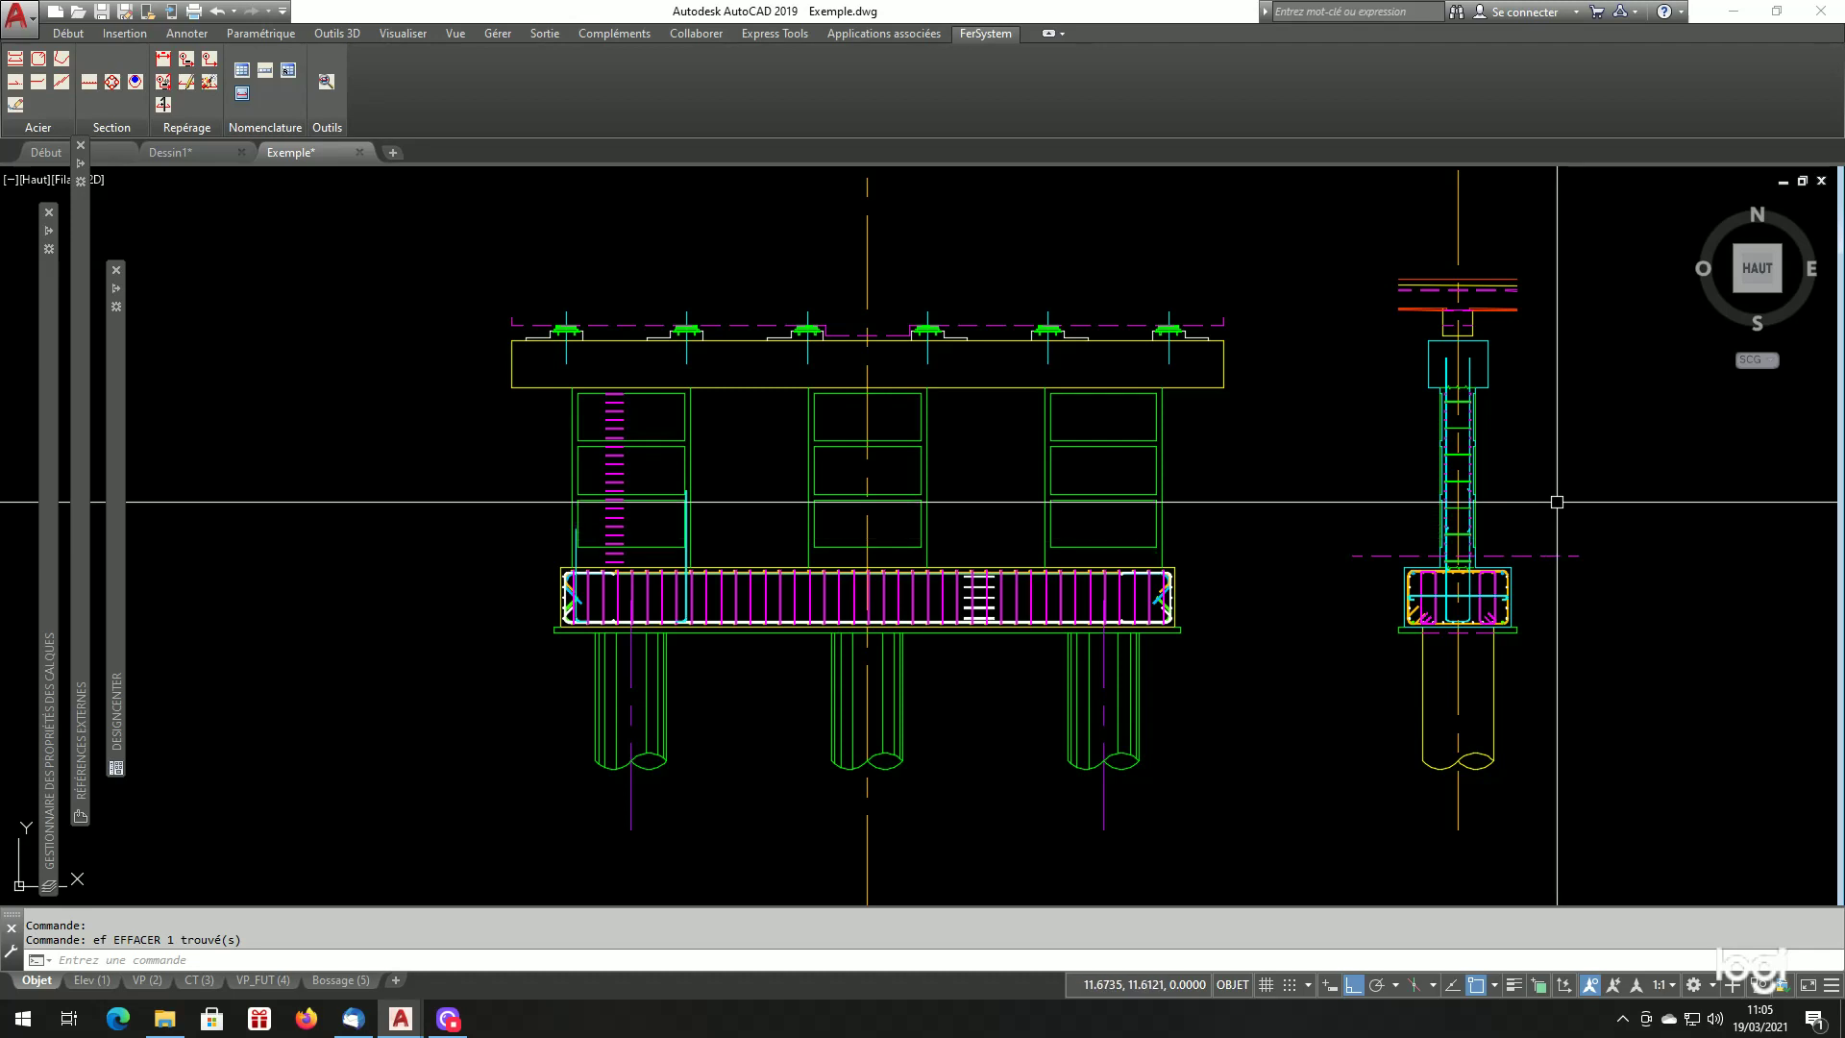
Copy the side section's left vertical shaft bar and its lap marks horizontally onto the left starter bar in the front elevation.
scroll(1518, 490, up, 6)
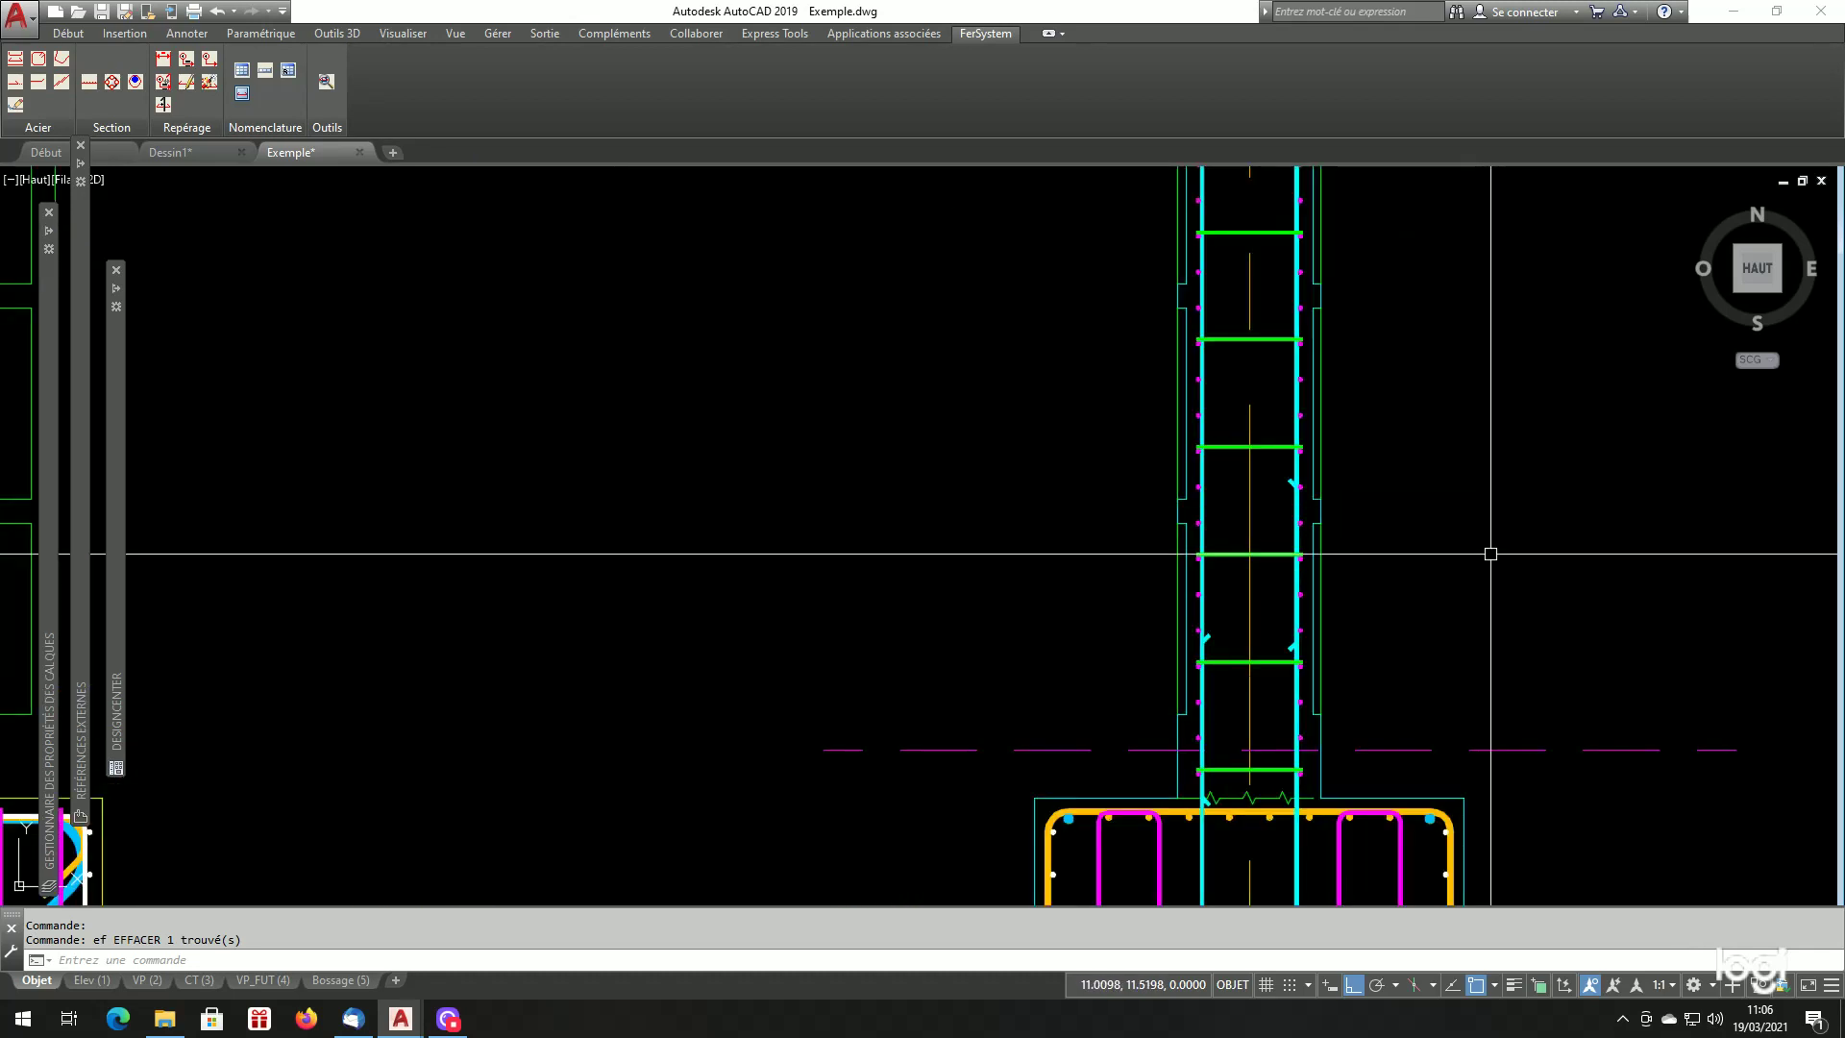
text(p)
key(Return)
scroll(1213, 609, up, 2)
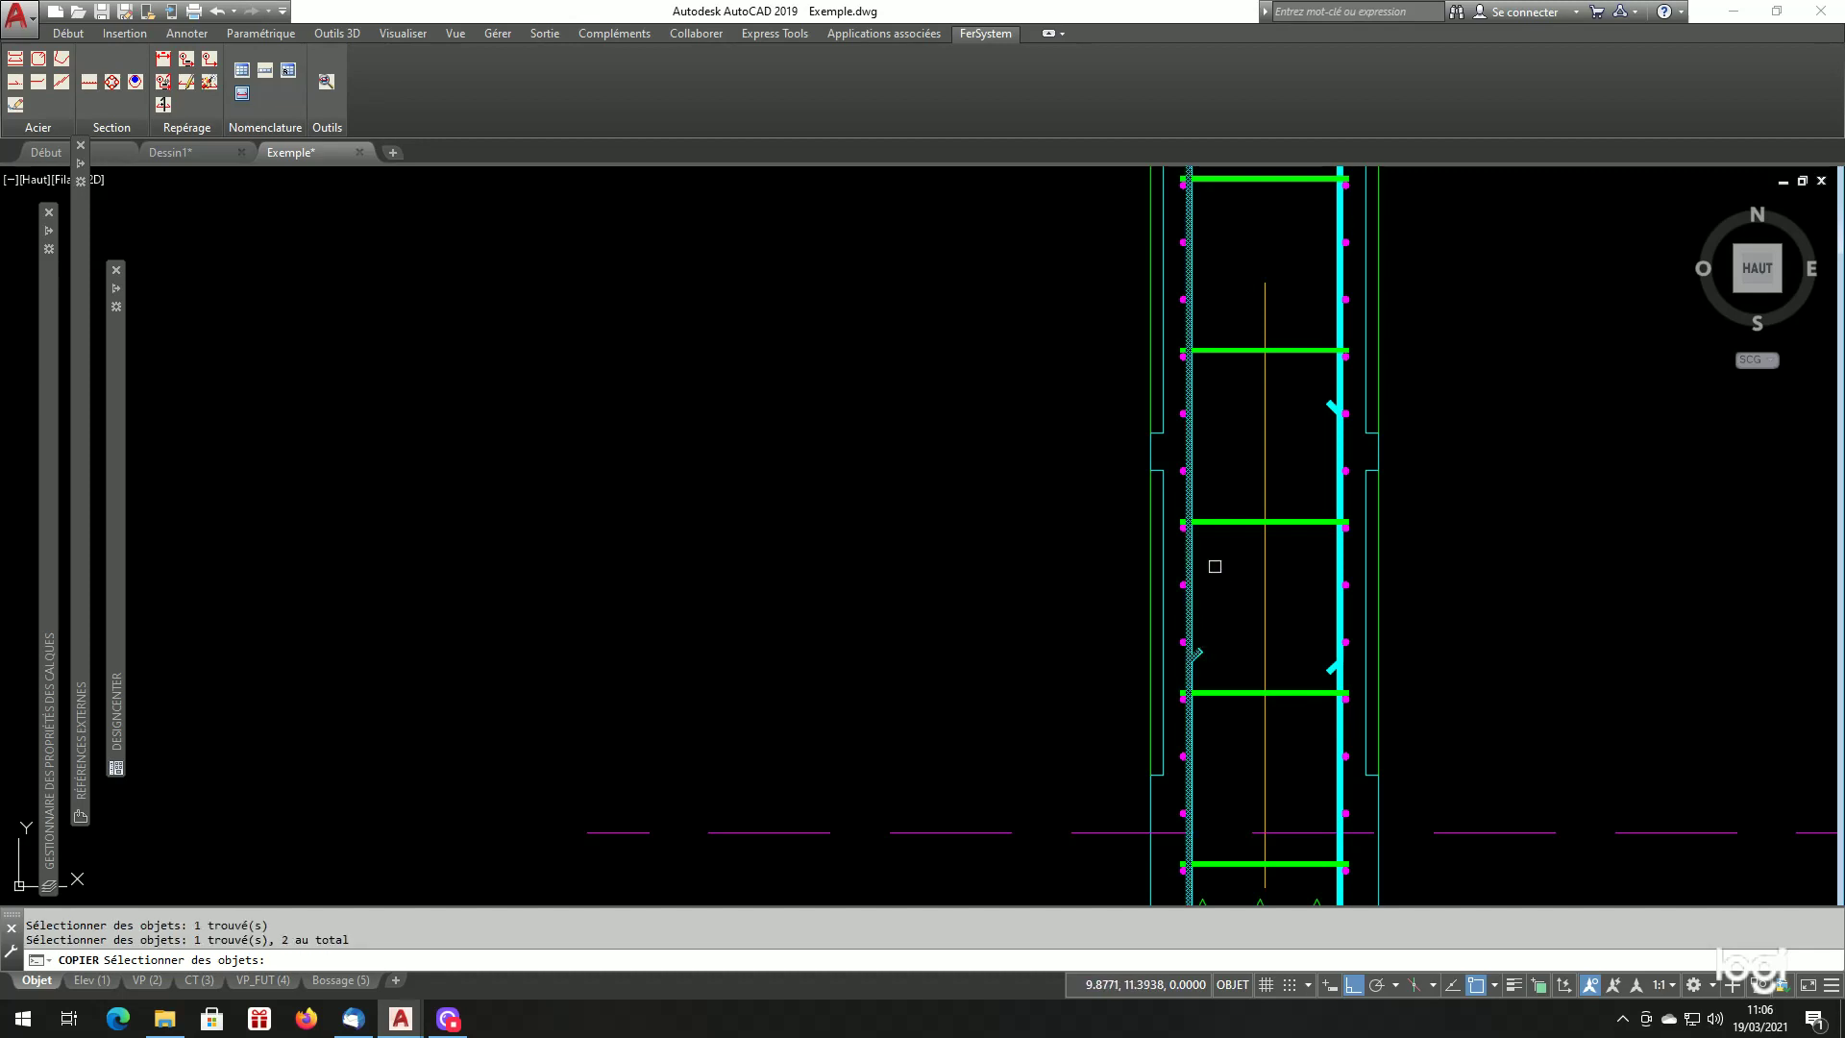
scroll(1215, 566, down, 3)
scroll(1217, 713, up, 7)
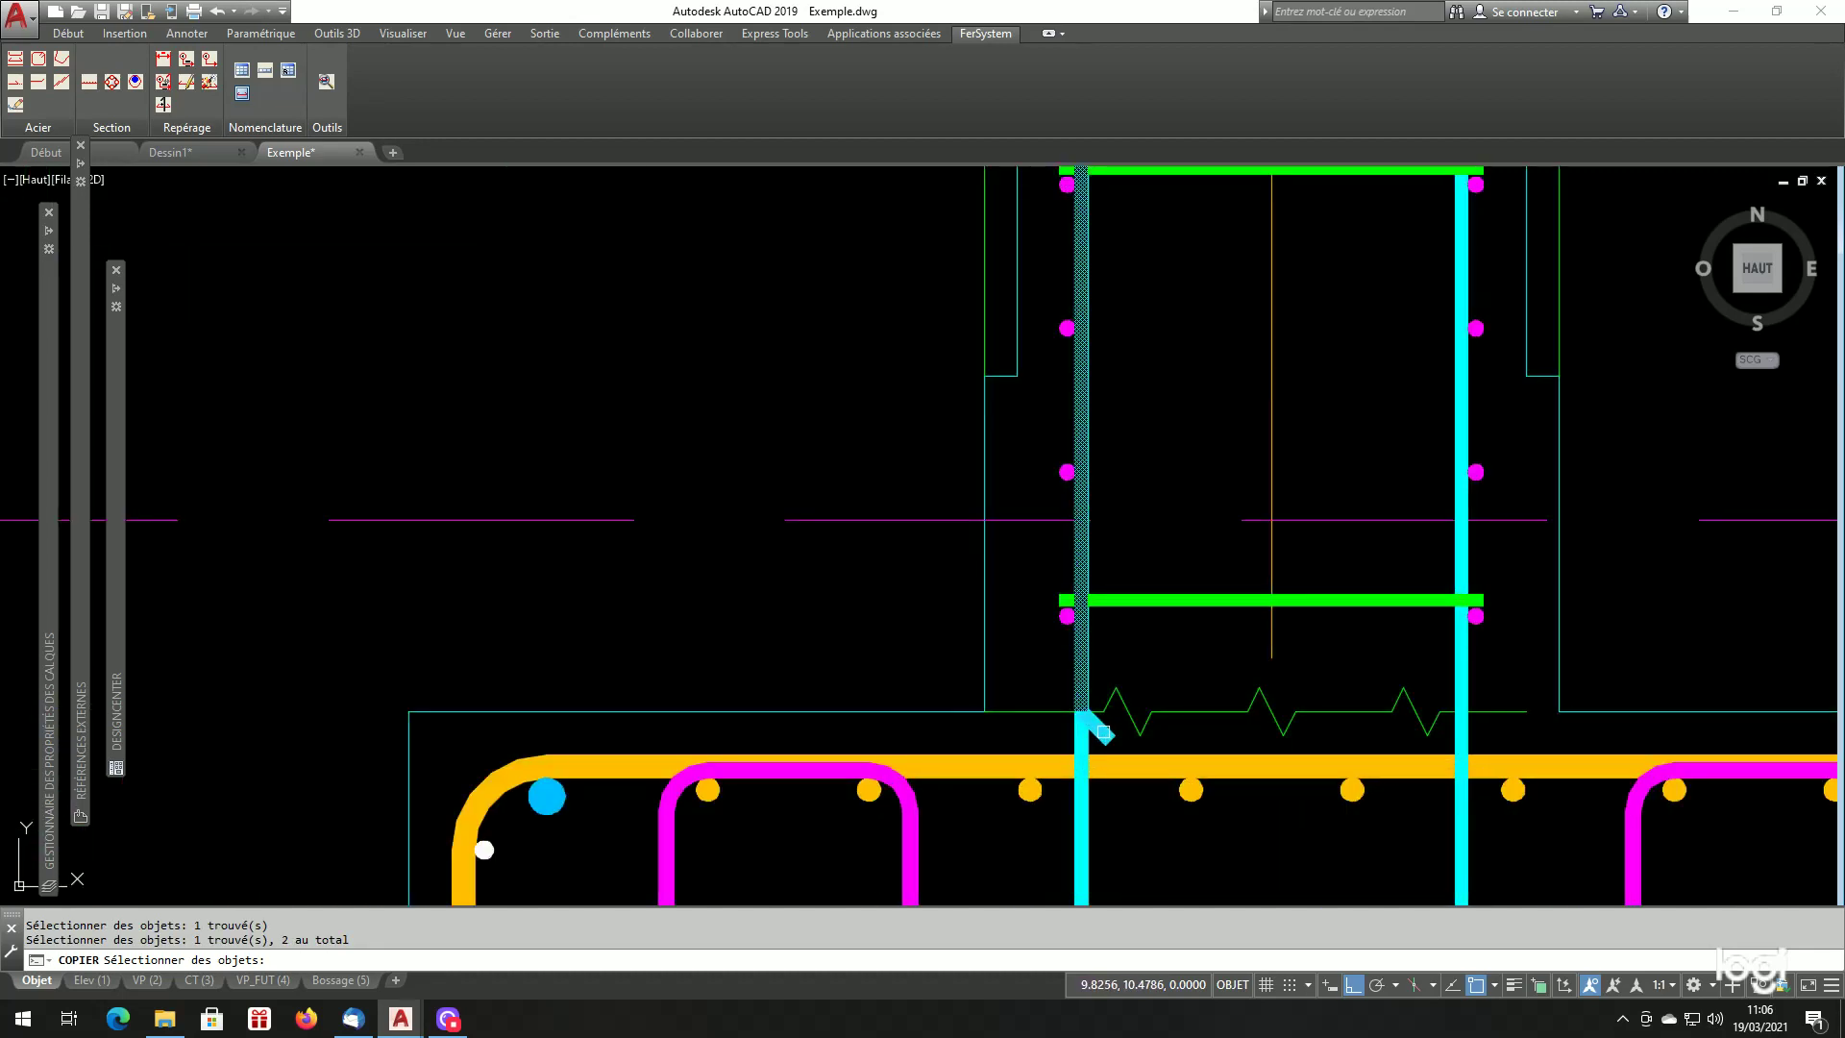
scroll(1104, 732, down, 5)
scroll(1124, 572, up, 3)
key(Return)
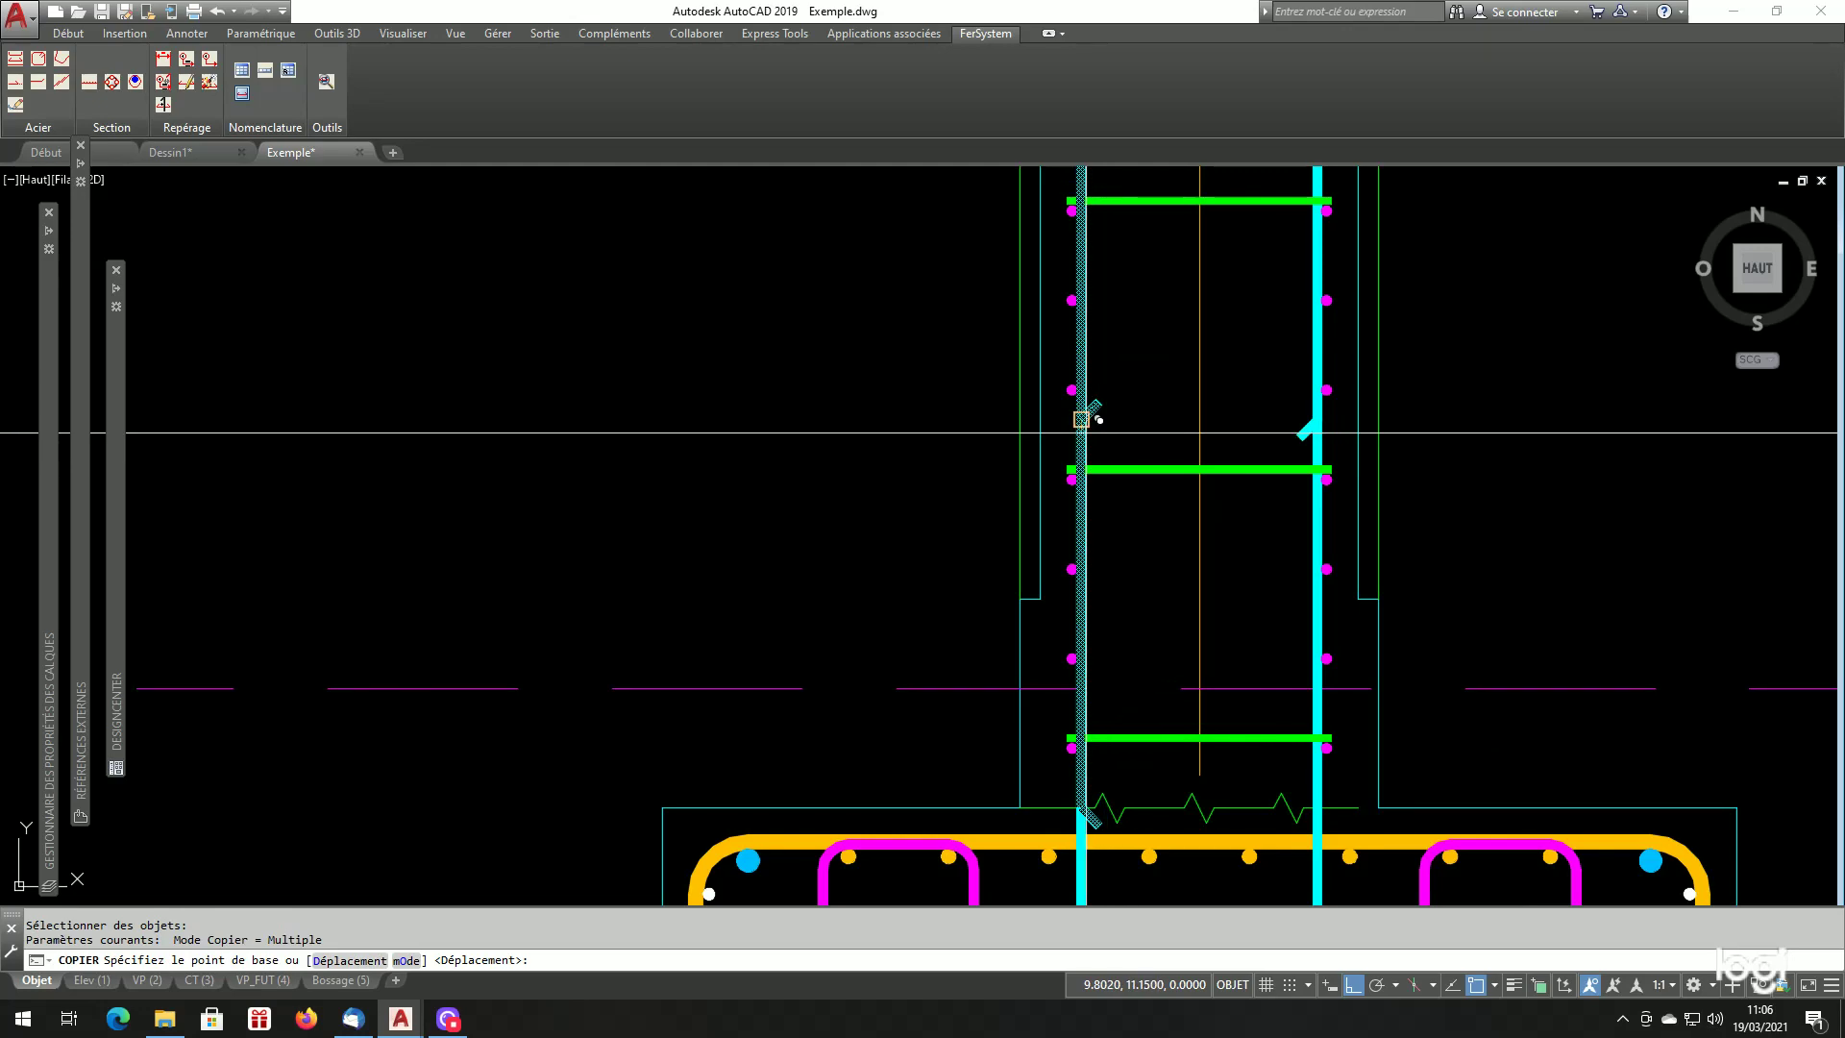
click(1081, 419)
scroll(1191, 414, down, 5)
scroll(750, 448, up, 6)
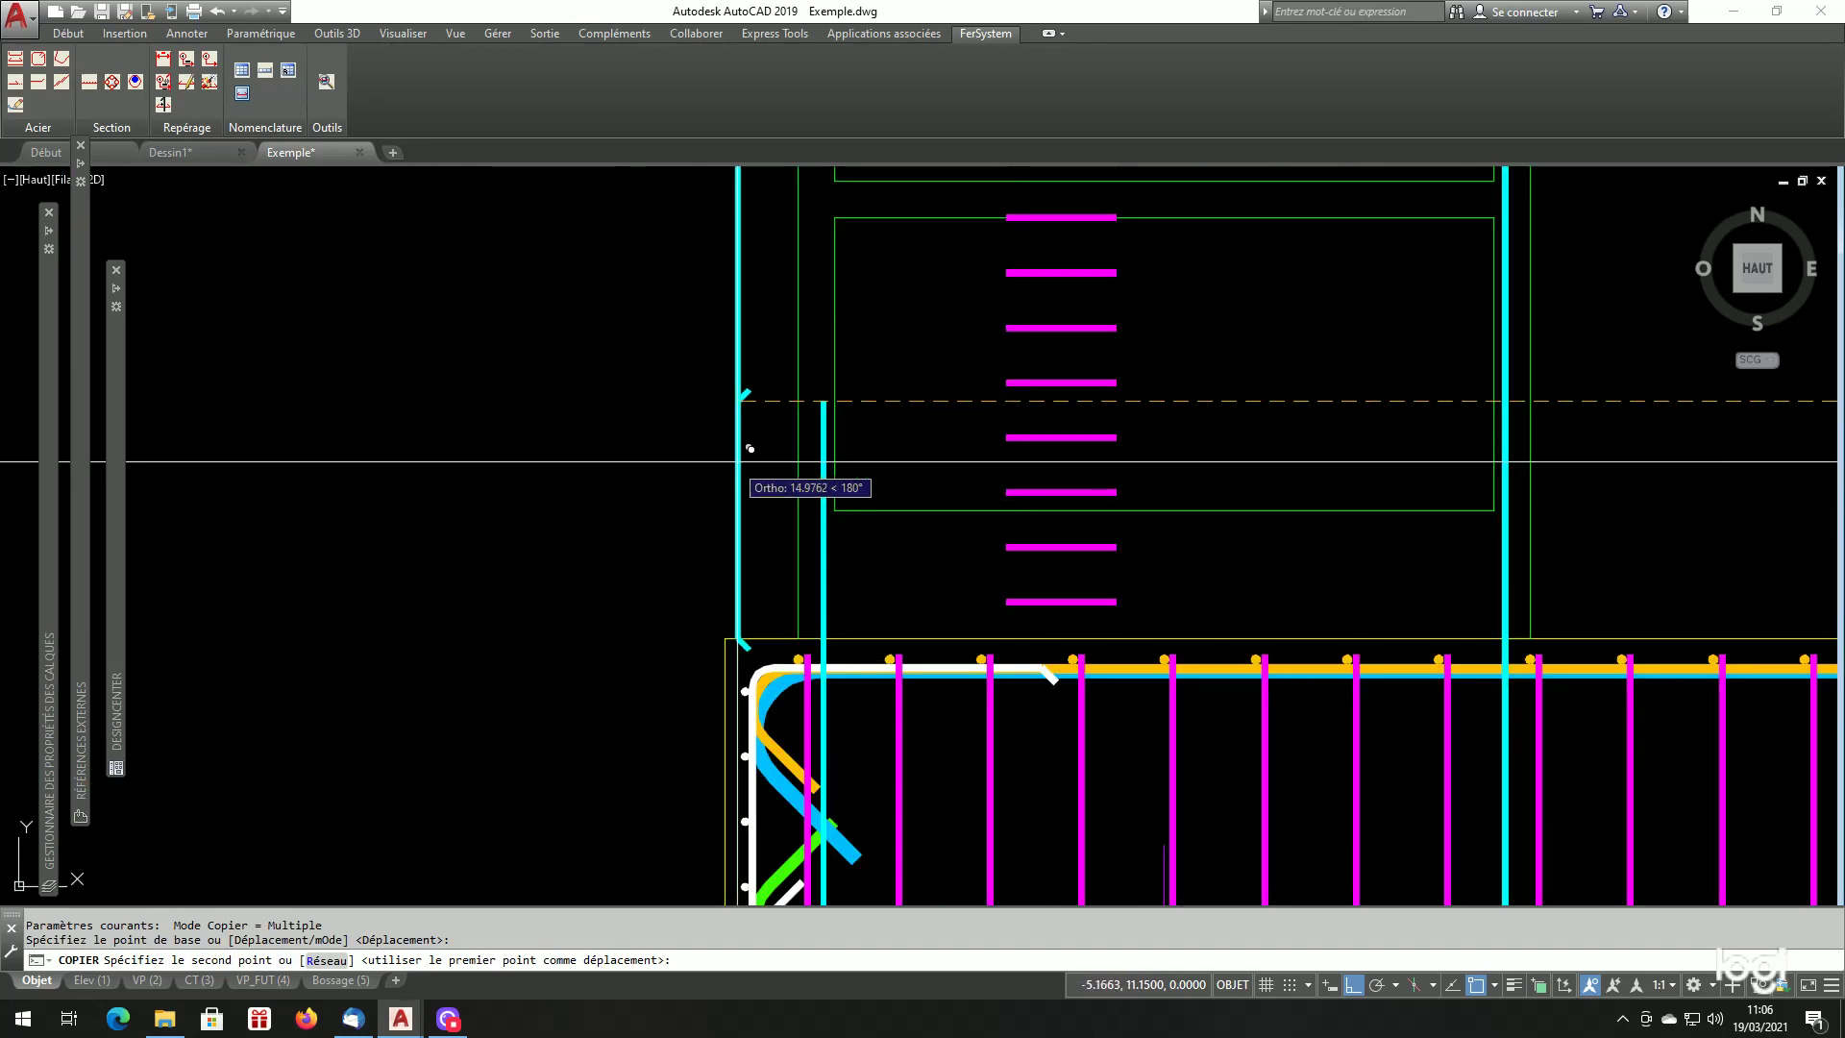
scroll(745, 462, up, 2)
click(871, 384)
scroll(748, 421, down, 4)
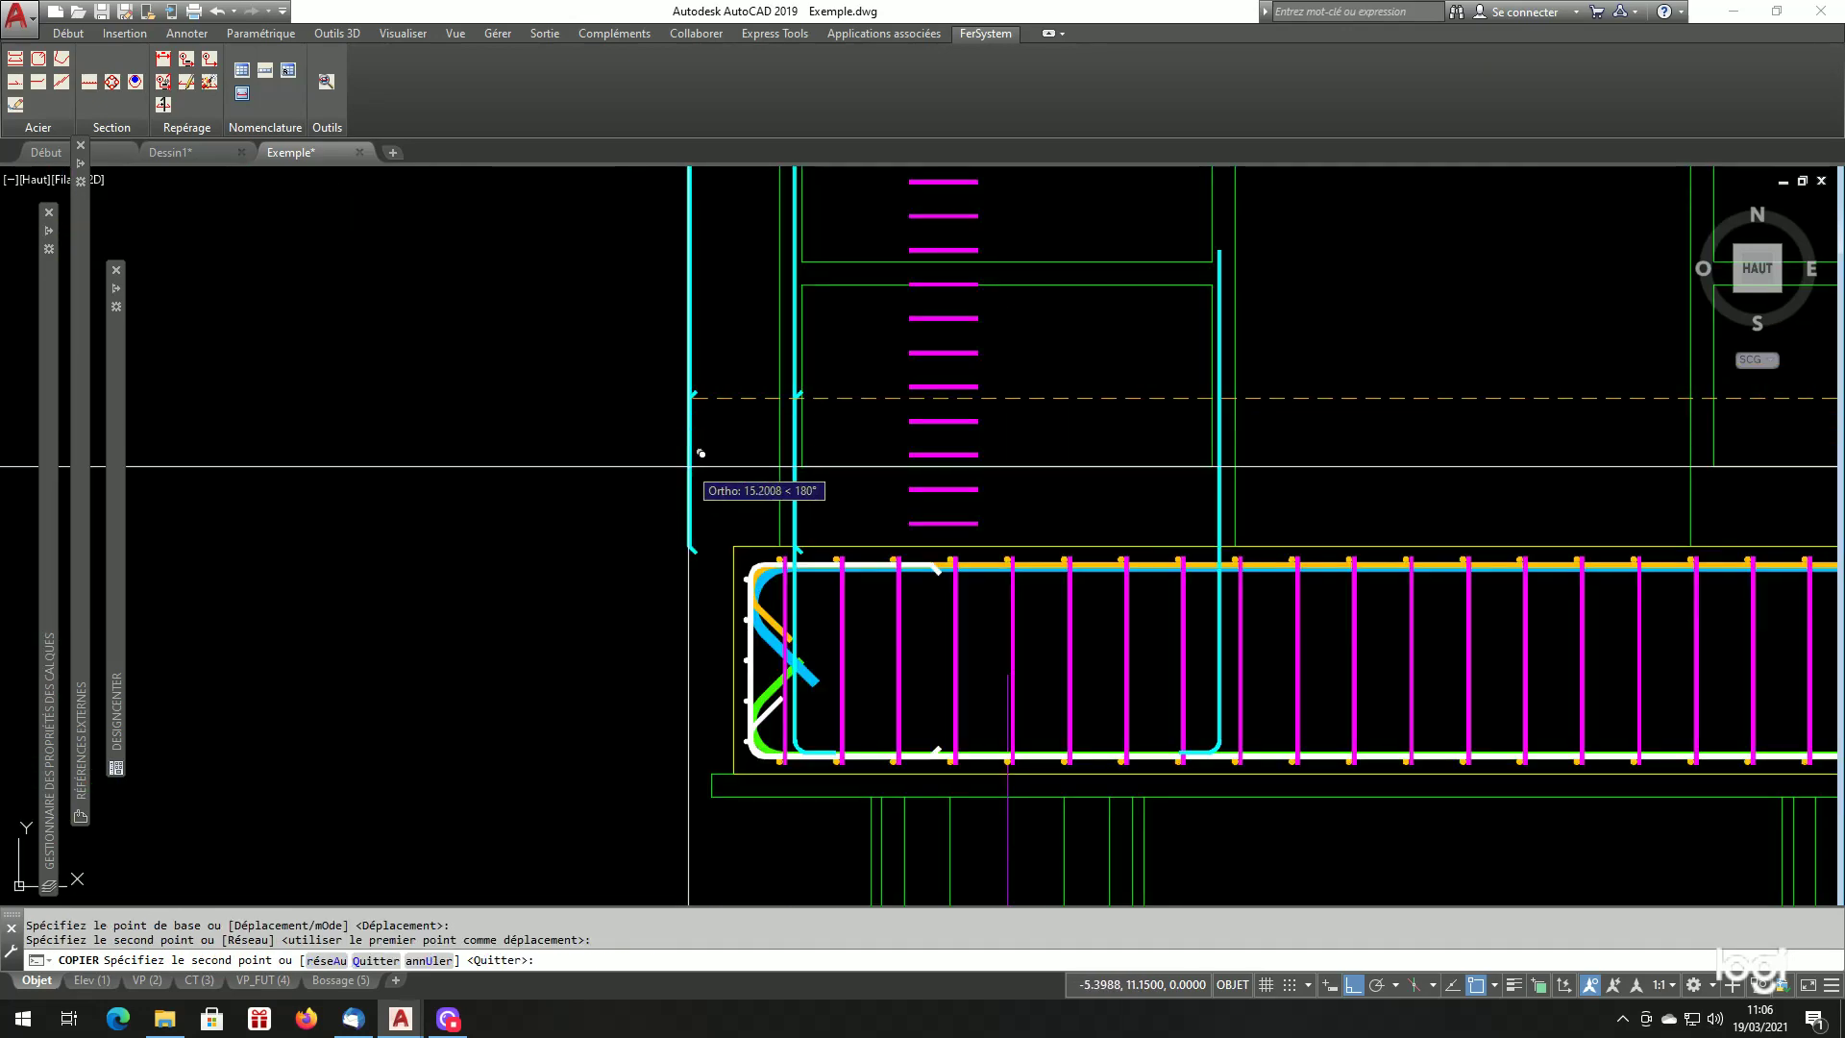
key(Return)
Copy the side section's right vertical shaft bar and its lap marks horizontally onto the right starter bar in the front elevation.
scroll(864, 480, down, 4)
scroll(1029, 371, up, 4)
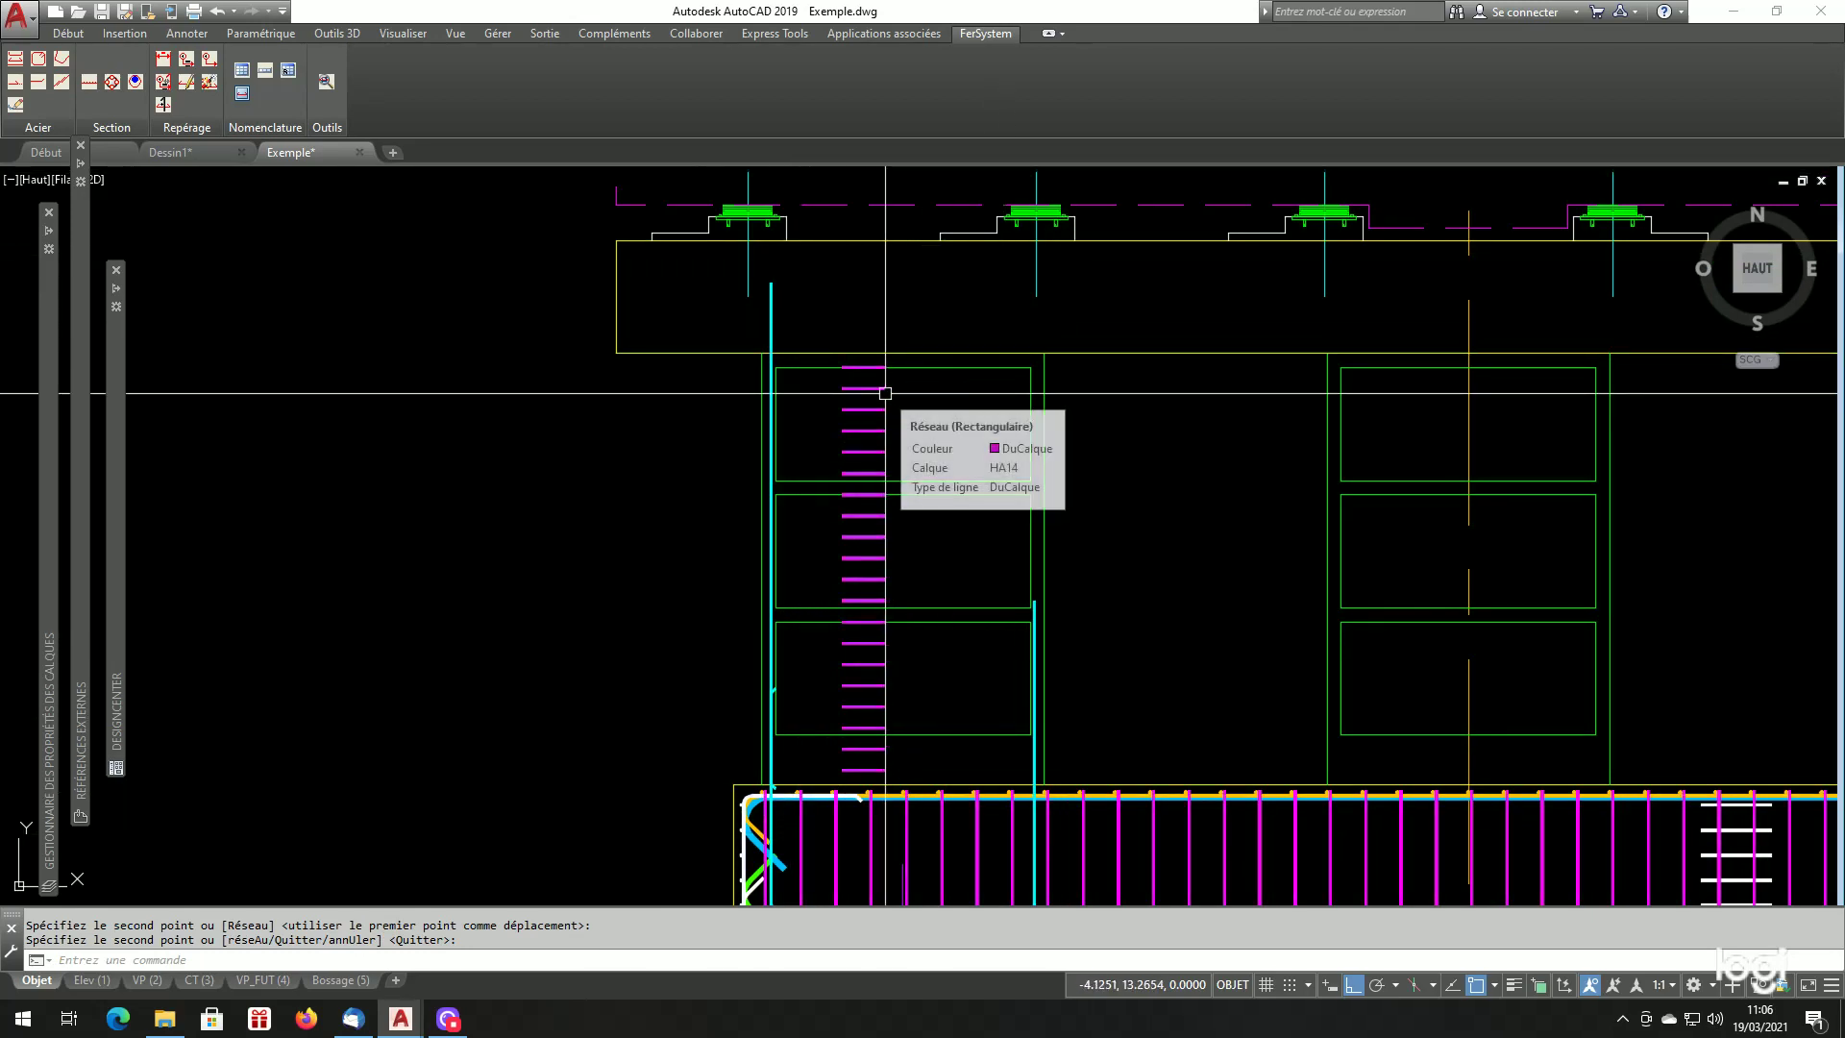
scroll(865, 432, down, 4)
scroll(1643, 487, up, 2)
scroll(1710, 486, up, 4)
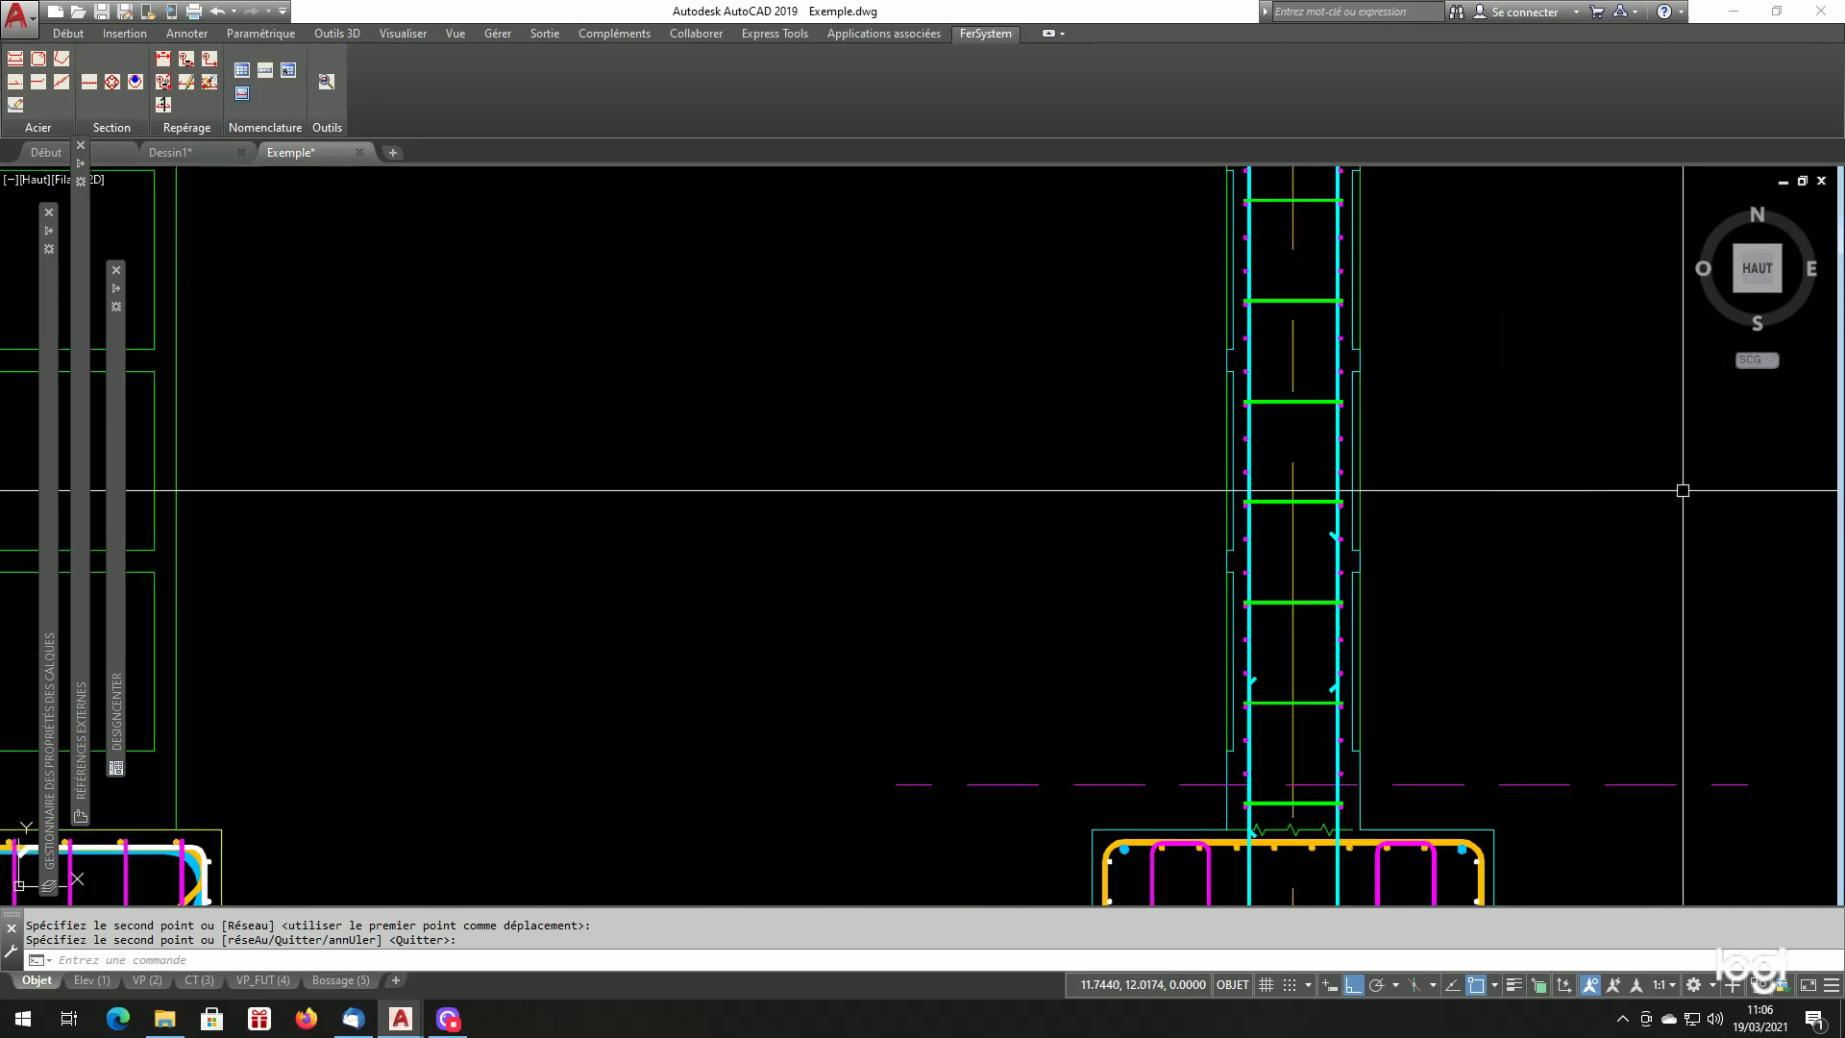
key(Return)
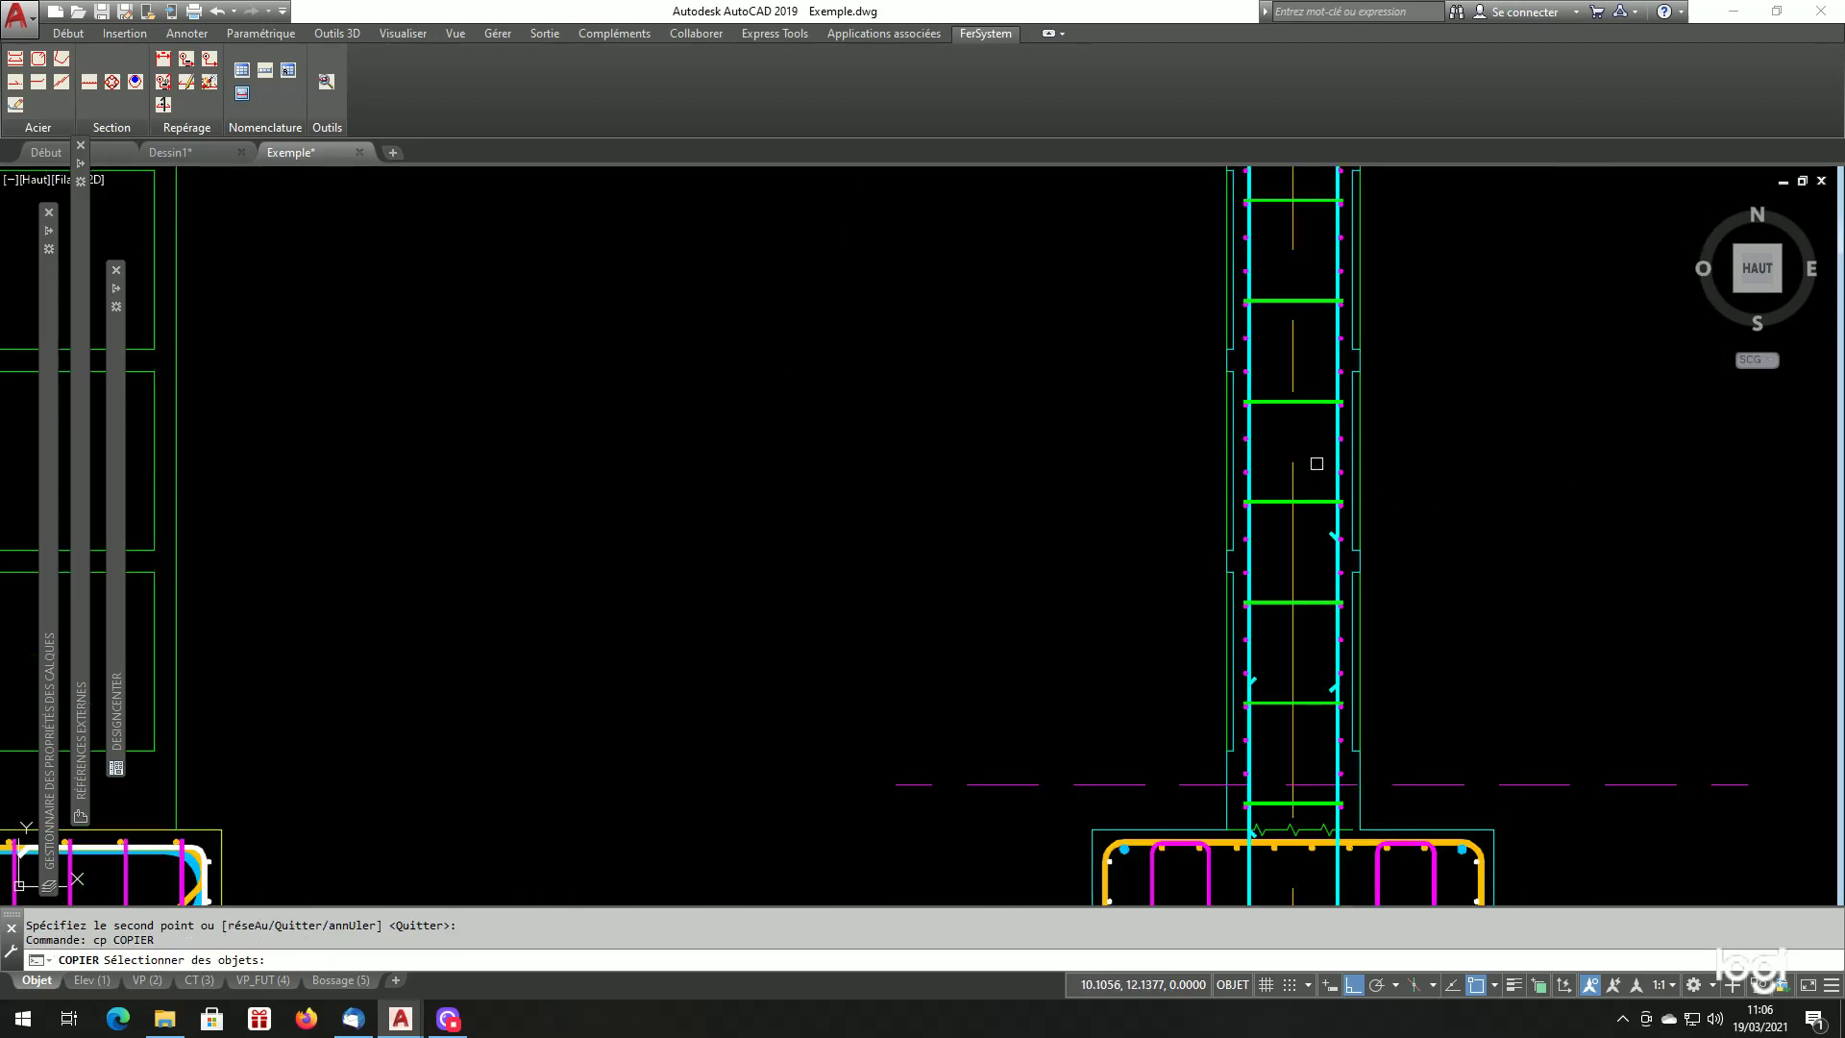
scroll(1334, 454, up, 4)
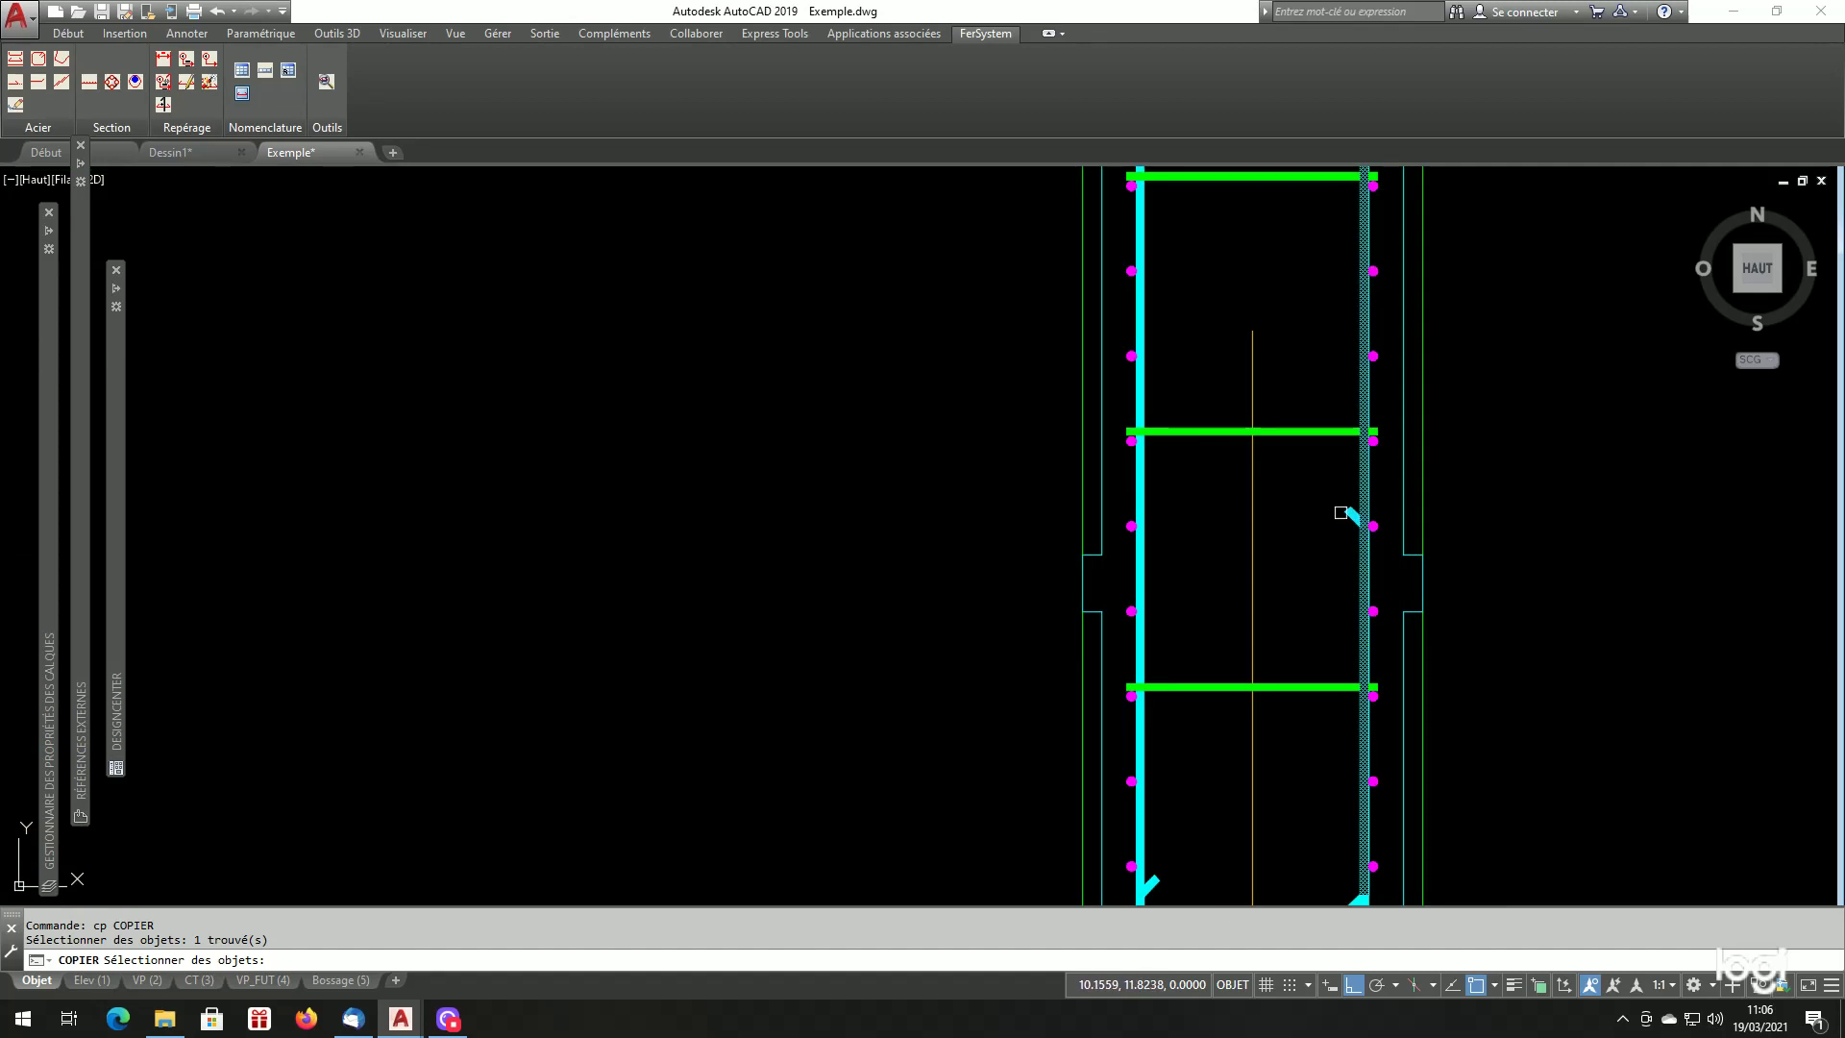
scroll(1343, 518, down, 2)
scroll(1316, 740, up, 2)
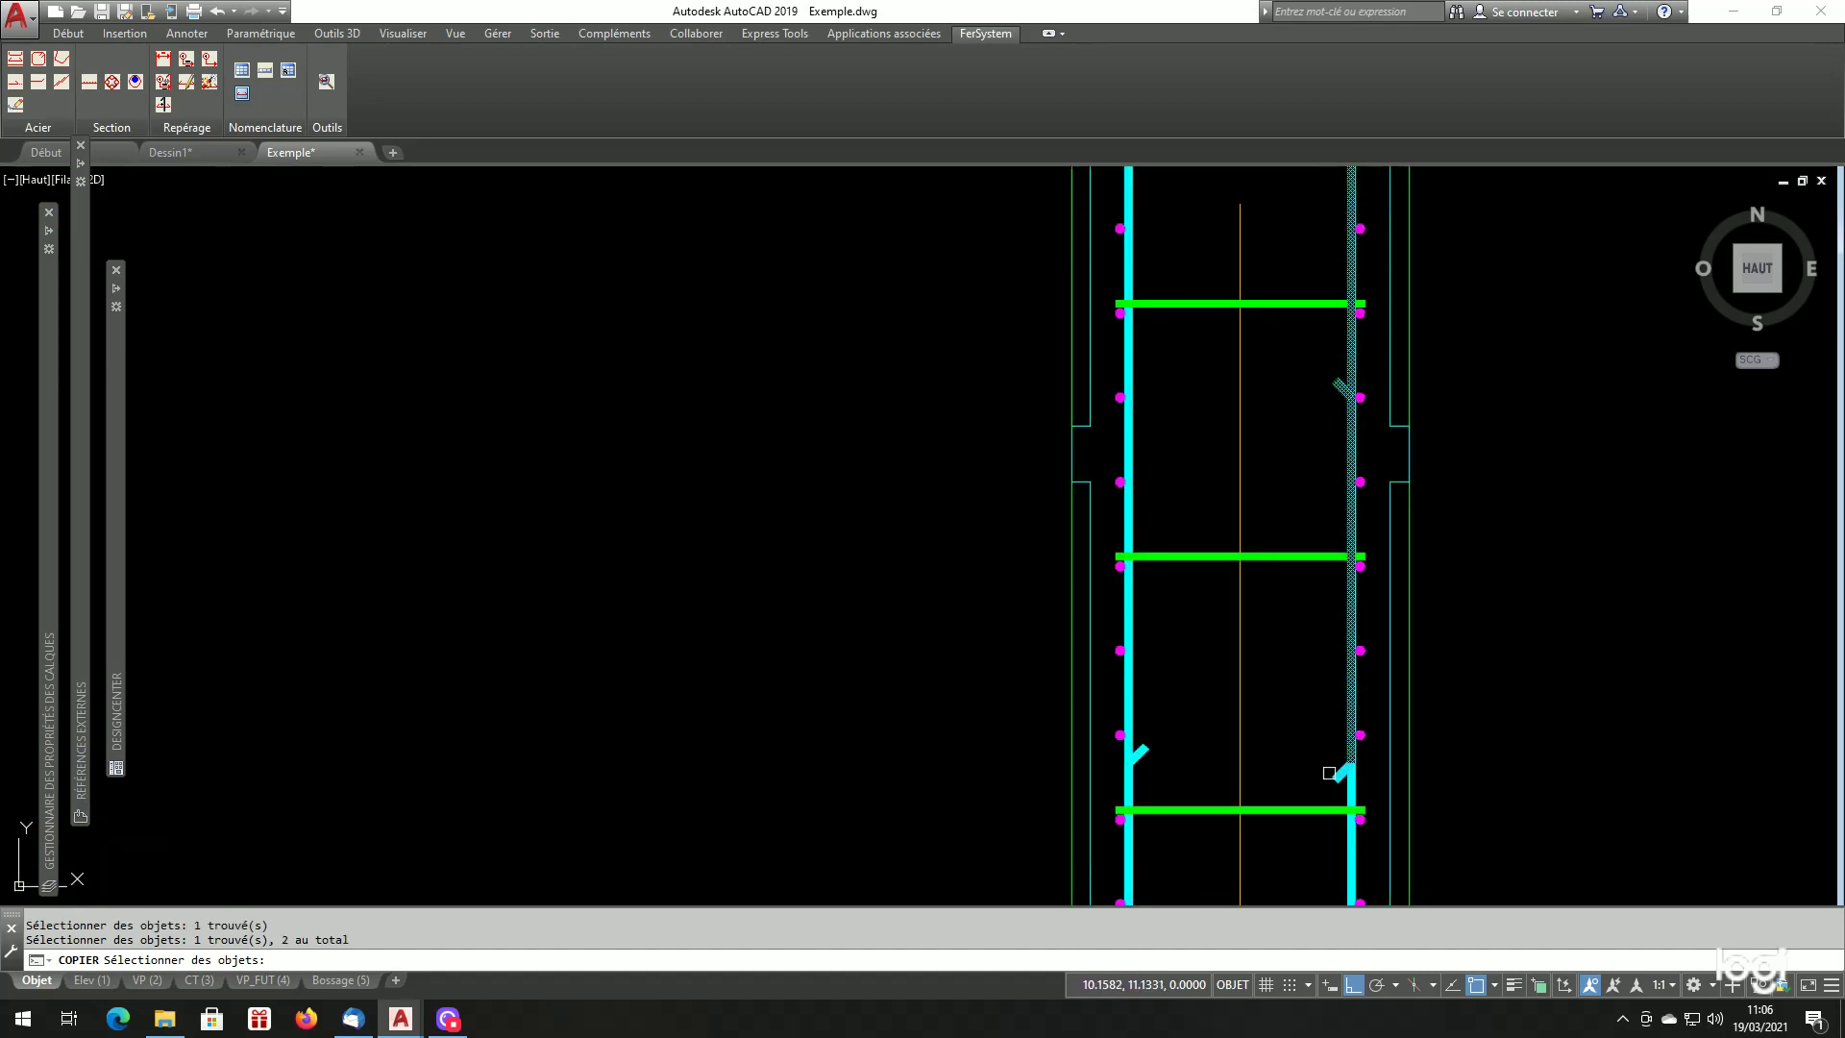
key(Return)
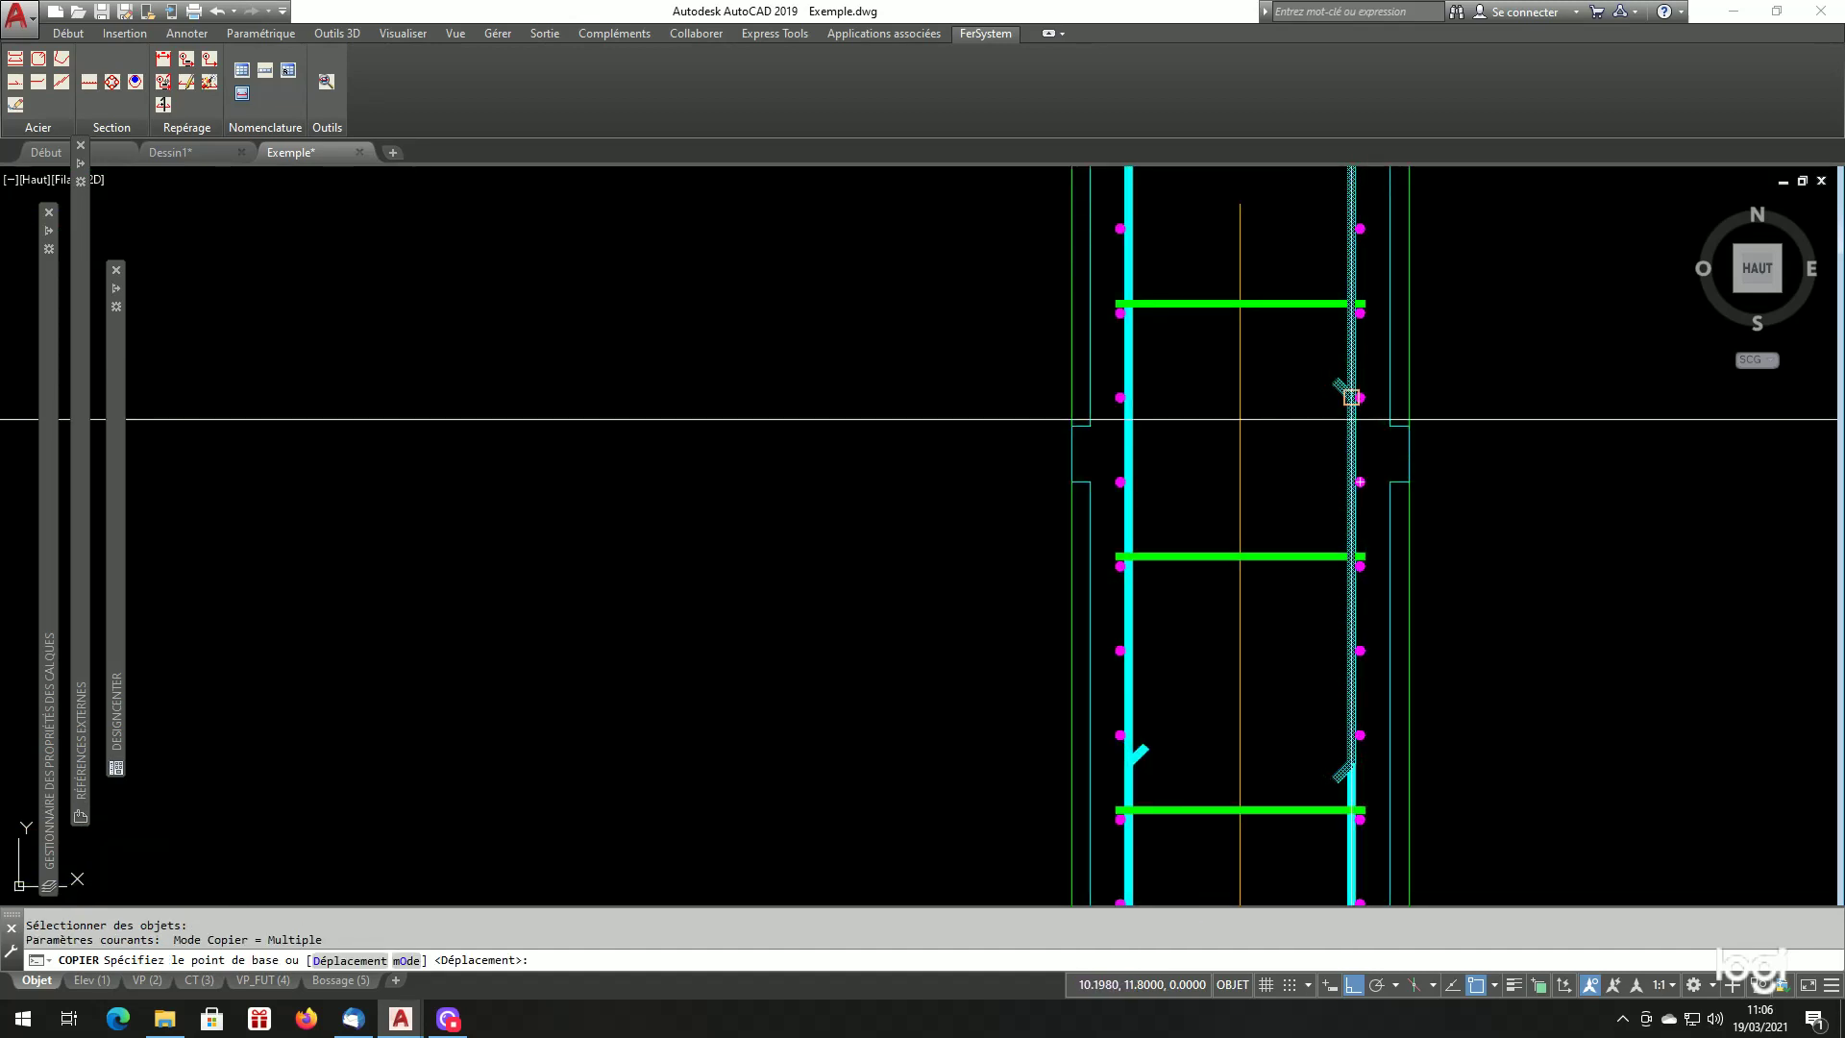
click(1355, 397)
scroll(1538, 423, down, 10)
scroll(878, 411, up, 10)
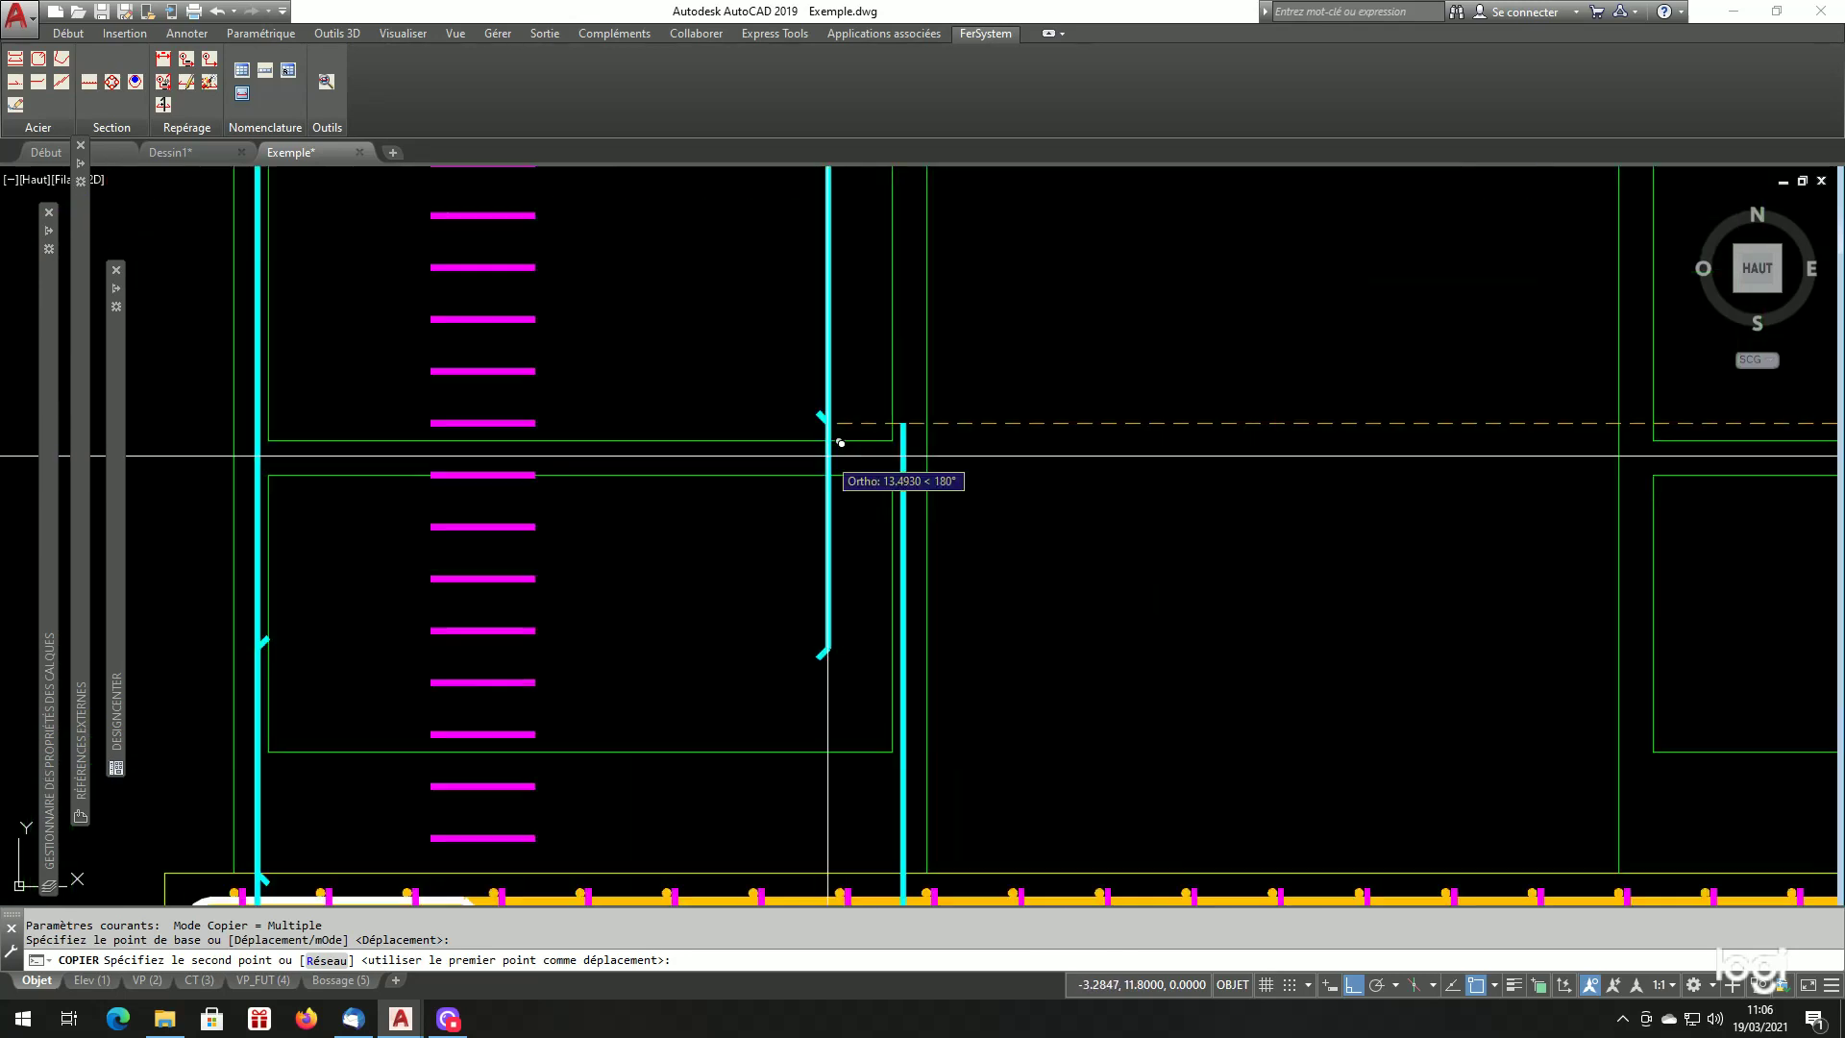
click(945, 437)
scroll(1227, 541, down, 2)
key(Return)
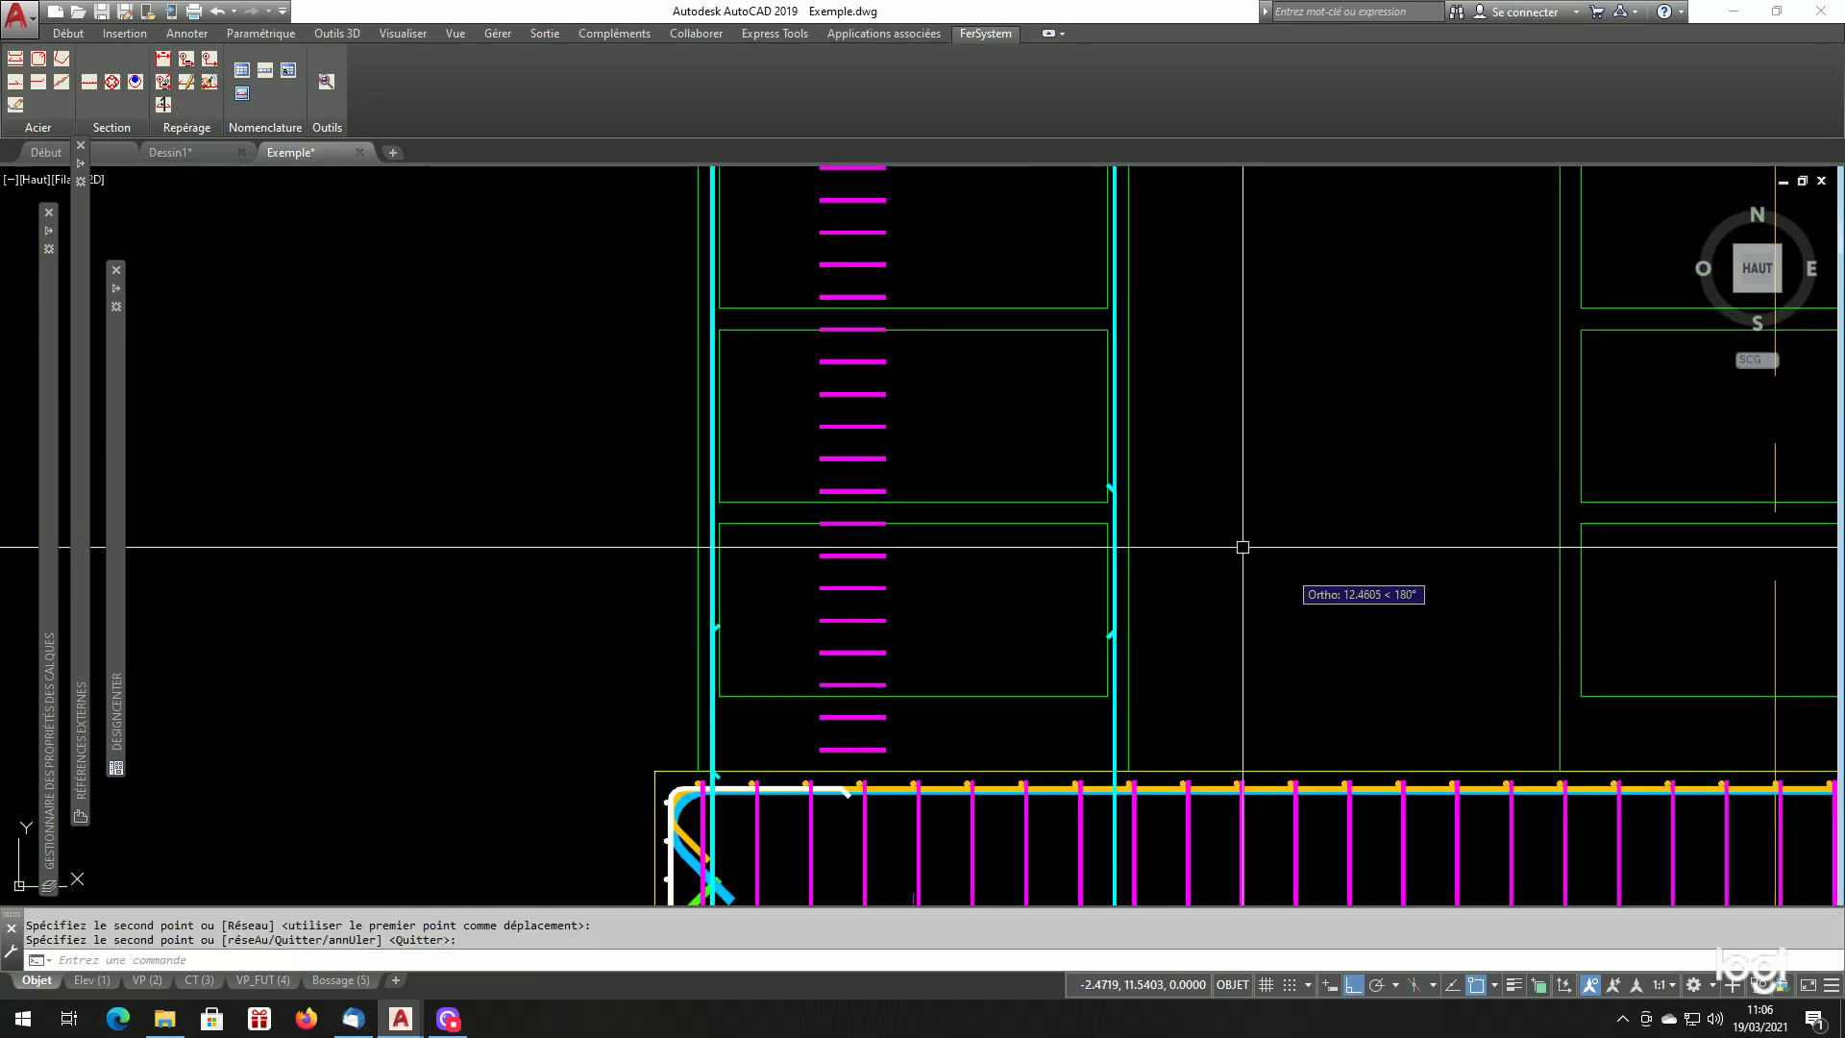
Measure the horizontal spacing between the first two hollow bars in the bottom row of the shaft cross-section.
scroll(1225, 572, down, 2)
scroll(1246, 495, up, 1)
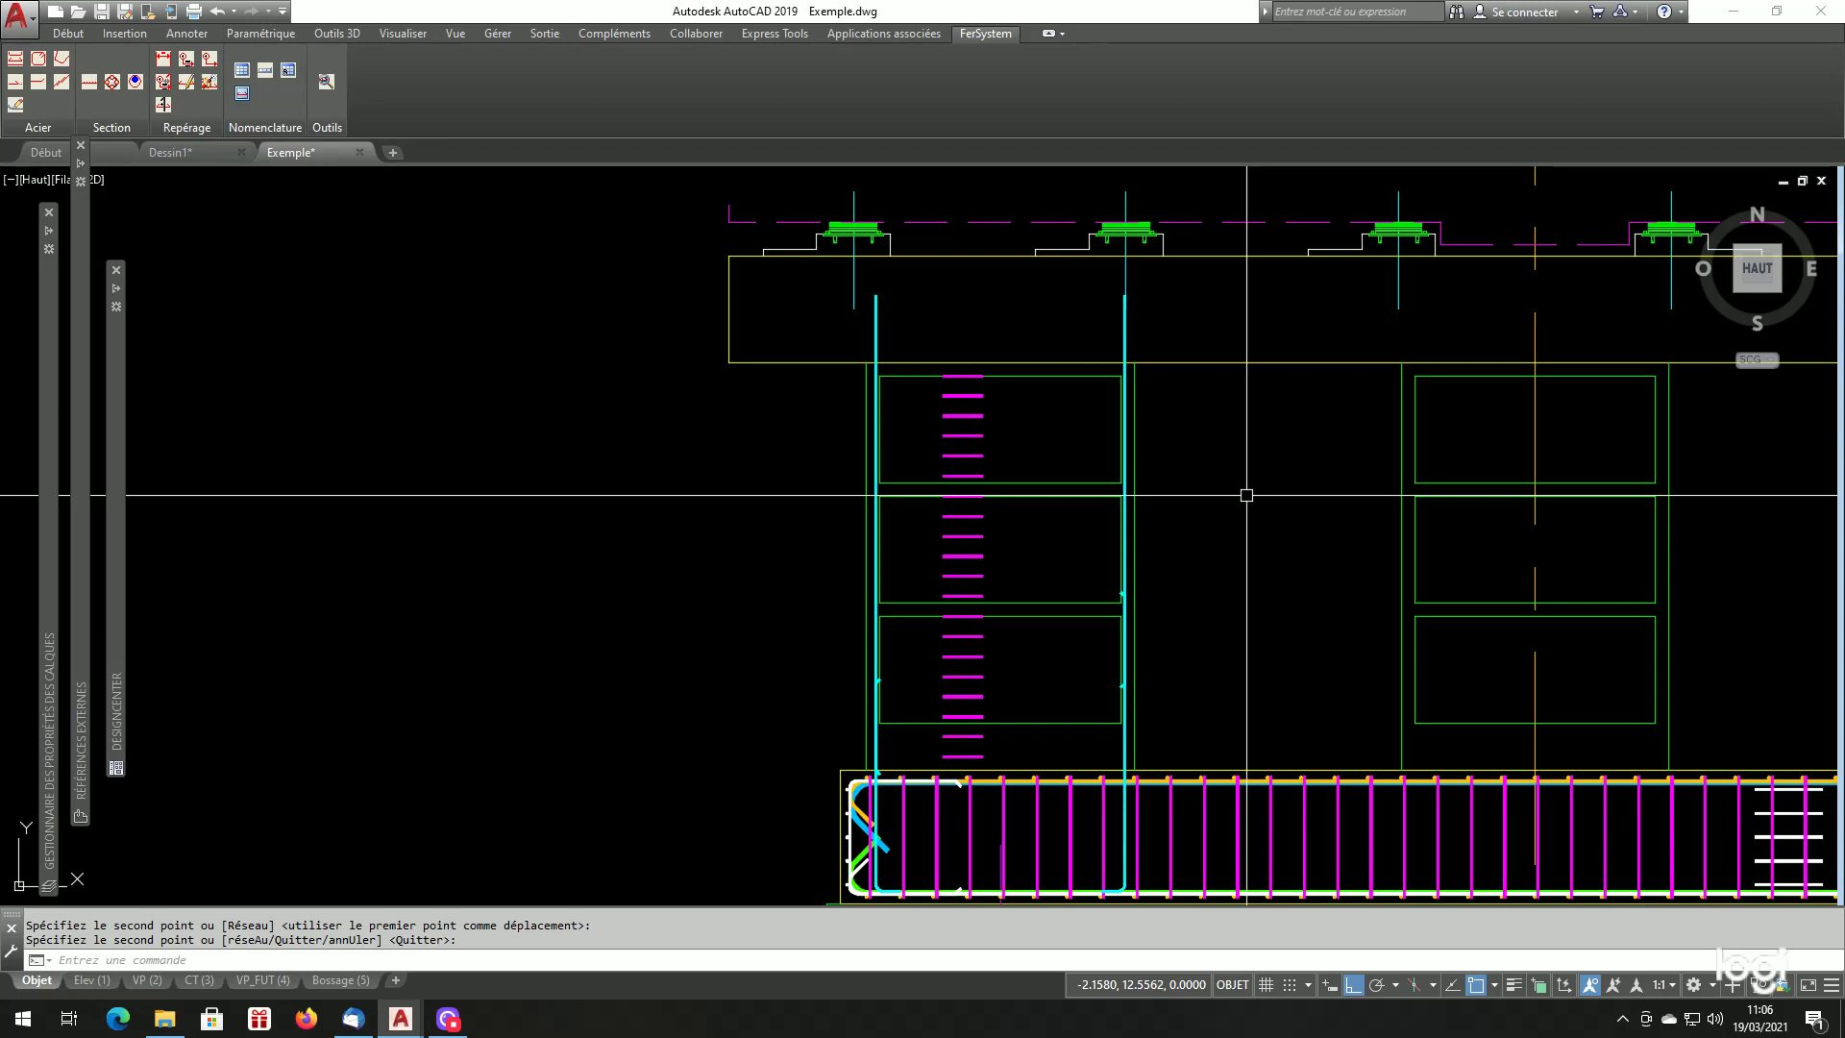
scroll(1246, 503, down, 6)
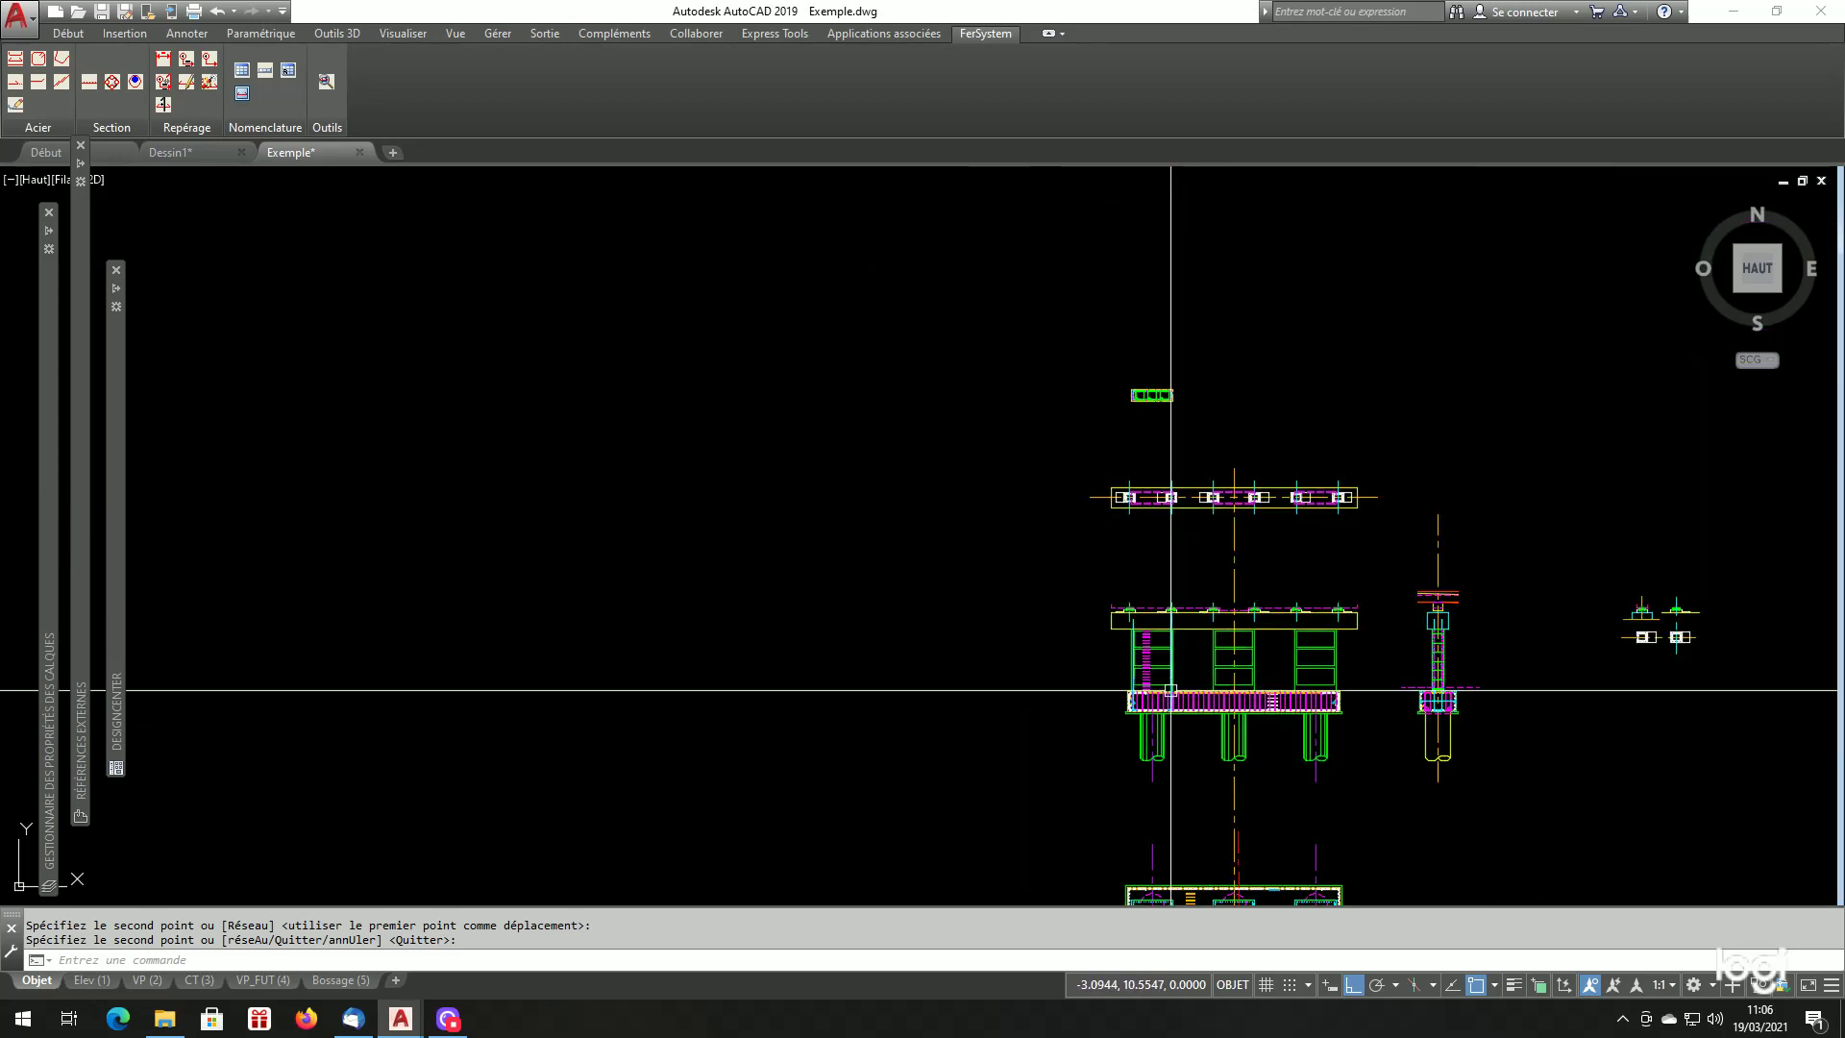
scroll(1138, 366, up, 3)
scroll(1139, 367, up, 8)
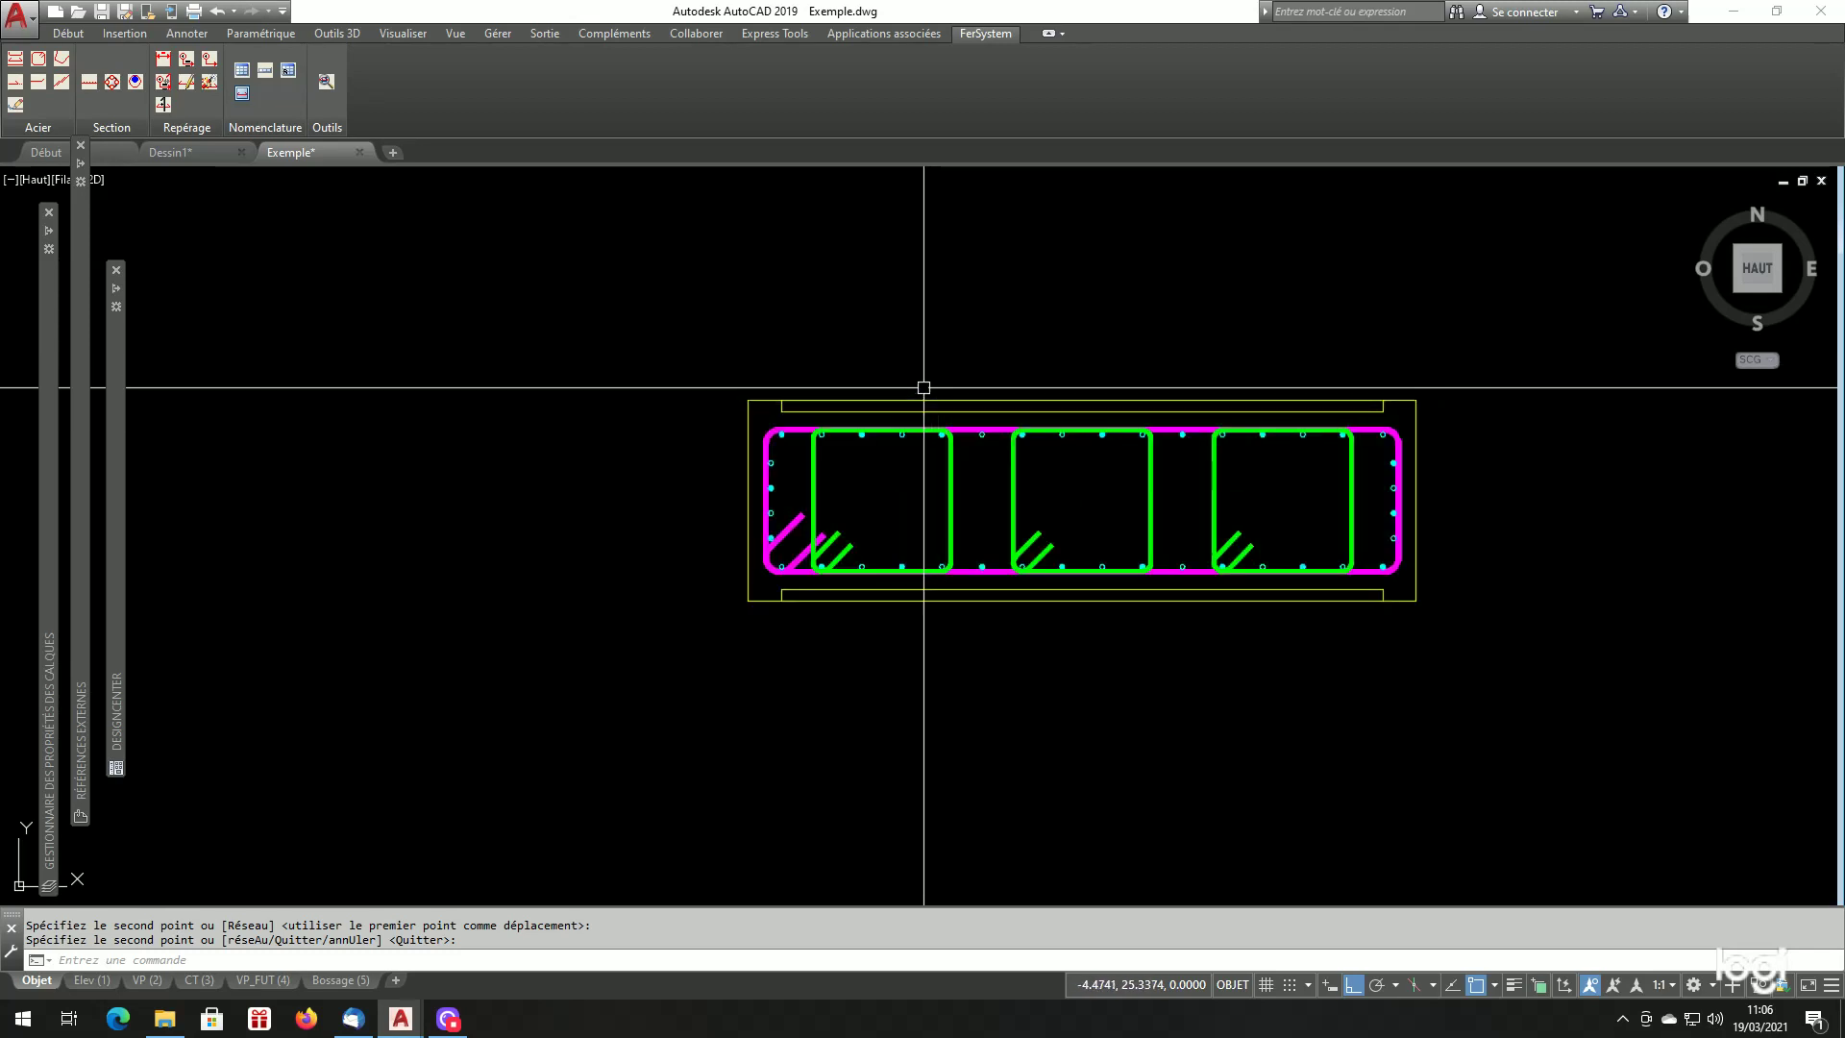
scroll(883, 561, up, 2)
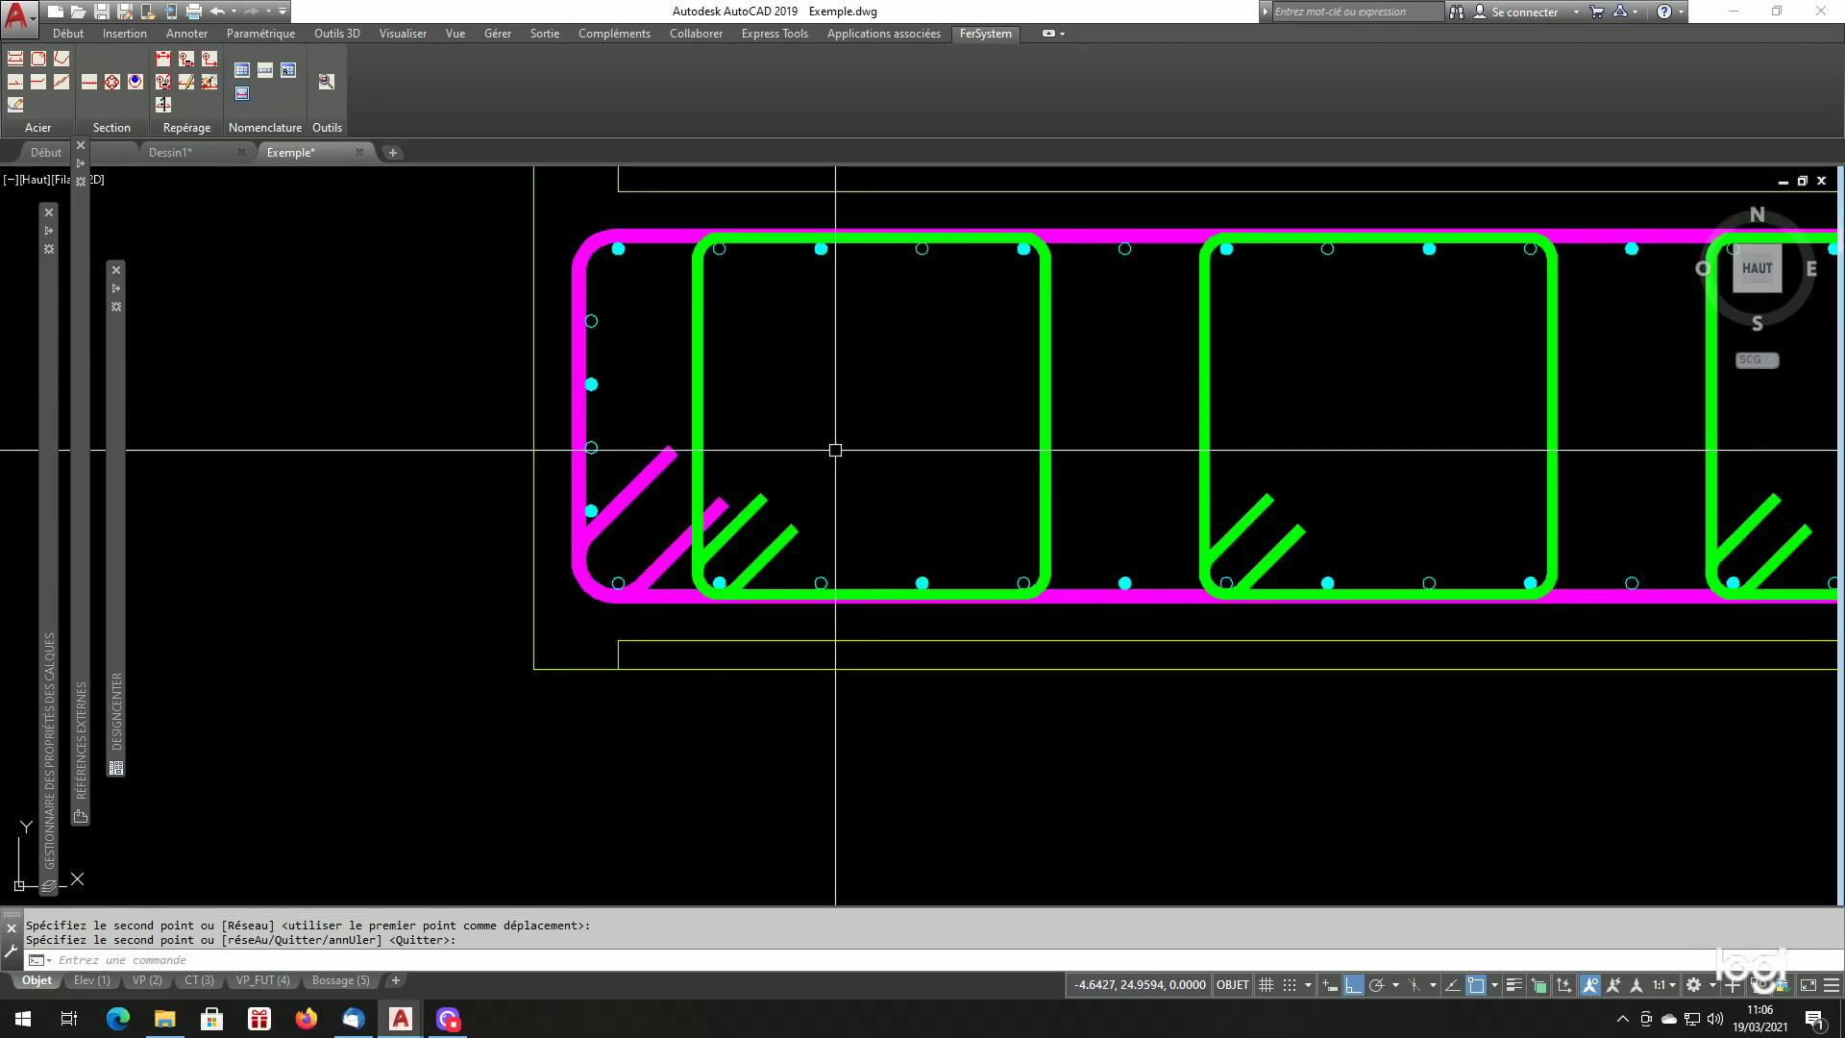
scroll(772, 804, down, 4)
scroll(775, 760, up, 2)
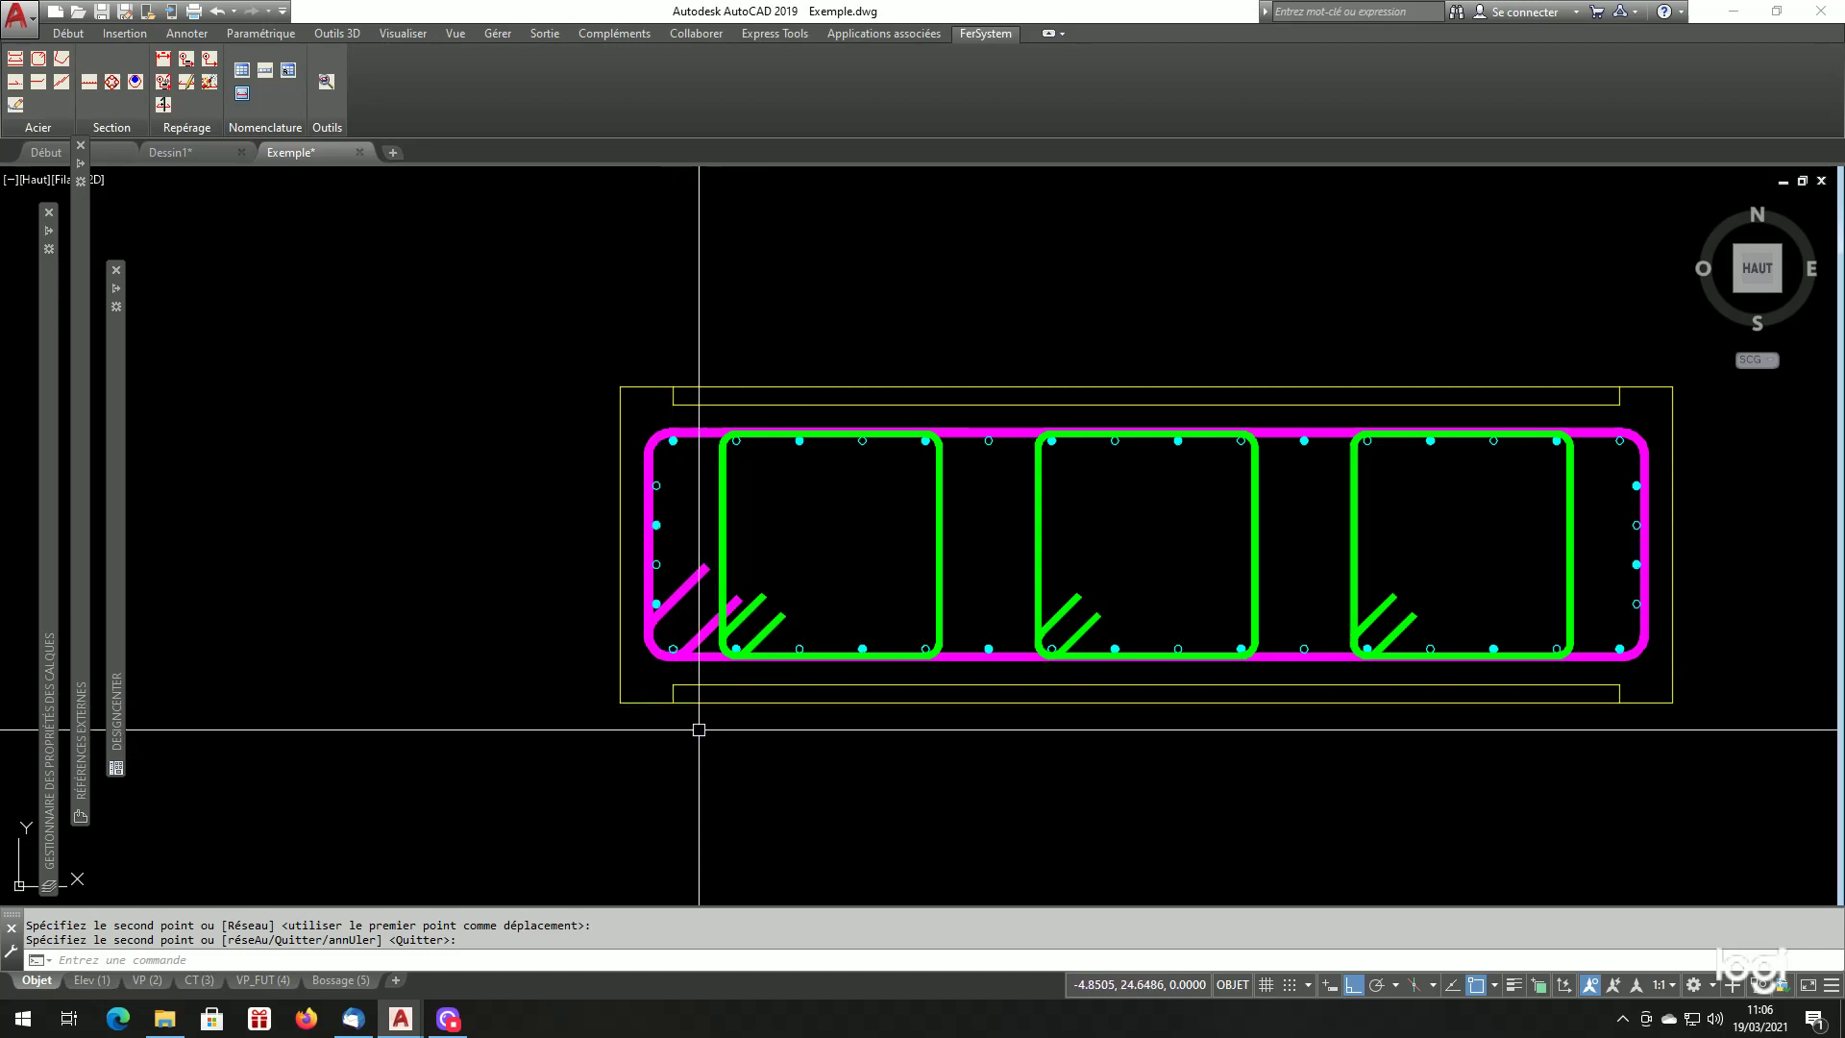
text(i)
key(Return)
scroll(684, 673, up, 5)
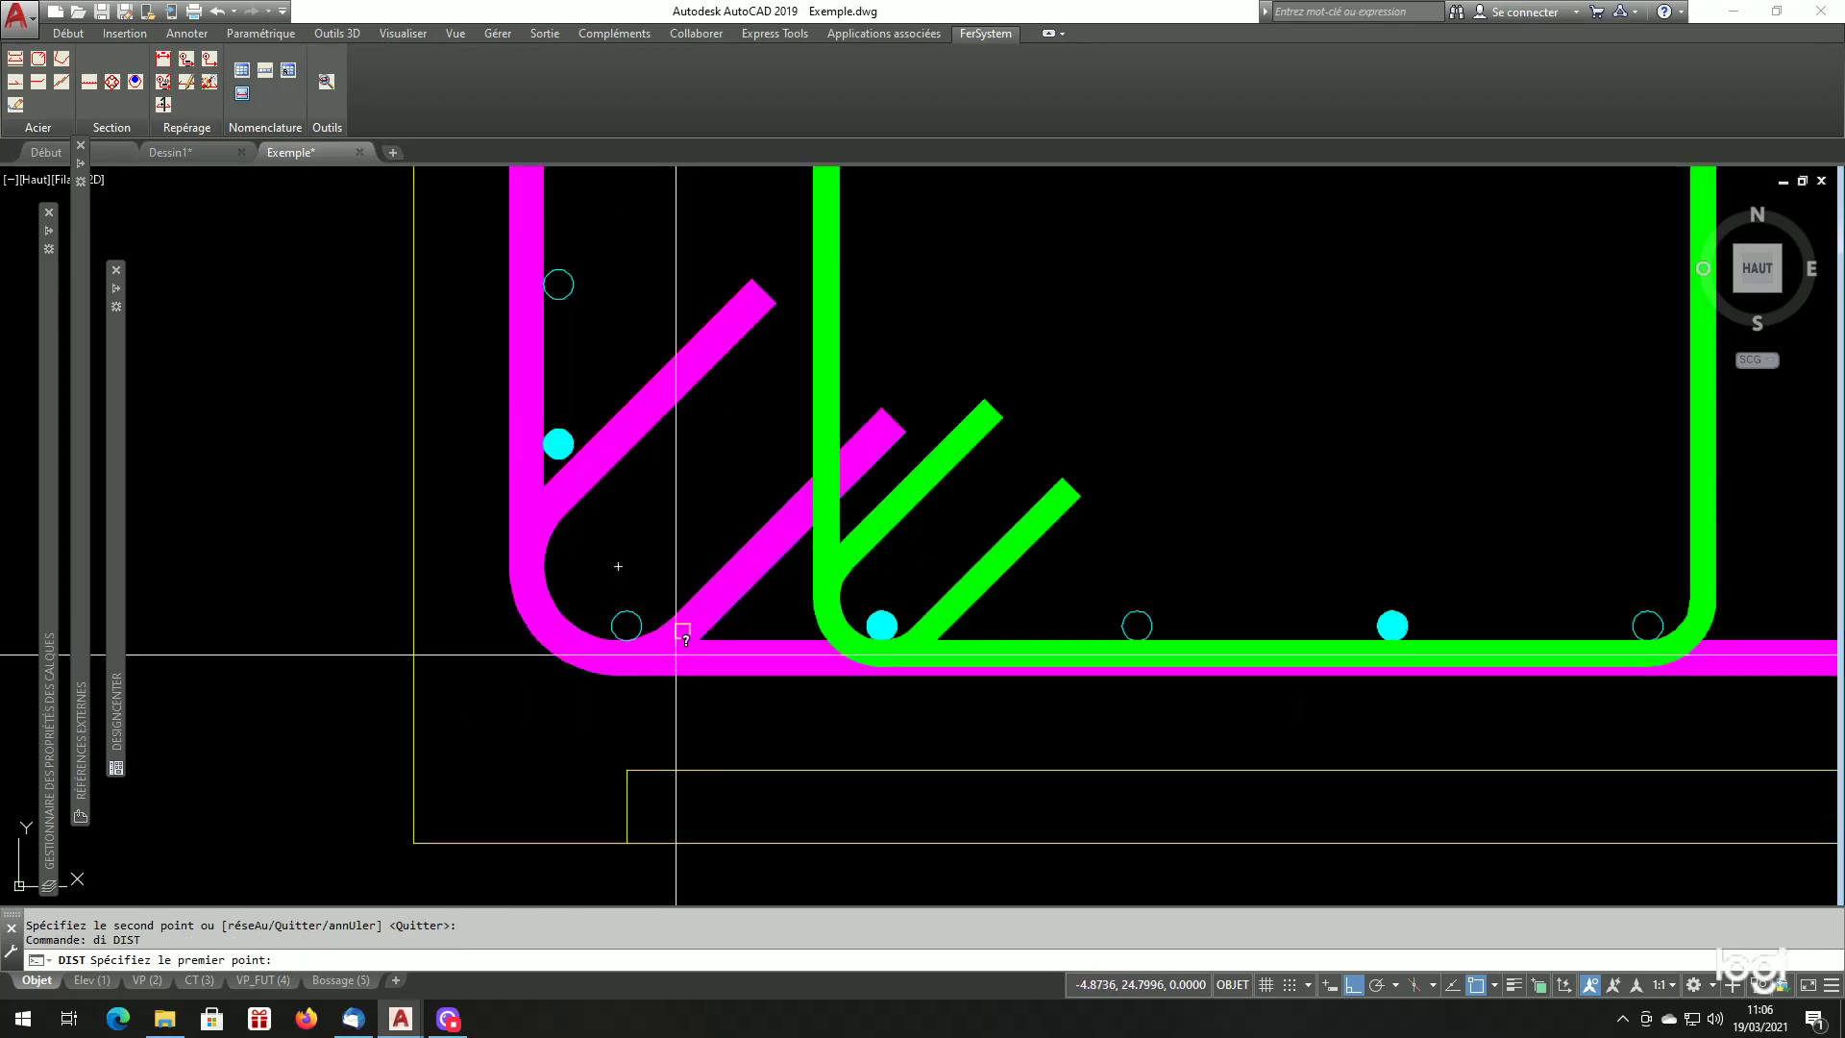
click(627, 626)
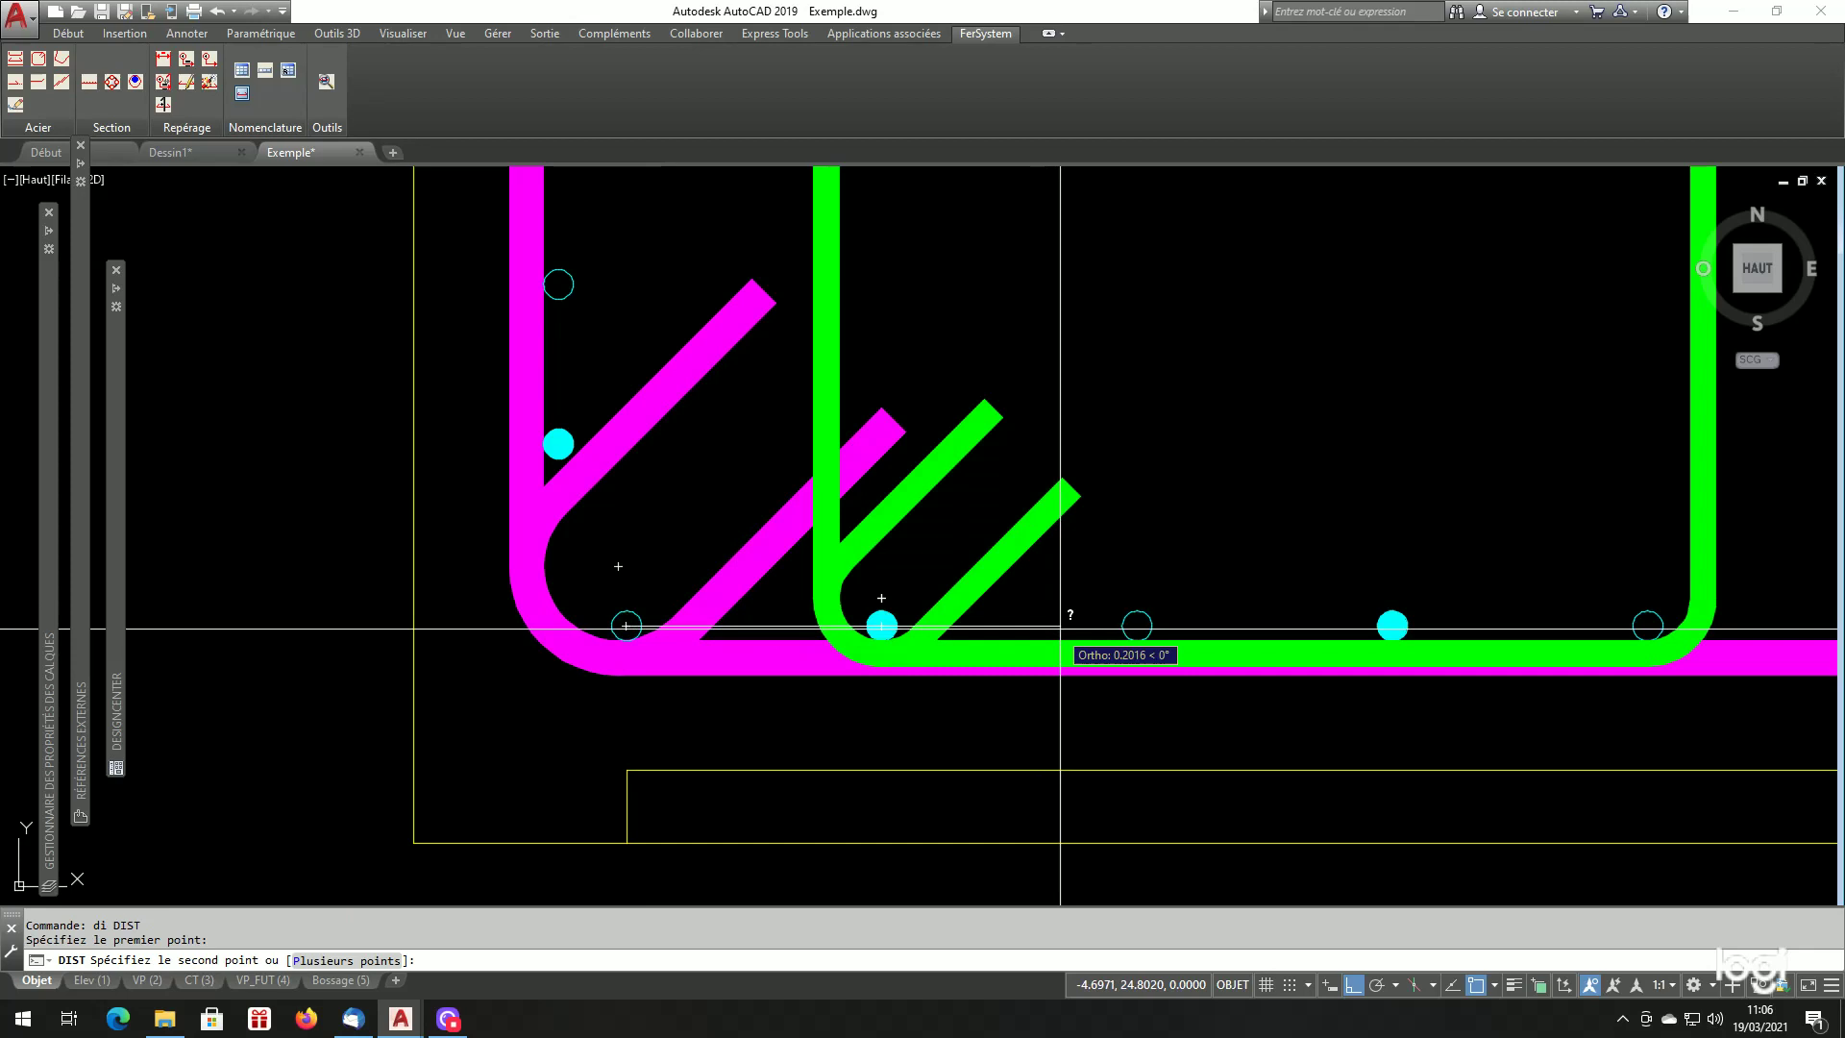
click(1137, 626)
key(F2)
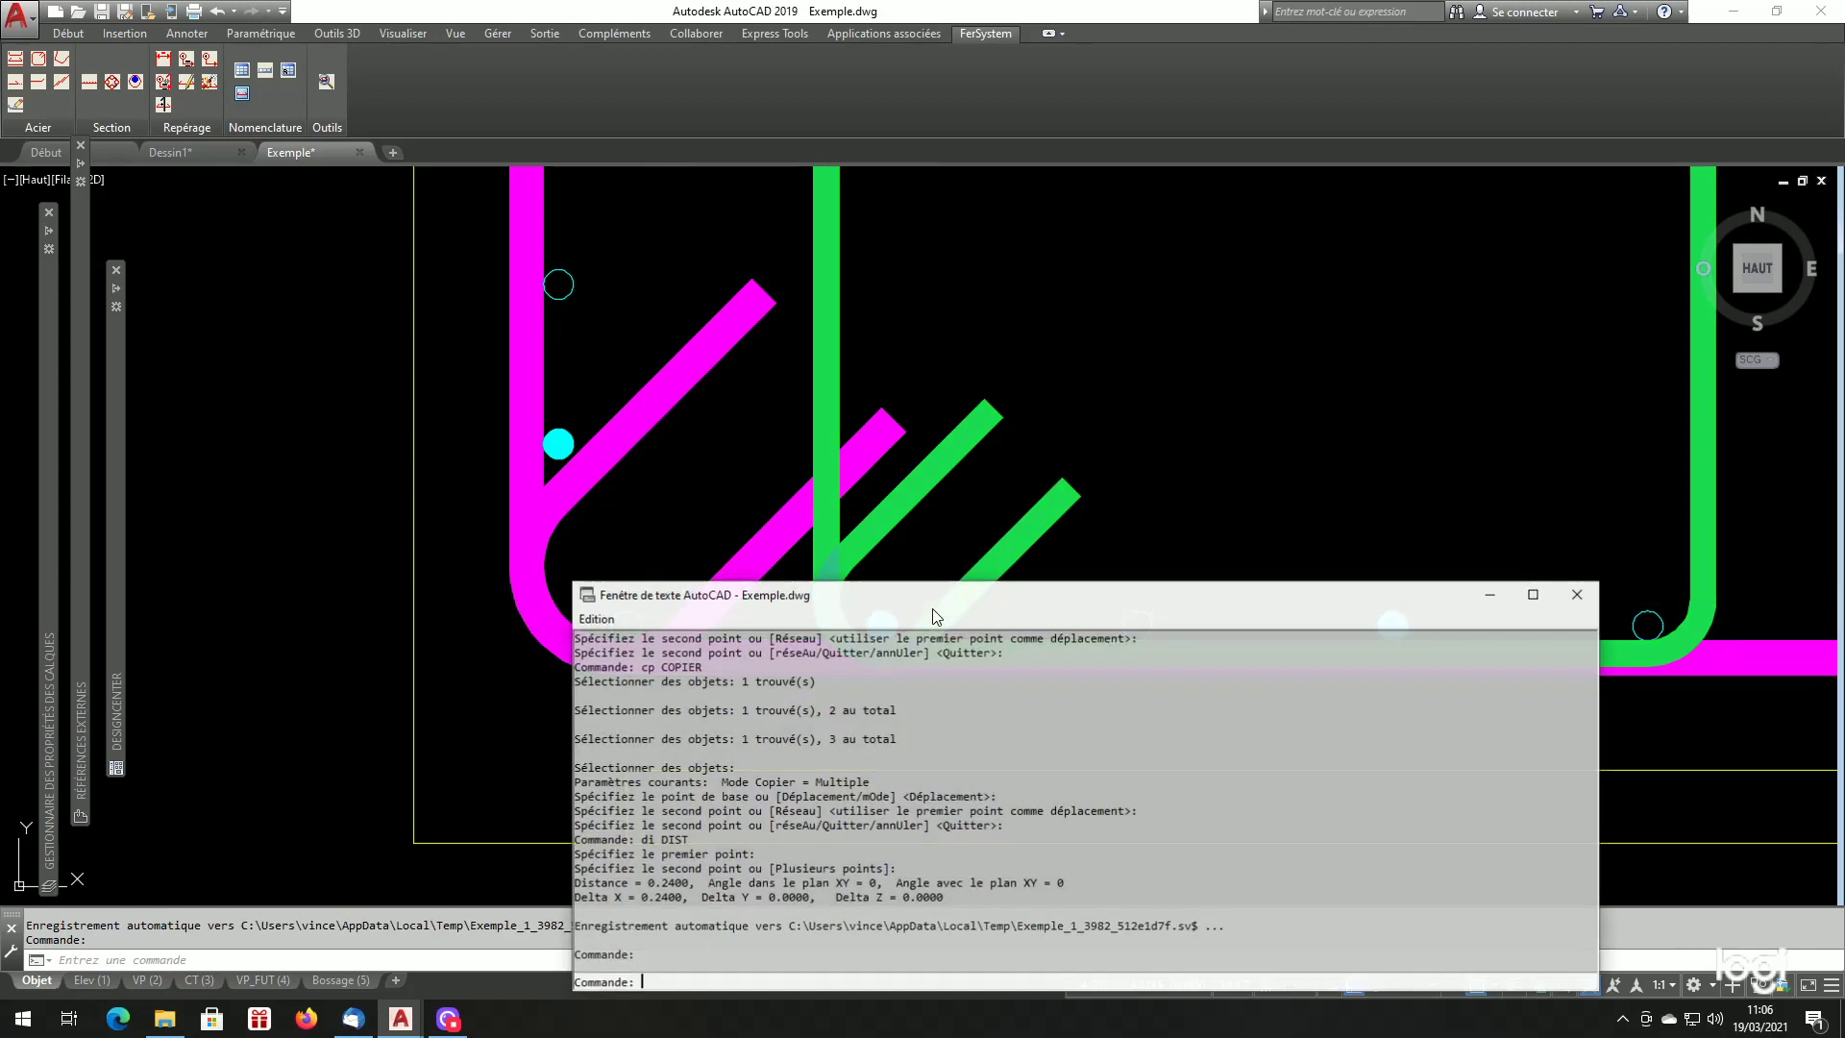
key(F2)
scroll(1066, 736, down, 8)
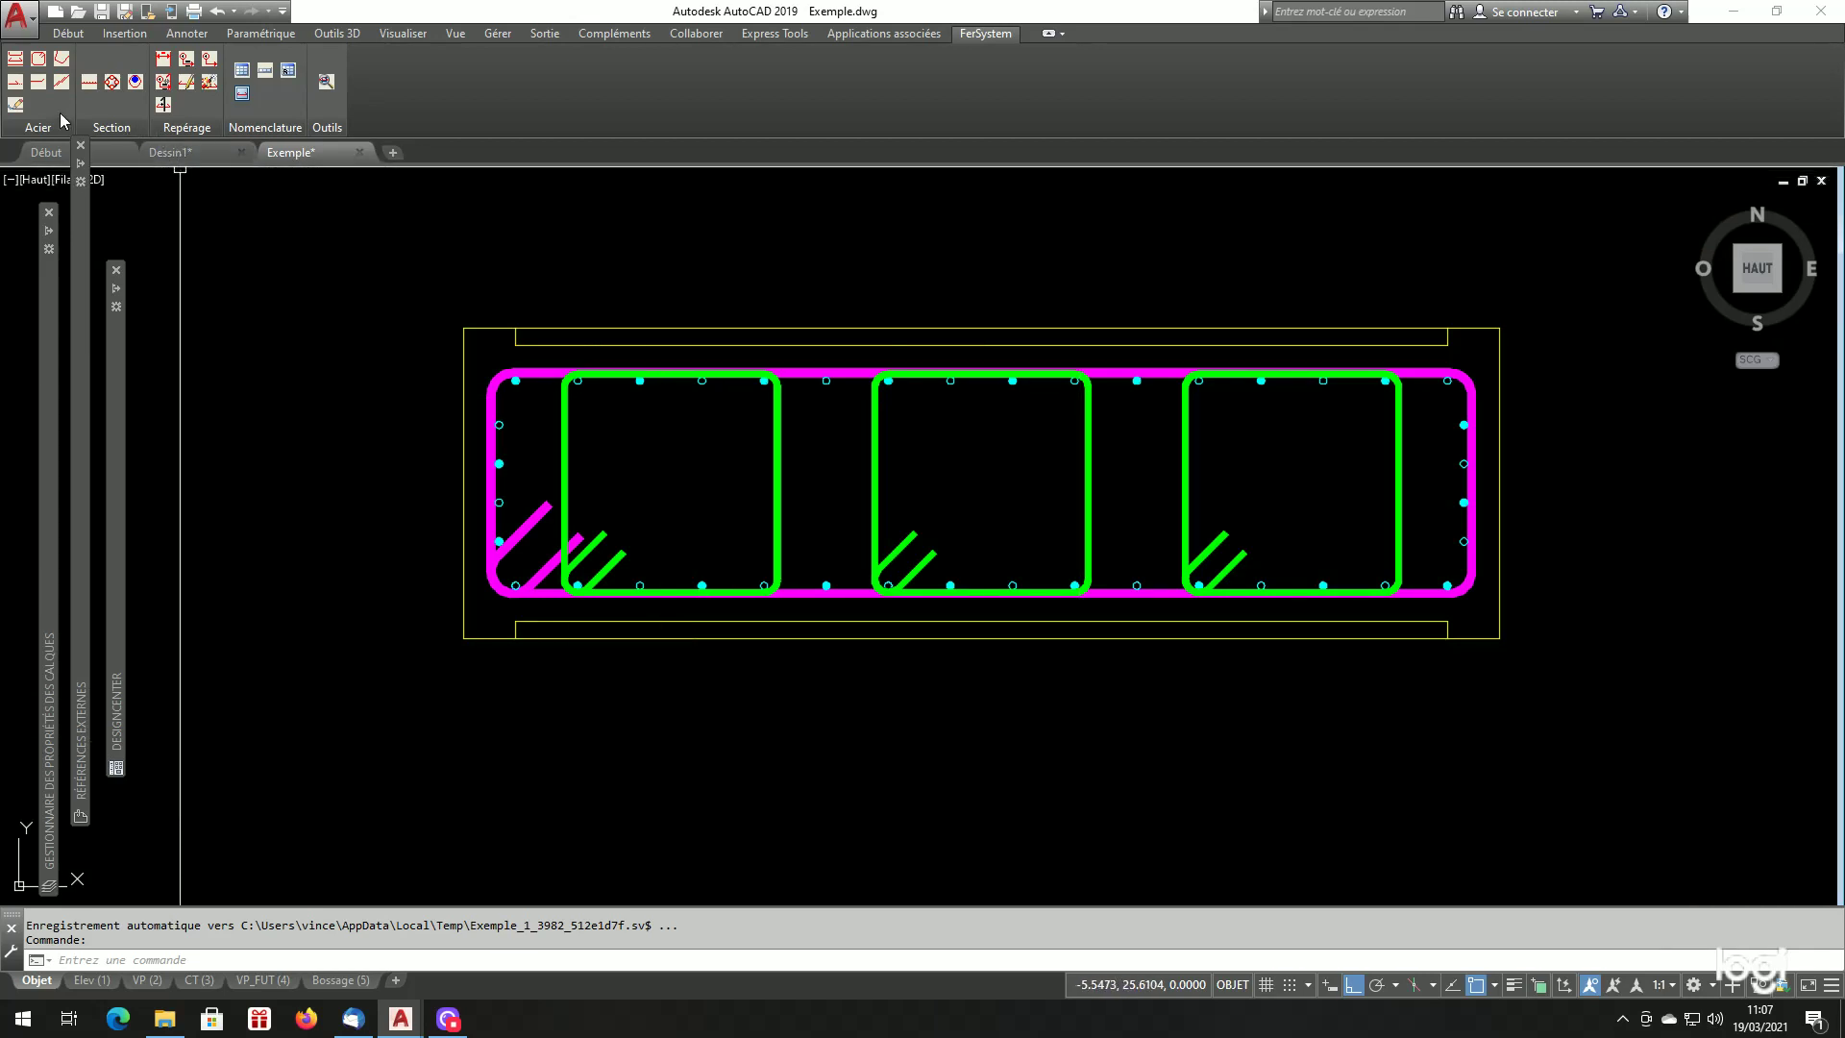
Configure the section bar generator for HA12 bars with 0.24 spacing, Départ distribution, Barre method, Vide aspect and 0.2 bar length.
click(89, 84)
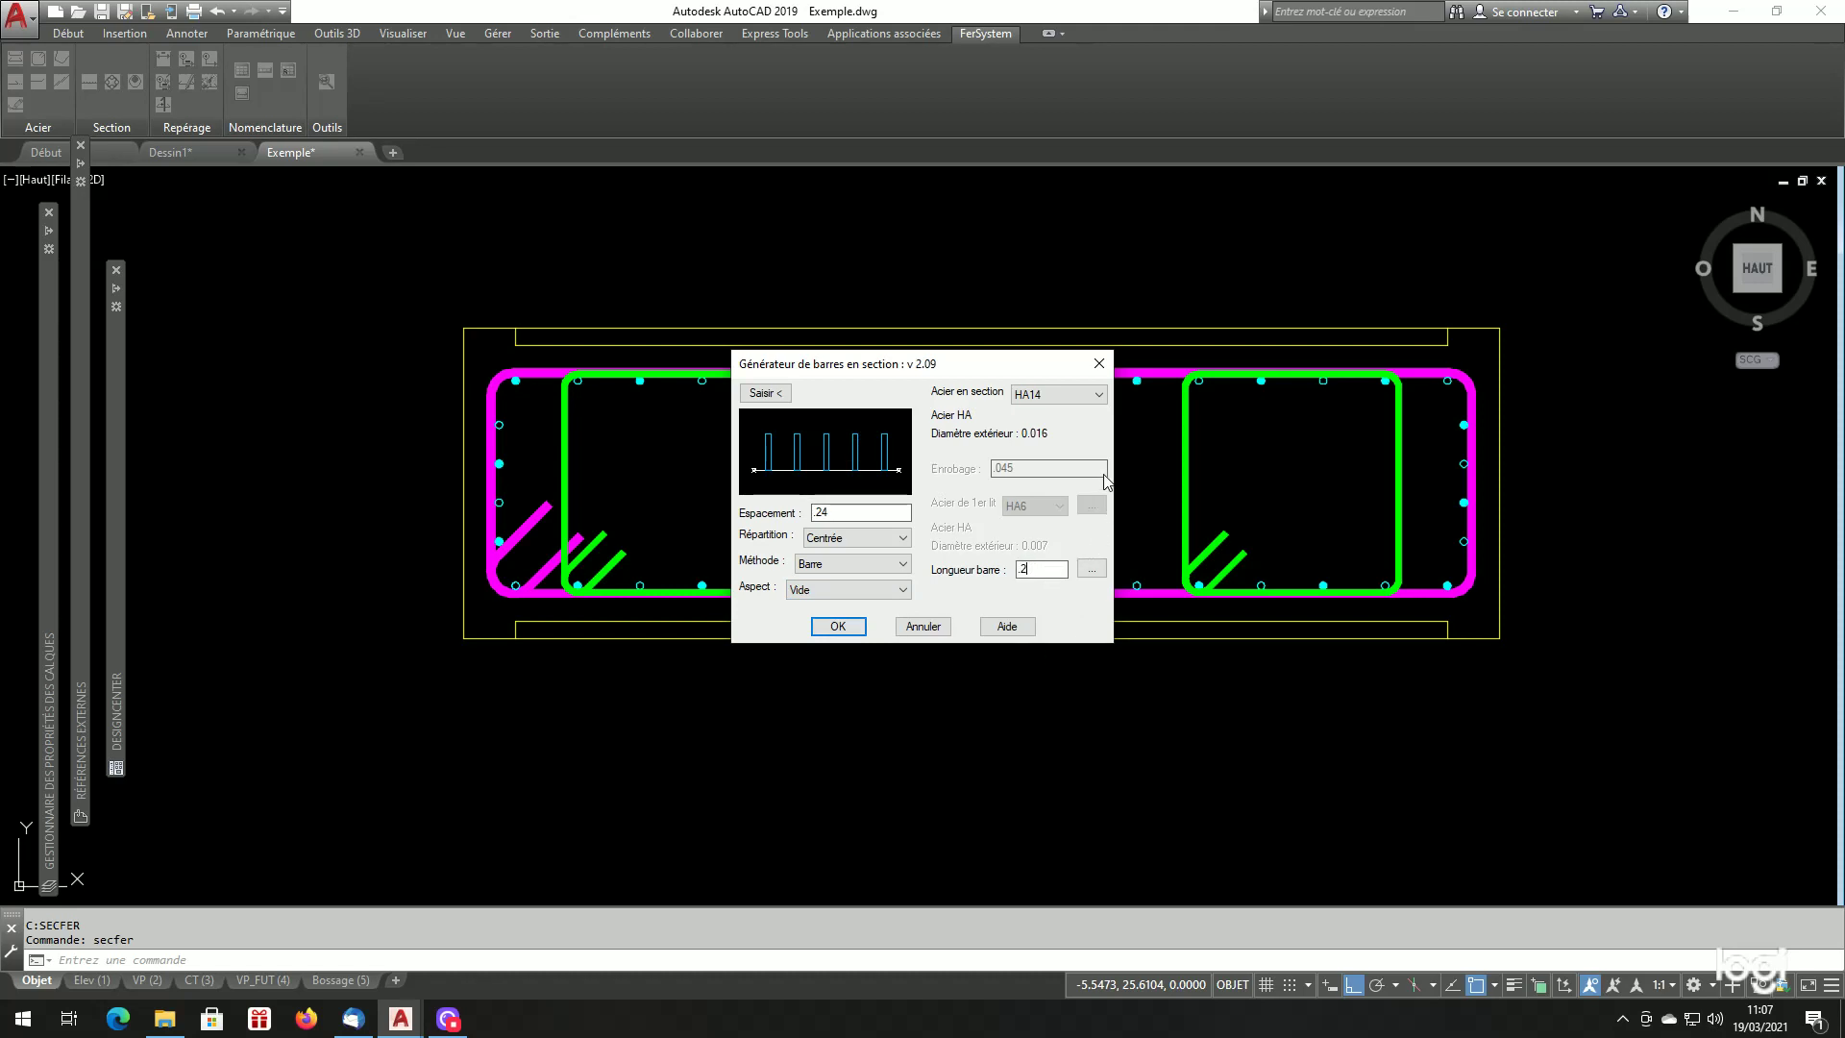
click(1069, 401)
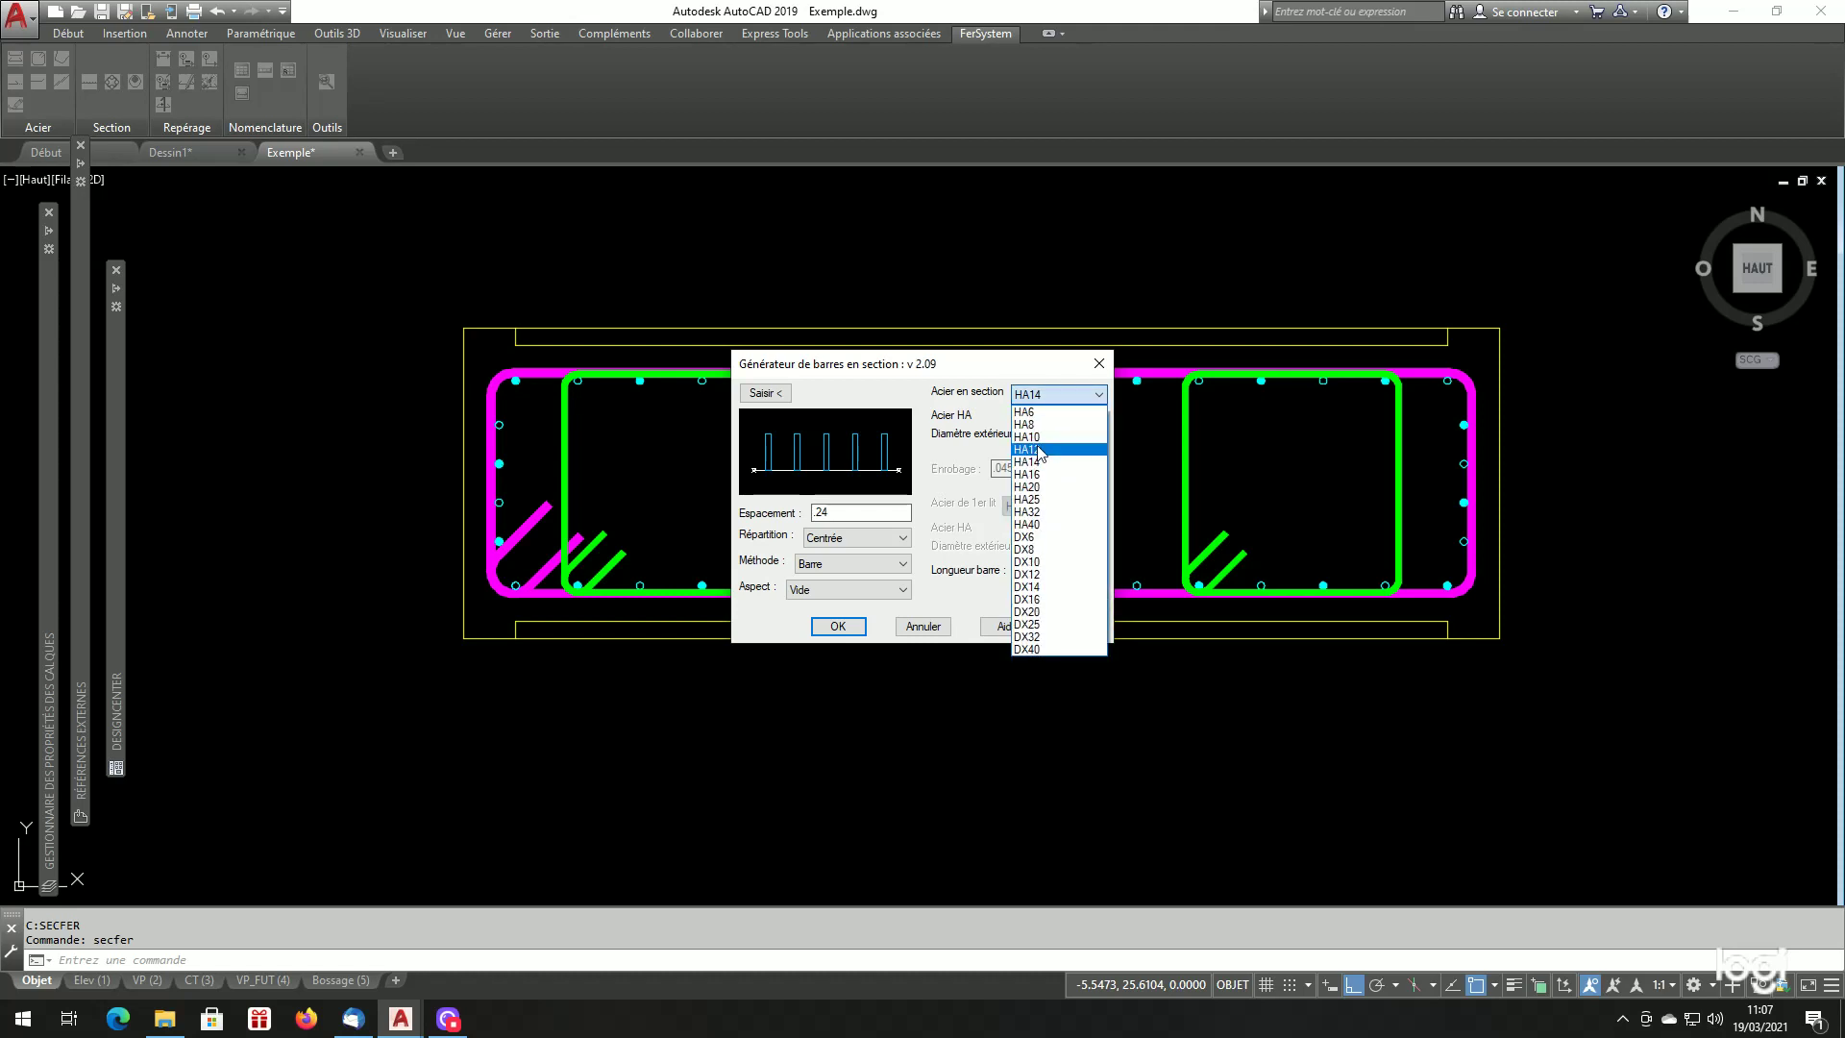
click(1029, 448)
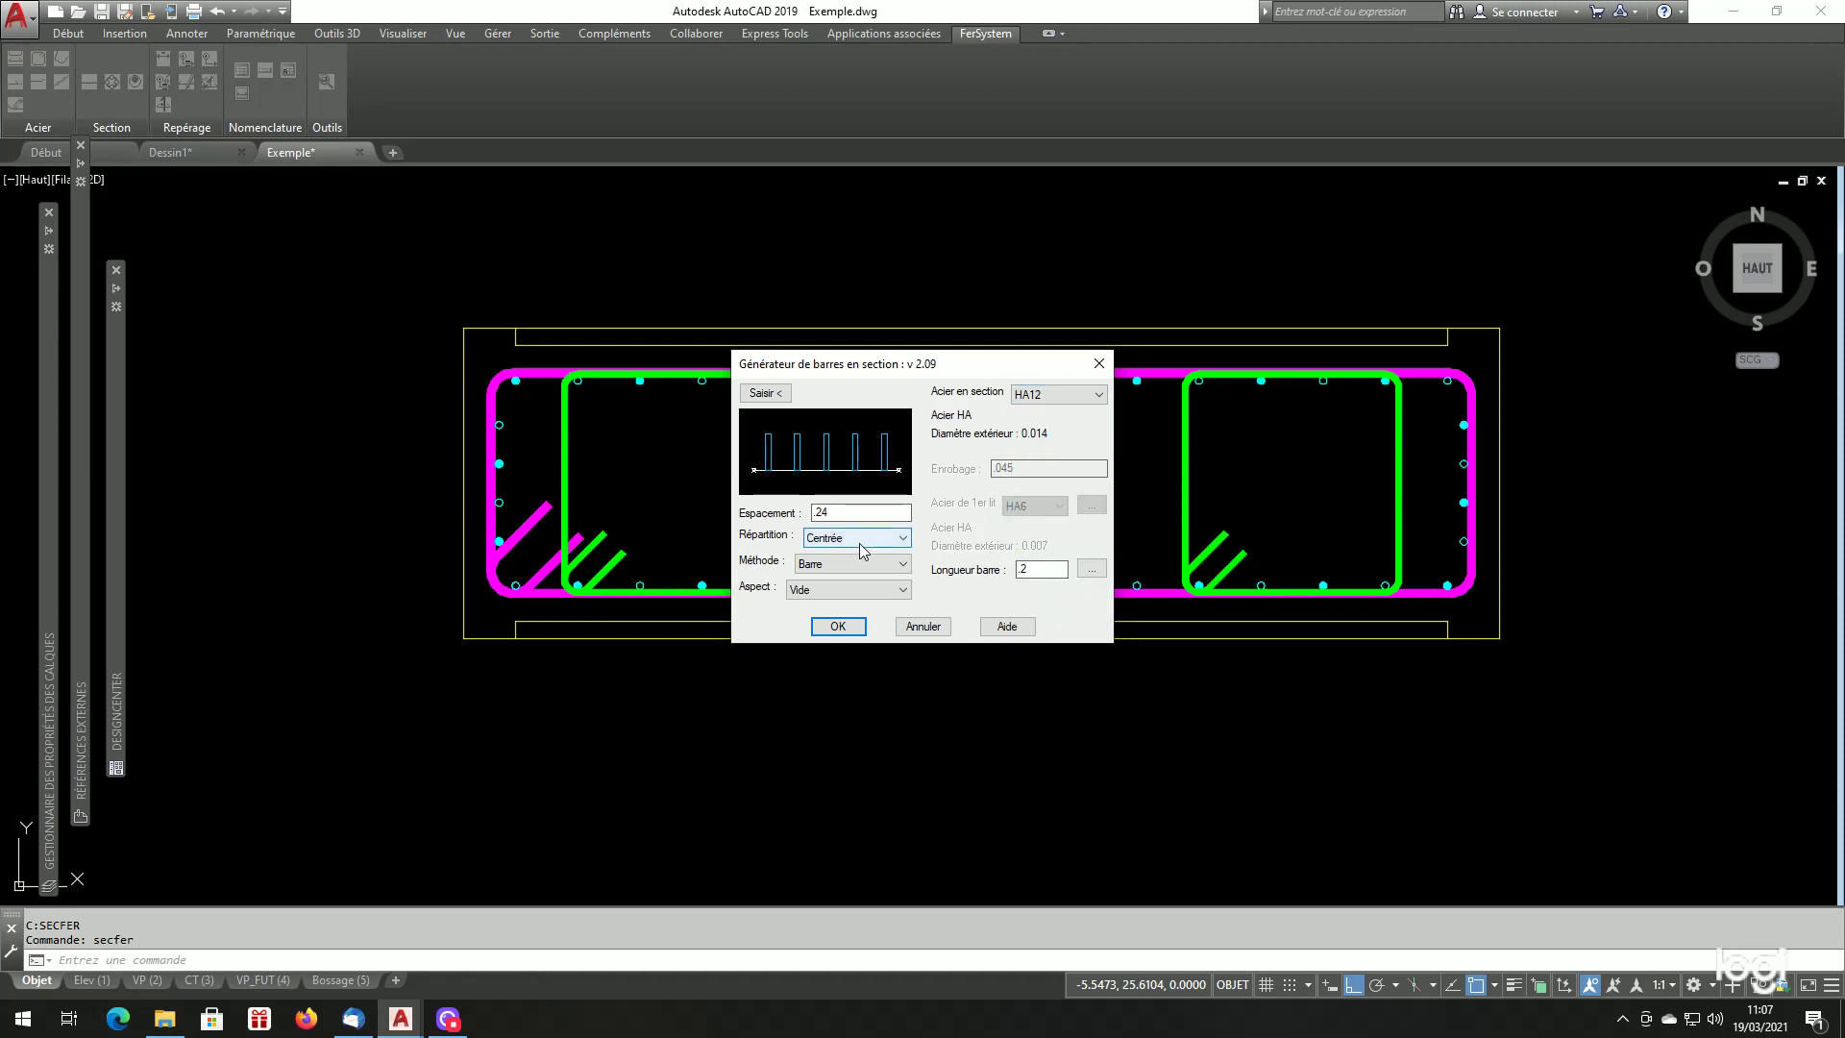
click(828, 569)
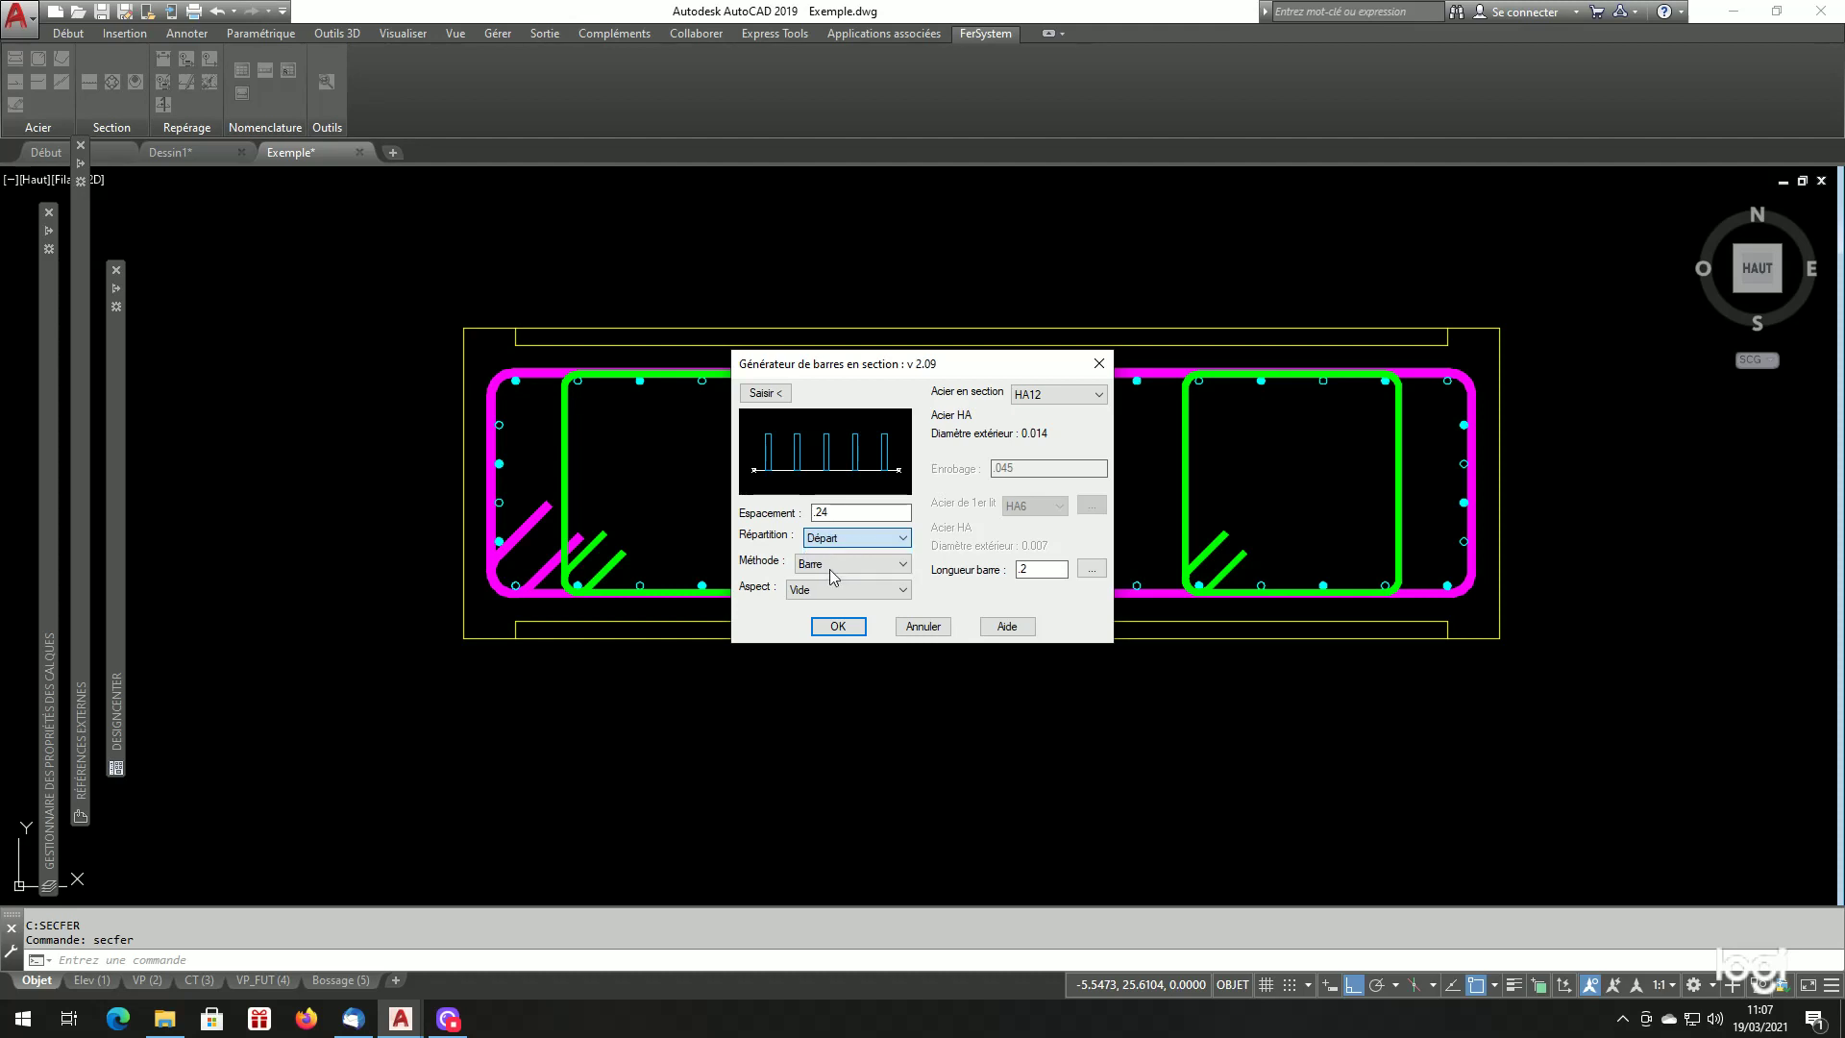
Generate the hollow bars upward along the cross-section's bottom row, from its first hollow bar to its last one.
click(761, 397)
scroll(562, 527, up, 2)
click(489, 616)
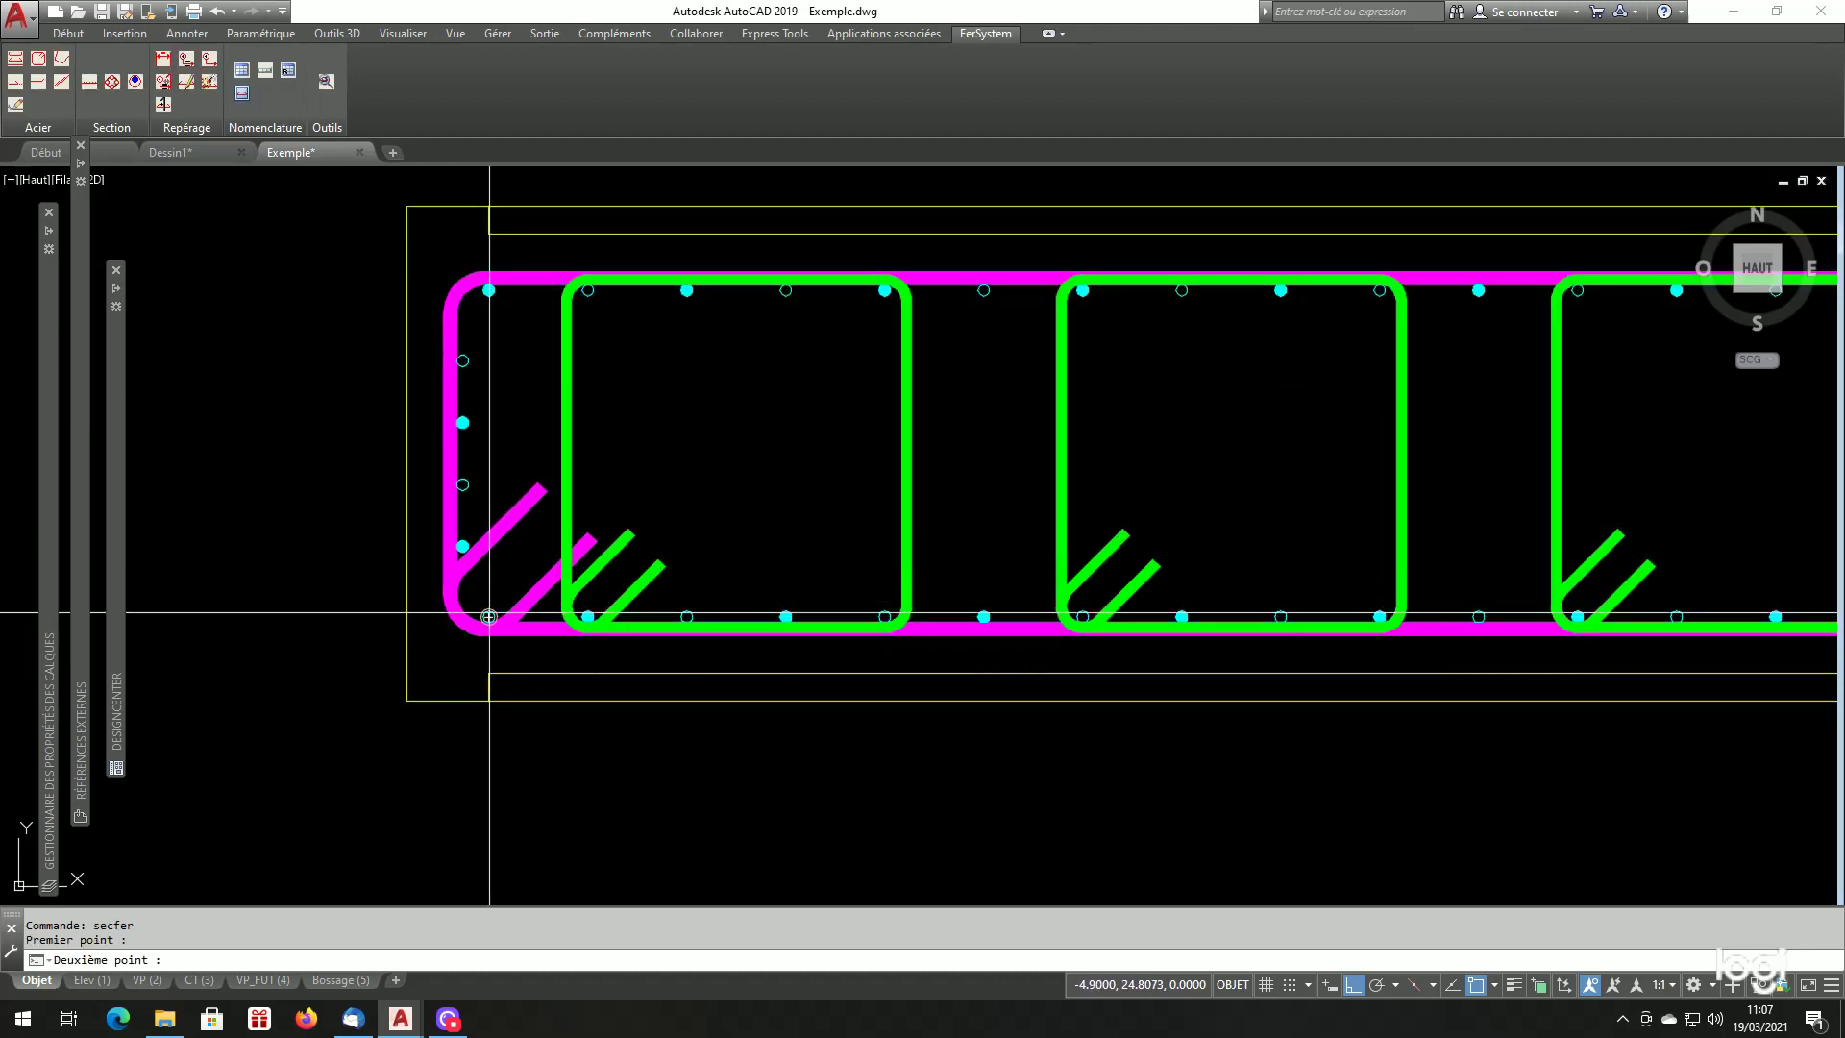
scroll(576, 622, down, 4)
scroll(1194, 609, up, 6)
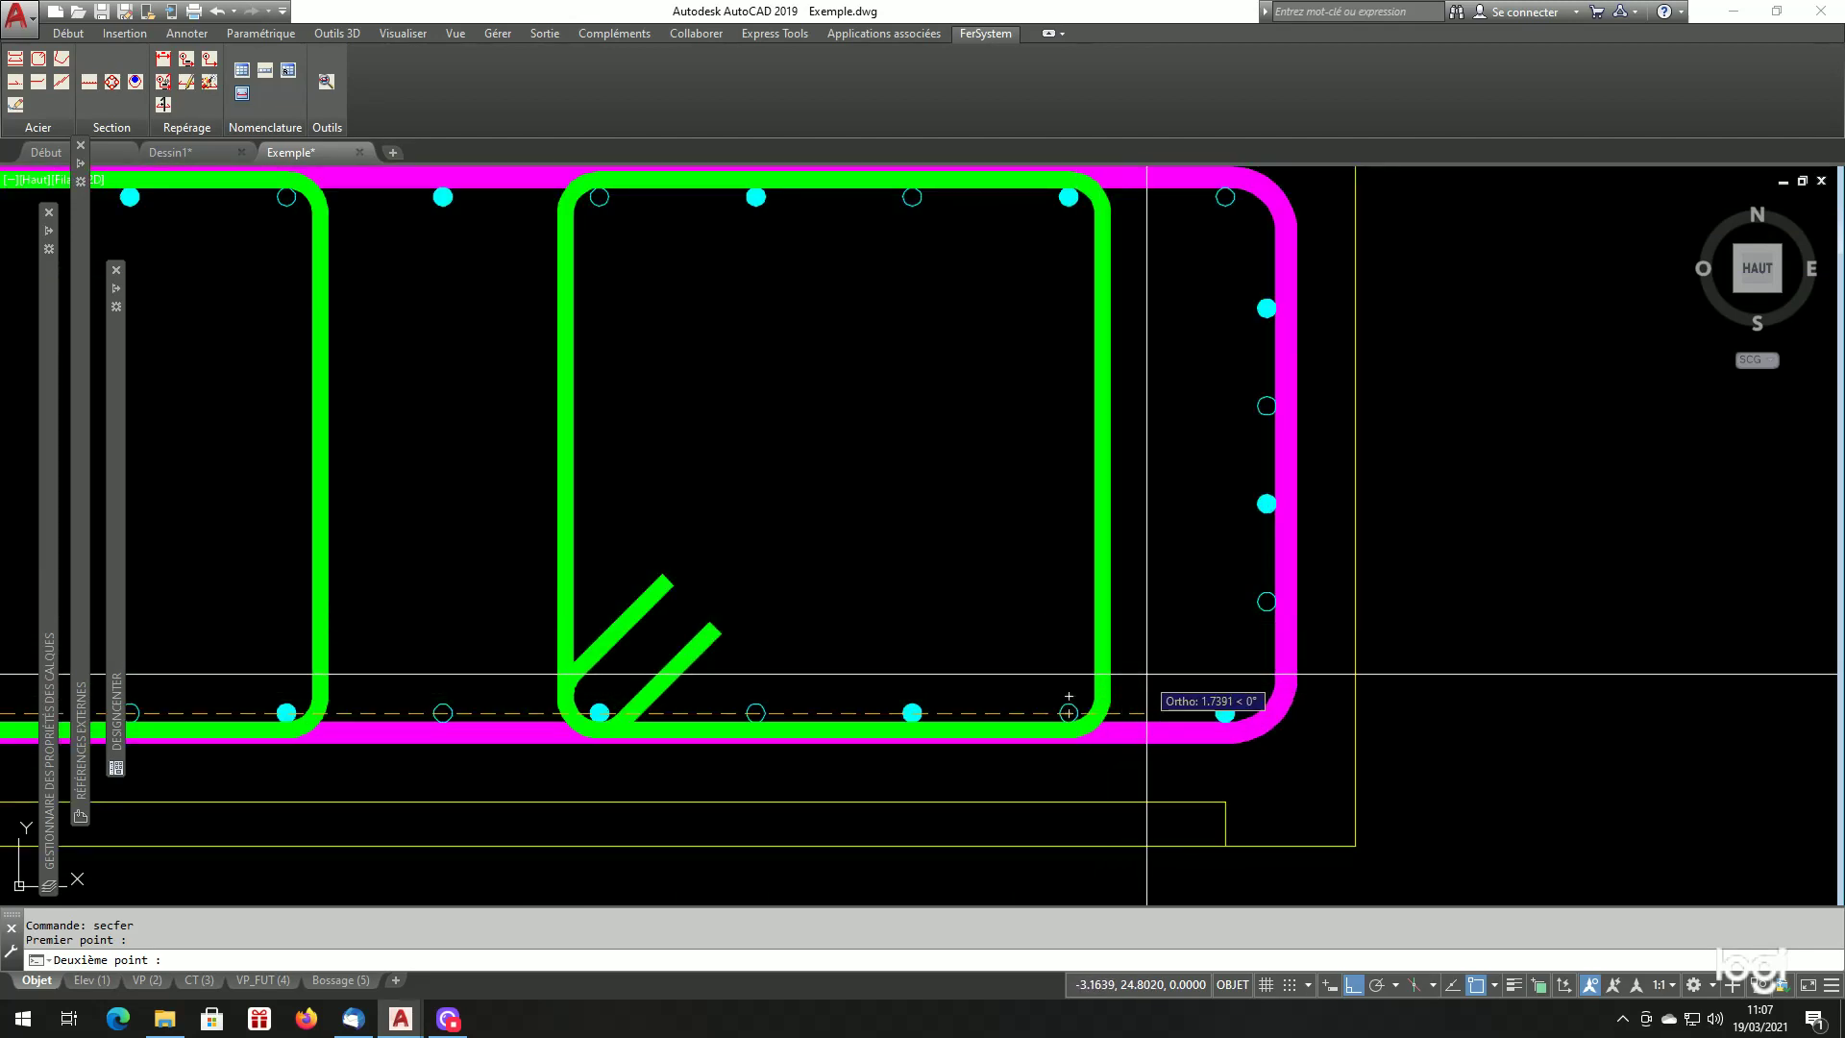
scroll(1105, 615, down, 8)
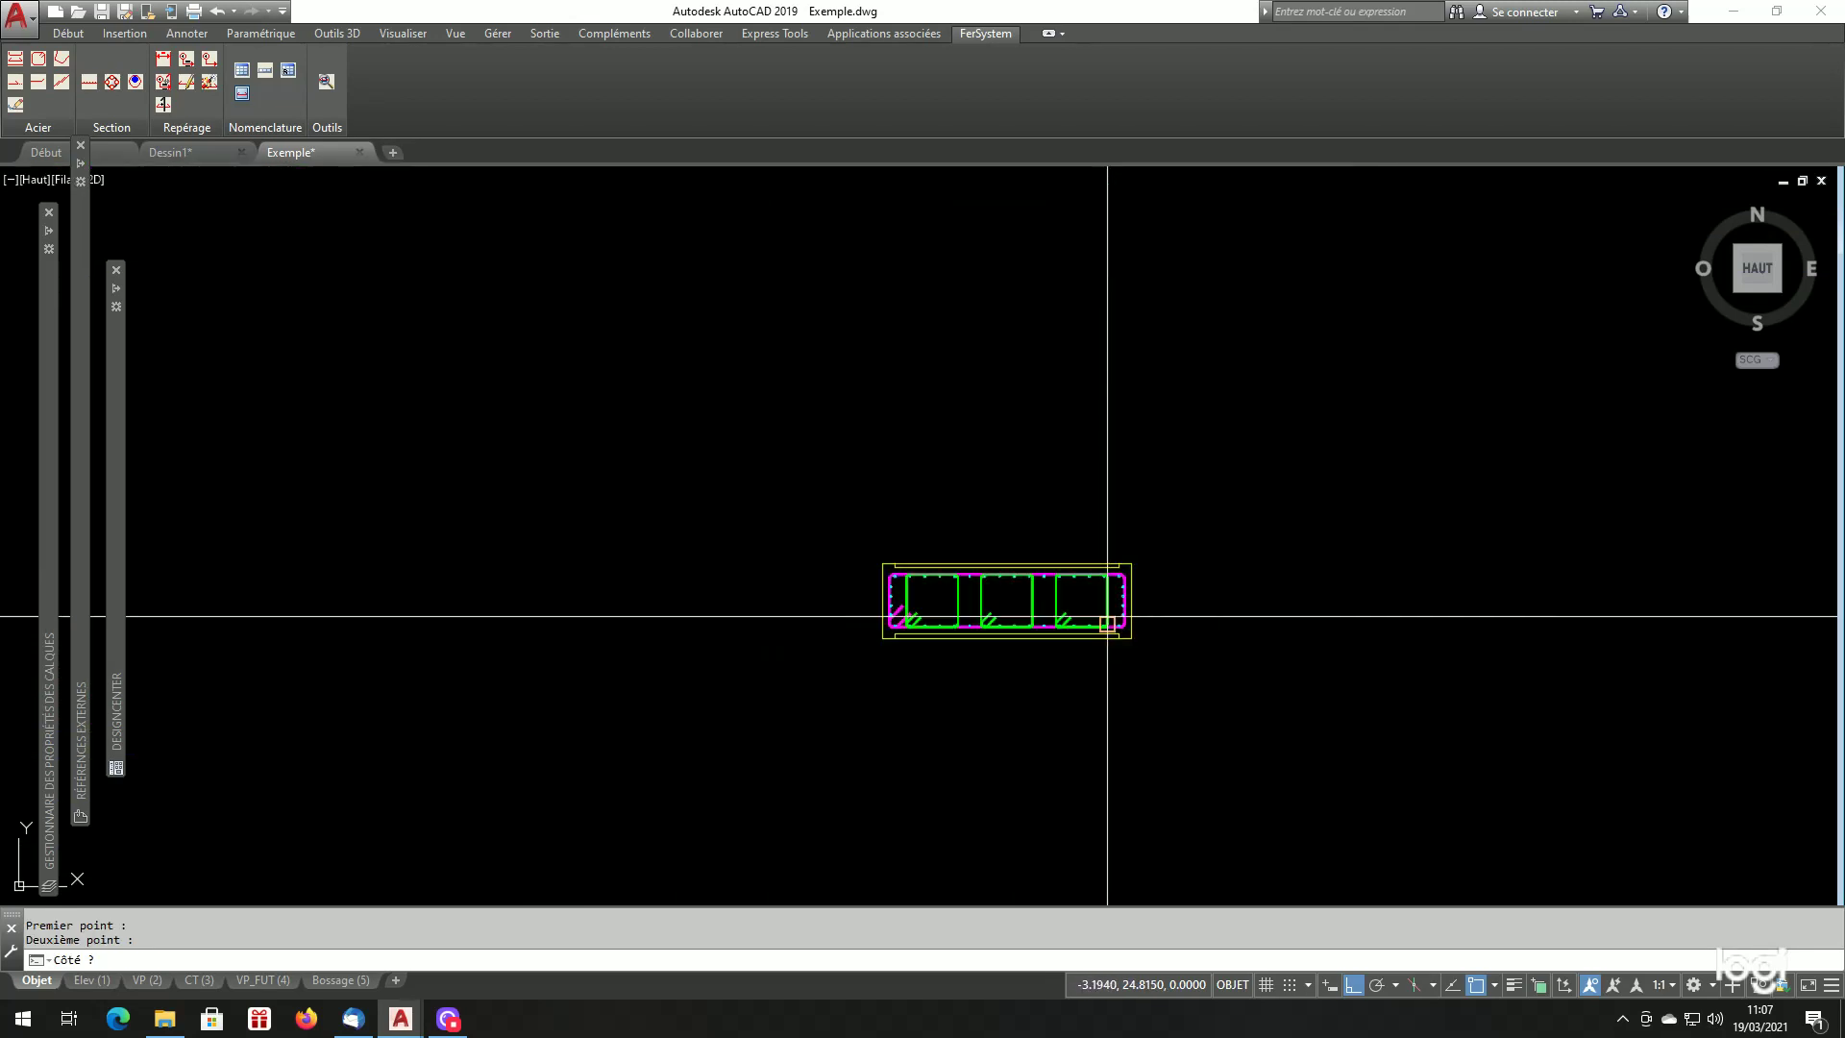
click(1002, 403)
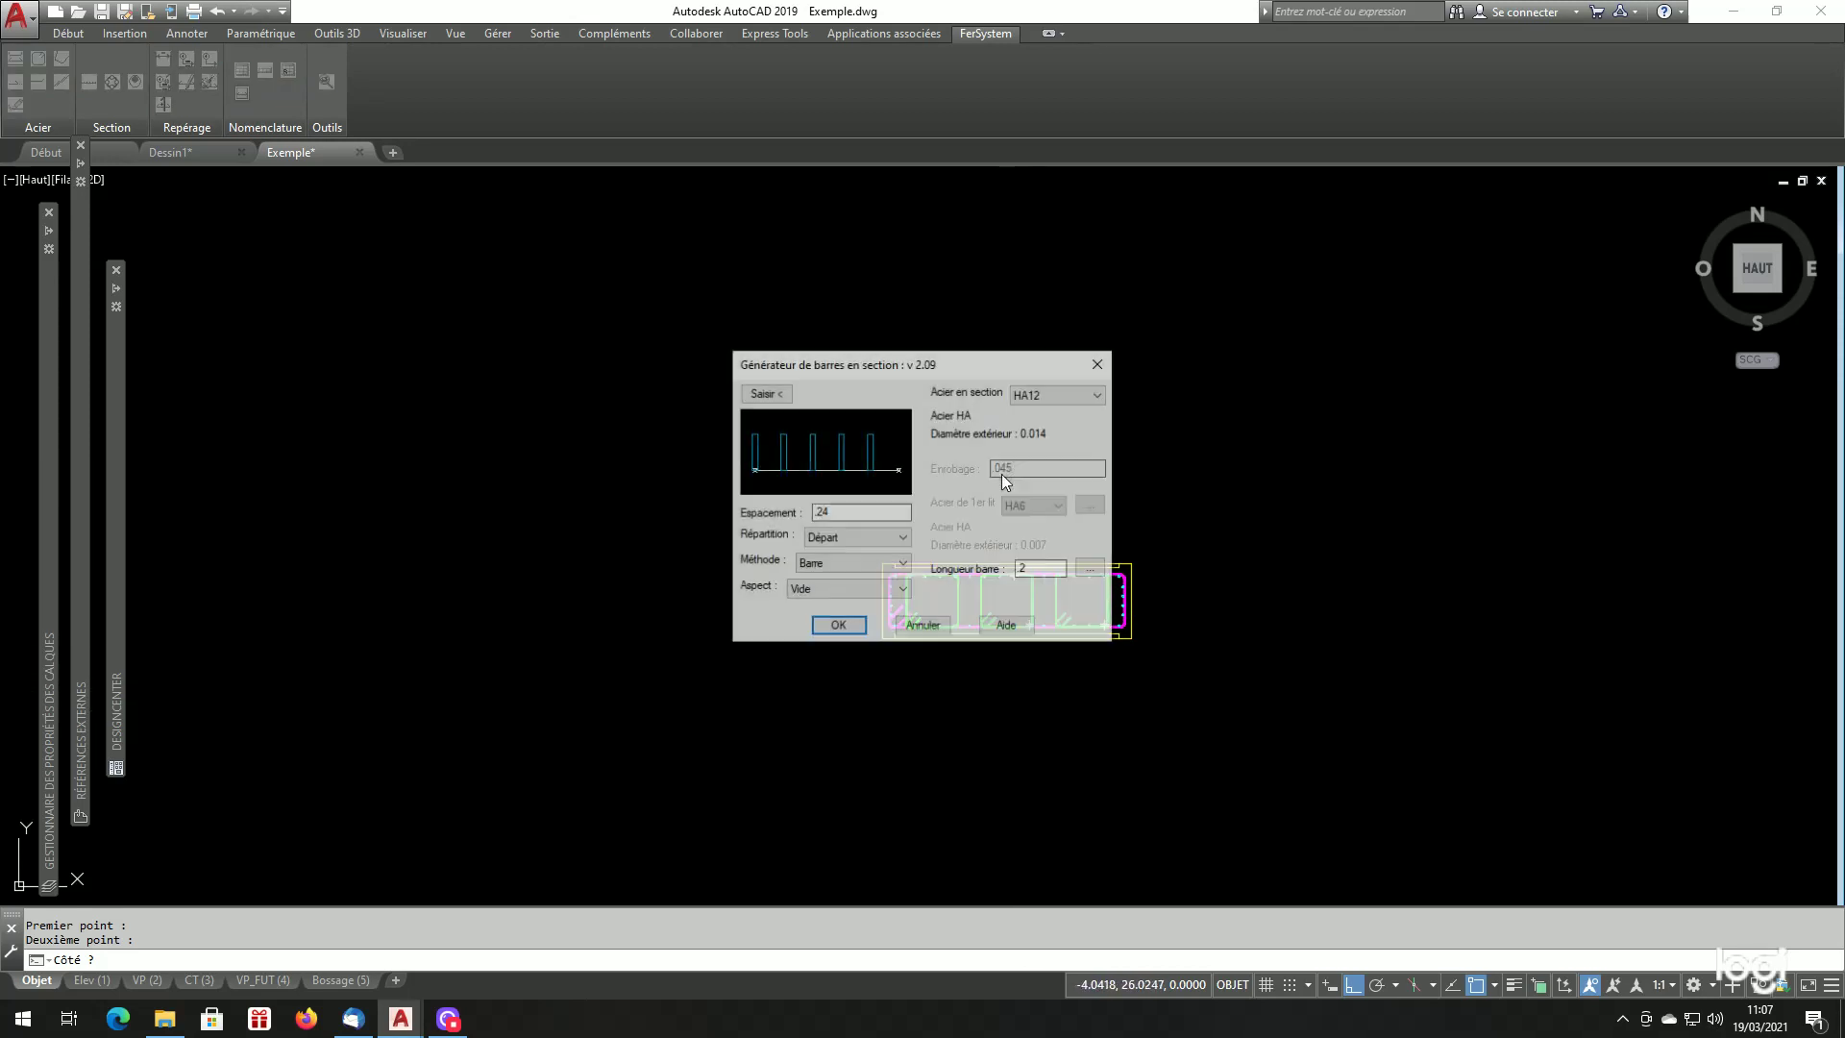
click(837, 626)
scroll(906, 618, up, 8)
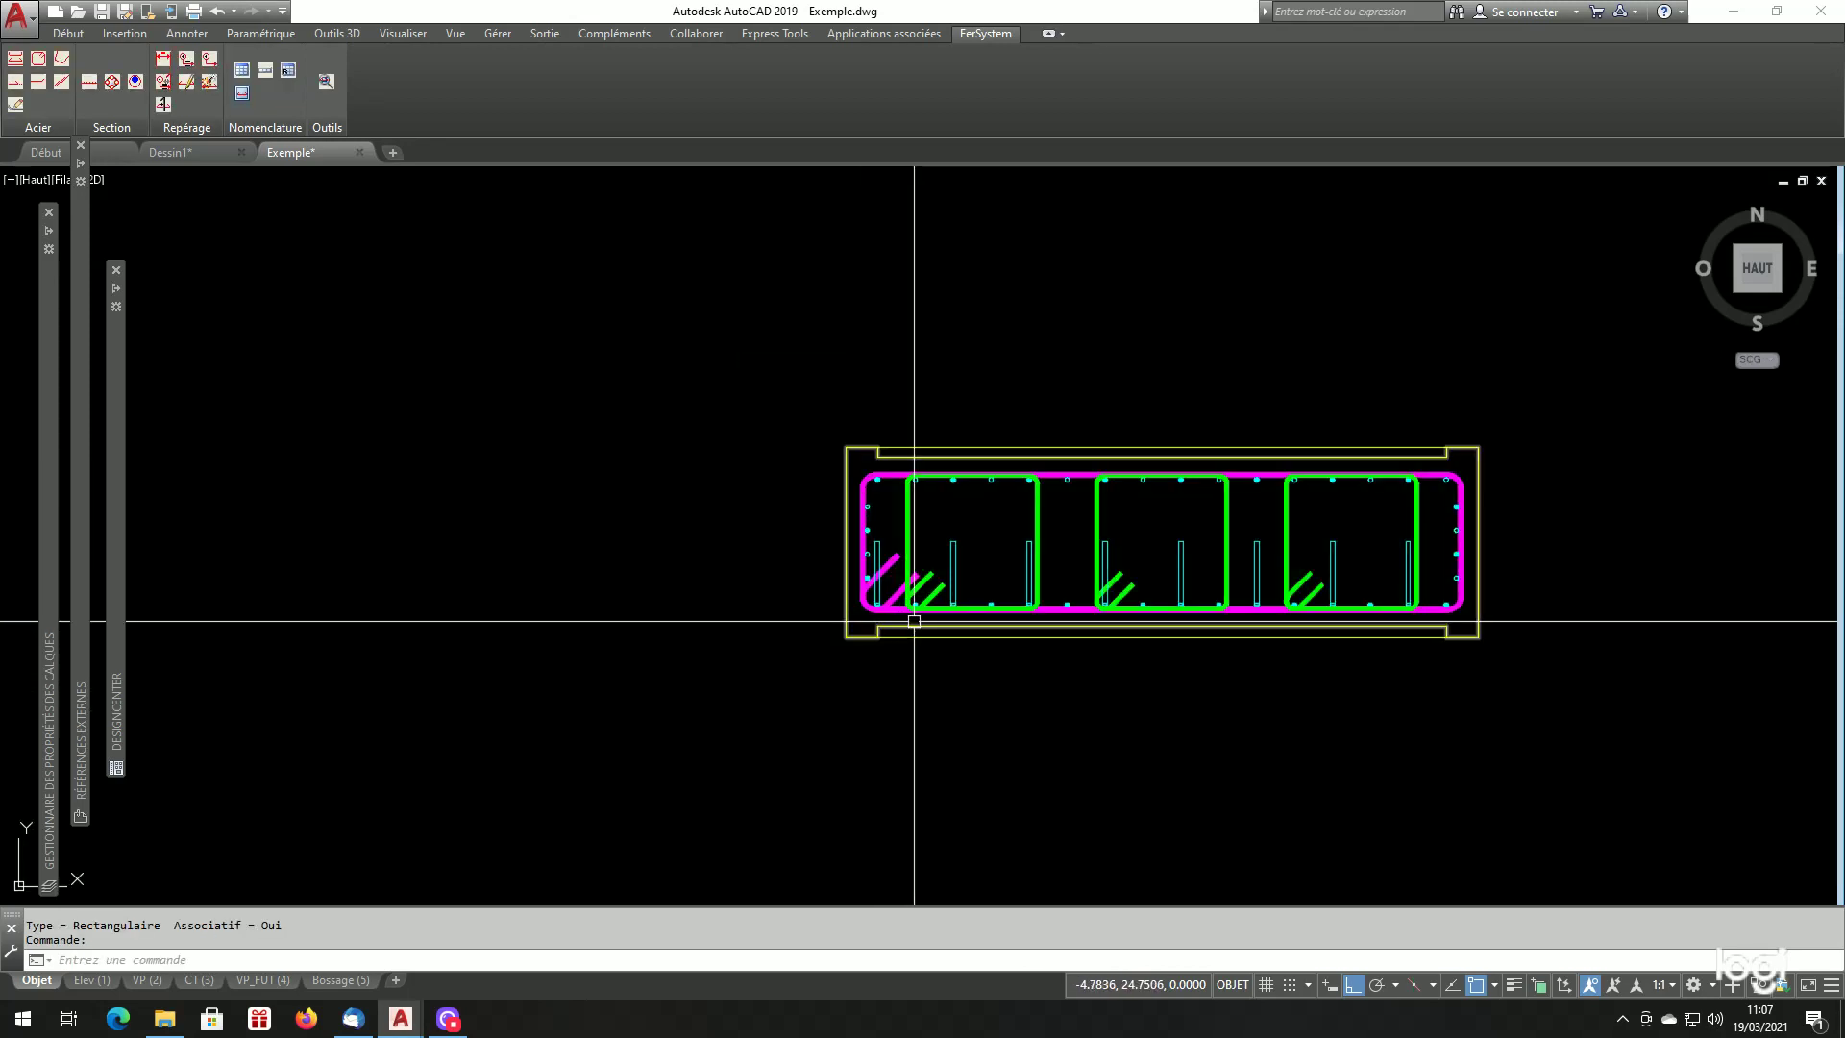
Move the generated hollow bar row about 14.02 straight down onto the lower part of the left shaft in the front elevation.
scroll(782, 528, down, 3)
scroll(913, 526, down, 2)
scroll(1365, 517, up, 6)
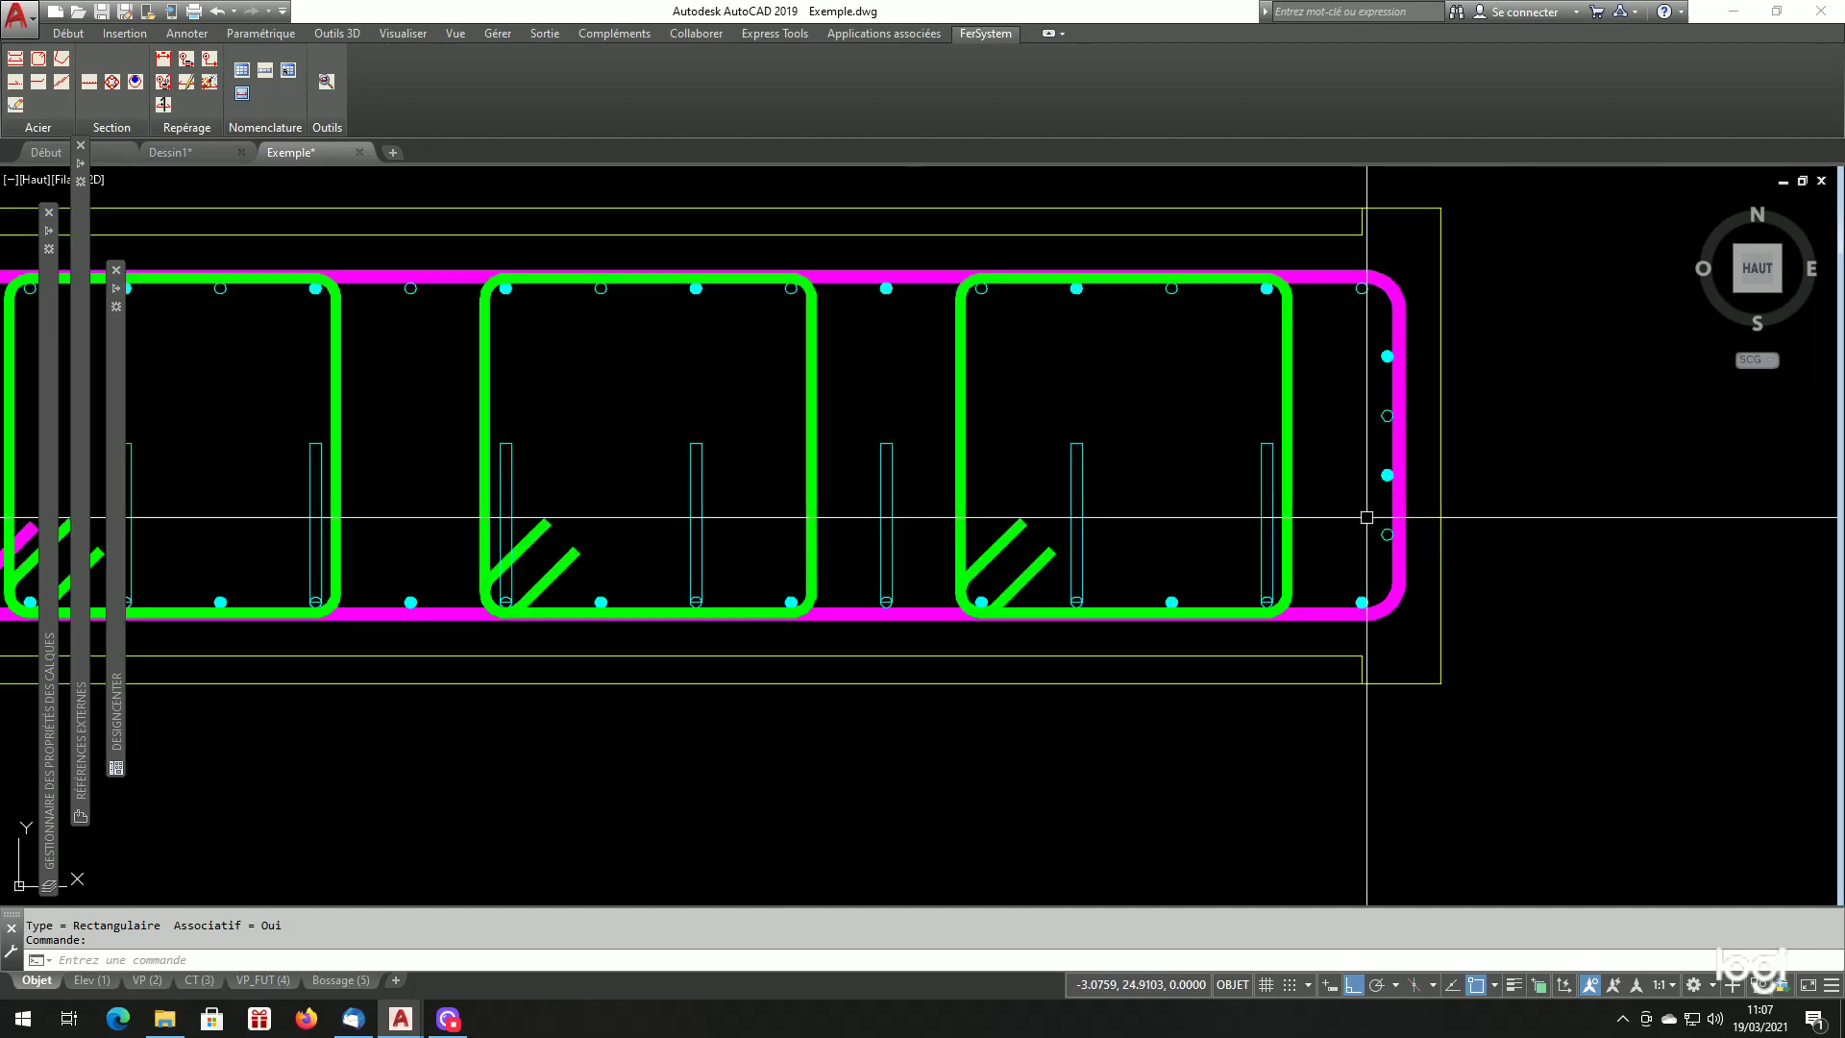
text(d )
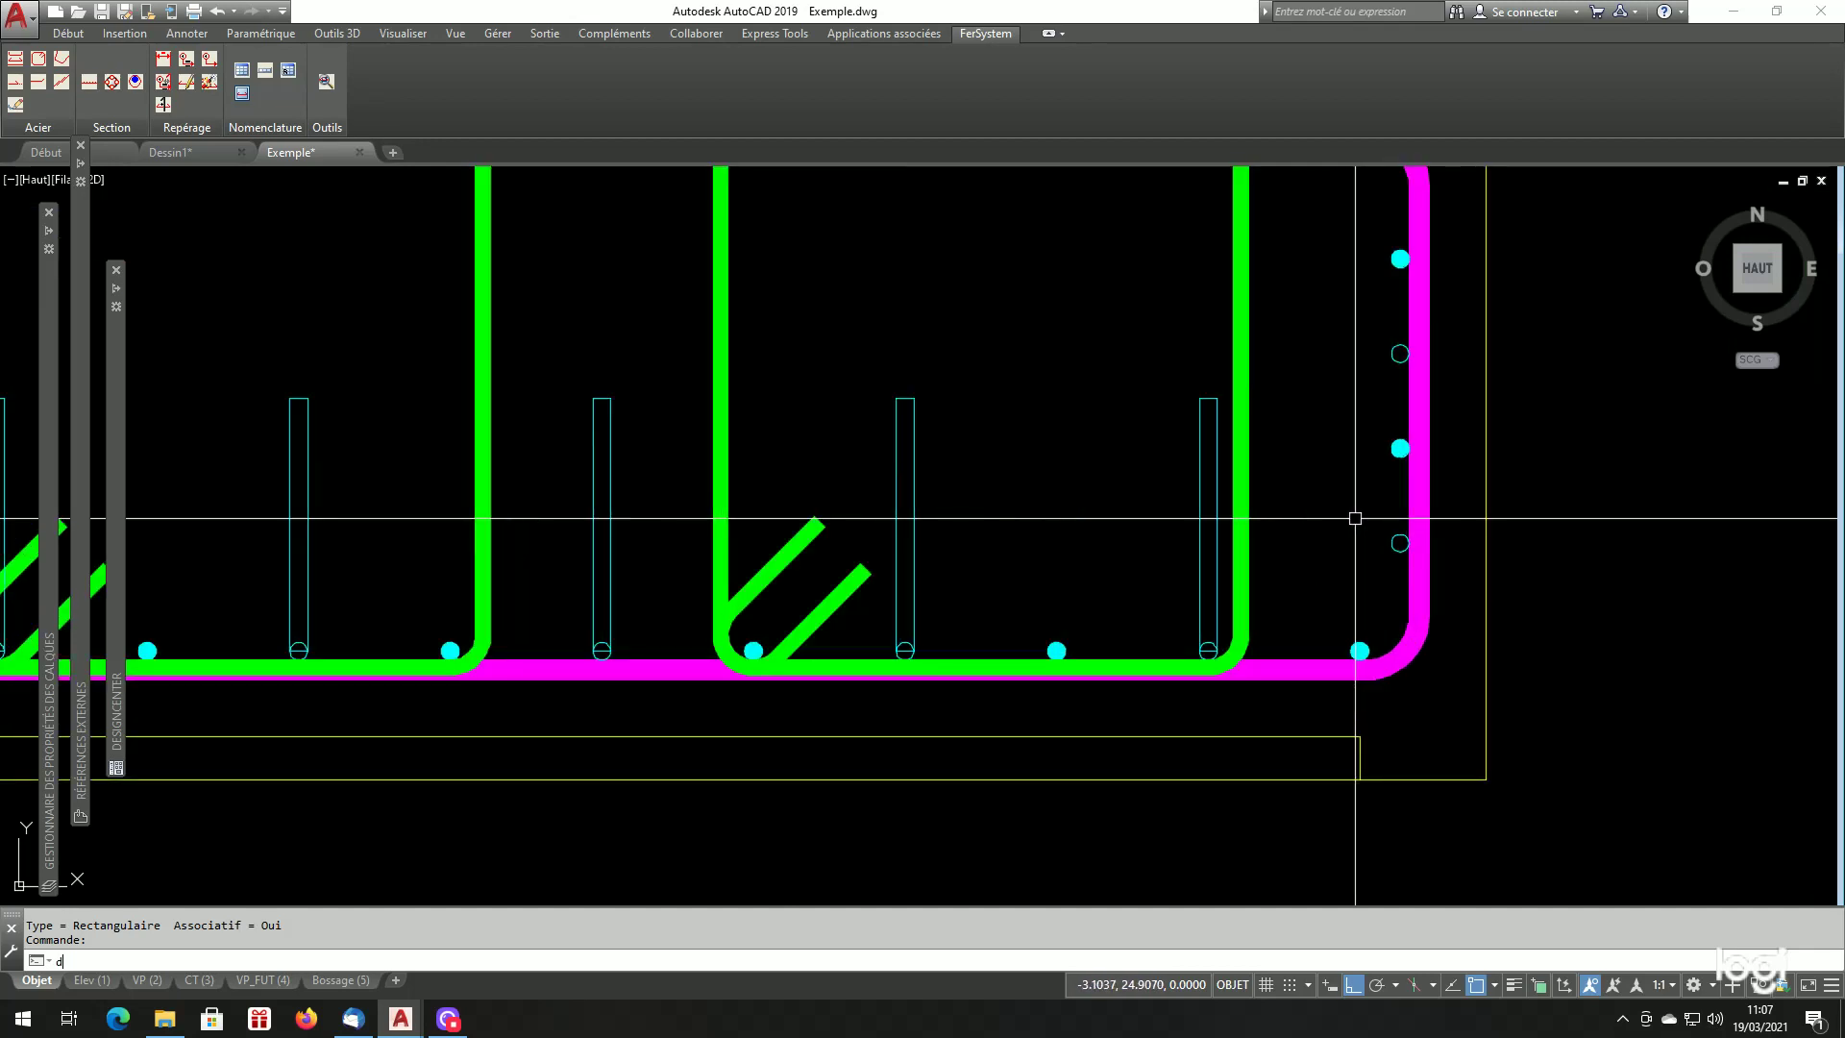
text(p)
key(Return)
click(1200, 511)
key(Return)
click(1125, 429)
scroll(1125, 373, down, 3)
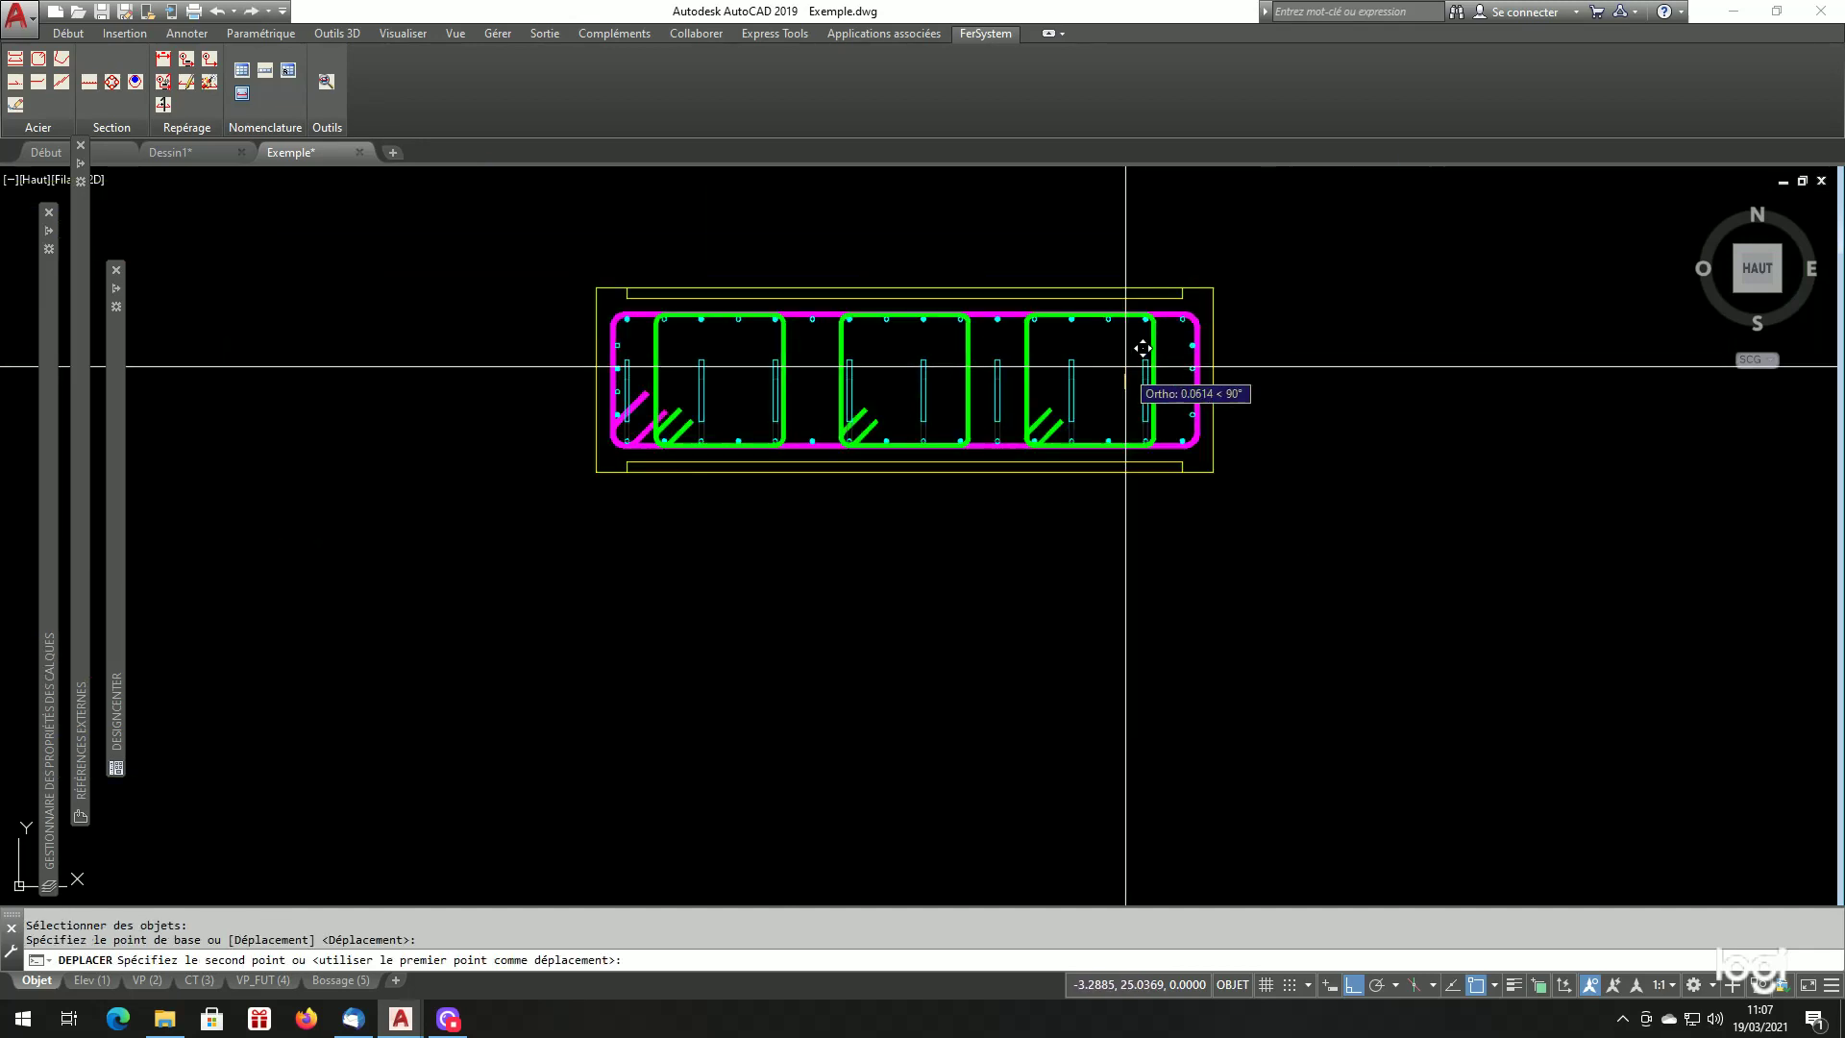
scroll(1126, 366, down, 7)
scroll(1165, 568, down, 3)
scroll(1100, 434, up, 4)
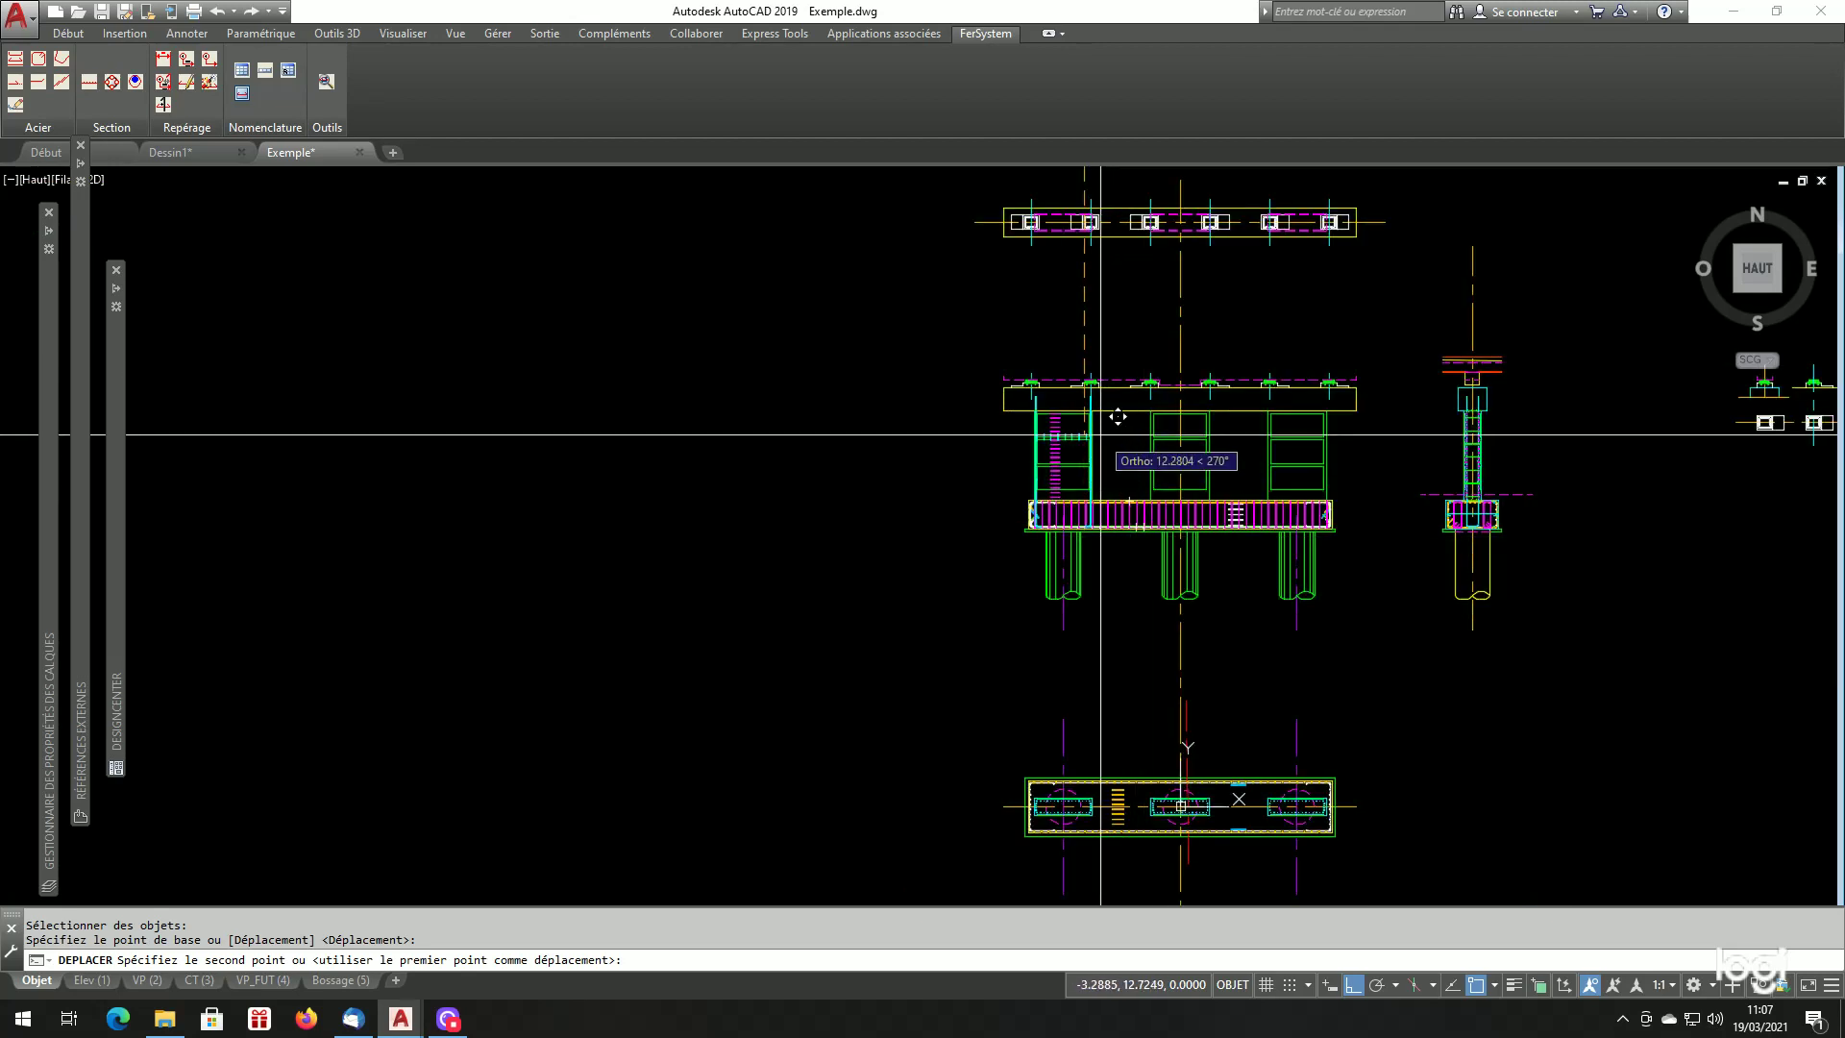
scroll(1118, 416, up, 6)
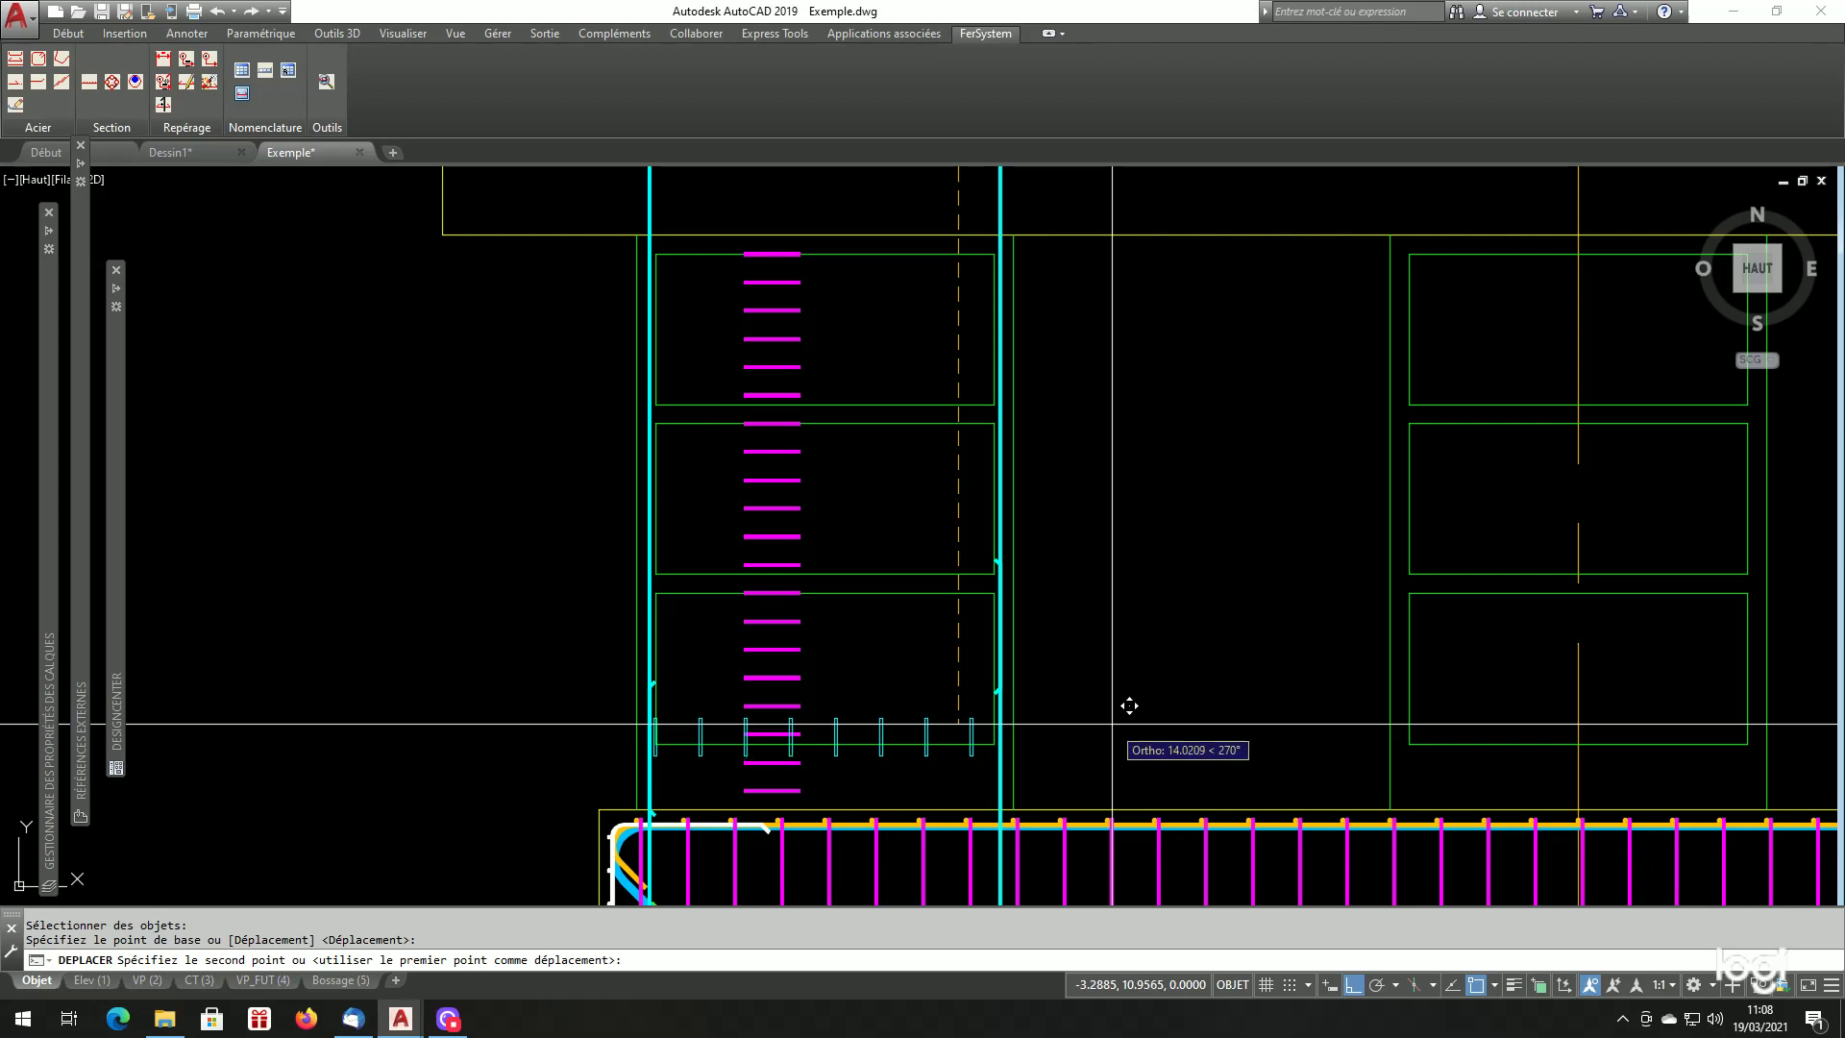
click(1129, 705)
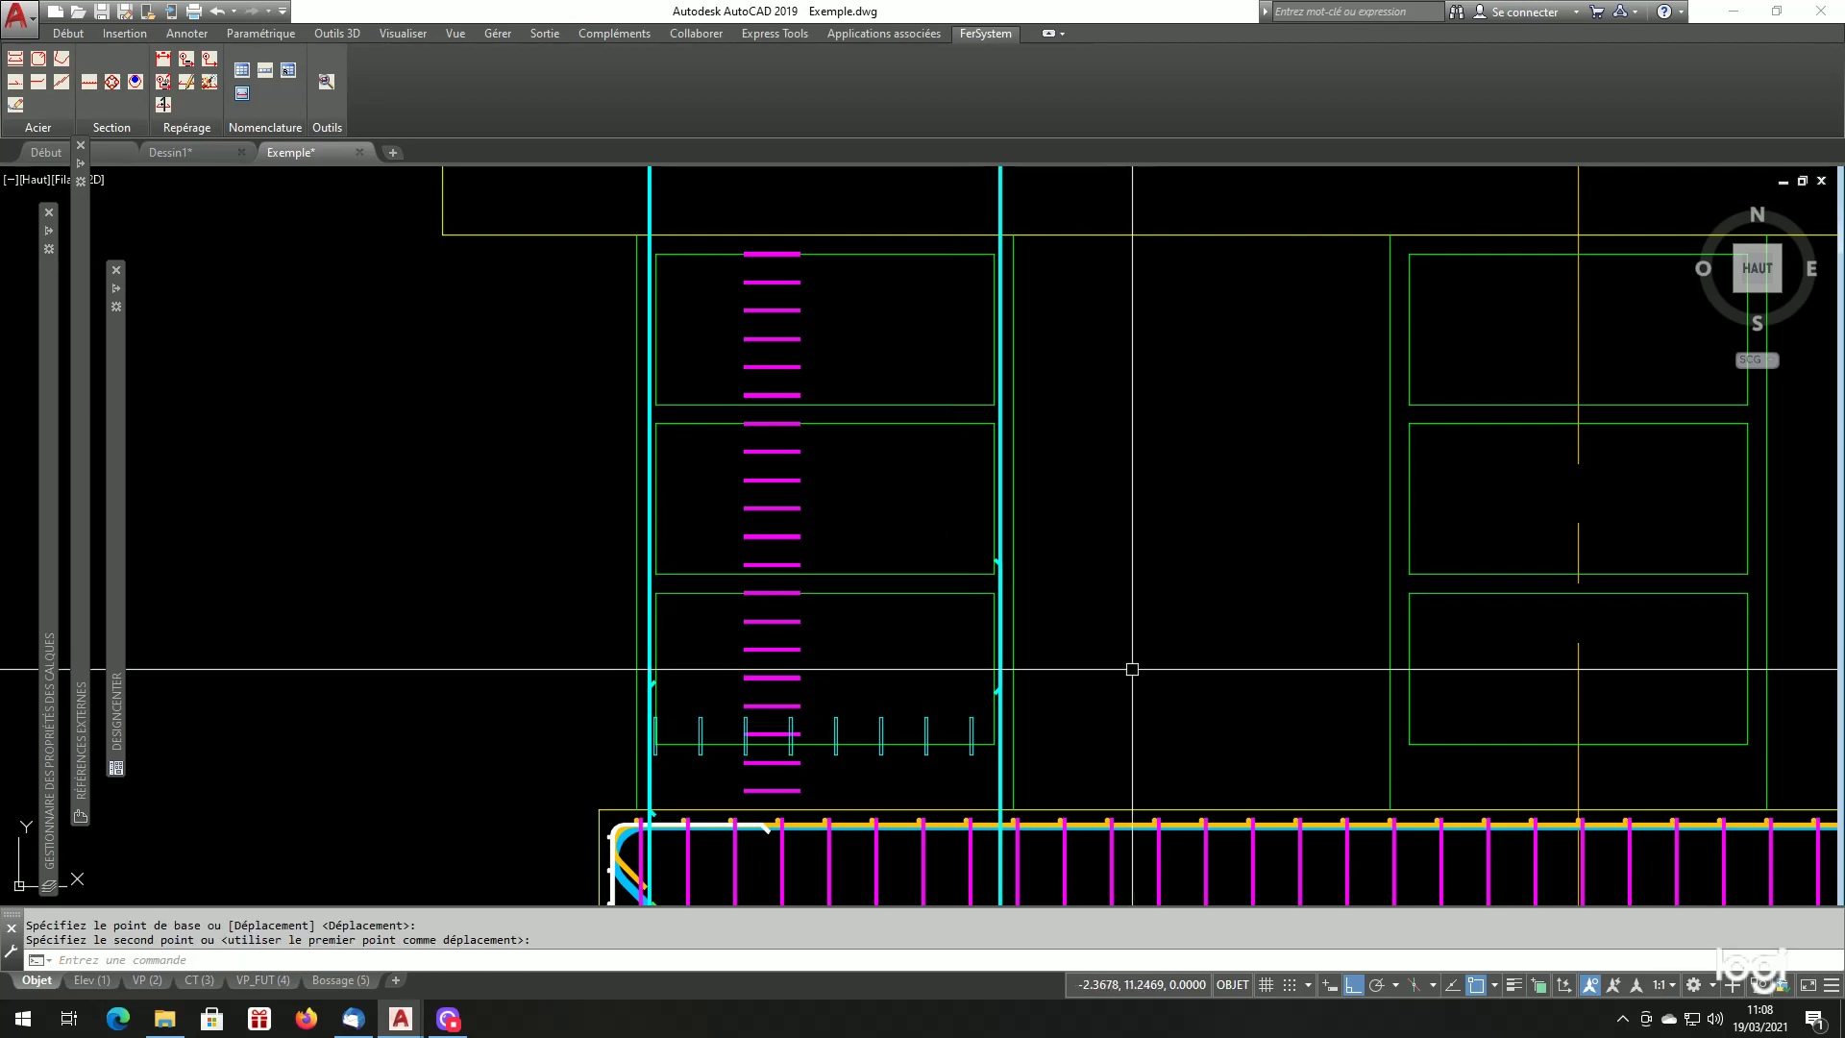
Generate HA12 bars with Plein aspect and 0.24 spacing upward along the cross-section's bottom row, from its first solid bar to its last.
scroll(1133, 669, down, 10)
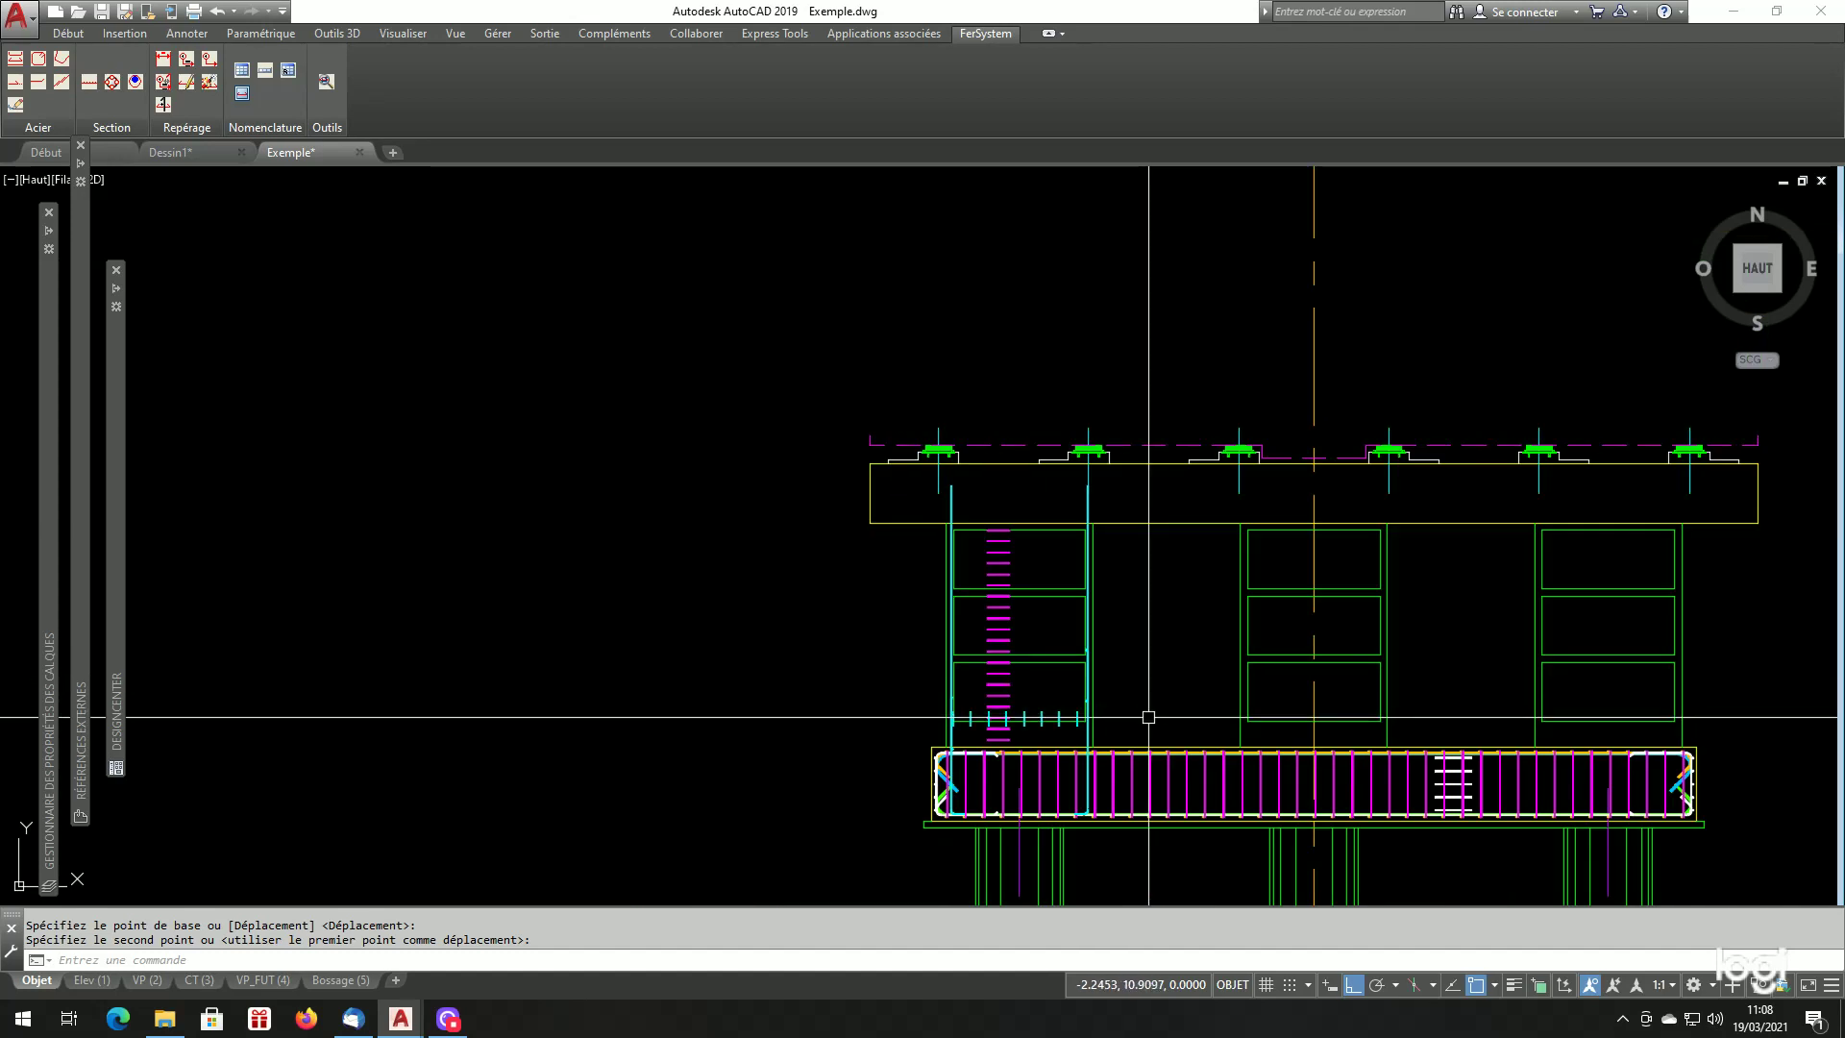
scroll(1003, 438, up, 12)
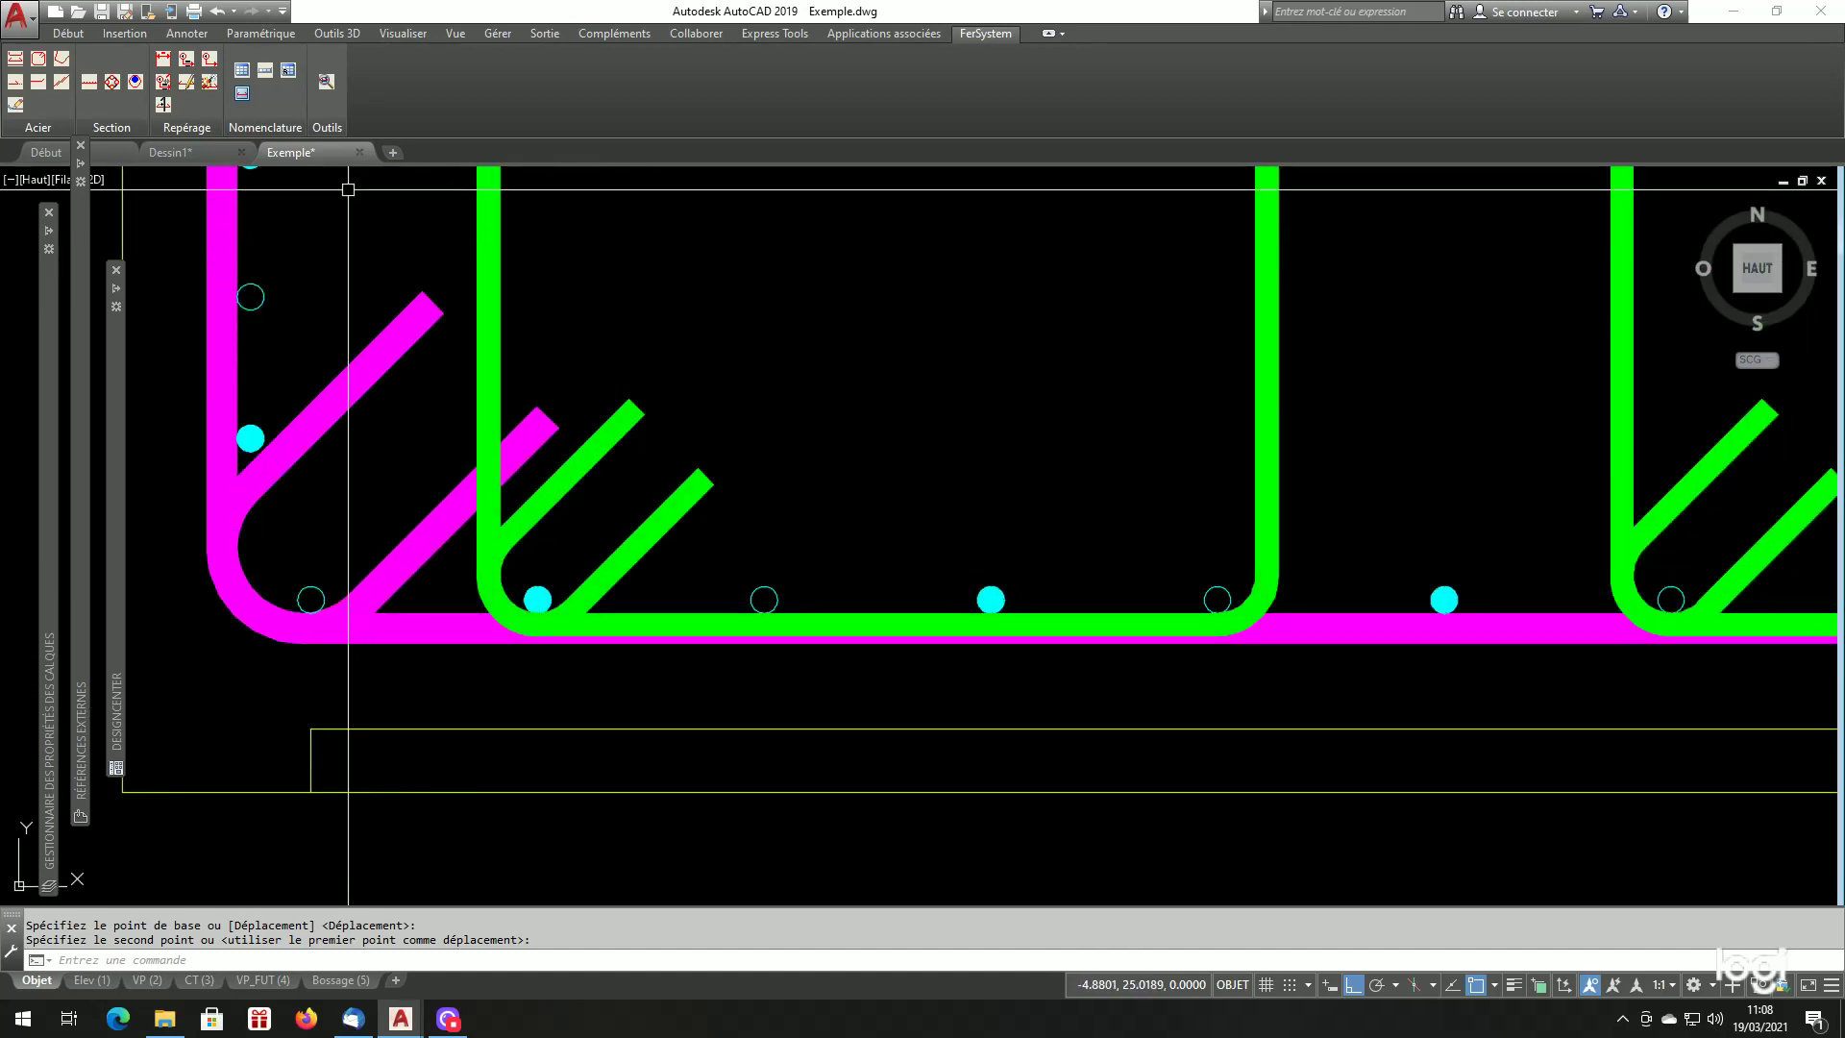
click(87, 81)
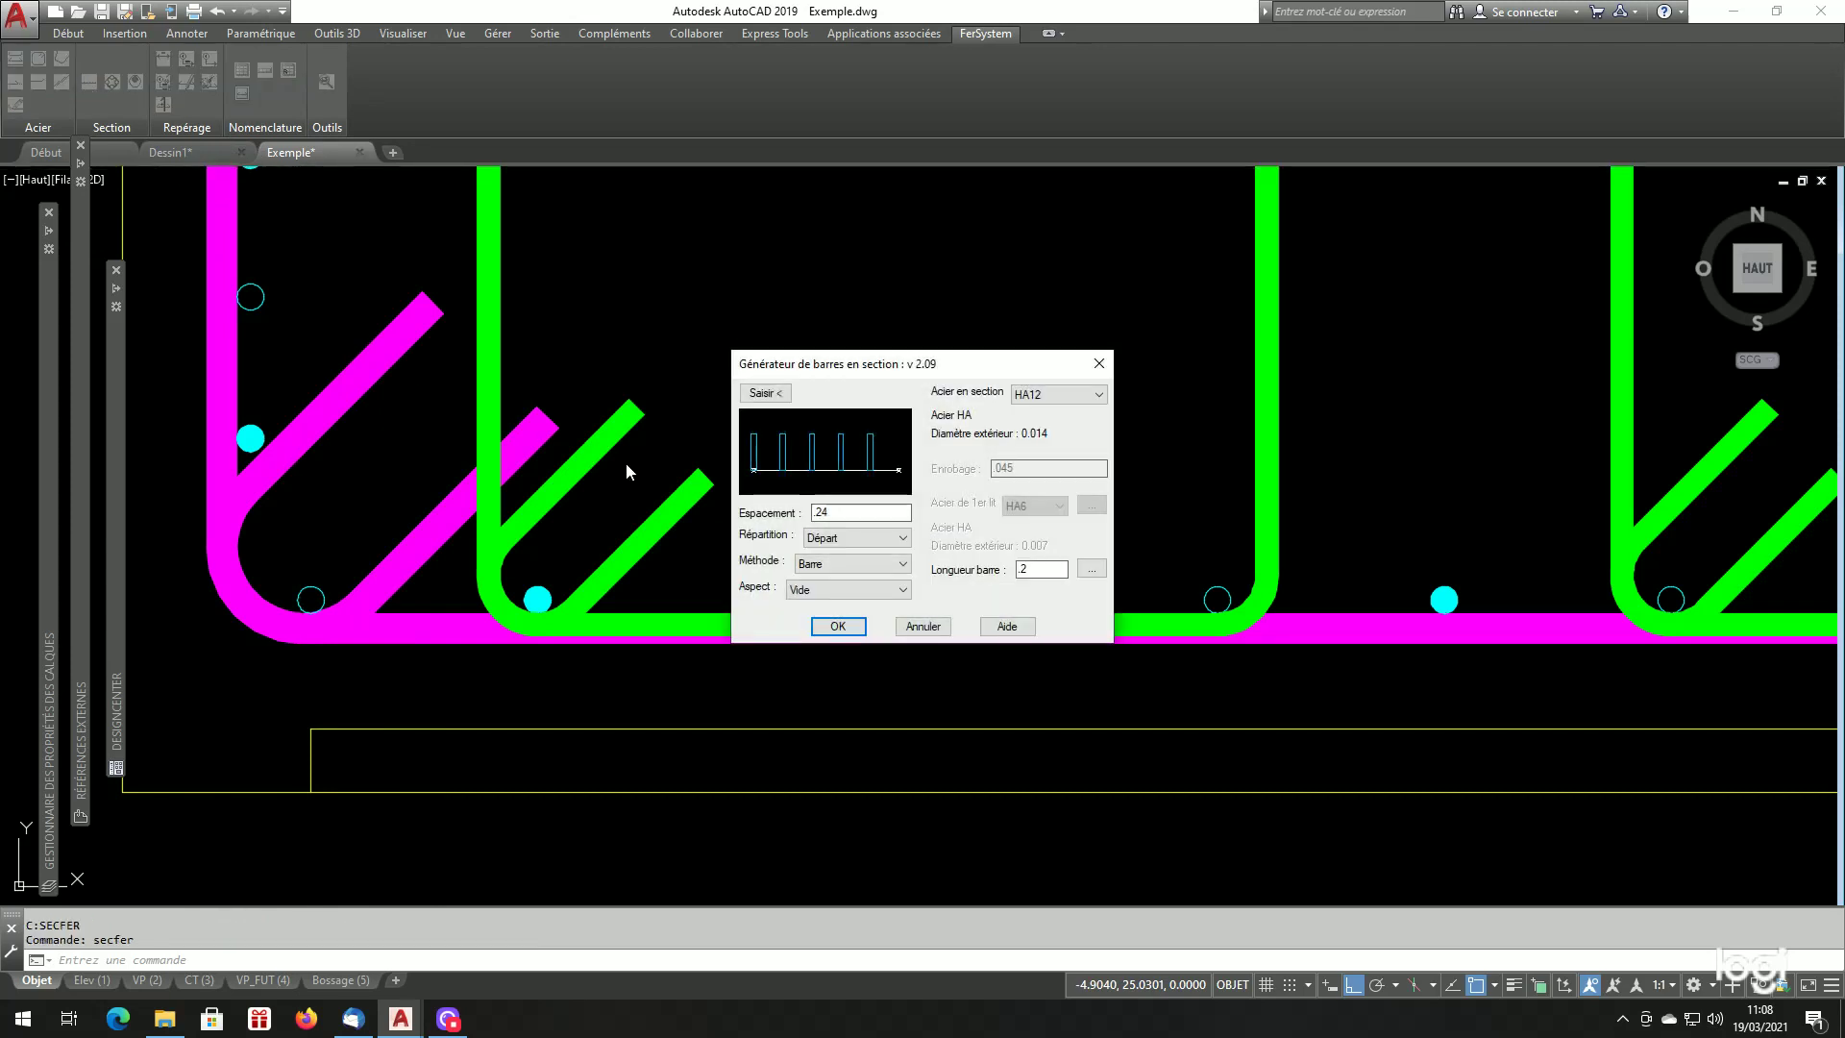
click(851, 591)
click(764, 393)
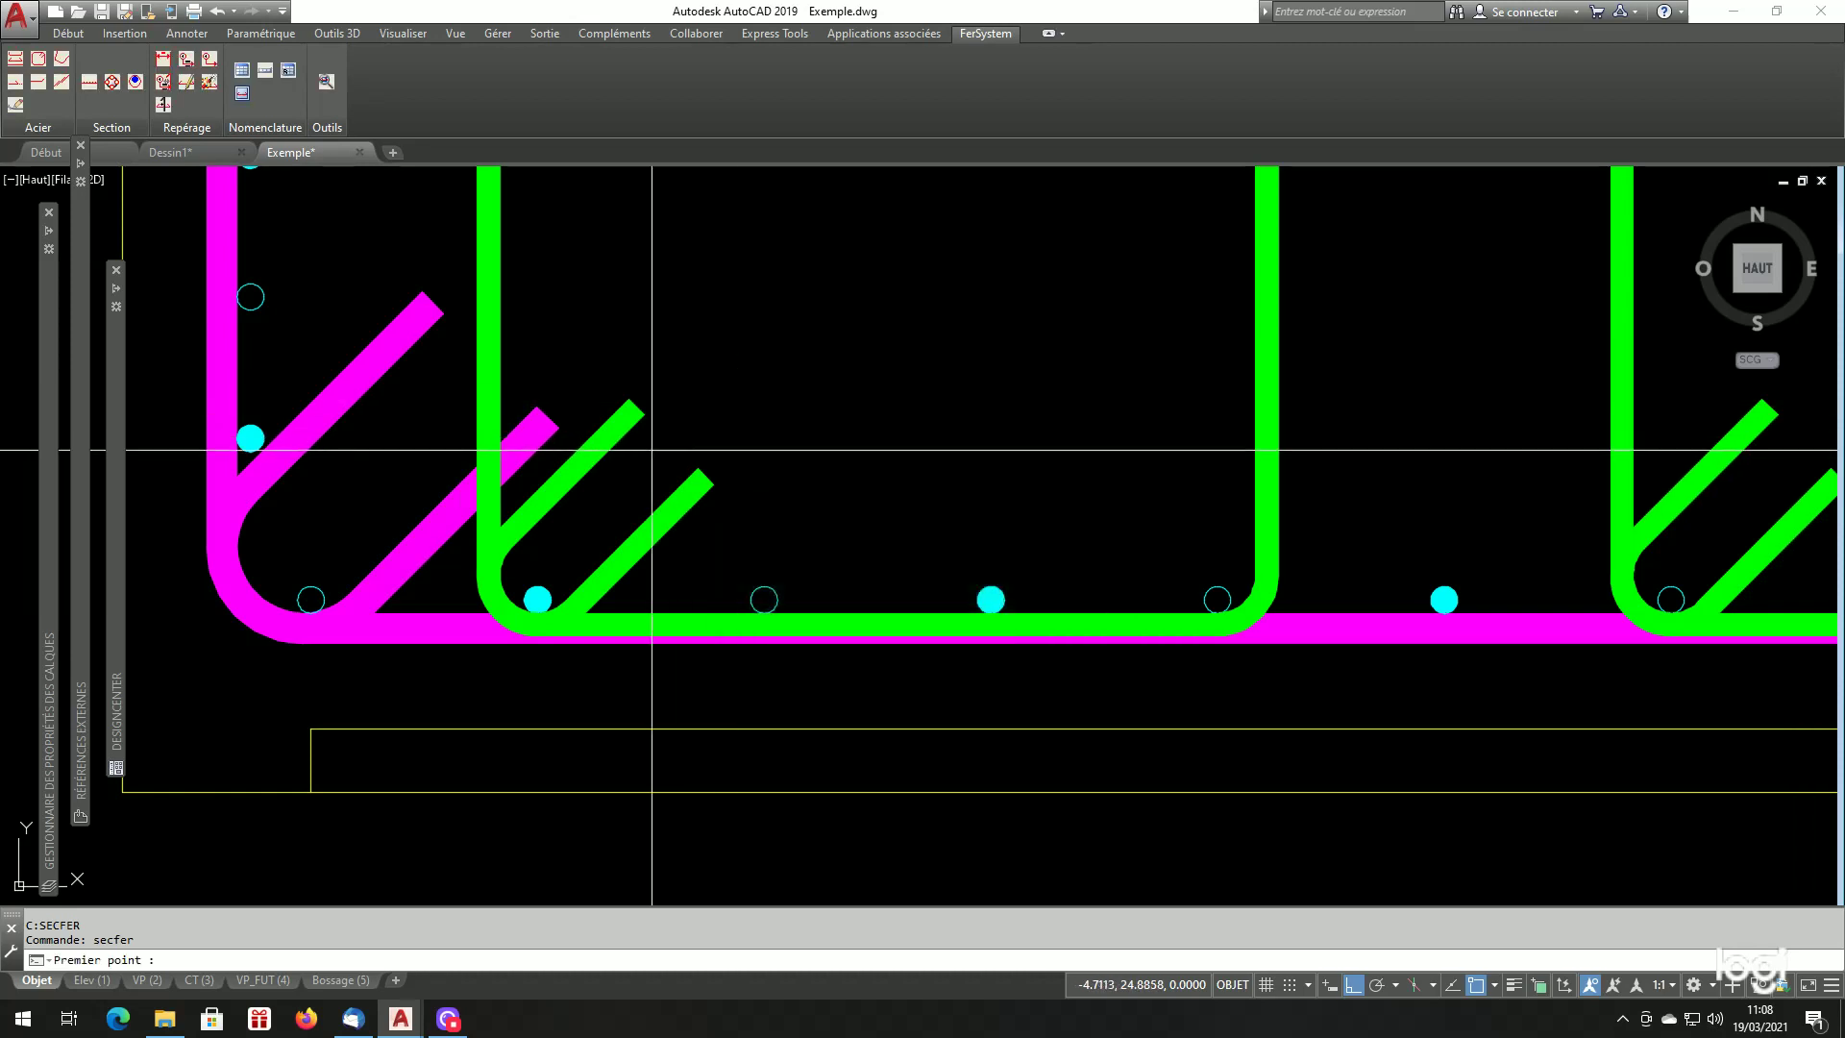
click(545, 586)
scroll(663, 614, down, 3)
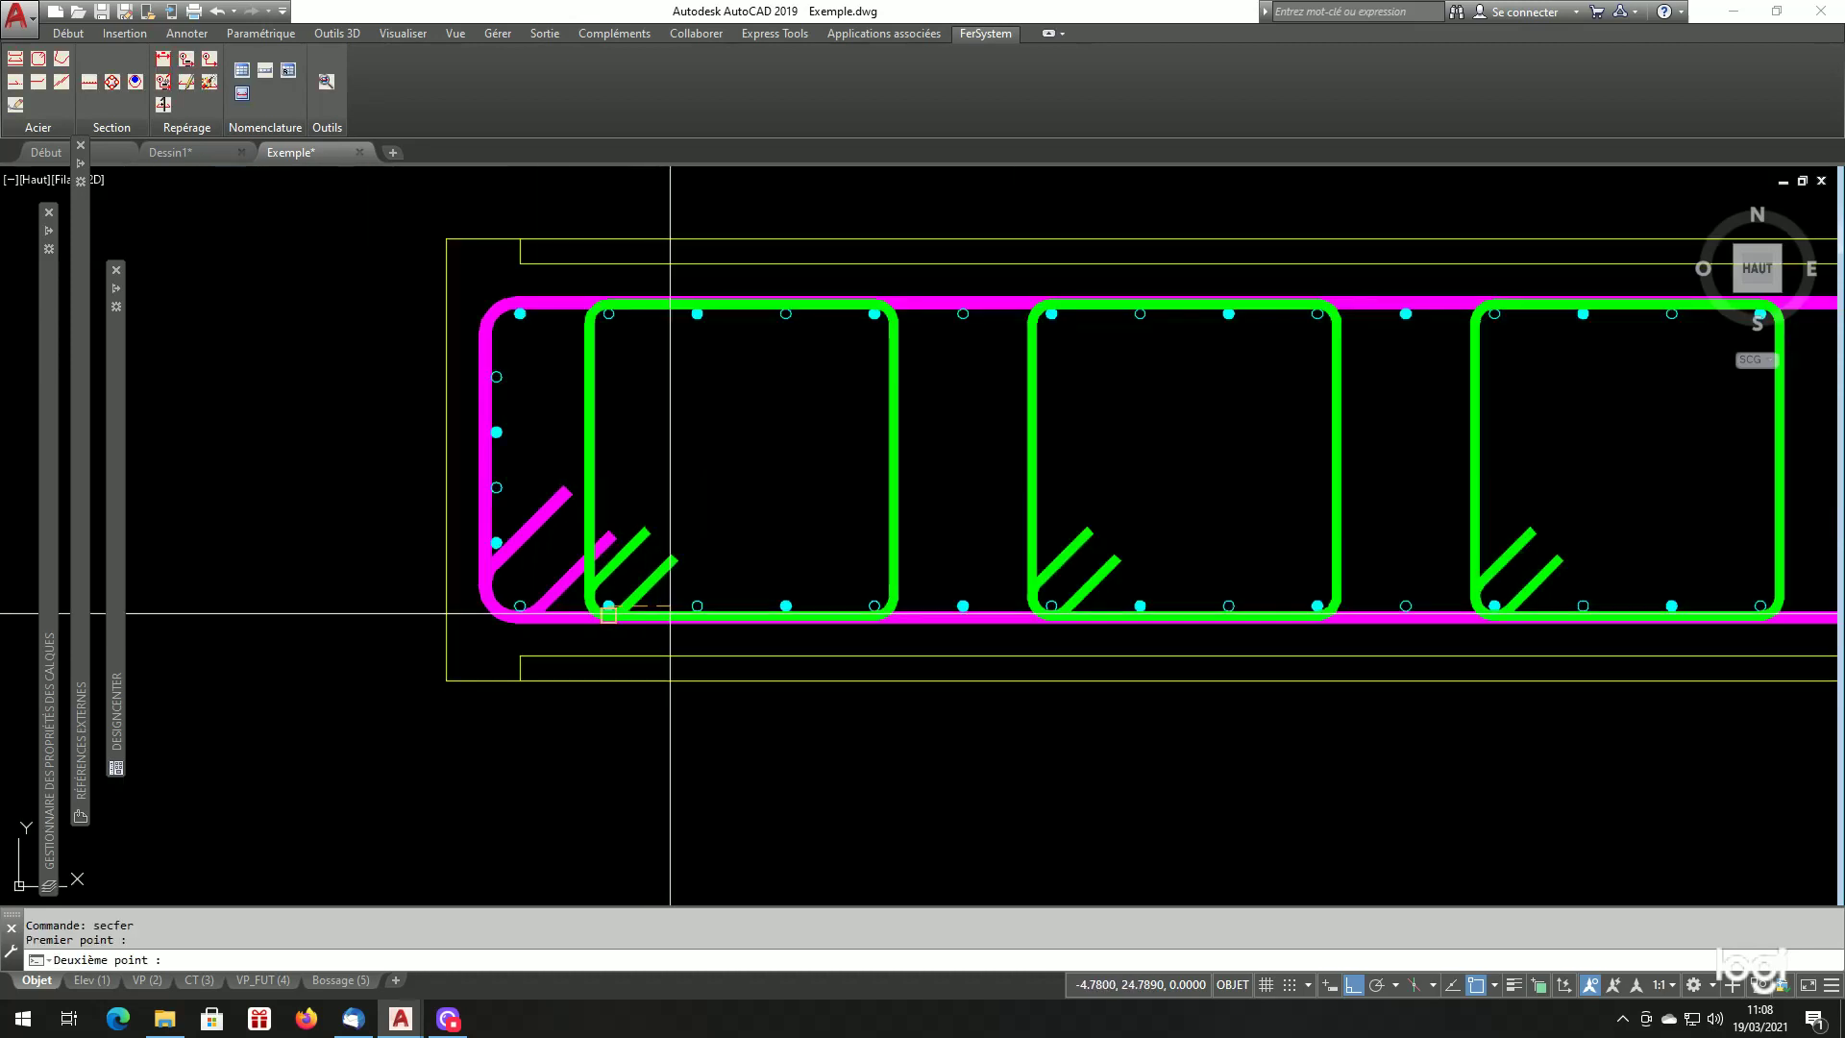
scroll(1595, 692, down, 3)
scroll(1800, 661, up, 3)
scroll(1799, 661, up, 6)
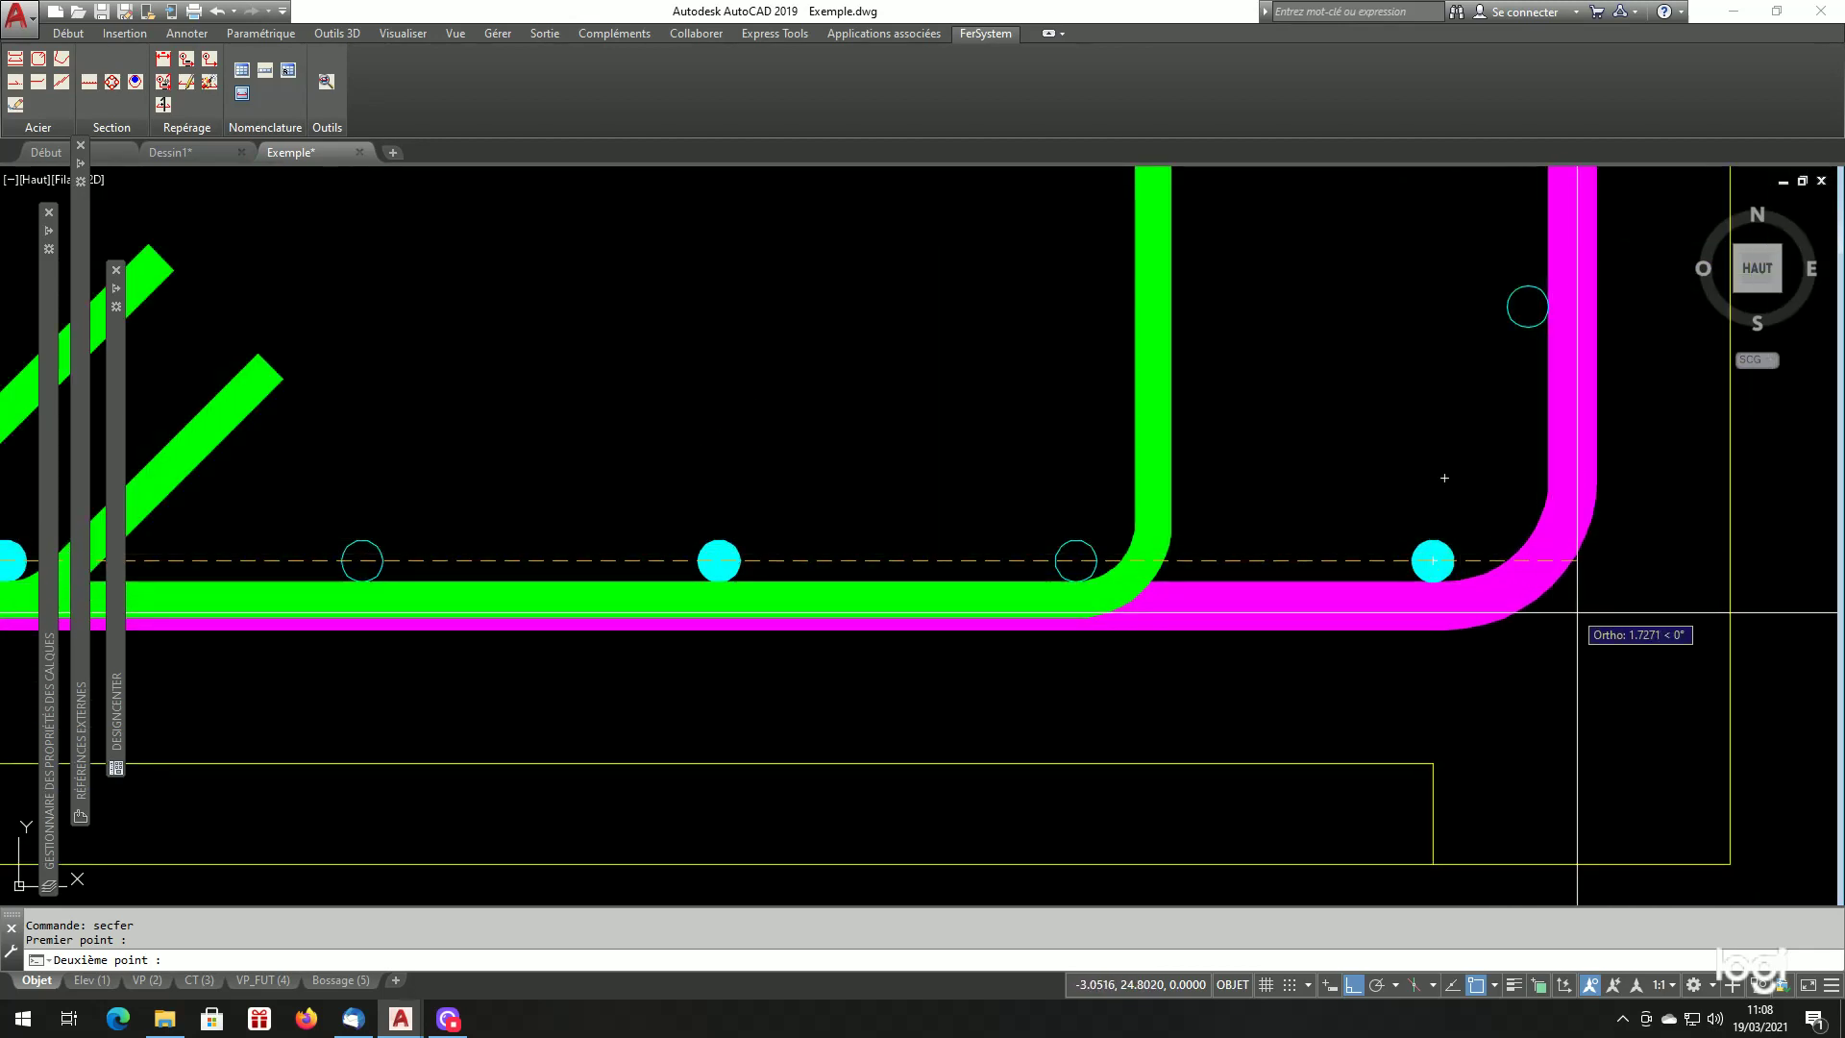
click(1542, 629)
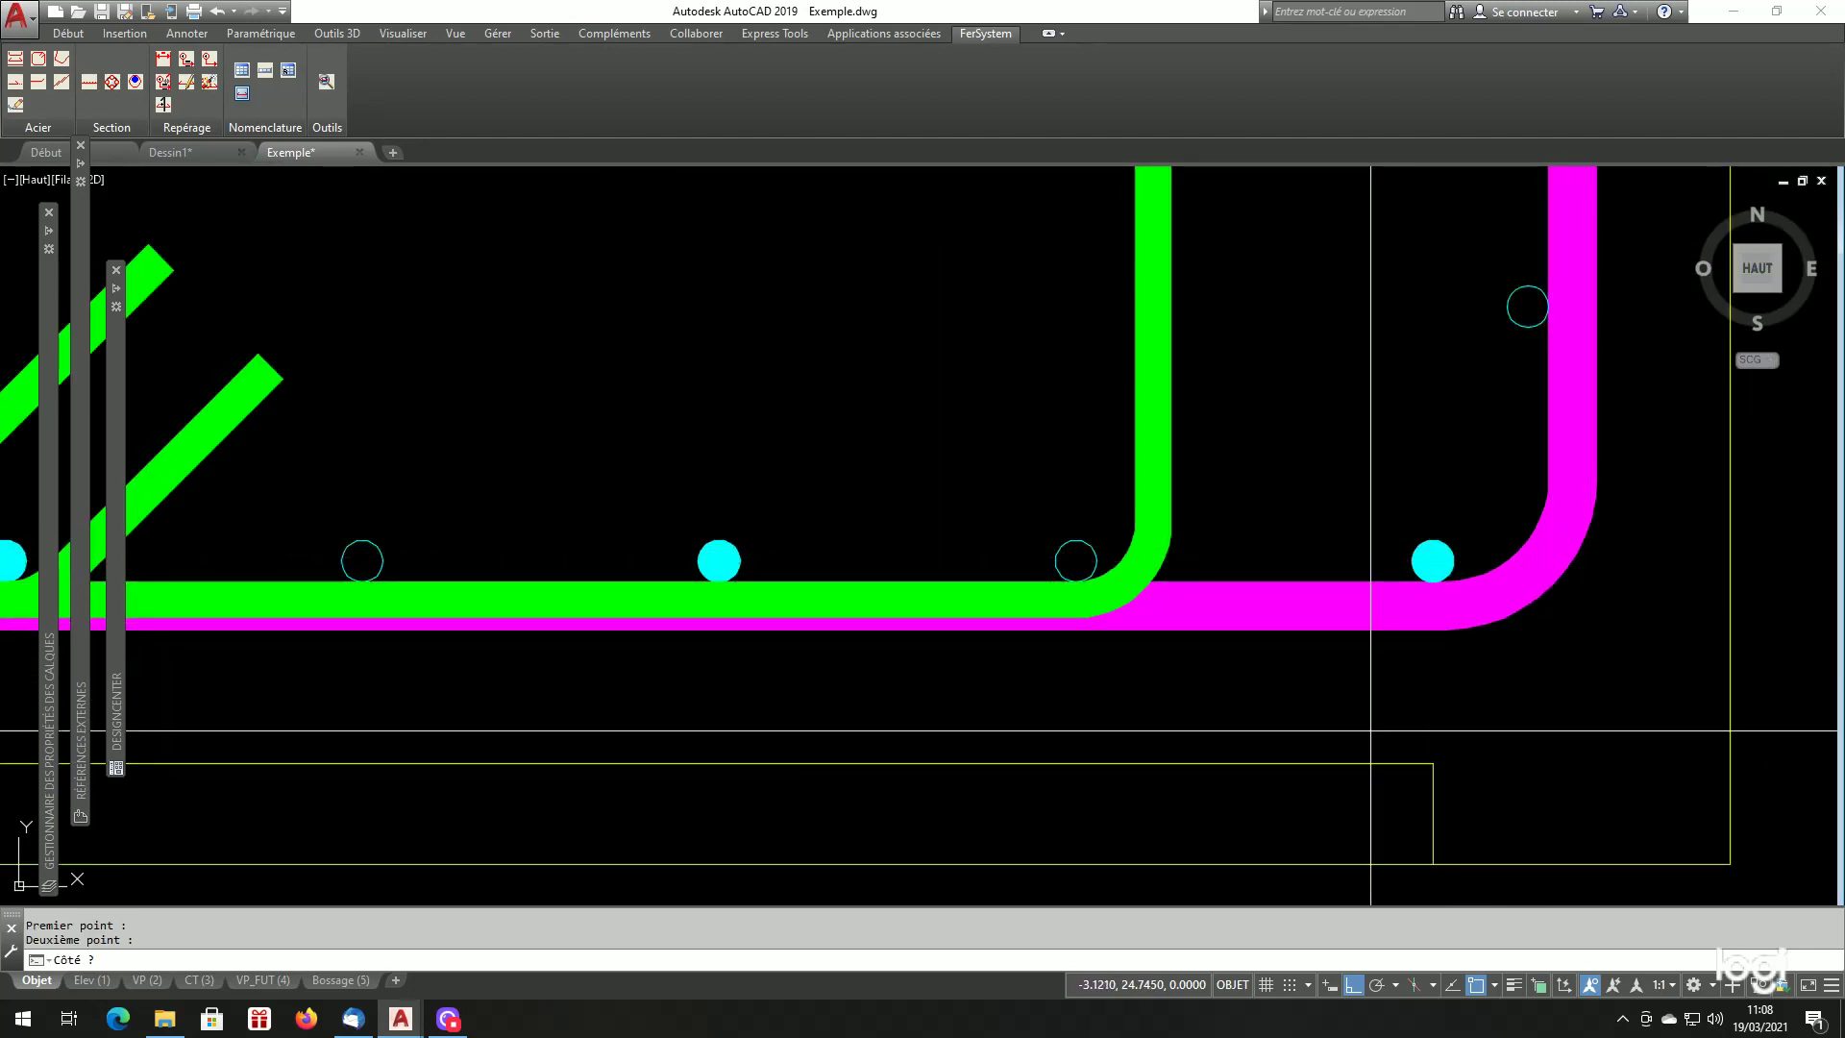
click(1267, 425)
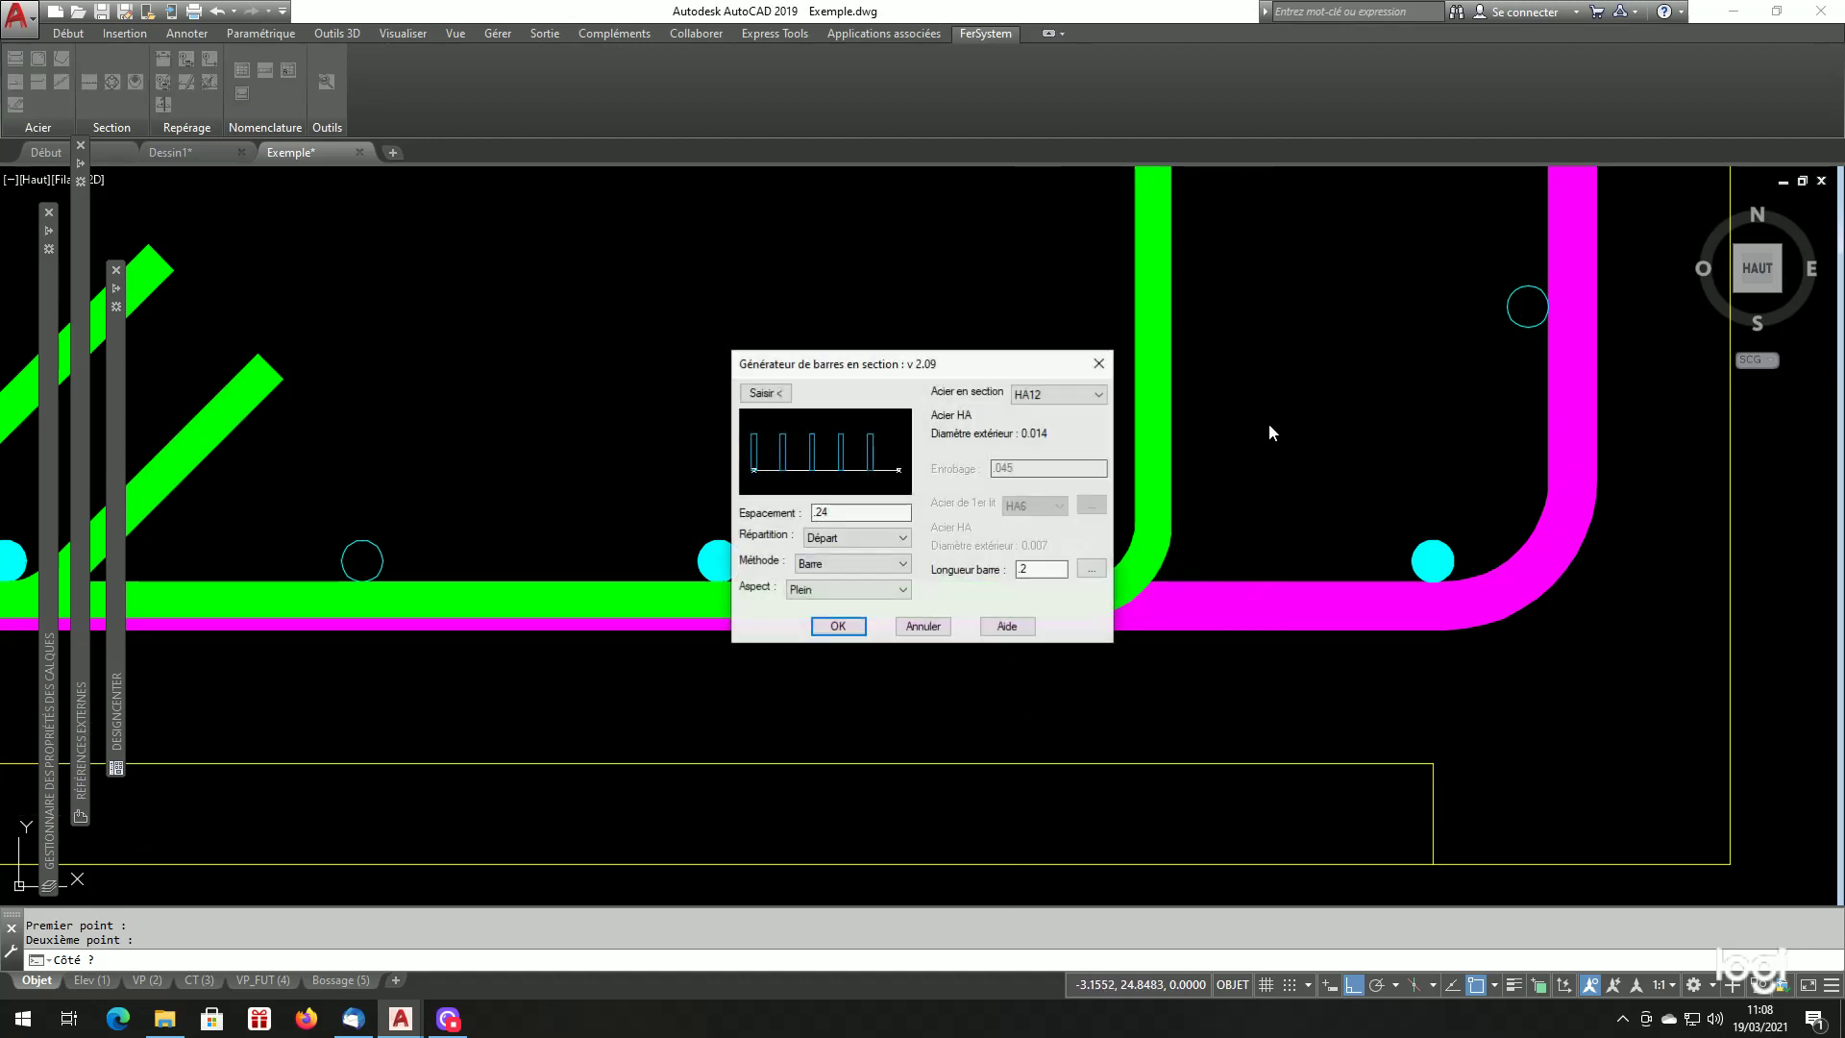
click(836, 627)
Move the generated solid bar row straight down onto the left shaft in the front elevation, a little above the hollow bar row.
scroll(885, 597, down, 5)
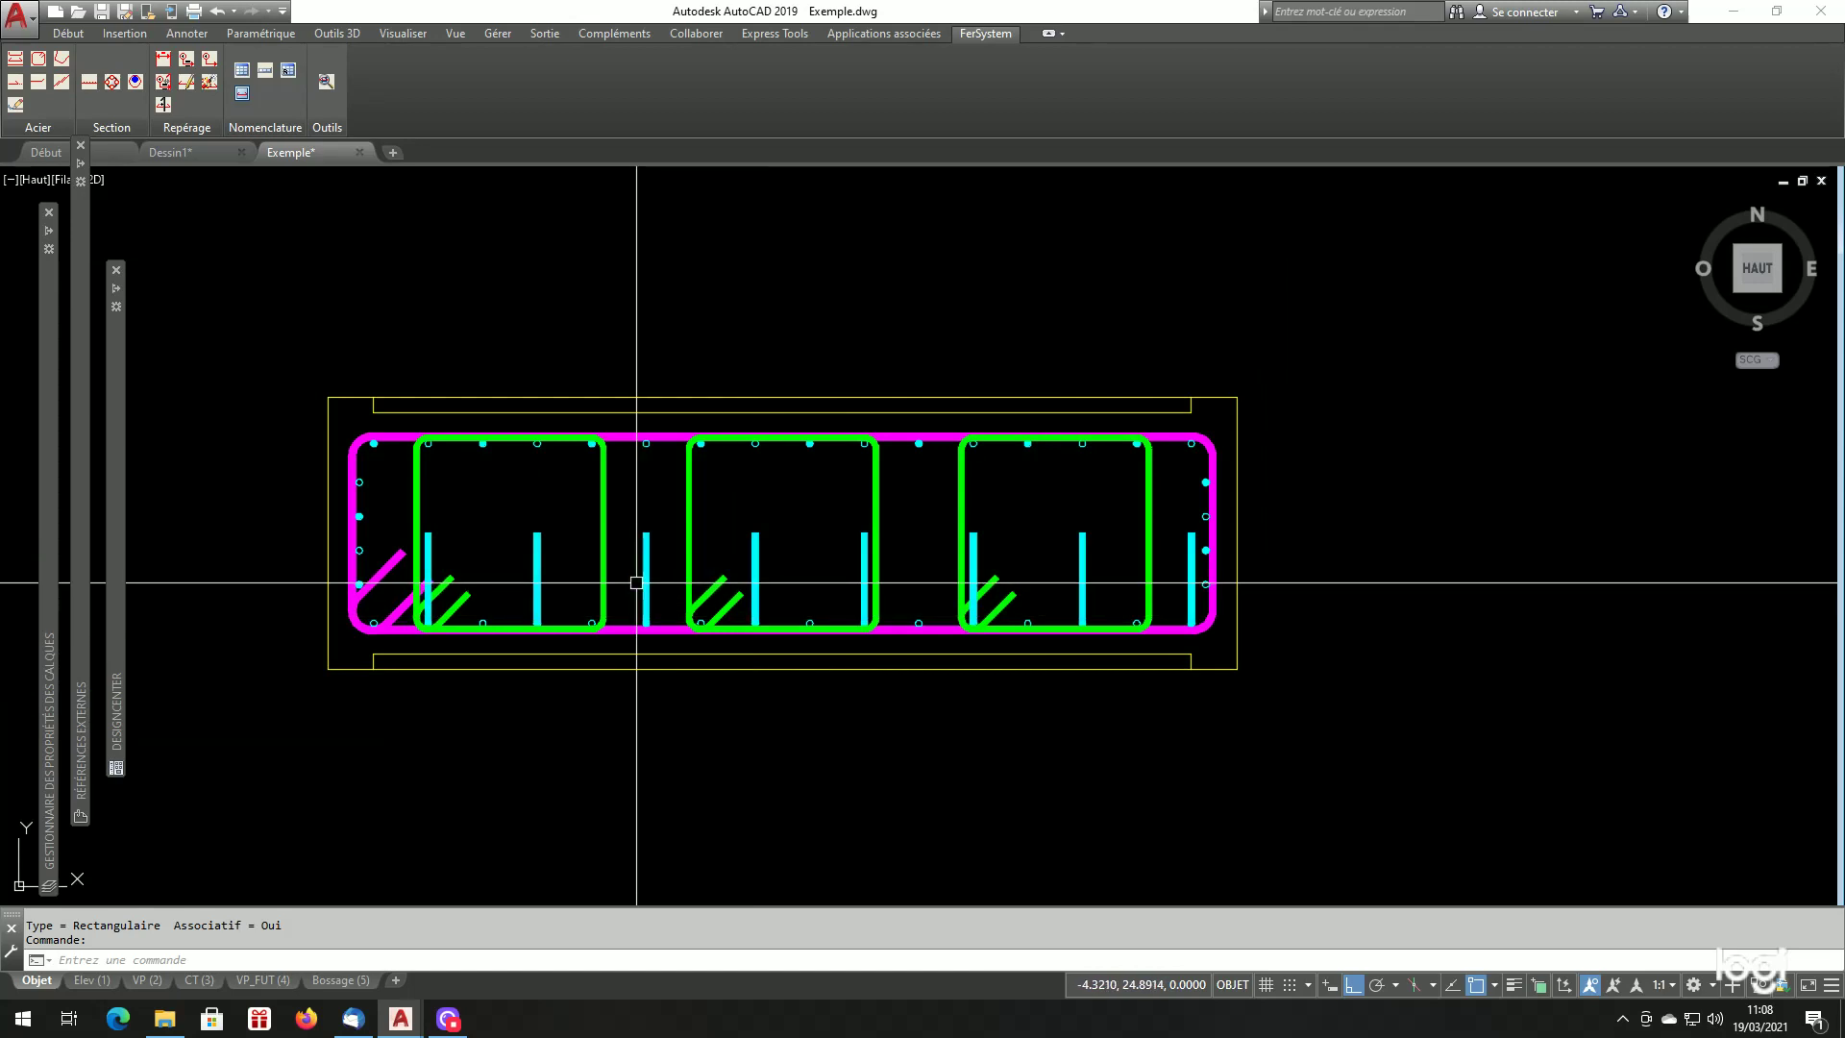
text(p)
key(Return)
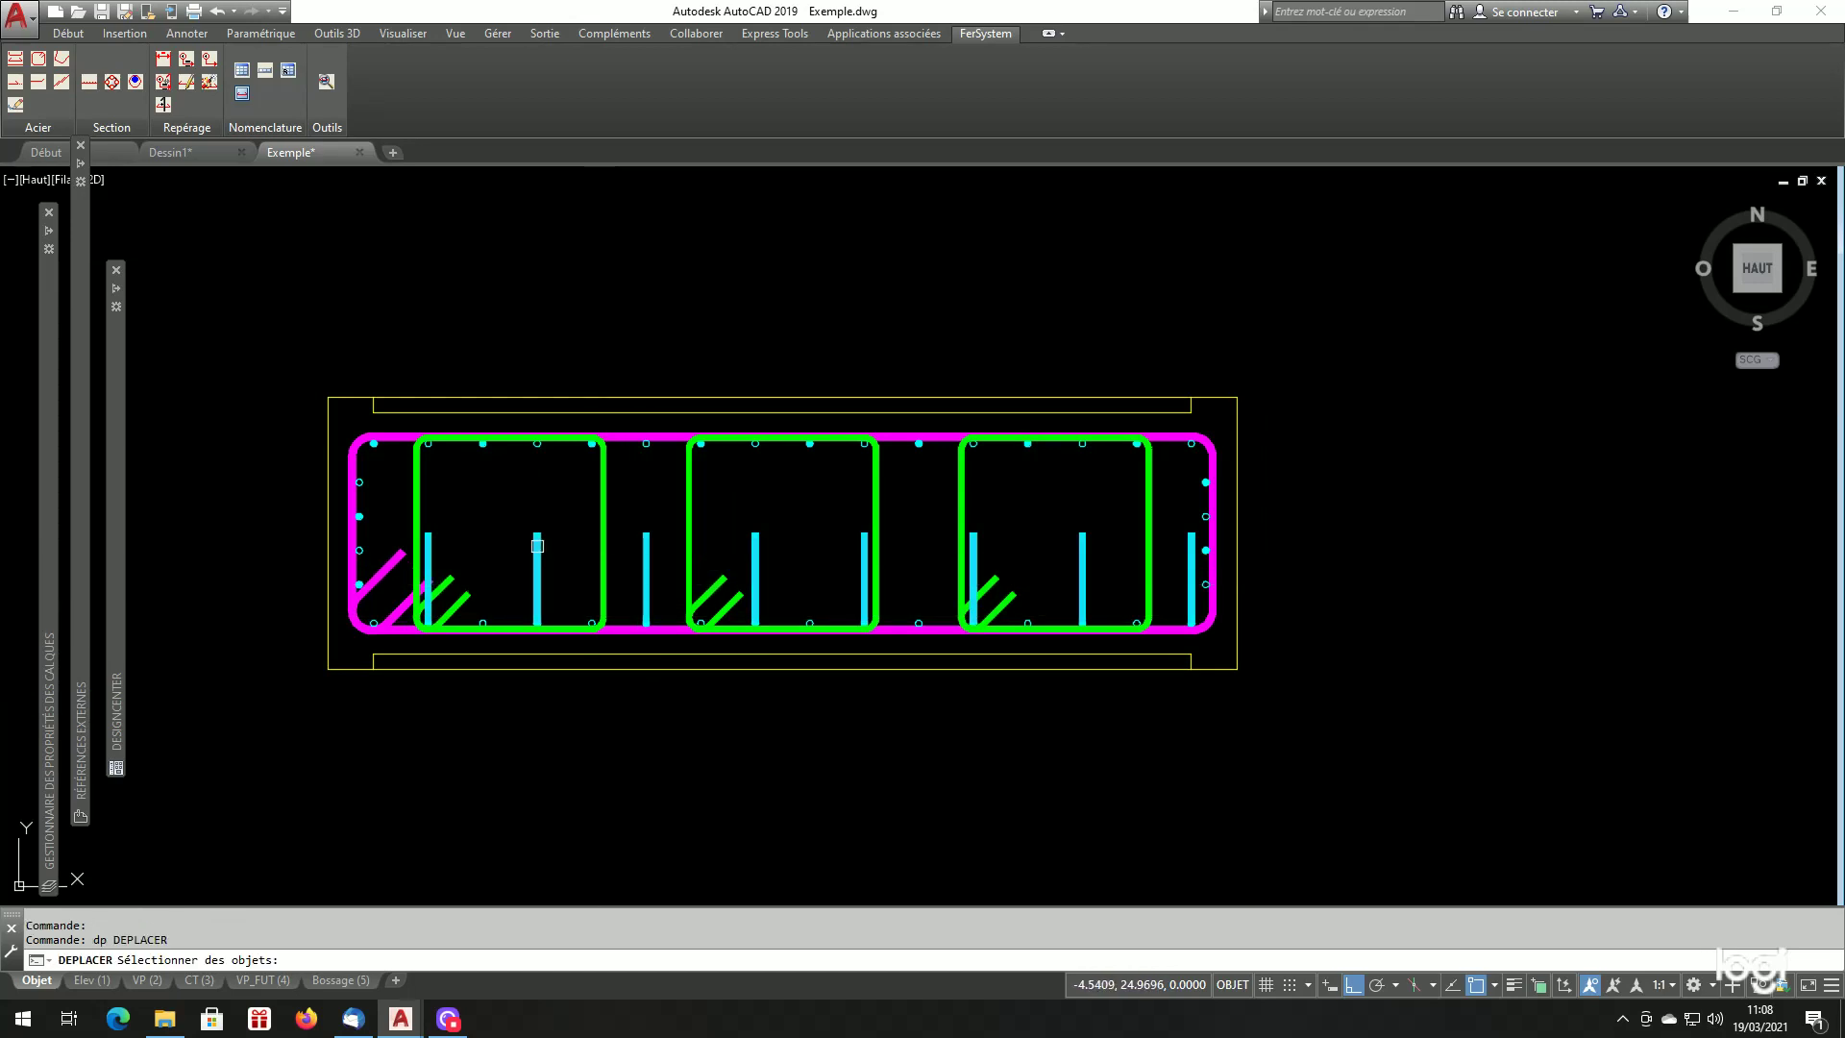
click(537, 546)
key(Return)
click(568, 515)
scroll(578, 482, down, 15)
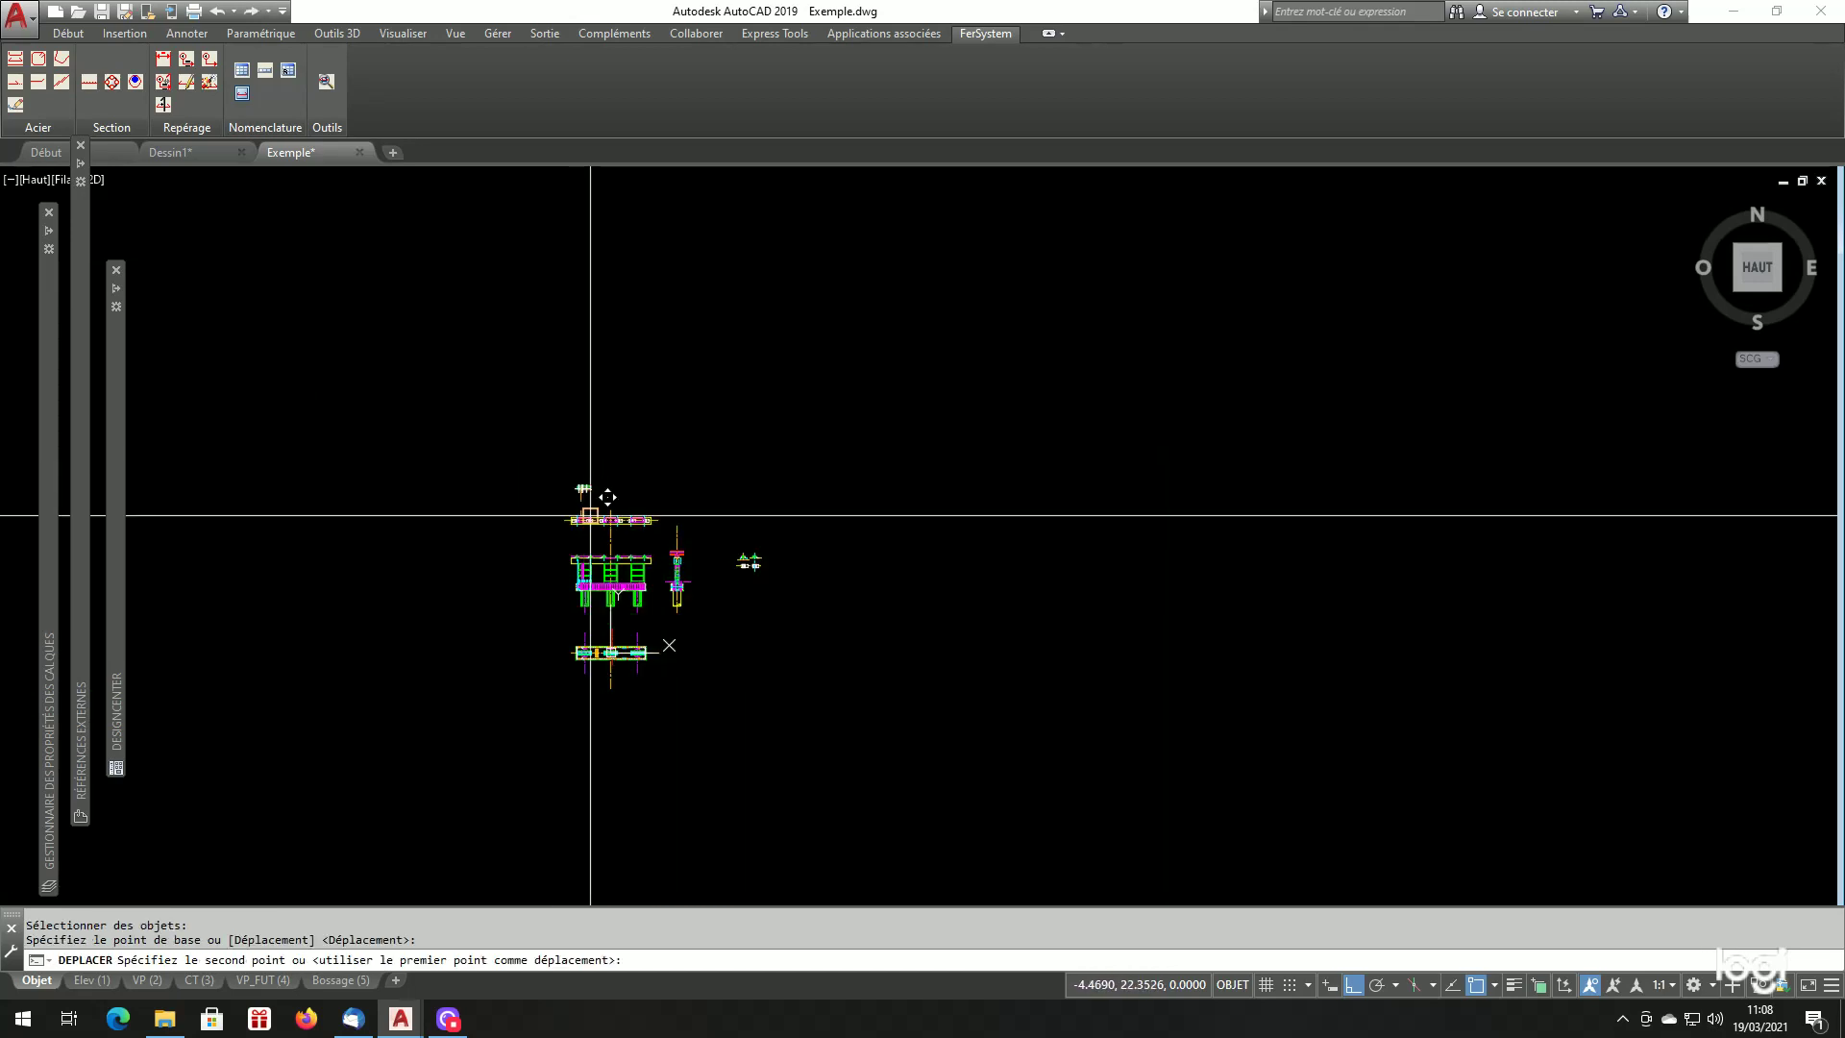
scroll(590, 515, up, 8)
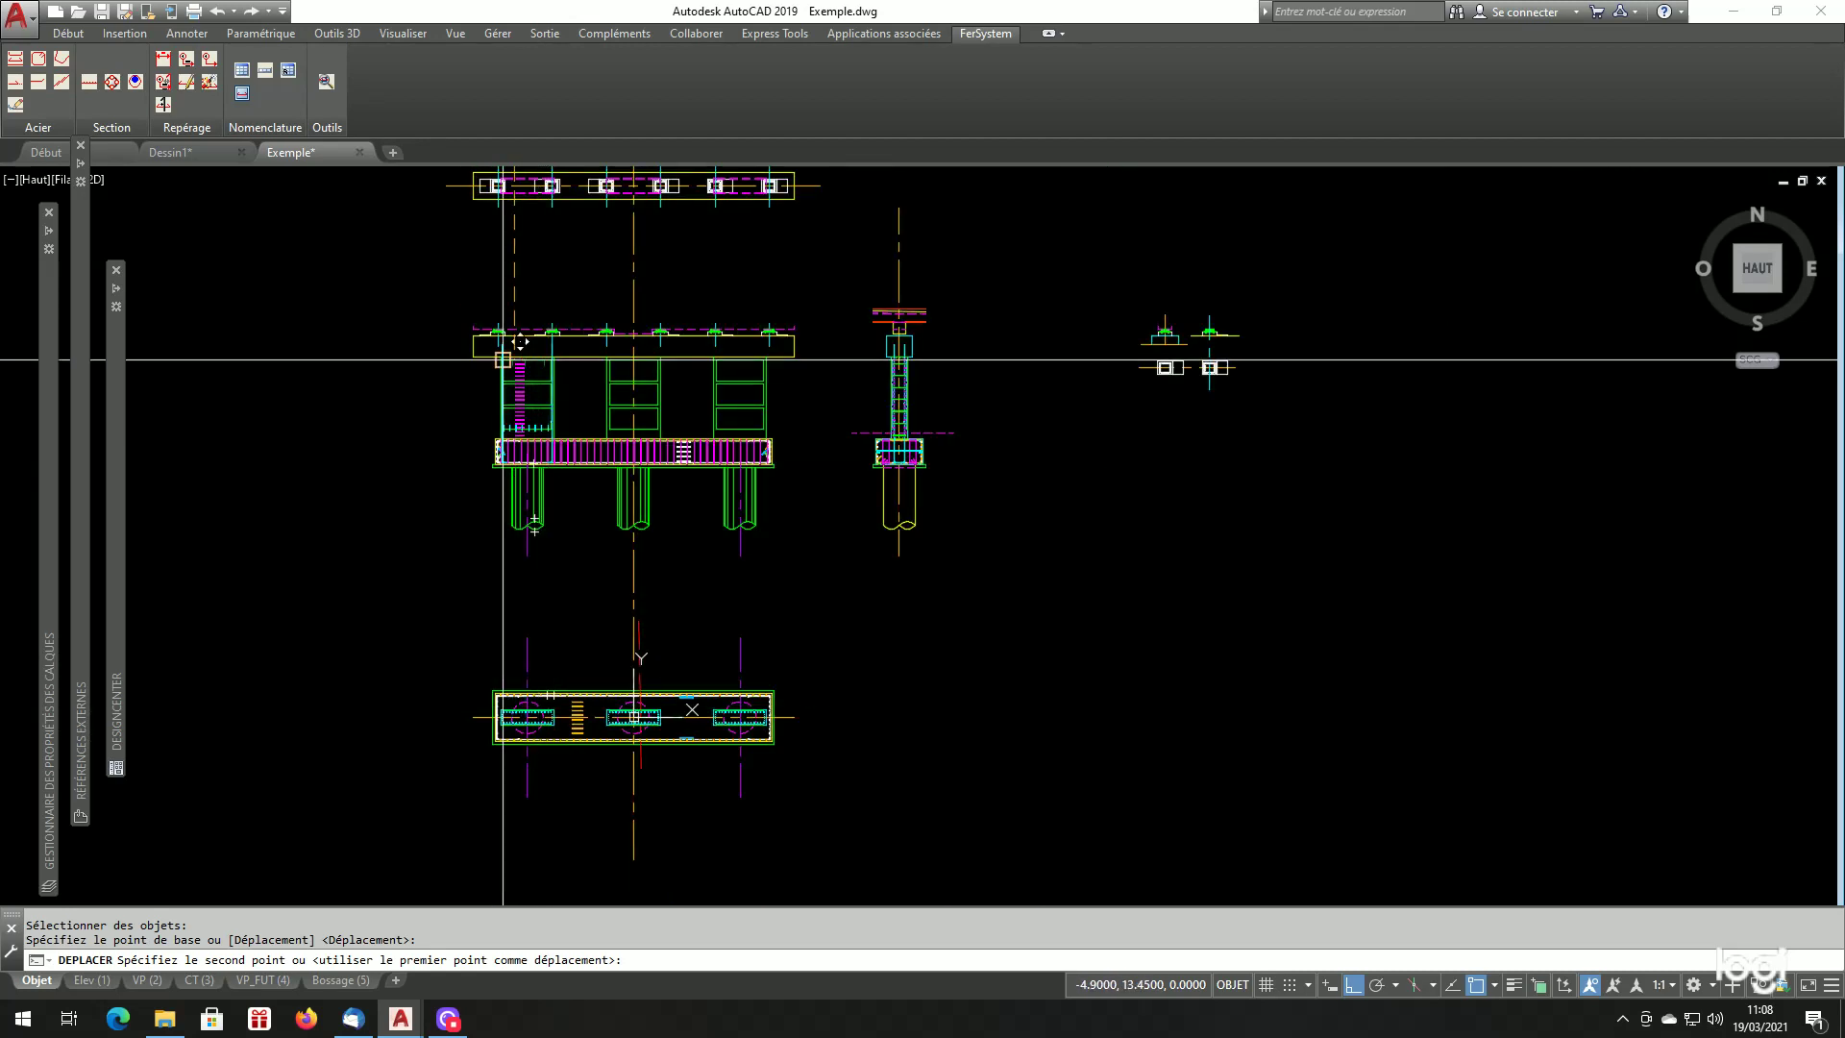
scroll(490, 393, up, 8)
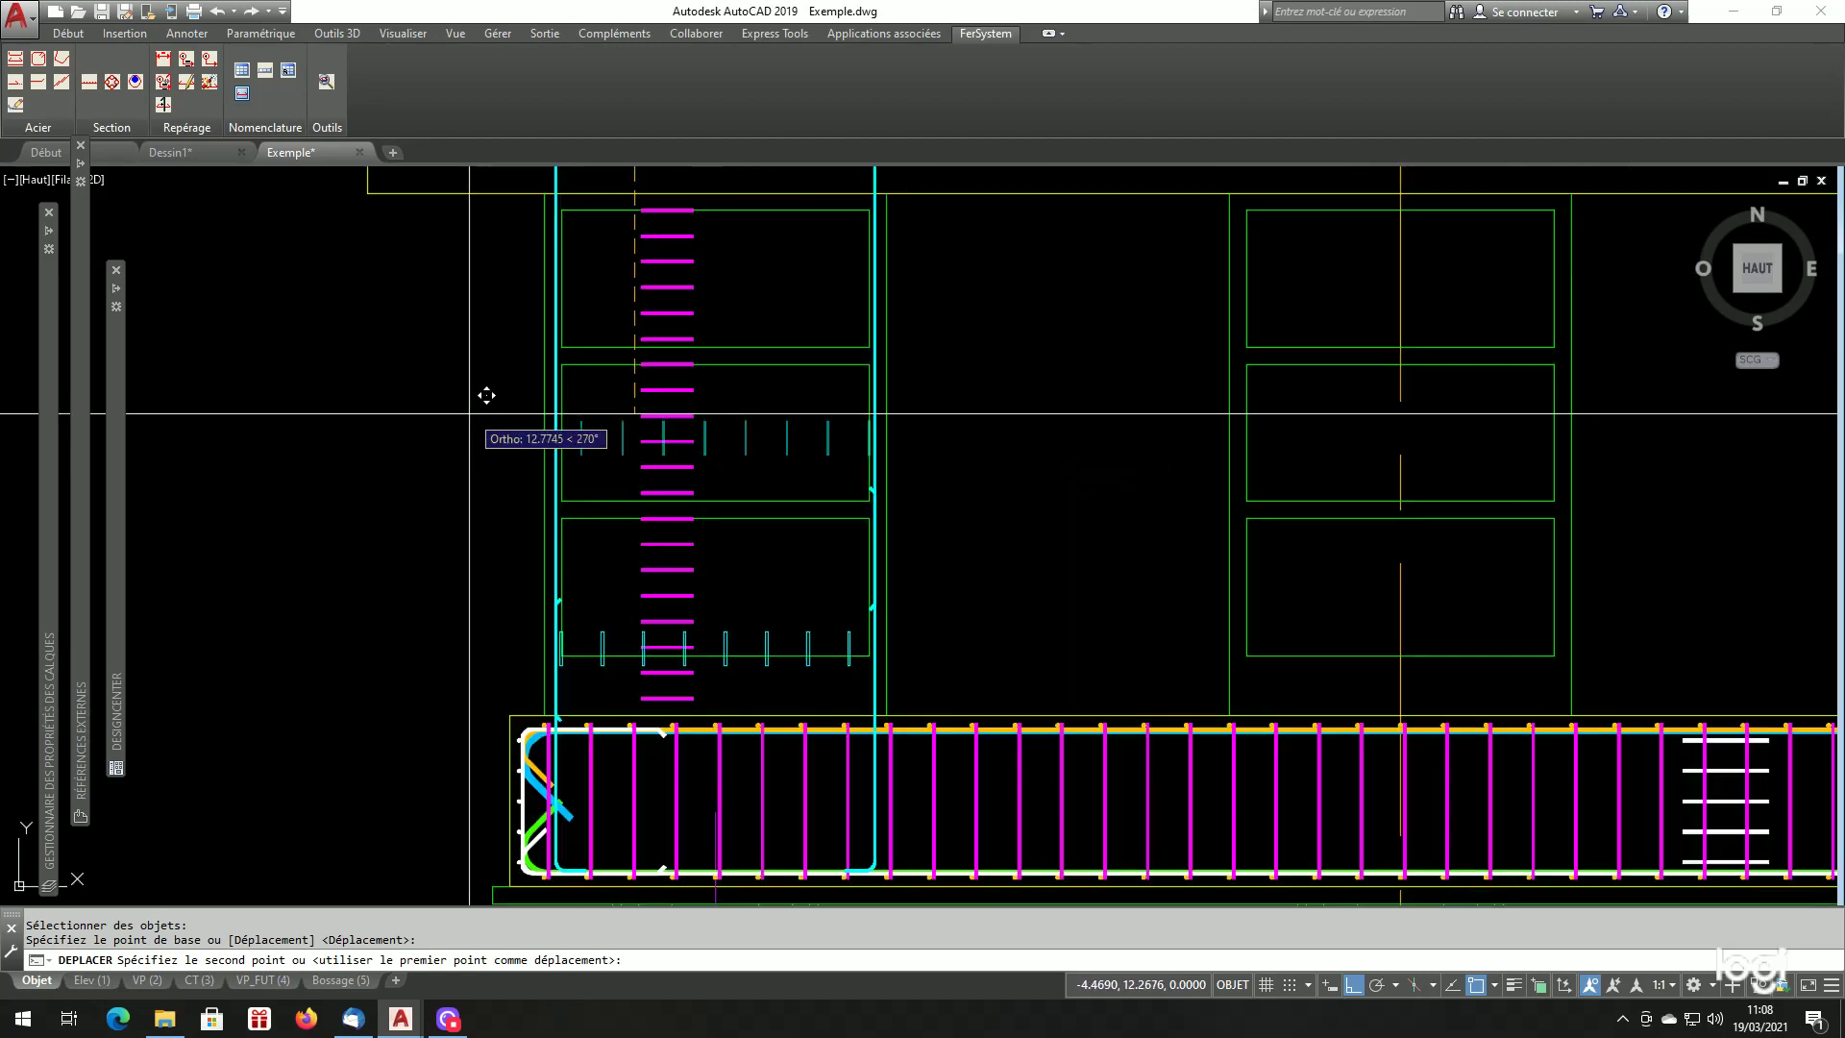
click(389, 516)
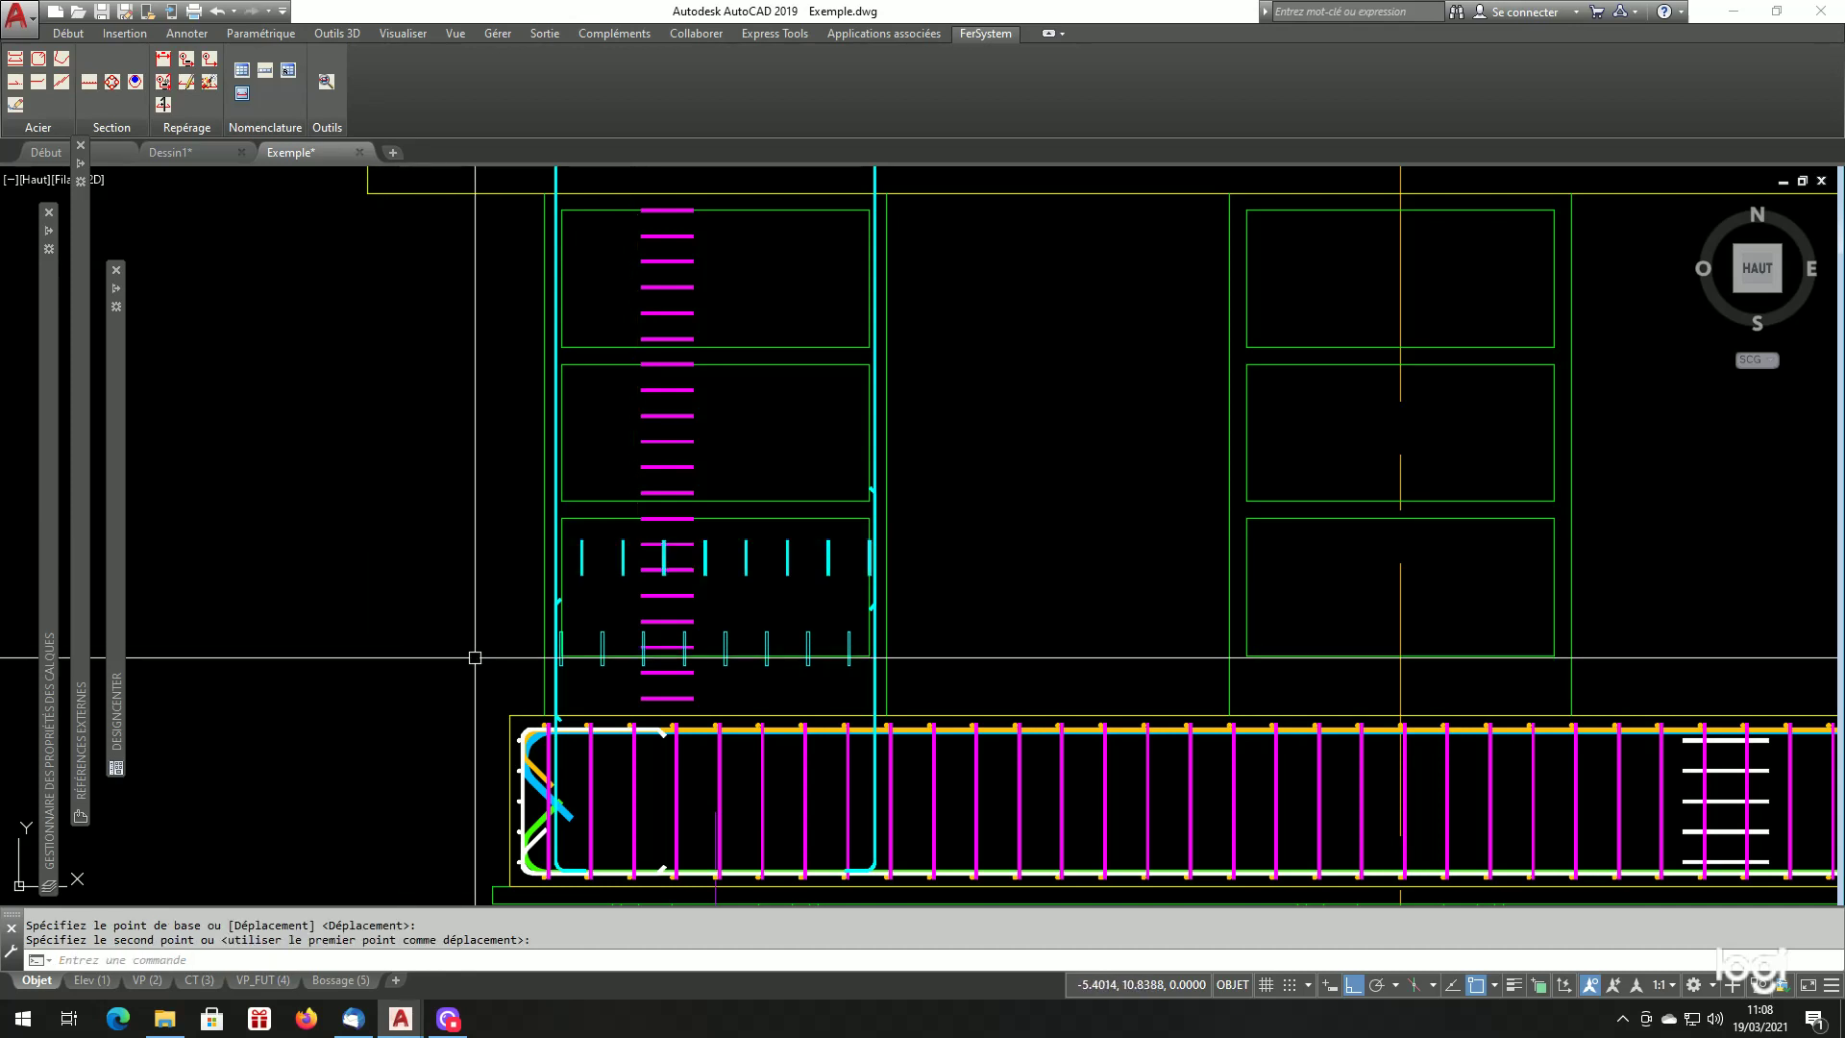
Copy the solid and hollow vertical bar rows about 1.51 straight up into the upper part of the left shaft.
scroll(499, 639, up, 3)
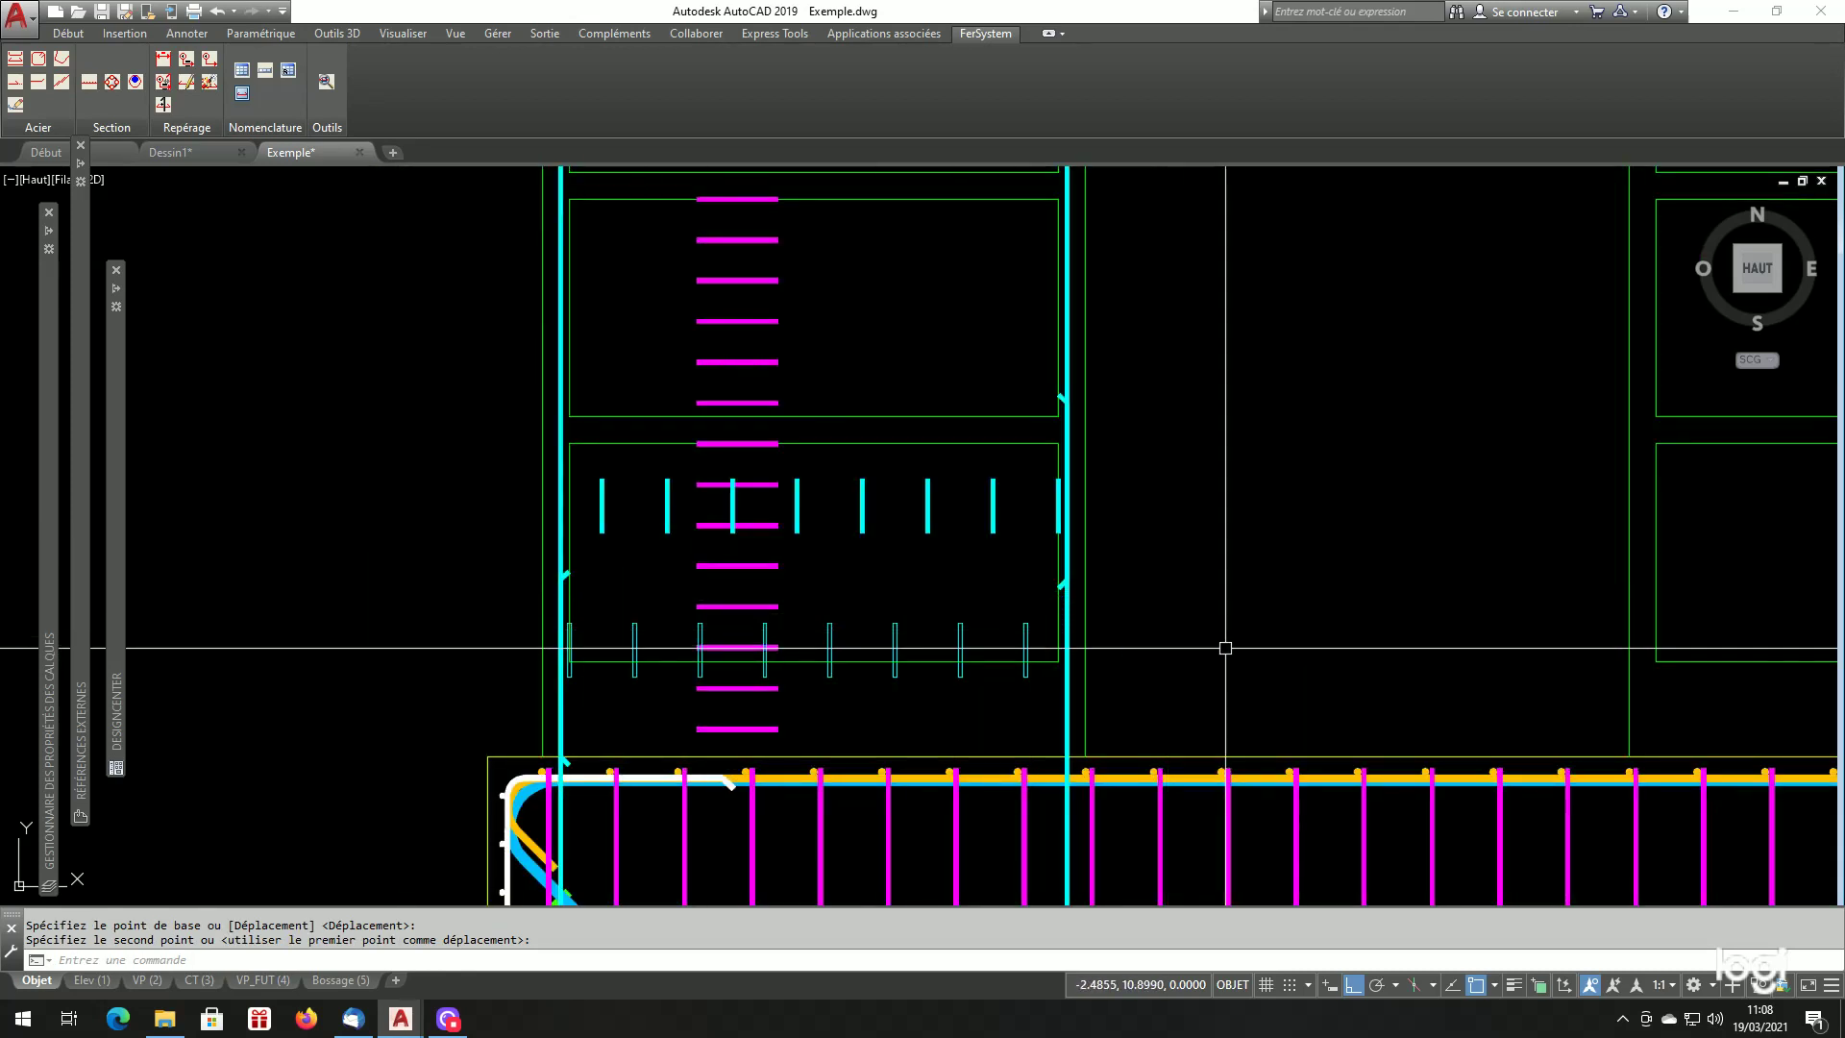
scroll(1224, 625, down, 3)
scroll(1233, 611, up, 3)
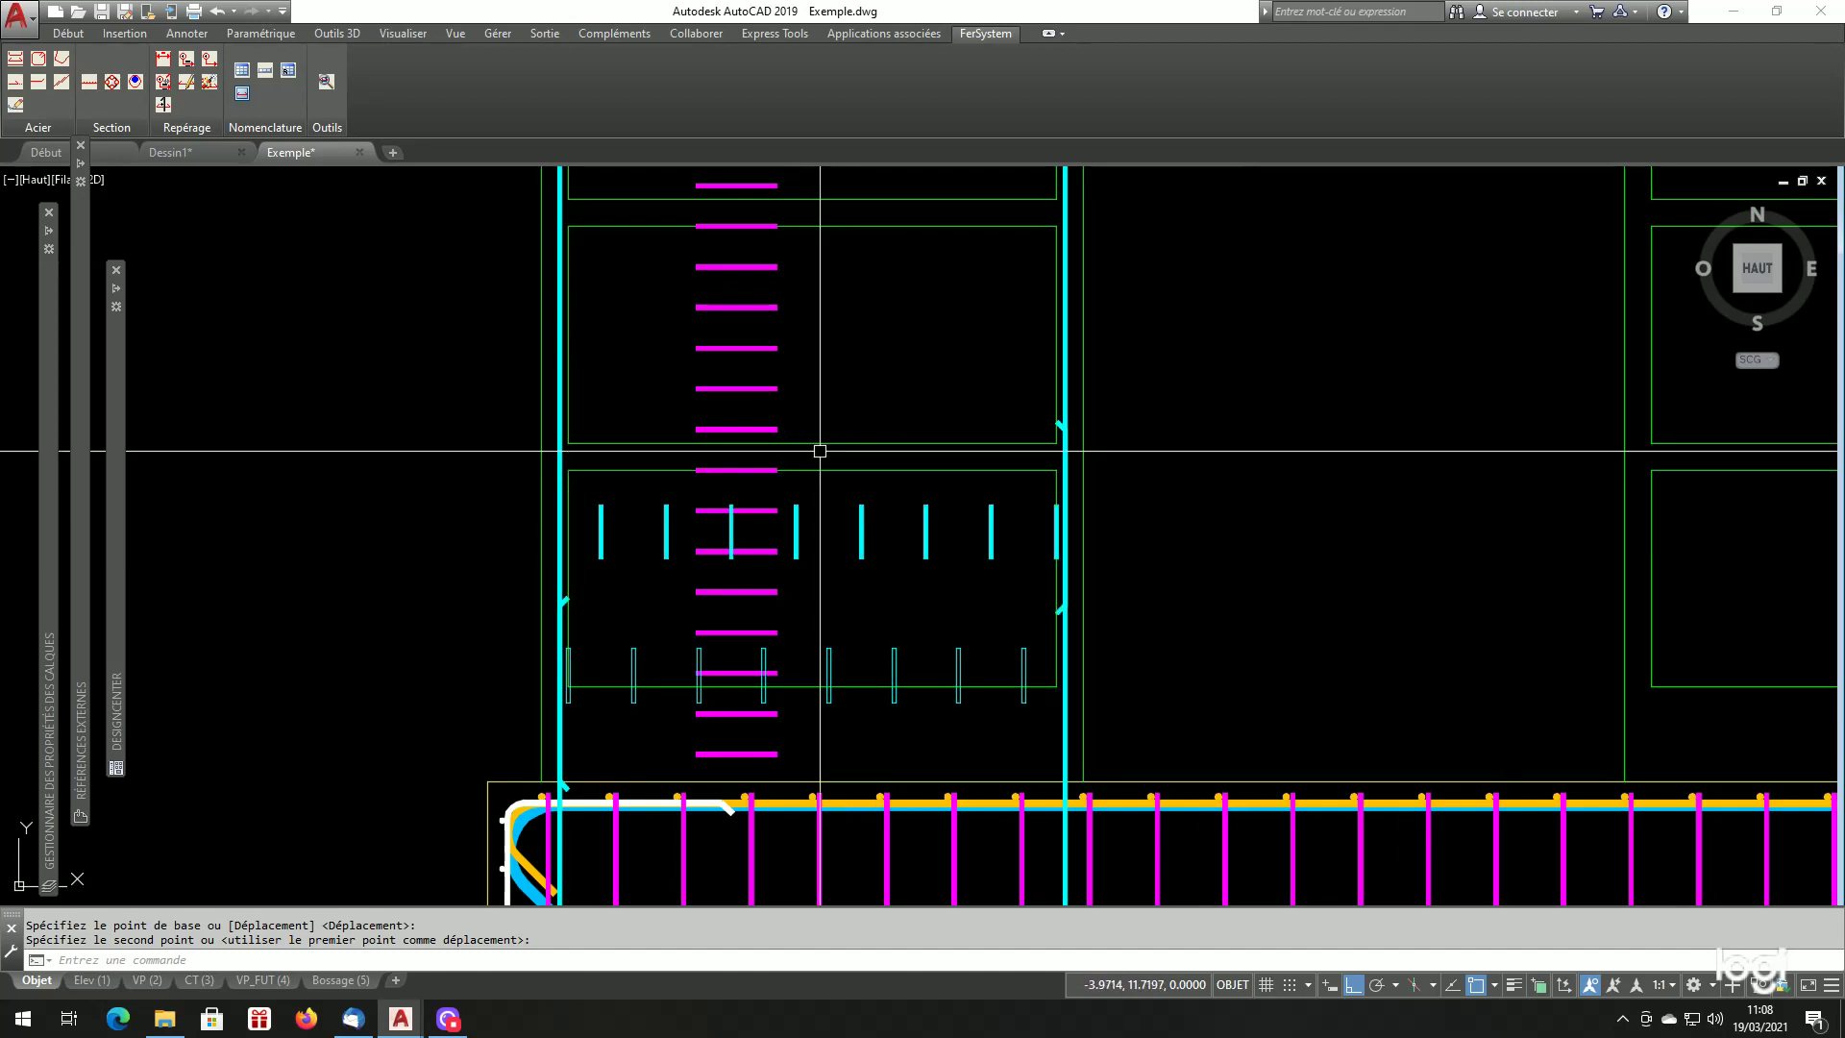
key(Return)
scroll(576, 706, up, 2)
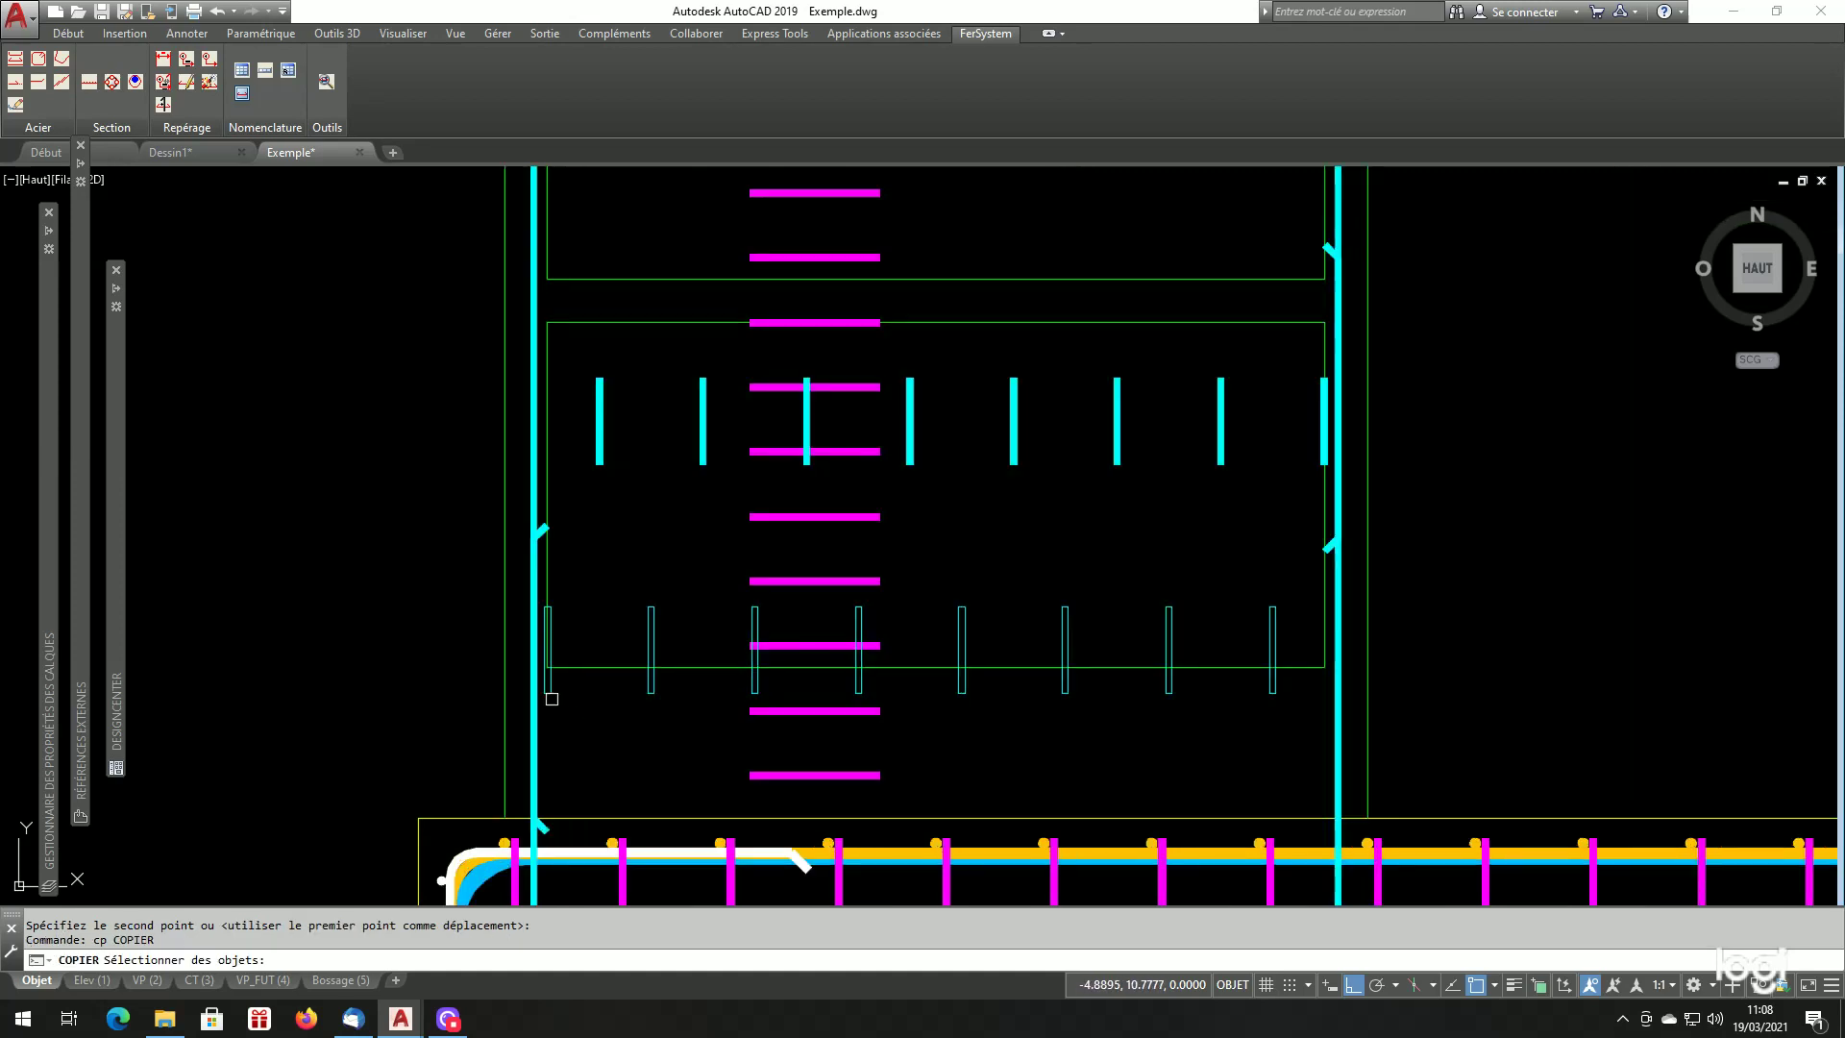
click(547, 694)
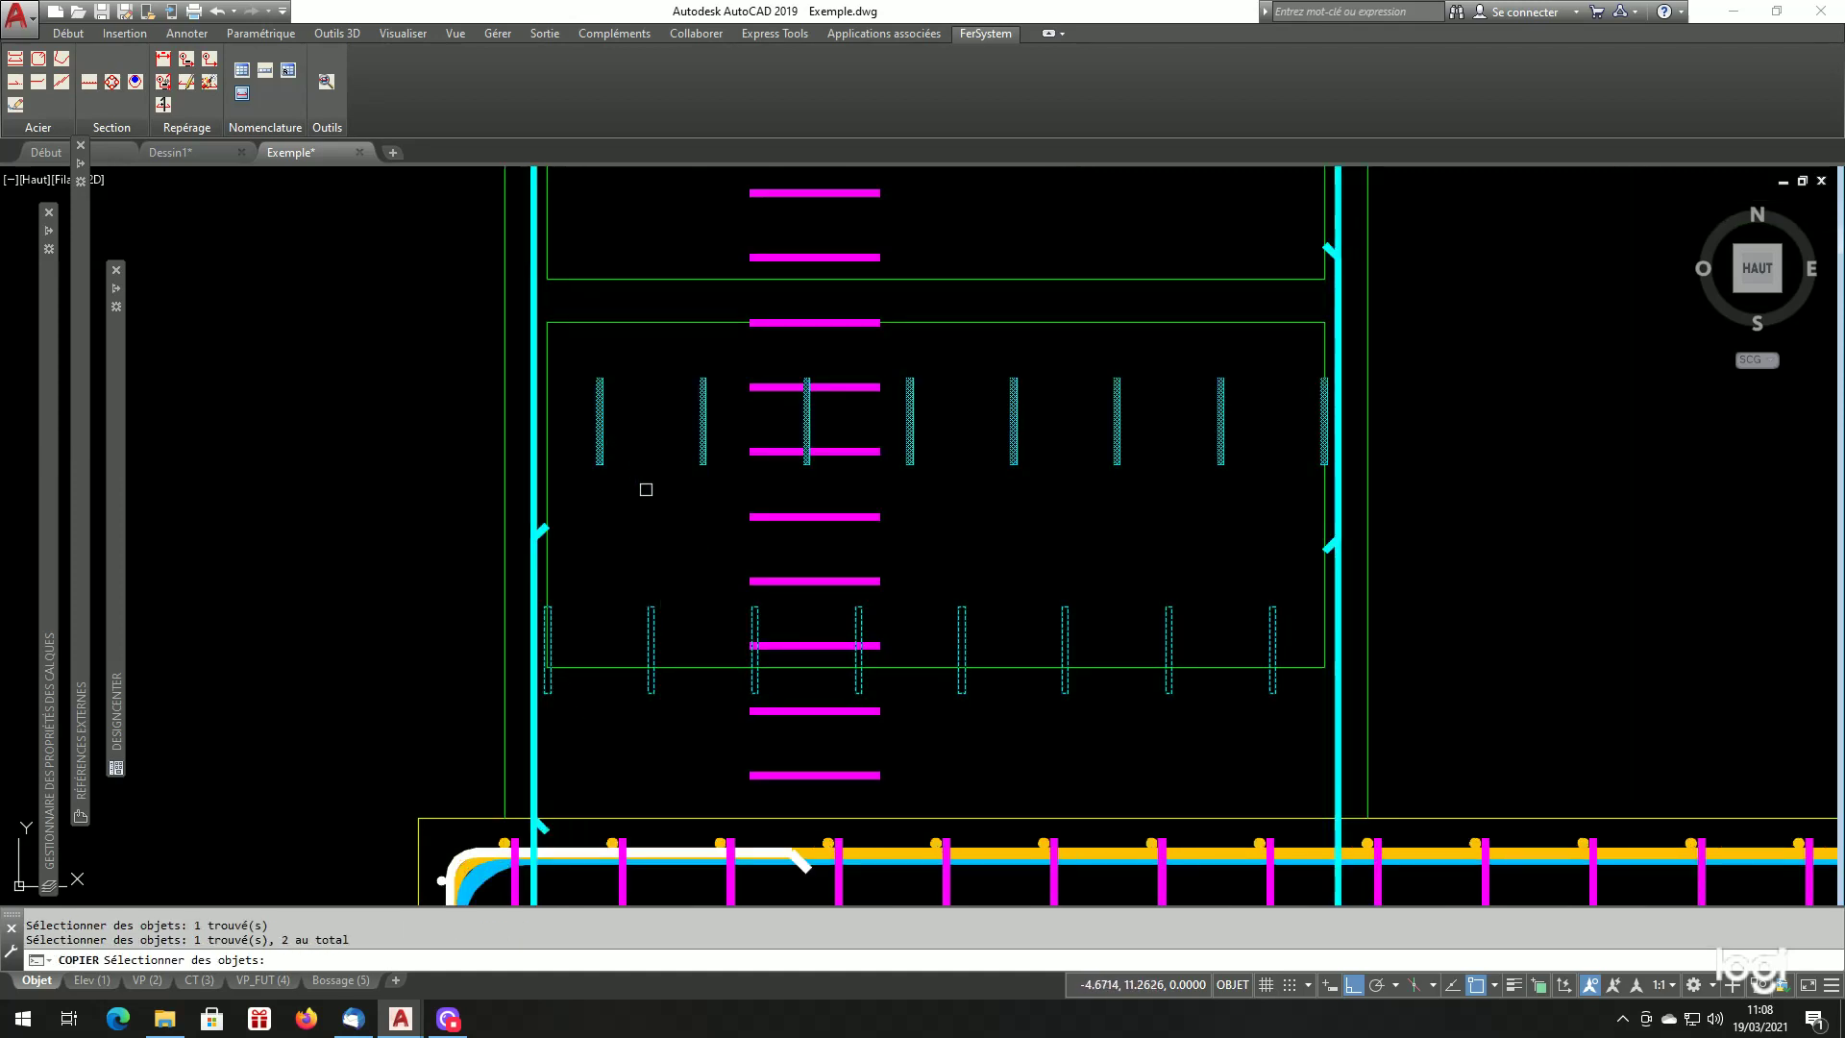
key(Return)
click(663, 480)
scroll(691, 462, down, 3)
scroll(577, 317, up, 1)
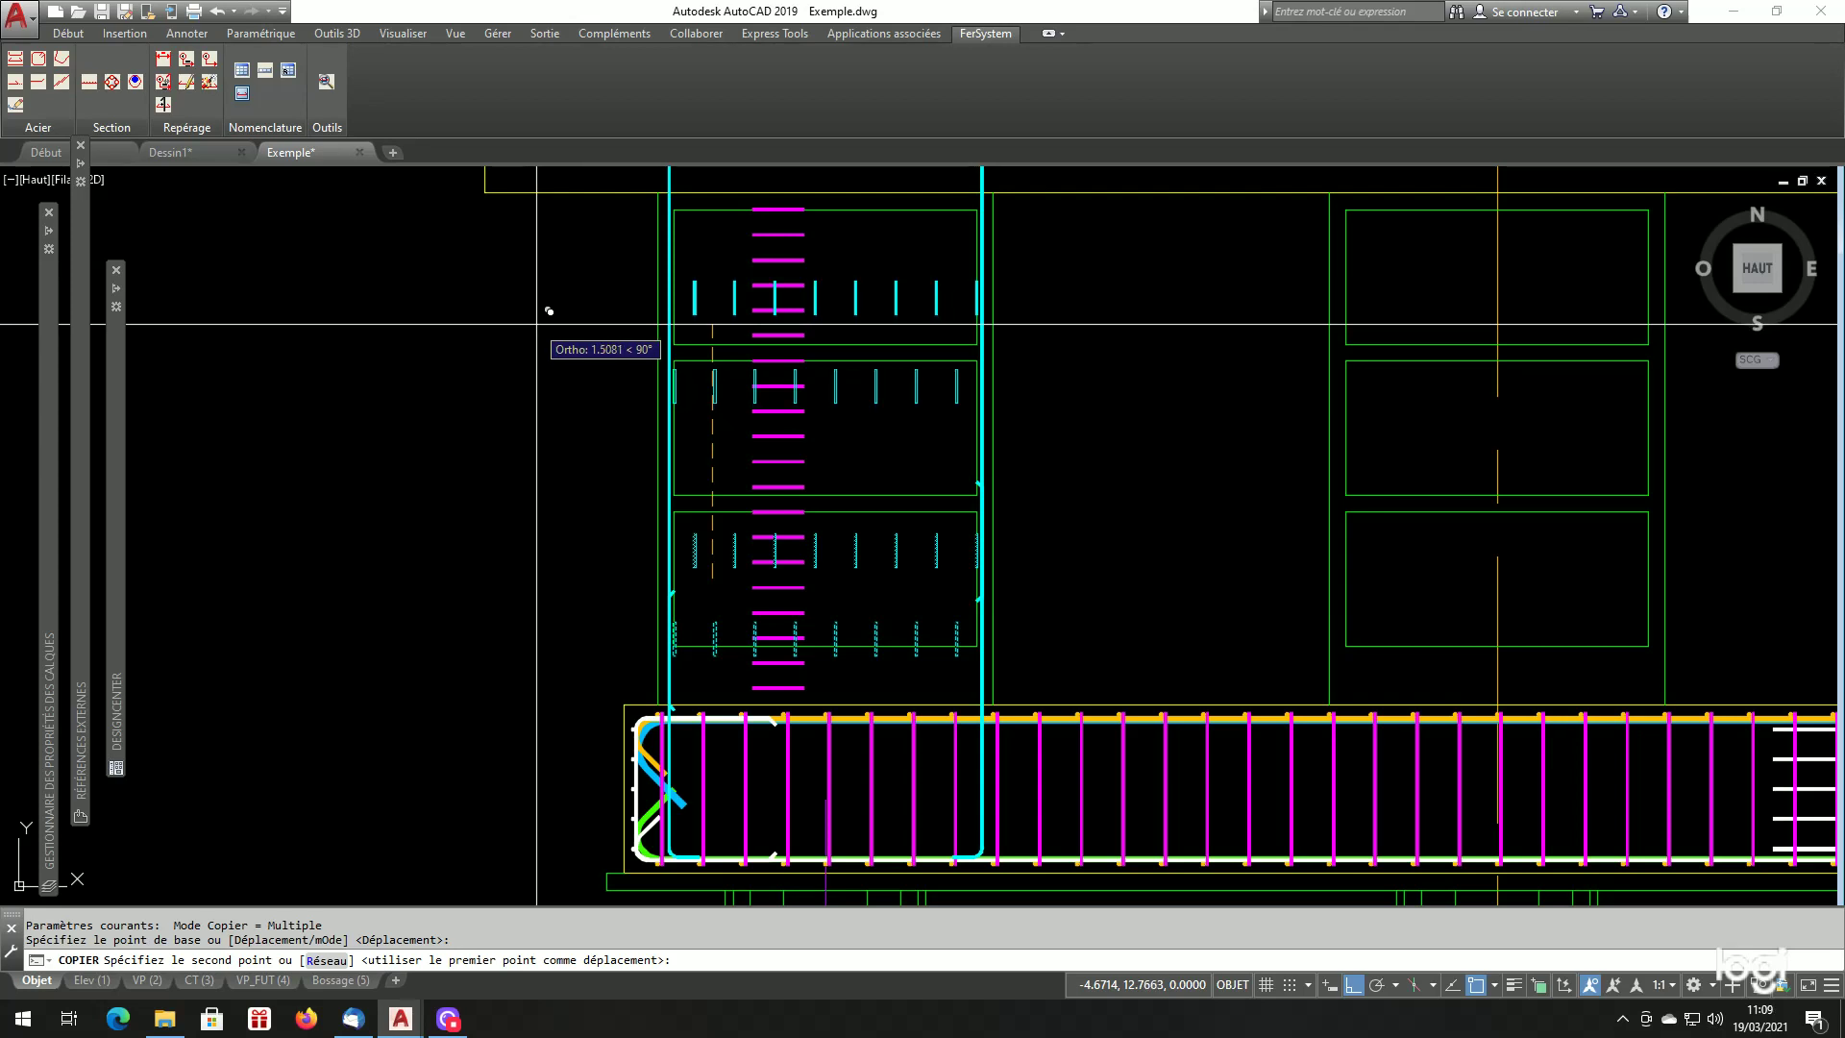
click(549, 311)
key(Return)
scroll(524, 473, down, 2)
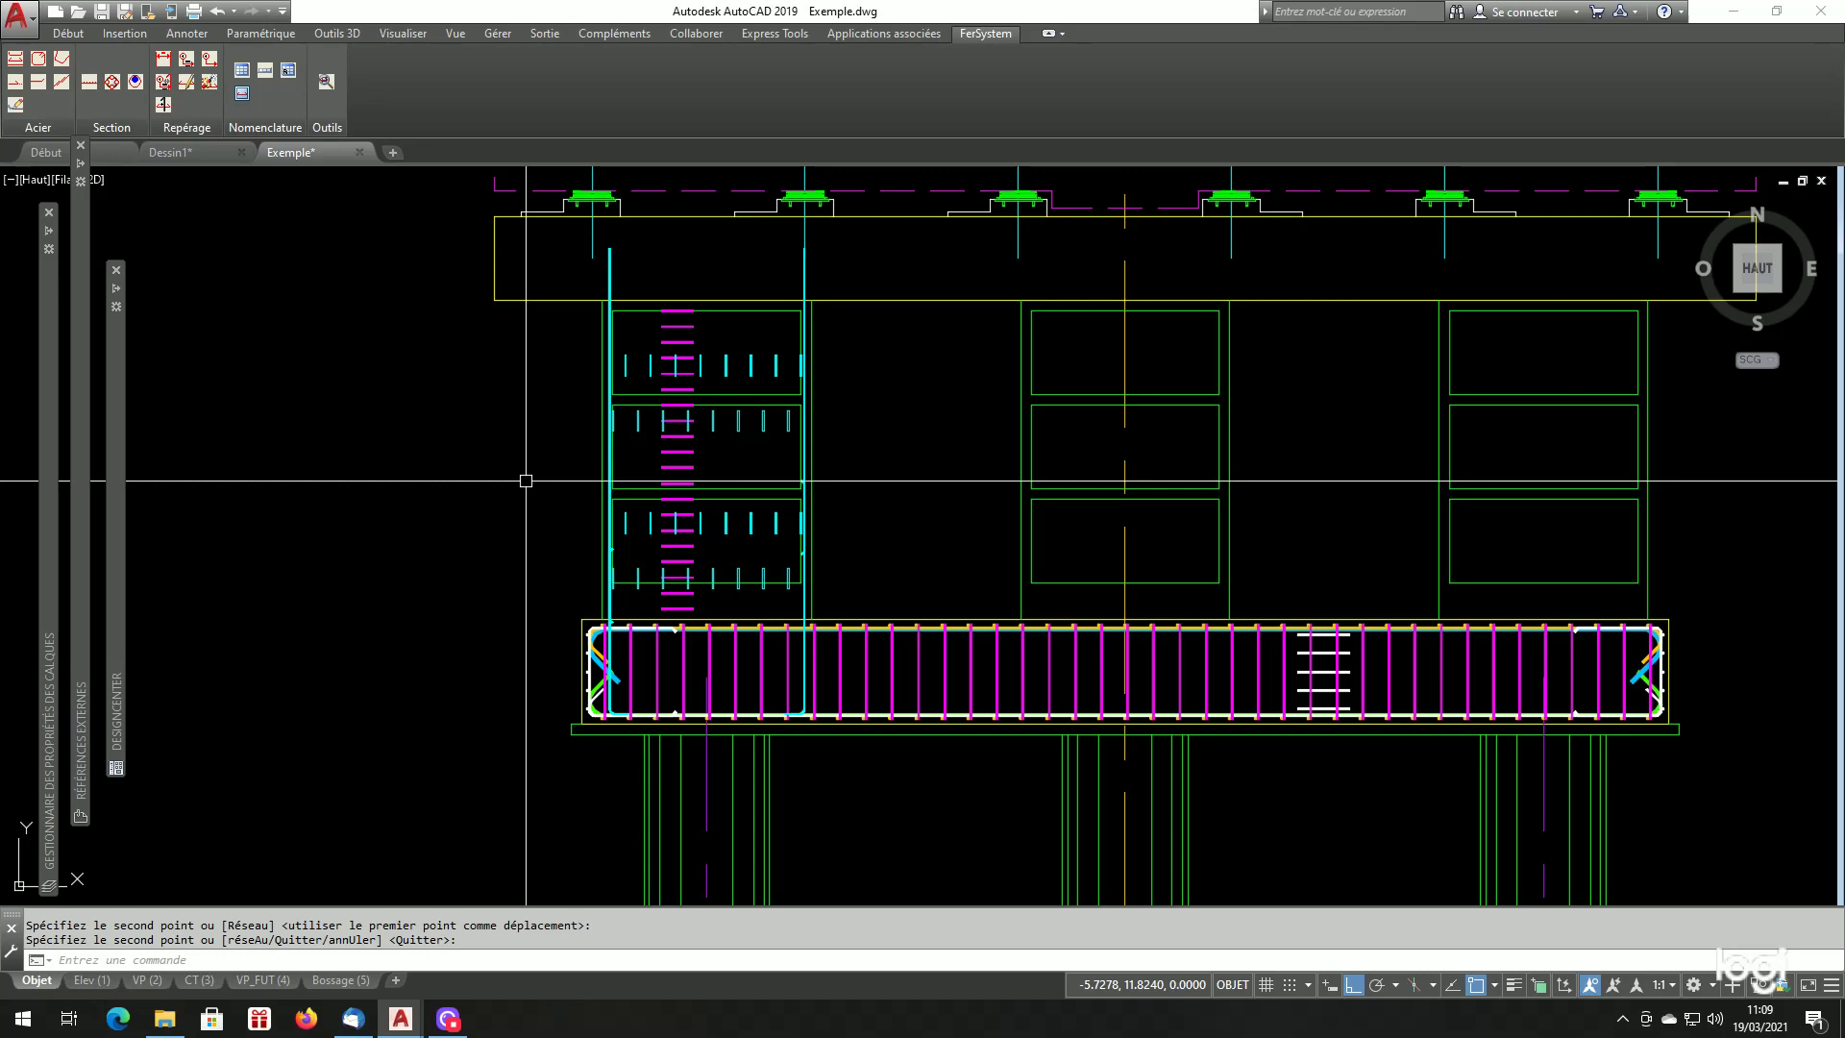
Copy the green tie array from the side section about 13.5 horizontally onto the right-hand part of the left shaft in the front elevation.
scroll(525, 481, down, 6)
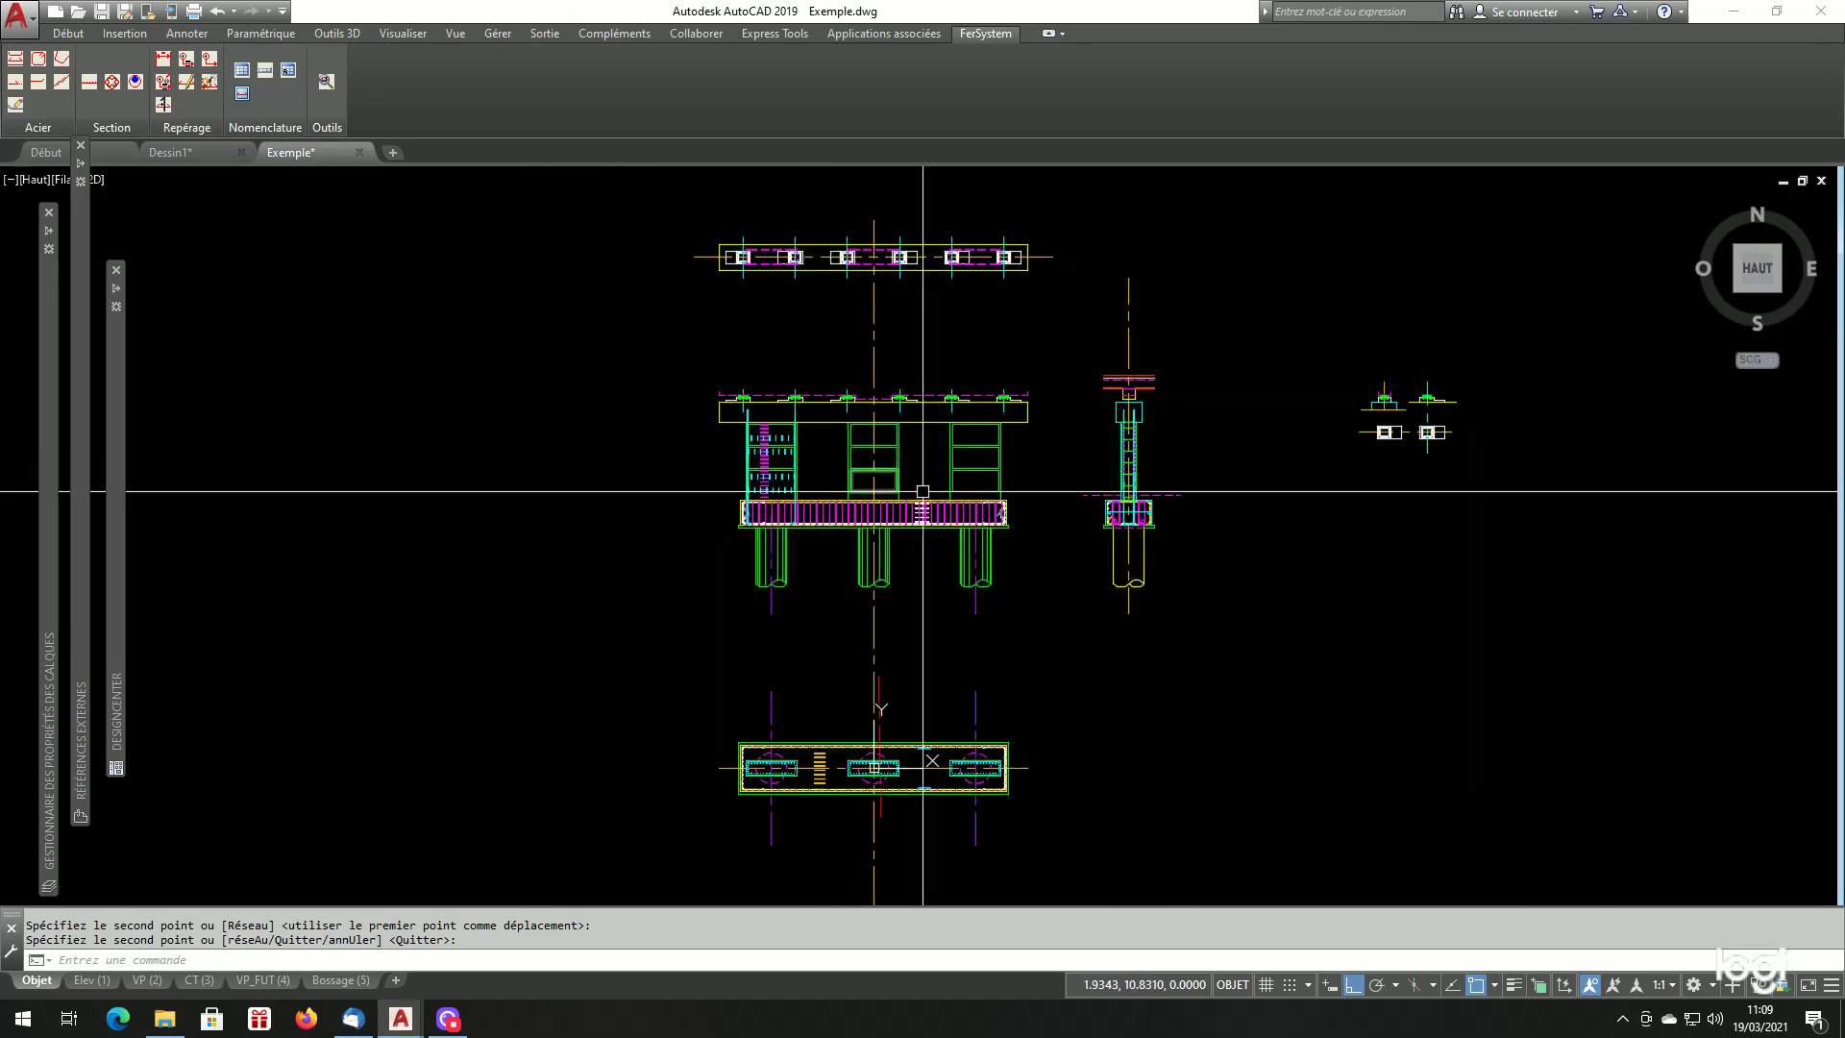
scroll(1005, 698, down, 3)
scroll(951, 673, up, 3)
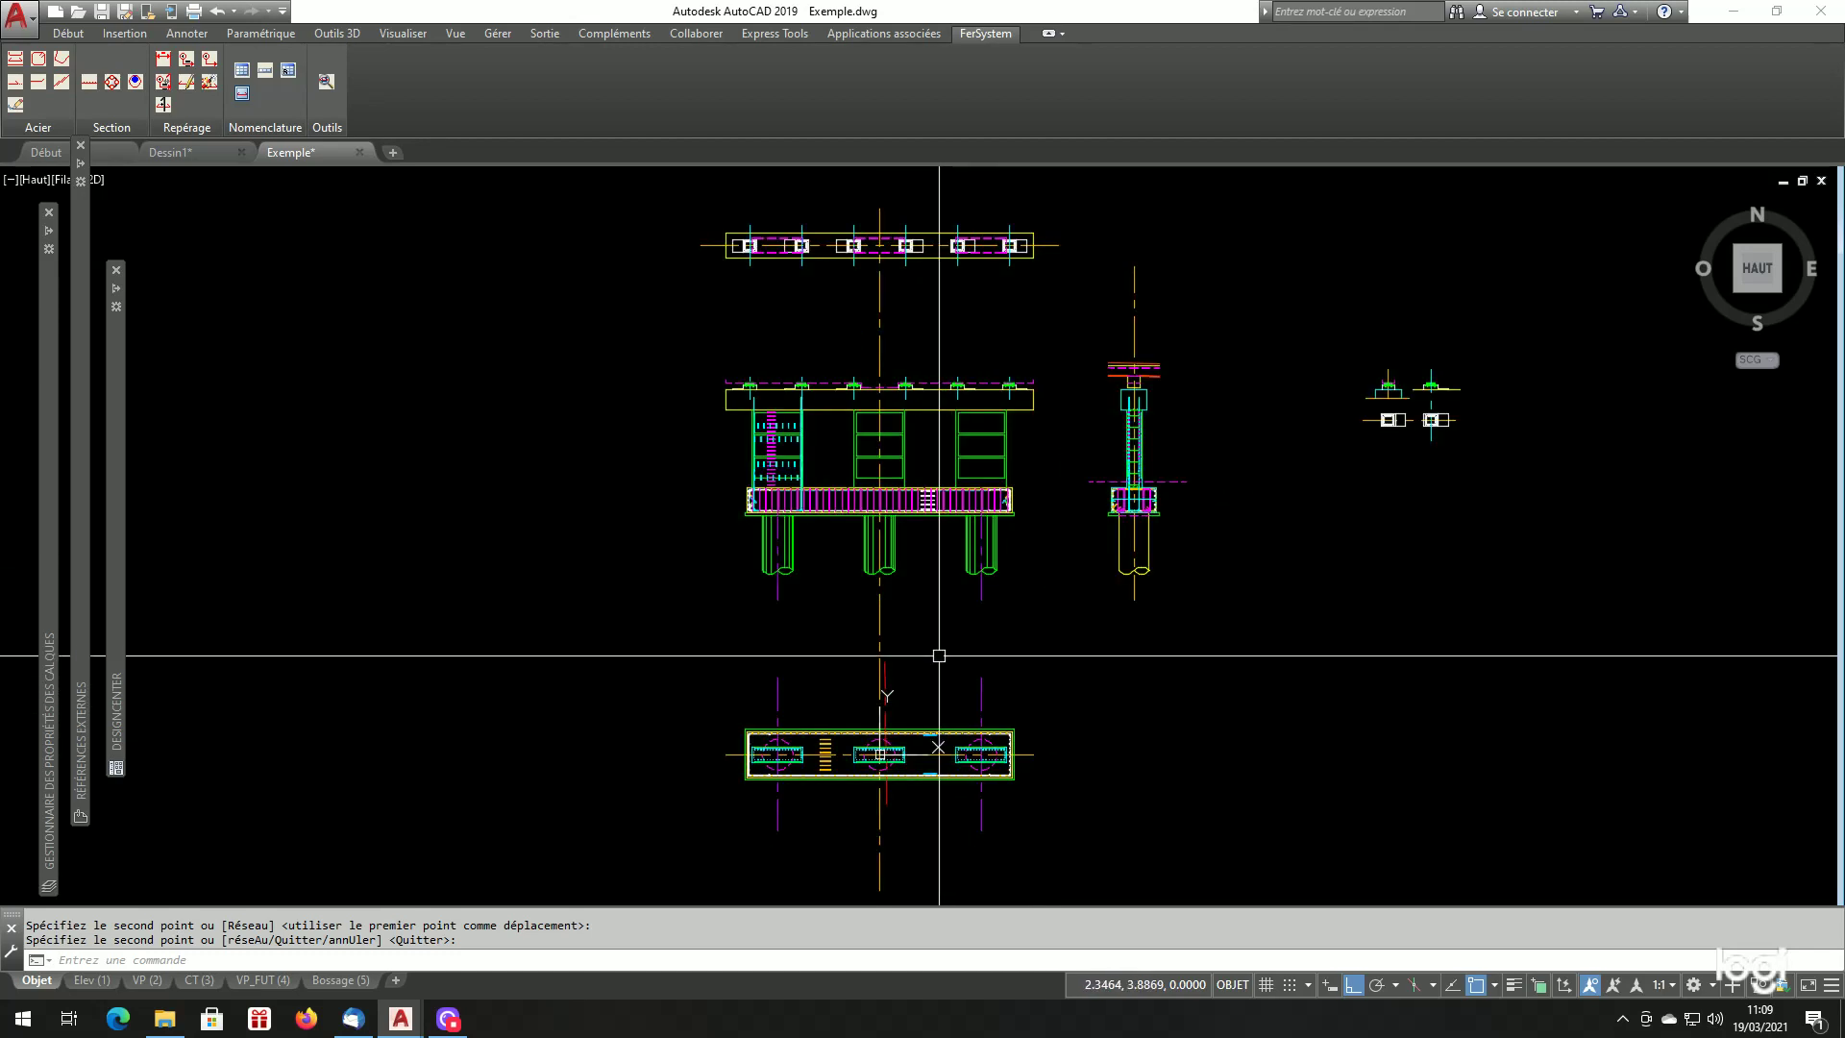
scroll(878, 438, up, 2)
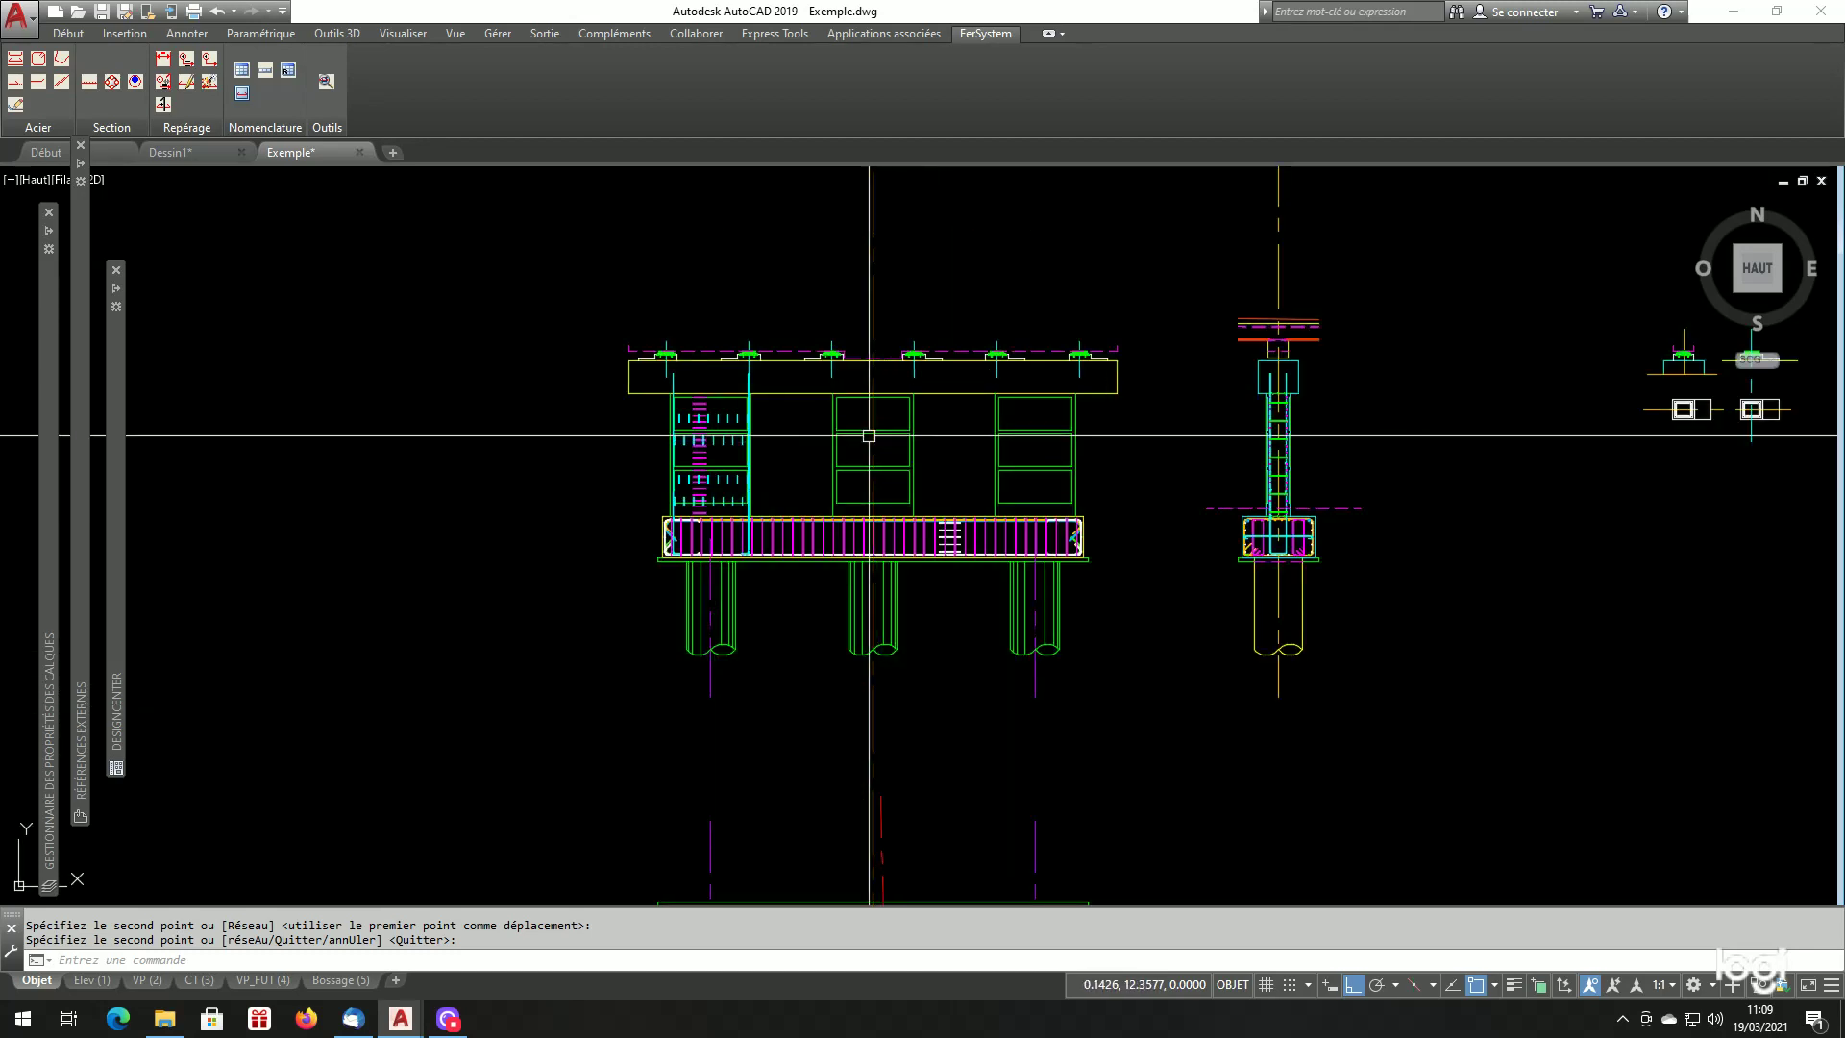
scroll(1234, 433, up, 6)
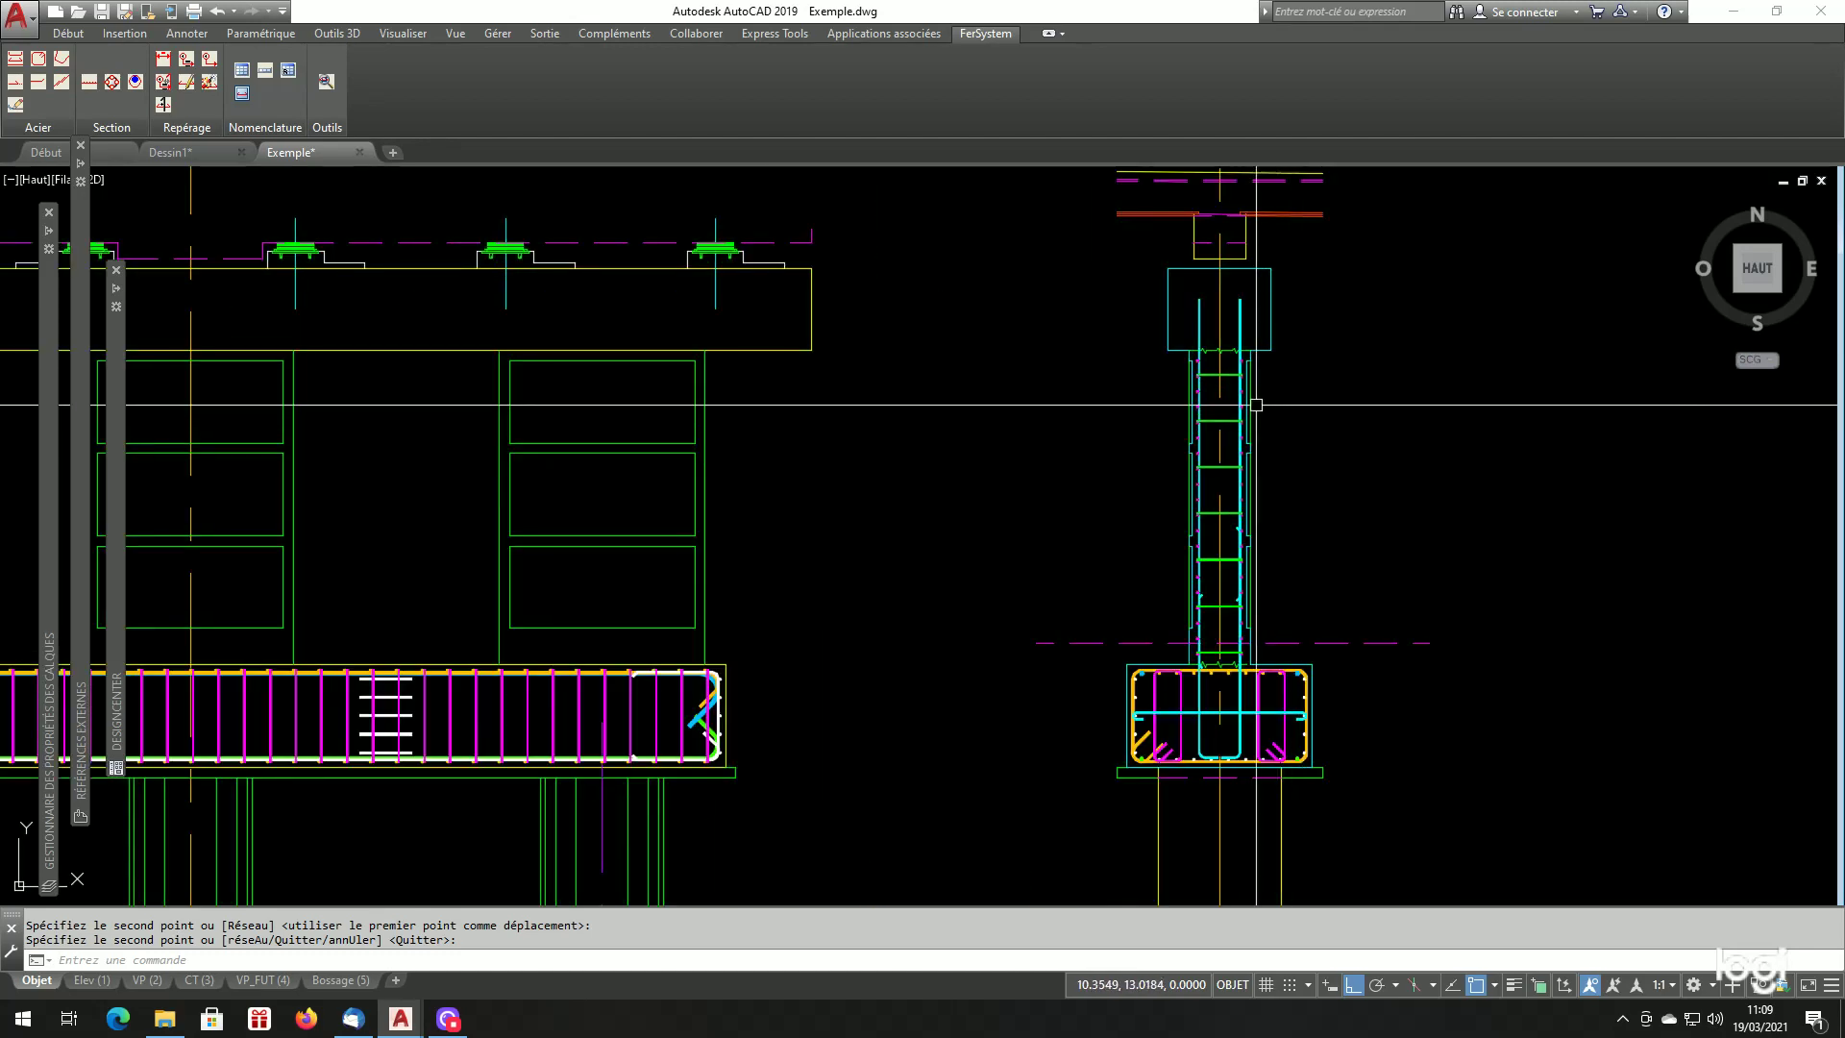
click(1177, 330)
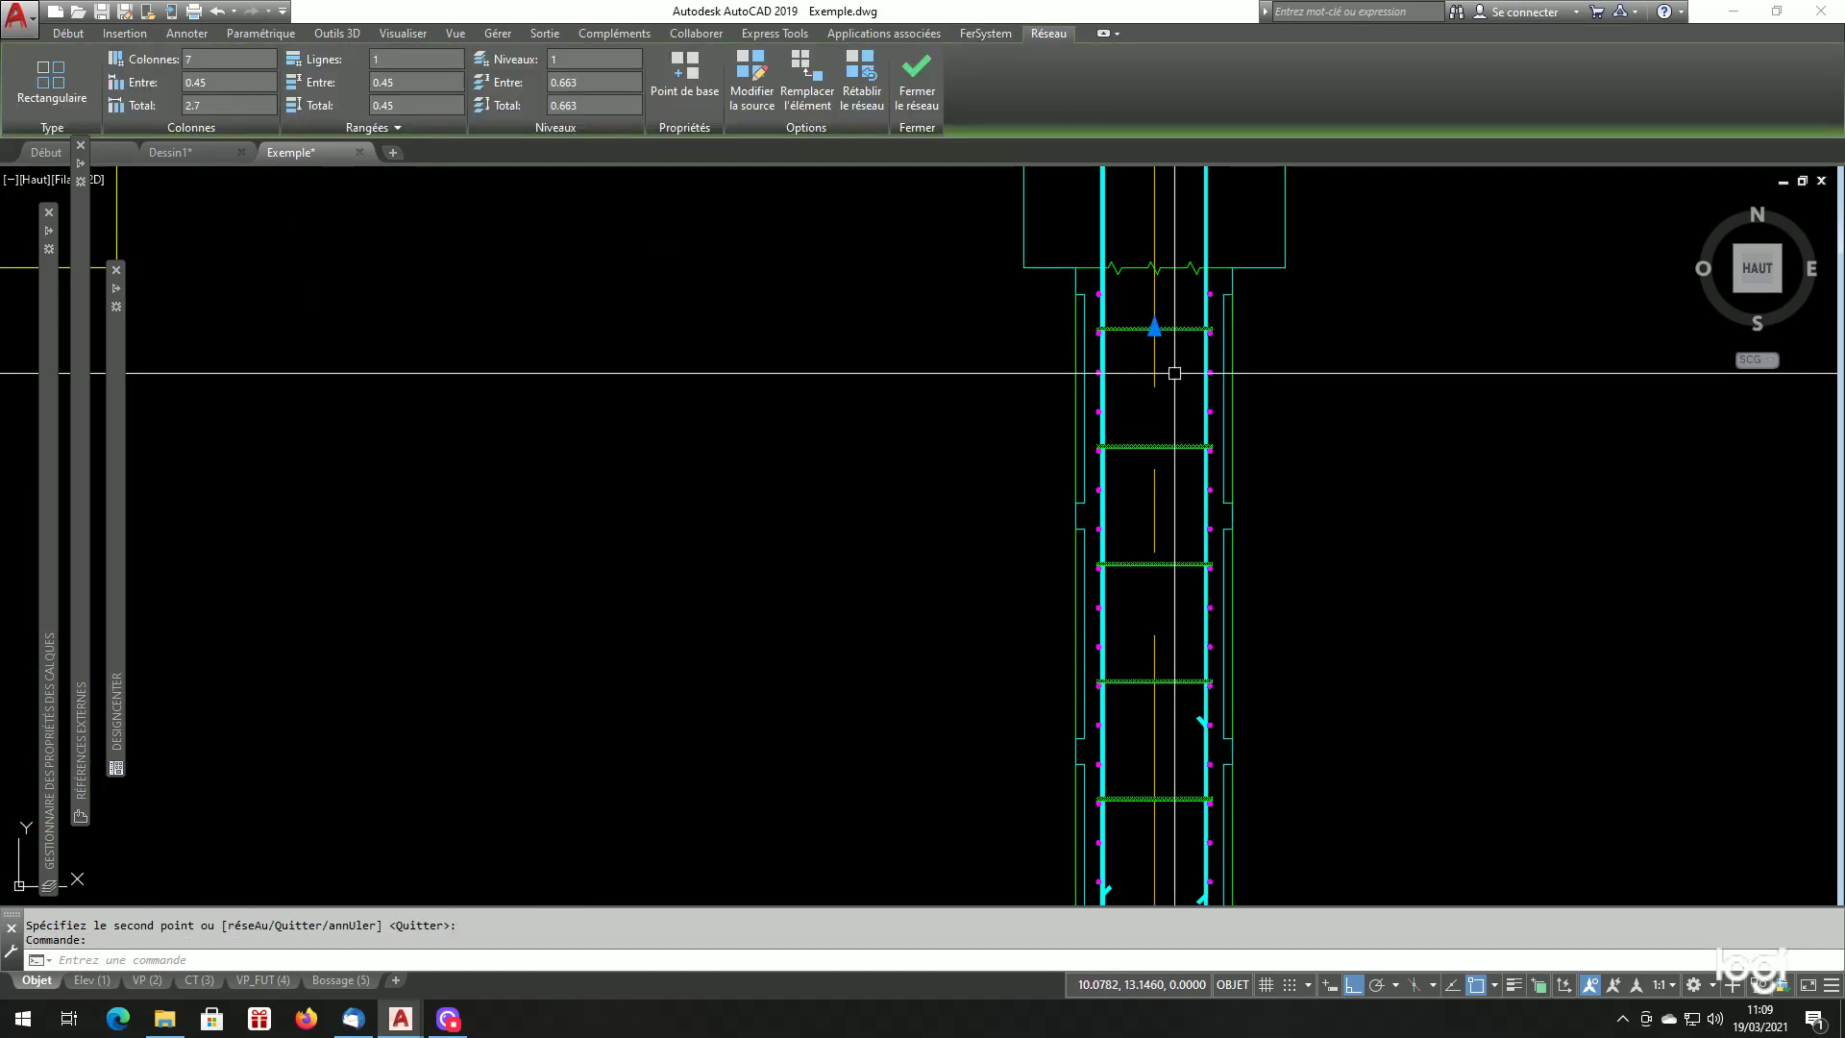
key(Escape)
scroll(1270, 390, down, 5)
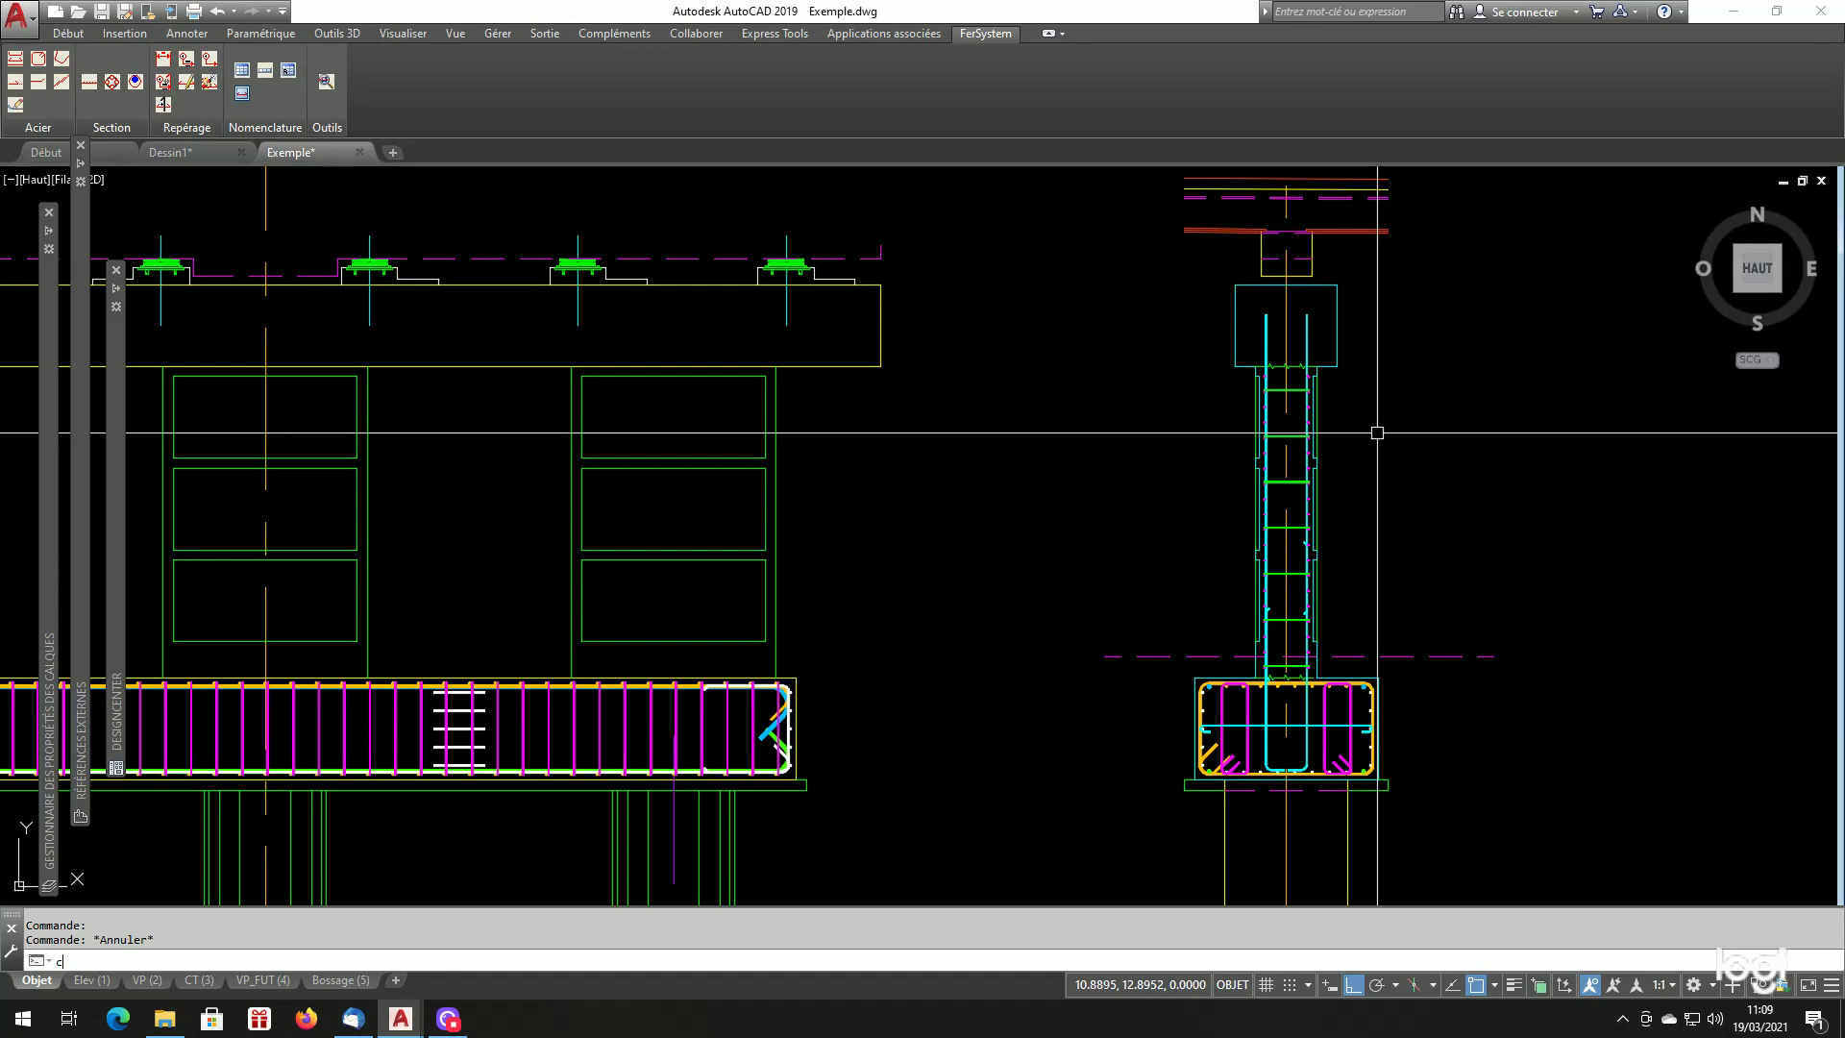
scroll(1289, 396, up, 2)
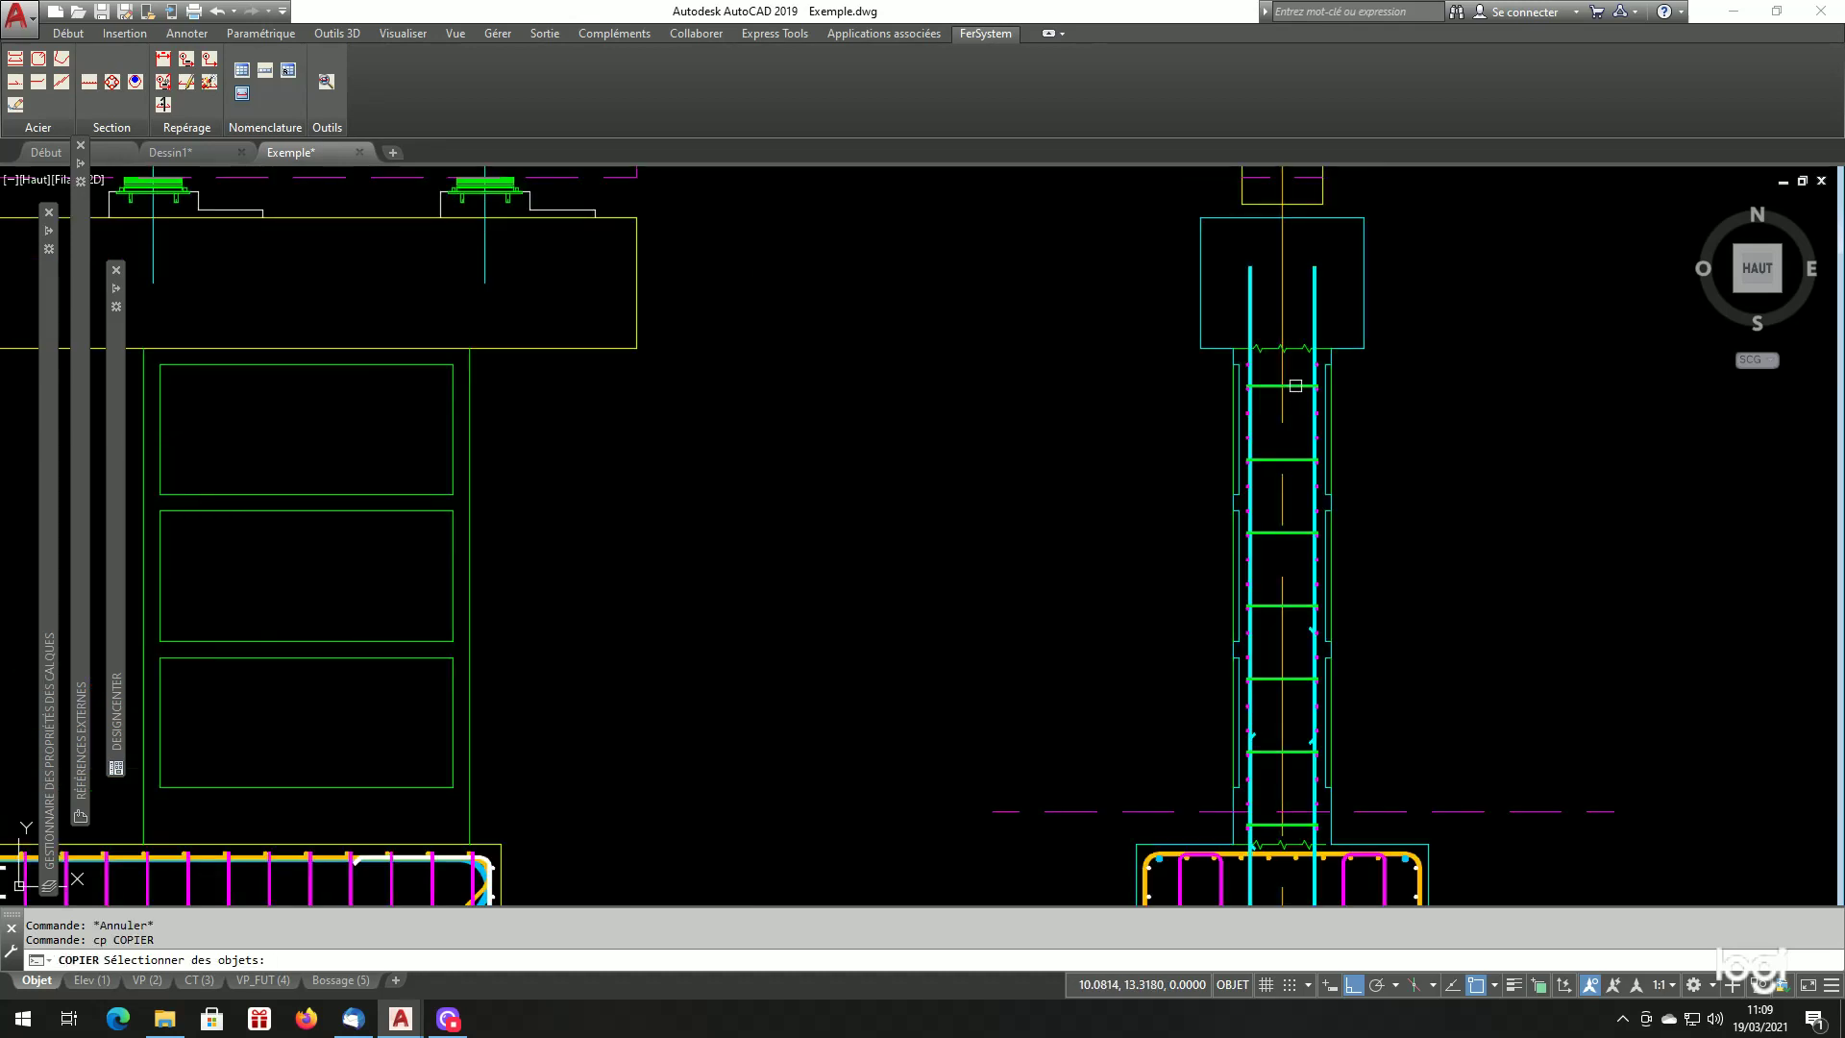
click(1295, 385)
key(space)
click(1396, 425)
scroll(1486, 443, down, 5)
scroll(995, 405, up, 5)
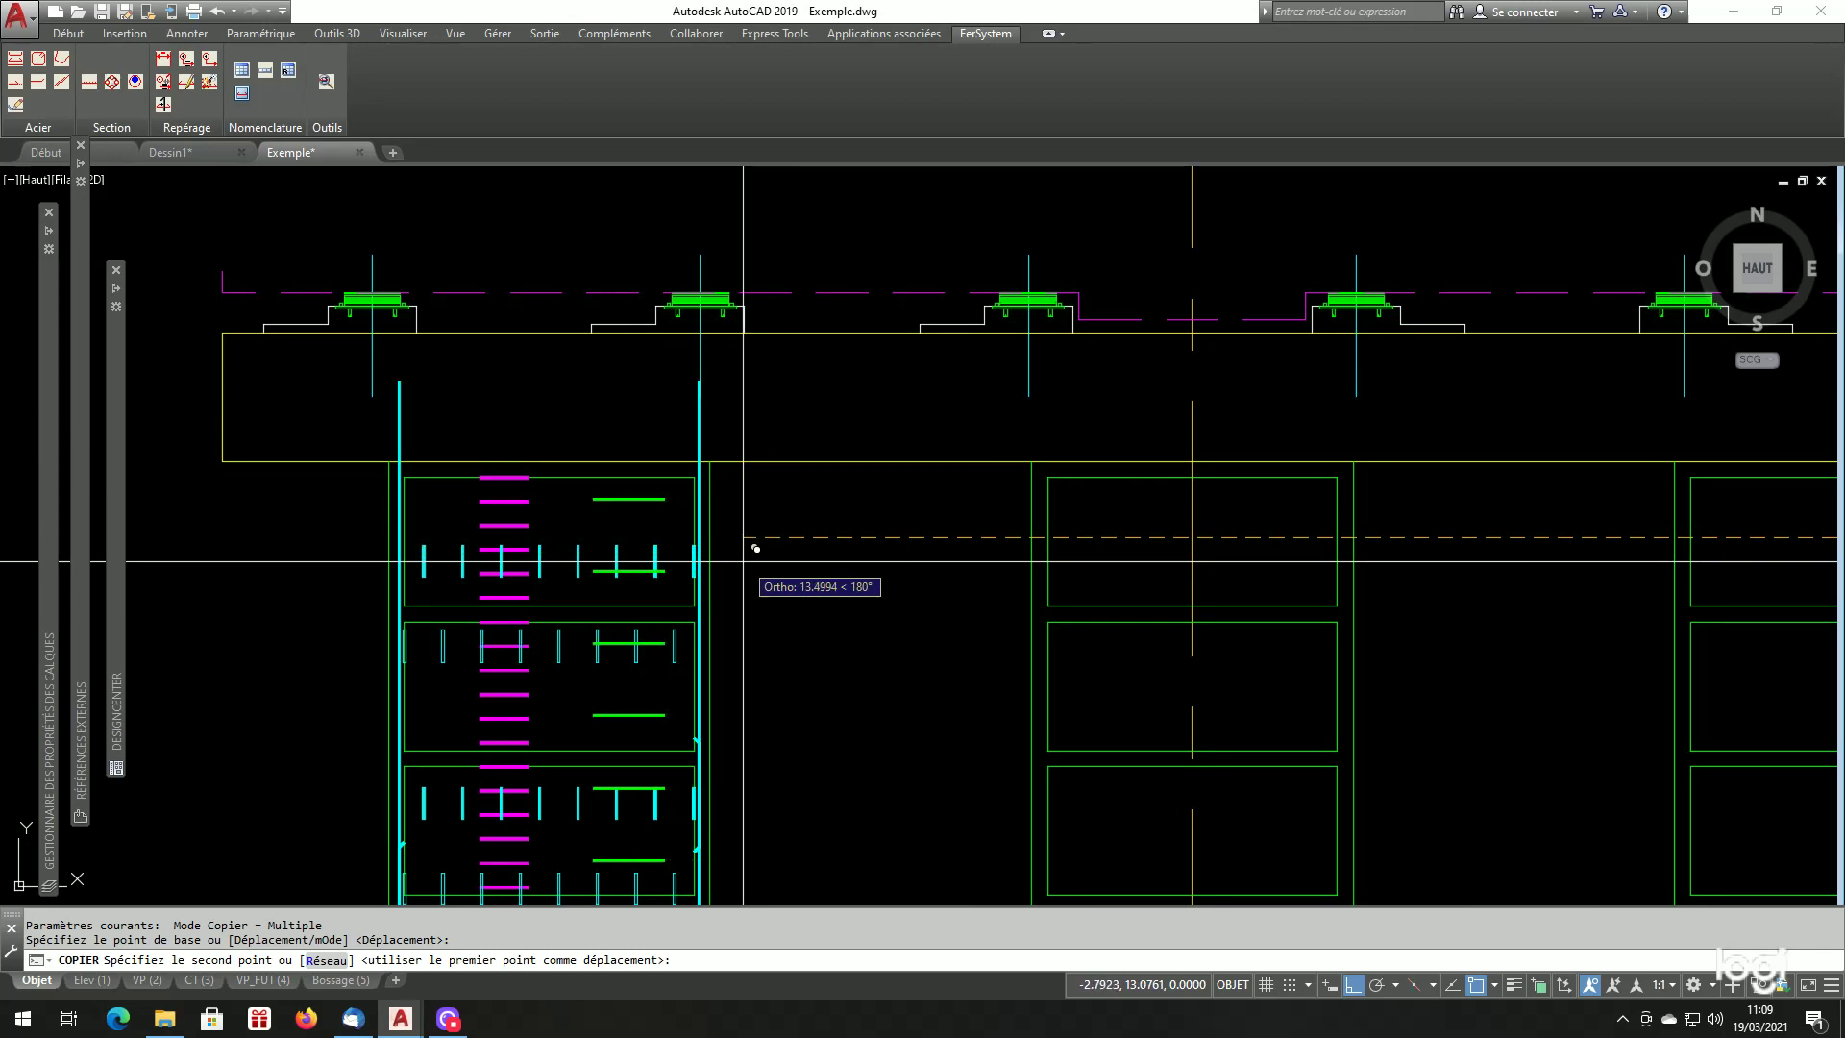
key(space)
Copy the shaft cross-section's rightmost green closed tie straight down over the topmost green tie bar in the left shaft's front elevation.
scroll(766, 557, down, 4)
scroll(708, 538, up, 5)
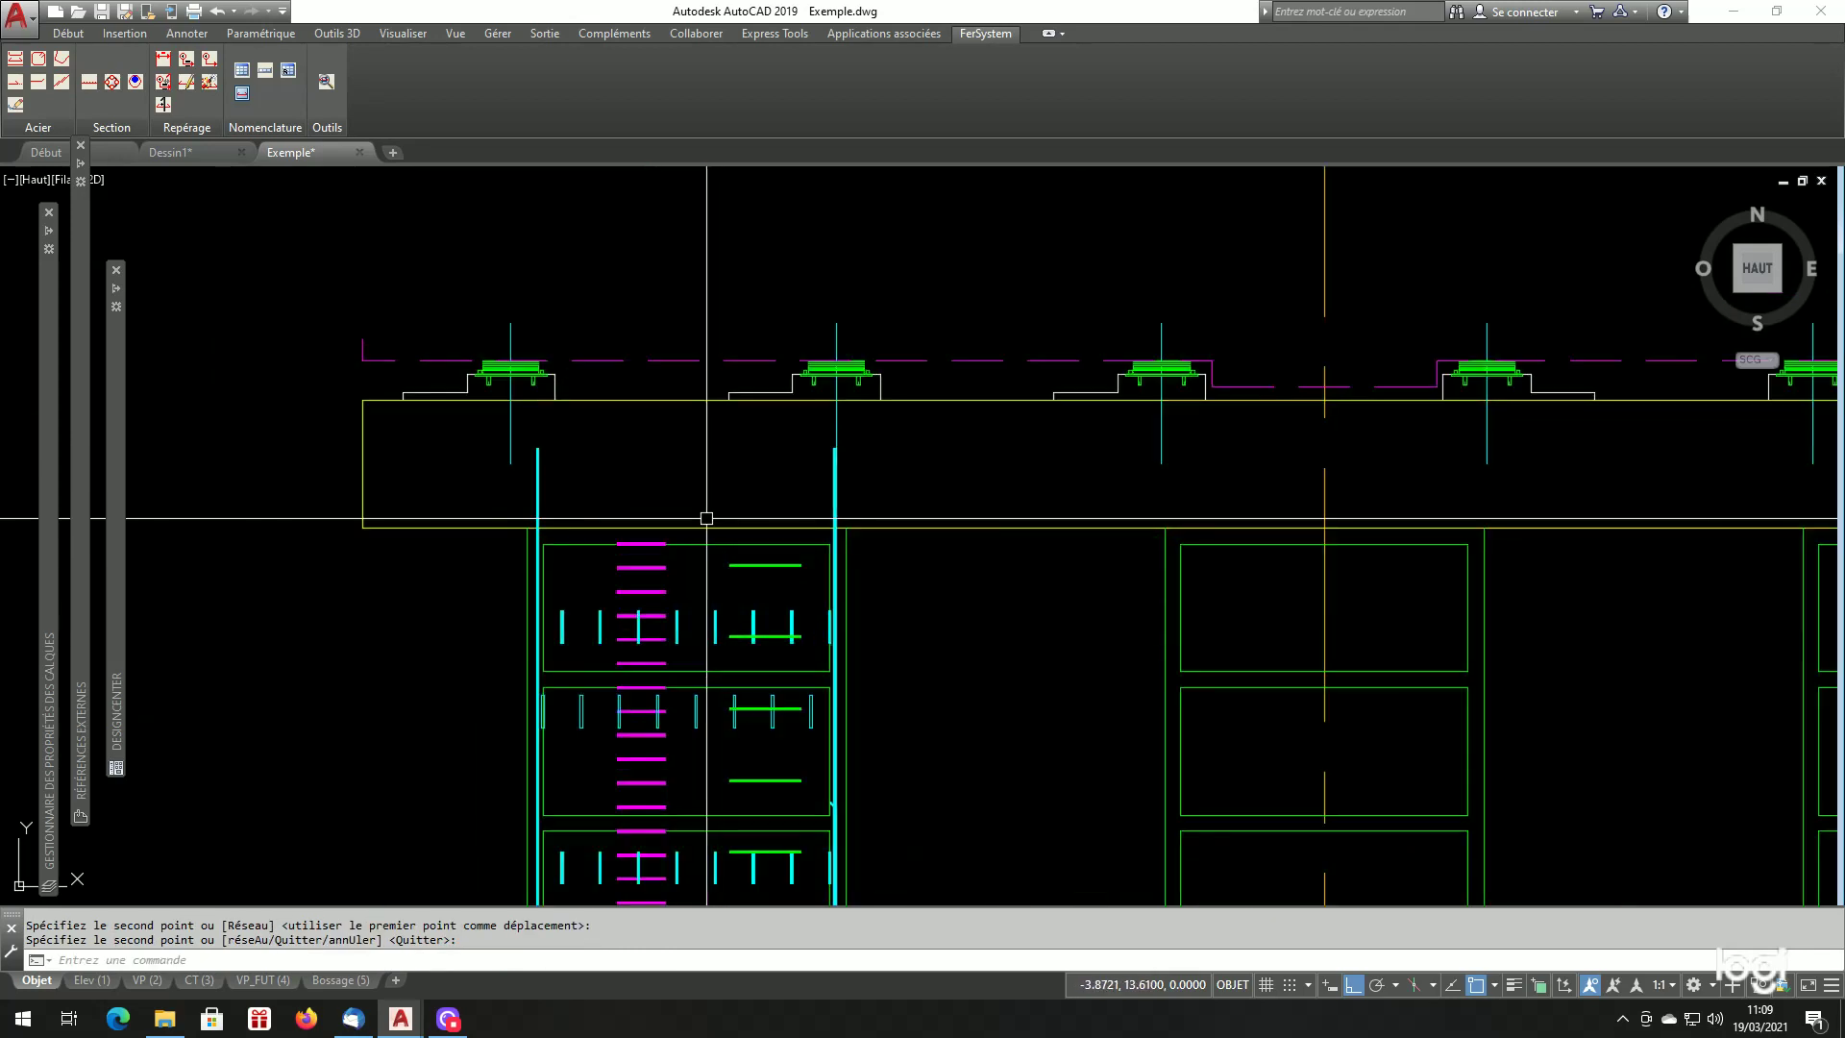
scroll(759, 186, down, 5)
scroll(762, 330, down, 2)
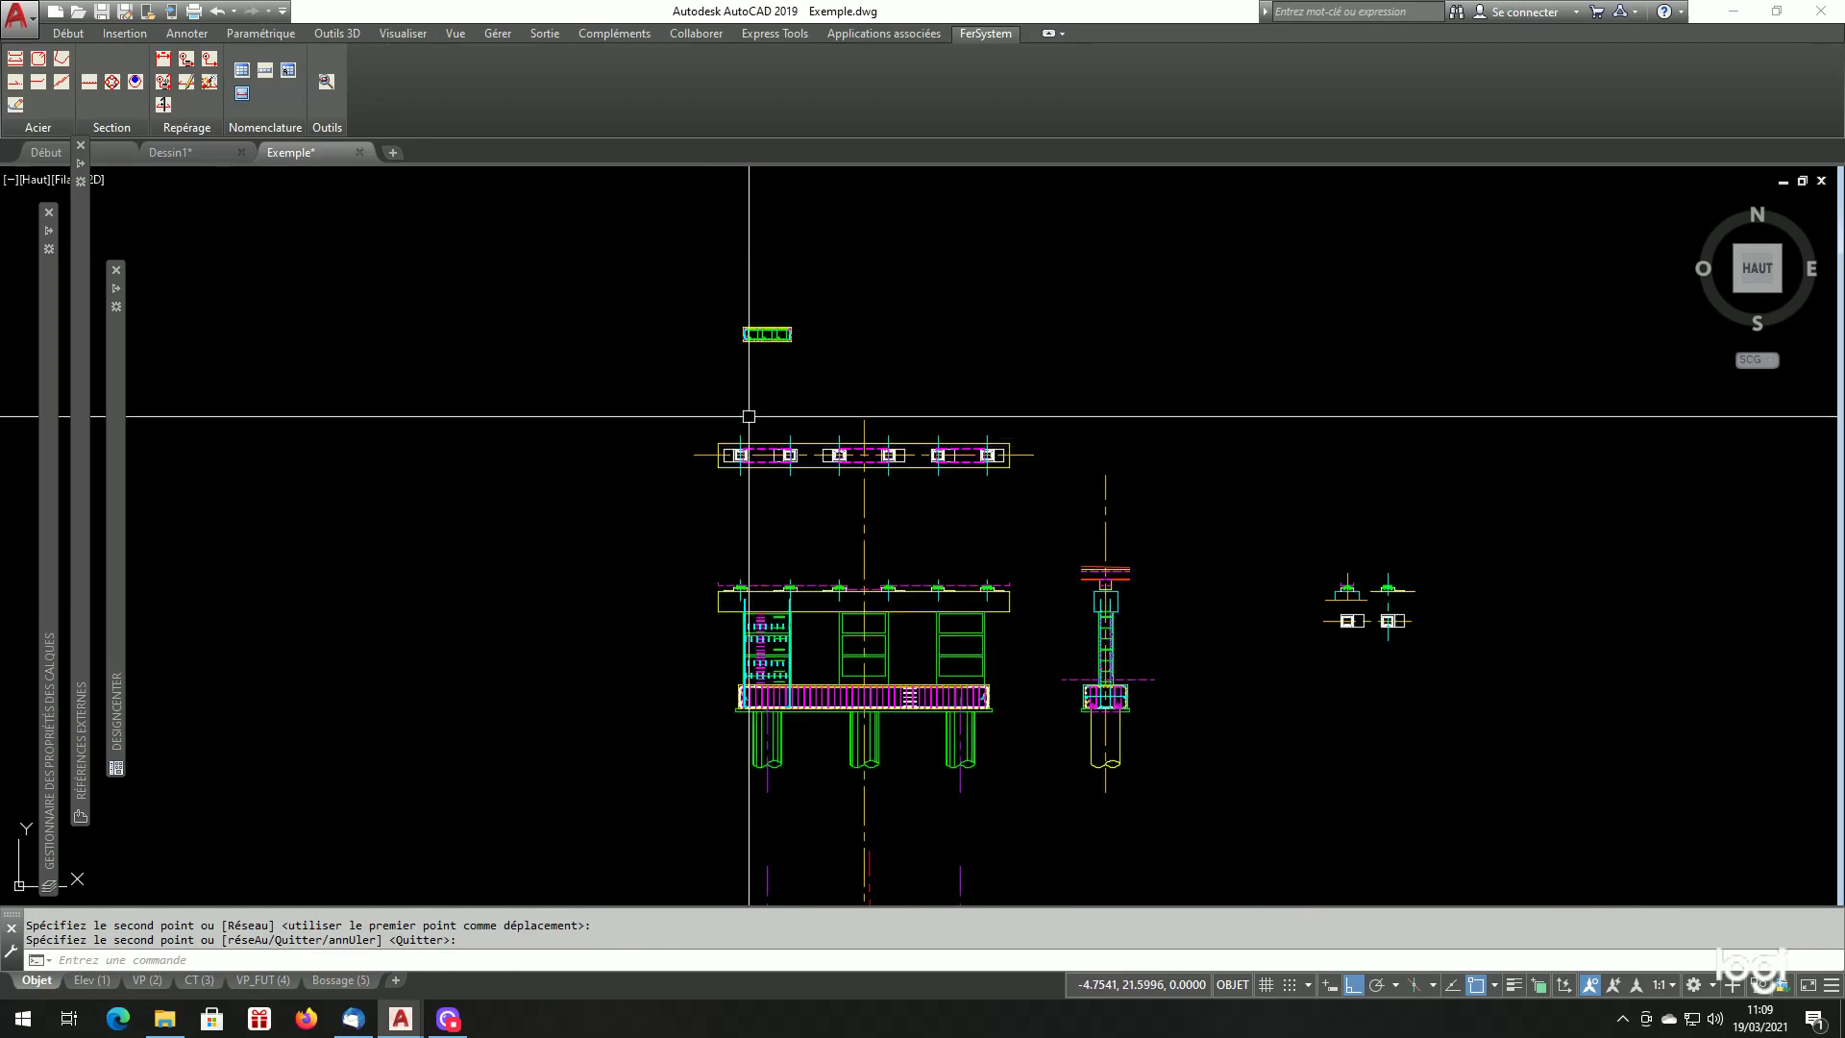
scroll(781, 268, up, 5)
scroll(782, 268, up, 8)
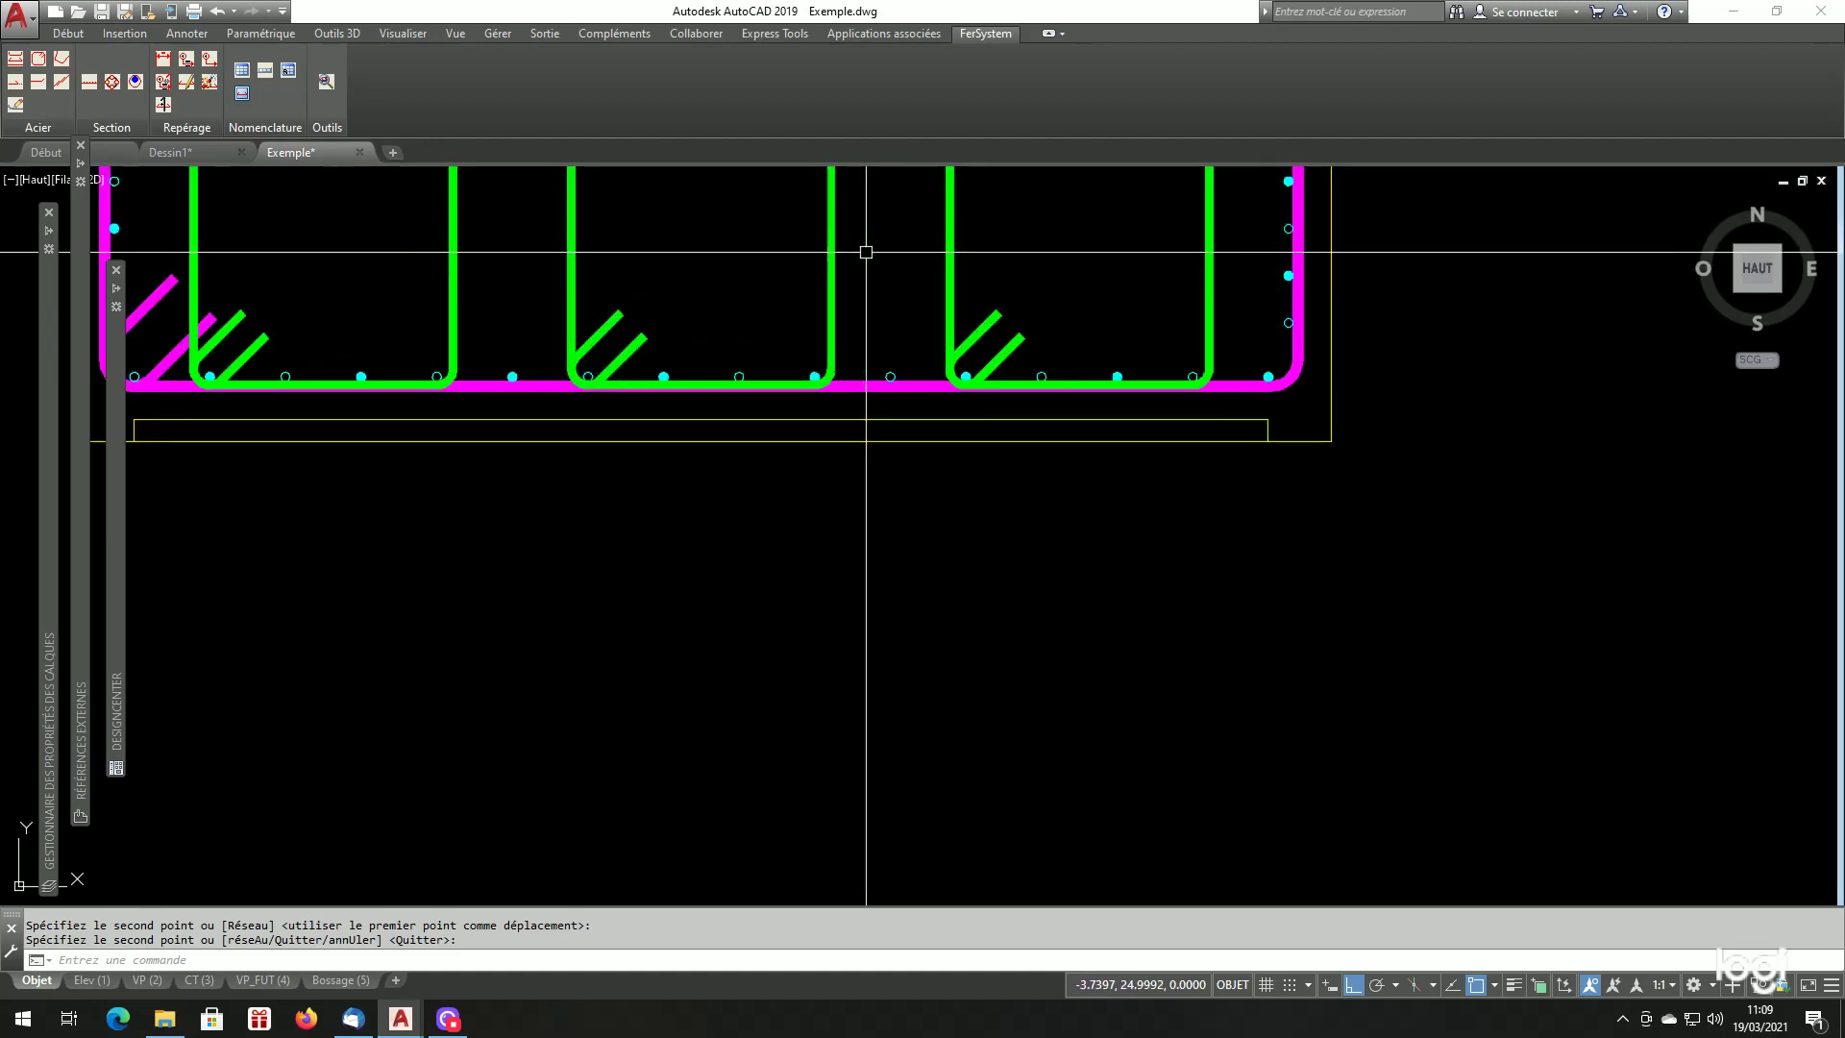
text(cp)
key(space)
key(space)
click(993, 231)
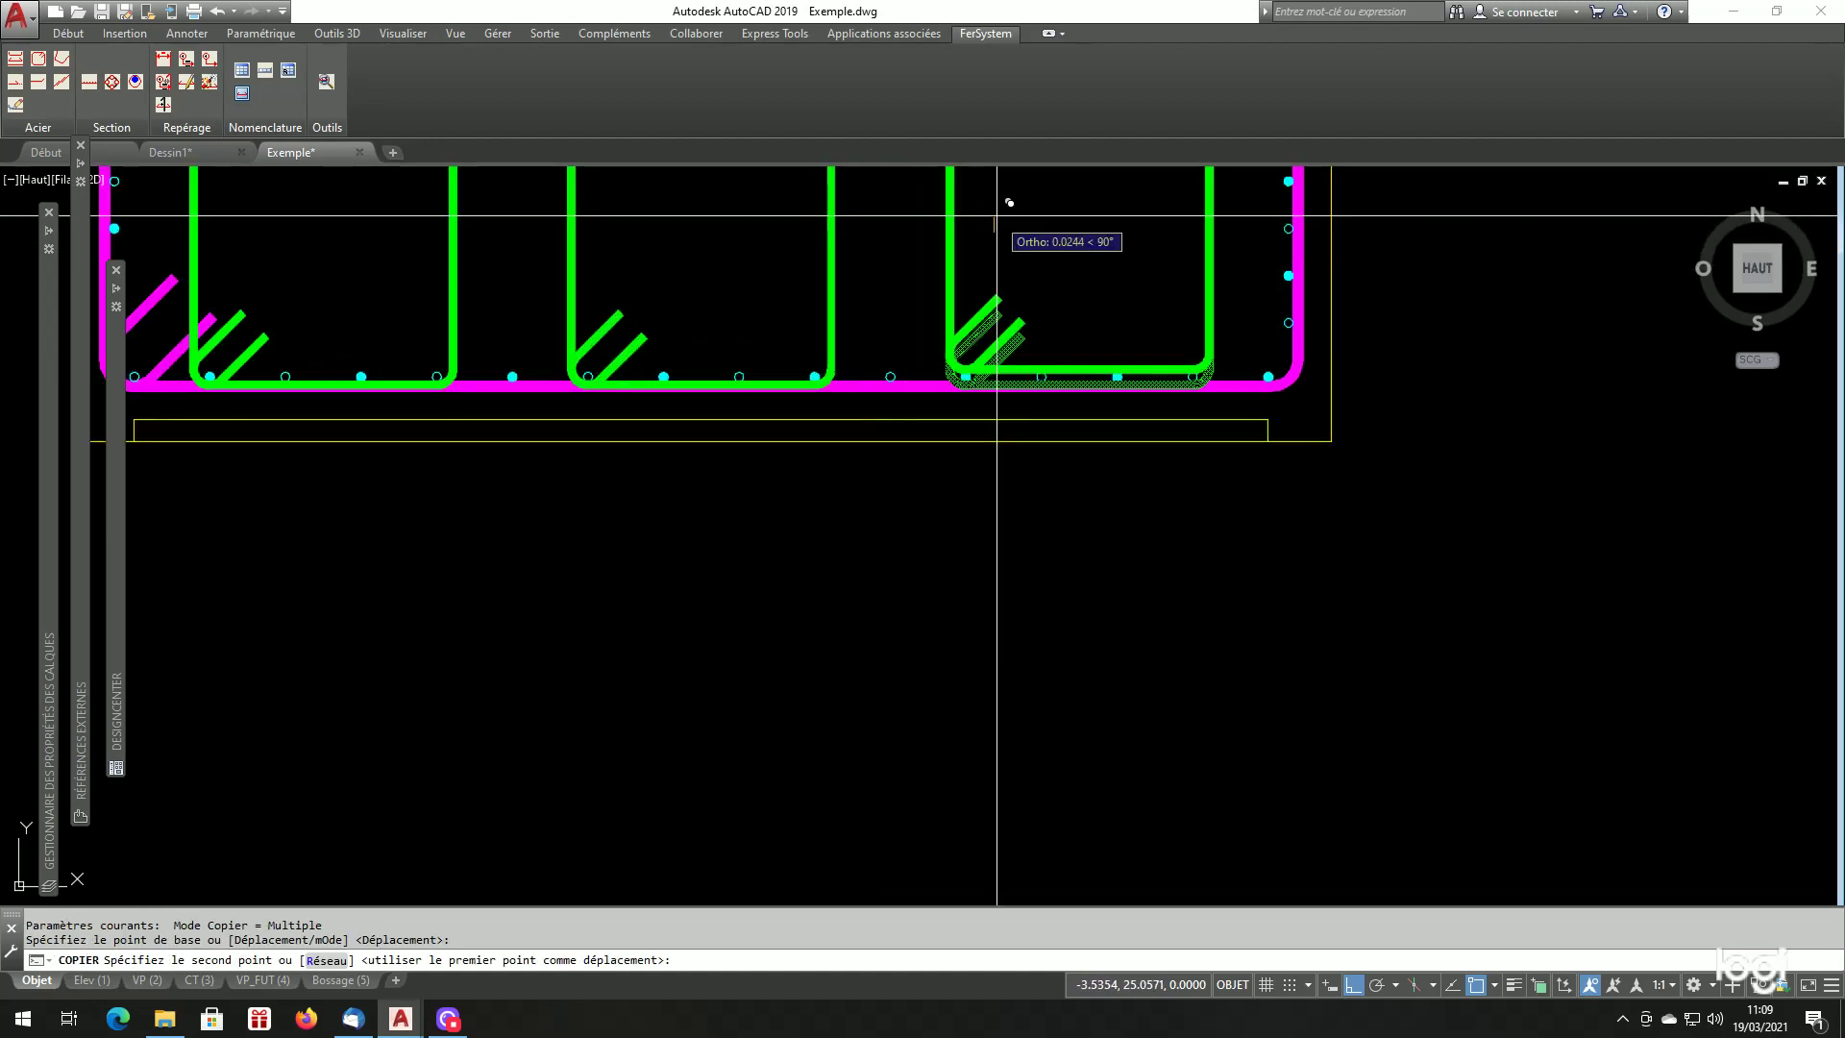
scroll(993, 214, down, 7)
scroll(1067, 454, up, 3)
scroll(942, 572, up, 4)
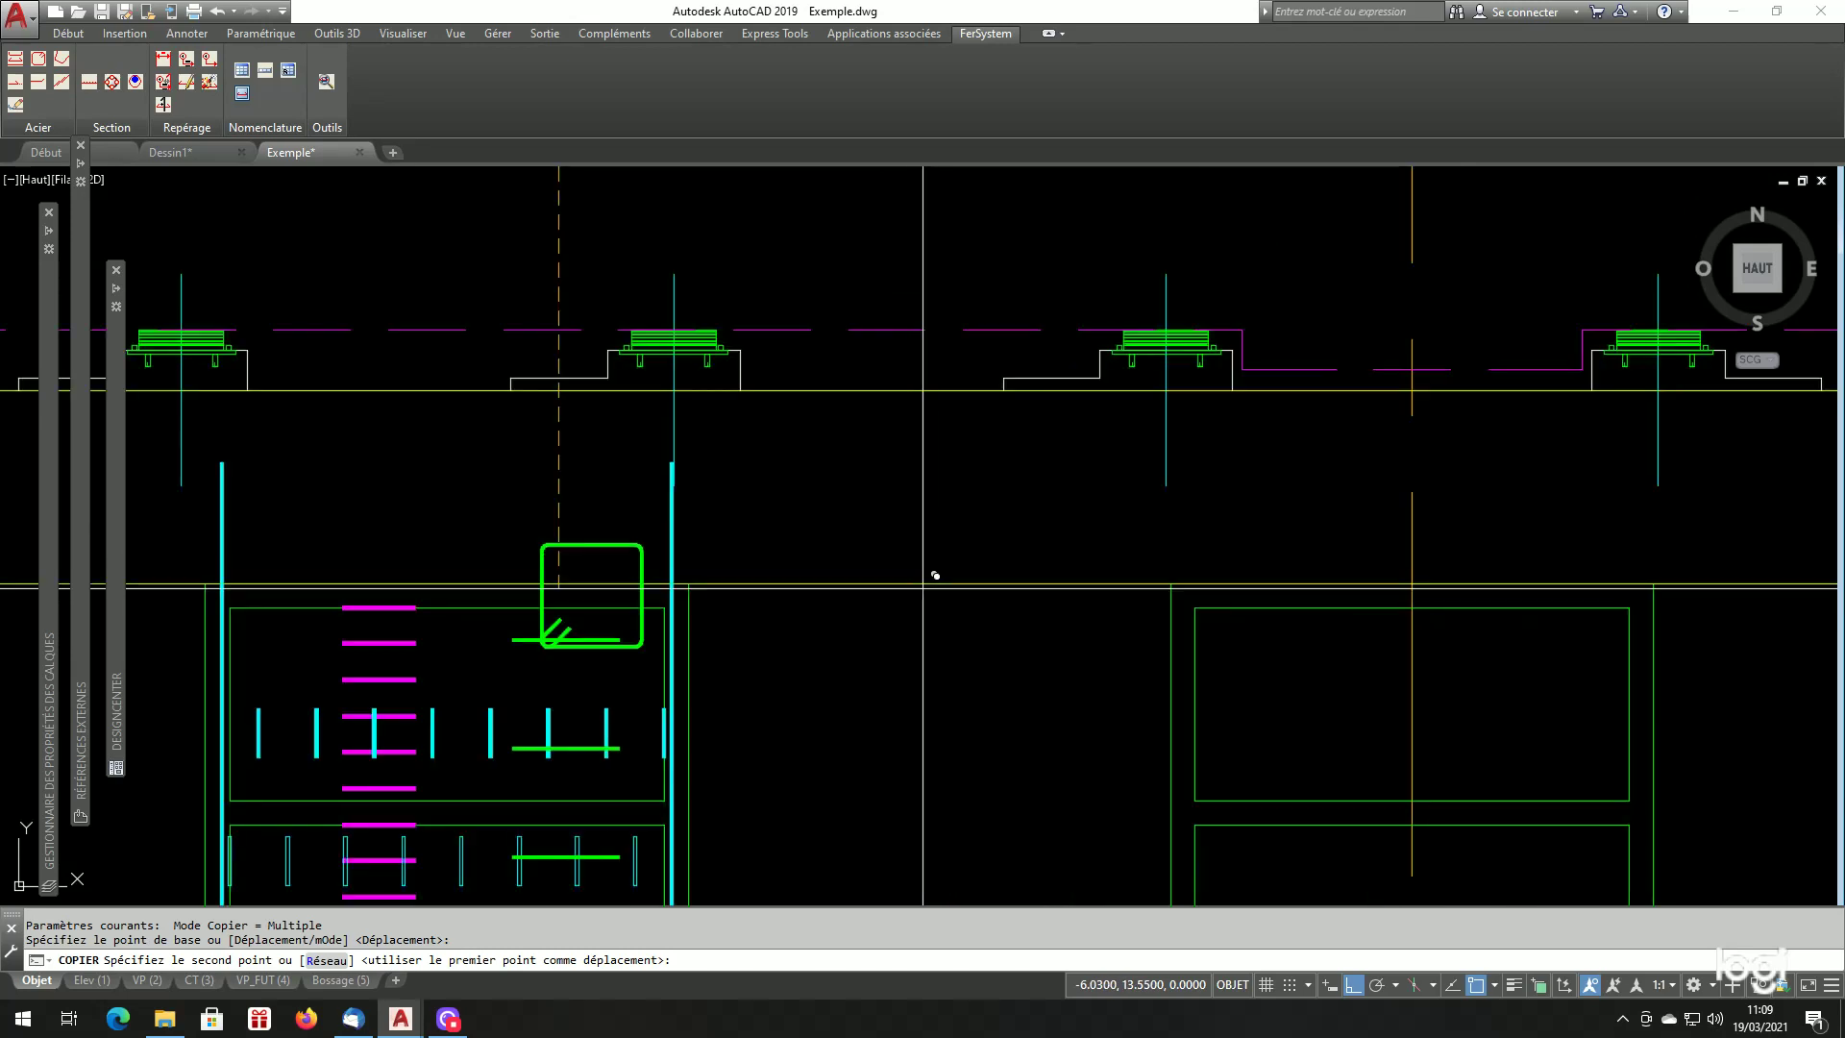
click(874, 634)
key(space)
Move the green tie bar array horizontally from its left end to a perpendicular snap on the copied closed tie's left side.
scroll(471, 654, up, 4)
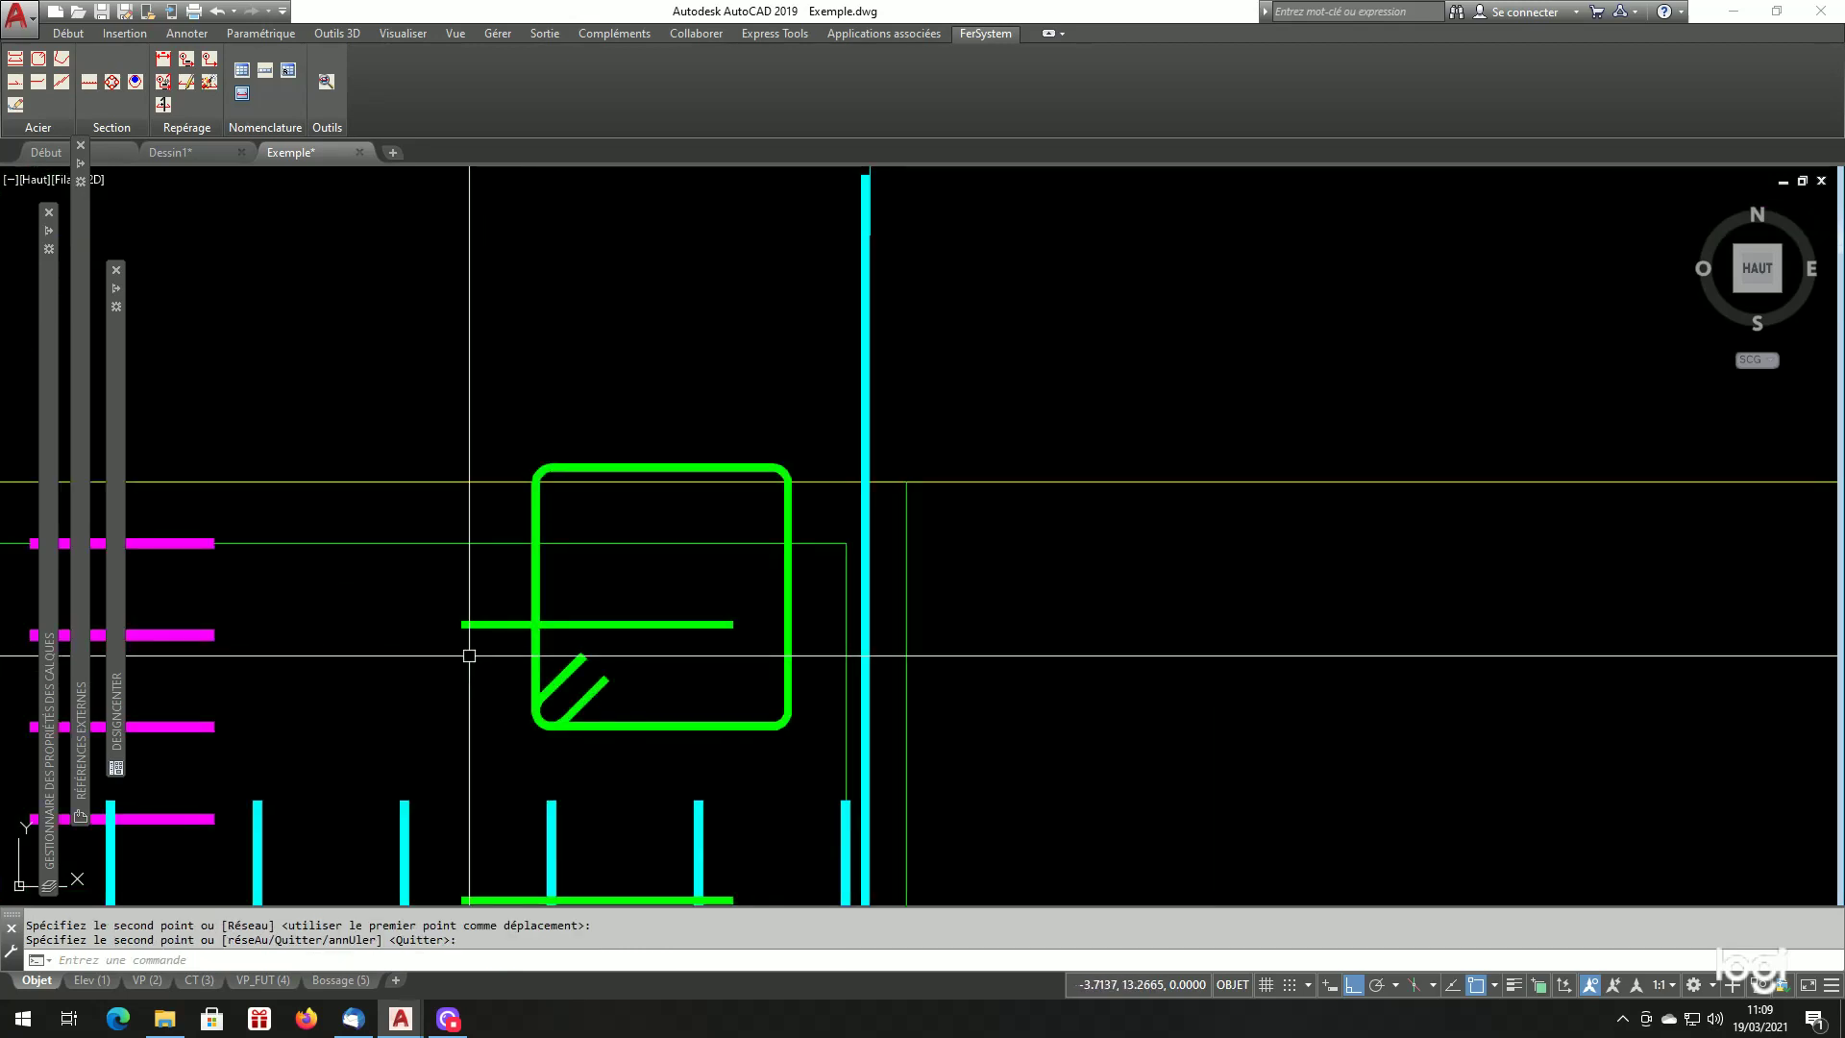
text(dp)
key(space)
key(space)
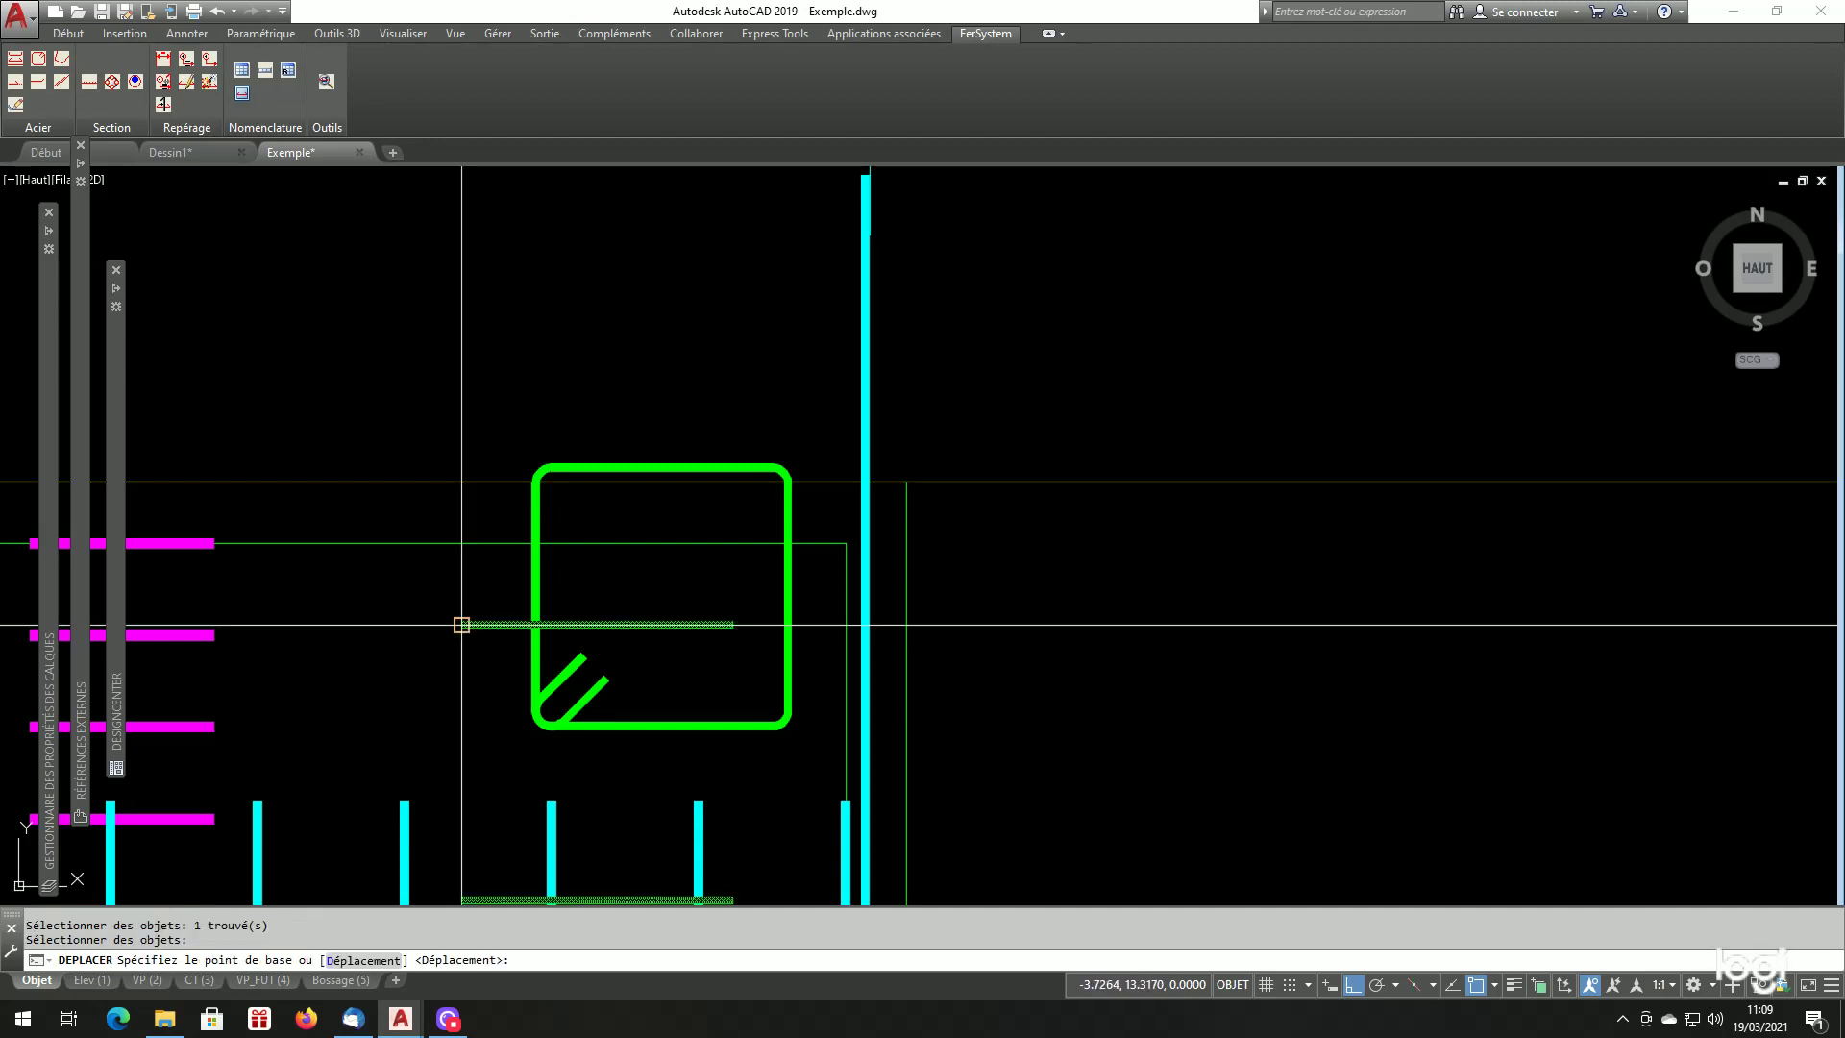
click(466, 626)
shift+right_click(408, 631)
click(513, 492)
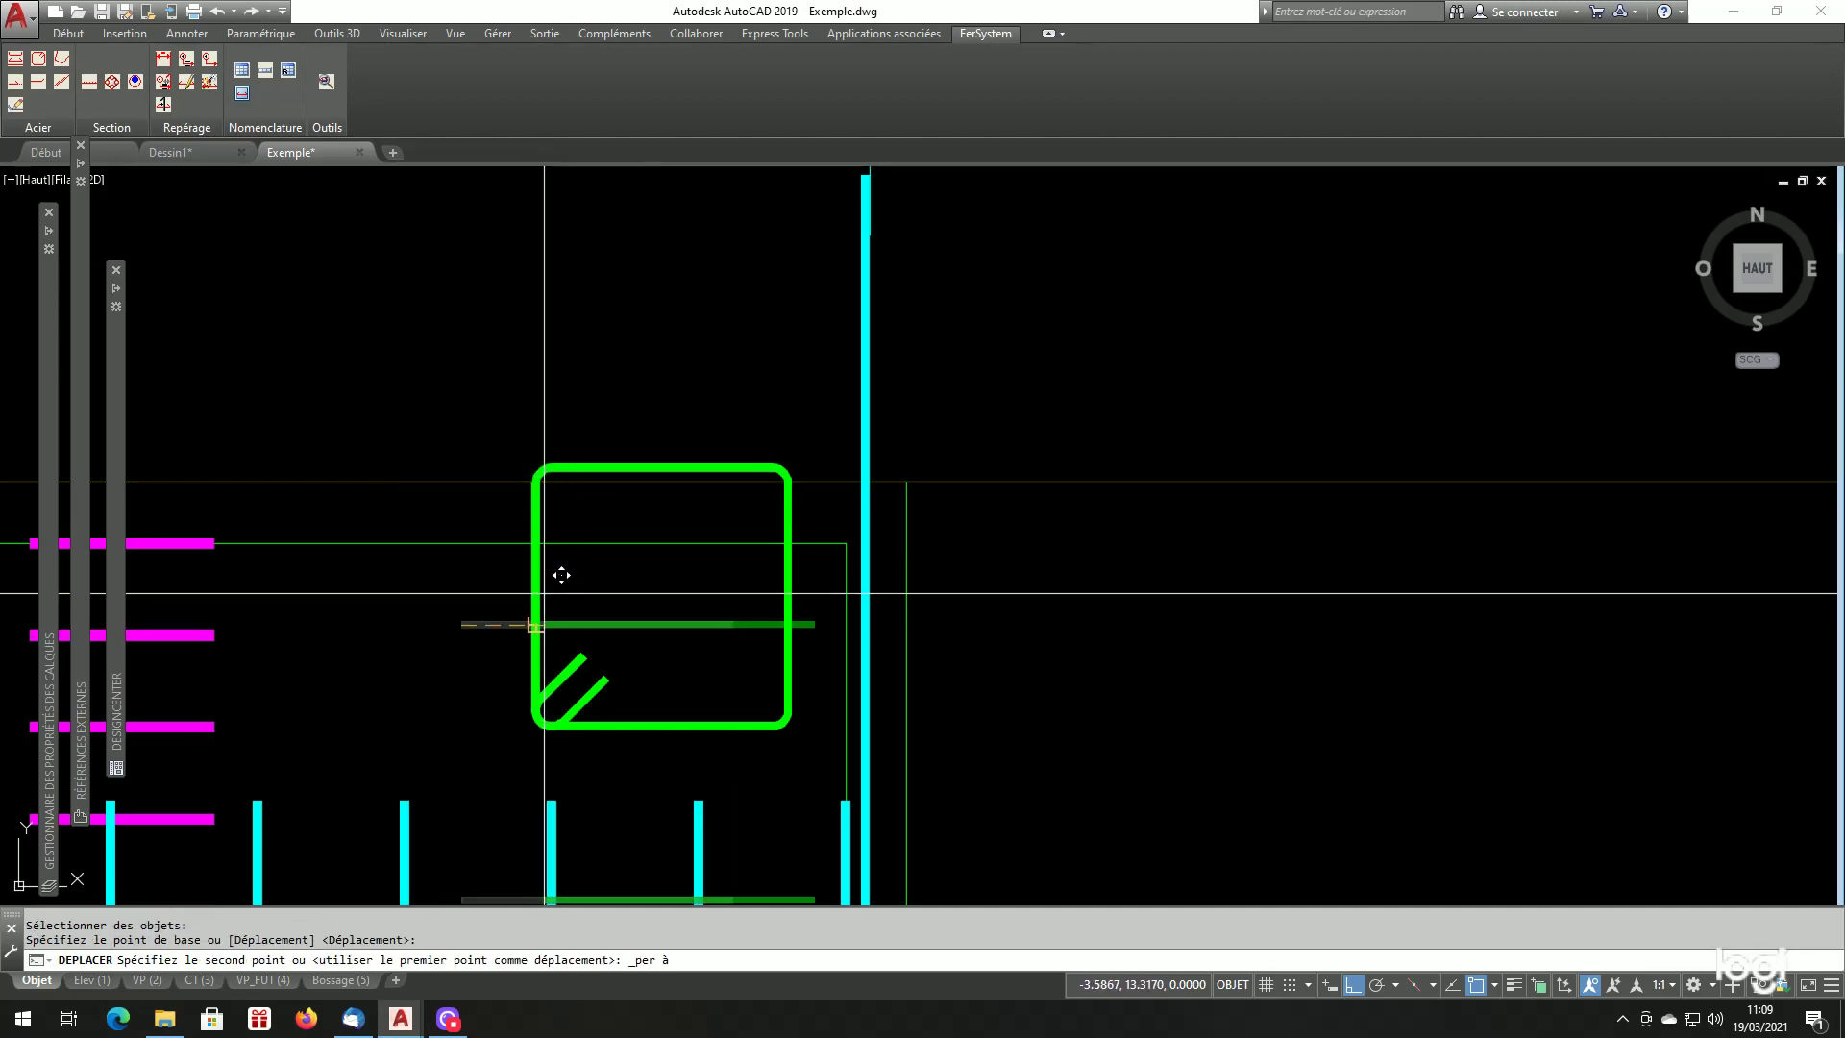
click(542, 594)
scroll(715, 637, down, 3)
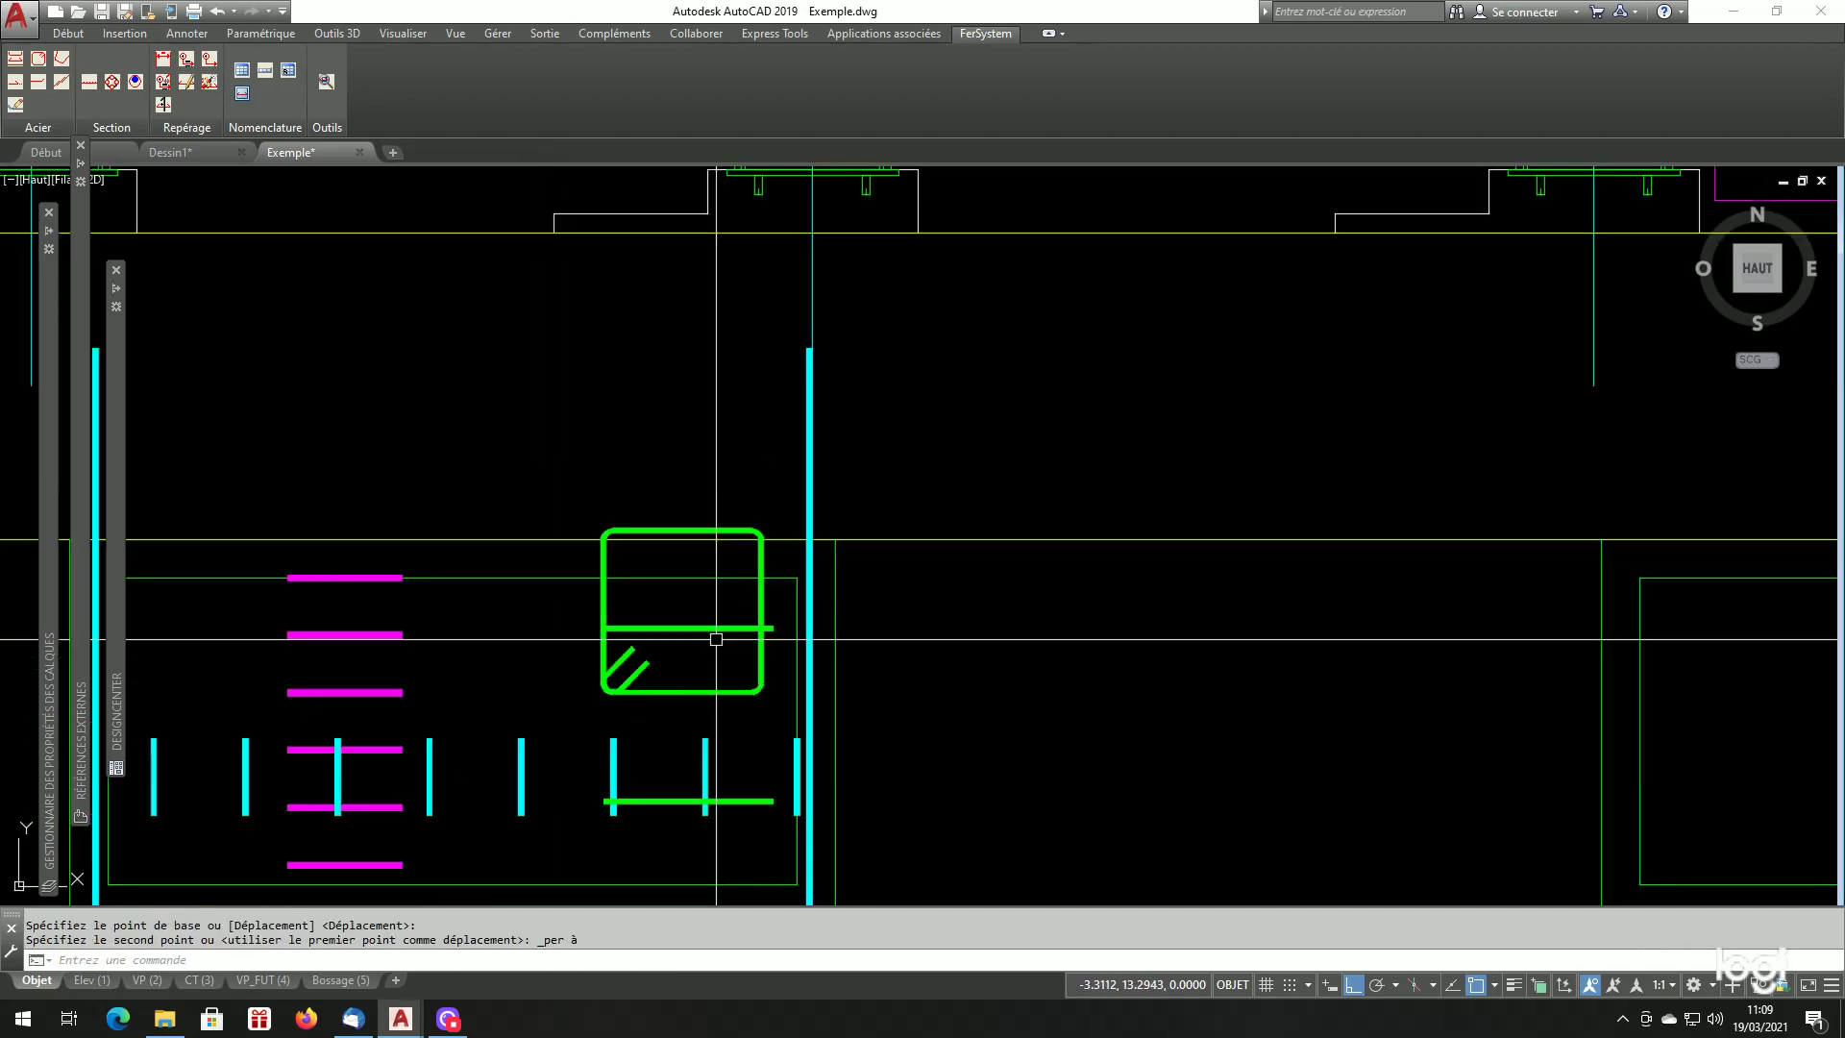
Shift the green tie bar array slightly left so its bars overhang both sides of the copied closed tie evenly.
scroll(718, 665, up, 3)
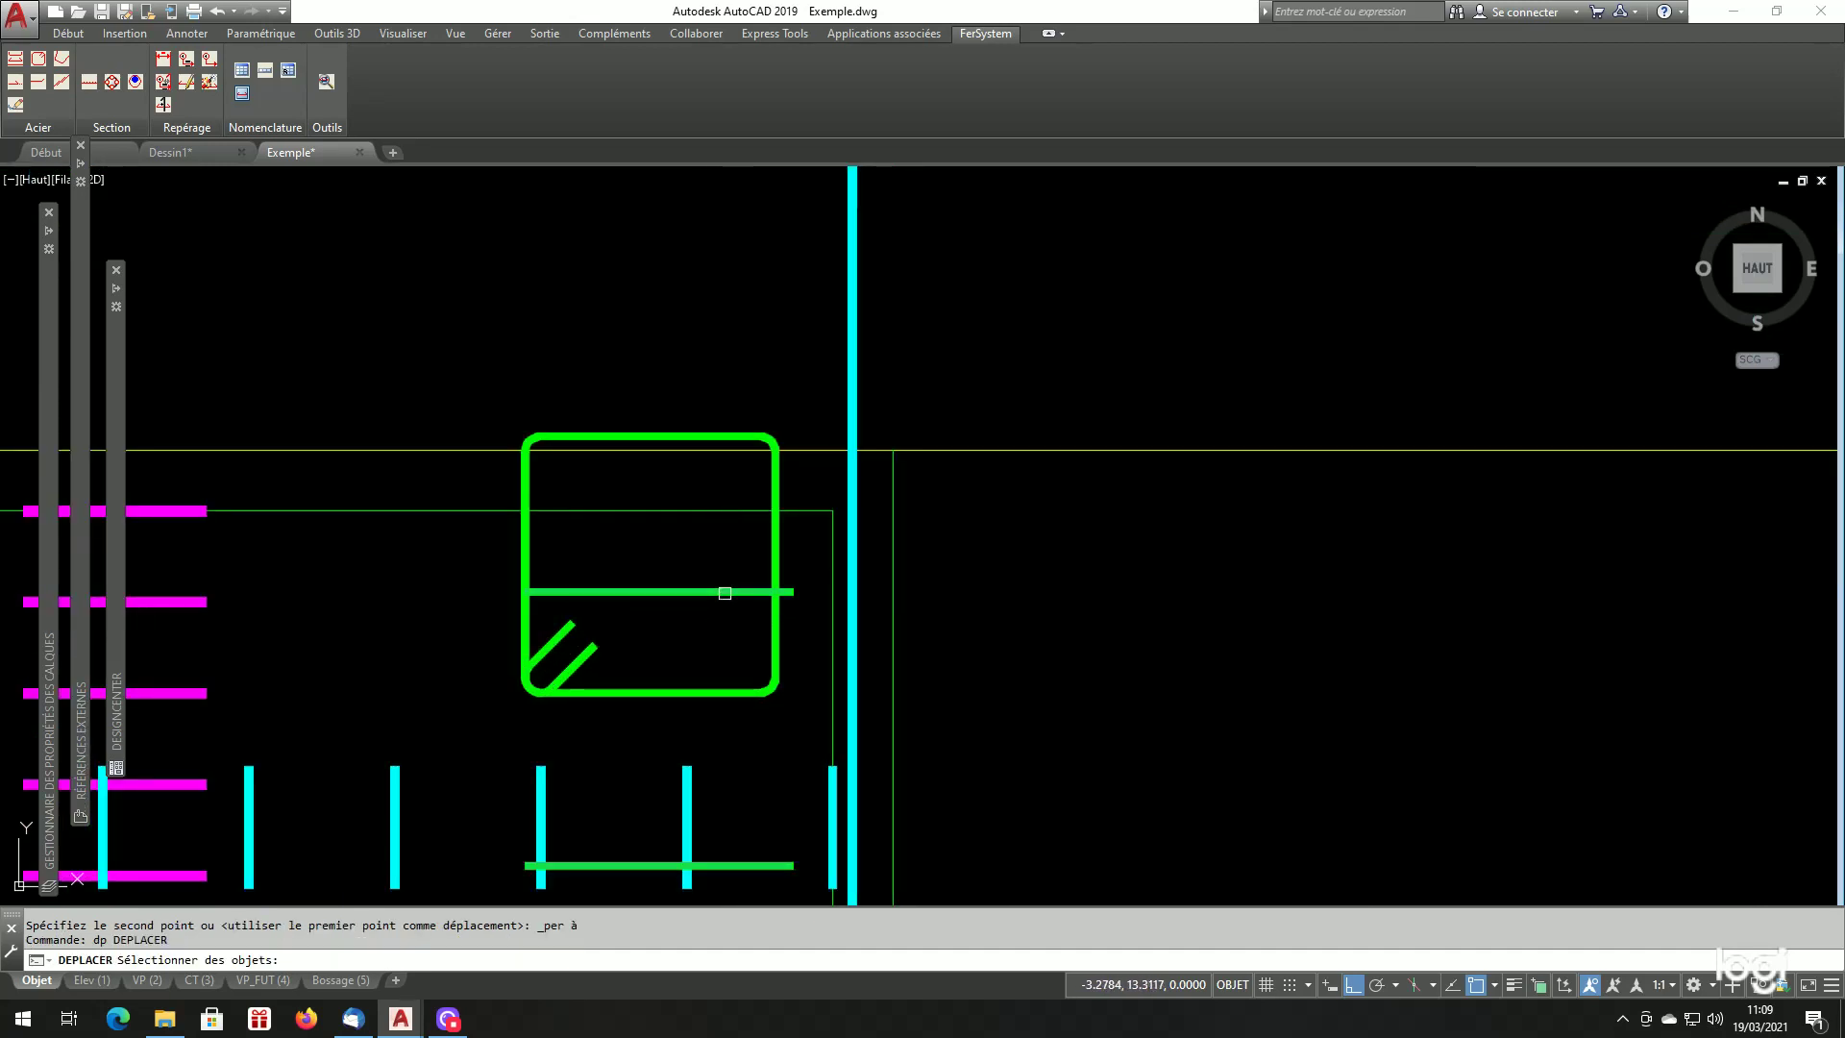
key(Return)
click(720, 616)
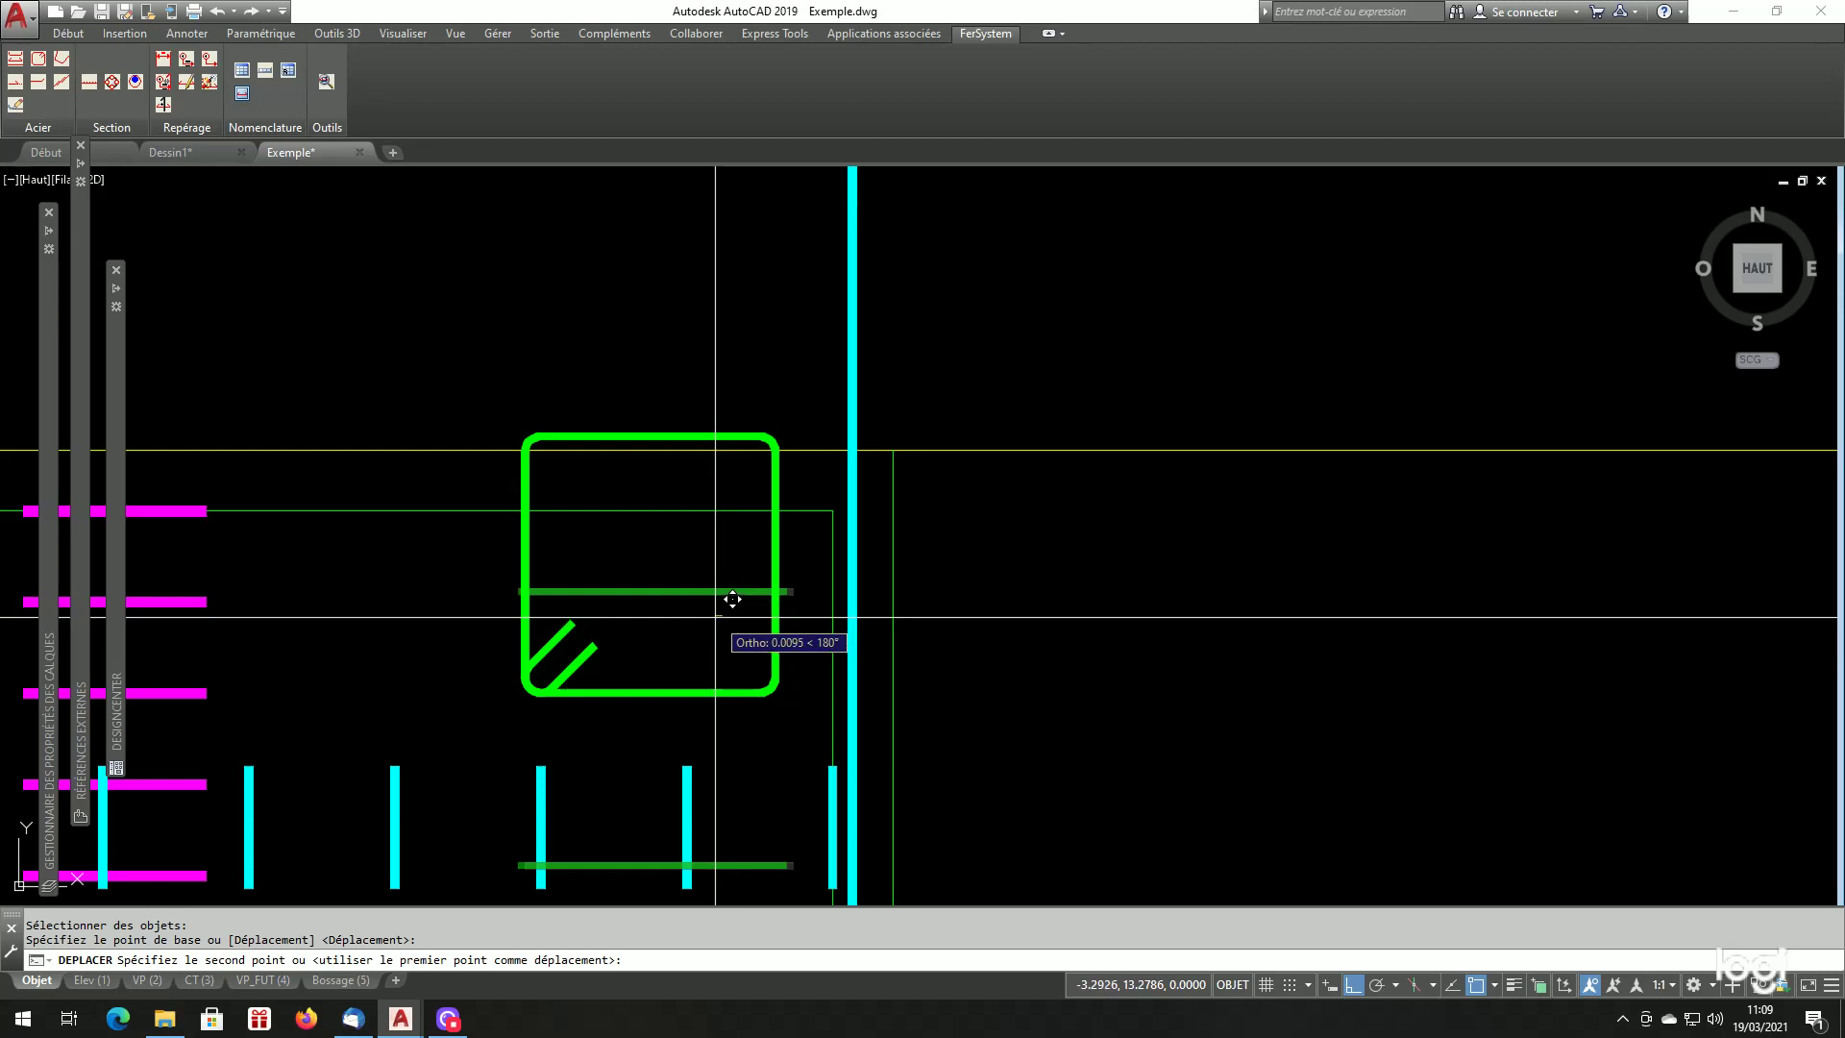
click(730, 601)
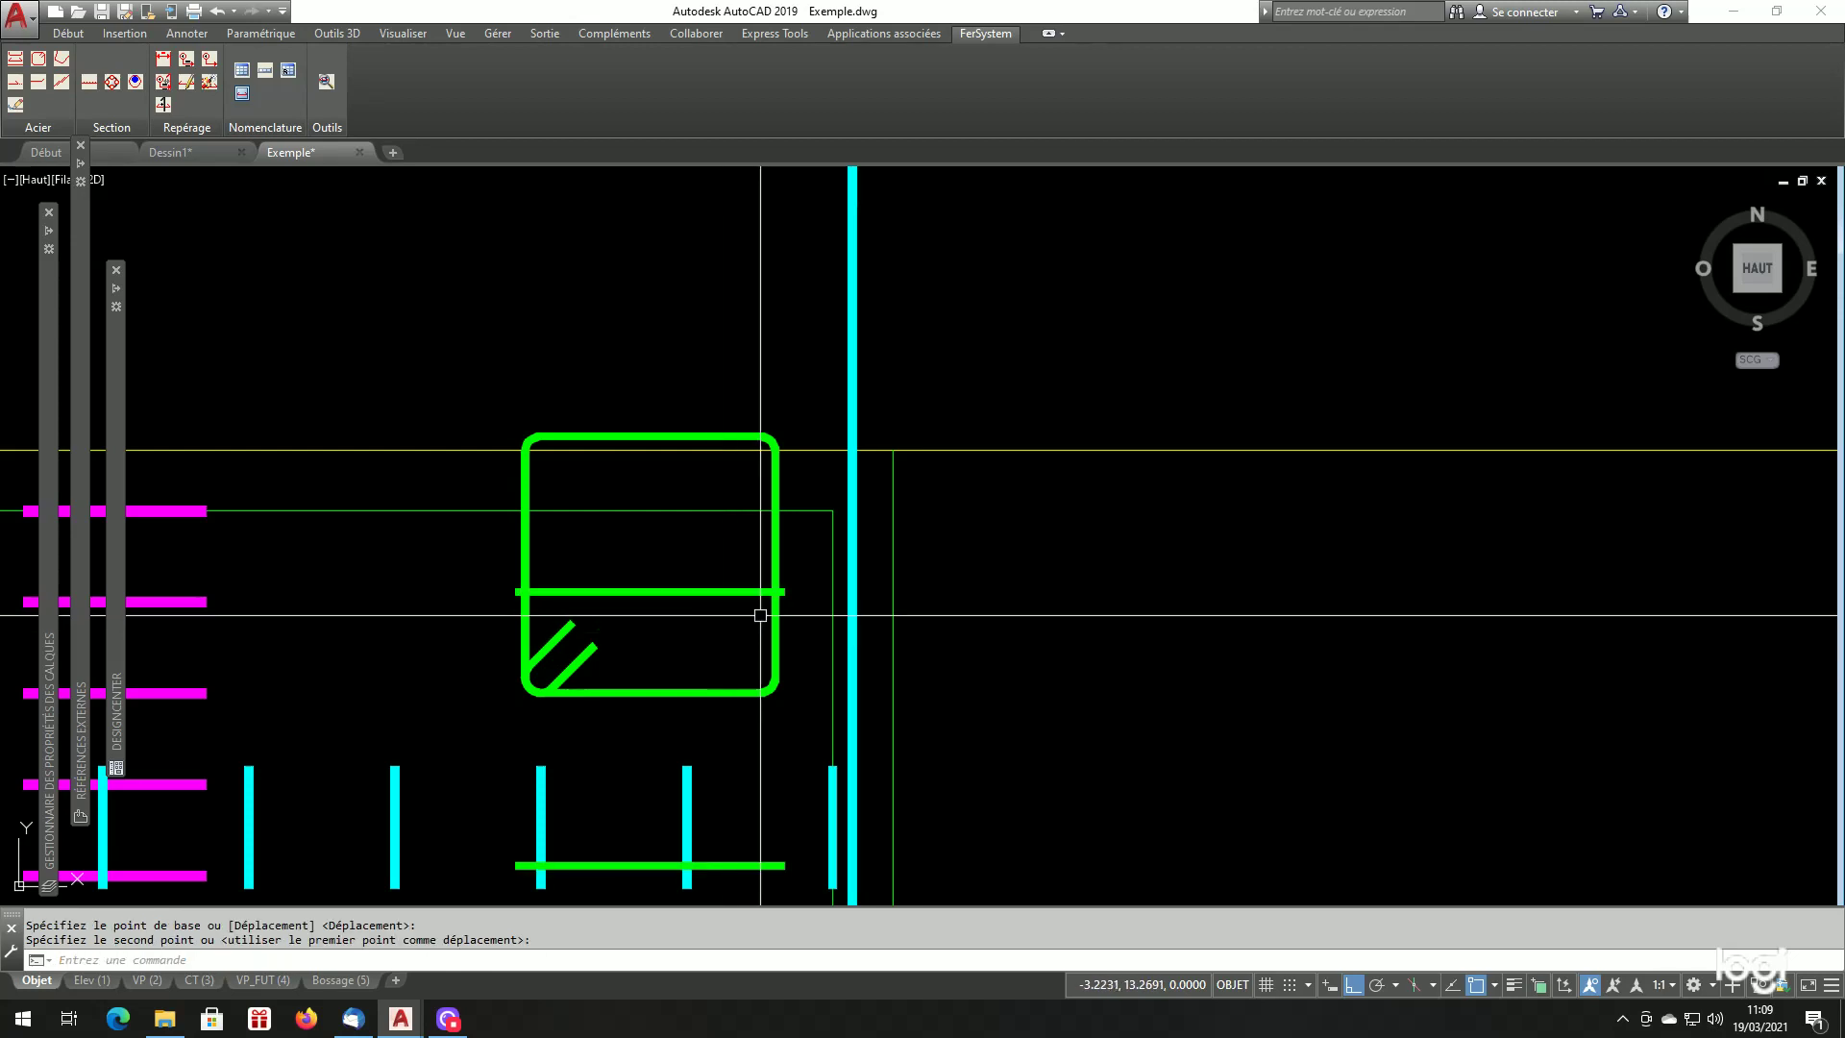
Erase the copied closed tie used as an alignment reference at the top of the left shaft.
scroll(769, 600, down, 2)
scroll(726, 627, up, 2)
scroll(743, 452, down, 3)
scroll(762, 564, up, 3)
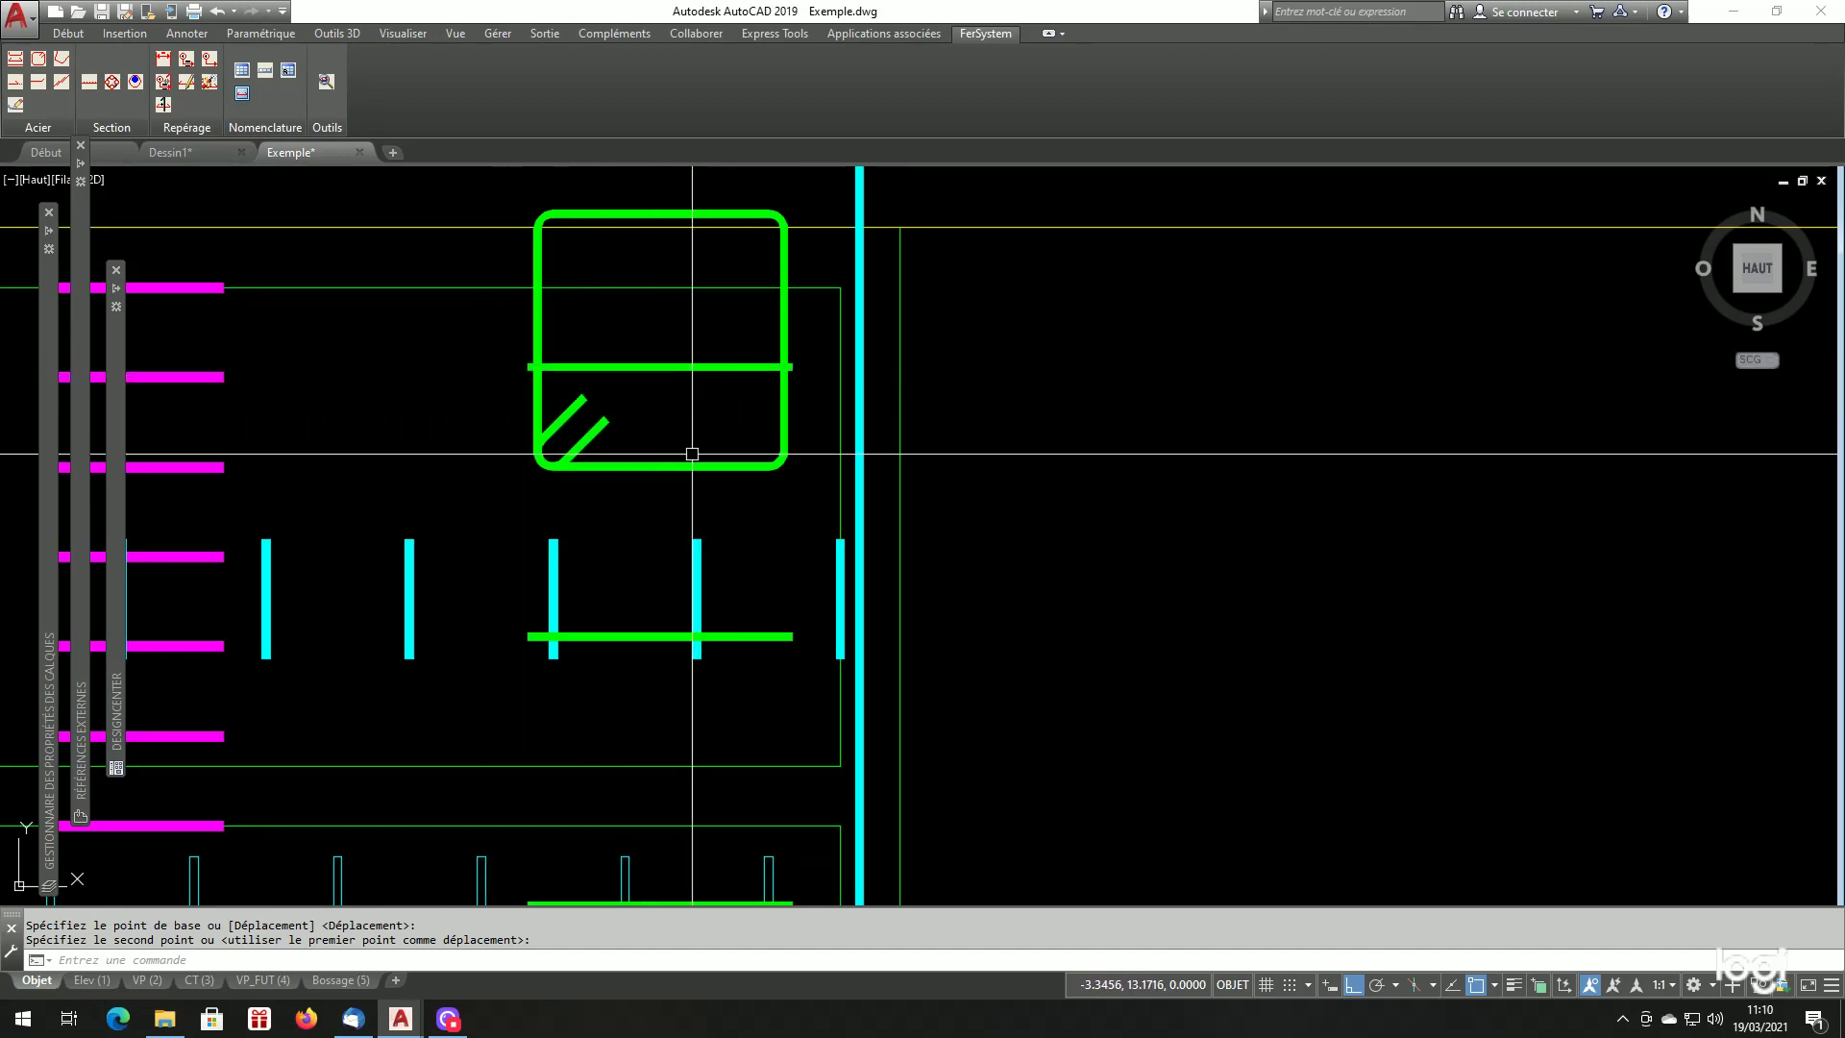
click(683, 465)
text(ef)
key(Return)
scroll(660, 424, down, 5)
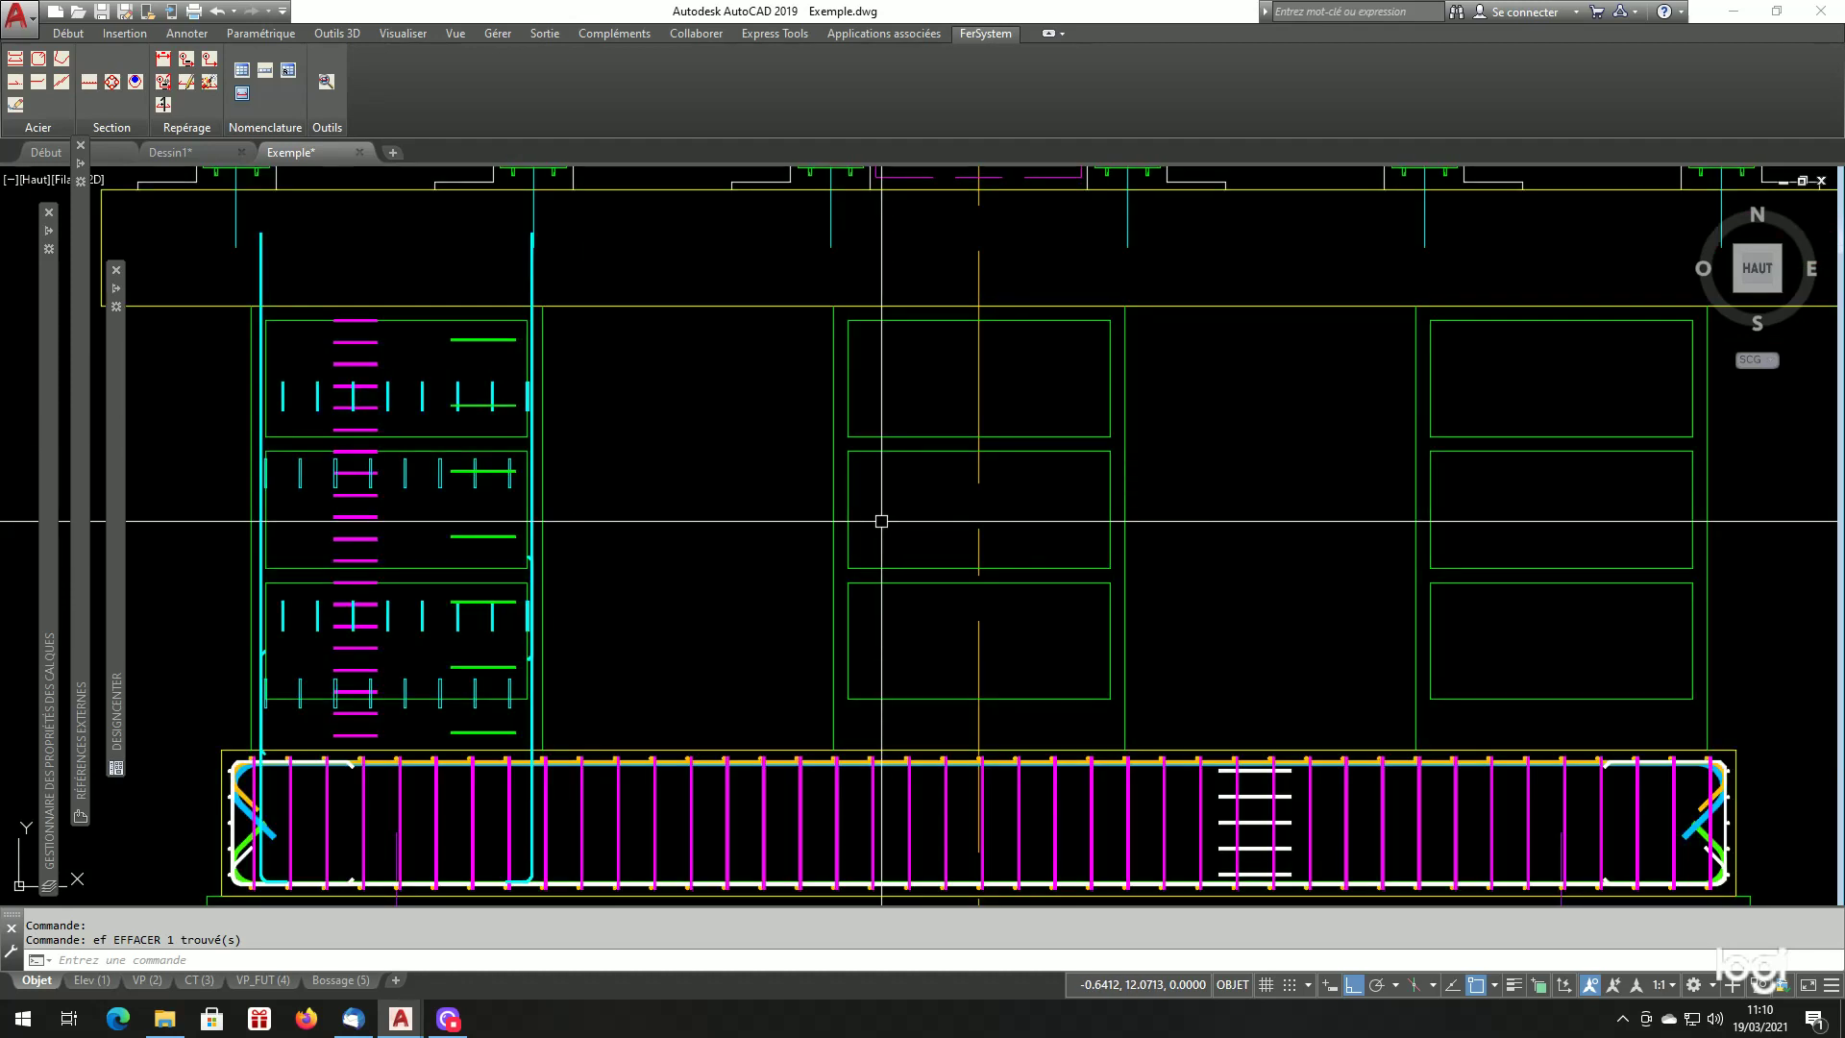
scroll(874, 522, down, 2)
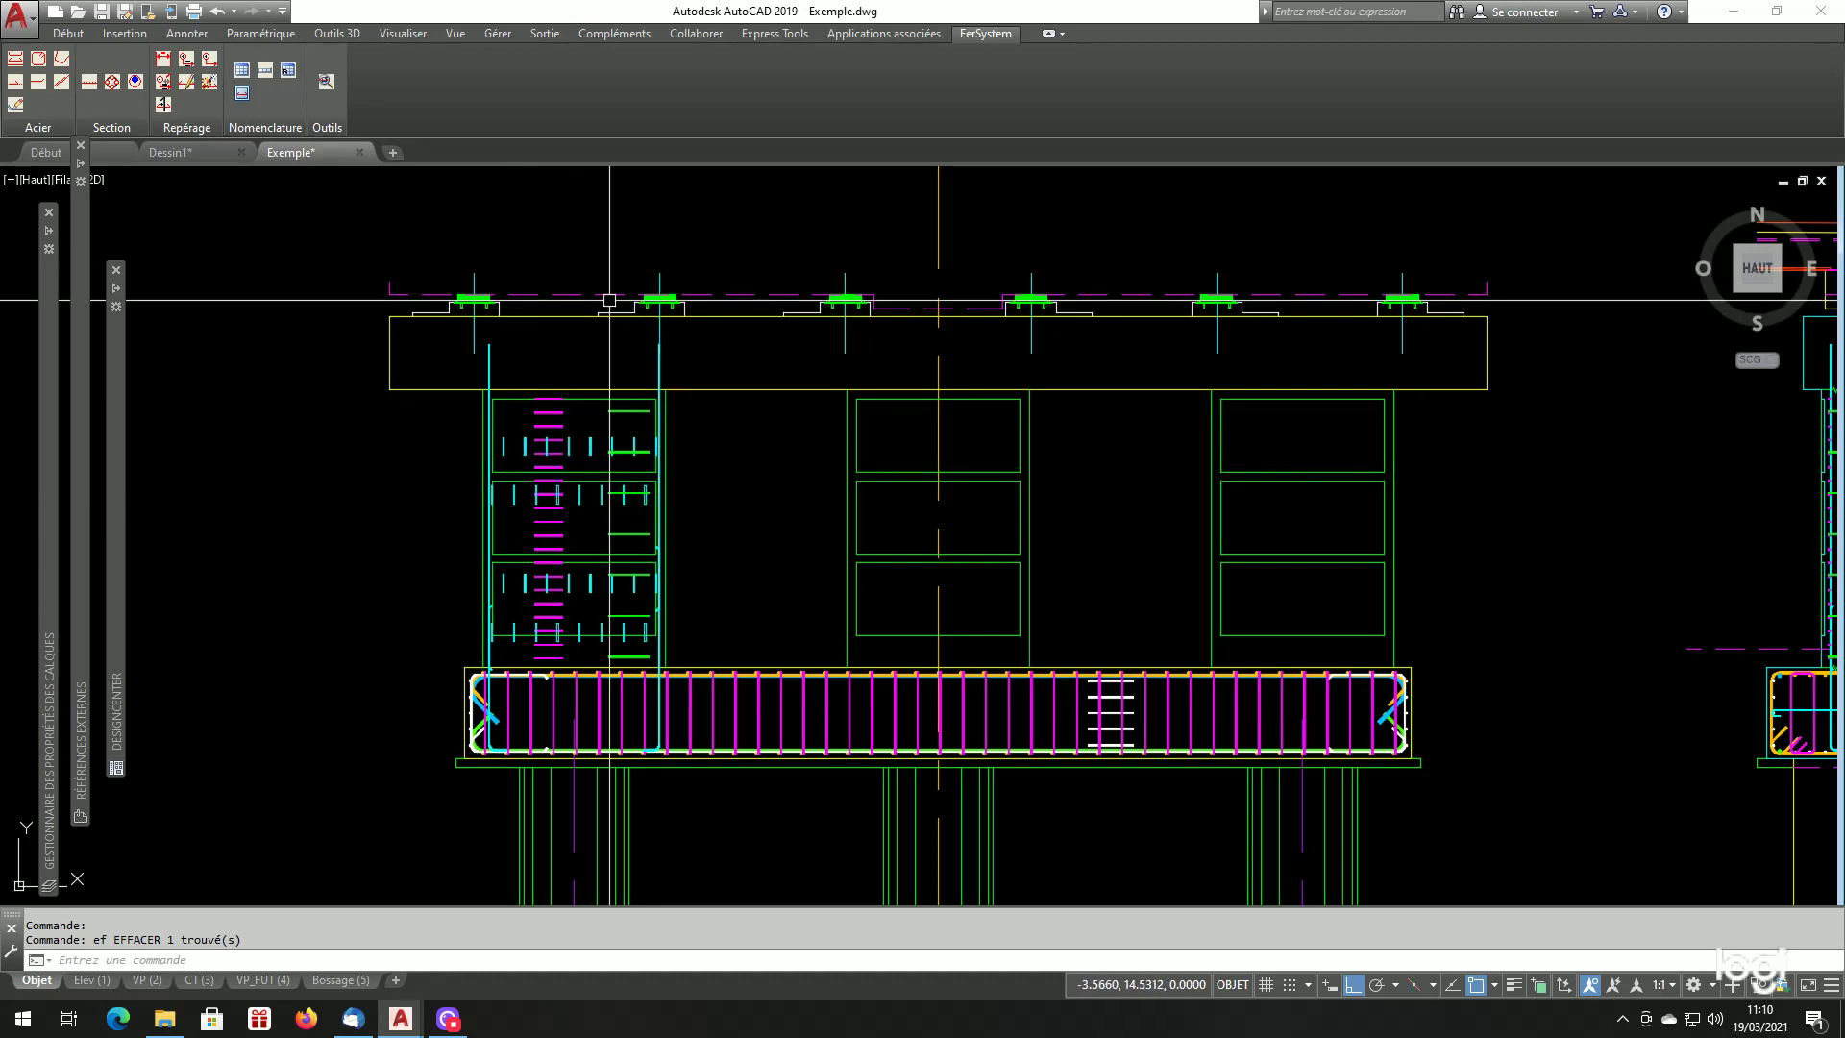
Review the reinforcement on the sheet layouts Elev, VP, CT, VP_FUT and Bossage, ending on the CT cross-section layout.
scroll(559, 307, up, 2)
scroll(557, 313, down, 8)
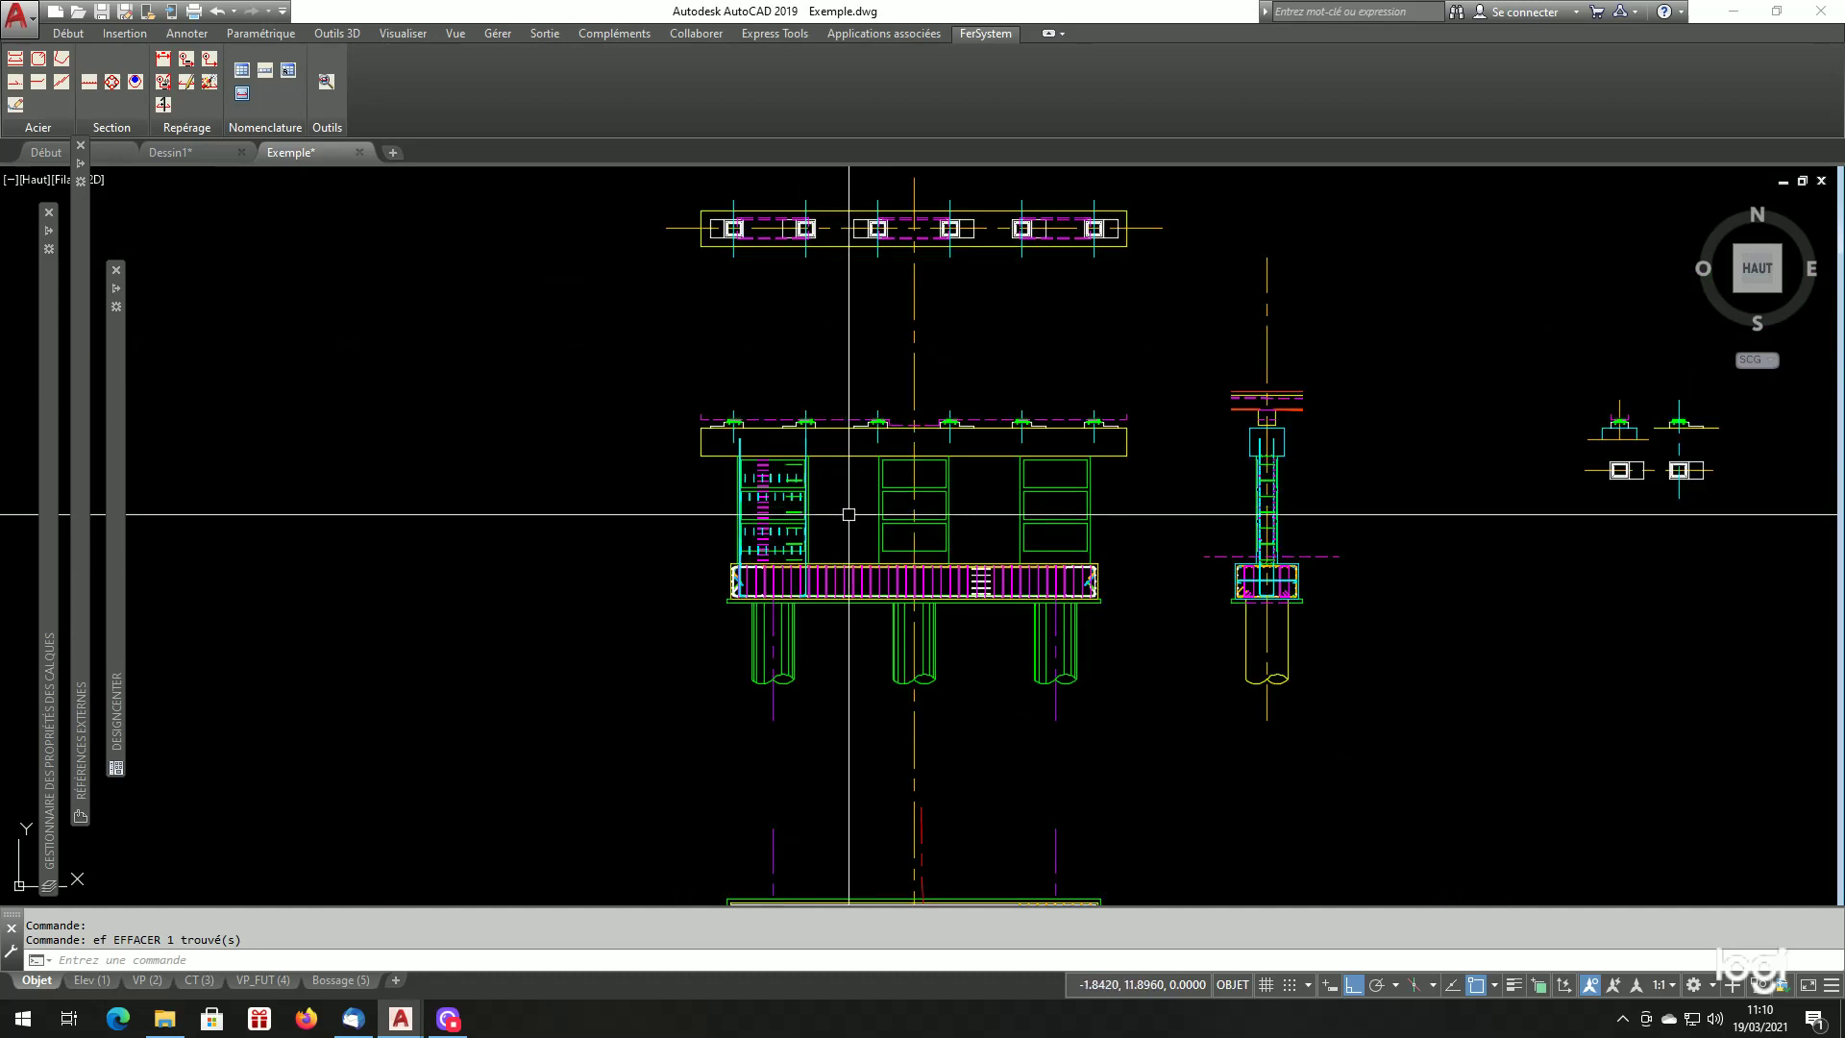
scroll(848, 516, down, 2)
scroll(871, 524, up, 2)
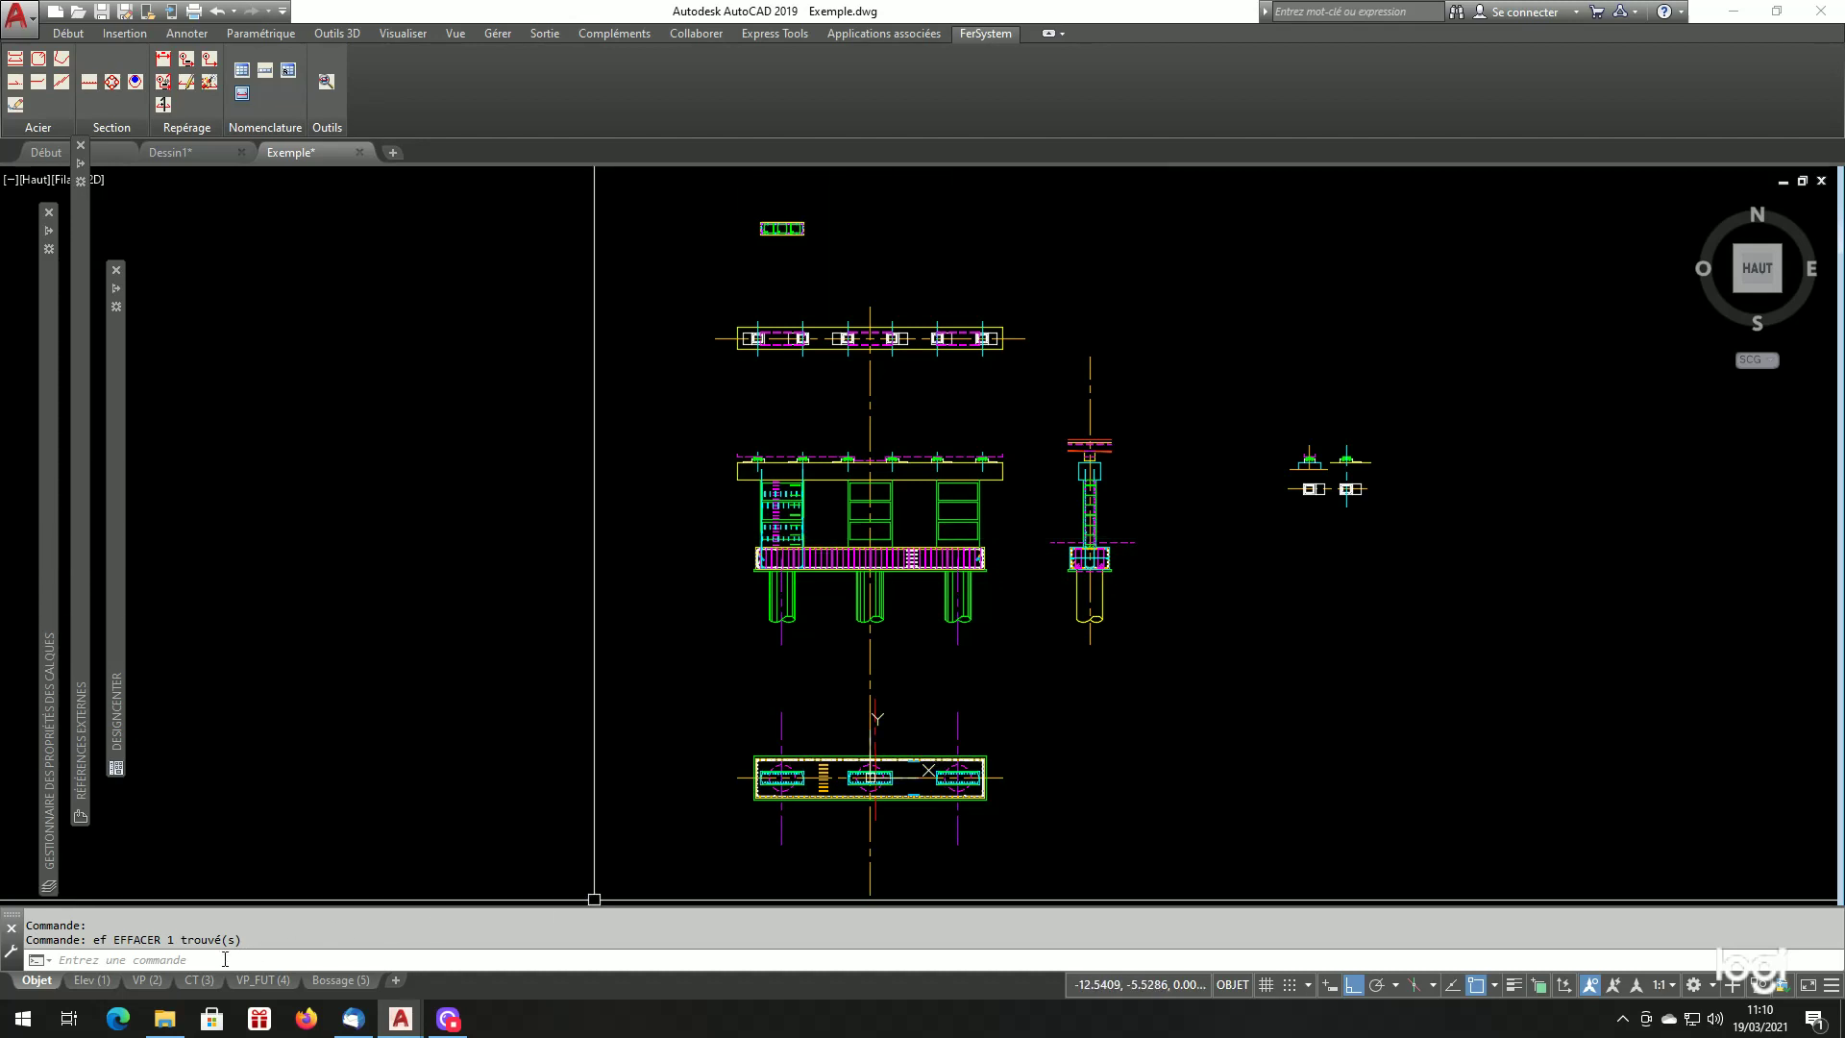
click(92, 980)
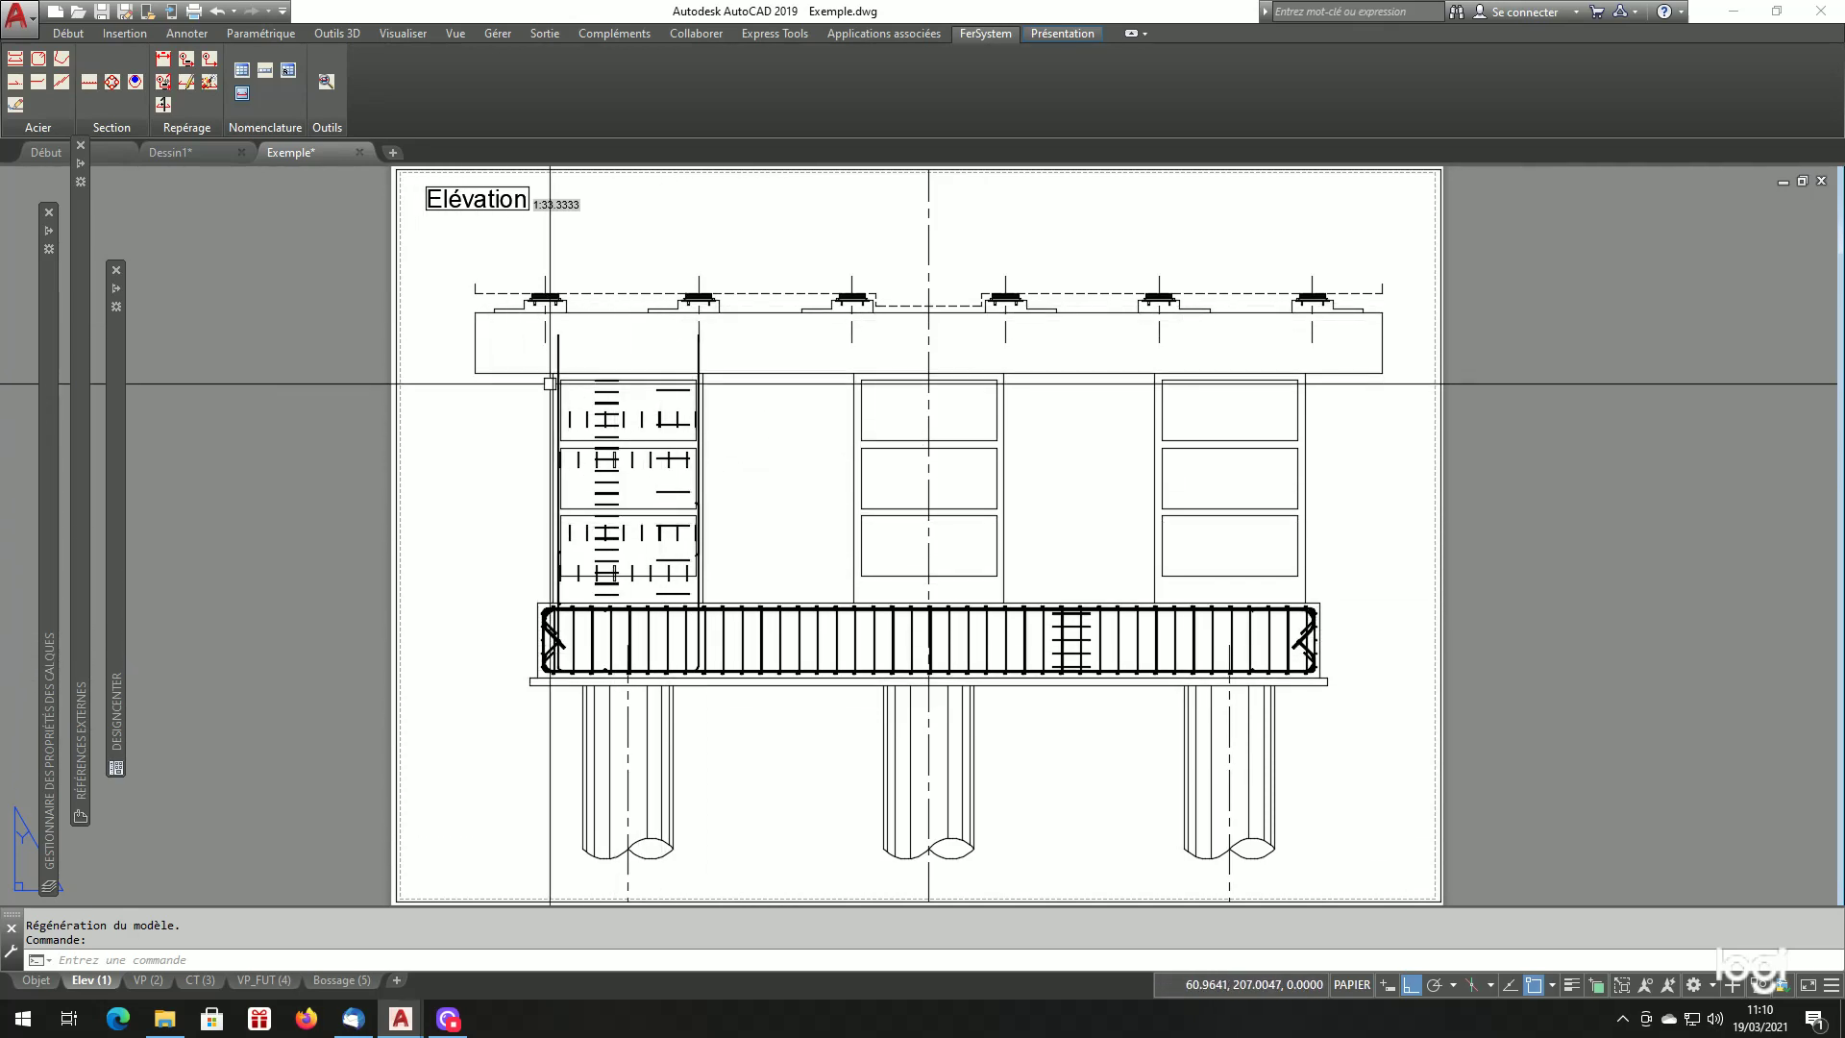
click(150, 984)
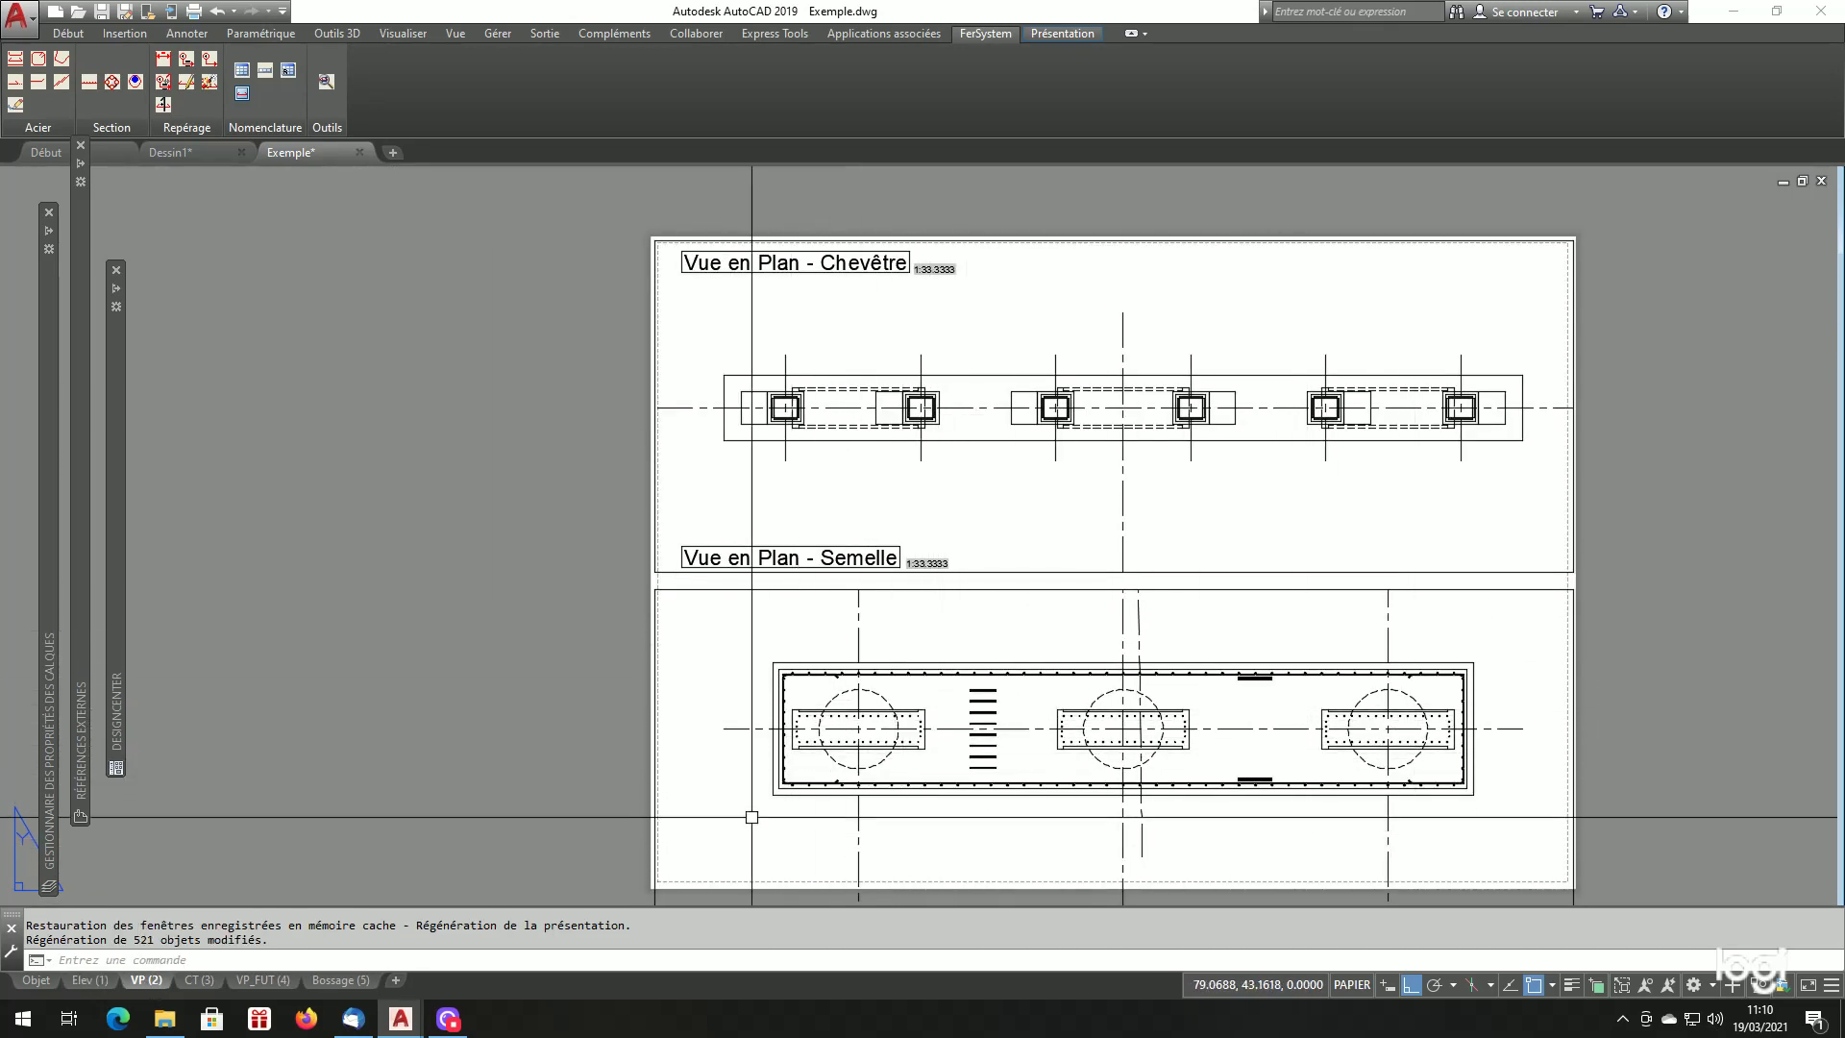
click(197, 981)
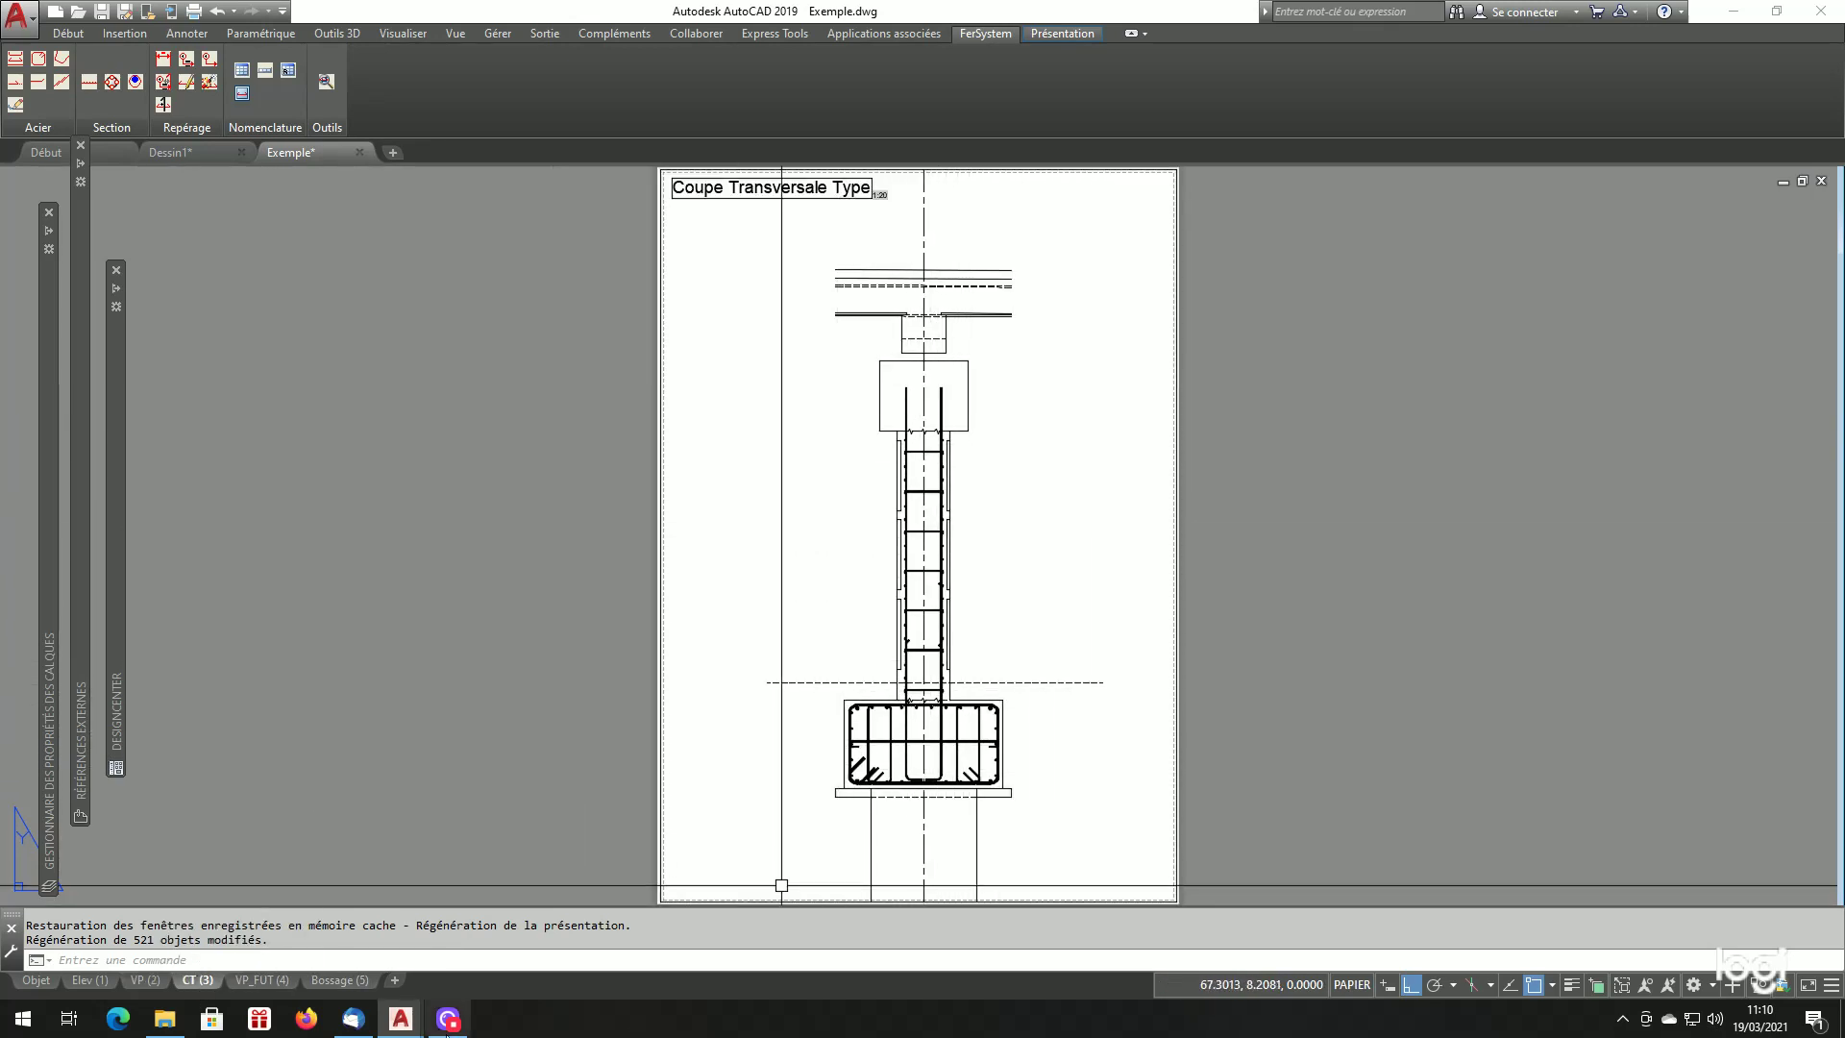
click(262, 981)
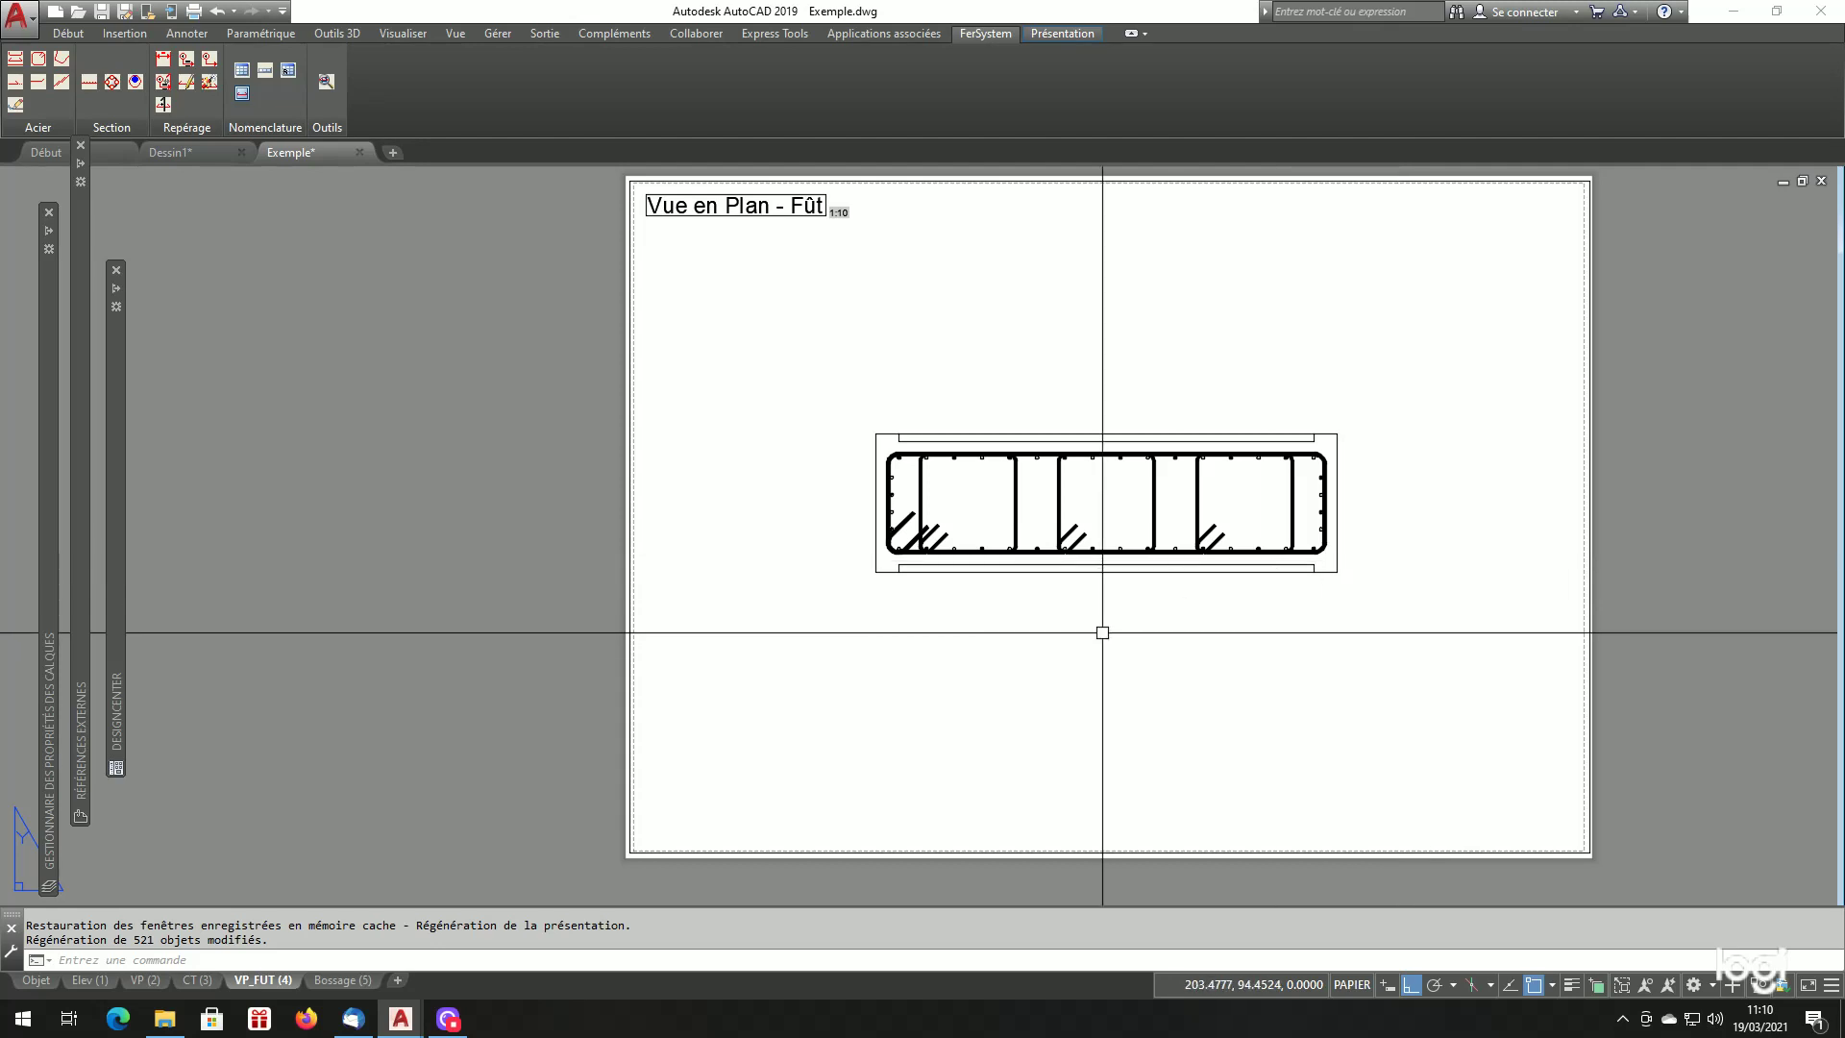
click(326, 980)
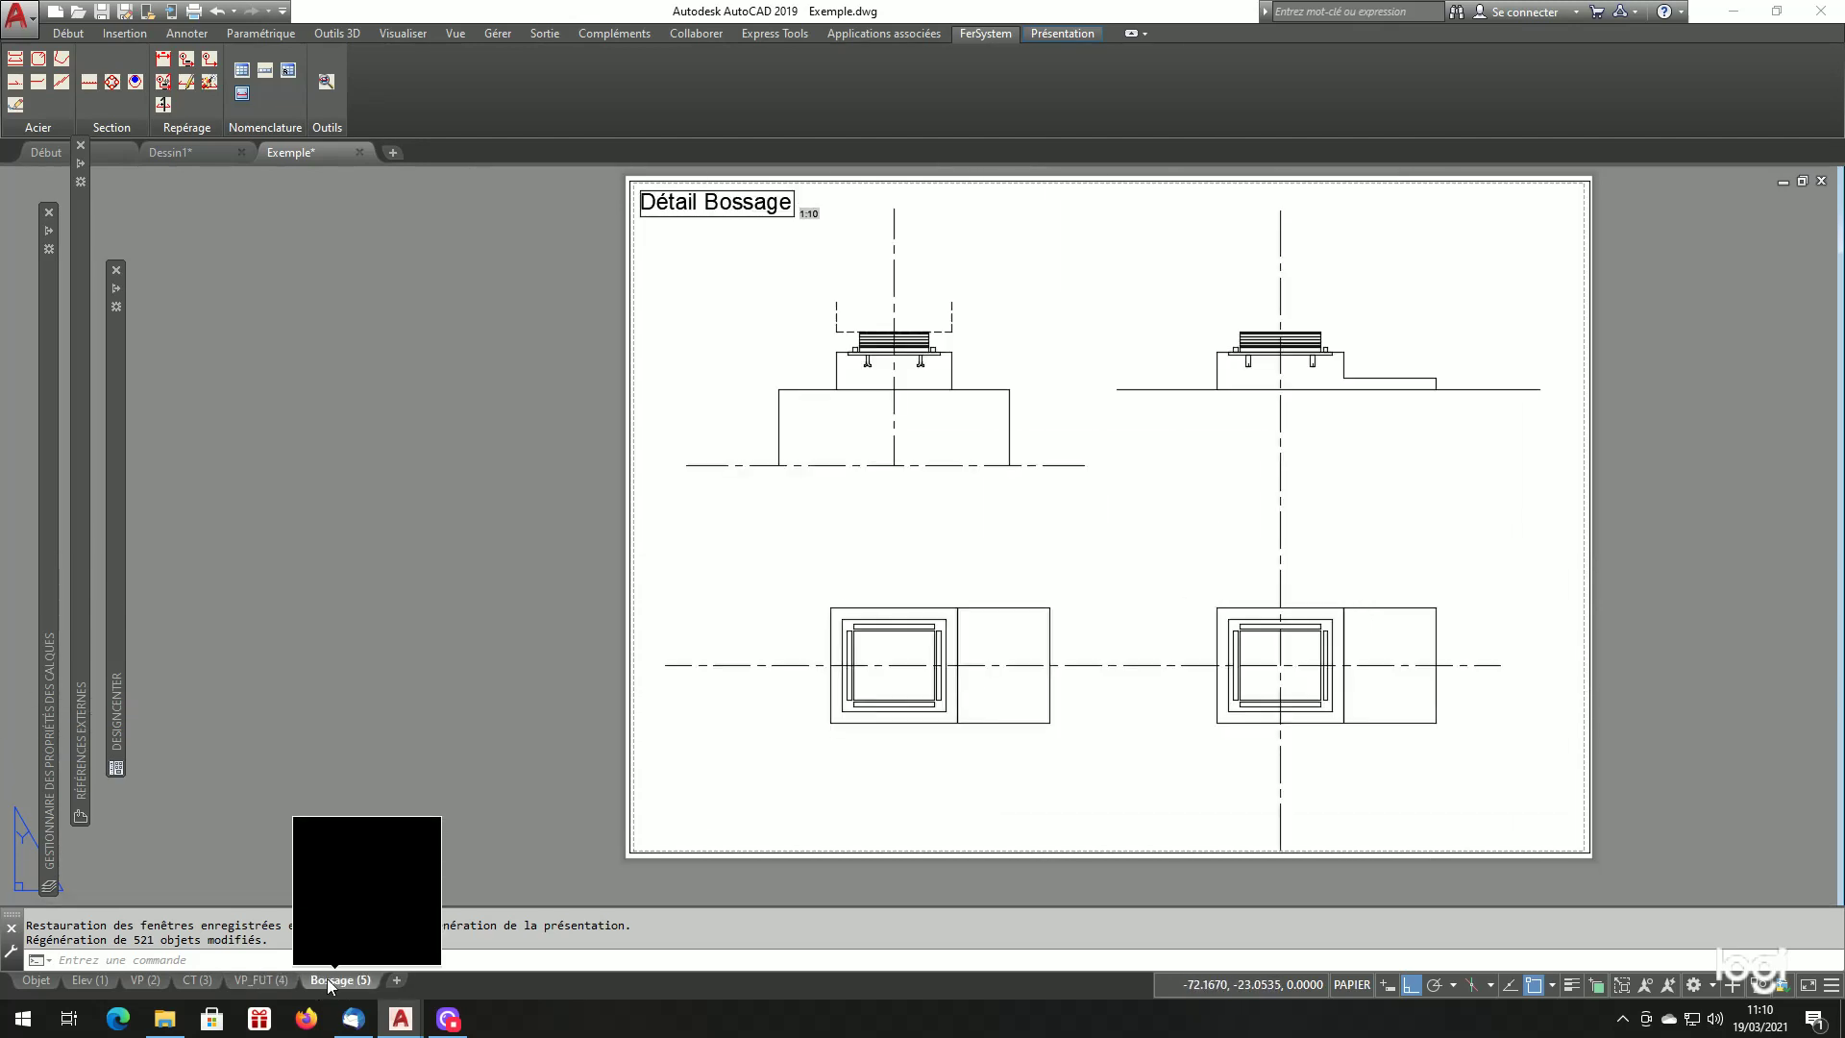
click(240, 982)
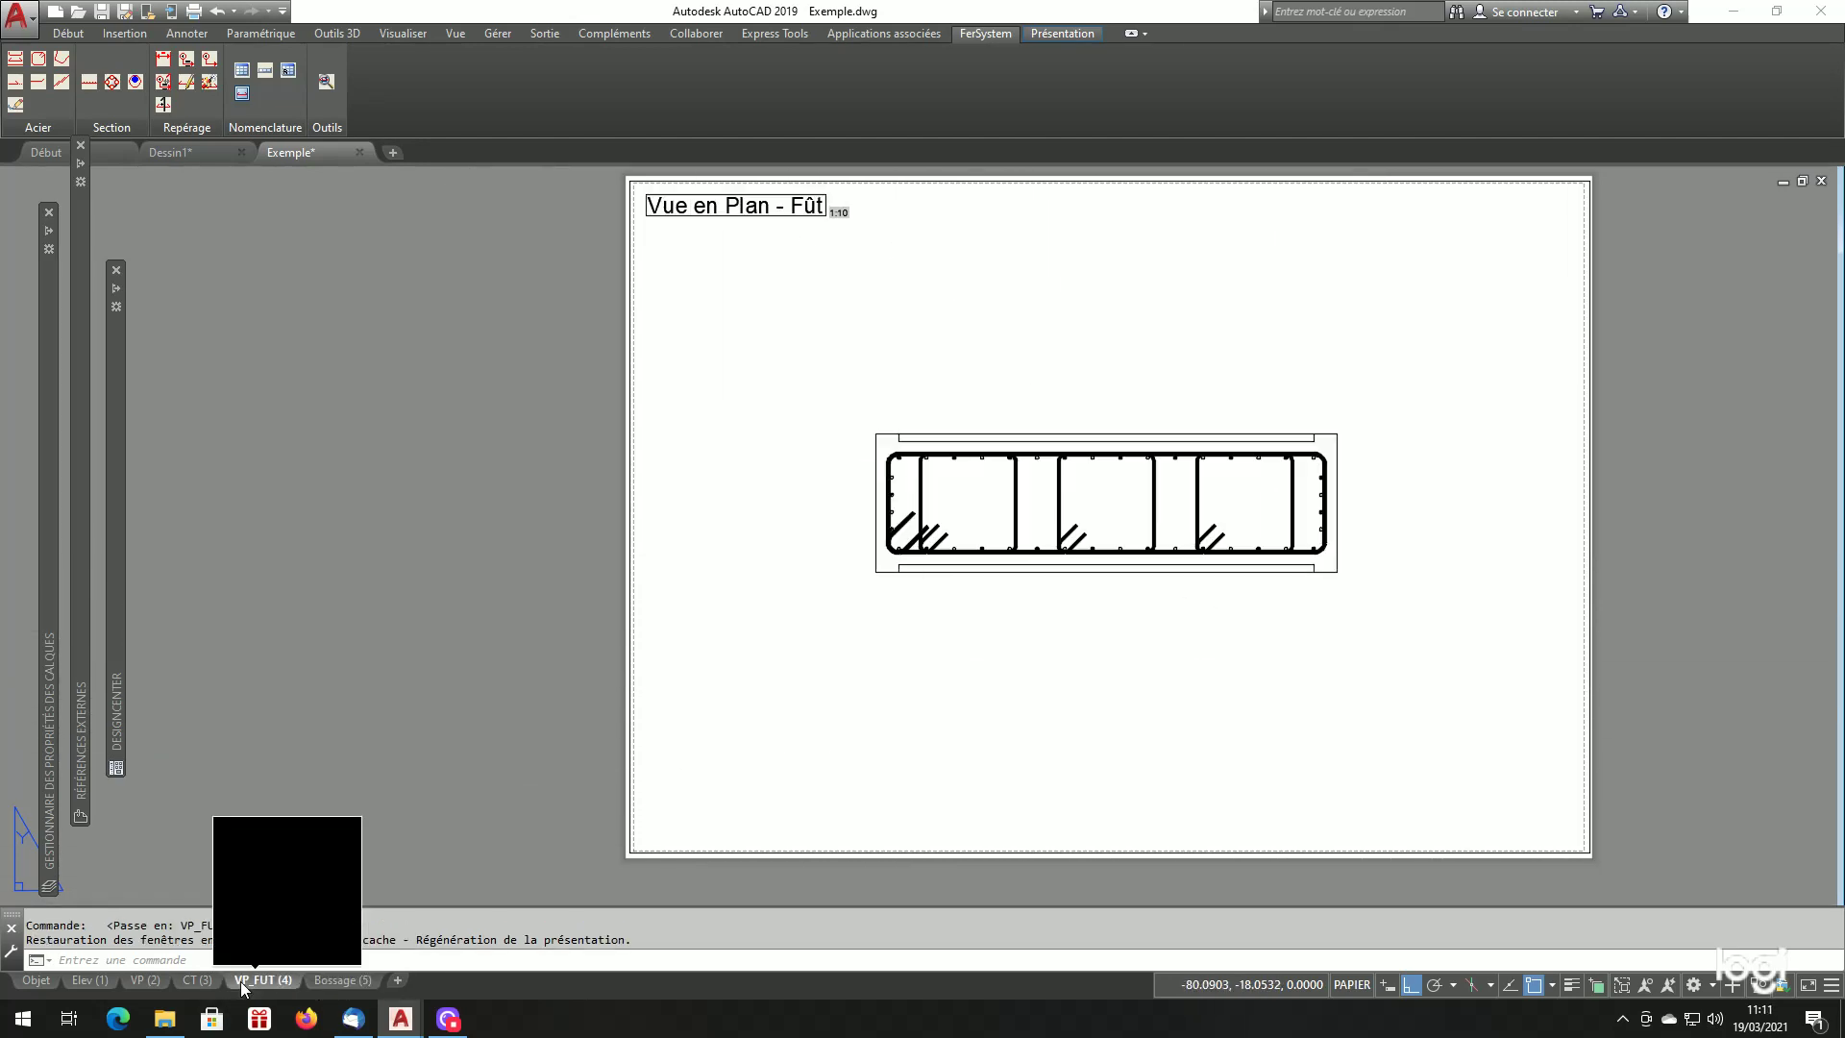
click(198, 980)
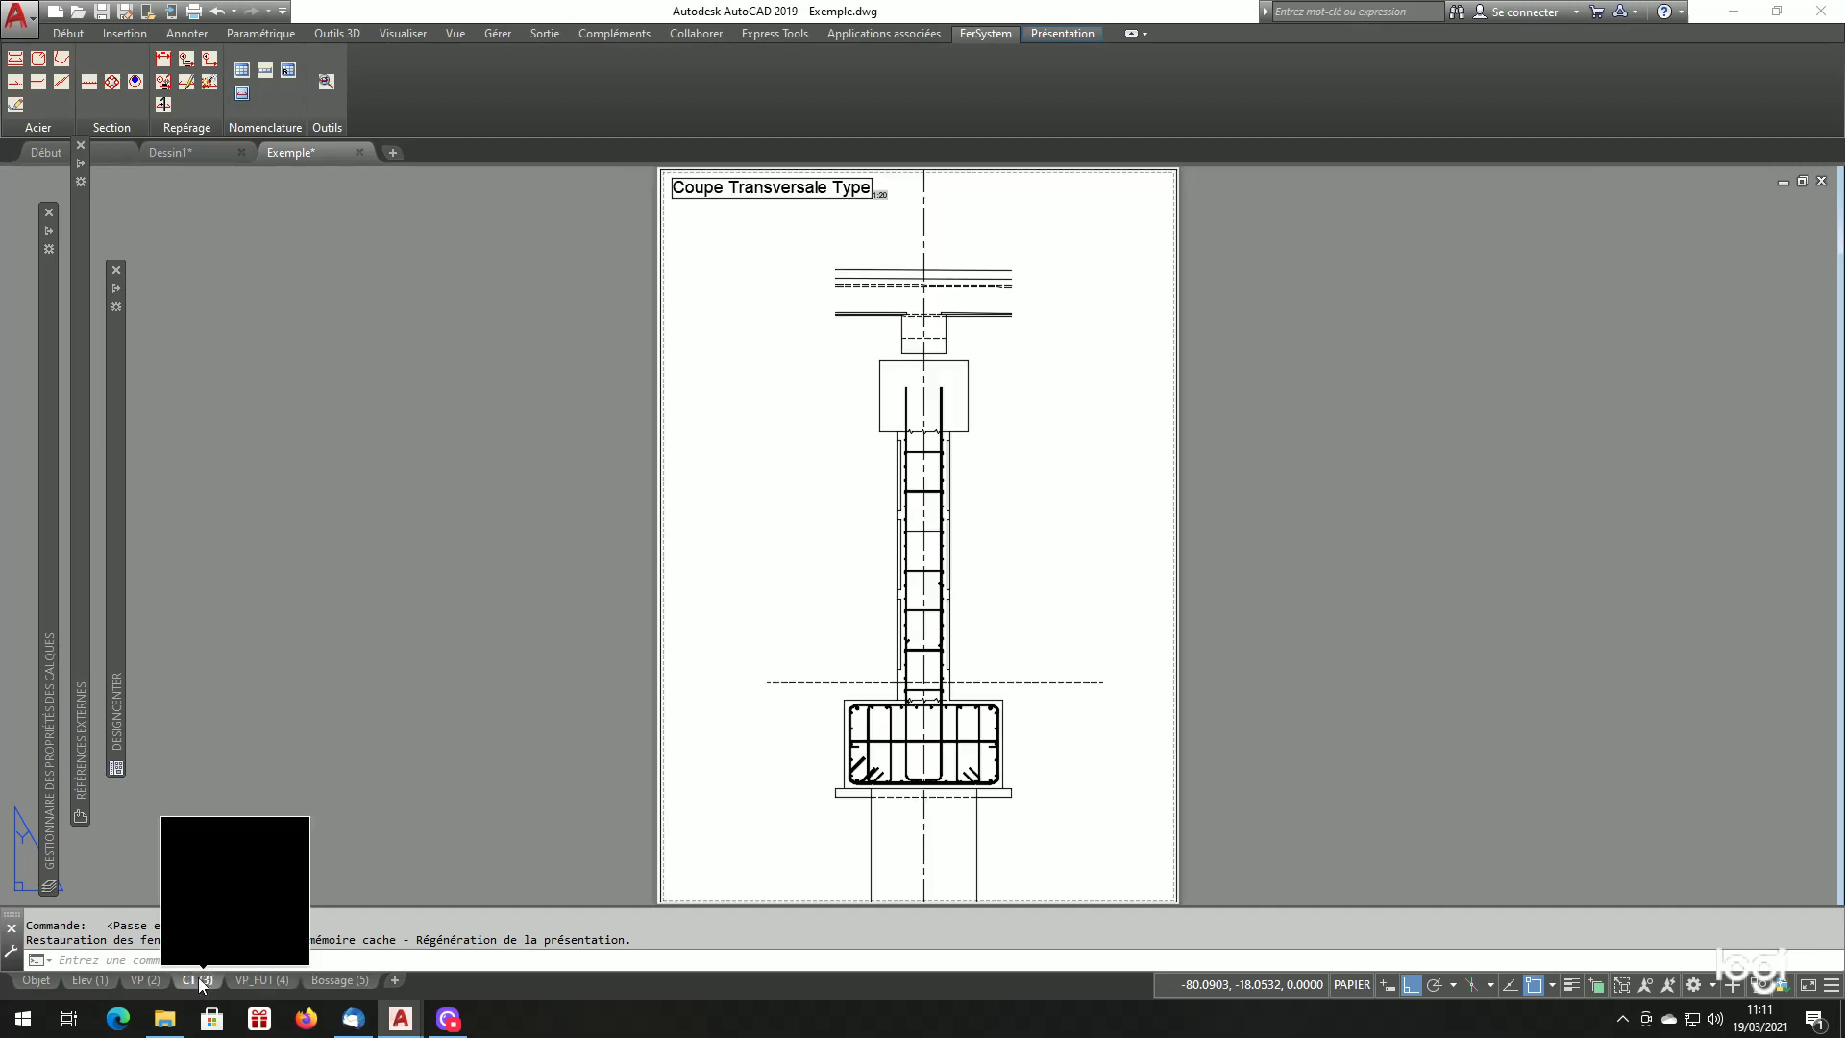